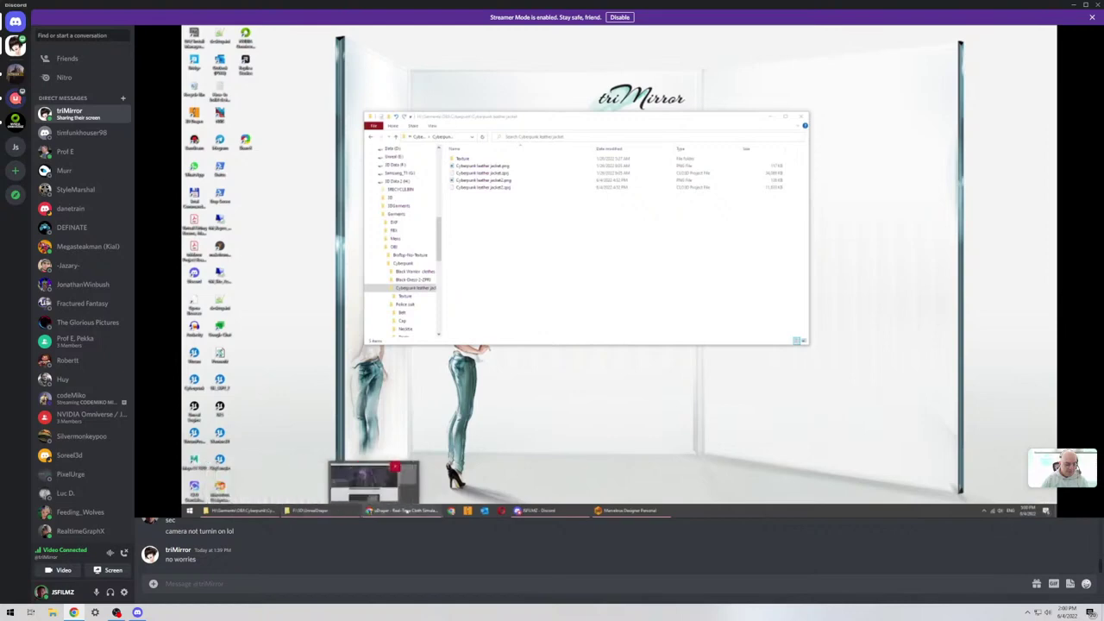
From the uDraper browser window, start a Guest Chrome session and begin entering 'udra'.
mouse_move(404, 511)
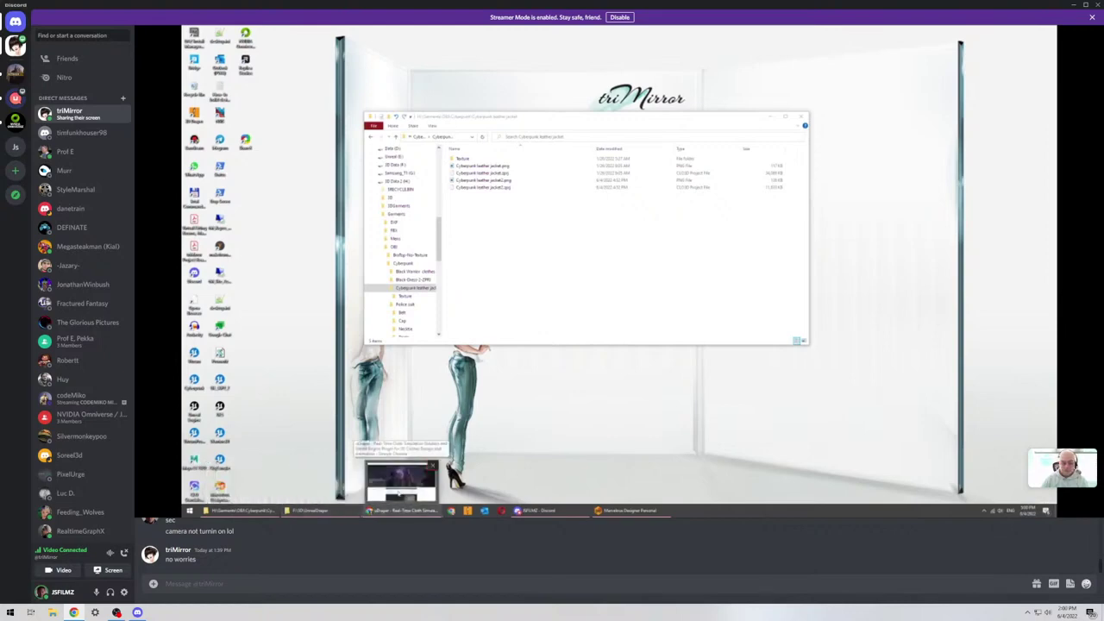
click(401, 481)
click(1039, 45)
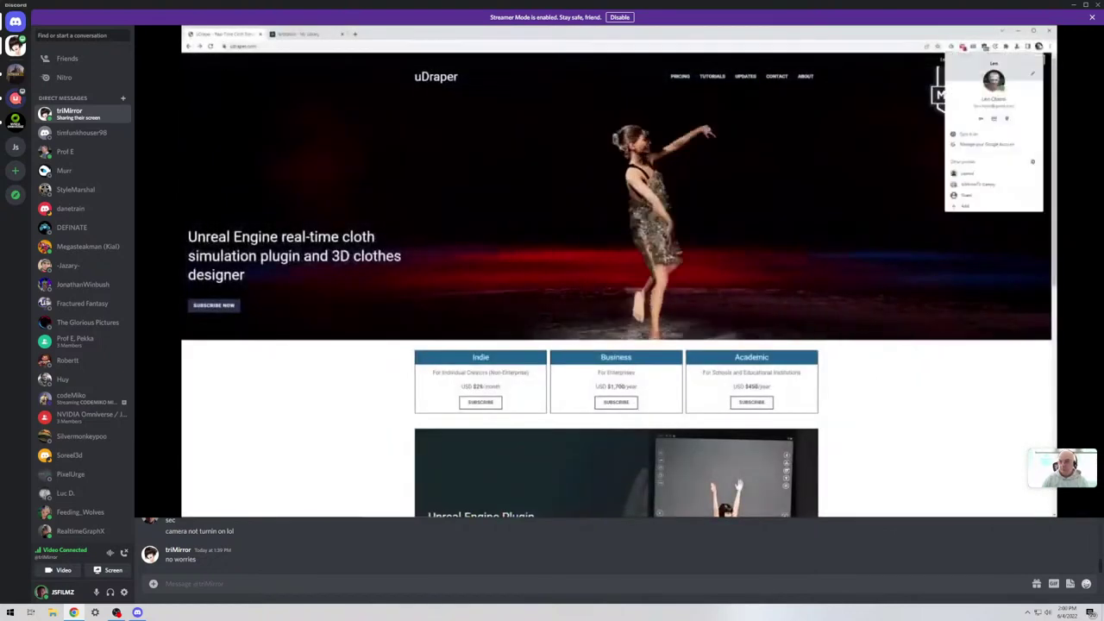
click(973, 195)
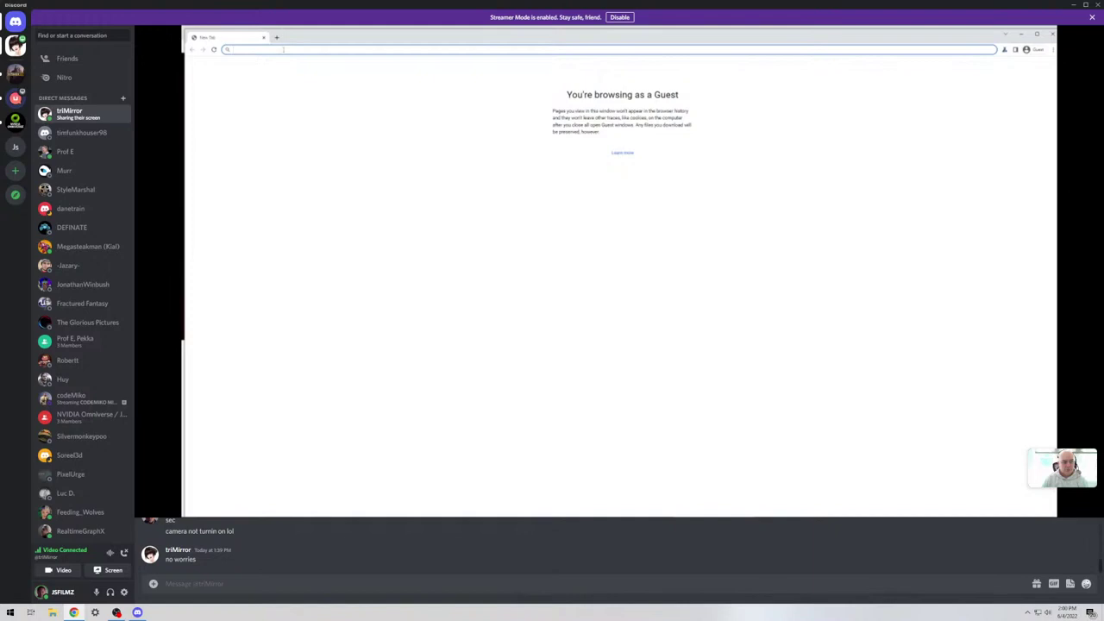
text(udra)
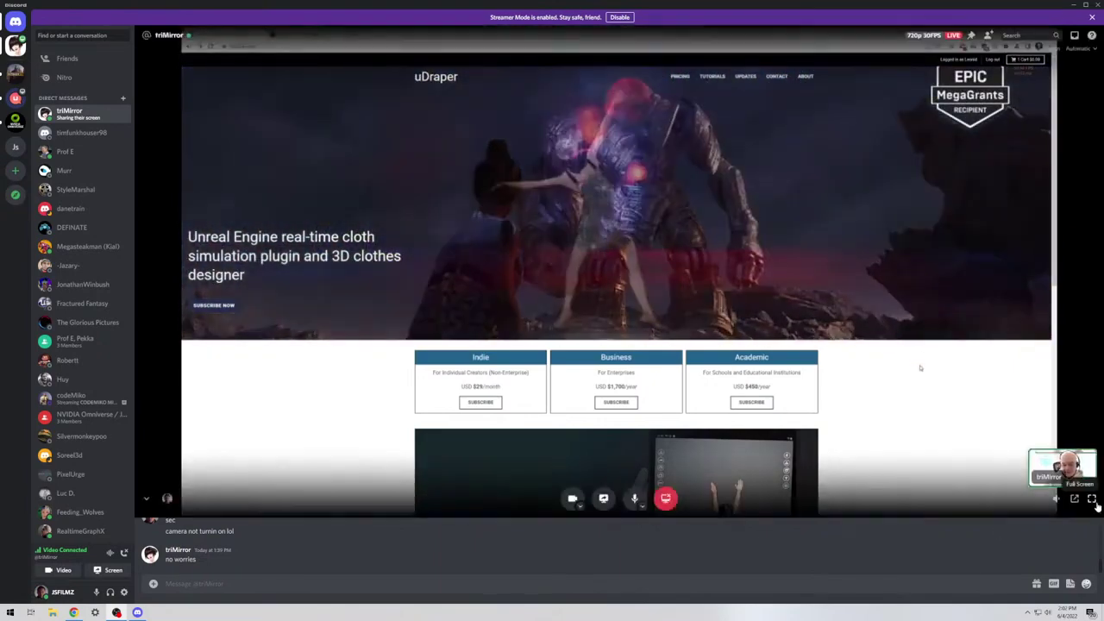
Switch the shared Discord stream to full screen.
click(1090, 499)
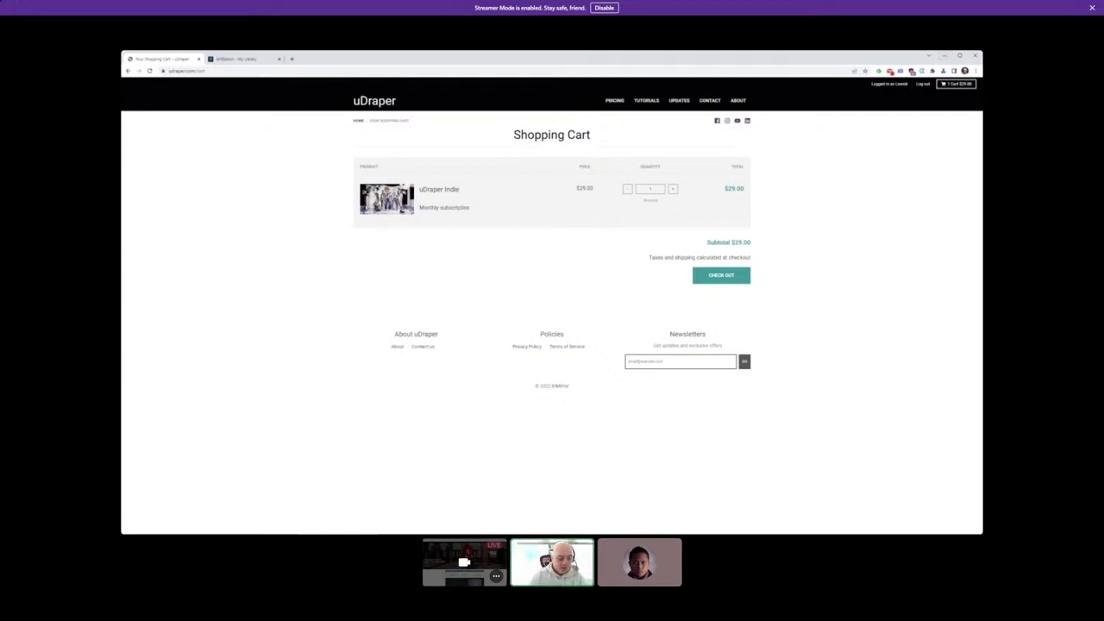
Run the newest draper_setup installer from the uDraper folder and accept the licence agreement.
mouse_move(249, 528)
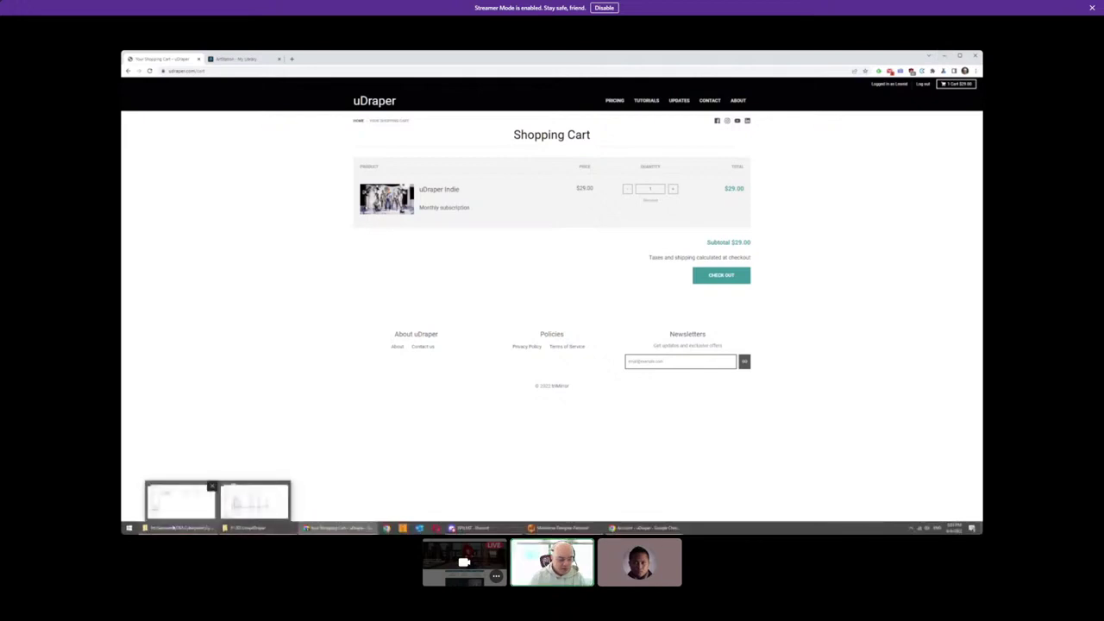
click(180, 502)
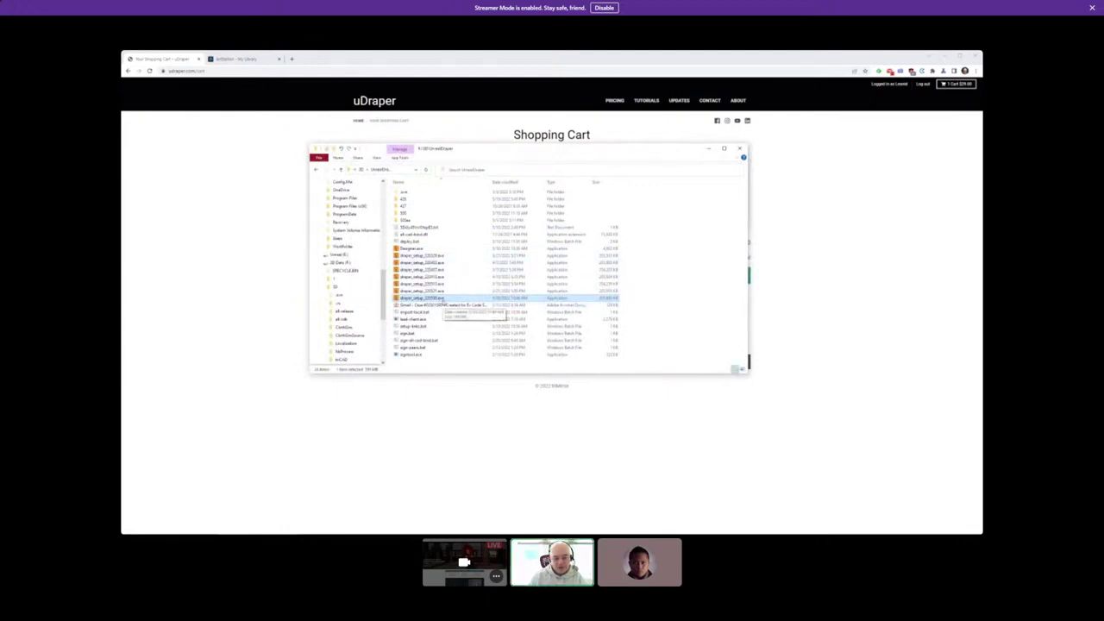
double_click(446, 298)
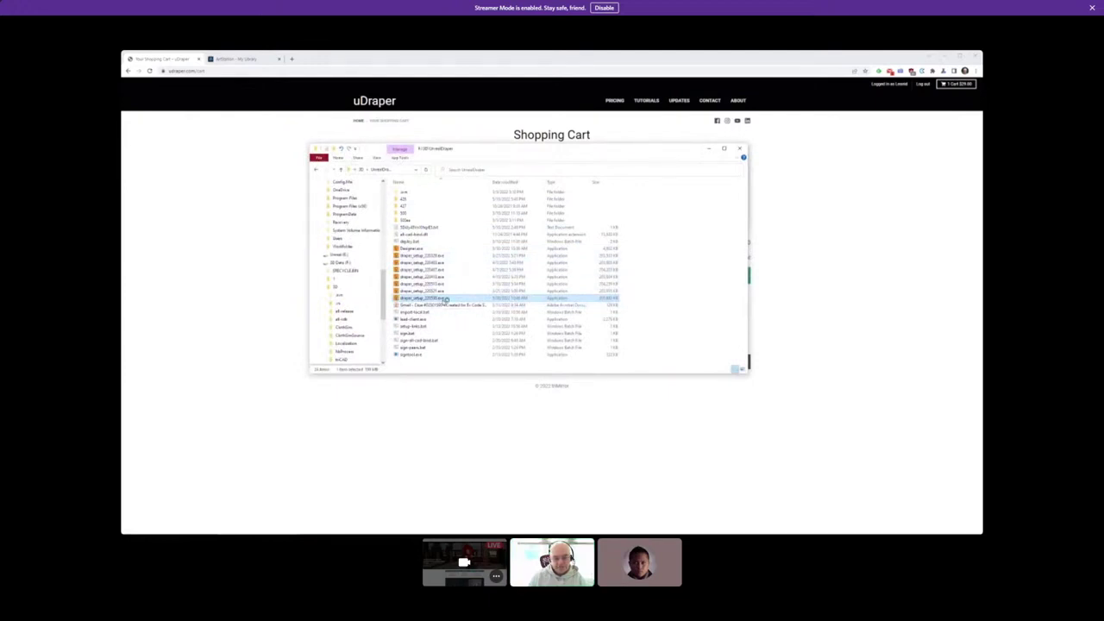
click(586, 349)
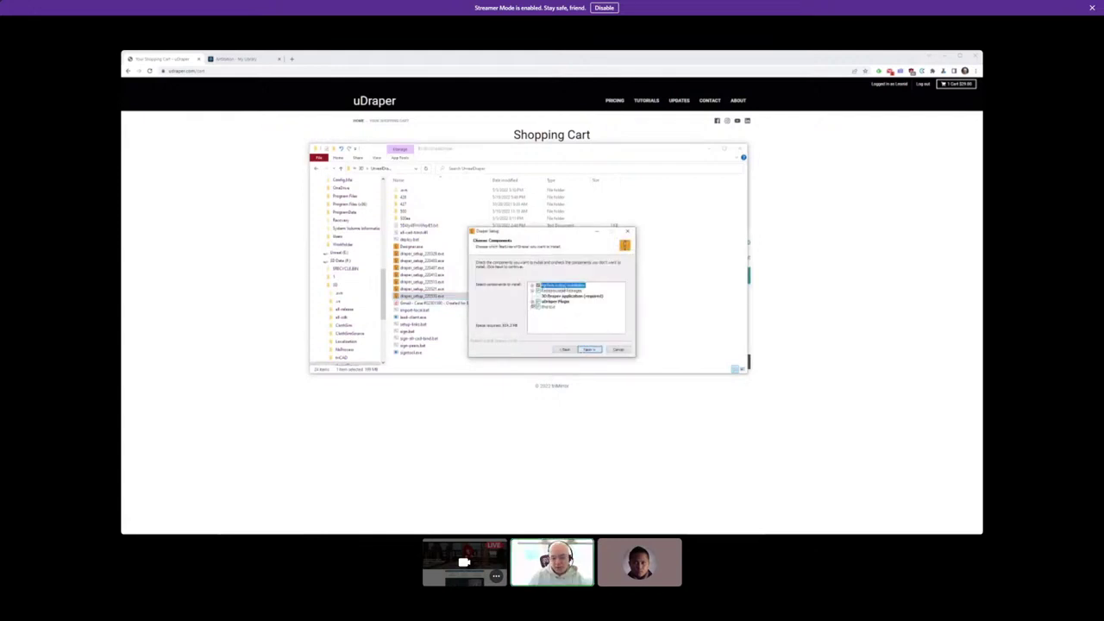
Expand uDraper Plugin, add Portable Packages, and continue to the install location.
click(532, 300)
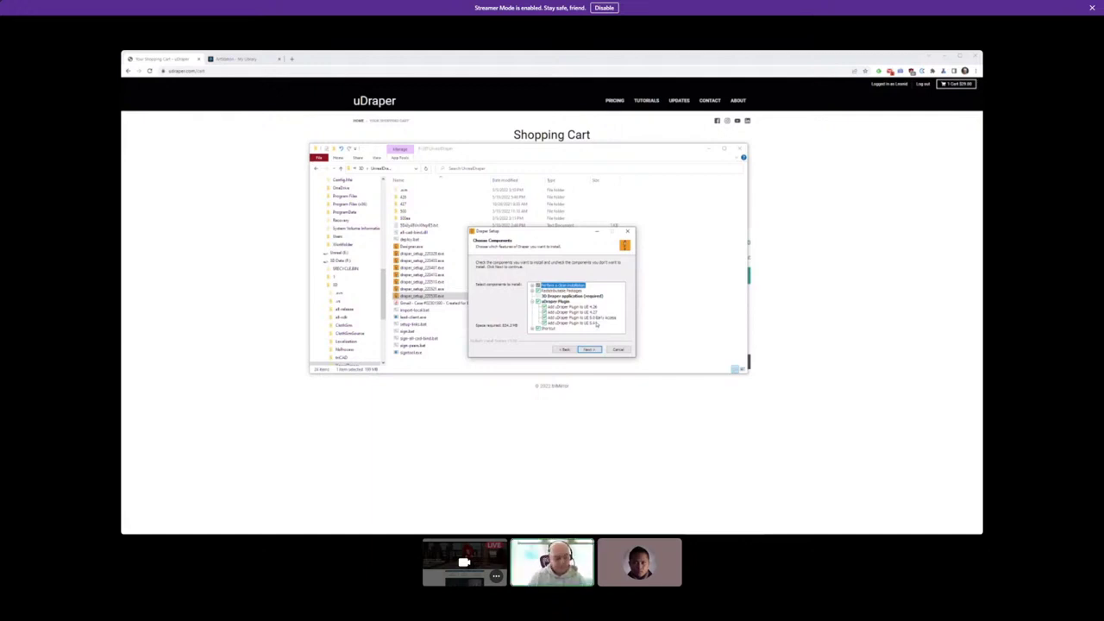
click(129, 528)
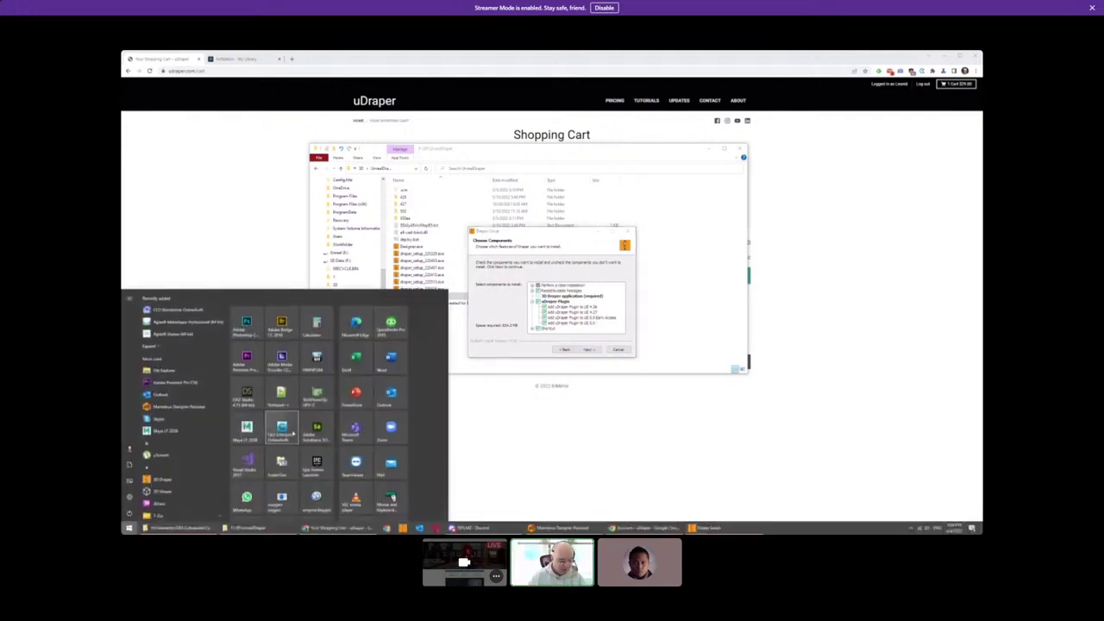
click(574, 414)
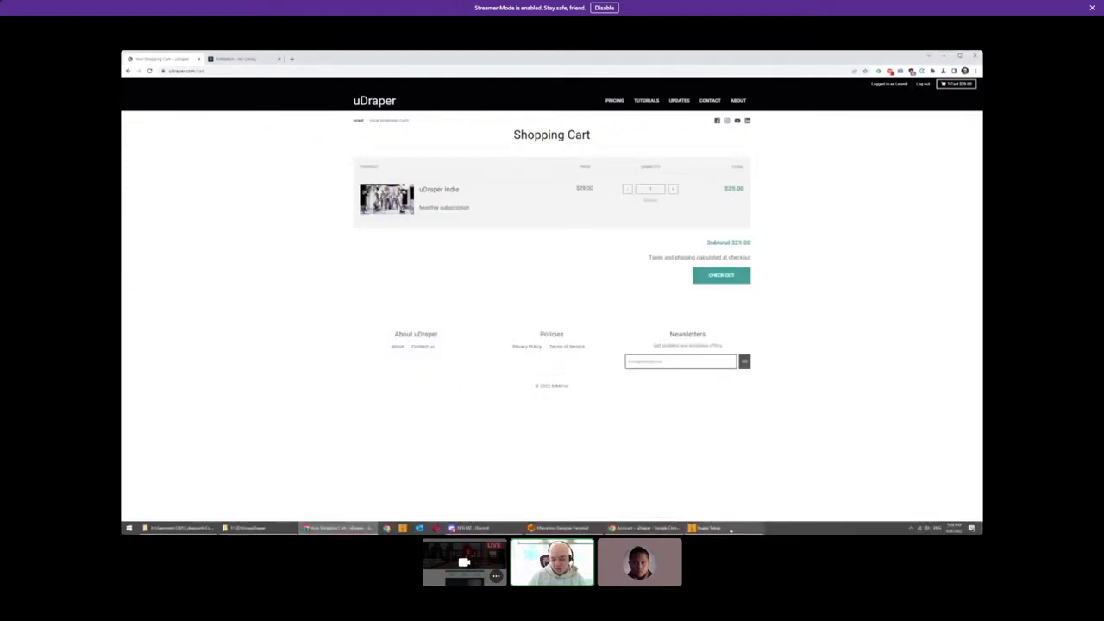
click(705, 528)
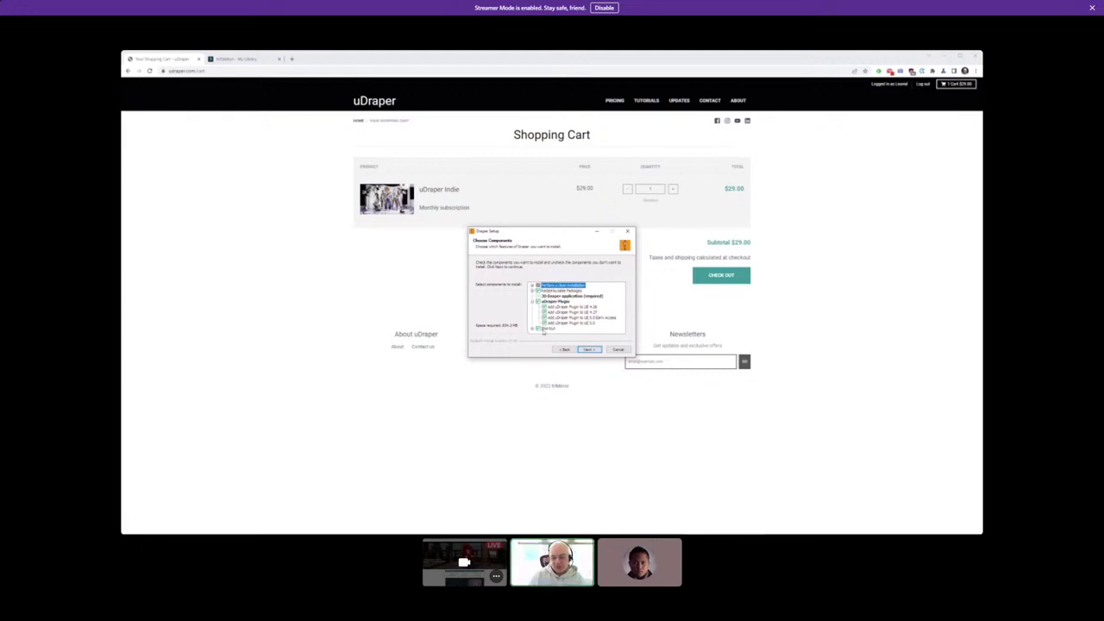
click(545, 291)
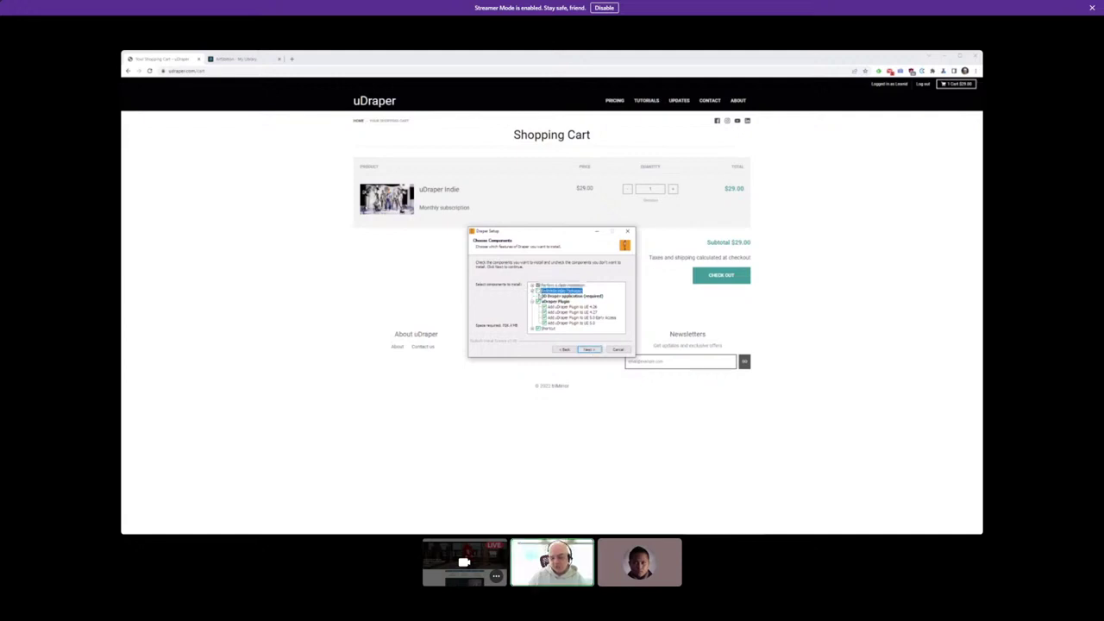
click(598, 351)
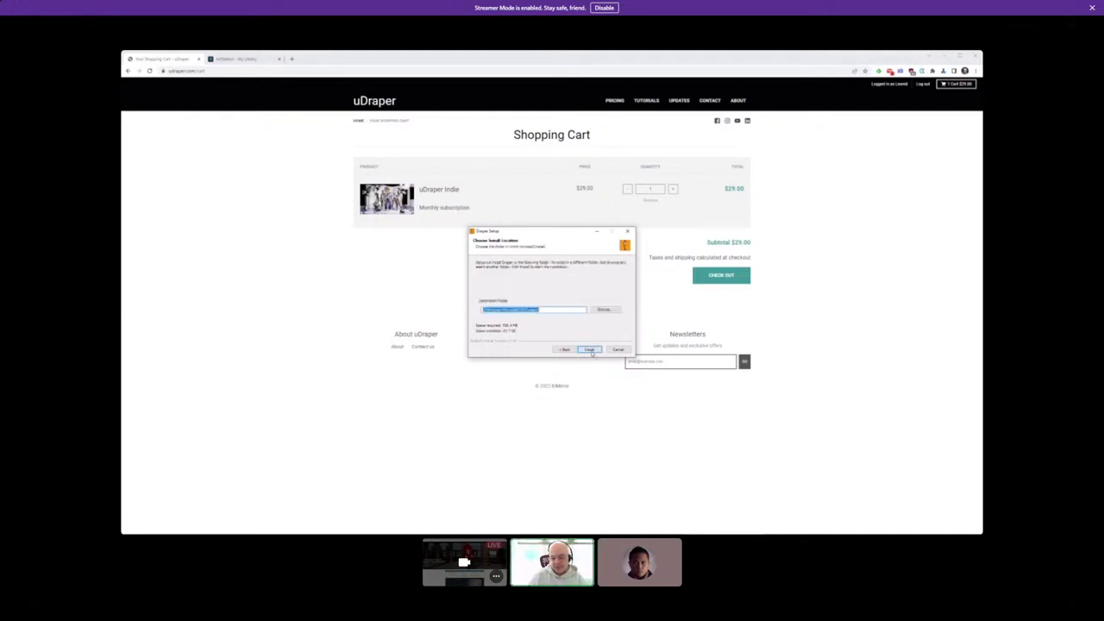
Install to the default location while browsing File Explorer to Program Files (x86)\3D Draper.
click(592, 350)
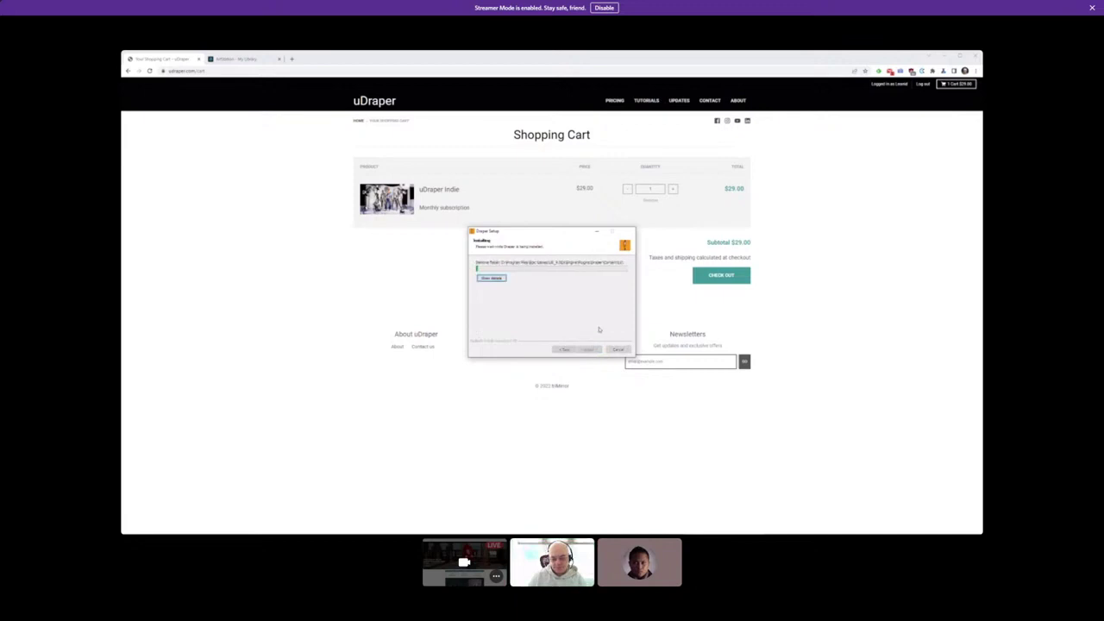
mouse_move(250, 530)
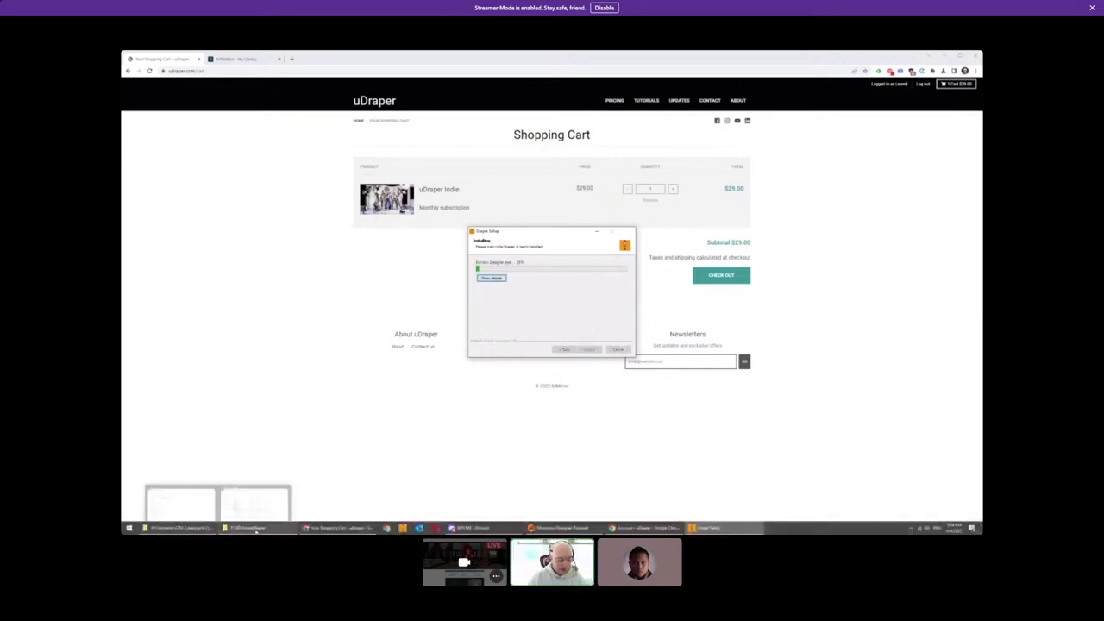
click(253, 502)
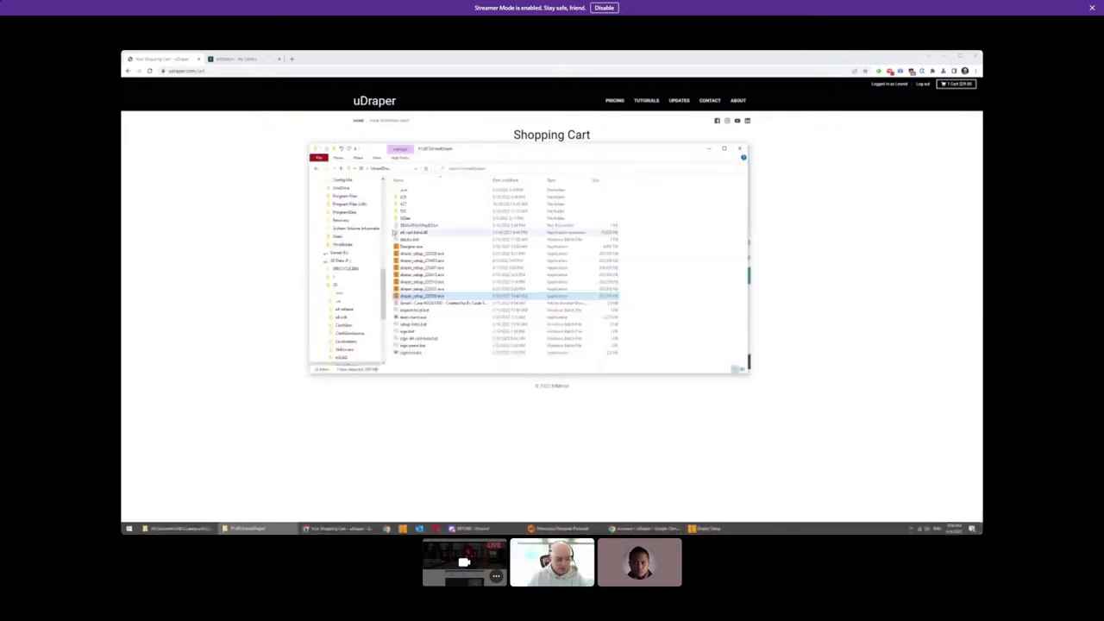
drag(385, 254, 385, 225)
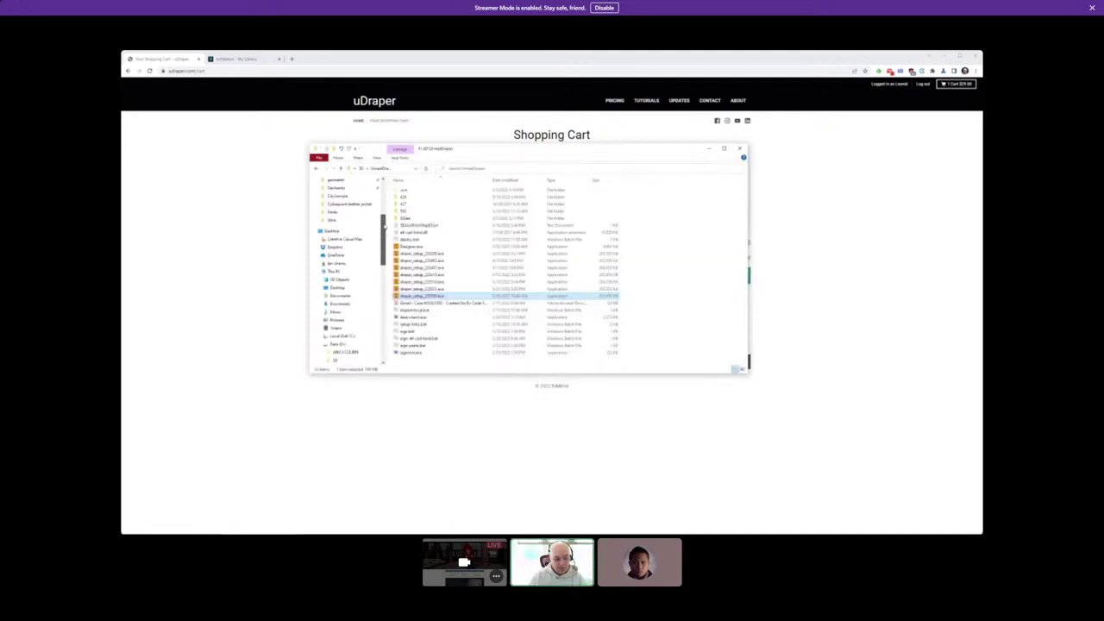
scroll(350, 294, down, 4)
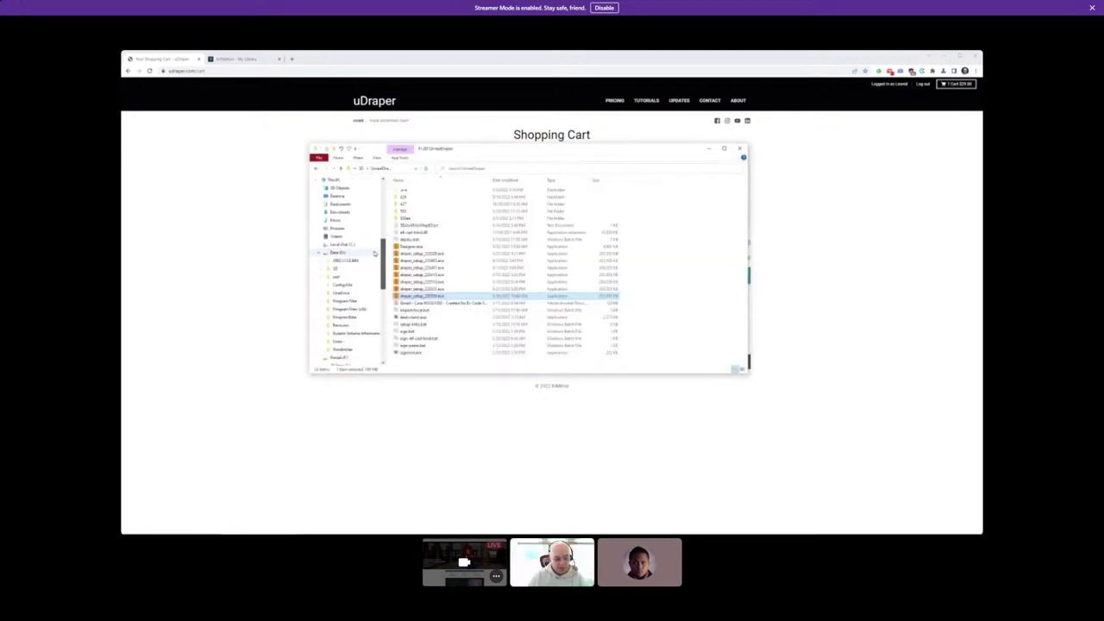
click(349, 308)
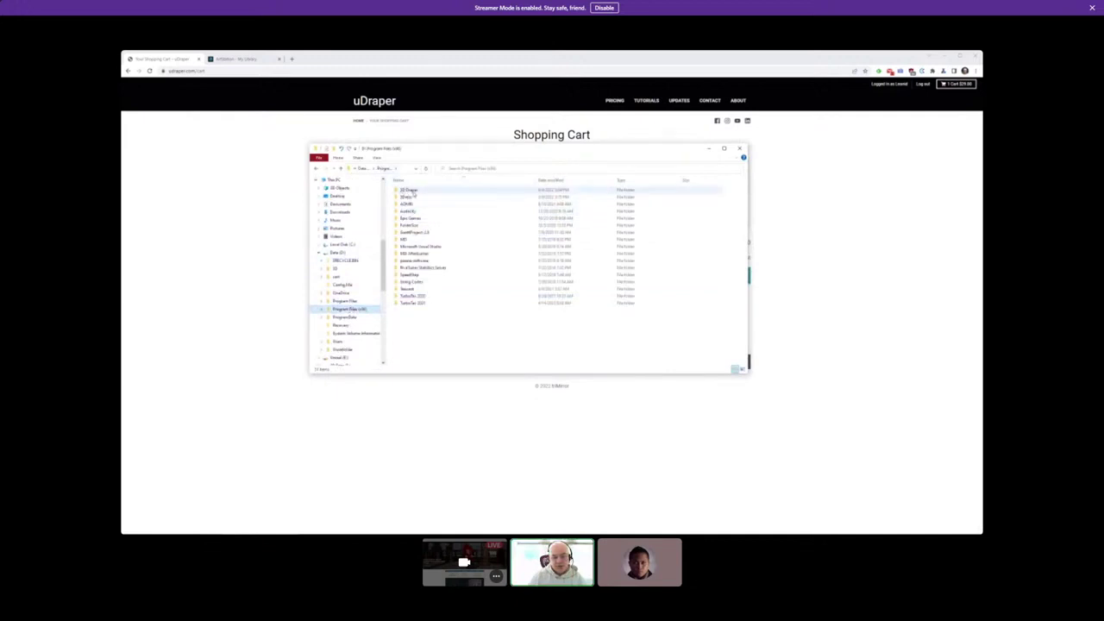
double_click(409, 190)
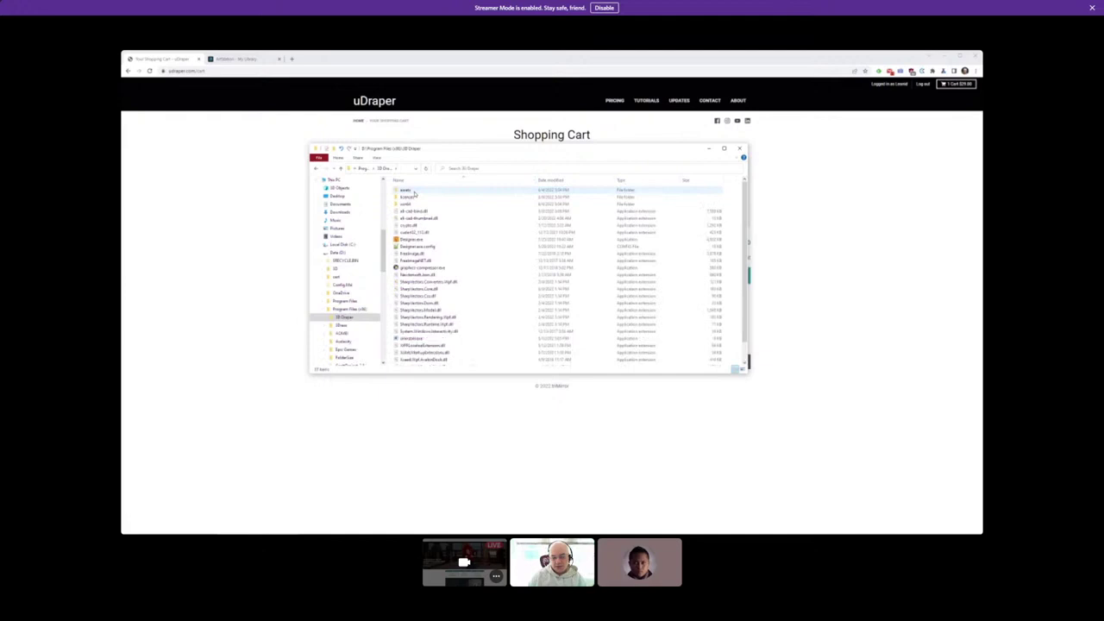
click(702, 528)
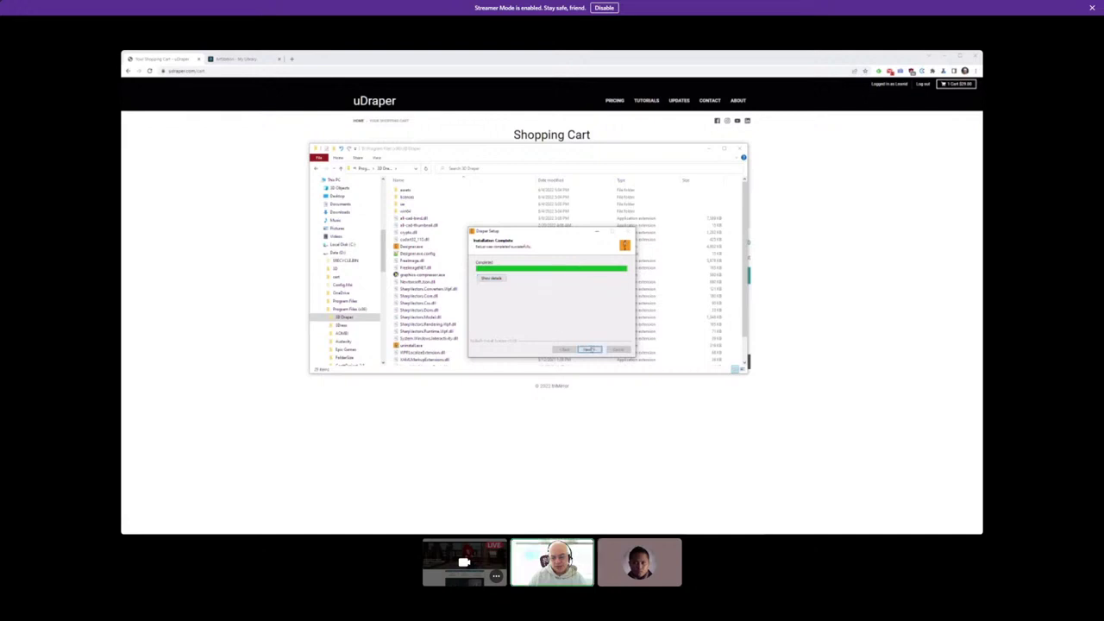
Finish and close the uDraper installer after its Installation Complete page.
click(588, 349)
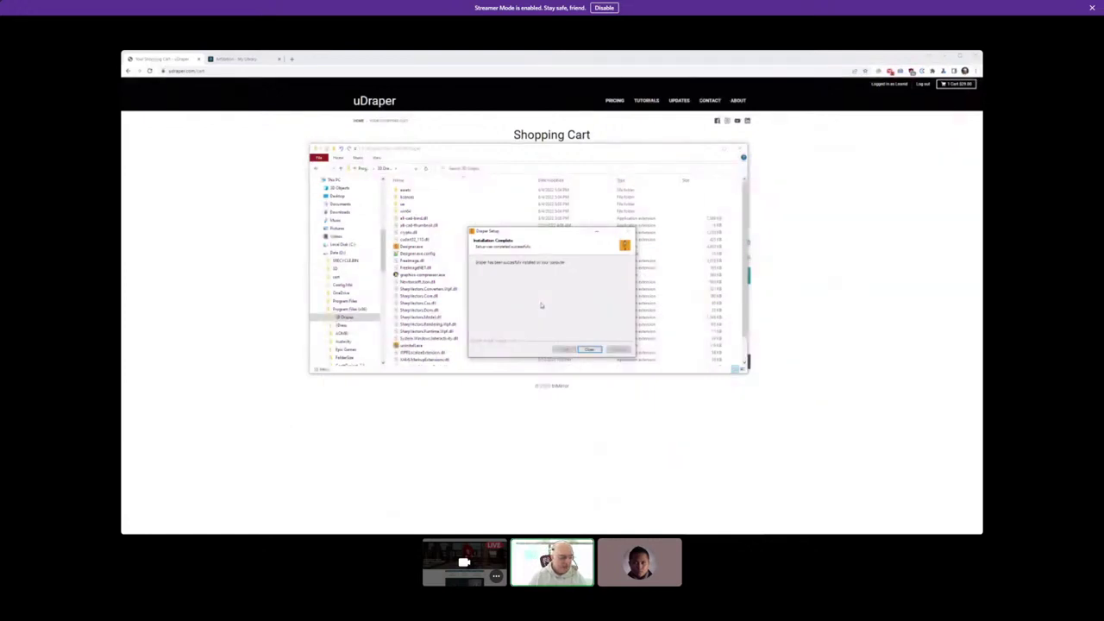
click(591, 350)
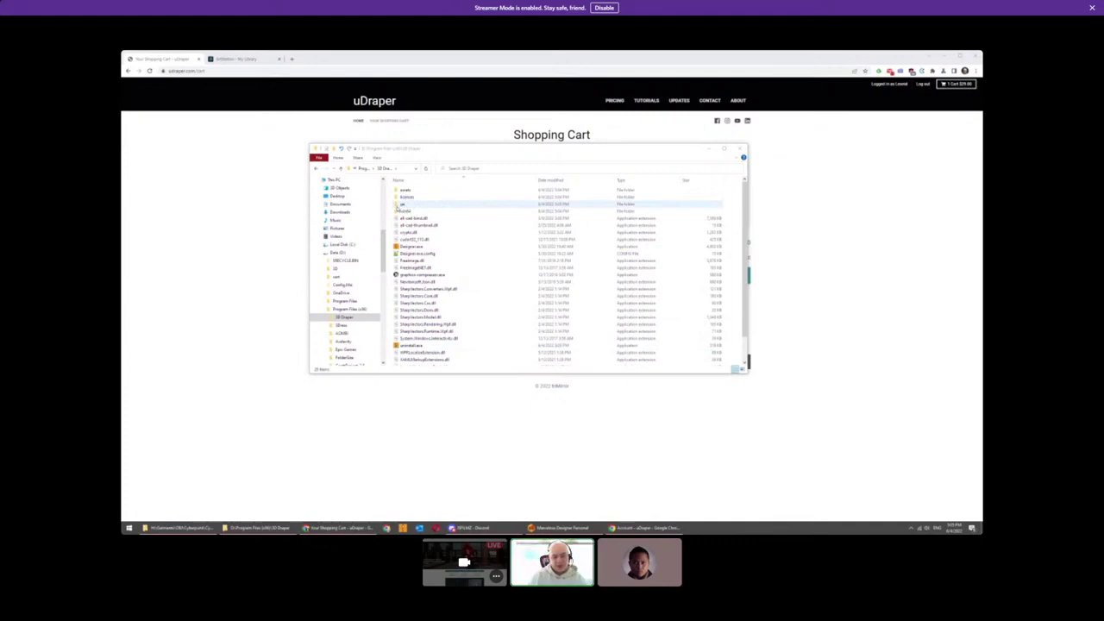
Open 3D Draper's ue\500\Draper plugin folder in File Explorer.
click(398, 205)
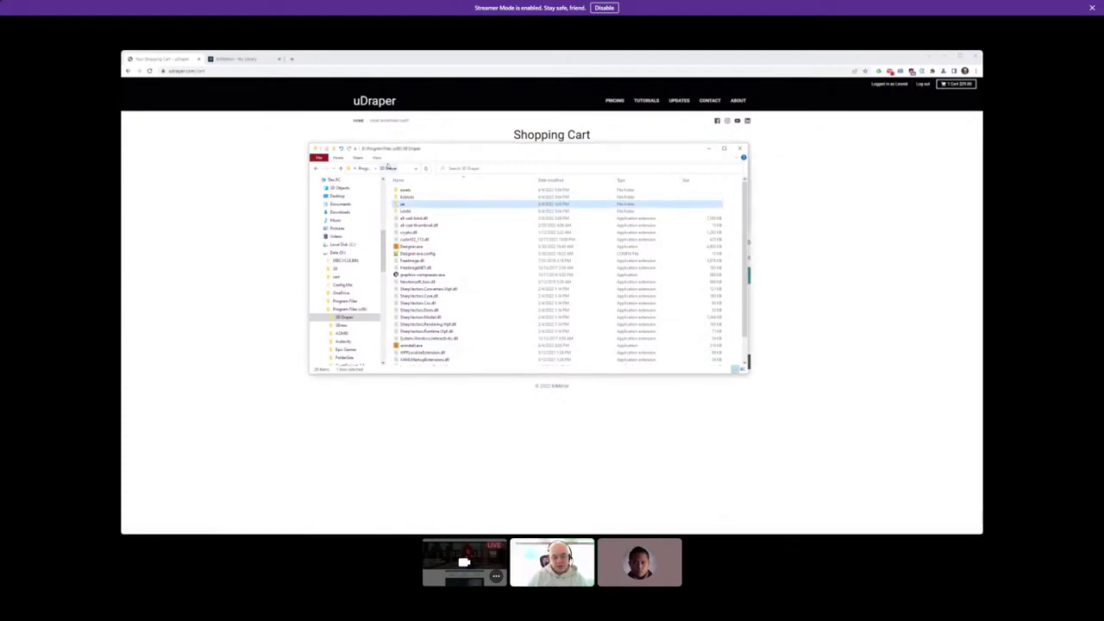
double_click(400, 204)
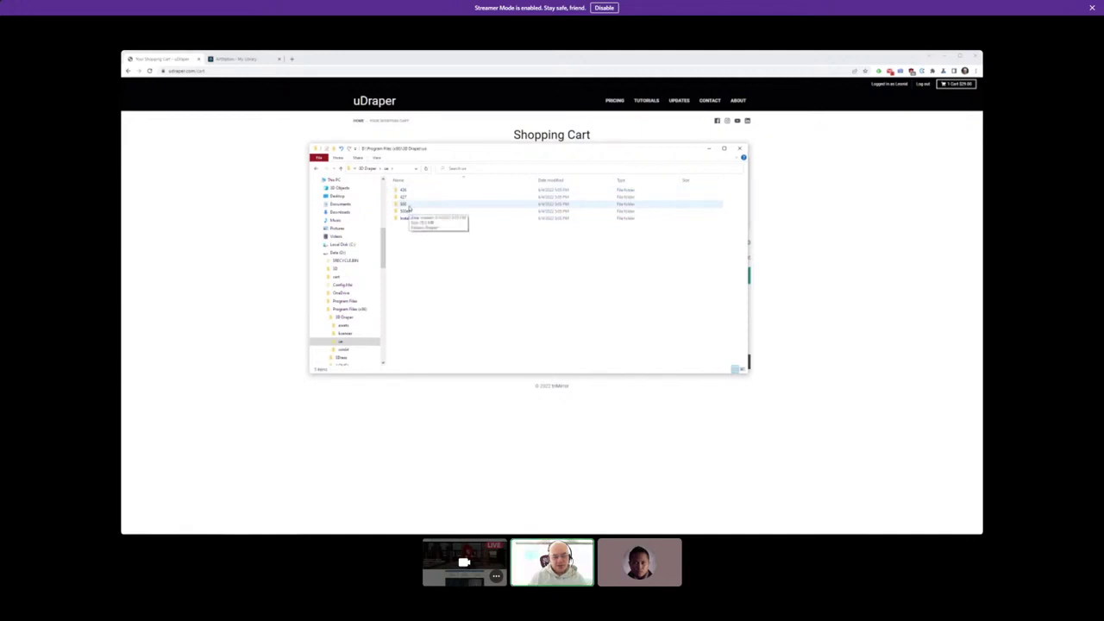
double_click(408, 207)
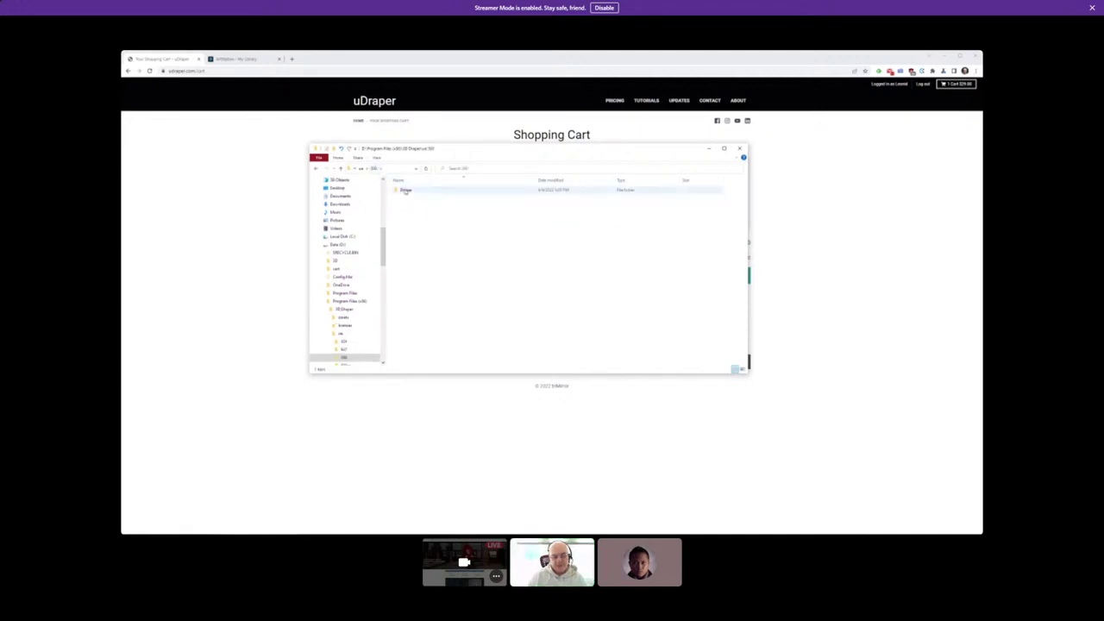
double_click(405, 190)
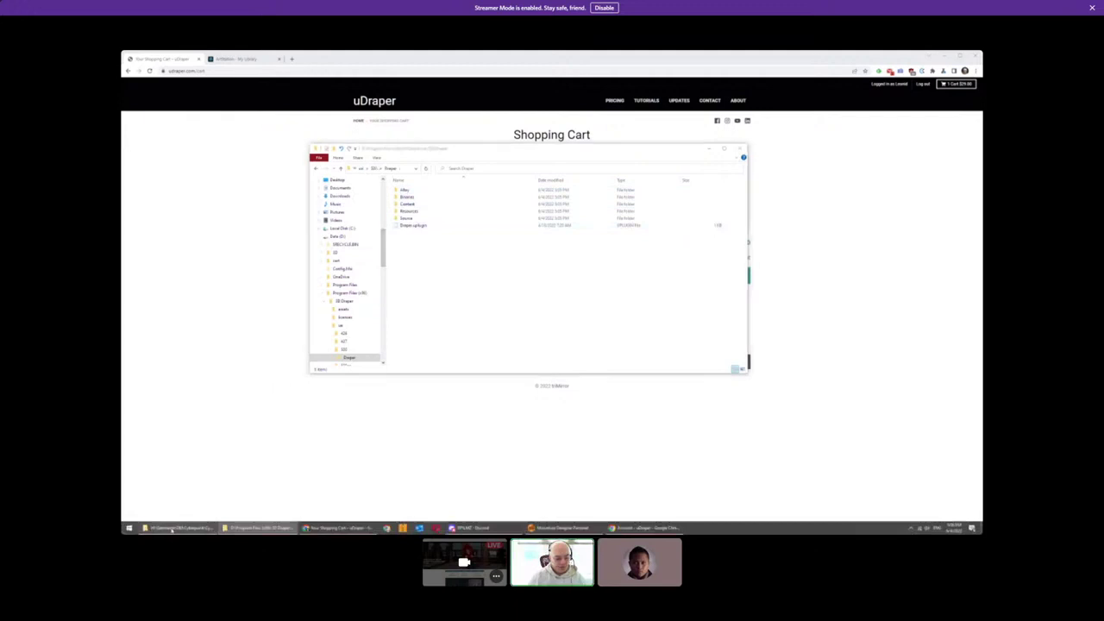
In a new Explorer window, go to F:\Program Files\Epic Games\UE_5.0\Engine\Plugins.
right_click(177, 527)
click(162, 492)
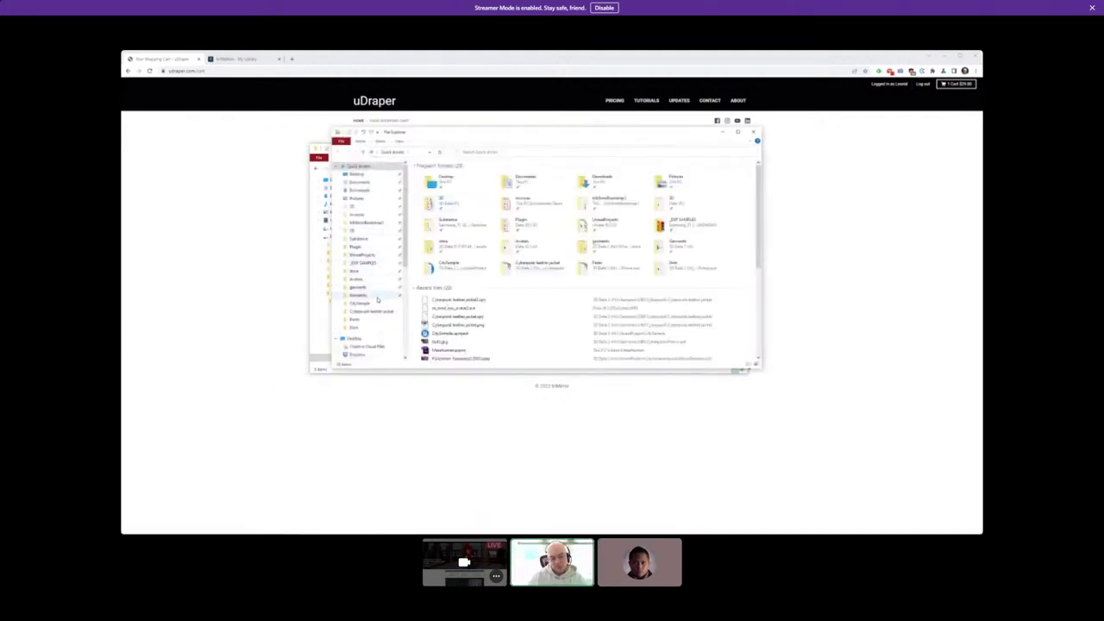
scroll(376, 299, down, 4)
scroll(377, 299, down, 2)
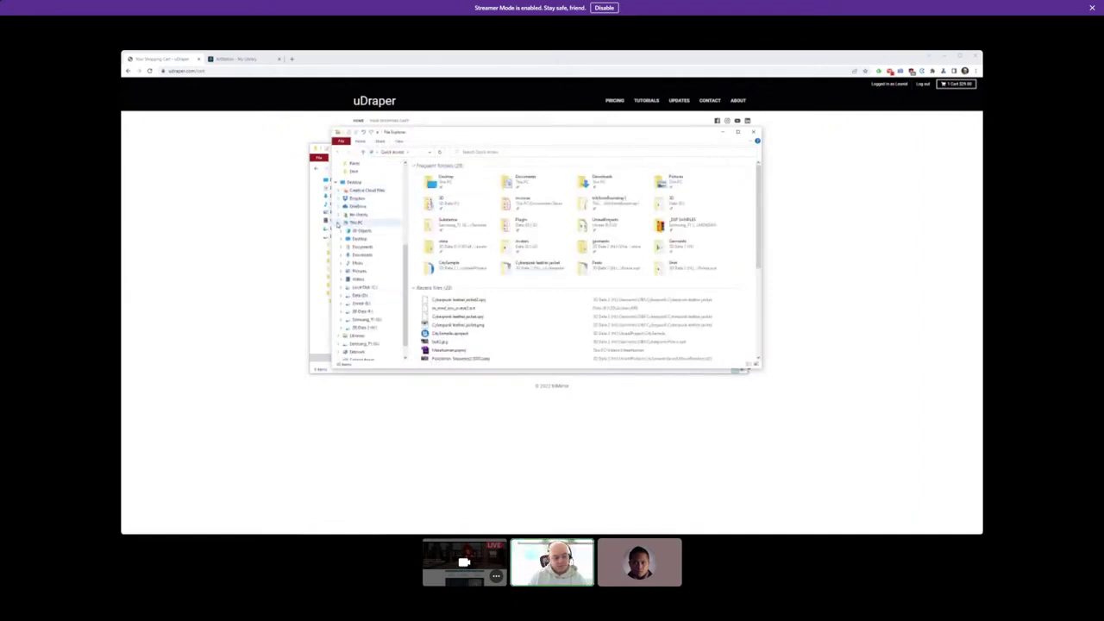
click(361, 311)
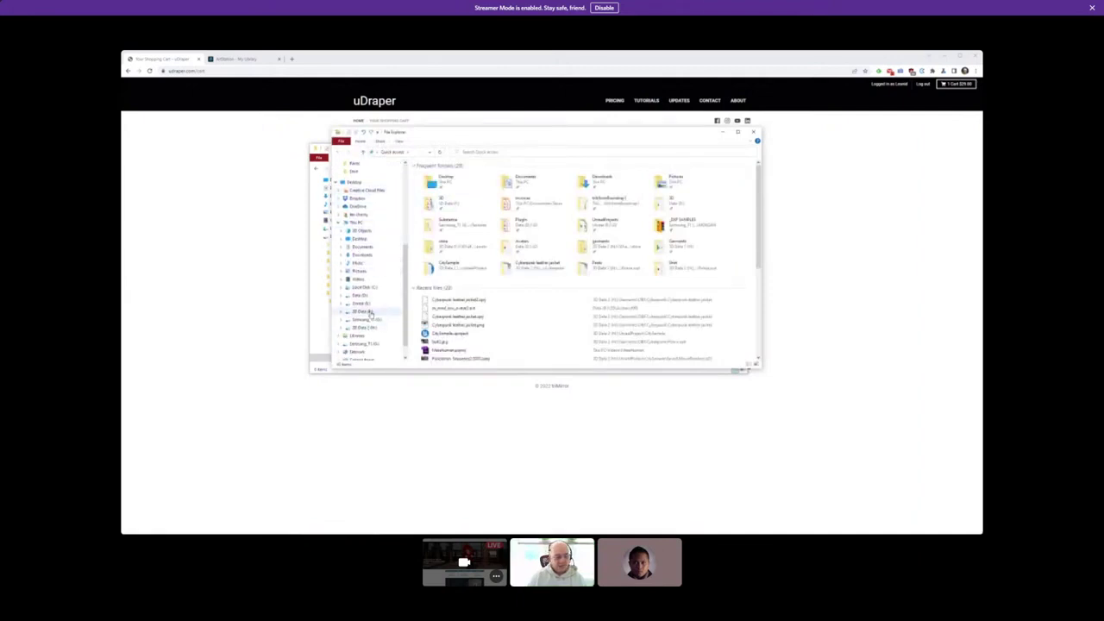
double_click(438, 223)
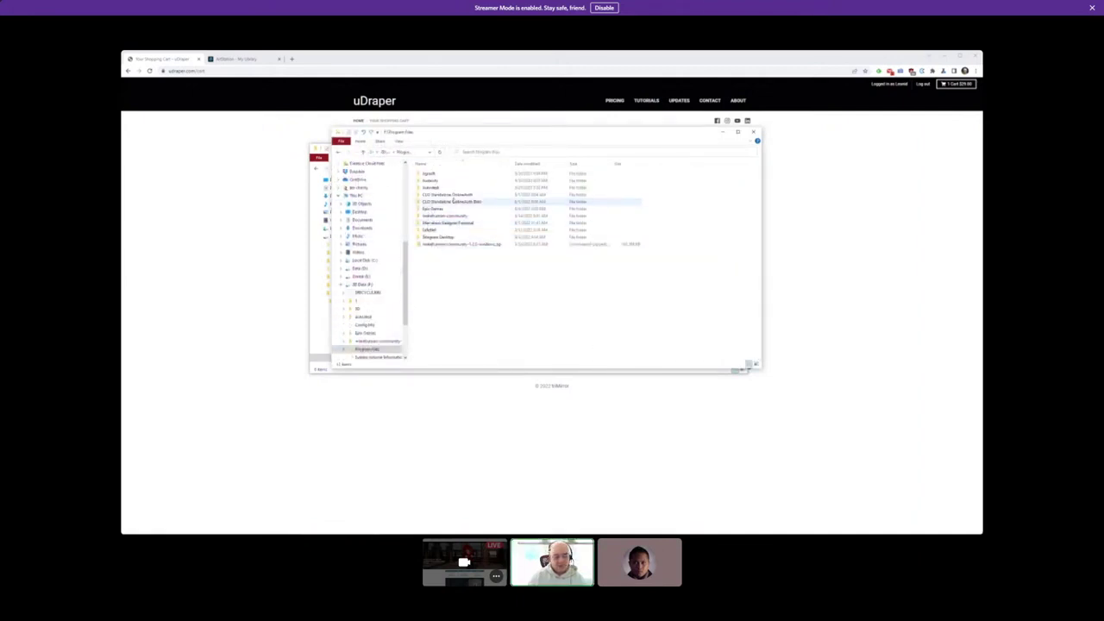
double_click(435, 207)
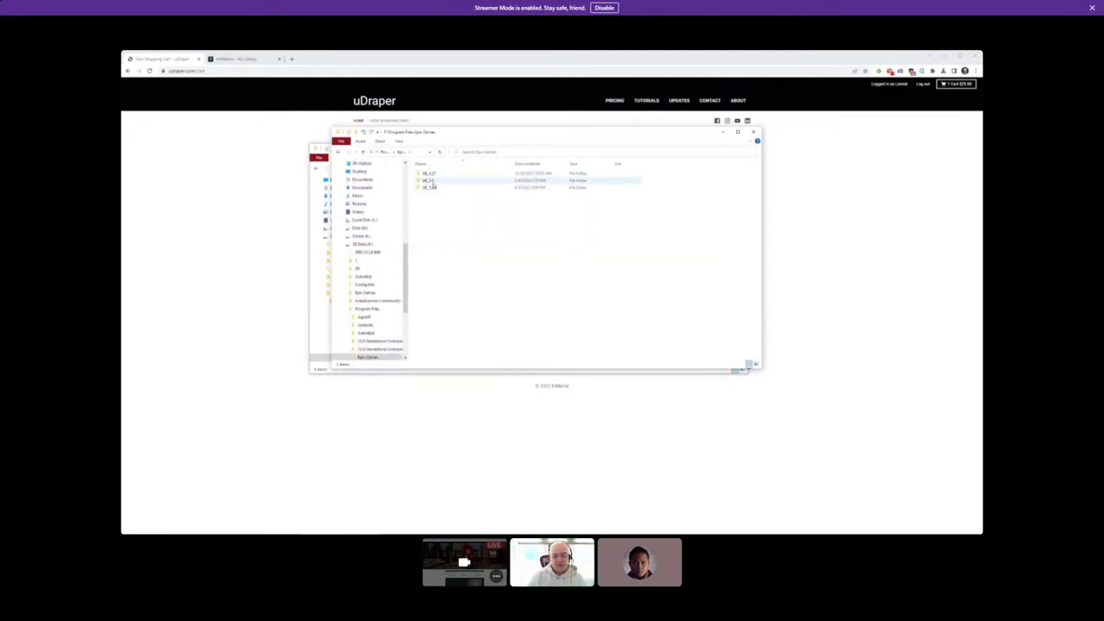
double_click(433, 185)
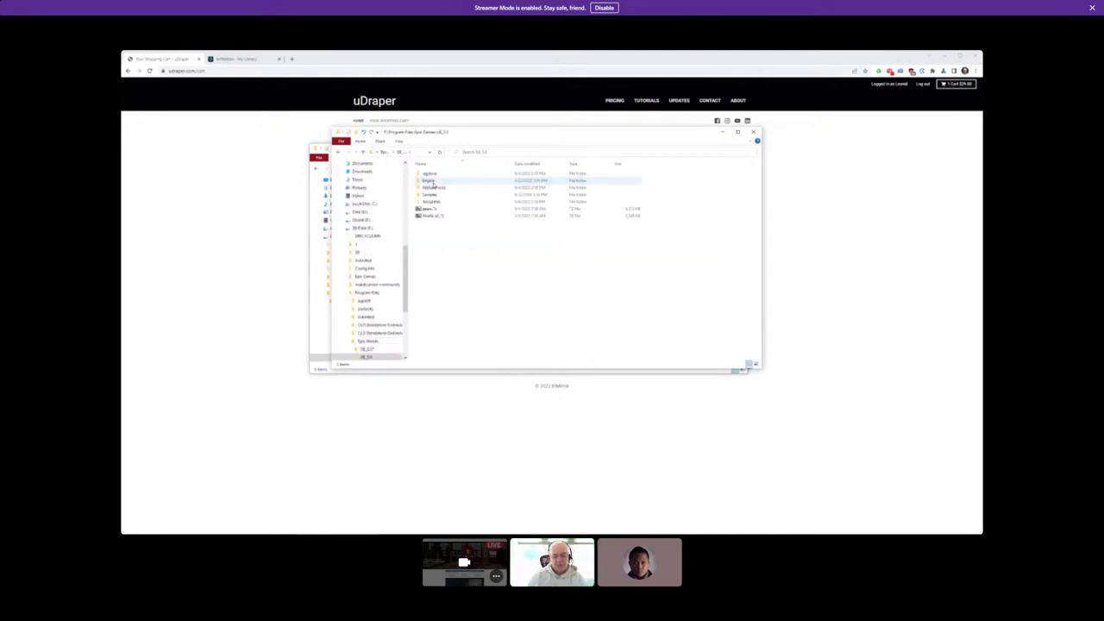
double_click(430, 180)
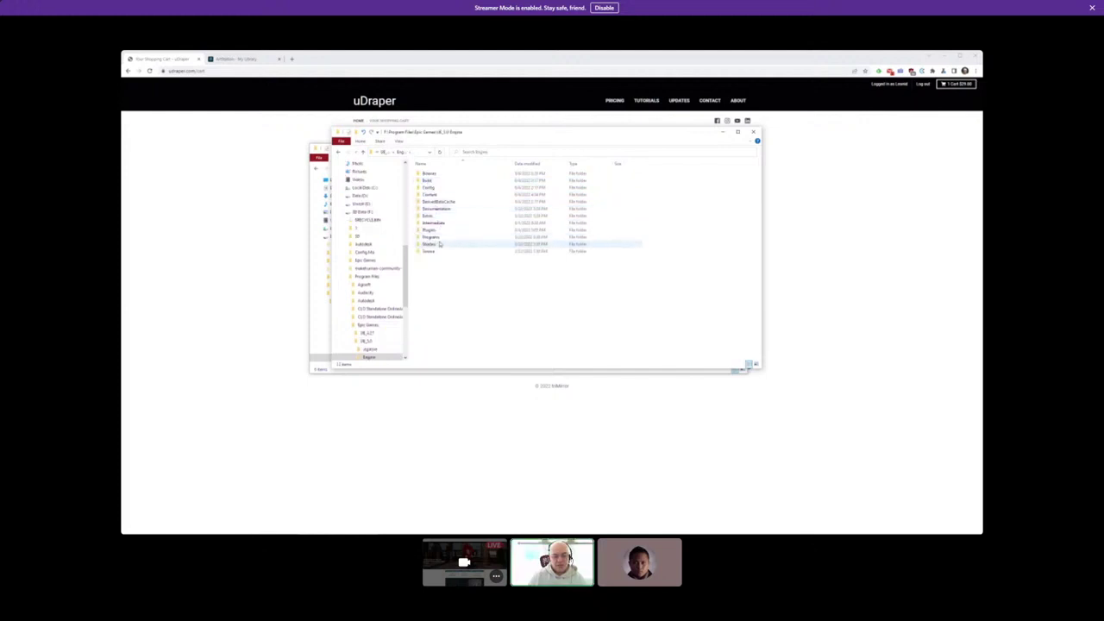
double_click(434, 231)
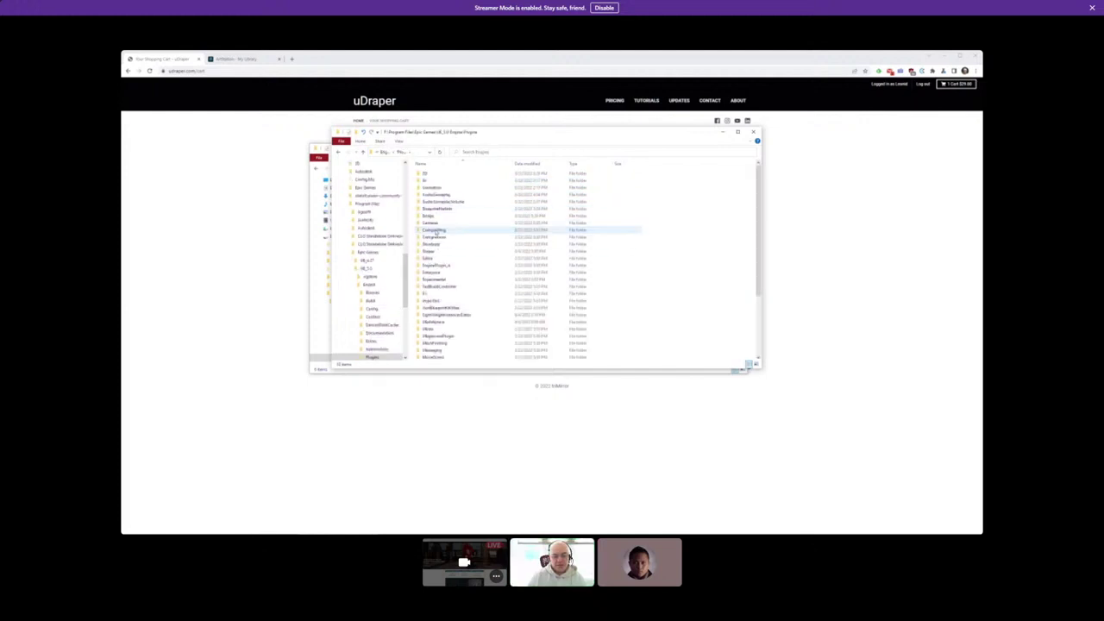
Copy the Draper folder into the Plugins folder, open it, and minimize Chrome.
drag(511, 131, 739, 175)
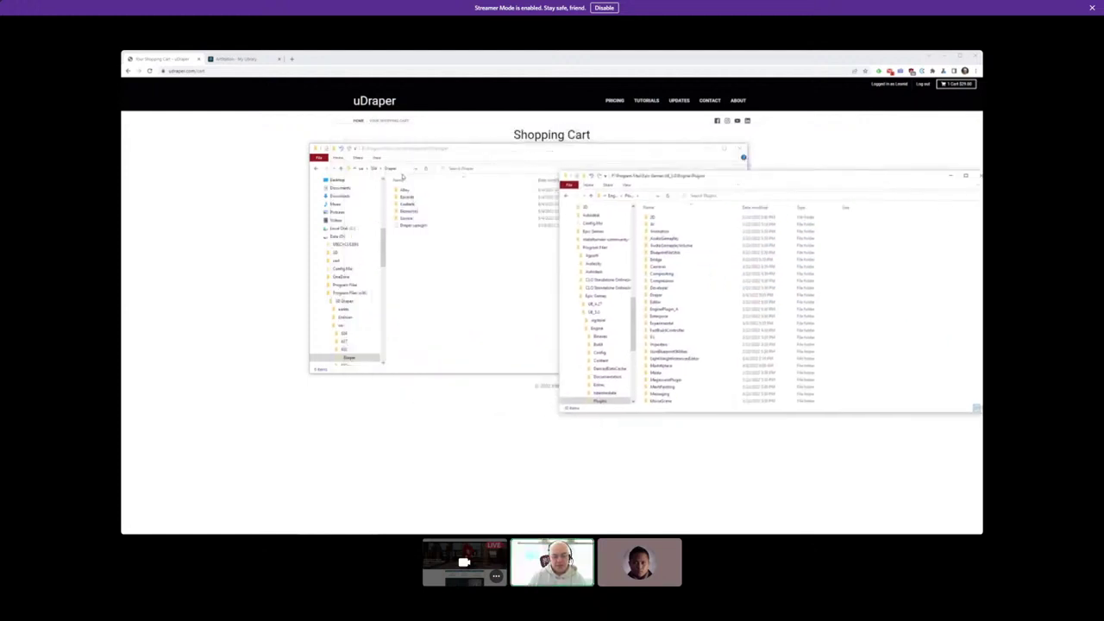
click(376, 172)
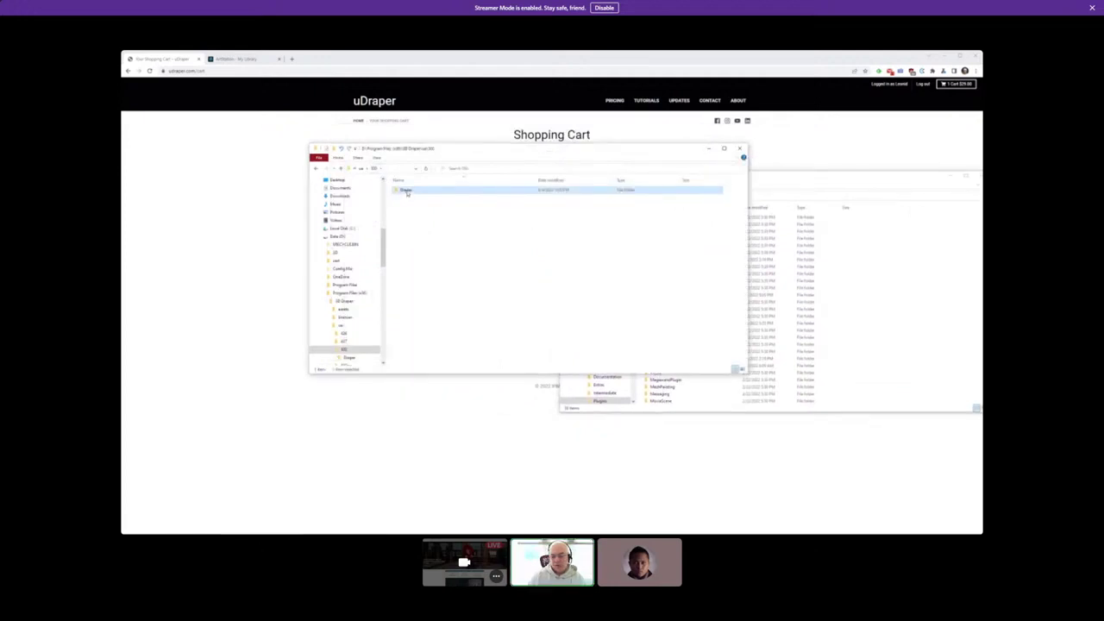
drag(407, 193, 929, 293)
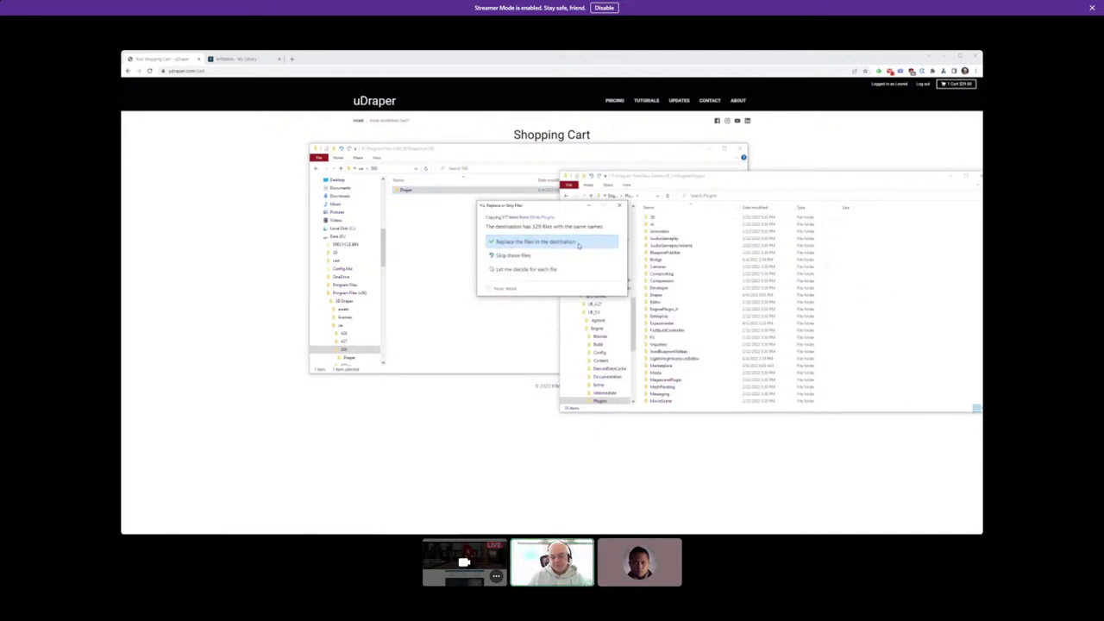
click(522, 256)
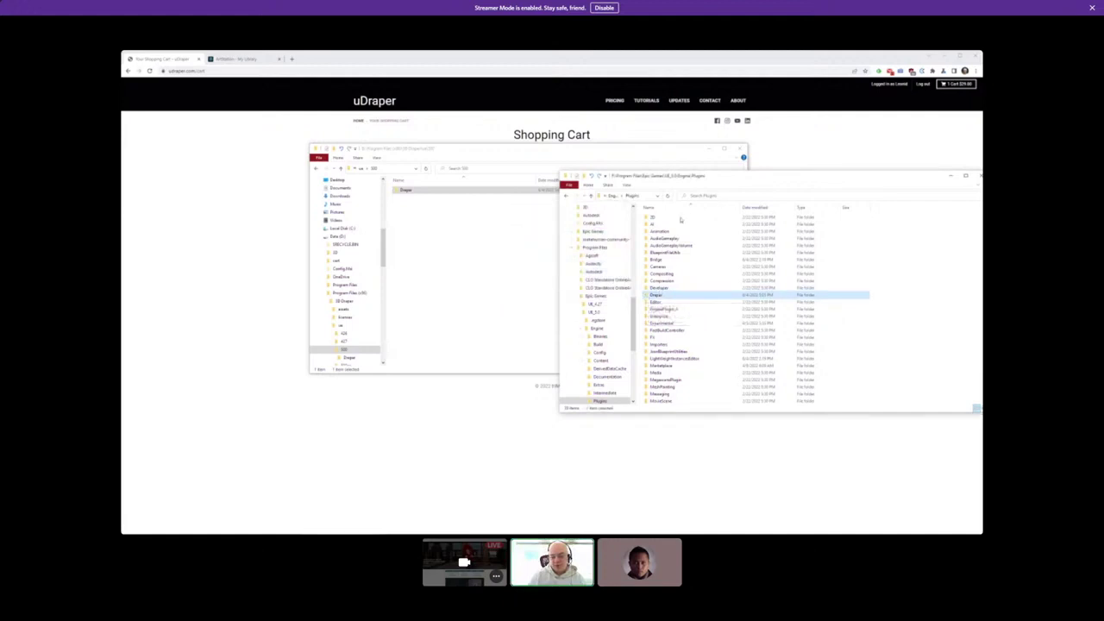
double_click(644, 295)
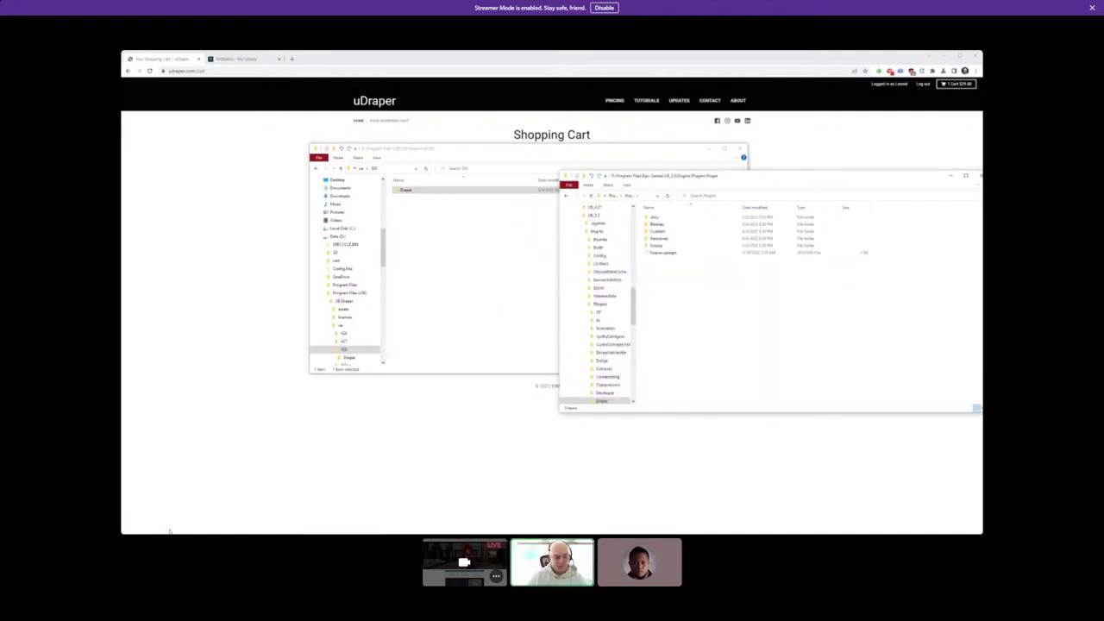
click(958, 56)
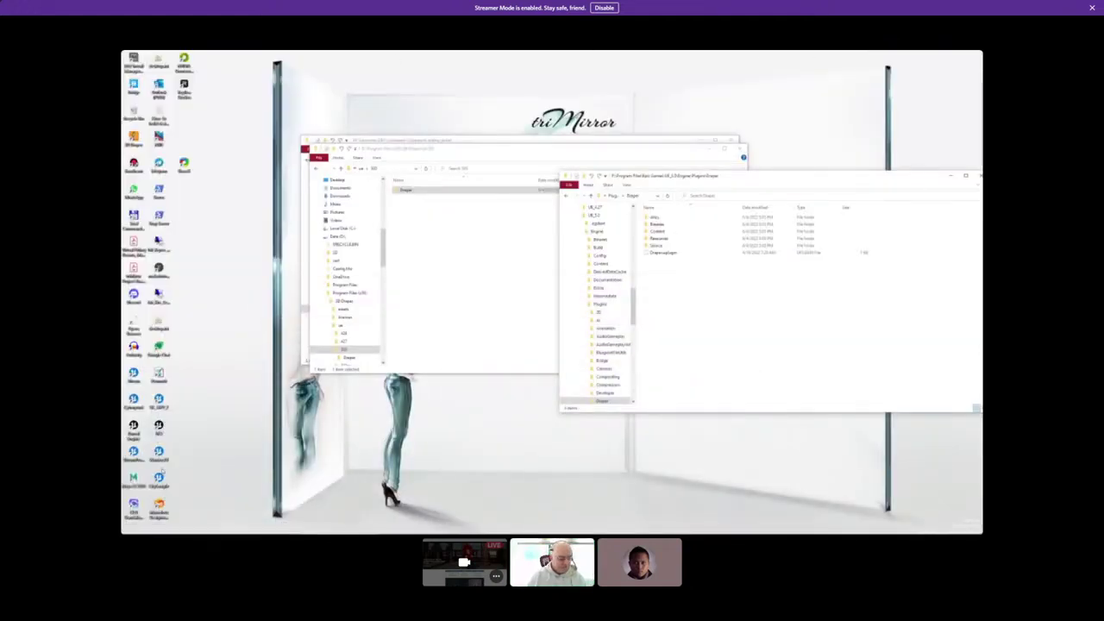
Launch the CitySample project in Unreal Editor, then bring the uDraper cart page back.
click(160, 475)
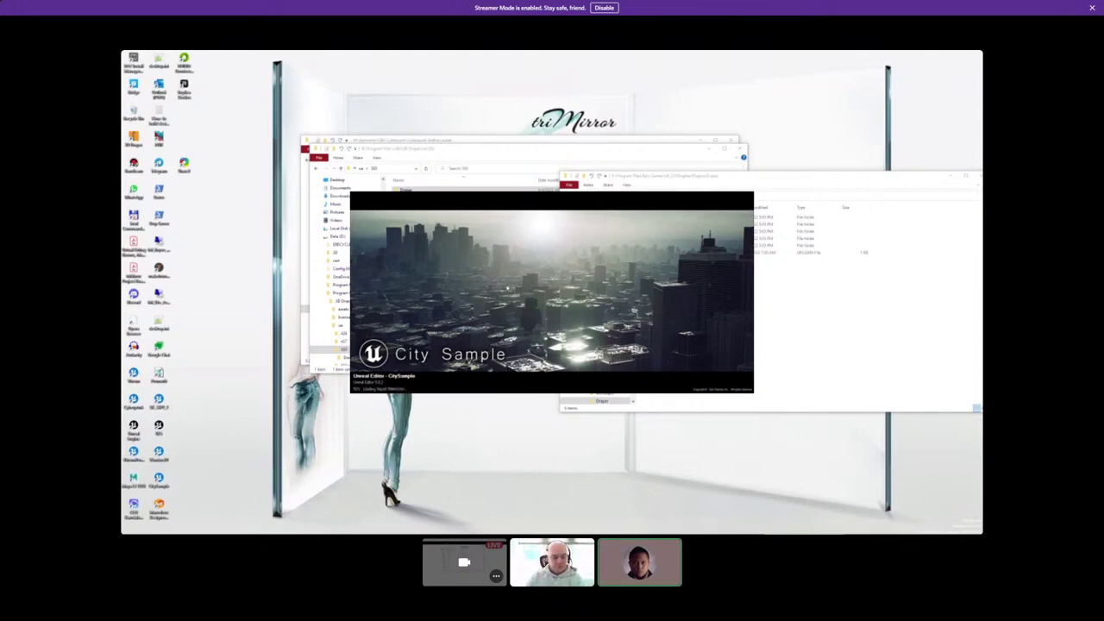
mouse_move(415, 529)
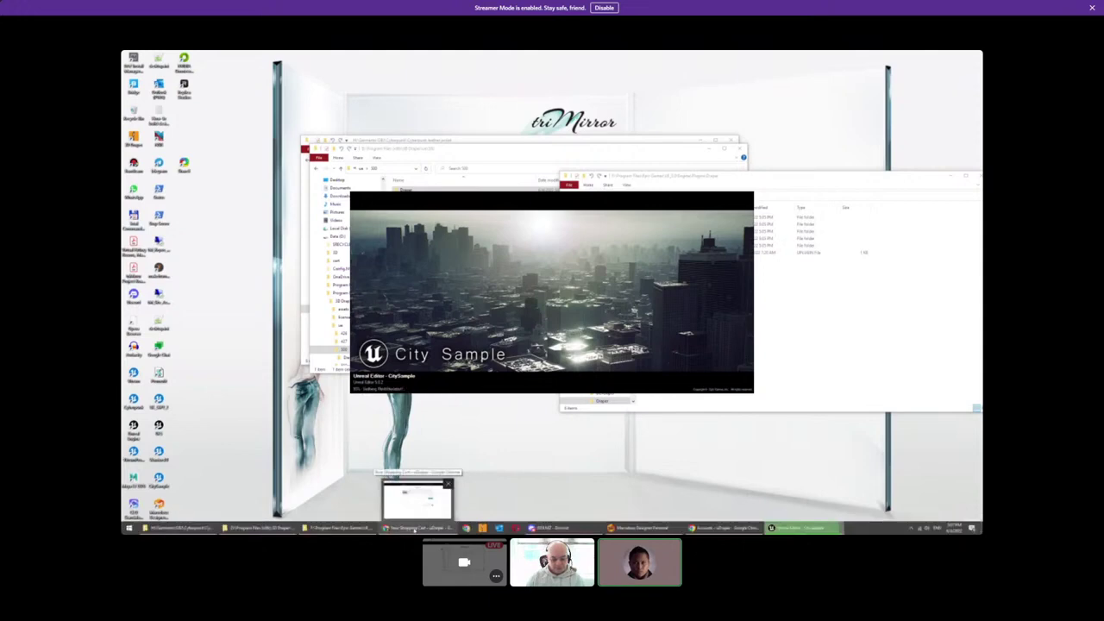
click(417, 500)
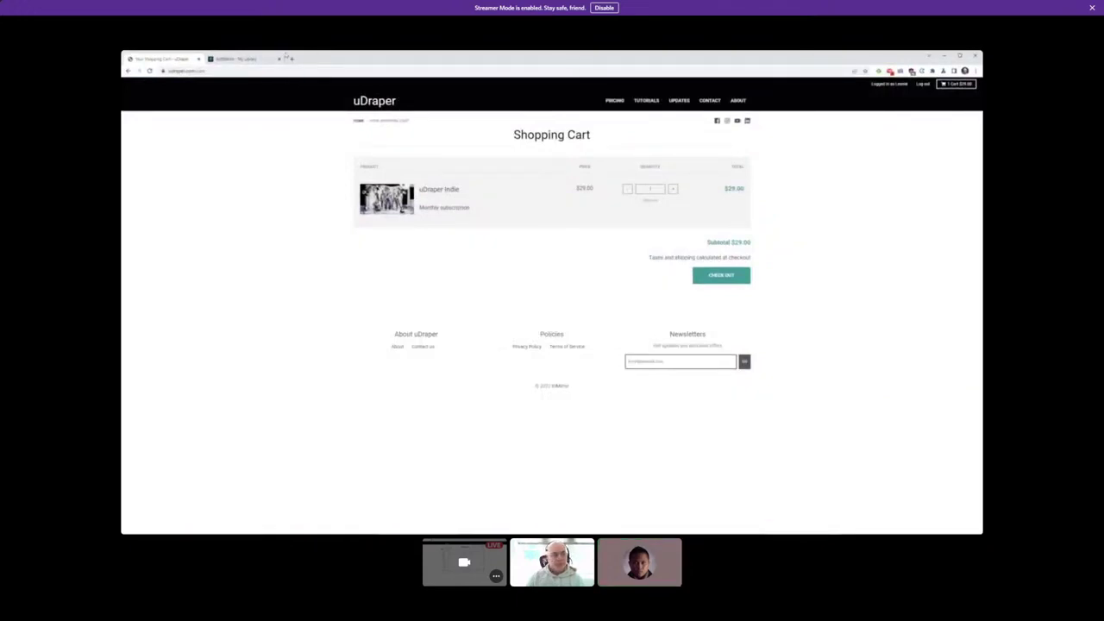
Close the uDraper cart tab, open a new browser tab, and switch to Unreal Editor.
click(199, 59)
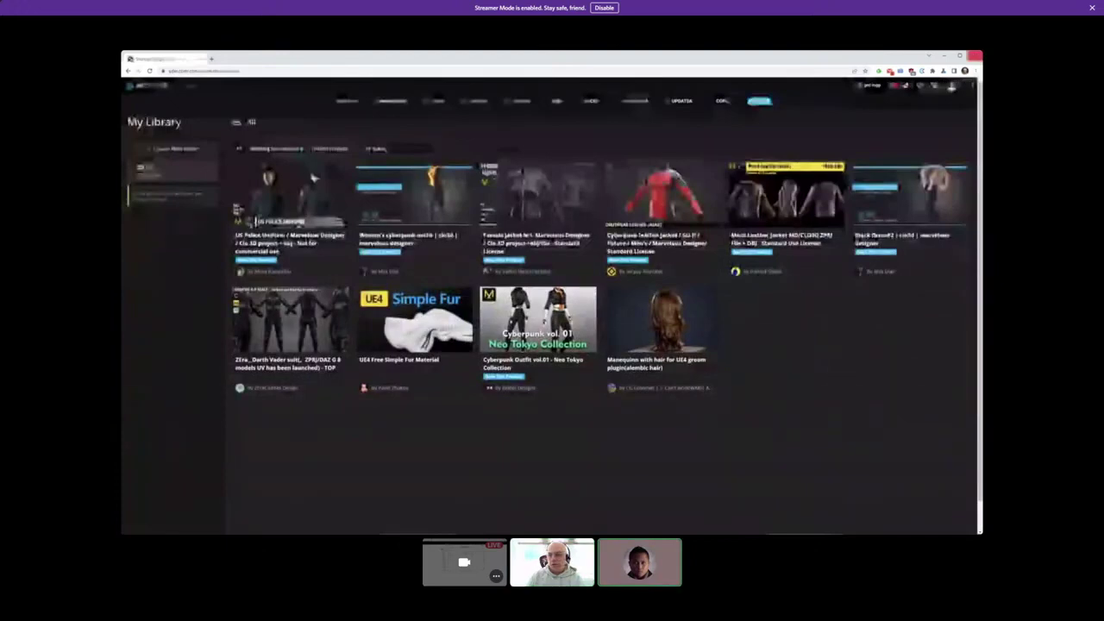
click(942, 56)
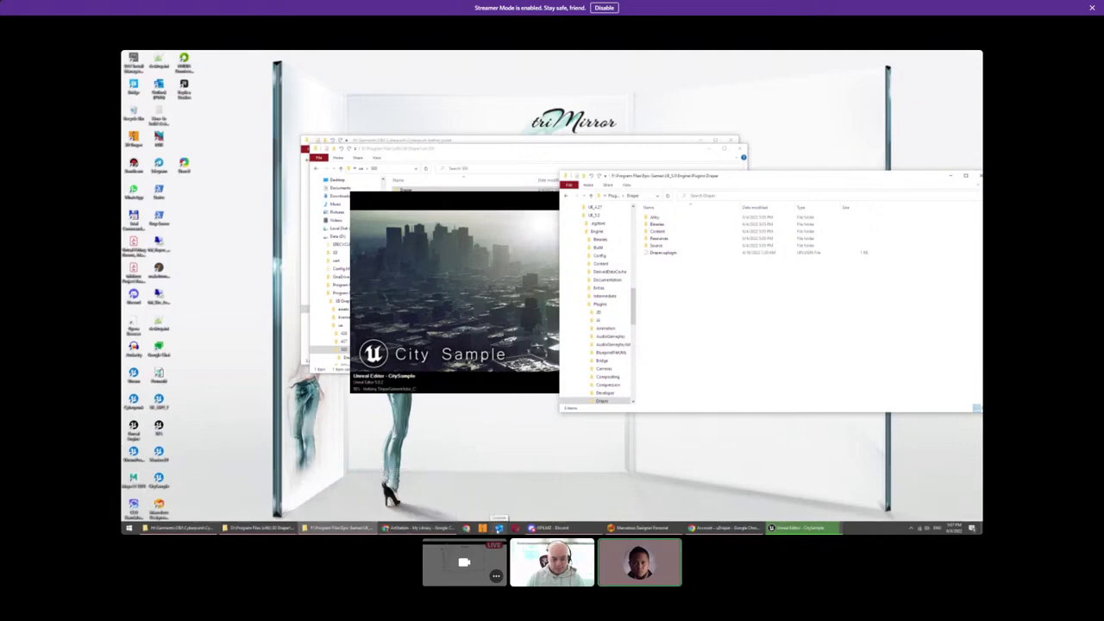
click(409, 526)
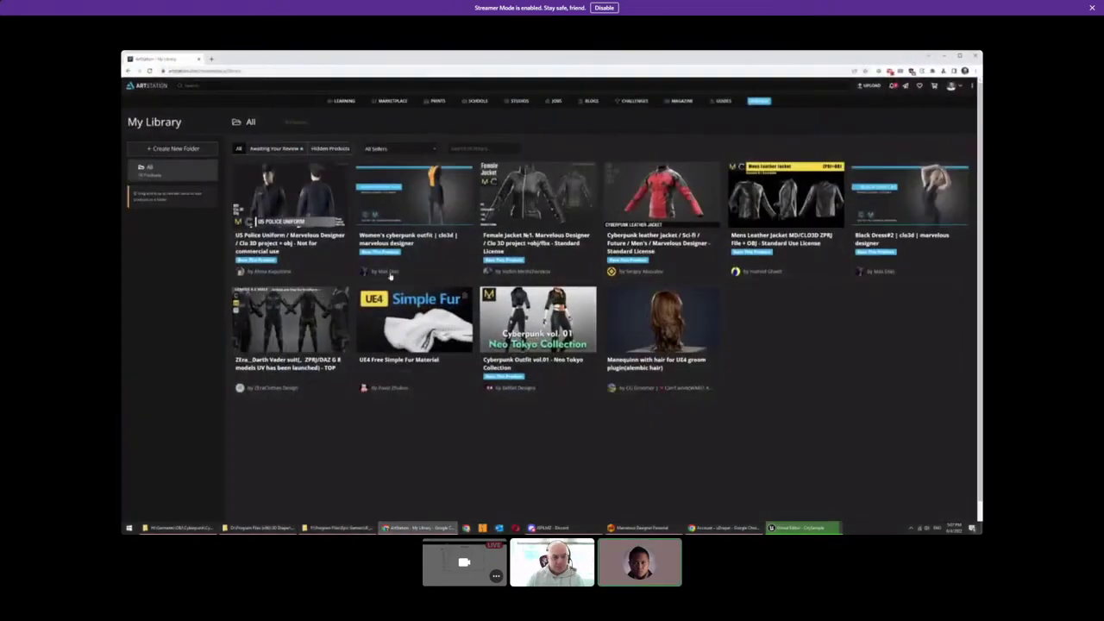
click(211, 60)
key(alt+Tab)
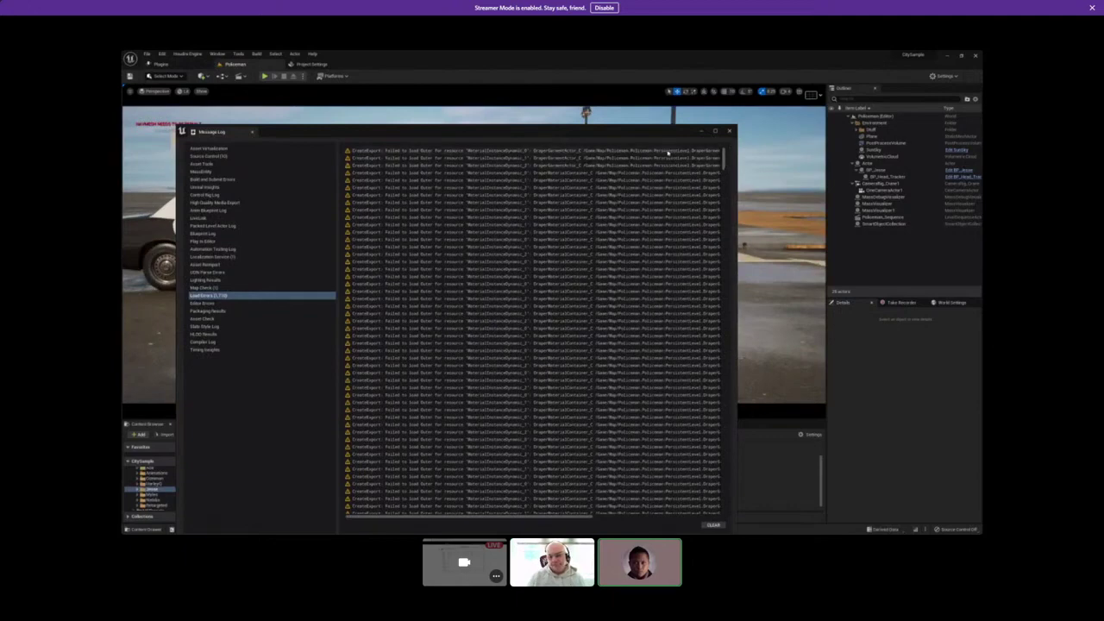
Close the Message Log, enable the uDraper plugin in Plugins, and restart the editor.
click(729, 132)
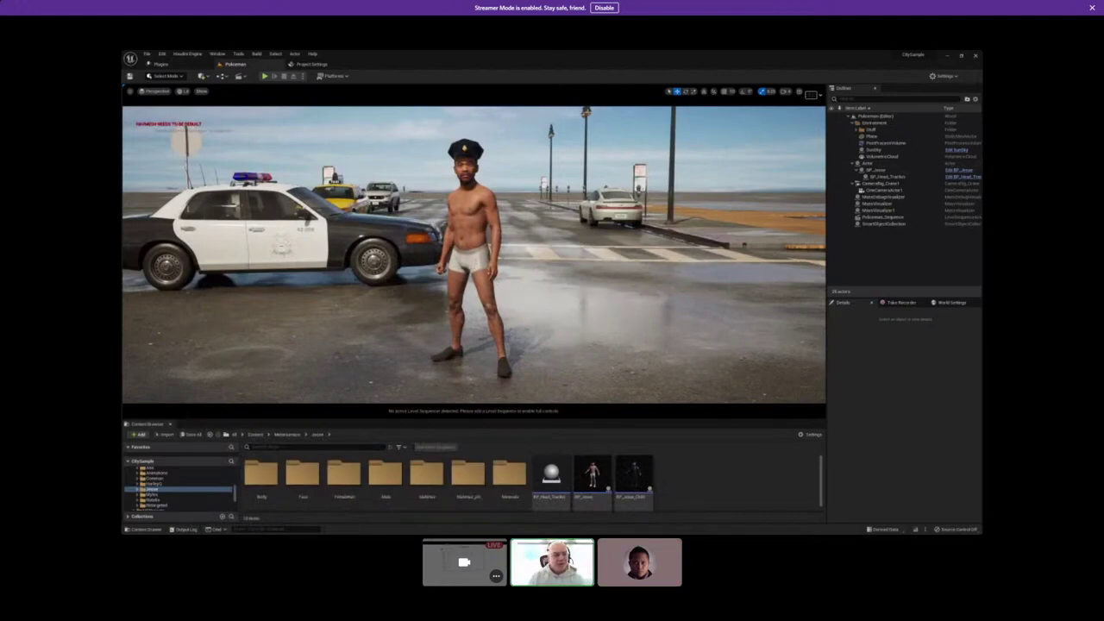
click(159, 65)
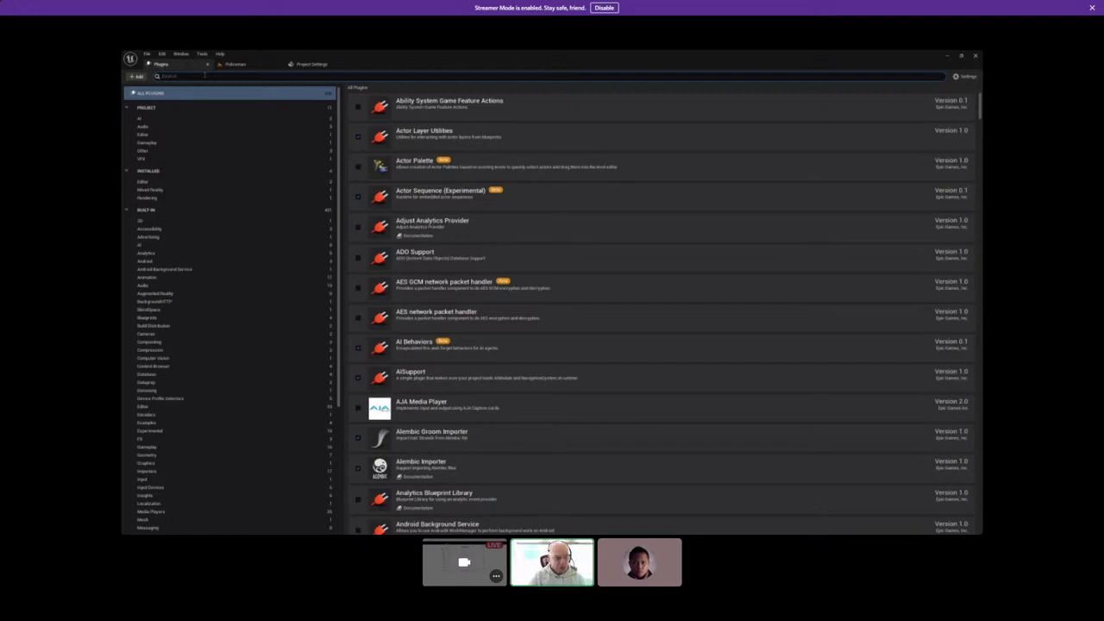
text(drag)
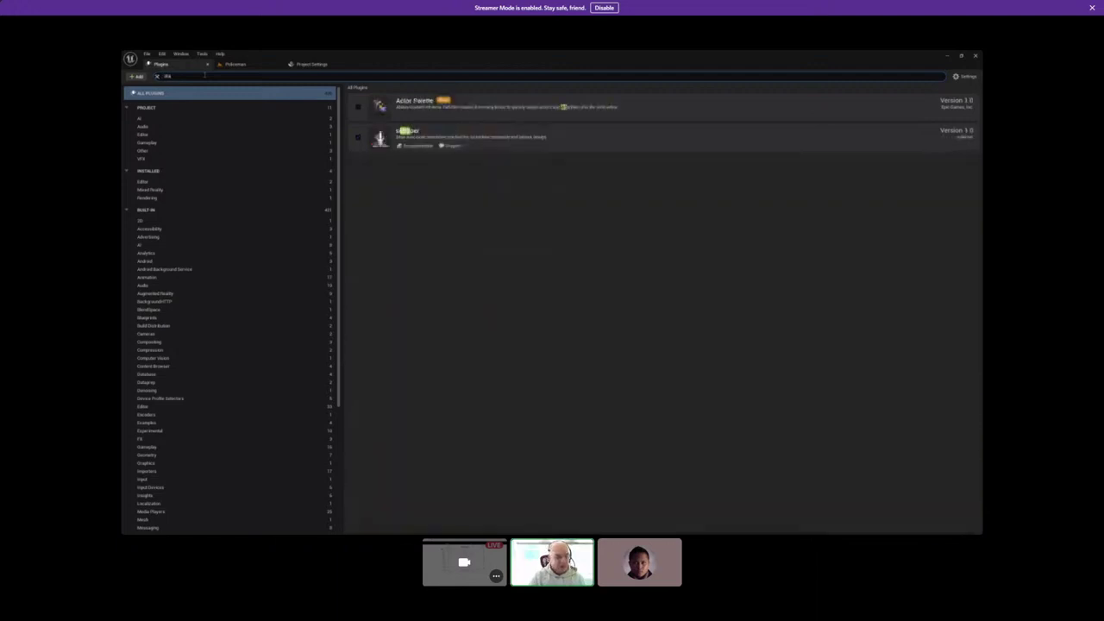
click(358, 137)
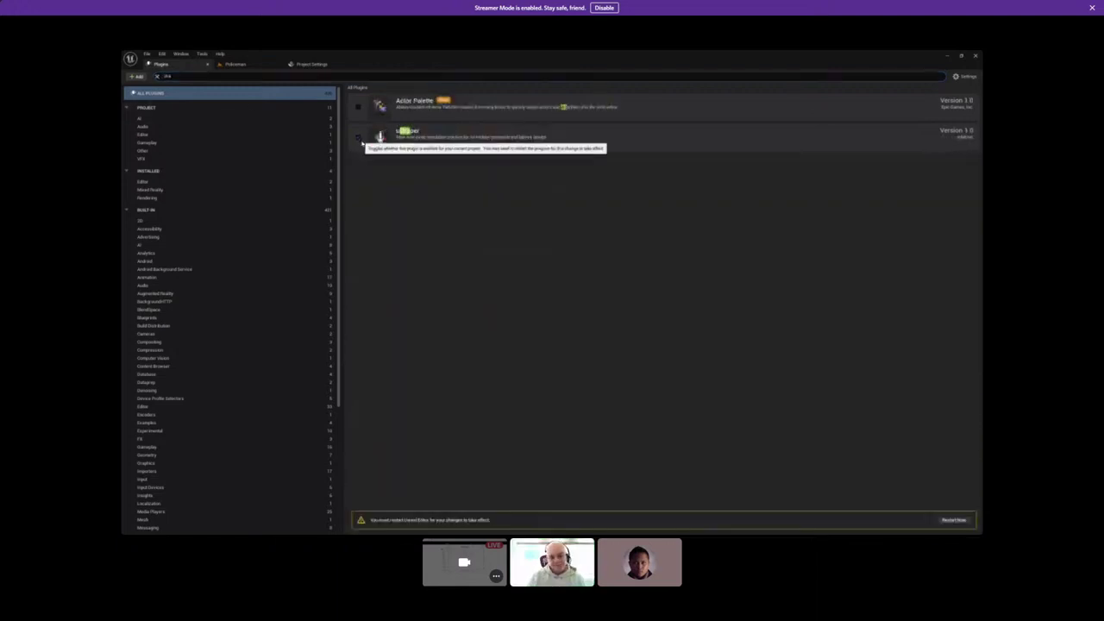
key(alt+Tab)
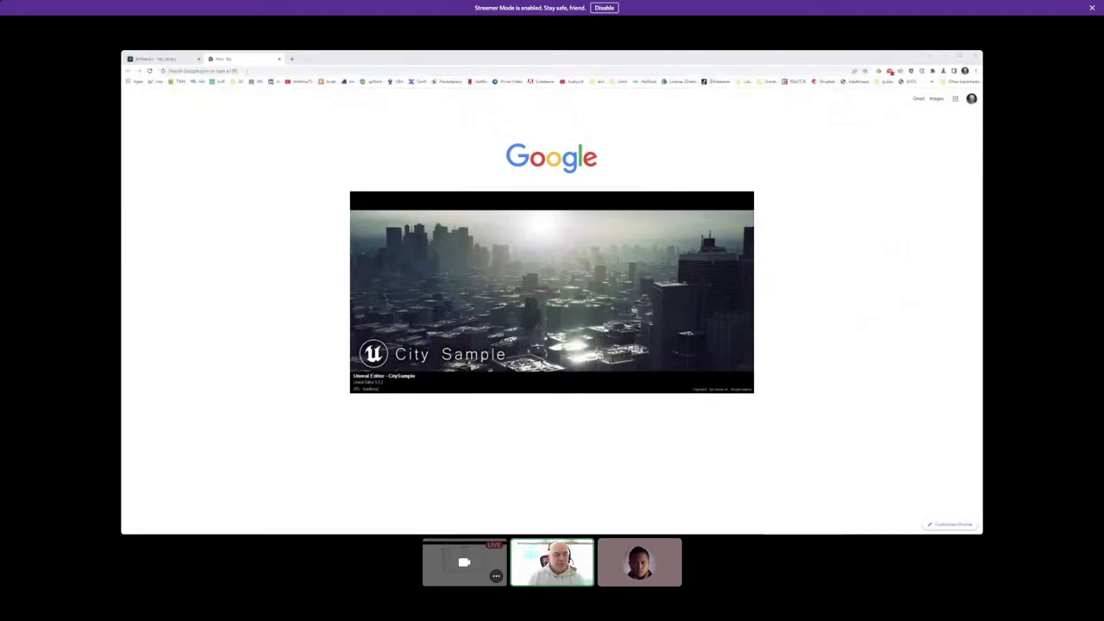
Wait for CitySample's Policeman level to reload, opening and closing Outlook in the browser meanwhile.
click(247, 71)
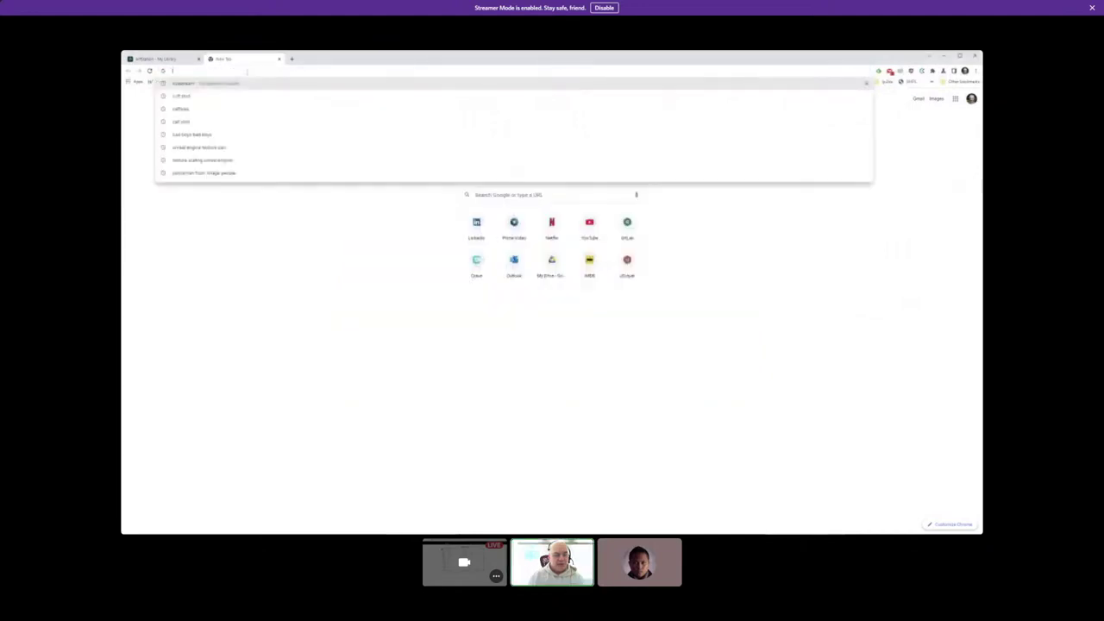
click(517, 264)
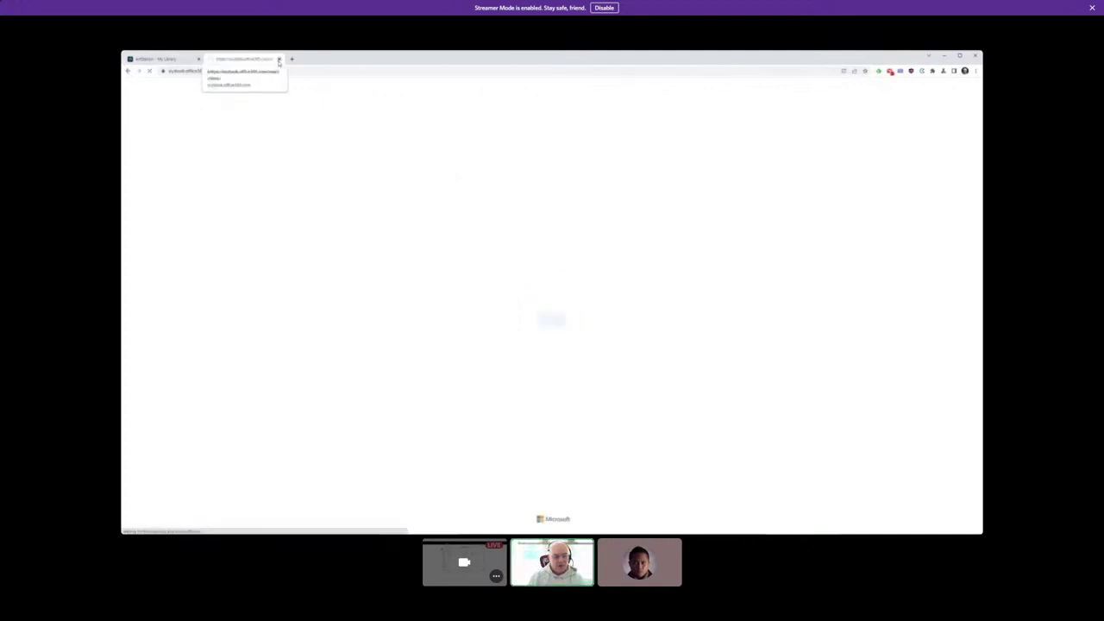
click(279, 60)
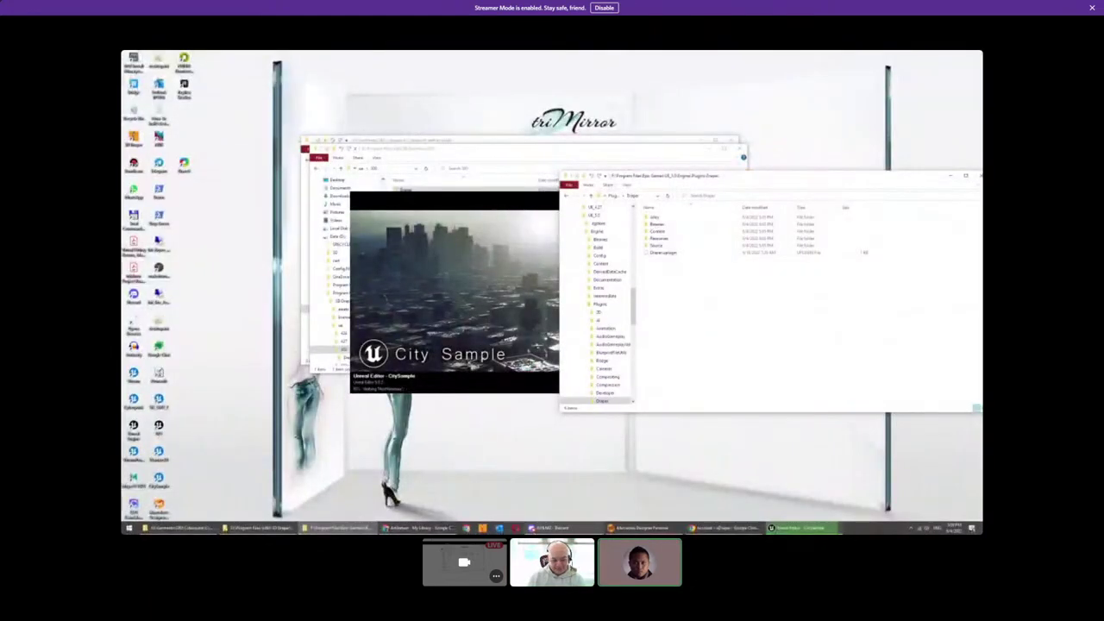
mouse_move(562, 527)
mouse_move(417, 527)
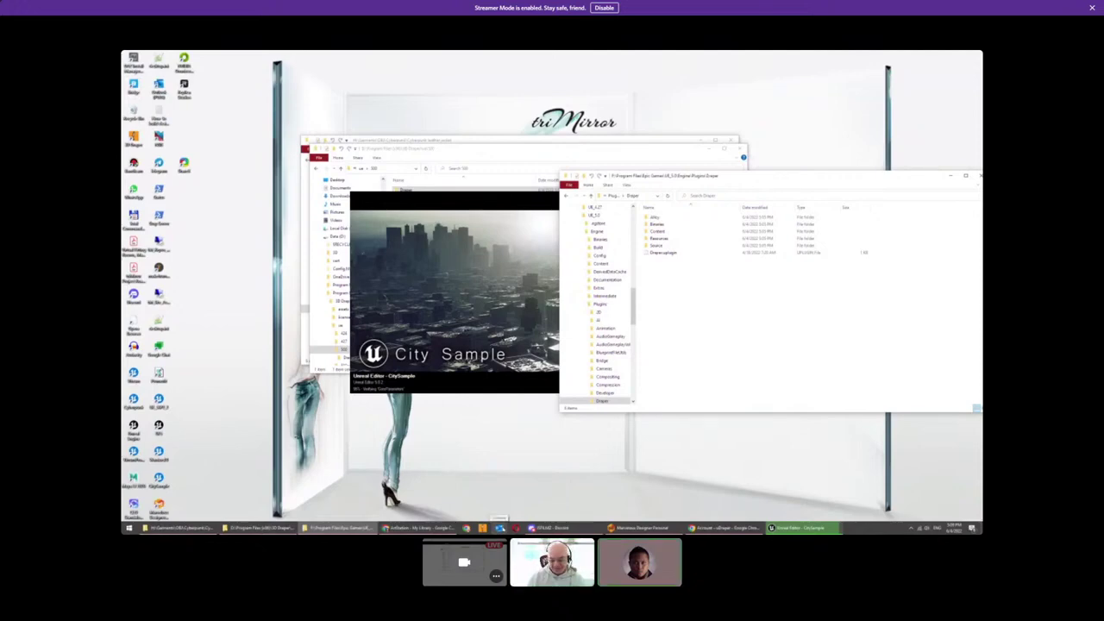
mouse_move(795, 529)
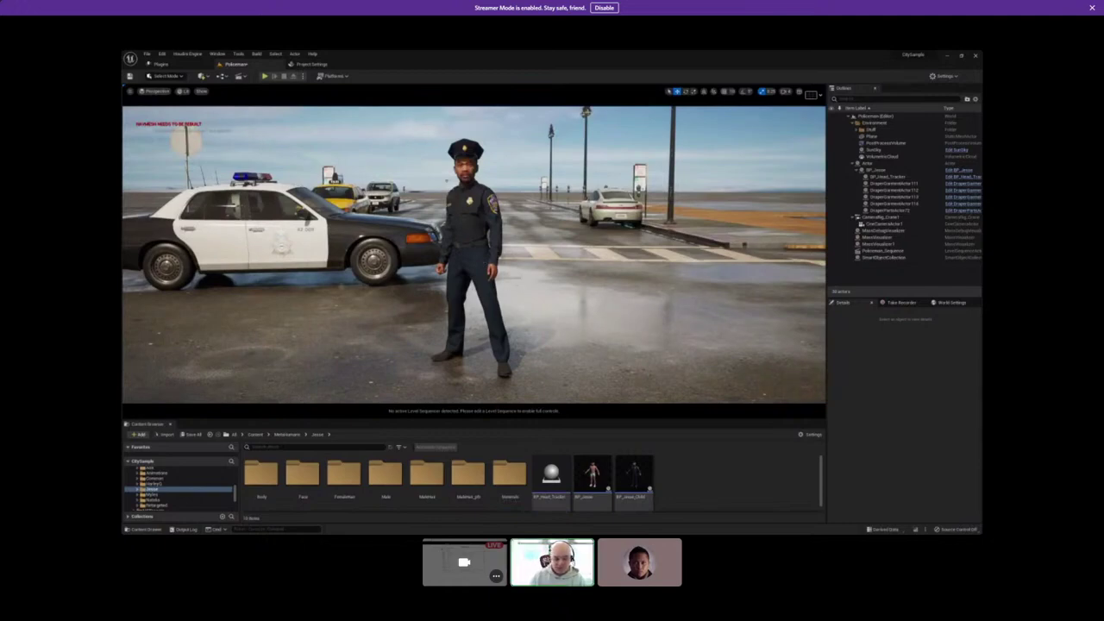
Minimize the Unreal Editor to reveal the File Explorer windows with the Draper folders.
click(947, 57)
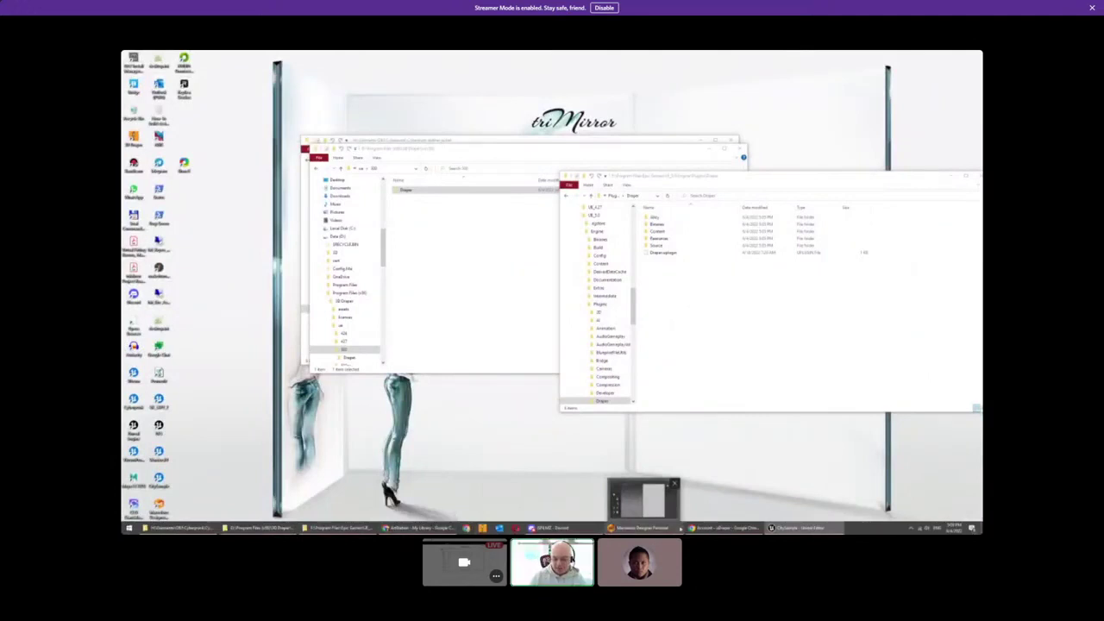
click(406, 530)
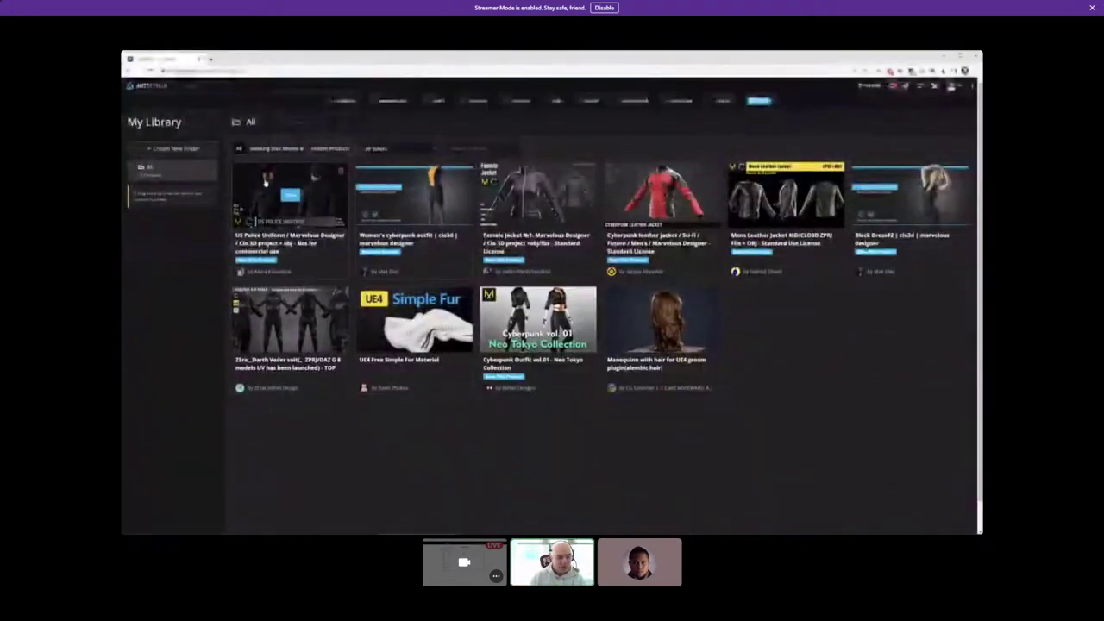
click(290, 191)
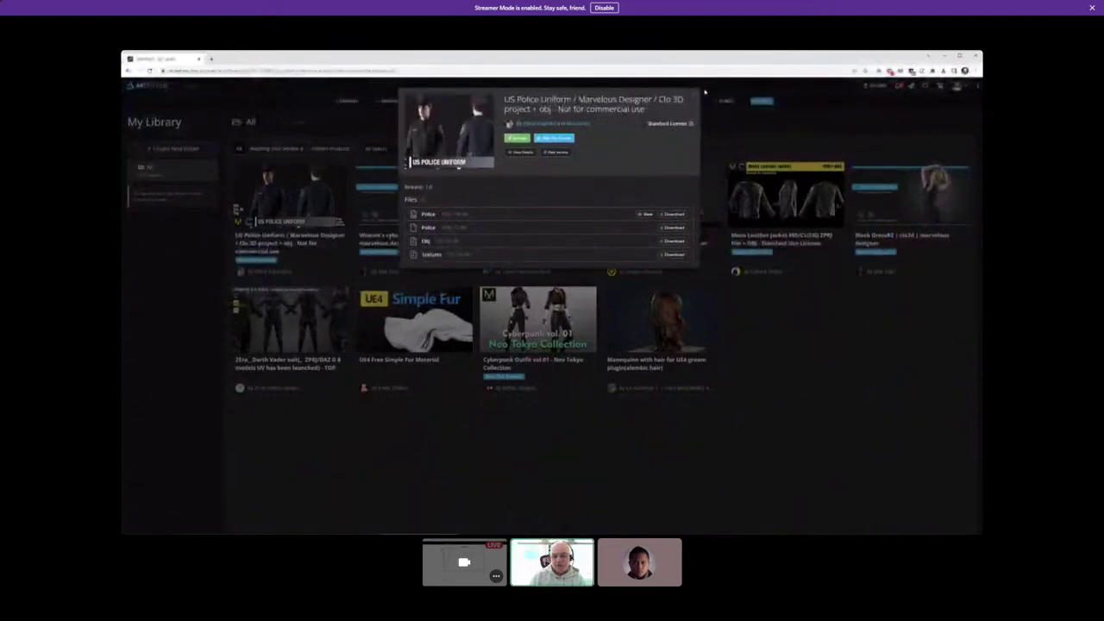
click(704, 91)
click(254, 195)
click(692, 99)
click(283, 527)
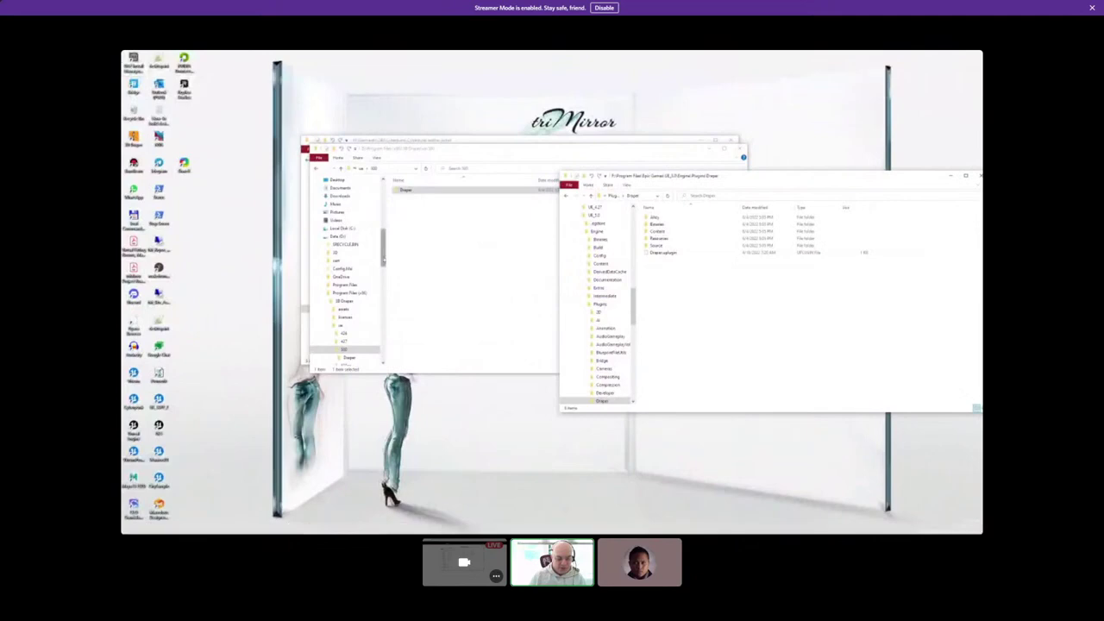
Open the Cyberpunk > Police suit folder in File Explorer and bring Marvelous Designer forward.
mouse_move(336, 528)
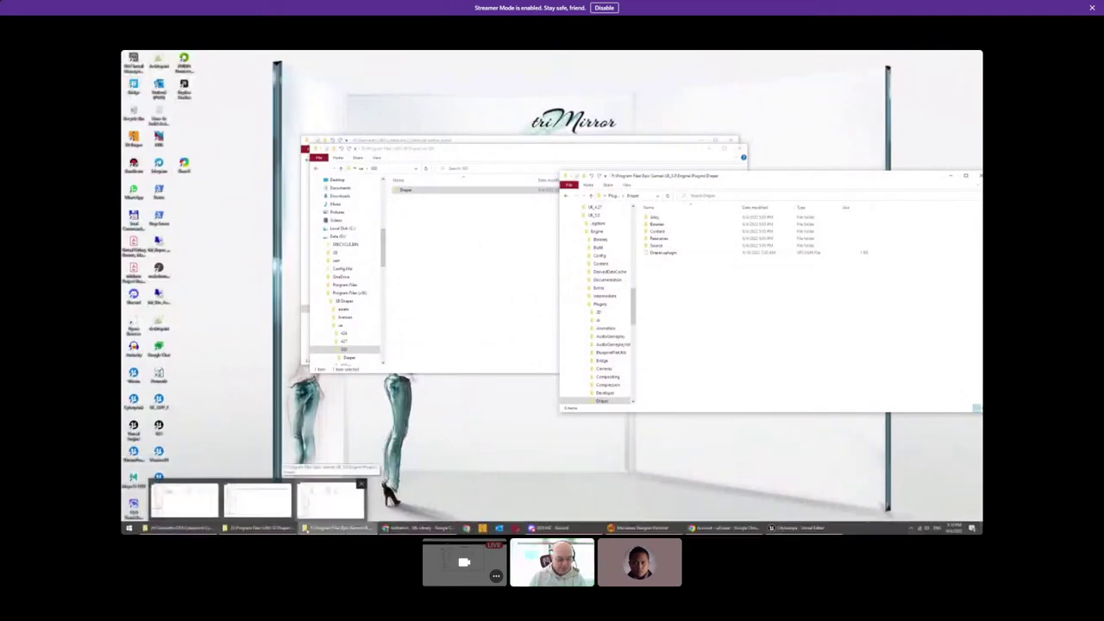
click(177, 528)
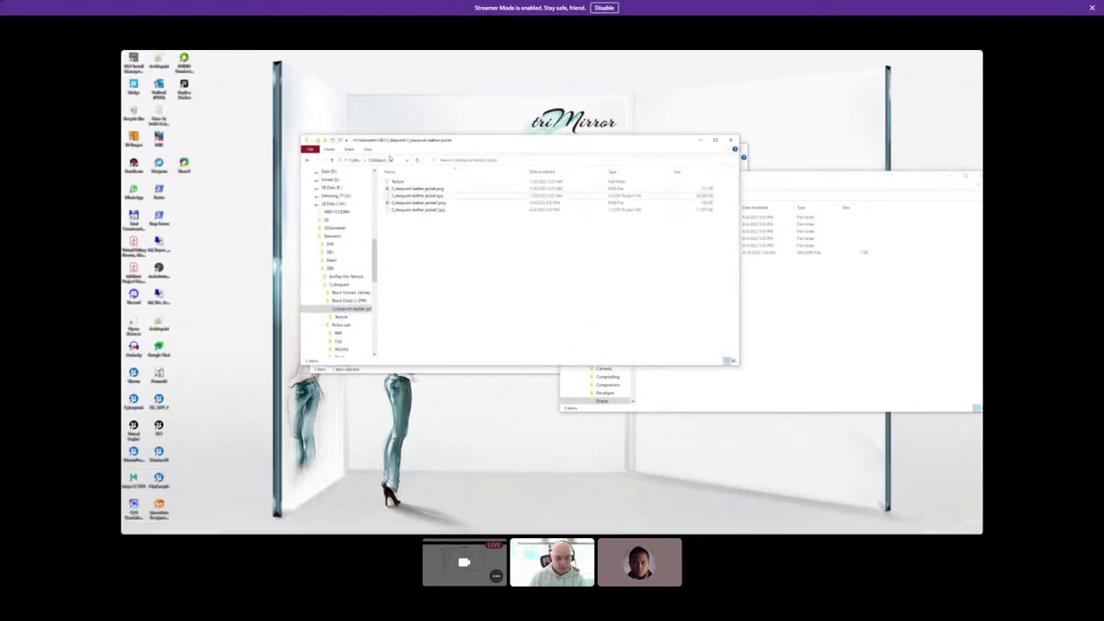
click(329, 285)
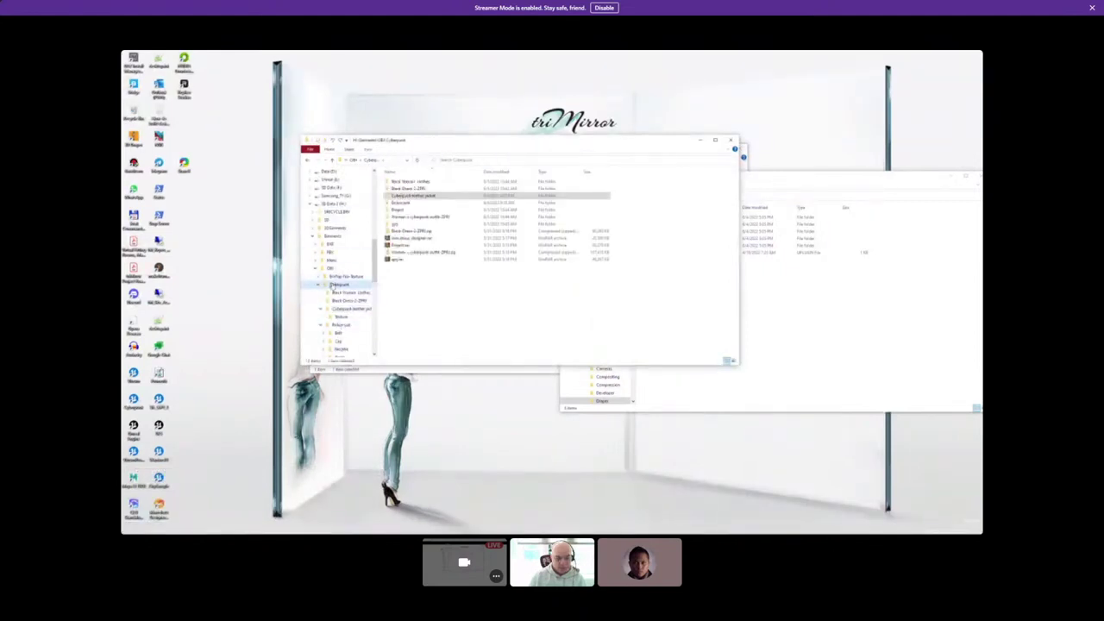
double_click(411, 206)
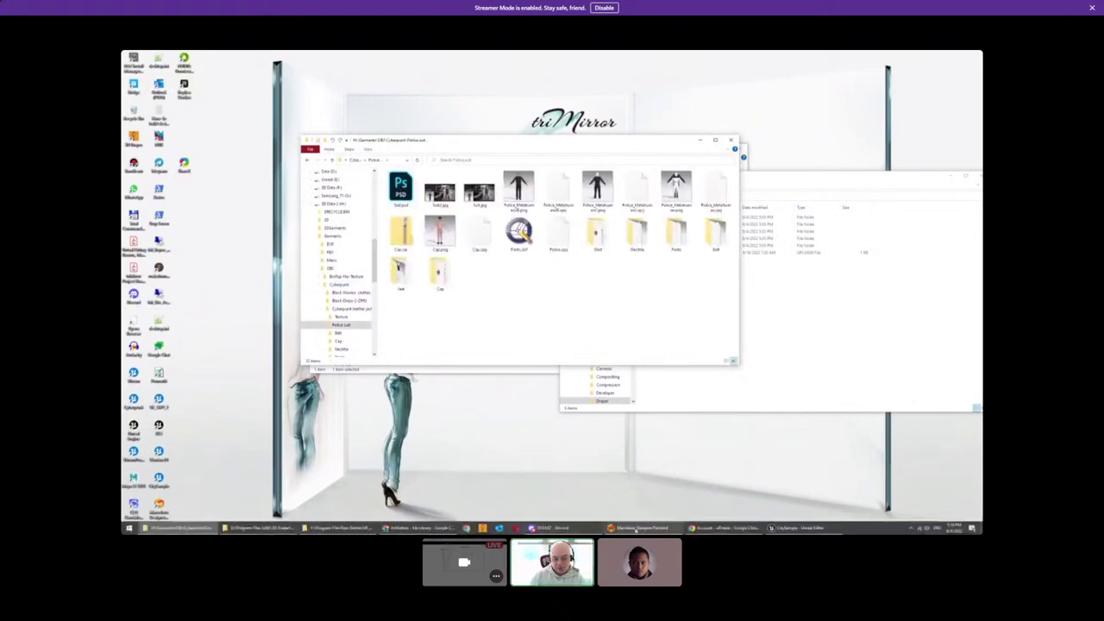
click(636, 527)
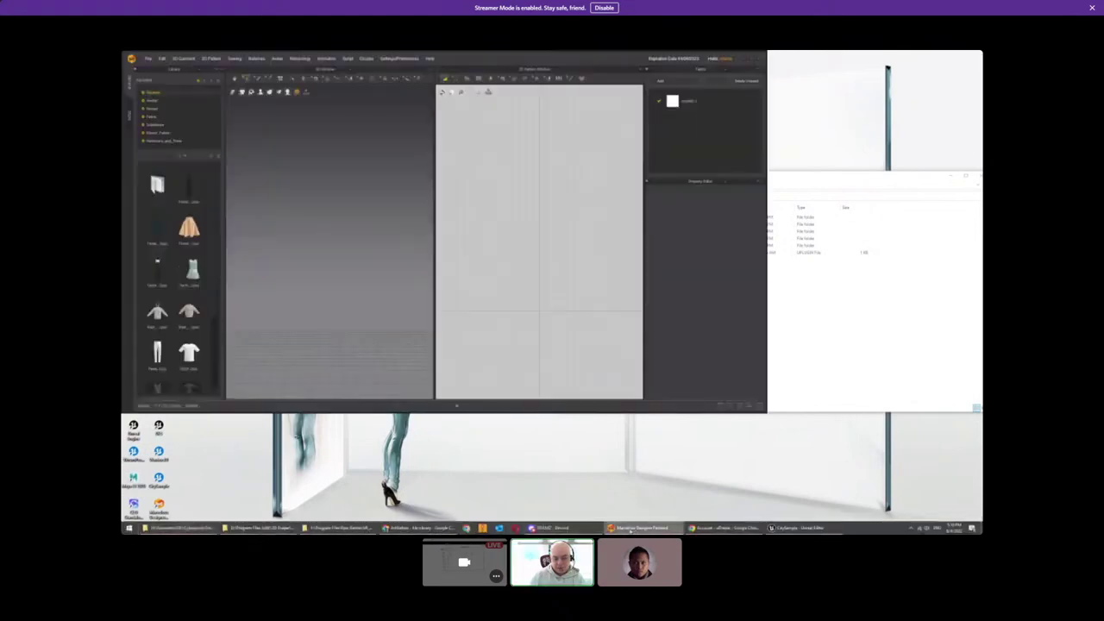
Drag the Police project file into Marvelous Designer's 3D window and maximize the window.
click(177, 528)
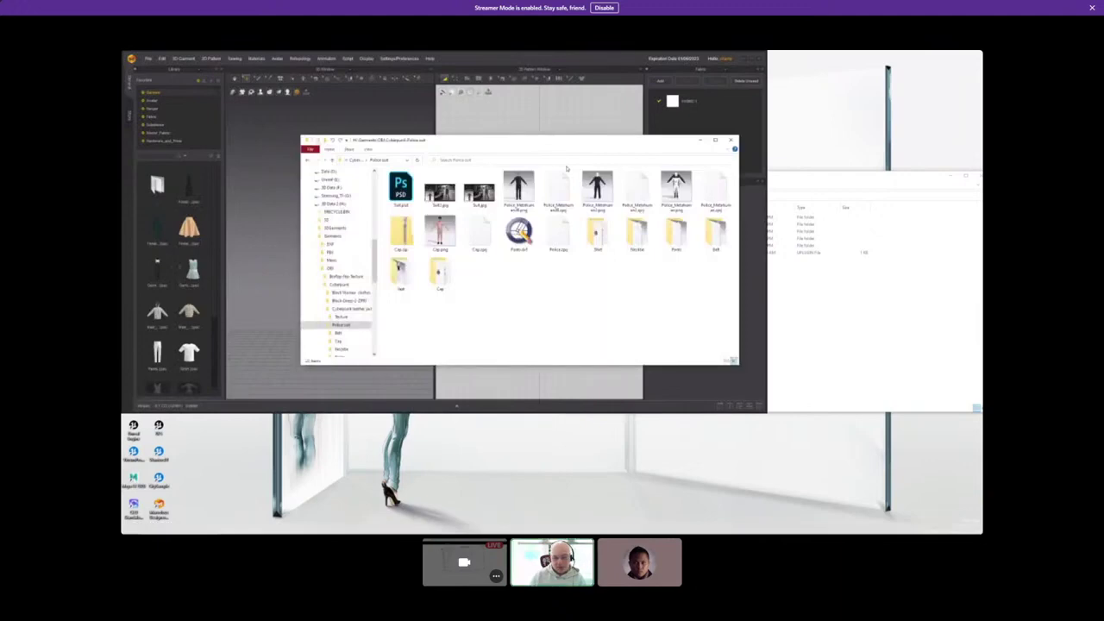
drag(576, 145, 749, 171)
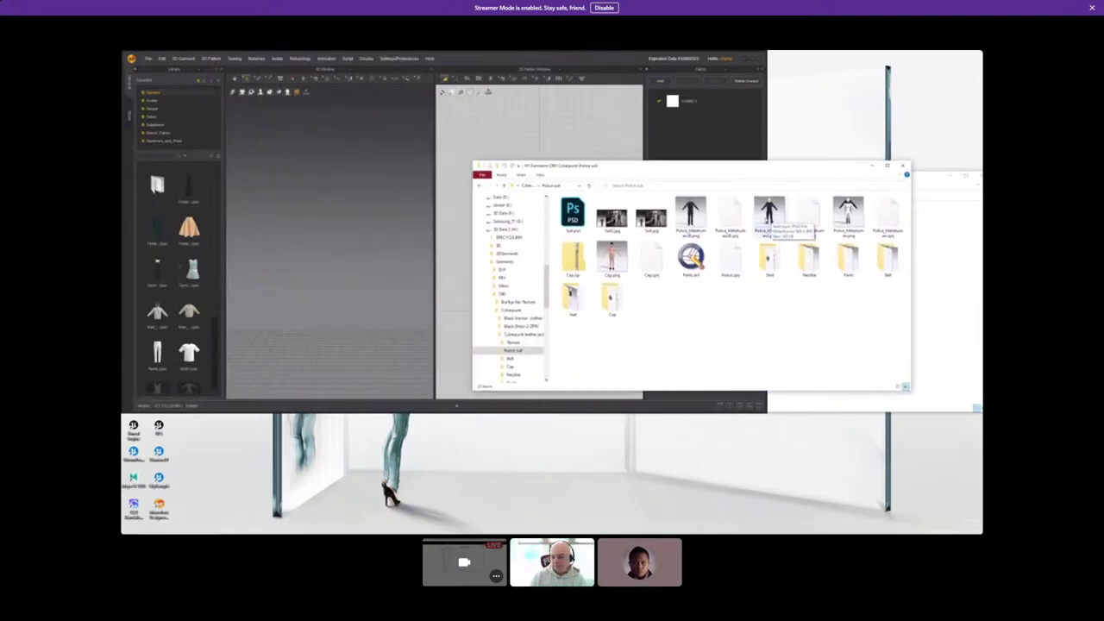
drag(730, 259, 457, 227)
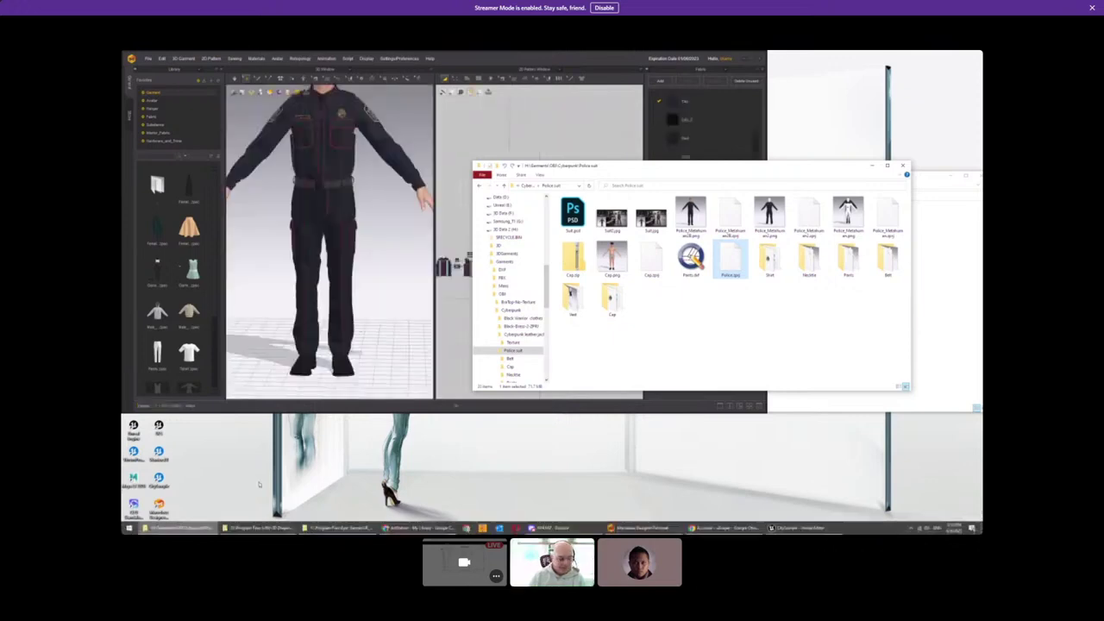
click(749, 57)
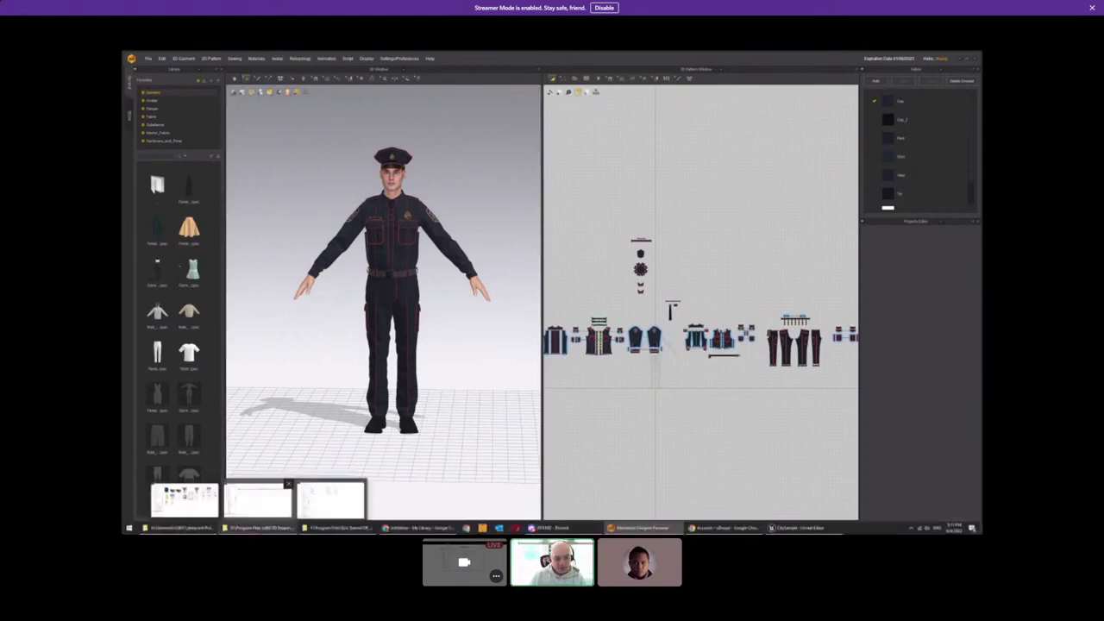
Switch back to the CitySample Unreal Editor.
mouse_move(416, 532)
mouse_move(567, 527)
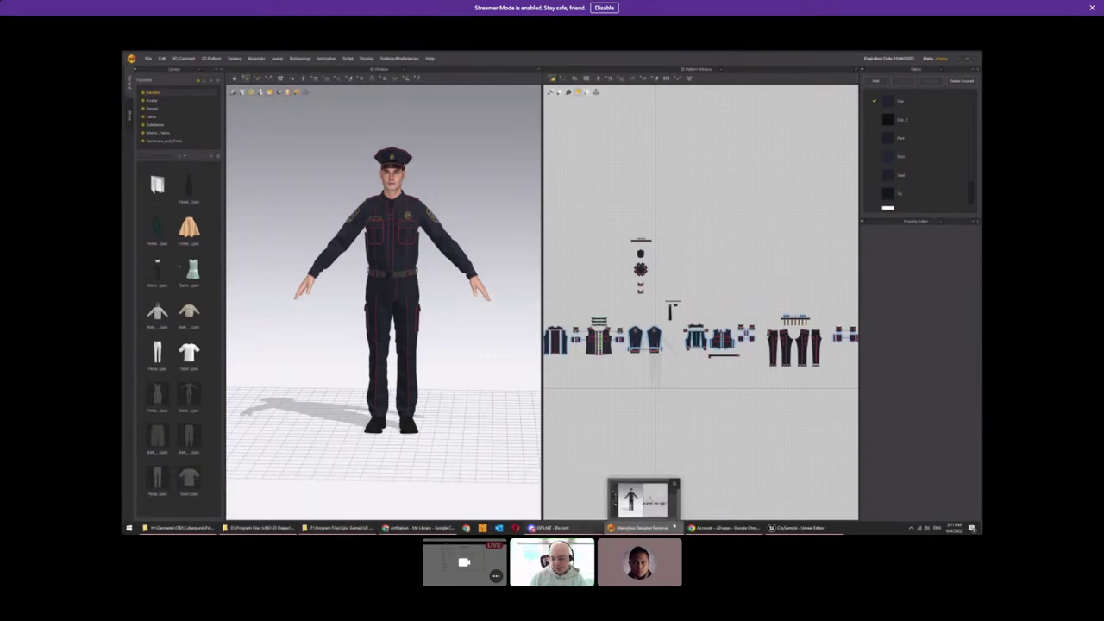
click(789, 528)
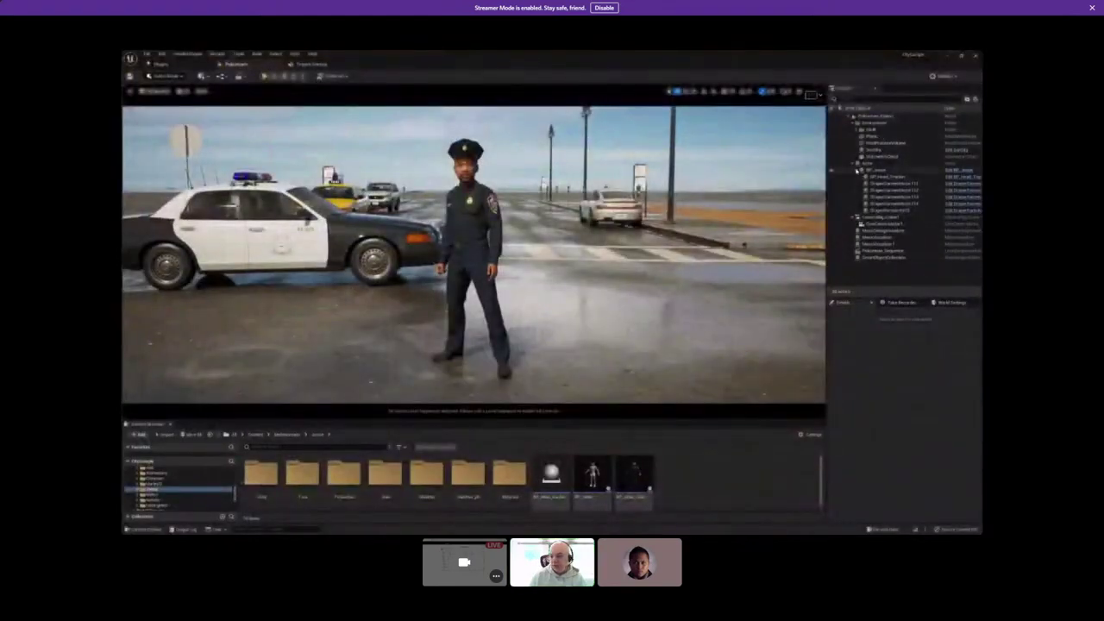
Select BP_Jesse and enlarge the Details component tree to list all its components.
click(872, 170)
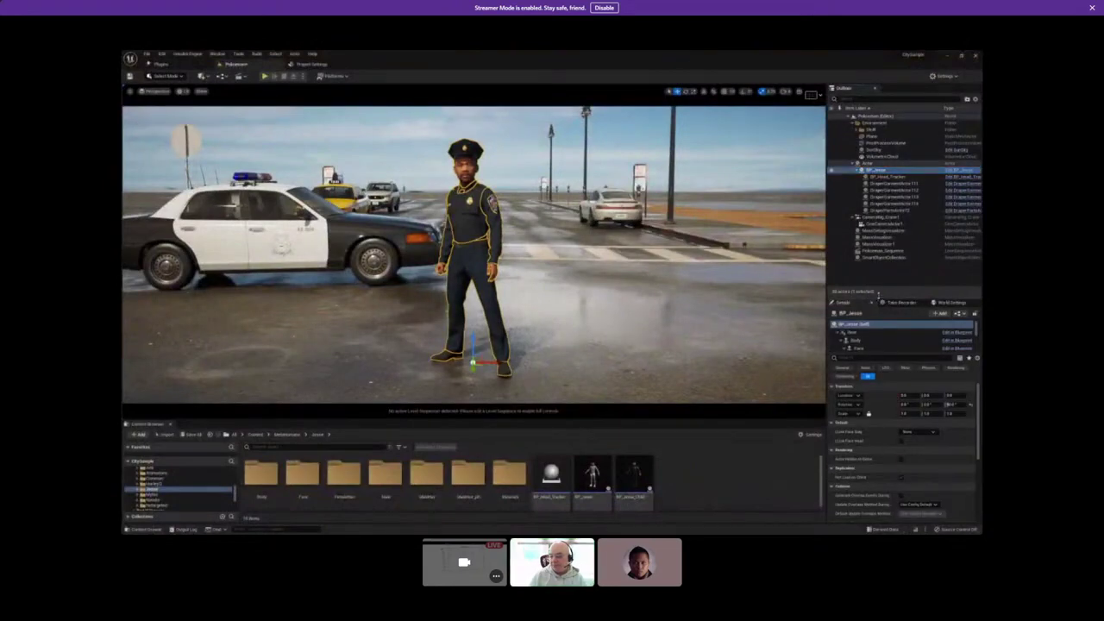
drag(888, 295, 879, 238)
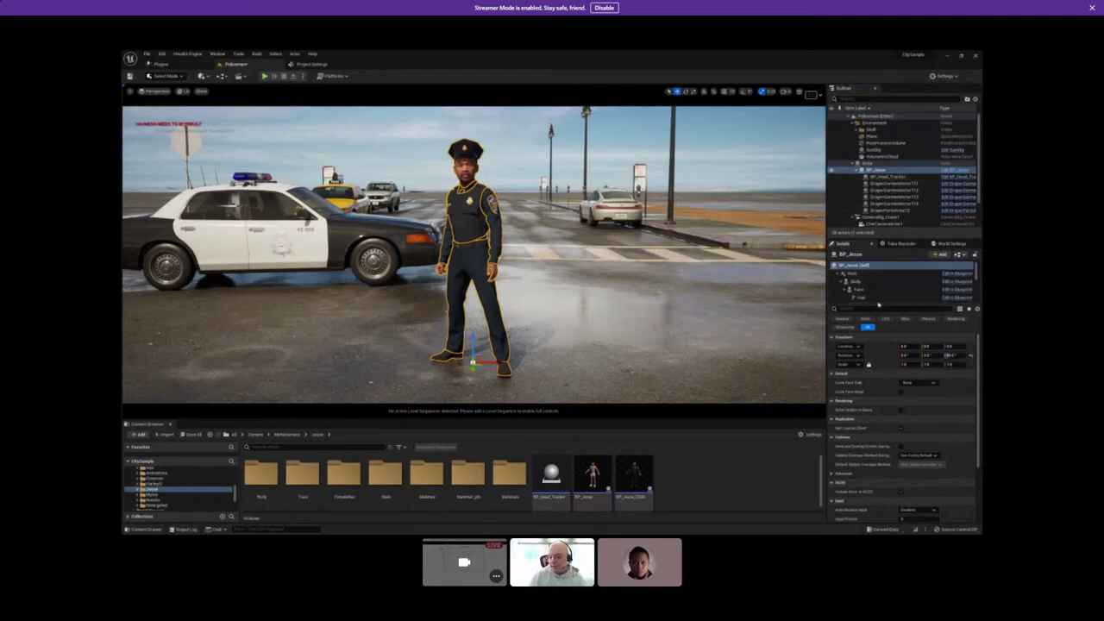
drag(877, 302, 877, 457)
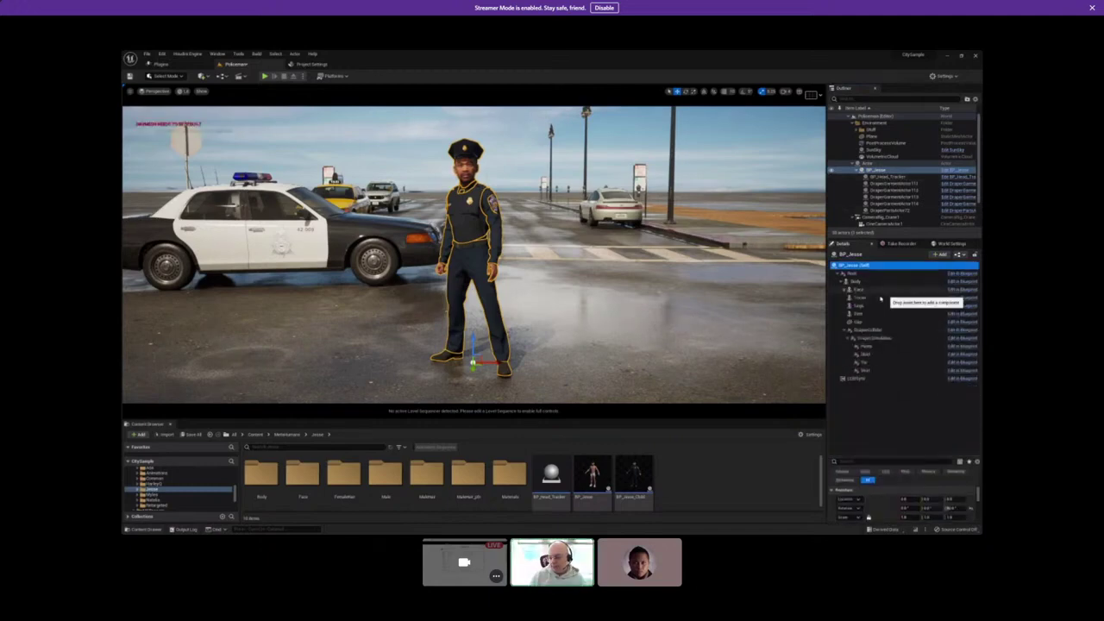
Delete BP_Jesse's DraperCollider and garment simulation components, then select Body.
click(868, 345)
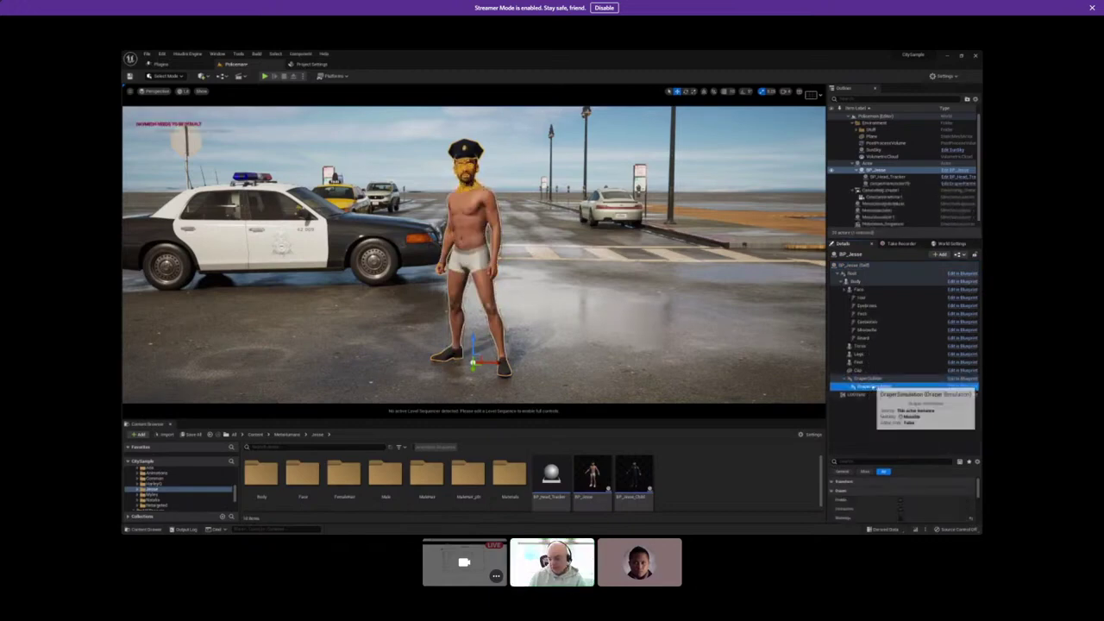
click(869, 379)
key(Delete)
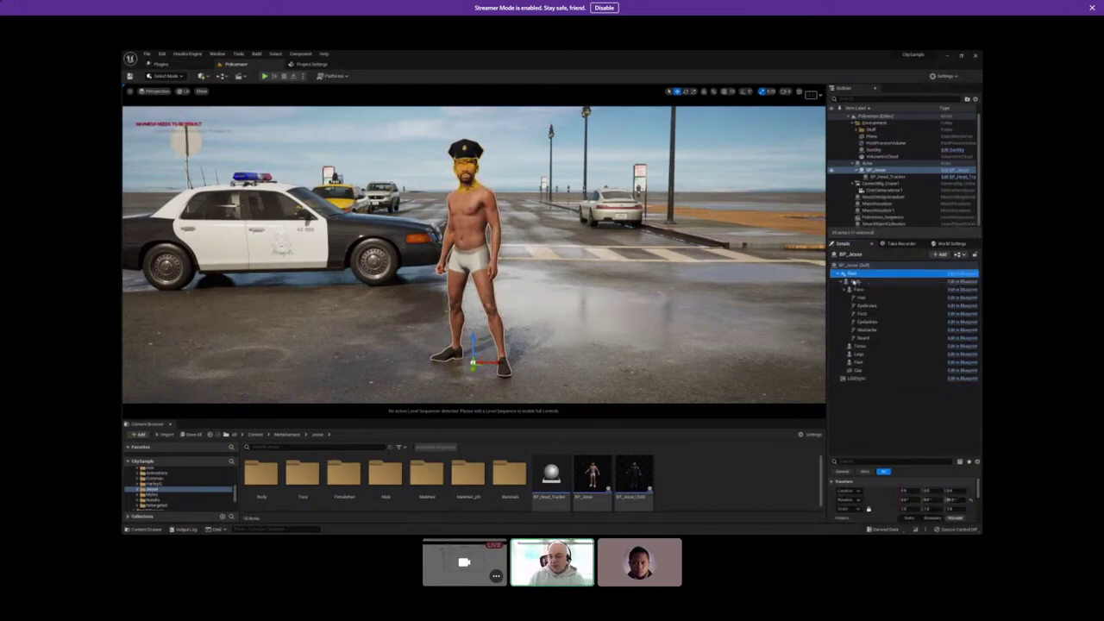
click(852, 282)
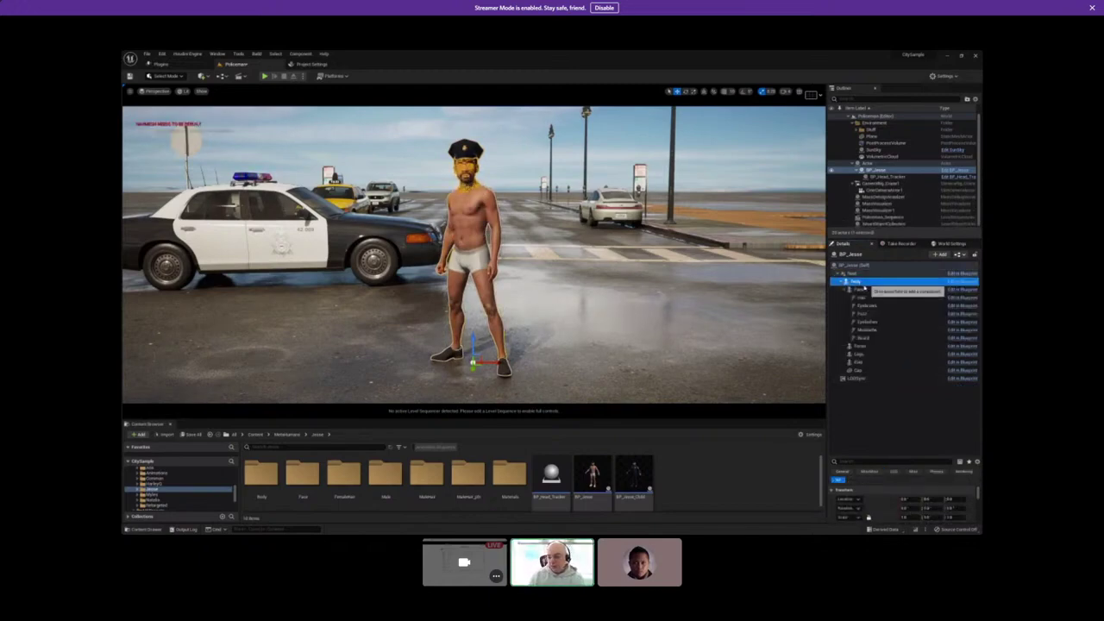
Add a Draper Collider component (DraperCollider1) beneath BP_Jesse's Body.
click(941, 254)
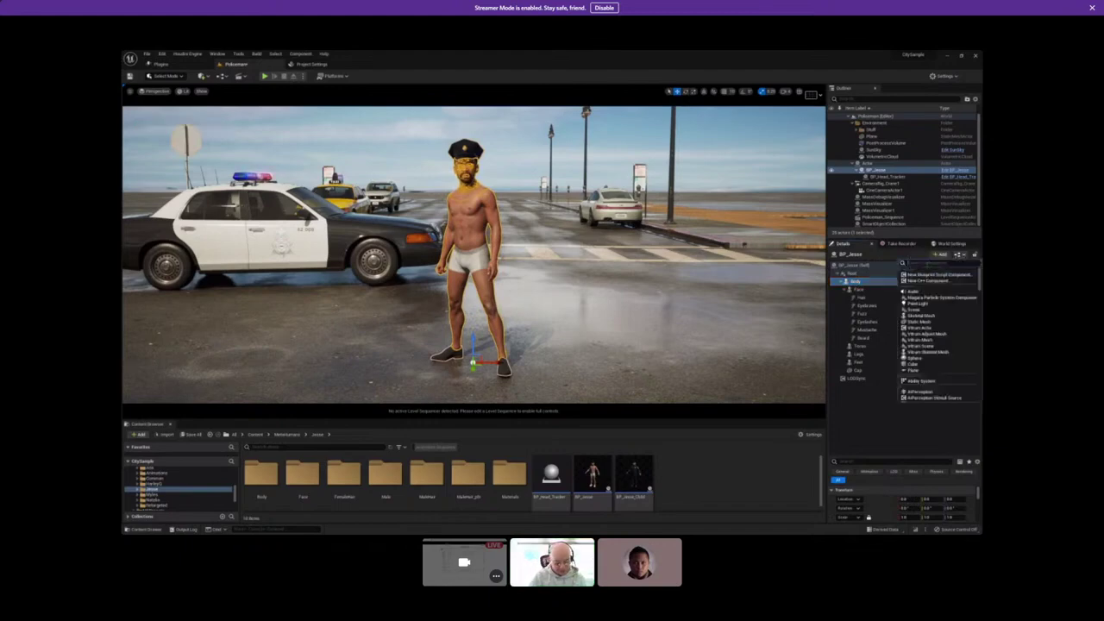
text(chaos)
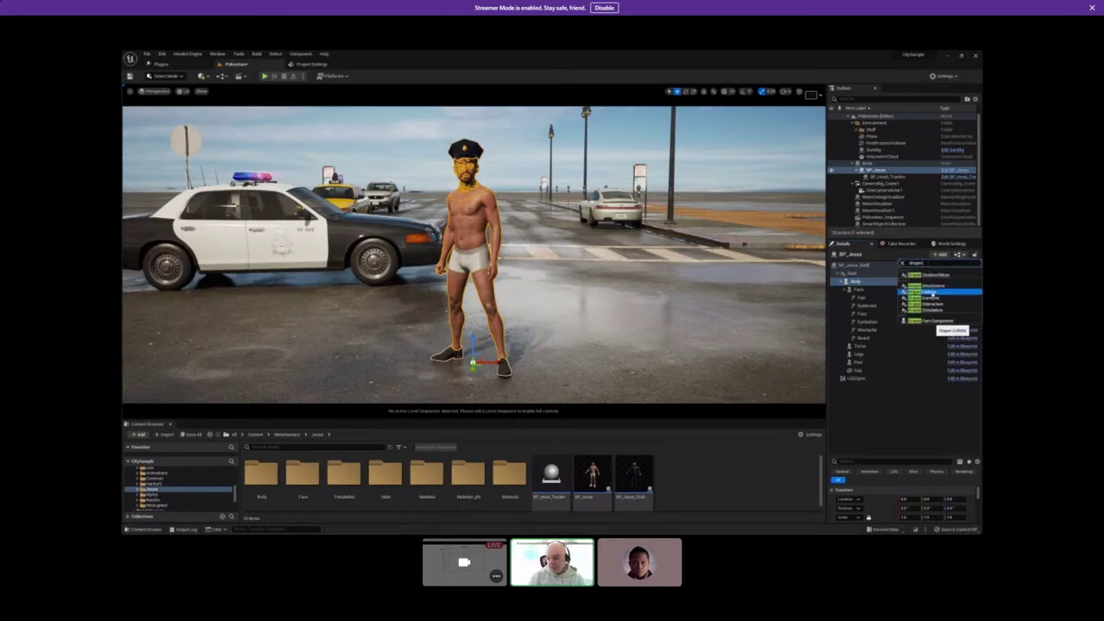
click(931, 293)
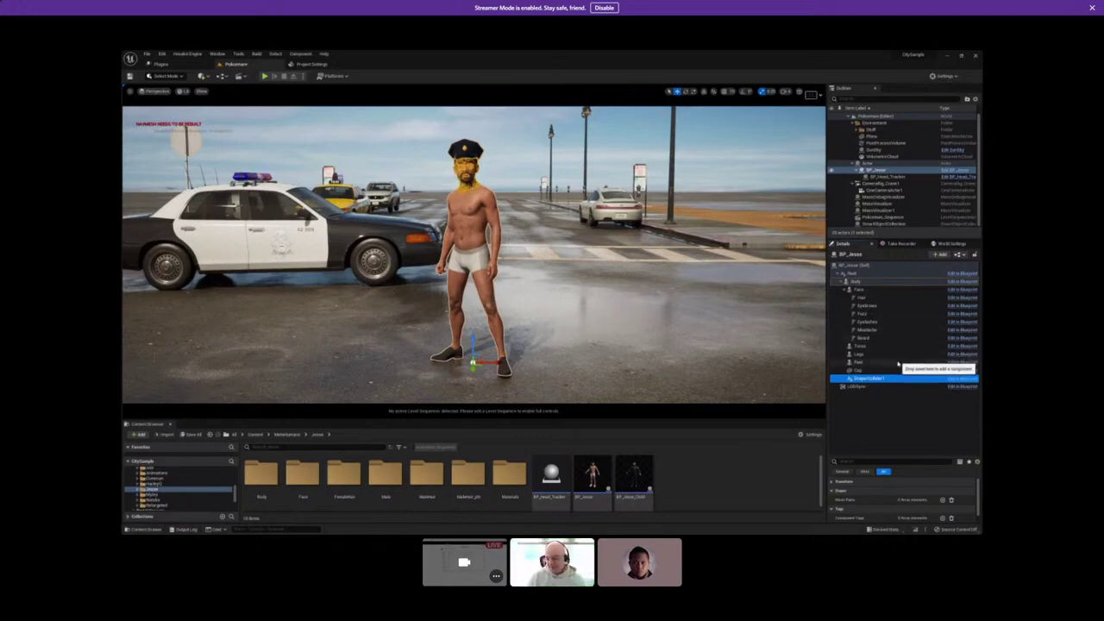
Add two elements to DraperCollider1's Mesh Parts list.
click(859, 289)
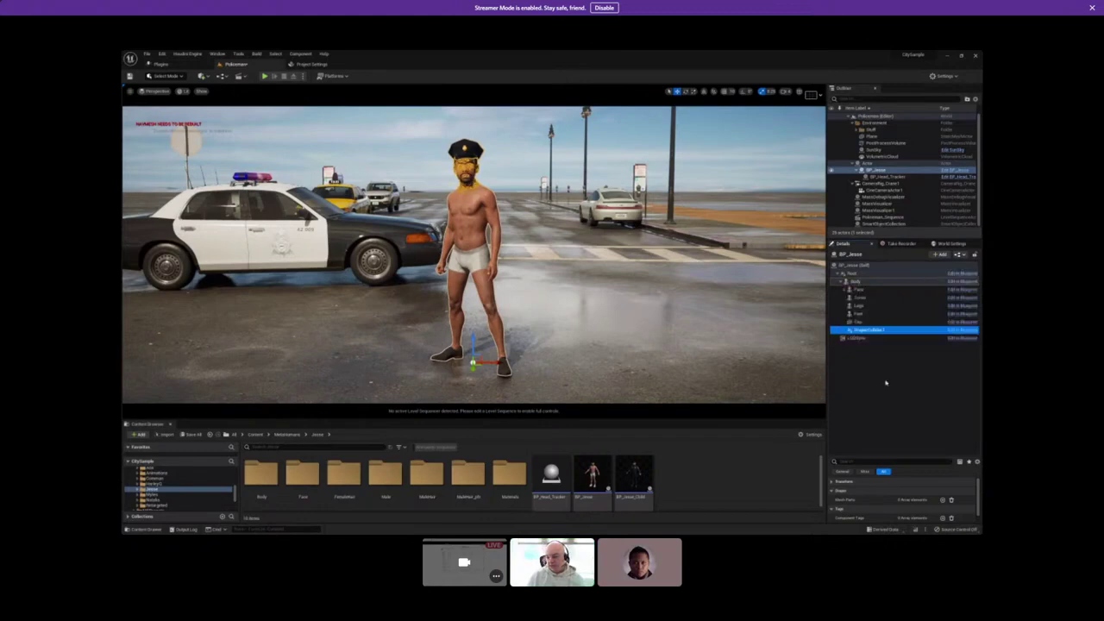
drag(884, 457, 883, 341)
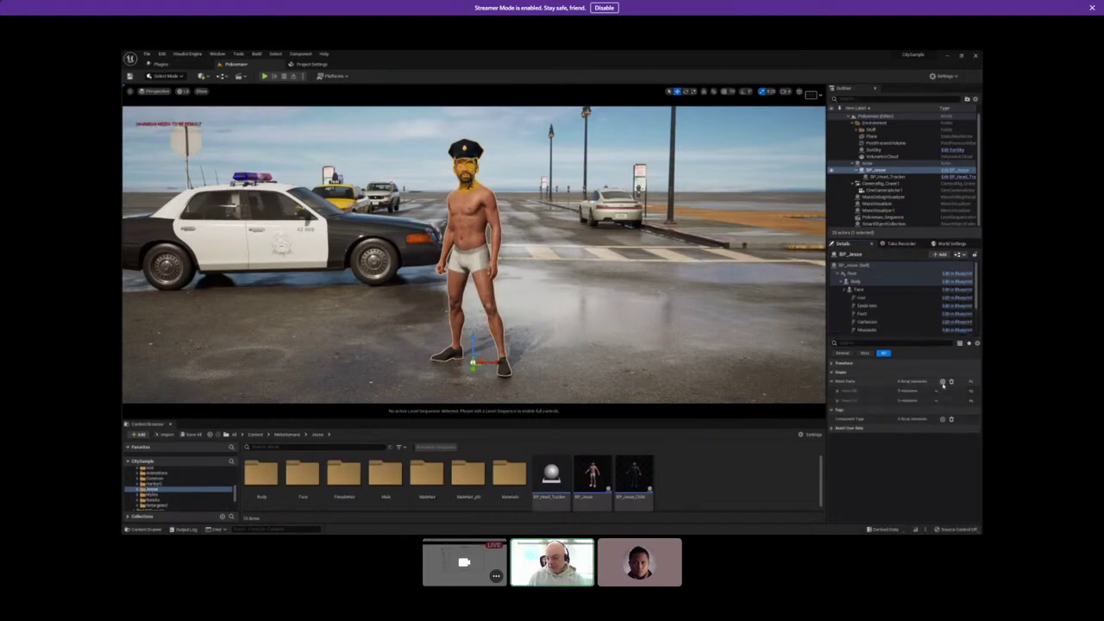
click(942, 381)
click(836, 392)
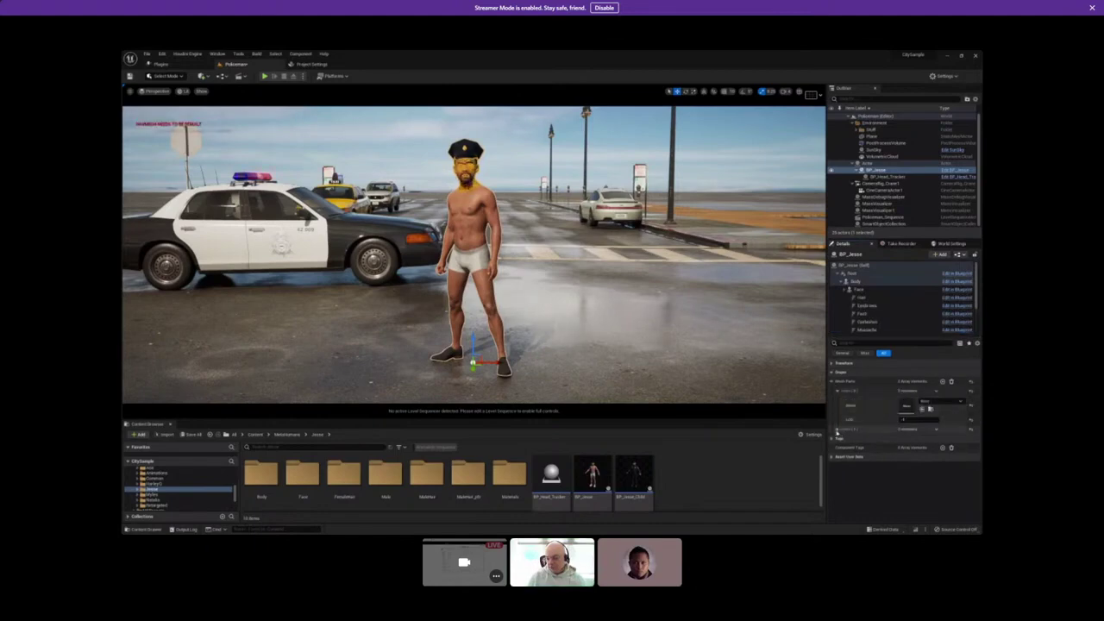
click(838, 430)
Assign m_med_nrw_body from Male/Medium/NormalWeight/Body to the first mesh part.
click(936, 401)
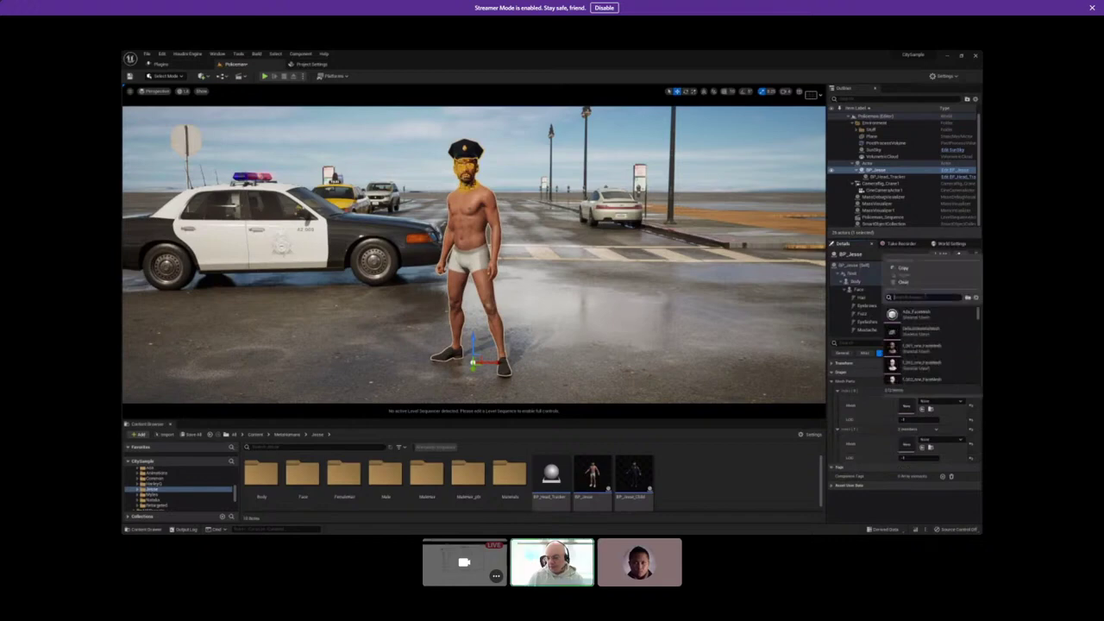
text(jess)
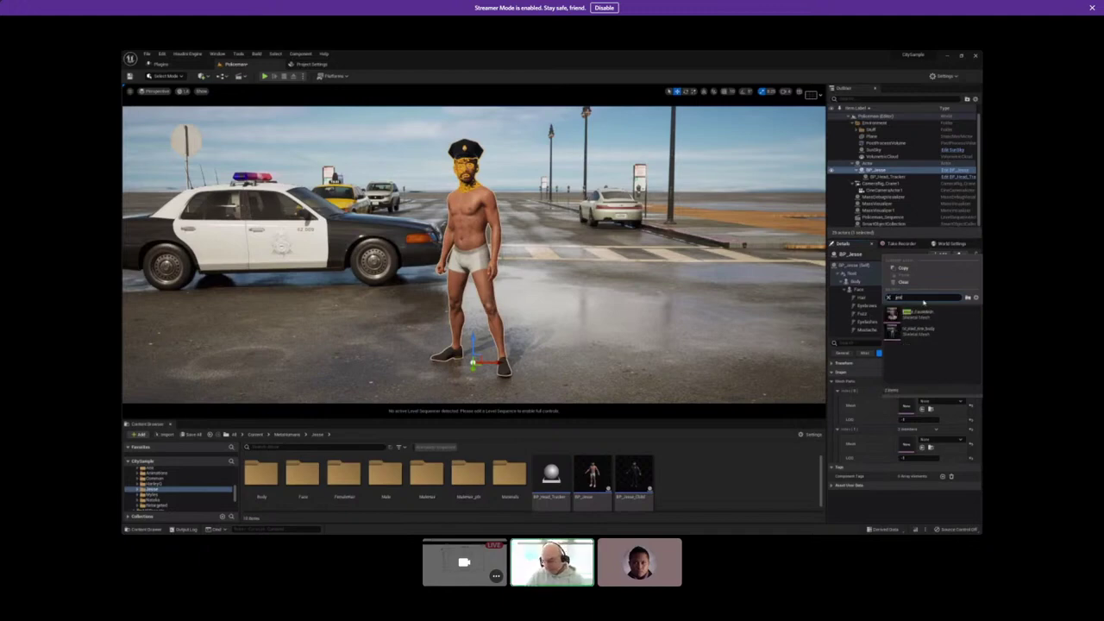
key(BackSpace)
key(BackSpace)
key(BackSpace)
key(BackSpace)
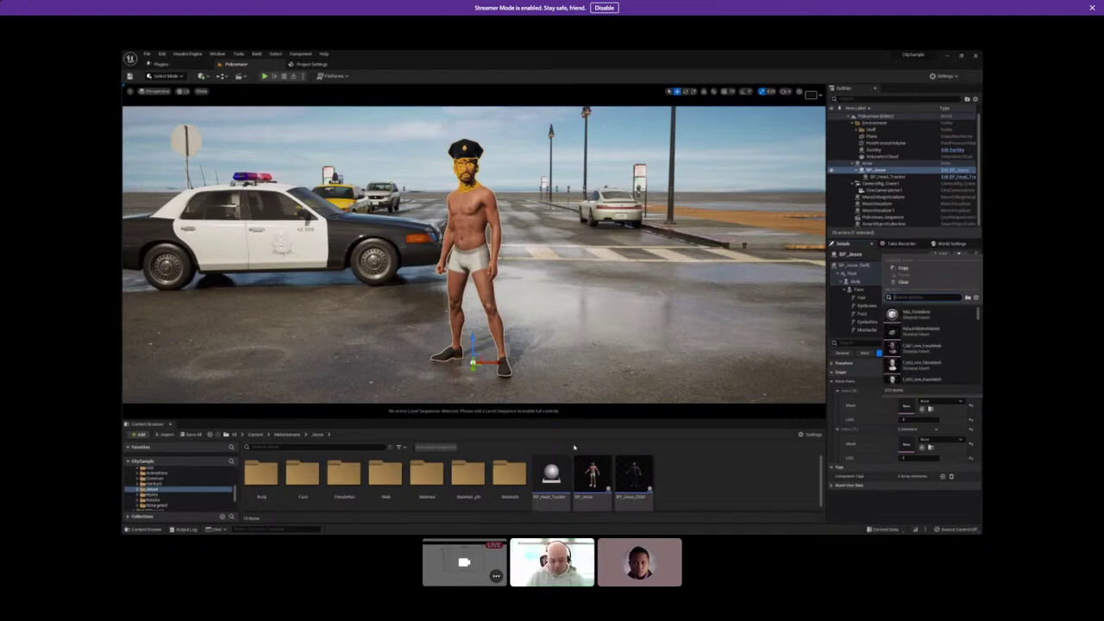
click(386, 476)
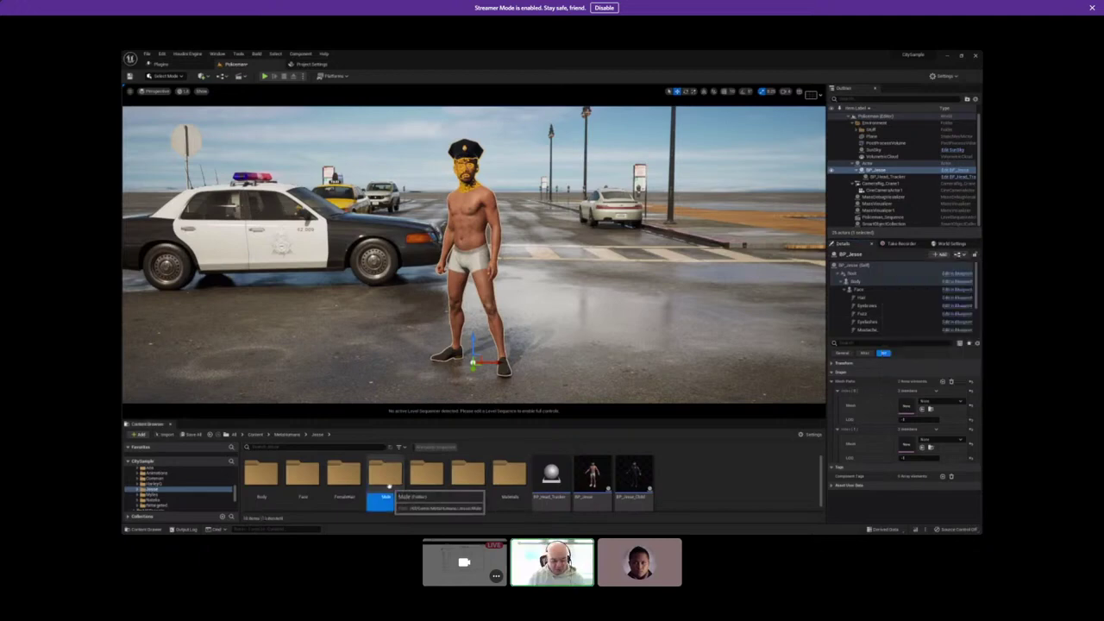
double_click(386, 476)
double_click(260, 474)
double_click(260, 474)
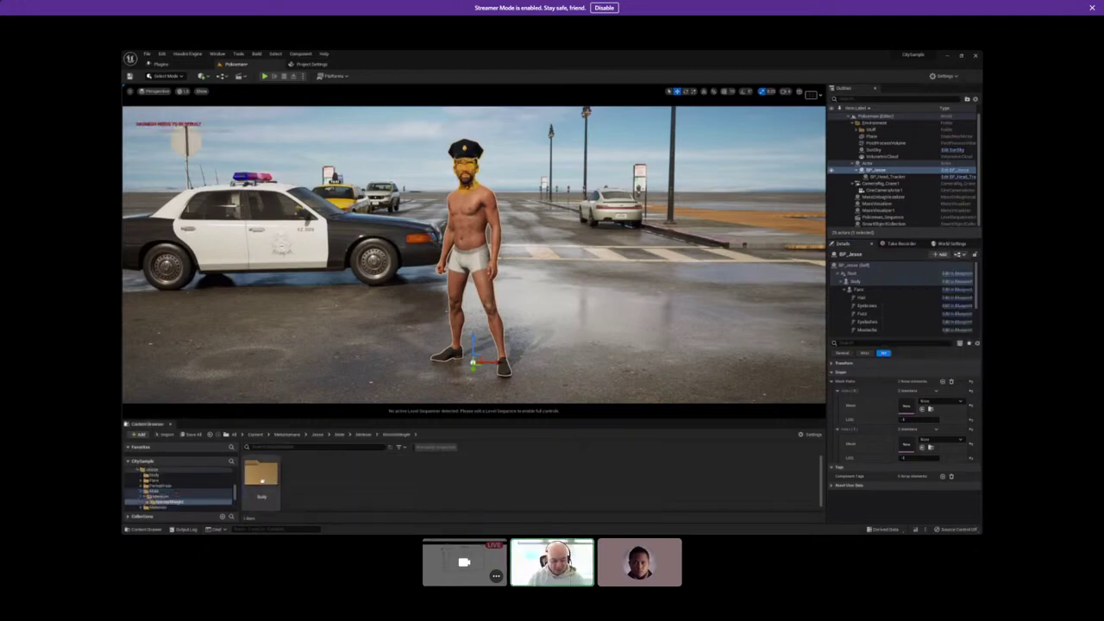
double_click(260, 474)
drag(261, 473, 905, 405)
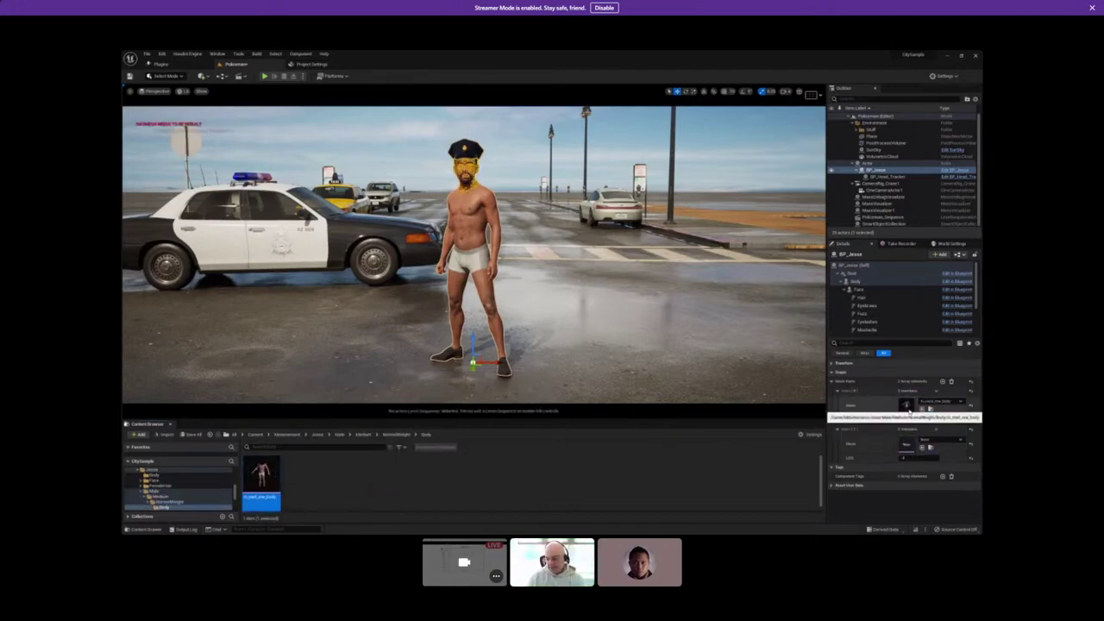
double_click(905, 406)
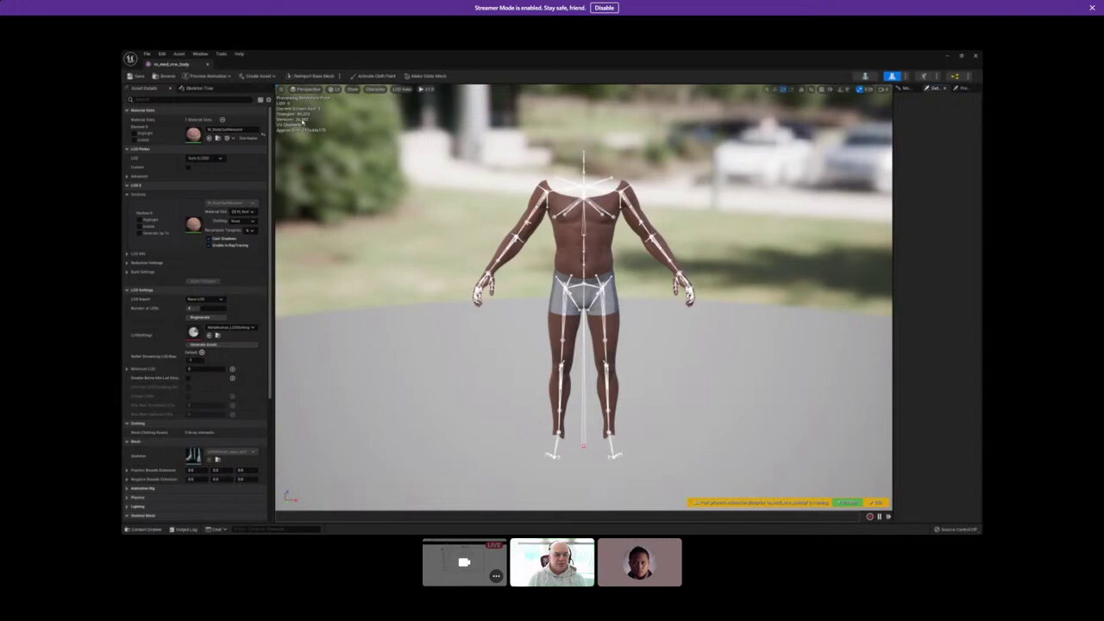
click(399, 89)
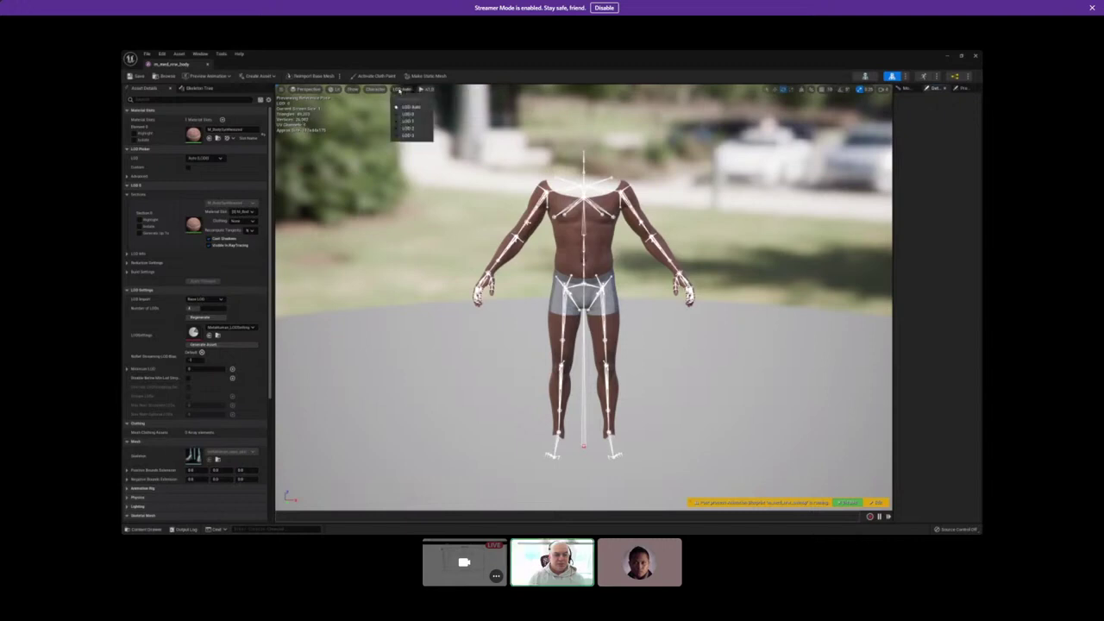
click(411, 122)
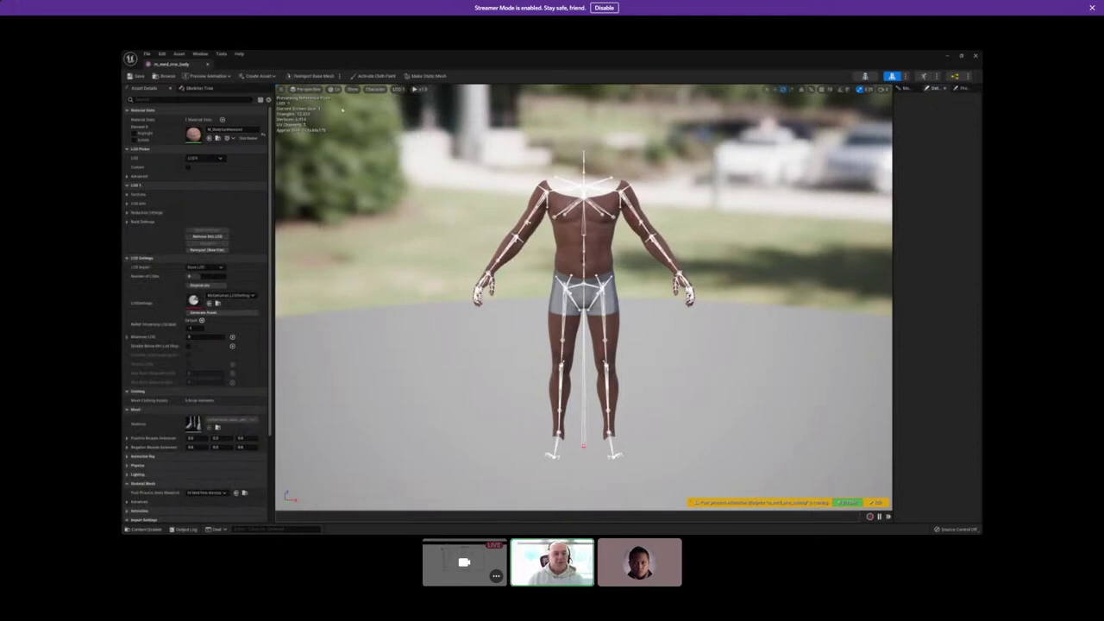
click(398, 90)
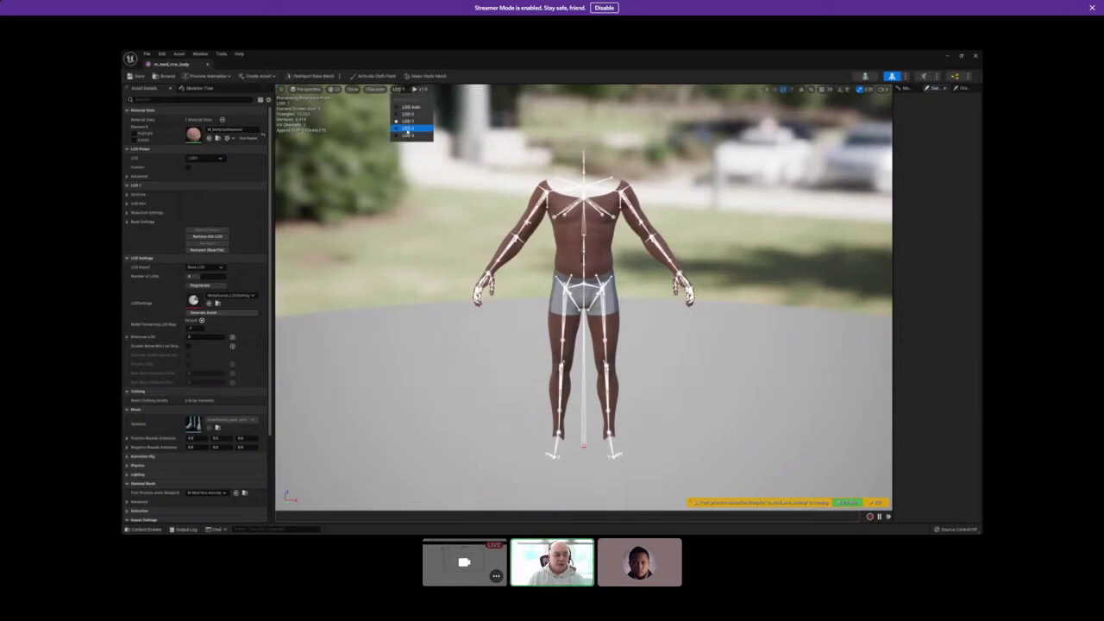
click(406, 128)
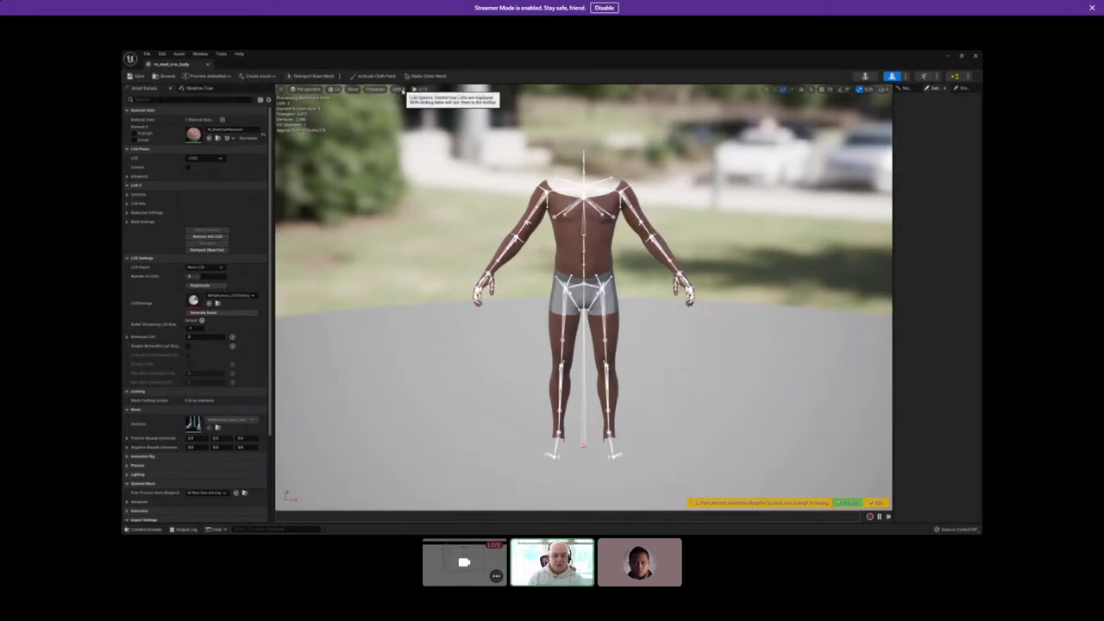
click(207, 65)
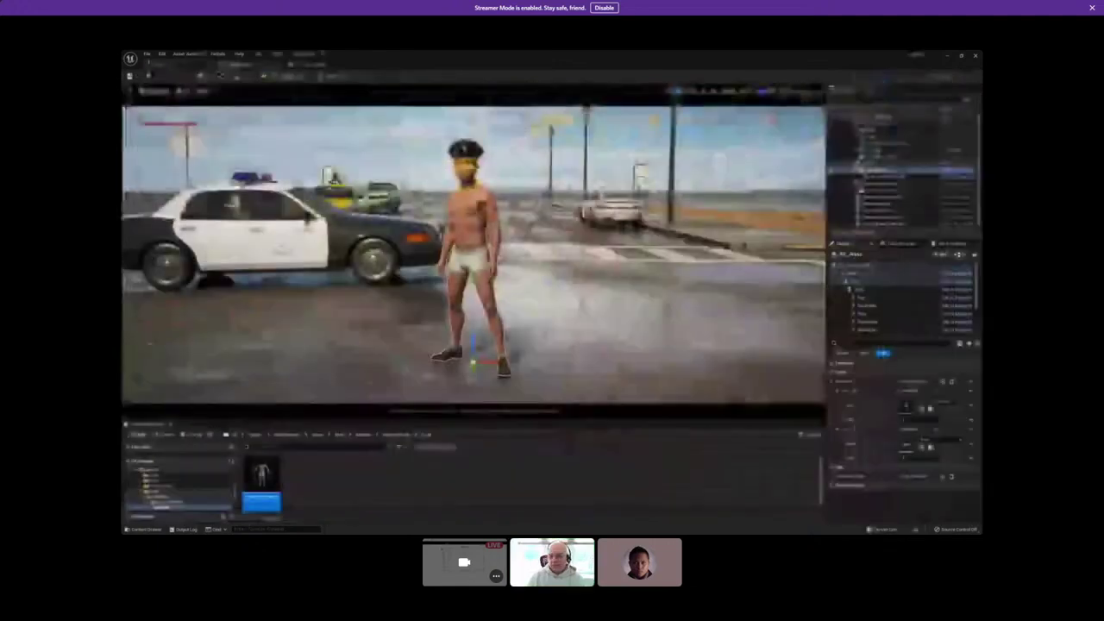
Set the first part's LOD value and assign Jesse_FaceMesh to the second mesh part.
click(918, 423)
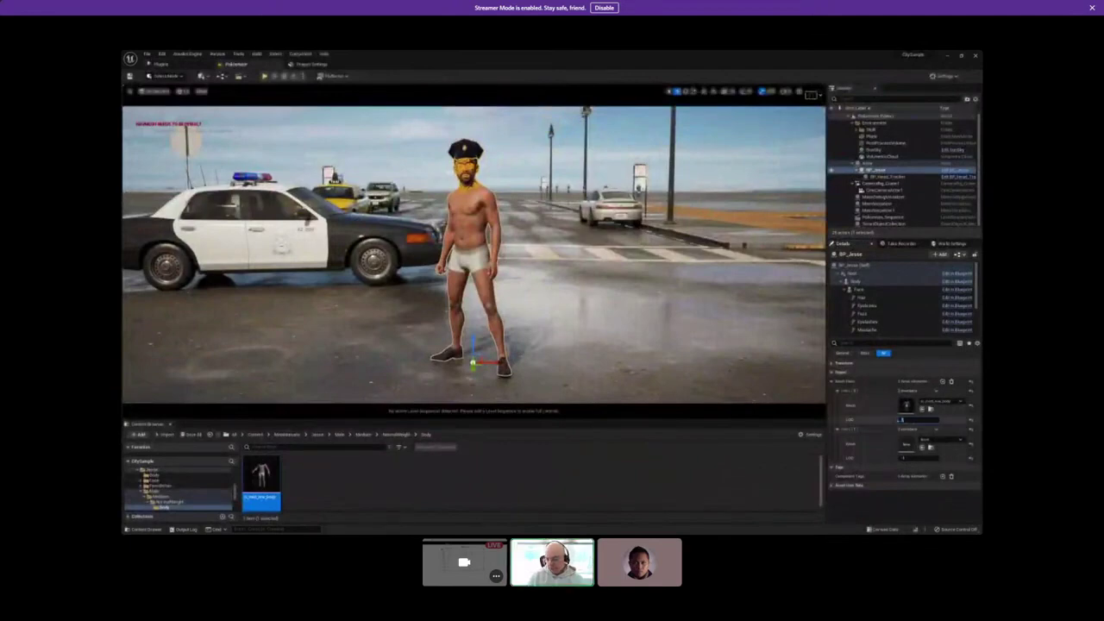
key(Return)
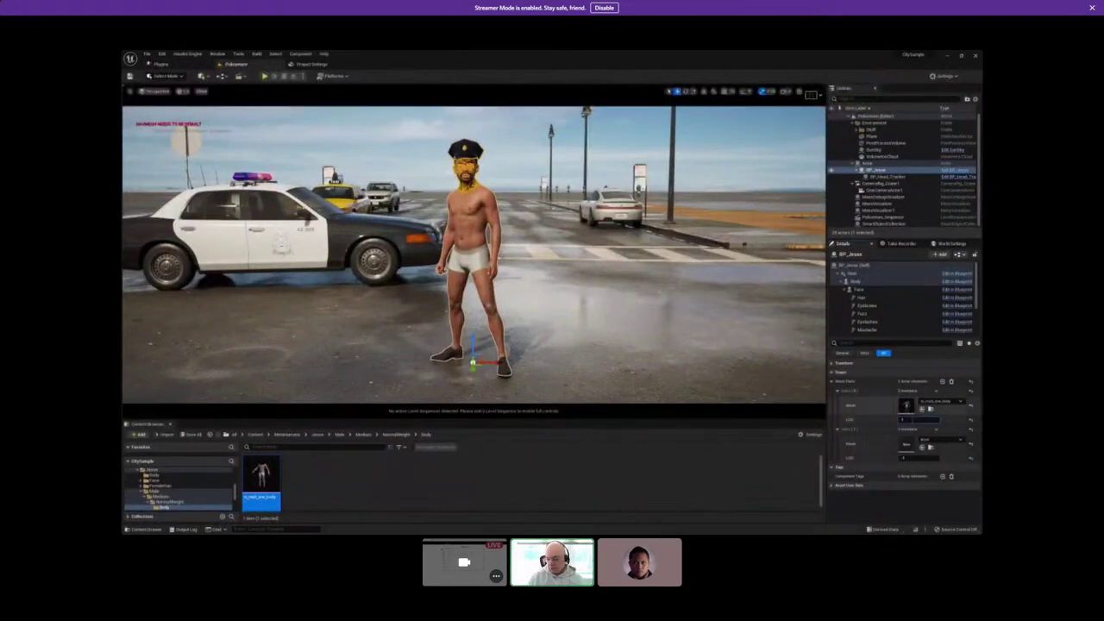
click(945, 440)
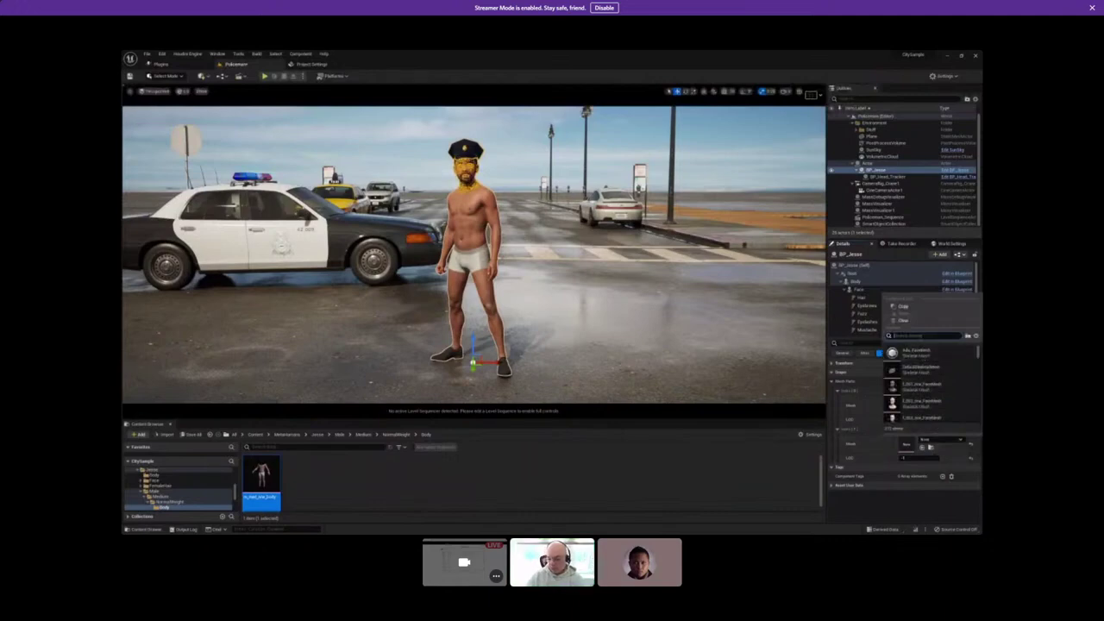
text(ada)
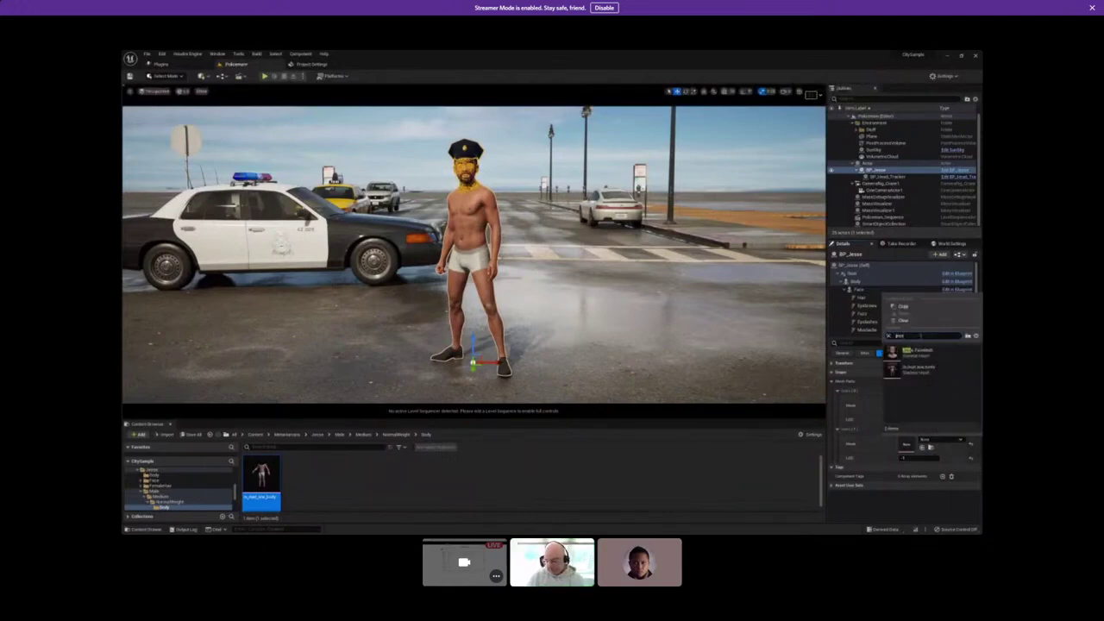
click(913, 352)
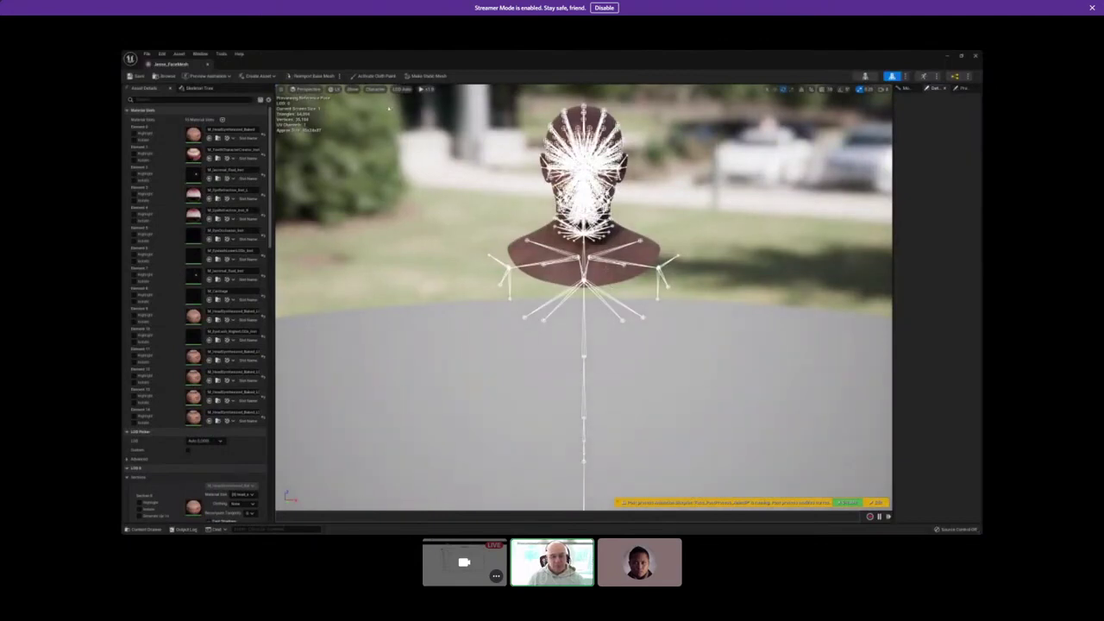
Review the Jesse_FaceMesh LOD list and Character menu, then close the face mesh editor.
click(401, 89)
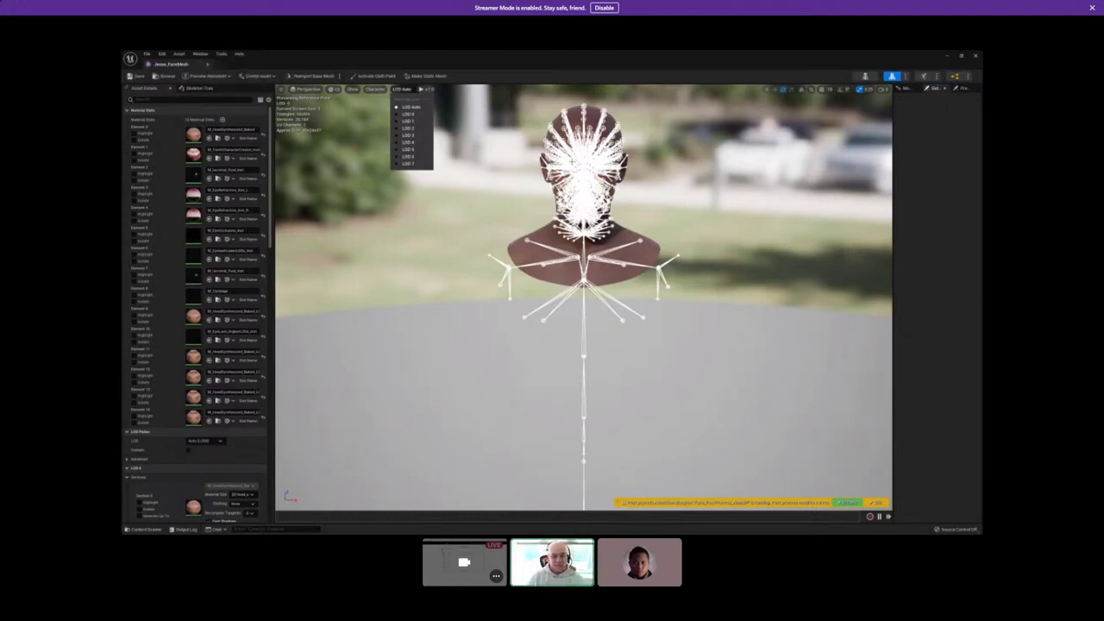
click(372, 89)
mouse_move(379, 107)
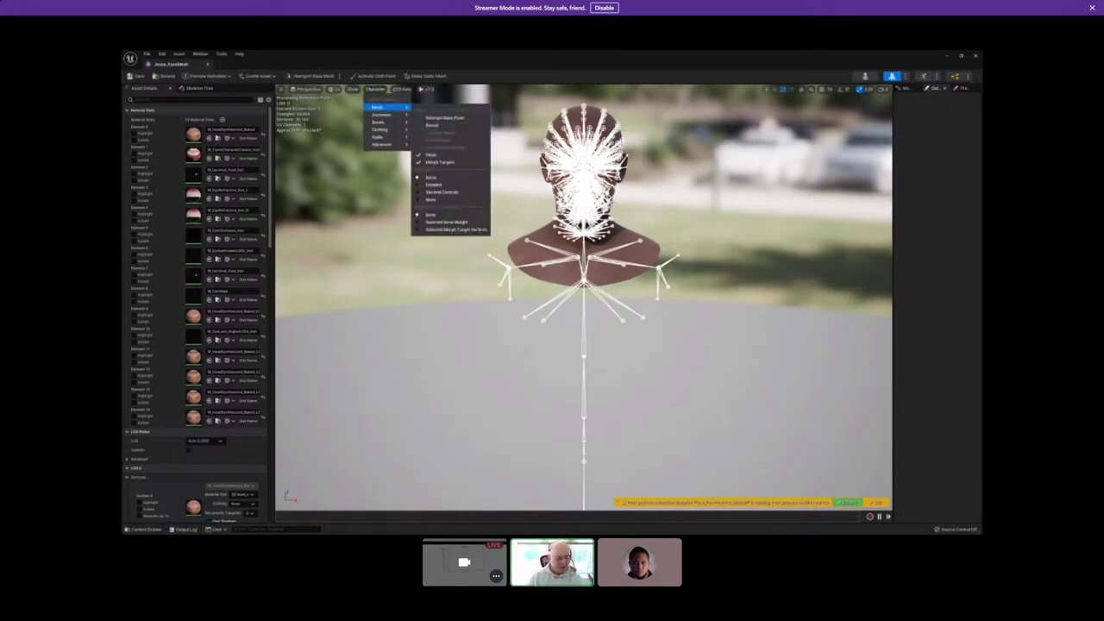
click(401, 89)
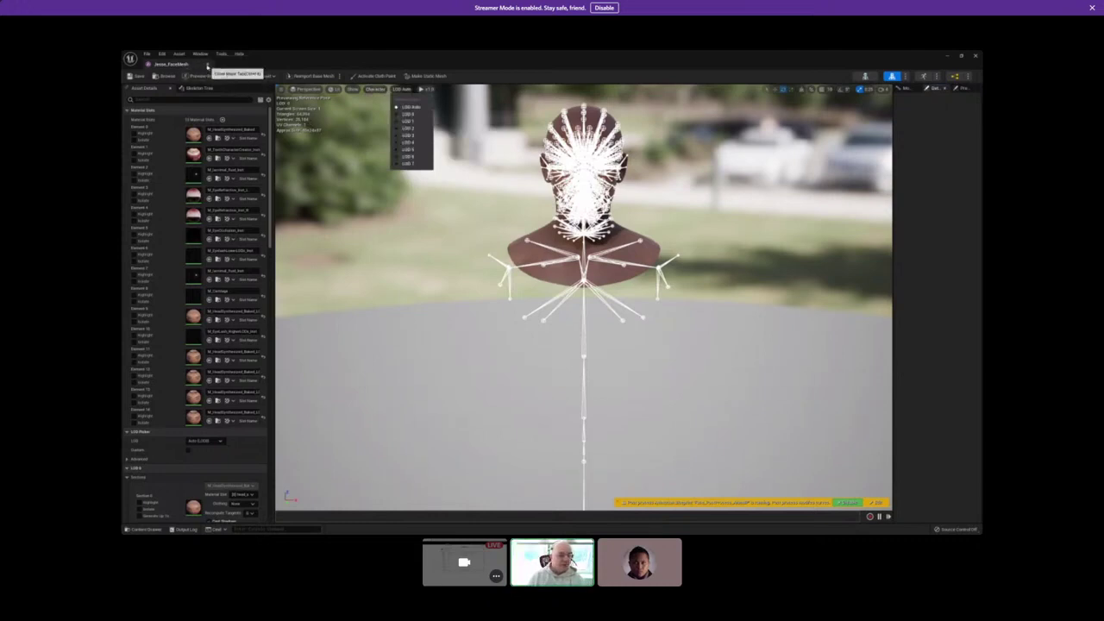
click(207, 65)
click(207, 65)
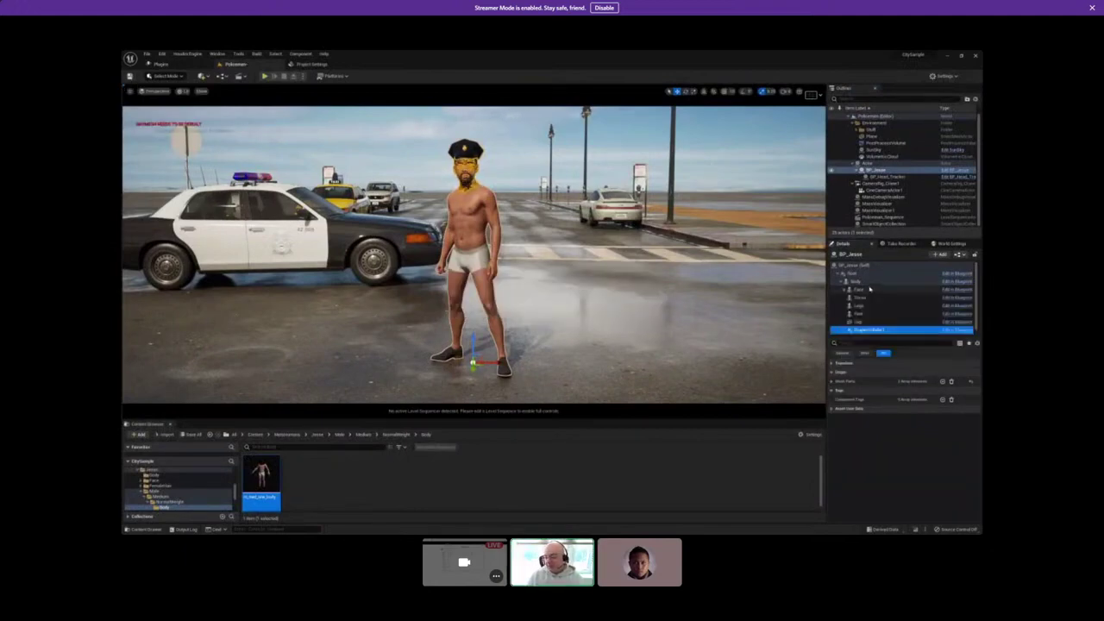
Add a Draper collider component to BP_Jesse.
click(941, 254)
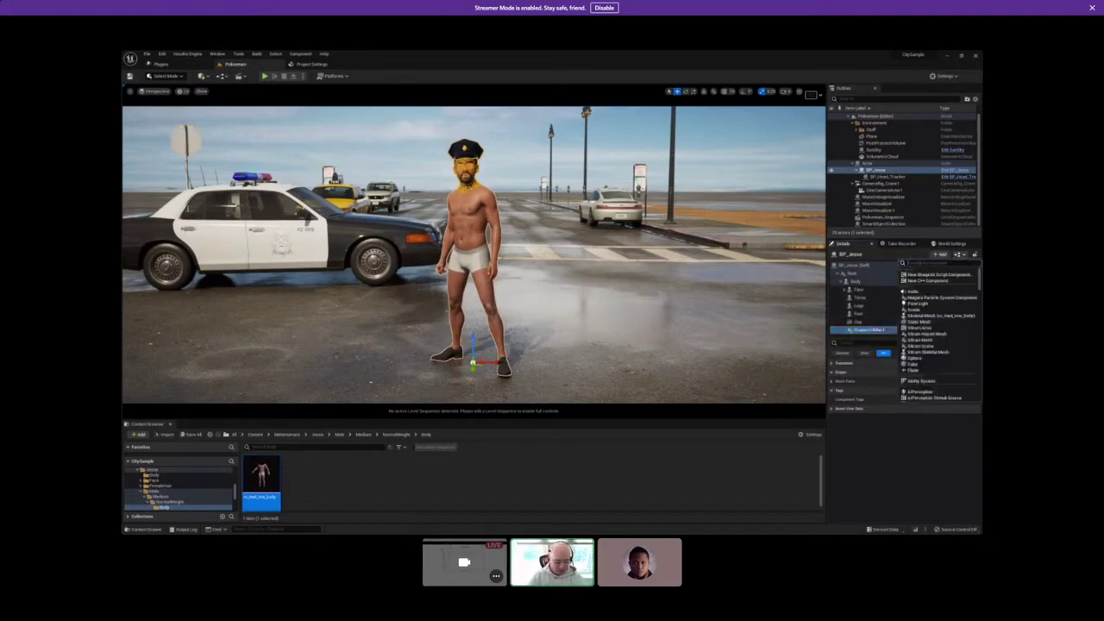
text(draper)
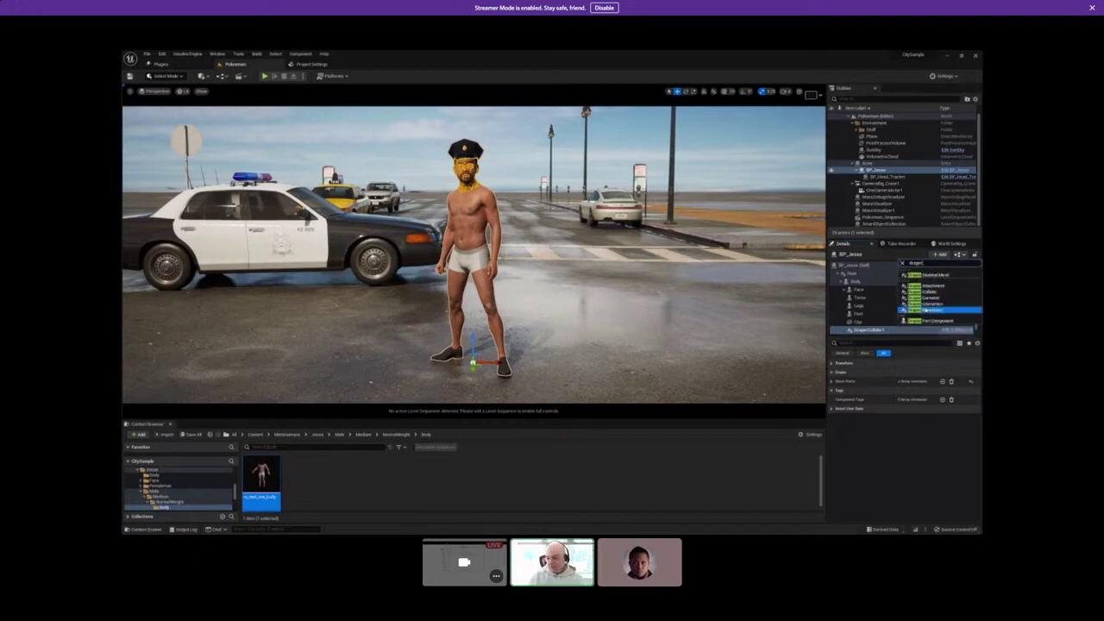
click(927, 310)
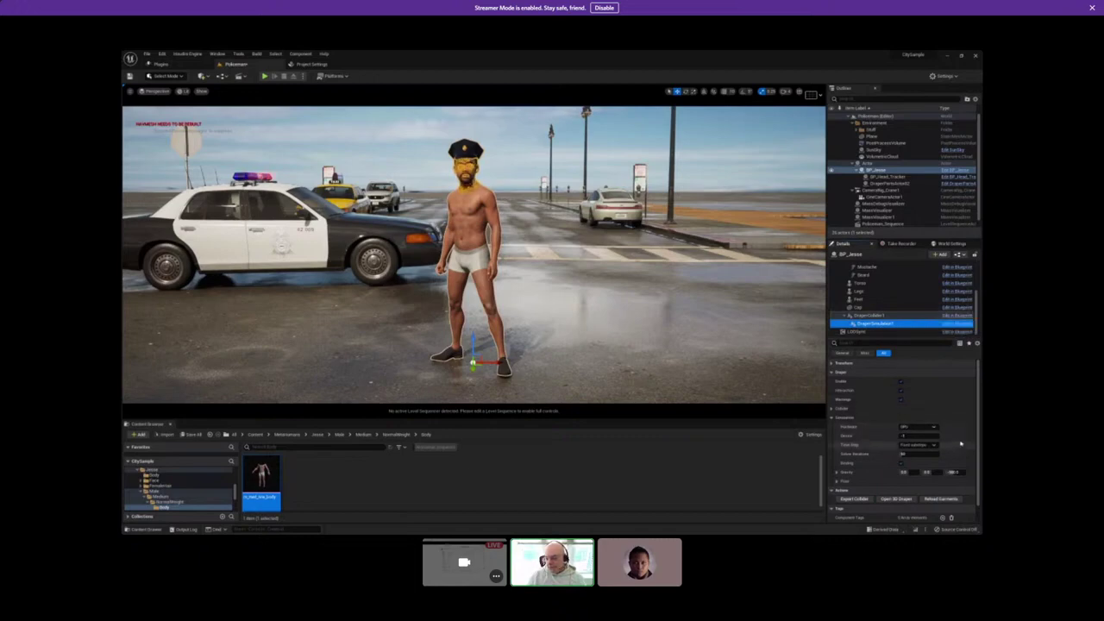
Assign an animation to the Body component's Anim to Play so the character moves.
scroll(873, 285, up, 3)
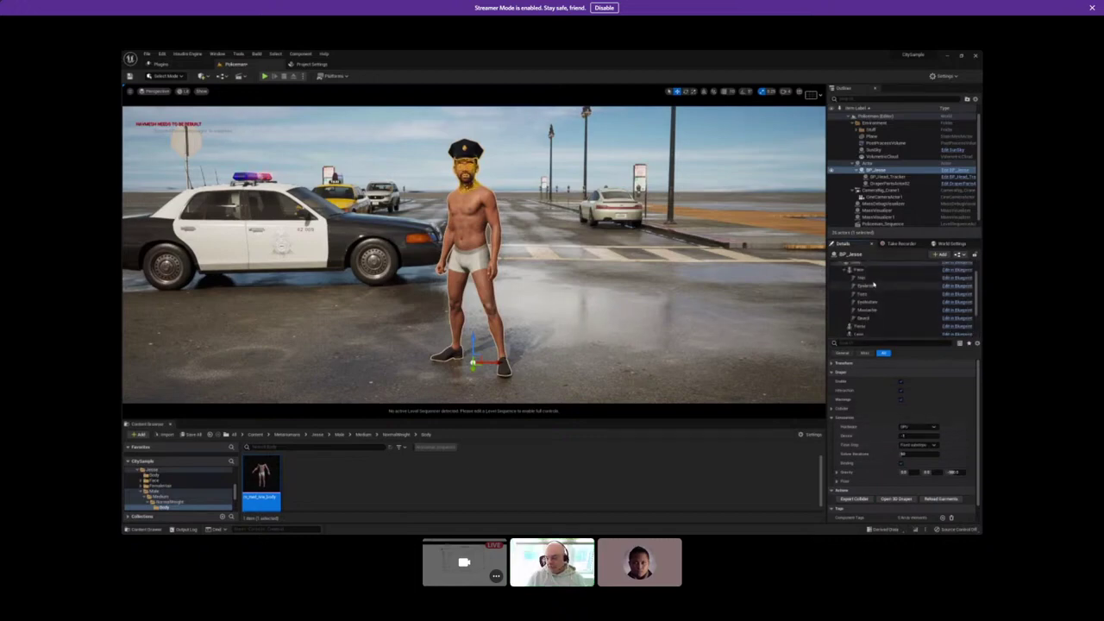
scroll(871, 283, up, 2)
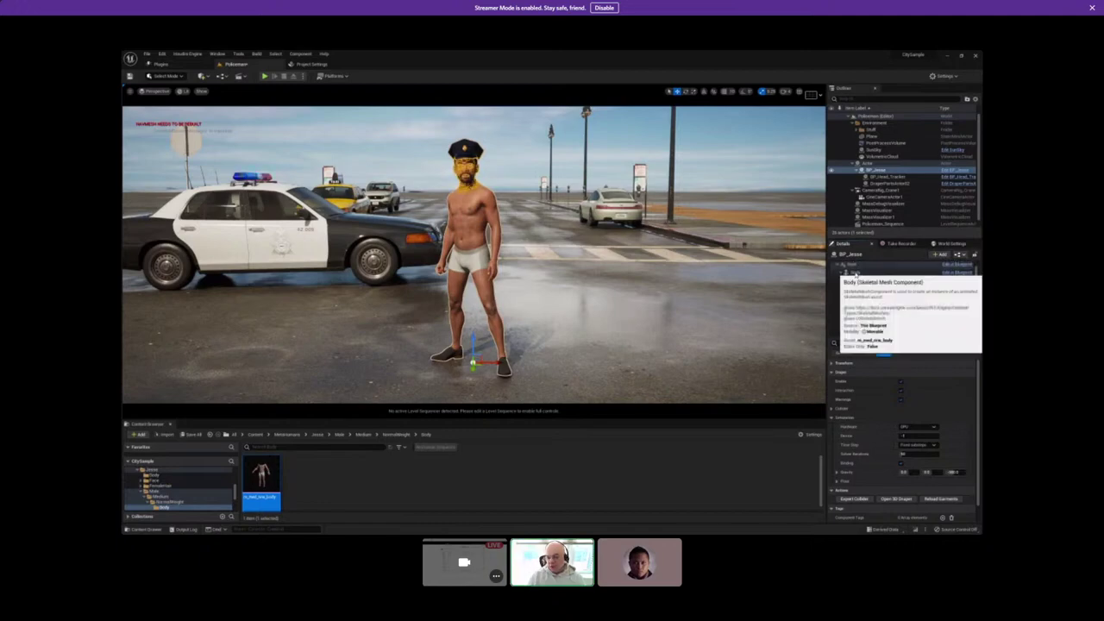
click(856, 272)
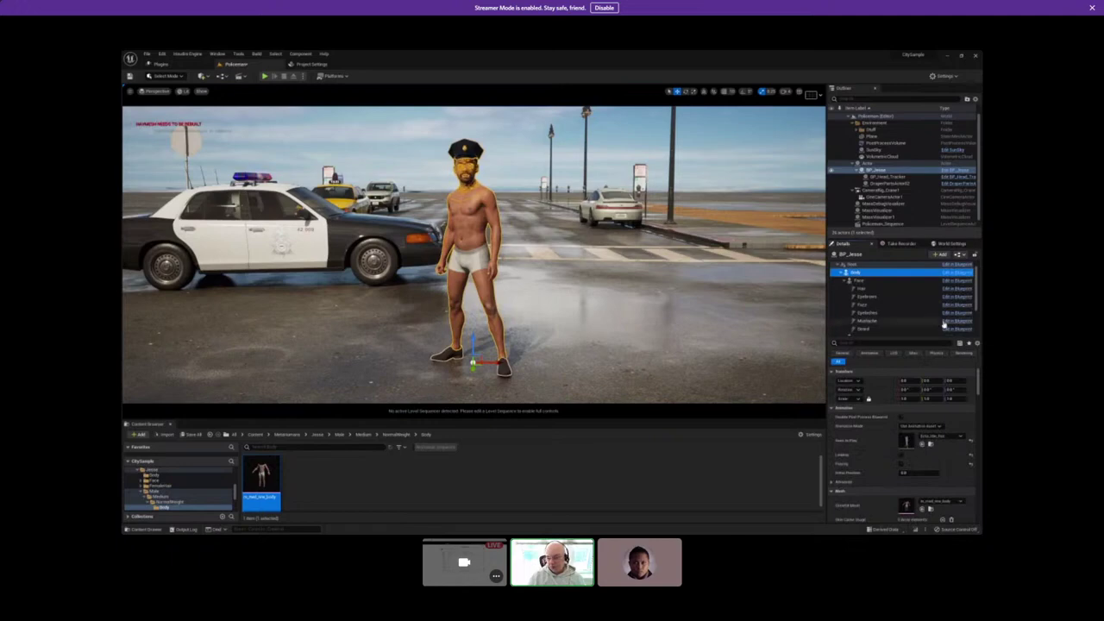
click(932, 437)
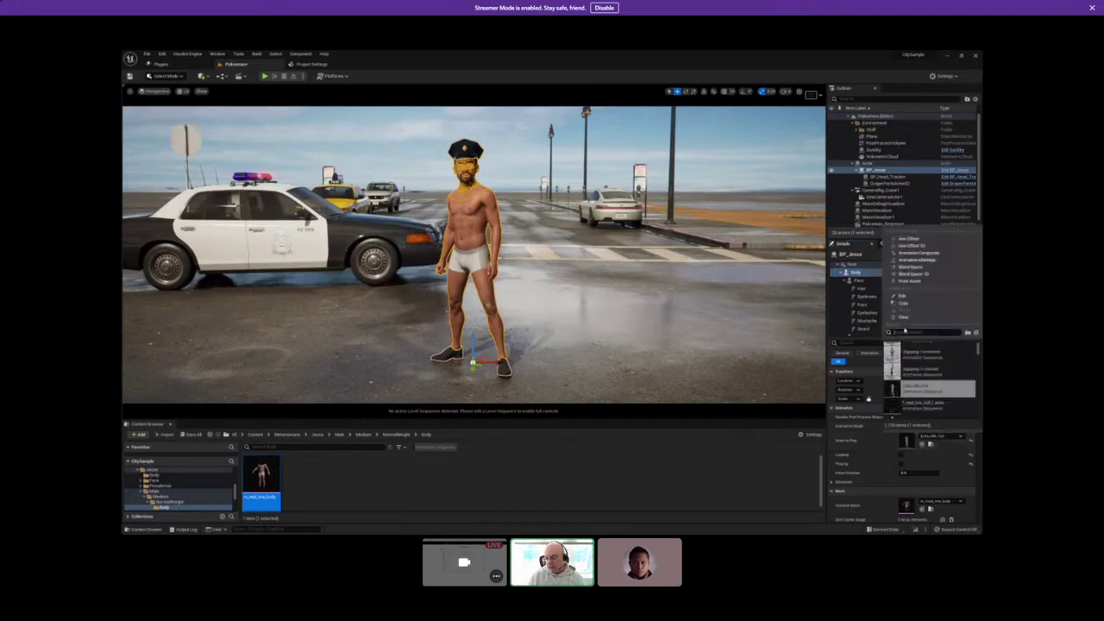
click(905, 320)
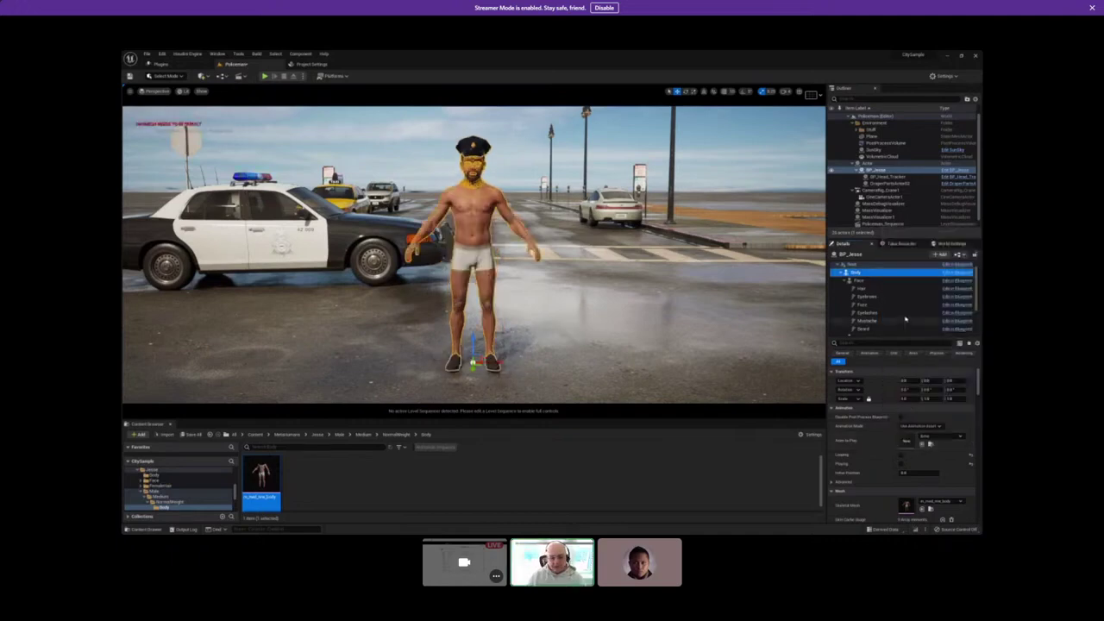
mouse_move(517, 302)
right_down()
mouse_move(560, 304)
mouse_move(535, 303)
right_up()
Focus the viewport on the Outliner's Actor and zoom toward the character.
click(865, 164)
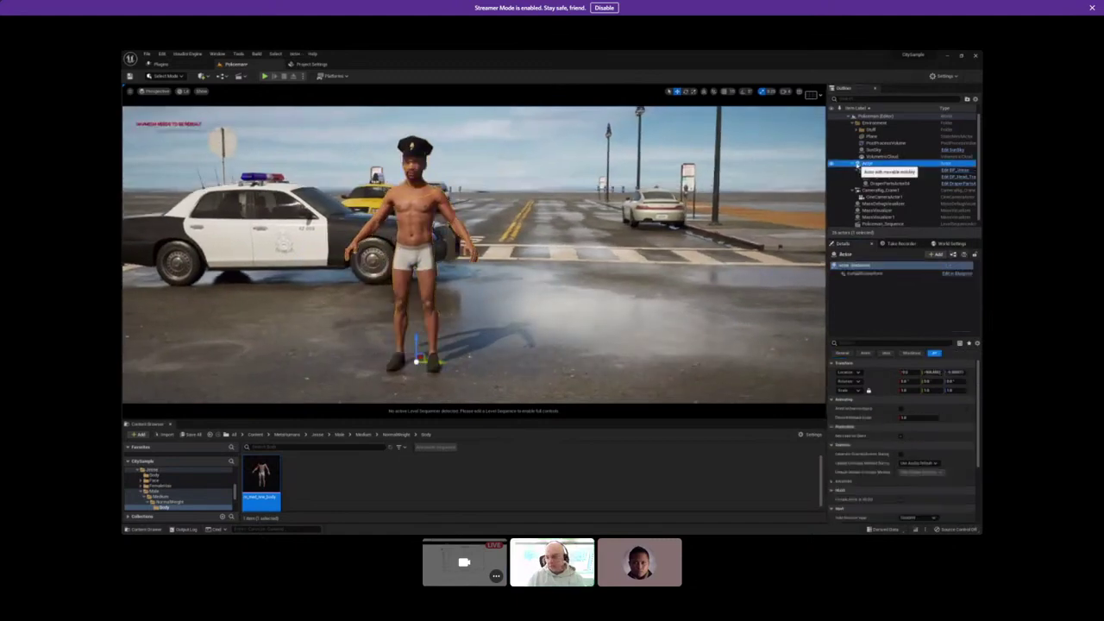
double_click(865, 164)
scroll(463, 271, up, 5)
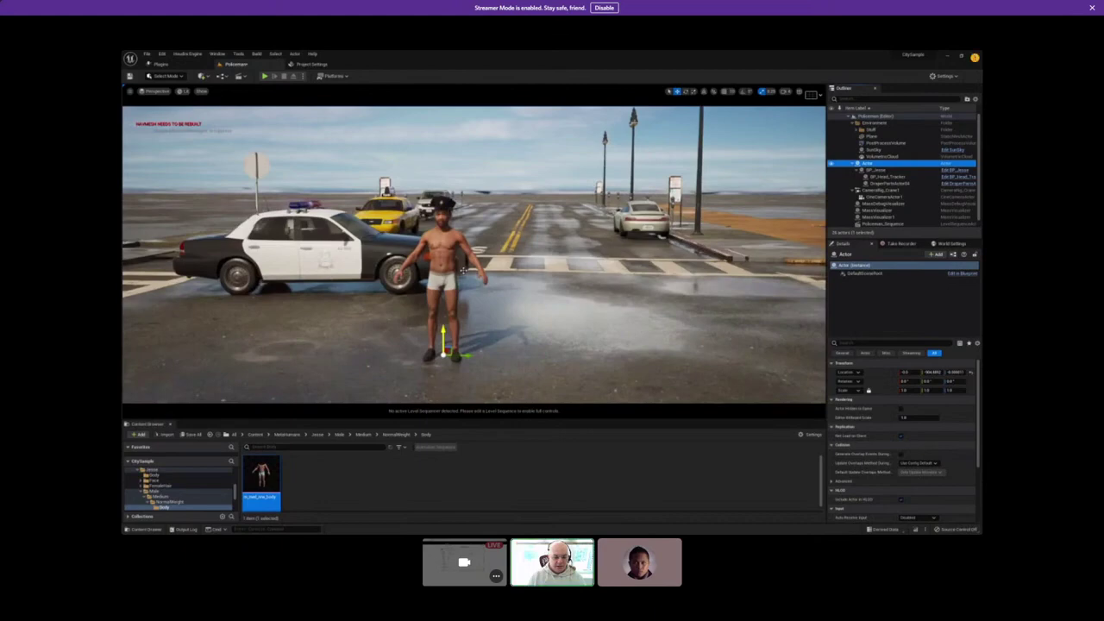
scroll(463, 271, up, 2)
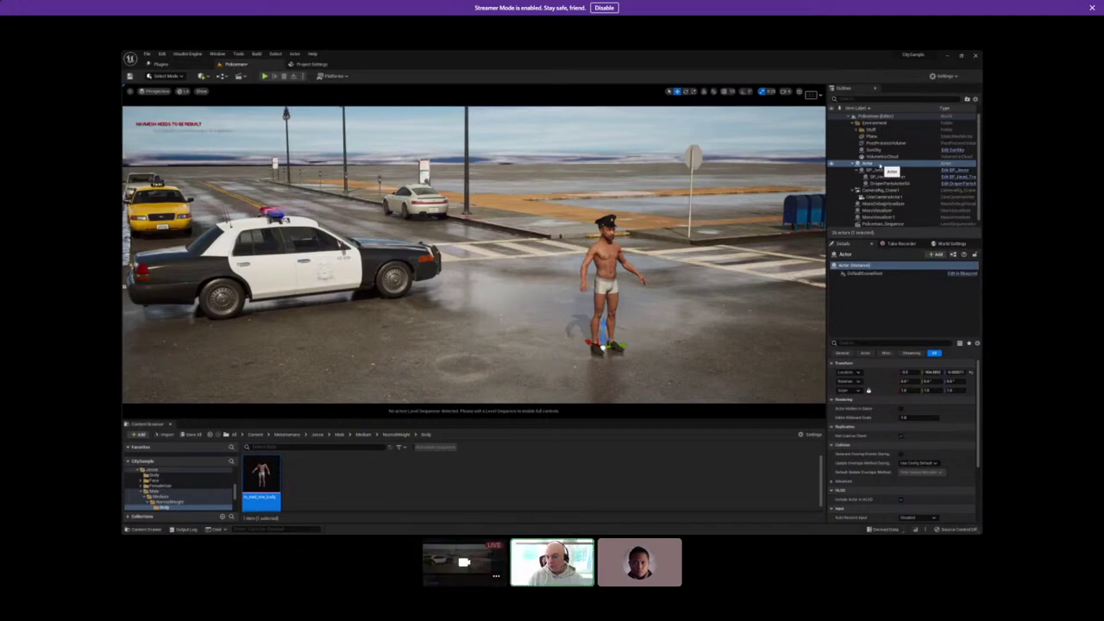
Give BP_Jesse's Body a different animation in Anim to Play.
click(878, 170)
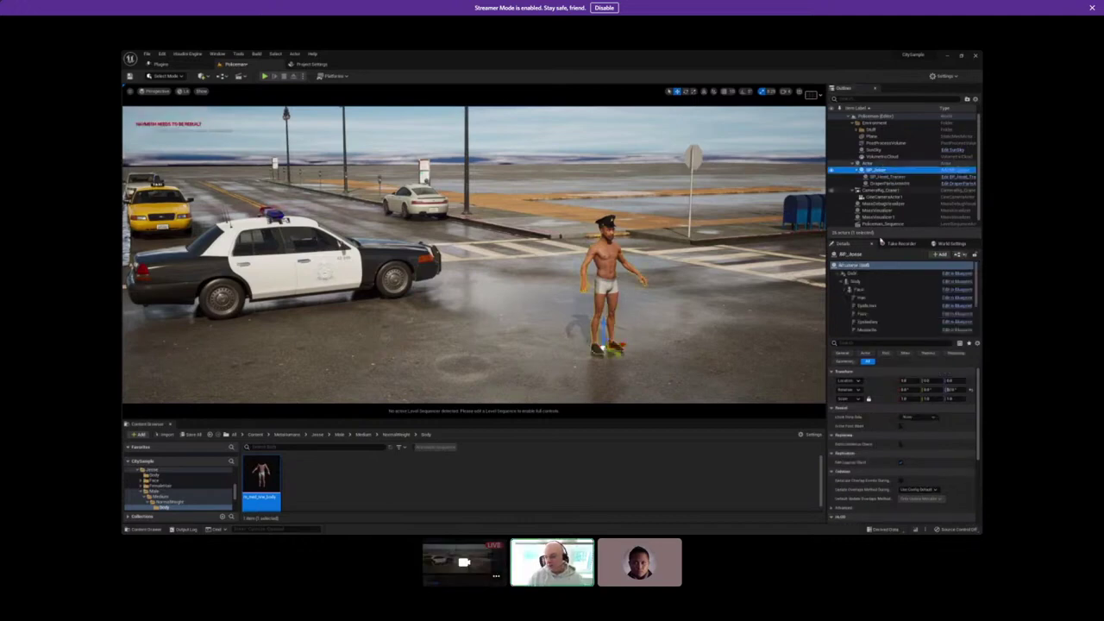
click(862, 281)
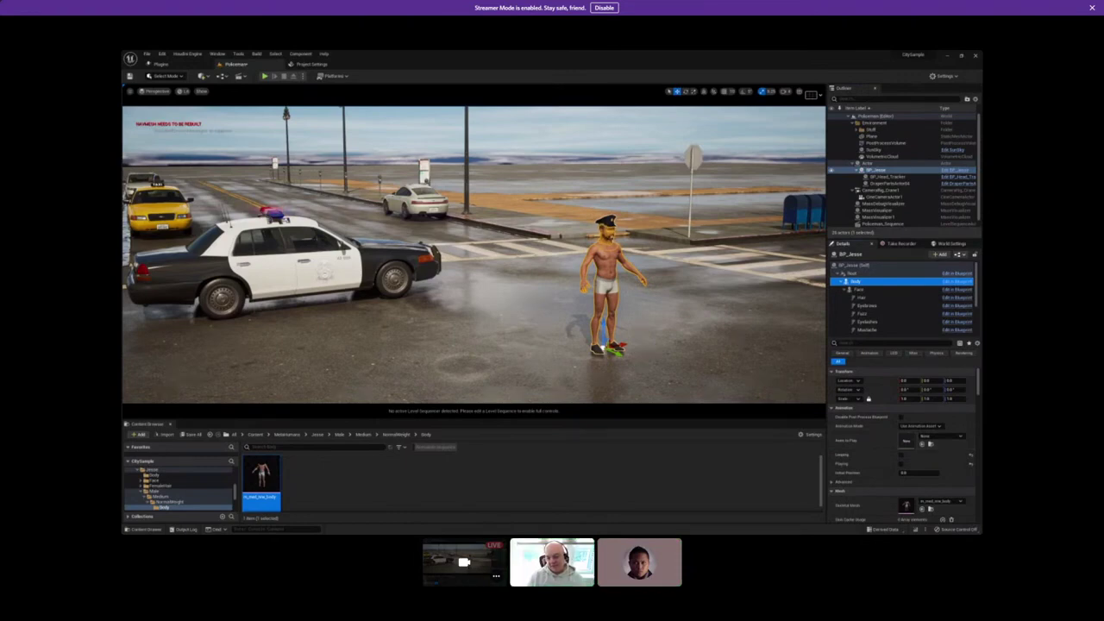
click(937, 436)
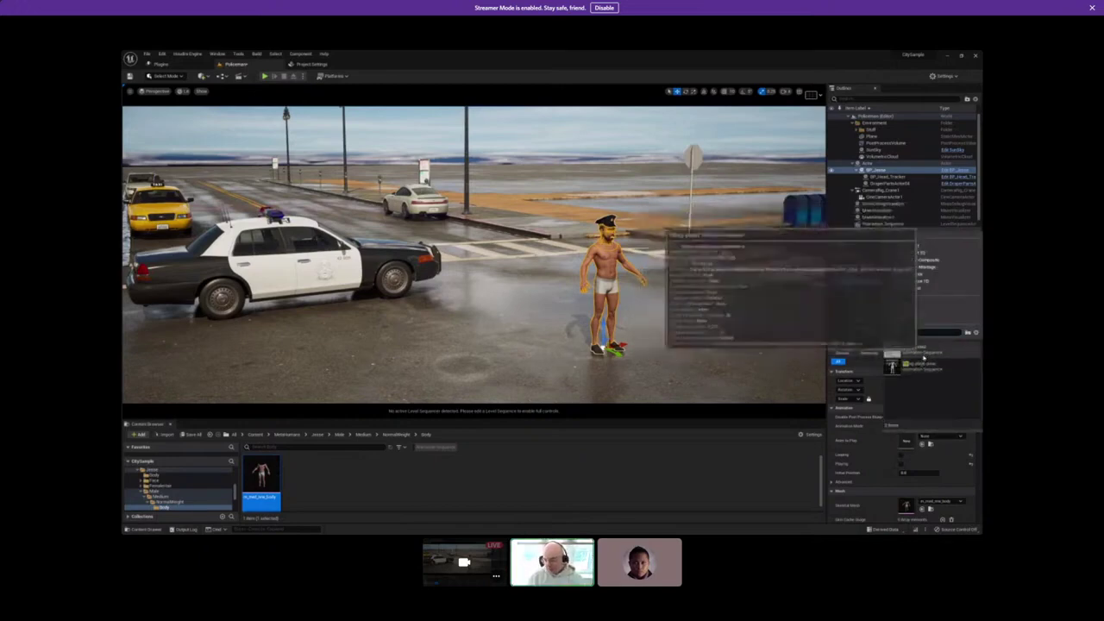
click(916, 363)
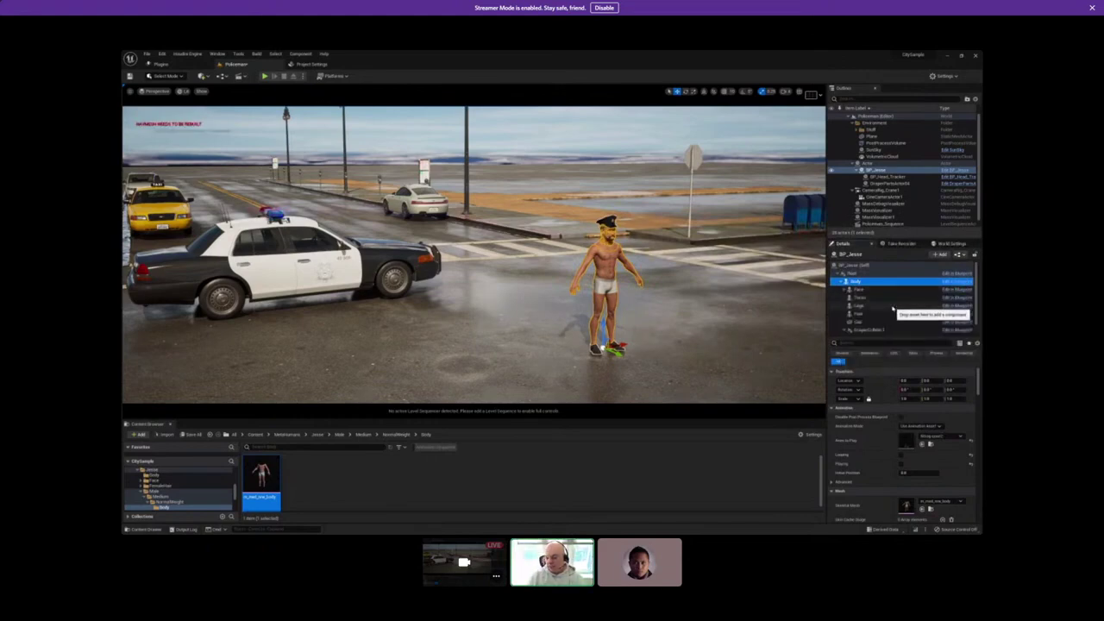
Show the Draper simulation component's settings with the Simulation category collapsed.
scroll(893, 308, down, 2)
click(877, 324)
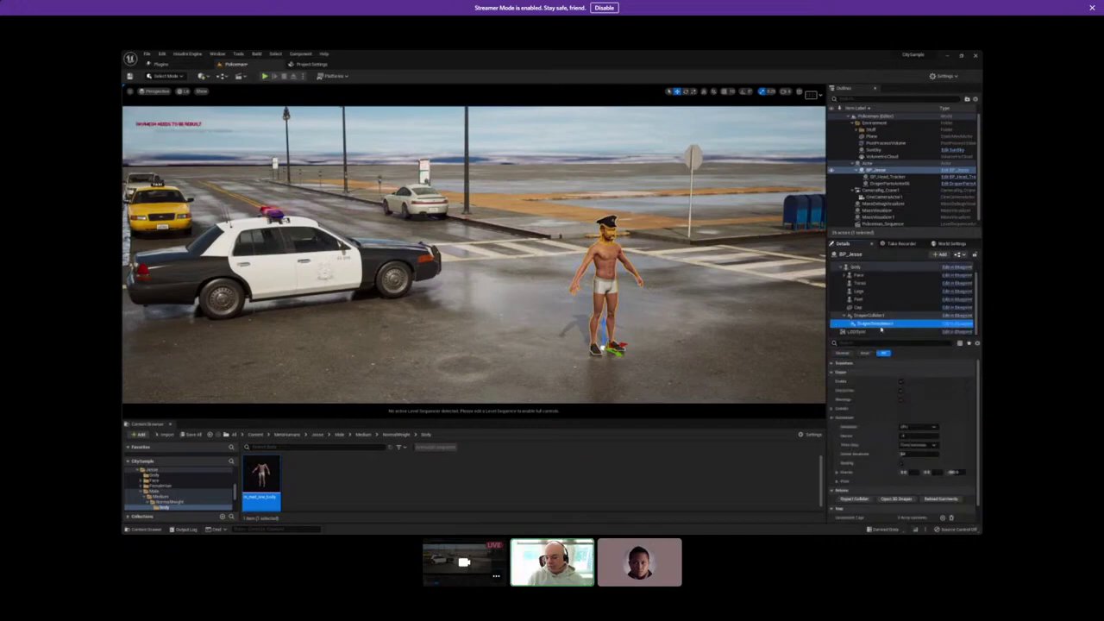
click(832, 416)
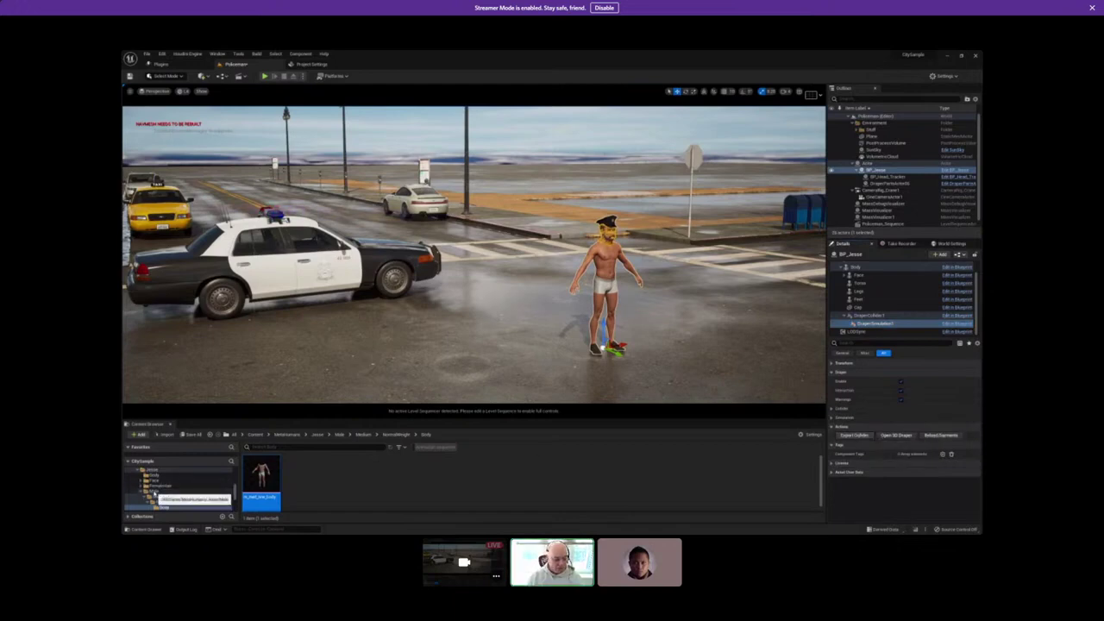
Browse to the Male > Jesse folder and select the BP_Jesse_Child blueprint.
click(152, 492)
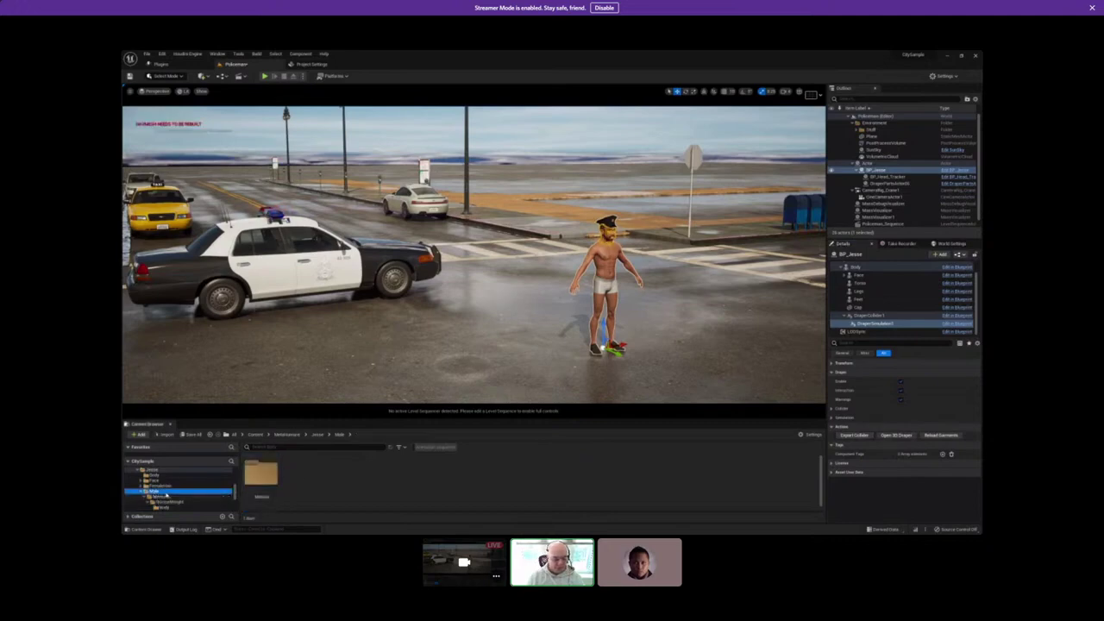
click(153, 469)
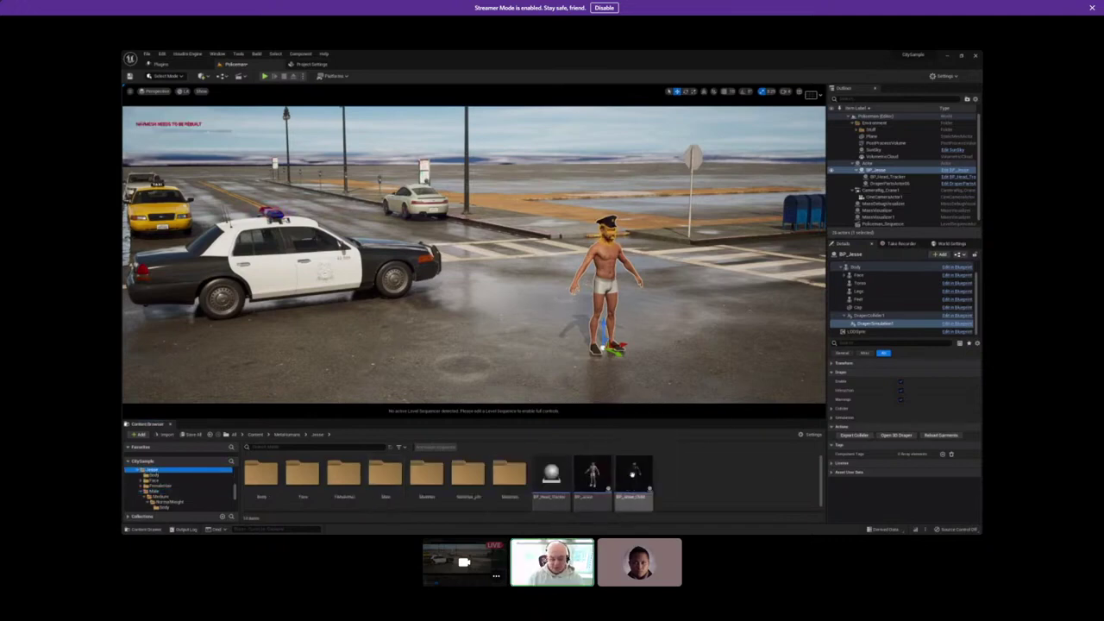
click(632, 473)
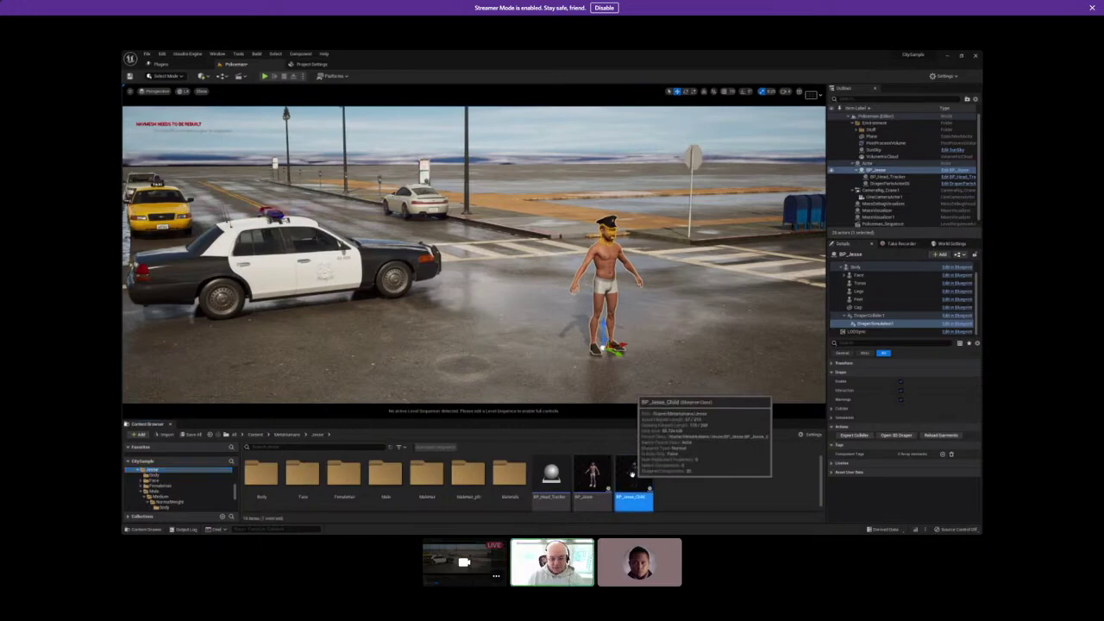
Open BP_Jesse_Child in its Viewport and show the DraperSimulation component's collapsed settings.
double_click(632, 474)
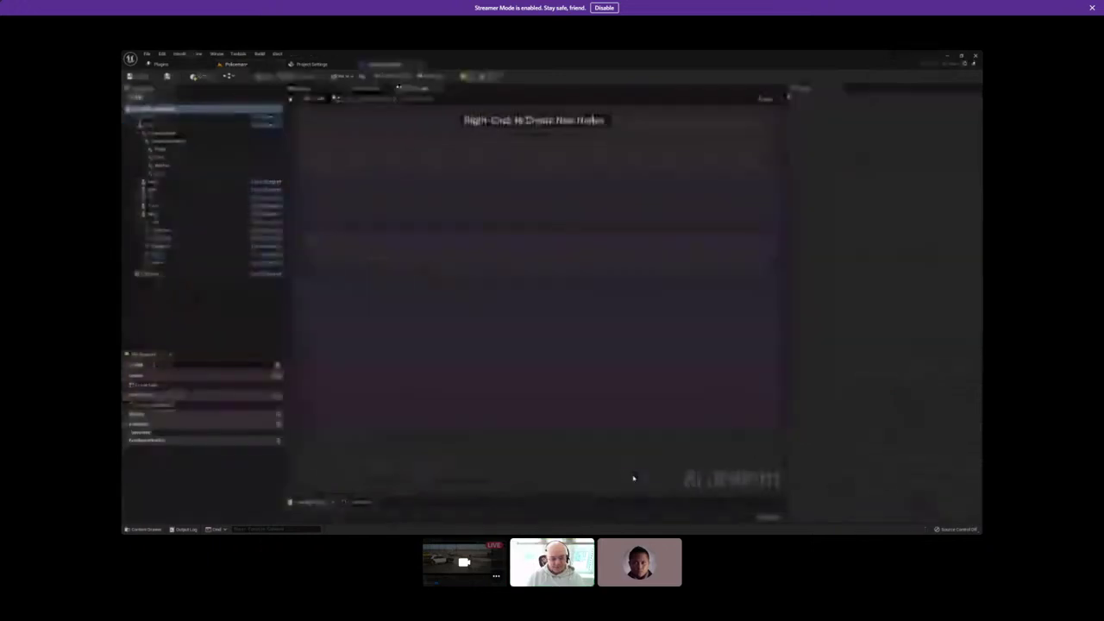
click(302, 89)
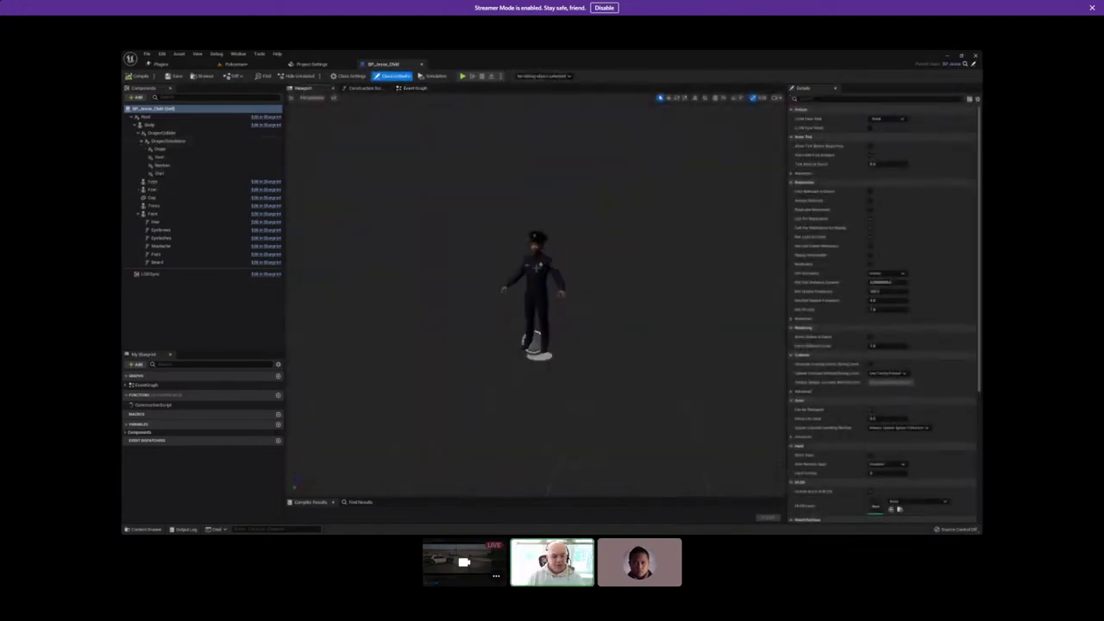
click(150, 125)
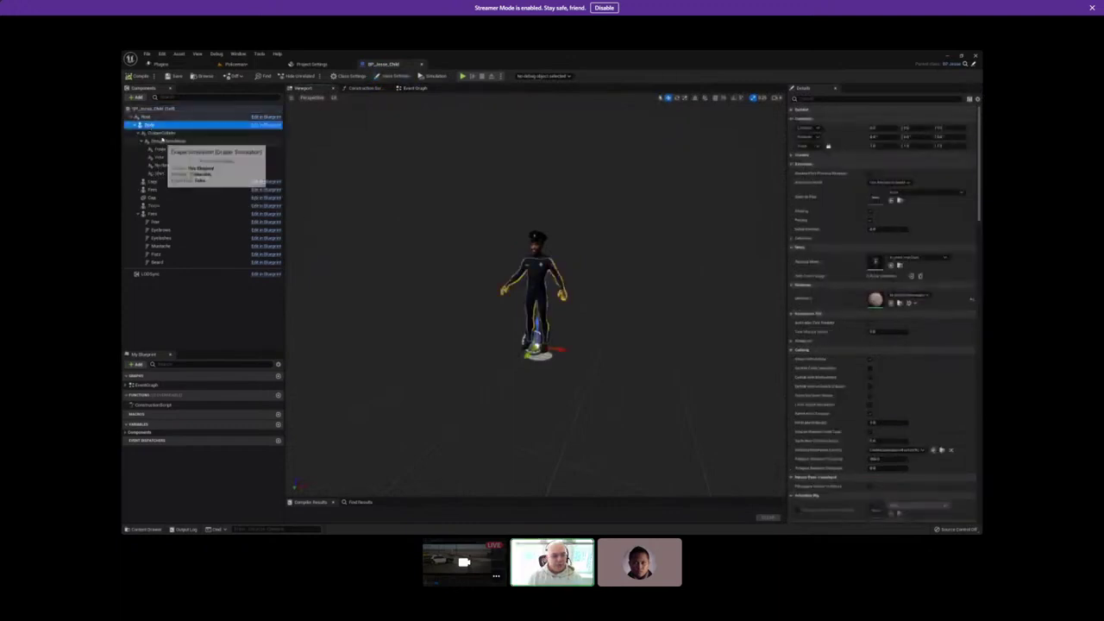
click(164, 142)
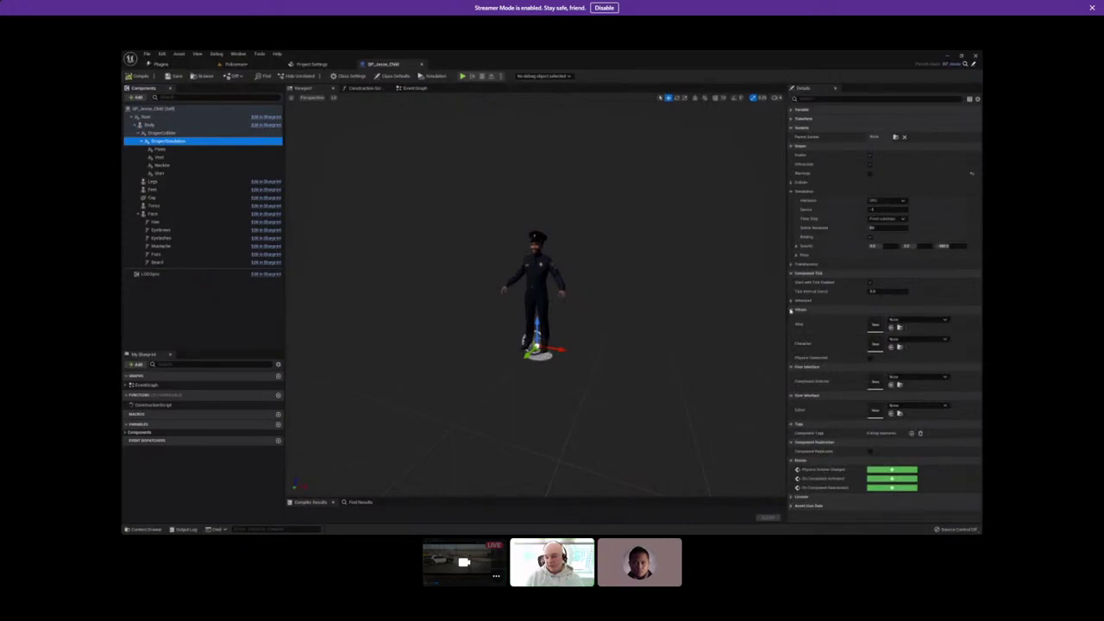
click(791, 310)
click(802, 191)
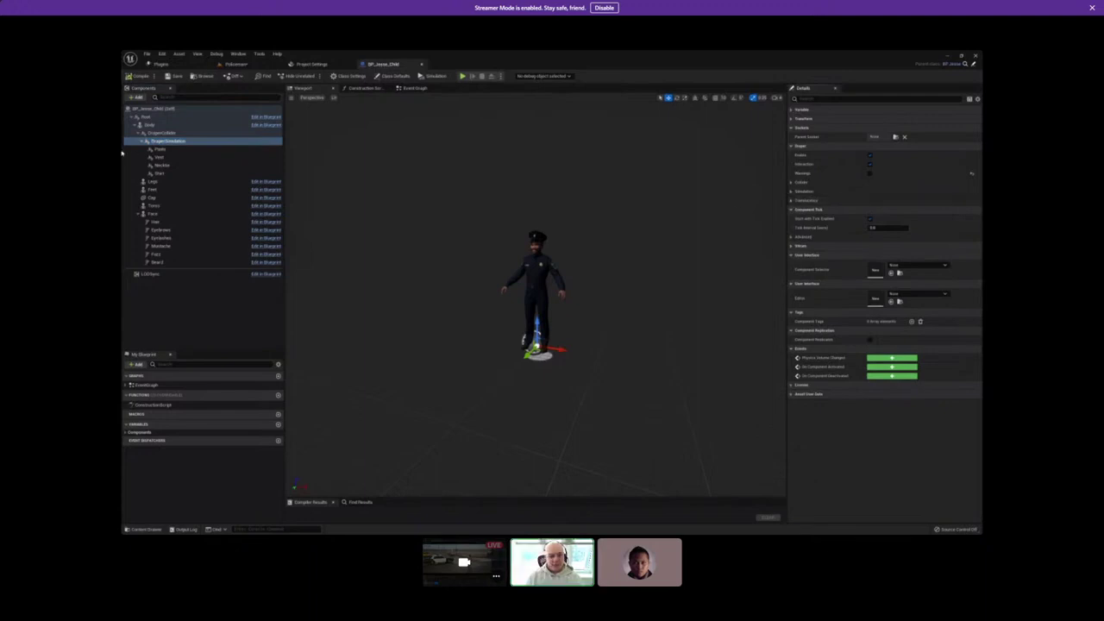
drag(153, 142, 195, 181)
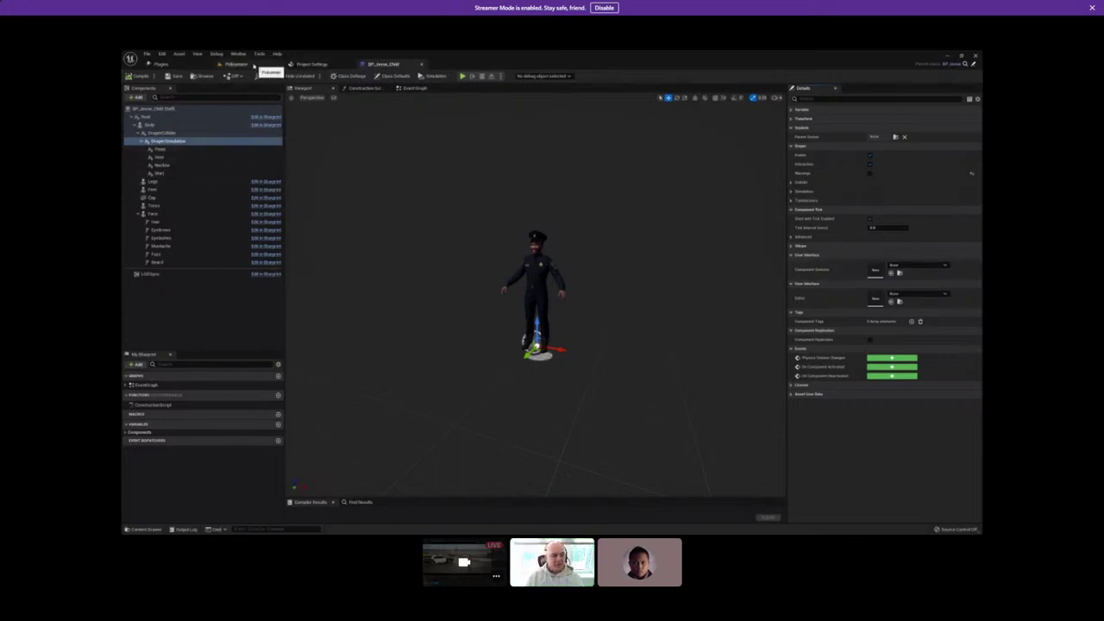
Switch back to the Policeman level editor tab.
click(236, 65)
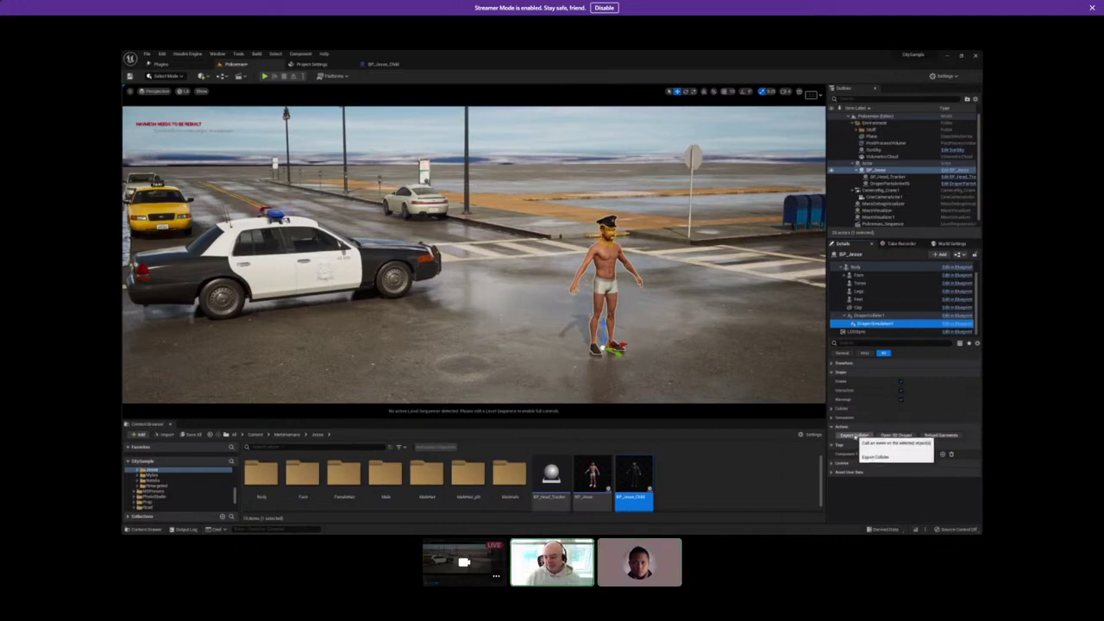
Export the collider mesh as m_med_nrw_body_fitting2.obj into Garments\LB\Plugin, then minimize Unreal.
click(854, 435)
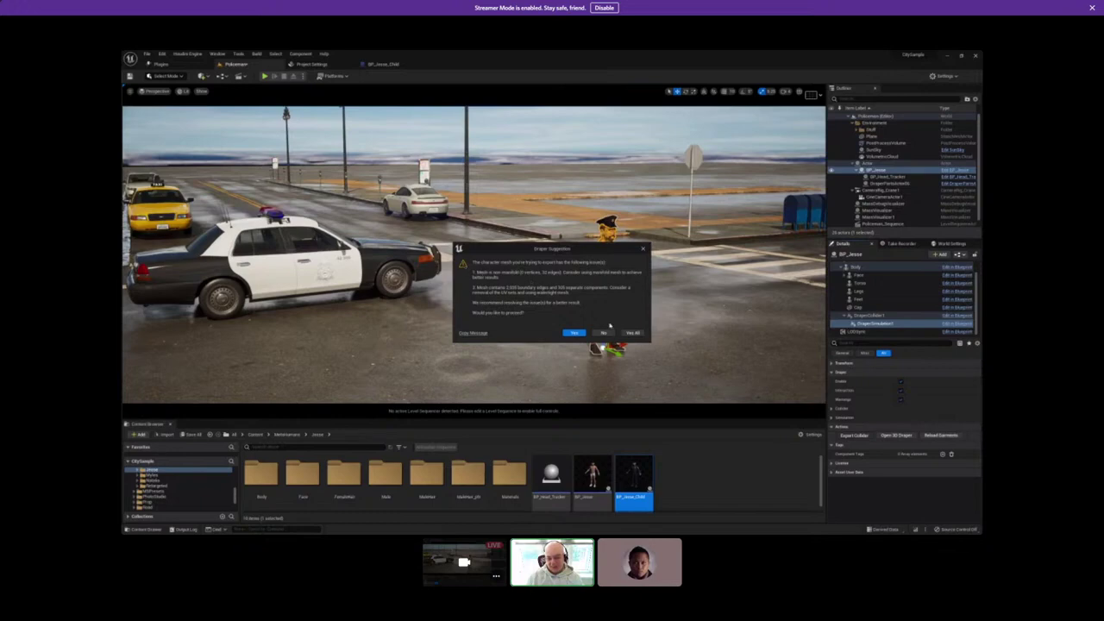
click(633, 333)
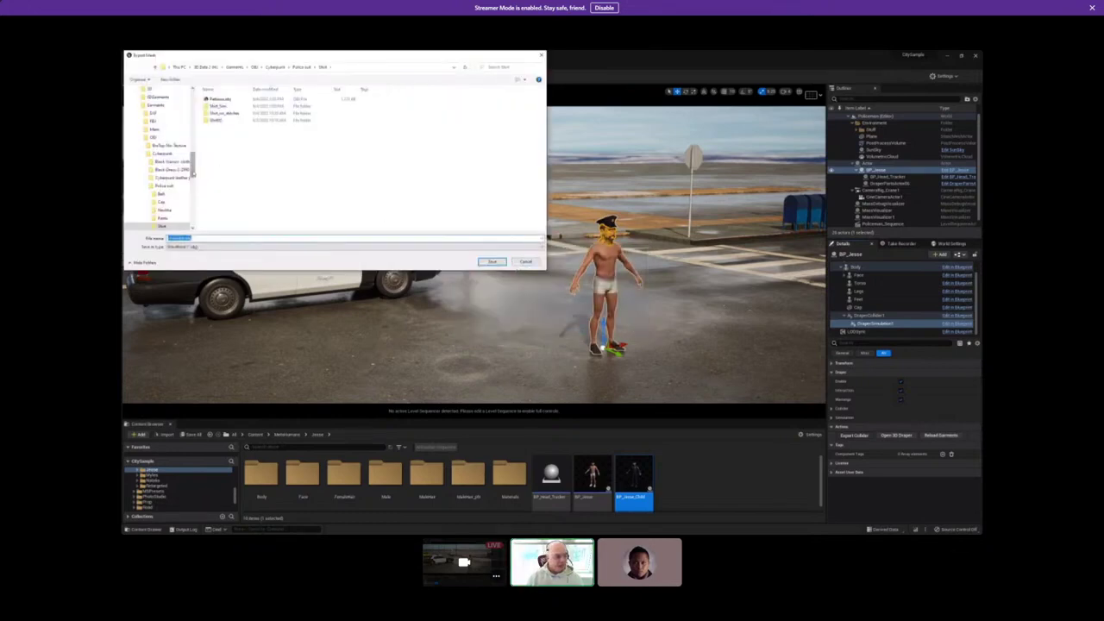
scroll(185, 168, up, 5)
scroll(159, 185, up, 5)
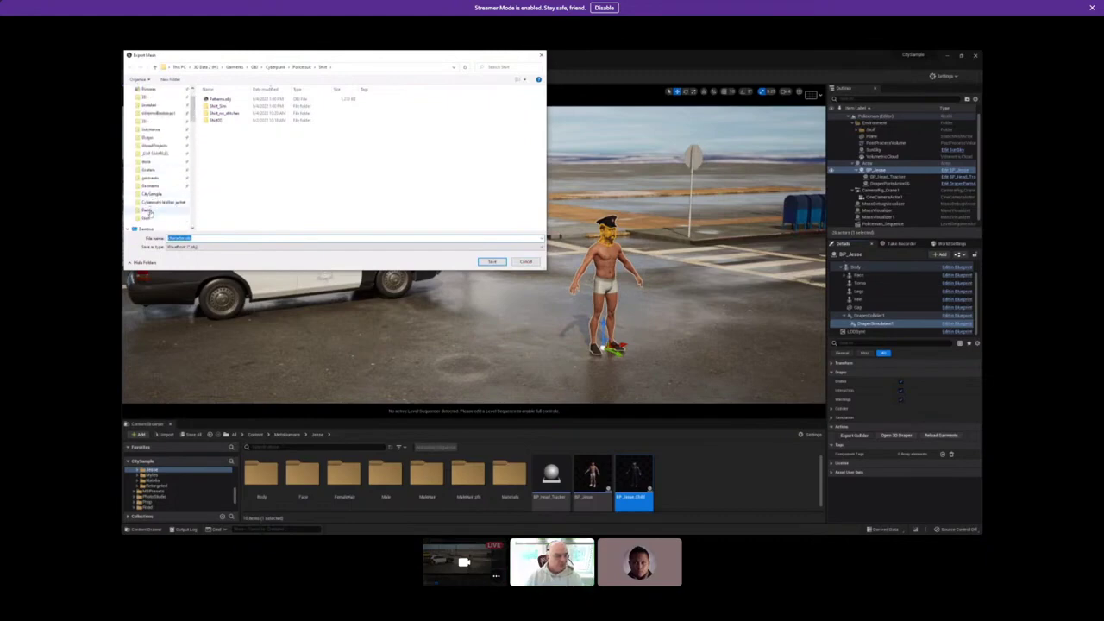
click(151, 178)
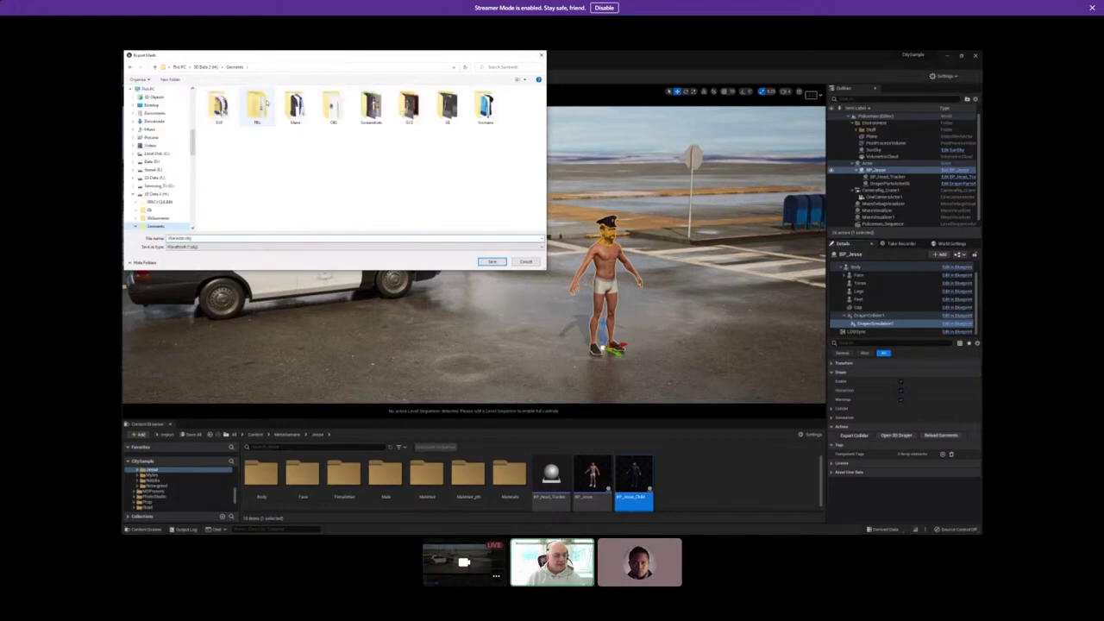
double_click(448, 105)
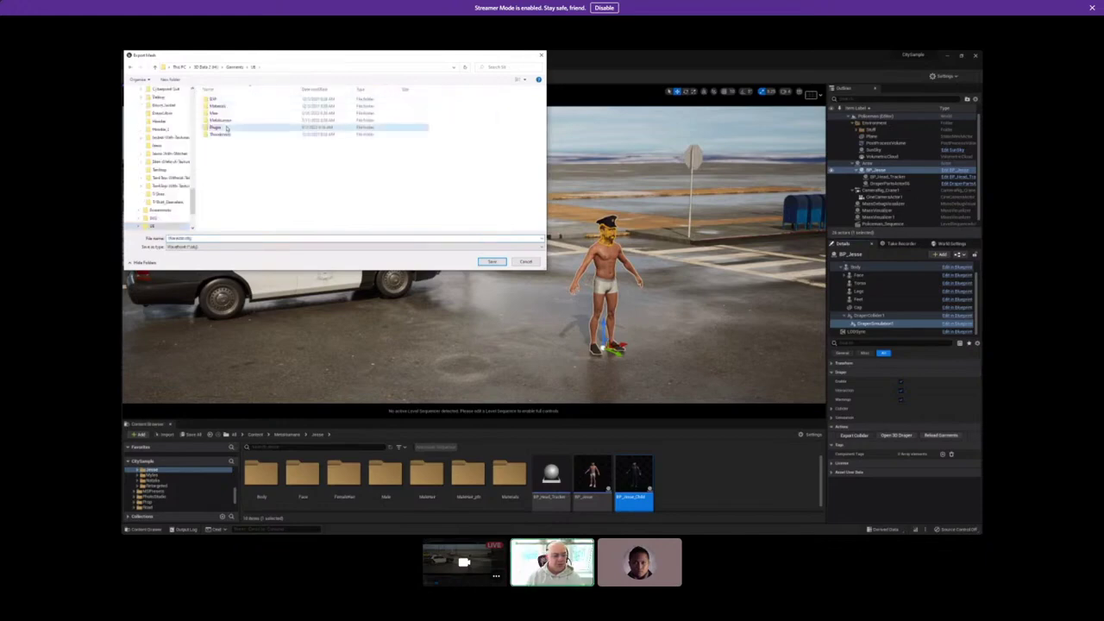
double_click(227, 127)
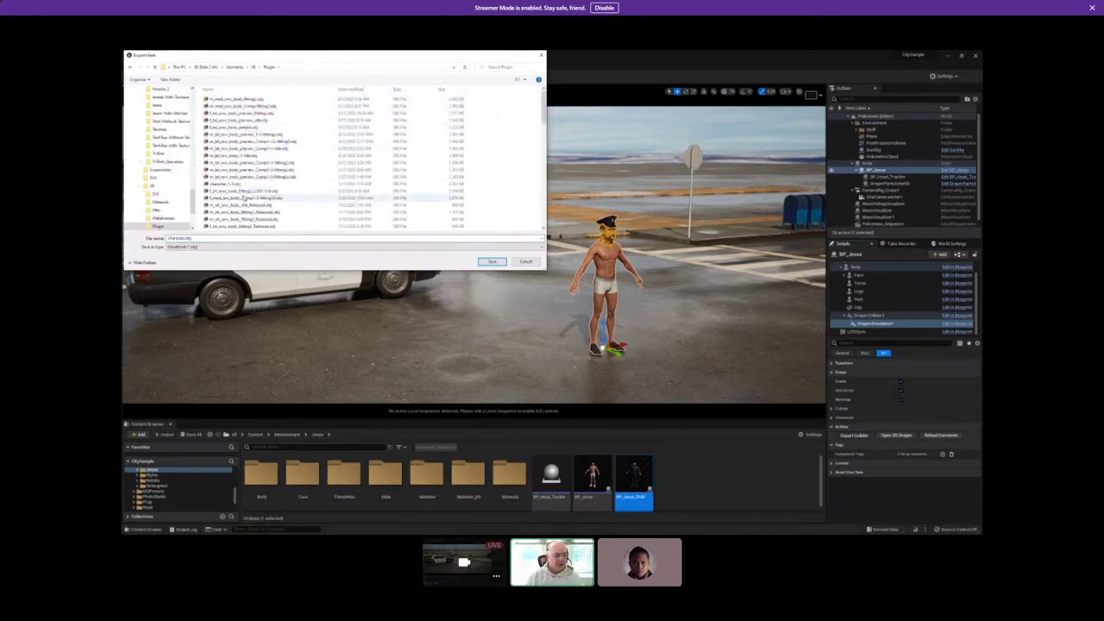
click(226, 99)
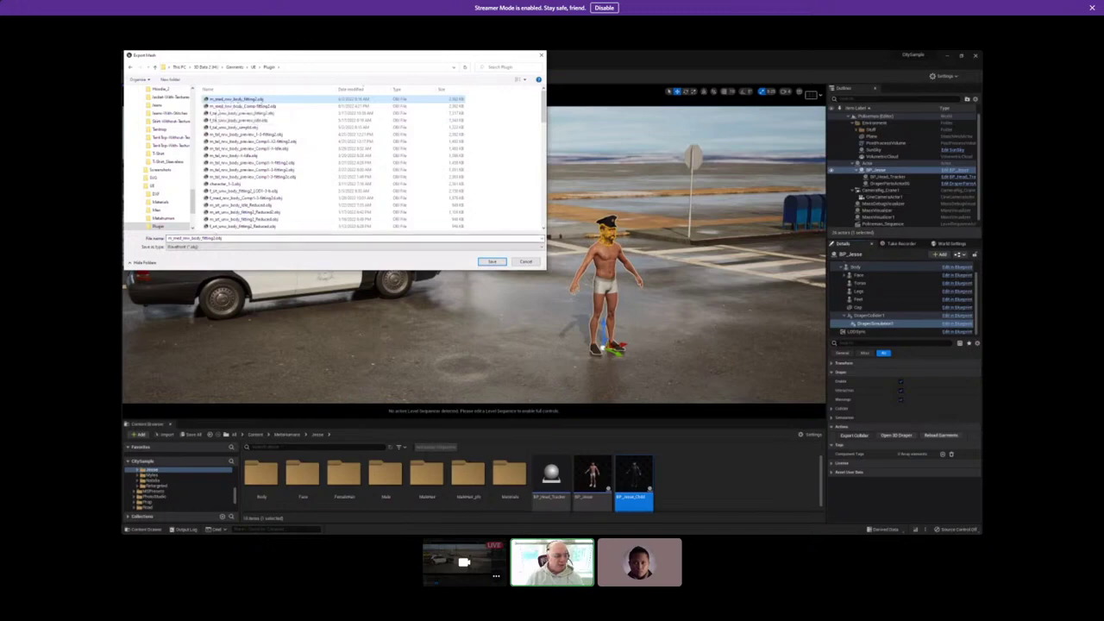
drag(222, 237, 167, 238)
click(226, 238)
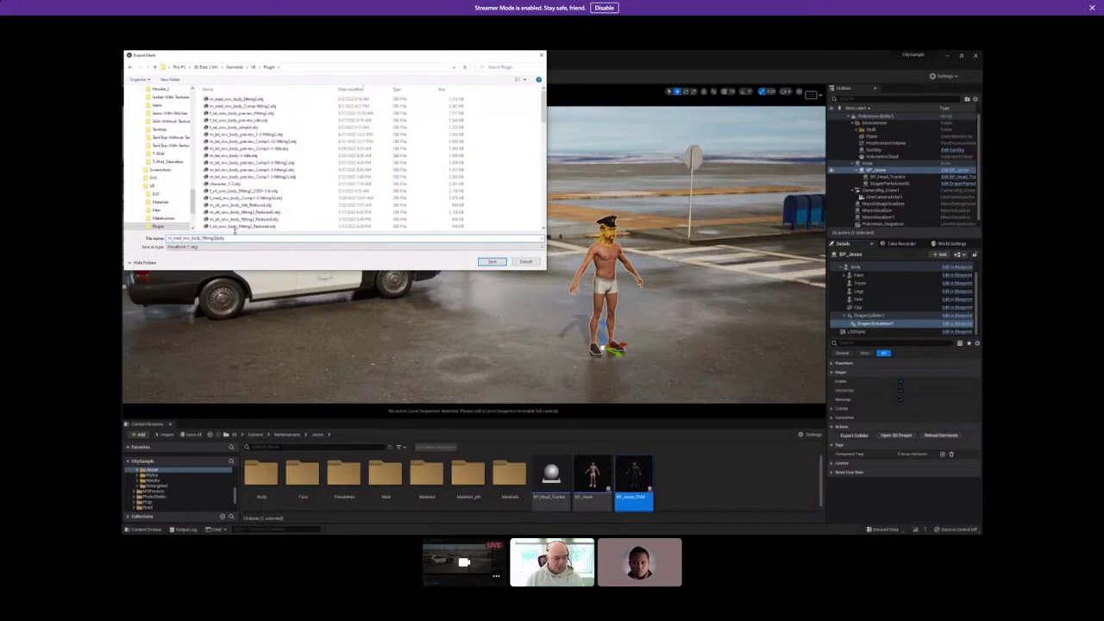
click(503, 263)
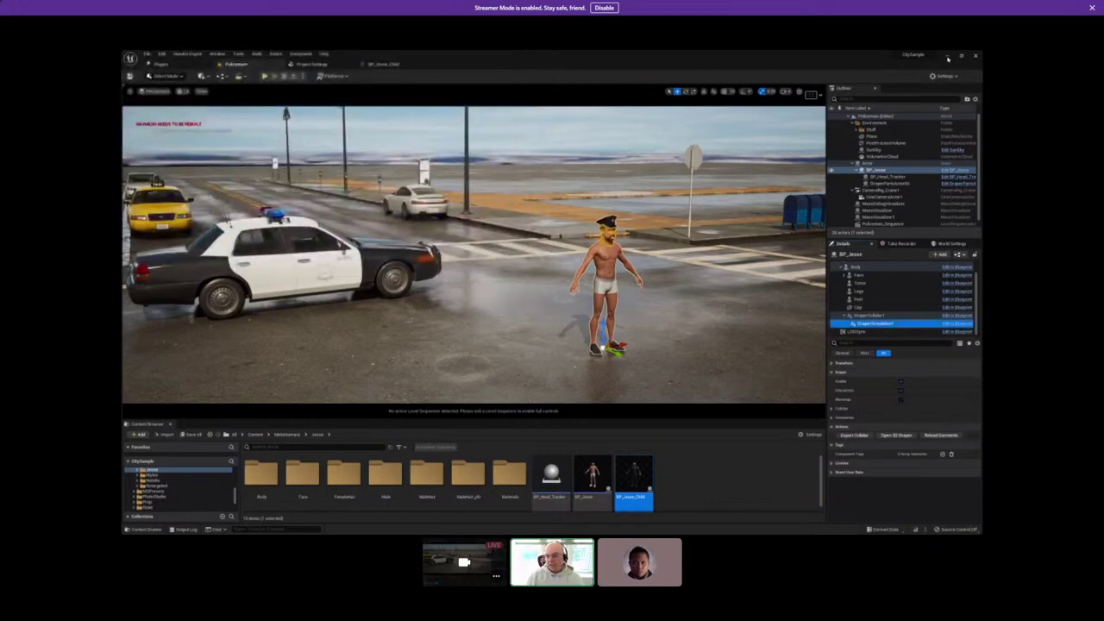
click(946, 56)
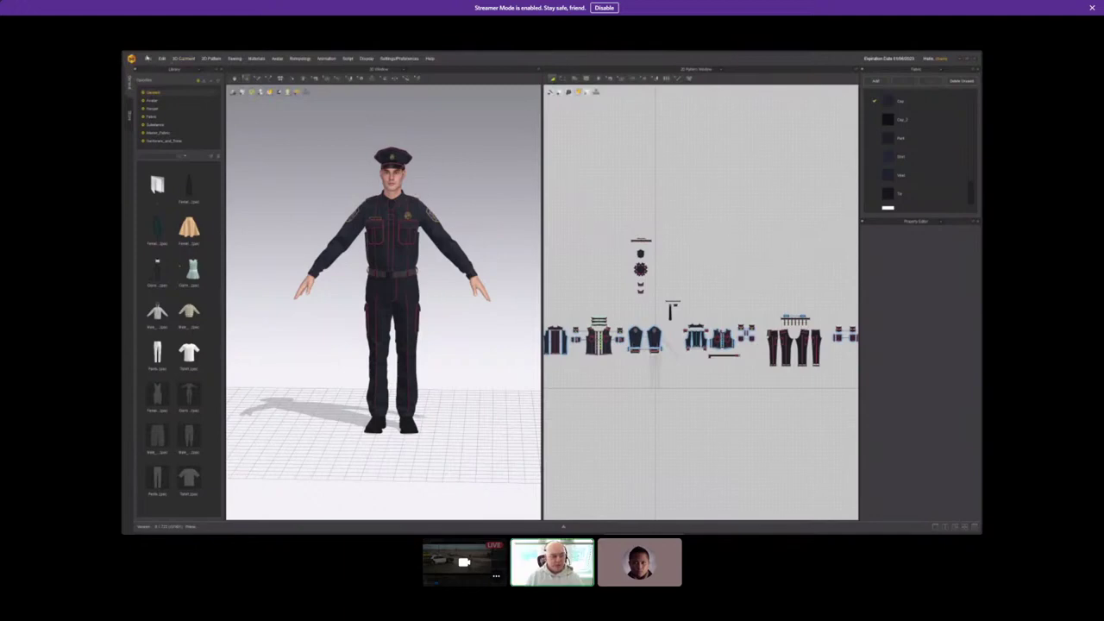
Start a new Marvelous Designer project and delete the default avatar.
click(146, 59)
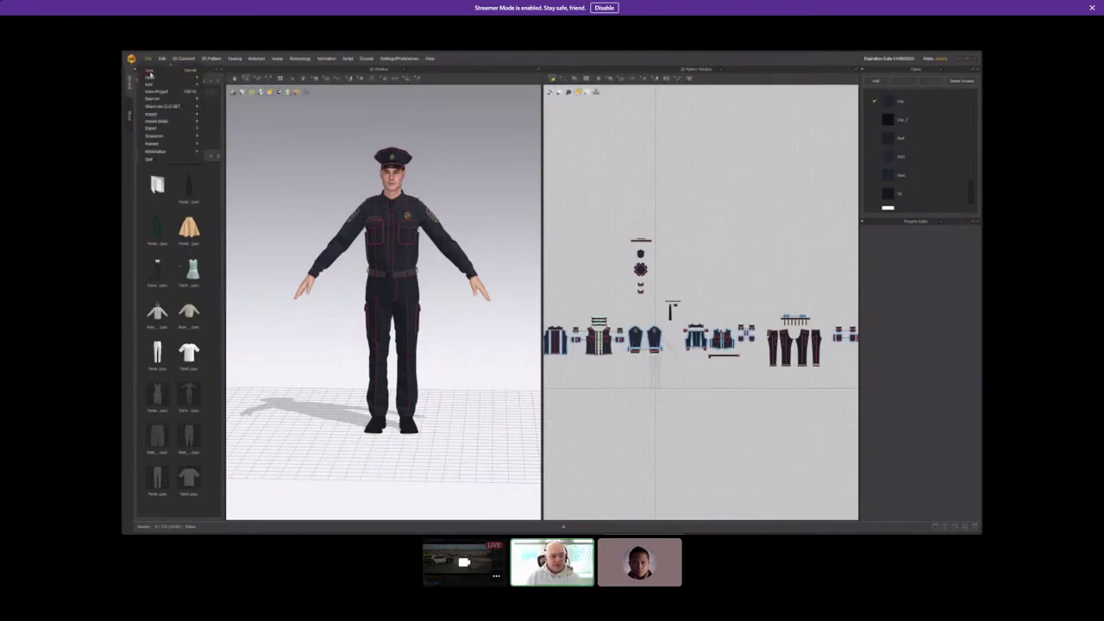
click(150, 71)
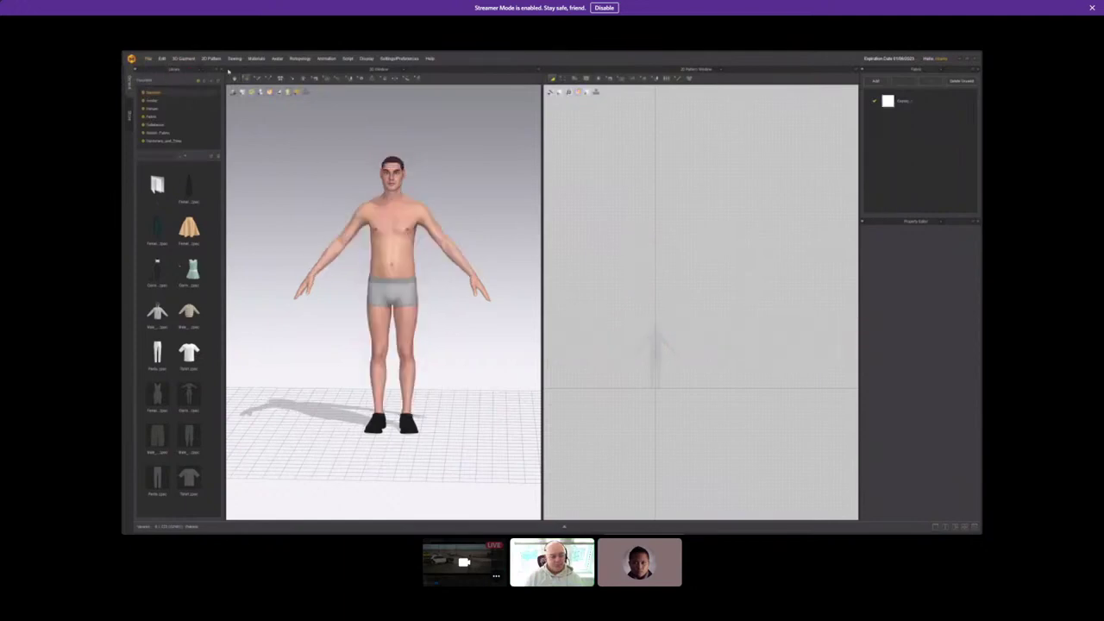
click(395, 177)
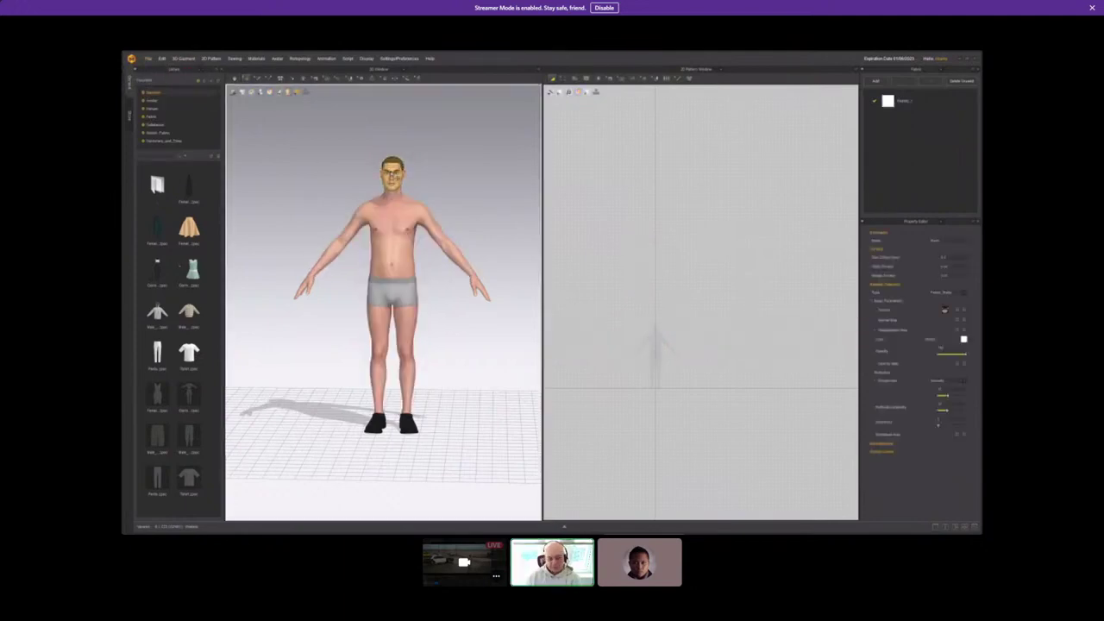
key(Delete)
Import the first body OBJ from Garments\UE\Plugin as the avatar.
click(148, 59)
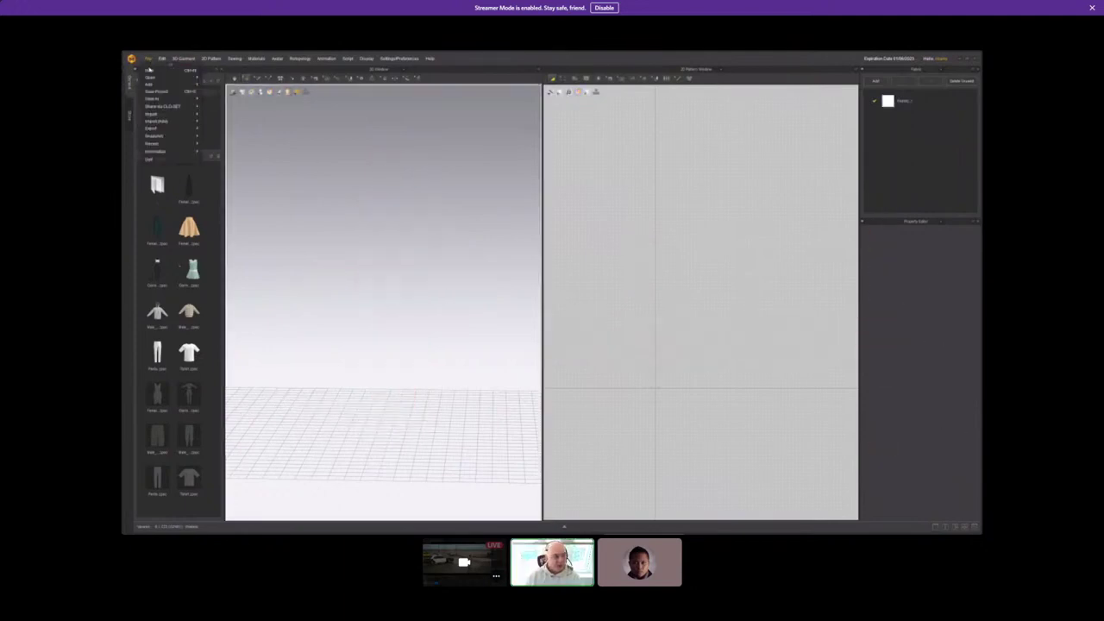
mouse_move(161, 122)
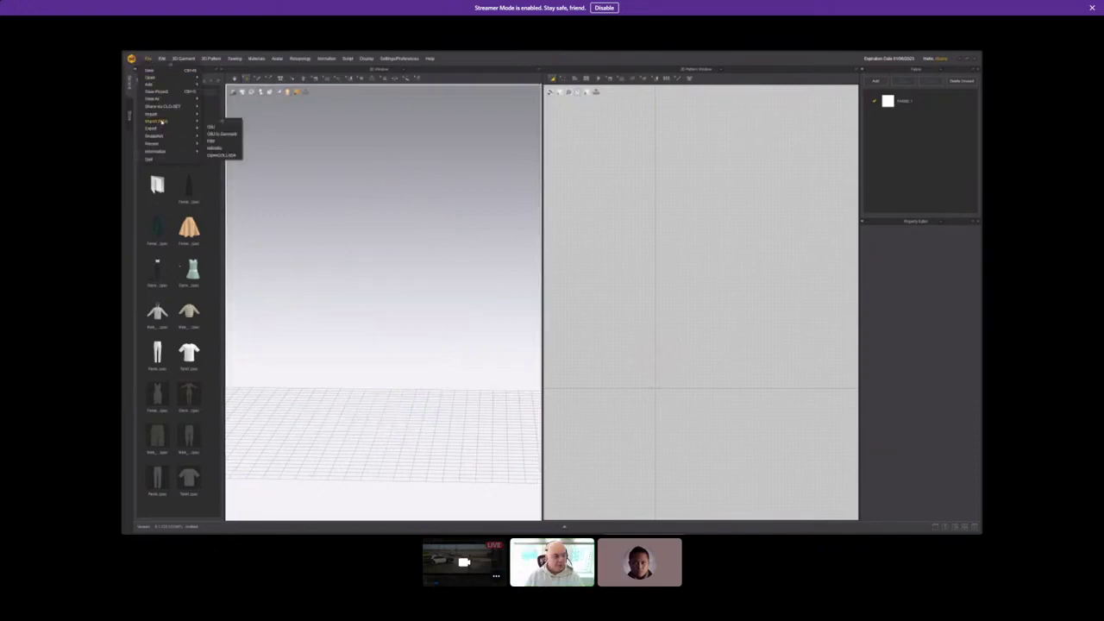
click(212, 128)
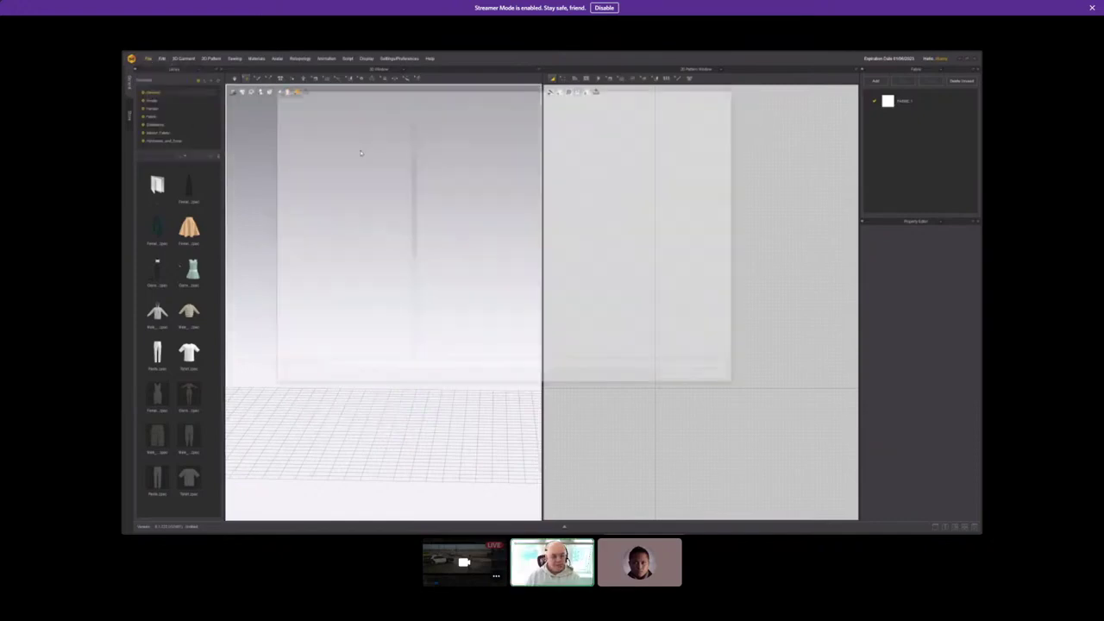
scroll(315, 207, up, 5)
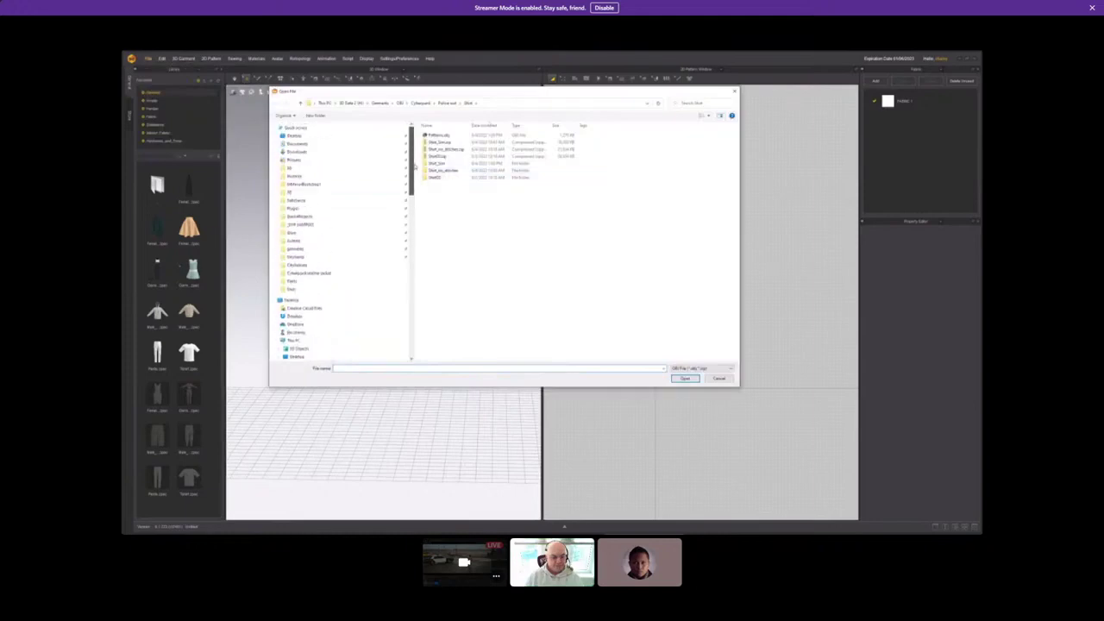
click(313, 257)
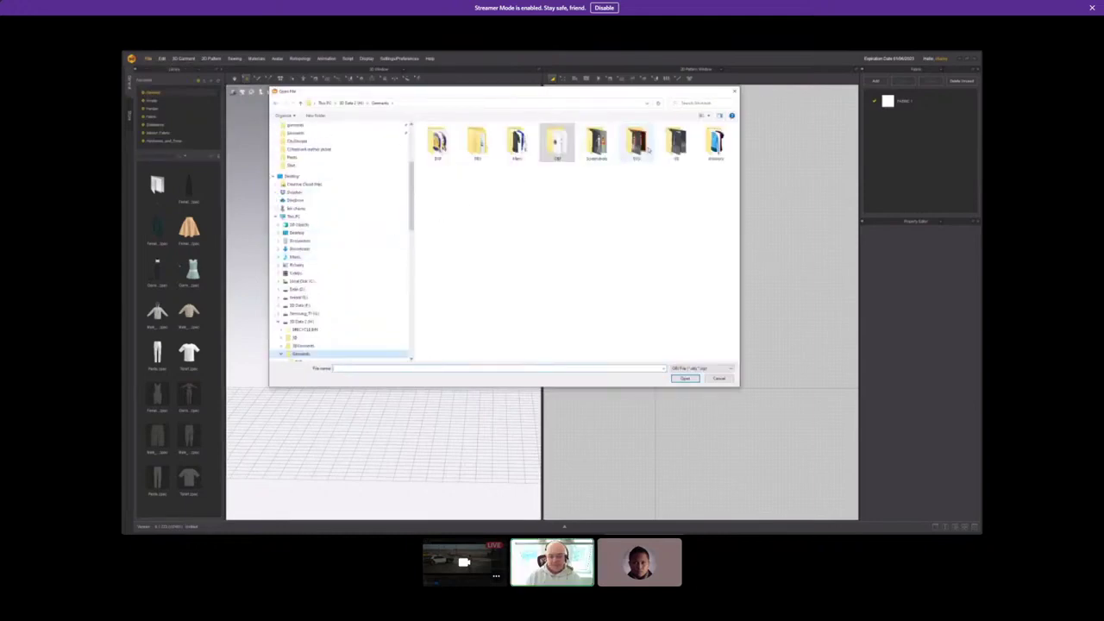
double_click(676, 140)
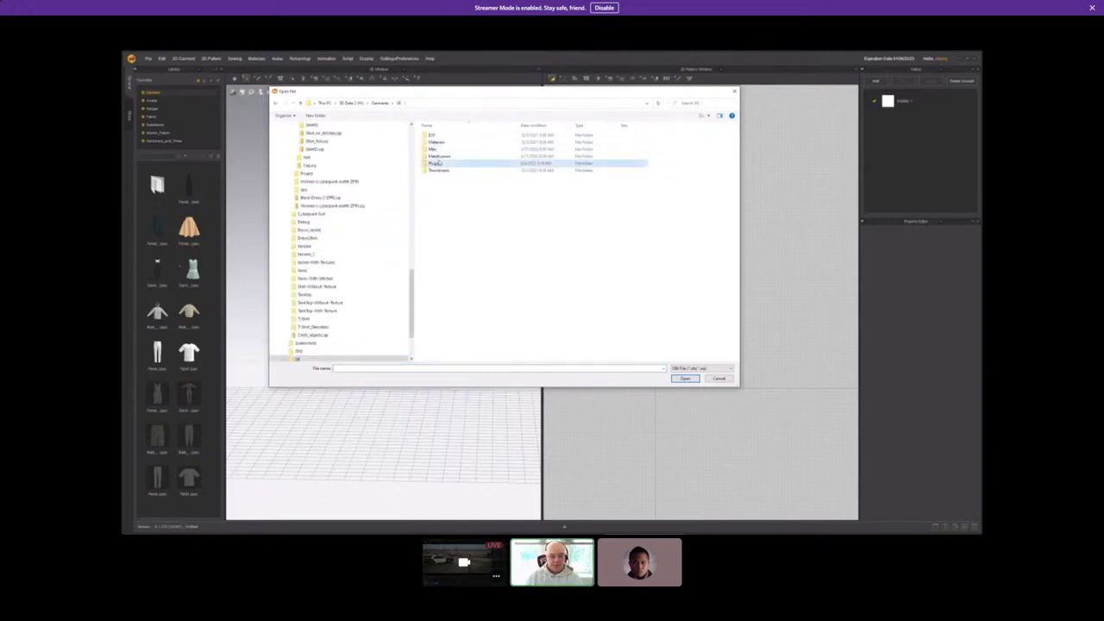
double_click(441, 162)
click(460, 136)
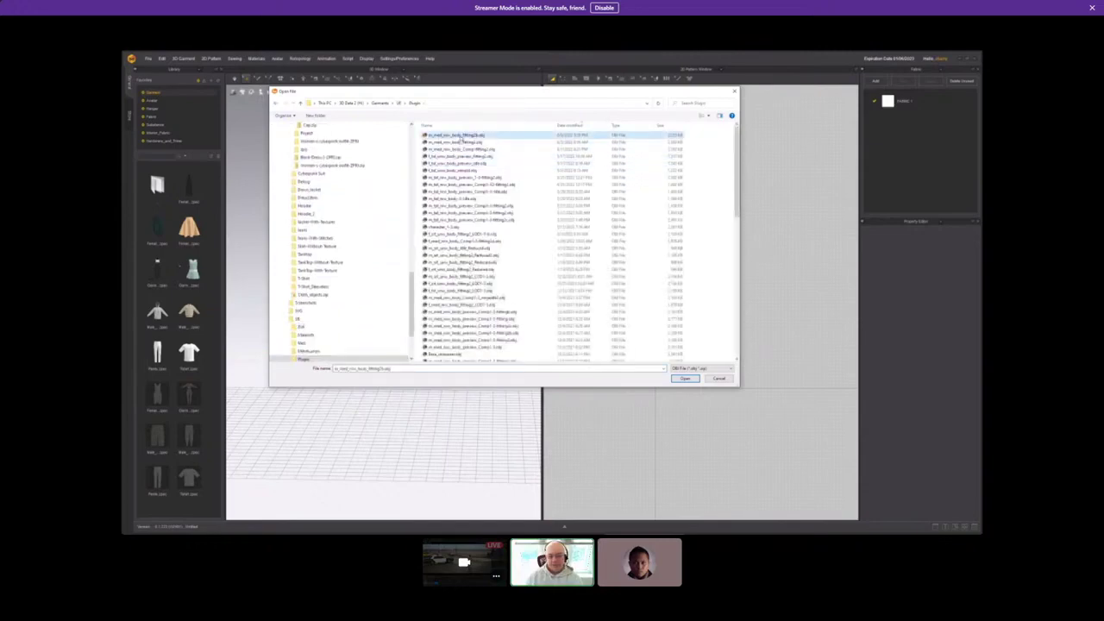
click(687, 378)
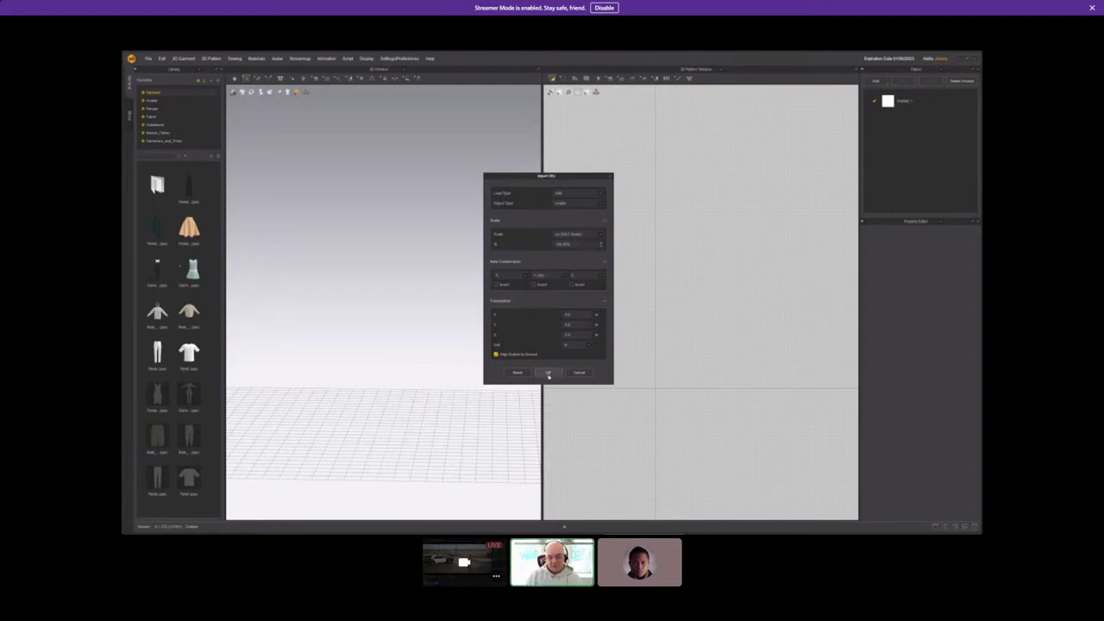
click(547, 372)
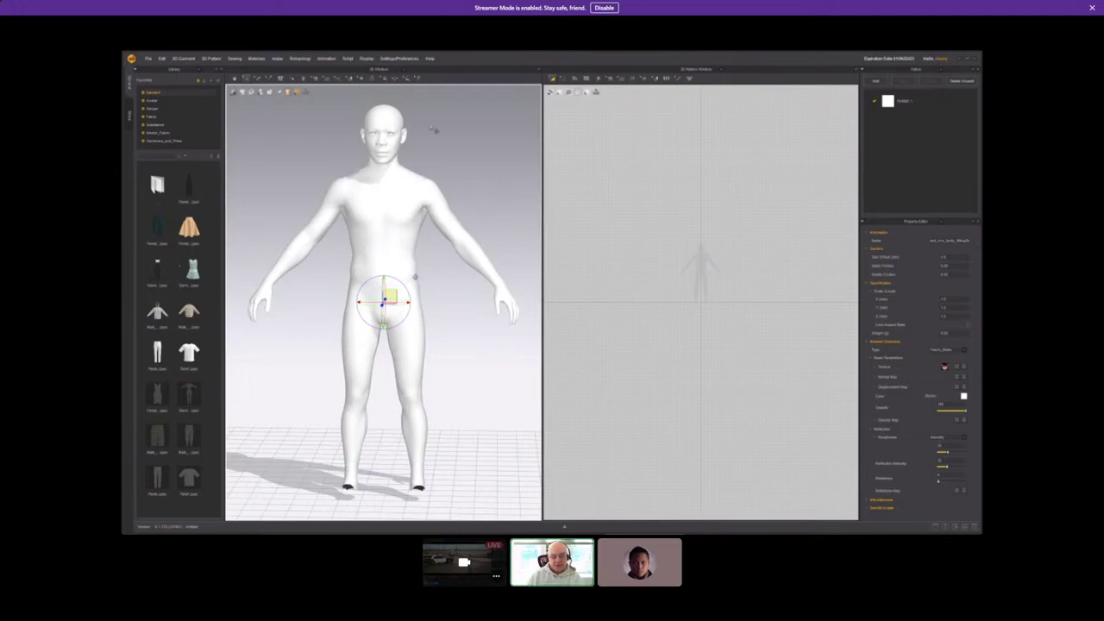
Choose Create Fitting Suit from the 3D window's fitting suit dropdown for the bare avatar.
click(304, 79)
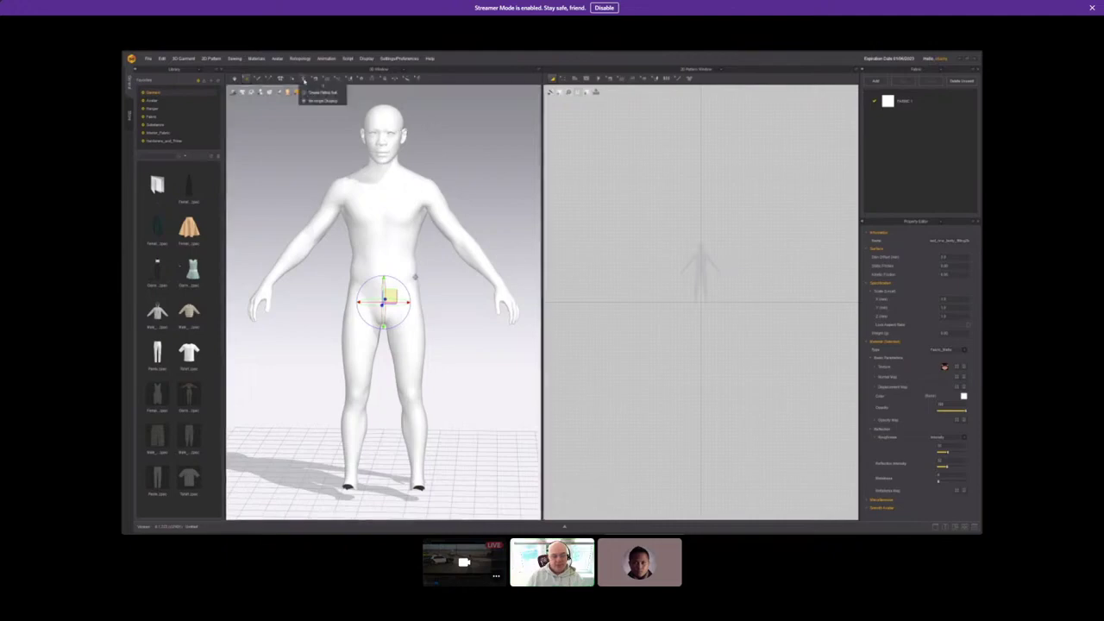
click(319, 93)
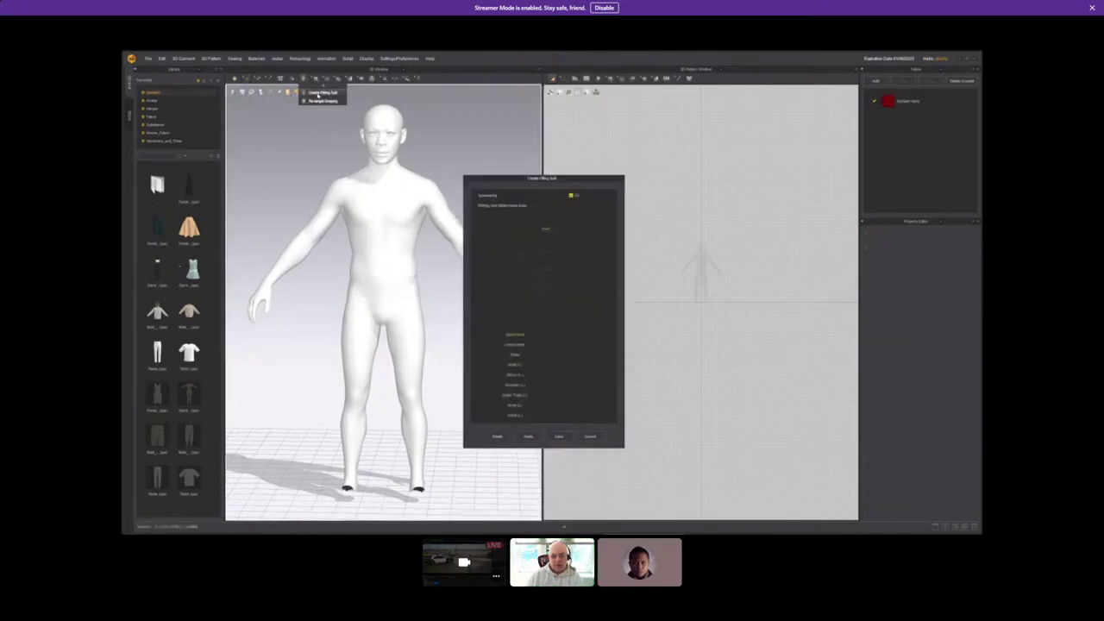
Mark the Upper Neck and Lower Neck reference lines around the avatar's neck.
drag(560, 180, 636, 137)
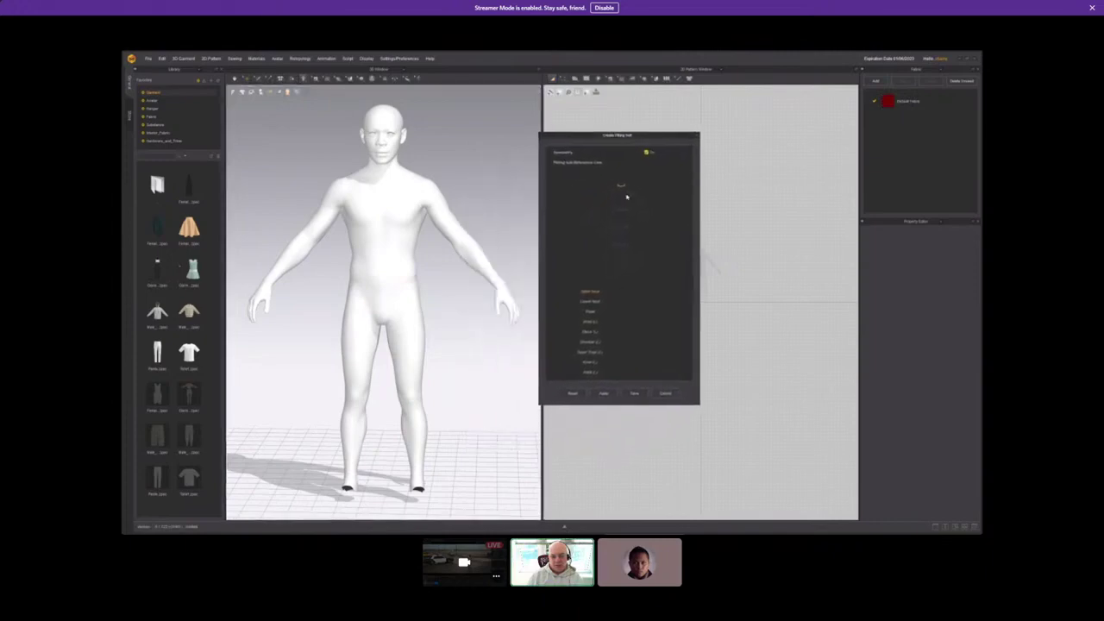
scroll(379, 164, up, 5)
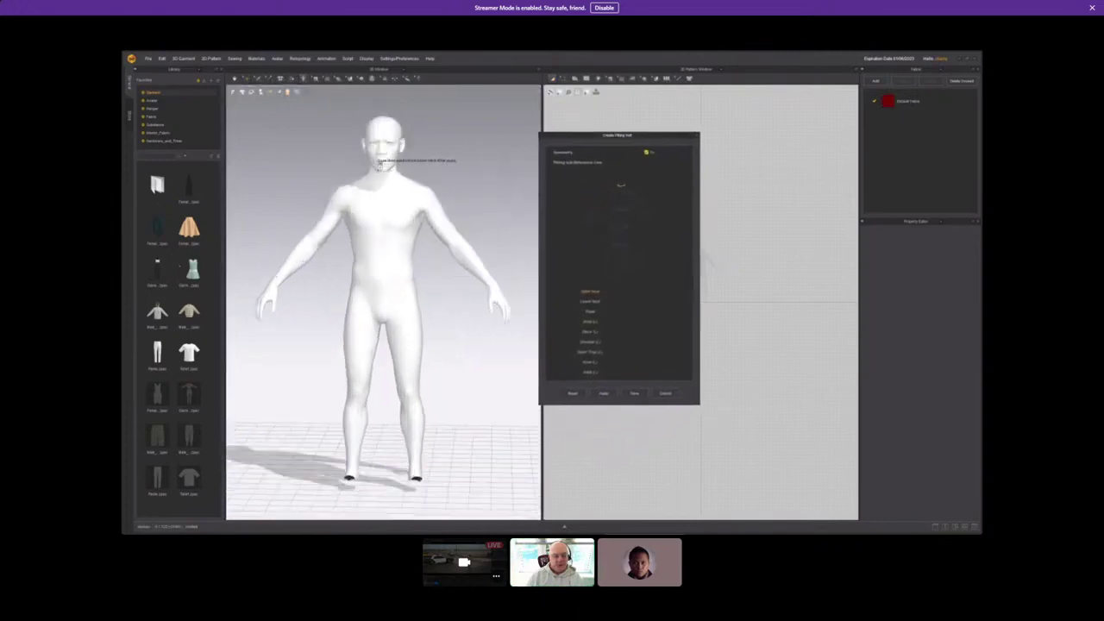
scroll(379, 164, down, 5)
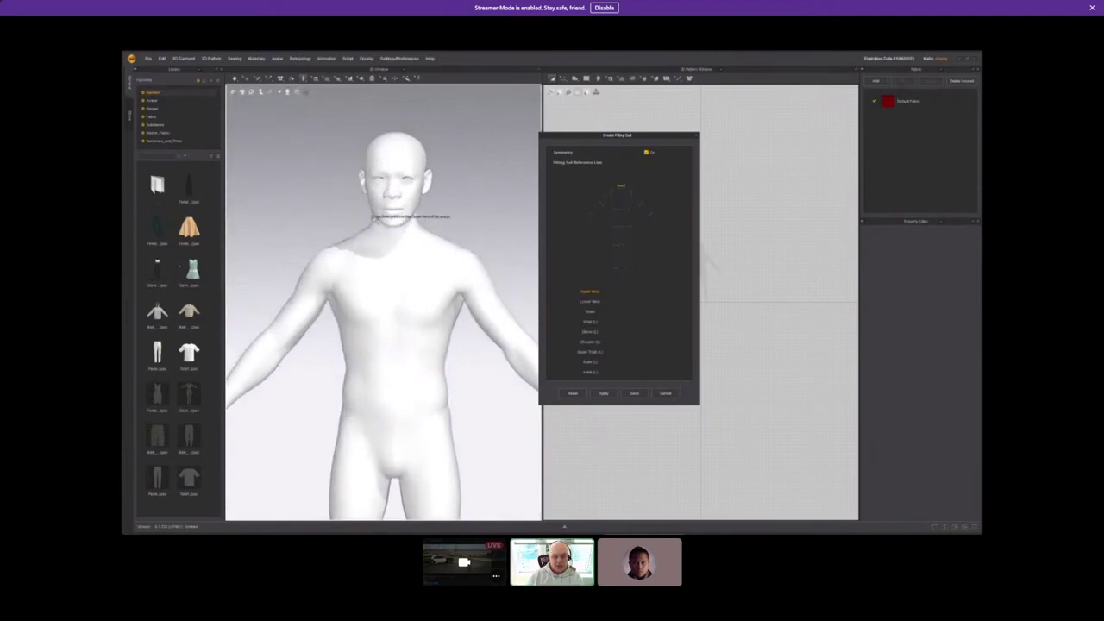
click(371, 216)
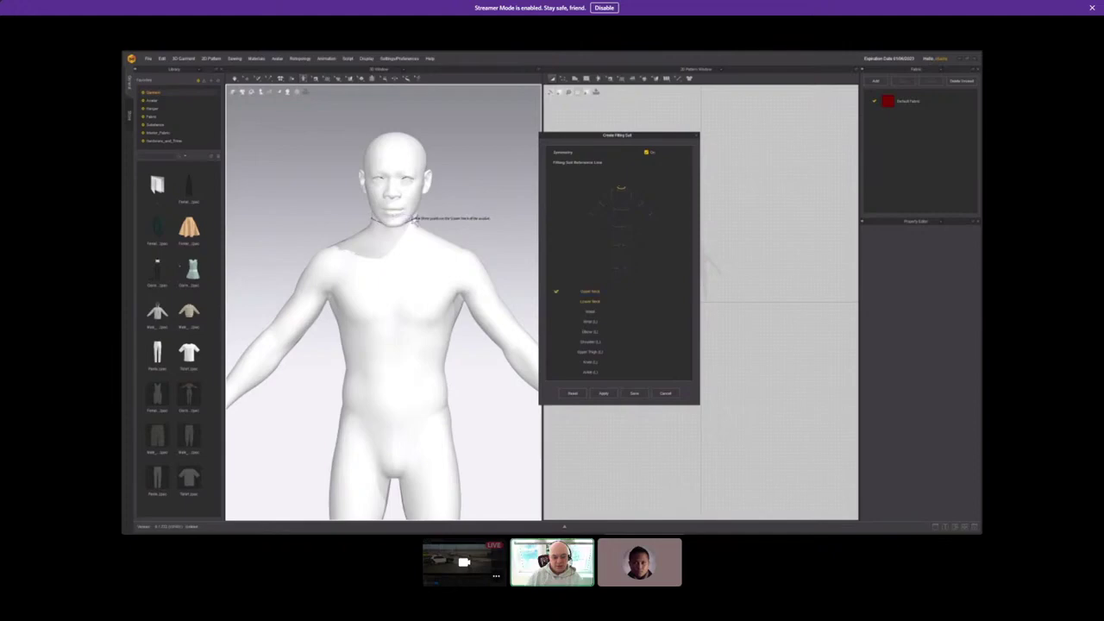
click(413, 216)
right_drag(413, 216, 455, 219)
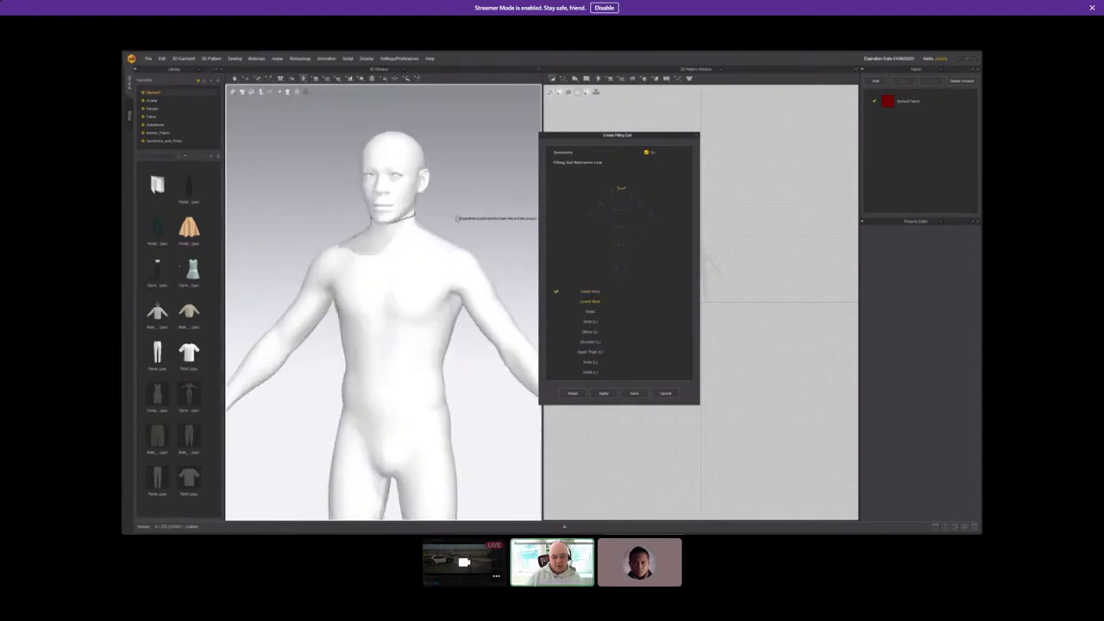
click(369, 227)
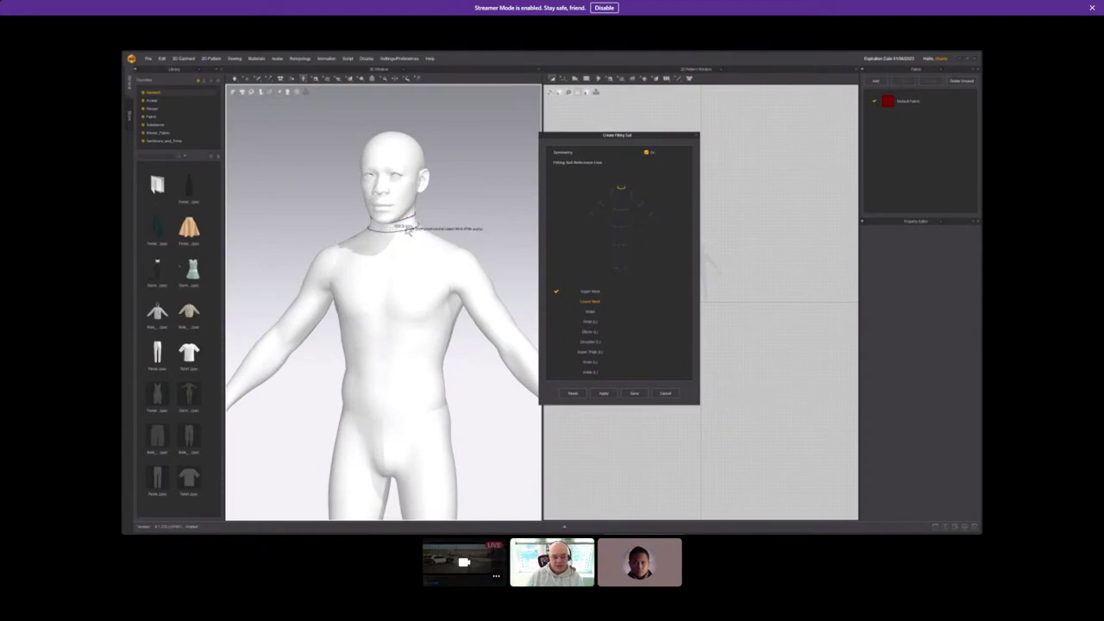
right_drag(452, 229, 496, 232)
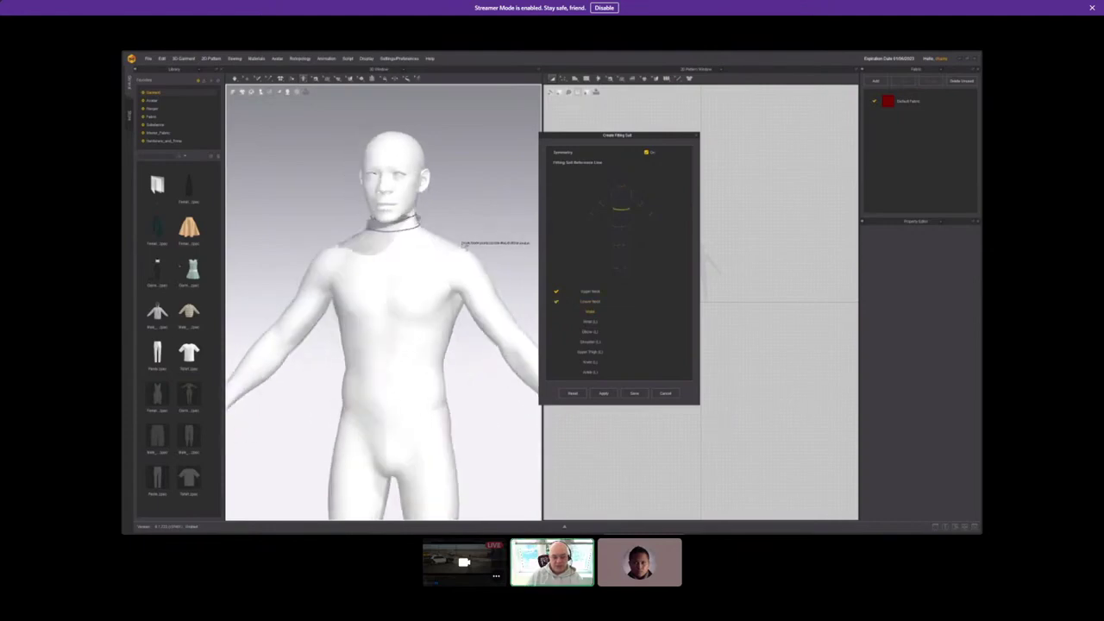
Draw the Waist reference line around the avatar's body to form the torso fitting-suit piece.
click(591, 312)
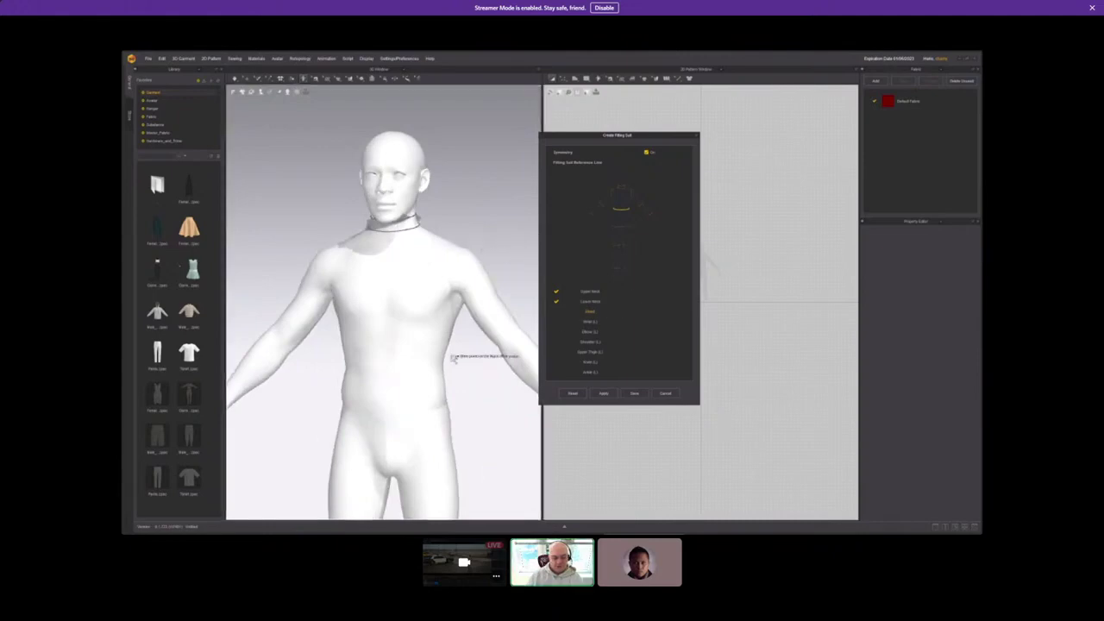
click(341, 235)
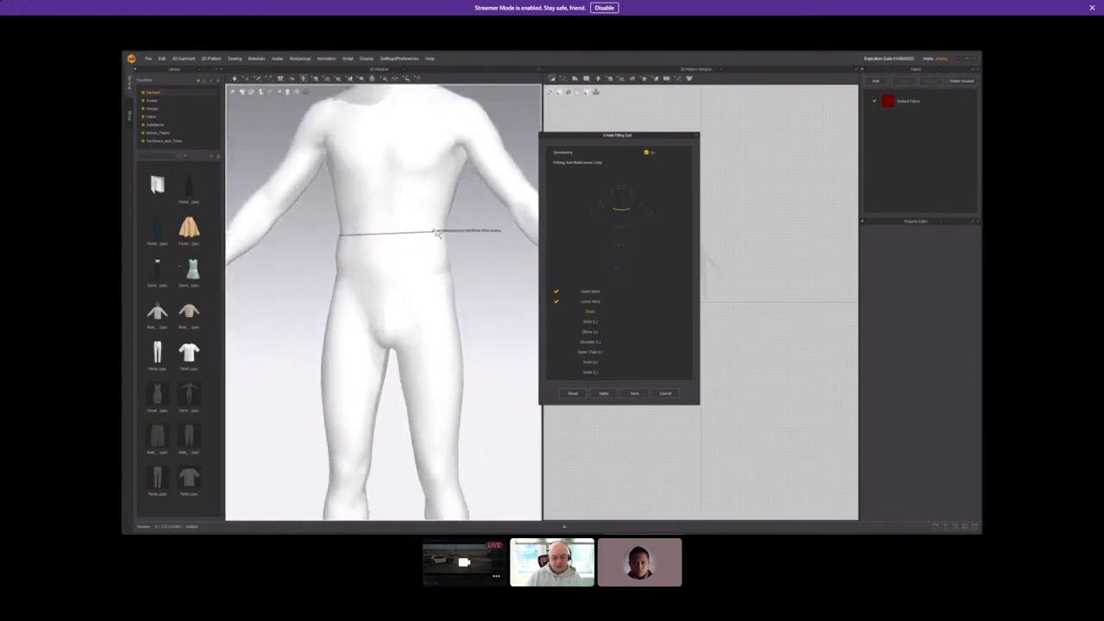
click(507, 238)
right_drag(507, 238, 366, 241)
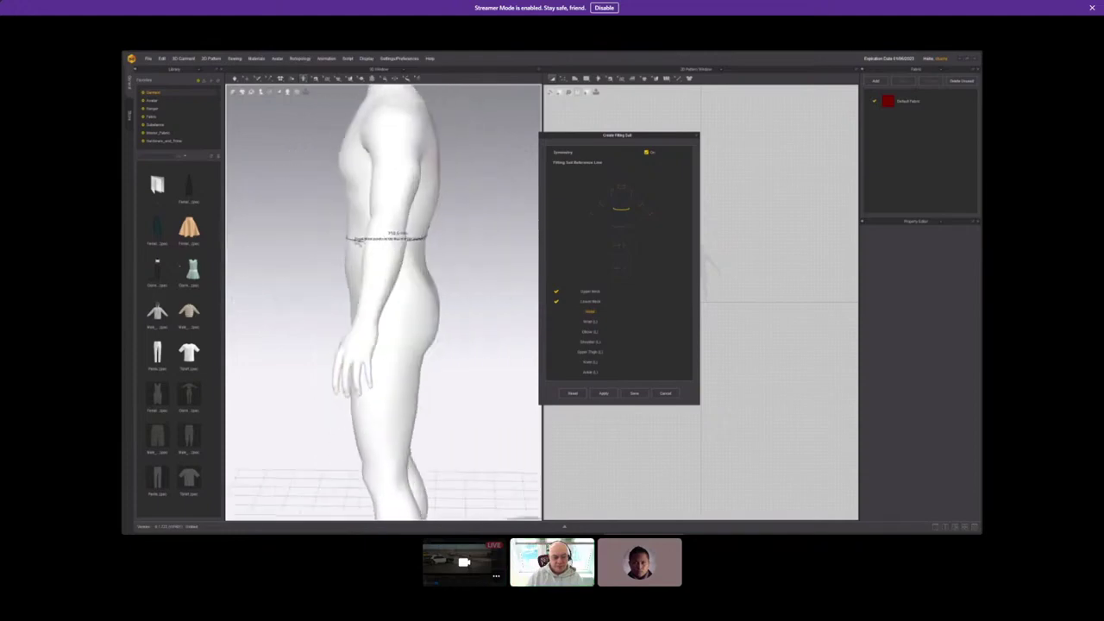
click(358, 242)
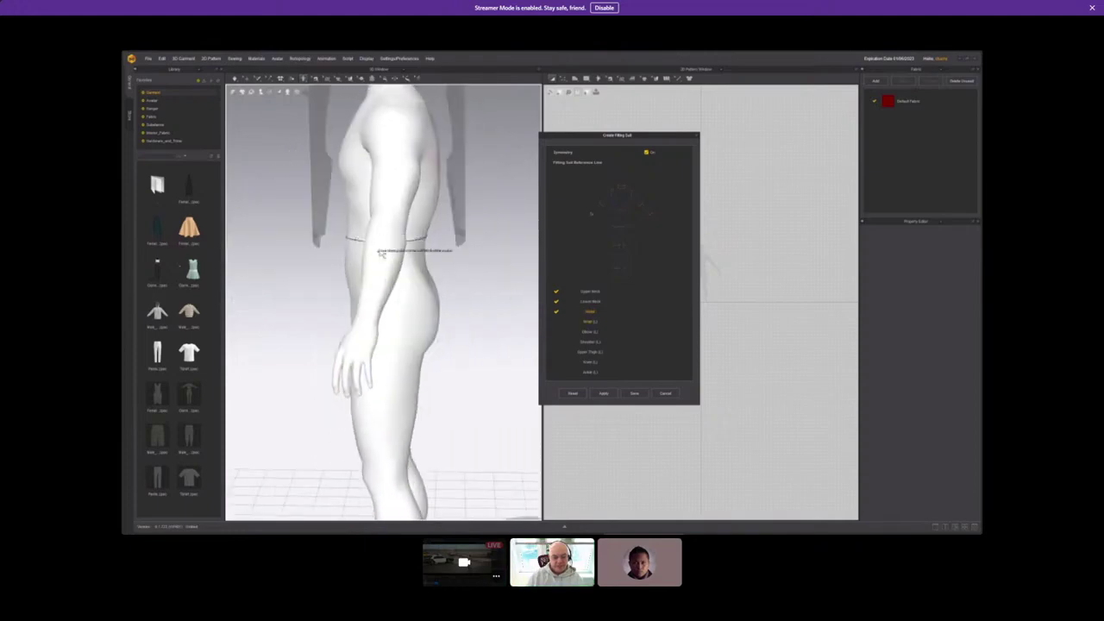
right_drag(381, 252, 431, 247)
scroll(444, 250, up, 2)
scroll(443, 248, down, 4)
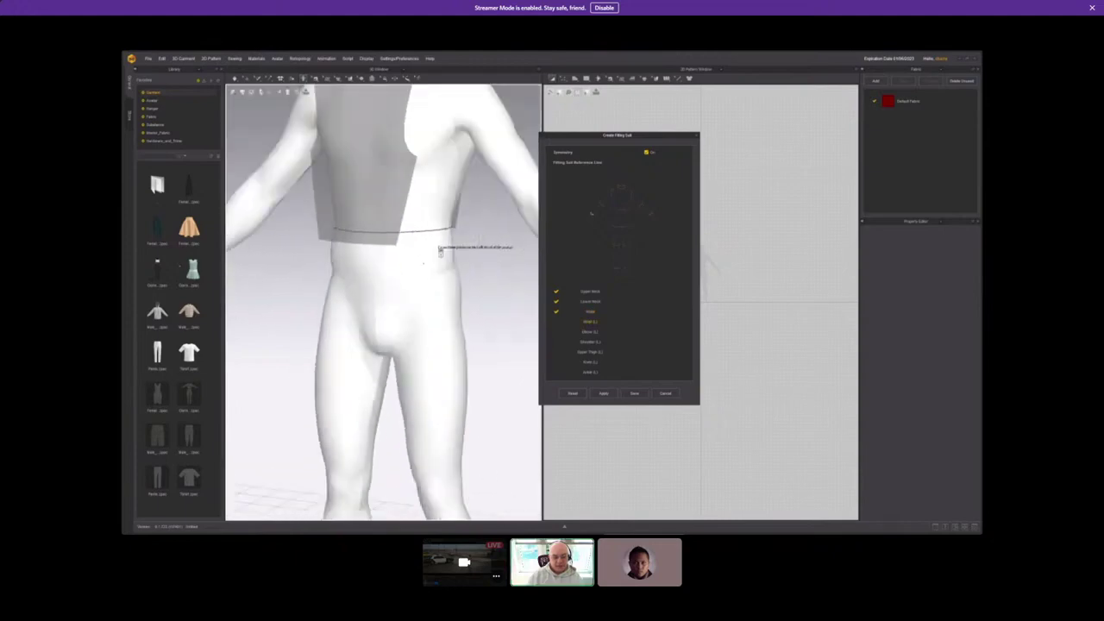
scroll(440, 250, down, 2)
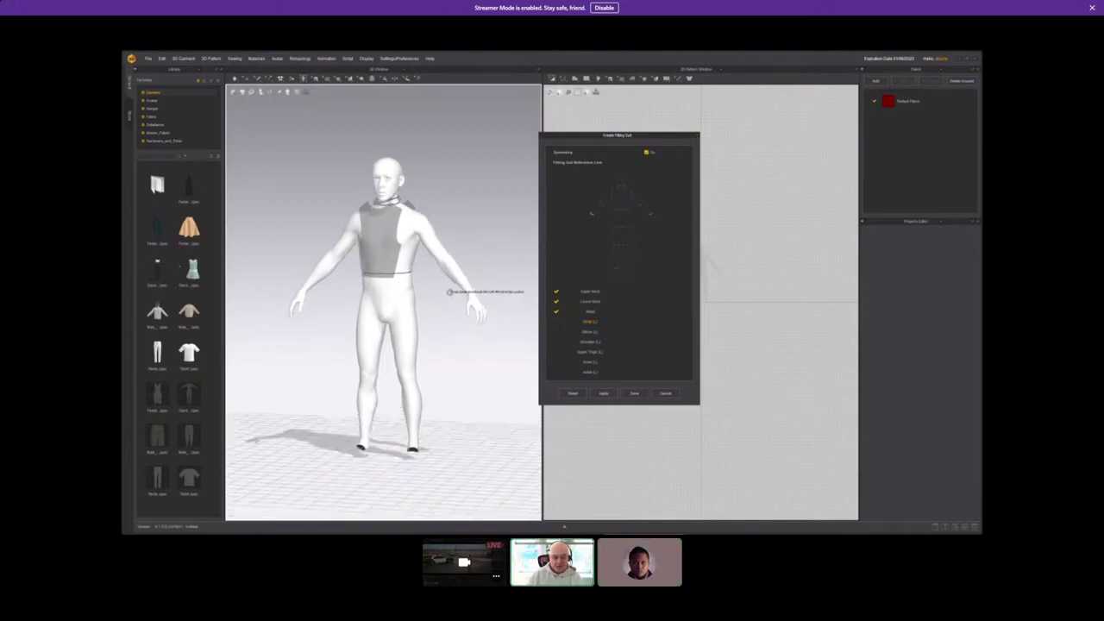
Fix the Waist line, then place the Wrist (L) and Elbow (L) reference lines on the left arm.
right_drag(517, 292, 483, 295)
right_drag(329, 277, 383, 310)
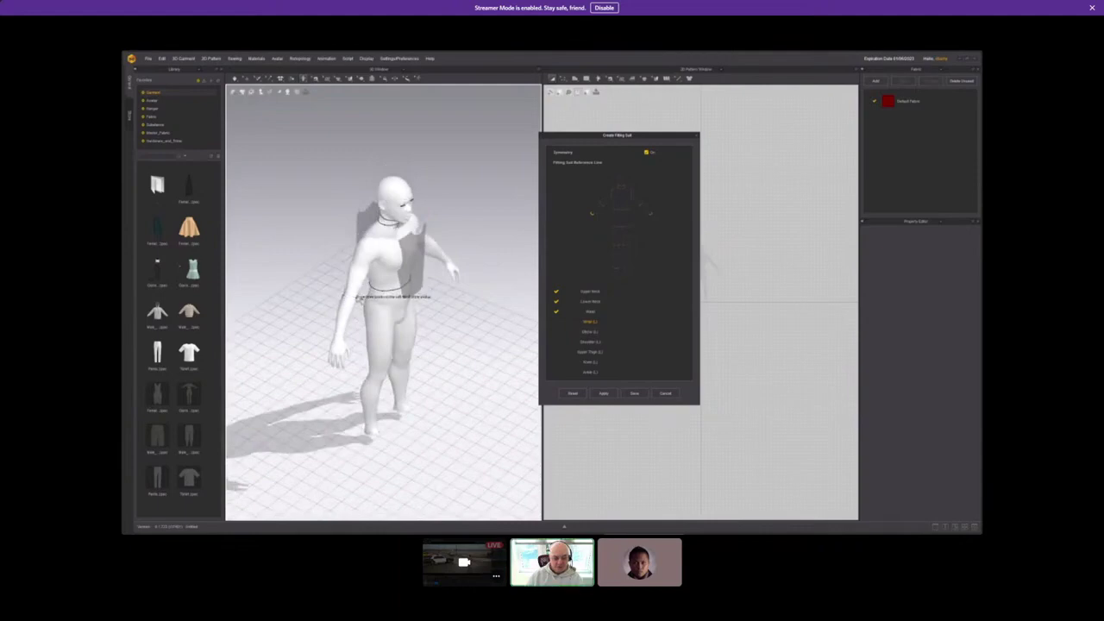
click(349, 296)
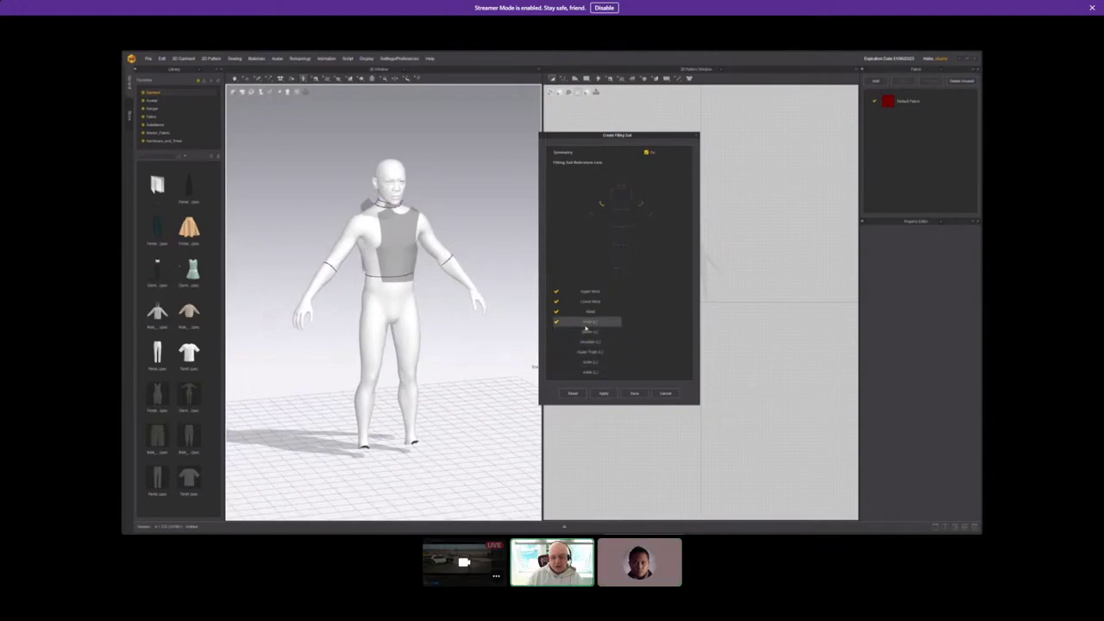
click(556, 322)
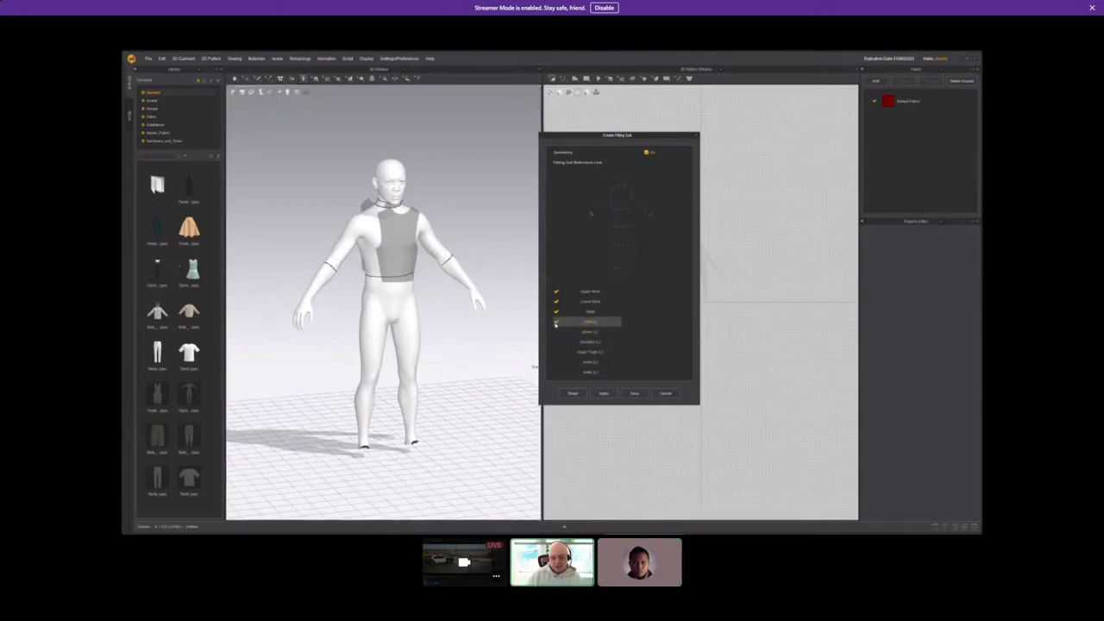
click(556, 321)
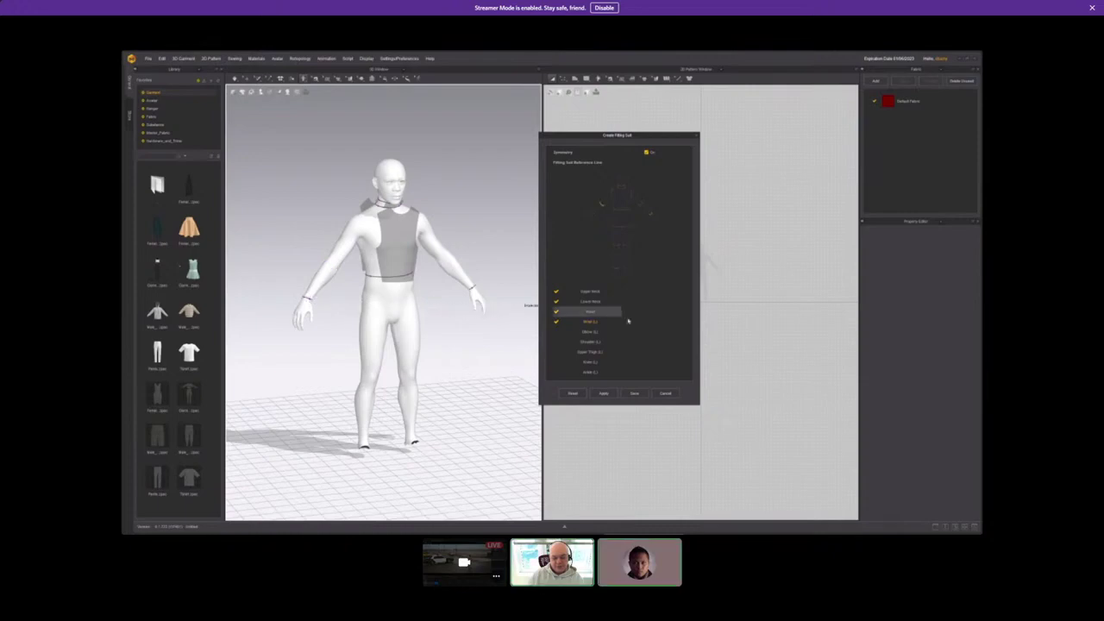
click(590, 333)
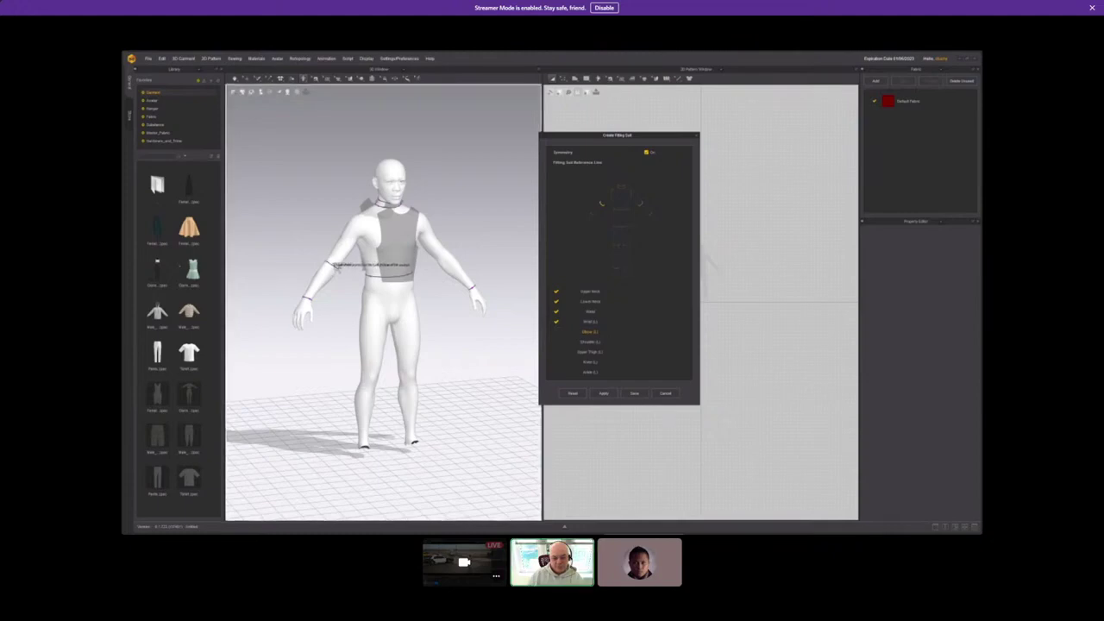
click(333, 265)
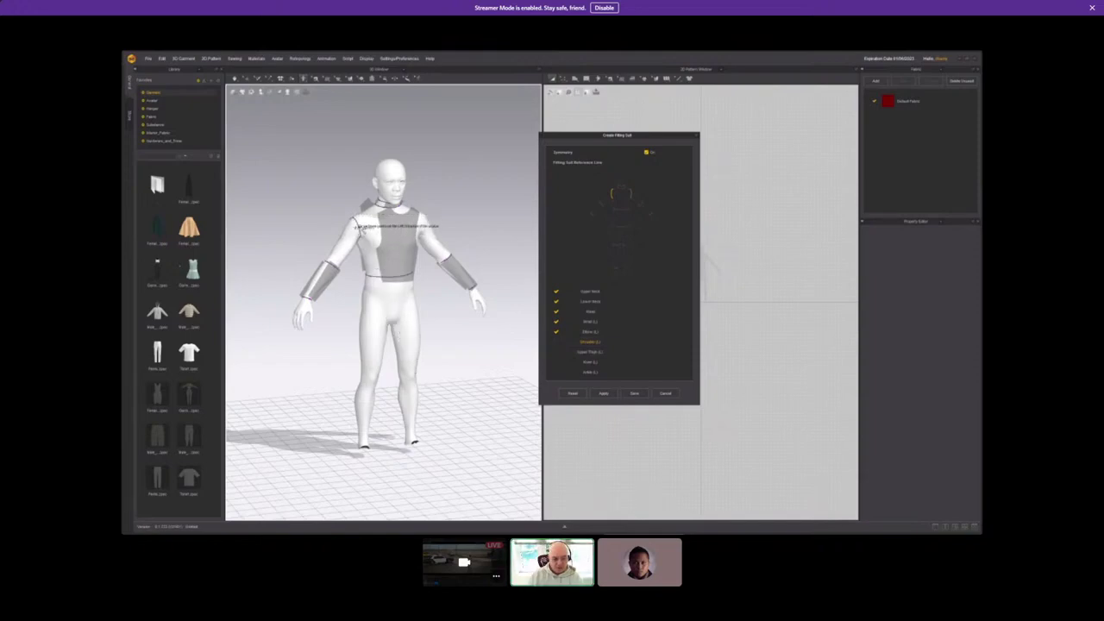
Place the Shoulder (L) and Upper Thigh (L) reference lines on the avatar.
click(355, 226)
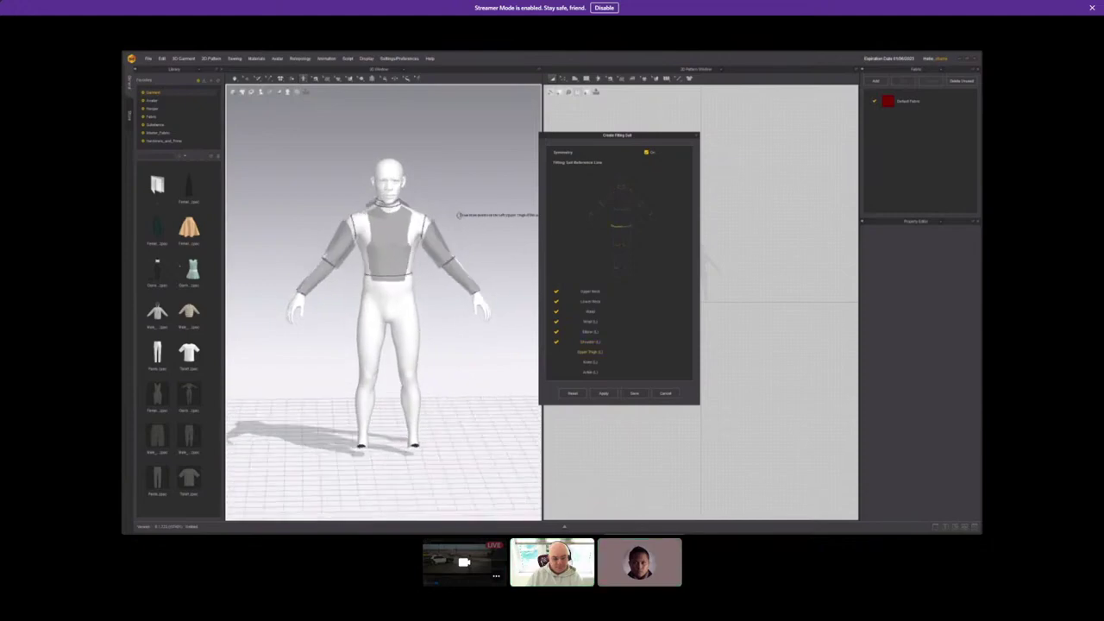
mouse_move(457, 214)
right_down()
mouse_move(472, 212)
mouse_move(407, 213)
mouse_move(451, 214)
right_up()
click(591, 352)
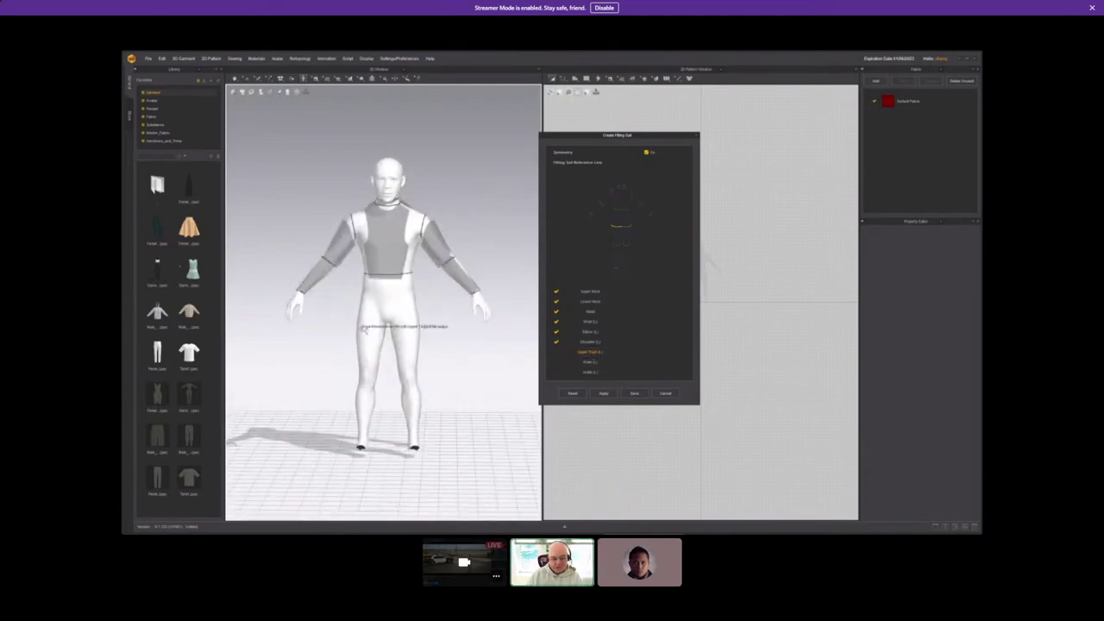
right_drag(419, 321, 456, 325)
scroll(411, 321, up, 8)
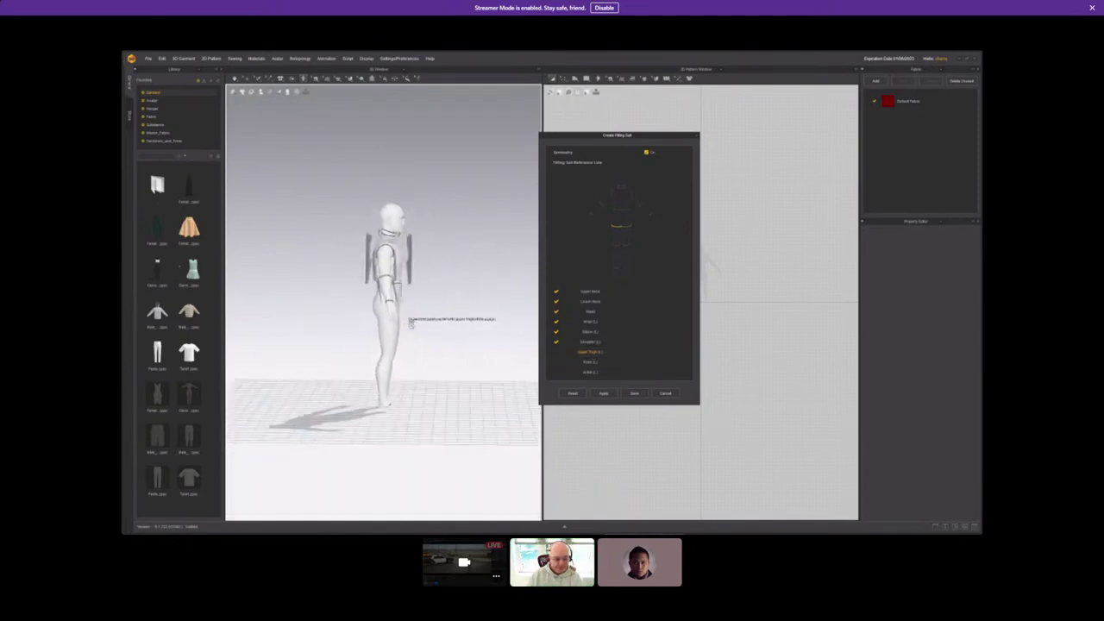
right_drag(409, 339, 358, 357)
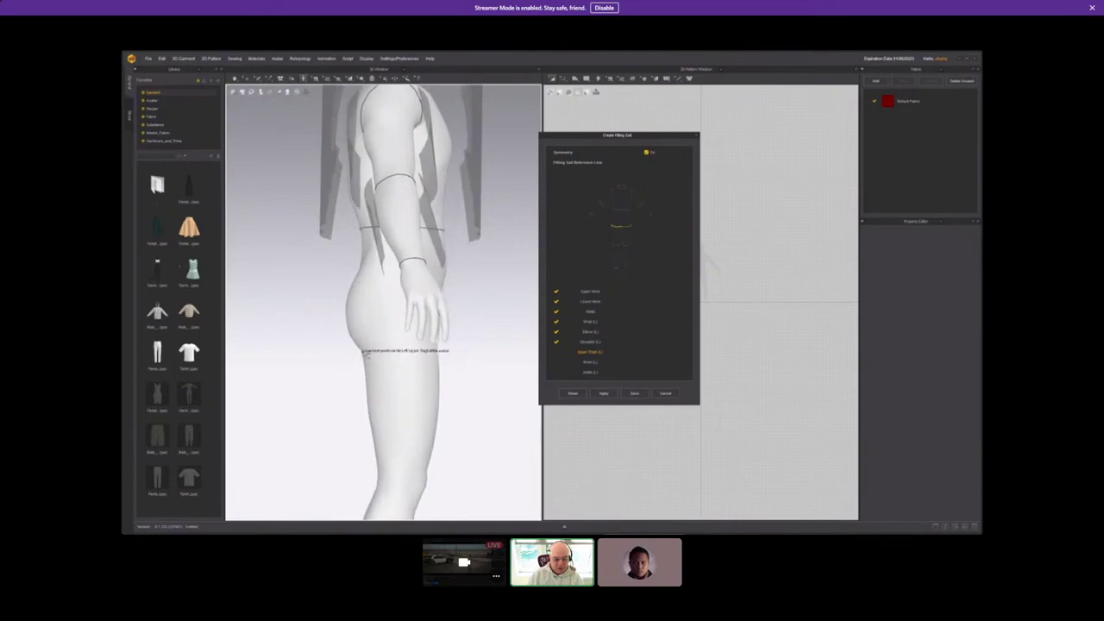
click(363, 351)
right_drag(432, 336, 369, 351)
key(Escape)
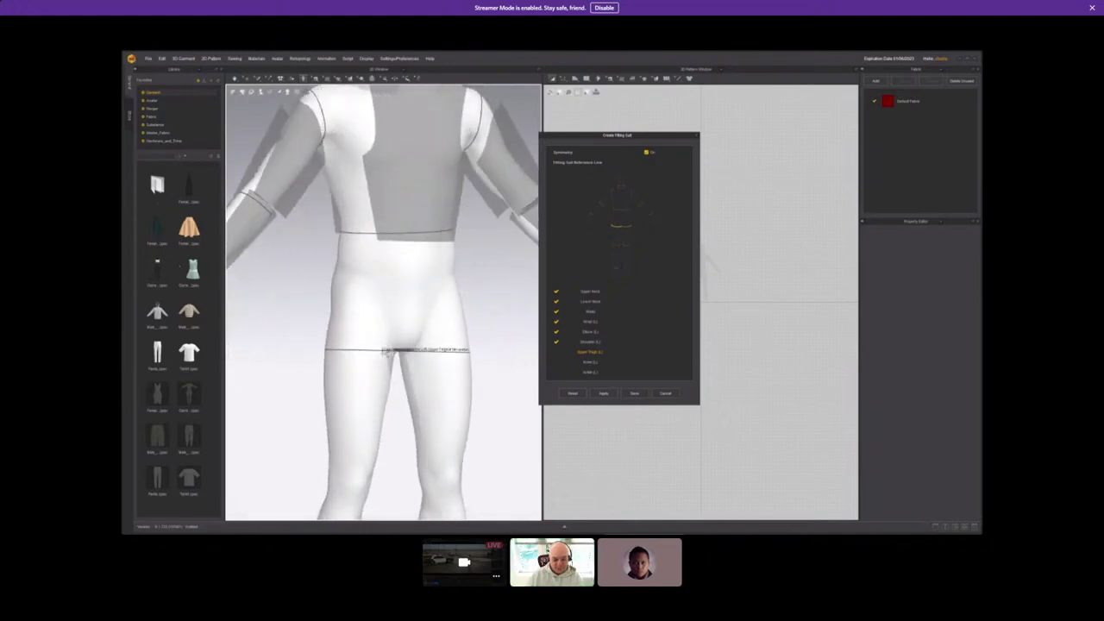
click(386, 355)
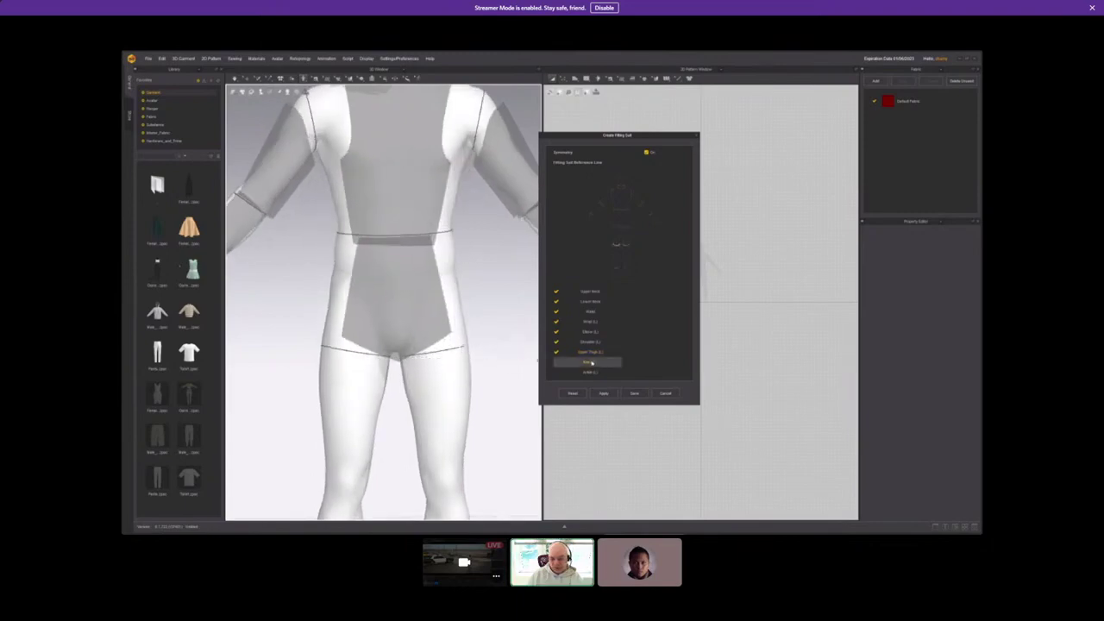
Place the Knee (L) and Ankle (L) lines, then turn off Symmetry to list right-side lines.
scroll(475, 365, up, 2)
scroll(453, 367, down, 2)
scroll(450, 368, down, 3)
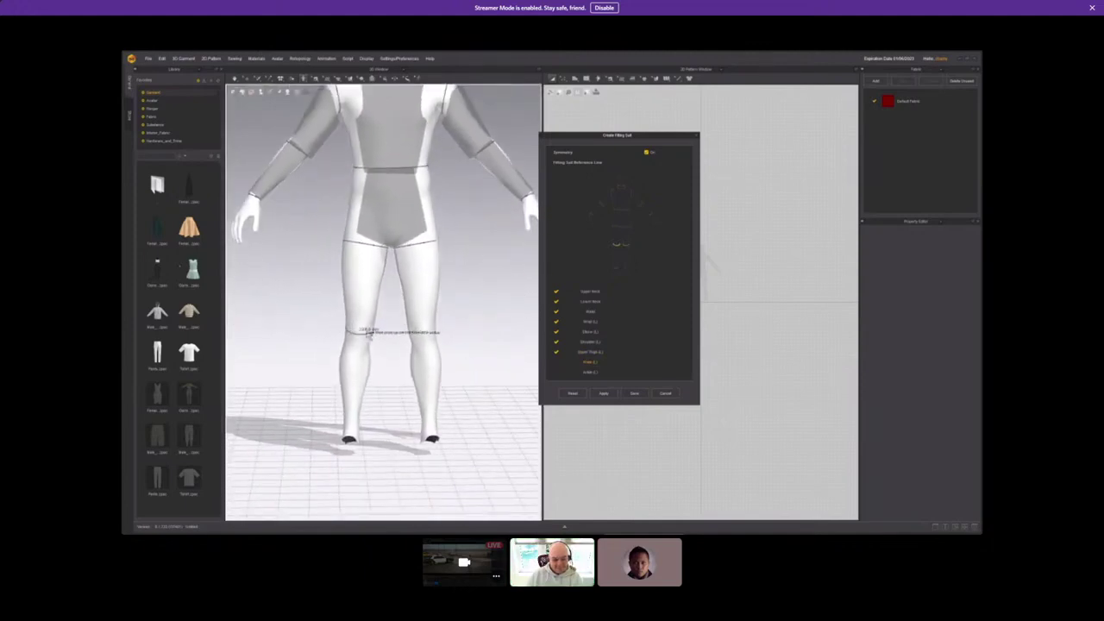
click(368, 333)
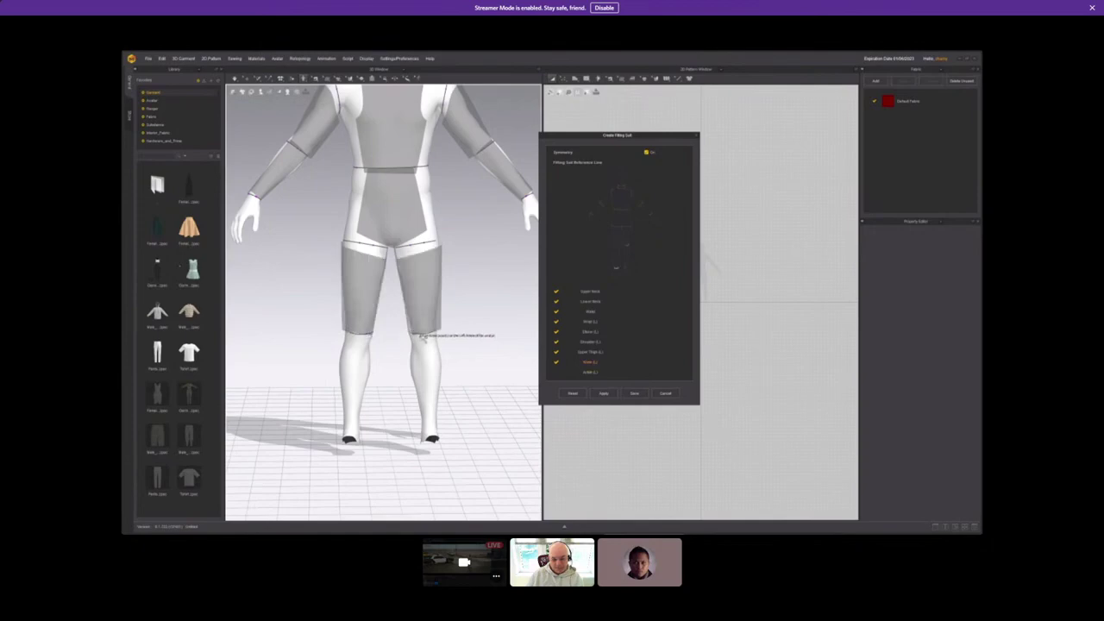
click(587, 371)
right_drag(346, 423, 382, 440)
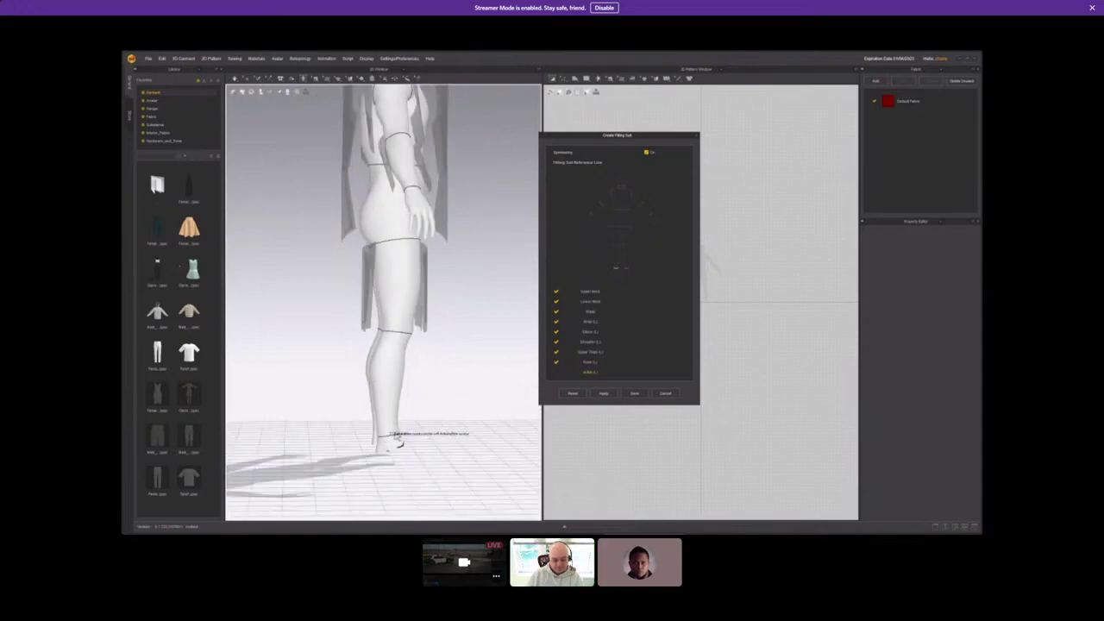
key(2)
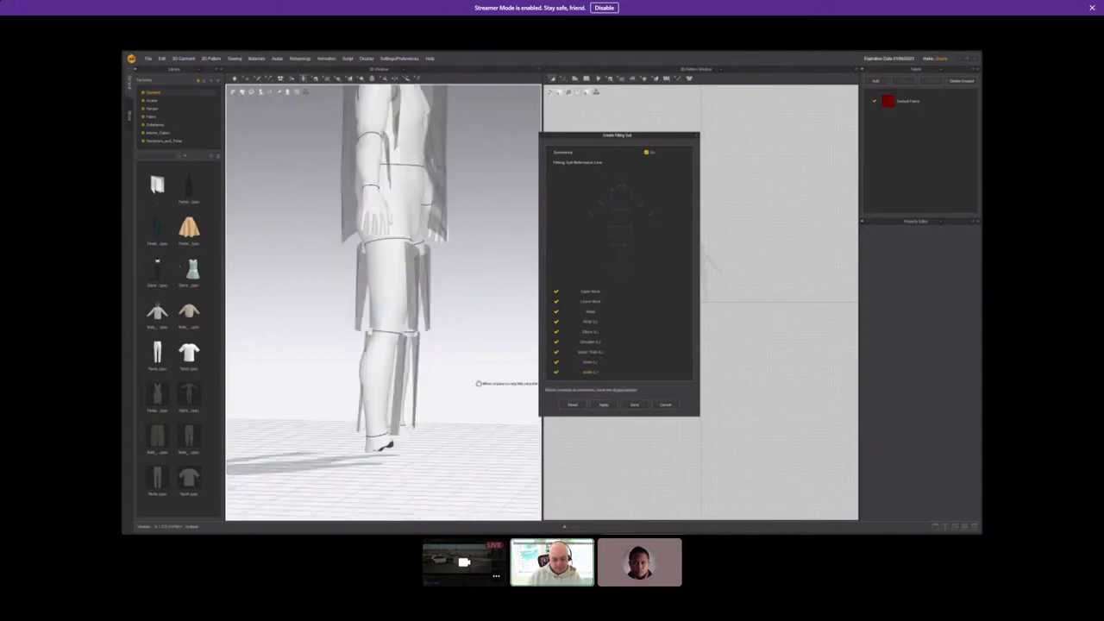
scroll(436, 269, down, 5)
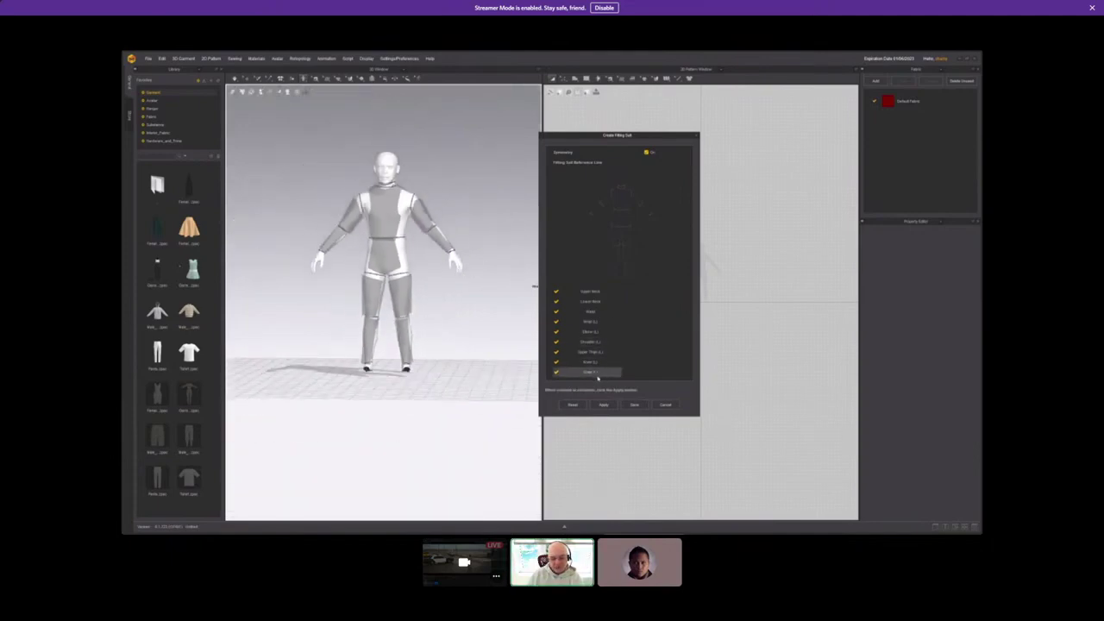
scroll(399, 325, up, 4)
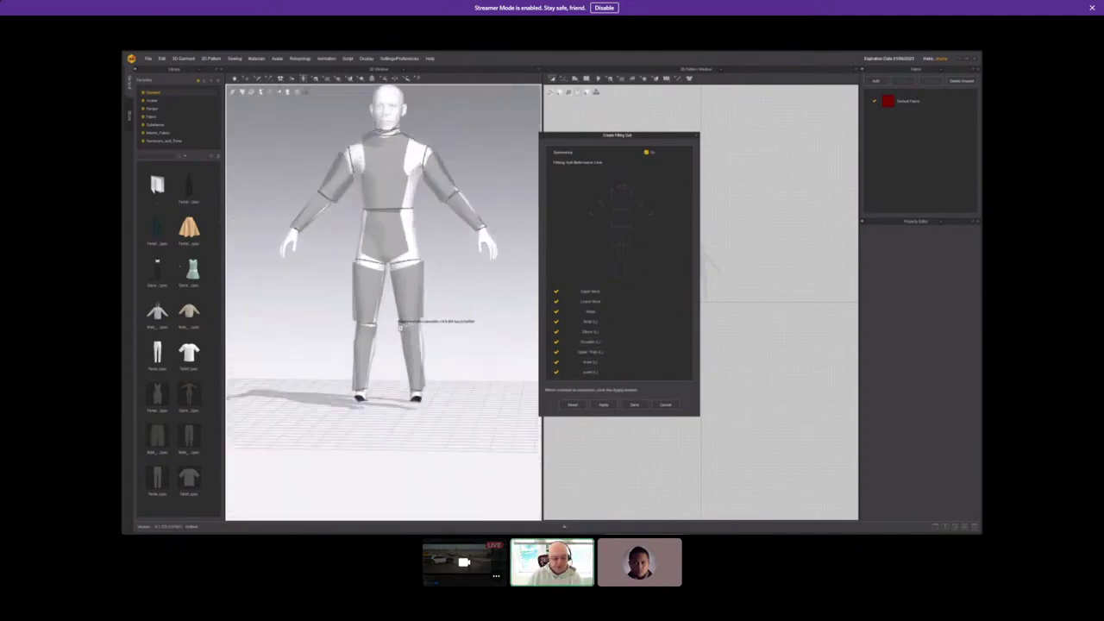
scroll(399, 325, up, 2)
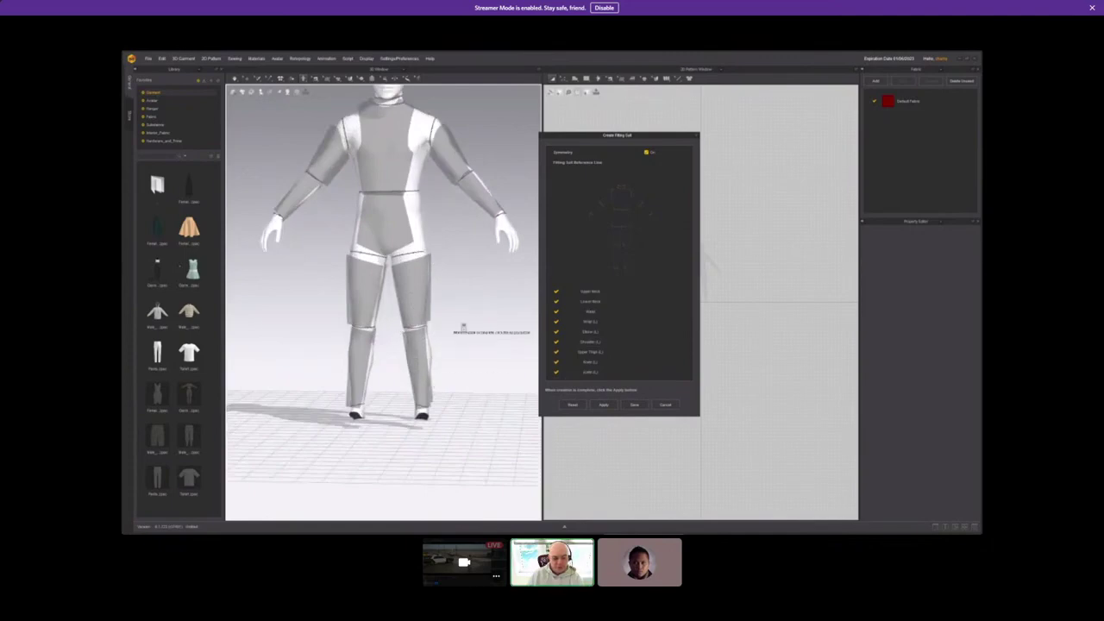
click(646, 152)
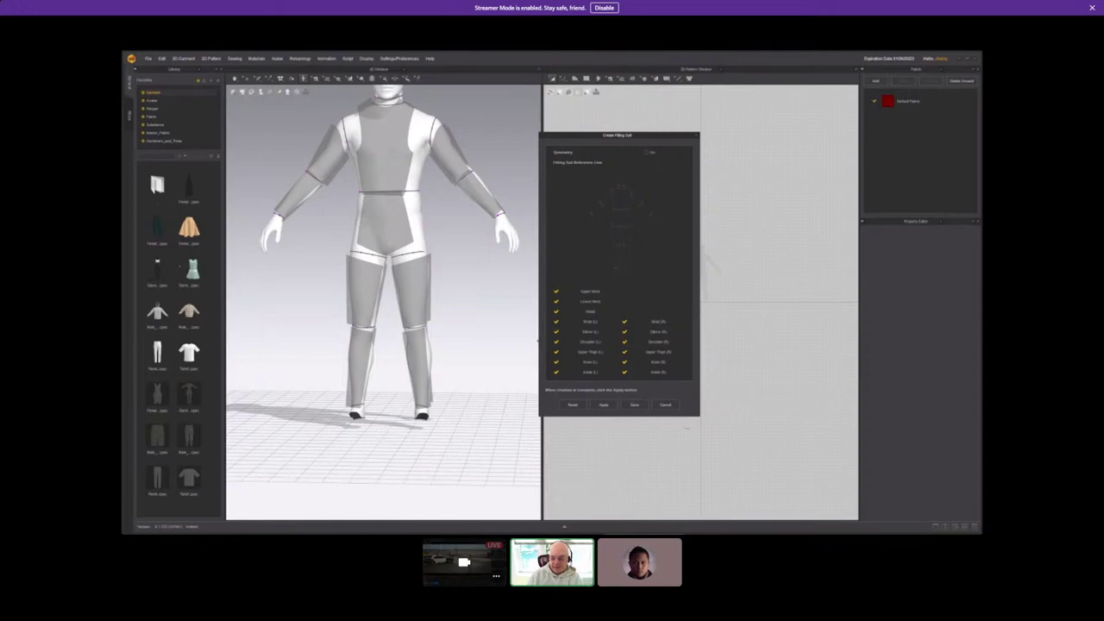
Apply the fitting suit and inspect it from side, three-quarter and front views.
click(603, 405)
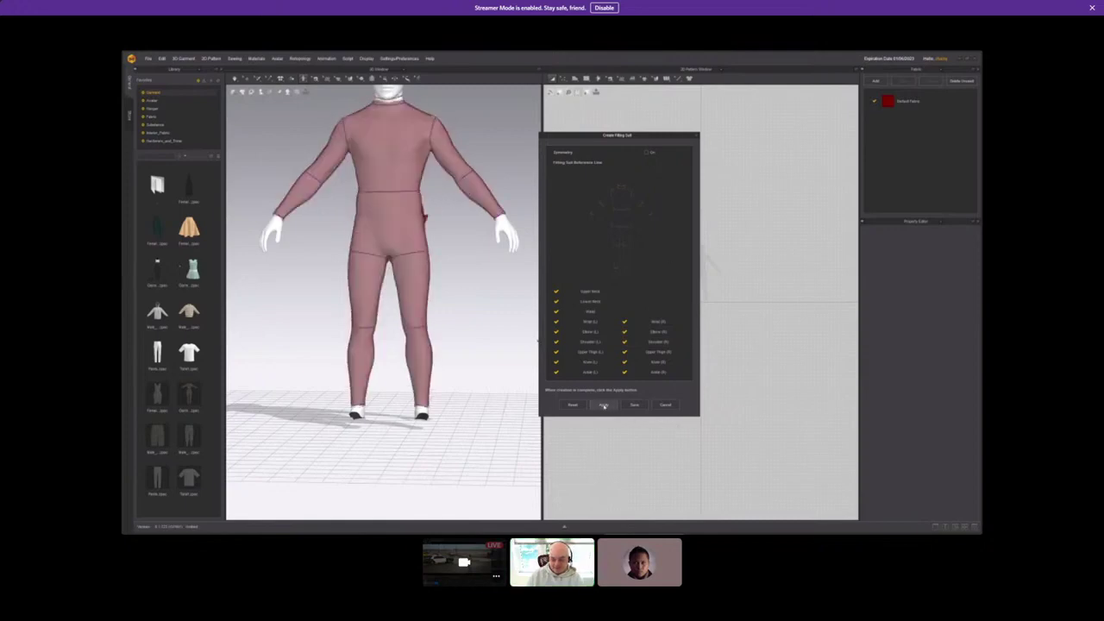
scroll(456, 244, down, 3)
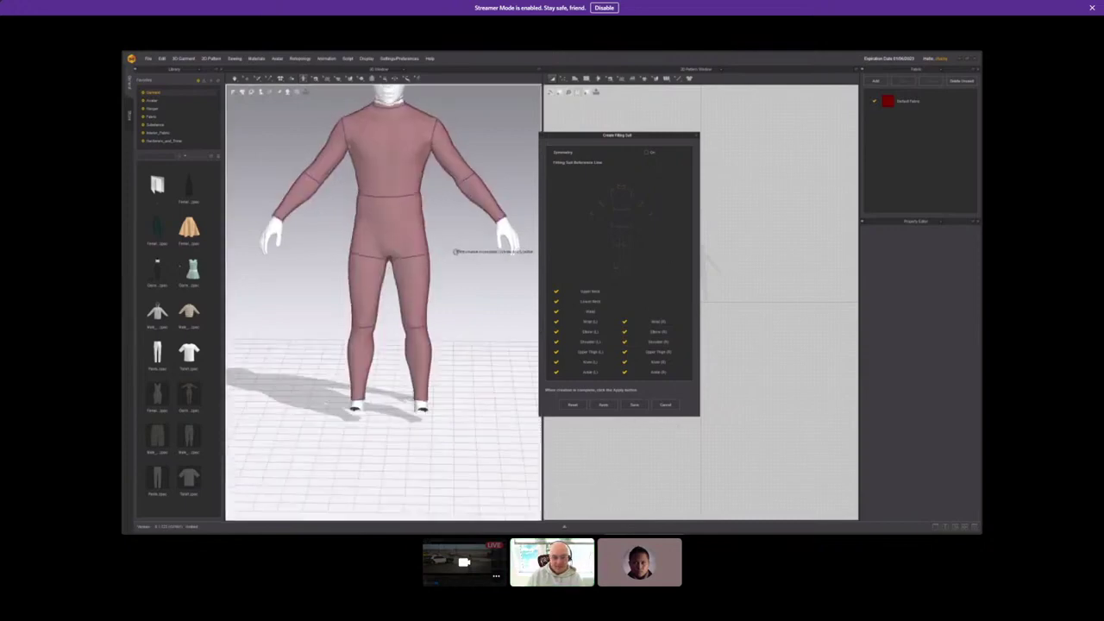
right_drag(458, 255, 402, 192)
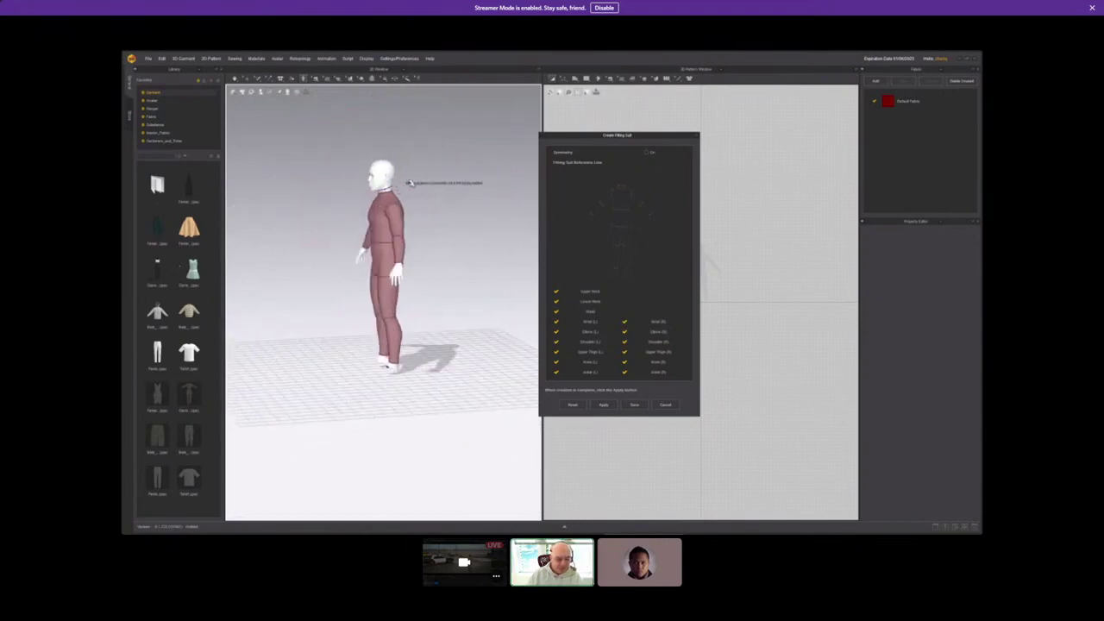
key(3)
key(2)
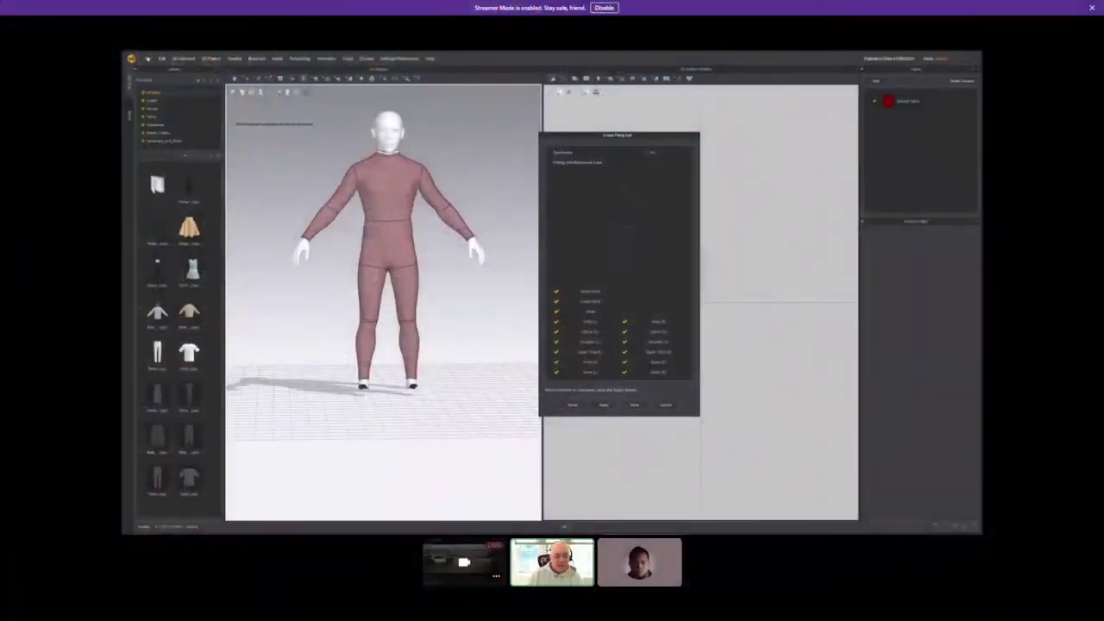
Save the fitting-suited avatar as a .avt file in the Avatars\MD folder.
click(148, 59)
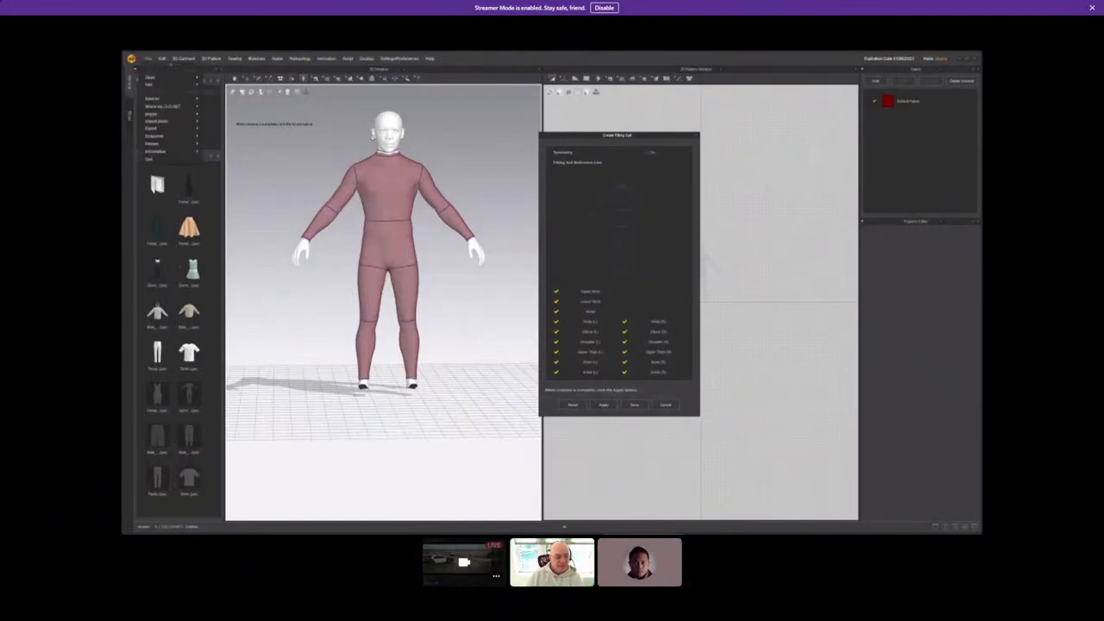
mouse_move(169, 102)
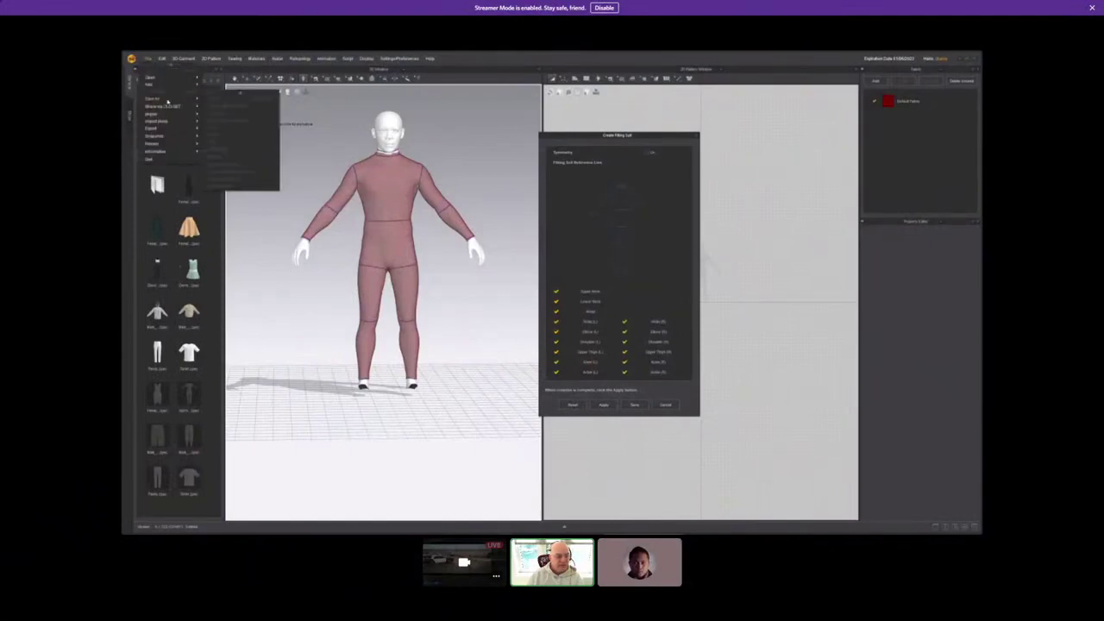
click(634, 404)
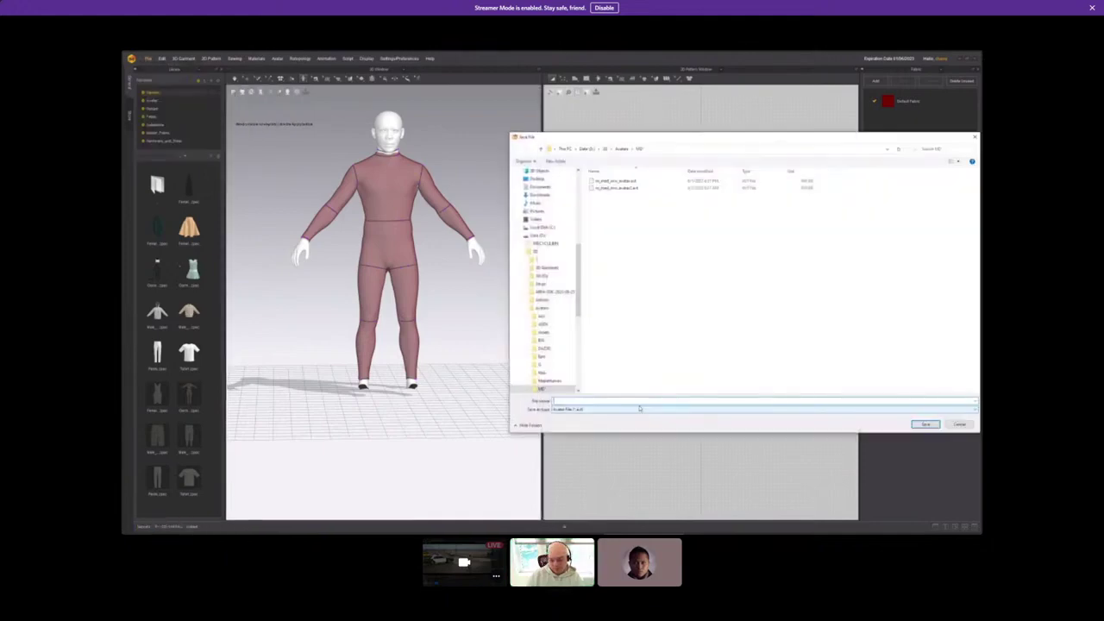
drag(714, 140, 327, 162)
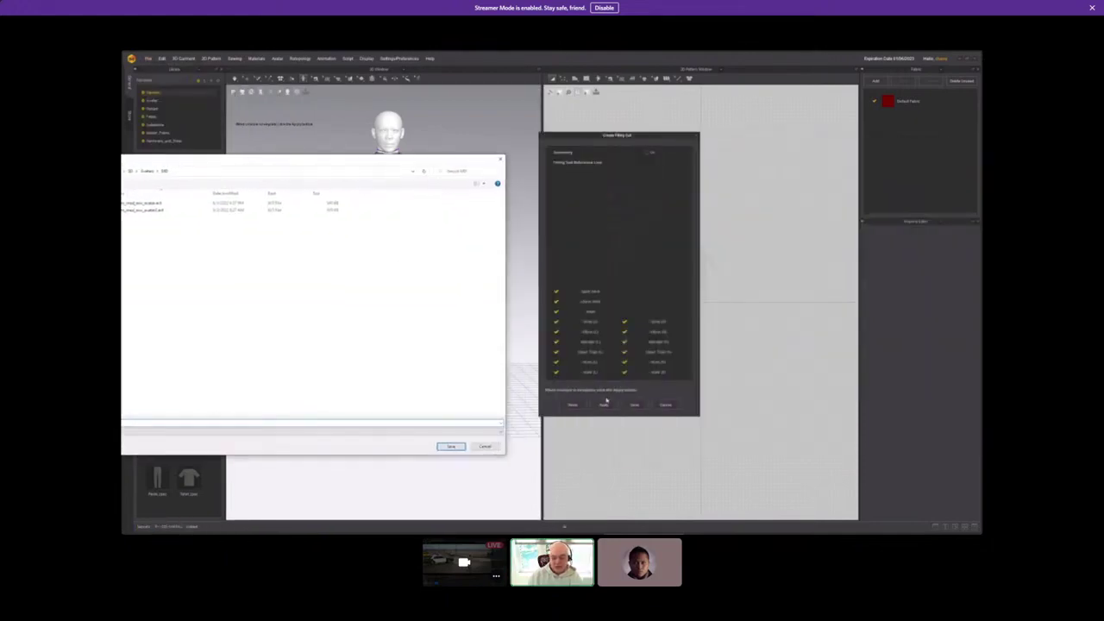
drag(232, 157, 414, 164)
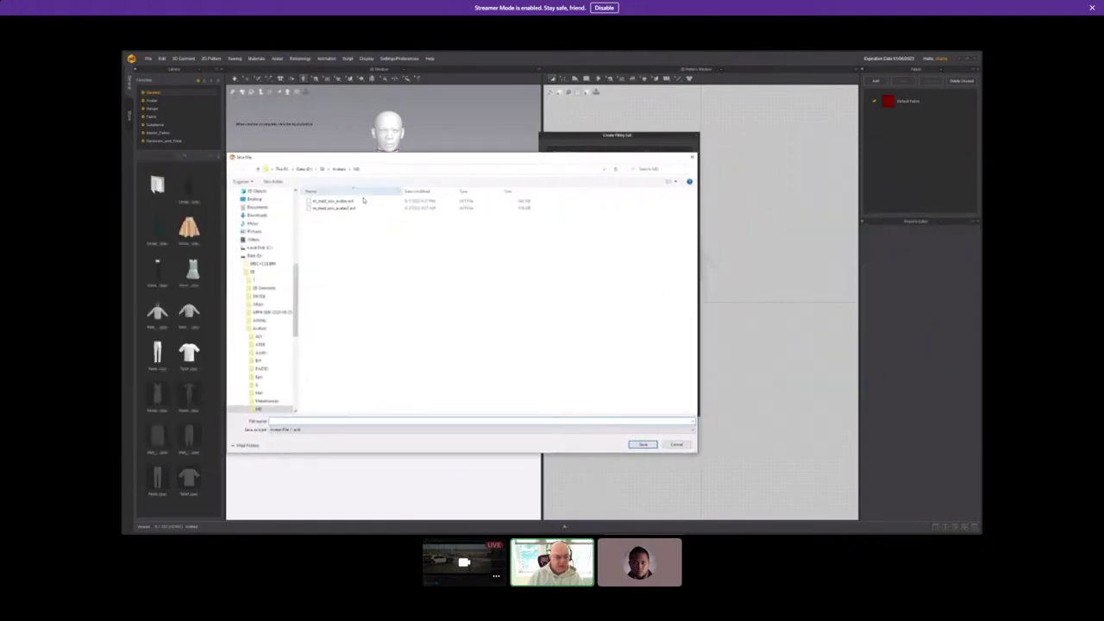
click(336, 208)
click(308, 422)
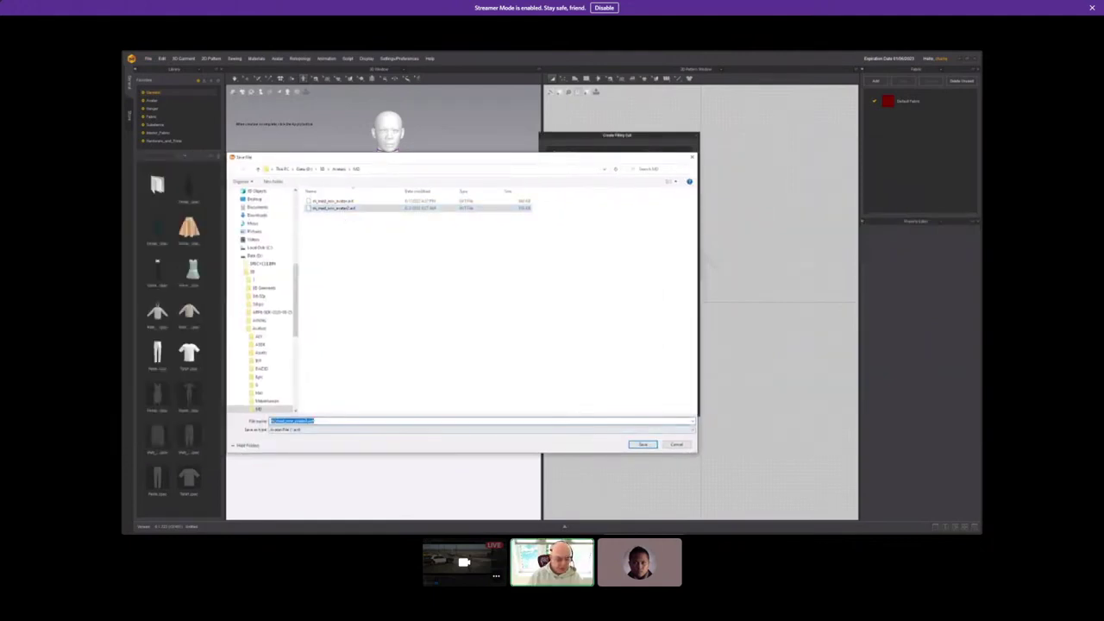
click(310, 422)
key(Left)
key(Left)
key(Left)
key(Left)
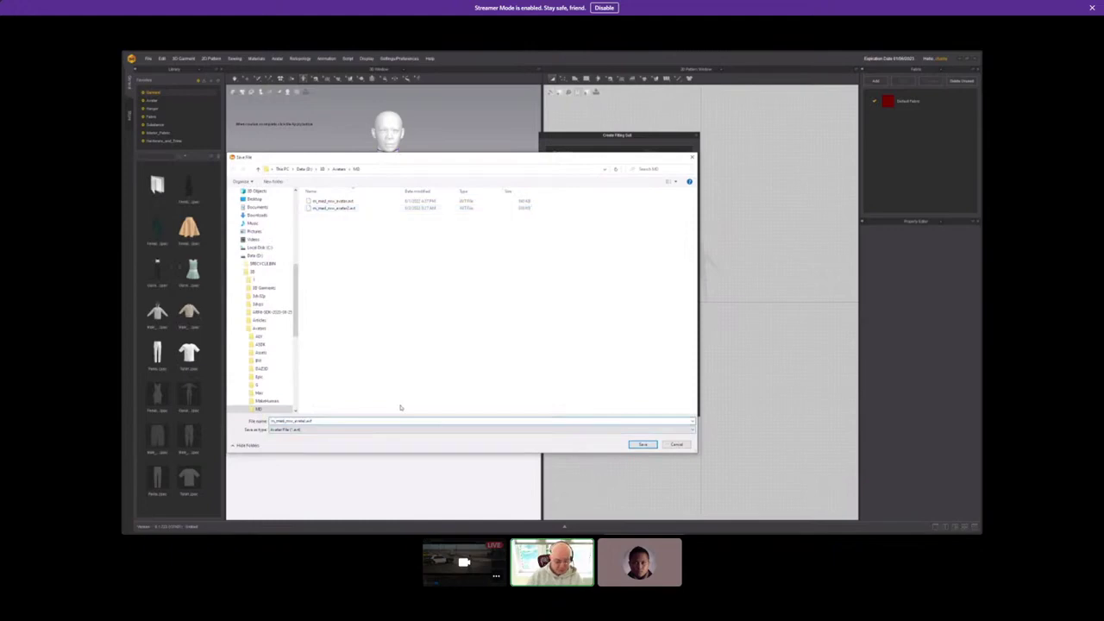
click(643, 445)
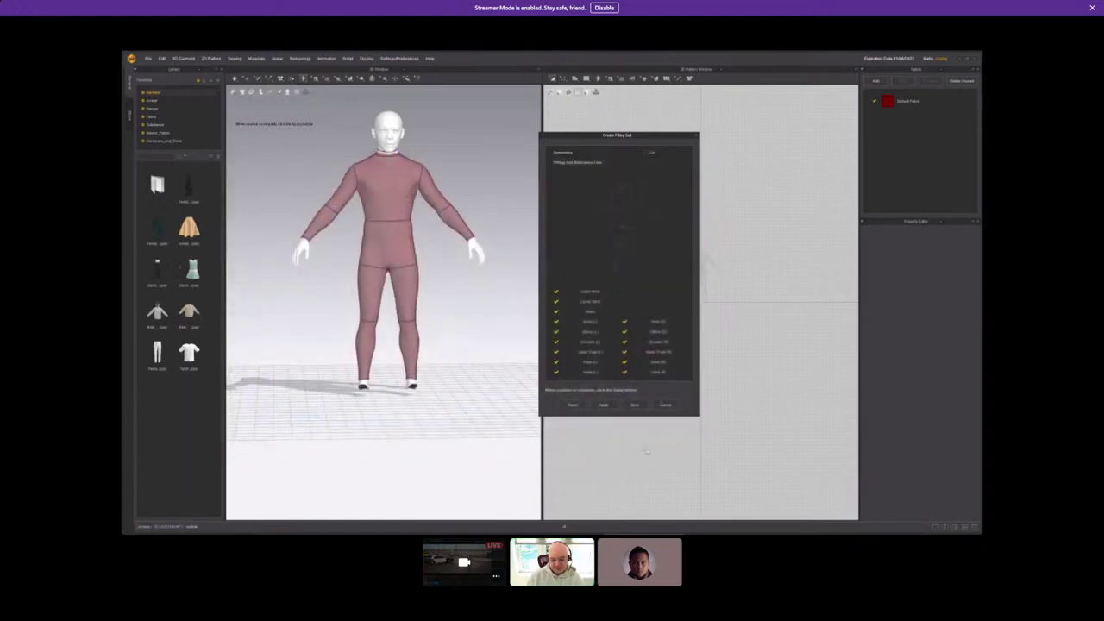
Close the fitting suit panel and add the recent garment project without its avatar.
click(695, 136)
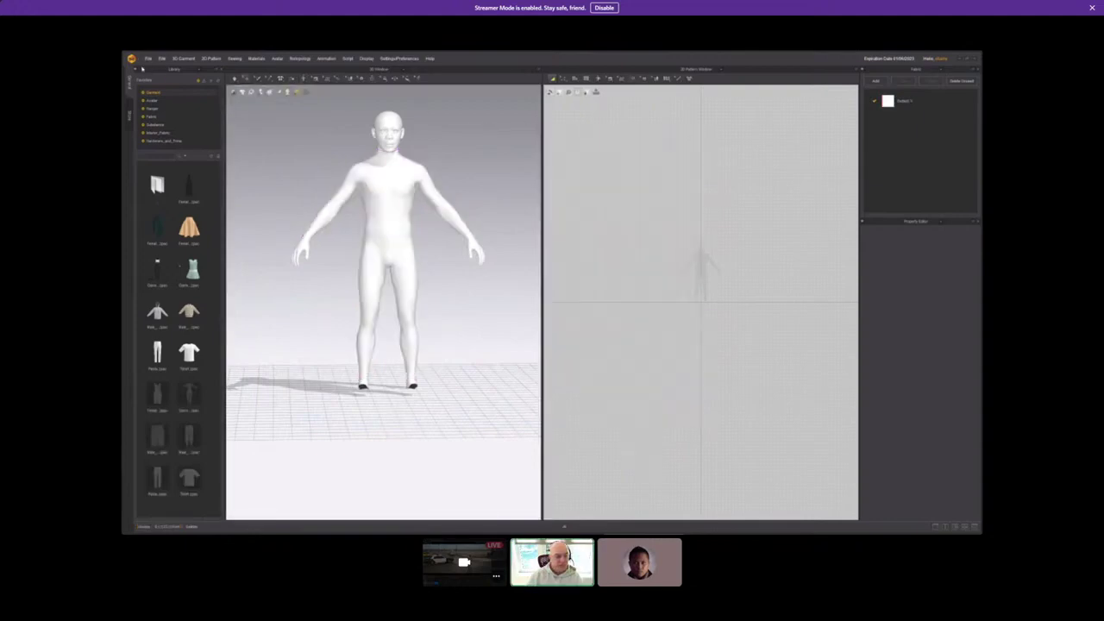
click(134, 71)
click(148, 58)
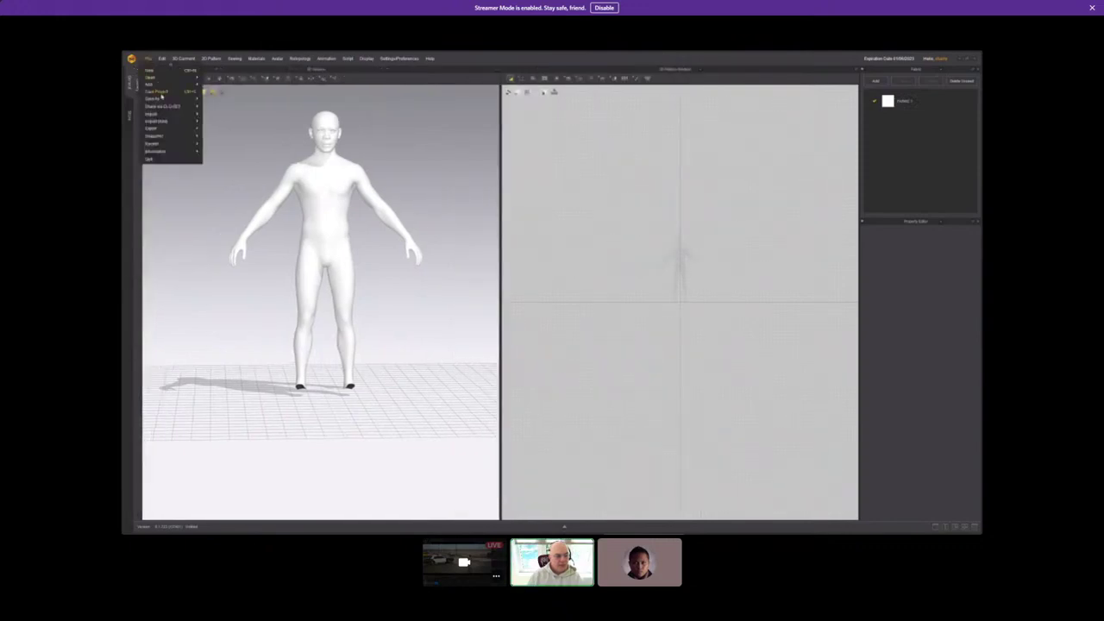
mouse_move(153, 143)
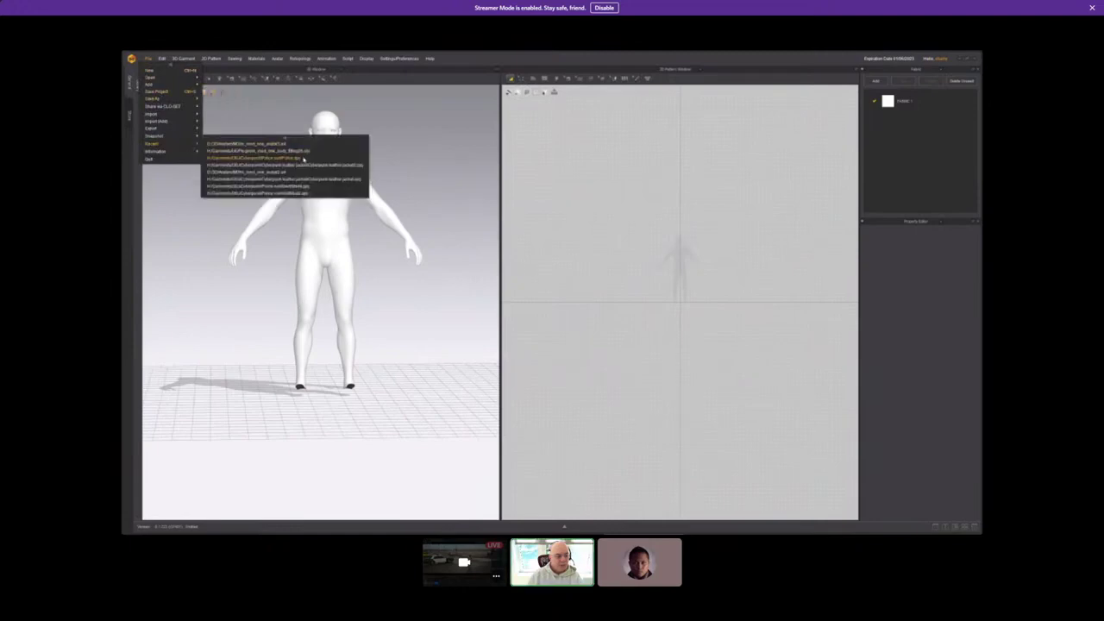
click(297, 160)
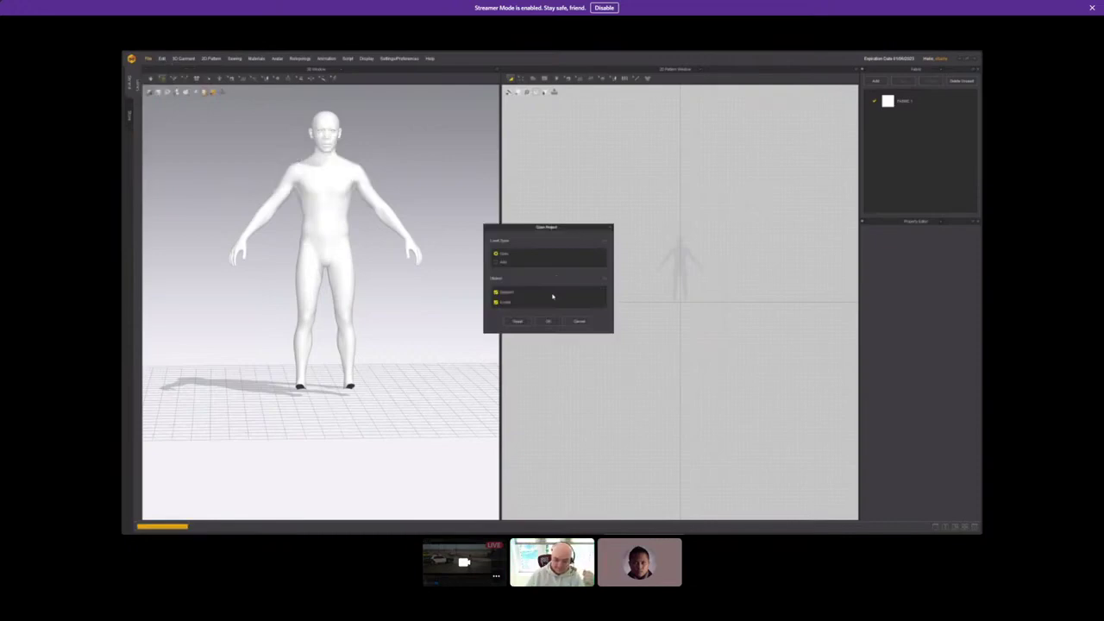
click(499, 263)
click(496, 302)
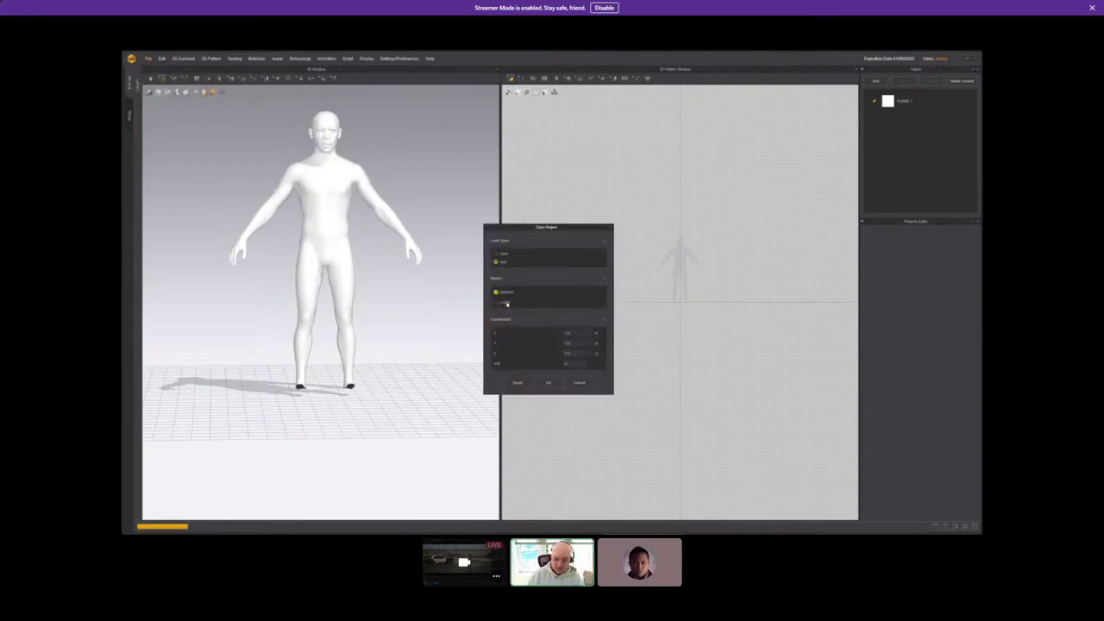
click(547, 382)
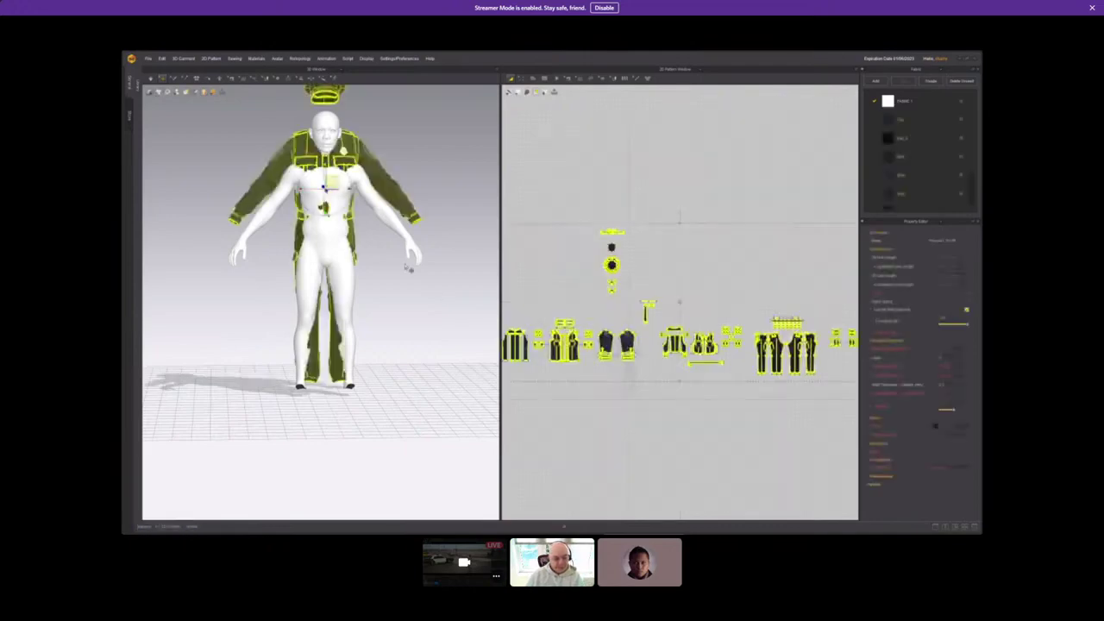
Center the uniform's patterns in the 2D window, edit a Simulation Properties value, and deselect everything.
scroll(432, 228, down, 2)
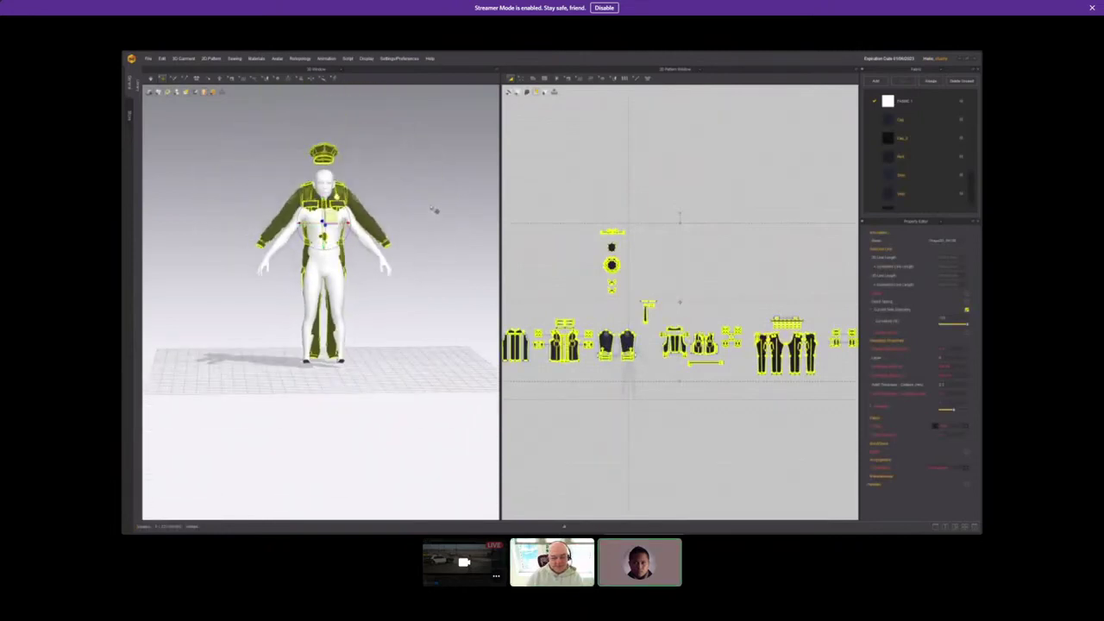
scroll(582, 197, down, 5)
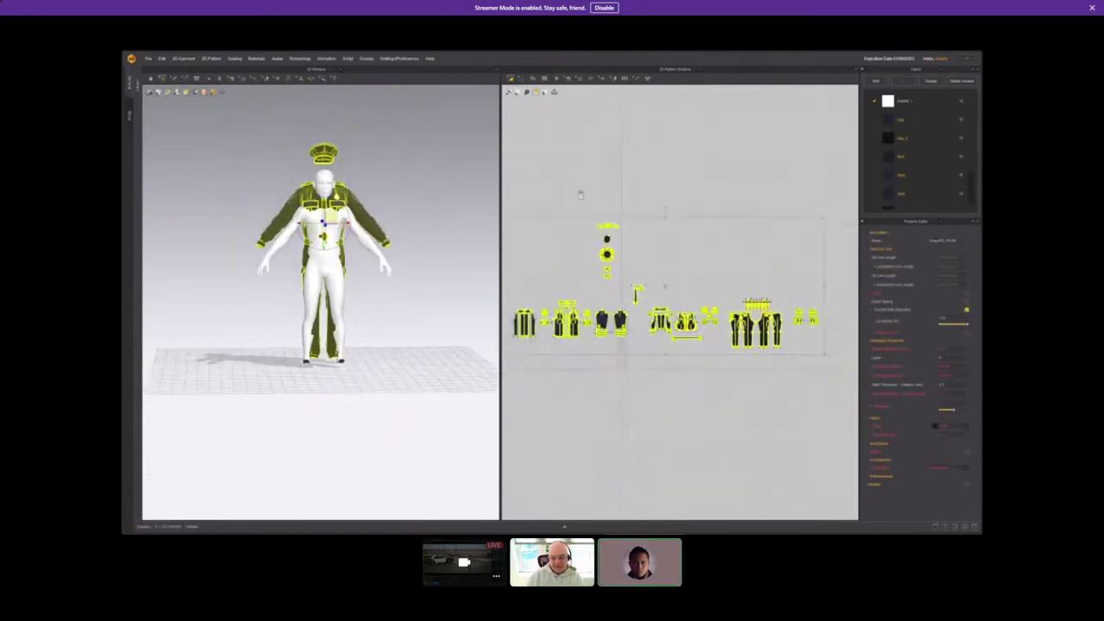
middle_drag(582, 196, 598, 244)
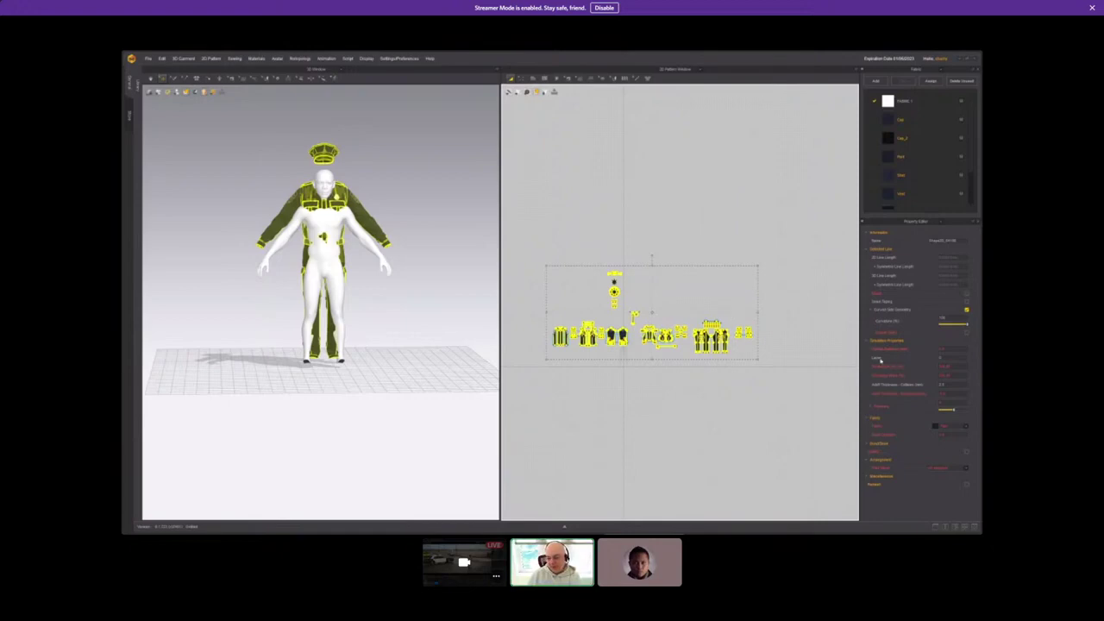
click(940, 348)
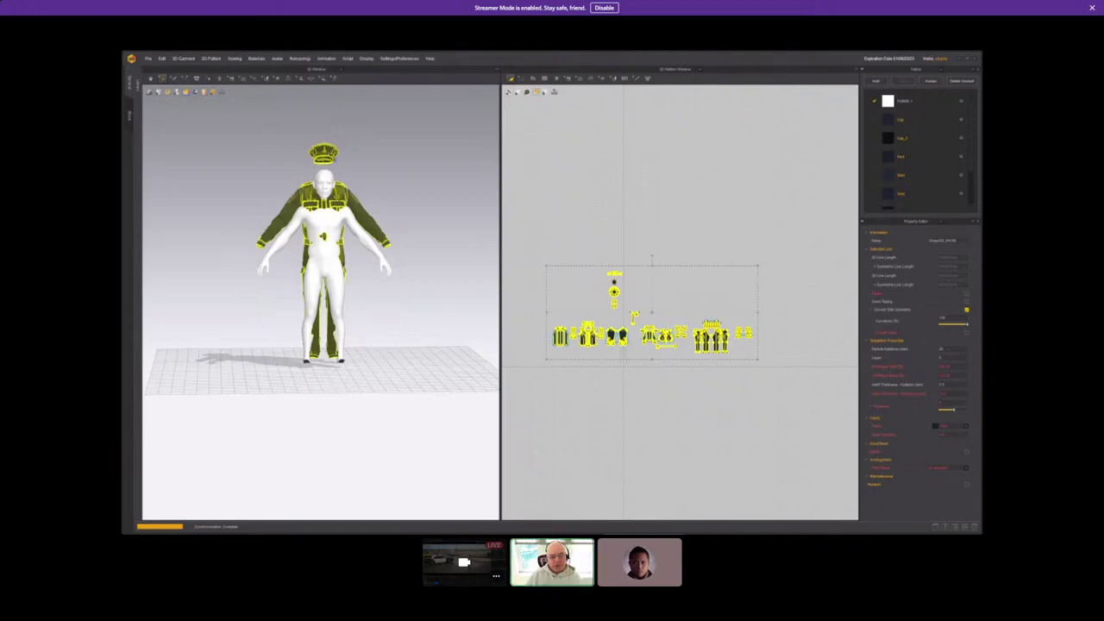
click(733, 299)
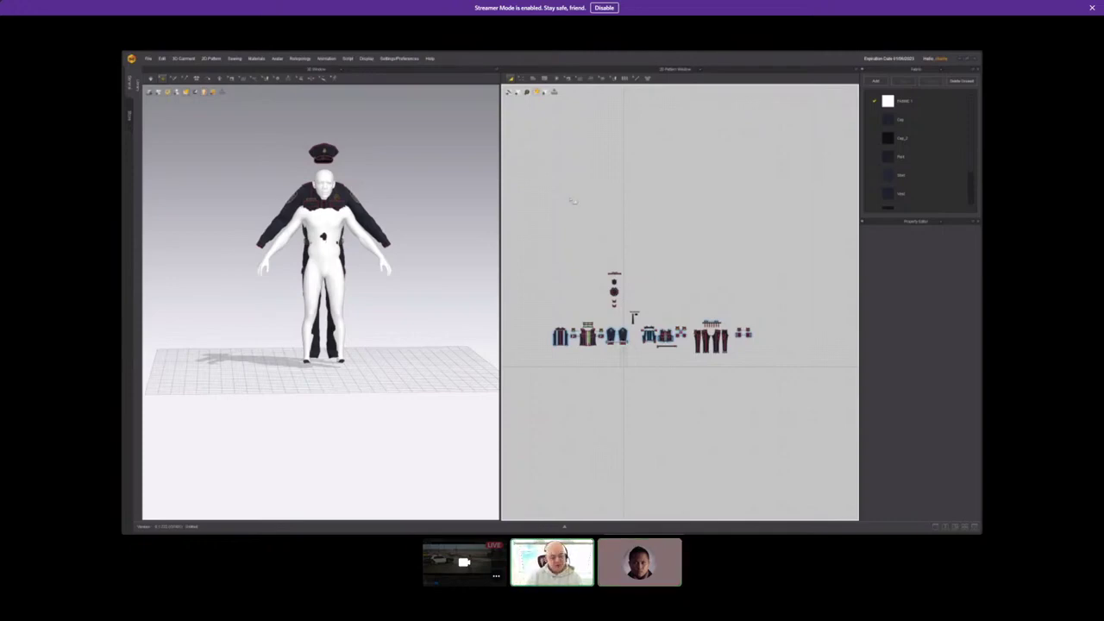
key(alt+Tab)
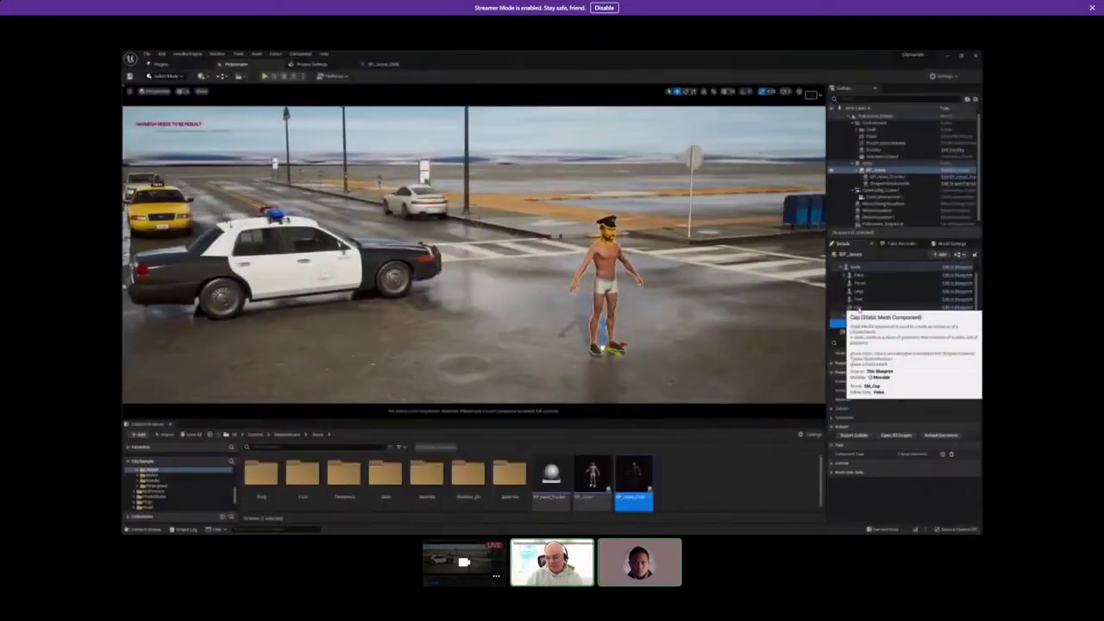
click(858, 308)
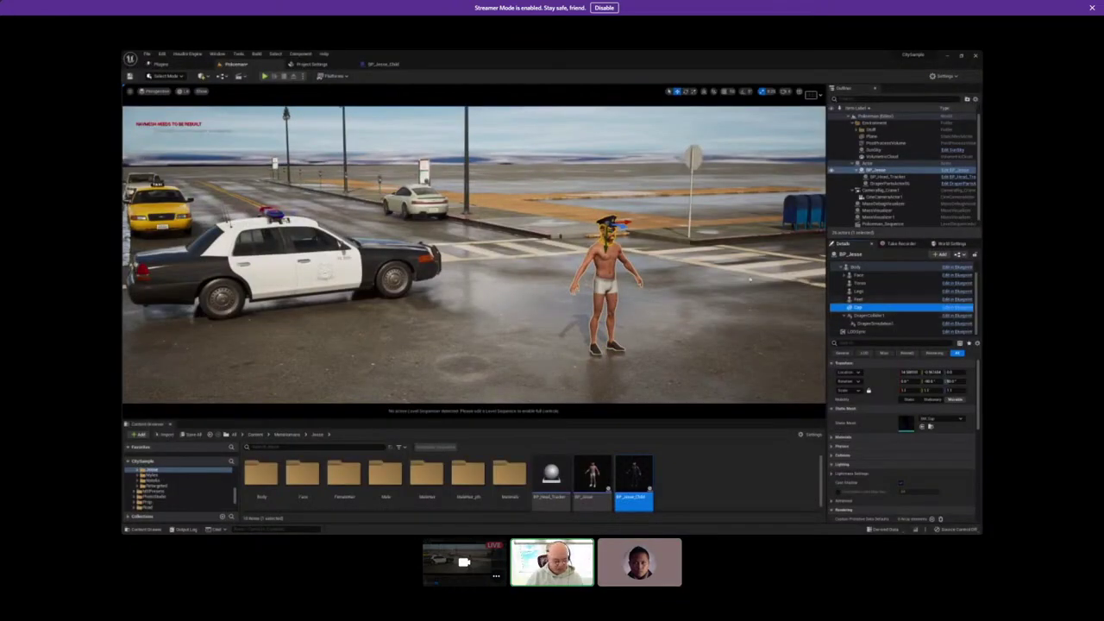
key(alt+Tab)
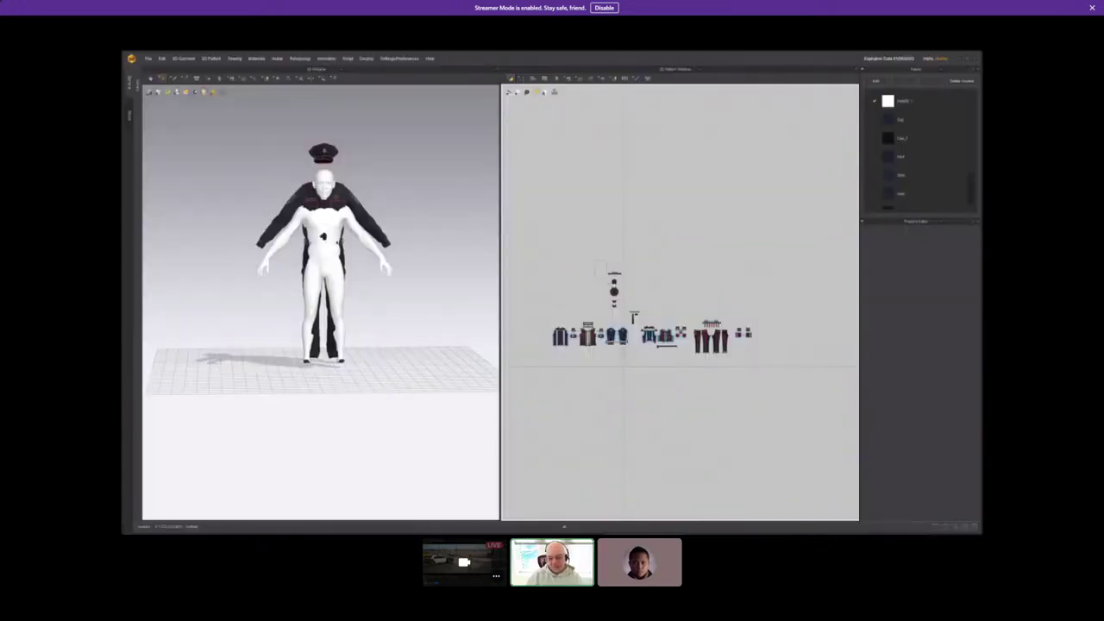
Remove the cap from the police uniform on the avatar's head.
click(632, 314)
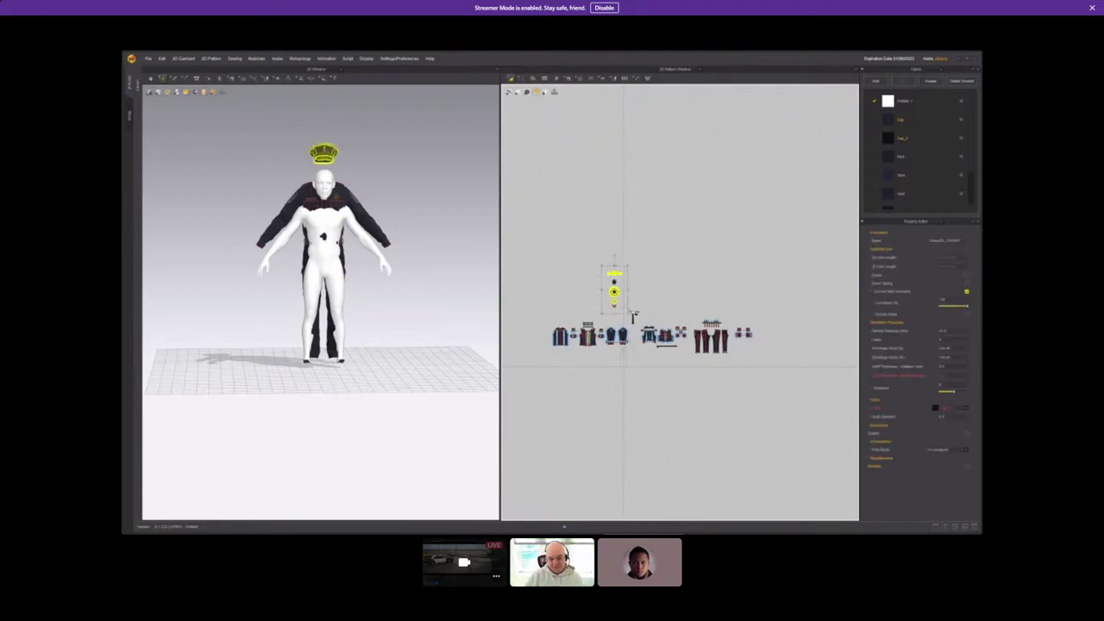
key(Delete)
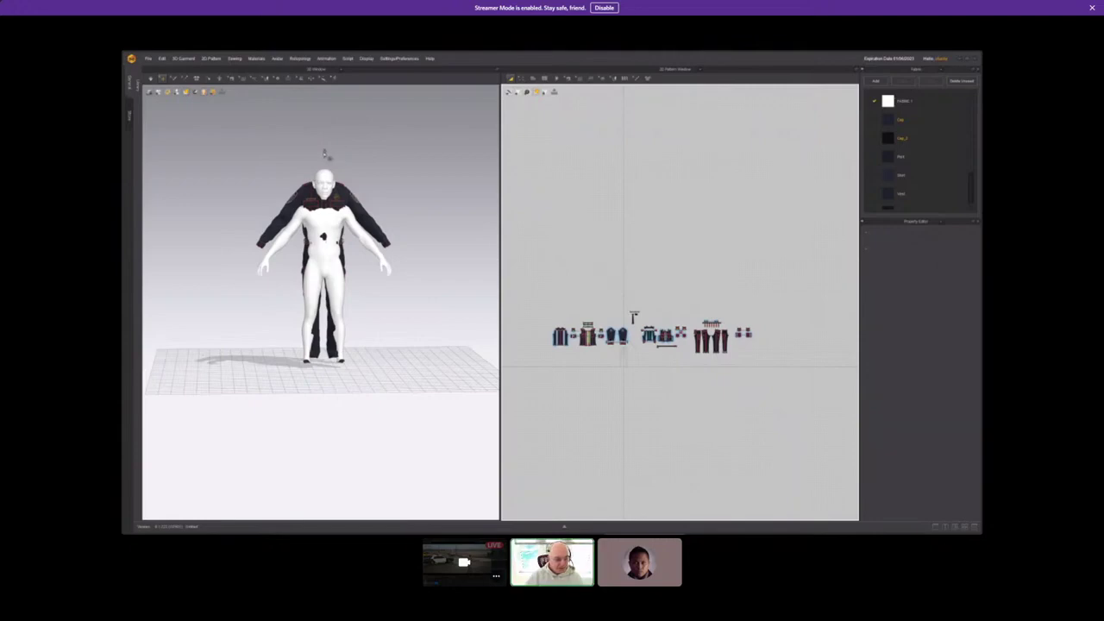
key(ctrl+z)
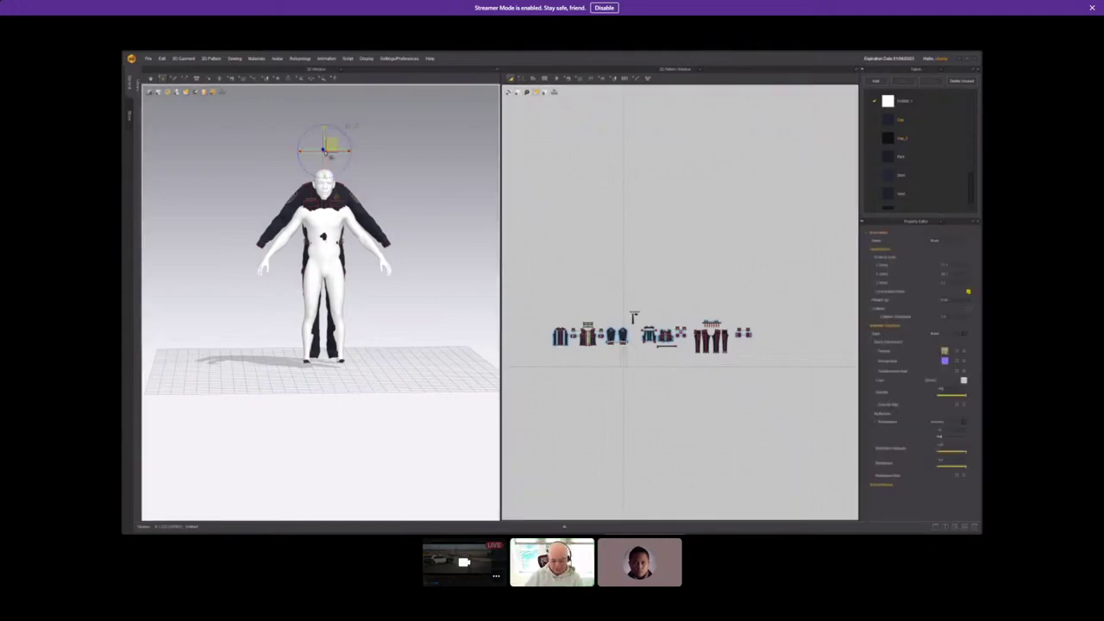
click(385, 182)
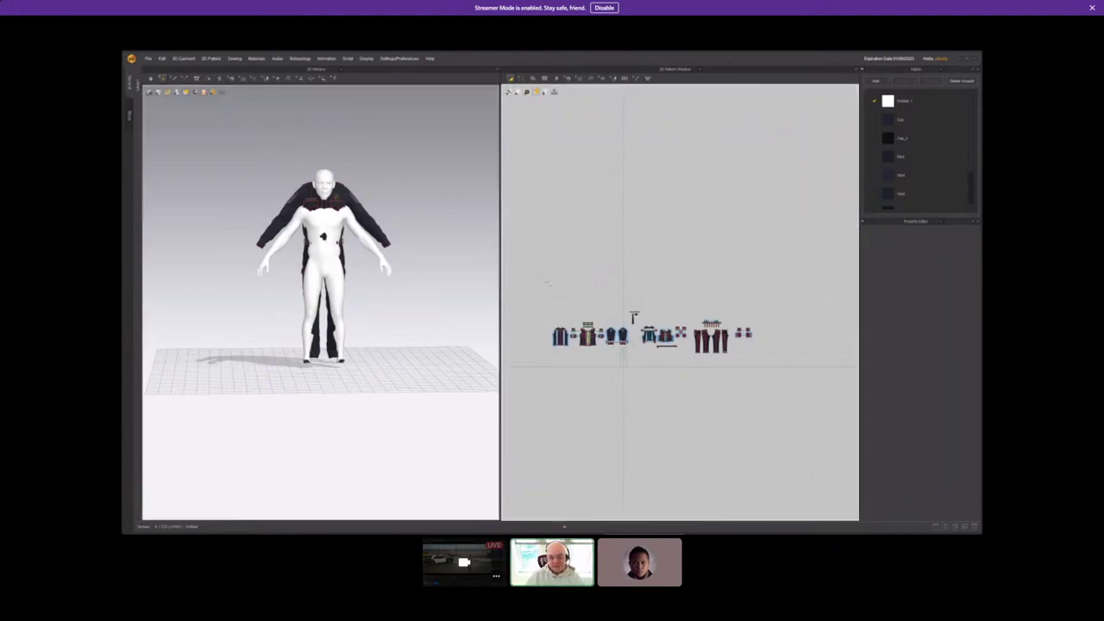
Select all remaining uniform patterns and run Auto Fitting onto the avatar.
drag(541, 269, 798, 399)
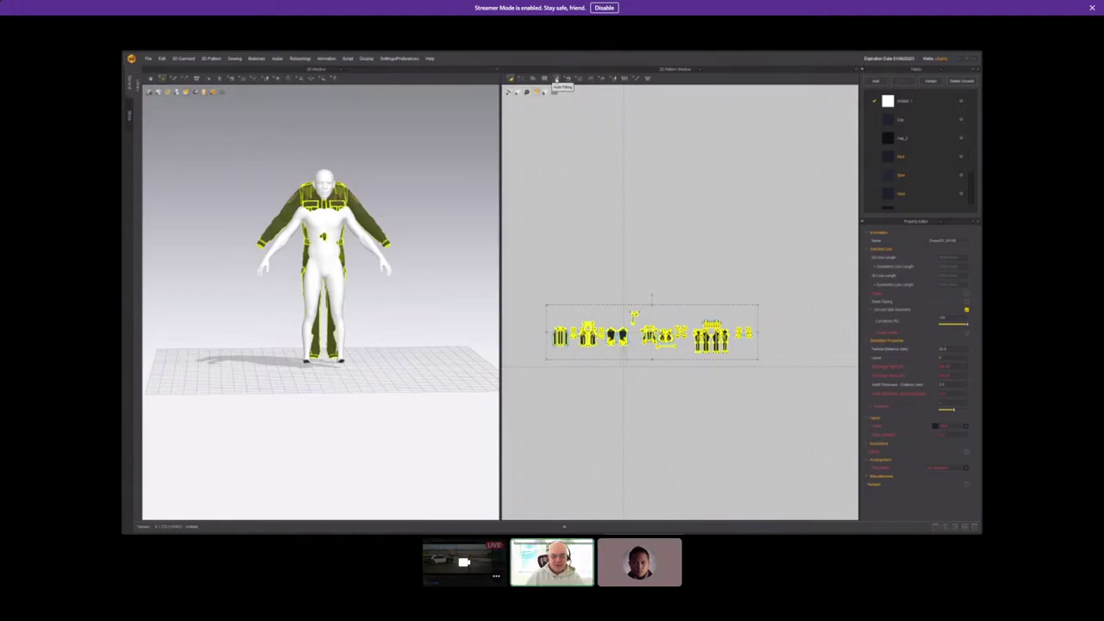
click(556, 79)
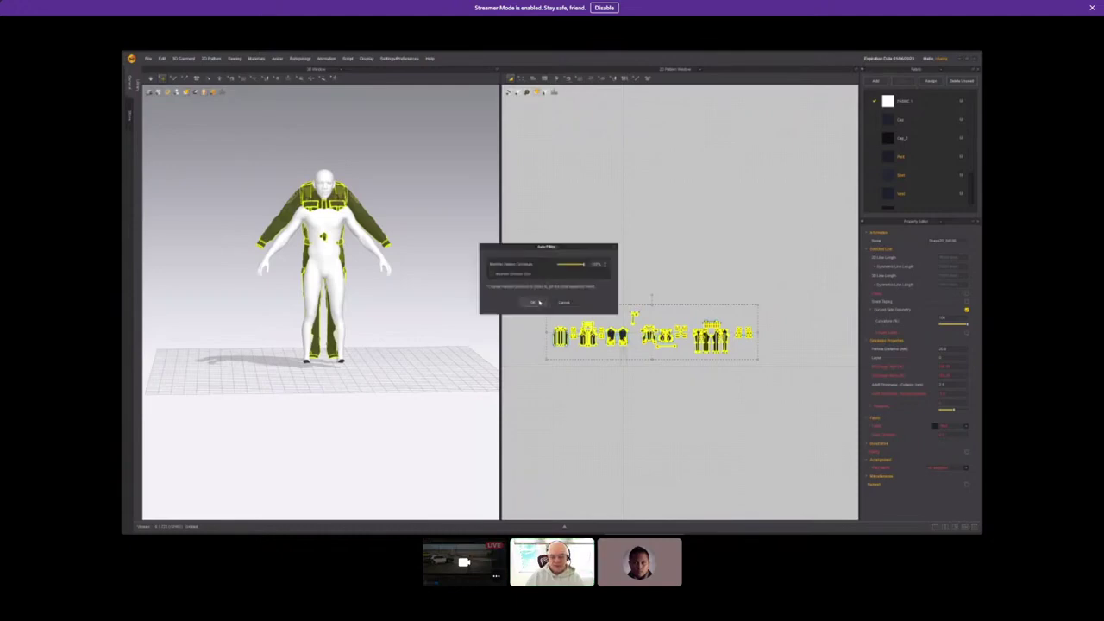
click(536, 301)
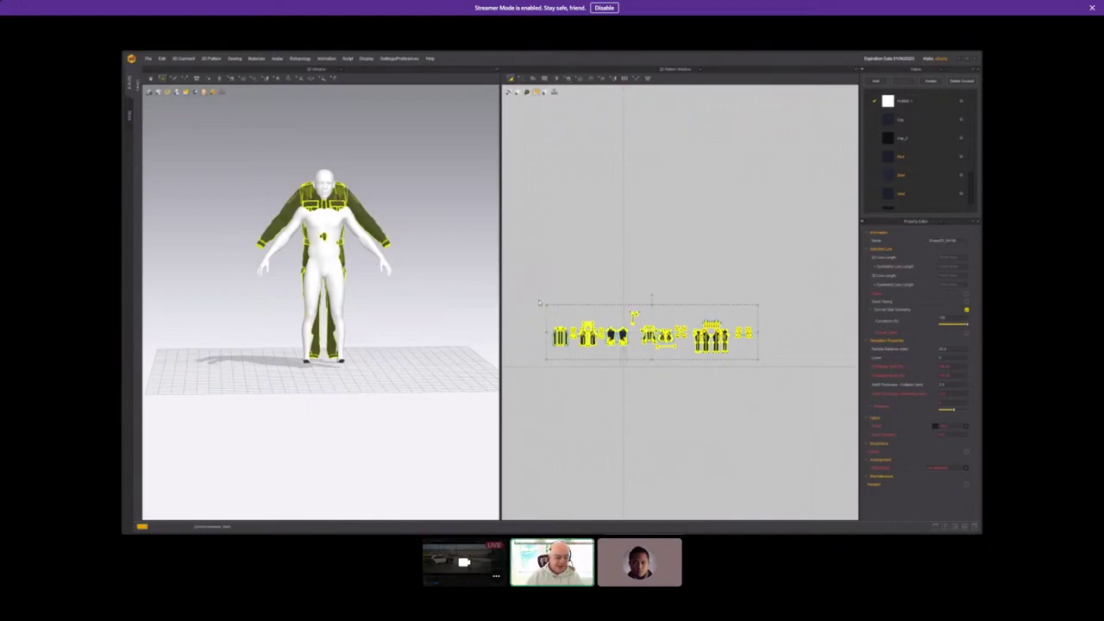
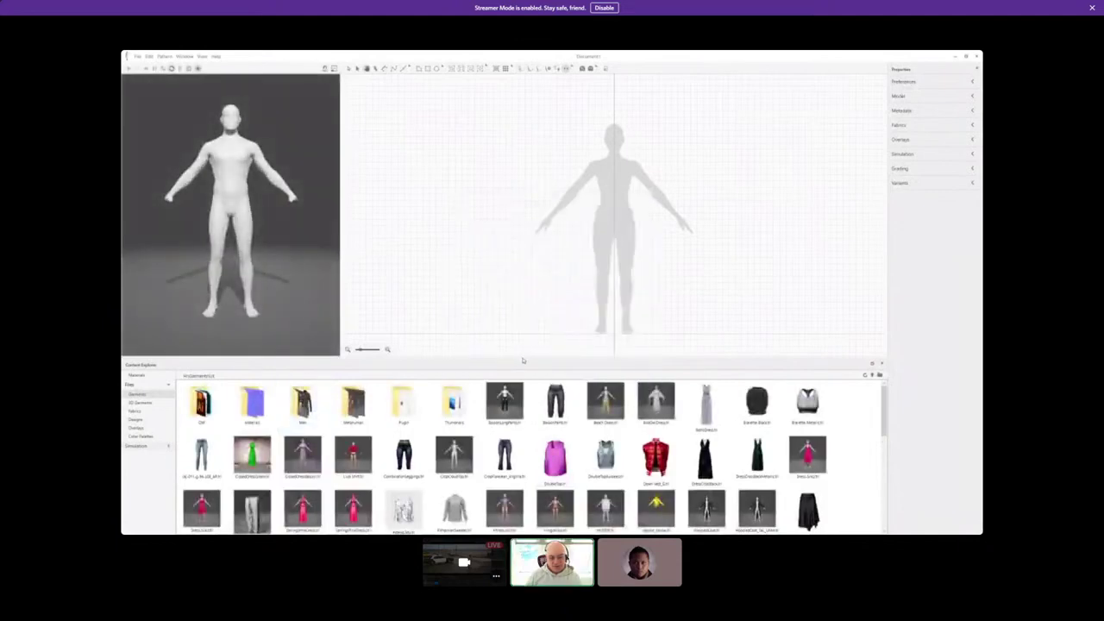
Enlarge the views, then load the red dress from Plugin > Female > Dresses in the Content Explorer.
drag(526, 356, 527, 387)
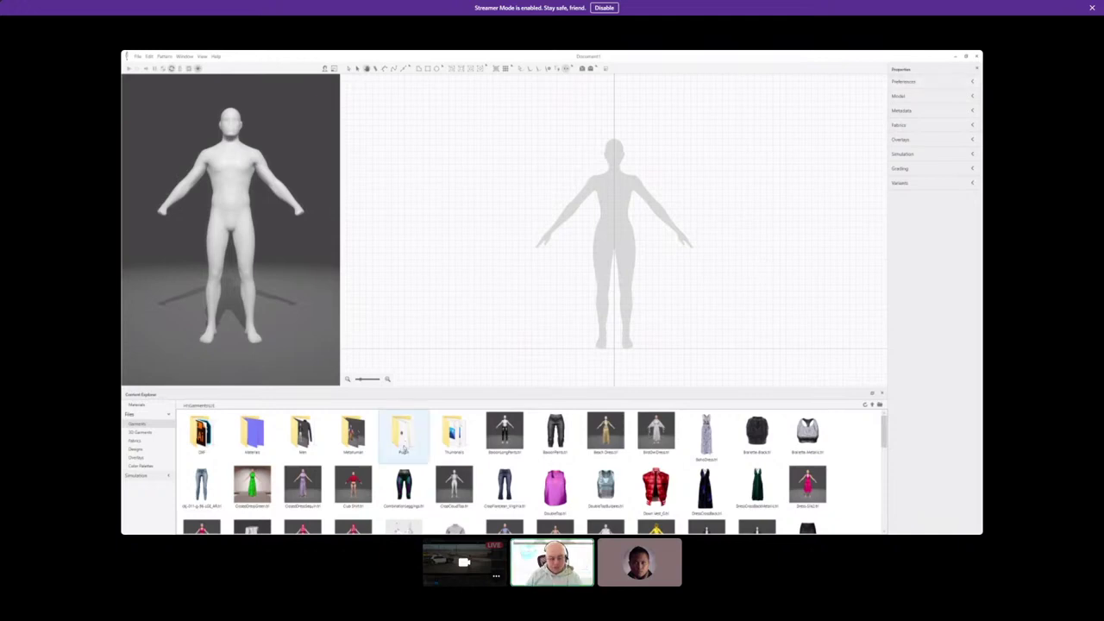
double_click(367, 435)
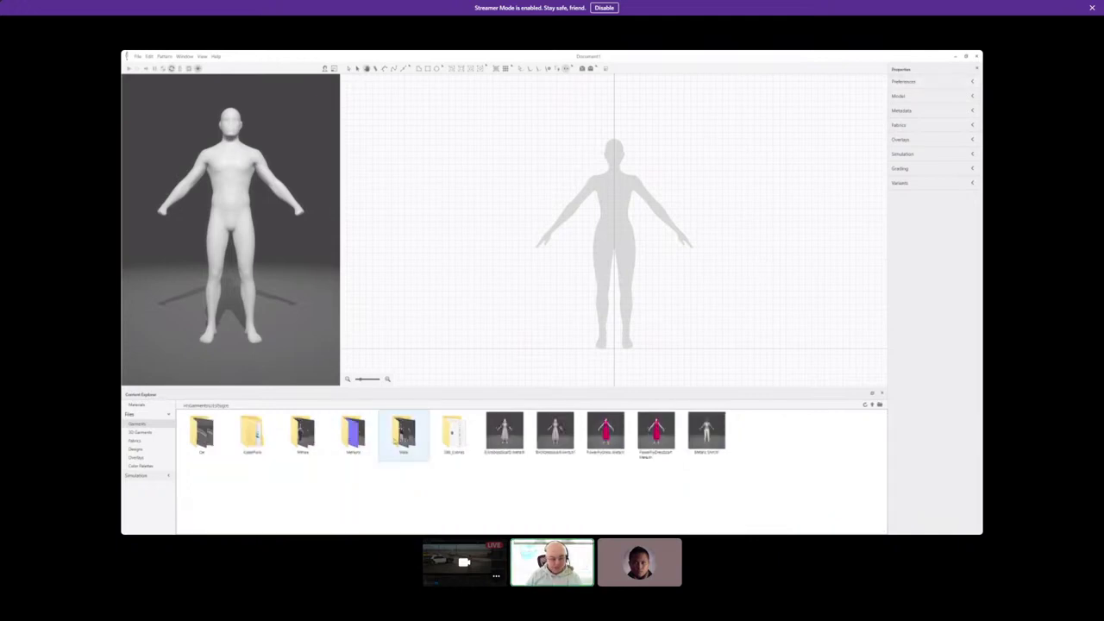
double_click(304, 434)
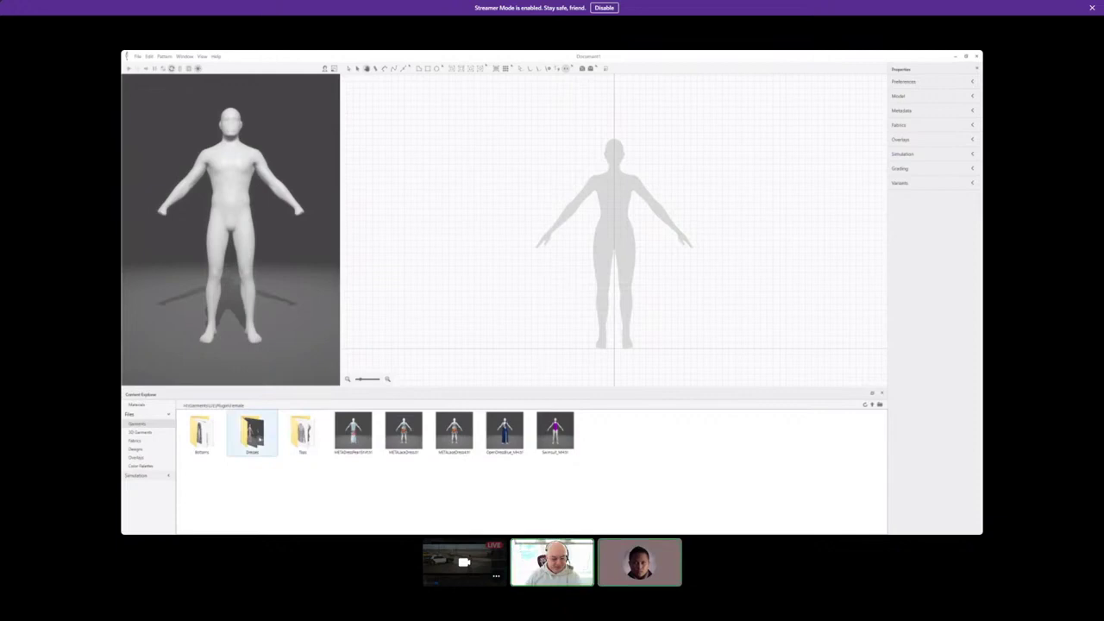
click(252, 433)
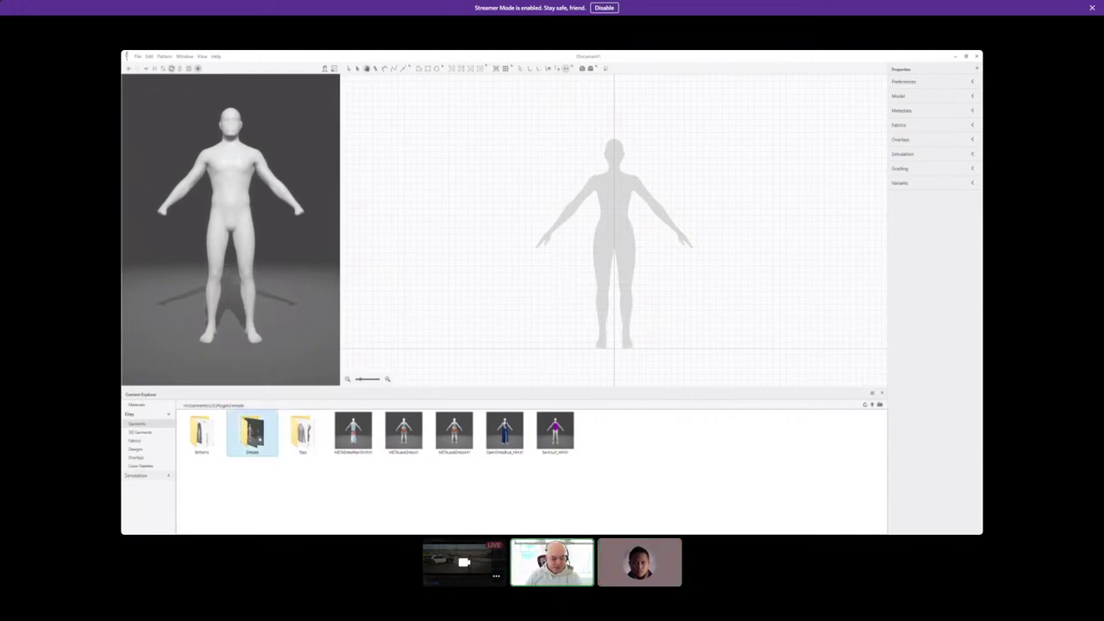
double_click(255, 437)
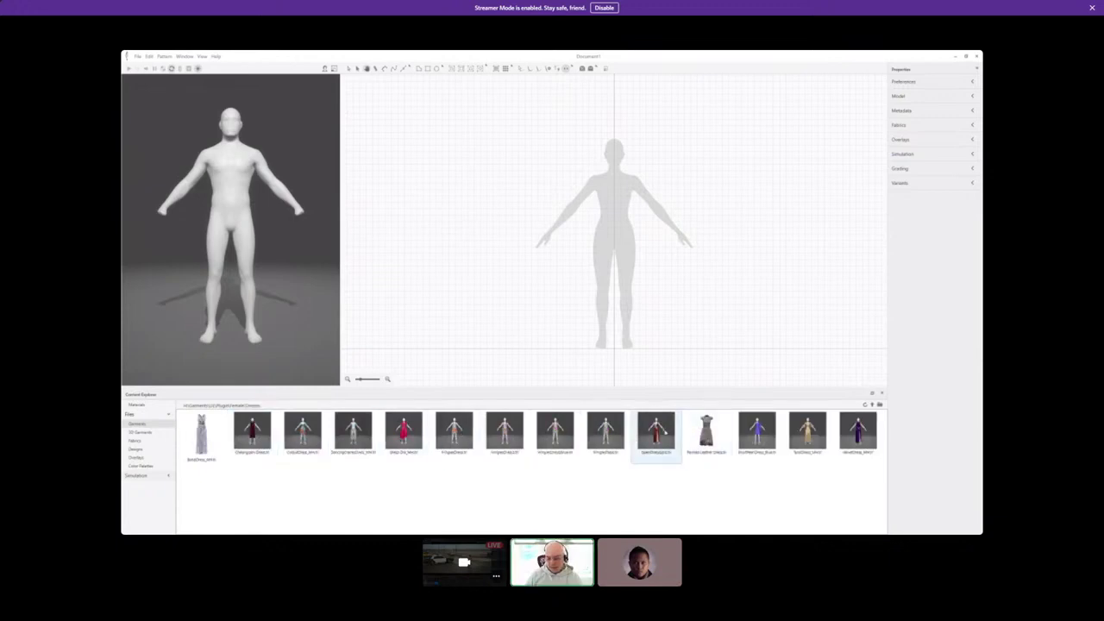
double_click(665, 432)
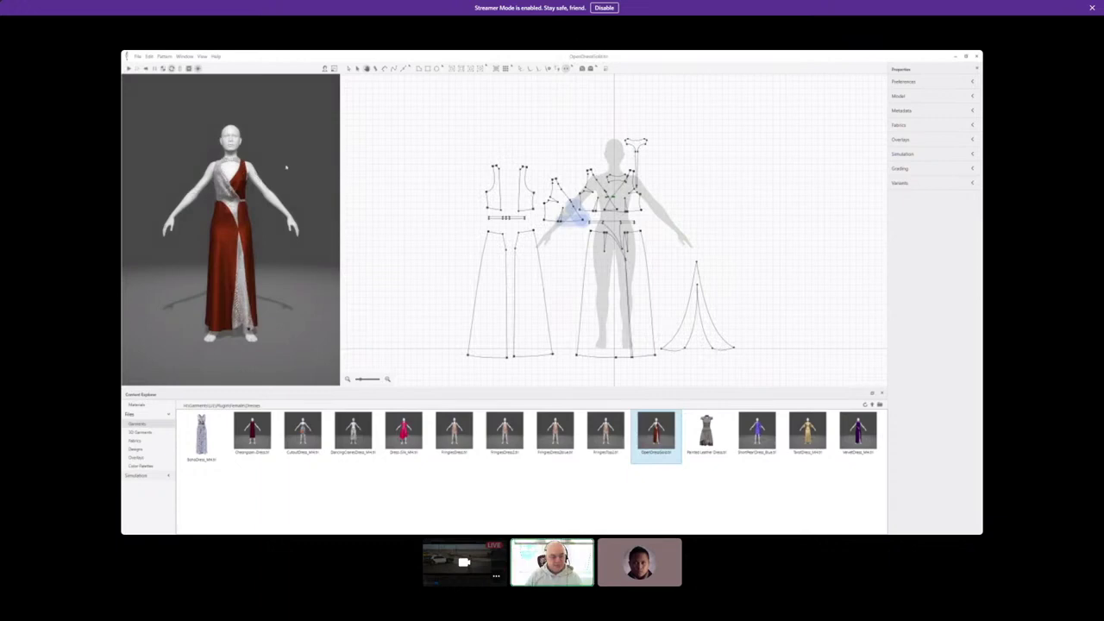
Reset the dress to its undraped state and orbit the avatar to a three-quarter angle.
mouse_move(286, 167)
mouse_down()
mouse_move(253, 177)
mouse_move(285, 173)
mouse_up()
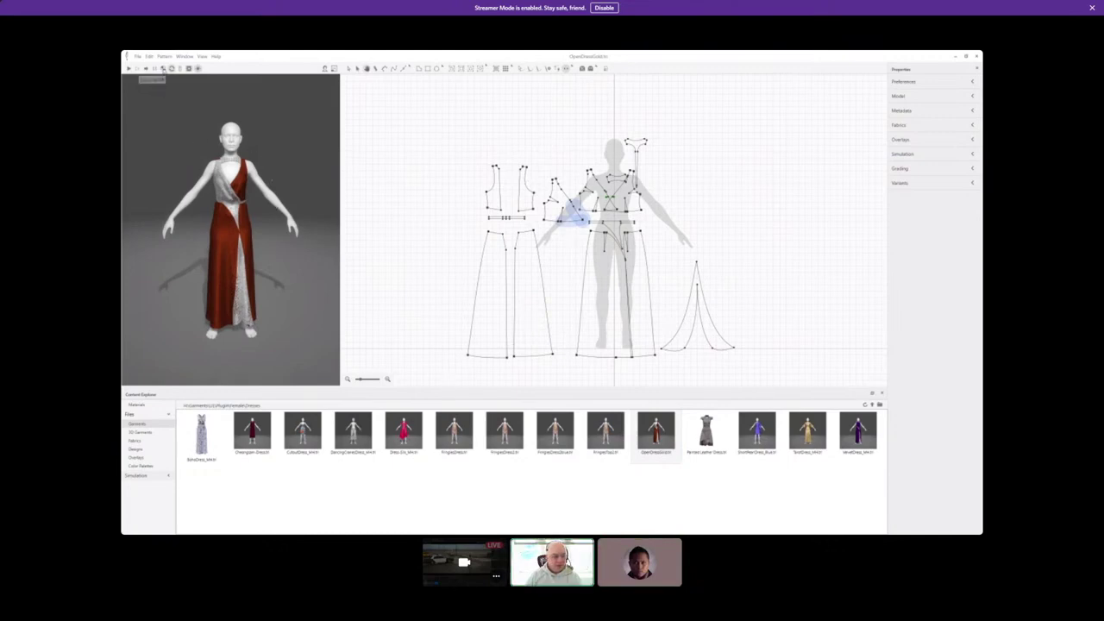
click(162, 68)
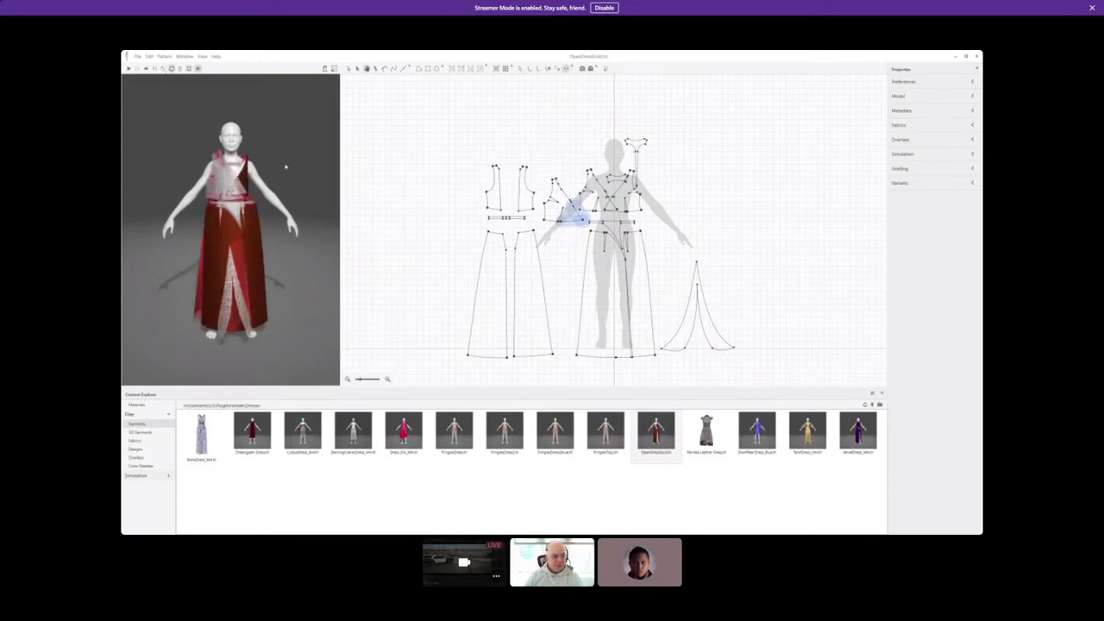
drag(286, 166, 238, 119)
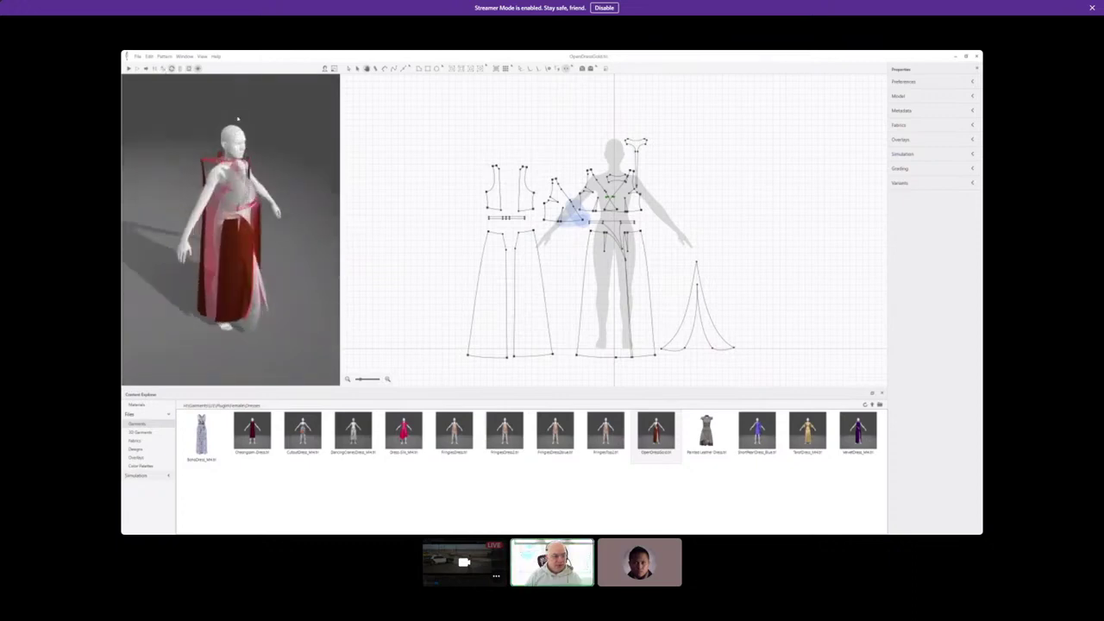
Open the File > Import > OBJ dialog.
click(138, 57)
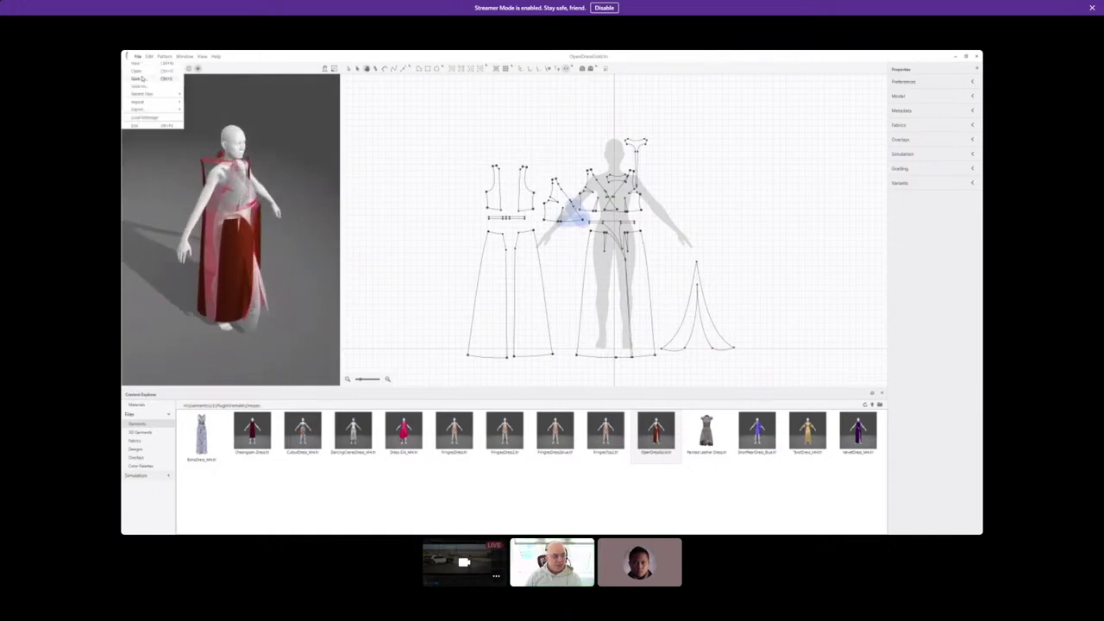
mouse_move(150, 102)
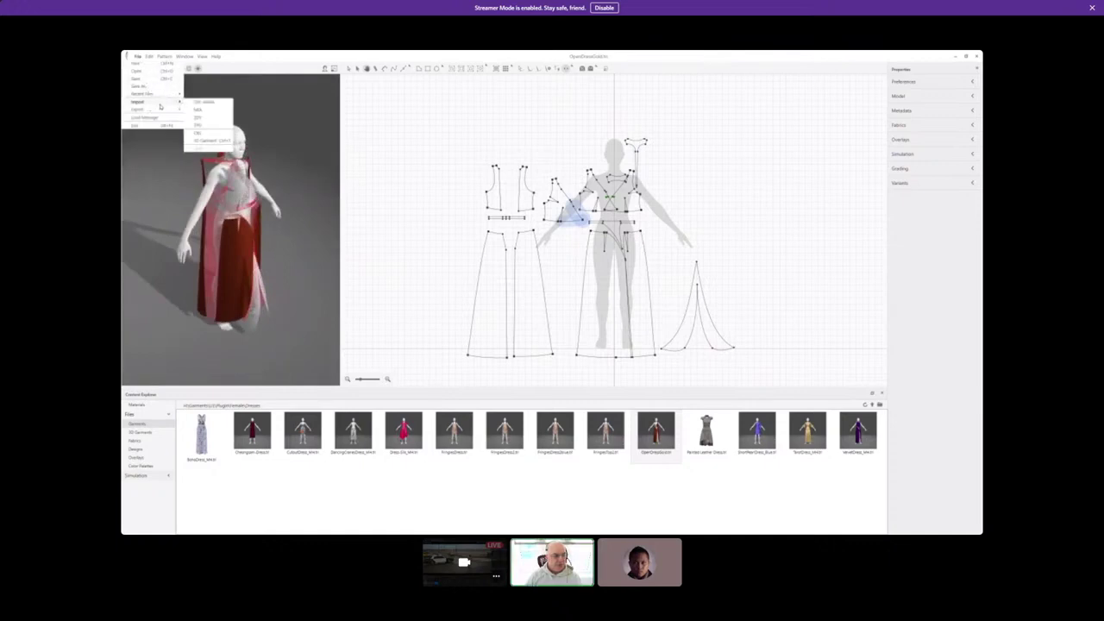
click(199, 134)
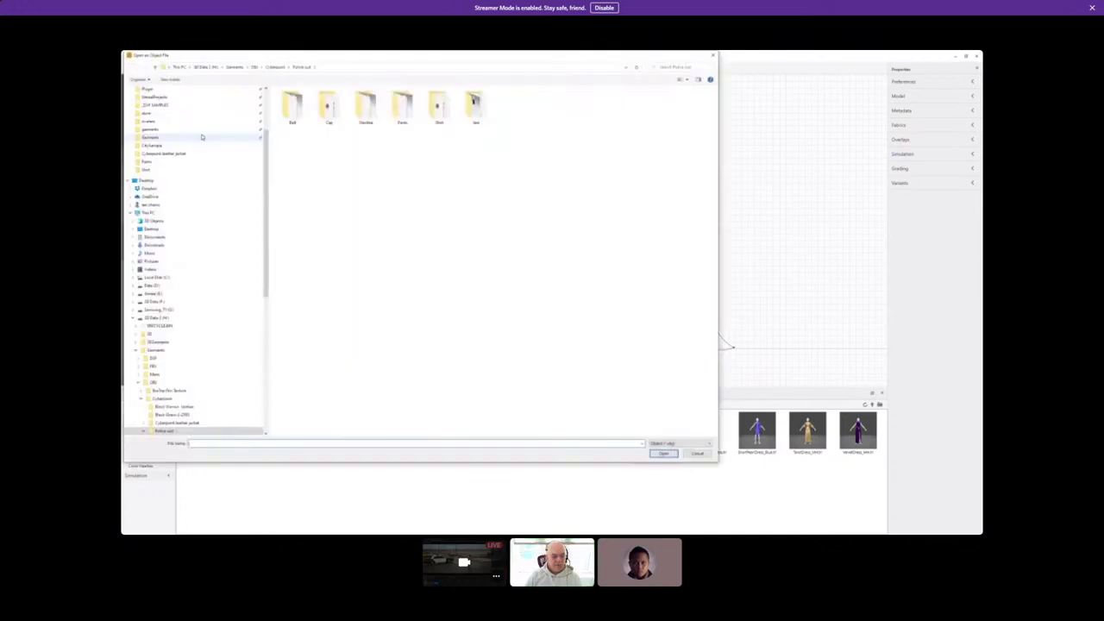
Import the body .obj from Garments > UE > Plugin as the Character, accepting the mesh warning.
click(155, 350)
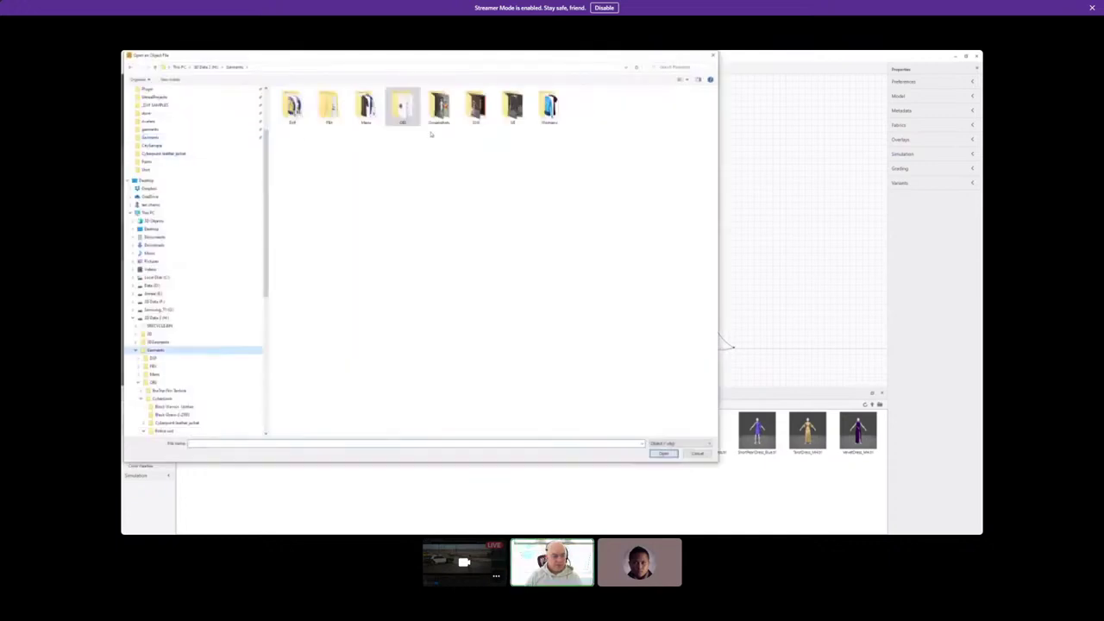
double_click(513, 105)
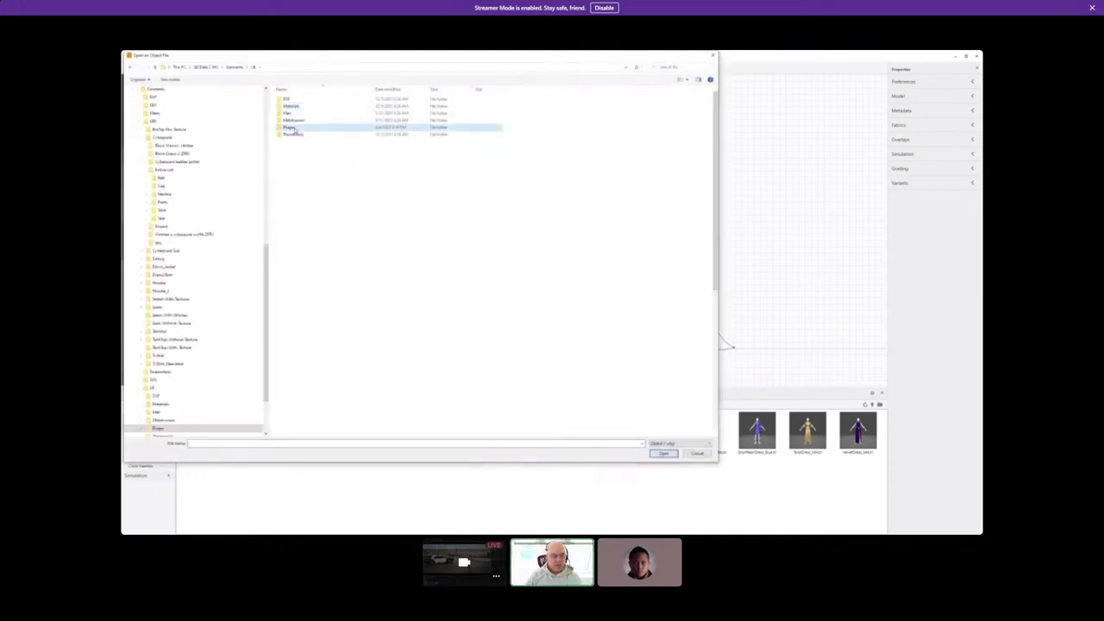
double_click(297, 129)
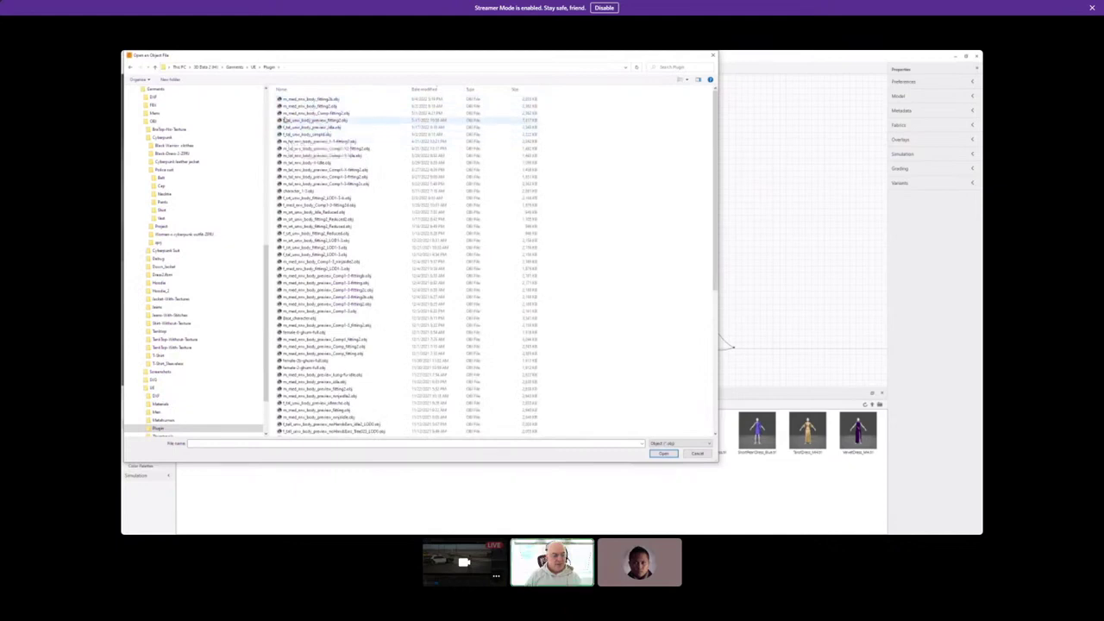
click(297, 121)
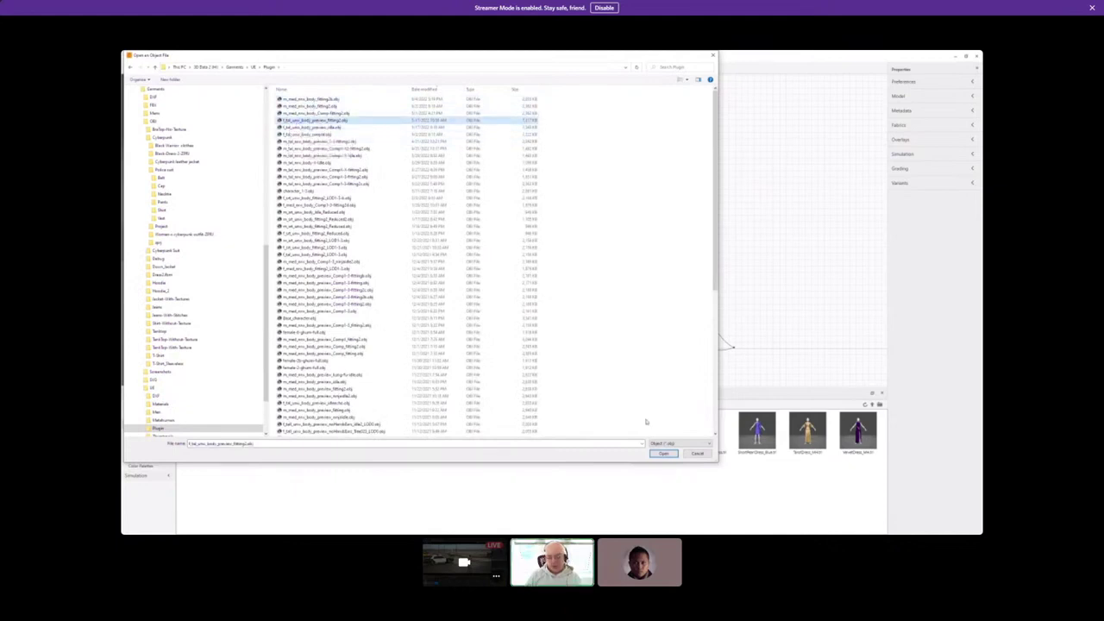
click(663, 453)
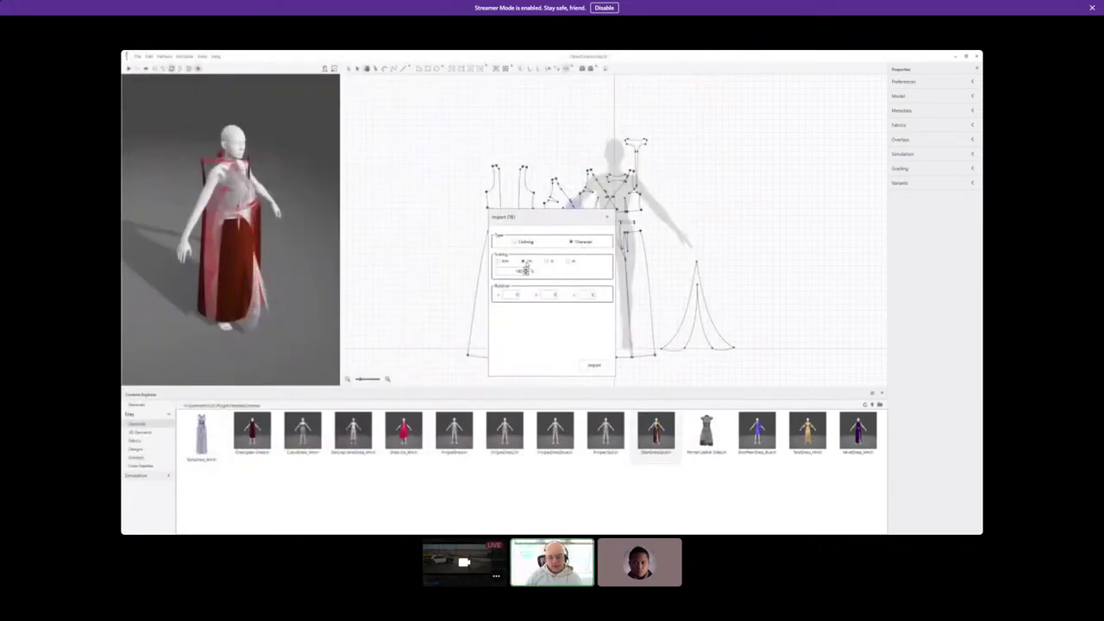
click(594, 365)
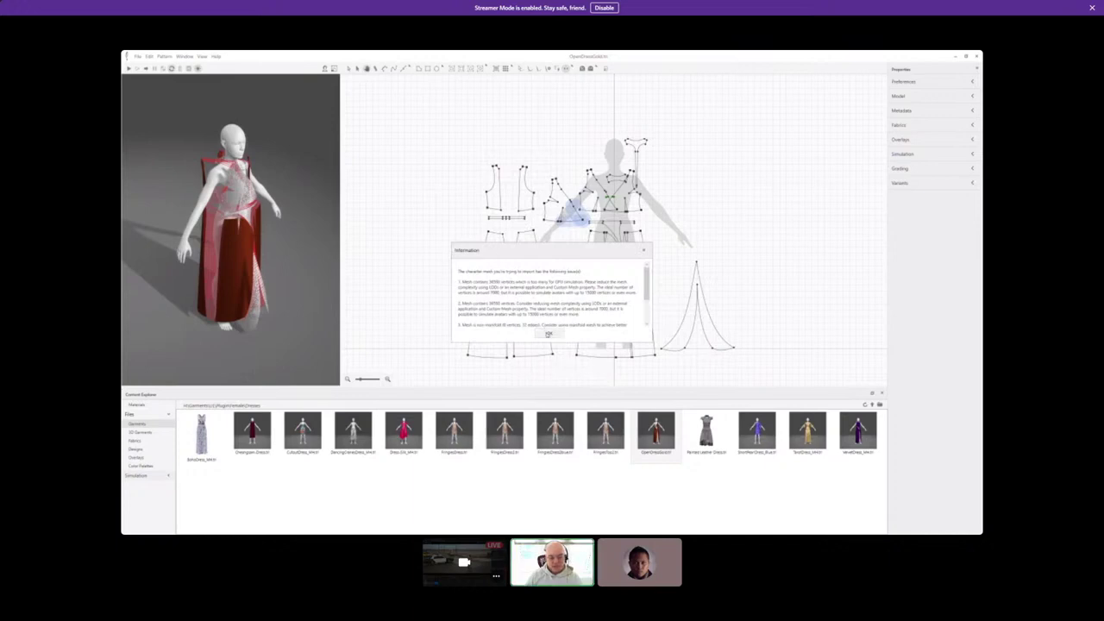
click(549, 333)
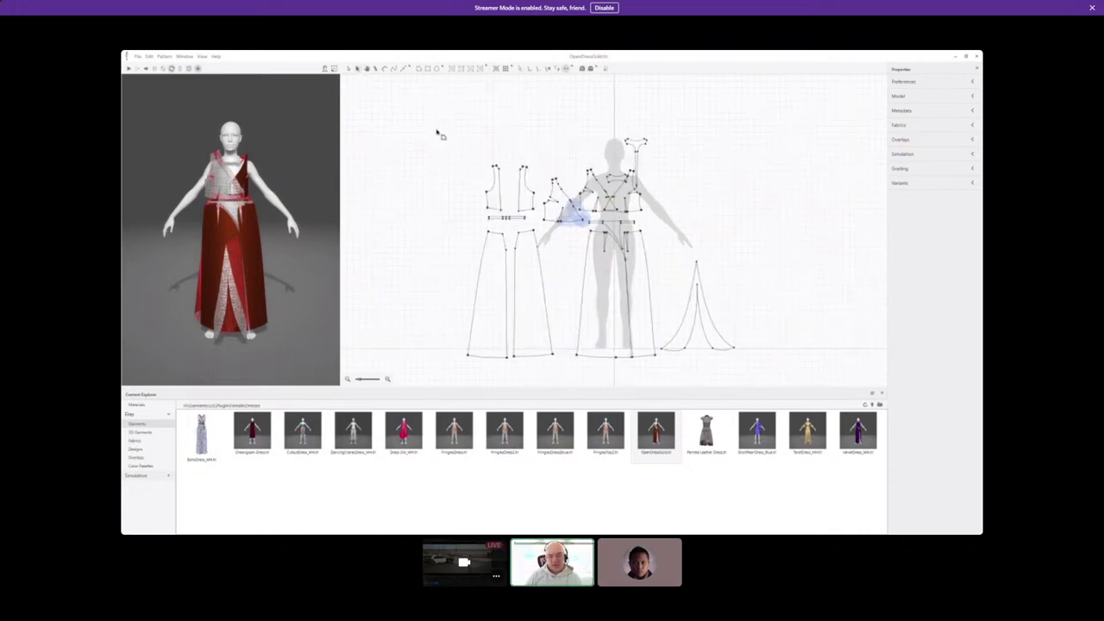
Select and deselect all the dress pattern pieces, then simulate the dress on the new body.
drag(435, 129, 772, 373)
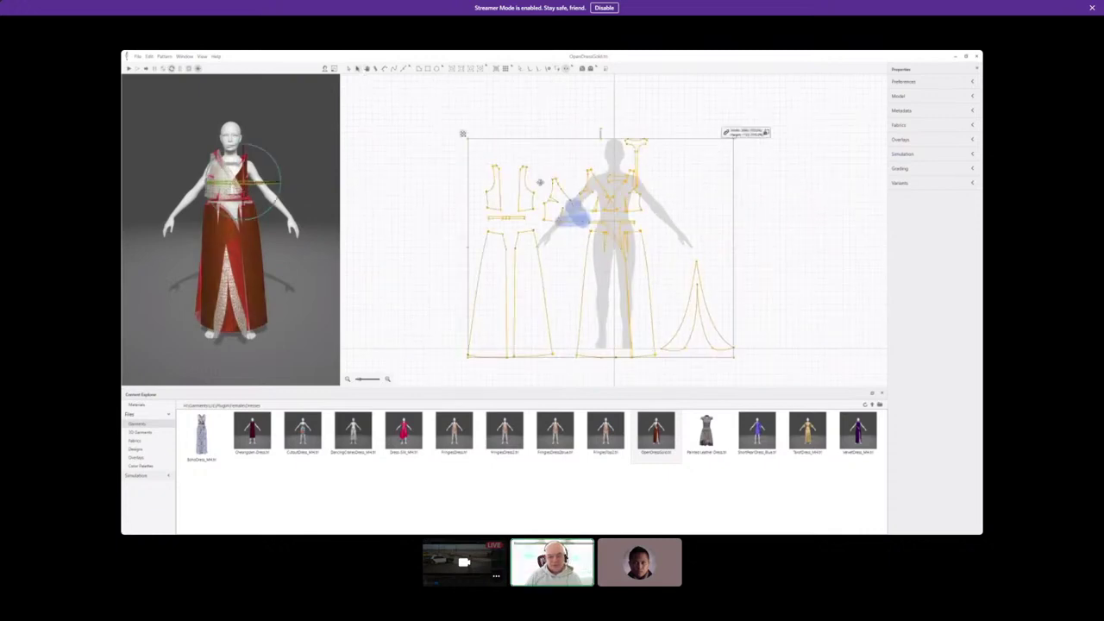
click(448, 214)
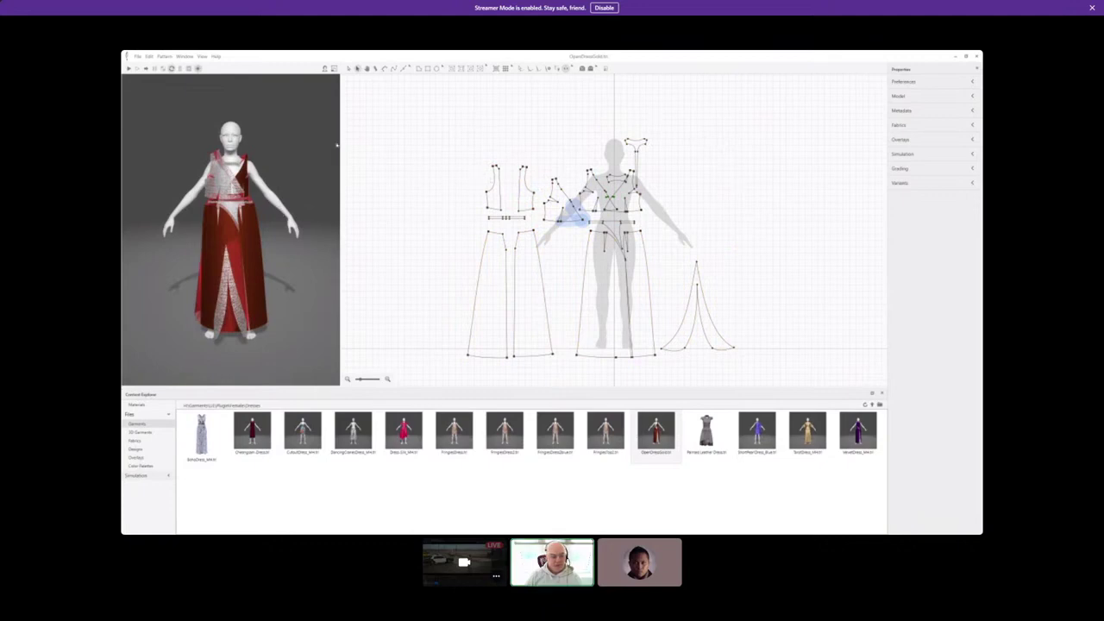
click(129, 69)
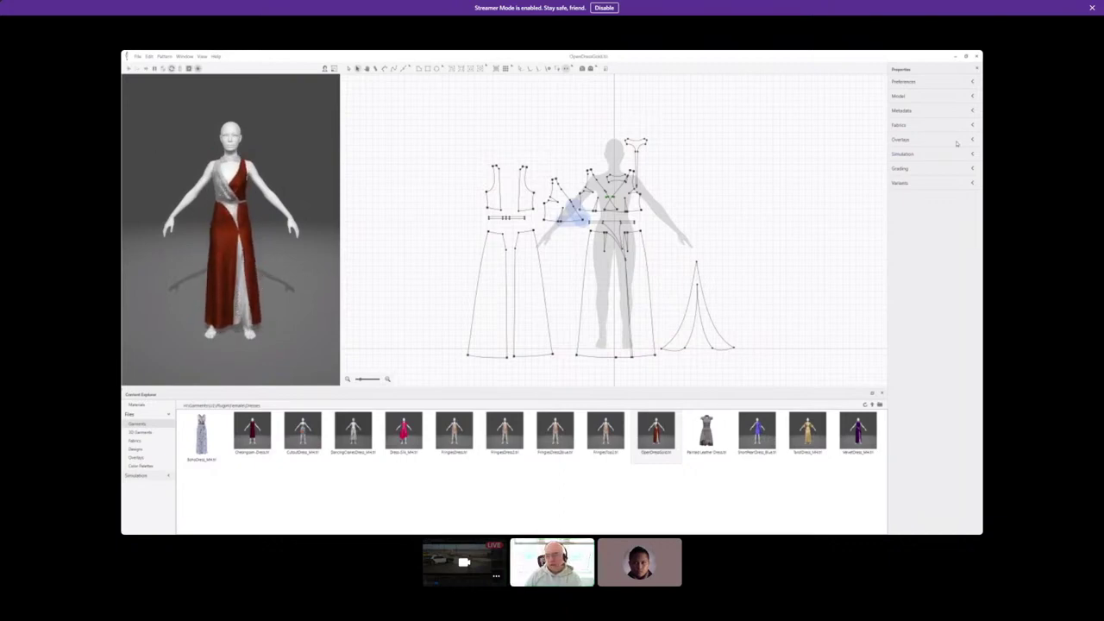
Expand Overlays and Fabrics in Properties to check the first fabric, then collapse Fabrics.
click(923, 139)
click(927, 129)
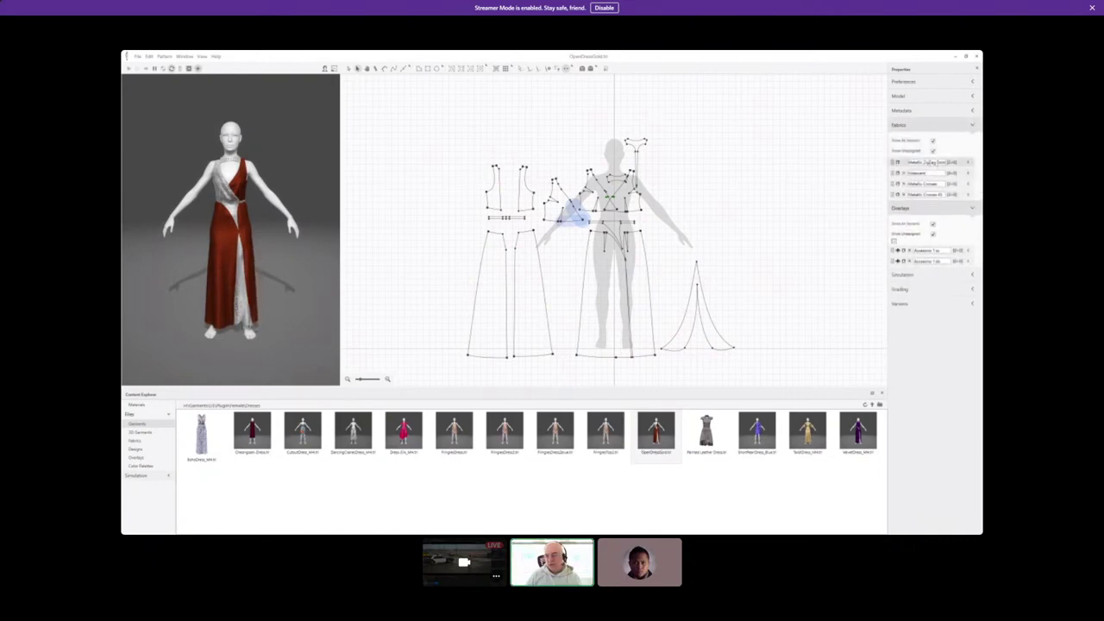
click(968, 162)
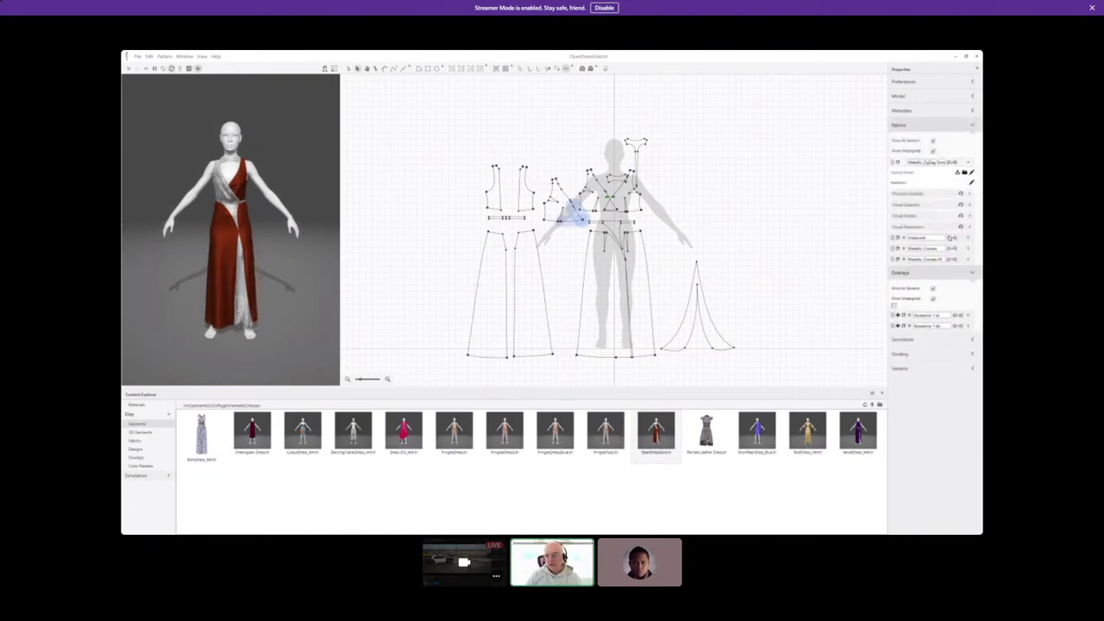
click(969, 163)
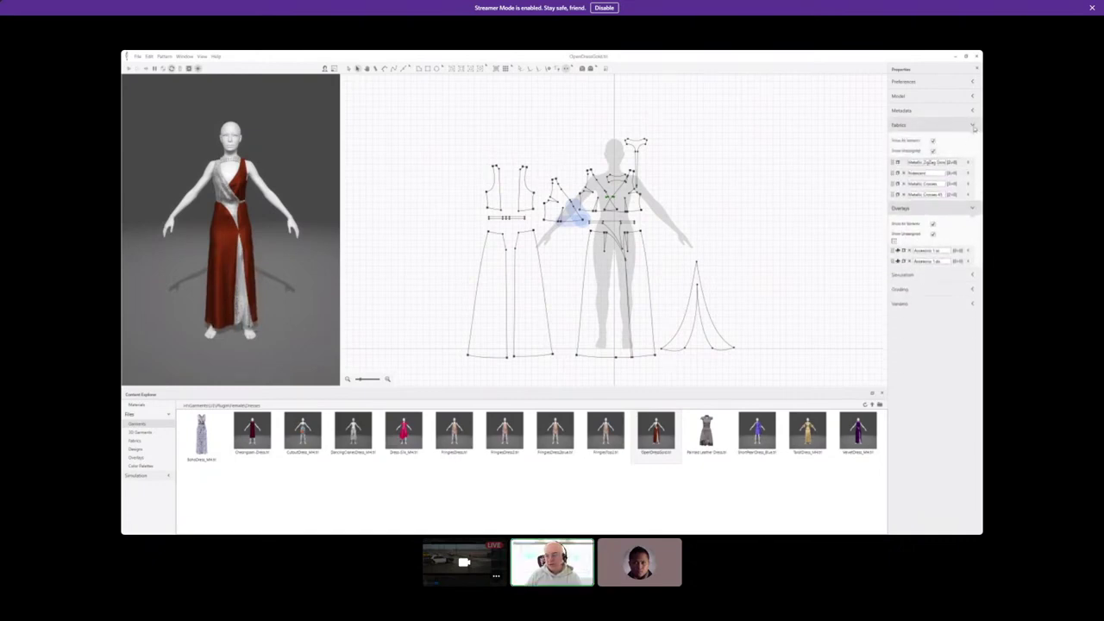
click(973, 127)
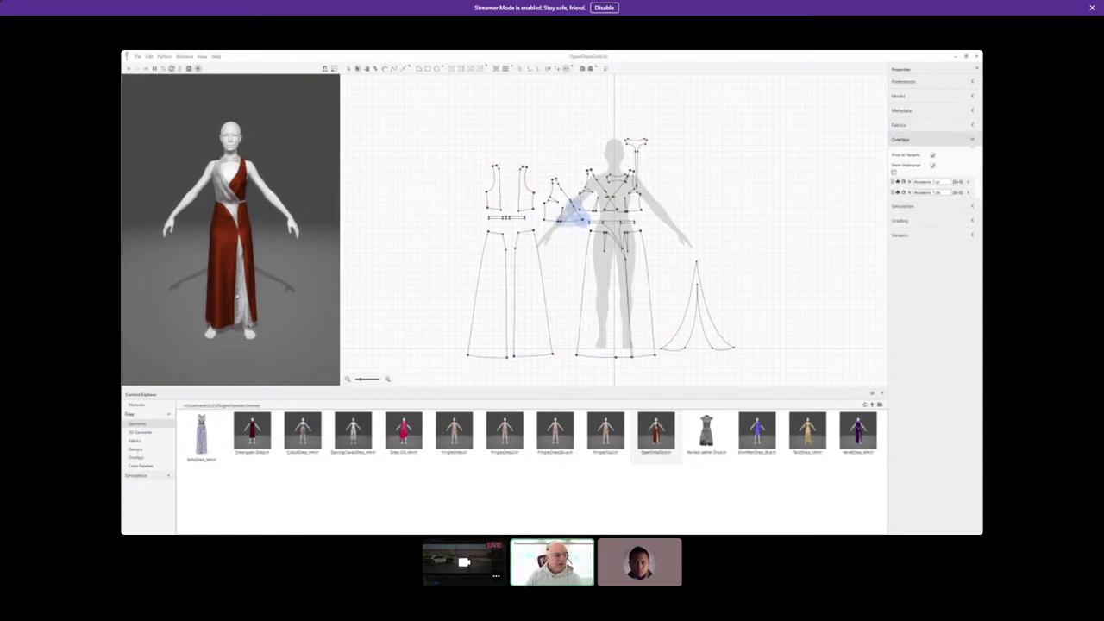
Open the File > Export 3D garment settings and cancel without exporting.
click(138, 57)
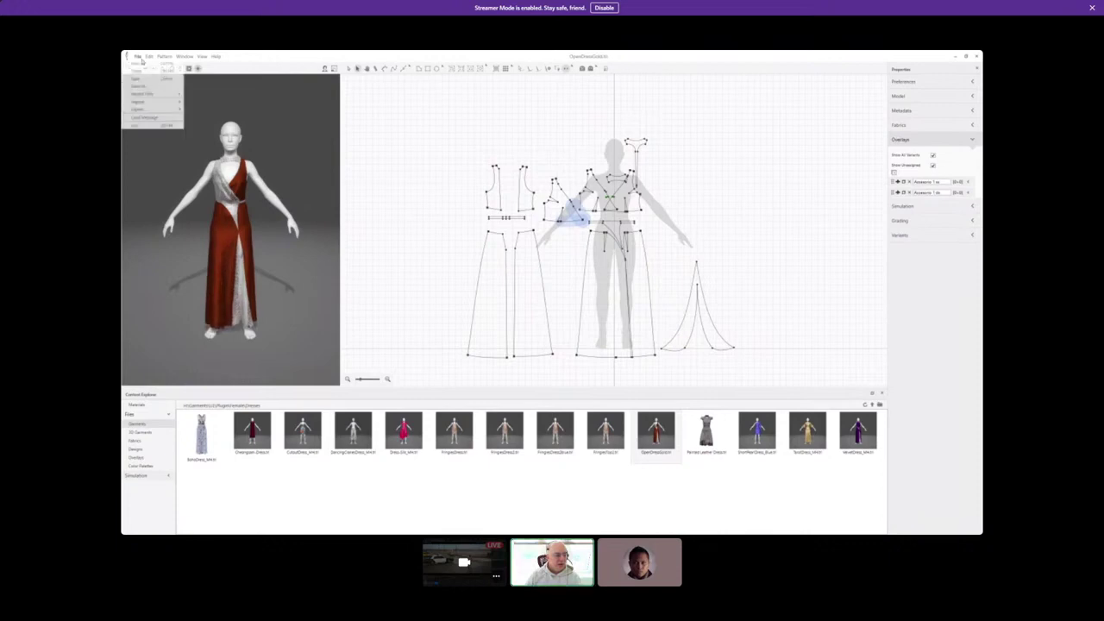
mouse_move(147, 110)
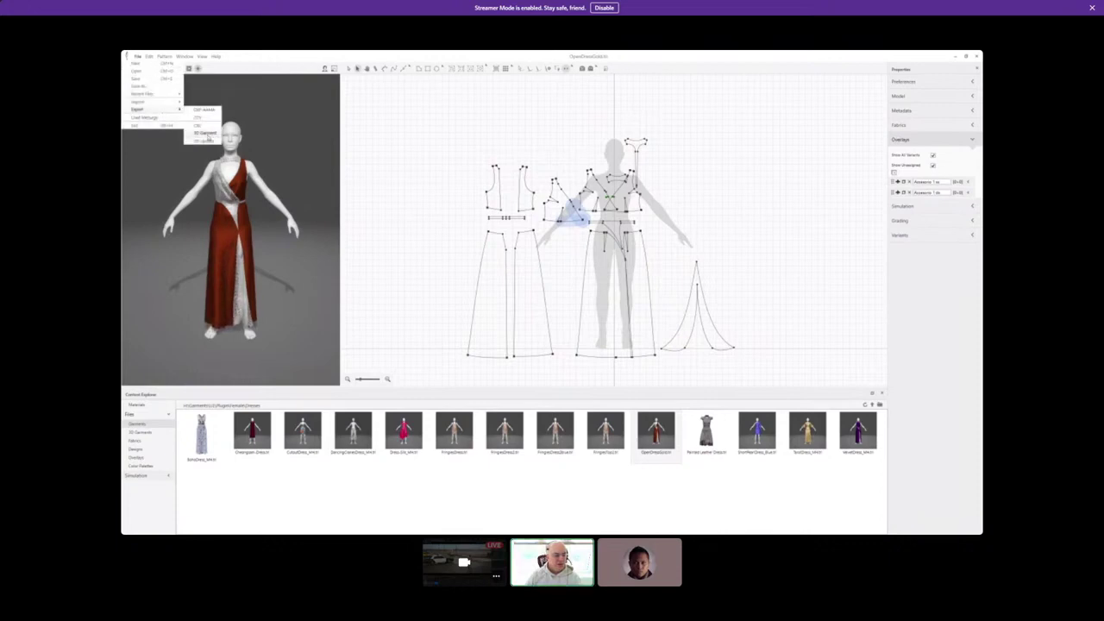
click(205, 133)
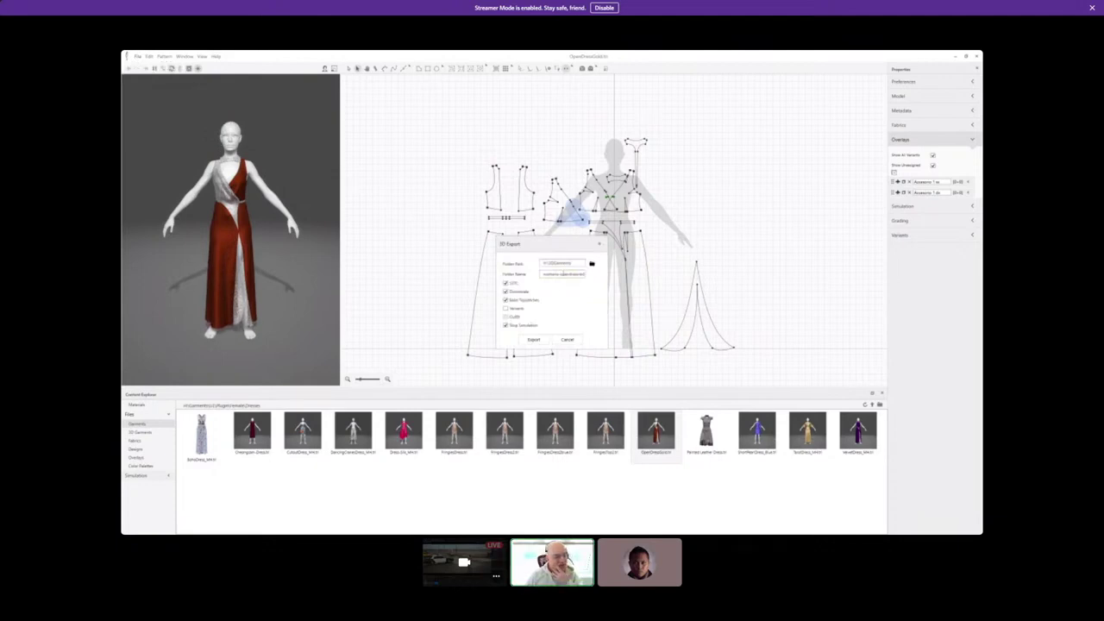
click(567, 339)
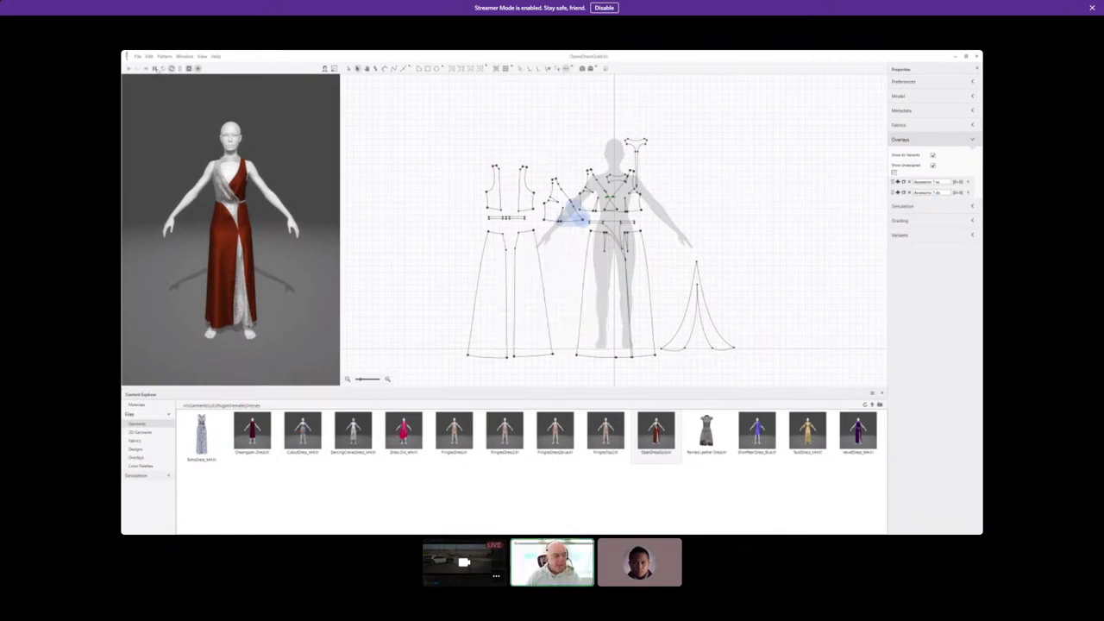
Minimize the pattern editor to return to Marvelous Designer.
click(954, 57)
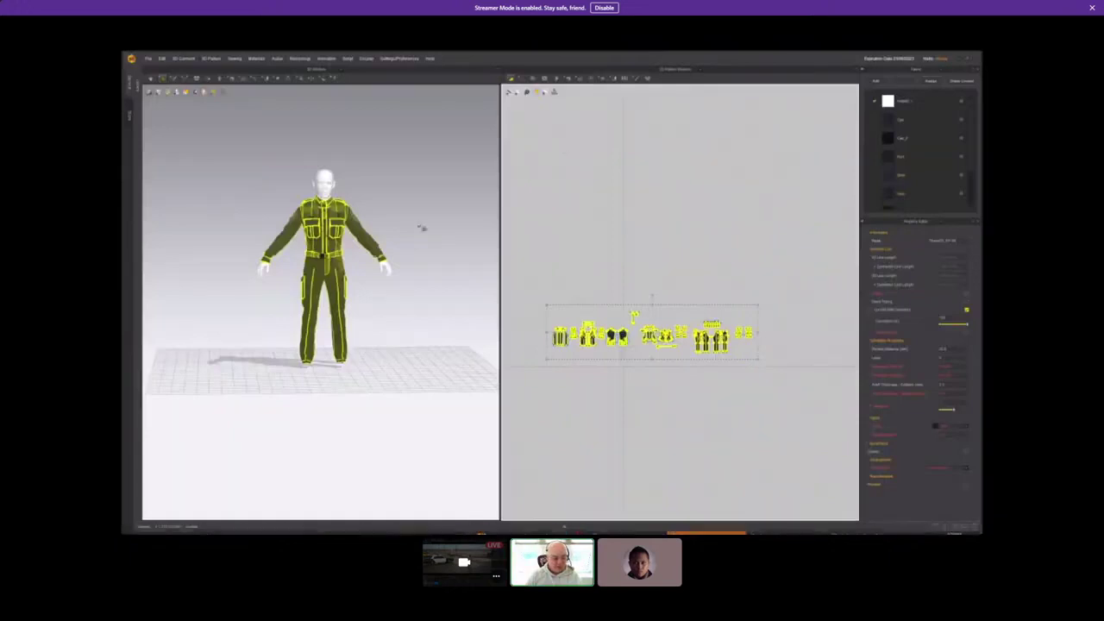
key(super)
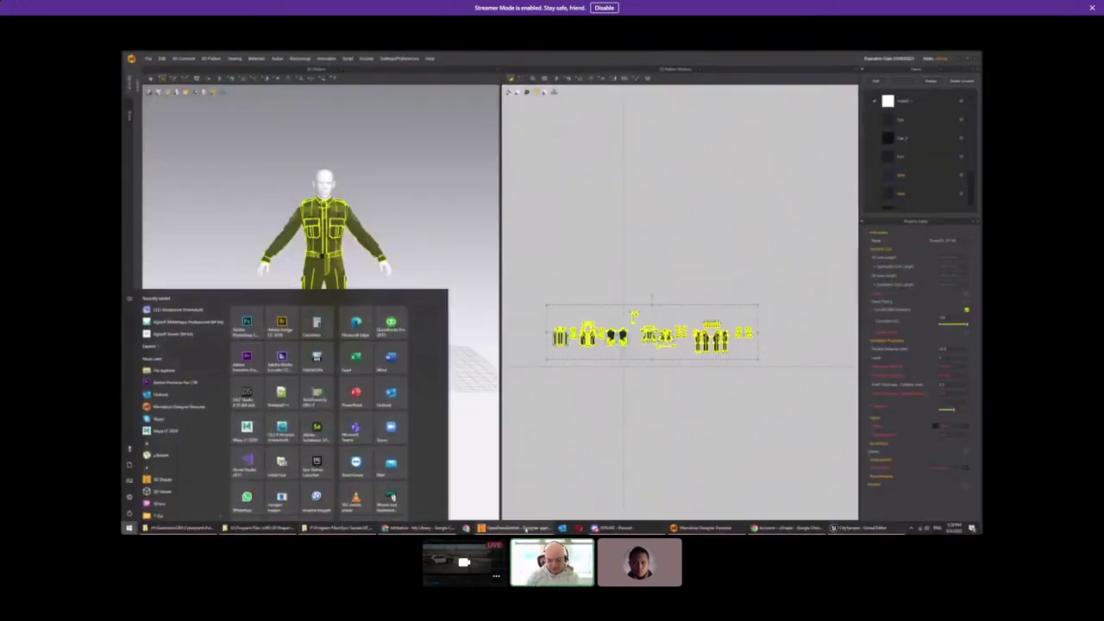
click(515, 527)
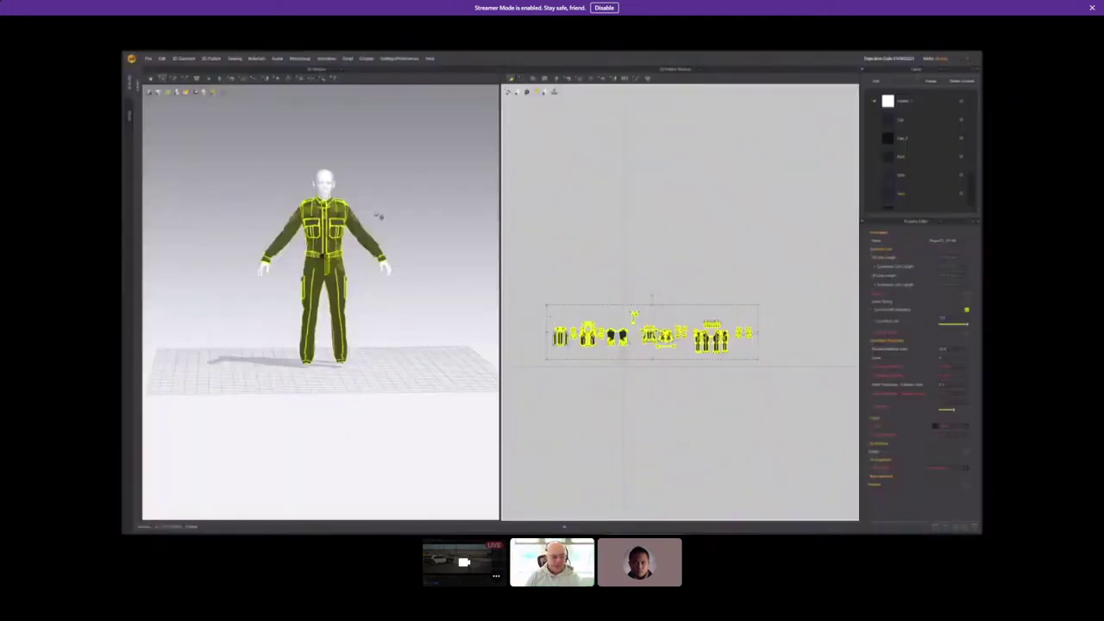
Deselect the uniform and orbit around the avatar to inspect it from the side and behind.
scroll(377, 212, up, 5)
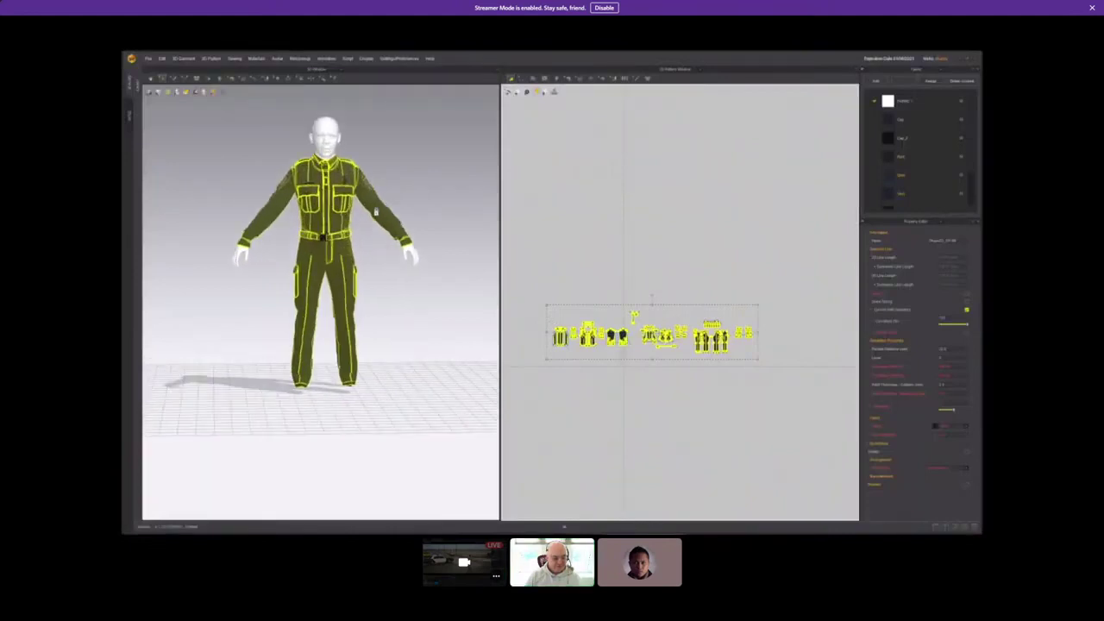
scroll(376, 211, up, 2)
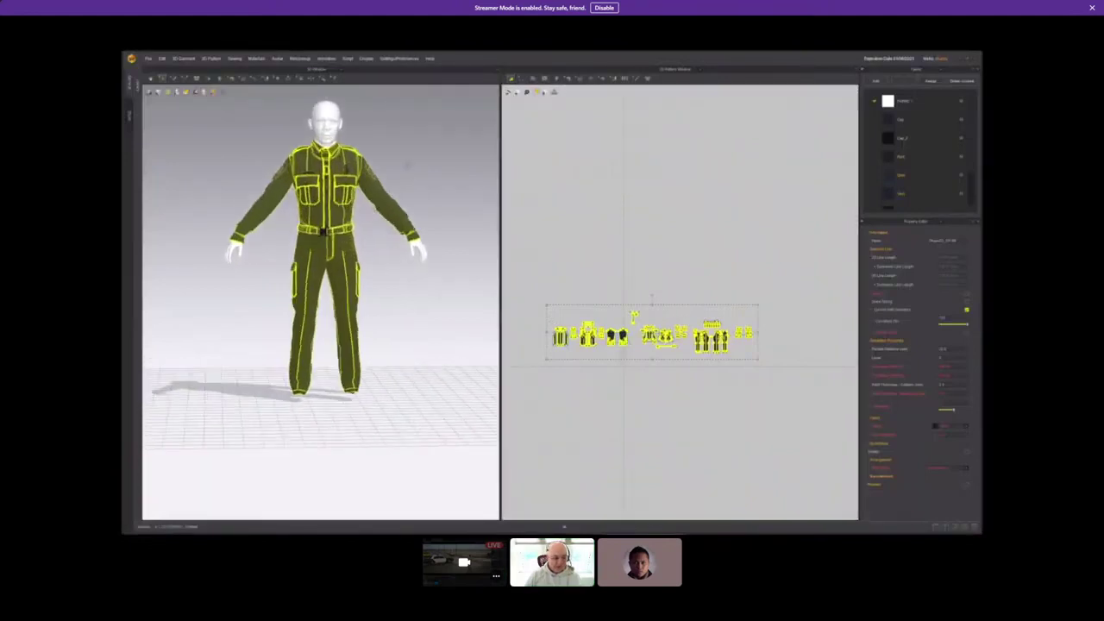
mouse_move(413, 173)
right_down()
mouse_move(451, 161)
mouse_move(438, 145)
mouse_move(419, 167)
mouse_move(456, 173)
mouse_move(423, 177)
right_up()
click(422, 177)
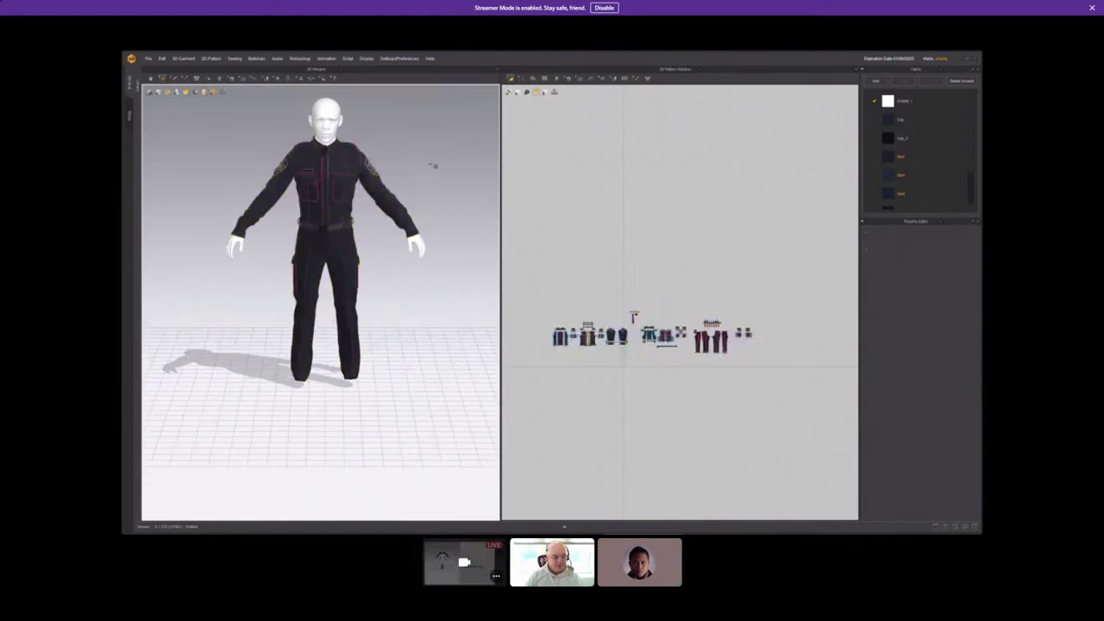
middle_drag(434, 167, 439, 242)
scroll(419, 246, down, 1)
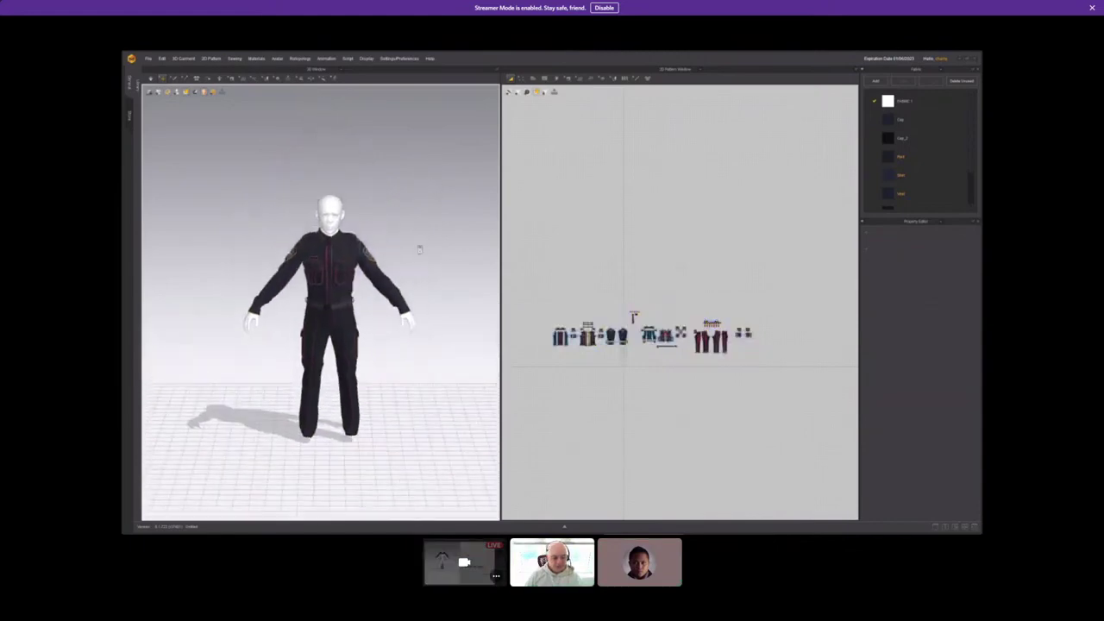
scroll(419, 248, up, 3)
scroll(419, 248, up, 5)
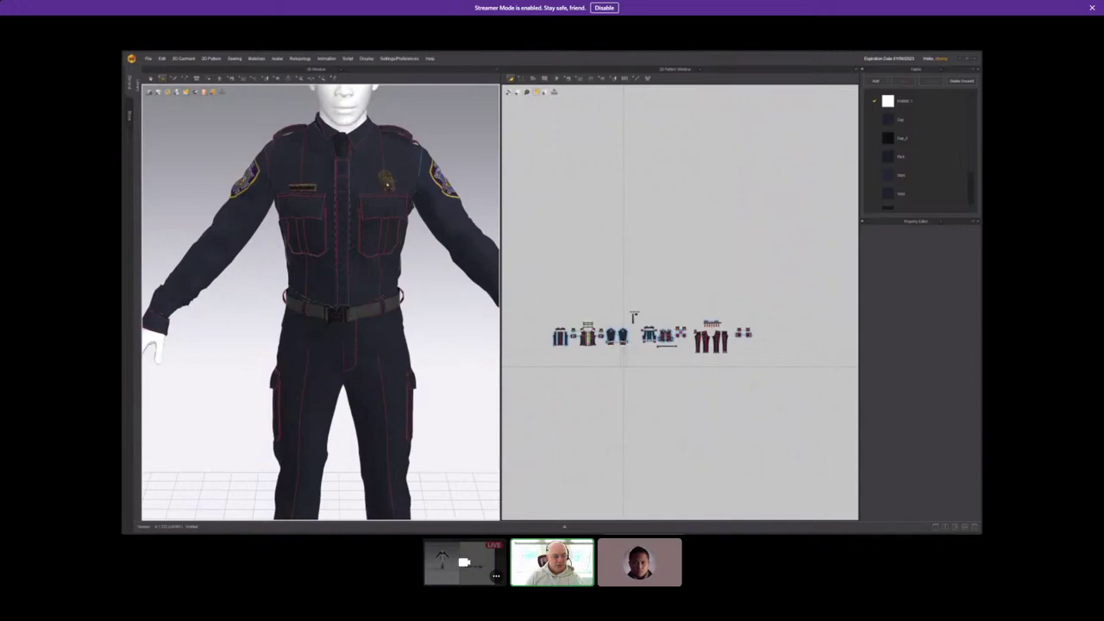
right_drag(385, 178, 423, 154)
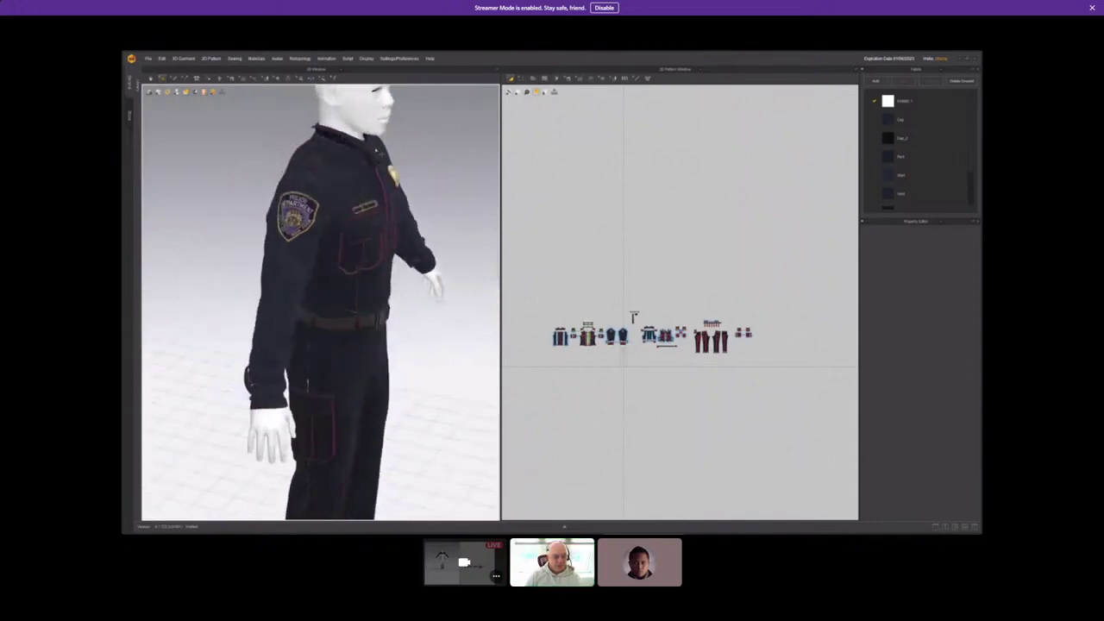
right_drag(429, 142, 499, 121)
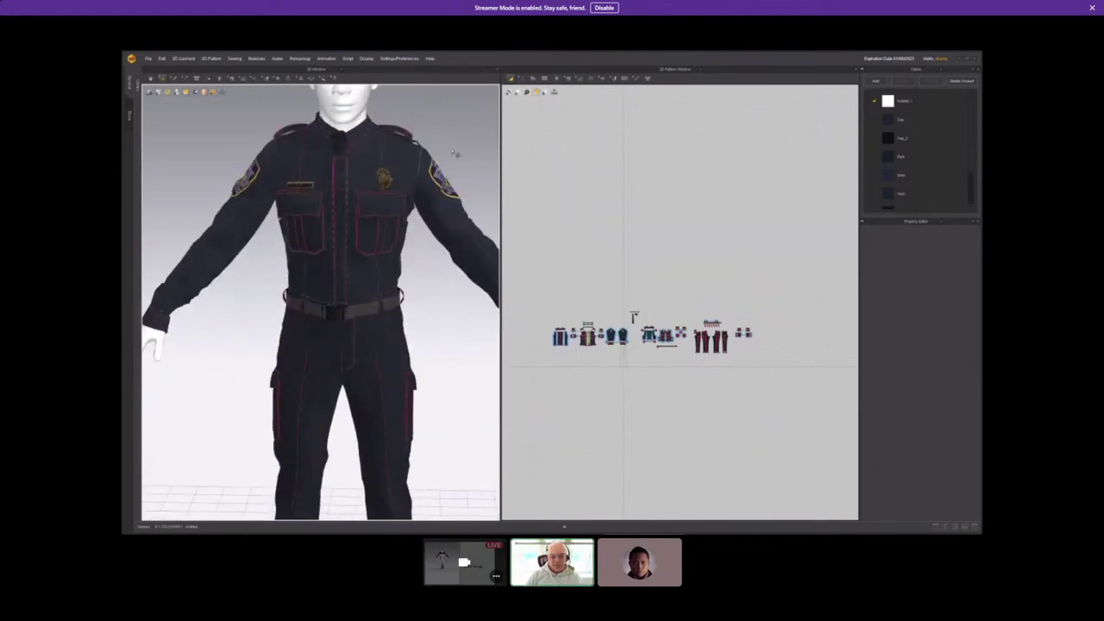
scroll(451, 153, up, 2)
scroll(452, 153, down, 5)
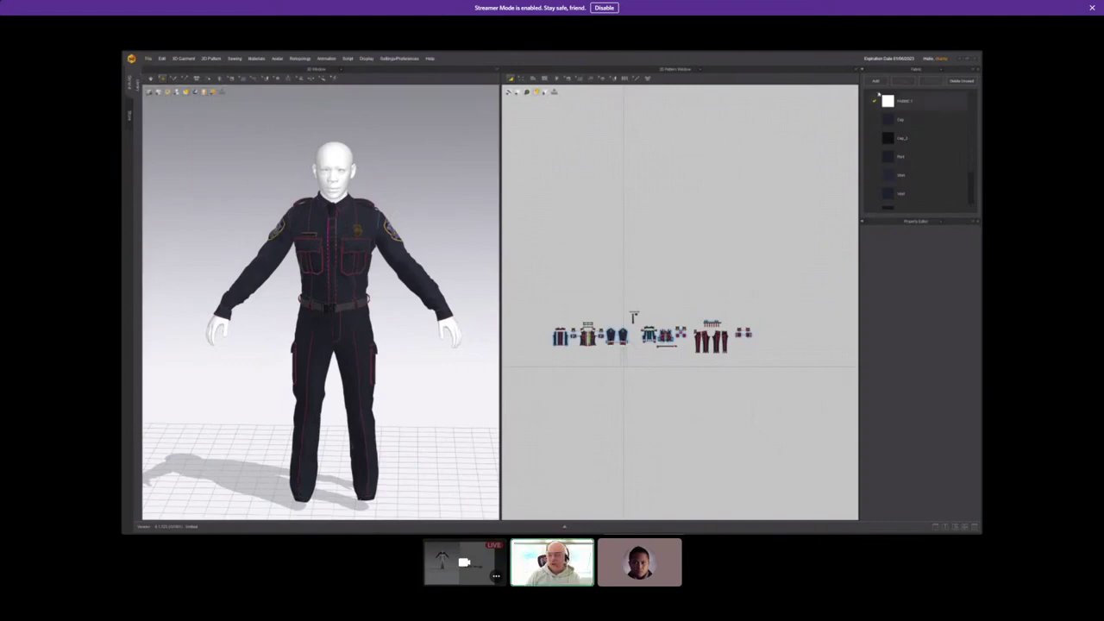
Replace the Fabric panel with the UV Editor through the panel header's context menu.
right_click(898, 73)
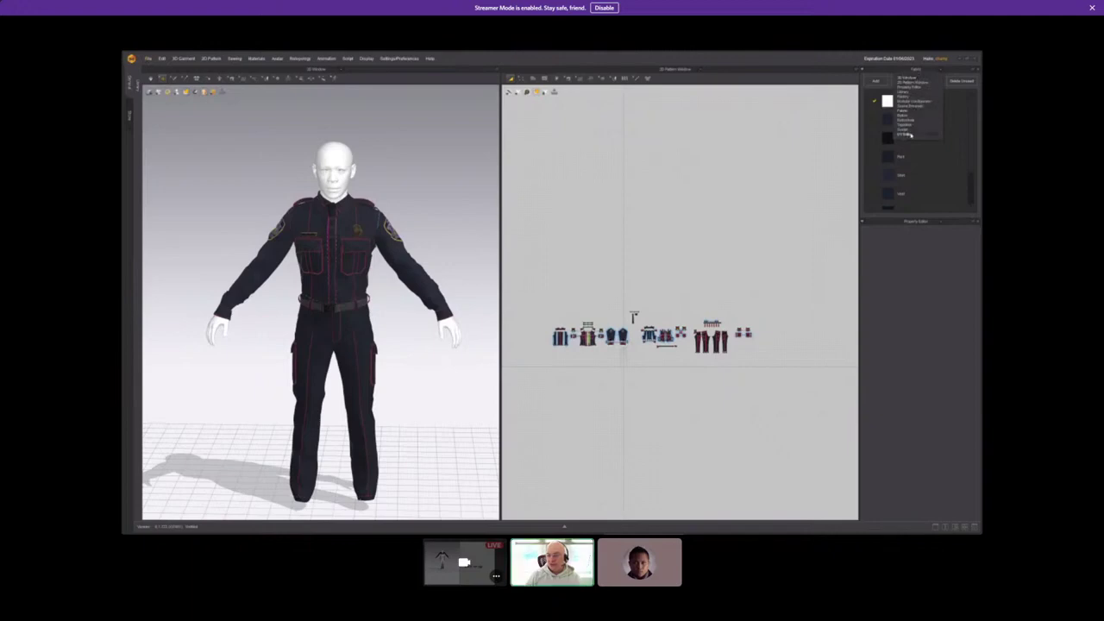
click(910, 135)
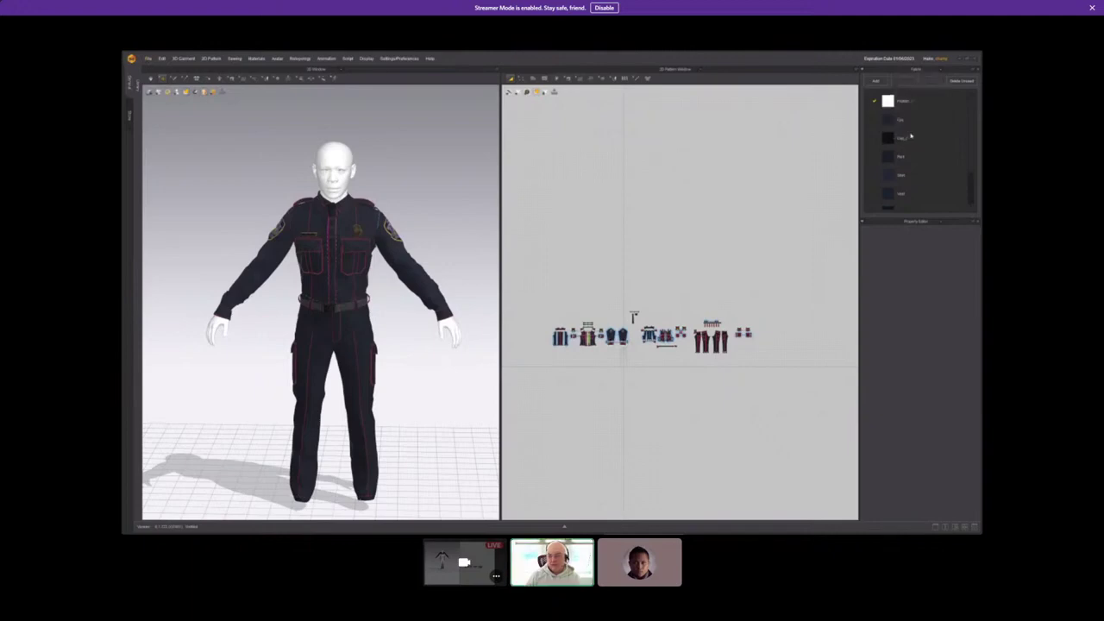
click(874, 185)
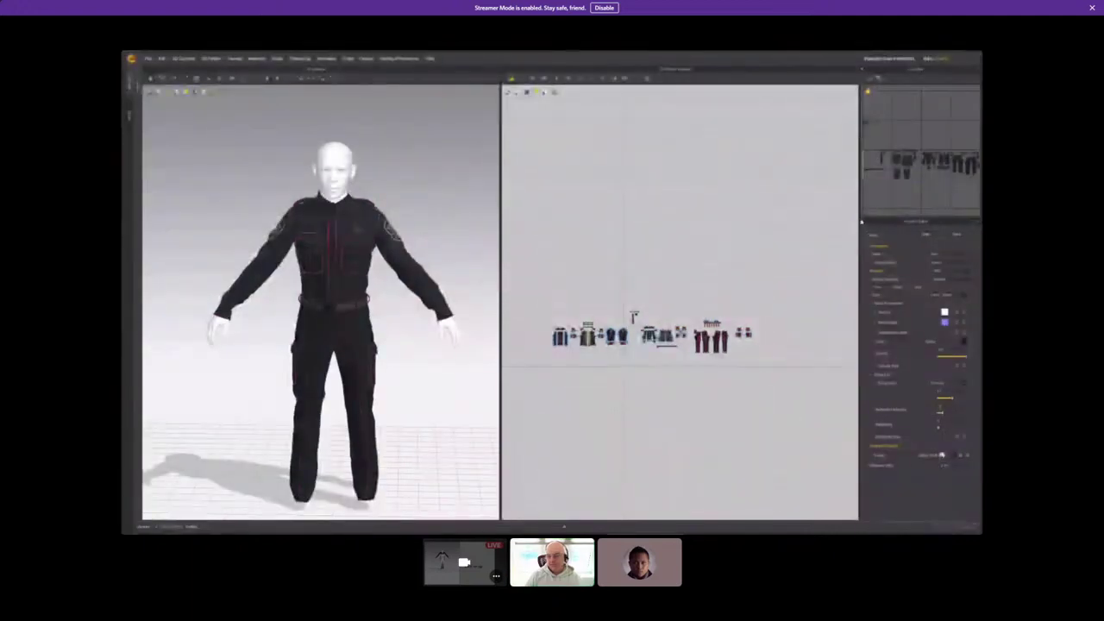
Enlarge the UV Editor and rearrange the uniform's UV pieces.
drag(858, 219, 507, 228)
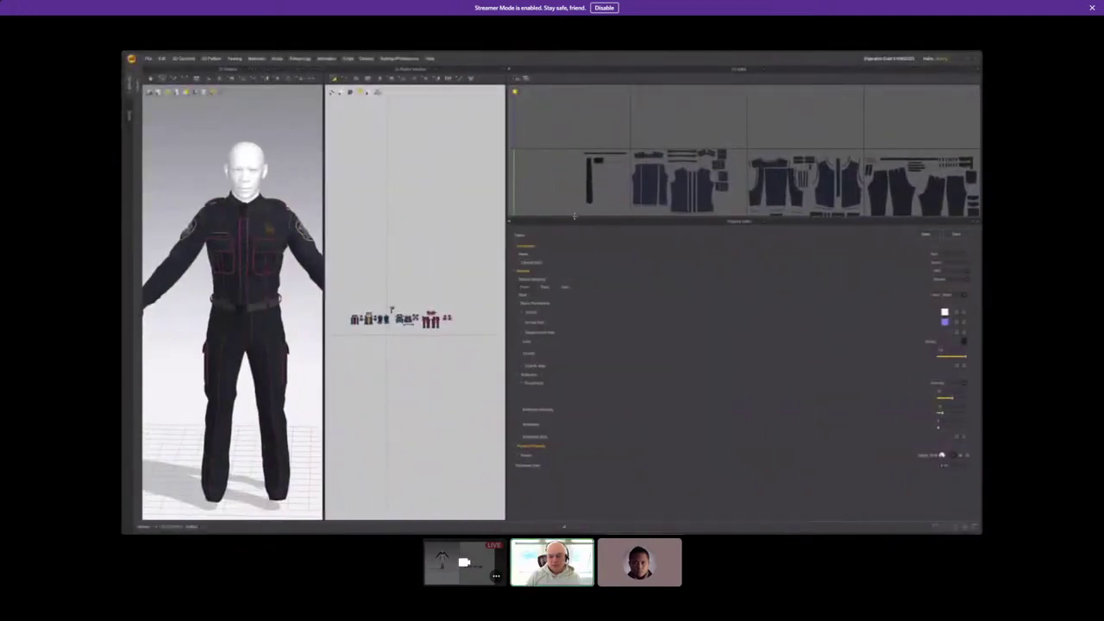
drag(574, 216, 603, 442)
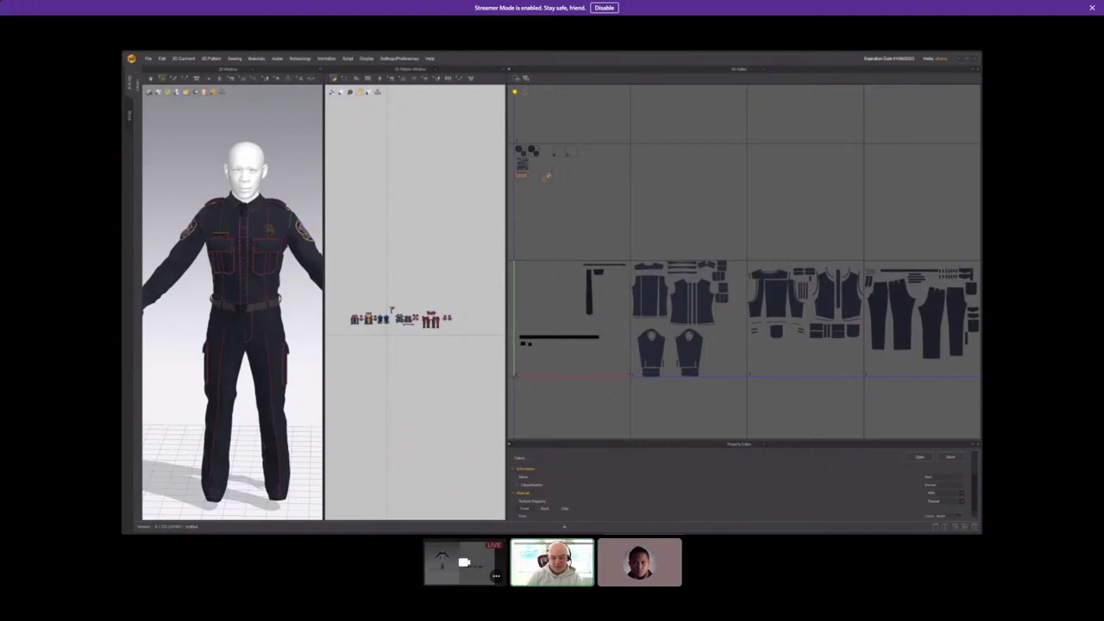
right_click(682, 195)
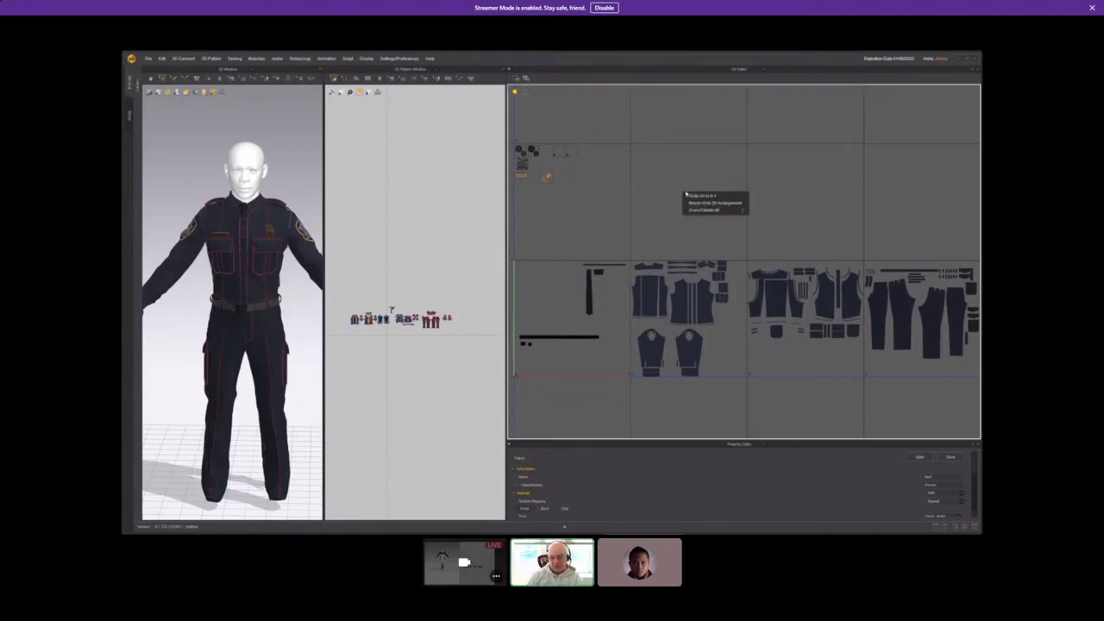
click(700, 197)
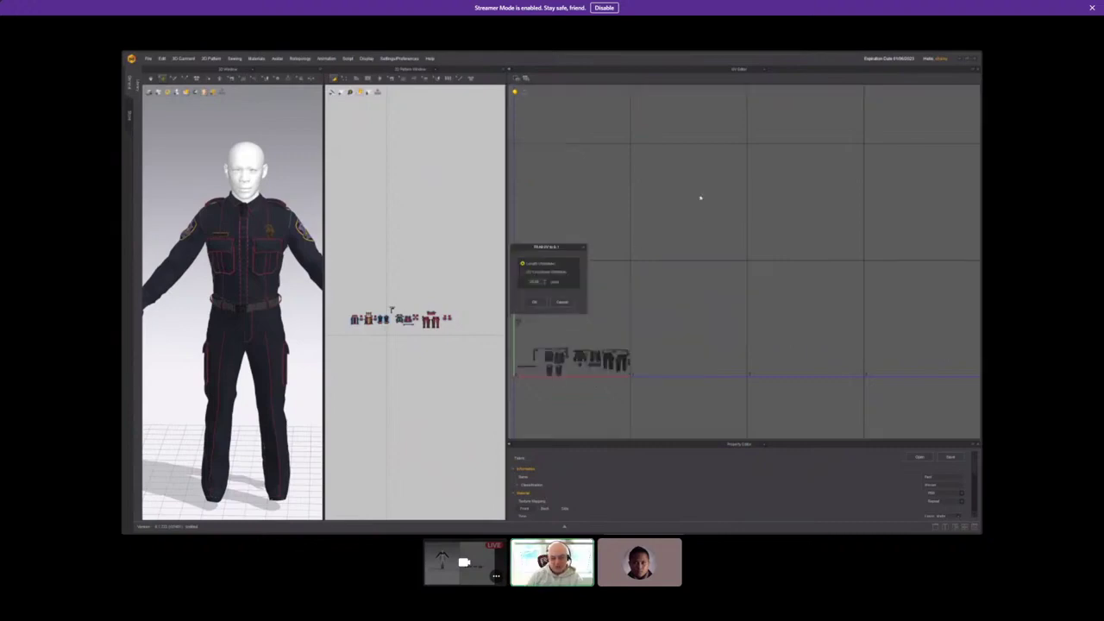
click(534, 301)
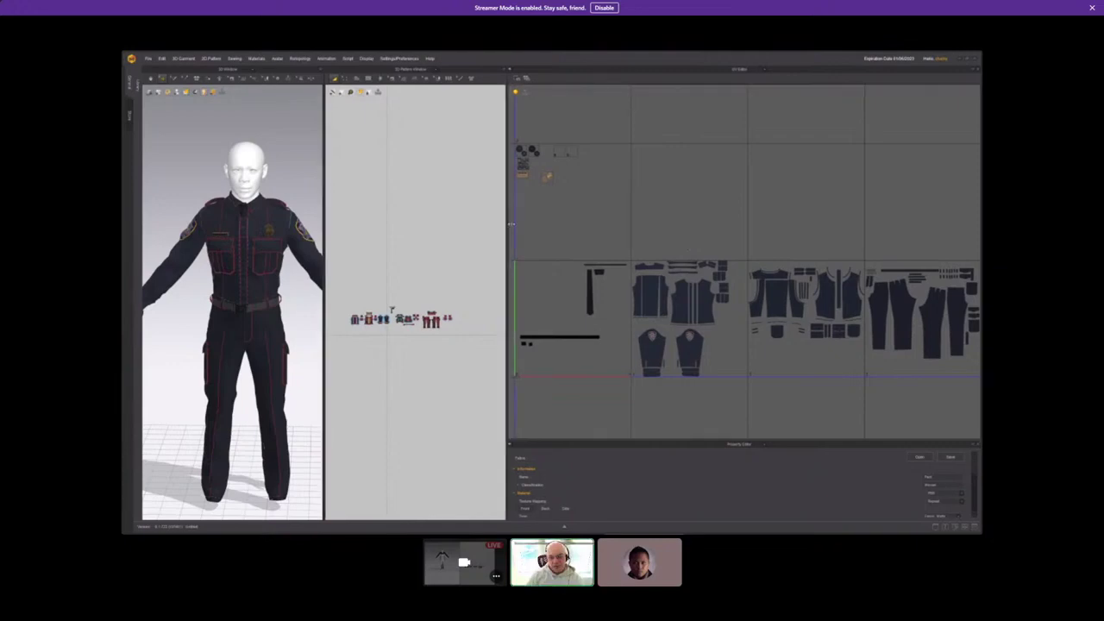
Widen the 3D and pattern views again and bring the jacket pattern pieces into view.
drag(508, 229, 797, 204)
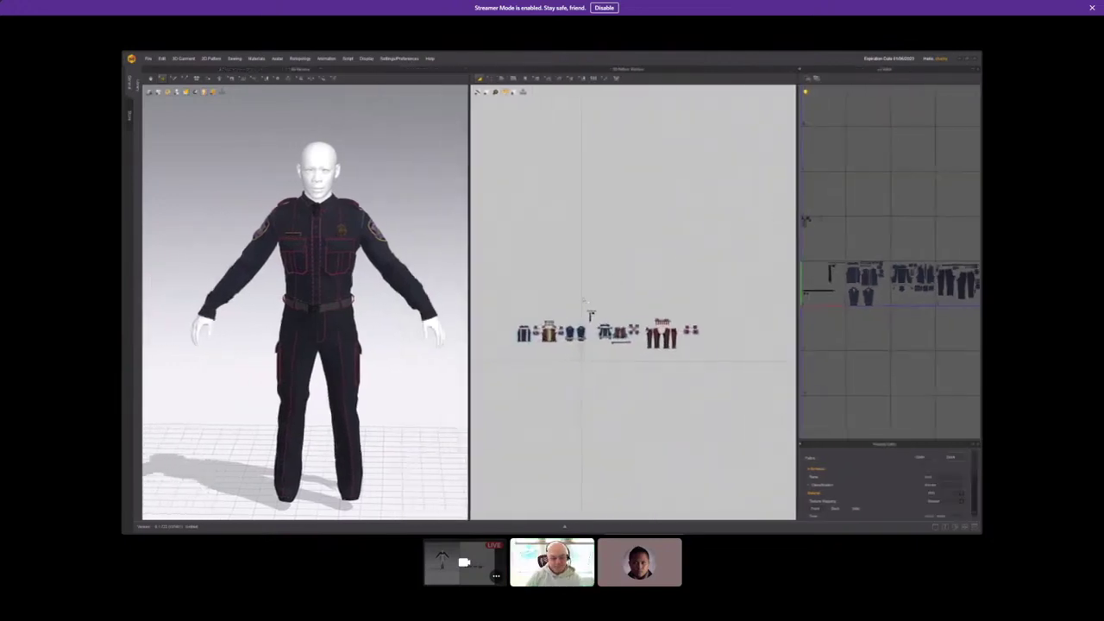
scroll(586, 302, up, 3)
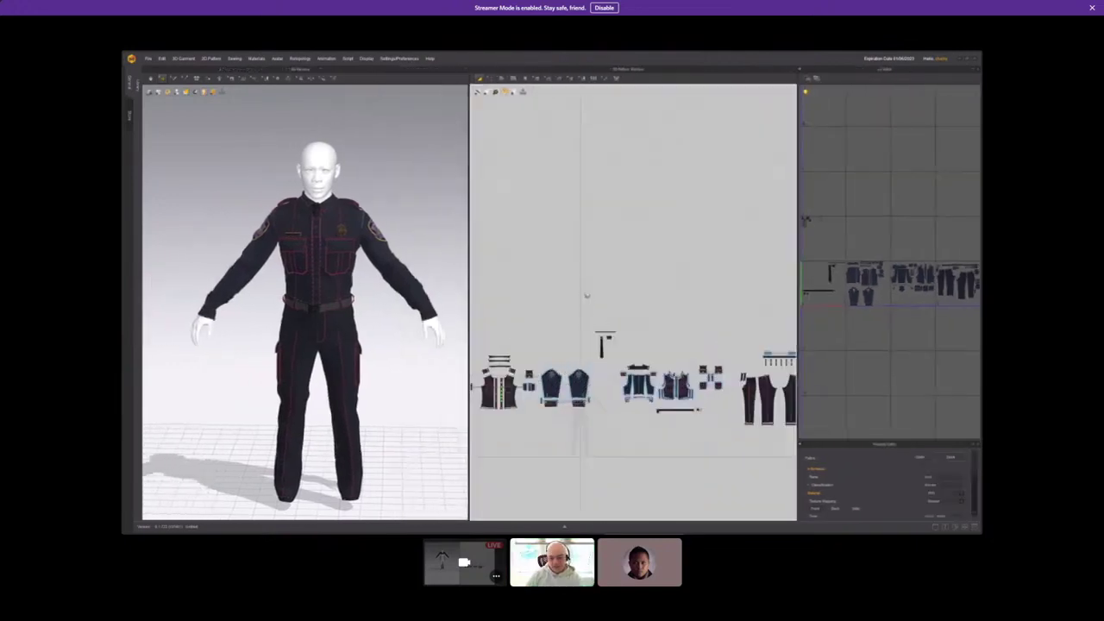
right_drag(586, 298, 647, 171)
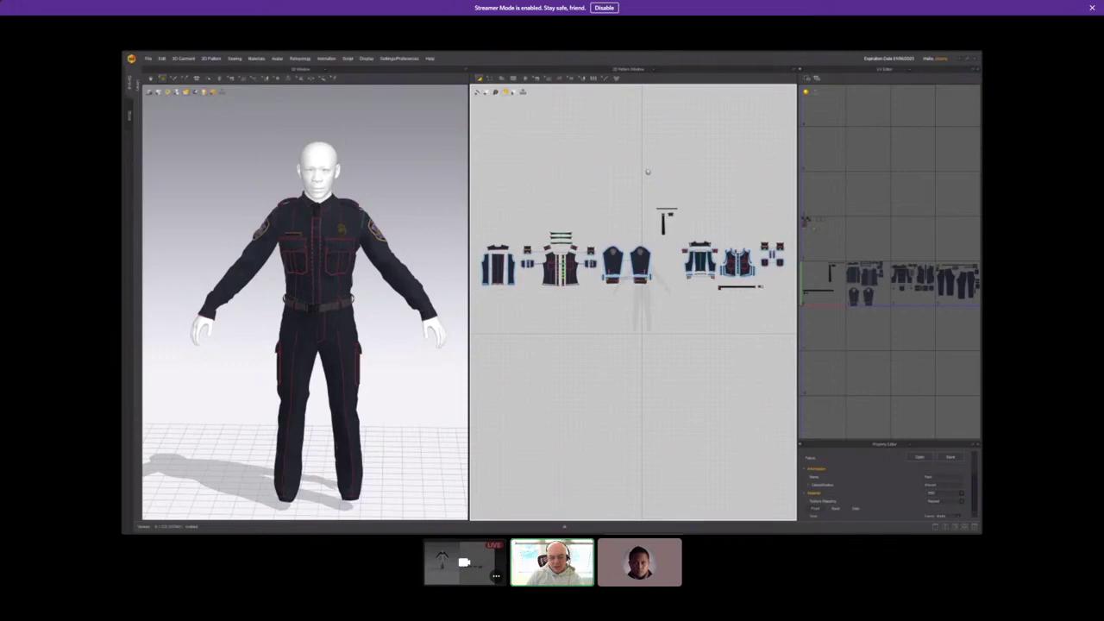
scroll(648, 171, down, 1)
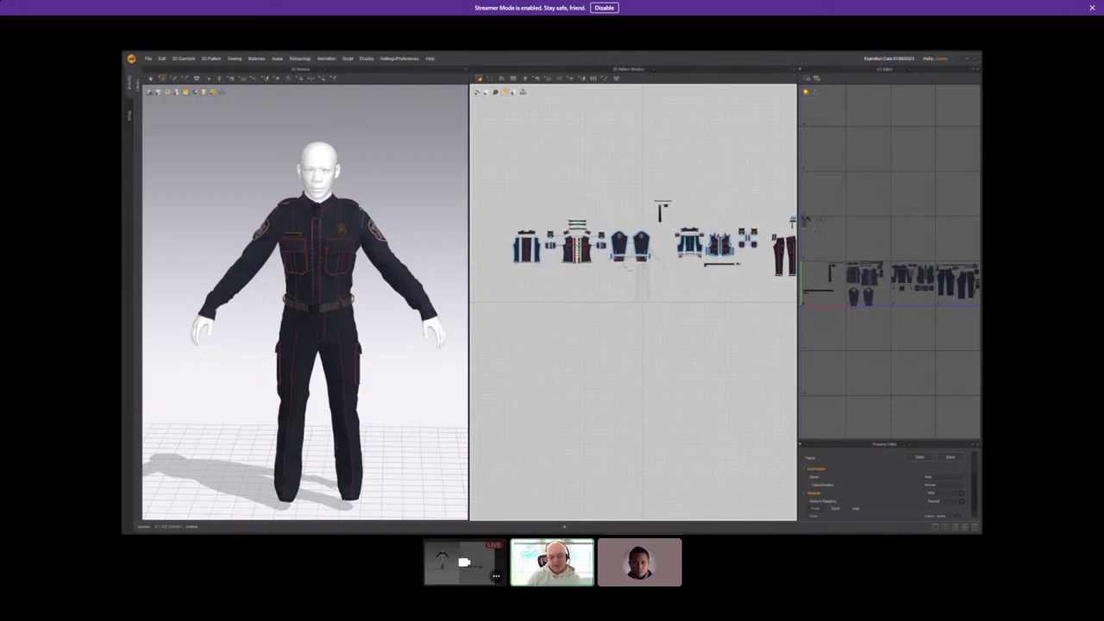
Start opening another project through File > Open, answering the save prompt.
click(148, 59)
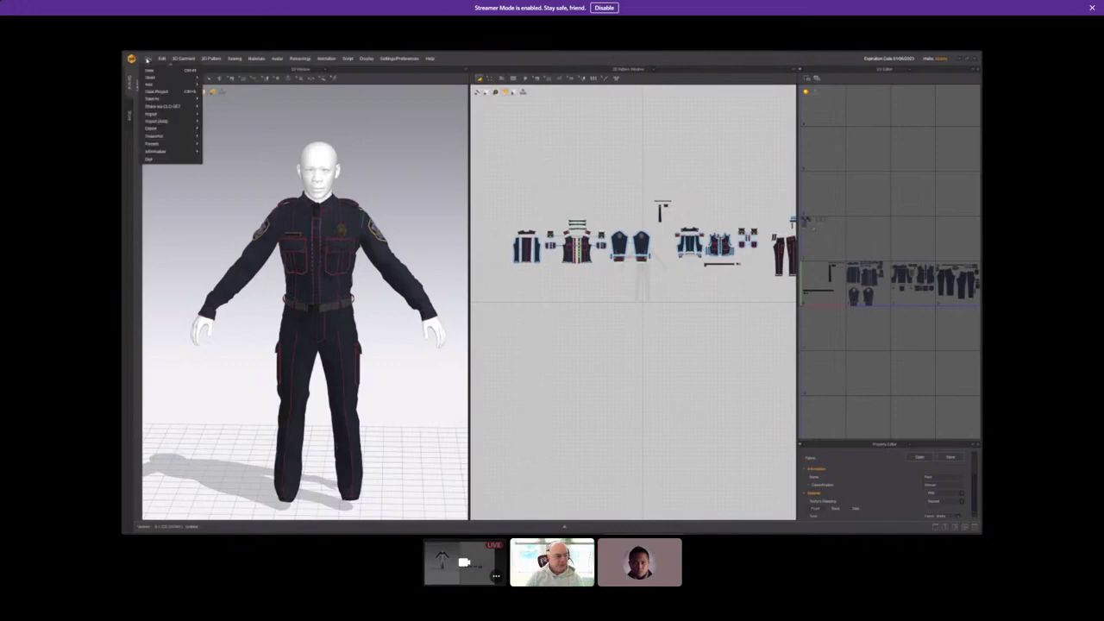
mouse_move(151, 77)
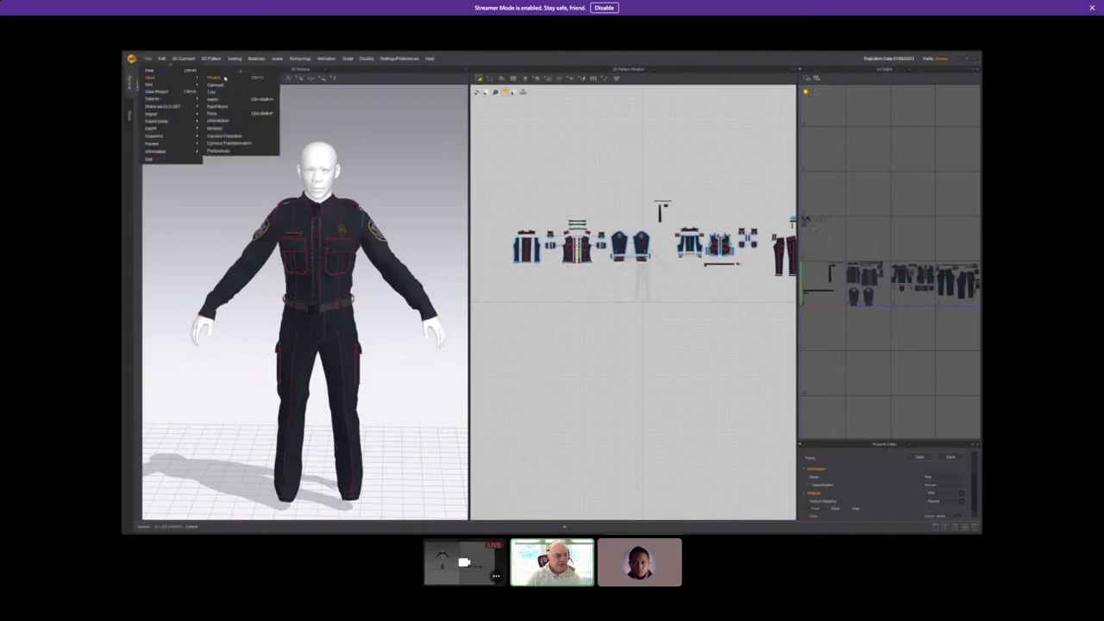
click(225, 79)
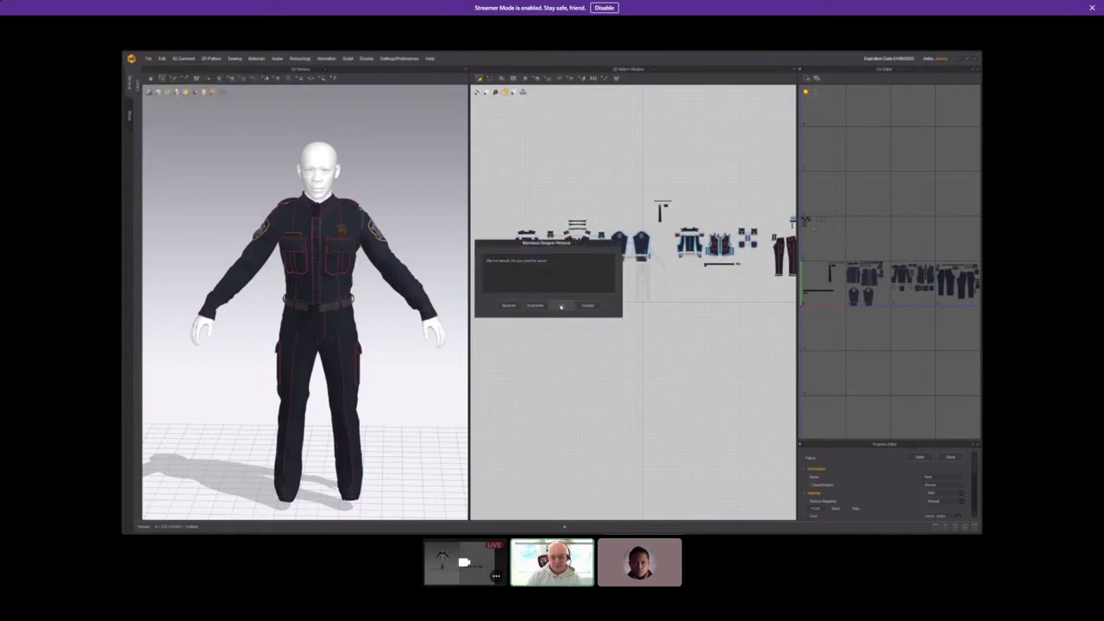
click(560, 306)
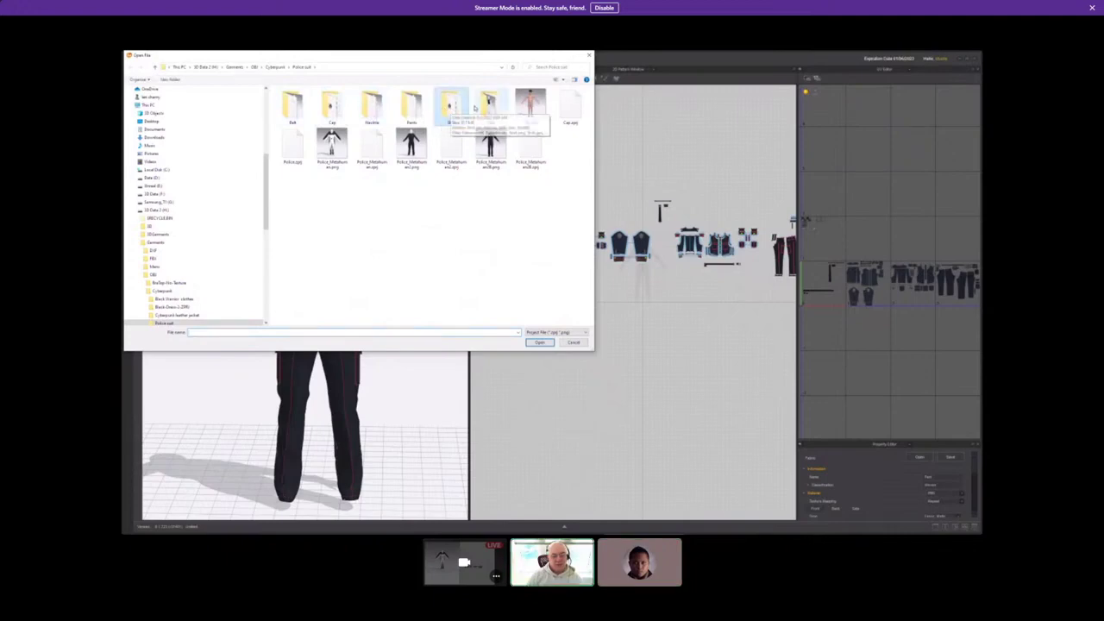
Open the vest project from the police suit Vest folder and confirm the loading options.
double_click(479, 105)
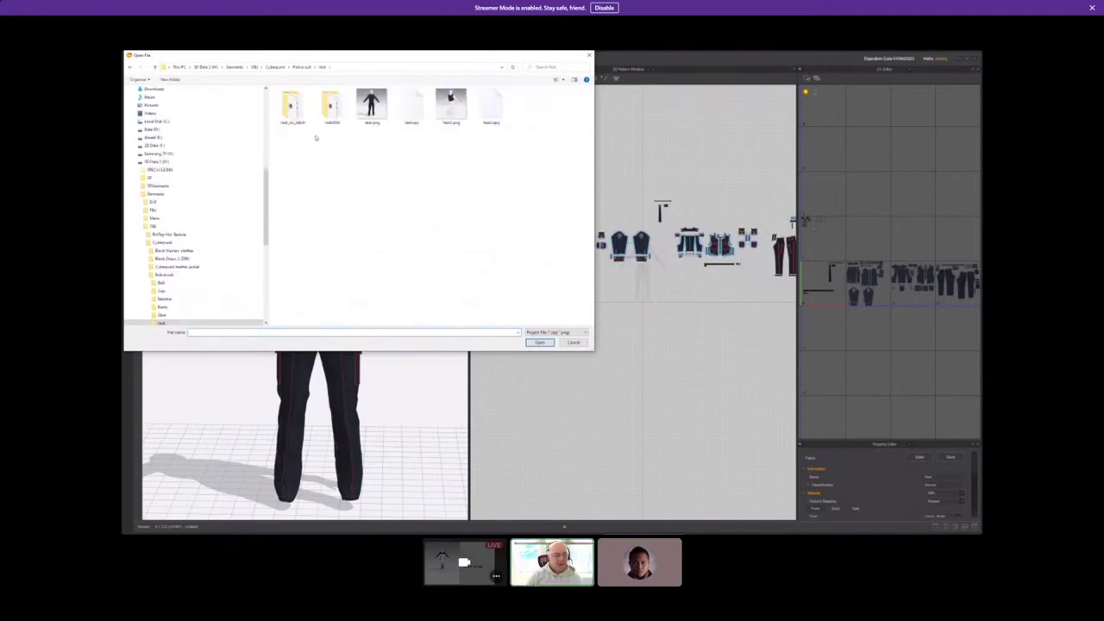
double_click(452, 108)
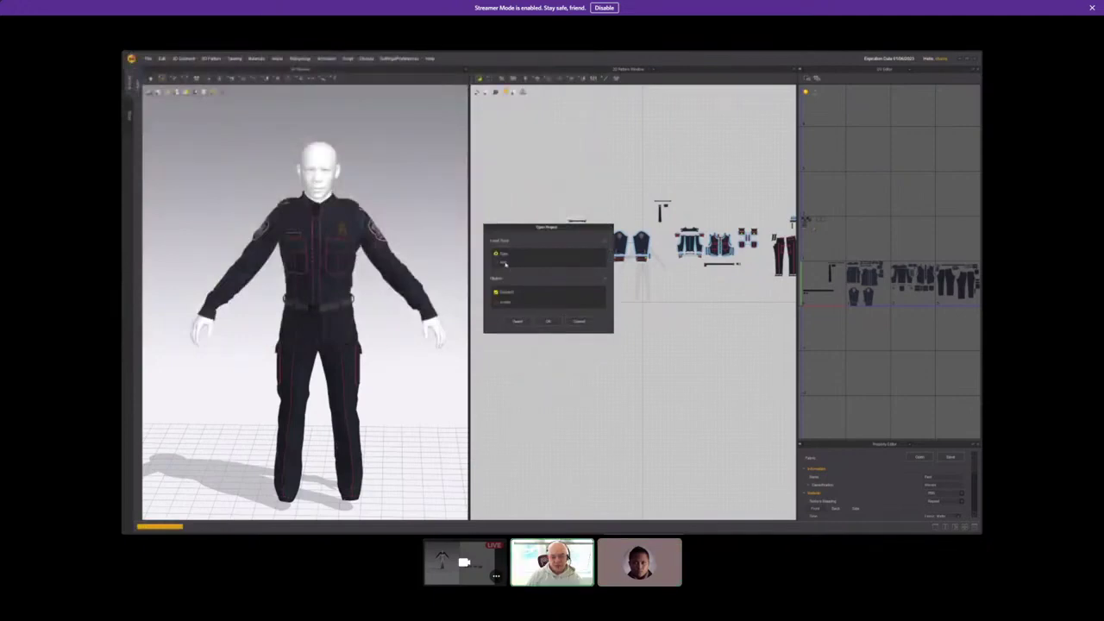
click(550, 321)
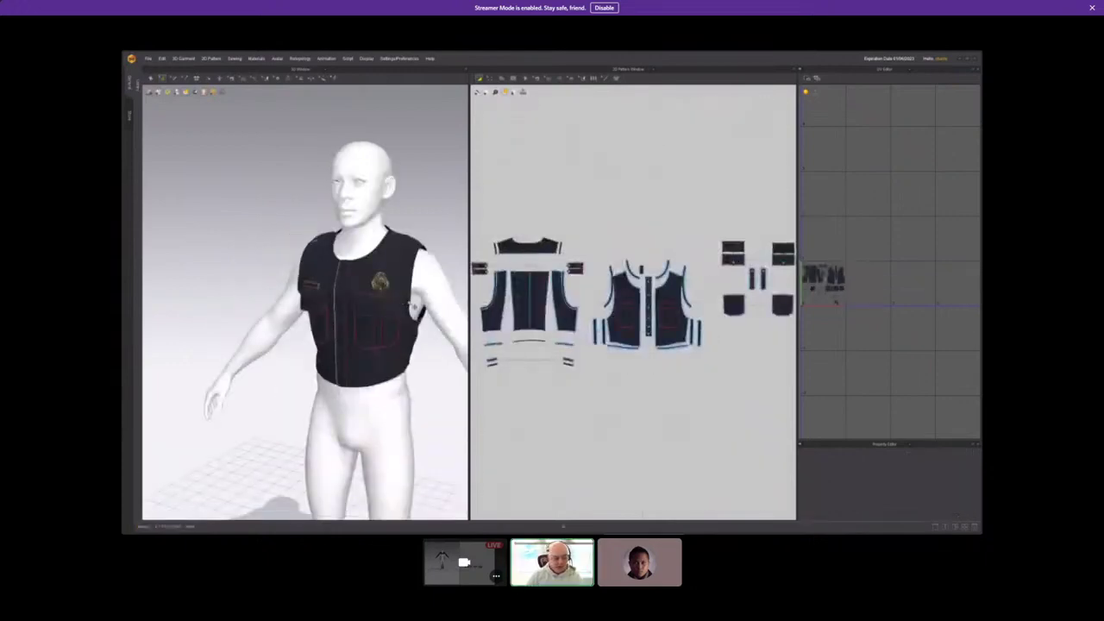
Zoom and orbit around the vest, resize the 2D and UV panels, and enlarge the UV layout.
scroll(308, 289, up, 3)
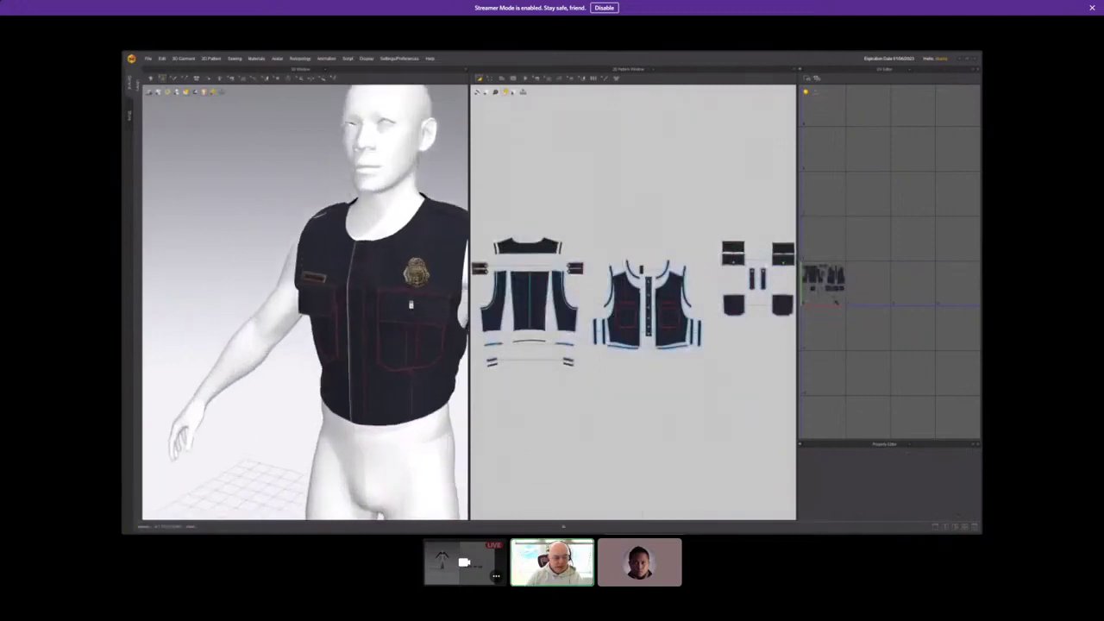
drag(470, 190, 553, 190)
right_drag(528, 182, 557, 181)
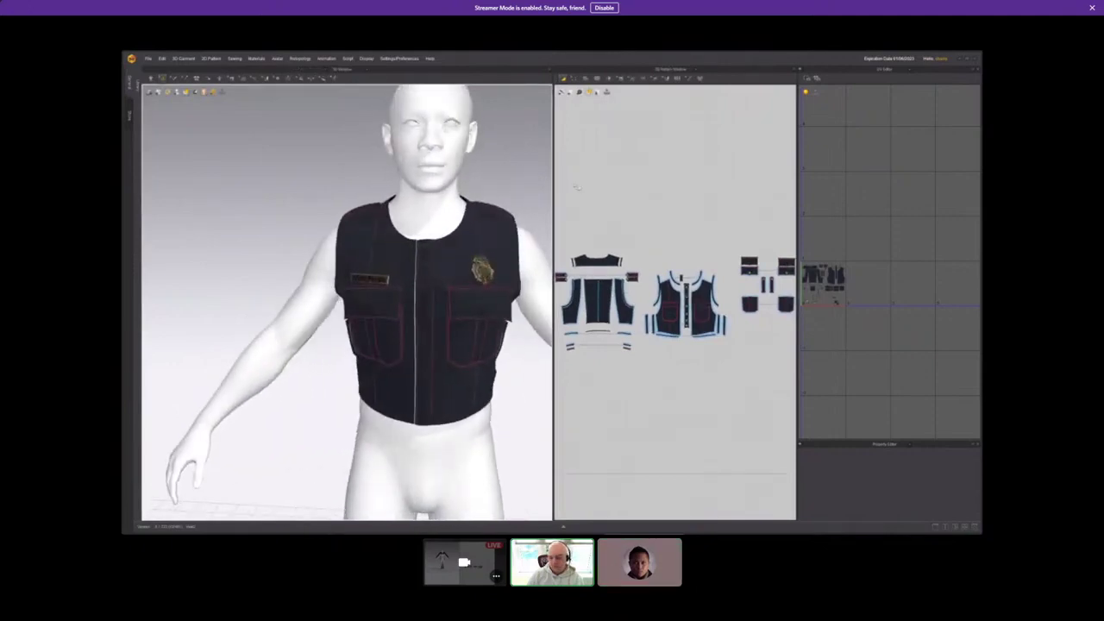
right_drag(695, 200, 715, 183)
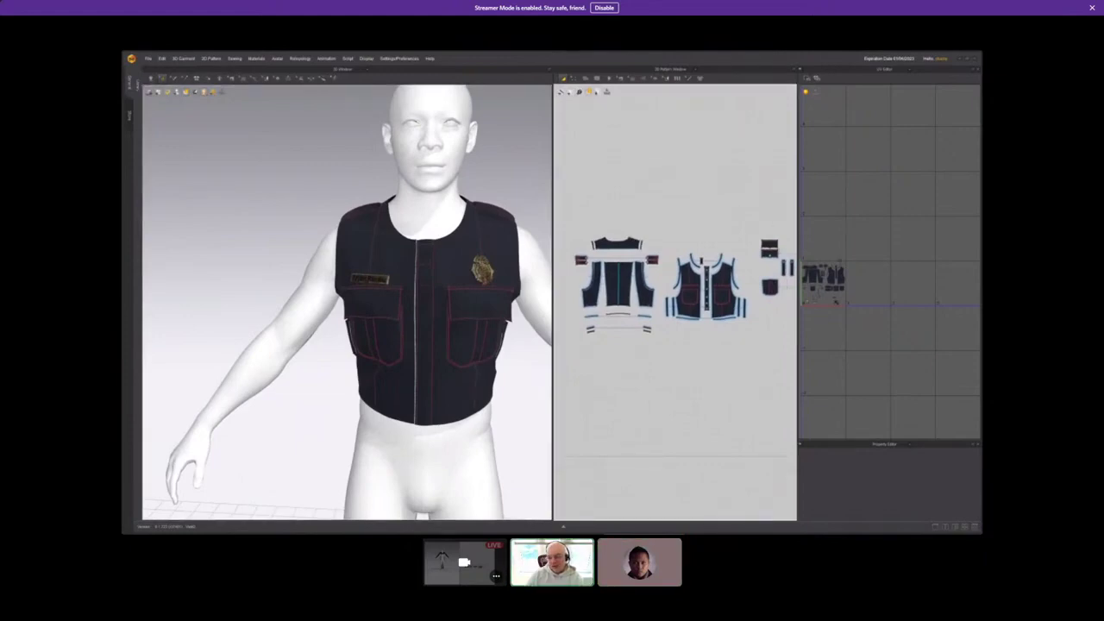
drag(798, 311, 646, 316)
scroll(757, 334, up, 3)
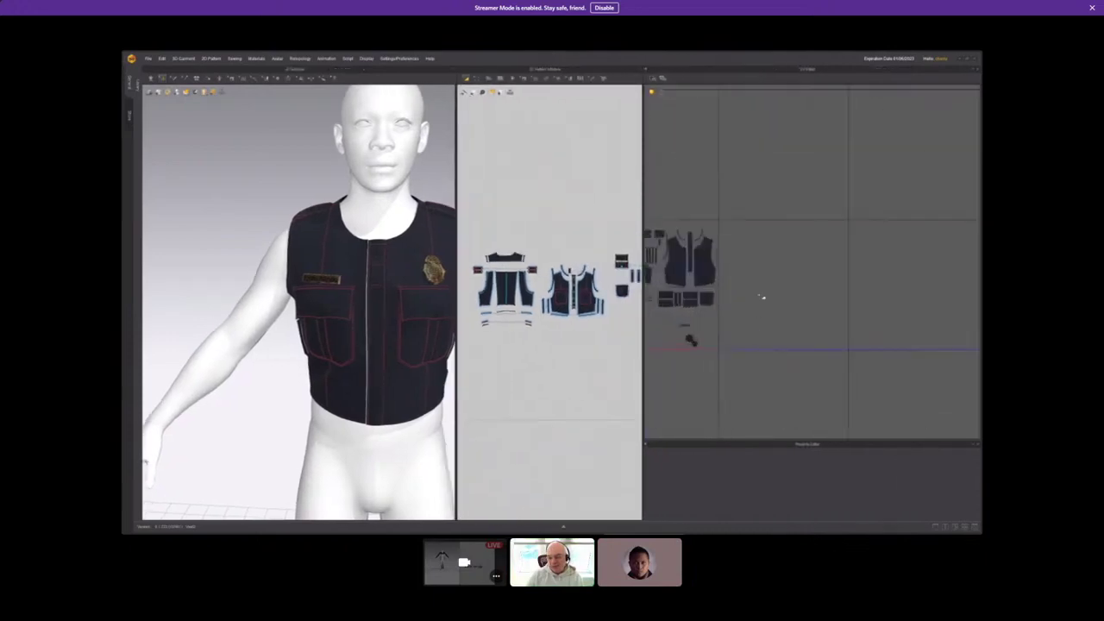
middle_drag(762, 299, 875, 256)
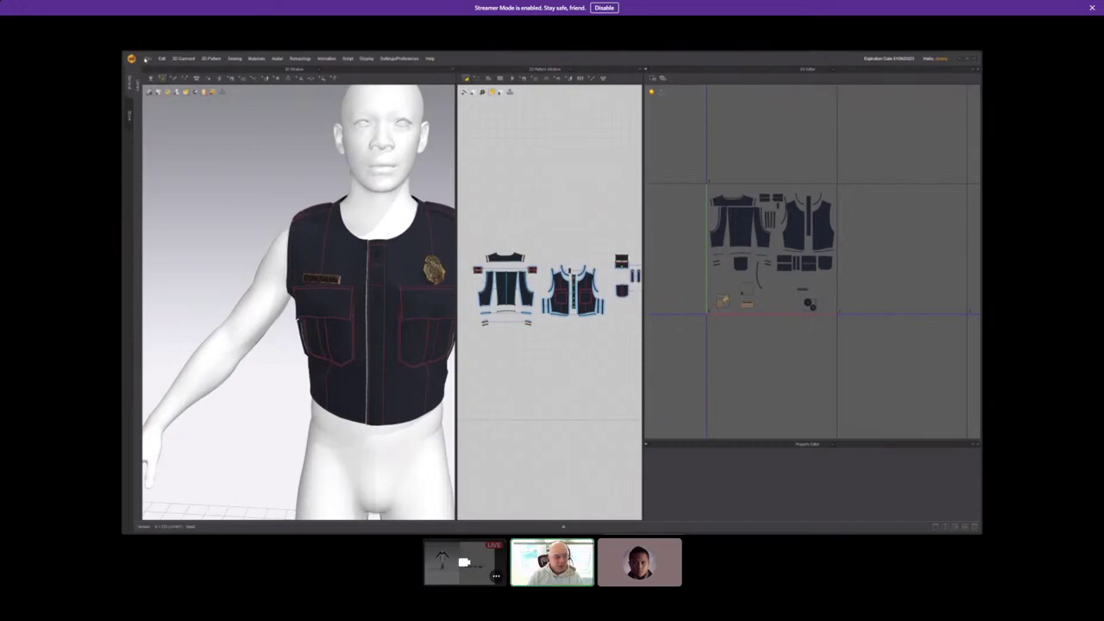
Reopen the full police suit project from the Police suit folder via File > Open > Project.
click(148, 59)
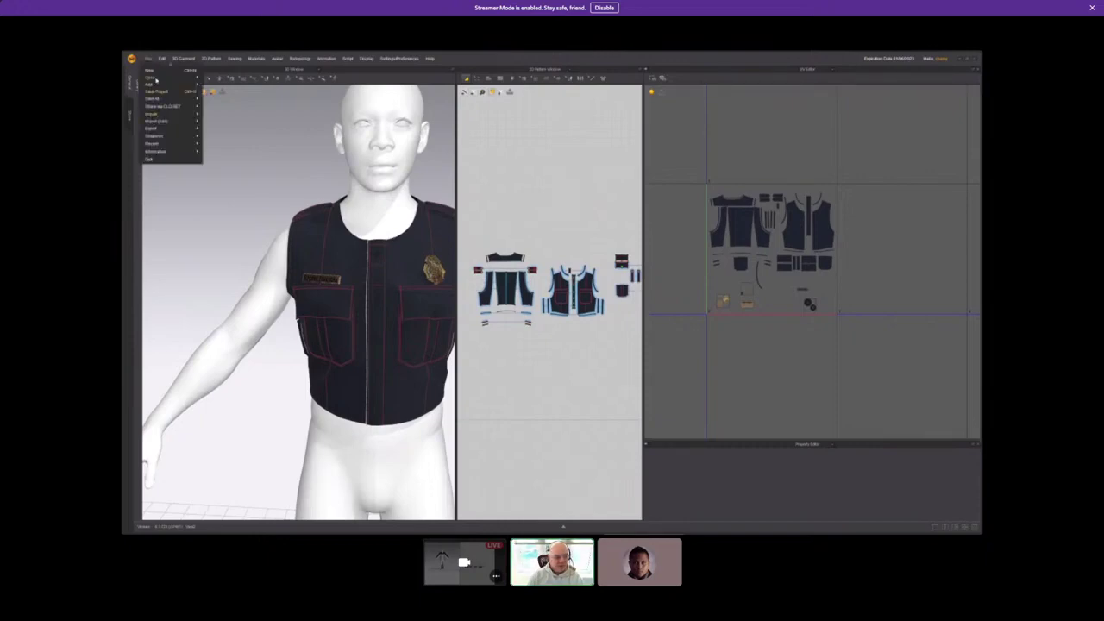
mouse_move(156, 79)
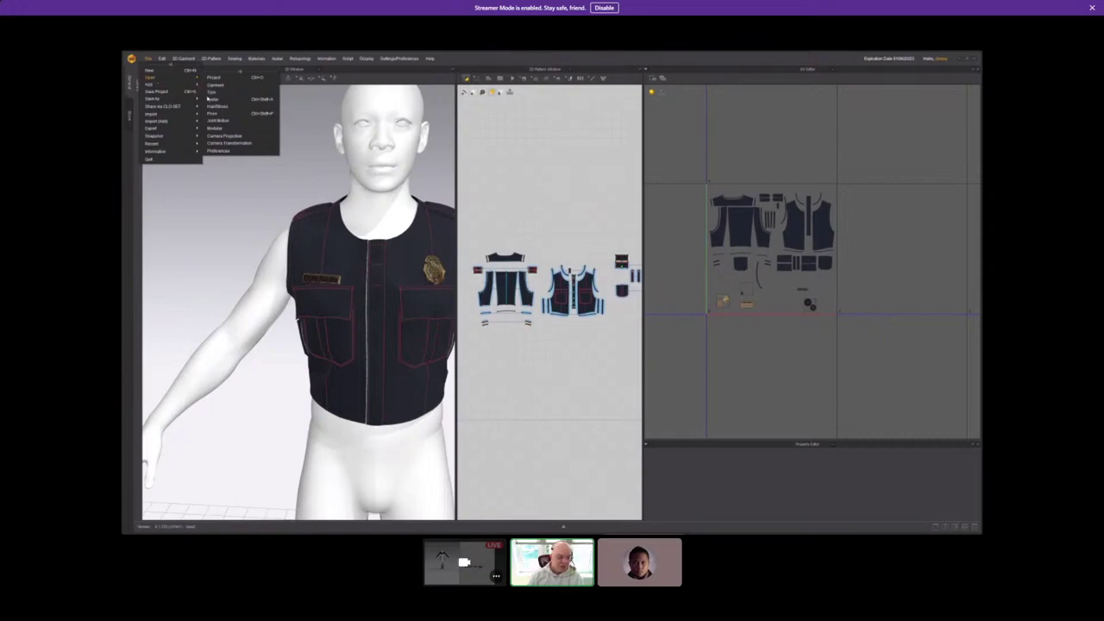
key(Escape)
click(213, 78)
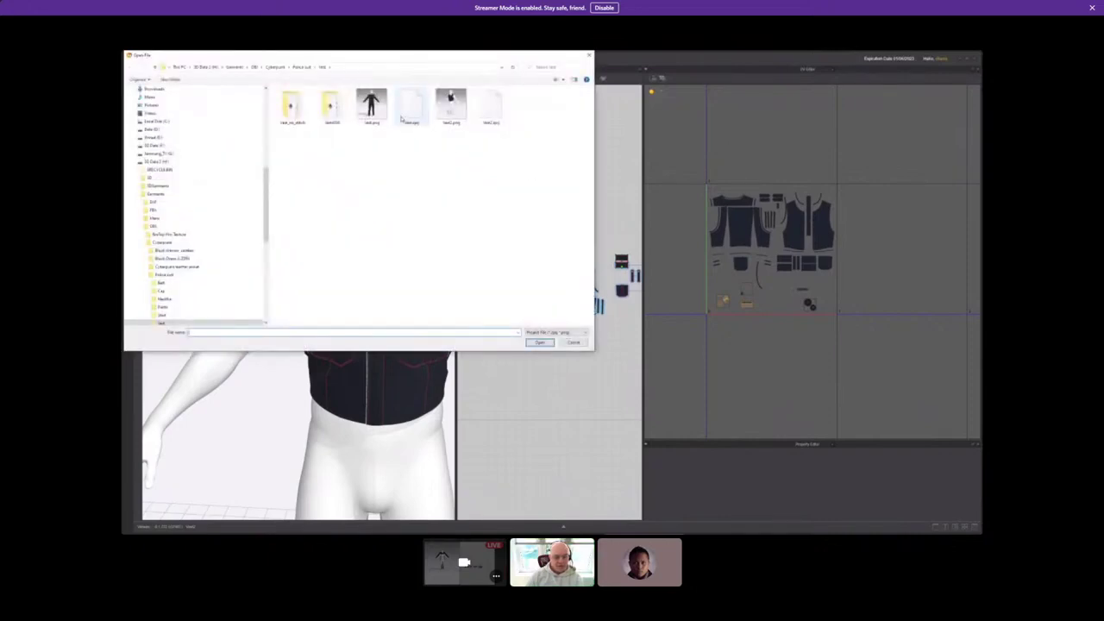
click(165, 274)
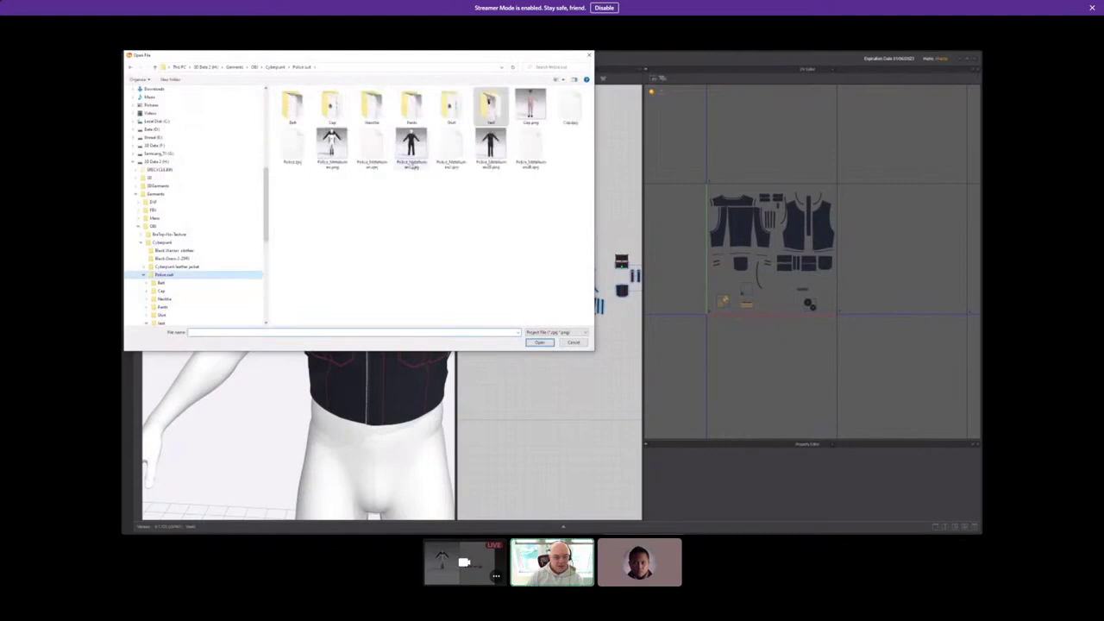
double_click(449, 147)
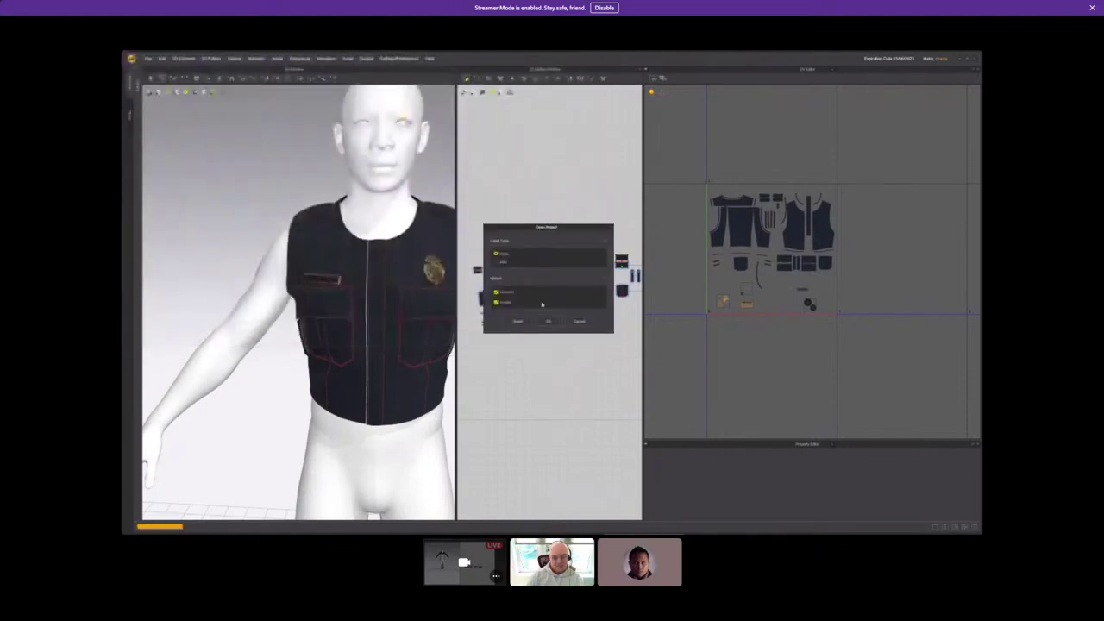
click(547, 322)
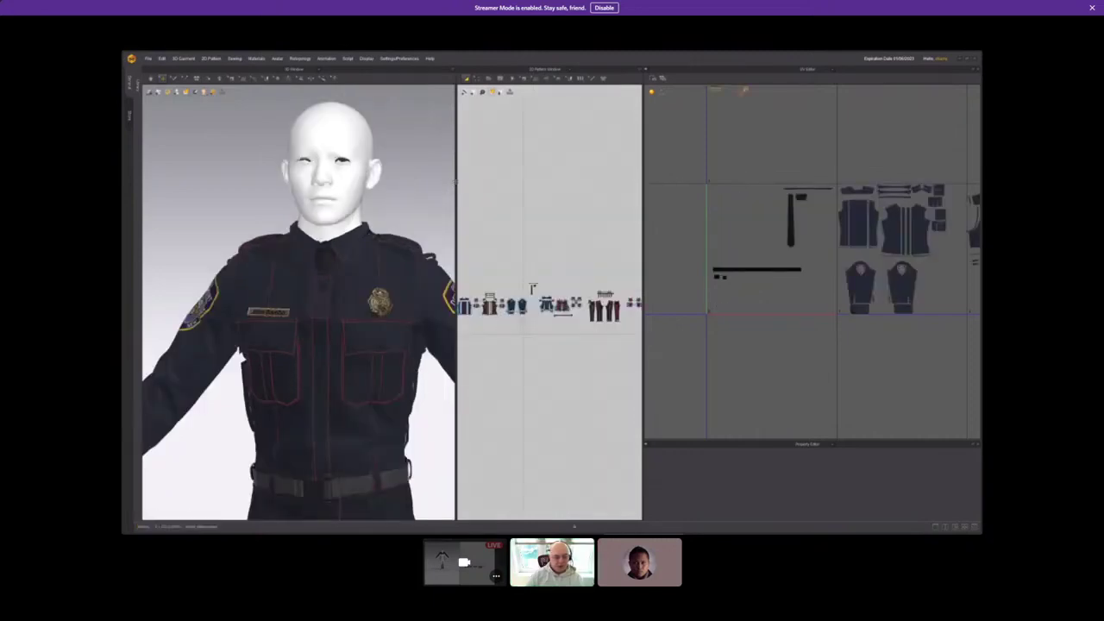
Widen the 3D view and orbit, zoom and pan around the police uniform, front to back.
drag(456, 187, 571, 169)
right_drag(502, 215, 586, 230)
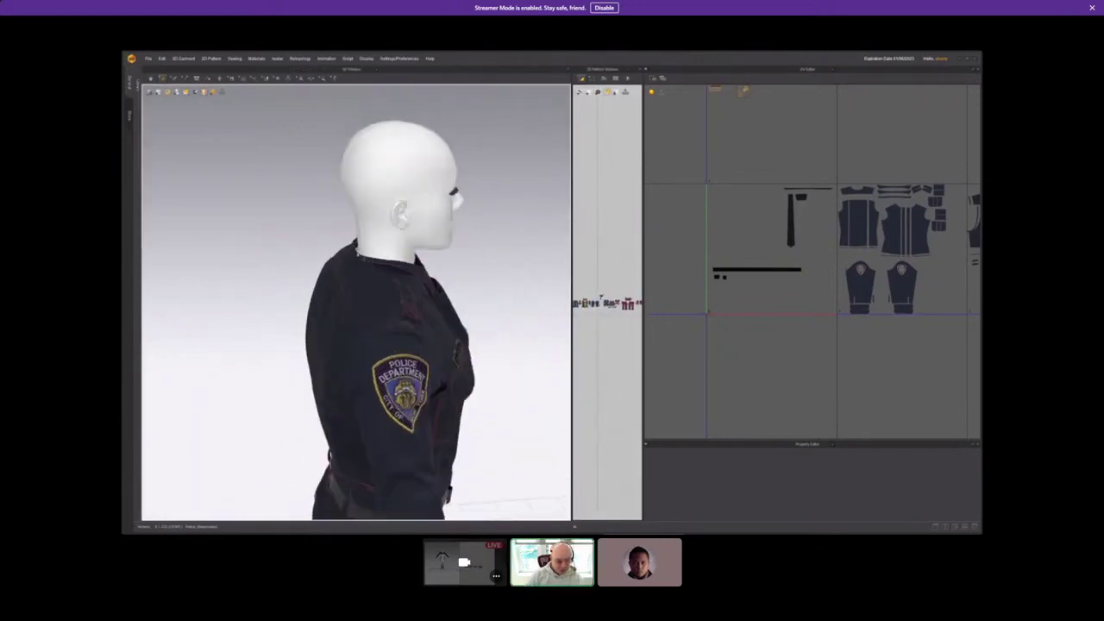
right_drag(517, 263, 499, 255)
key(2)
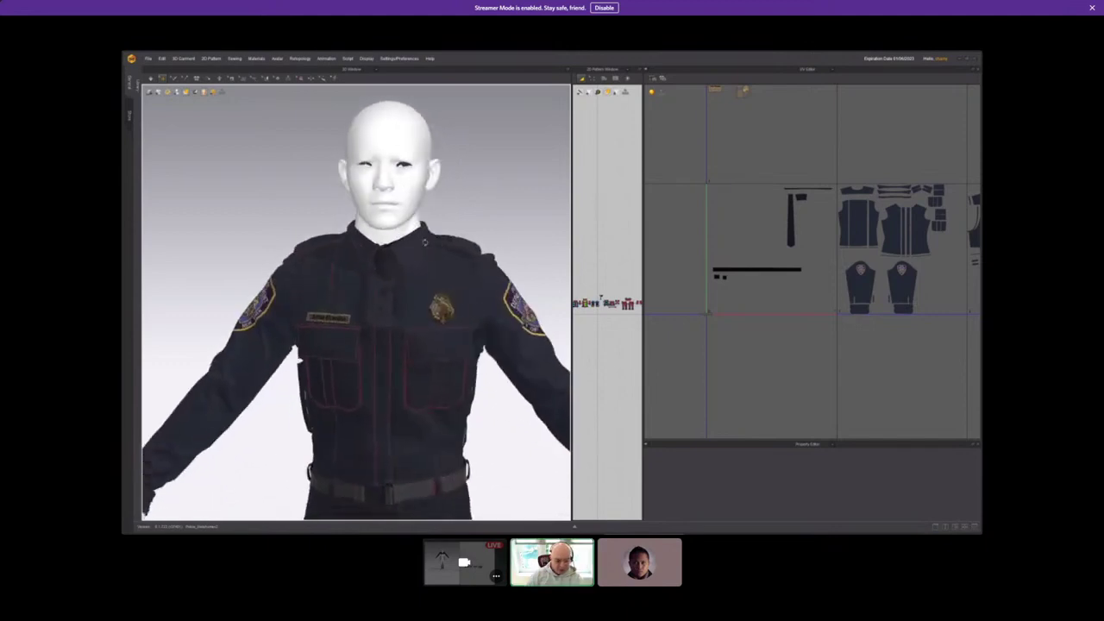
scroll(420, 194, up, 3)
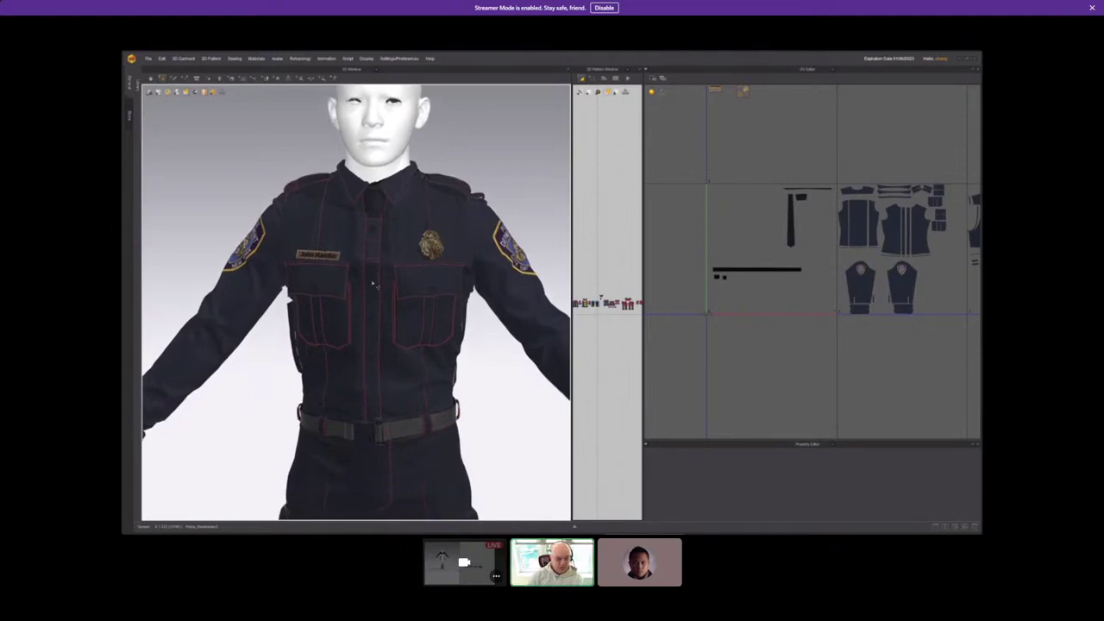
middle_drag(471, 400, 476, 266)
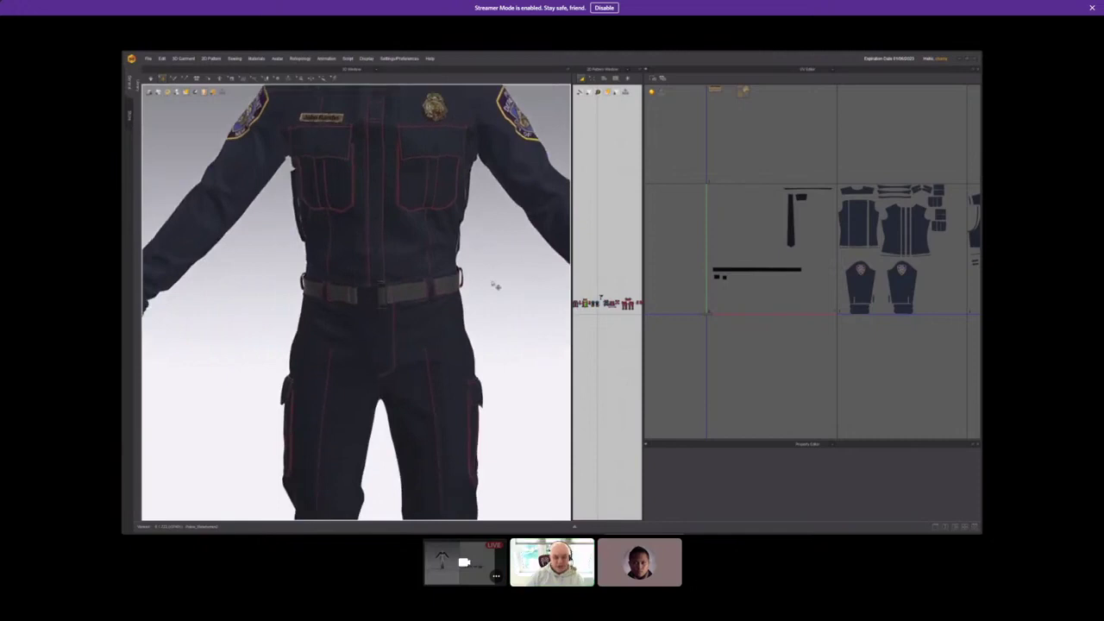
scroll(494, 285, down, 4)
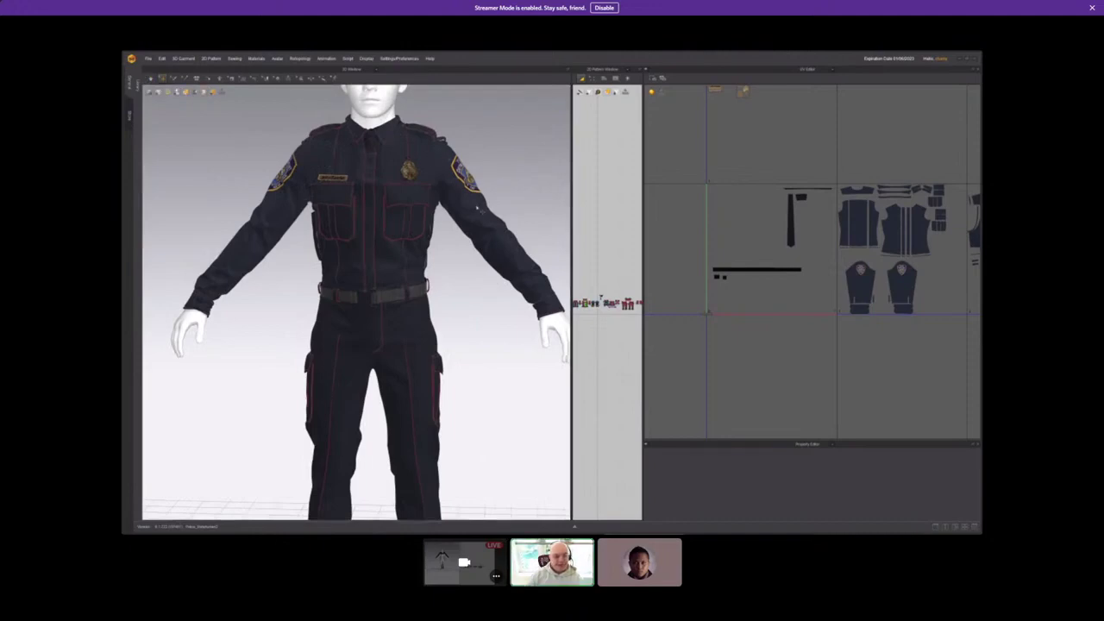
right_drag(513, 174, 450, 180)
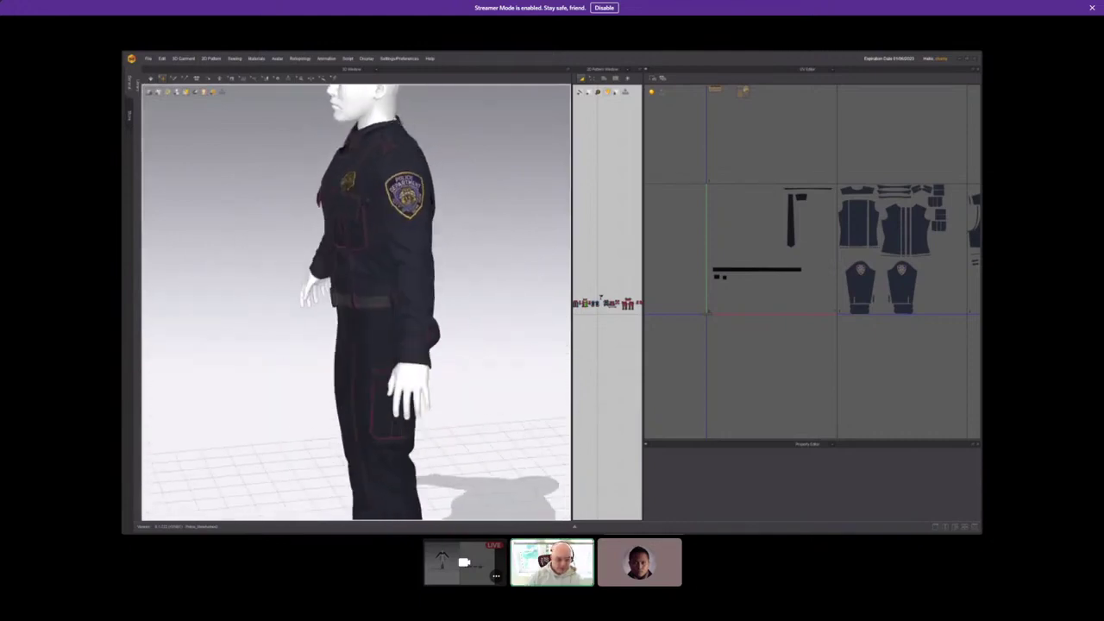
right_drag(400, 150, 424, 160)
Reopen the recent vest project from File > Recent and confirm the loading options.
key(2)
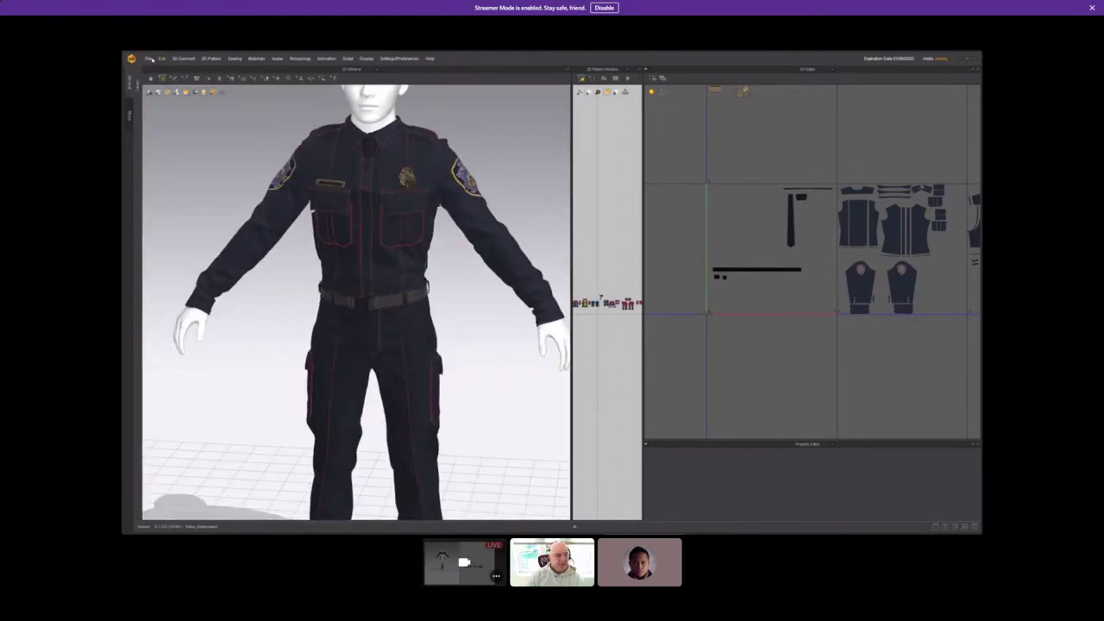
click(149, 59)
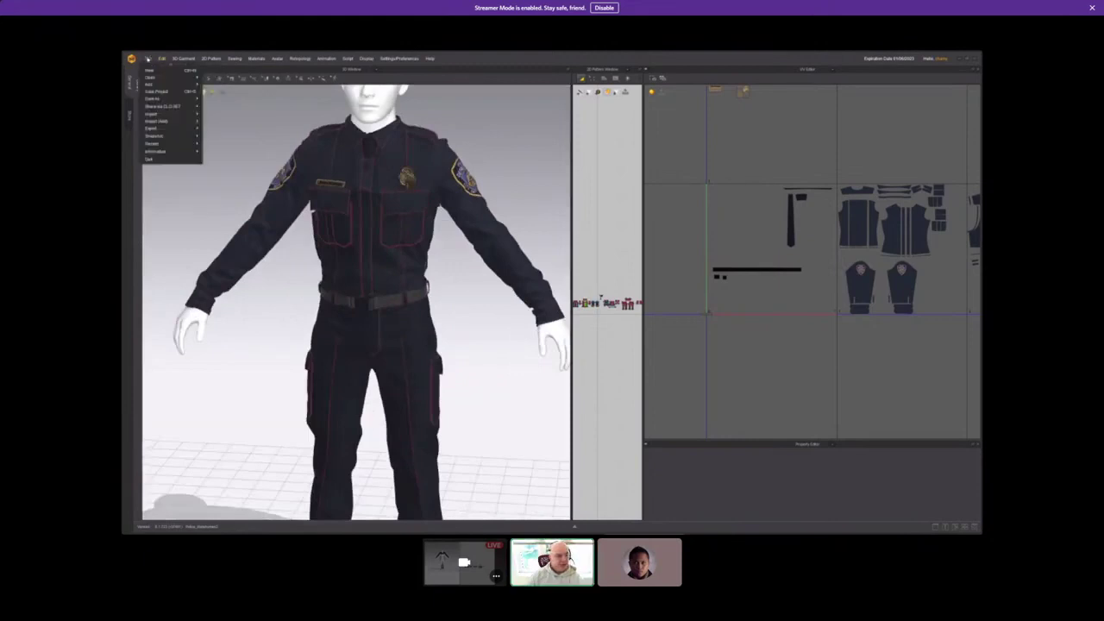
mouse_move(158, 79)
mouse_move(155, 143)
click(286, 151)
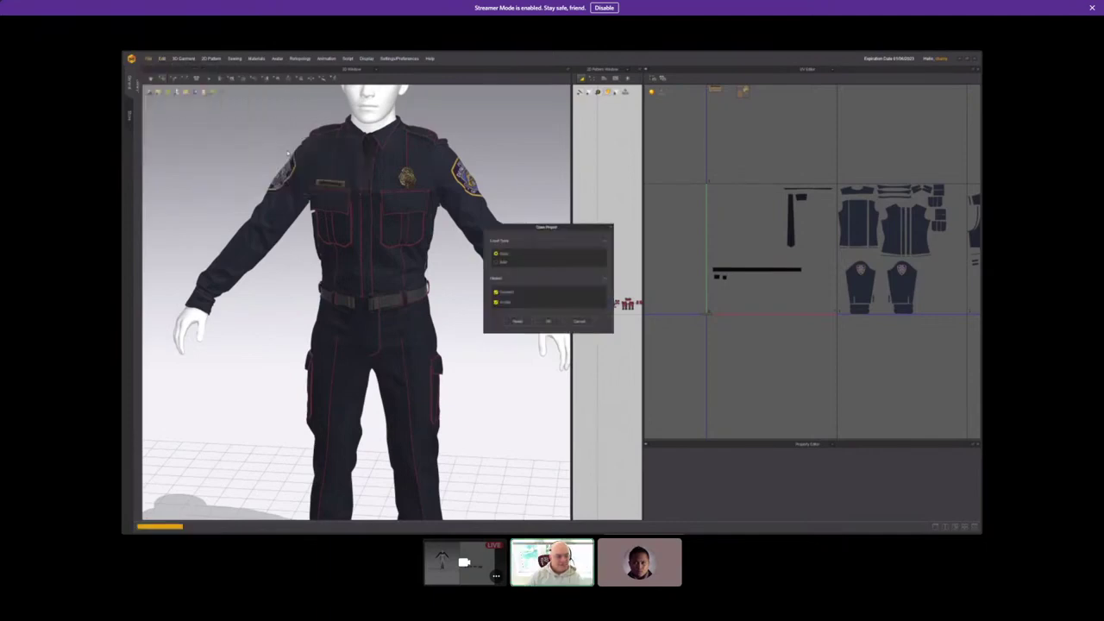
click(544, 322)
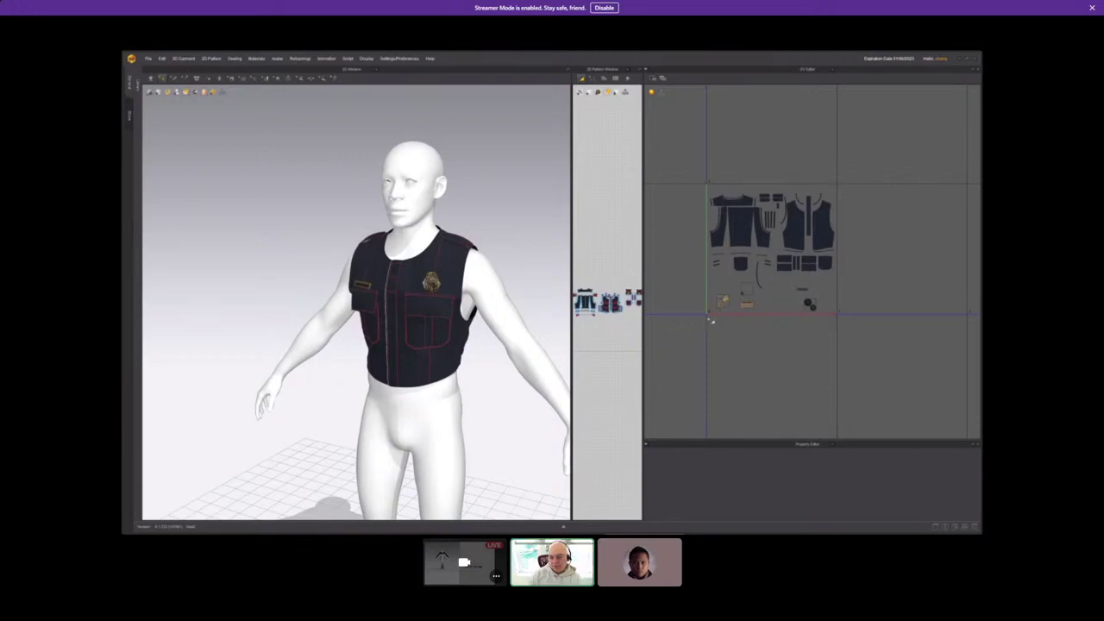
Fit the vest's whole UV layout in the UV Editor with Zoom Extents All.
scroll(724, 310, down, 2)
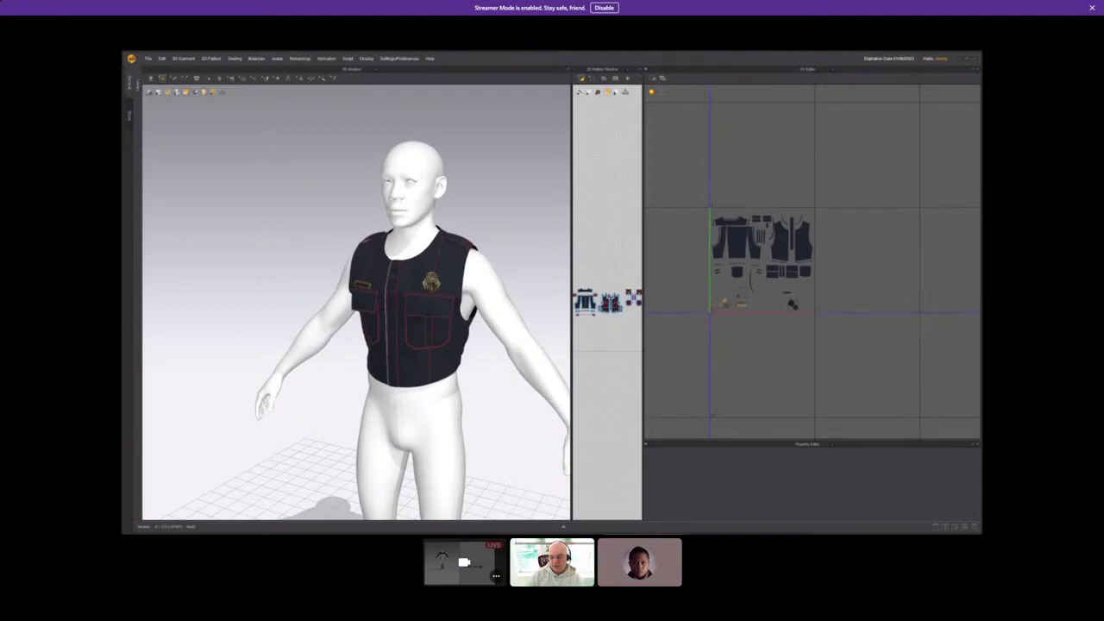
scroll(728, 308, up, 1)
scroll(728, 308, up, 3)
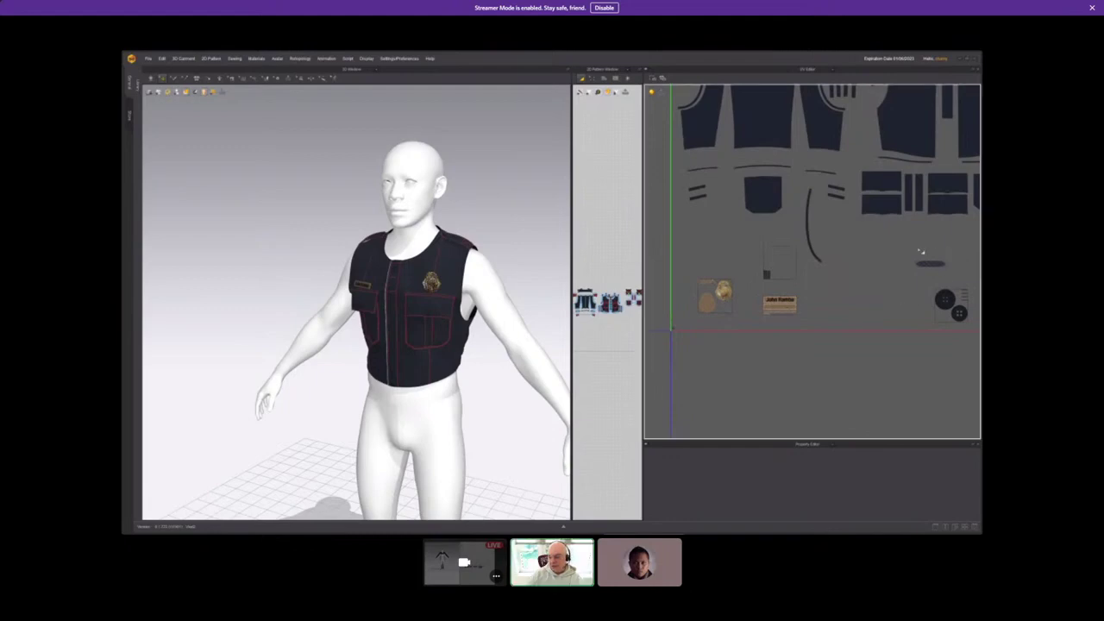
right_click(907, 247)
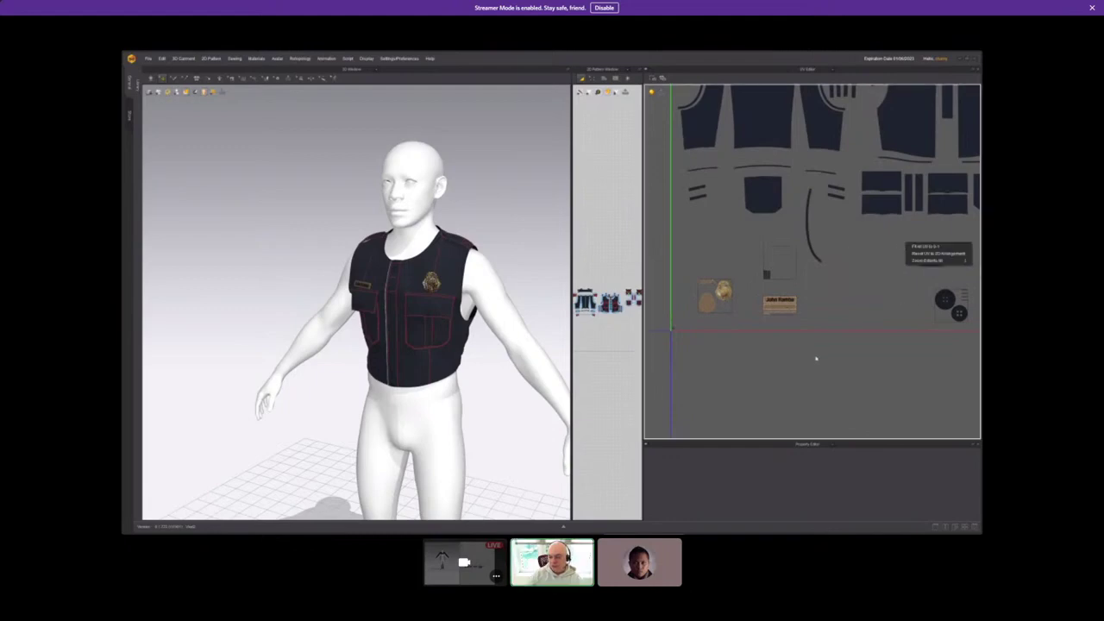
click(852, 276)
scroll(851, 274, up, 3)
scroll(852, 274, down, 6)
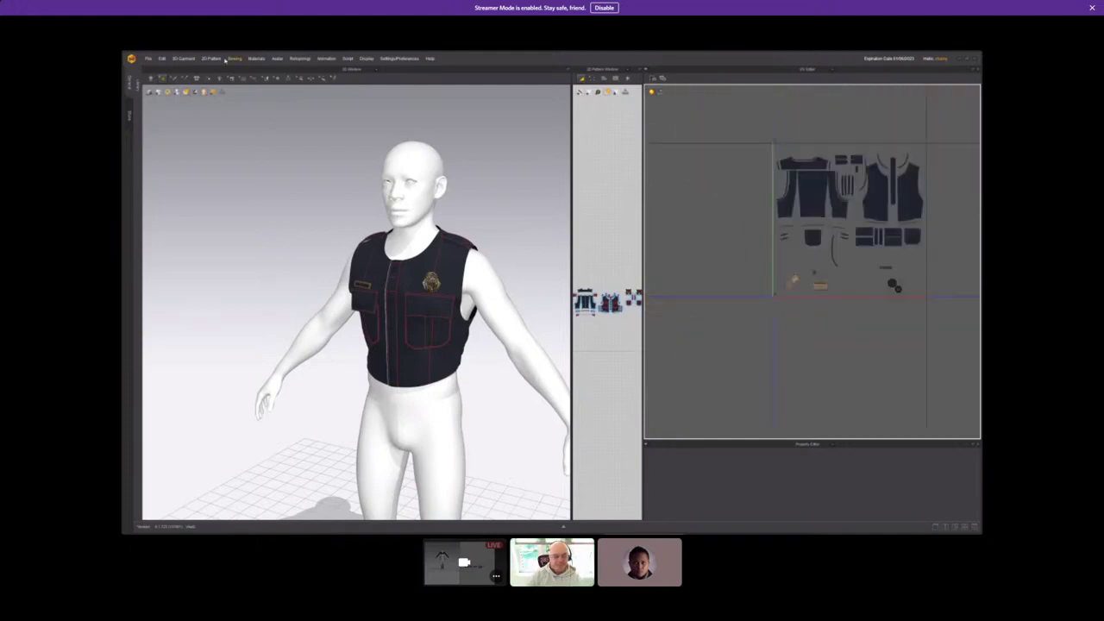
click(147, 59)
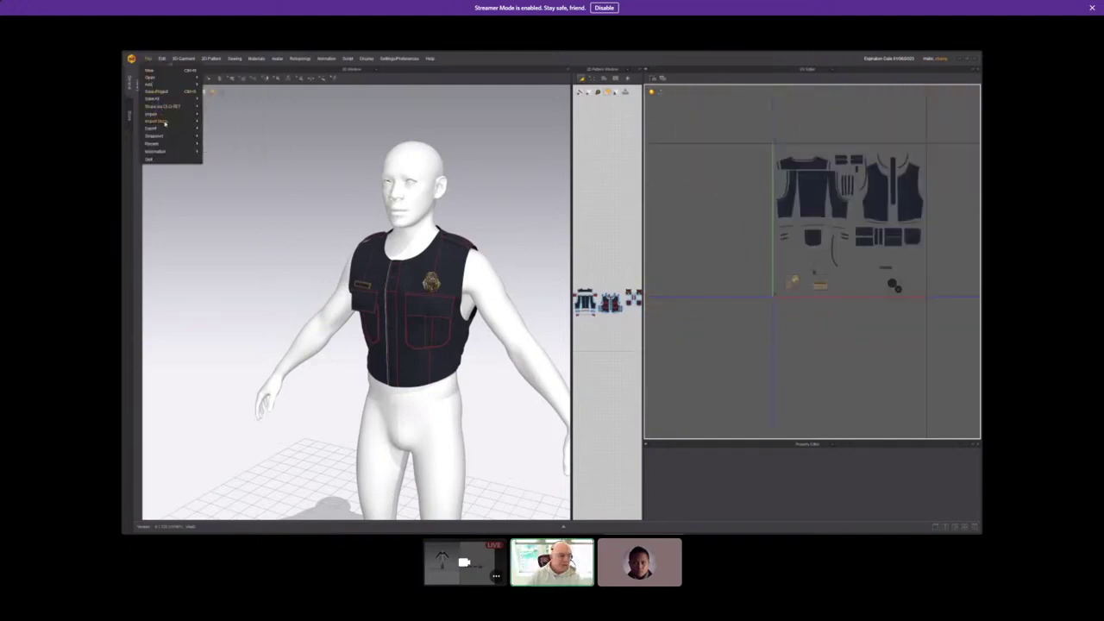
Export the vest as an OBJ named vest_3 into the Police suit Vest folder.
mouse_move(164, 128)
click(215, 135)
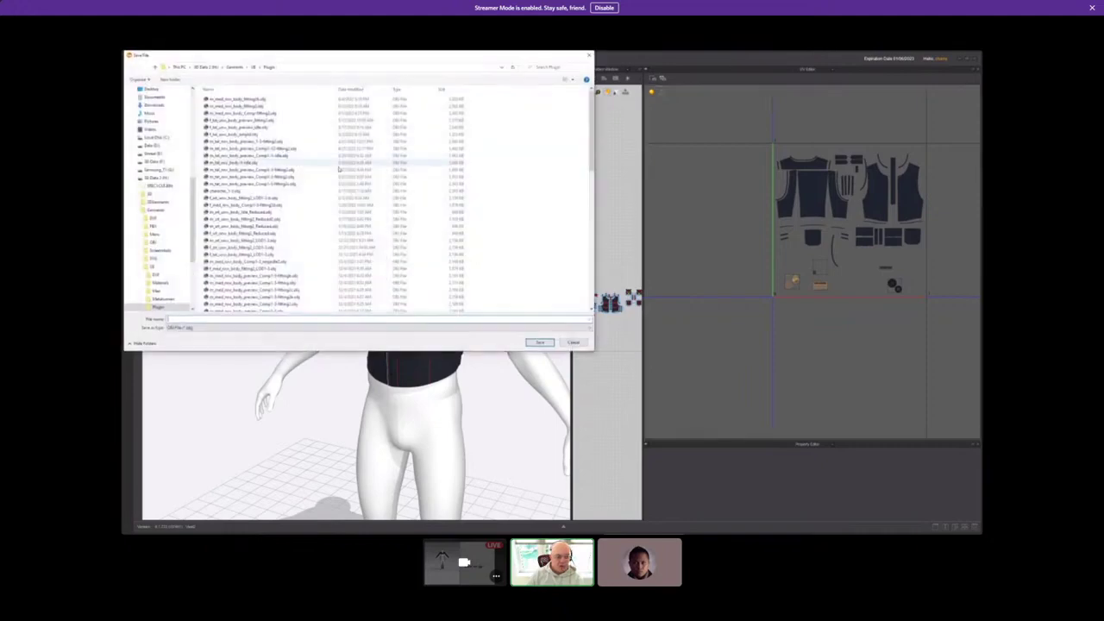
drag(193, 216, 198, 98)
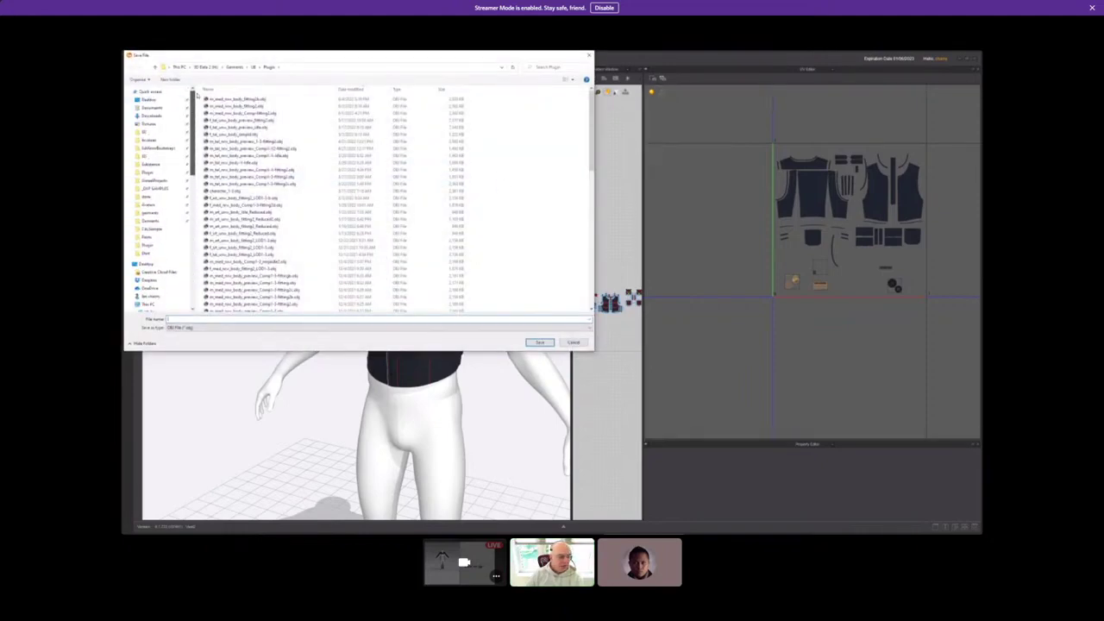
click(149, 253)
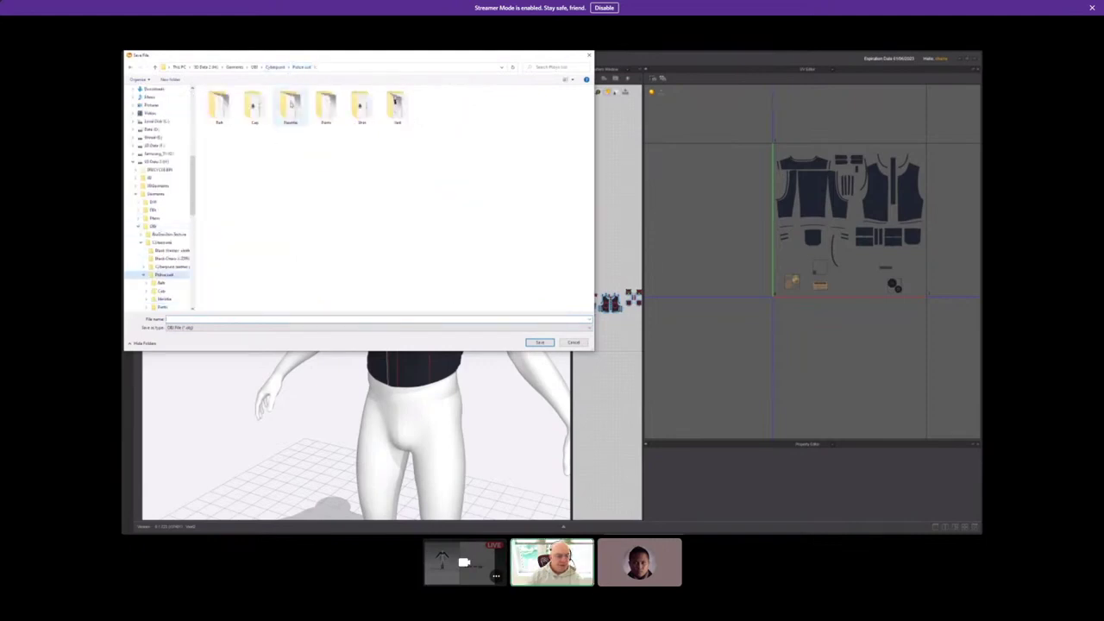
double_click(395, 108)
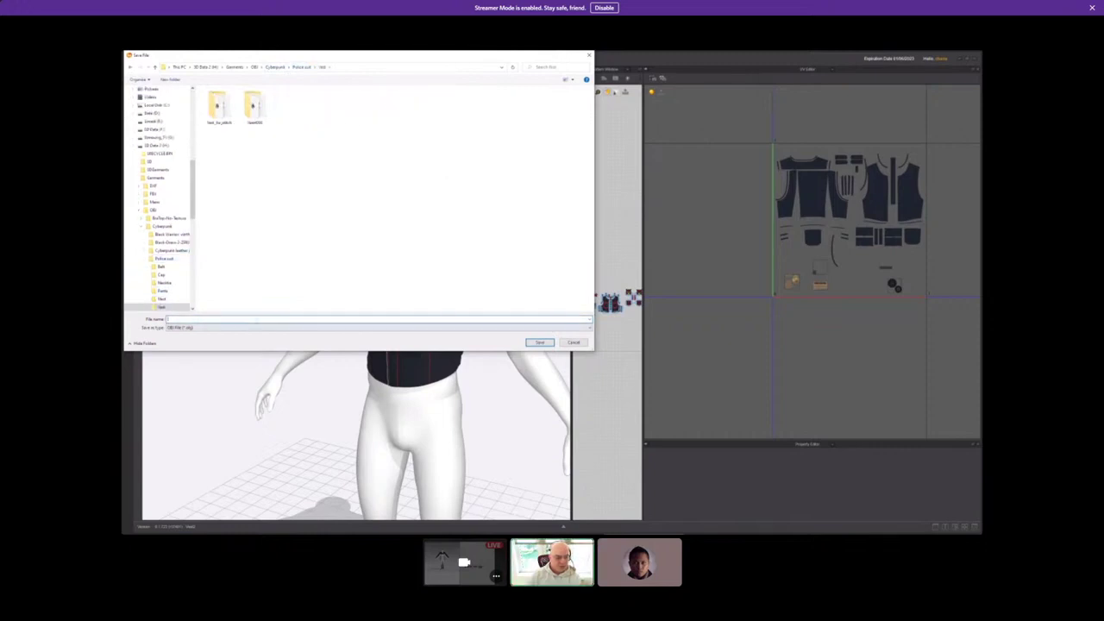
text(vest)
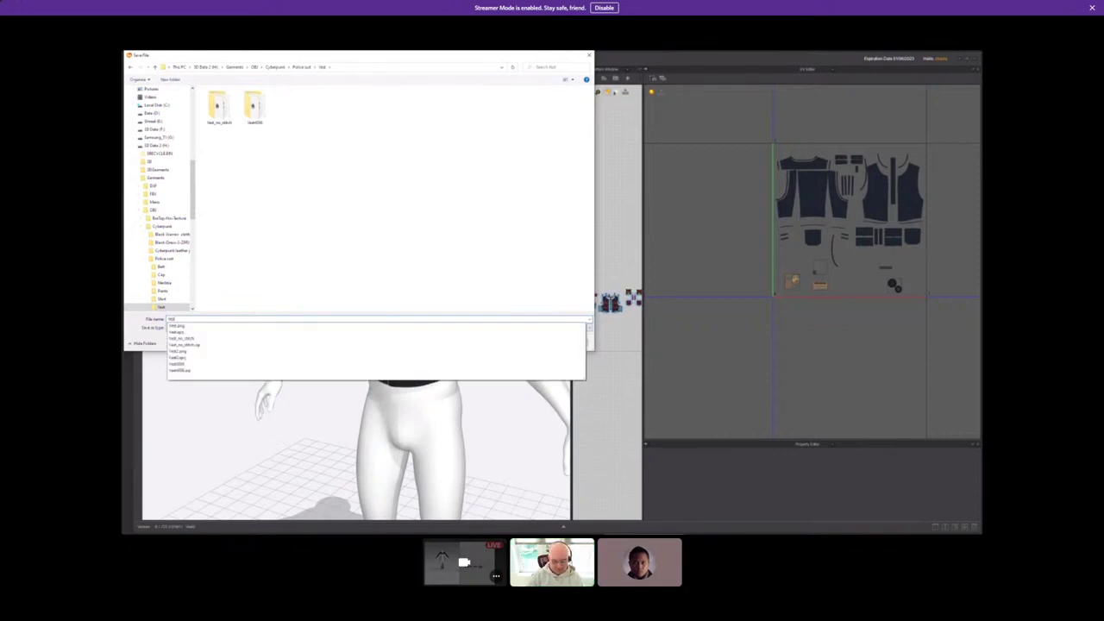
text(_3D)
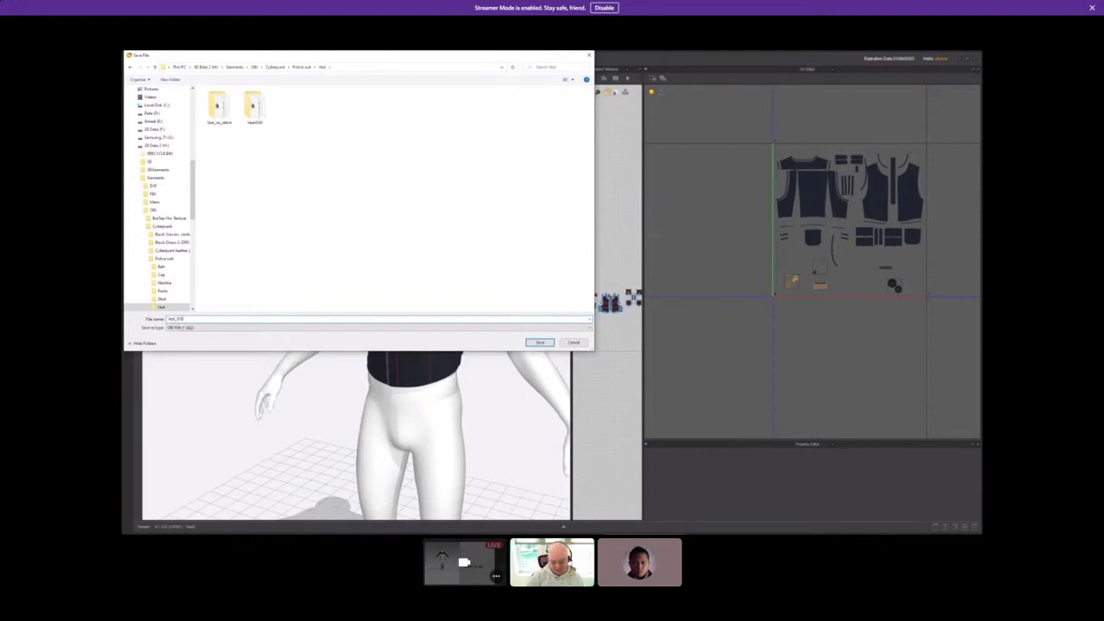
key(Return)
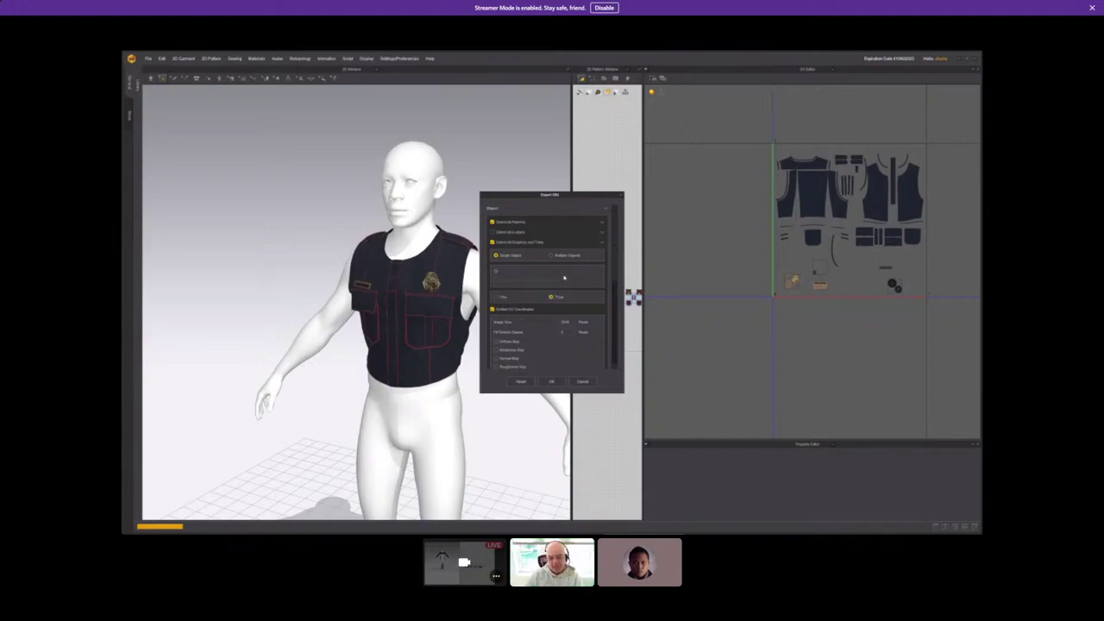
Include the diffuse, metalness and normal texture maps in the OBJ export.
click(601, 243)
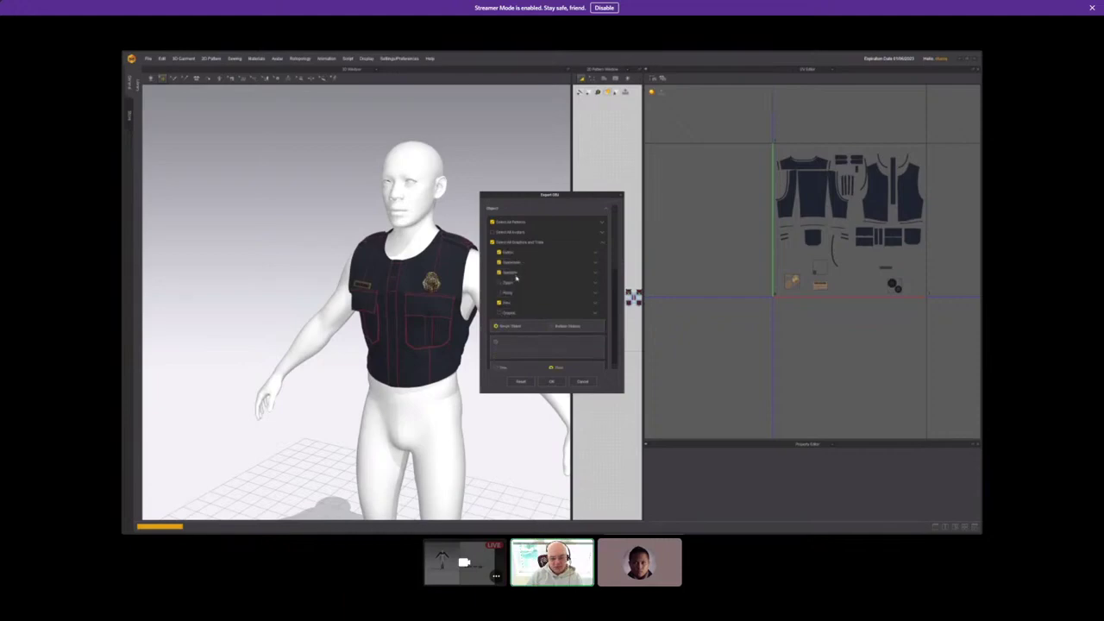
scroll(519, 305, down, 1)
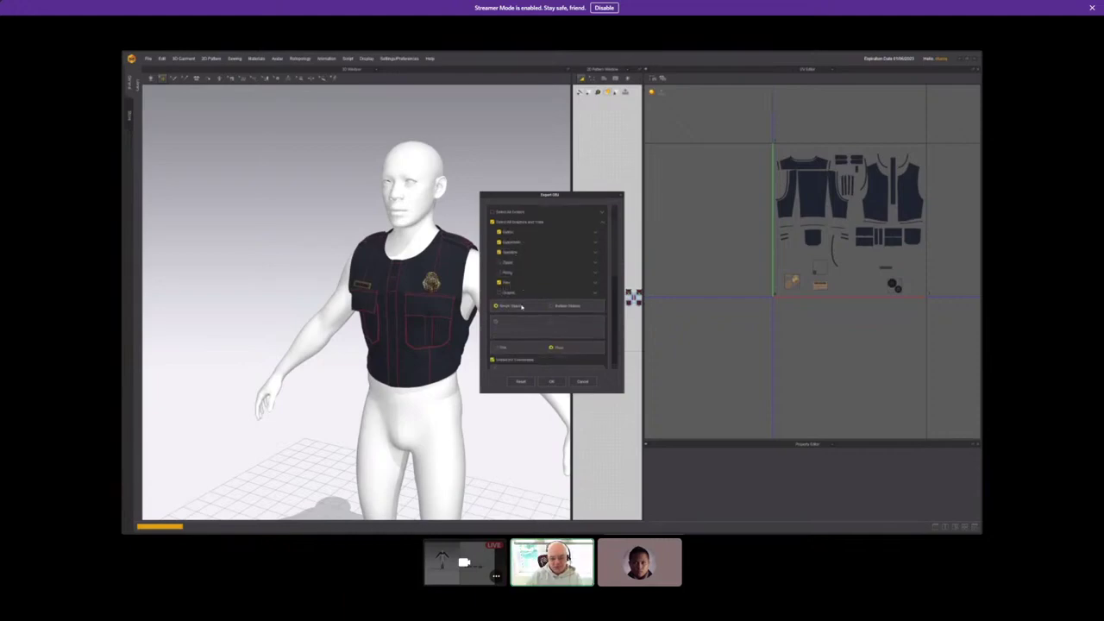
click(603, 223)
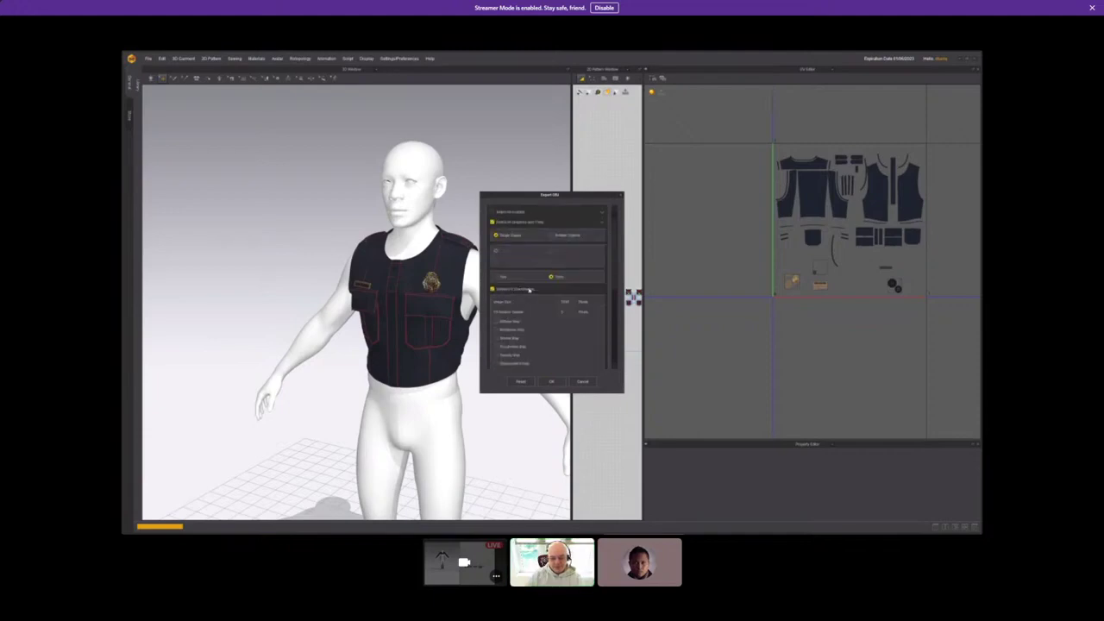
click(496, 321)
click(496, 329)
click(496, 338)
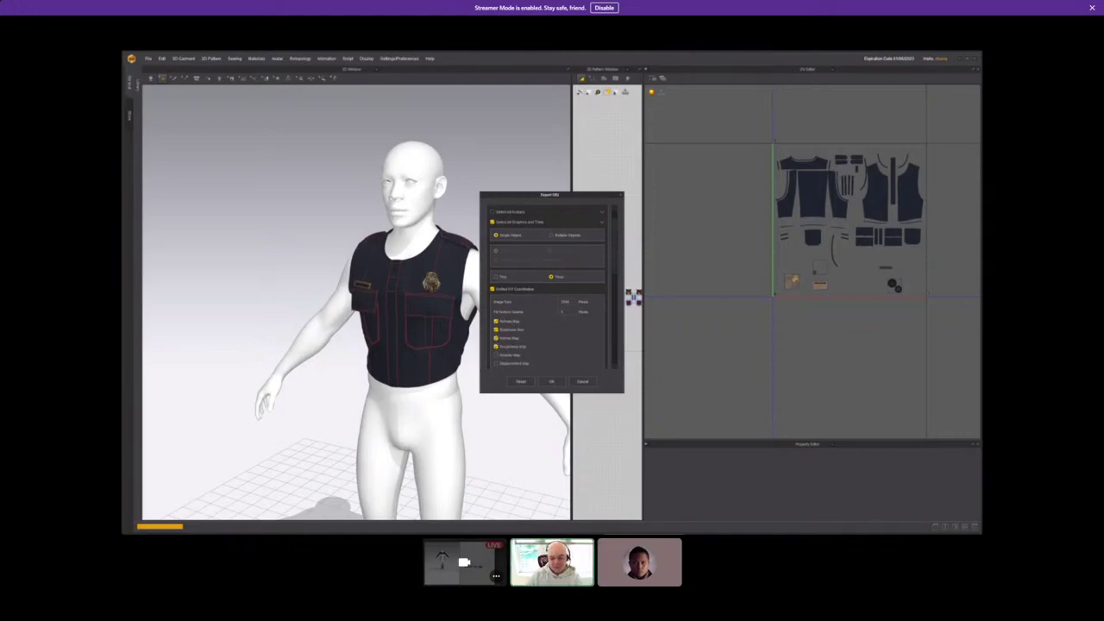
Set the texture image size to 4096, save with texture files as ZIP, and export.
double_click(564, 301)
text(4)
scroll(586, 339, down, 1)
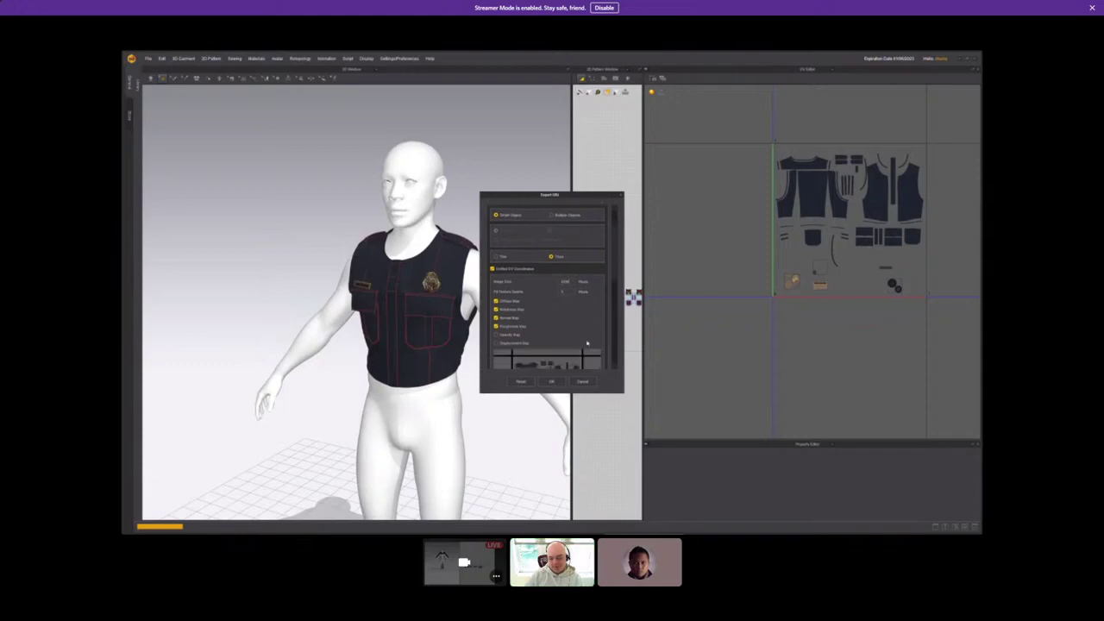
scroll(586, 343, down, 1)
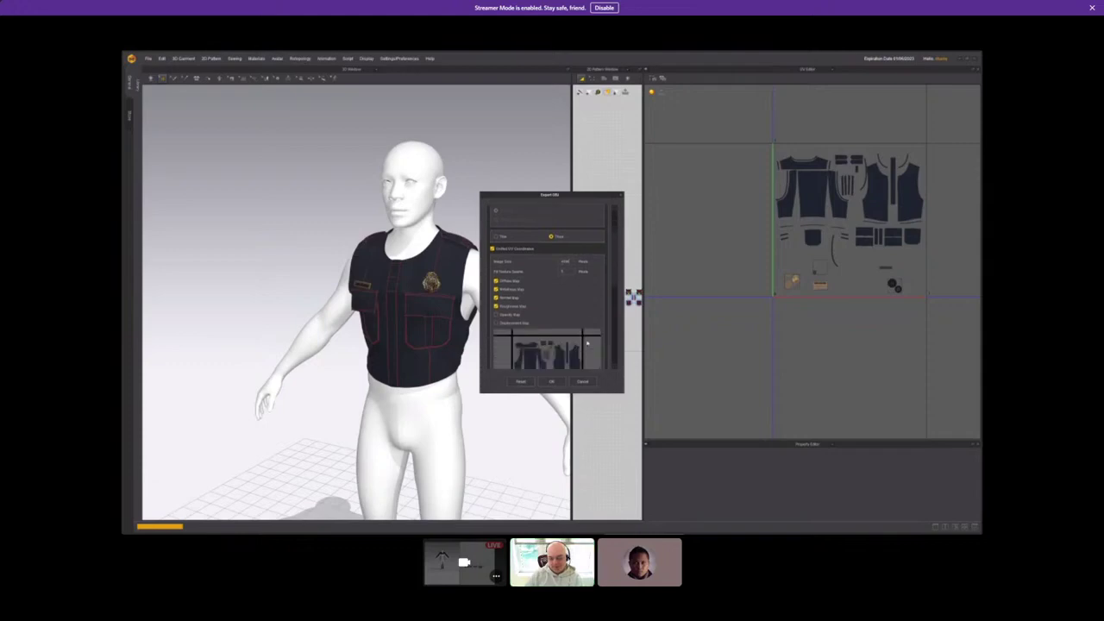
click(565, 260)
scroll(580, 308, down, 6)
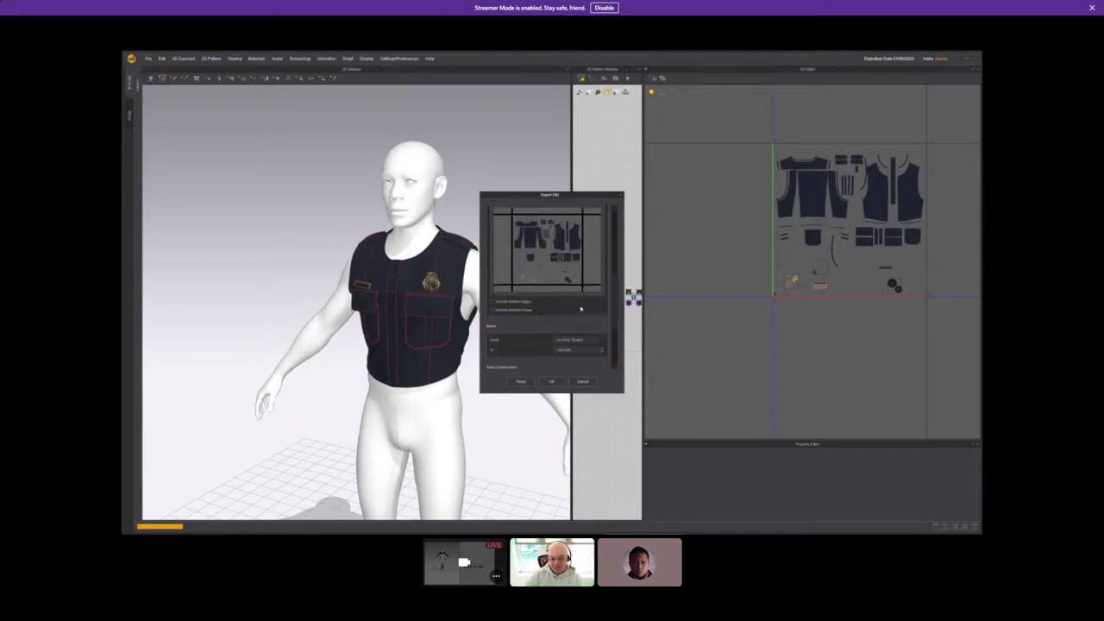
scroll(580, 308, down, 3)
scroll(581, 309, down, 1)
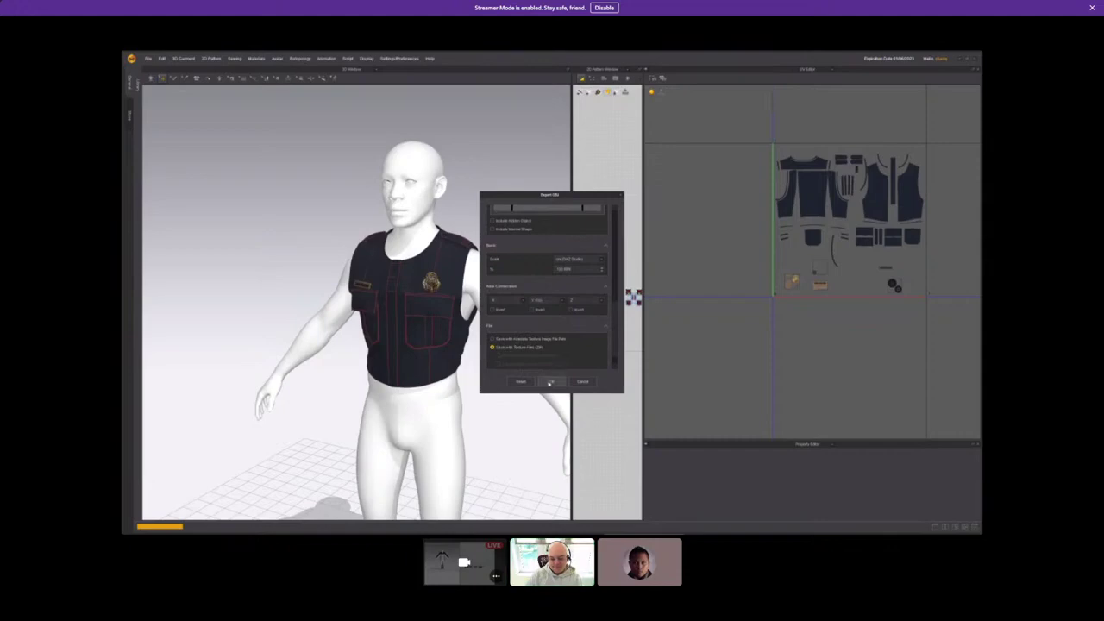
click(549, 382)
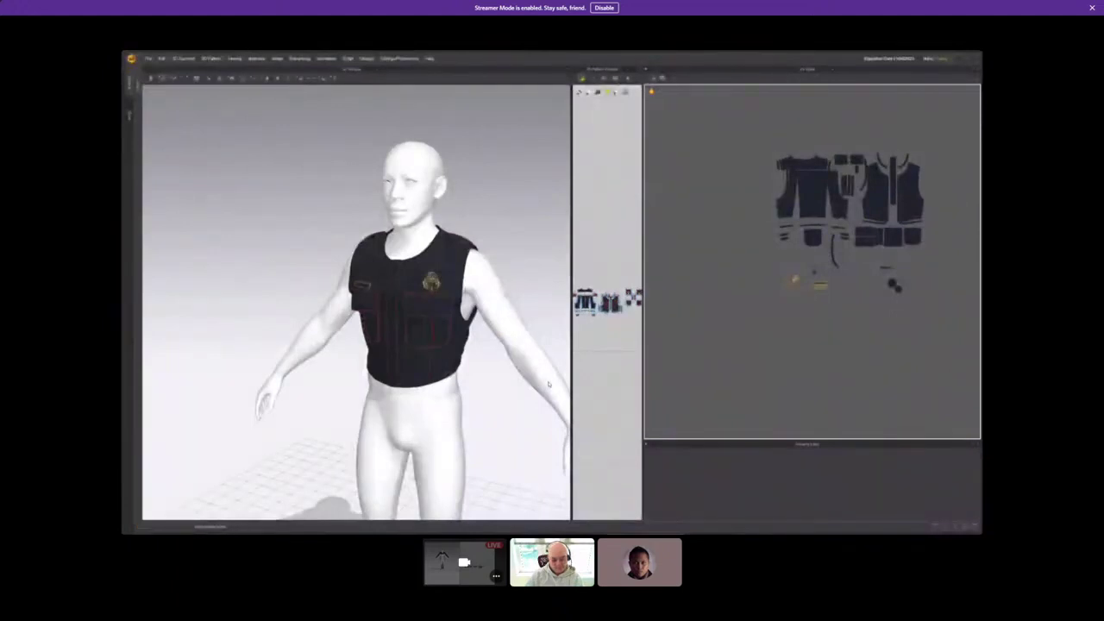
Bring up File Explorer and open the Police suit Vest folder.
key(super)
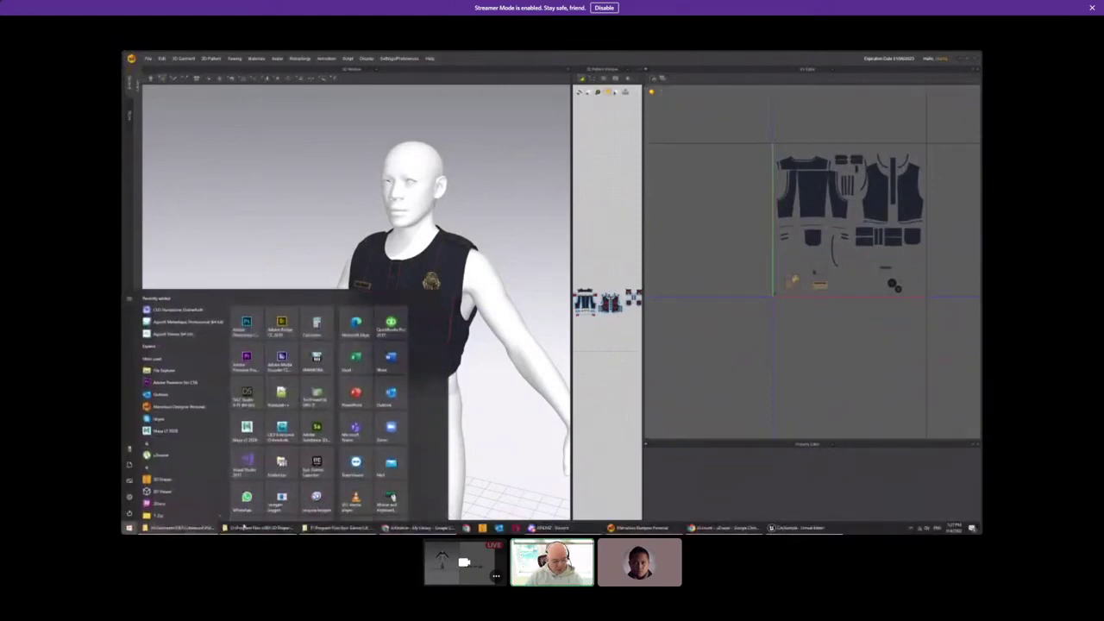
mouse_move(264, 530)
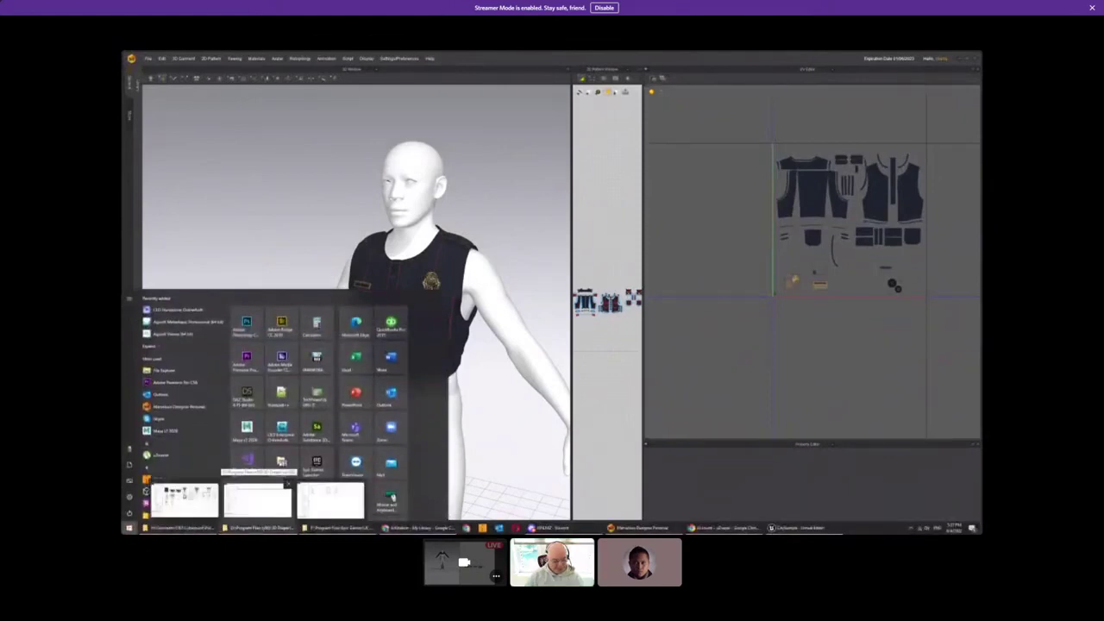
click(184, 500)
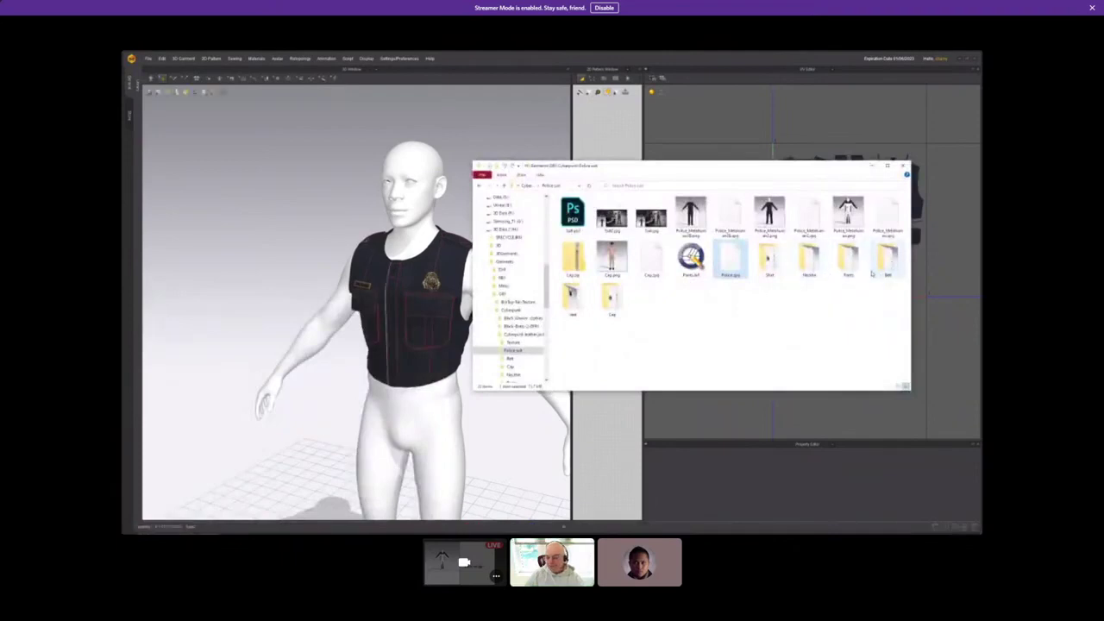
click(583, 295)
double_click(582, 295)
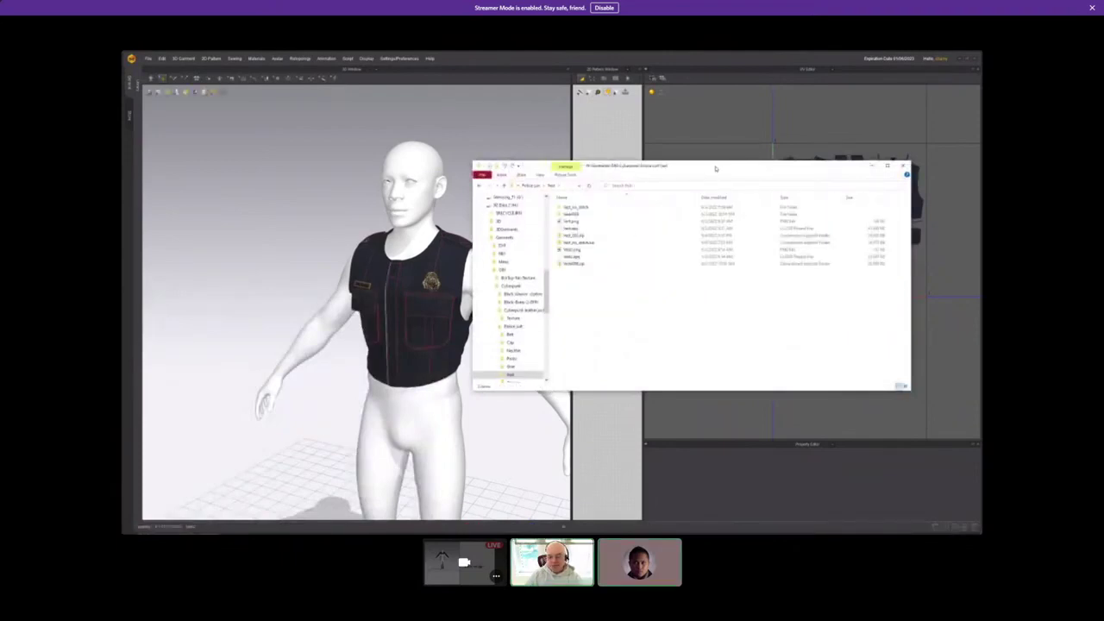
drag(714, 168, 546, 154)
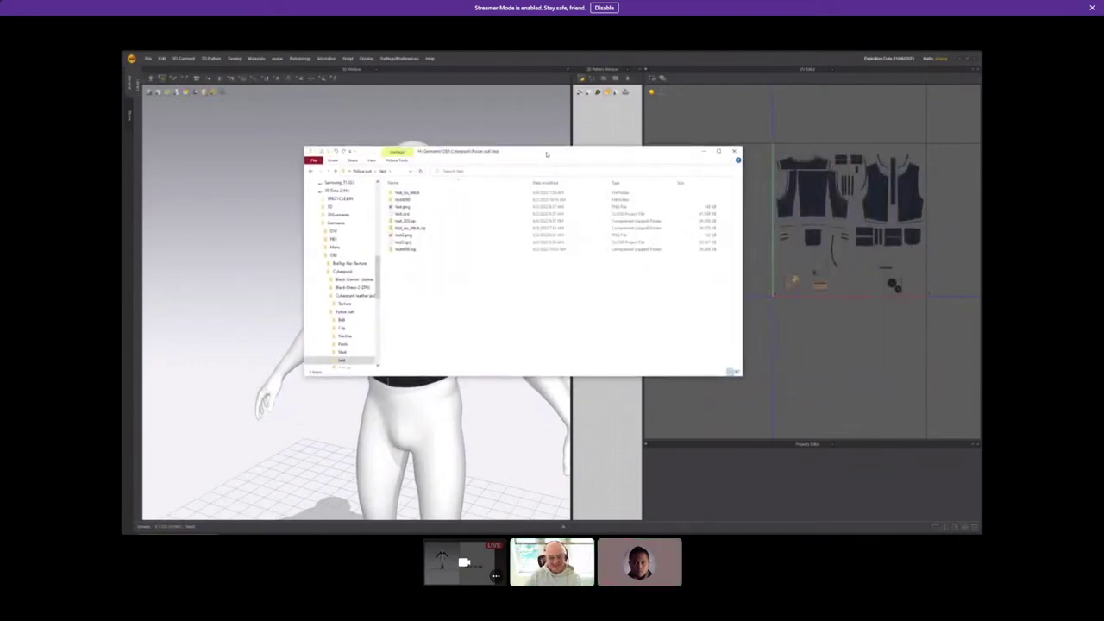
Extract Vest_003.zip to its own folder with 7-Zip and check its OBJ, diffuse and normal PNGs.
click(410, 223)
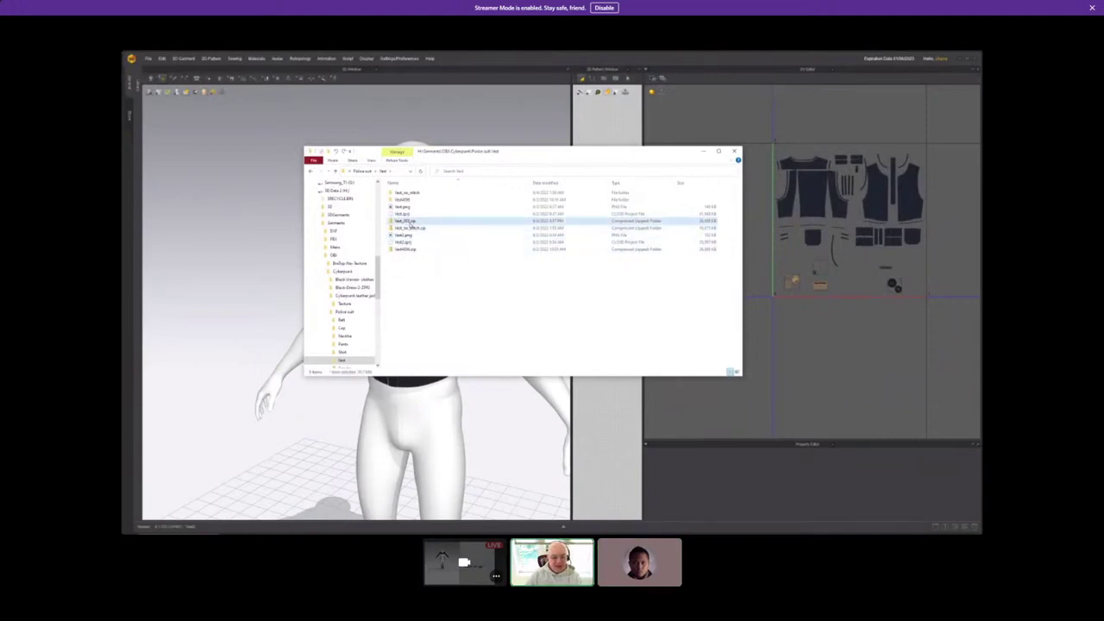
right_click(410, 222)
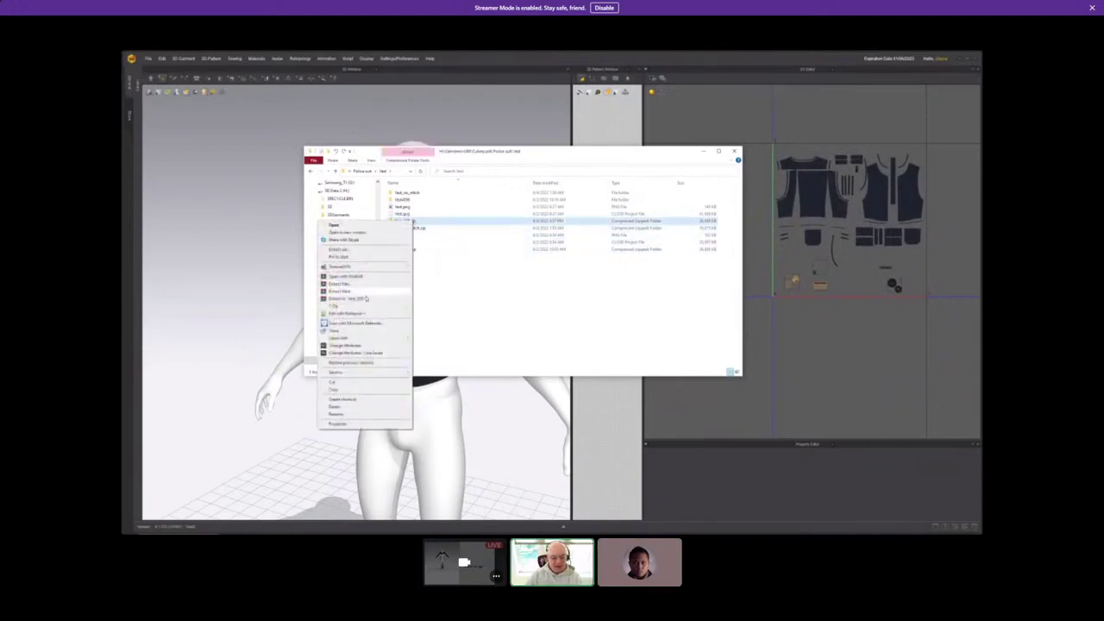
mouse_move(371, 305)
click(454, 327)
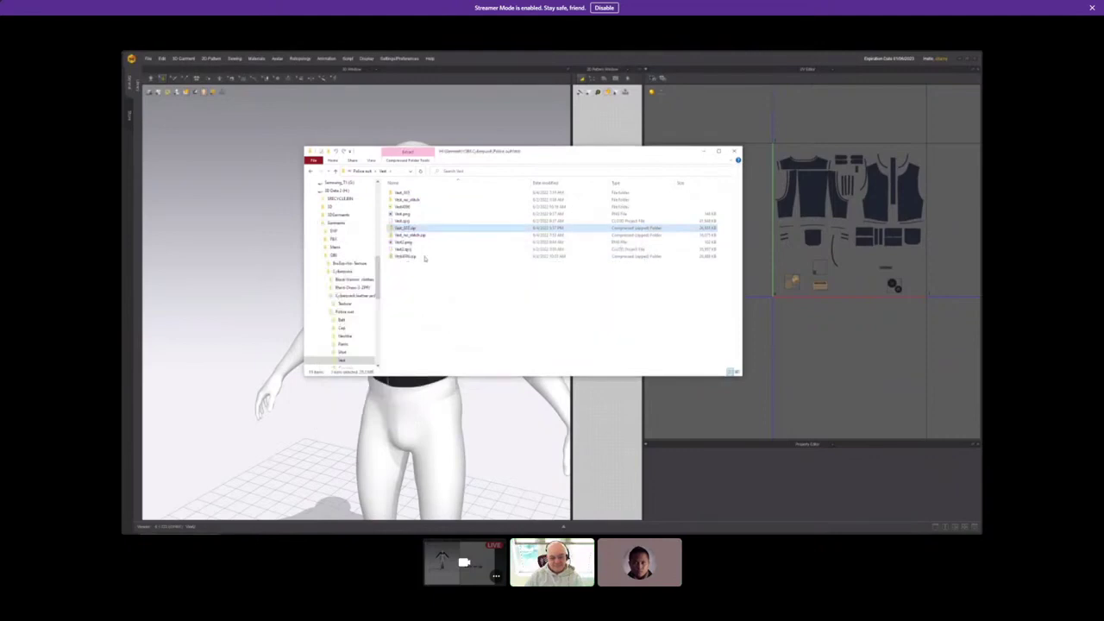
double_click(405, 192)
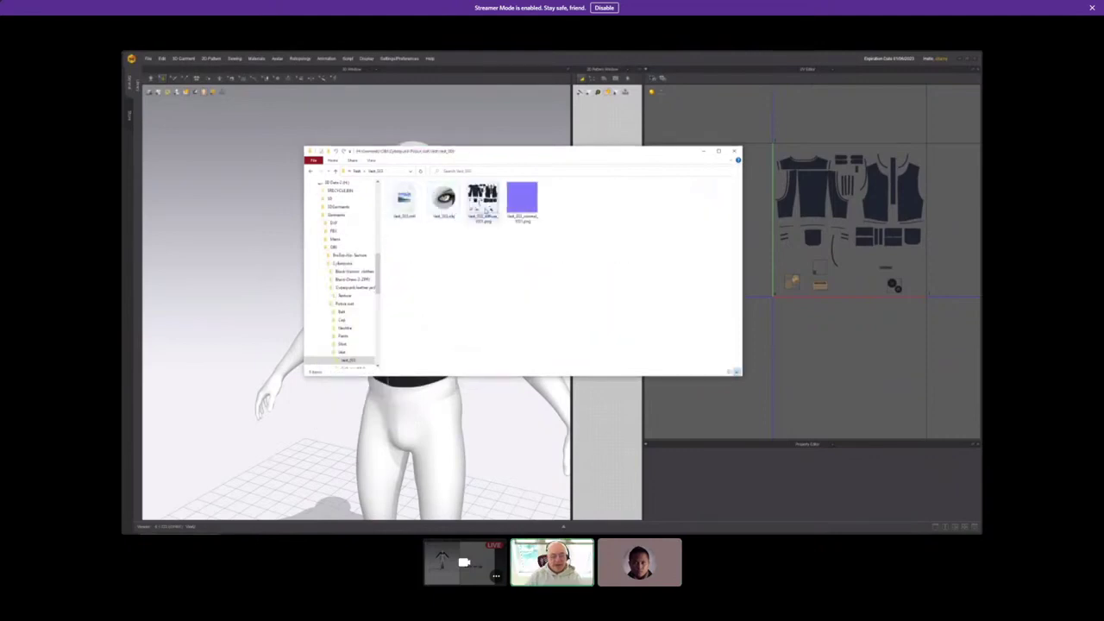
click(448, 215)
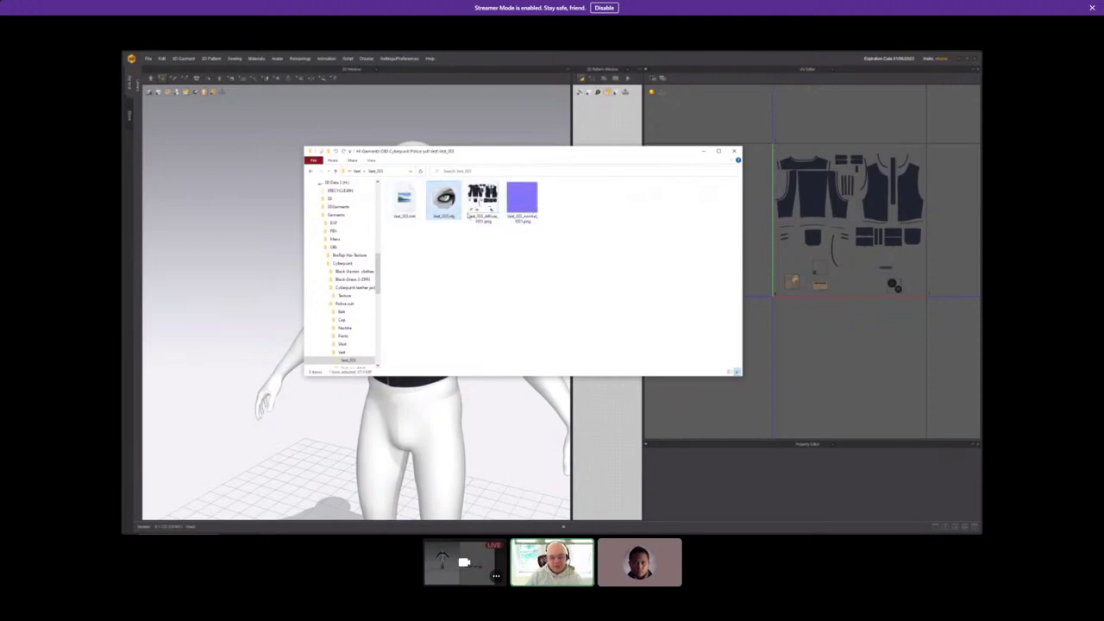
click(483, 205)
click(521, 207)
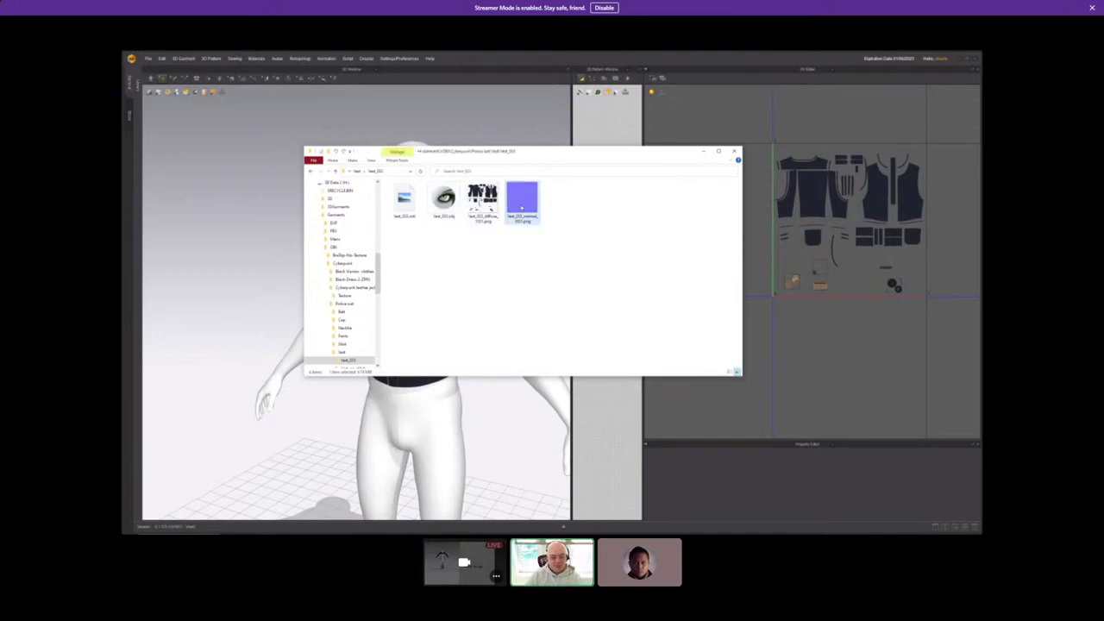
click(464, 61)
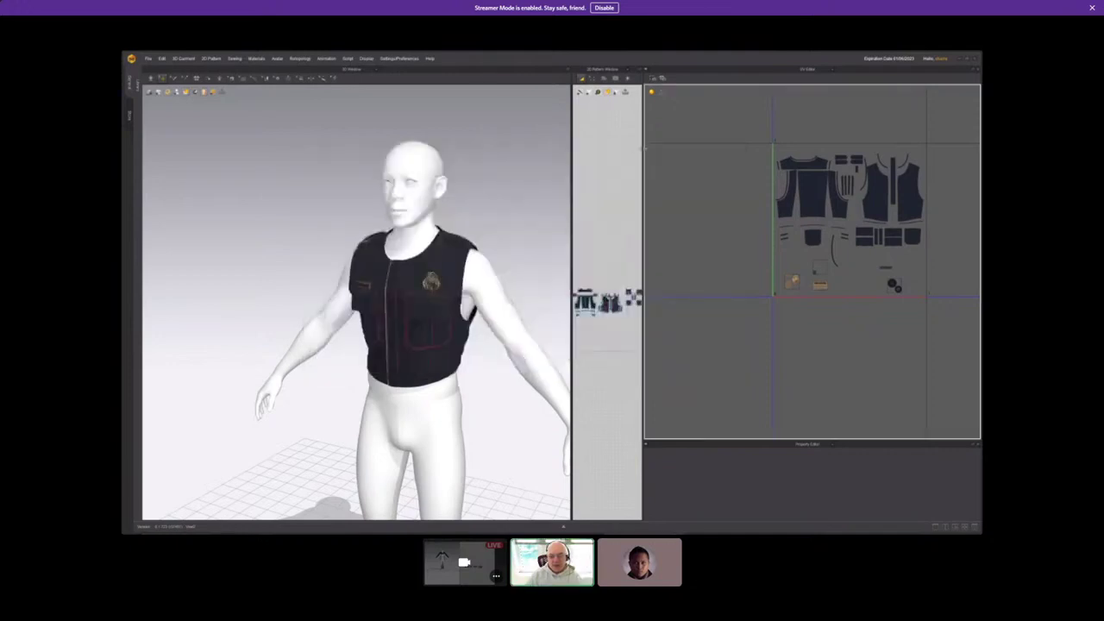
Switch the side panel to the fabric list, select the vest fabric, and browse for its texture image.
drag(572, 181, 373, 175)
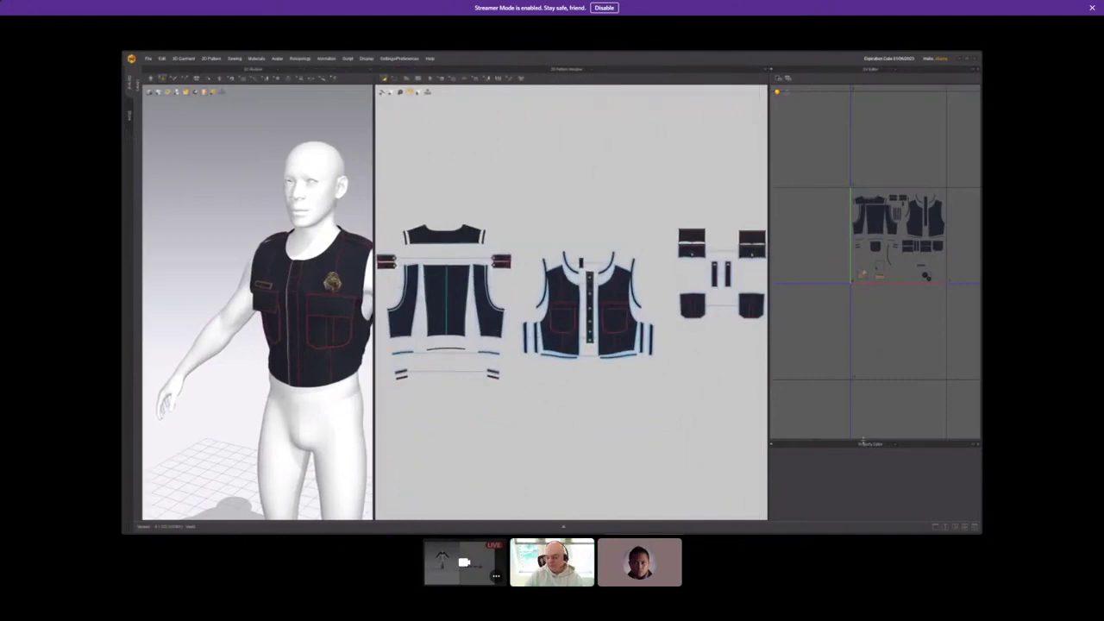
drag(862, 442, 865, 216)
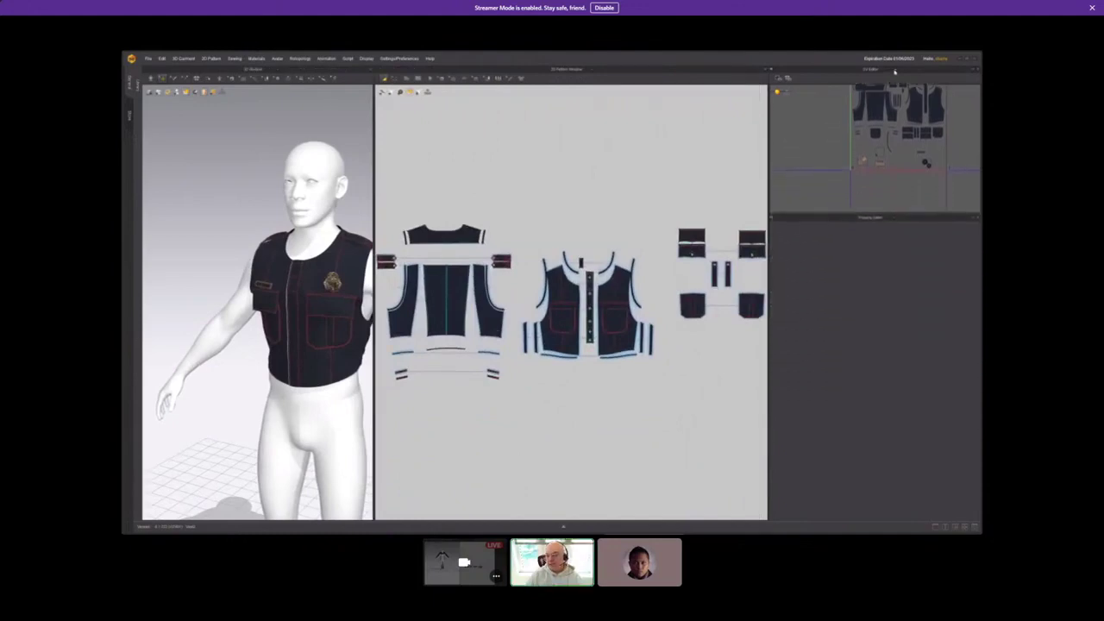
click(894, 71)
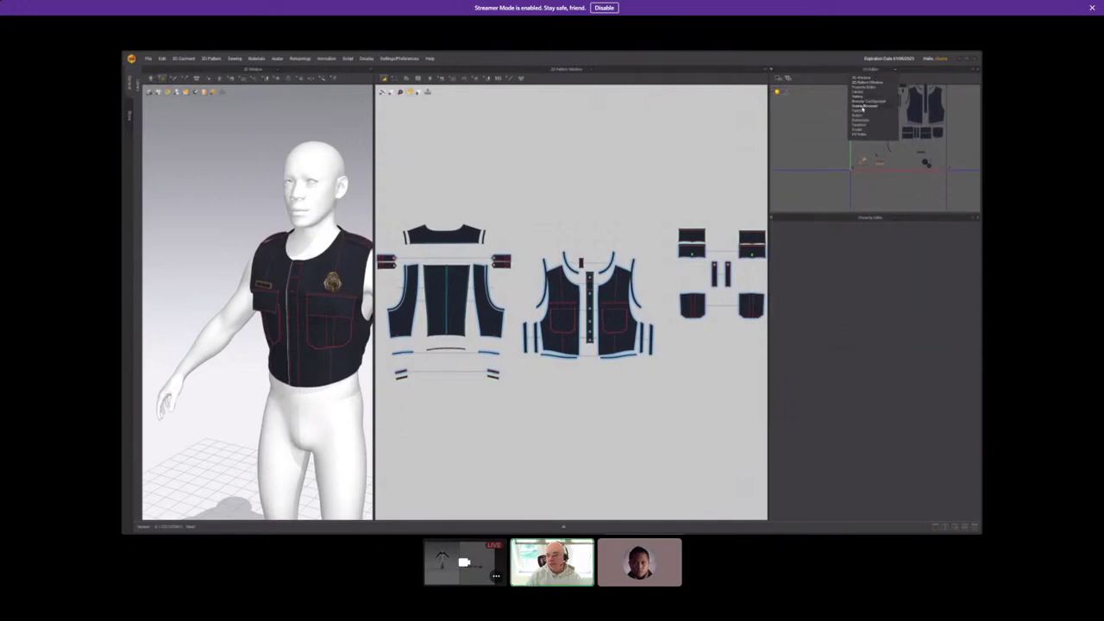
click(862, 109)
click(840, 102)
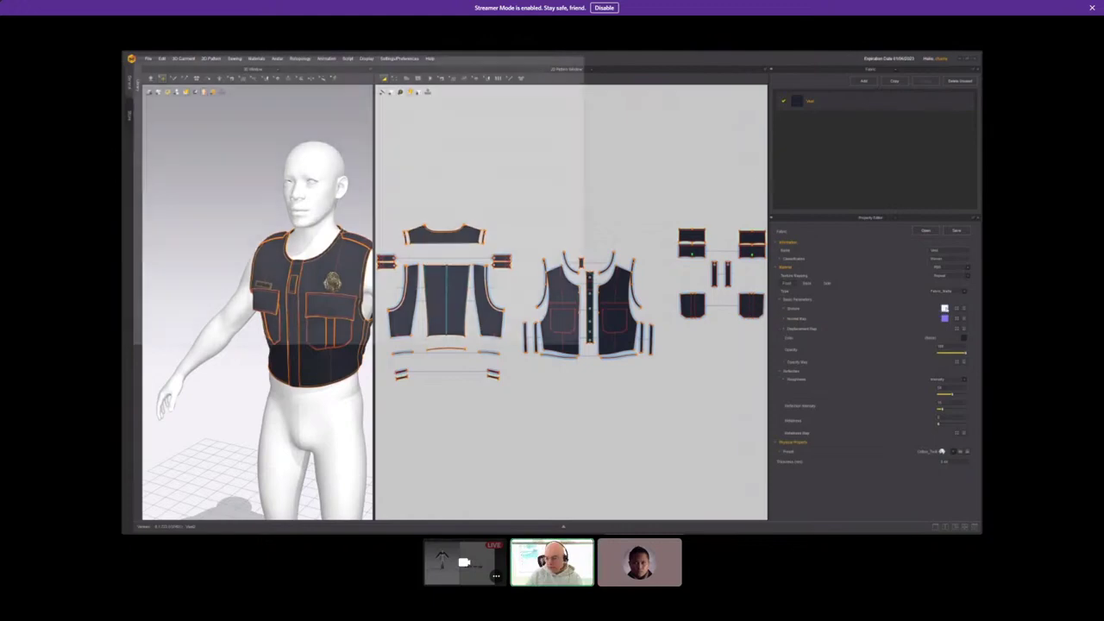
click(944, 309)
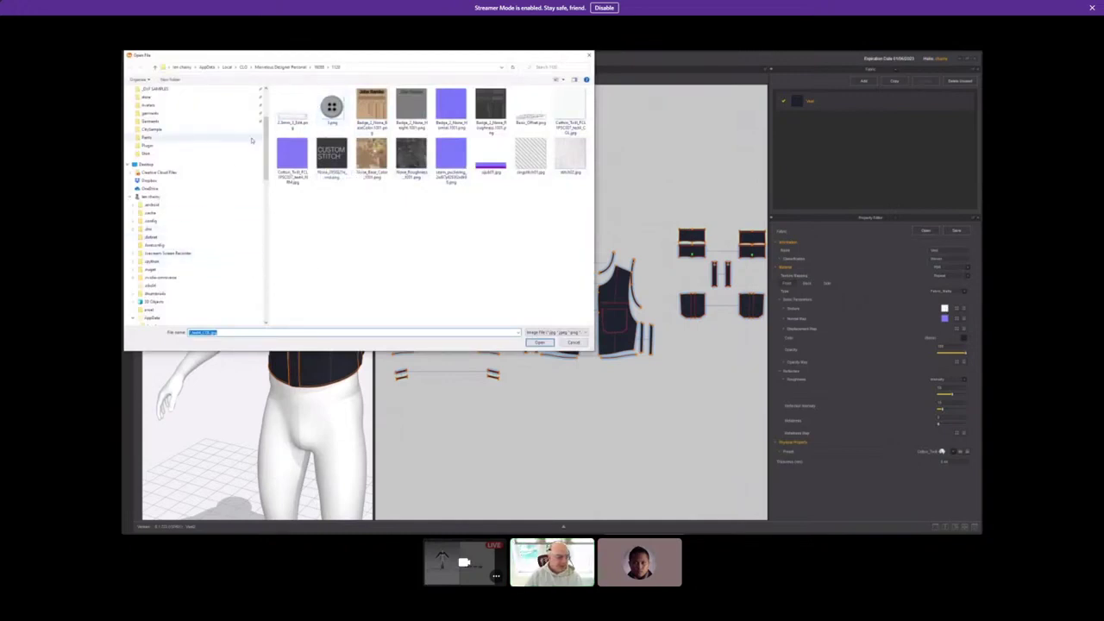
Copy the 1120 texture folder from the Open File dialog's folder tree.
scroll(173, 199, down, 7)
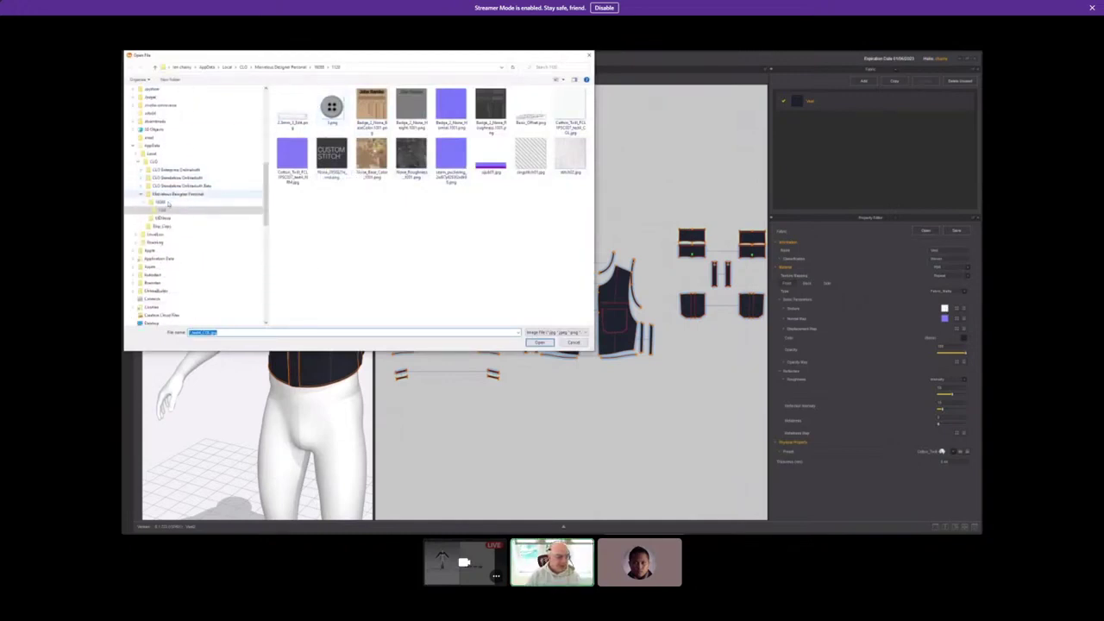
right_click(167, 212)
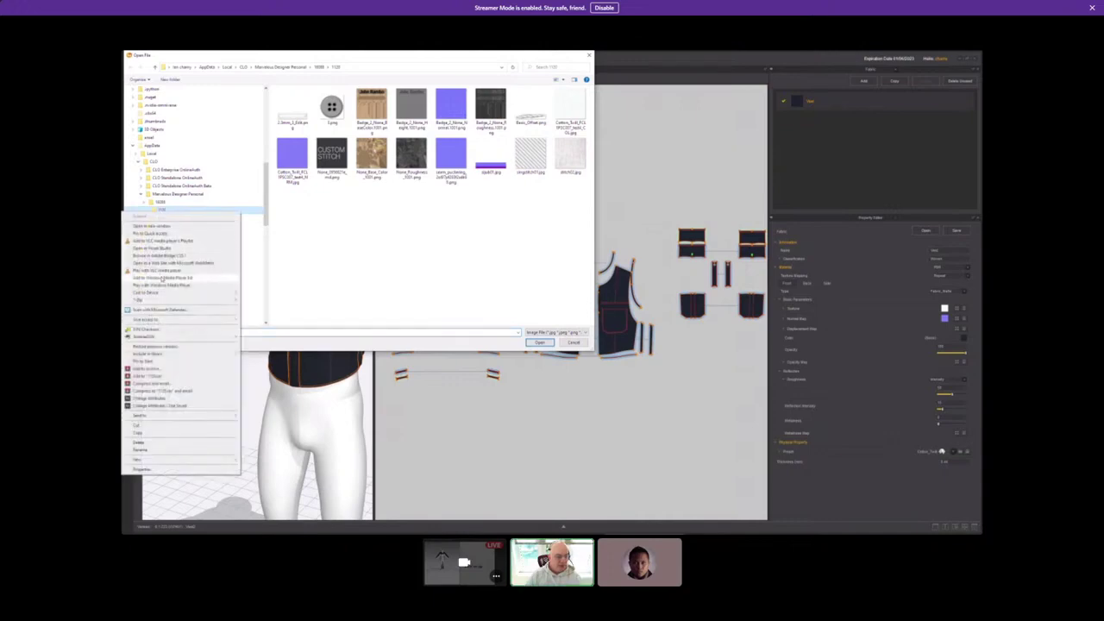
mouse_move(160, 294)
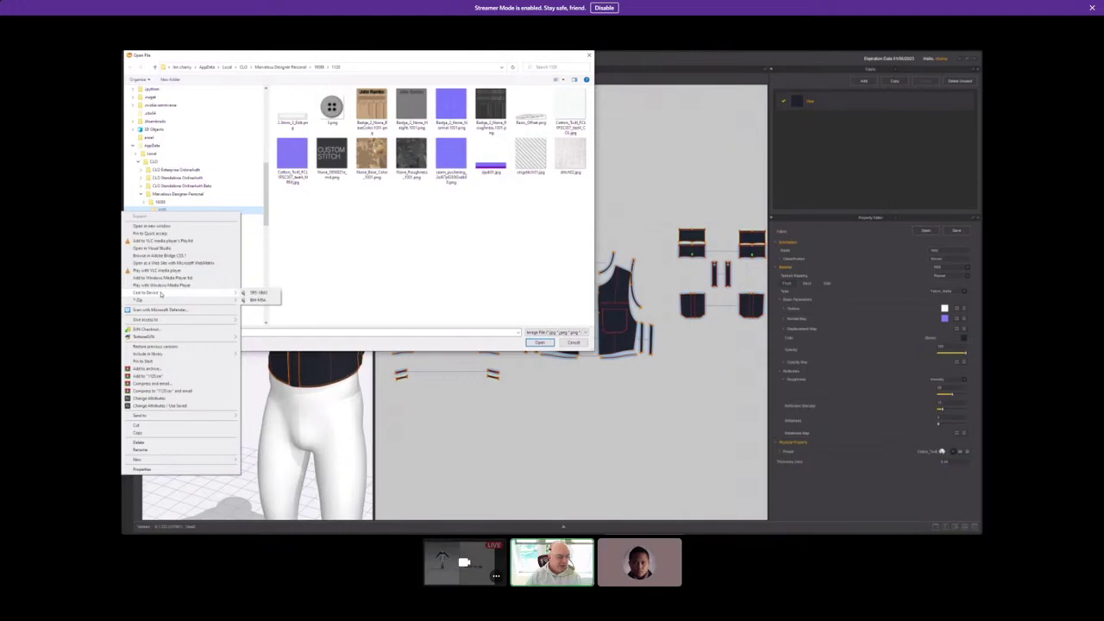
click(145, 431)
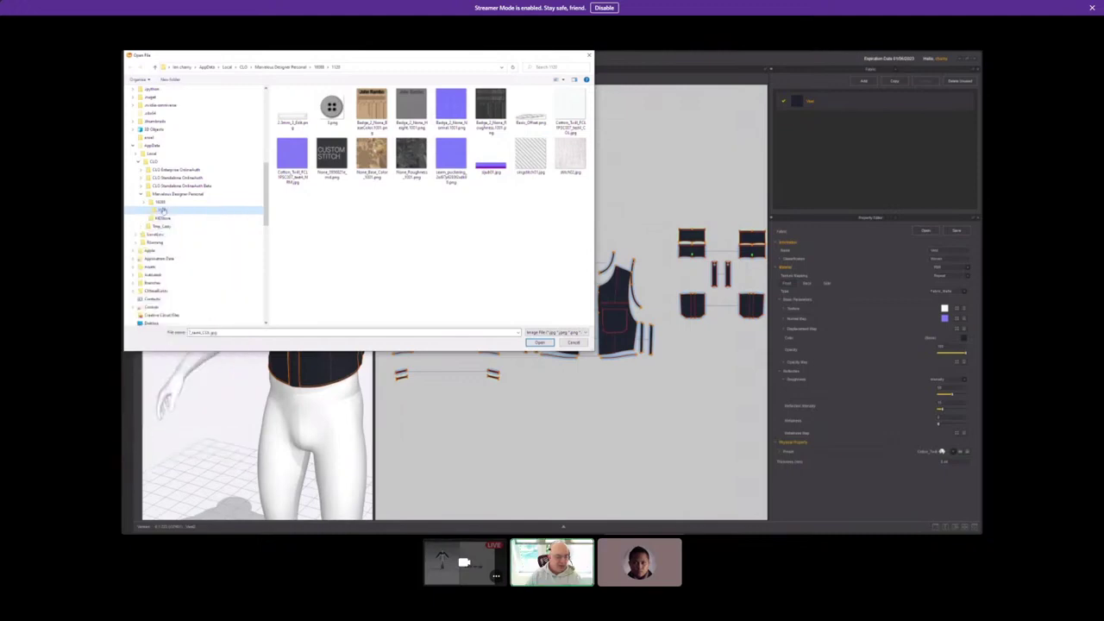
key(alt+Tab)
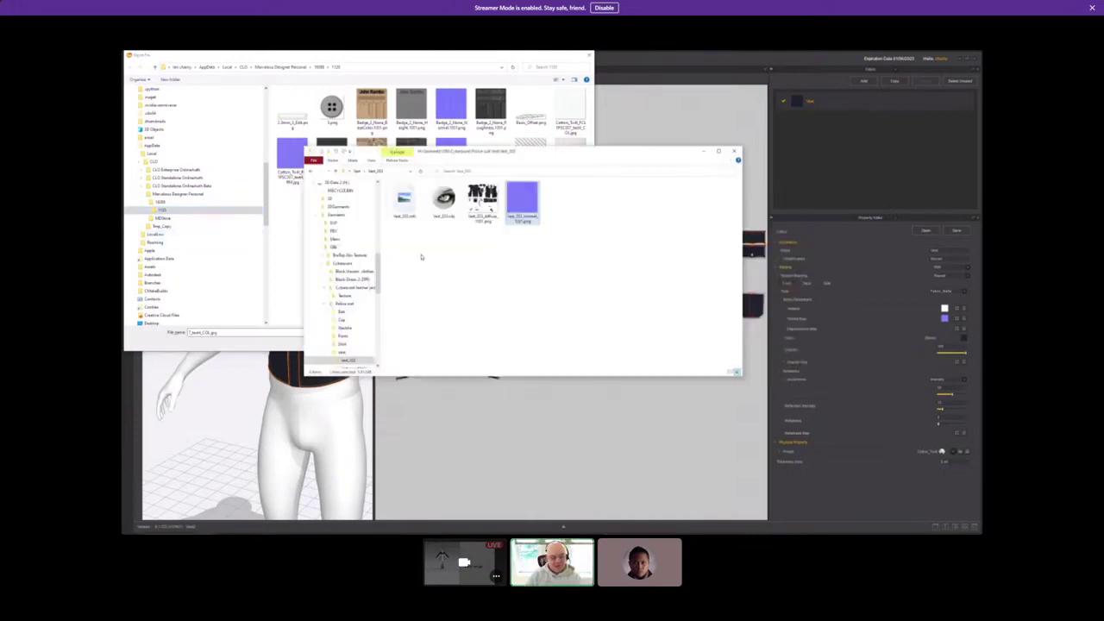
Paste the 1120 folder into test_03, minimize Explorer, and cancel the texture Open File dialog.
right_click(408, 259)
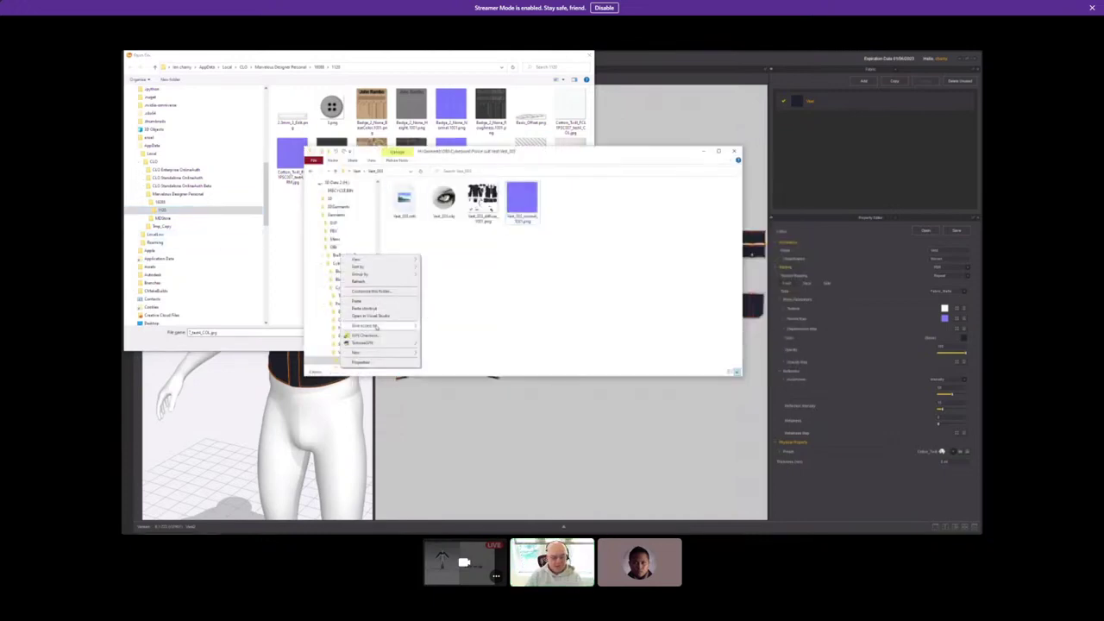
mouse_move(372, 354)
mouse_move(377, 277)
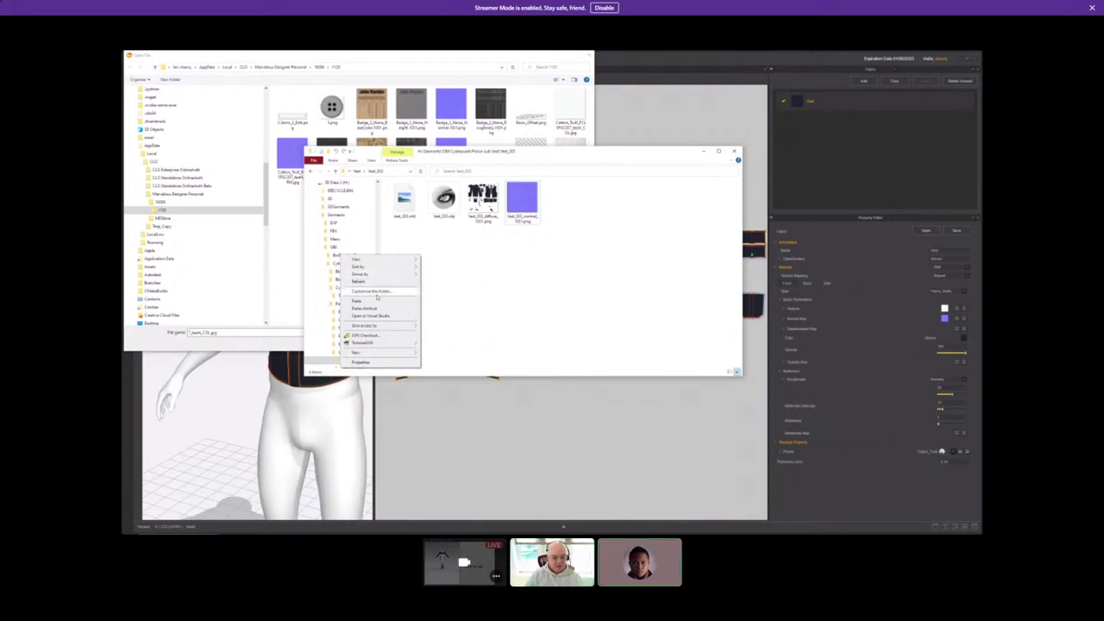
click(376, 301)
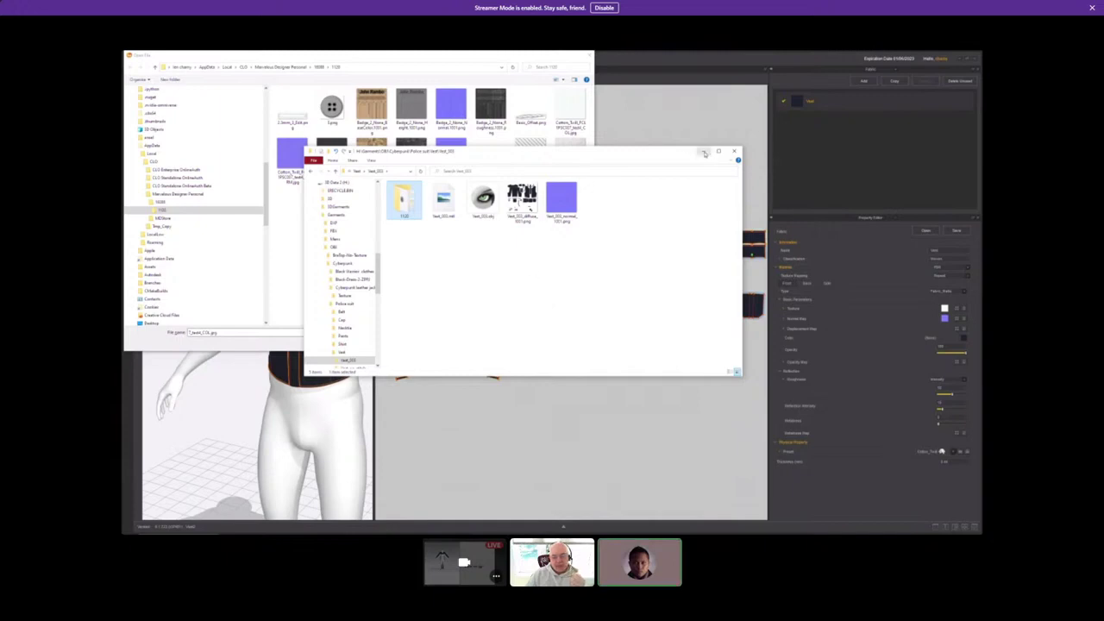
click(705, 154)
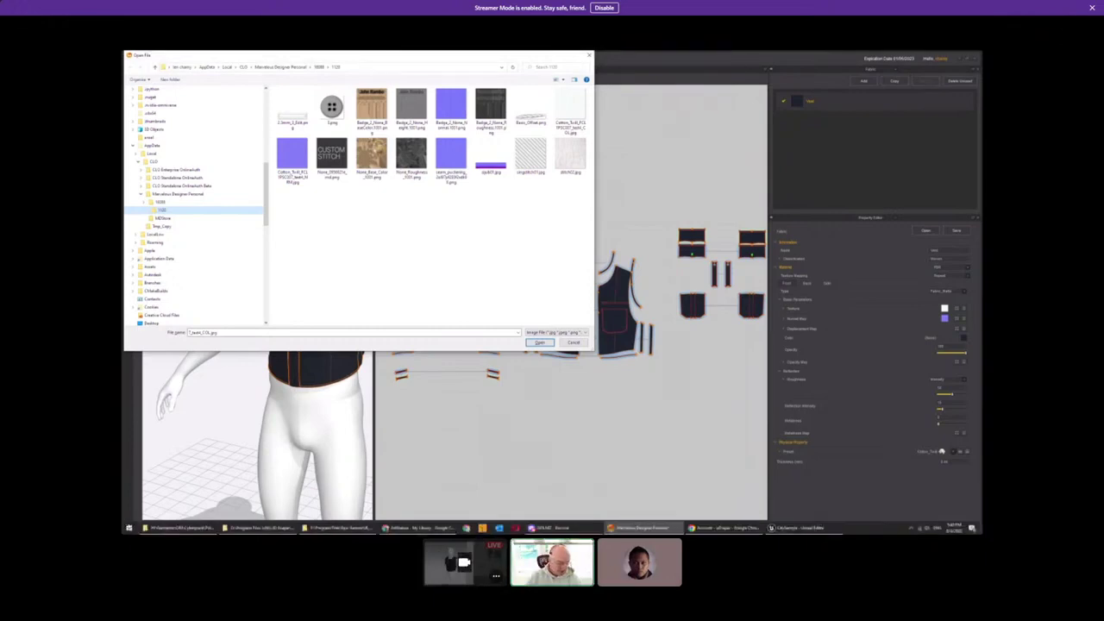
click(128, 527)
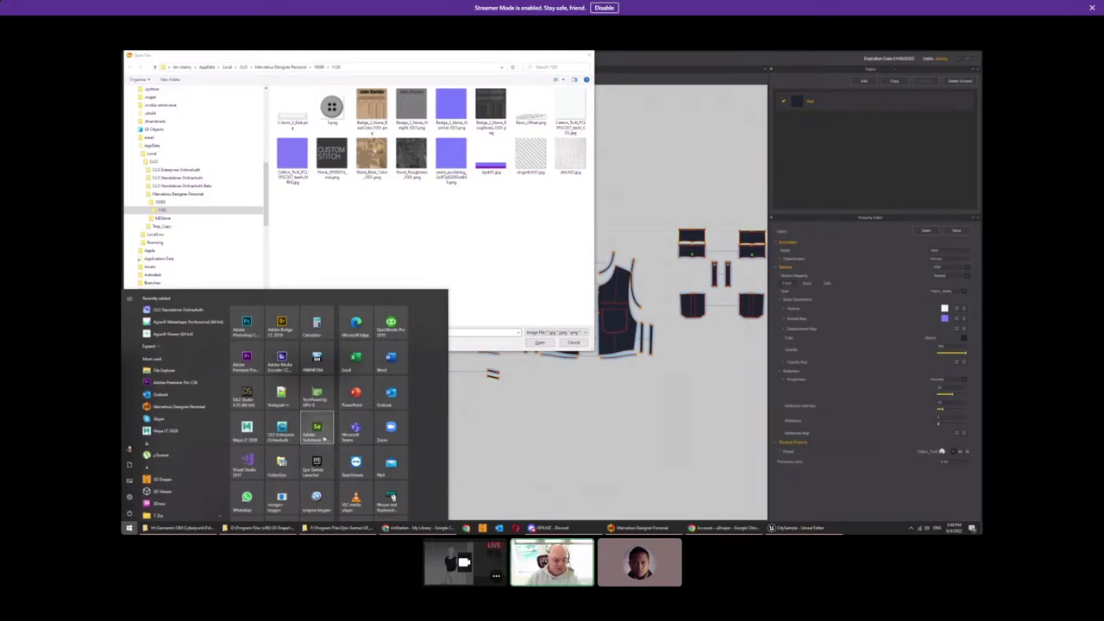
click(471, 224)
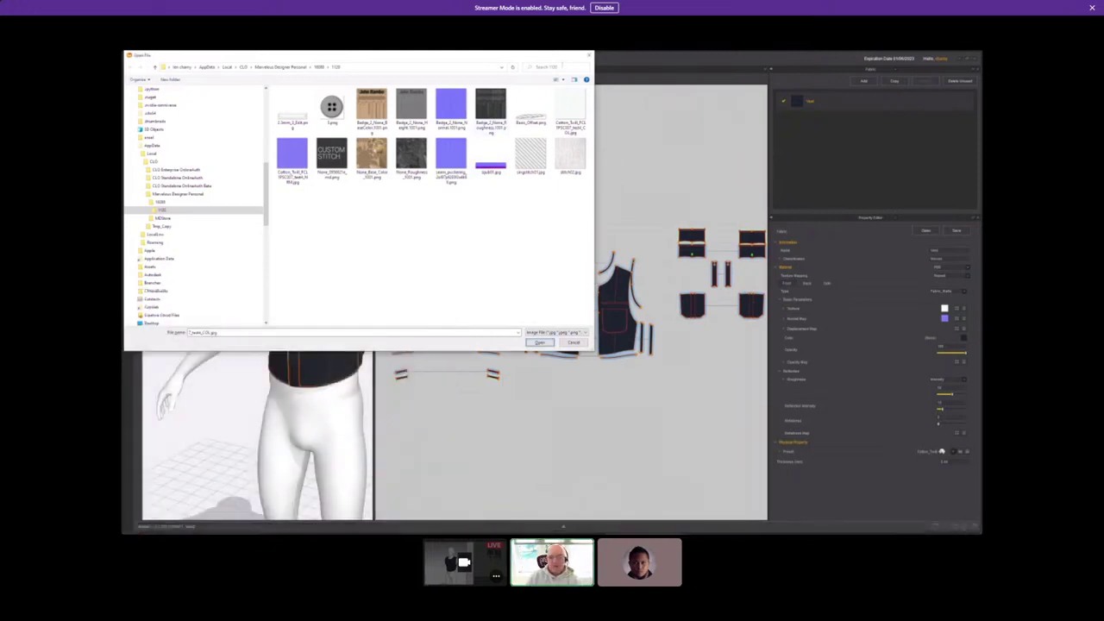
click(590, 55)
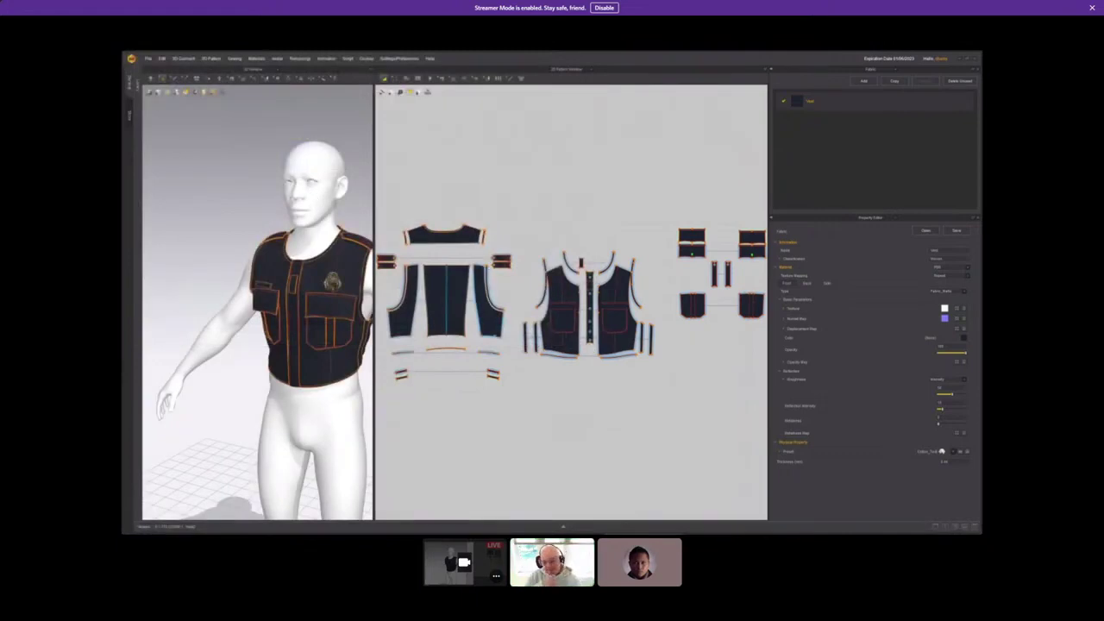
Minimize Marvelous Designer and the Unreal Engine editor to reveal Maya.
click(965, 59)
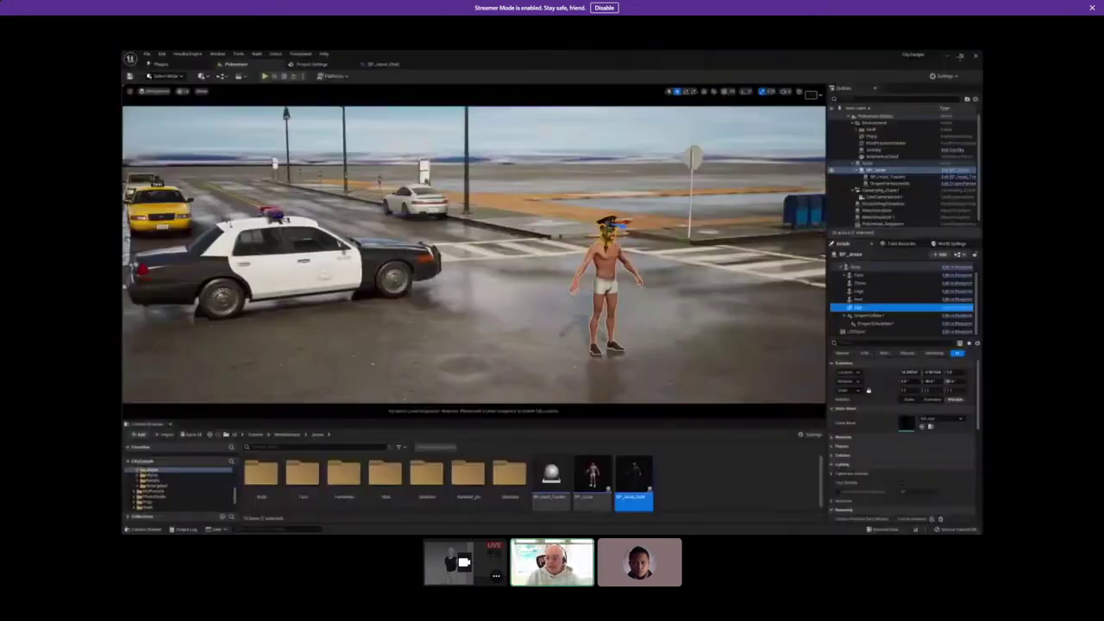
click(948, 57)
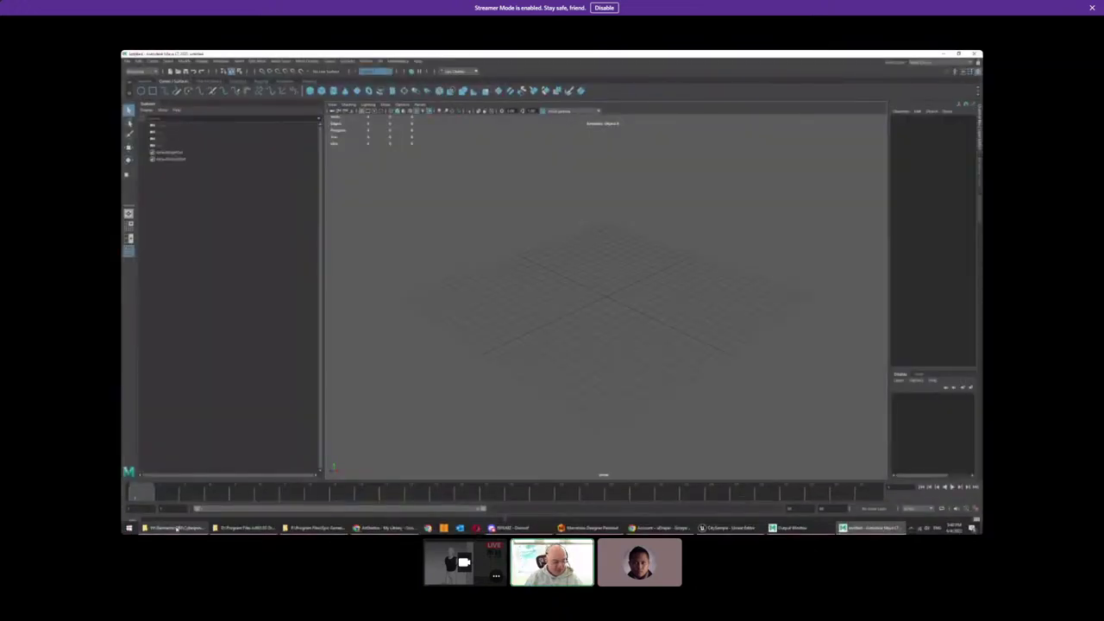
mouse_move(306, 532)
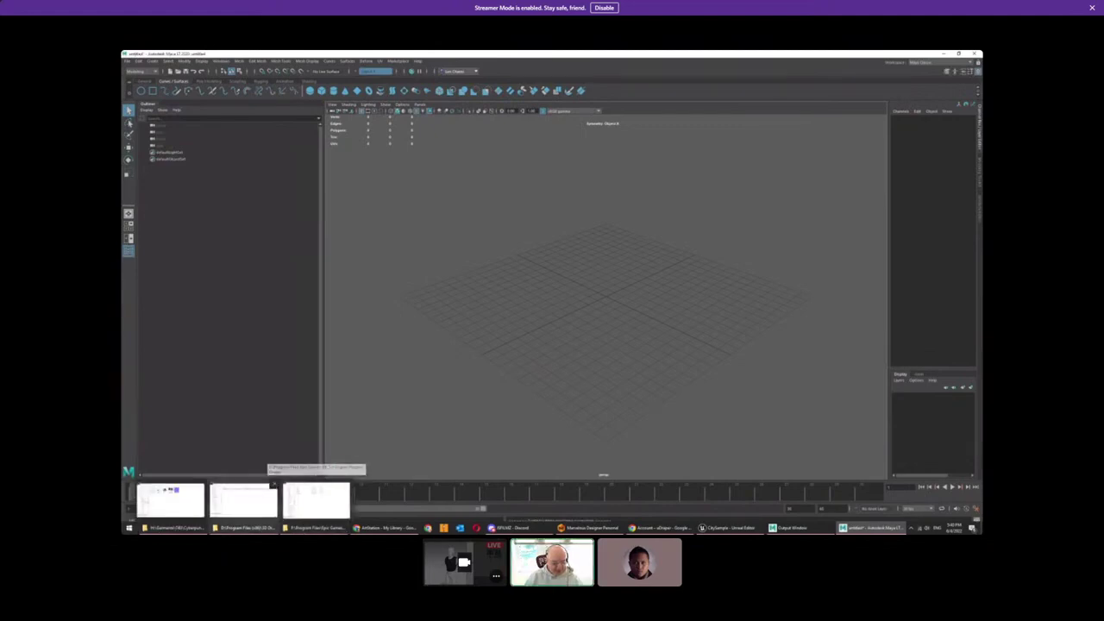
click(170, 500)
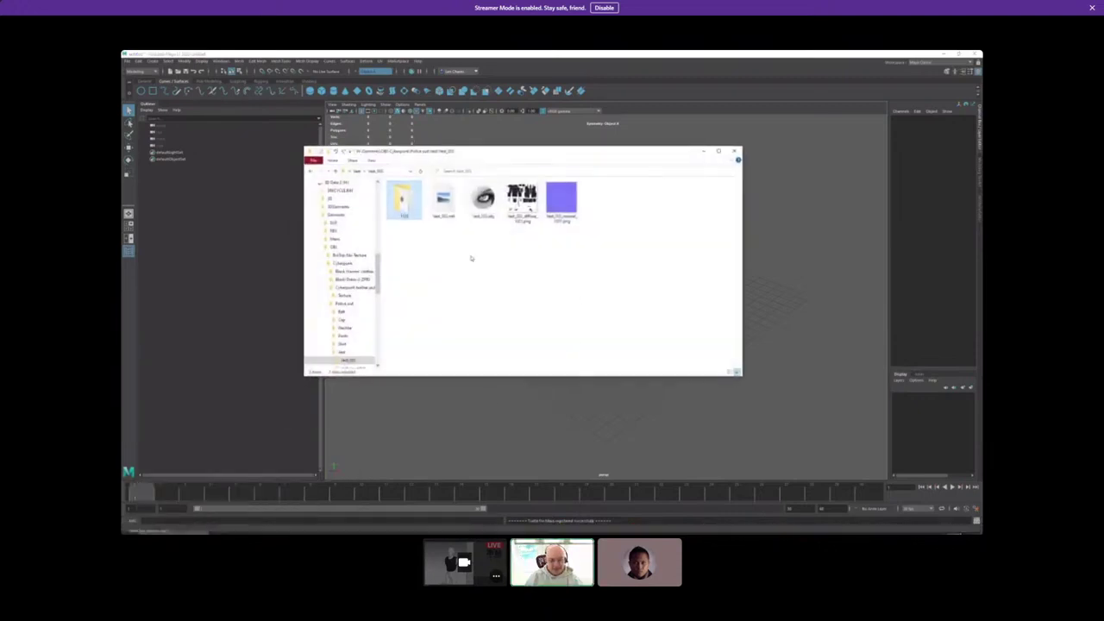
drag(484, 200, 824, 299)
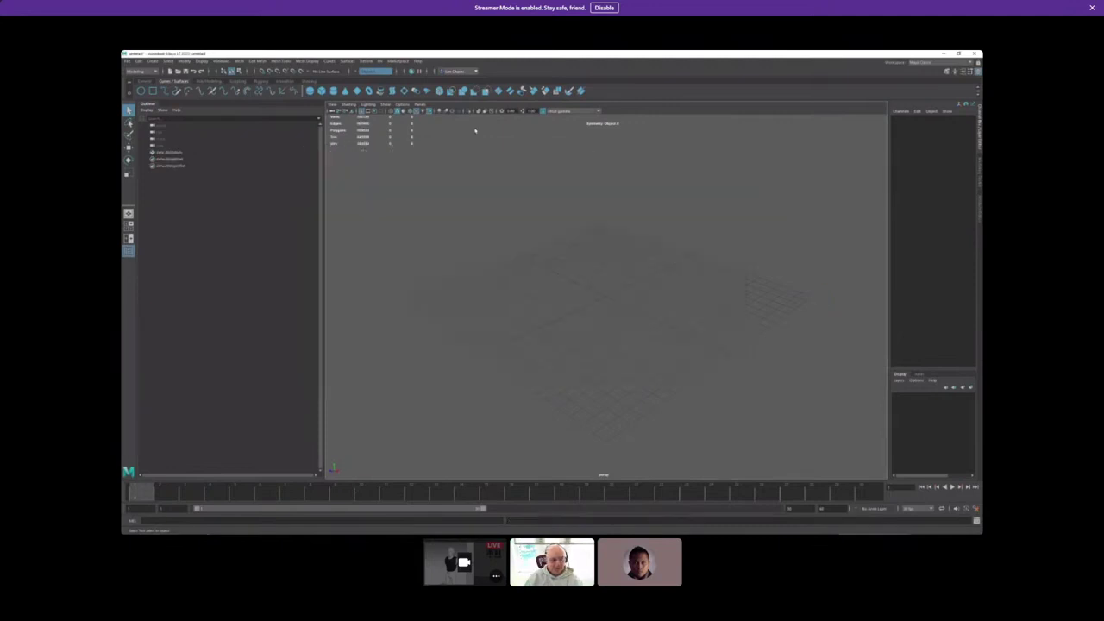
click(171, 153)
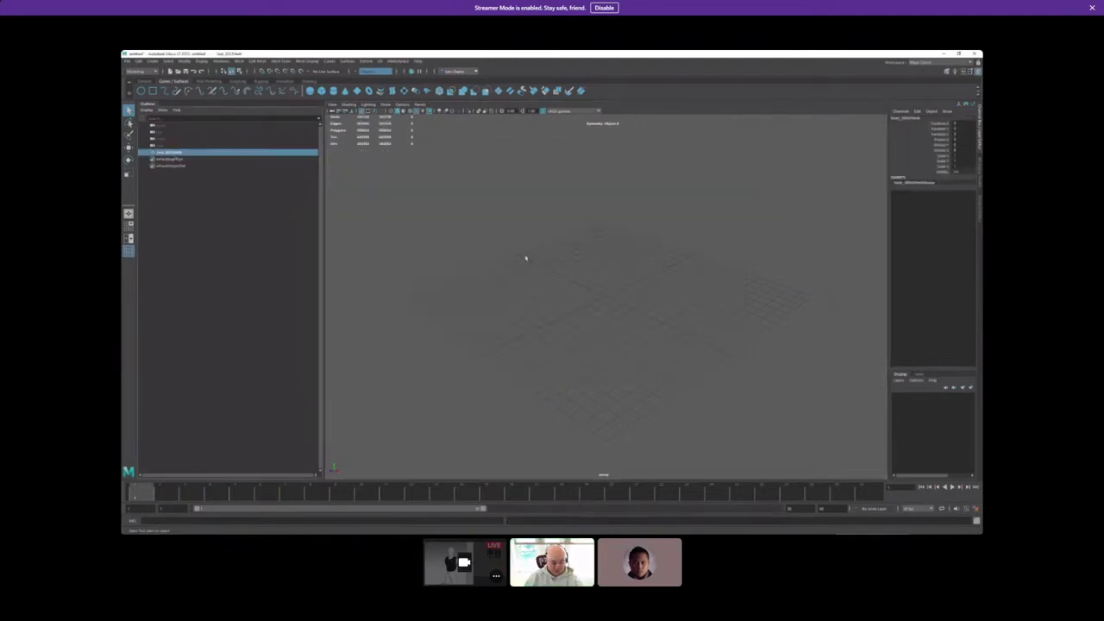
click(524, 256)
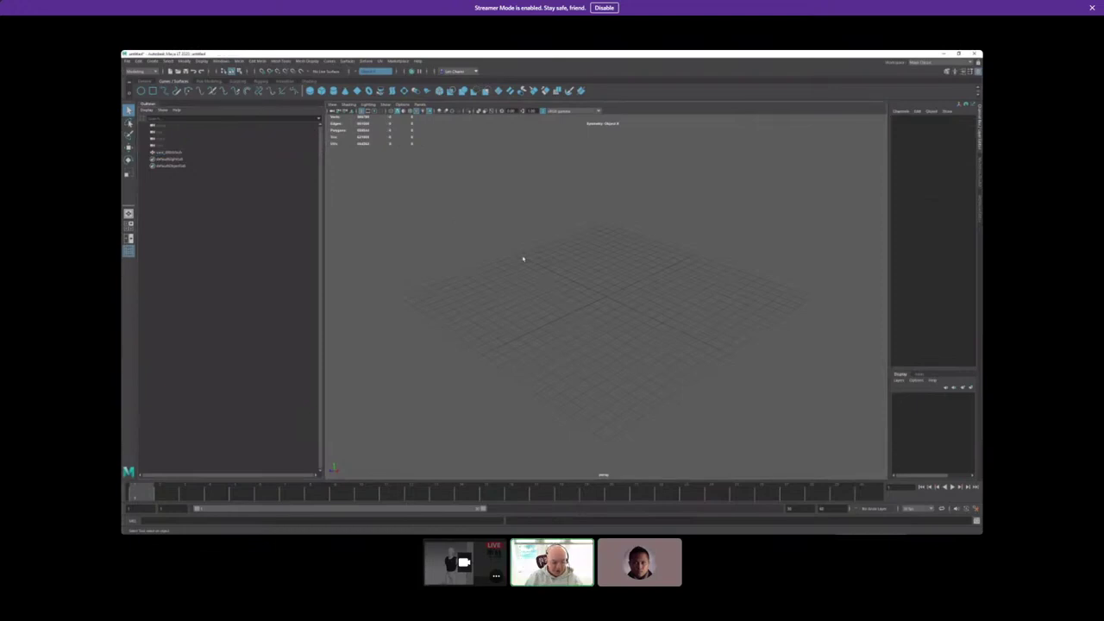
key(f)
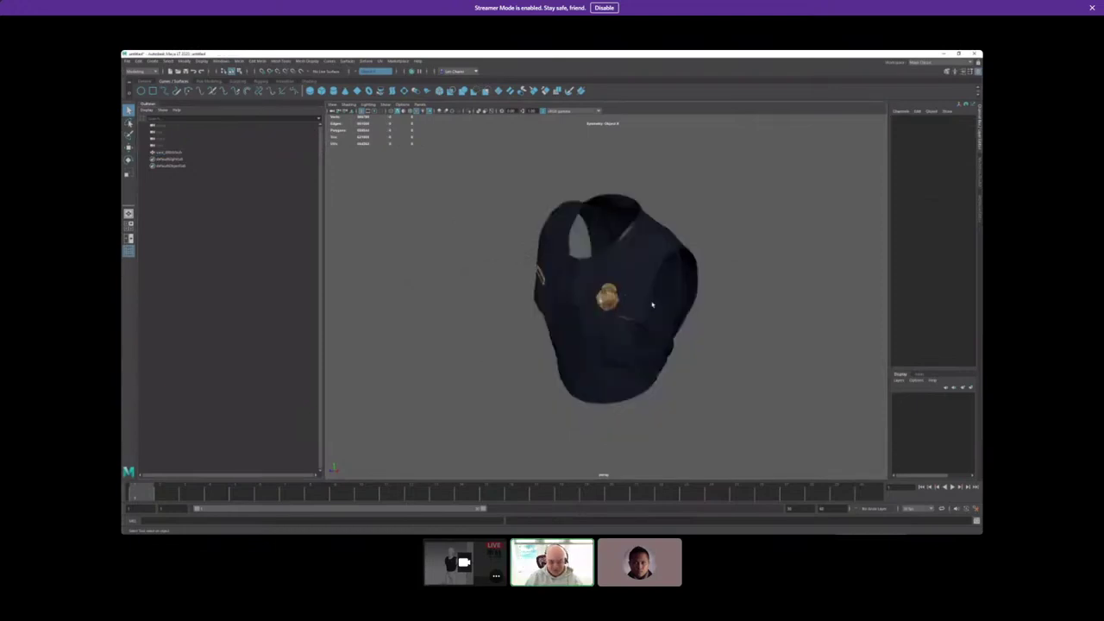
scroll(652, 304, up, 2)
scroll(689, 309, up, 2)
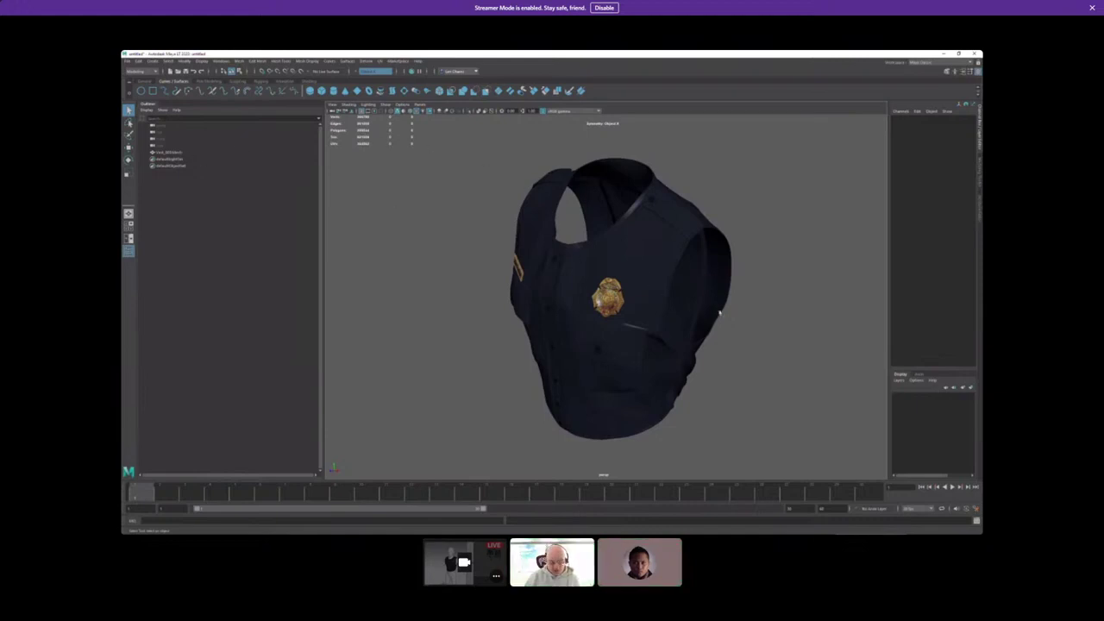
scroll(703, 308, up, 8)
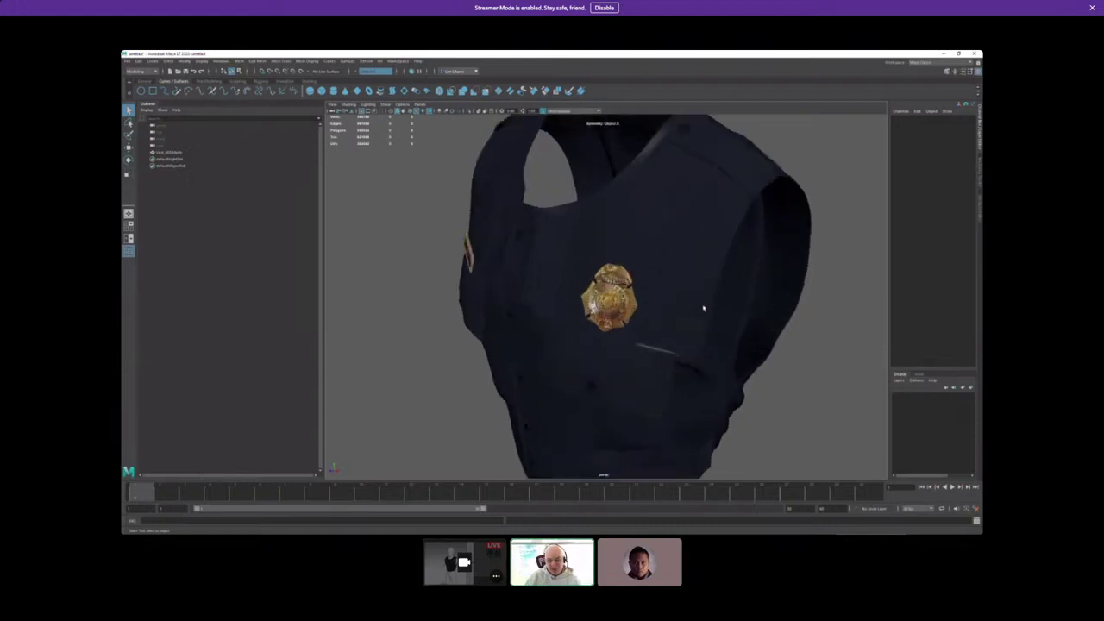
scroll(703, 308, up, 4)
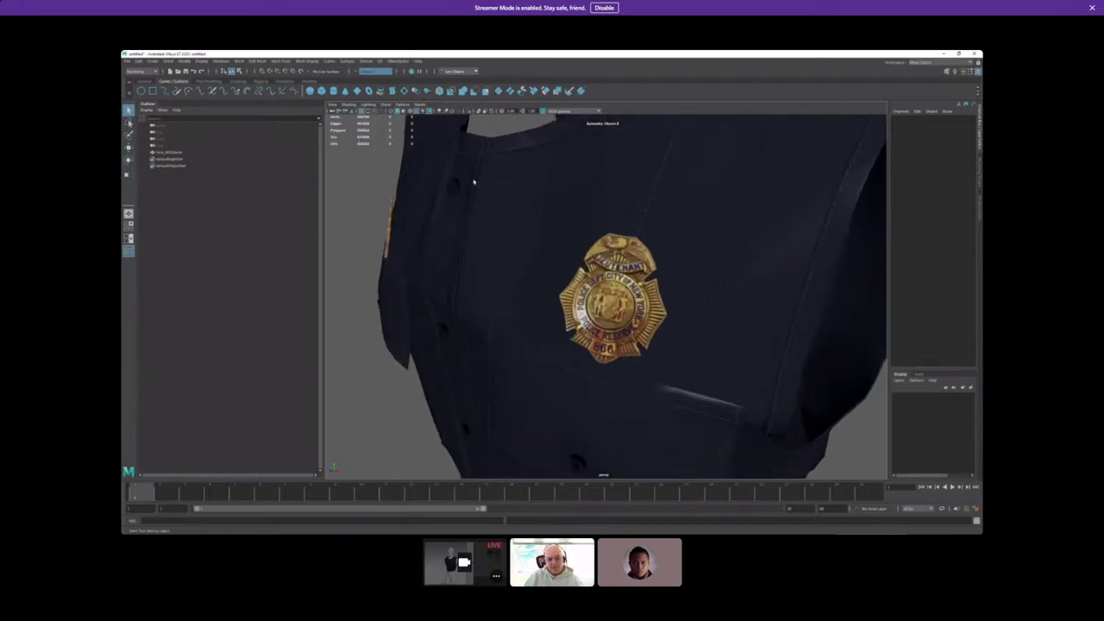
click(590, 198)
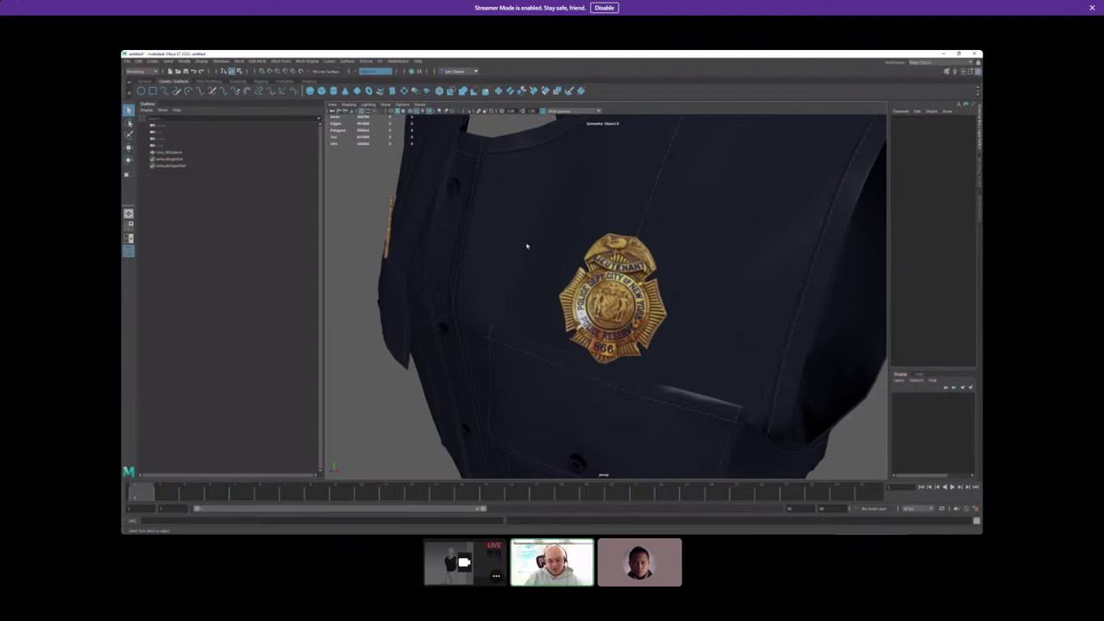
scroll(527, 247, down, 2)
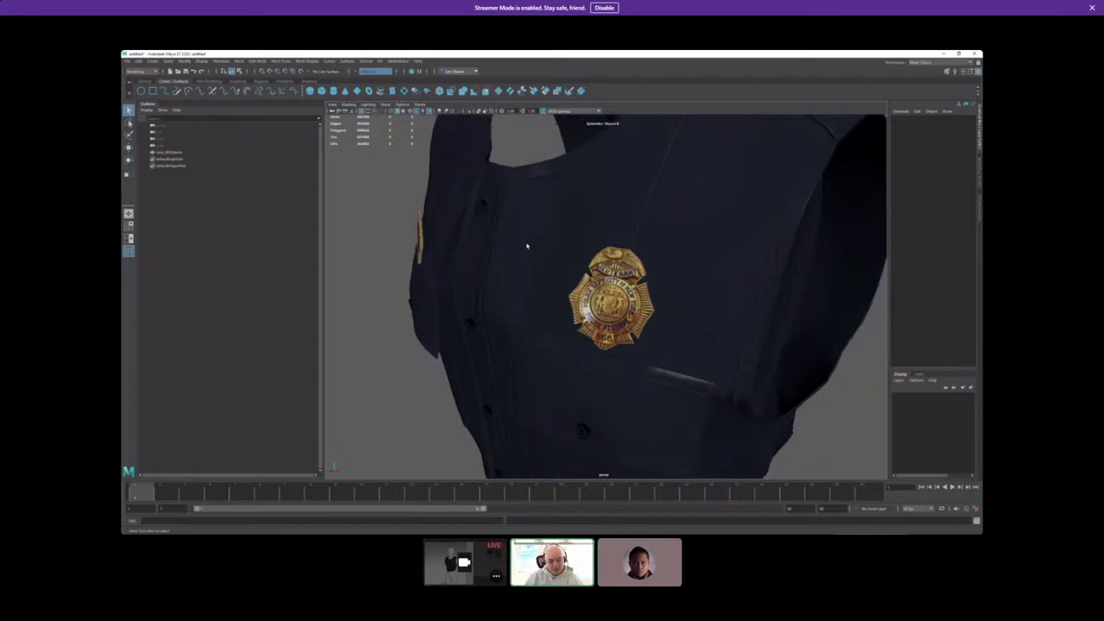
key(alt+Tab)
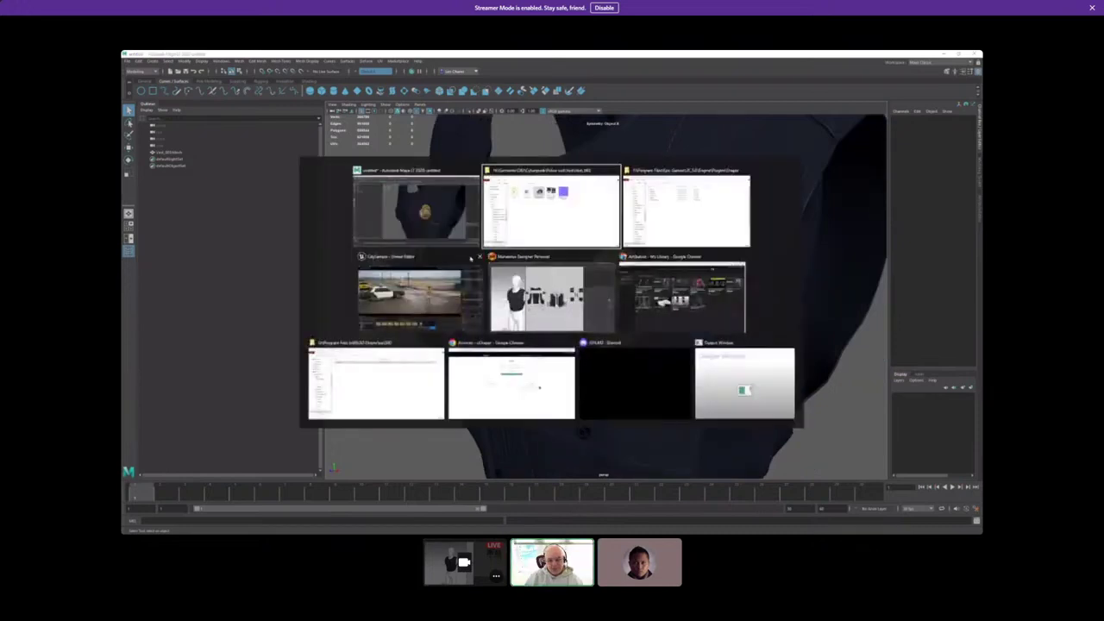
click(445, 298)
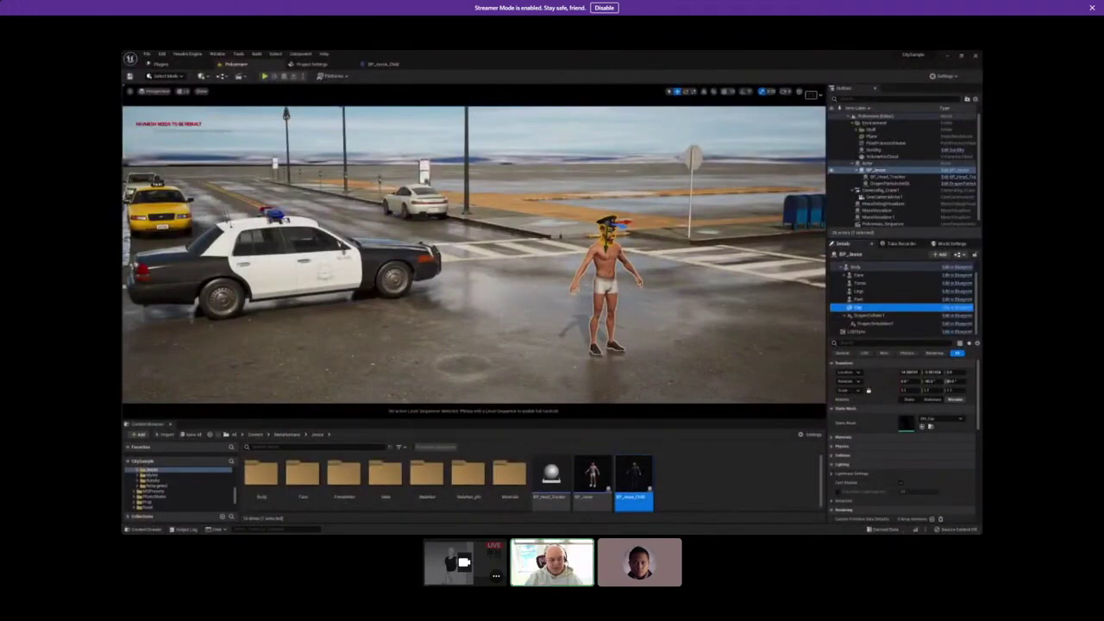
key(alt+Tab)
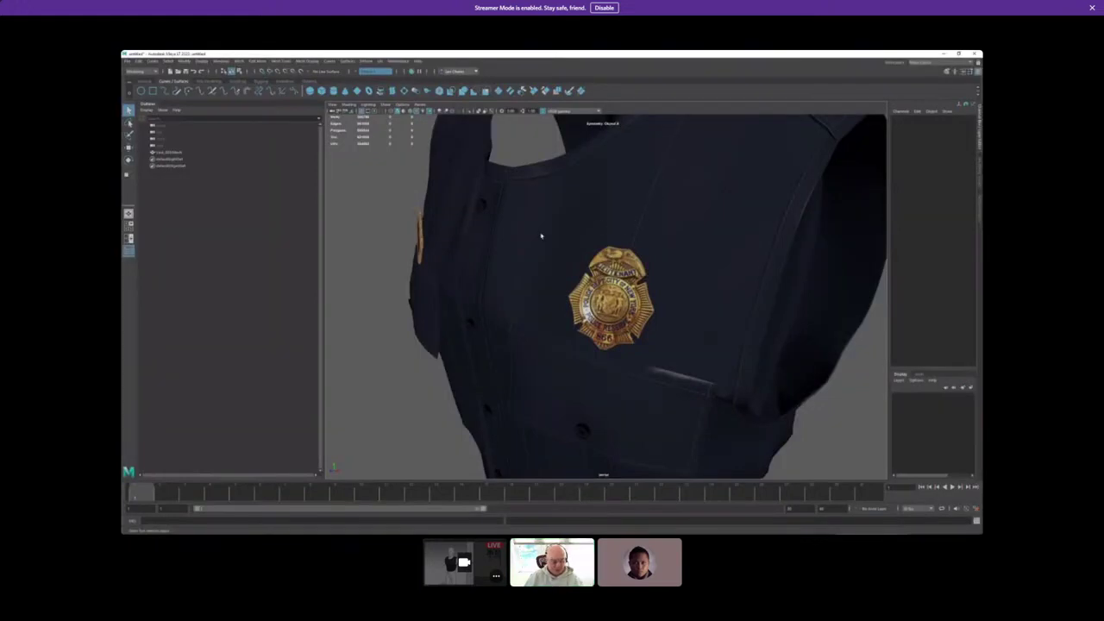
key(alt+Tab)
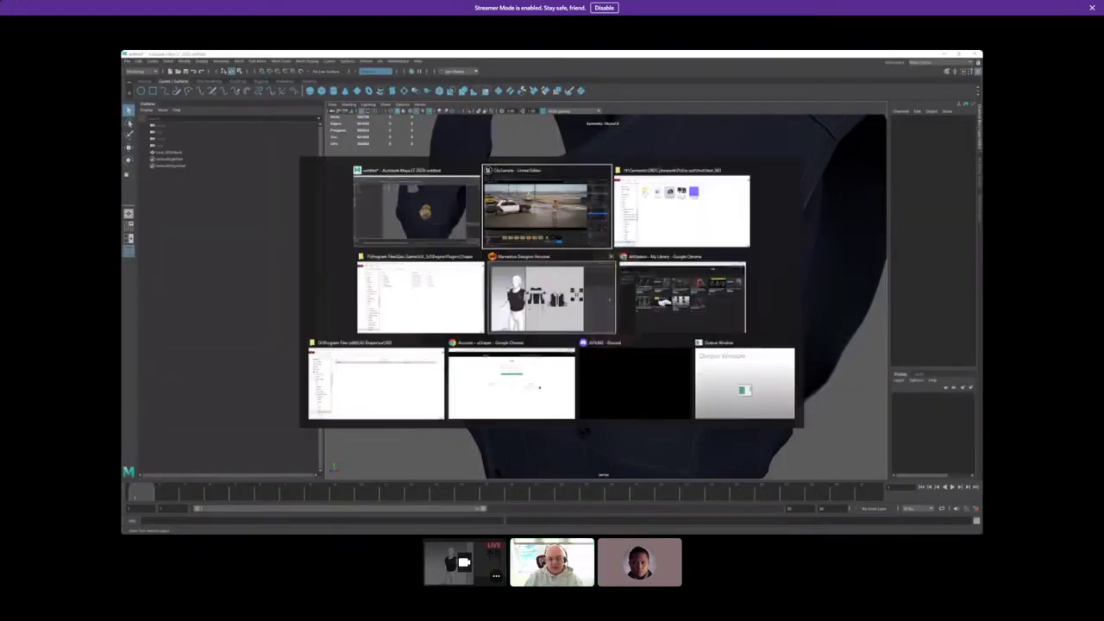
List the topstitches and change settings on Default Topstitch and the 'Test' stitch style.
click(556, 295)
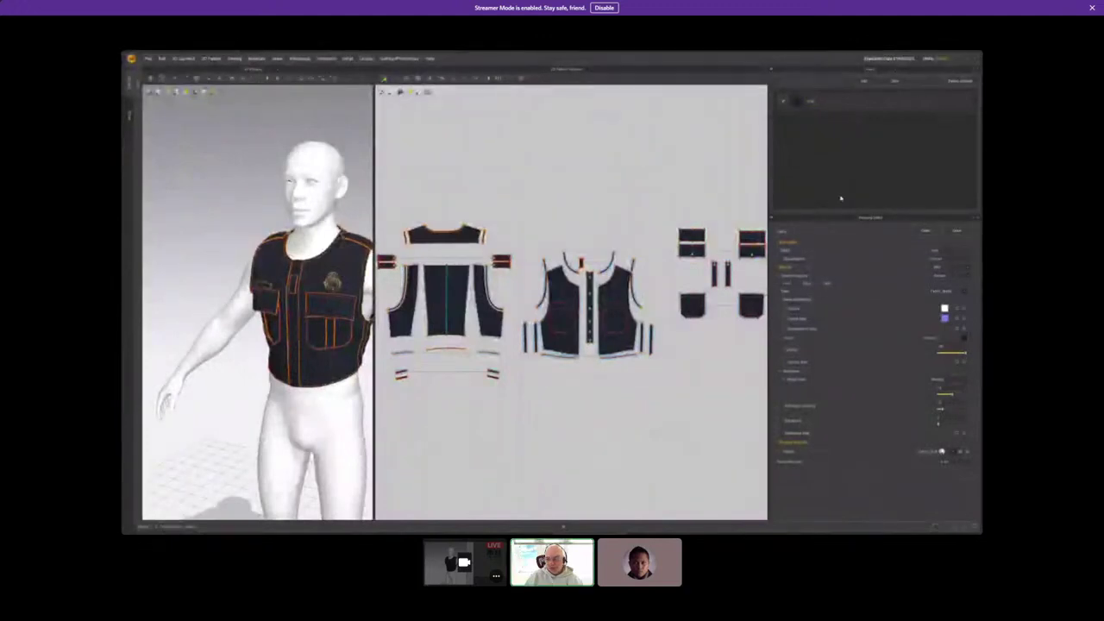
click(896, 71)
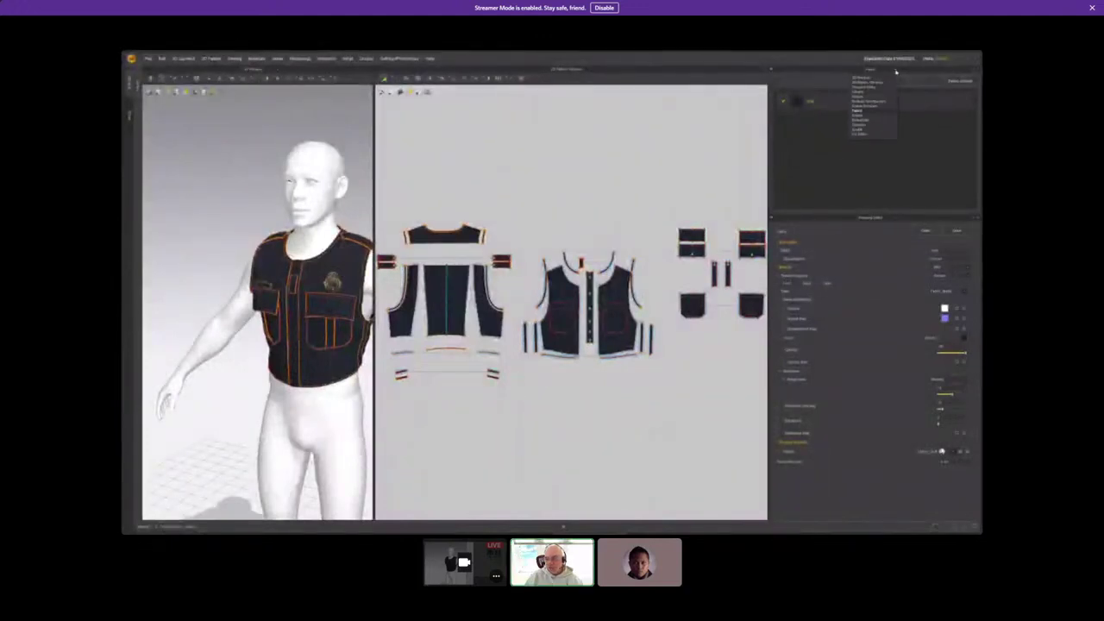
click(862, 125)
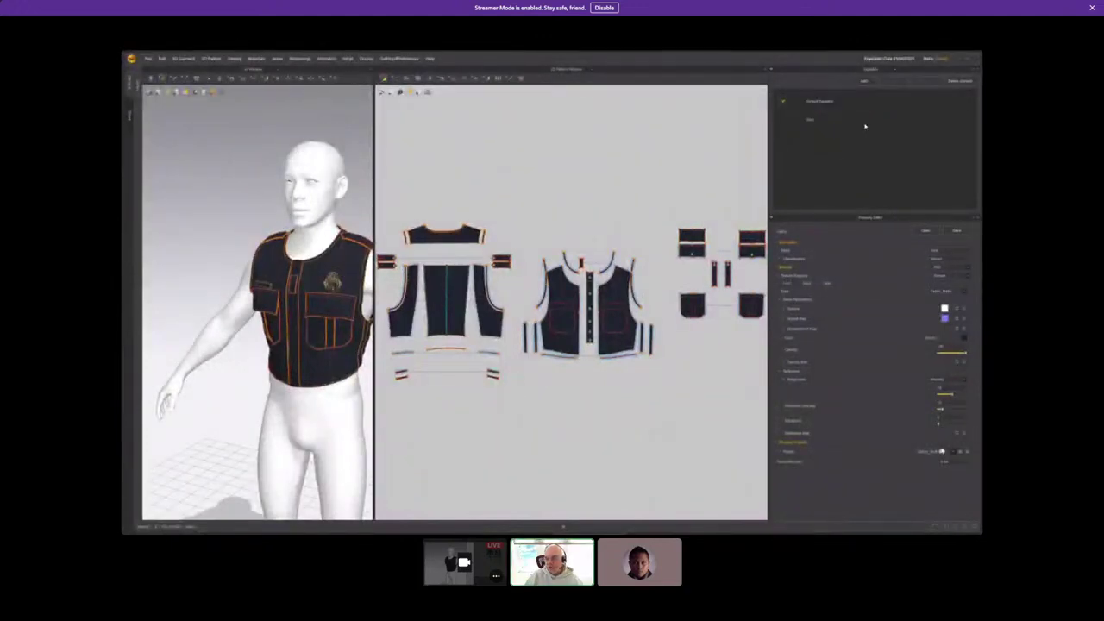
click(830, 100)
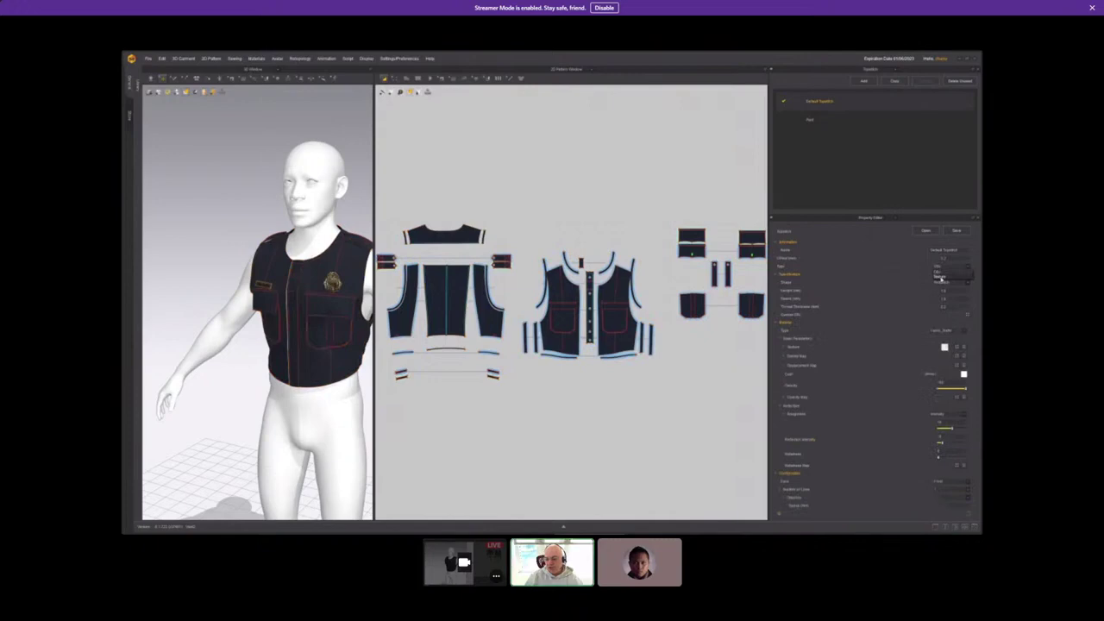
click(941, 281)
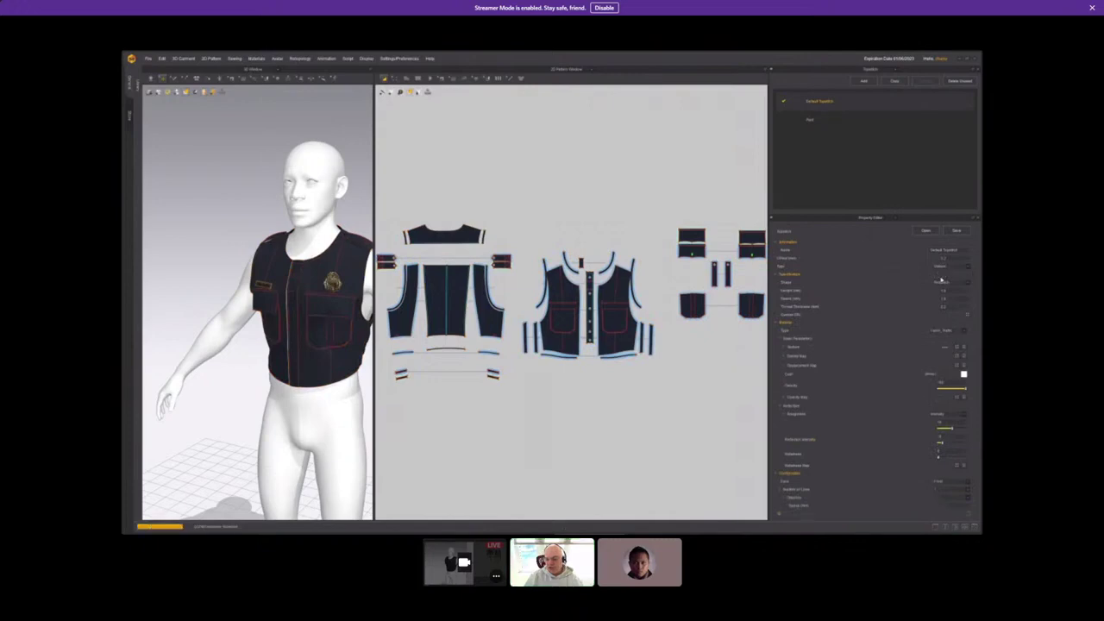
click(823, 120)
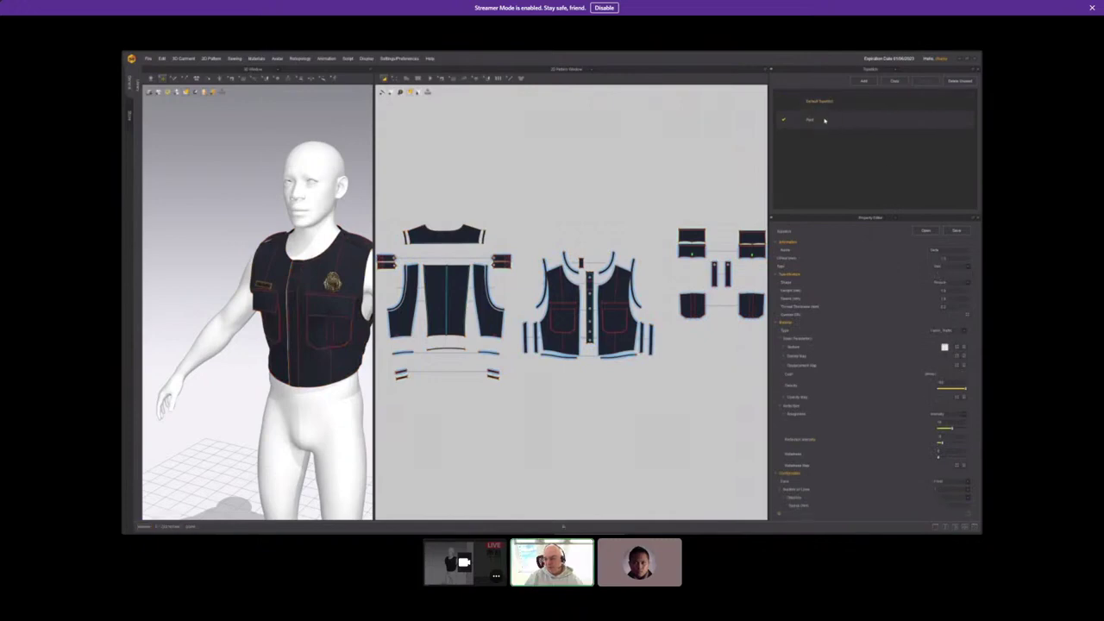
click(944, 269)
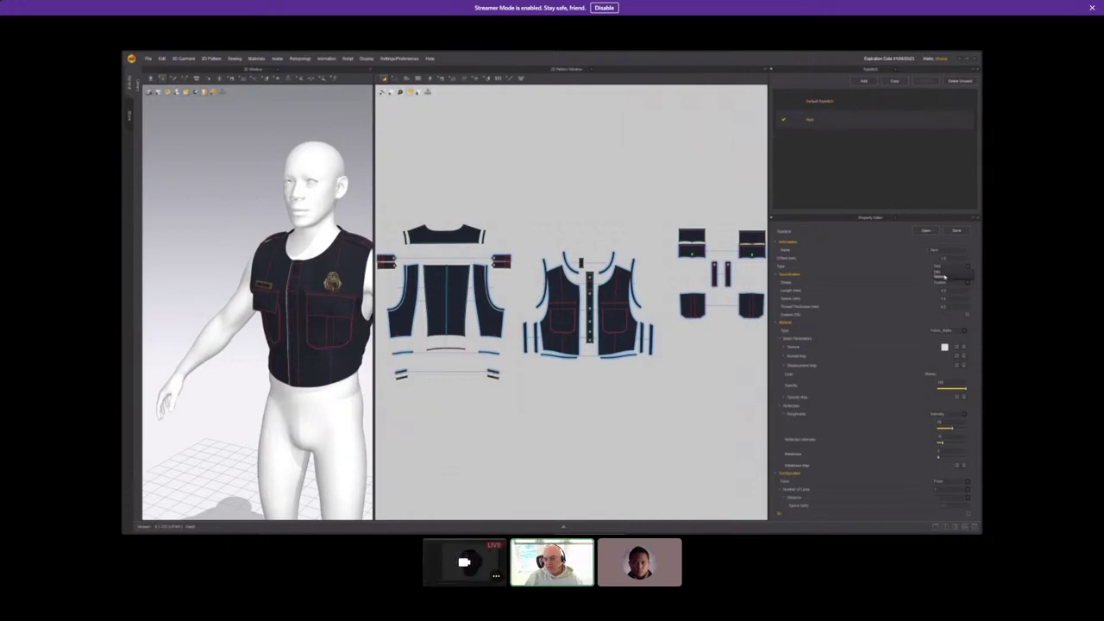
click(944, 275)
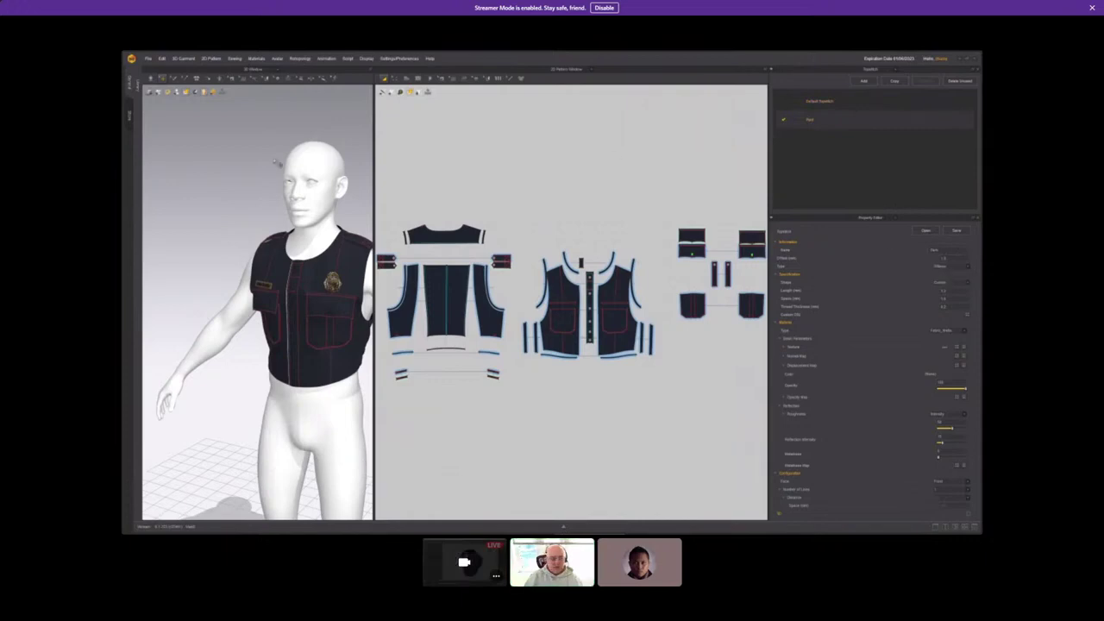
click(148, 59)
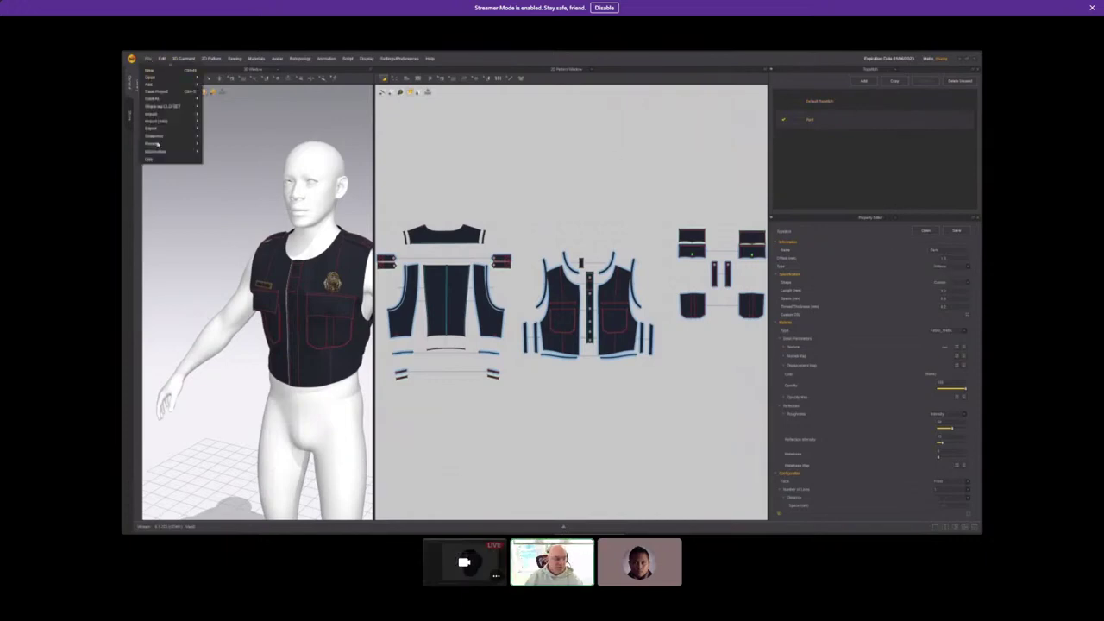
Export the vest as an OBJ saved as Vest_no_stitch in the Vest folder.
mouse_move(154, 127)
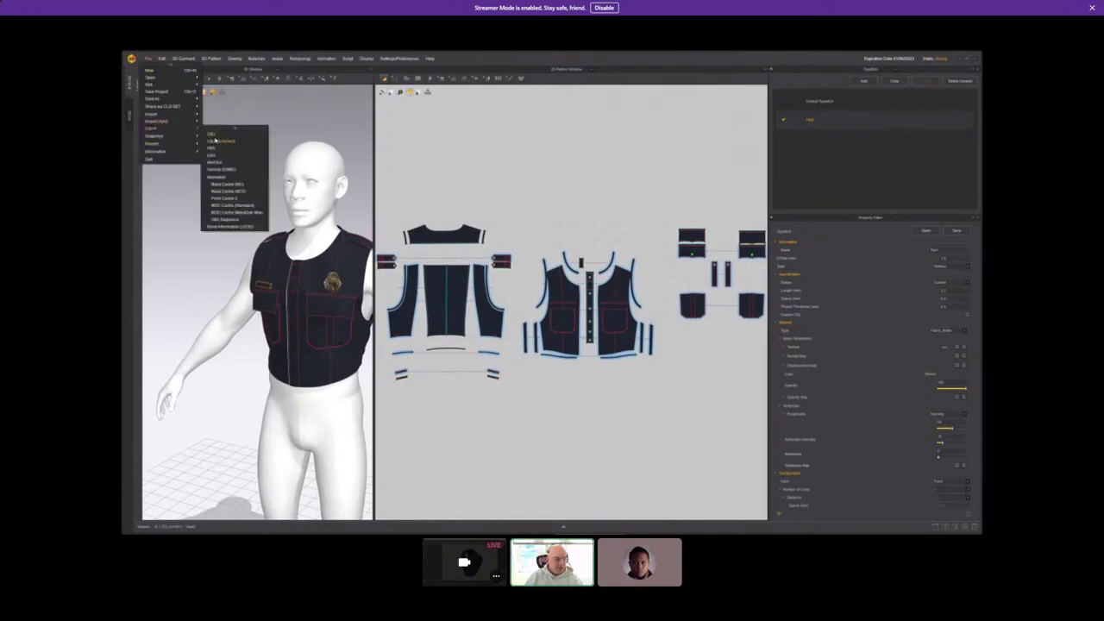
click(217, 140)
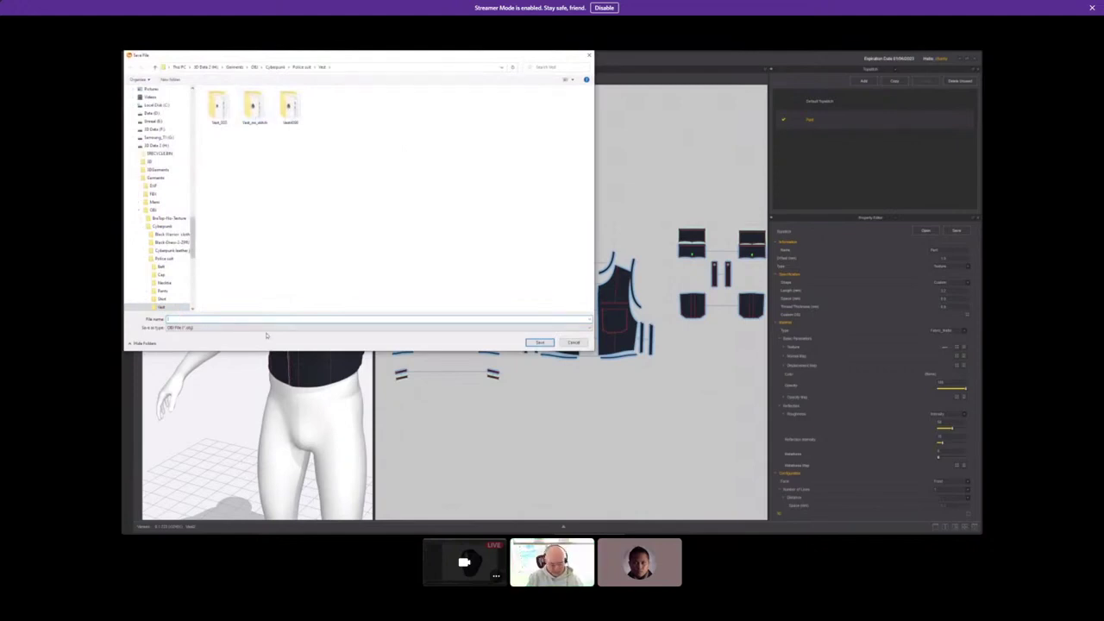
text(vest)
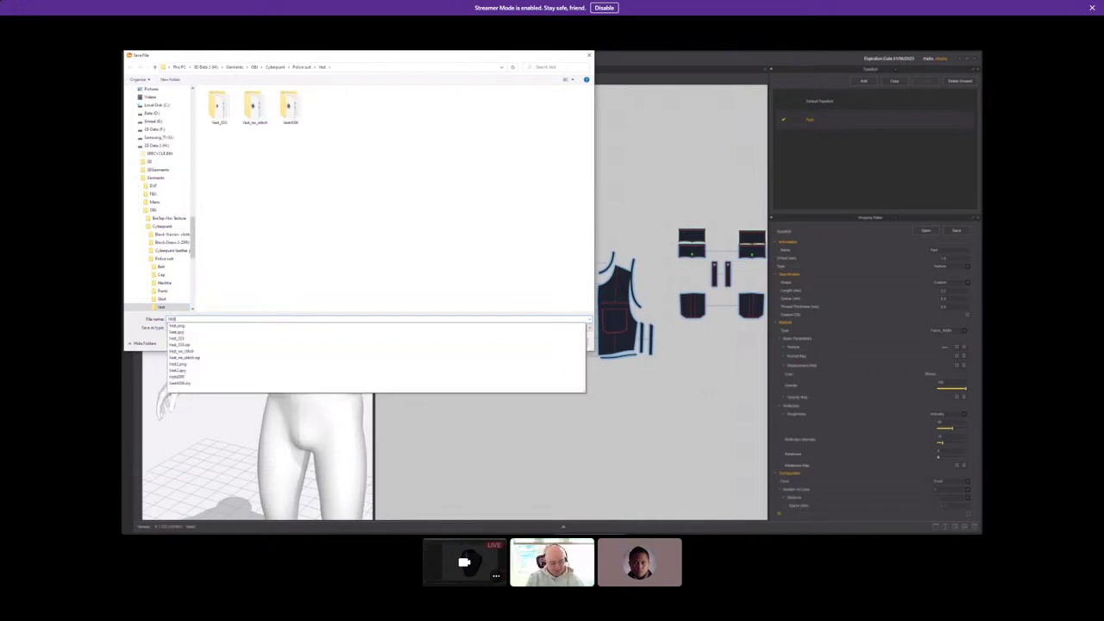
text(_)
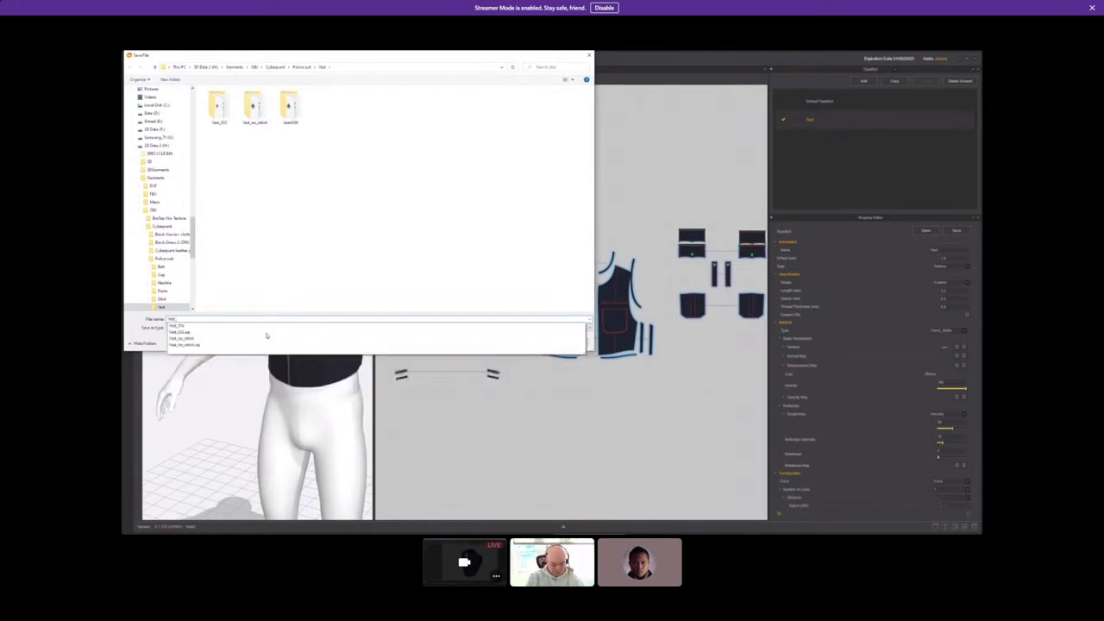
text(no)
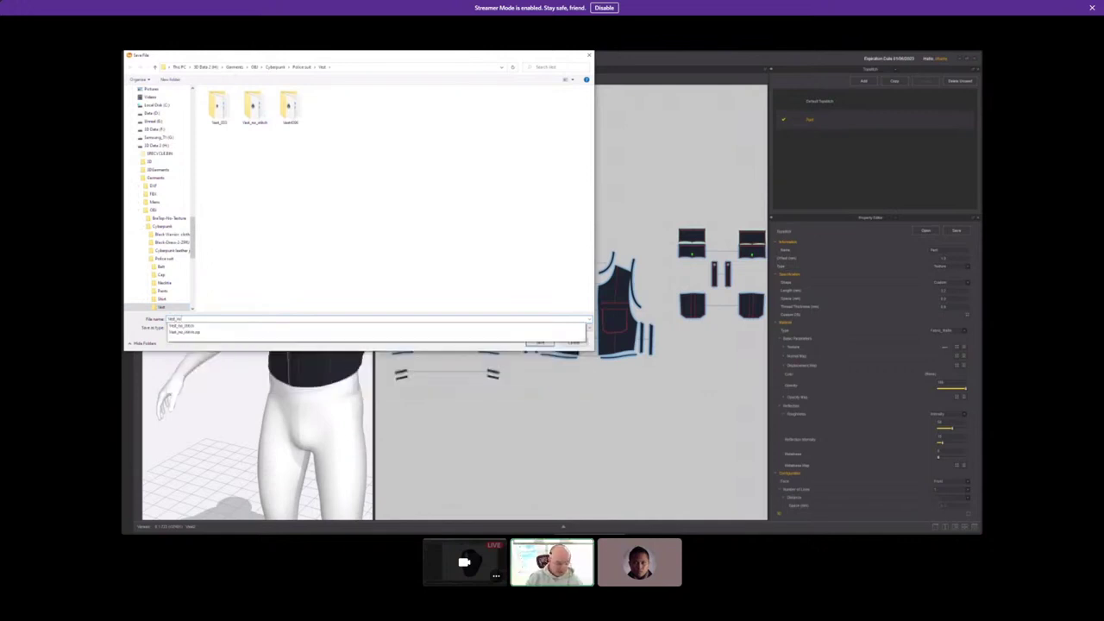
key(Down)
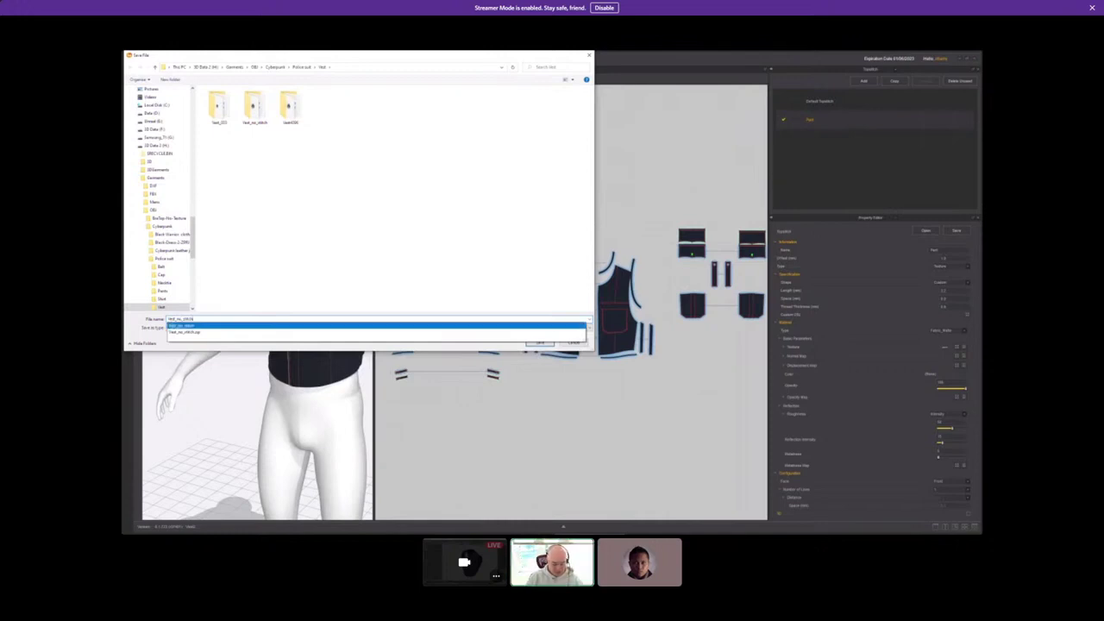
key(Return)
key(Return)
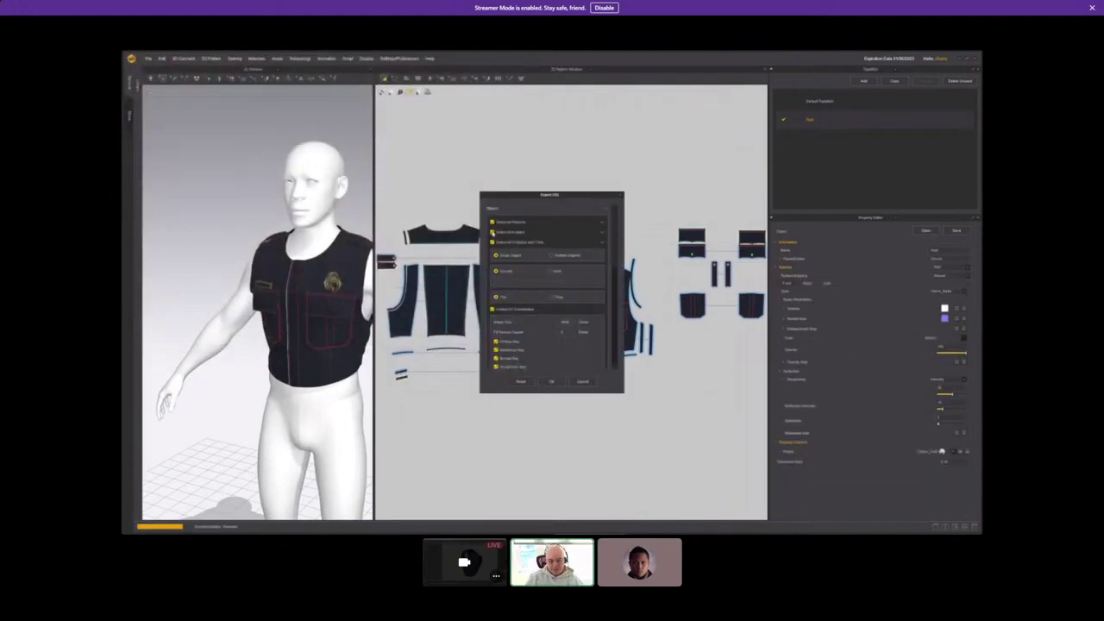
Untick one export item, switch the export radio option, and confirm the OBJ export.
click(491, 232)
click(552, 297)
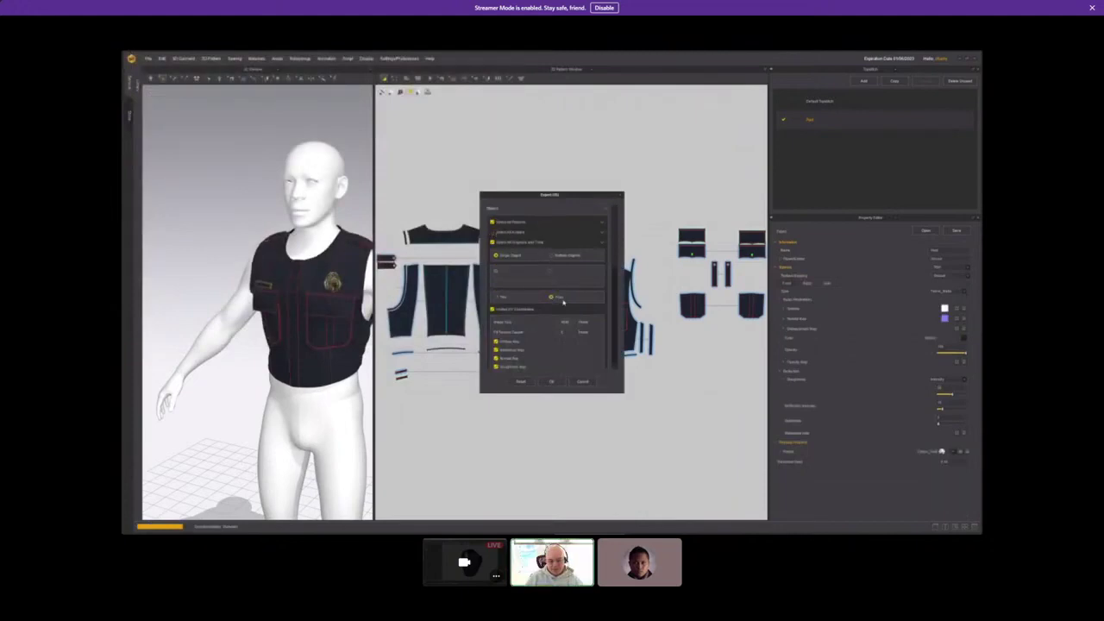
scroll(578, 341, down, 3)
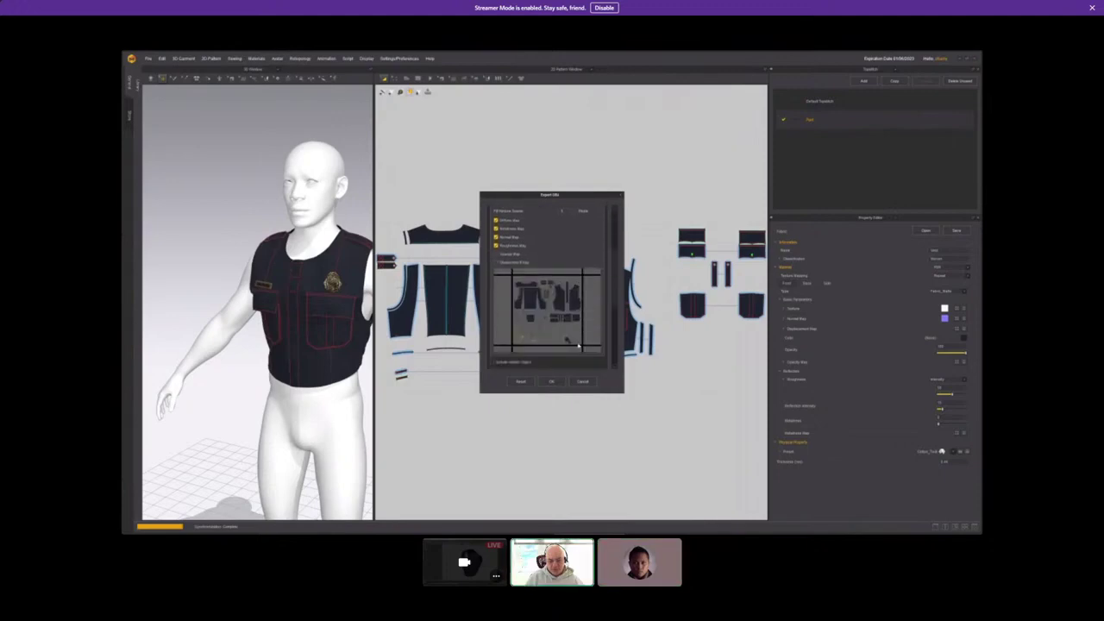
scroll(579, 344, down, 3)
click(550, 382)
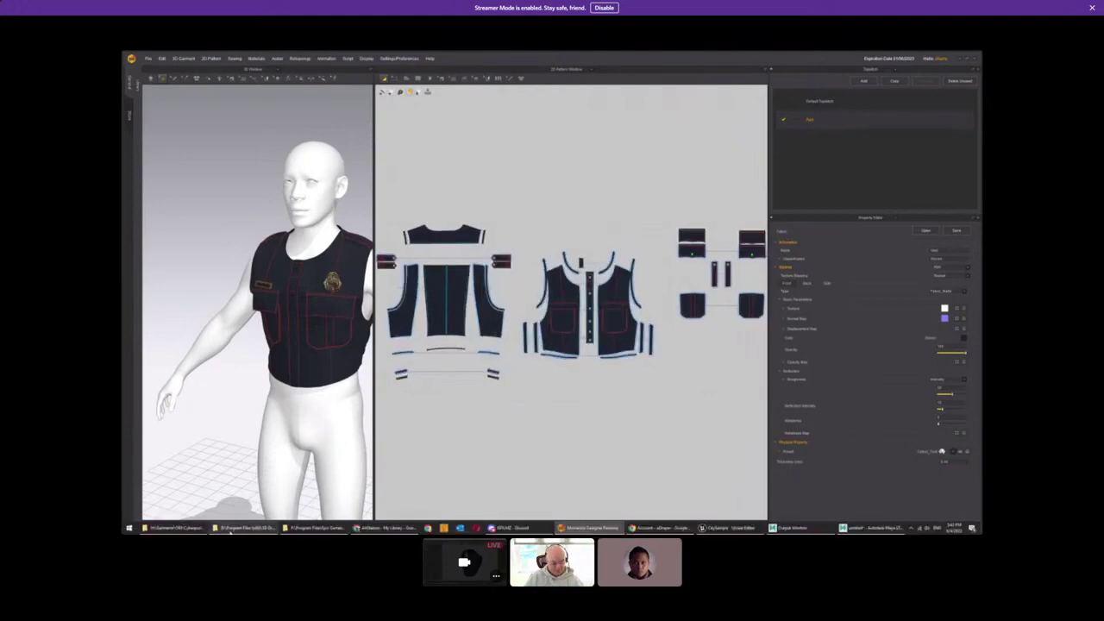
Extract the Vest_no_stitch zip into its own folder with 7-Zip and open that folder.
mouse_move(296, 530)
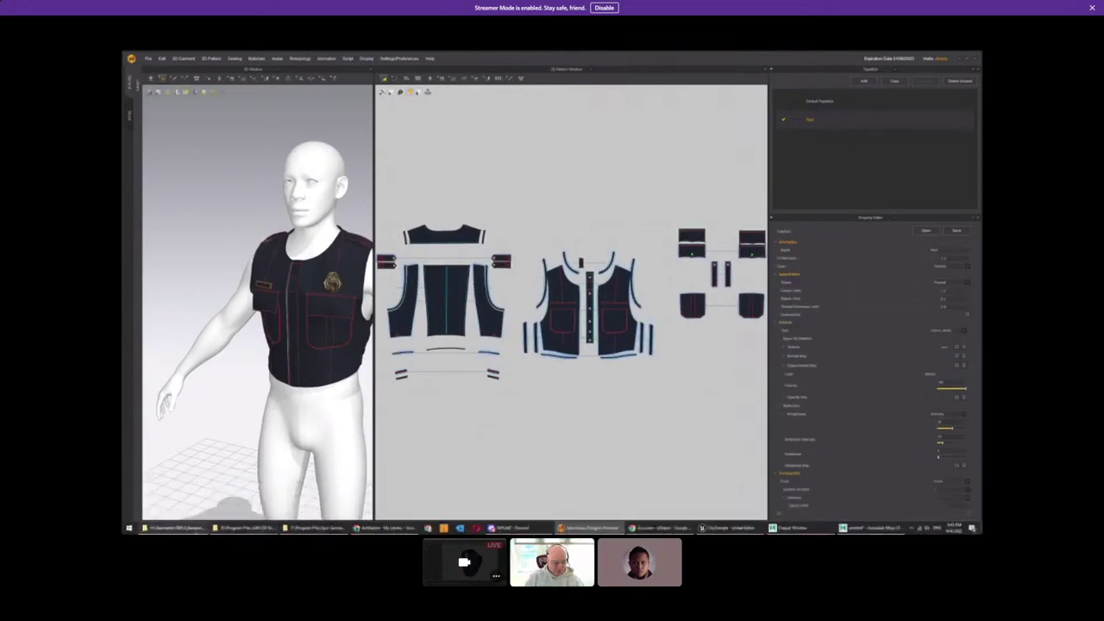
click(172, 528)
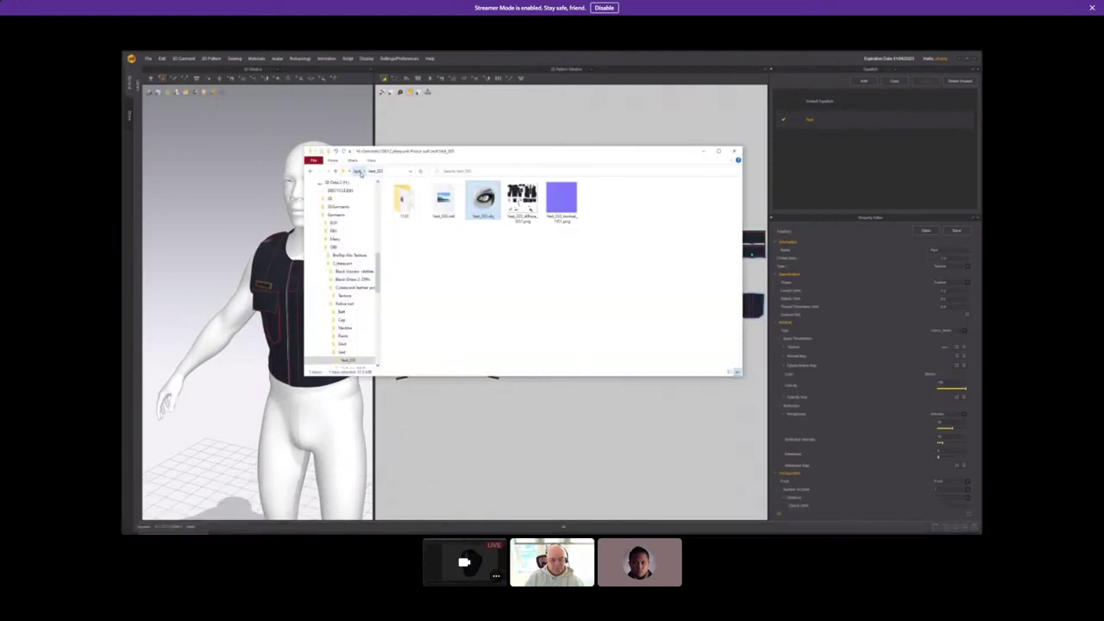
click(360, 171)
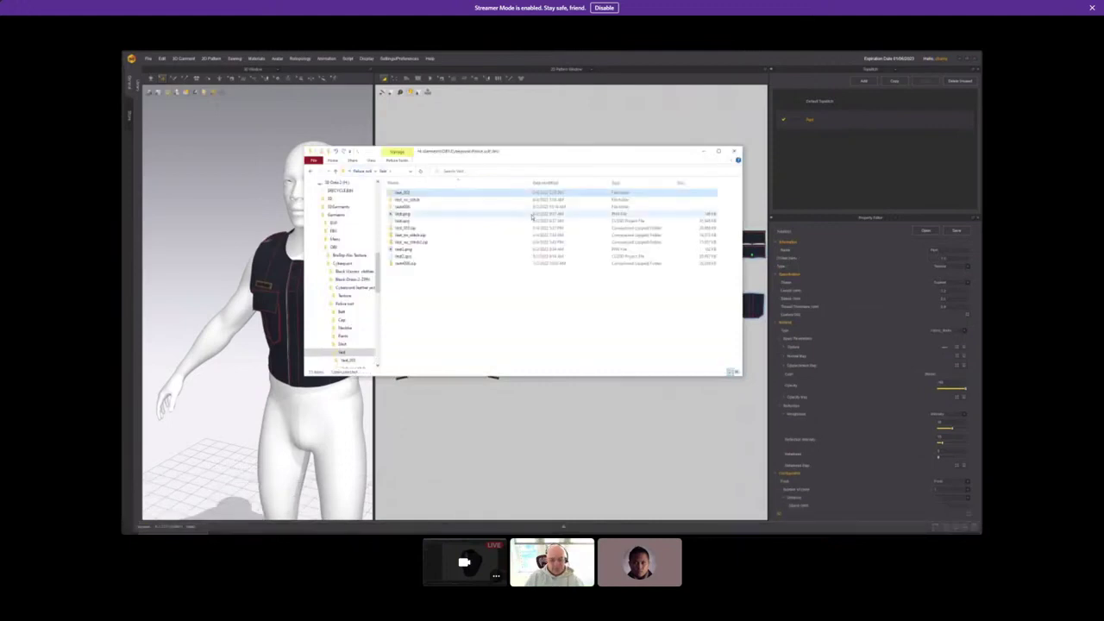
right_click(420, 242)
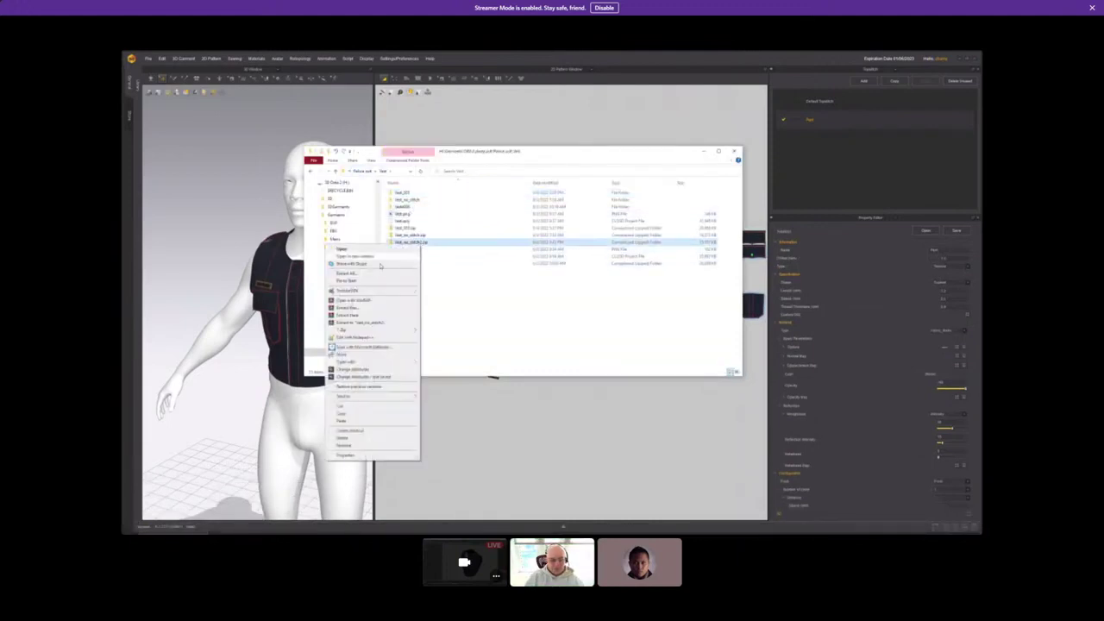
mouse_move(394, 333)
click(466, 355)
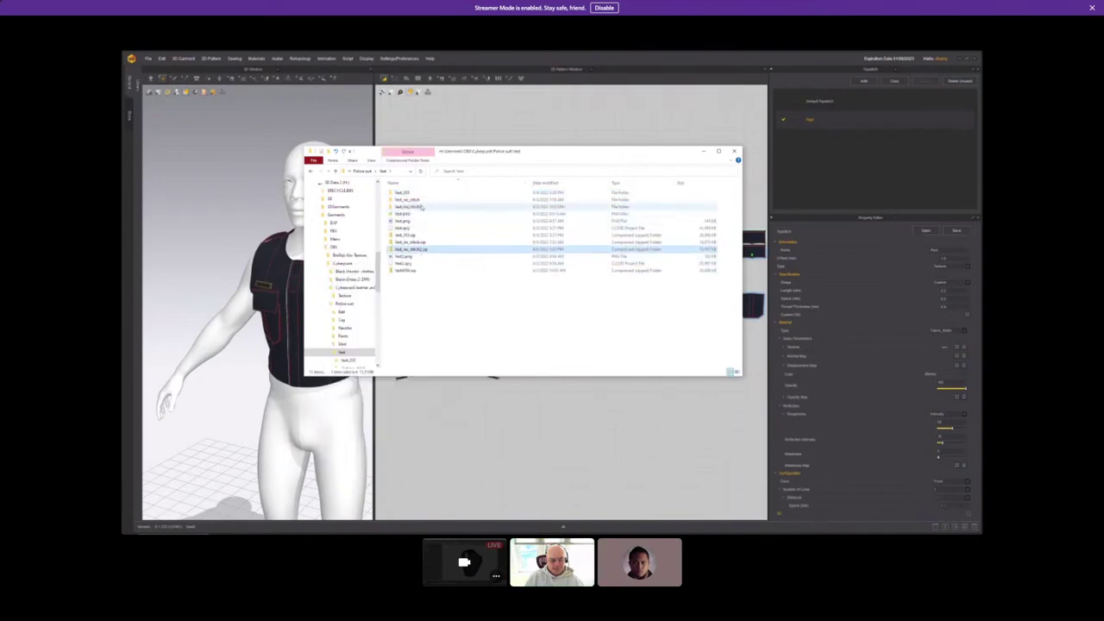
double_click(421, 207)
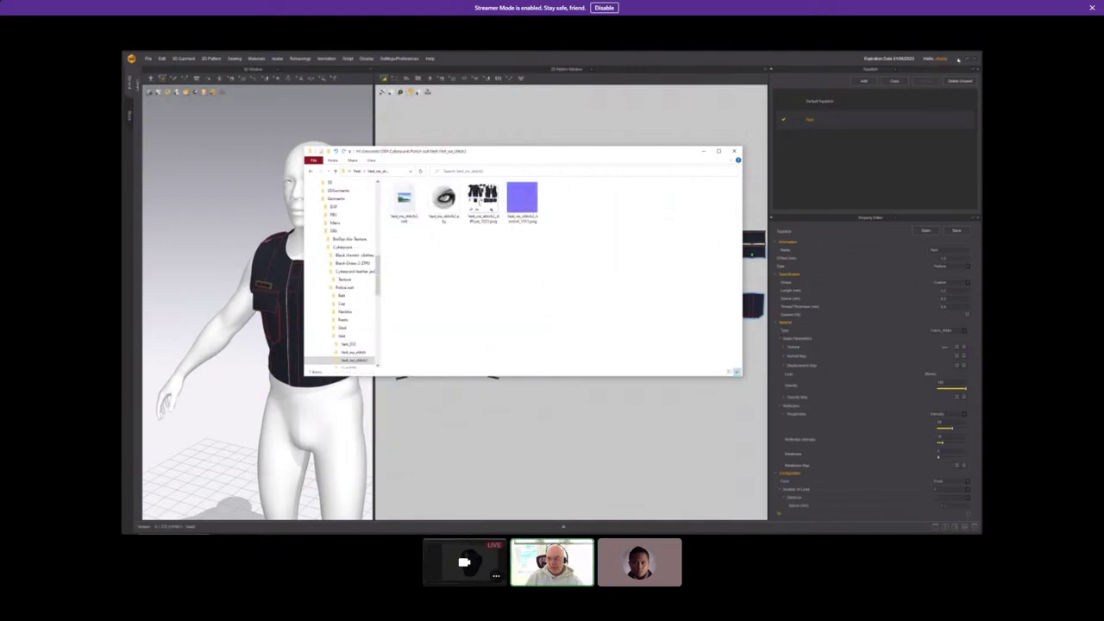
click(957, 58)
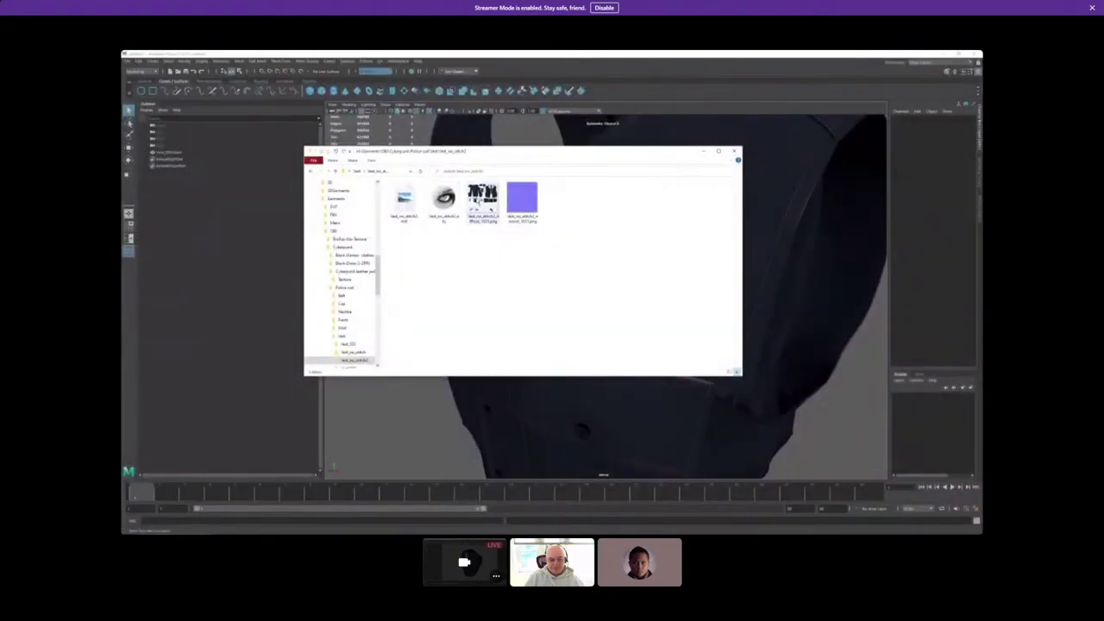
click(444, 203)
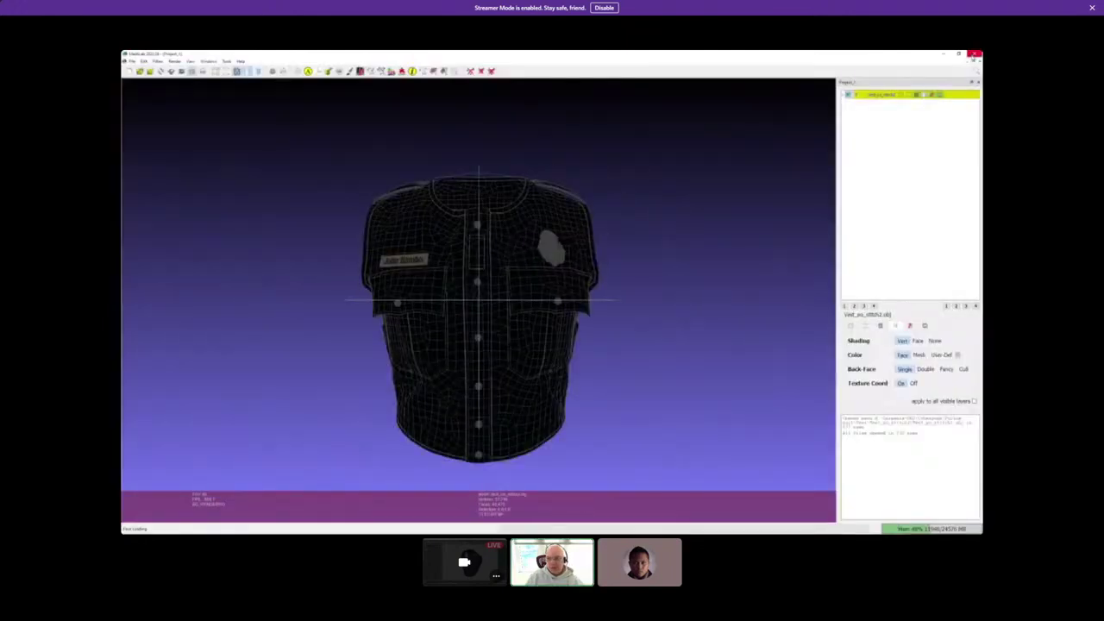
key(alt+F4)
drag(444, 205, 397, 435)
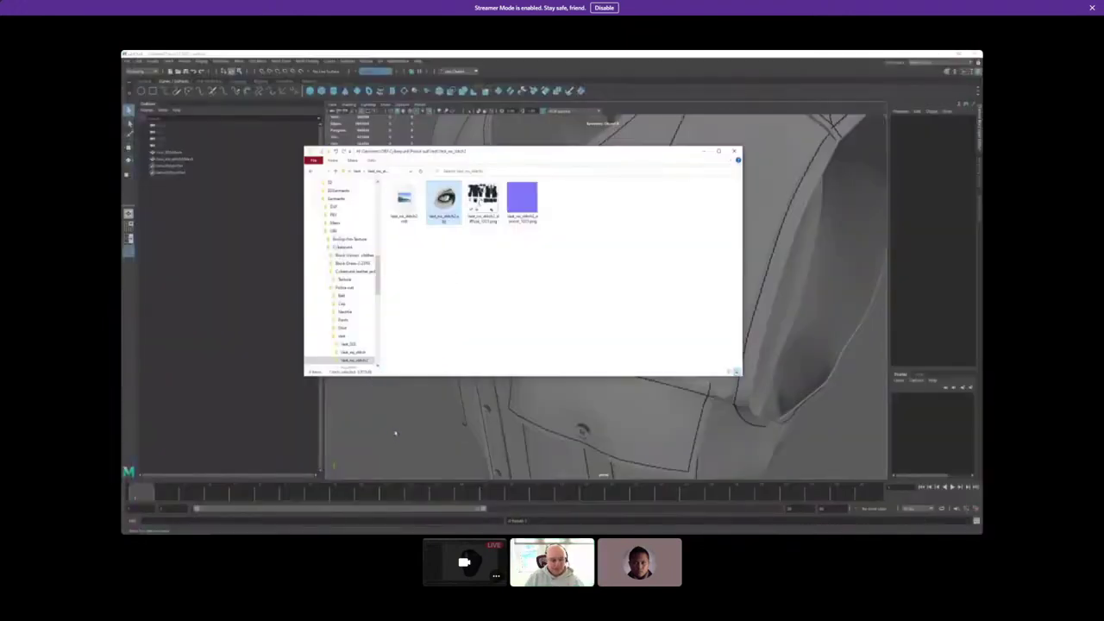
Compare the imported no-stitch vest with the textured badge vest, unhiding the hidden mesh.
click(192, 160)
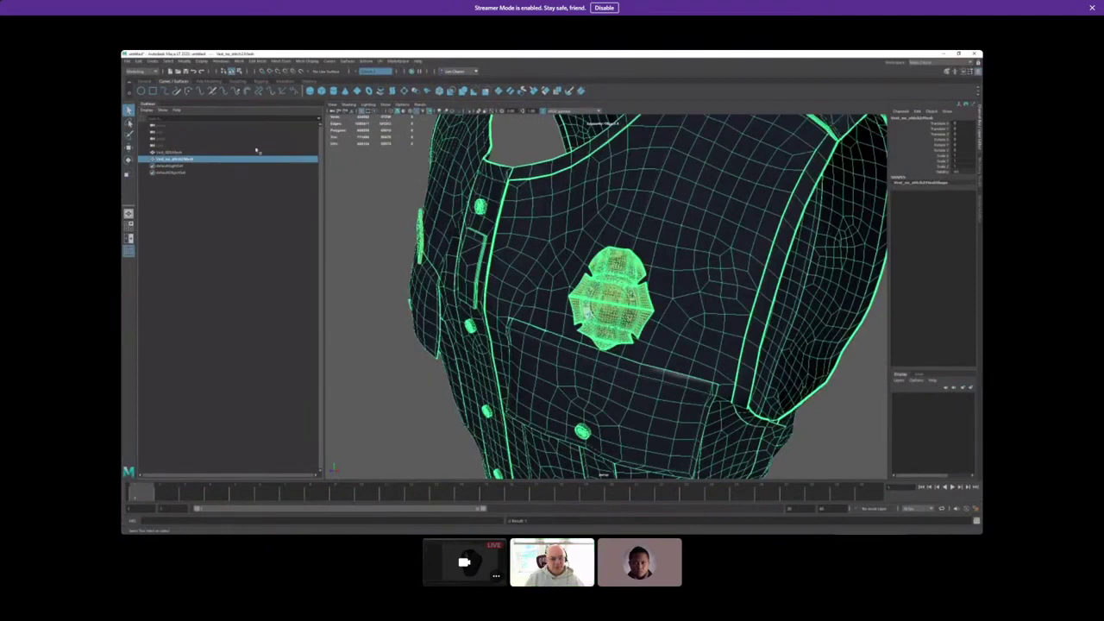
click(176, 153)
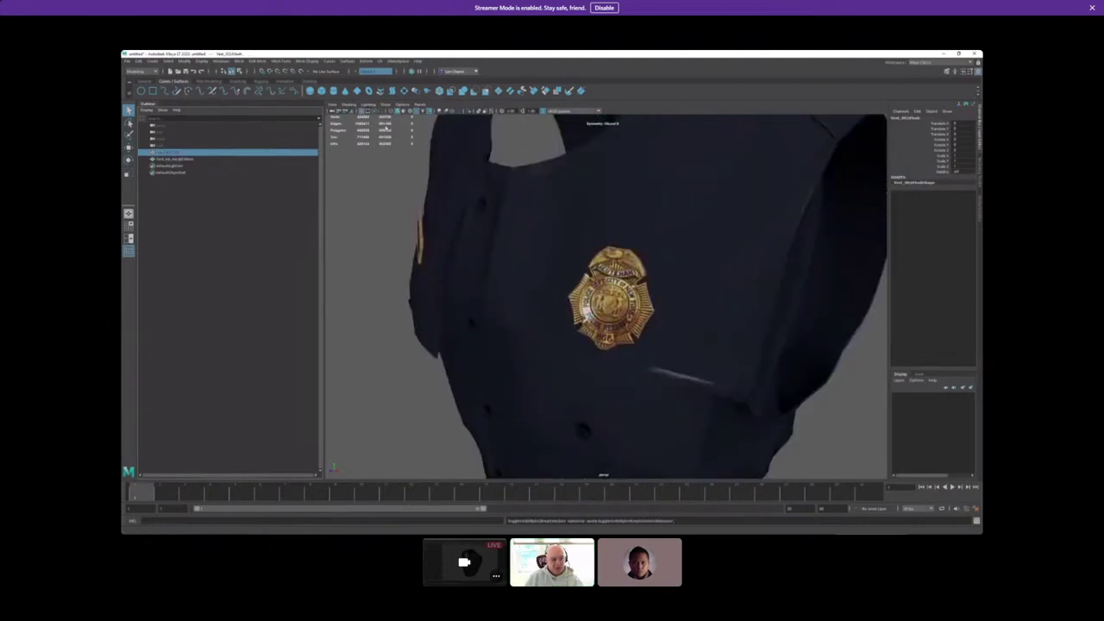
click(175, 158)
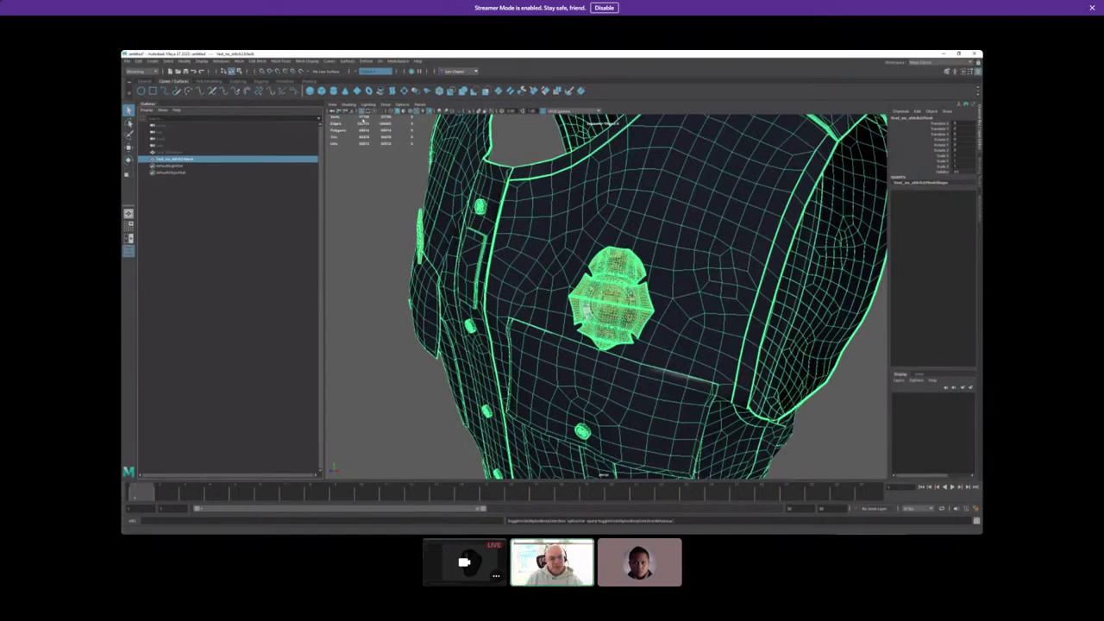
click(183, 153)
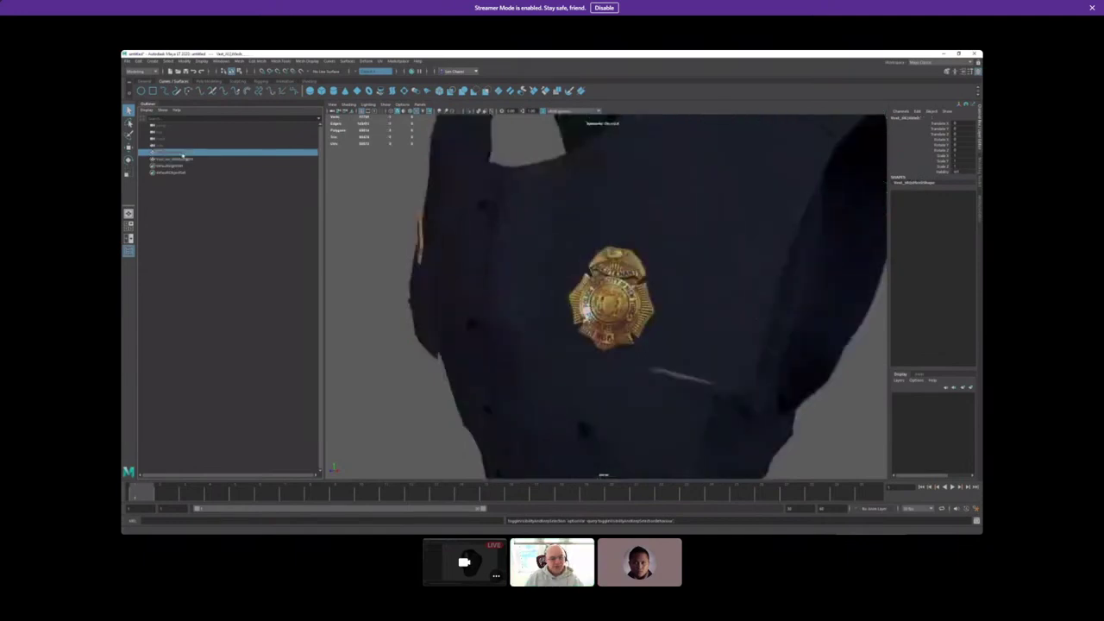
key(h)
key(h)
key(h)
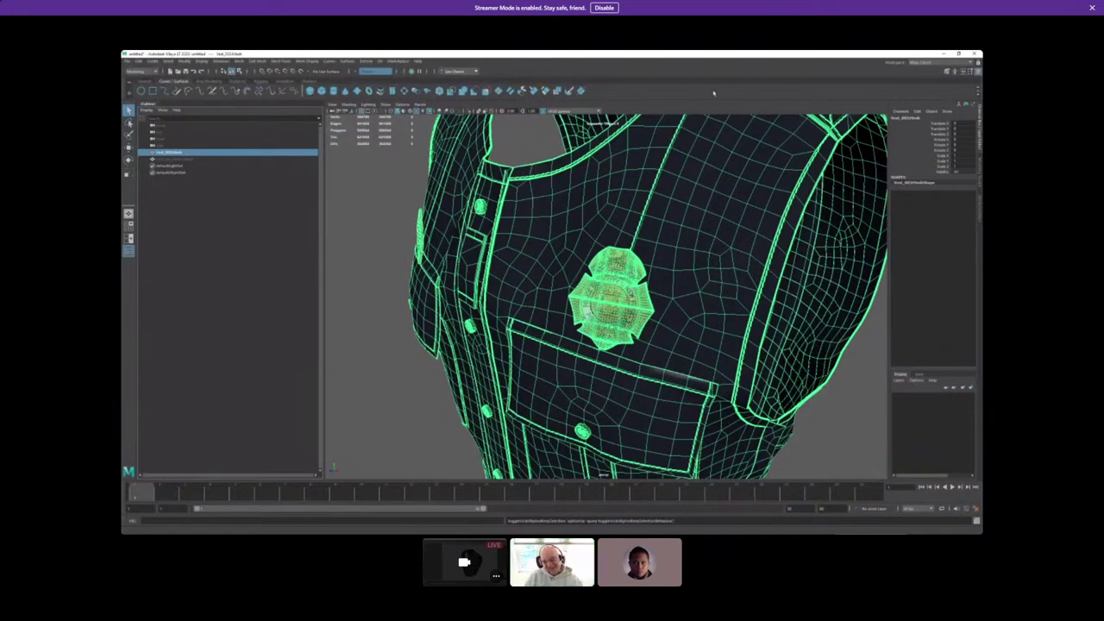
click(944, 55)
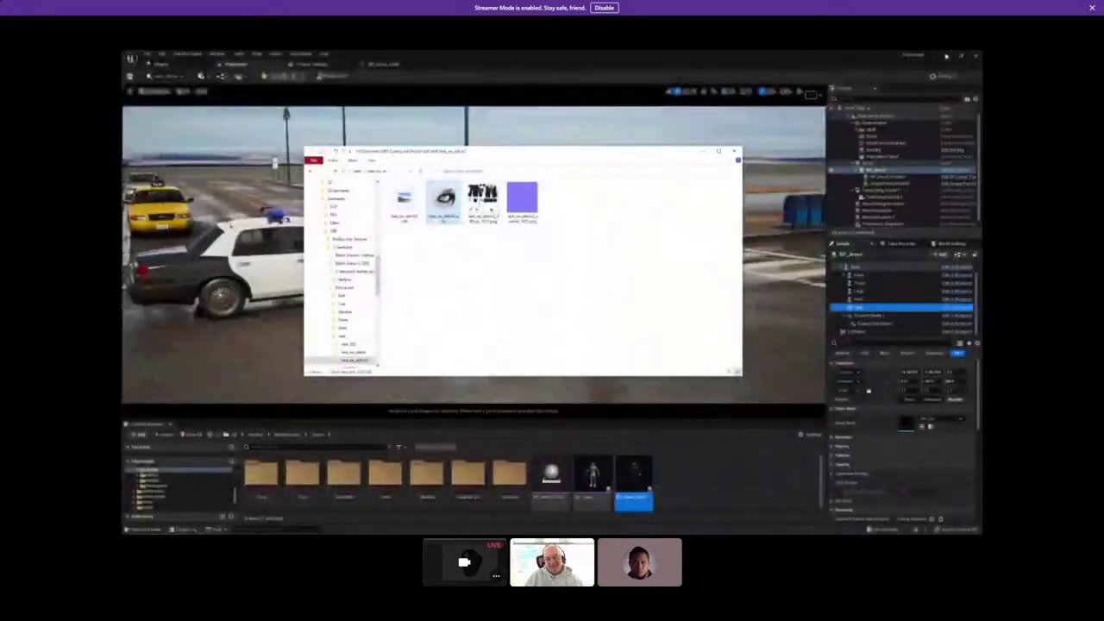
Close the texture folder and bring back the garment files window at the Police suit folder.
click(703, 152)
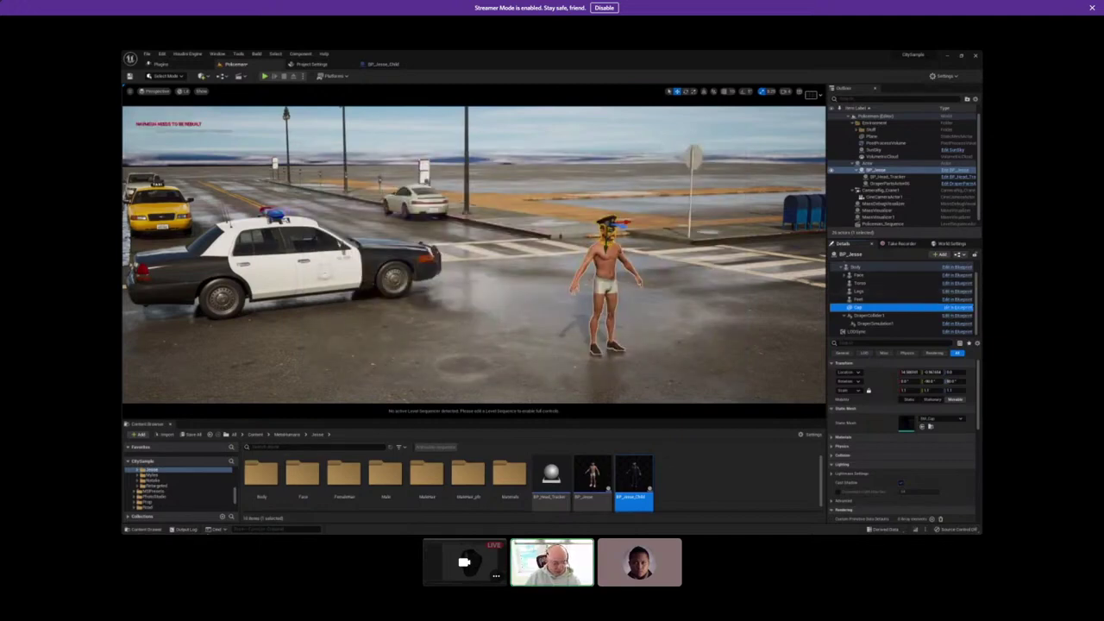
key(super)
mouse_move(245, 527)
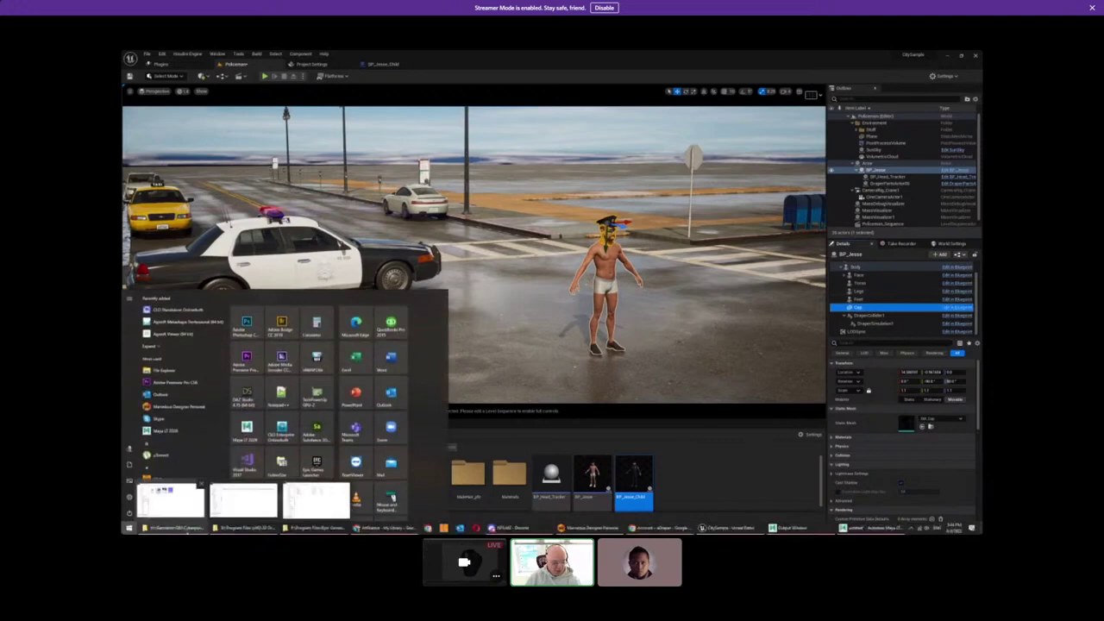
click(173, 499)
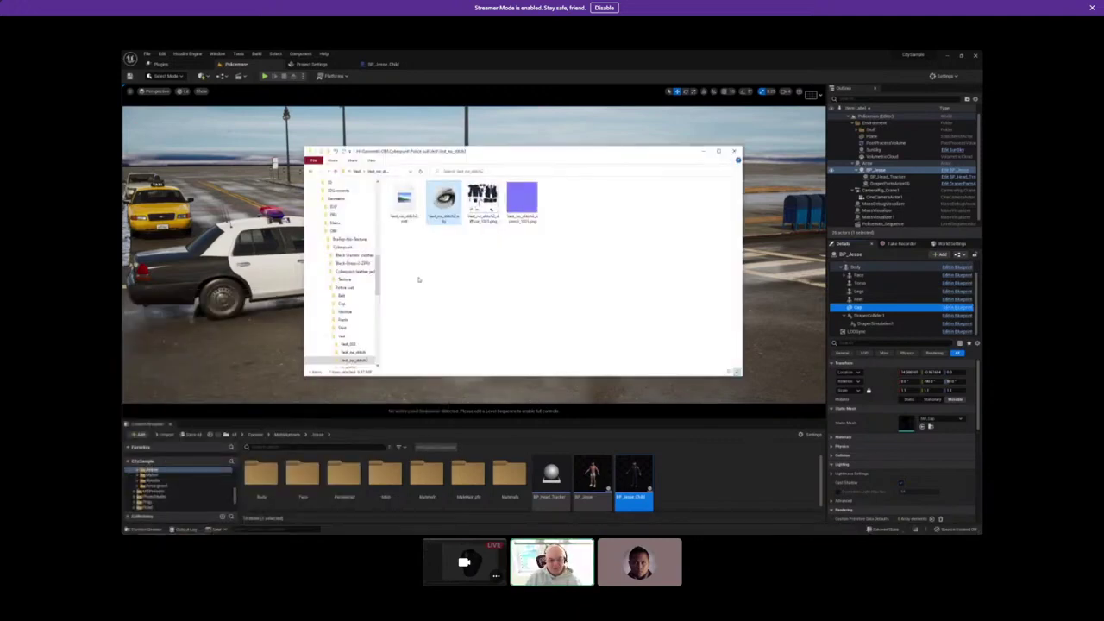
click(345, 287)
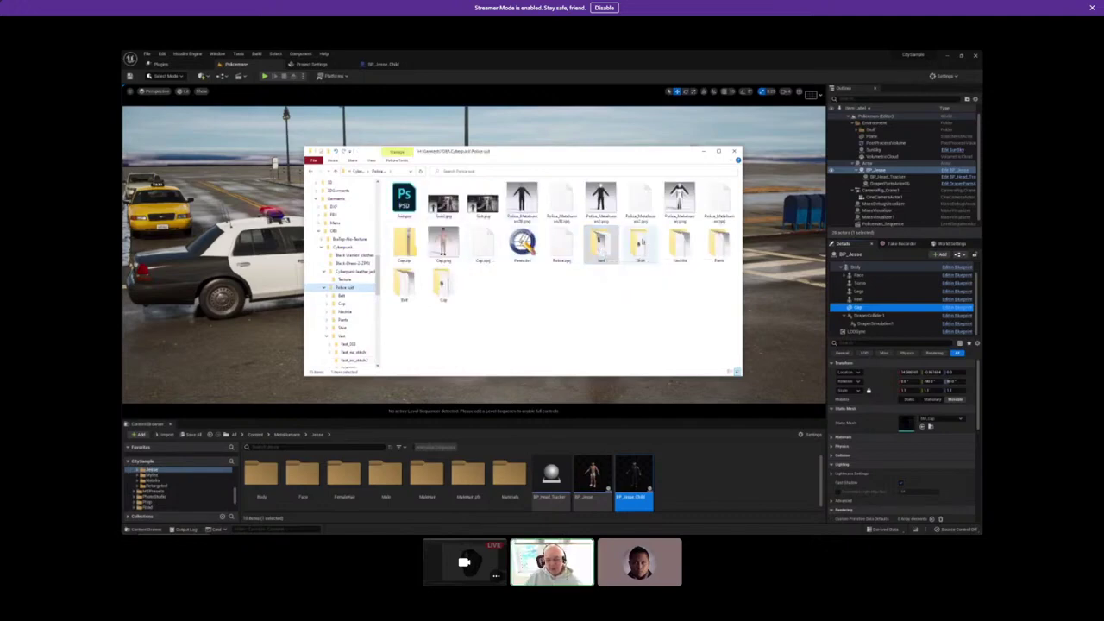
Look through the Shirt, Pants, Necktie and Belt folders' files.
double_click(640, 243)
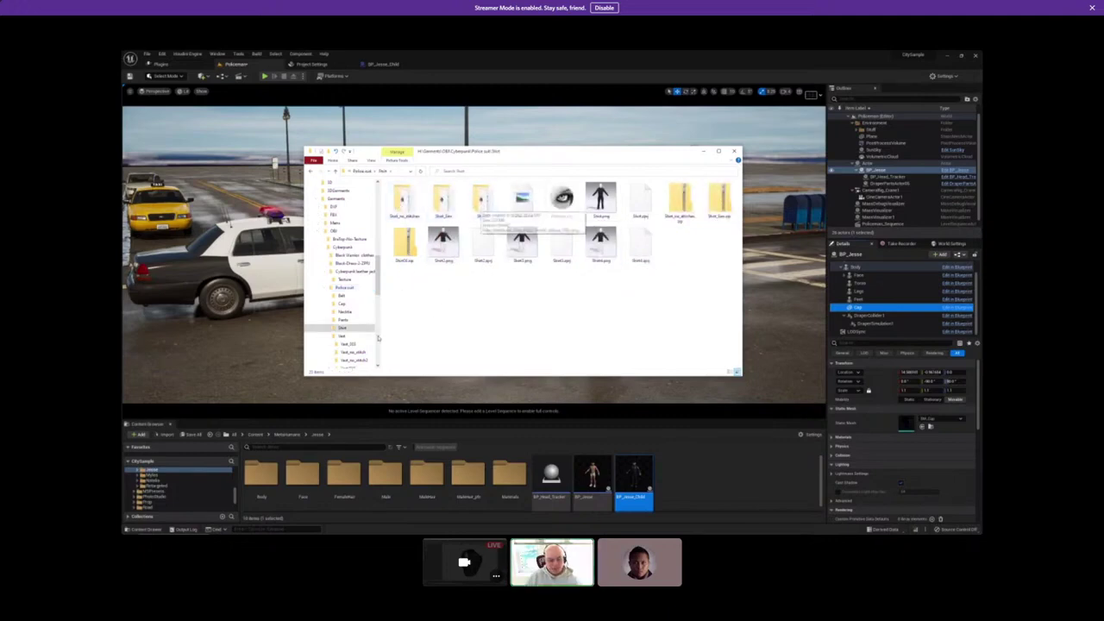
scroll(352, 343, down, 2)
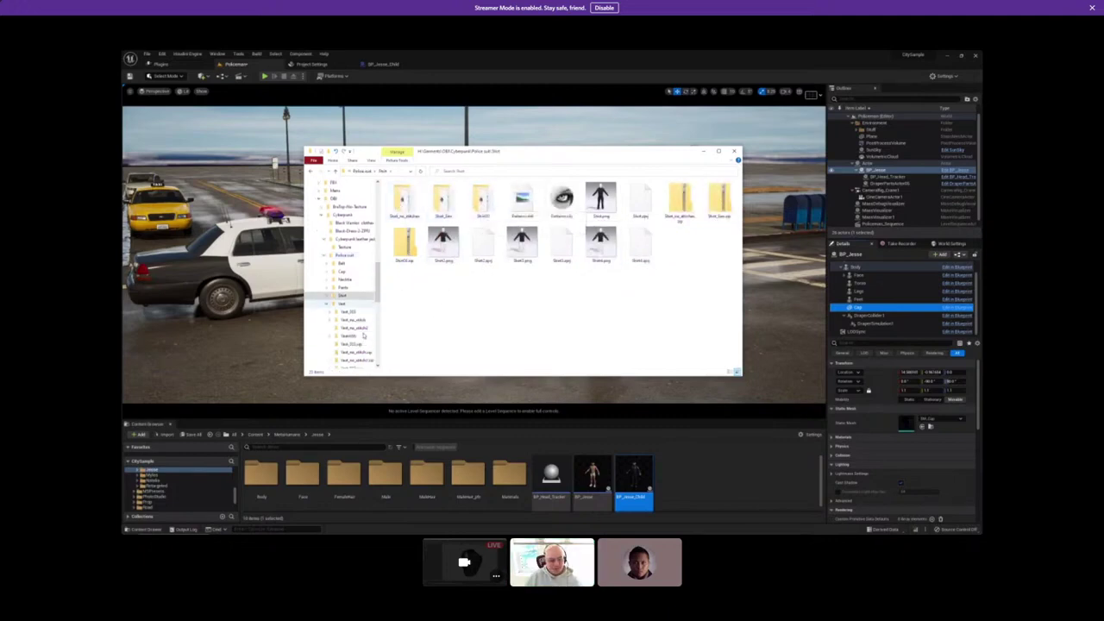
click(328, 303)
click(343, 287)
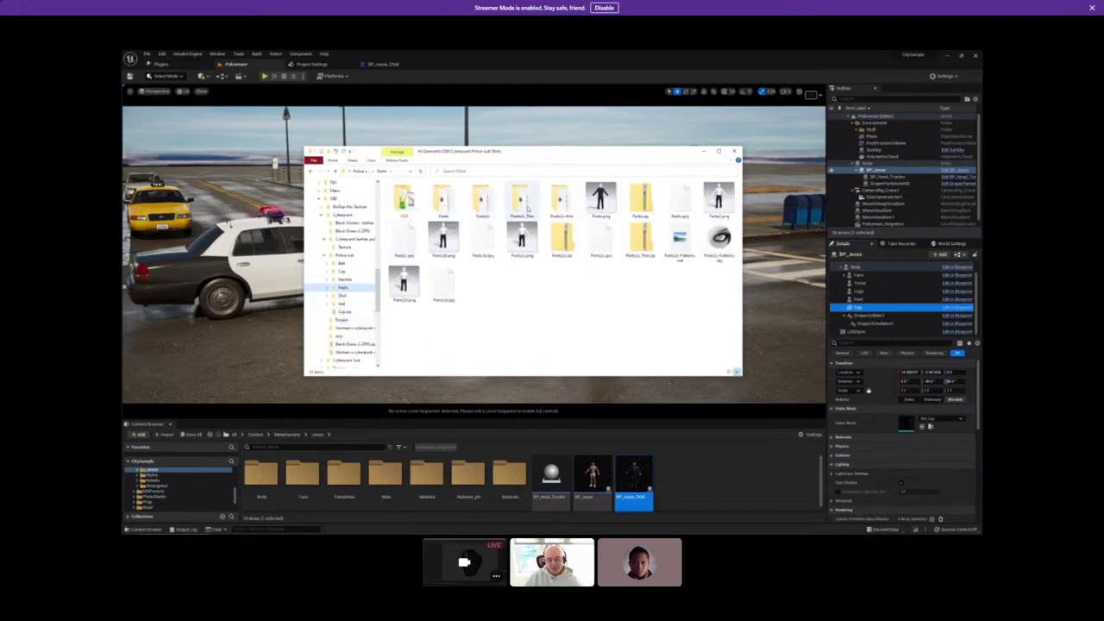
click(349, 279)
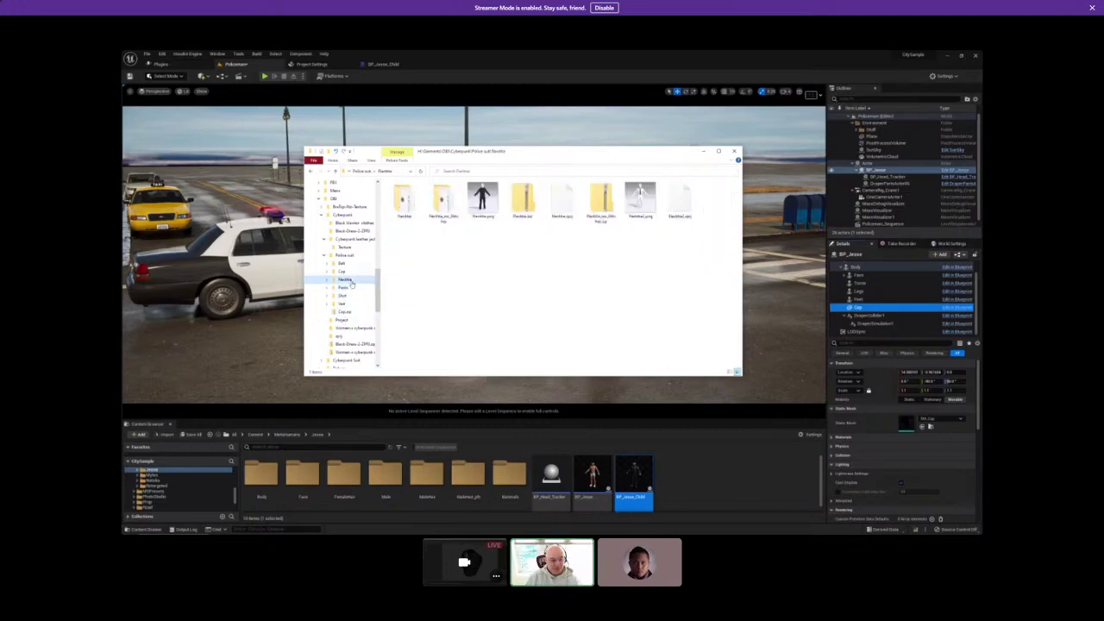
click(349, 265)
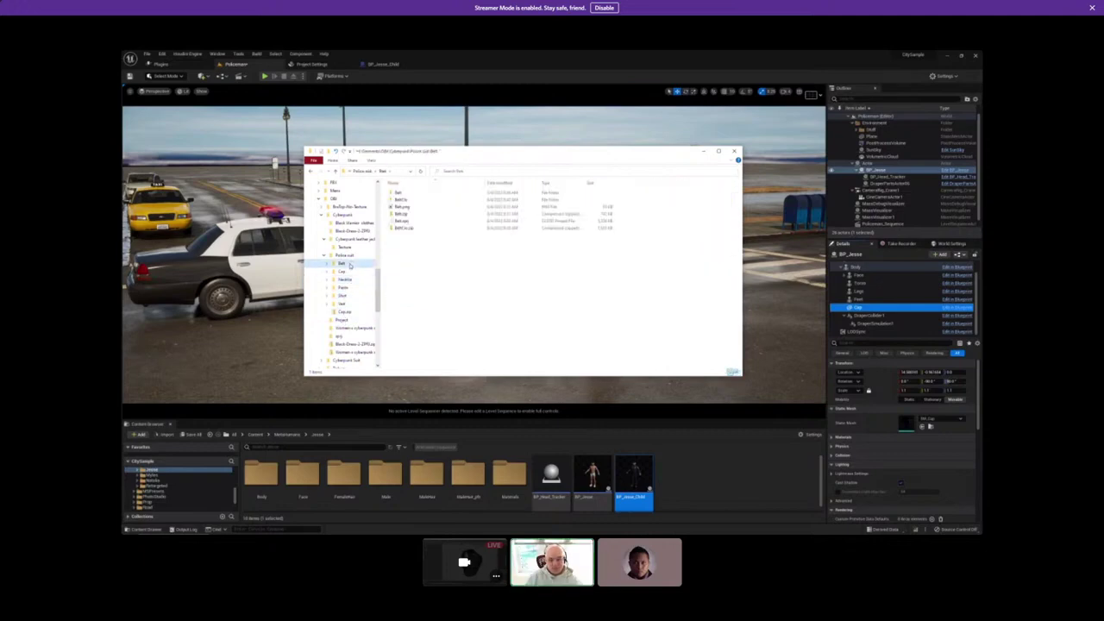
click(620, 65)
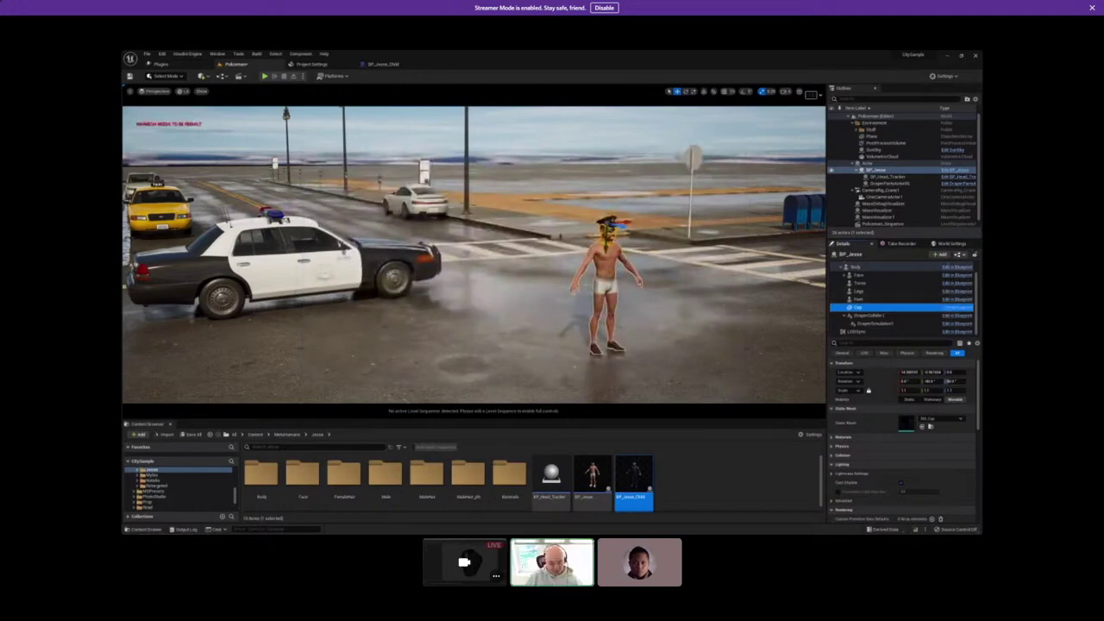
Select BP_Jesse's DraperSimulation1 component and bring up the list of addable components.
right_drag(474, 255, 357, 248)
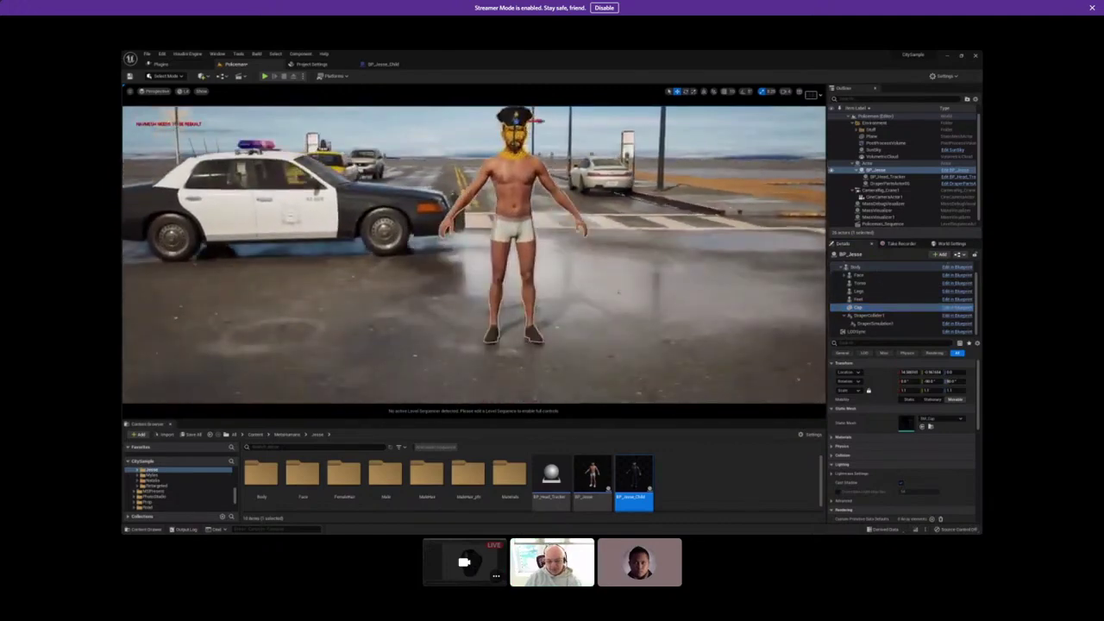
key(ctrl+space)
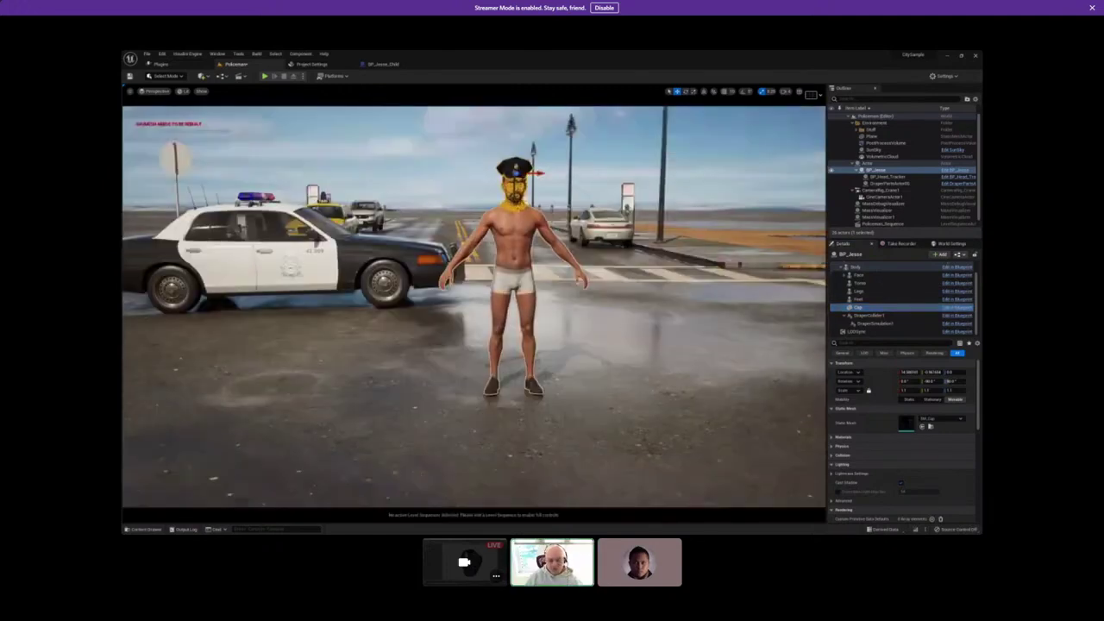
click(866, 316)
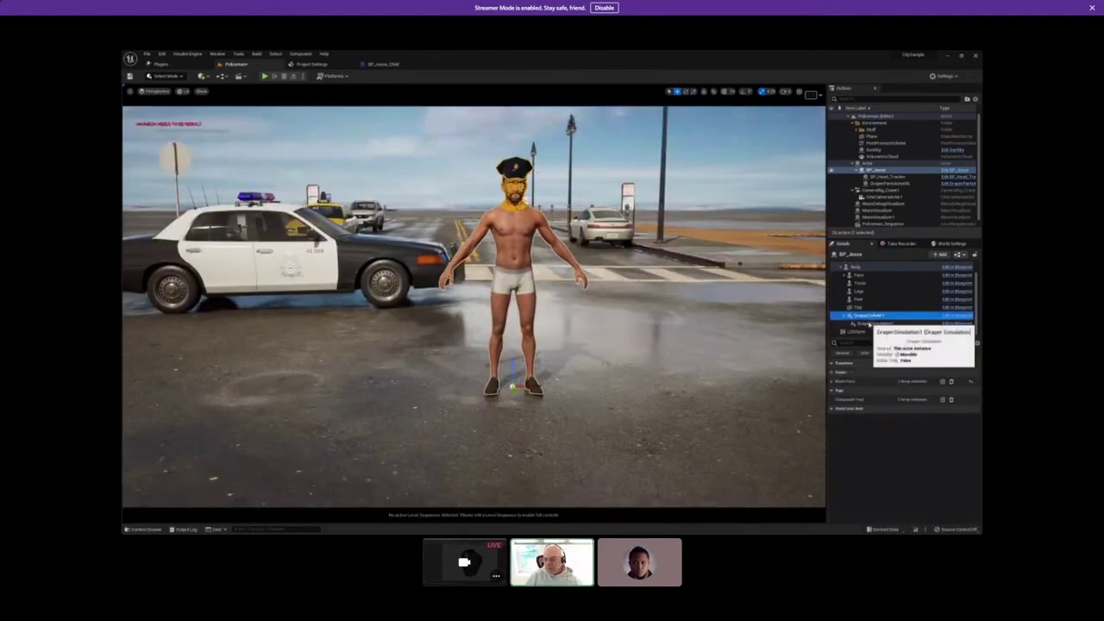
click(875, 323)
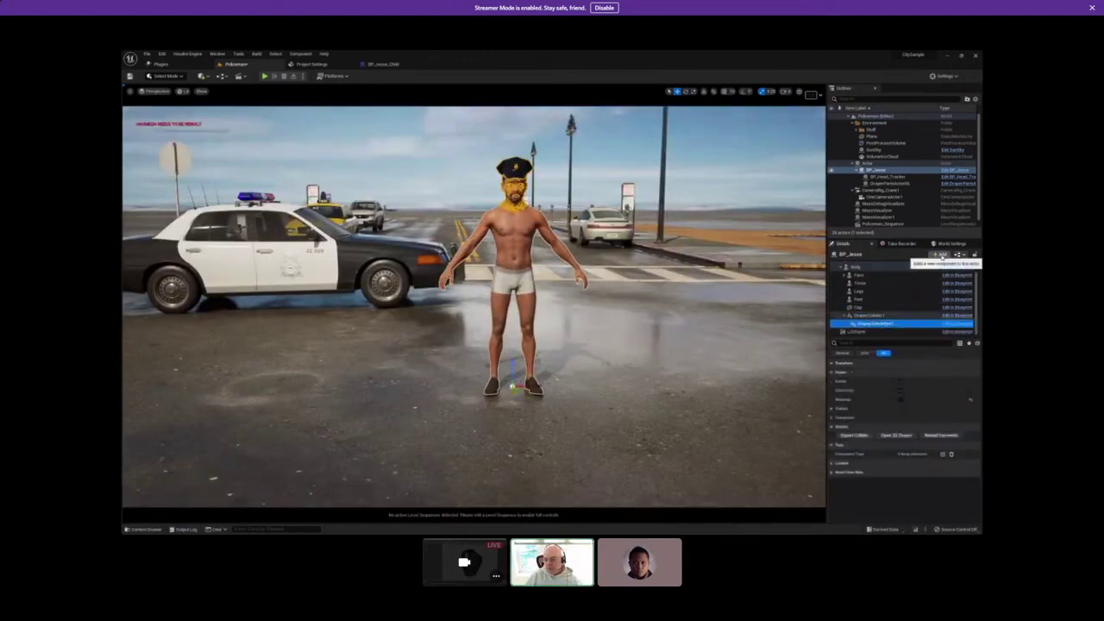
click(940, 255)
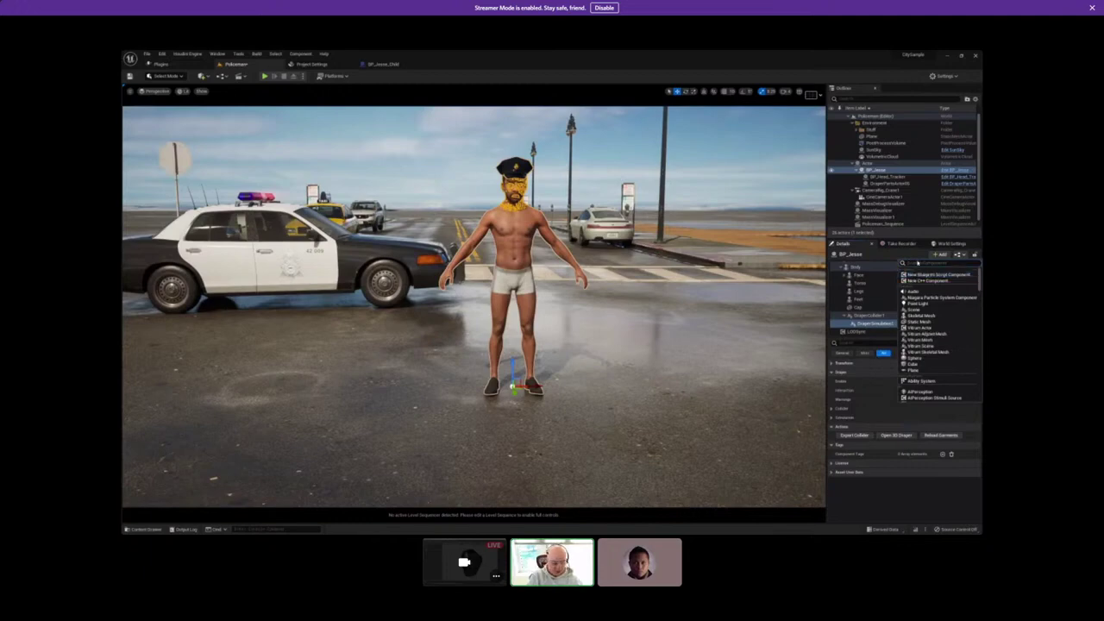
Add a Draper Garment component and name it Pants2.
text(groom)
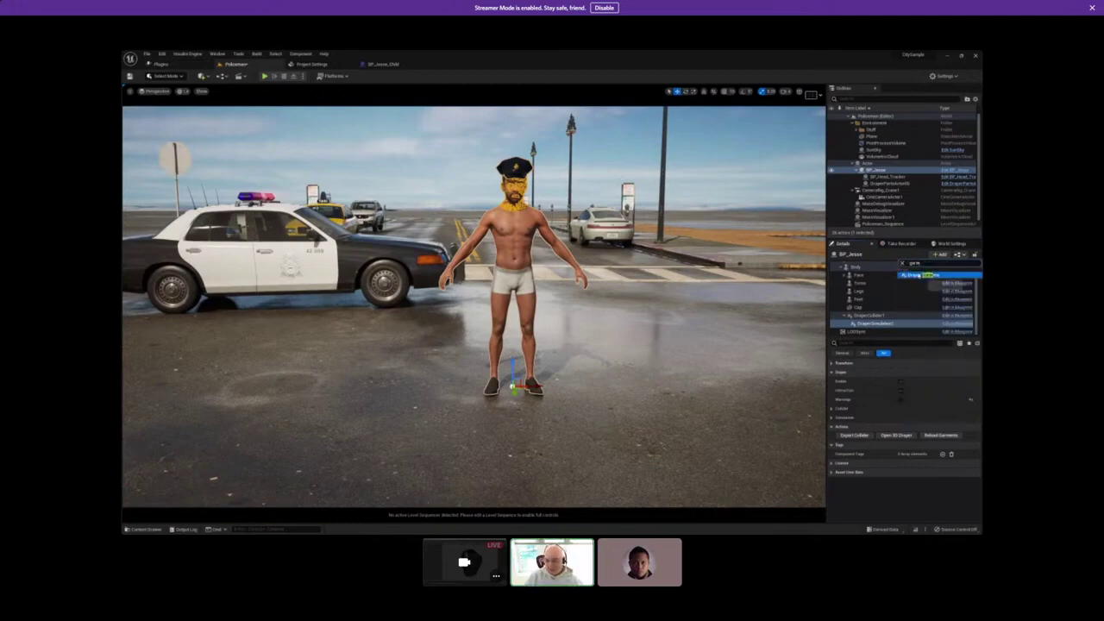
click(918, 275)
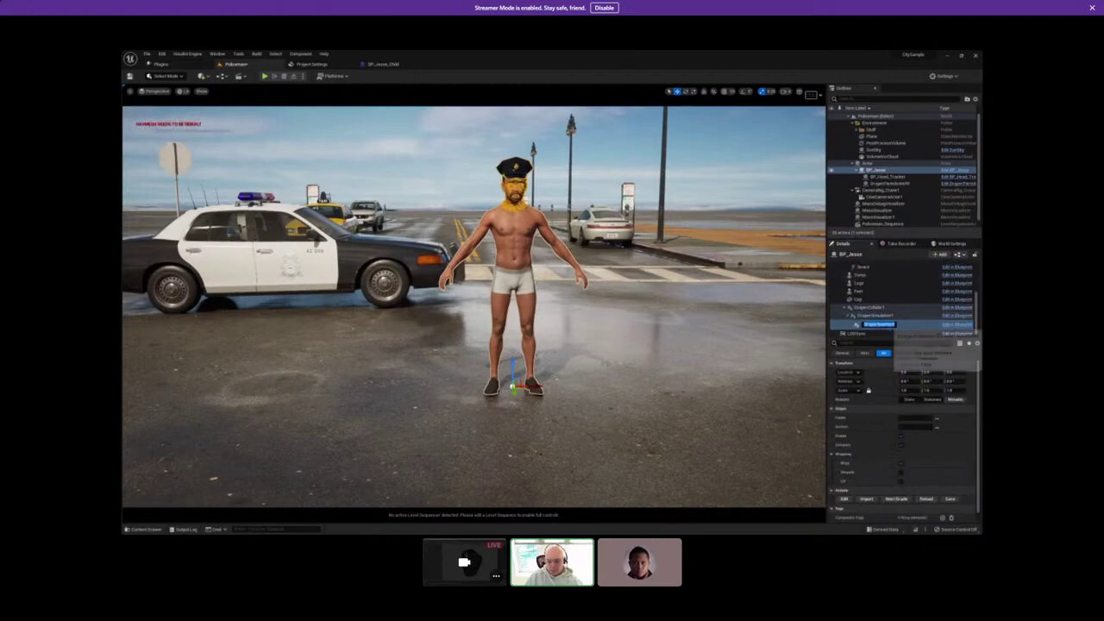
text(Beard)
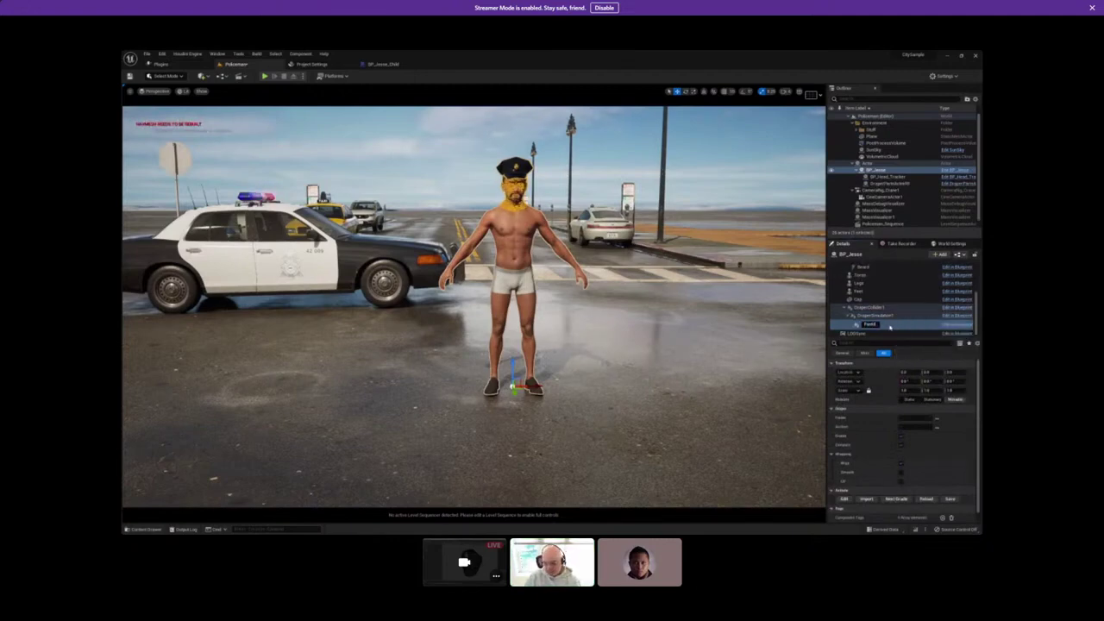
key(Return)
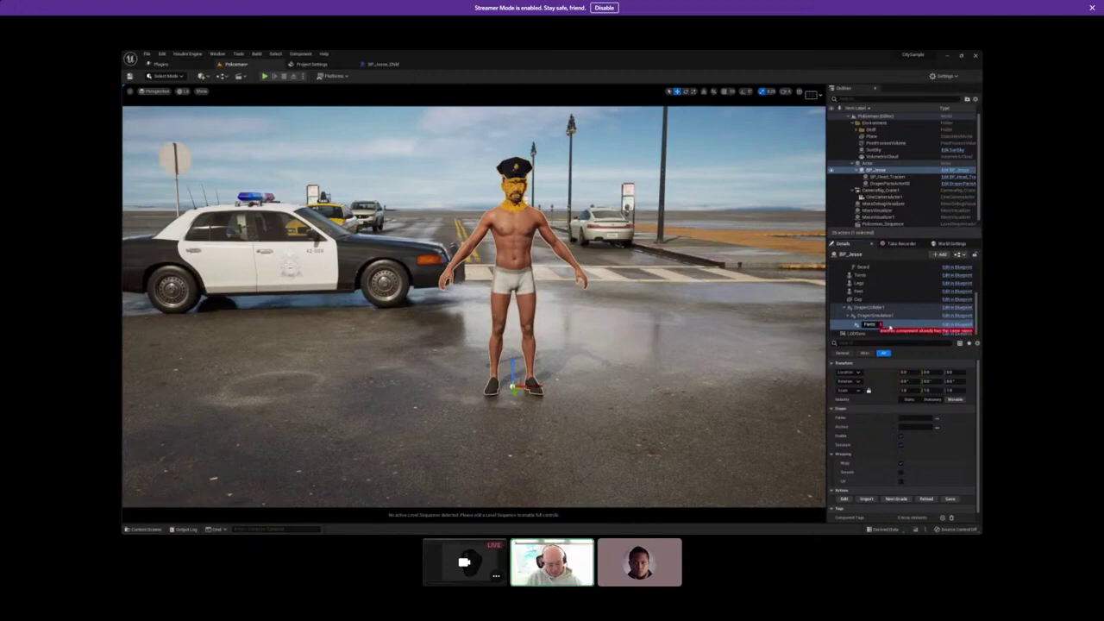
text(2)
key(Return)
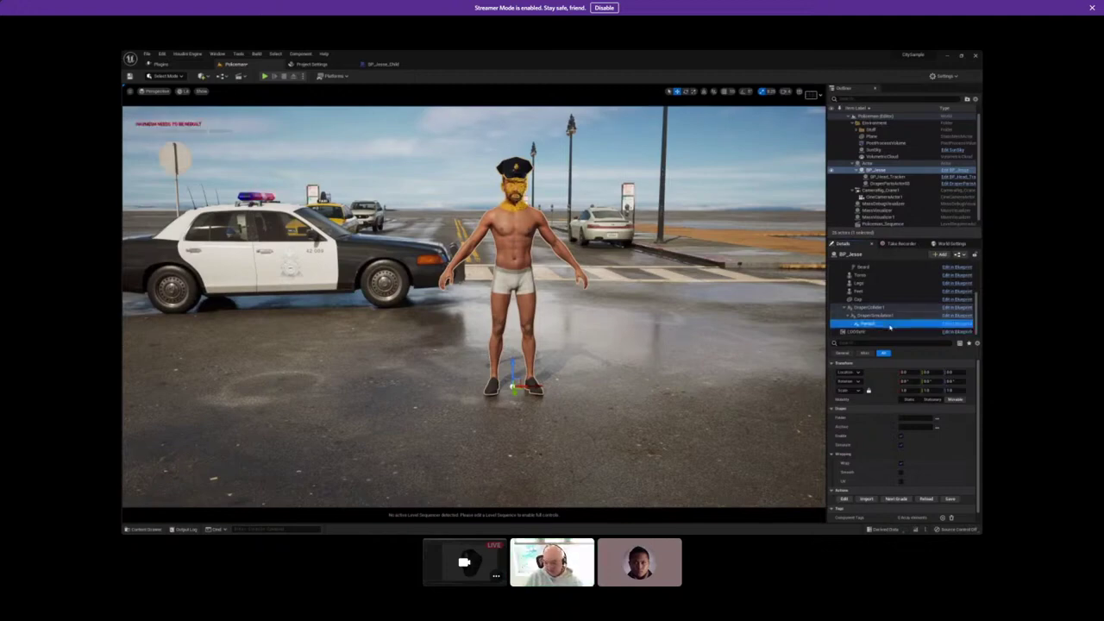
Add another Draper Garment under DraperSimulation1 and name it Belt.
click(888, 315)
click(940, 254)
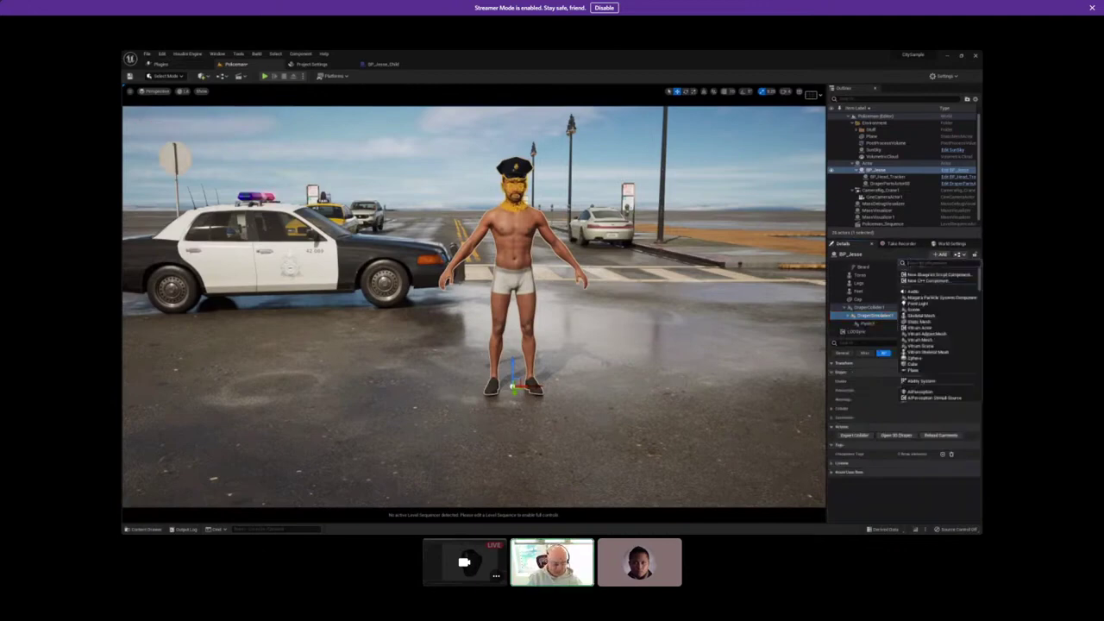
text(simul)
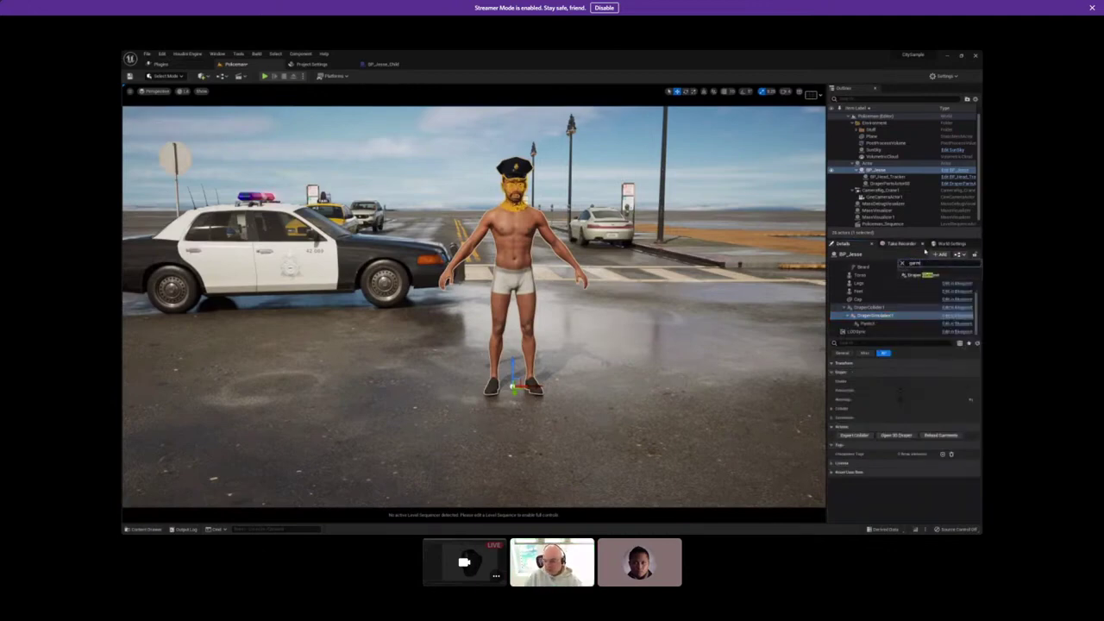
click(918, 275)
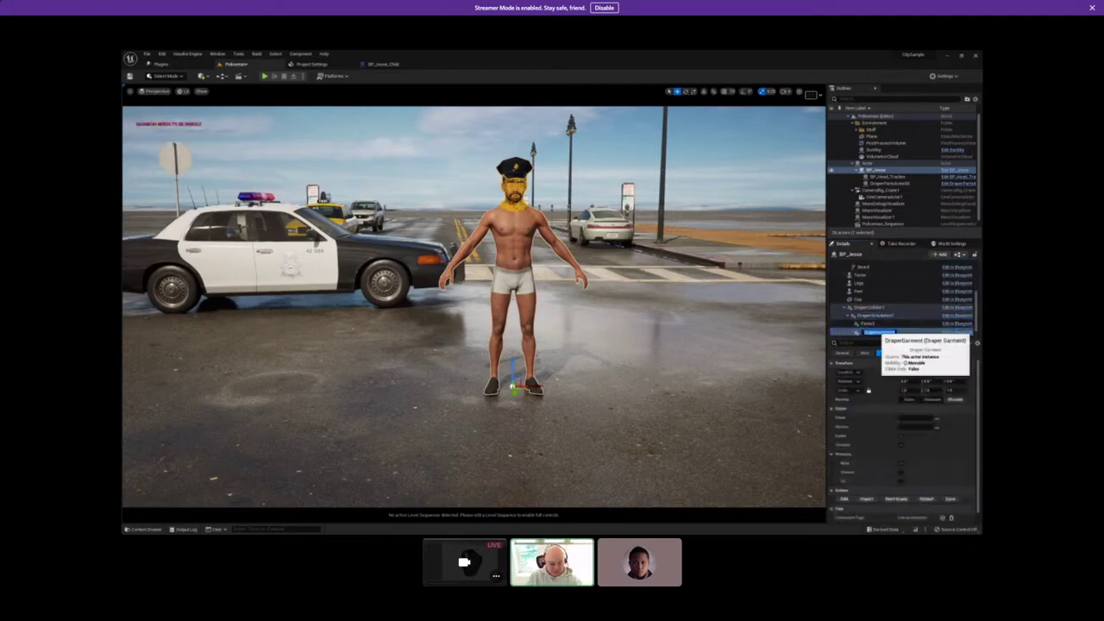
text(B)
key(Return)
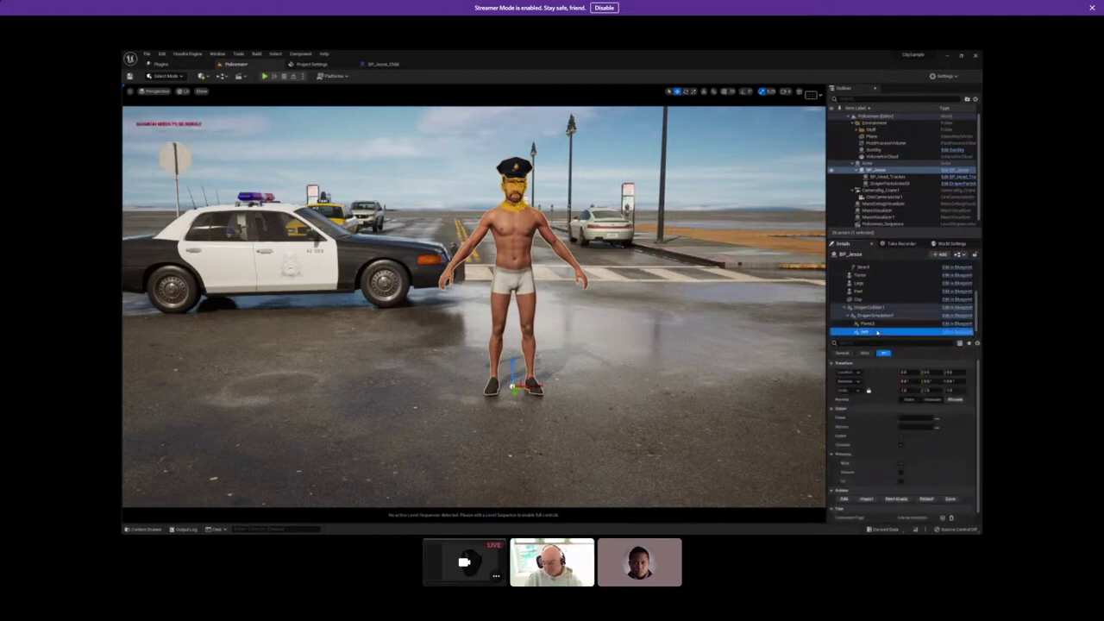
scroll(881, 328, down, 1)
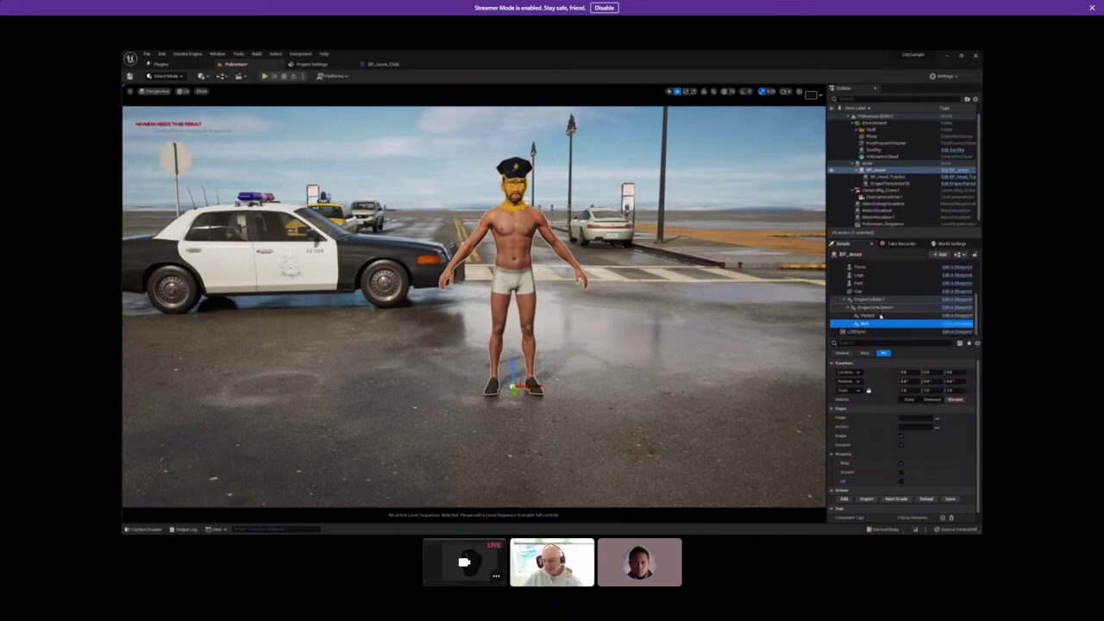
Add a garment component under DraperSimulation1 and name it Shirt.
click(875, 308)
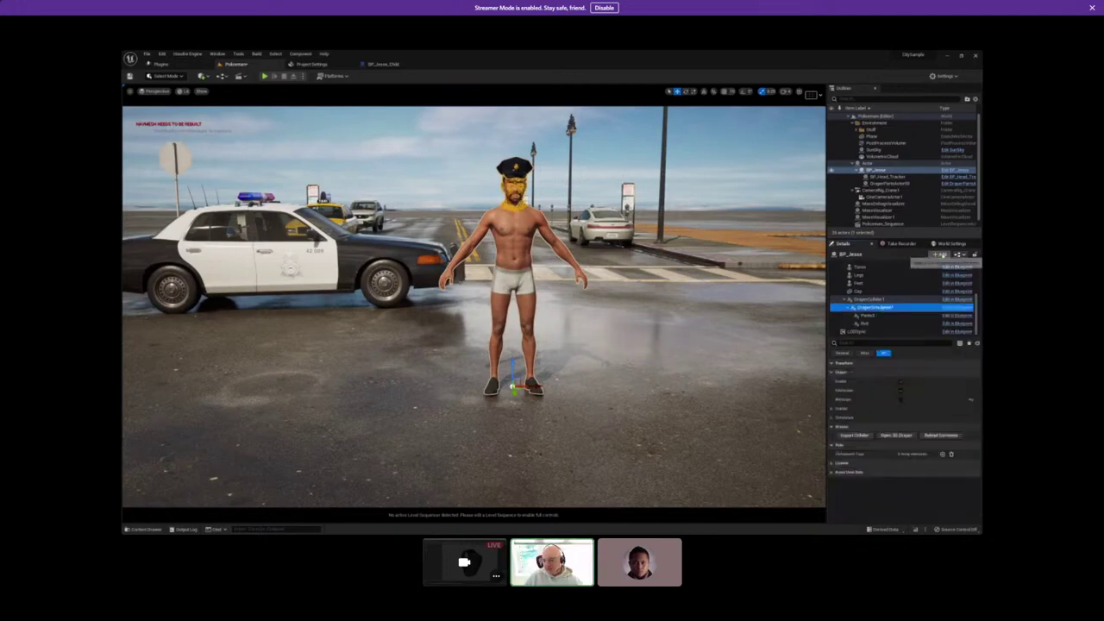
click(940, 254)
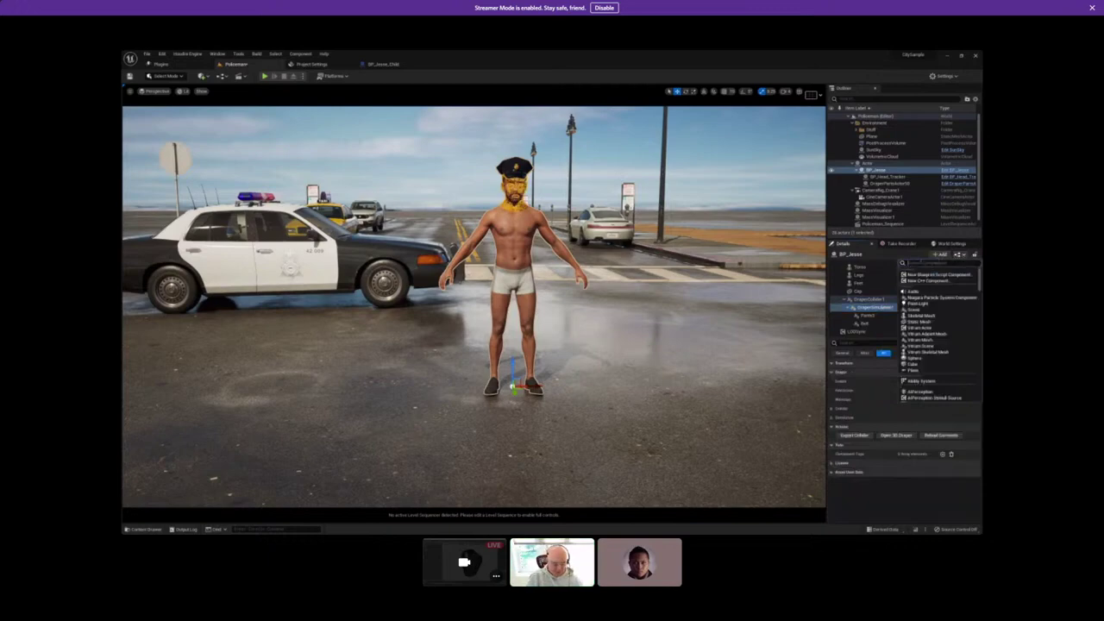
text(col)
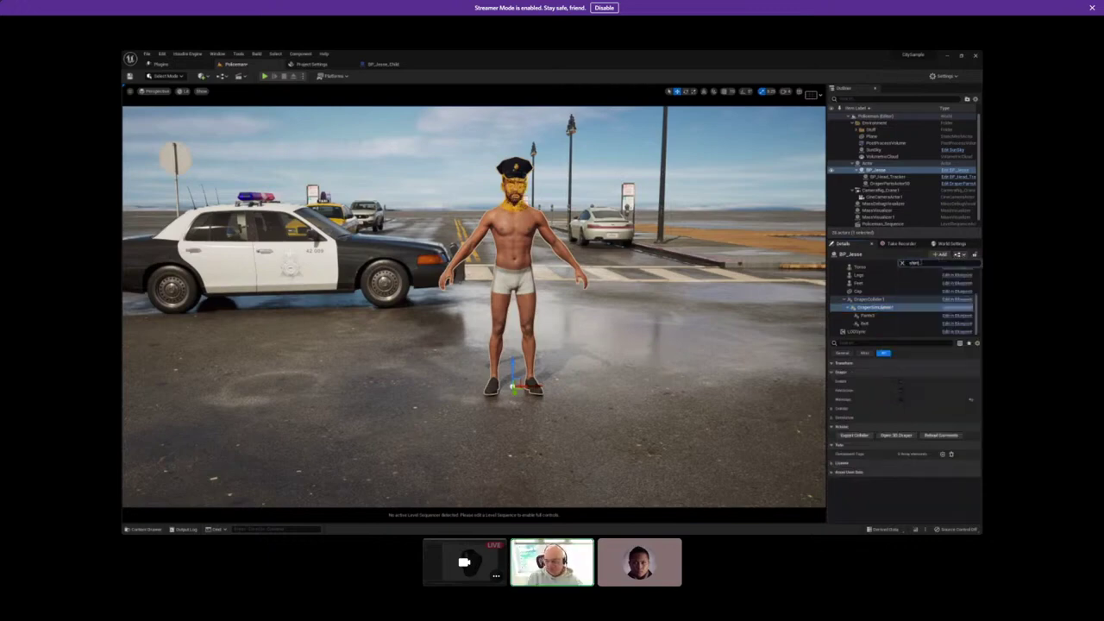
key(BackSpace)
key(BackSpace)
key(BackSpace)
key(BackSpace)
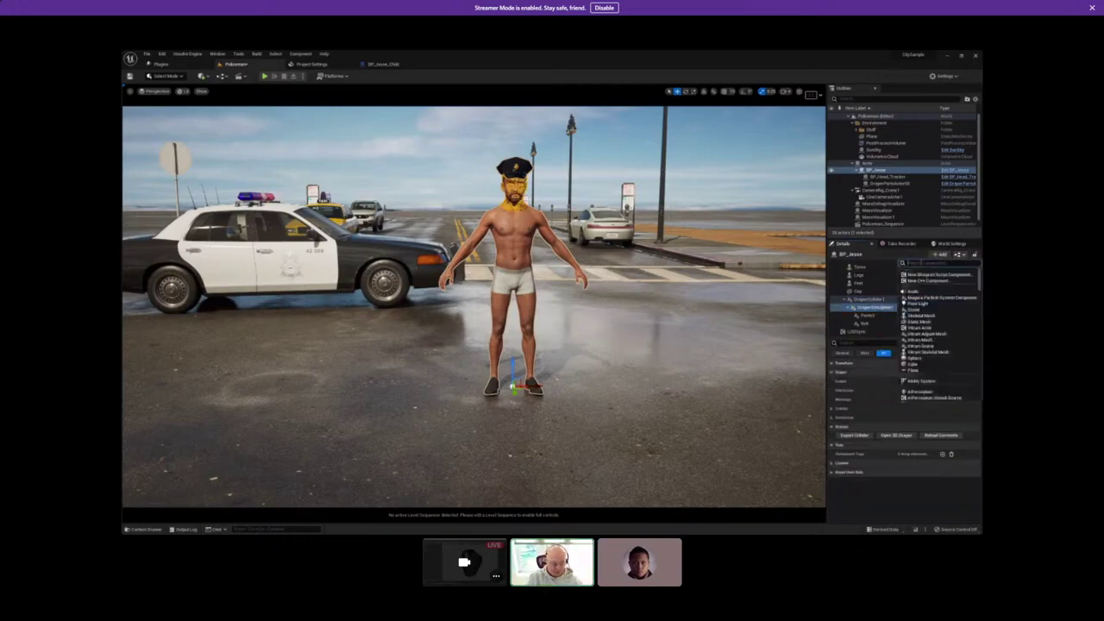
text(ag)
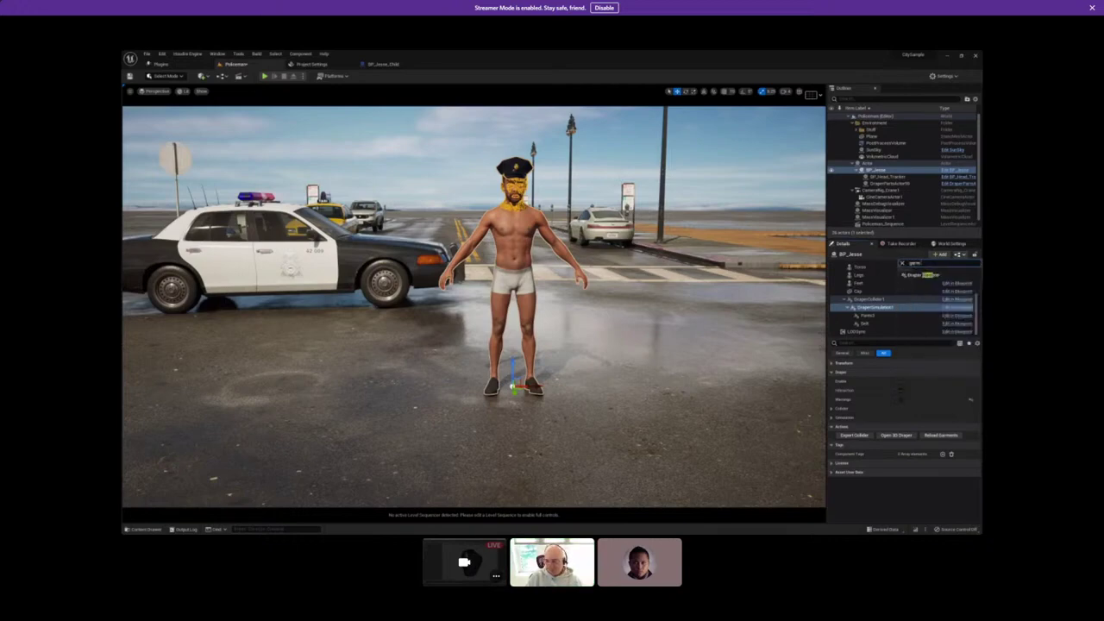
click(901, 306)
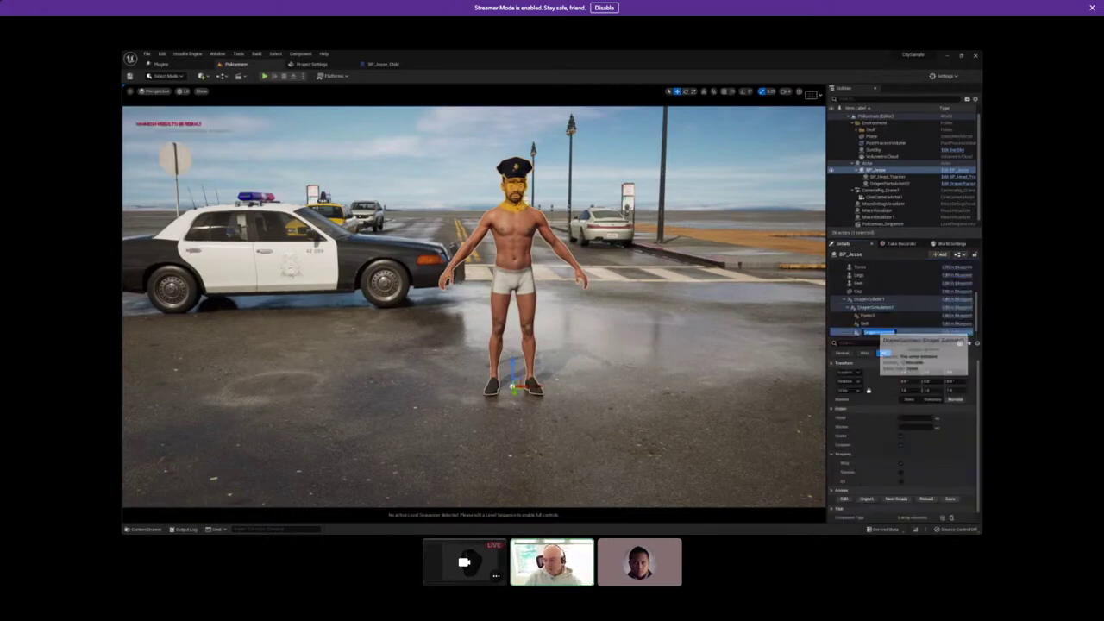
text(Beard)
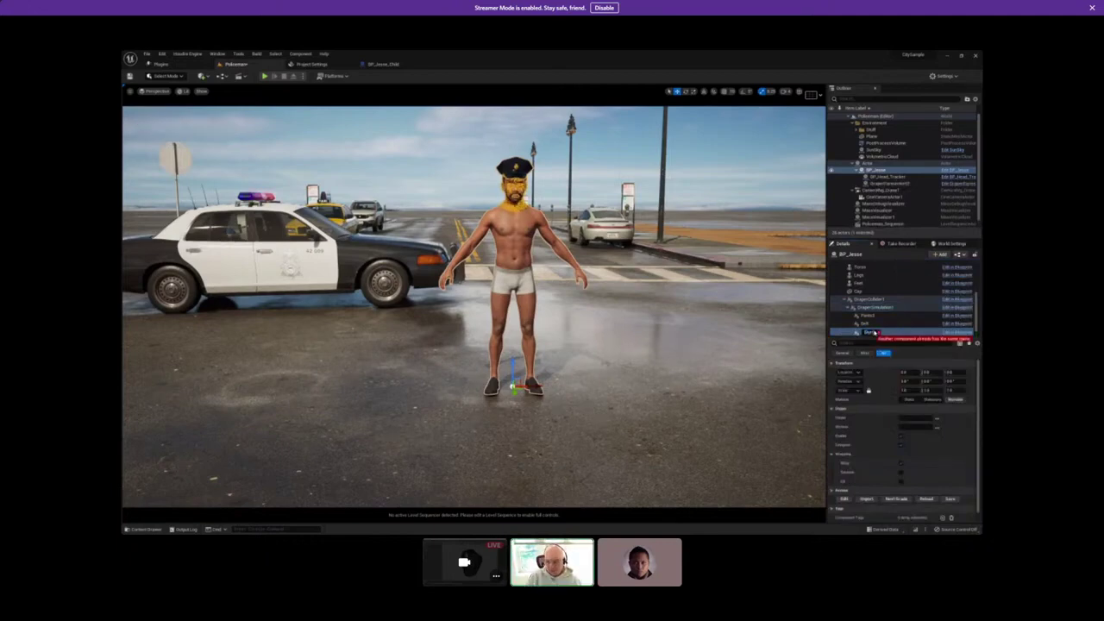
key(Return)
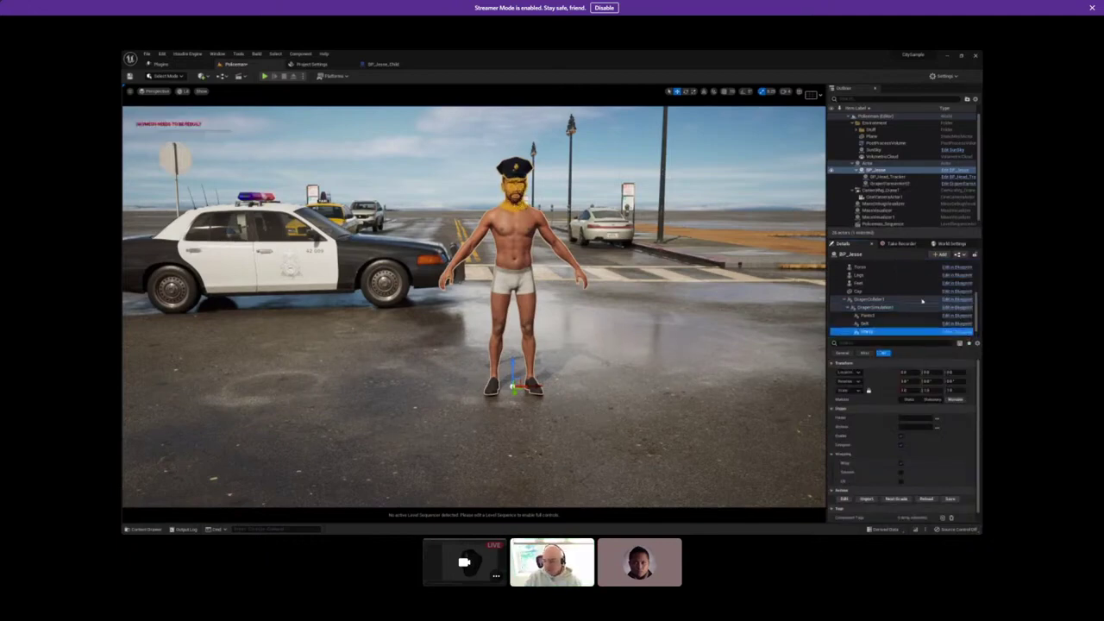
Add another Draper Garment component and name it Tie.
click(938, 255)
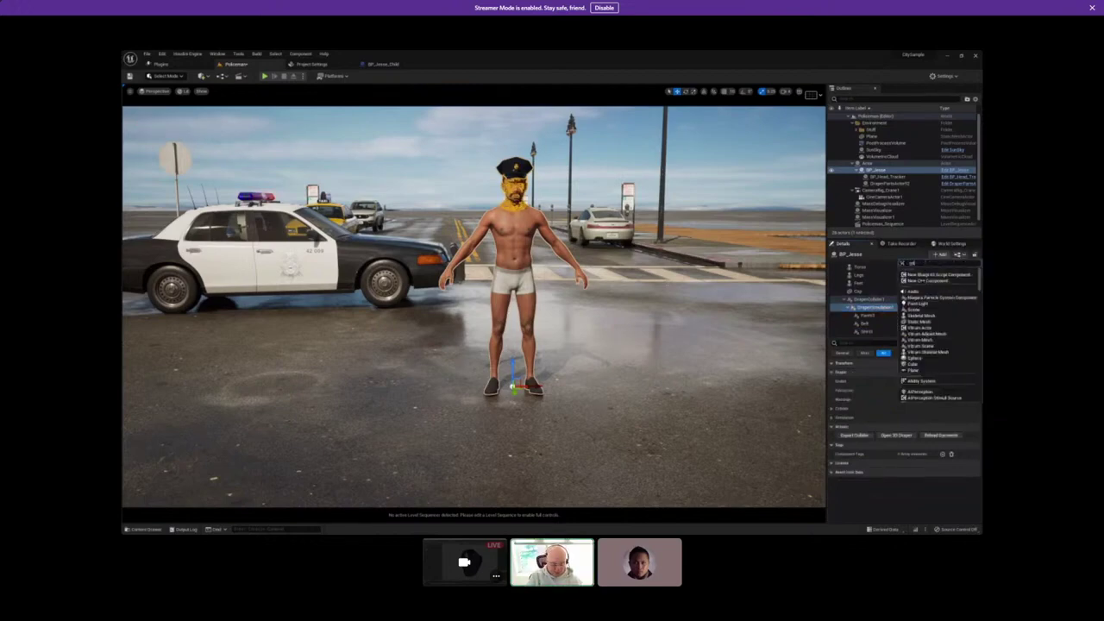
key(Escape)
click(918, 275)
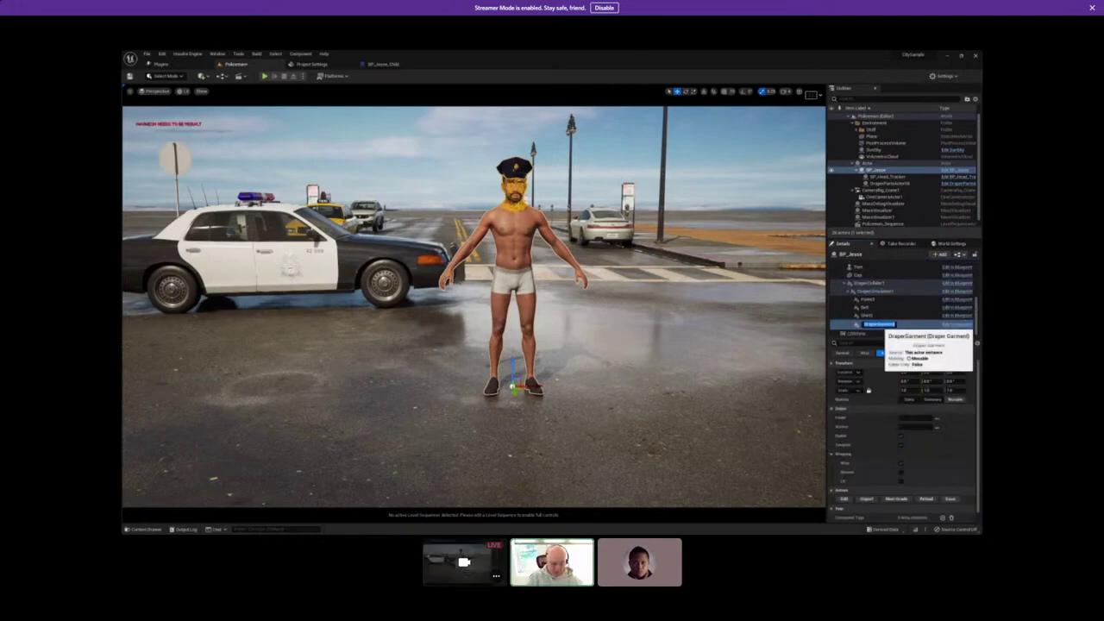
text(T1)
text(nk)
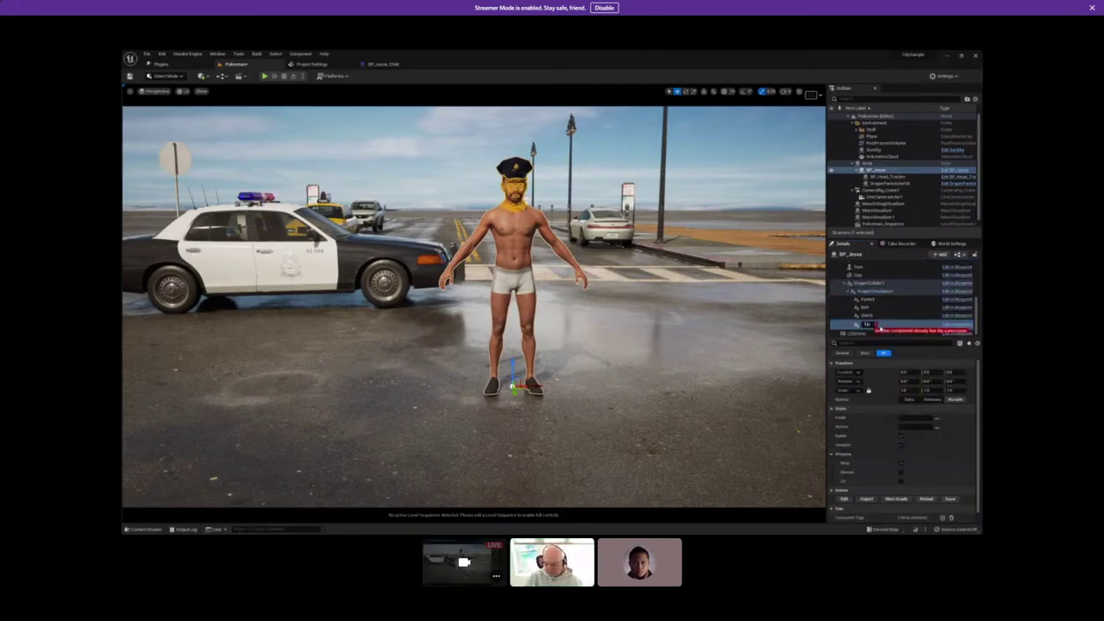
key(Return)
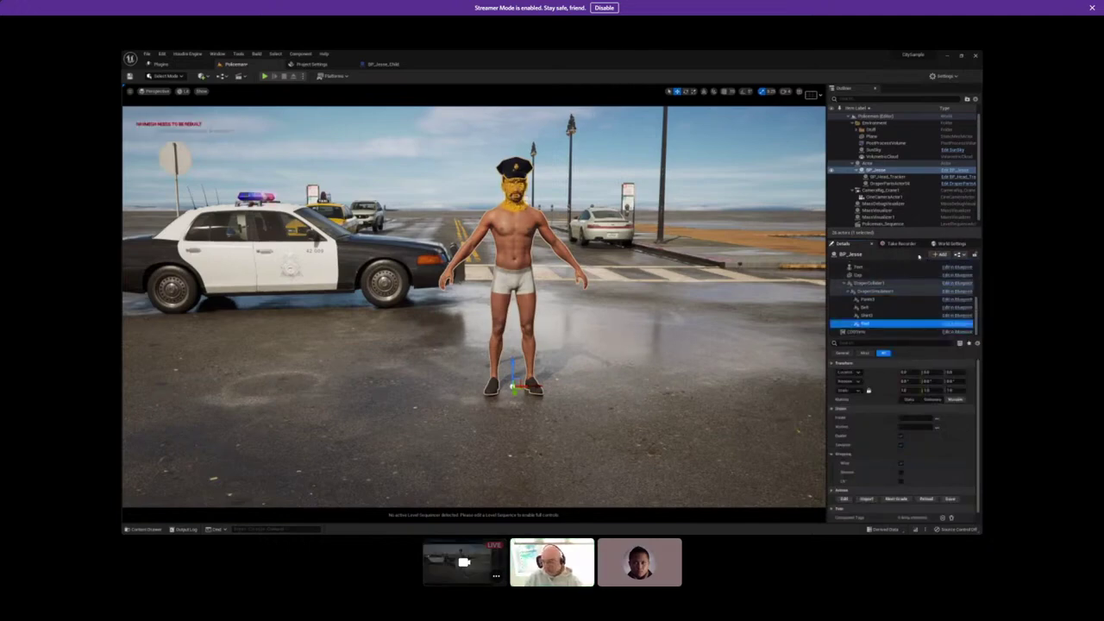
Add one more garment component and rename it Vest.
click(939, 255)
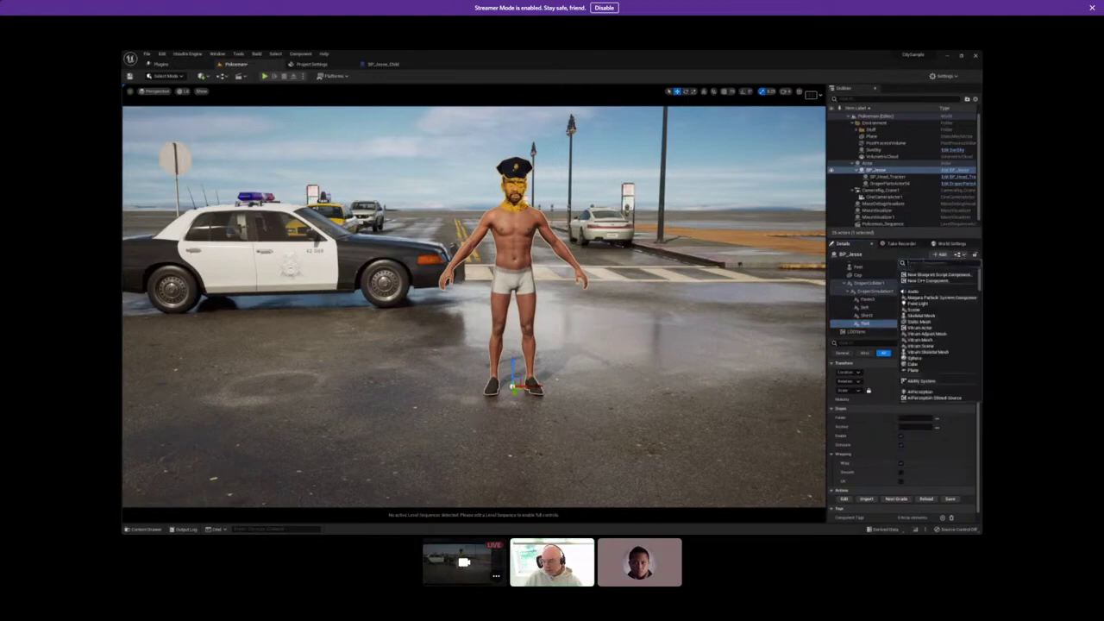
text(groom)
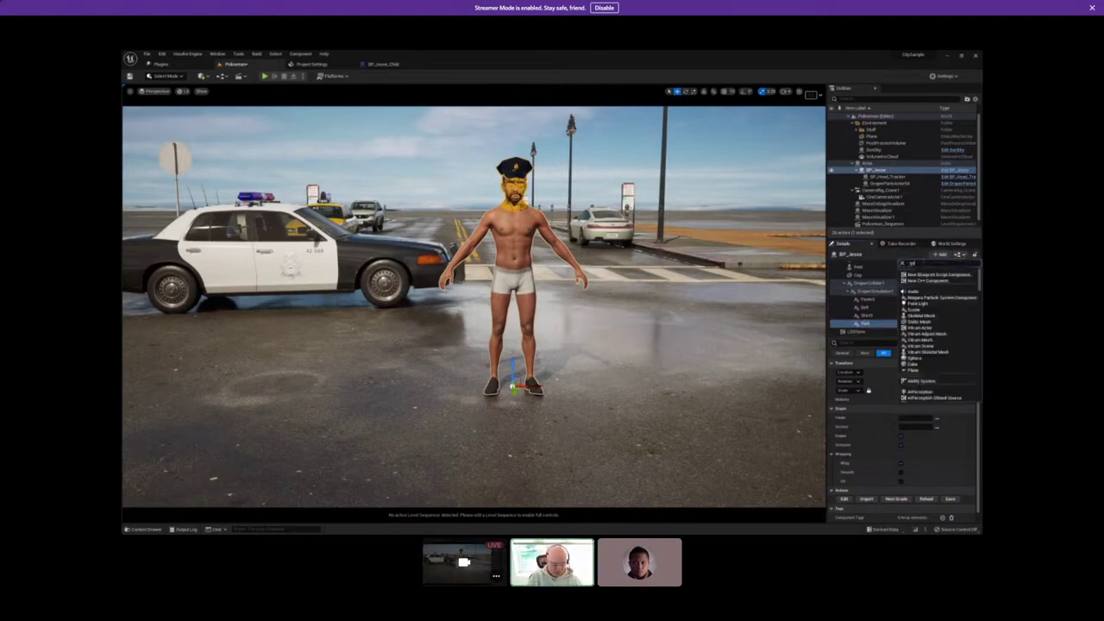
click(924, 274)
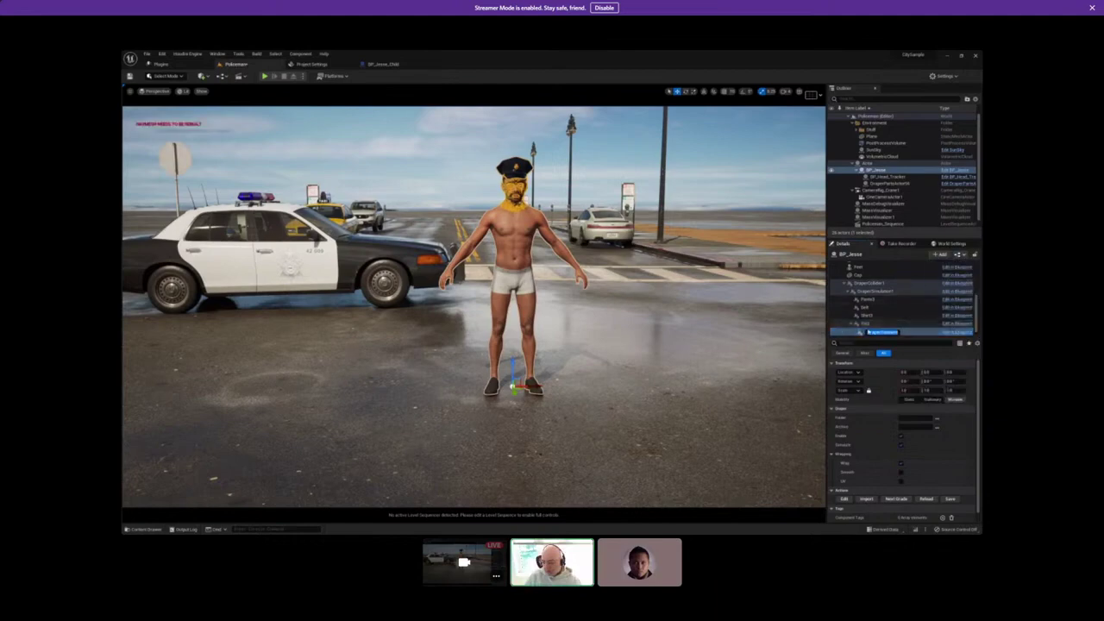
key(Return)
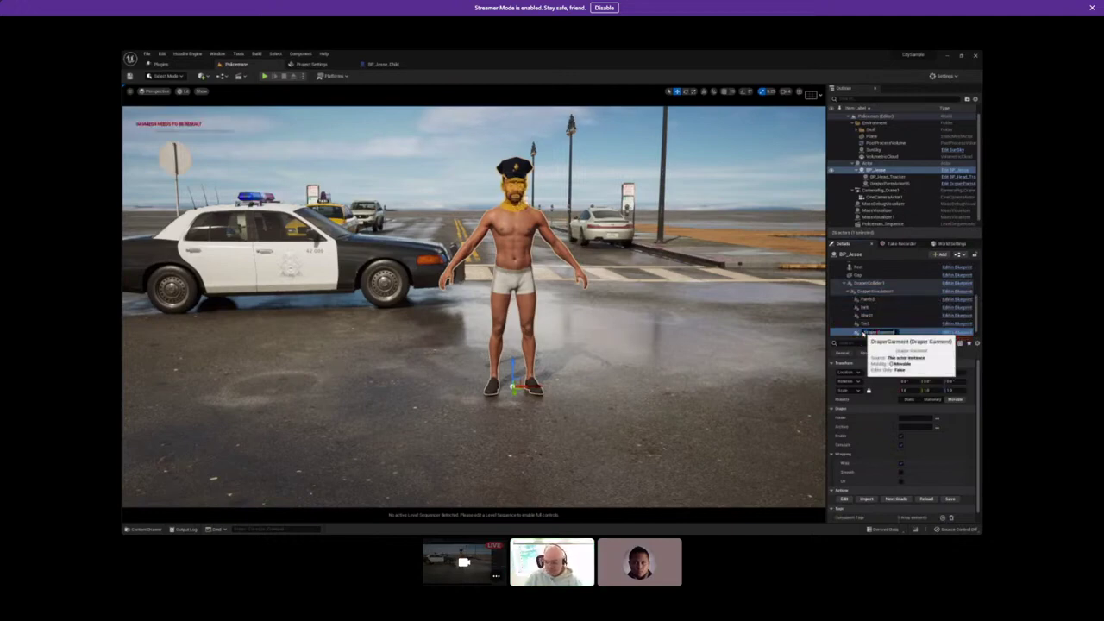
key(F2)
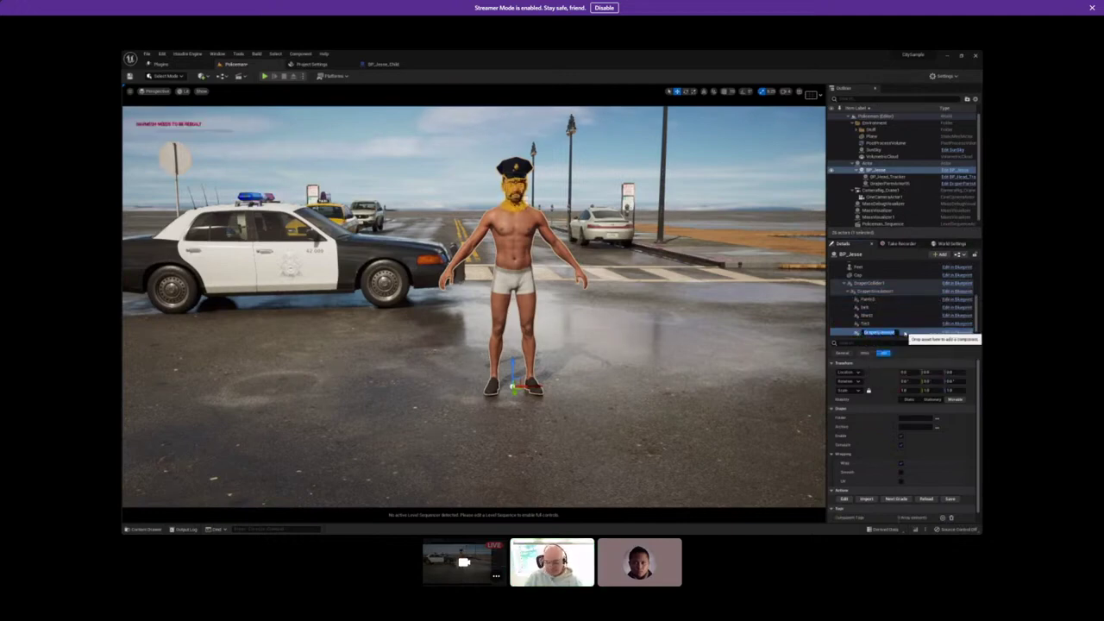
text(Velt)
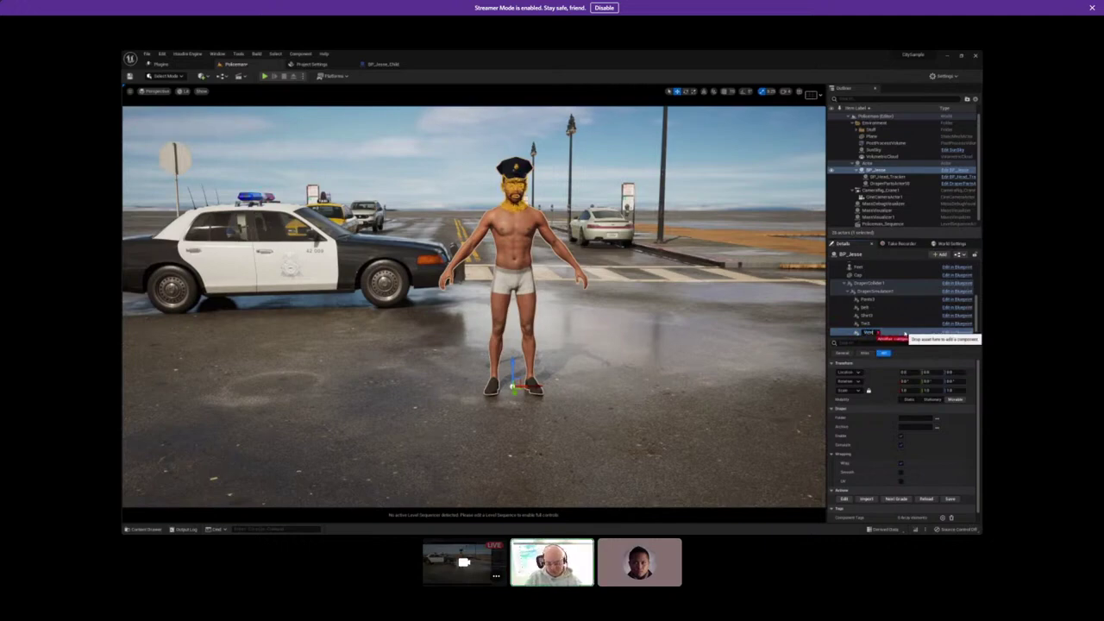
key(Return)
scroll(904, 334, down, 1)
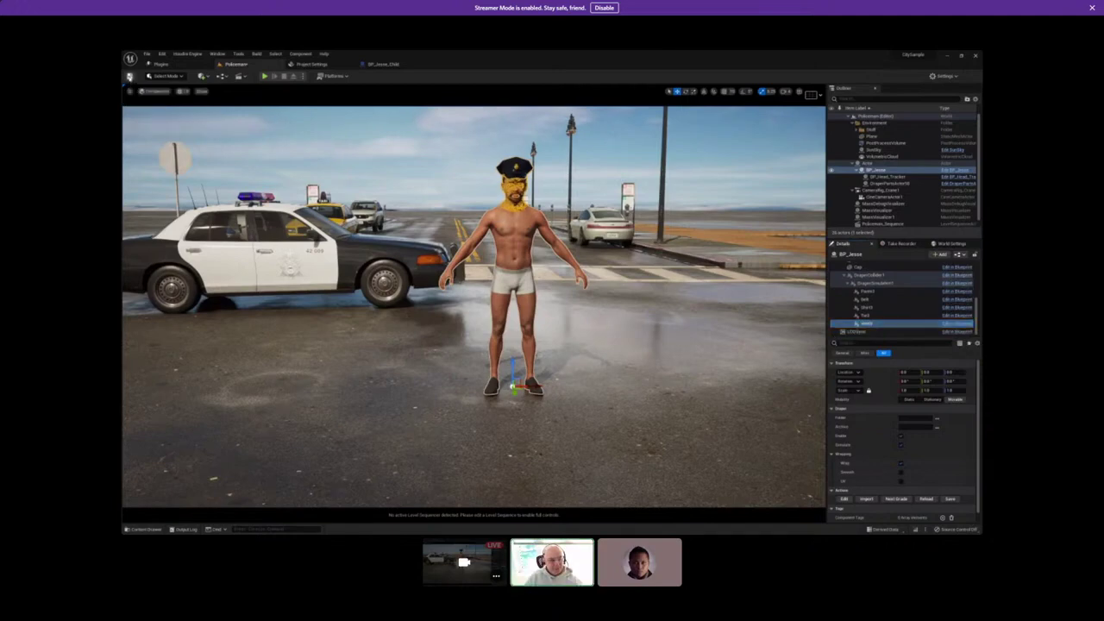
Select the Pants garment component and enlarge the Details panel to show every garment.
click(866, 292)
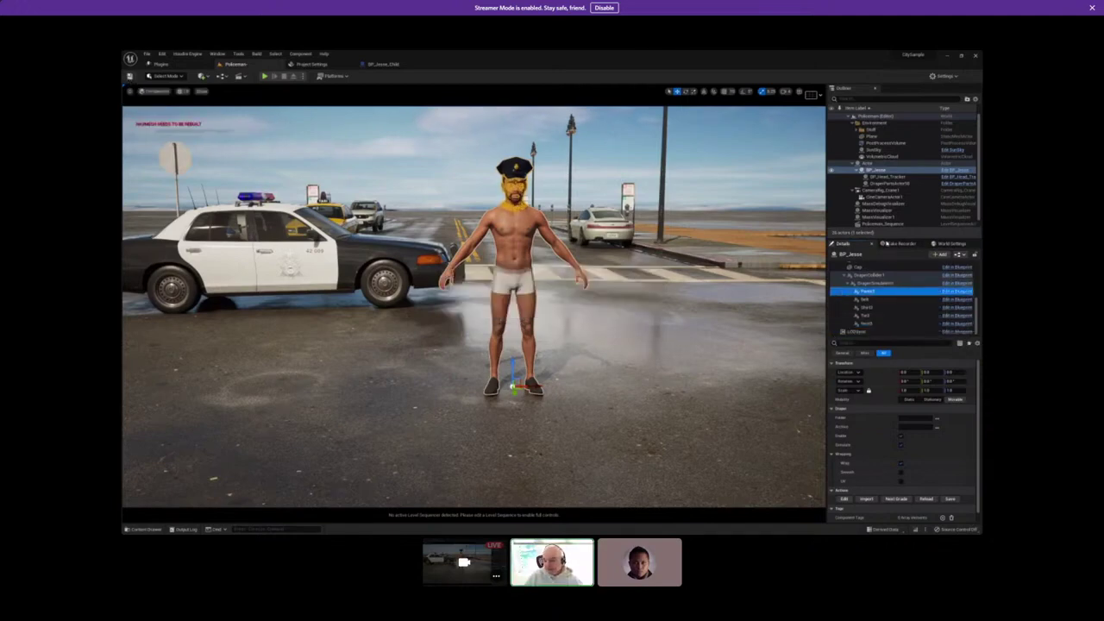
drag(897, 236, 896, 145)
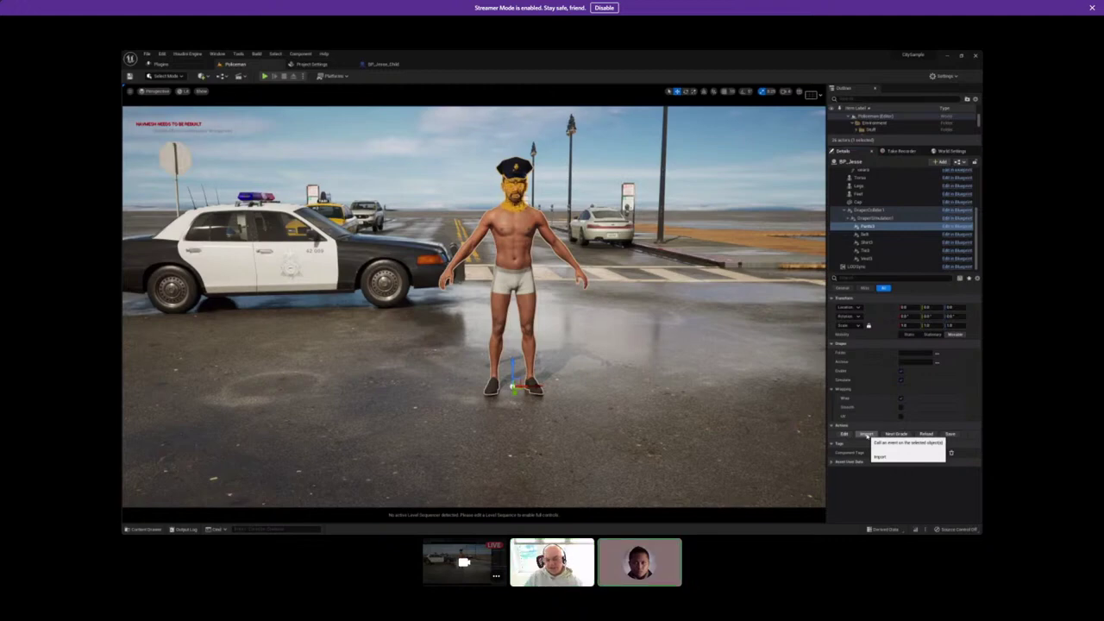
Open the Import Obj file browser for the Pants garment's mesh.
click(866, 434)
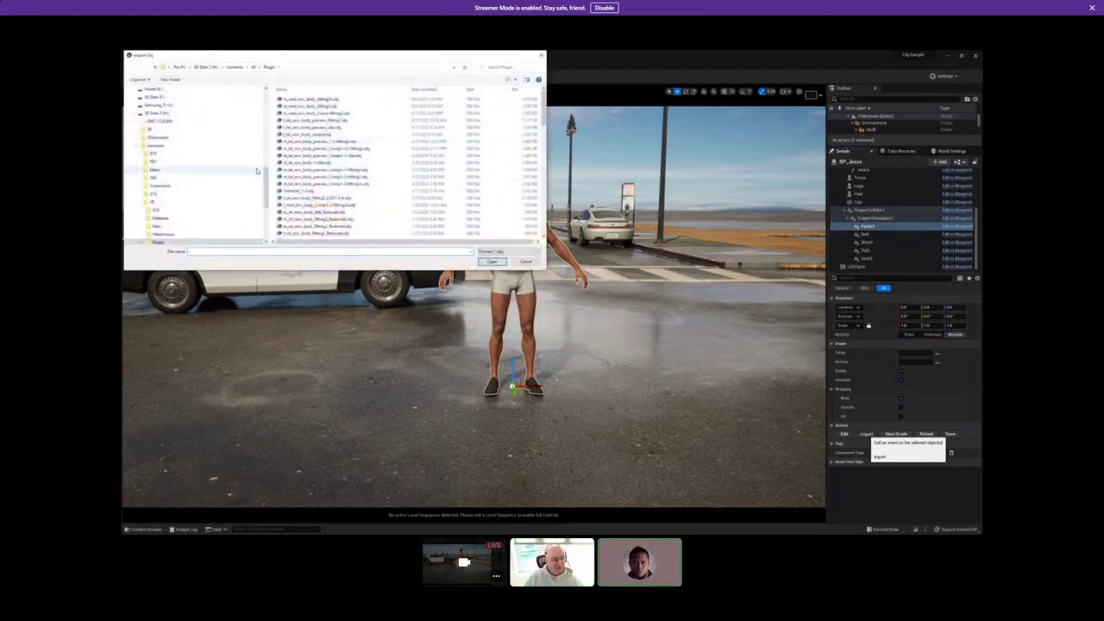
scroll(194, 164, up, 5)
scroll(198, 164, down, 1)
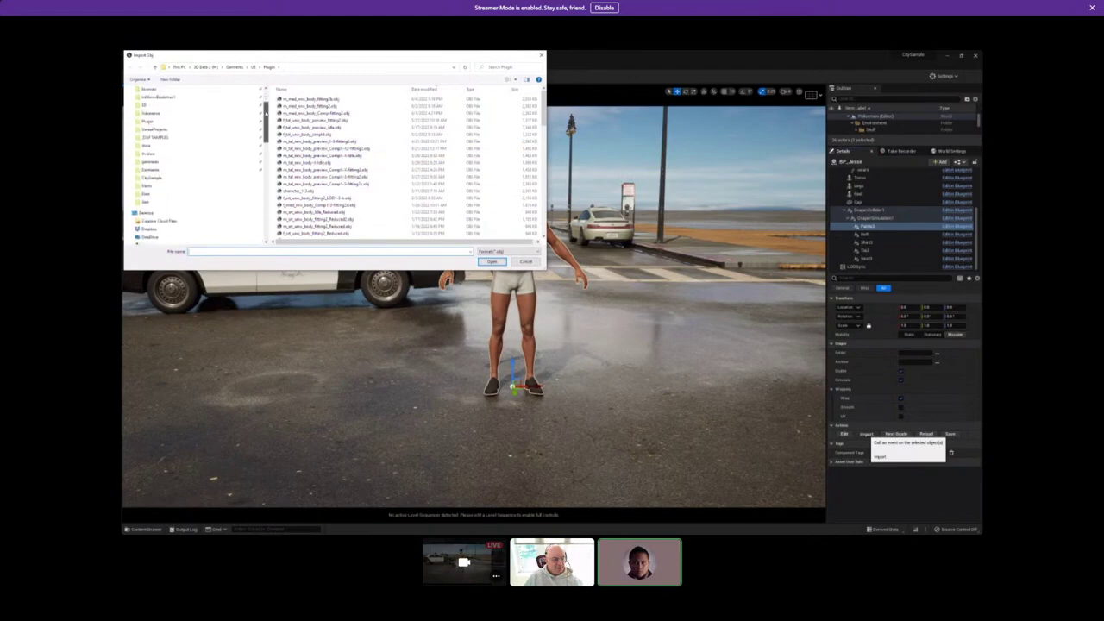
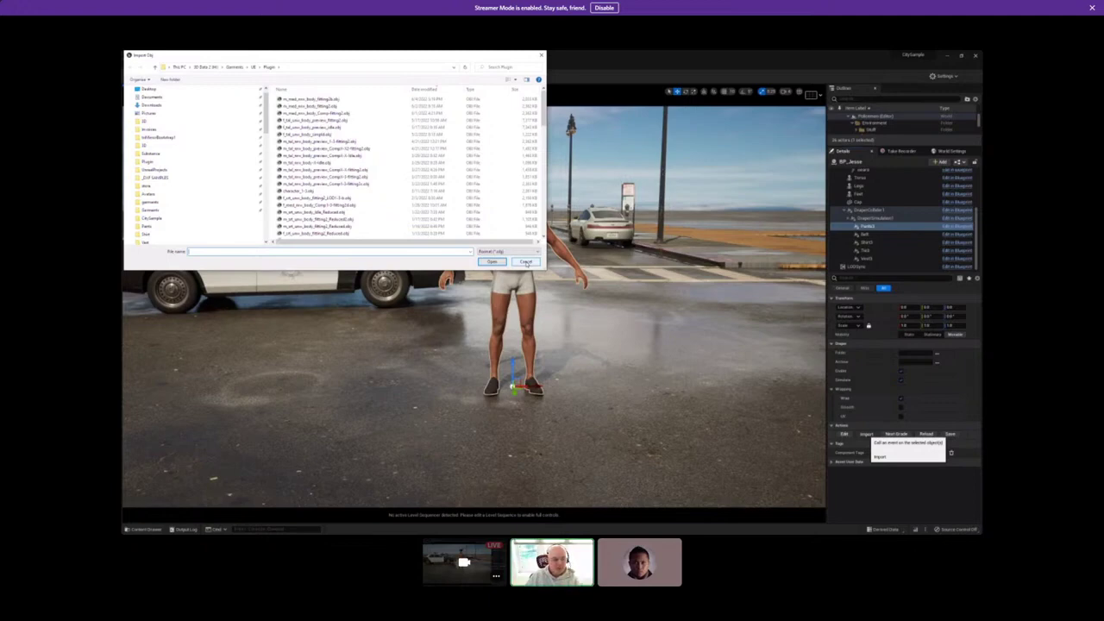
Browse to Police suit > Pants in the Import Obj dialog and select the pants OBJ file.
scroll(212, 178, down, 3)
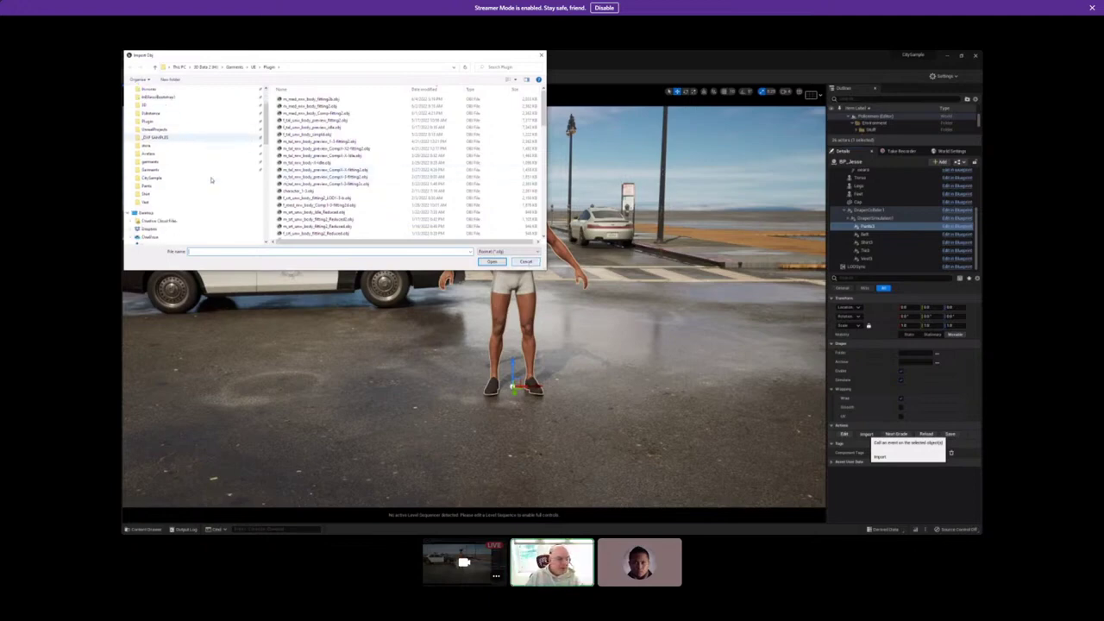
click(148, 188)
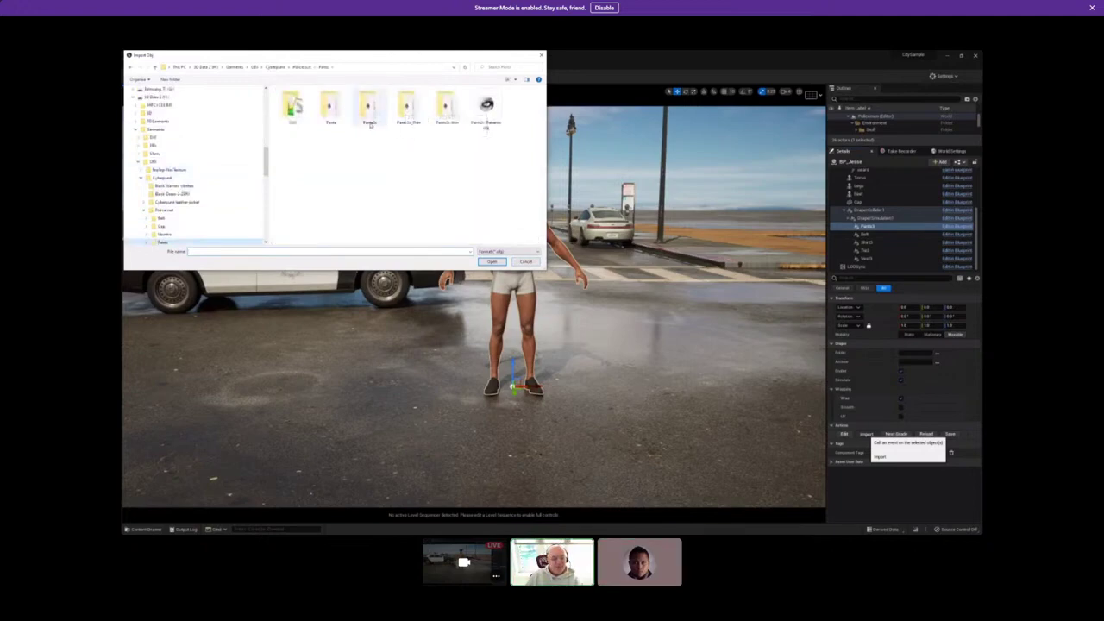
double_click(369, 110)
click(331, 106)
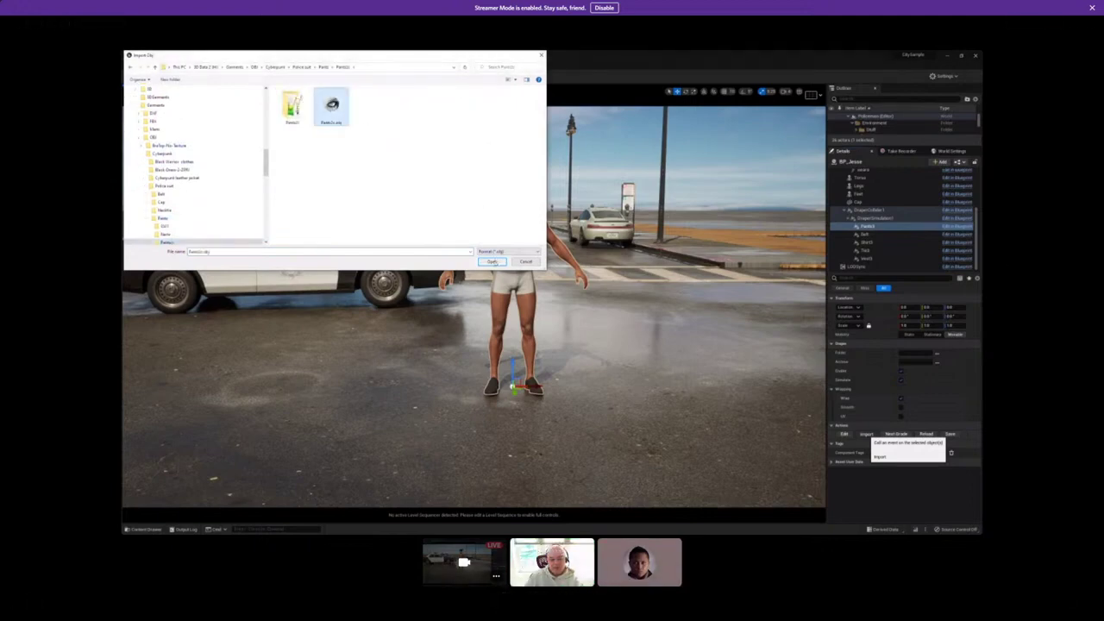
click(164, 218)
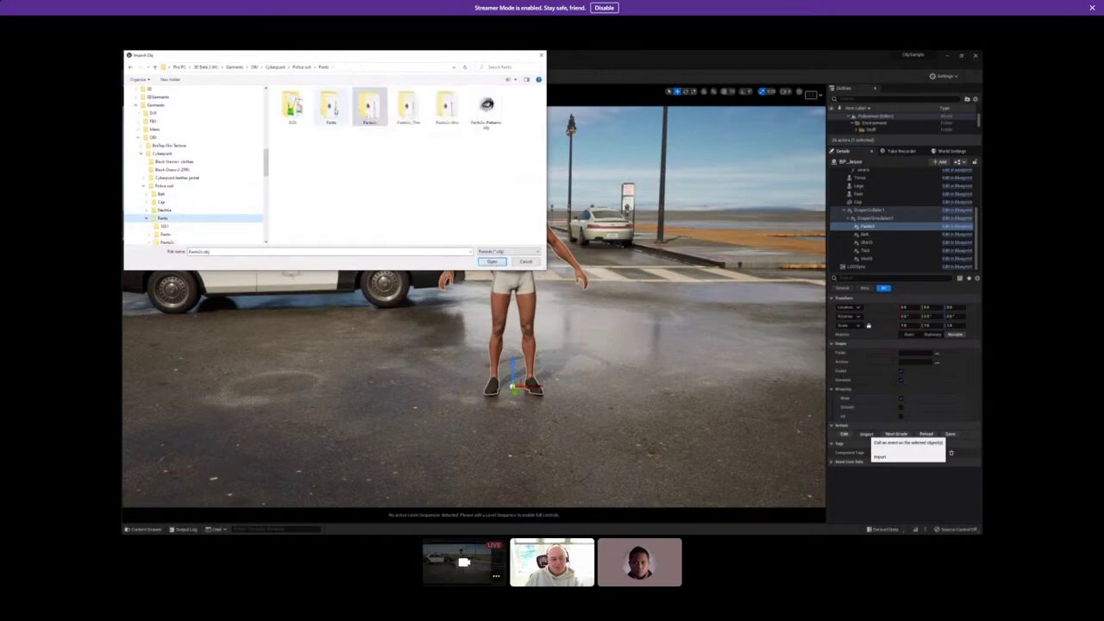
double_click(331, 107)
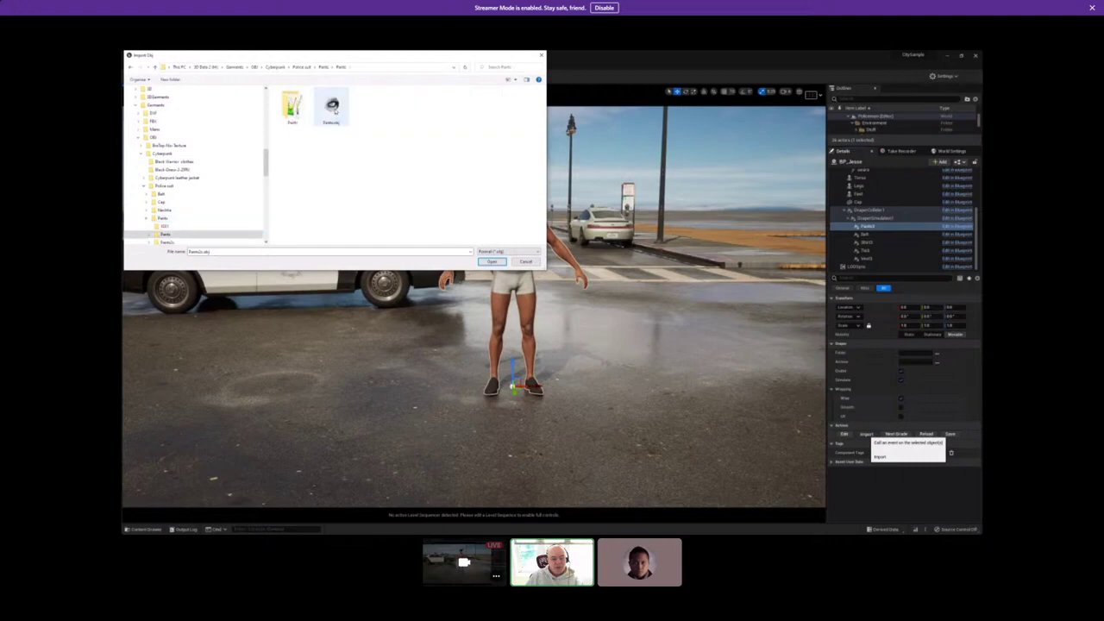
click(331, 107)
Check the pants OBJ file's properties, then open it for import.
right_click(332, 107)
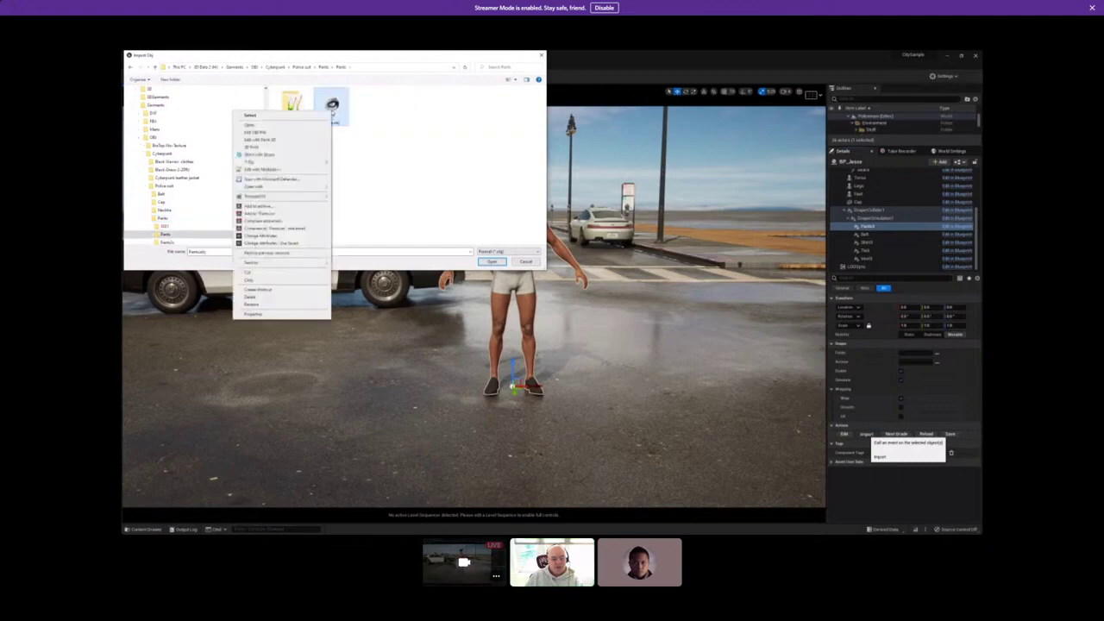
click(277, 313)
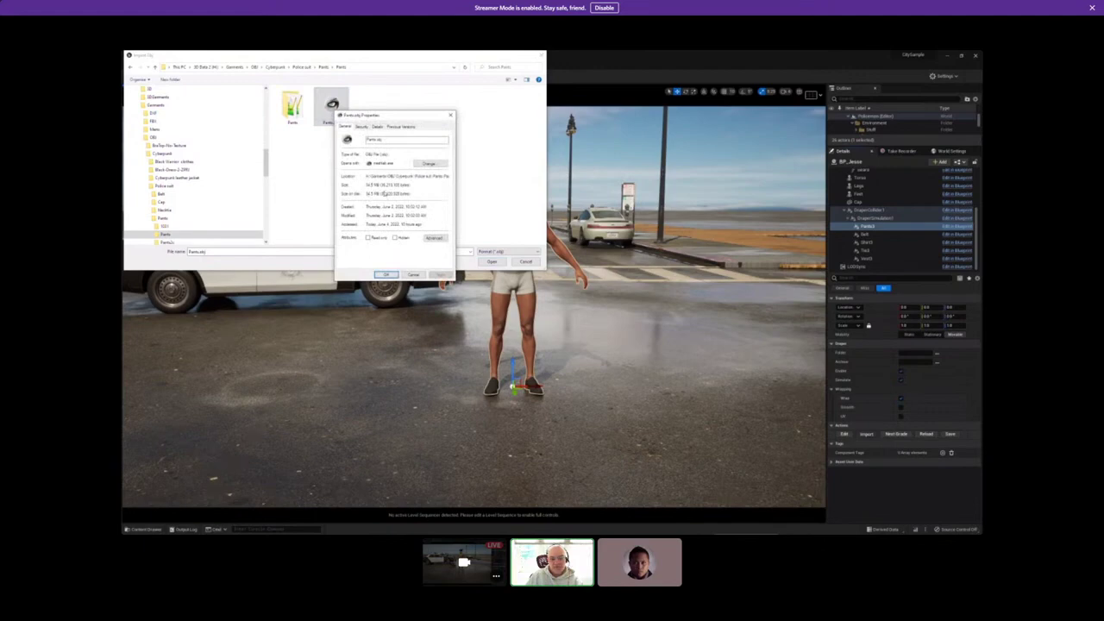
click(386, 274)
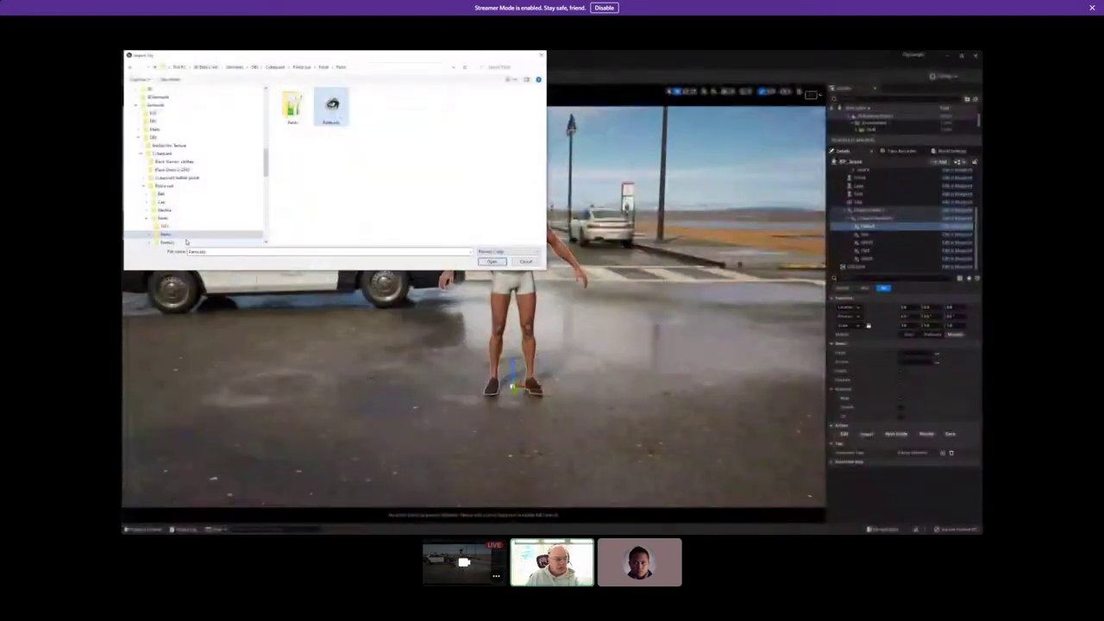
right_click(332, 108)
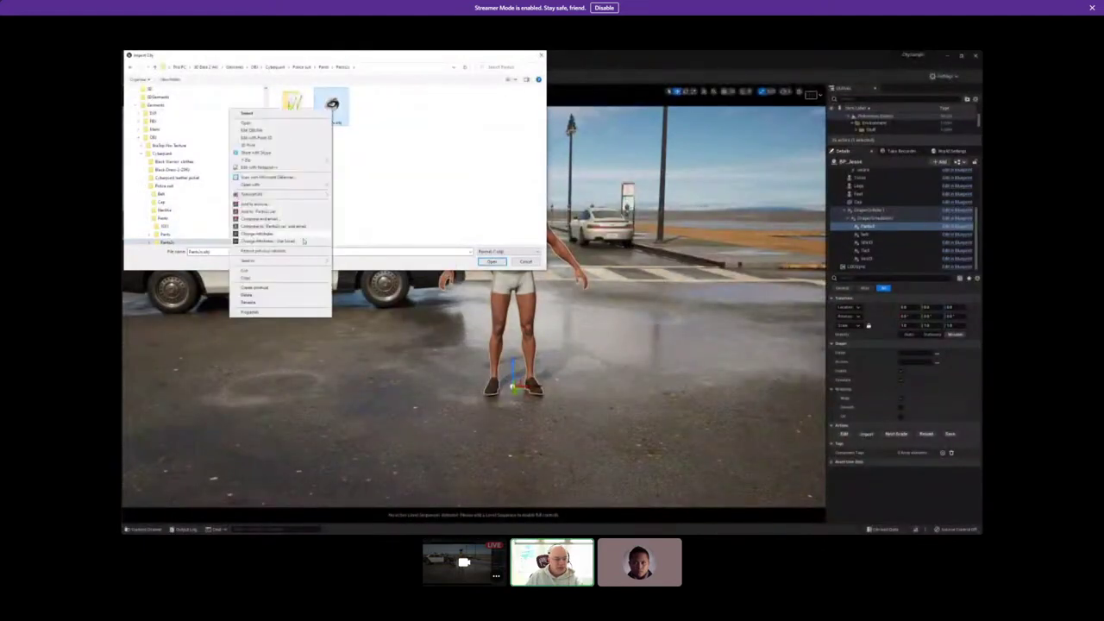
click(248, 312)
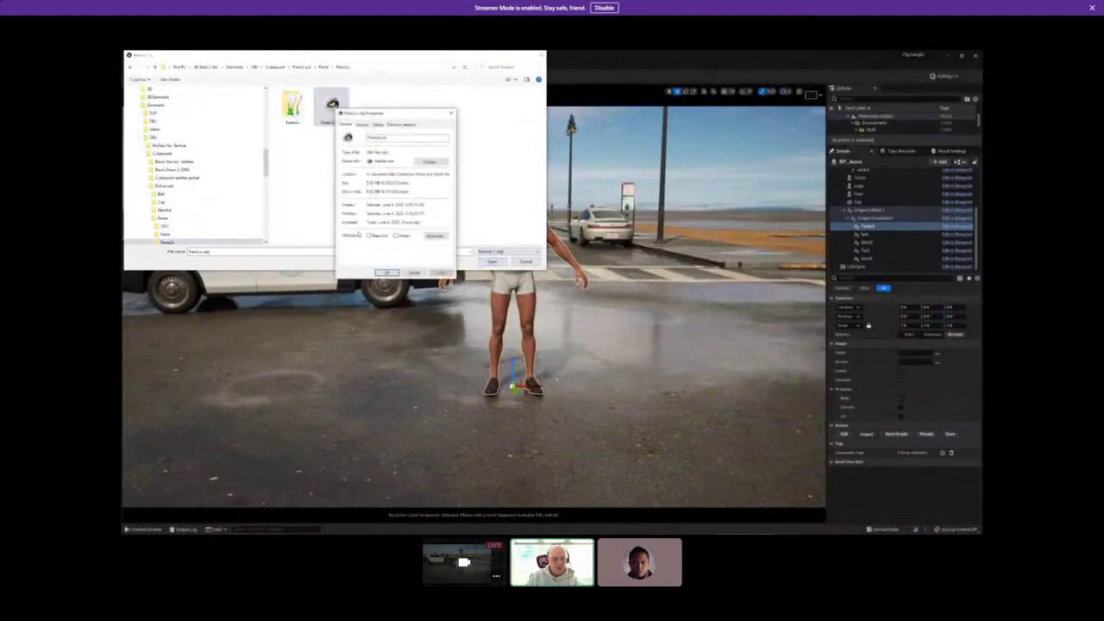
click(386, 272)
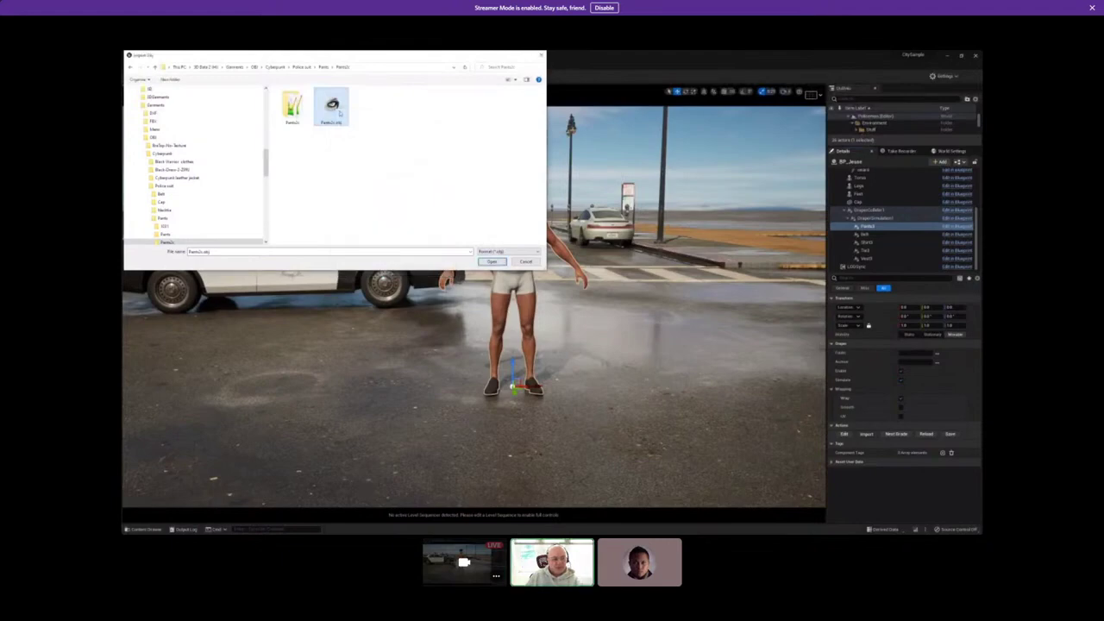
double_click(335, 109)
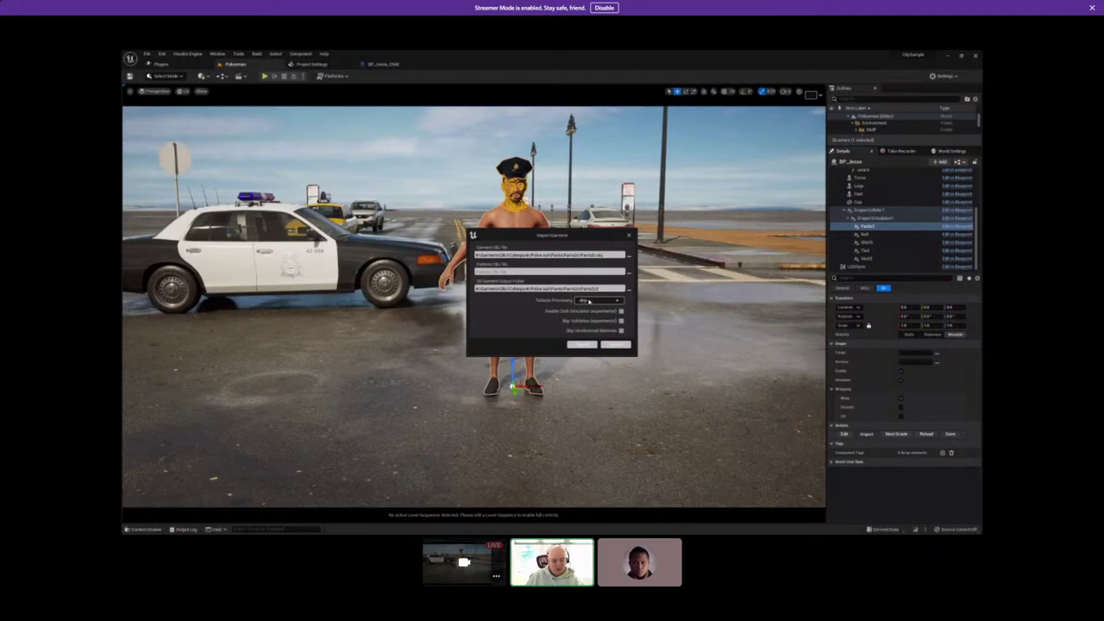
Switch Texture Processing away from 'skip', import the pants garment, and acknowledge the Garment Warning.
click(617, 301)
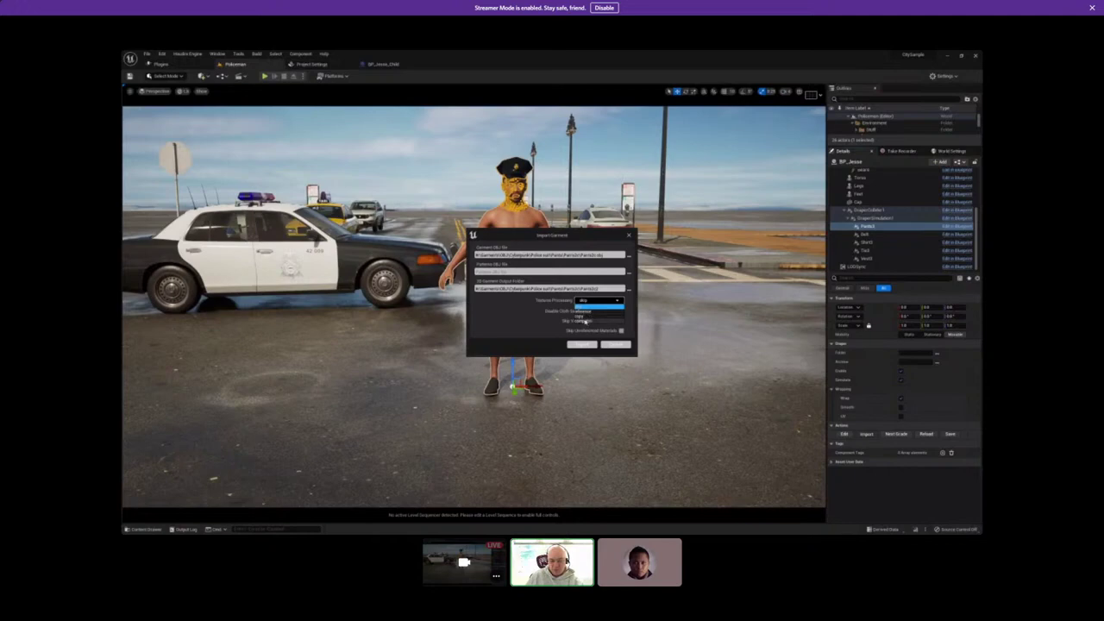
click(585, 320)
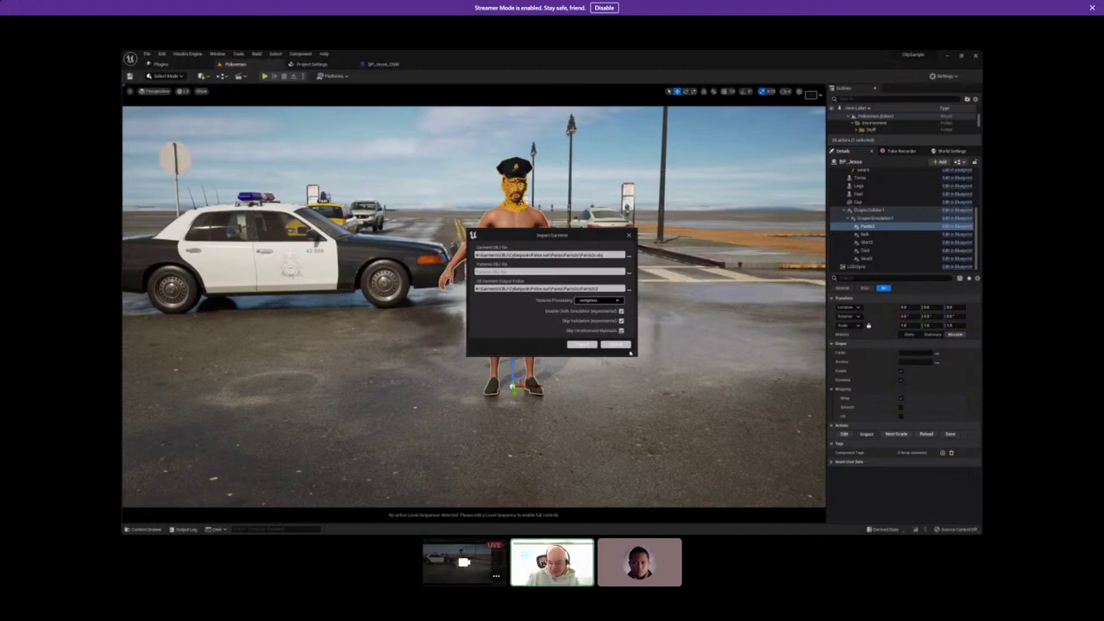
click(583, 345)
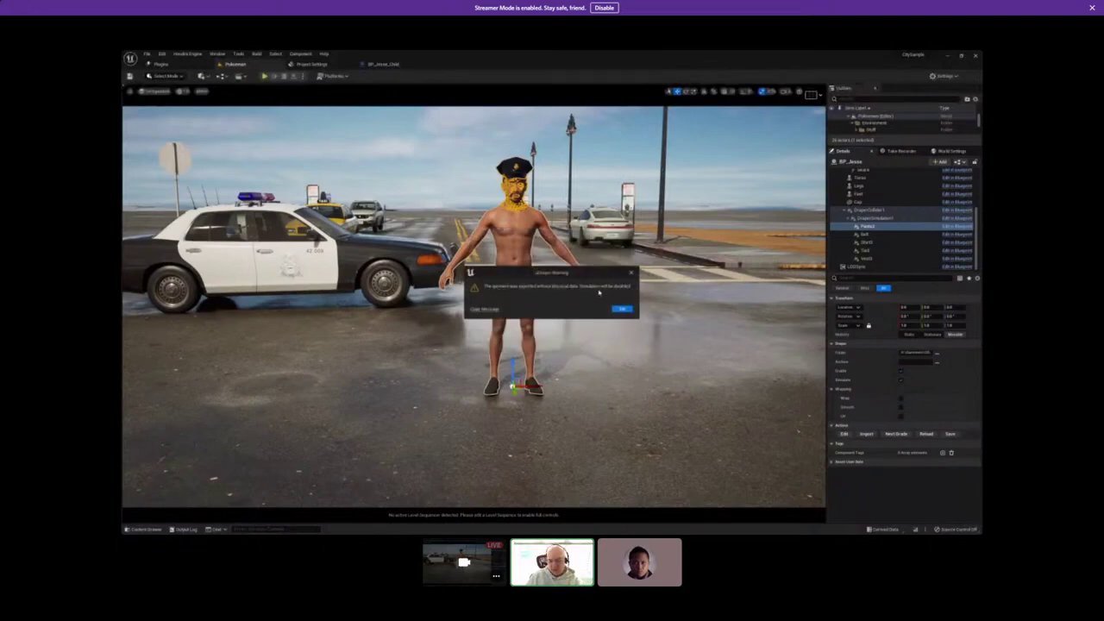
click(622, 307)
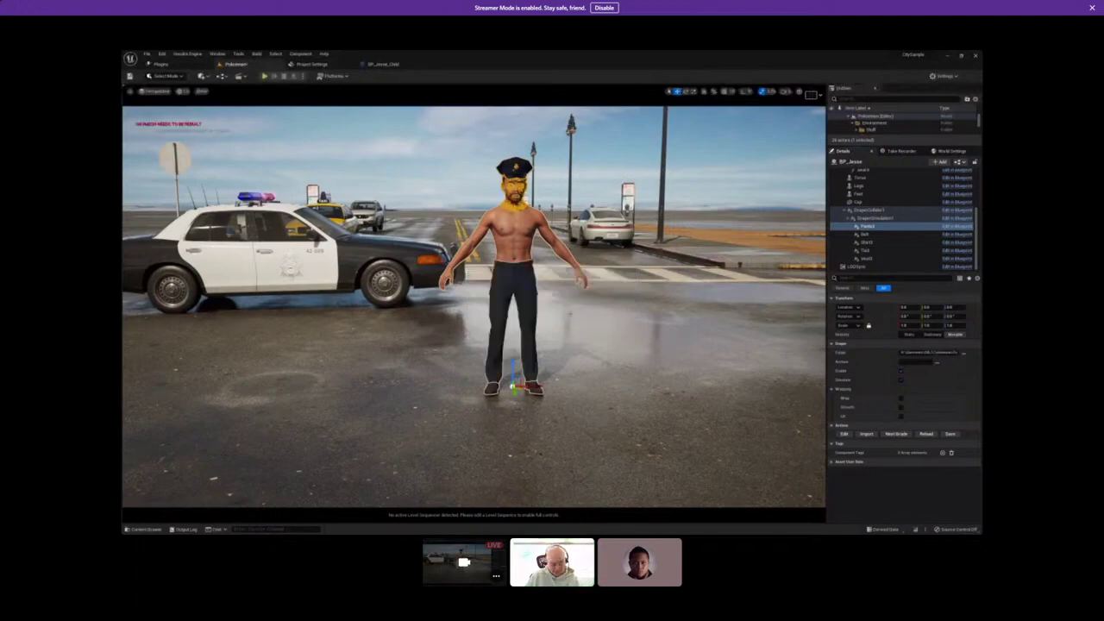
Select the Pants garment component and highlight its entire Folder path for copying.
scroll(473, 305, up, 2)
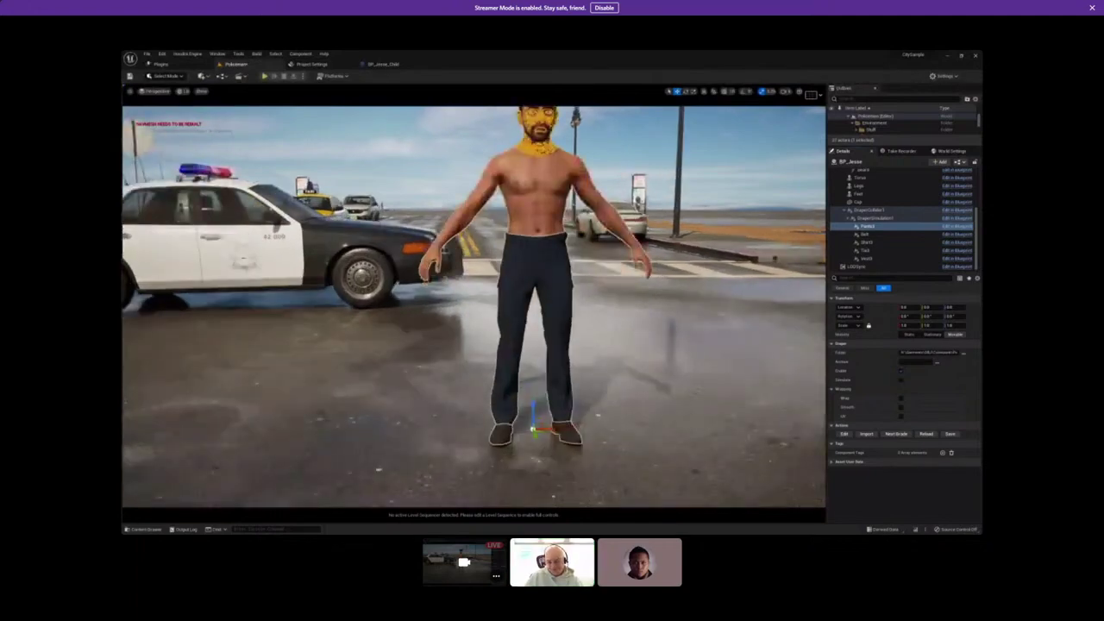
click(876, 225)
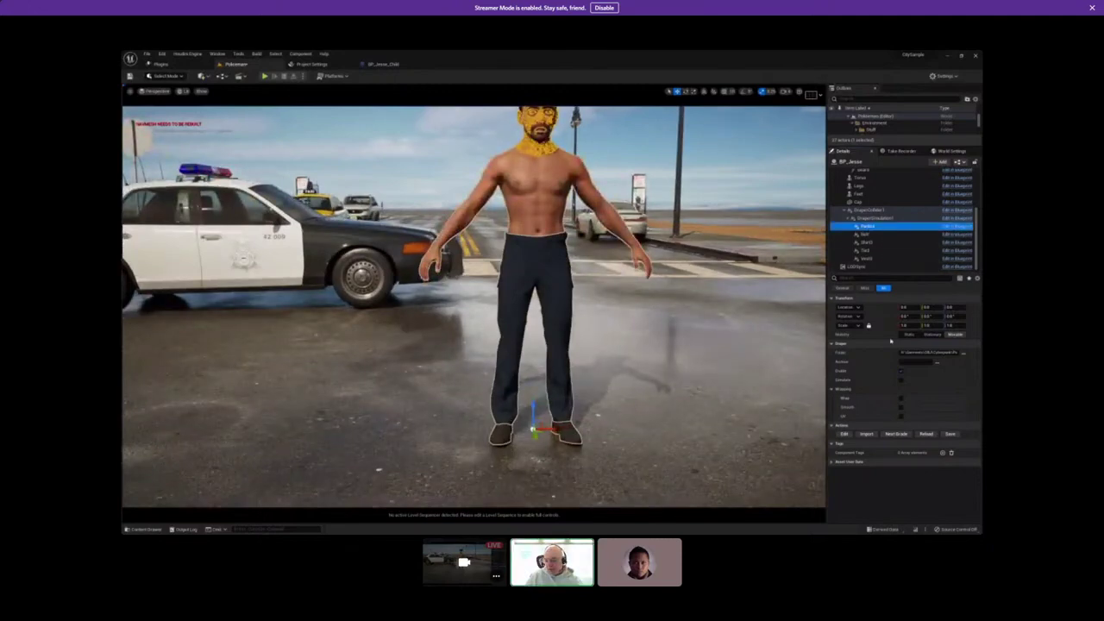
click(927, 353)
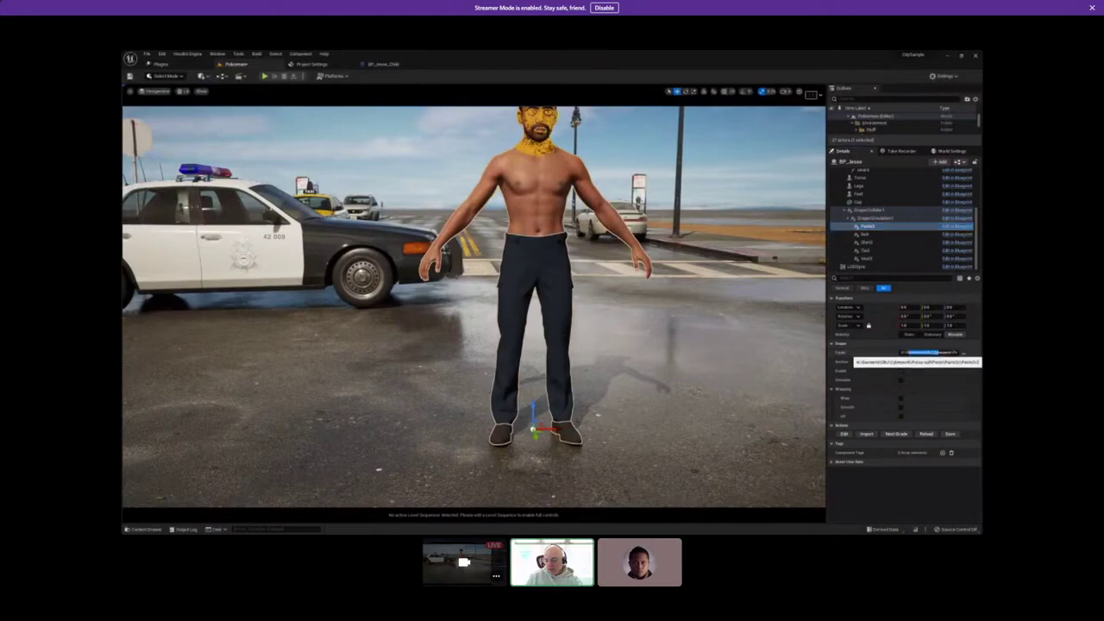
key(ctrl+a)
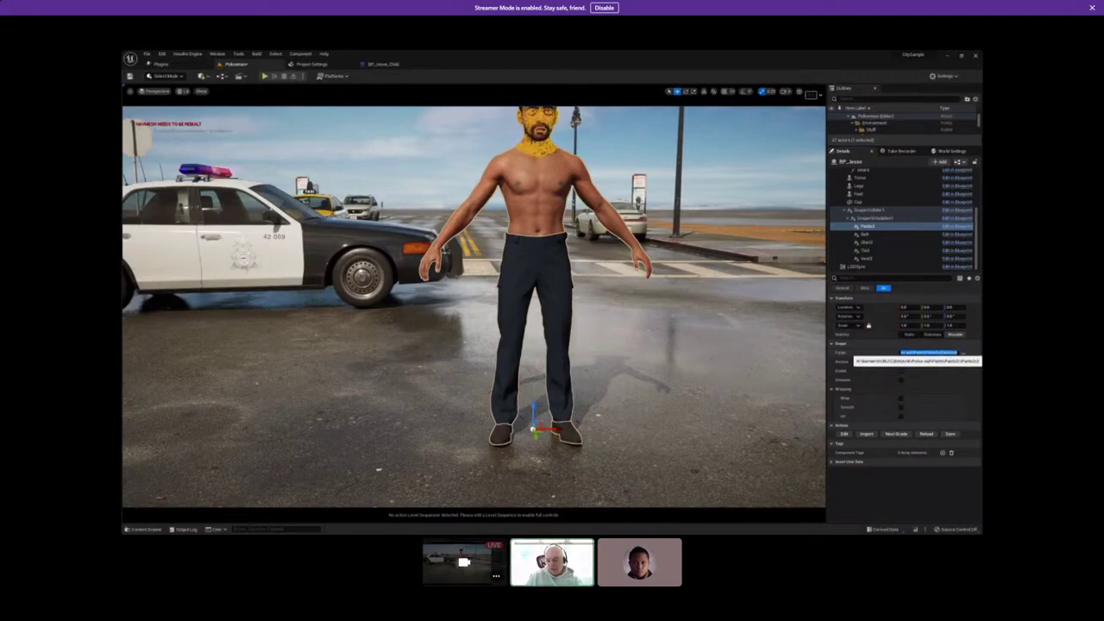
Inspect the texture file in File Explorer's Police suit > Pants > Pants2c > Pants2c folder, then close it.
key(super)
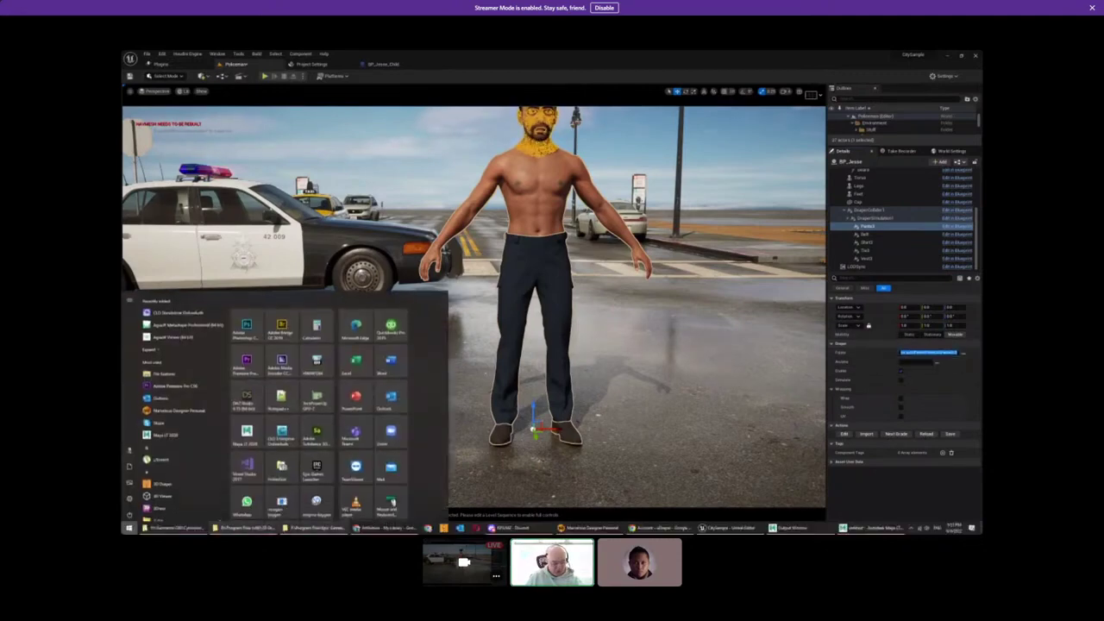
click(369, 352)
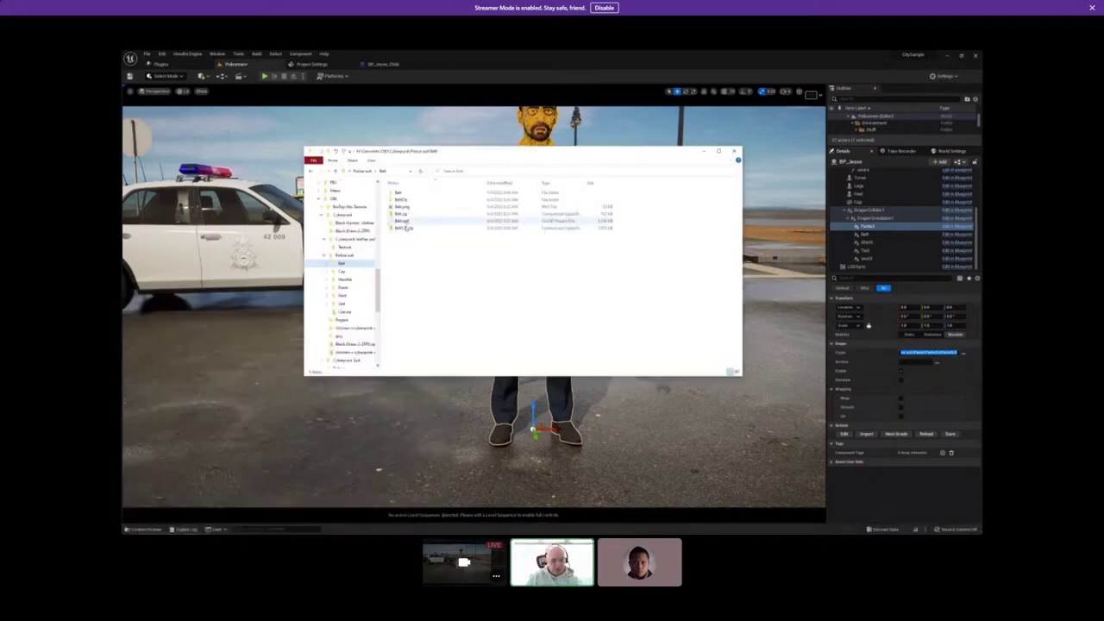
click(345, 287)
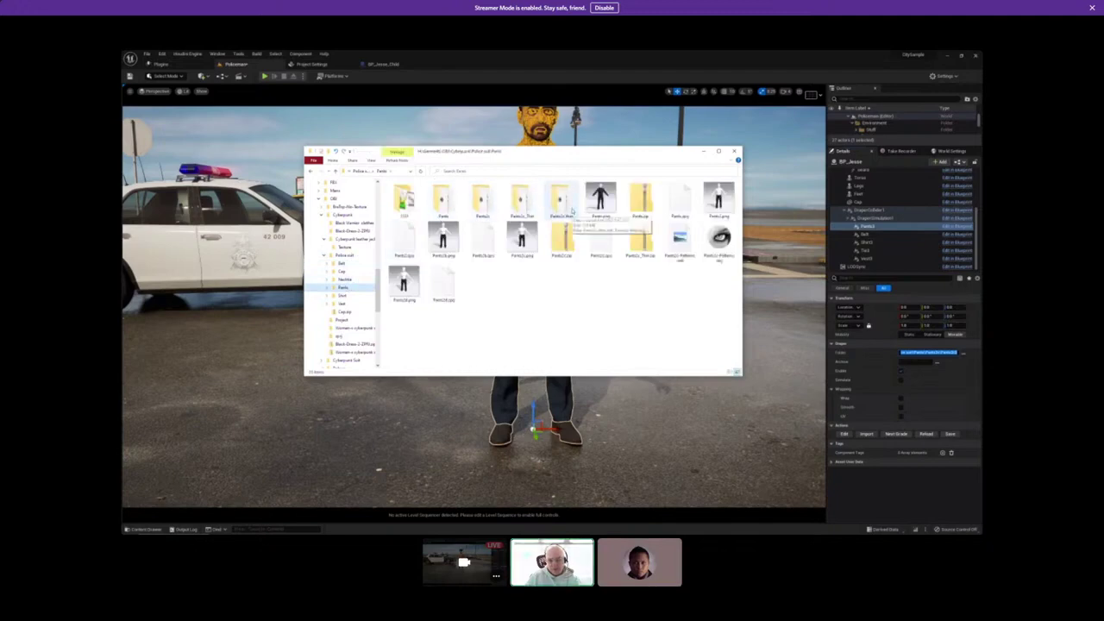
double_click(561, 205)
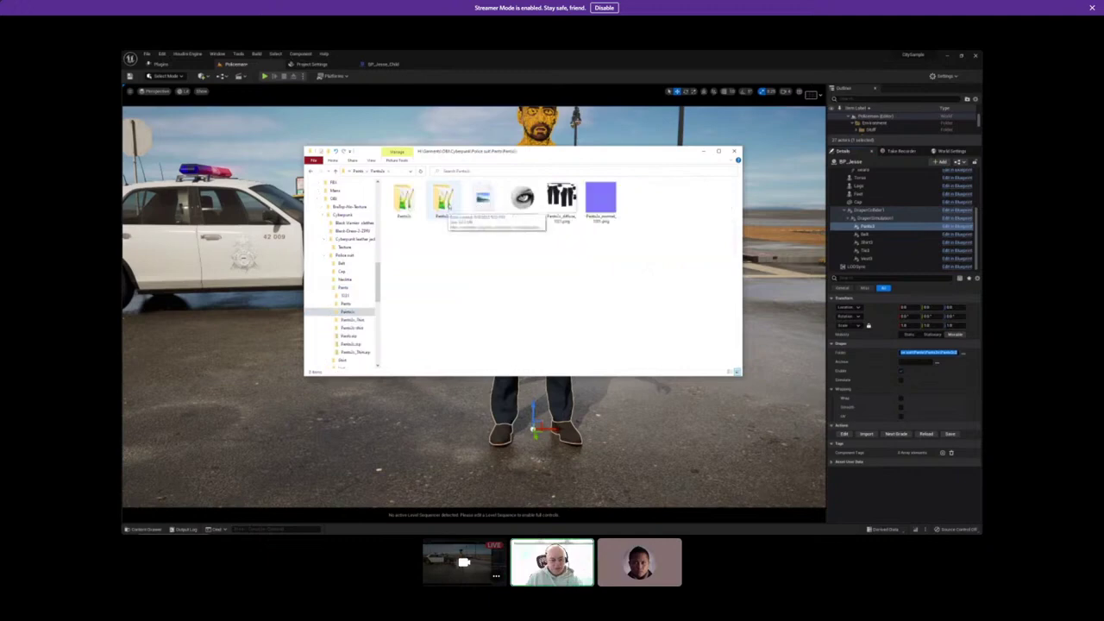
double_click(444, 200)
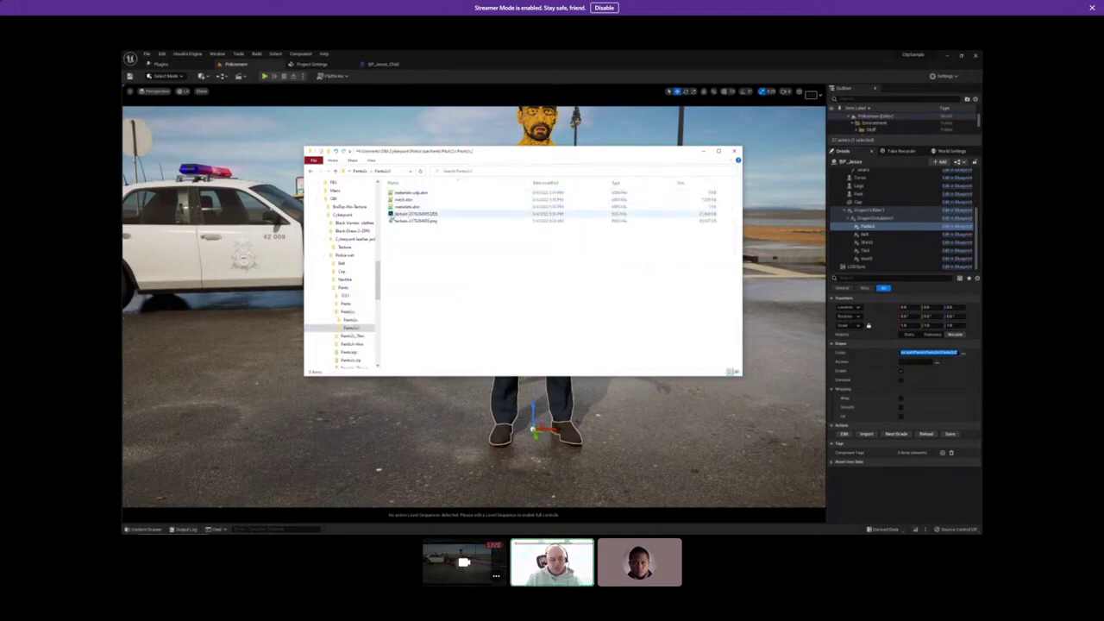
click(417, 214)
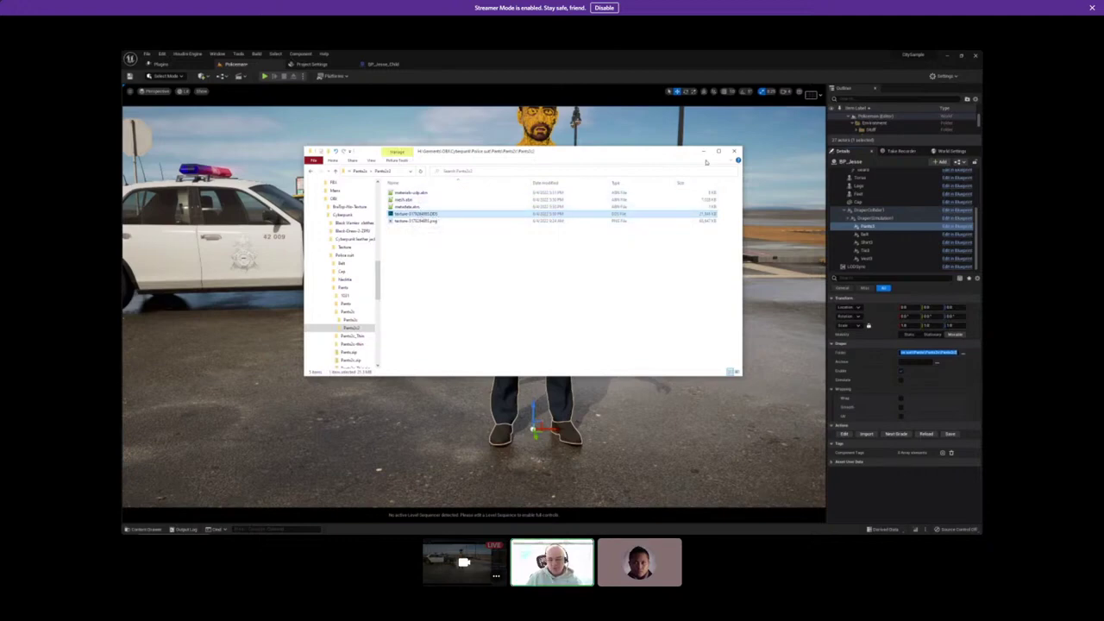
click(907, 297)
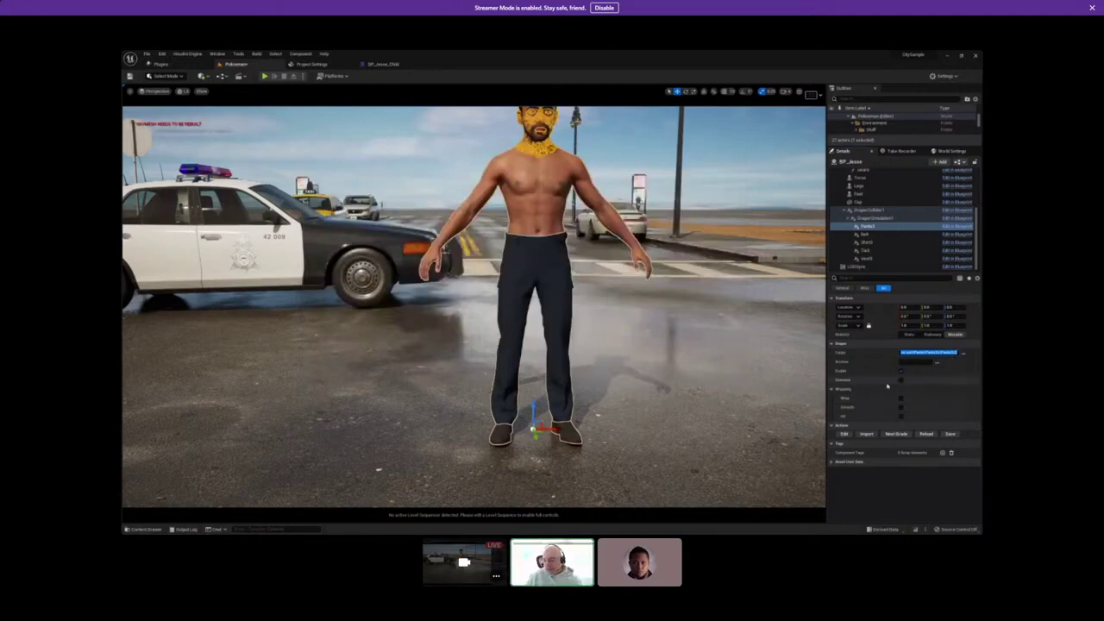
Tick Simulate on the Pants component and dismiss the missing-physics warning.
click(901, 380)
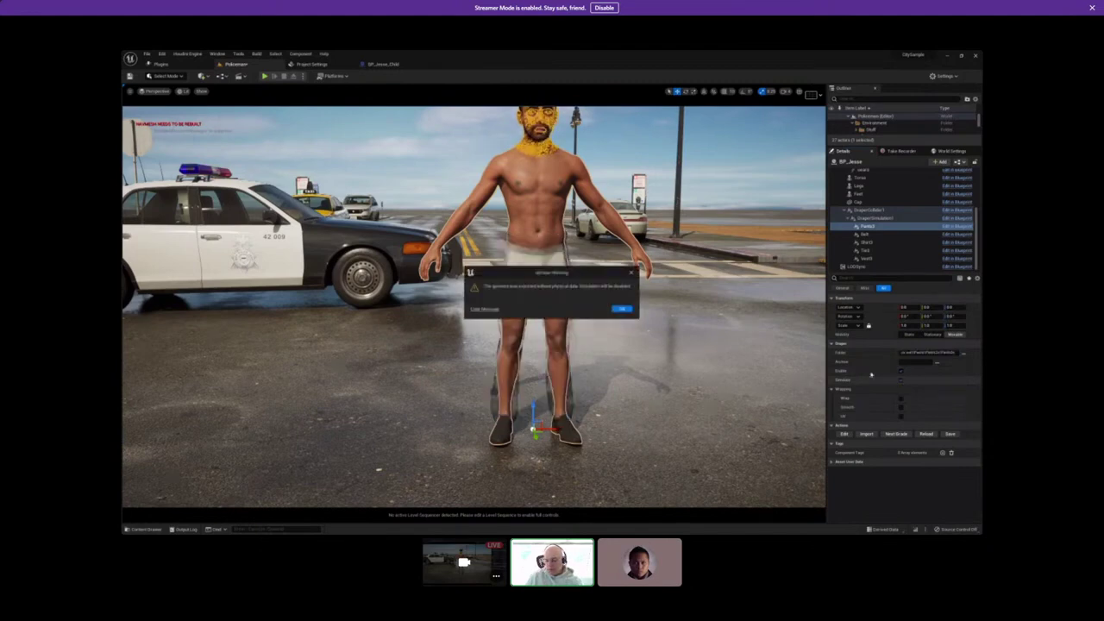
click(621, 309)
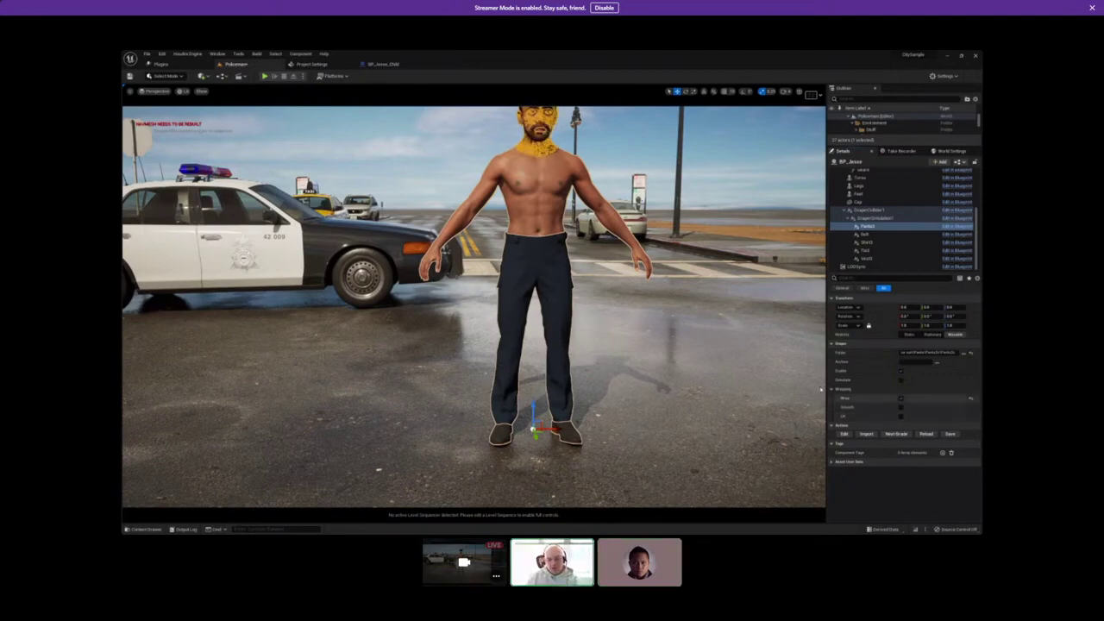
scroll(883, 212, up, 5)
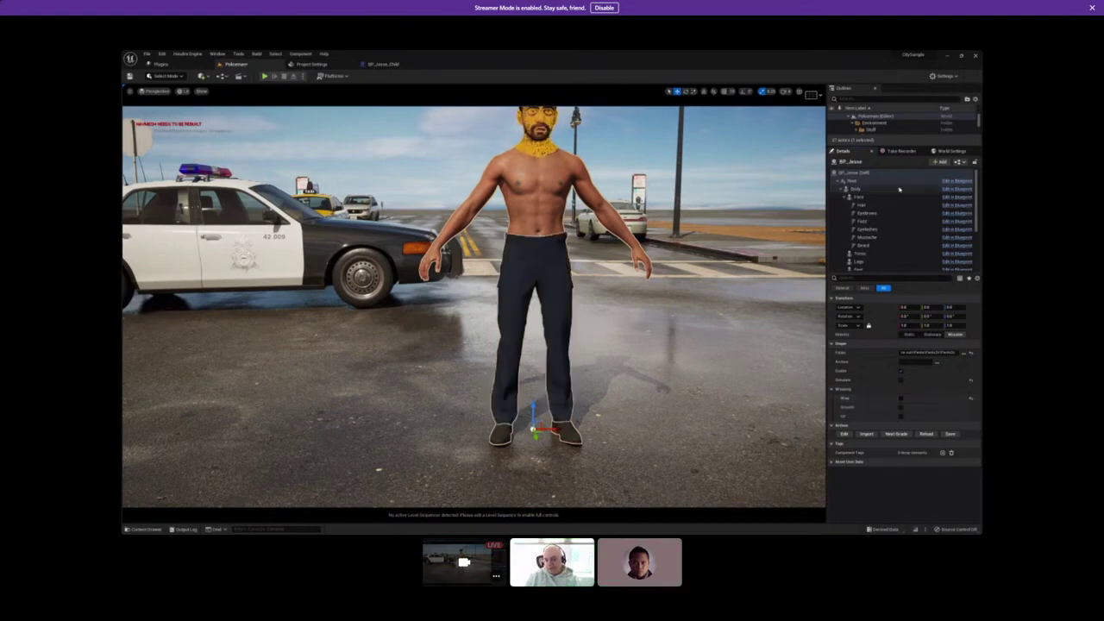
Set the Body component's Anim to Play to the standing idle animation.
click(862, 189)
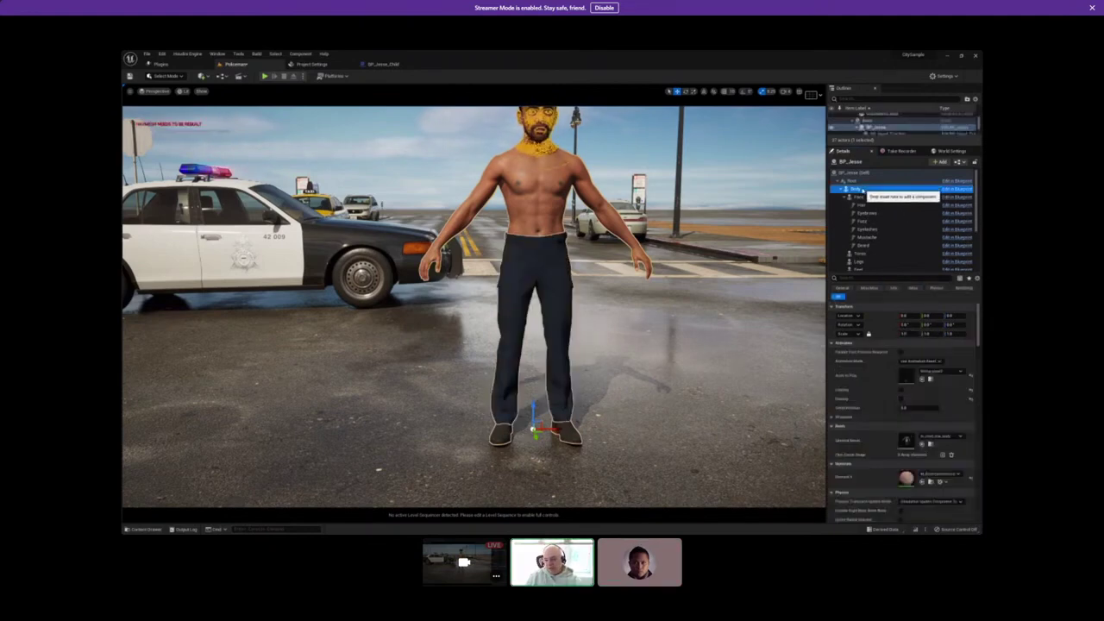
click(859, 197)
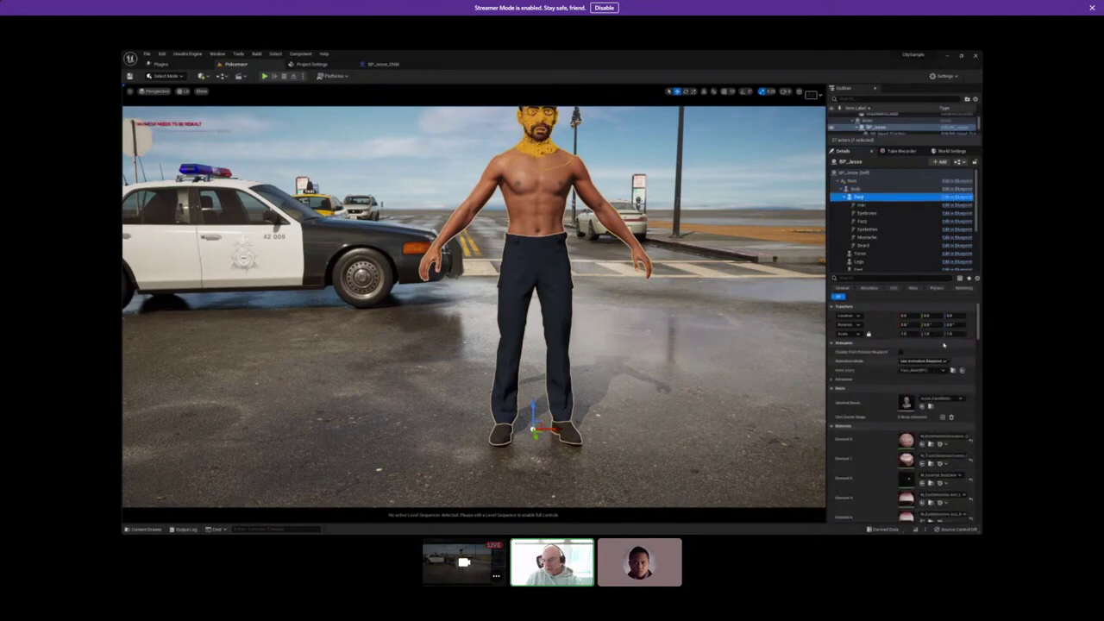
click(862, 189)
click(944, 372)
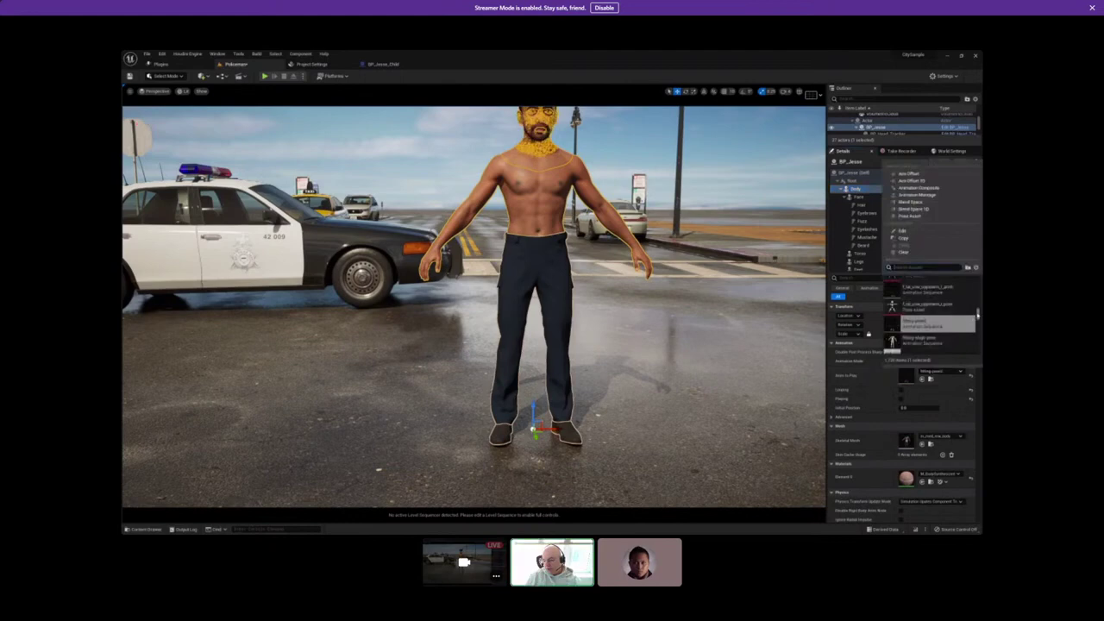
drag(977, 314, 977, 283)
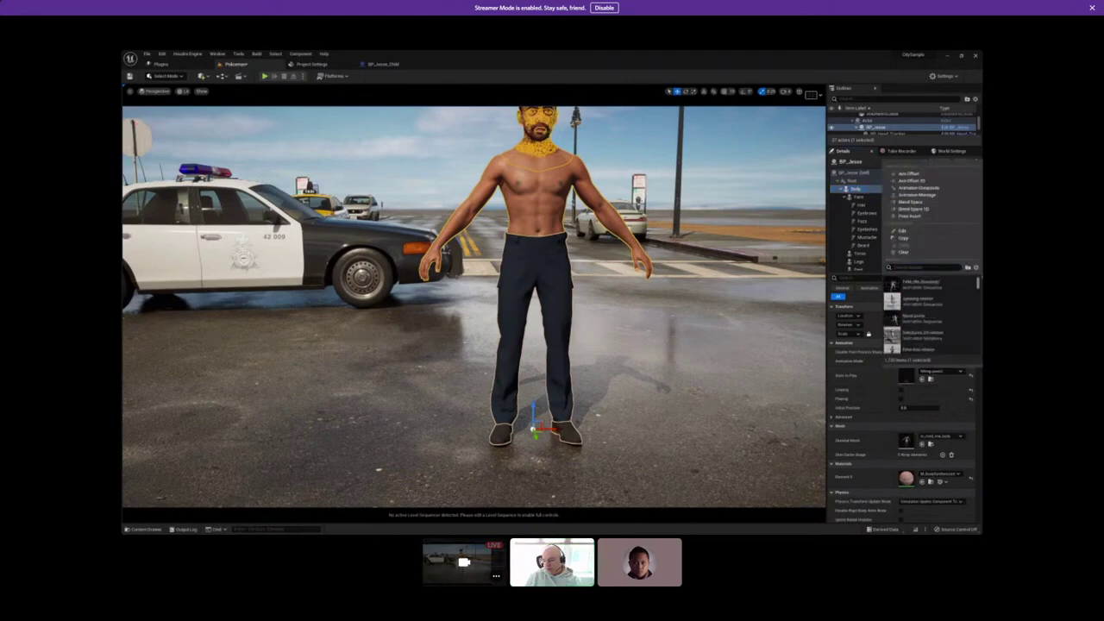
key(Escape)
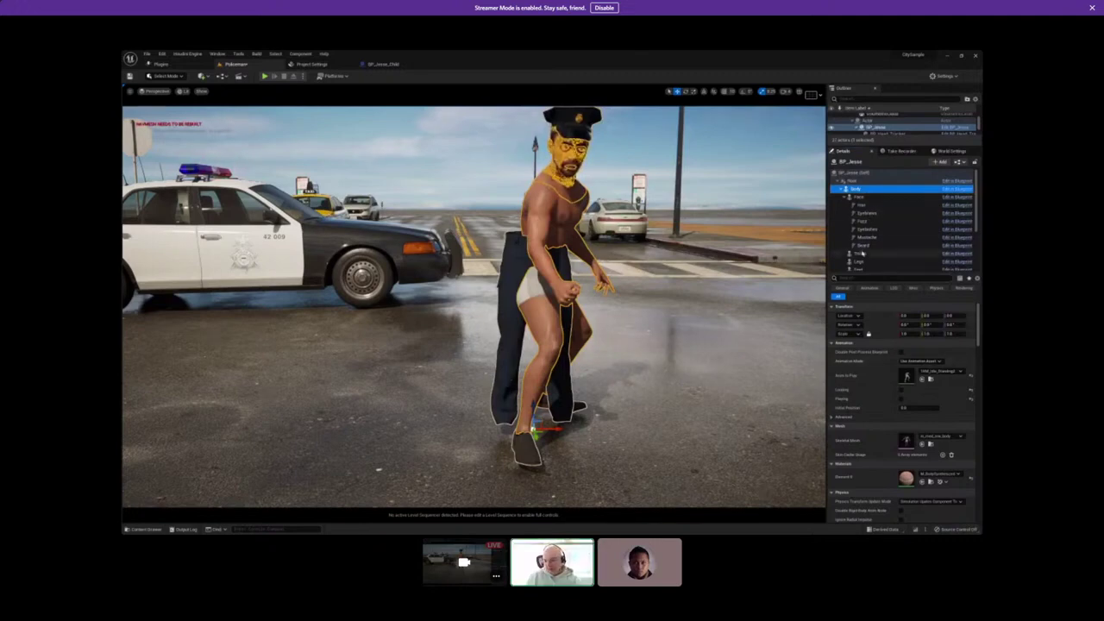
scroll(862, 253, down, 3)
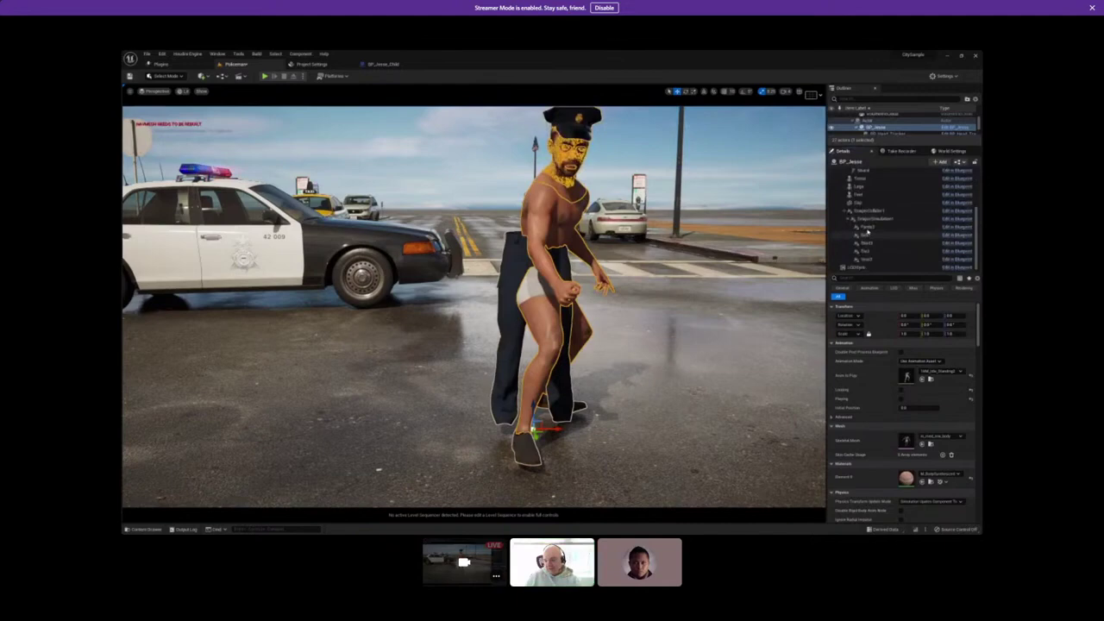
Enable Wrap on the Pants3 garment so the trousers follow the legs.
click(867, 228)
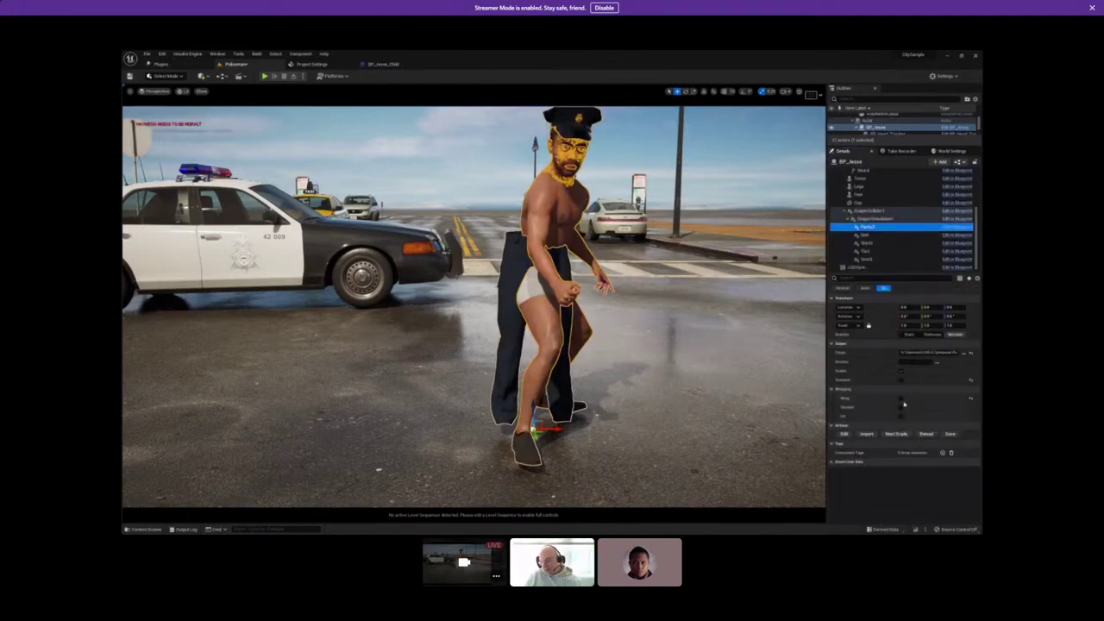
click(902, 400)
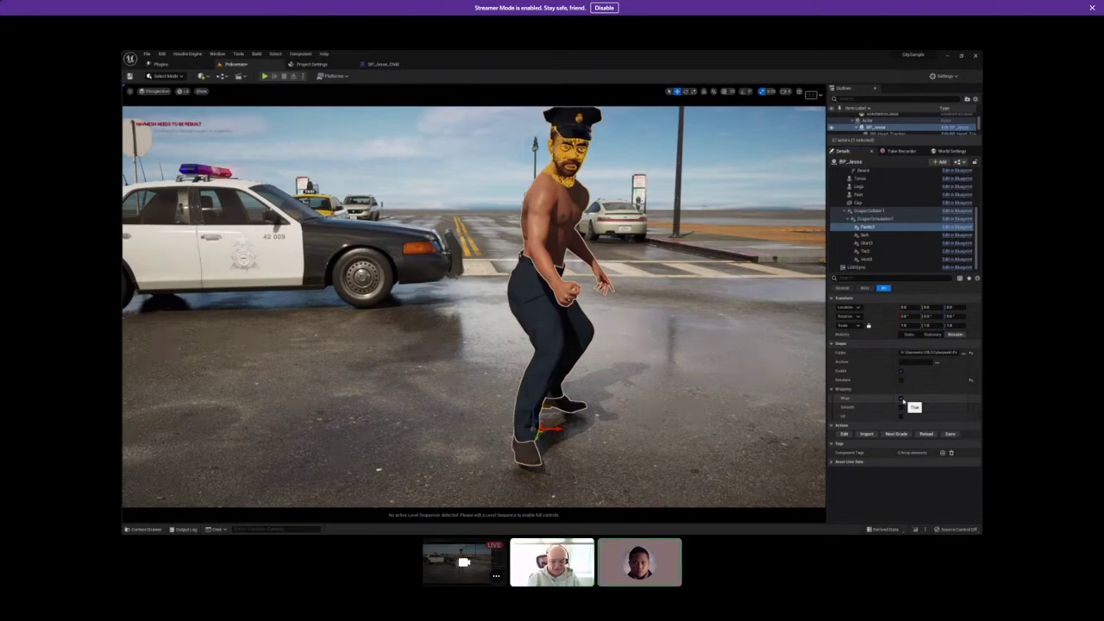
click(884, 226)
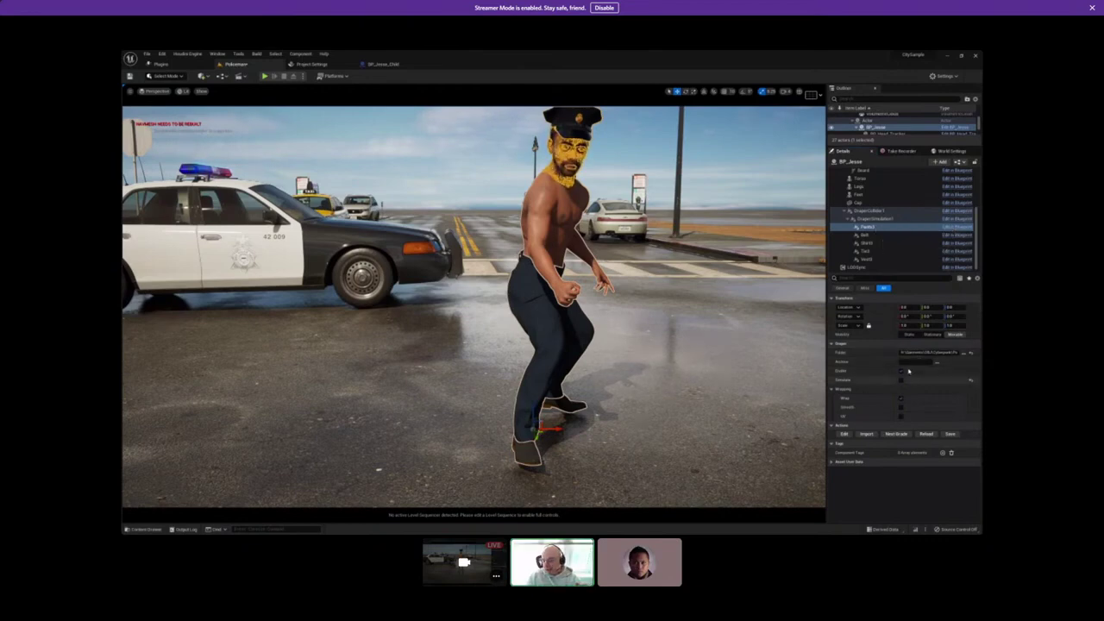
scroll(860, 192, up, 4)
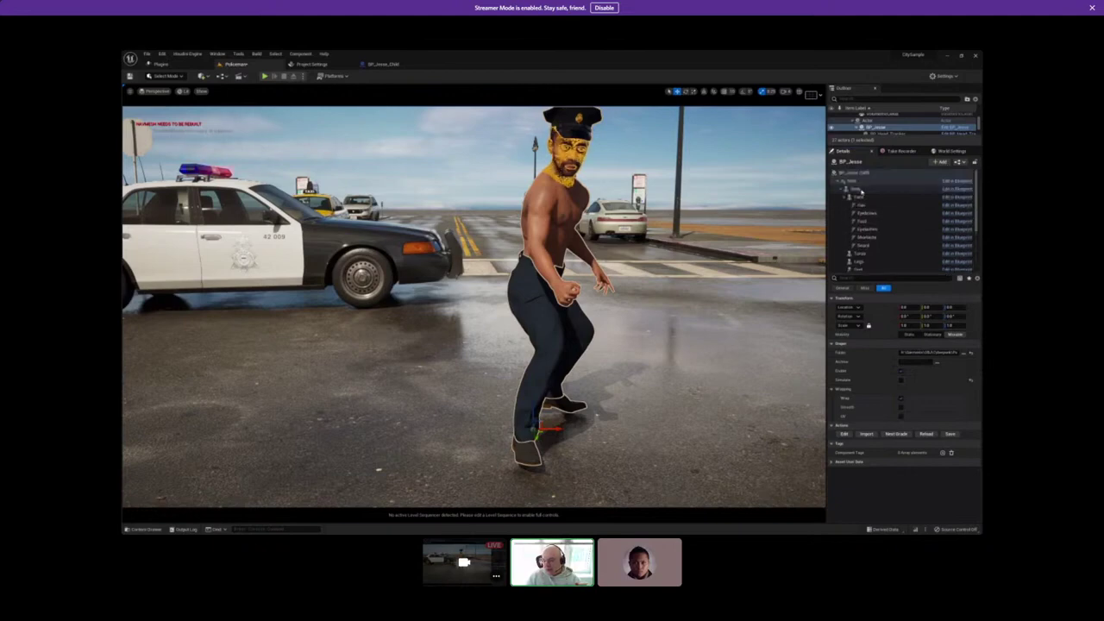
Set the Body component's Anim to Play back to fitting-pose2.
click(861, 188)
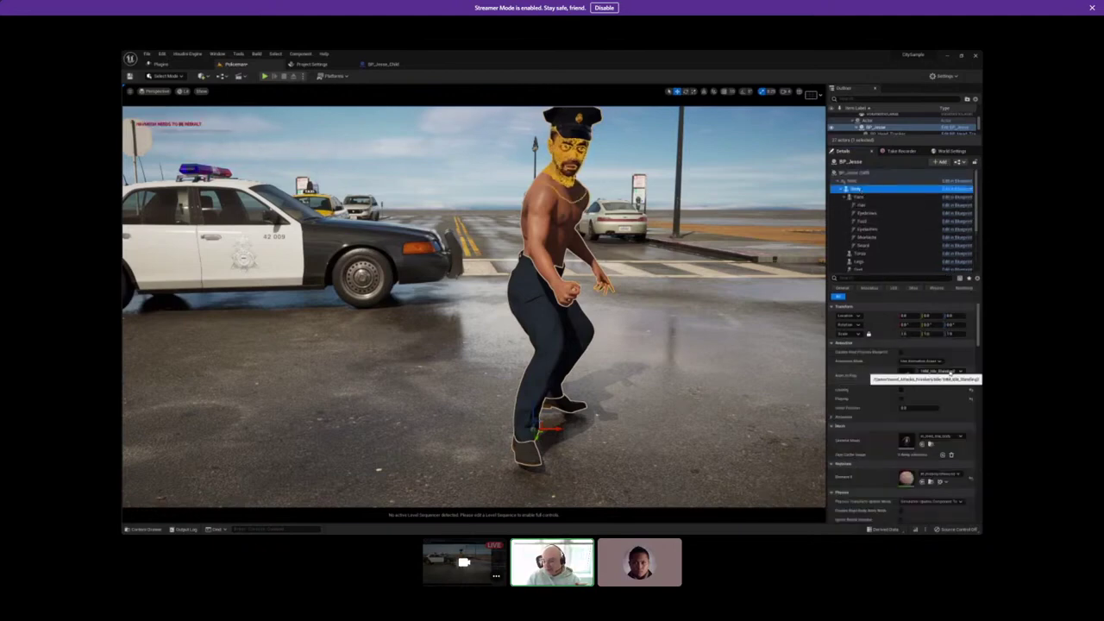
click(938, 372)
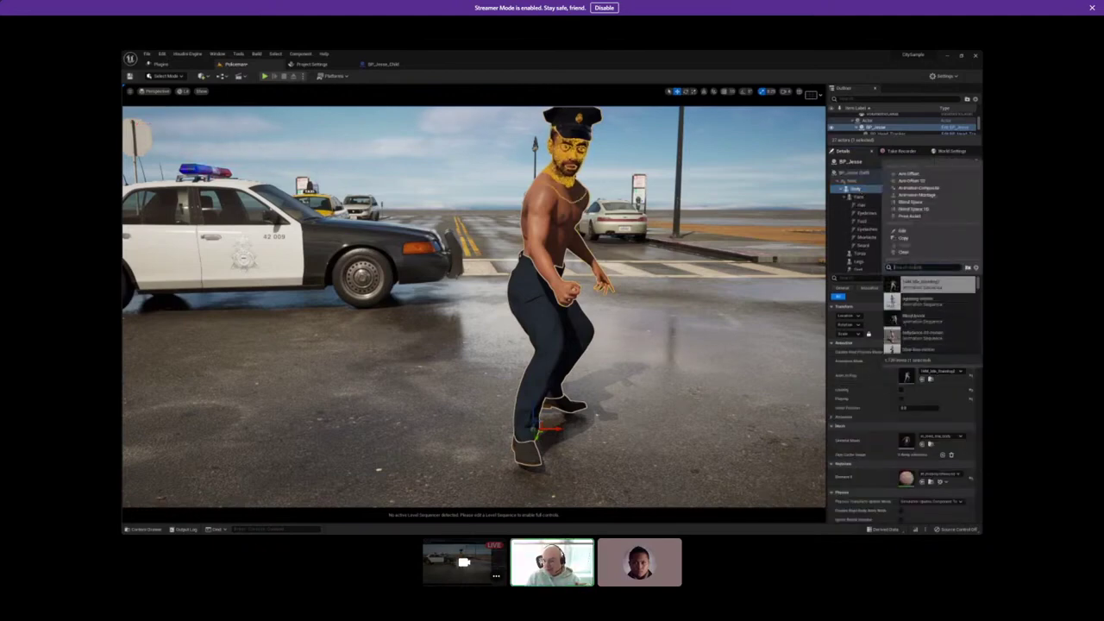
text(fit)
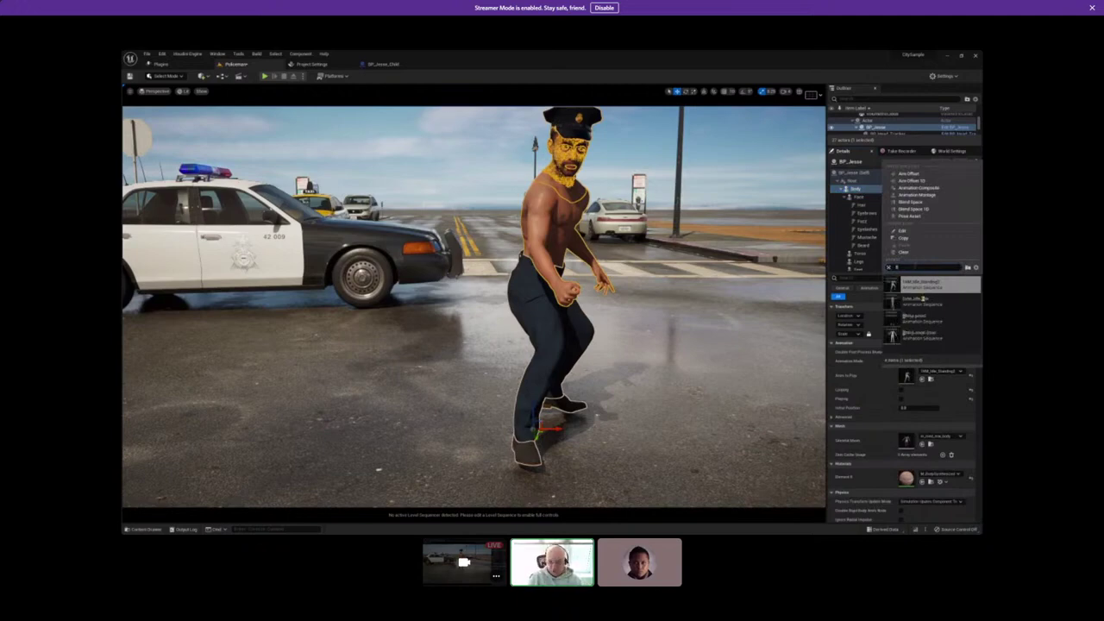
click(919, 284)
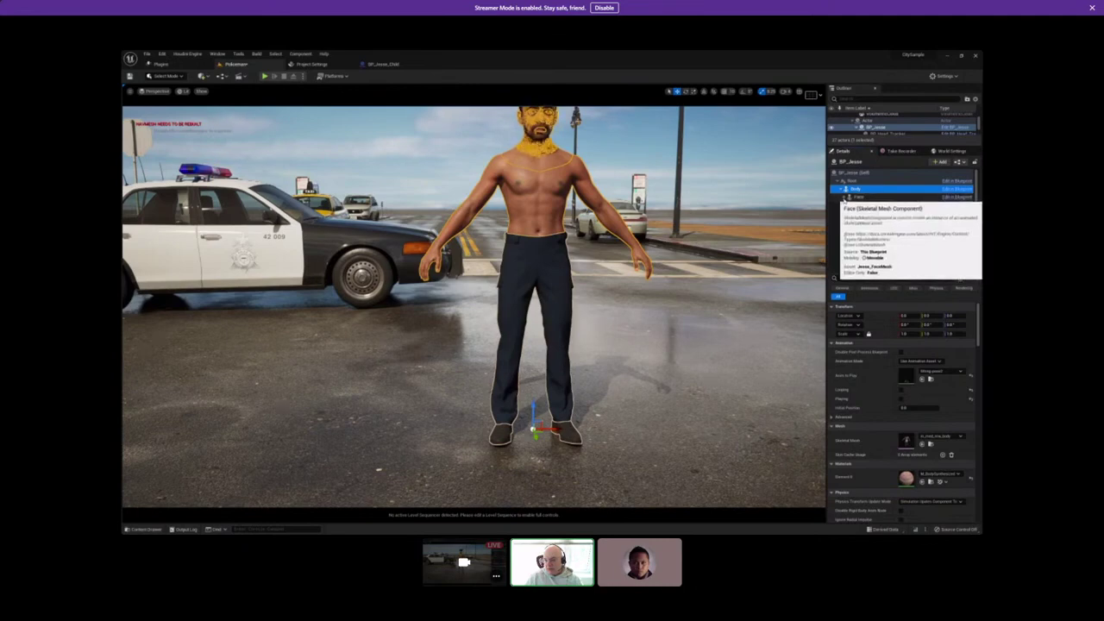
Open the Pants3 garment in the Draper editor via Edit under Actions.
click(845, 197)
click(845, 196)
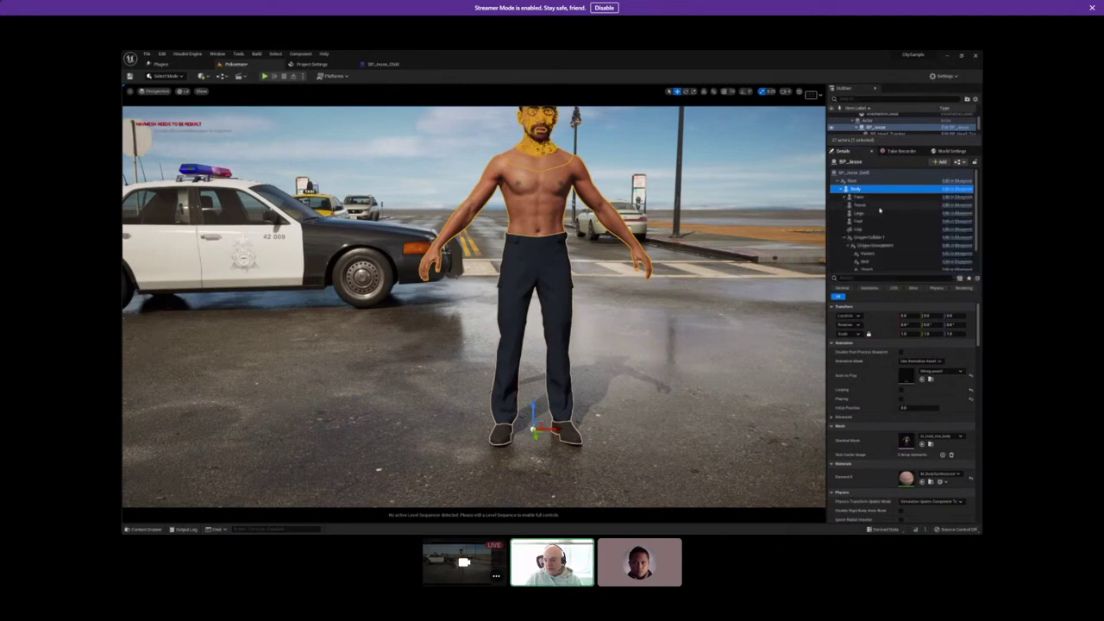
scroll(895, 242, down, 1)
scroll(894, 242, down, 2)
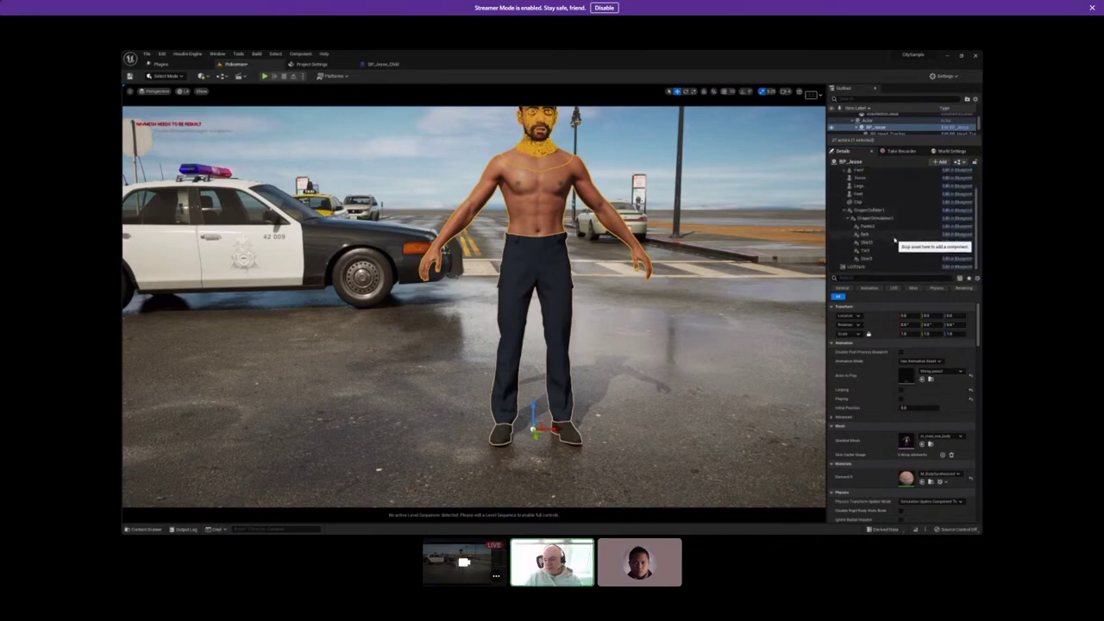
scroll(894, 242, up, 2)
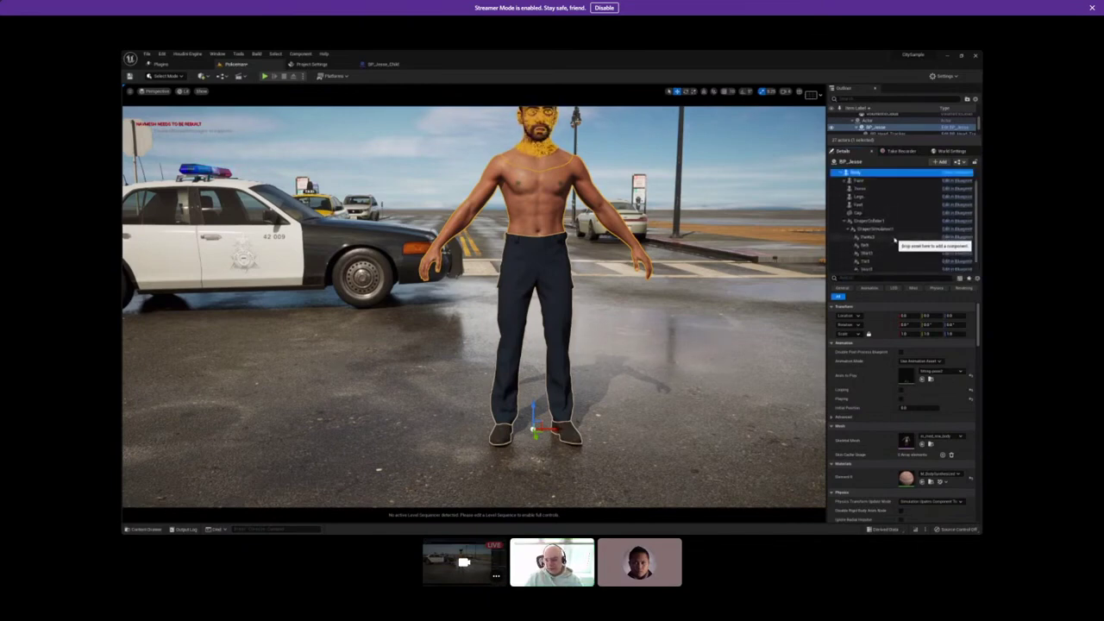
scroll(913, 248, down, 2)
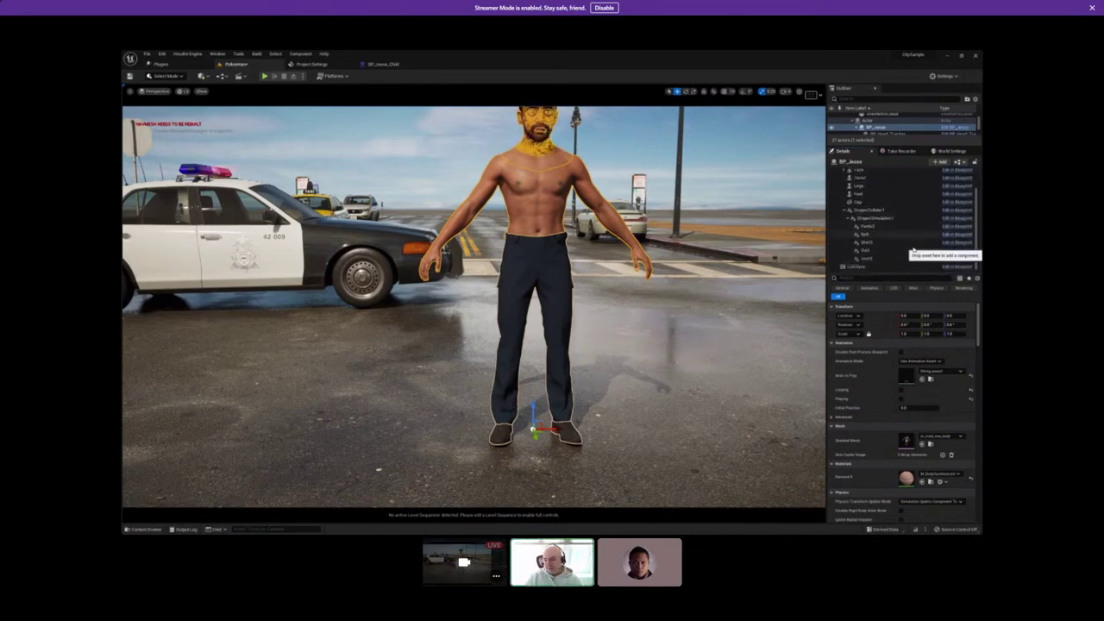
click(871, 227)
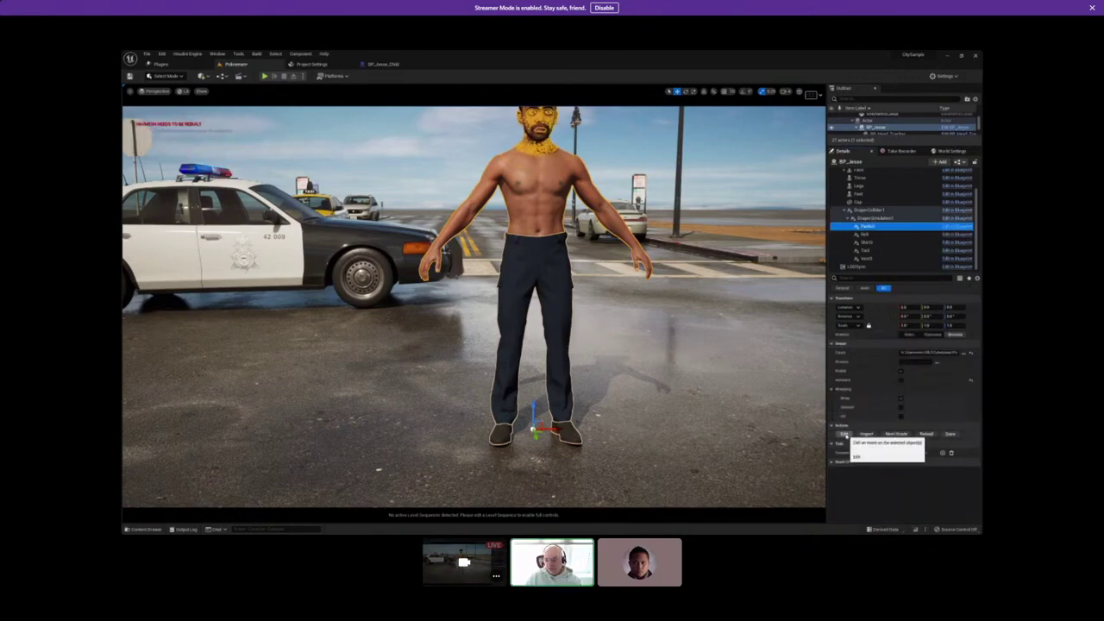
click(844, 433)
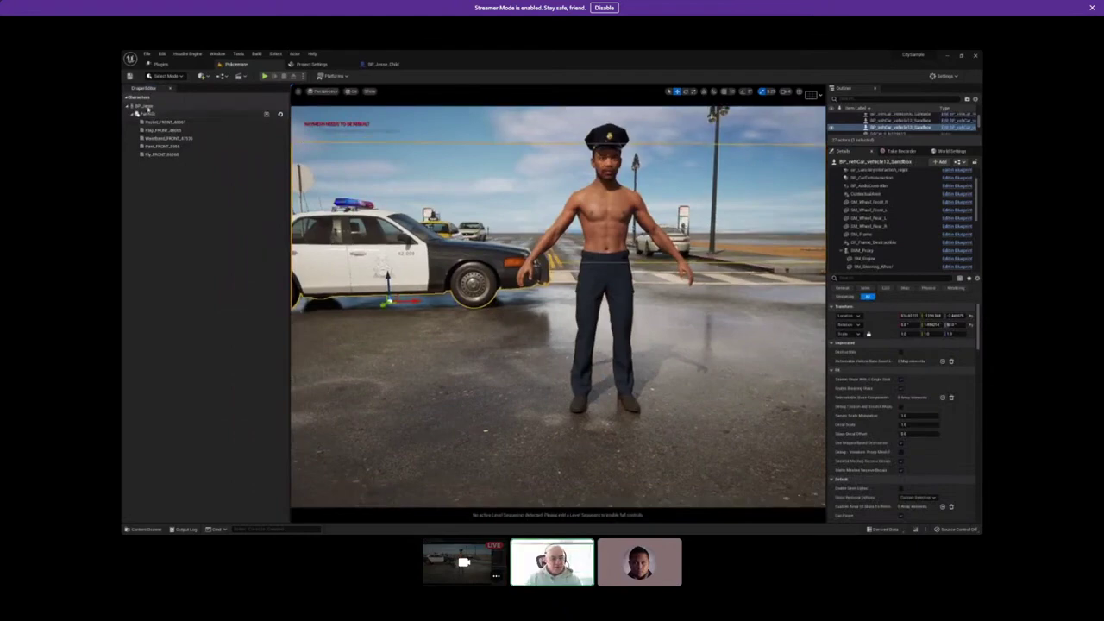
Select the policeman in the viewport and display the Pocket_FRONT piece's material settings.
click(145, 106)
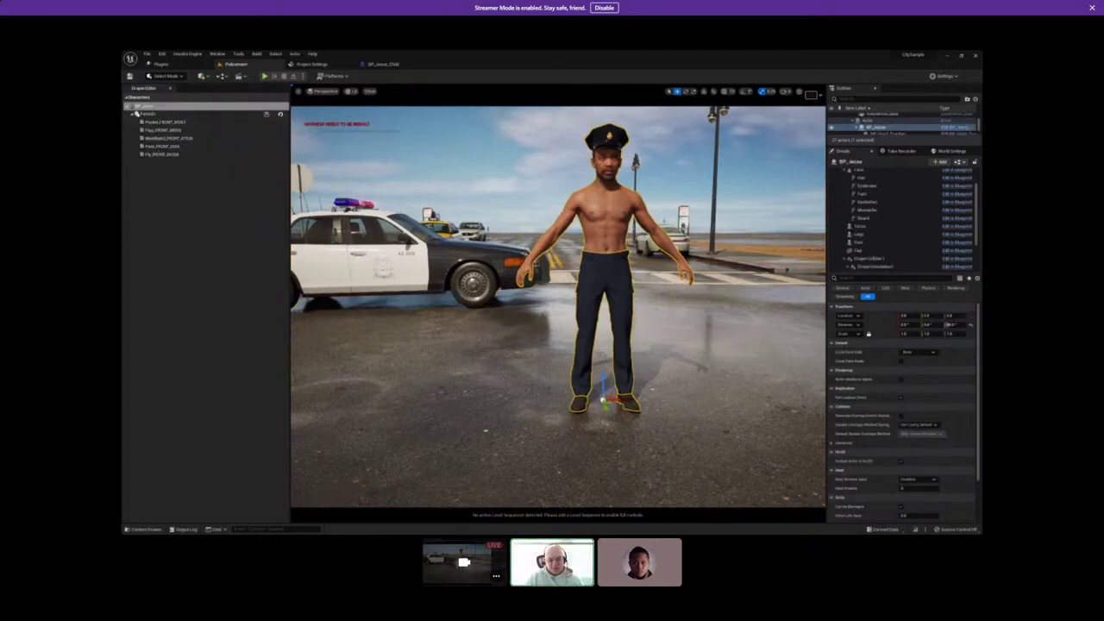
scroll(558, 306, up, 2)
key(super)
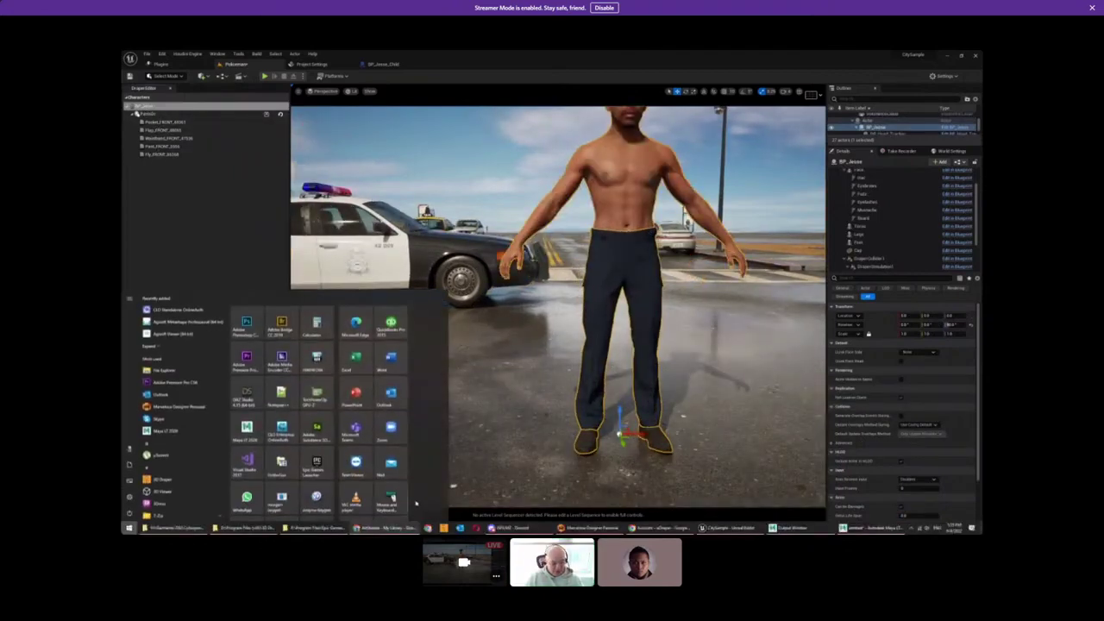
mouse_move(384, 531)
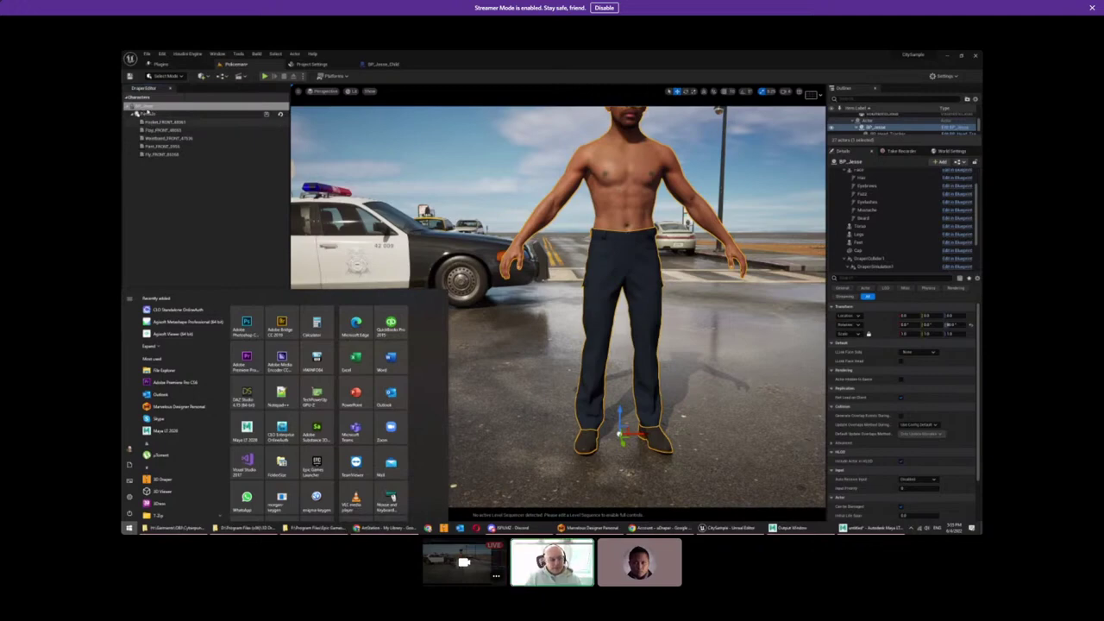
click(153, 123)
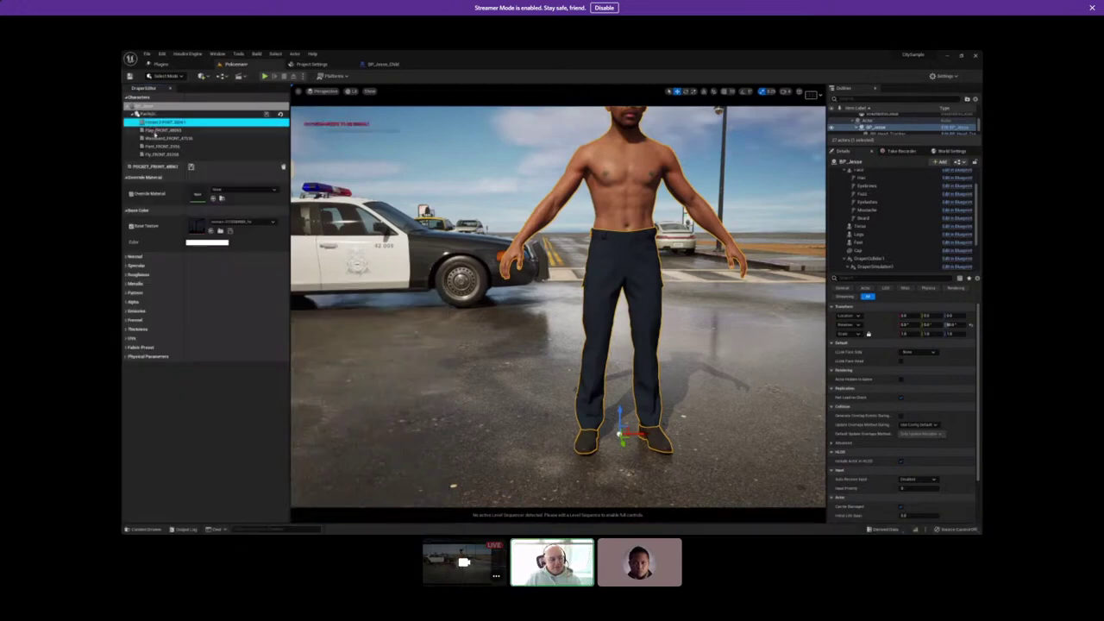
On Pant_FRONT, compare Base Texture off and on, keep it on, and expand the Normal settings.
click(152, 147)
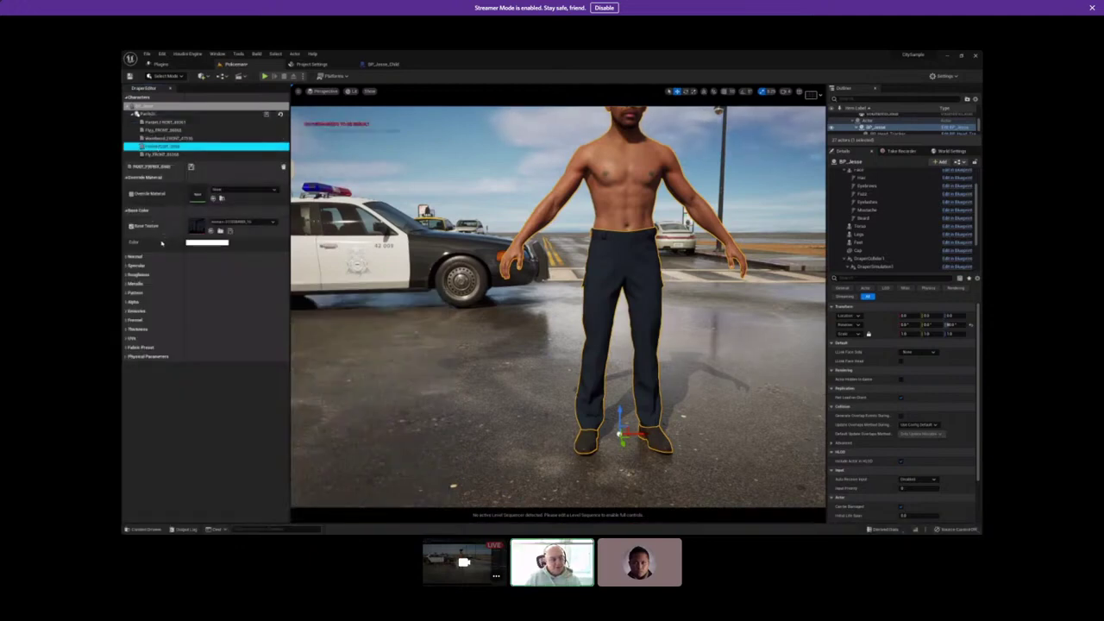
click(131, 226)
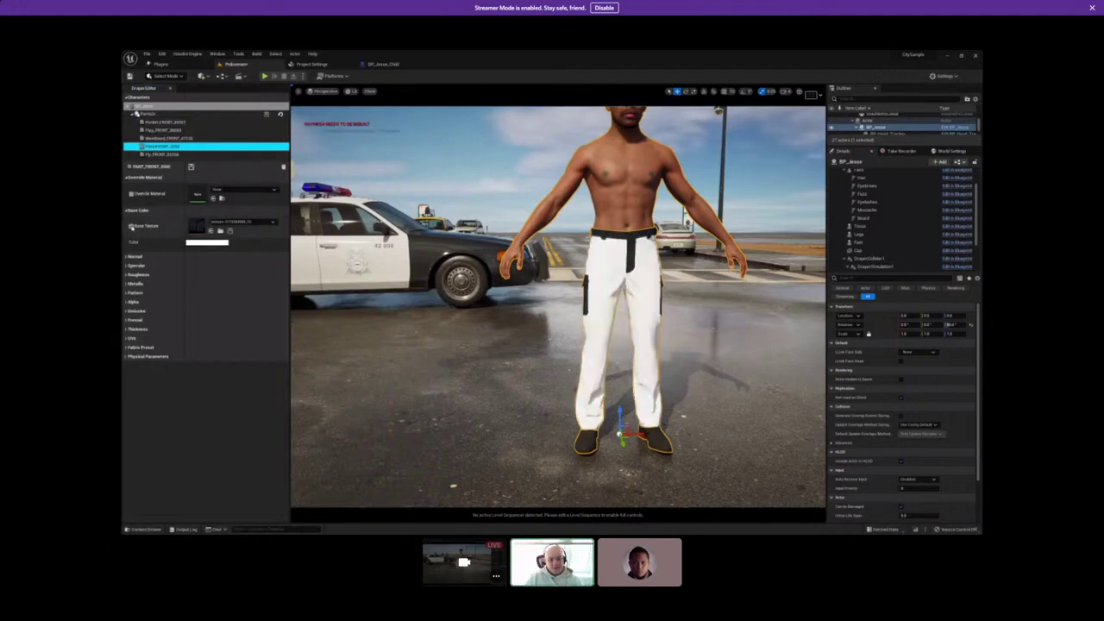
click(131, 226)
click(131, 226)
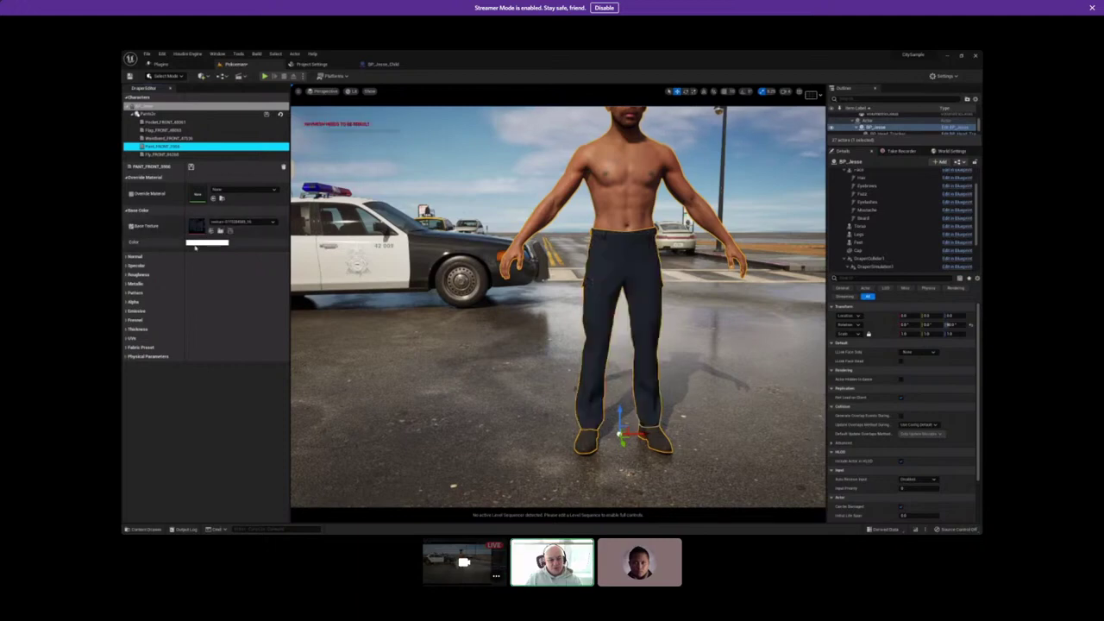
click(196, 245)
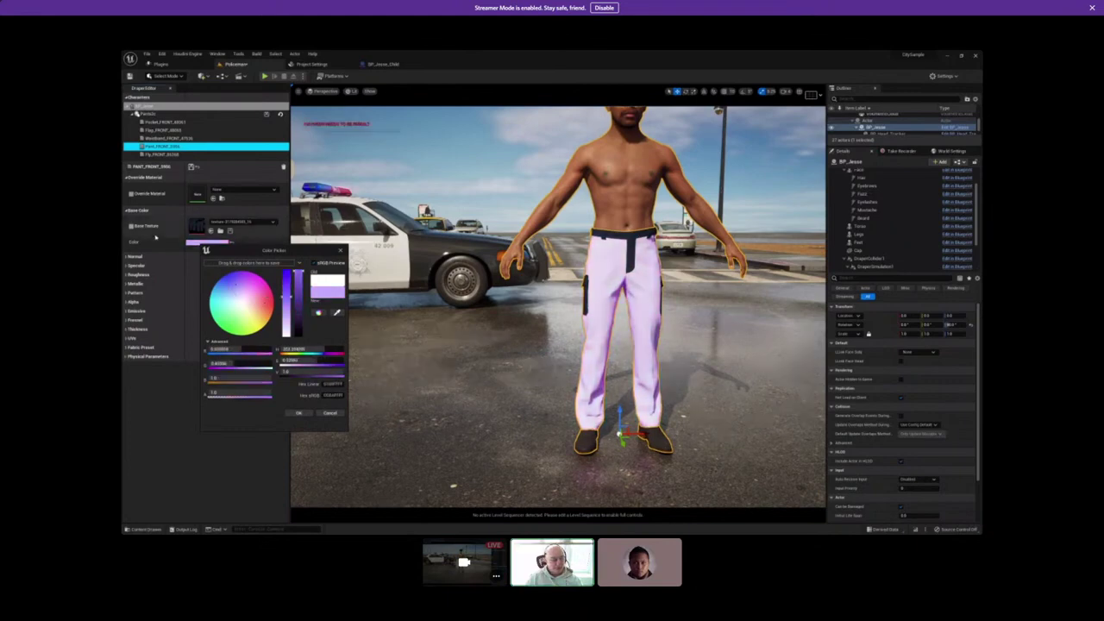
key(Escape)
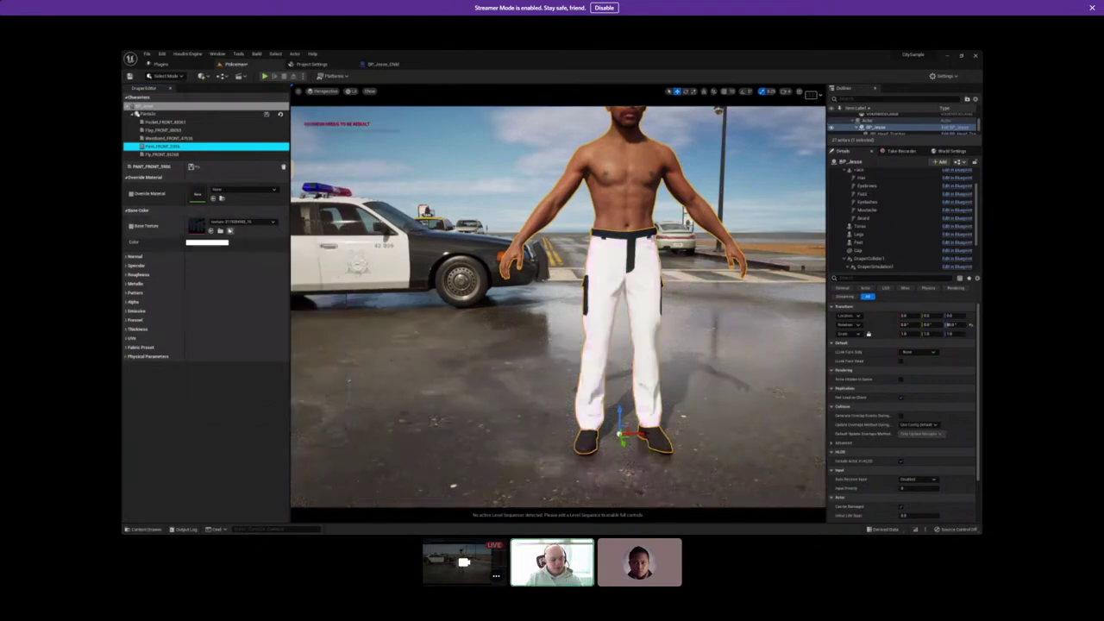
click(130, 226)
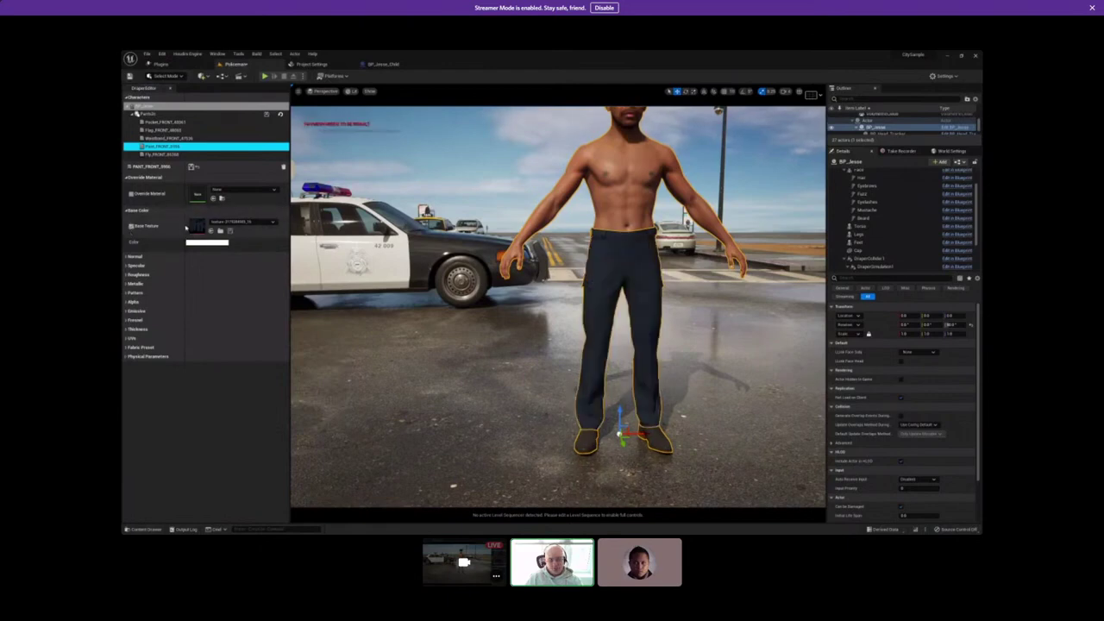
click(138, 256)
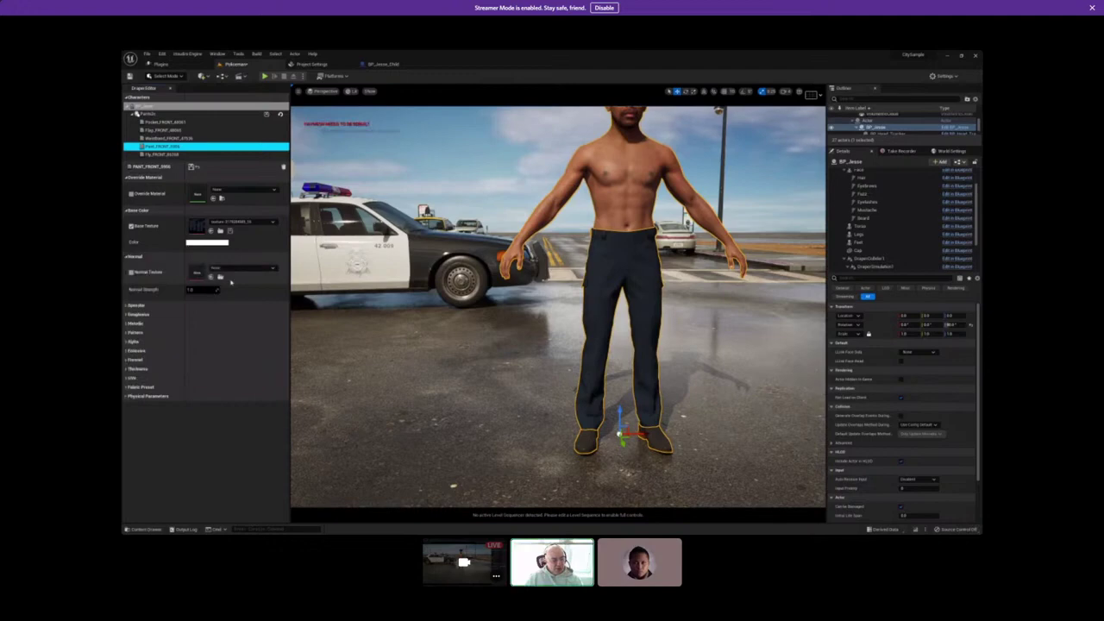
click(221, 277)
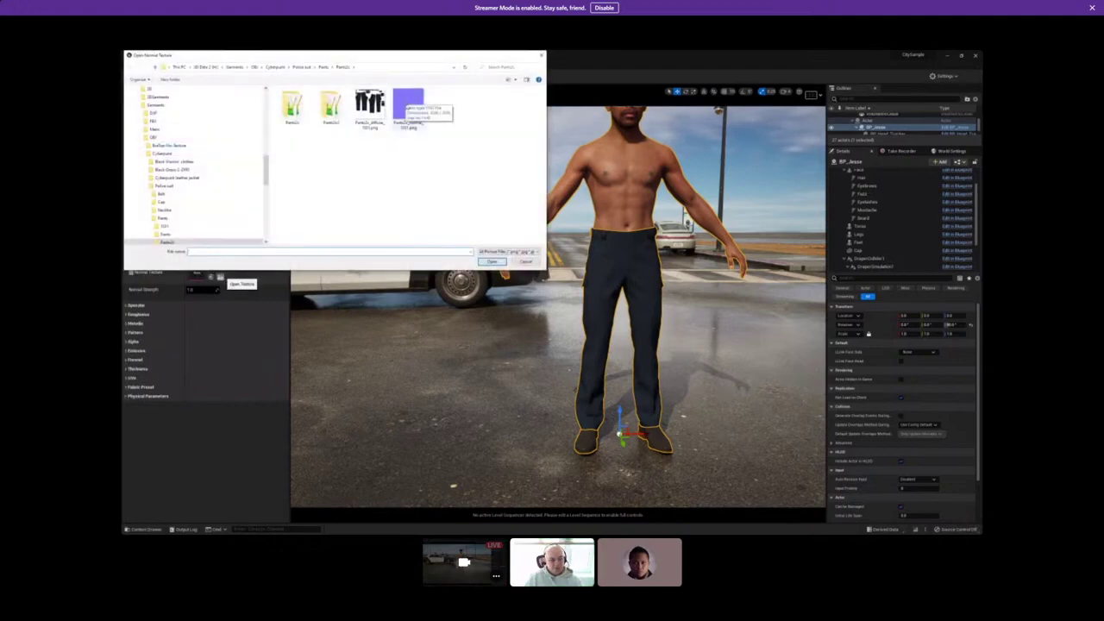
double_click(406, 103)
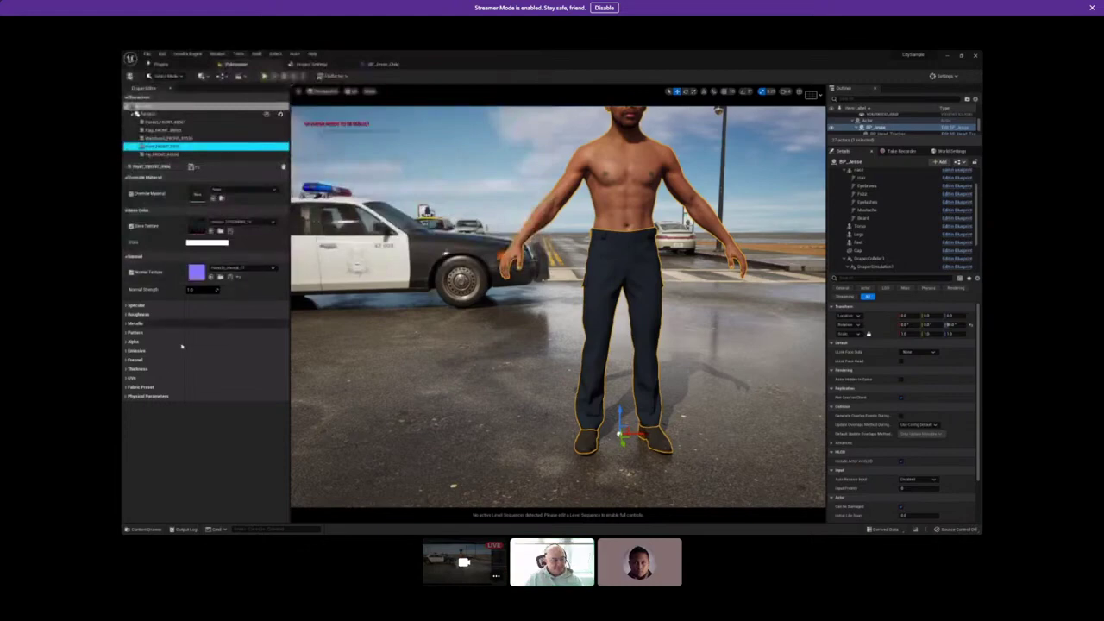
click(127, 378)
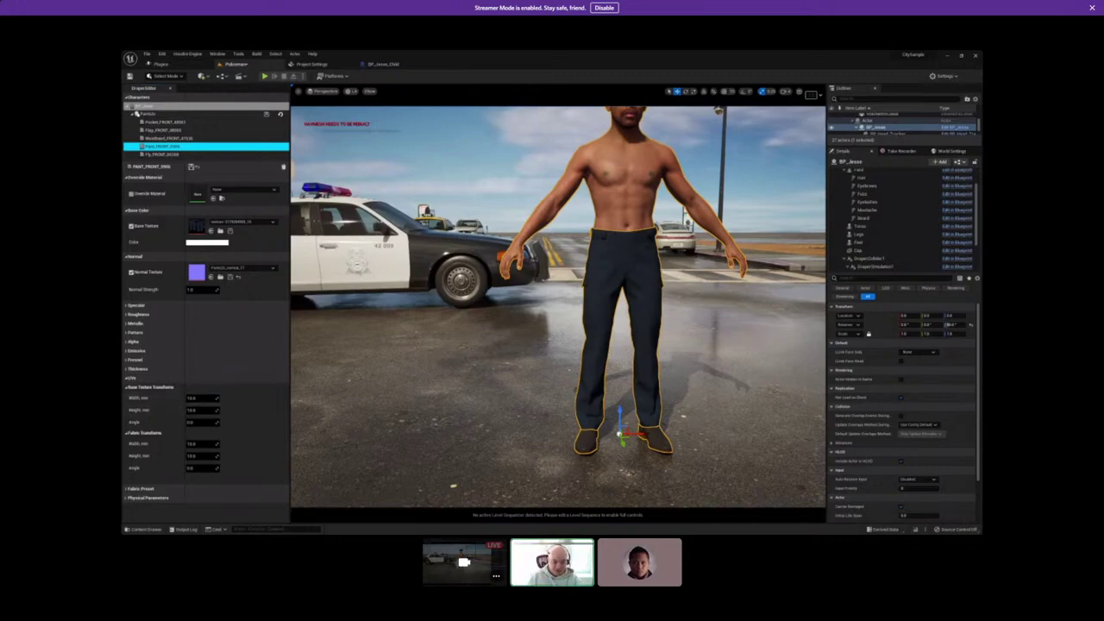
Orbit and zoom the viewport to a waist-to-knee close-up of the Policeman's dark trousers.
scroll(558, 307, up, 3)
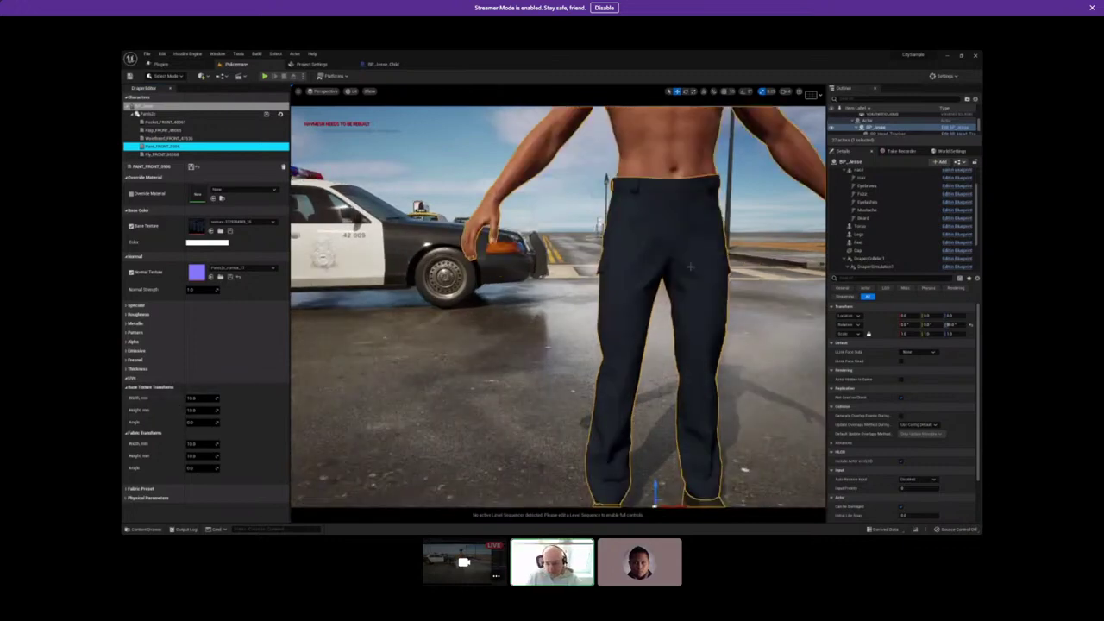
alt+drag(720, 303, 668, 326)
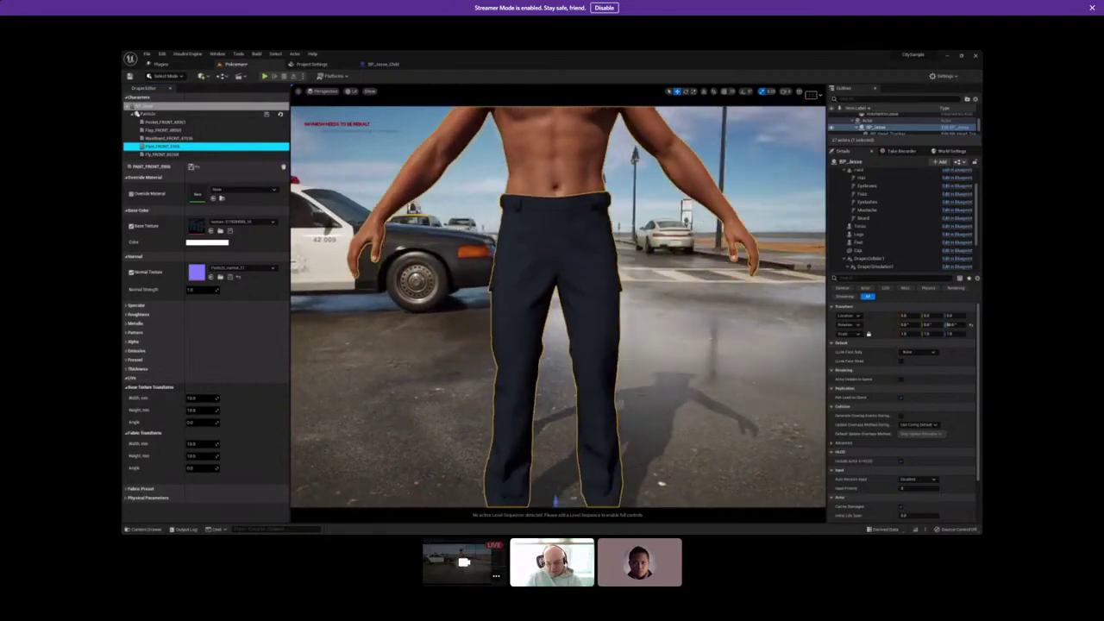
alt+right_drag(668, 326, 694, 369)
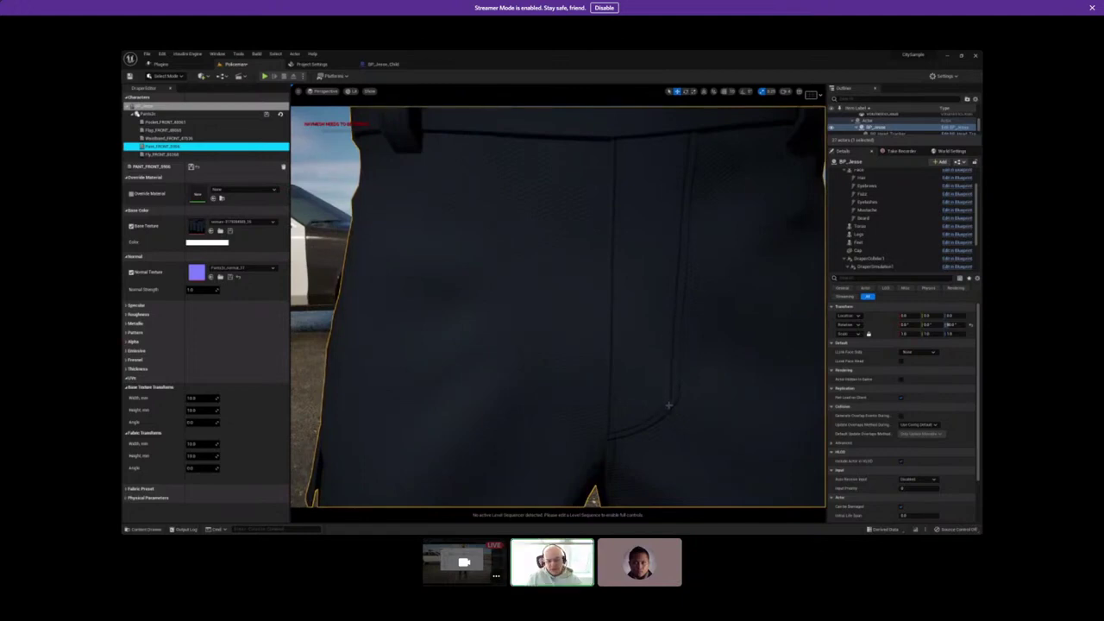
scroll(684, 348, down, 10)
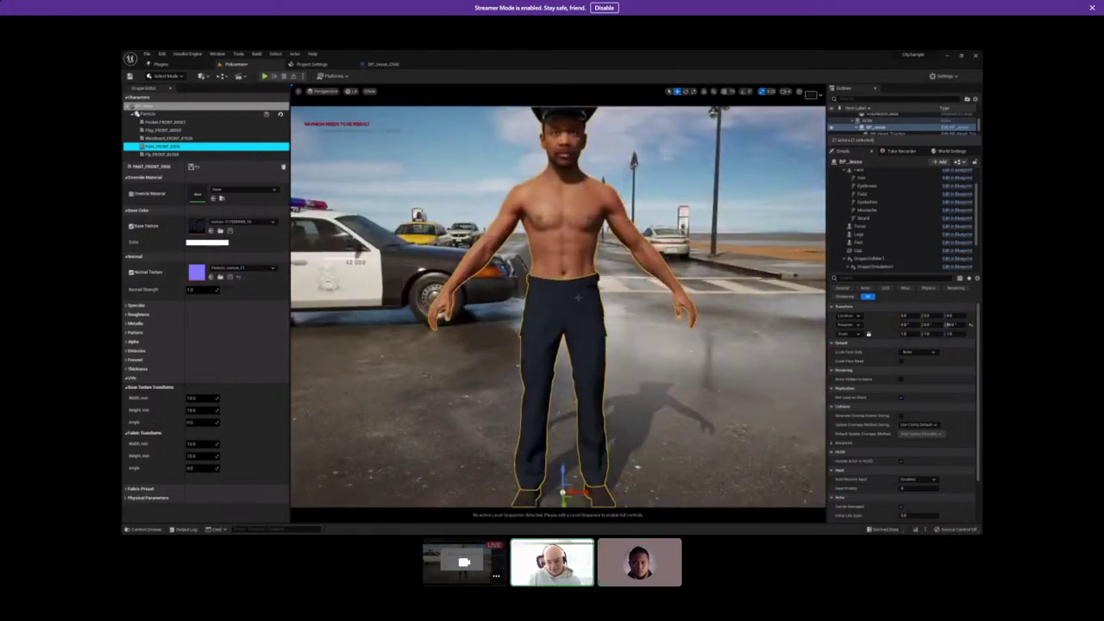
scroll(578, 298, up, 3)
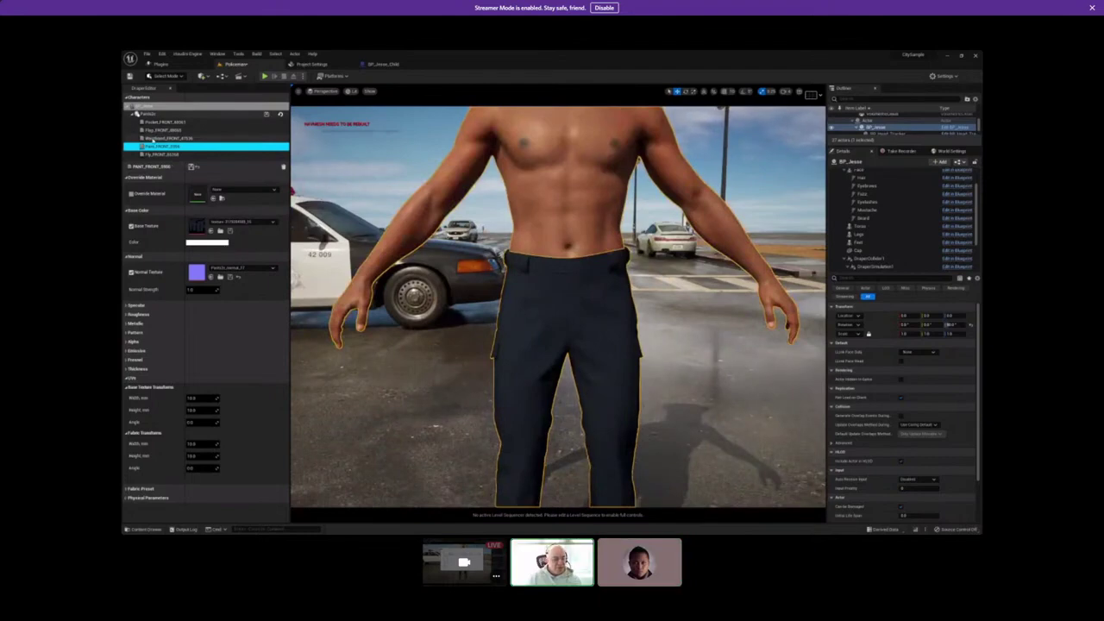
Step through the trouser pattern pieces, from the wristband to the Fly_FRONT piece.
click(154, 138)
click(157, 129)
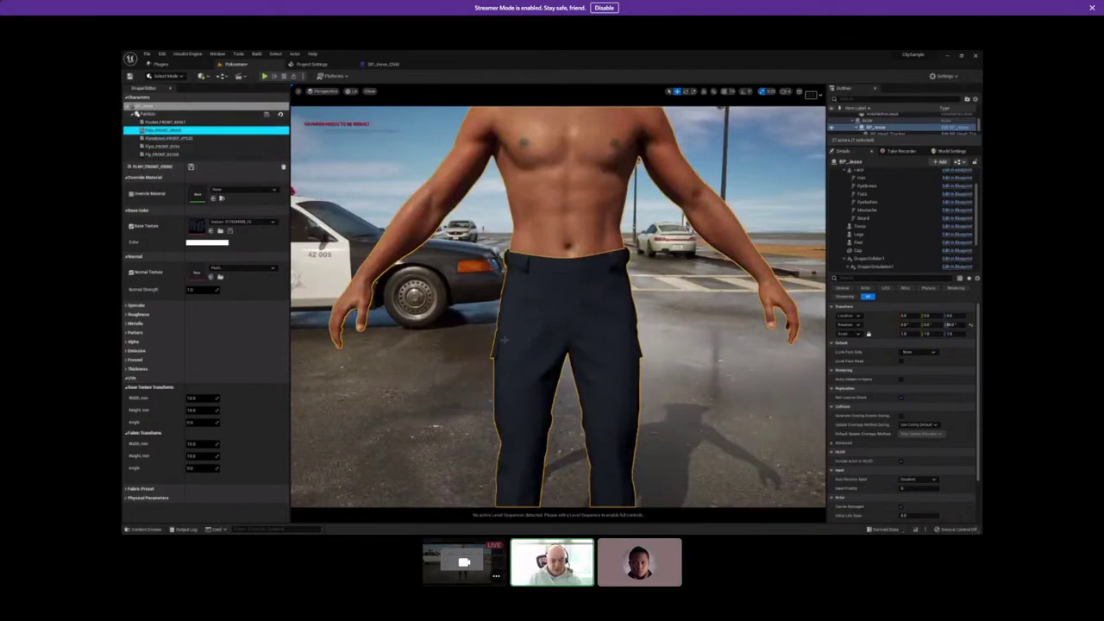
click(151, 122)
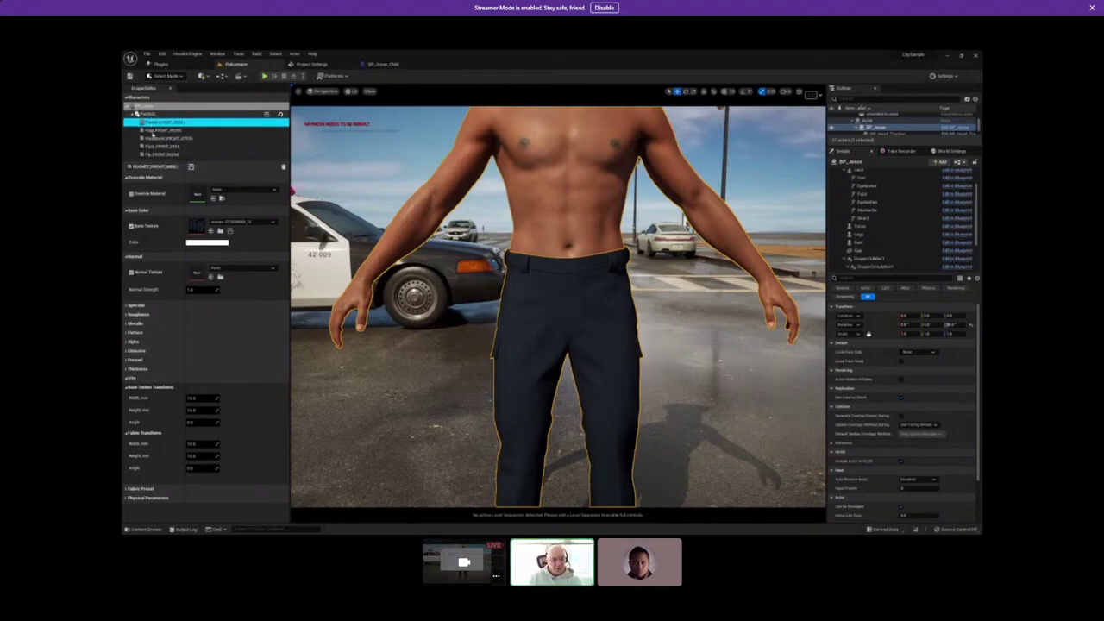
click(152, 155)
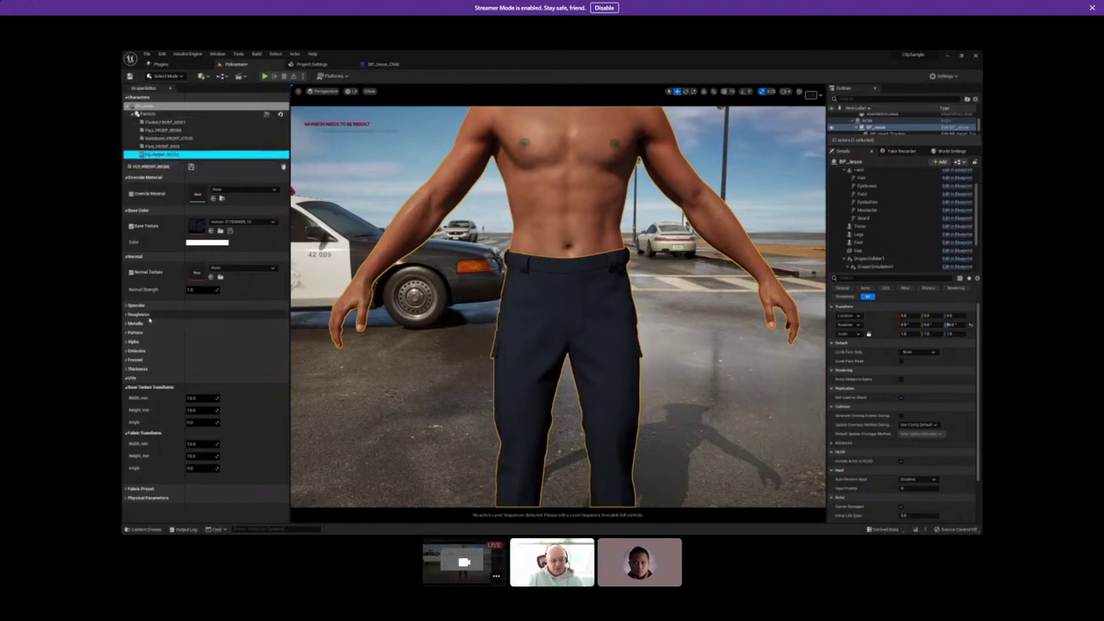
Collapse Base Color, Normal and UVs to reveal Fly_FRONT's Thickness settings.
click(127, 210)
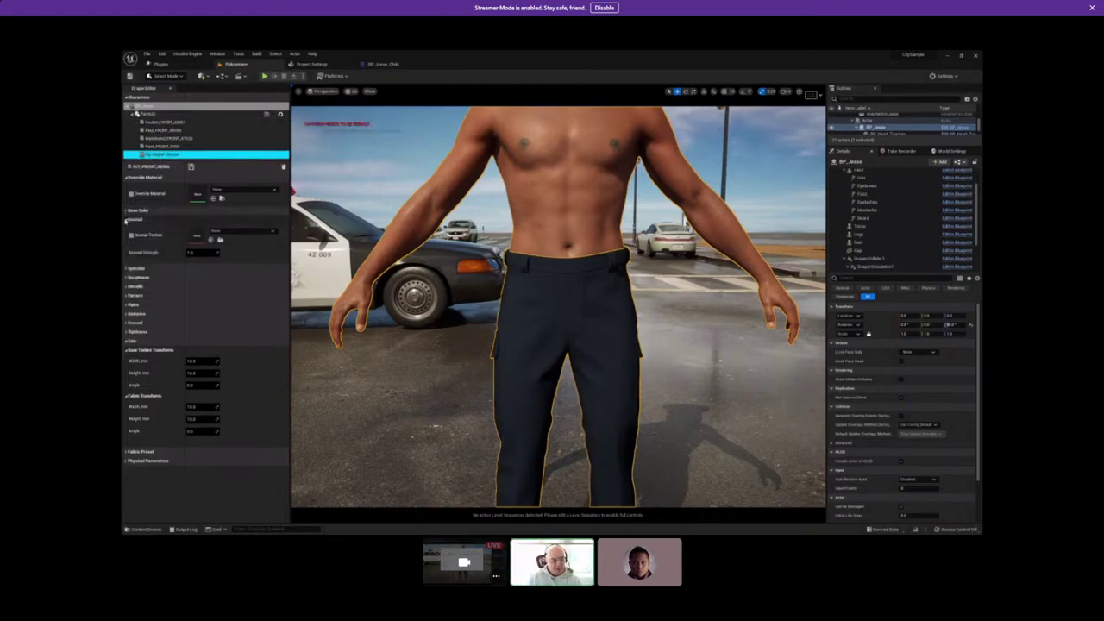
click(127, 219)
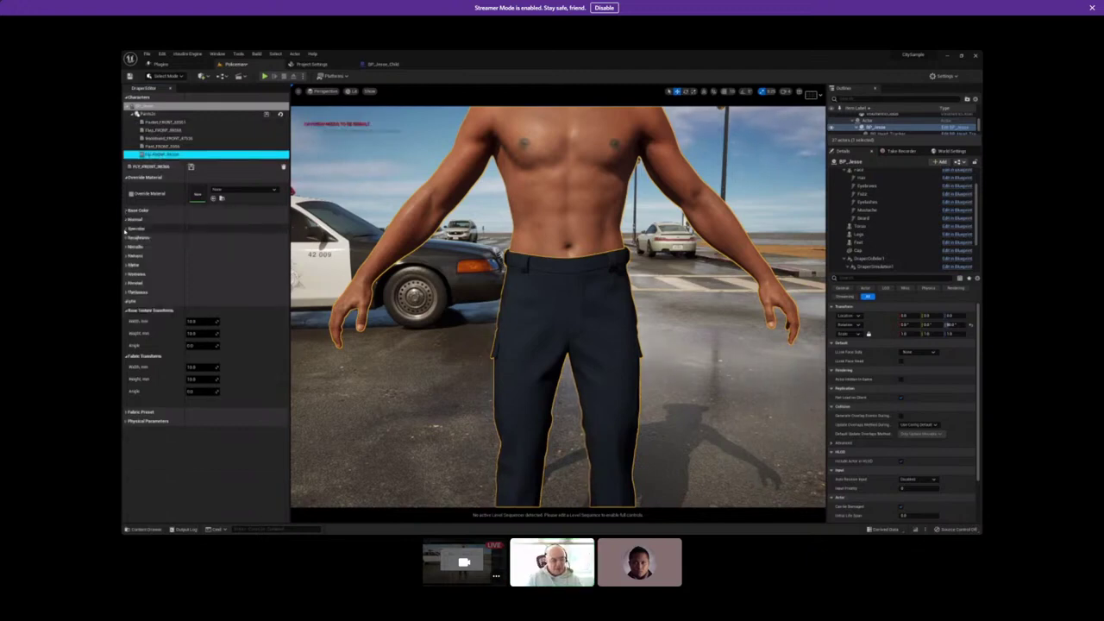
click(127, 301)
click(127, 292)
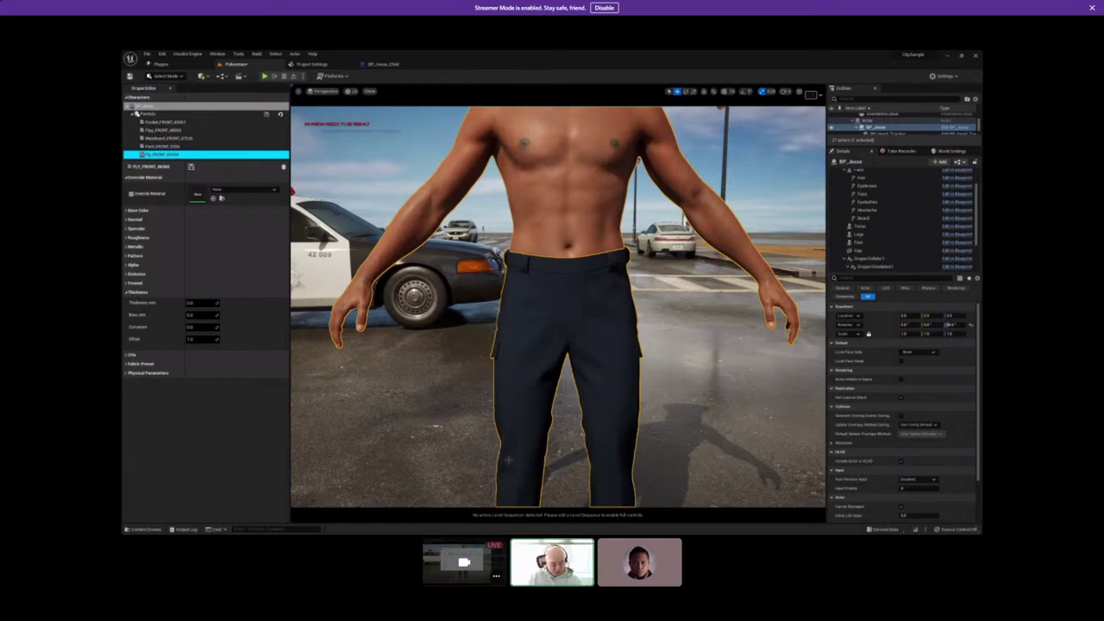
key(super)
Export the police vest as OBJ into the Vest folder with Thick turned off, then return to Unreal.
click(589, 528)
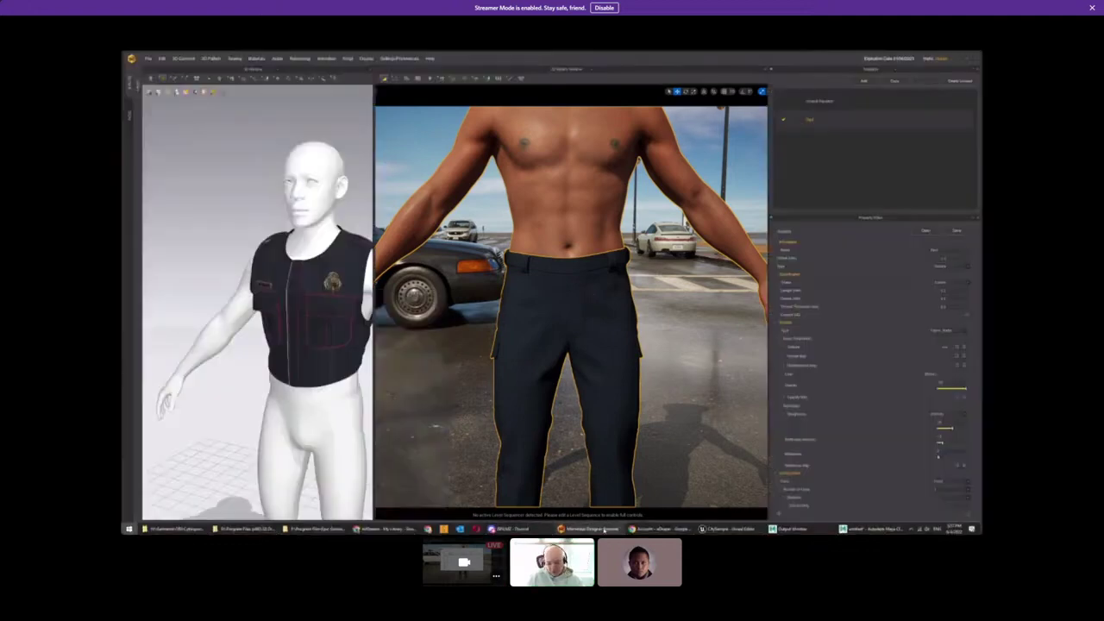
click(147, 59)
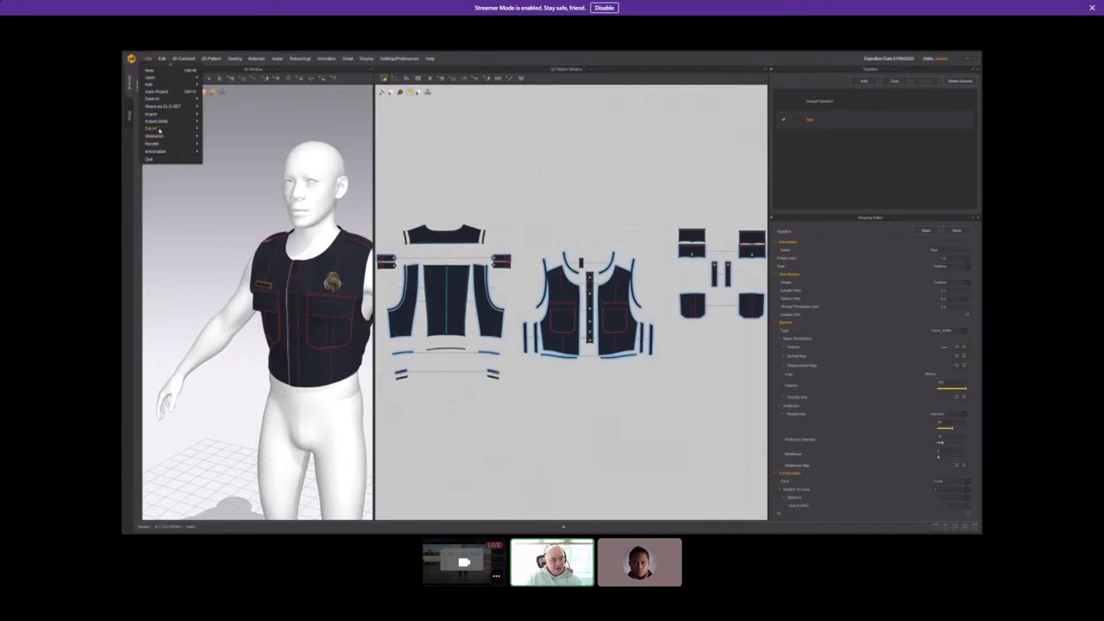
mouse_move(160, 130)
click(217, 136)
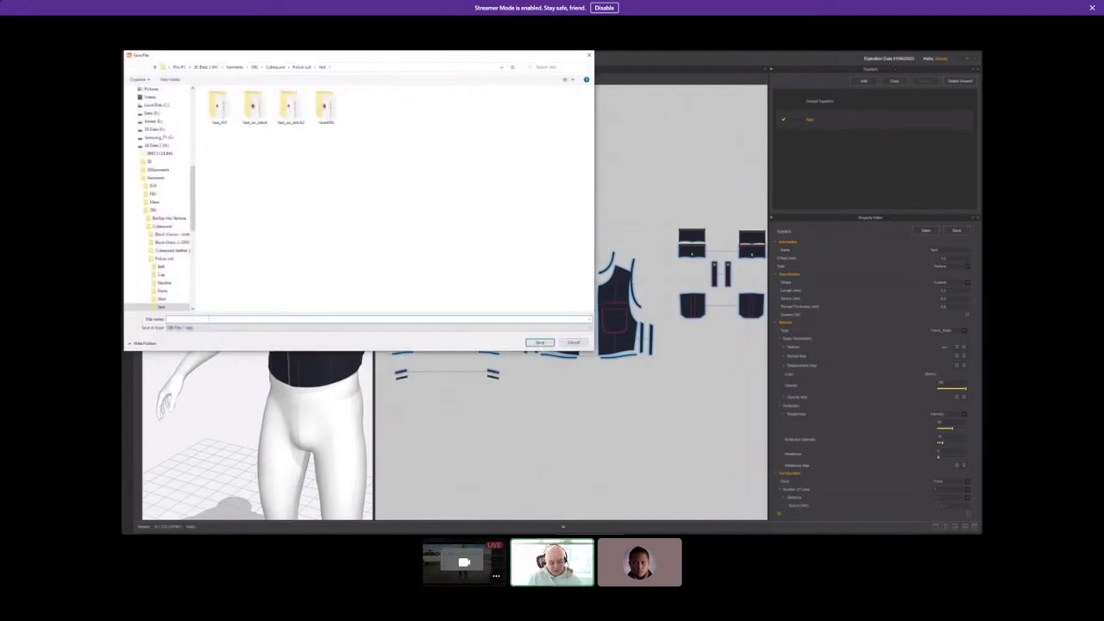
click(547, 342)
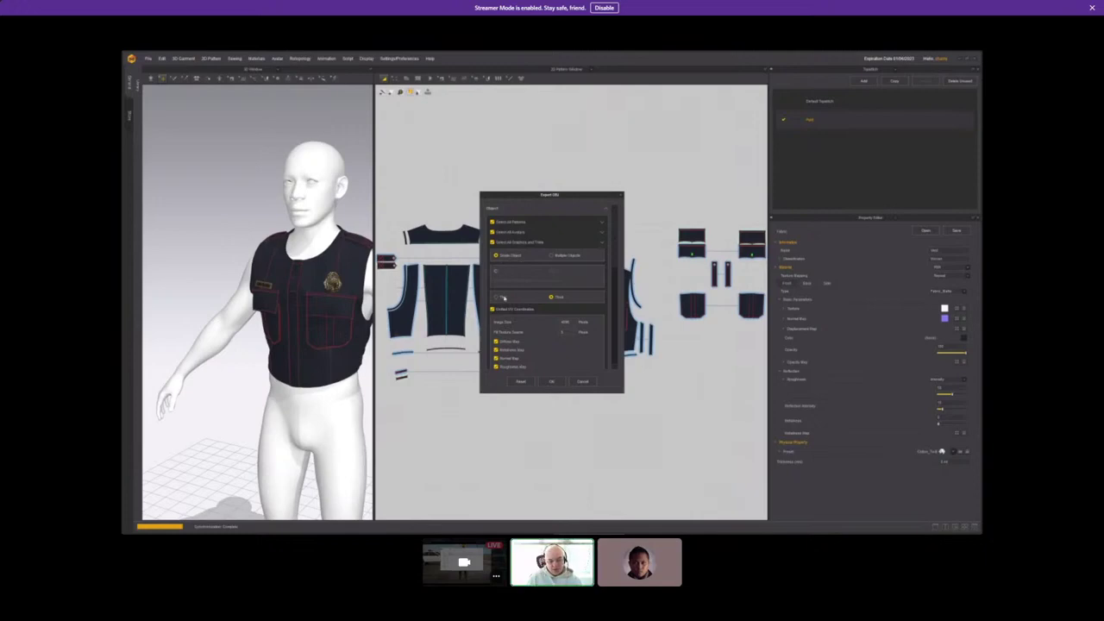
click(501, 297)
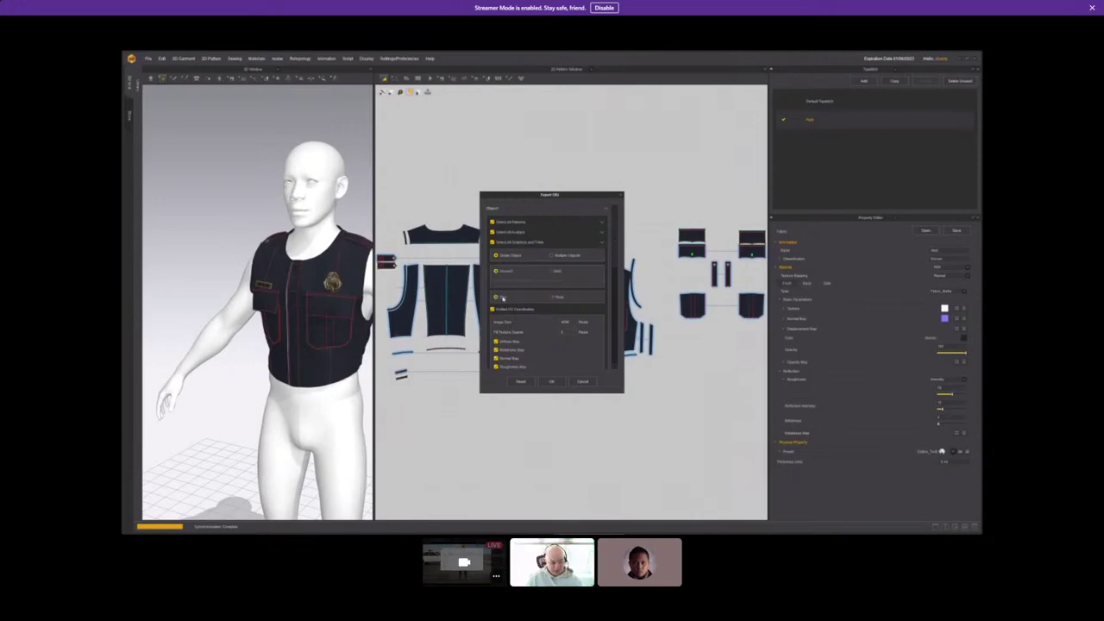
key(alt+Tab)
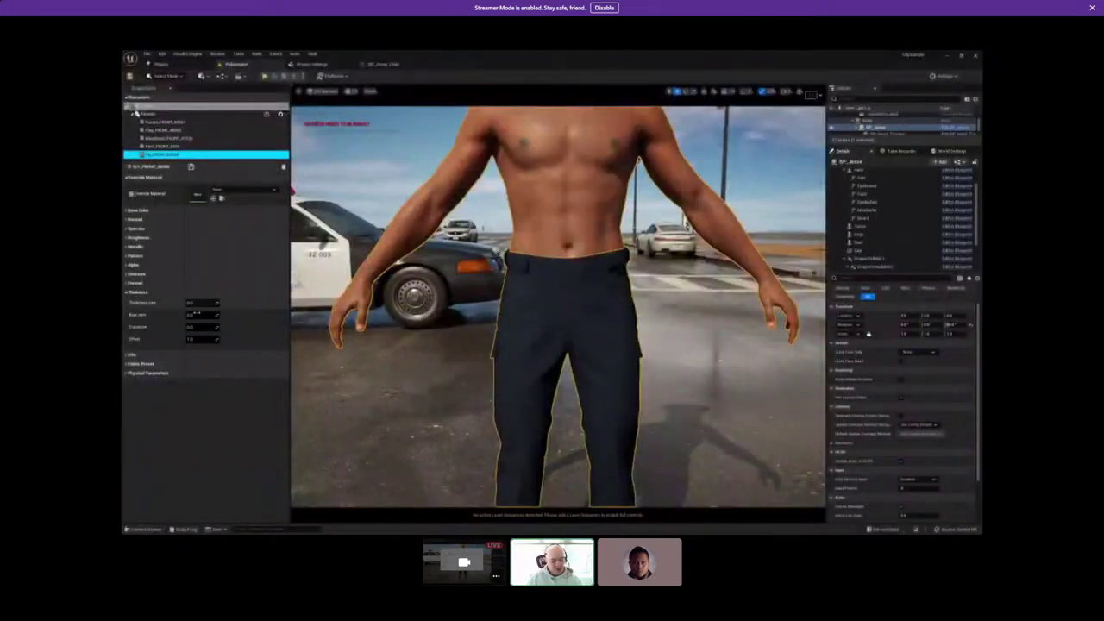
Set the fly piece's thickness to 2.4 mm.
click(202, 302)
text(2.4)
click(191, 315)
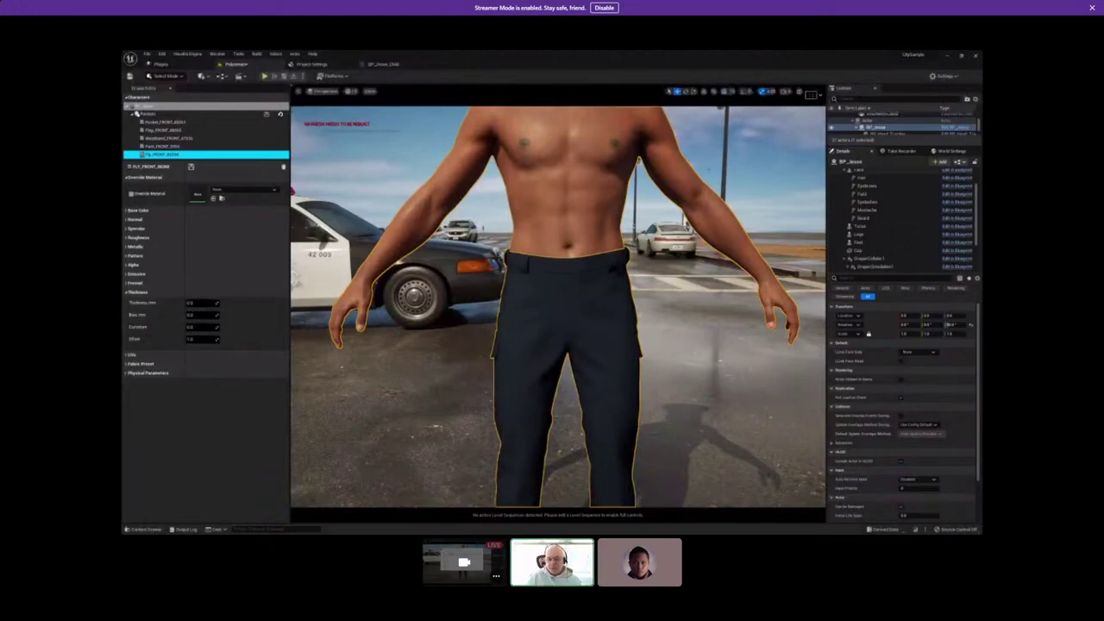
Collapse Face, select the Belt component and start a garment import.
click(845, 170)
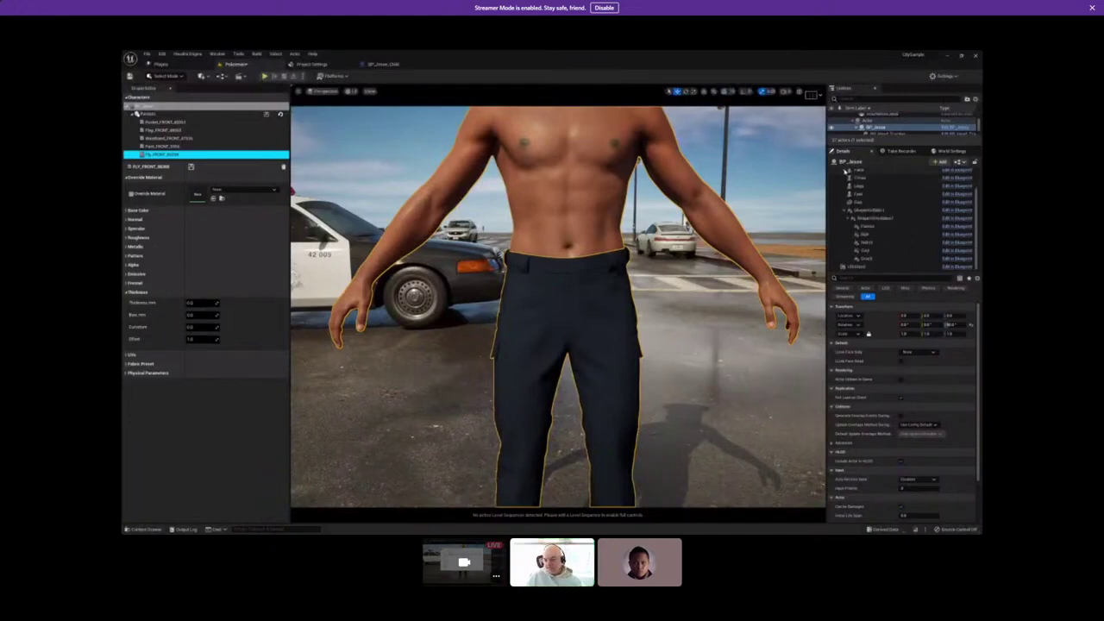
click(869, 228)
click(869, 235)
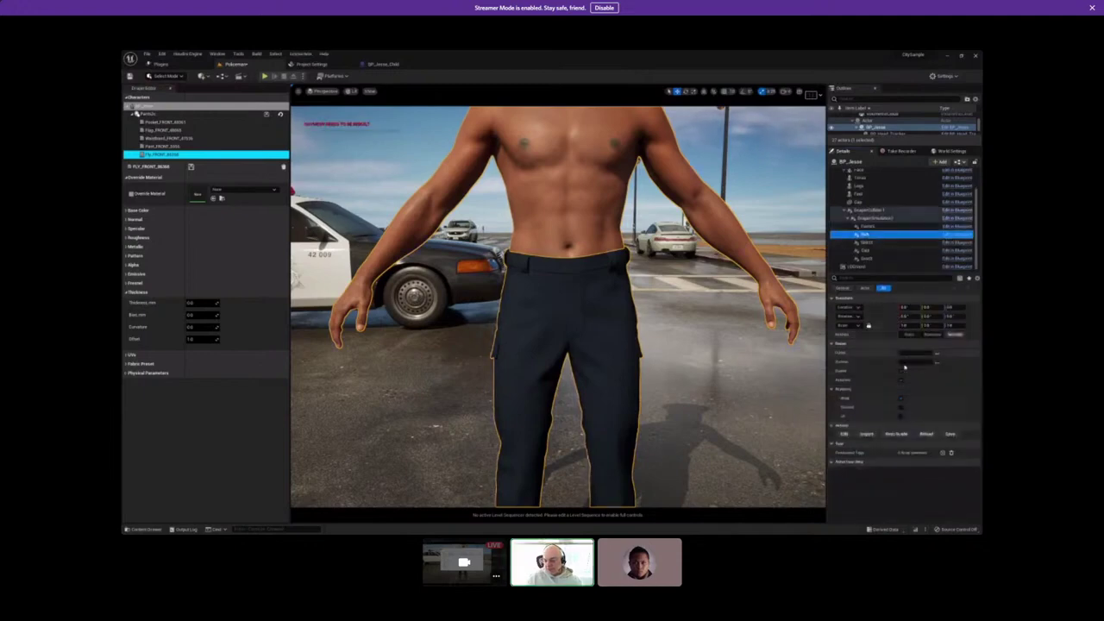
click(867, 434)
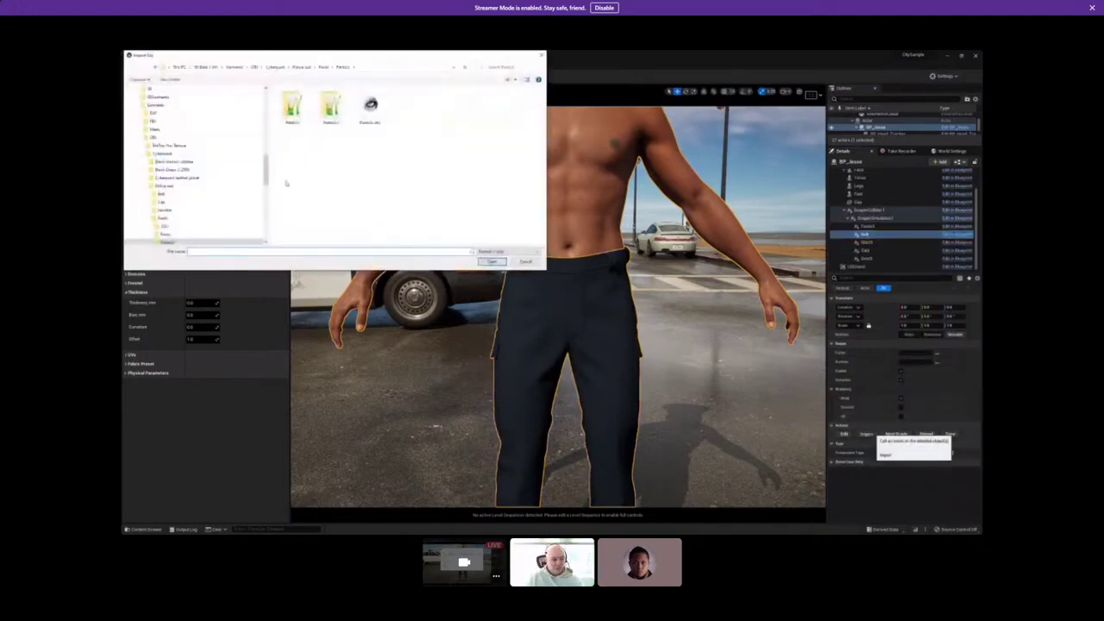
Choose the belt OBJ from Police suit > Belt > BeltClo for import.
click(163, 195)
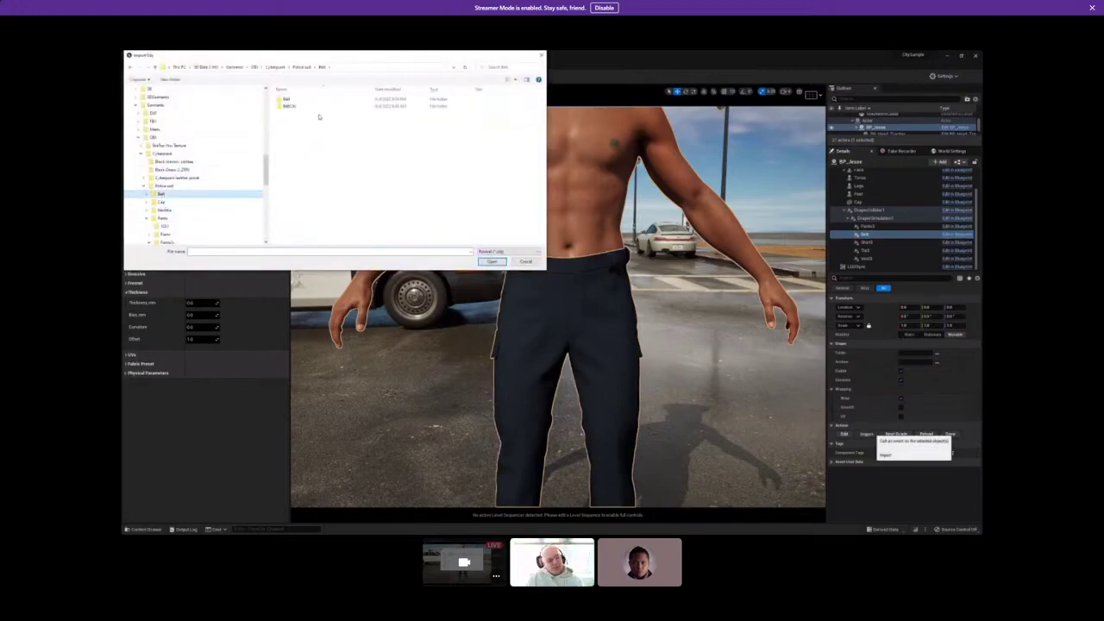
double_click(291, 106)
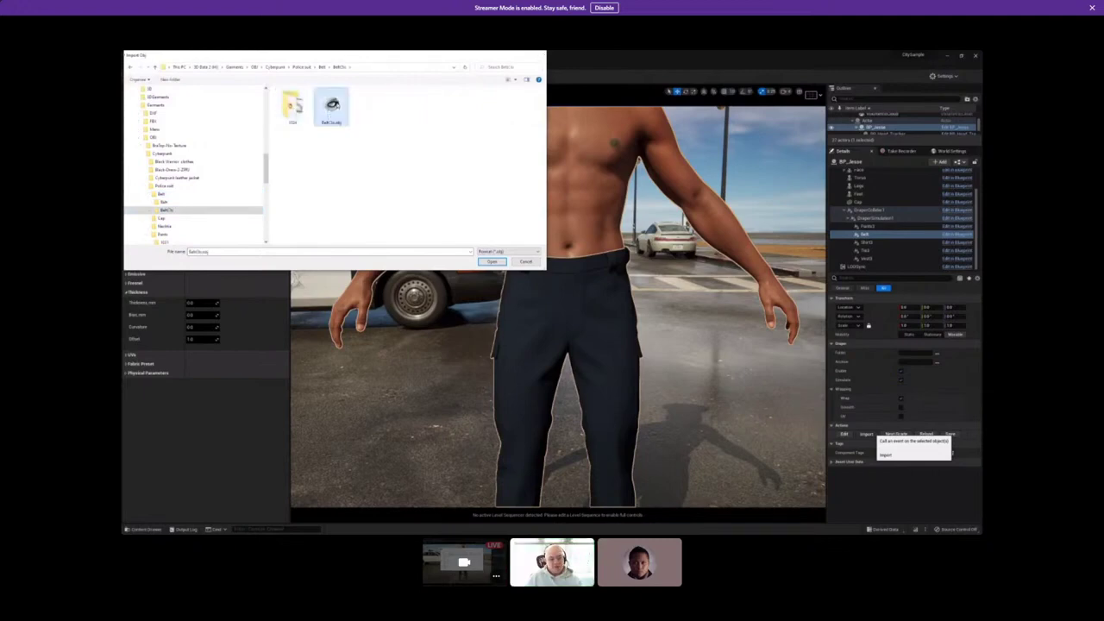
double_click(332, 105)
Import the belt garment with a changed Texture Processing option and accept the warning.
click(598, 300)
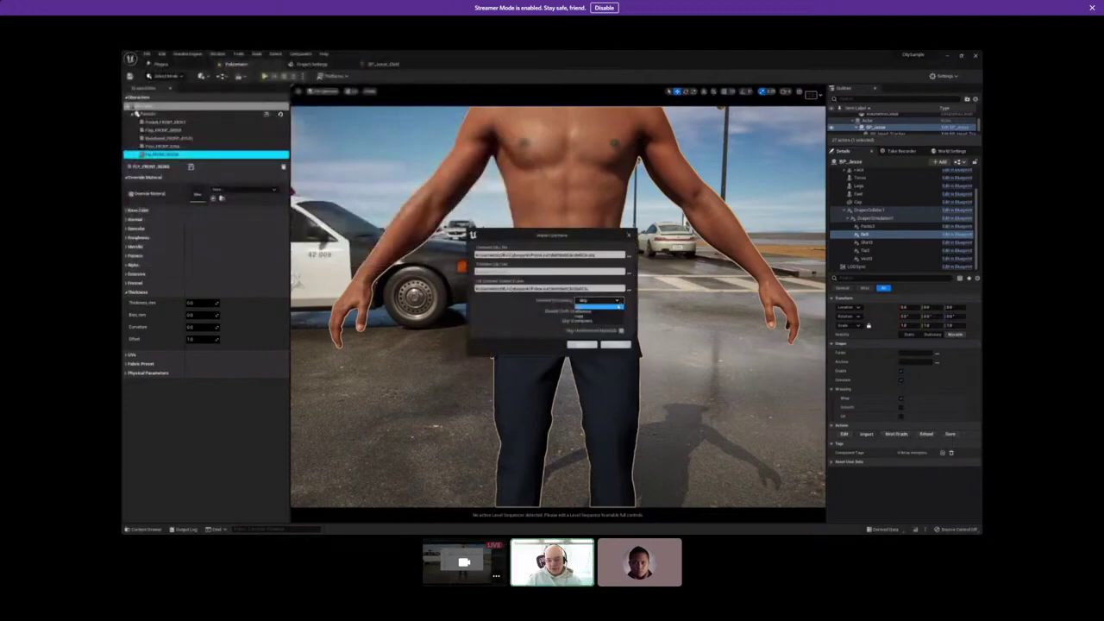
click(590, 322)
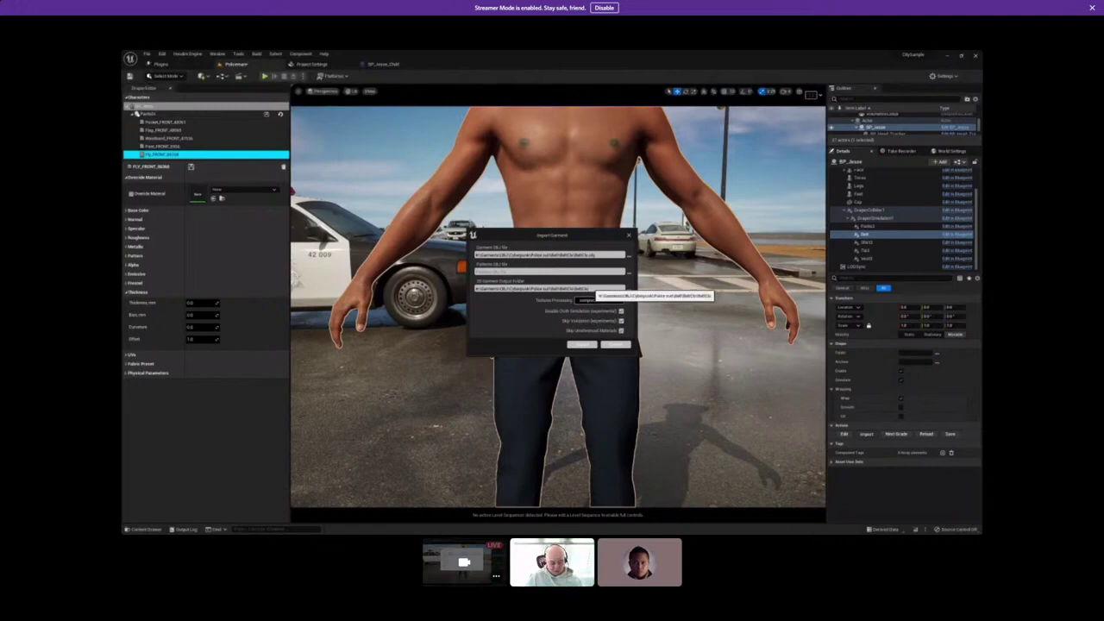
click(590, 346)
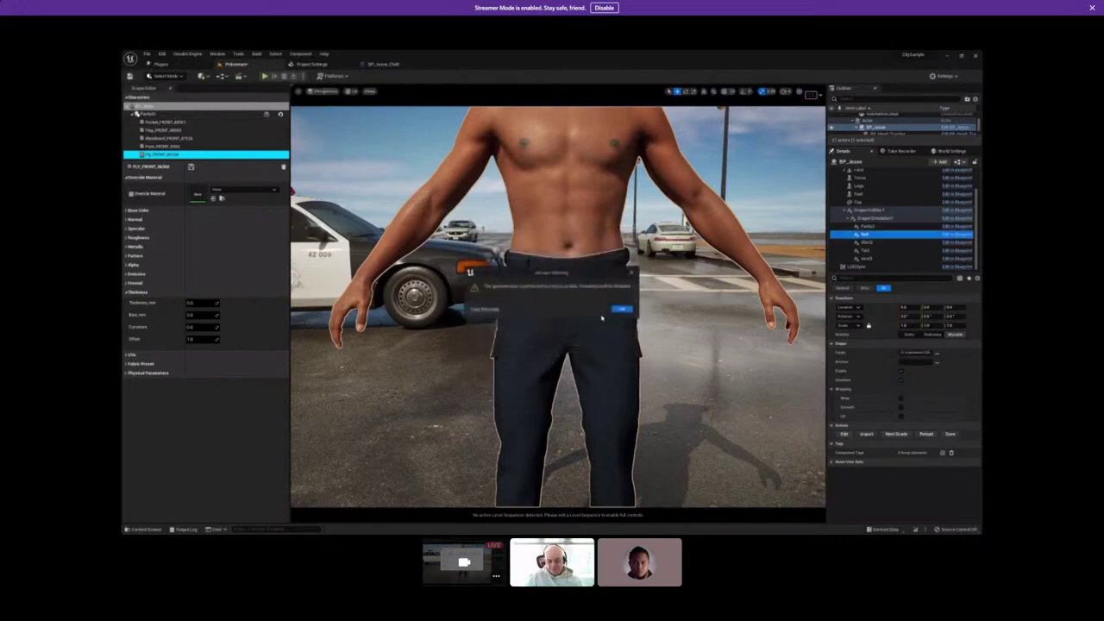
click(621, 309)
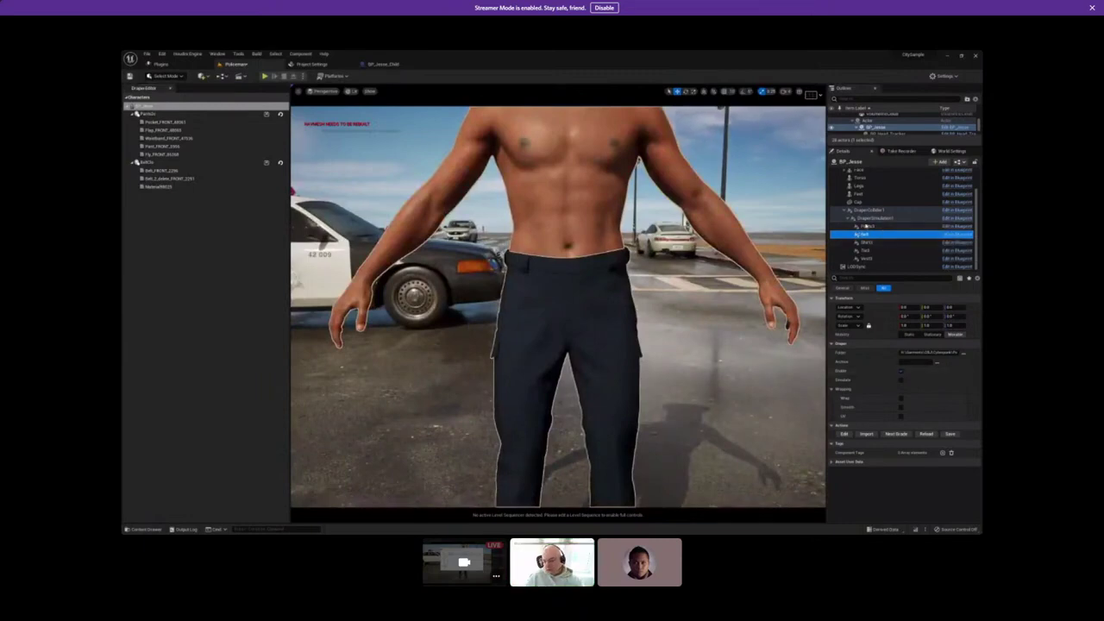
Delete the Pants3 trousers component and frame the whole character.
click(867, 226)
key(Delete)
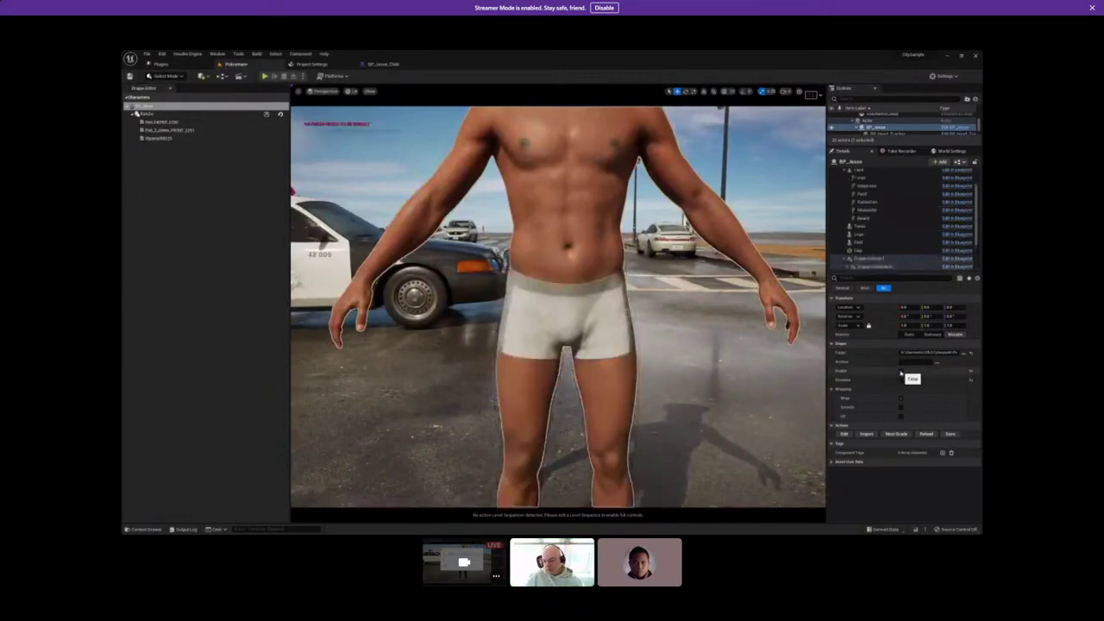
key(f)
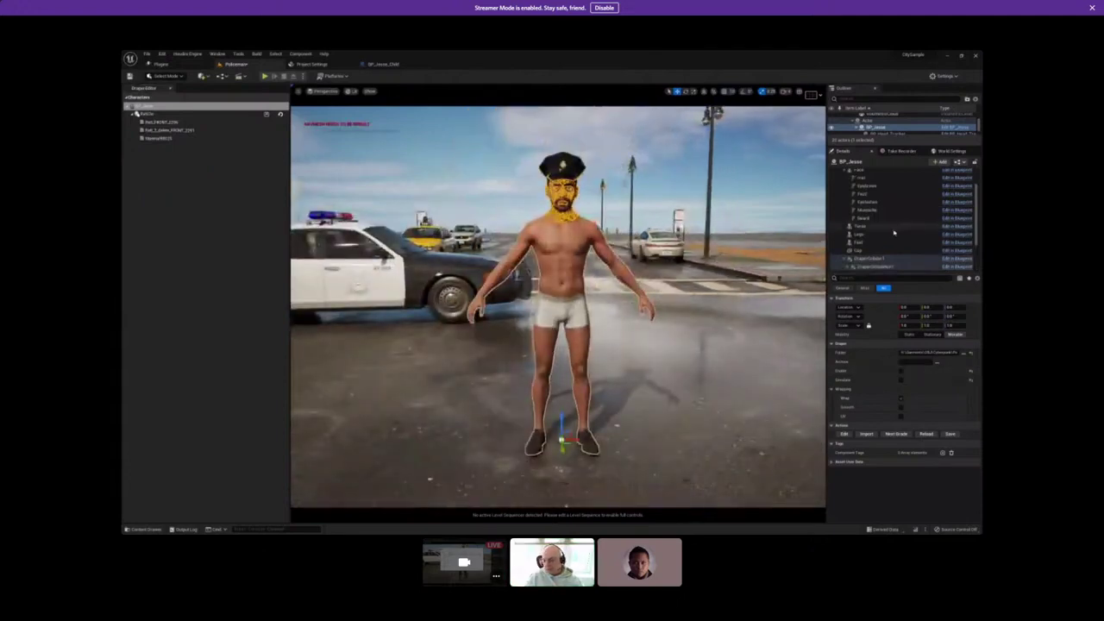
scroll(894, 240, down, 2)
Select the Belt component, nudge it along X, then reset its location to 0, 0, 0.
click(865, 239)
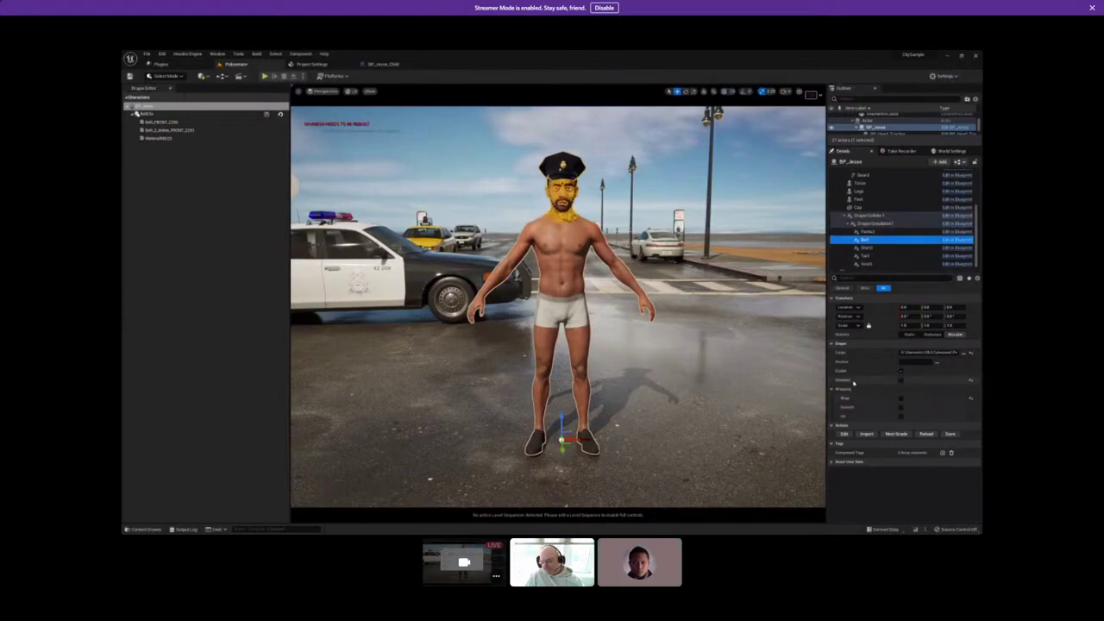
click(587, 441)
drag(587, 440, 517, 437)
scroll(518, 438, up, 3)
scroll(517, 438, down, 3)
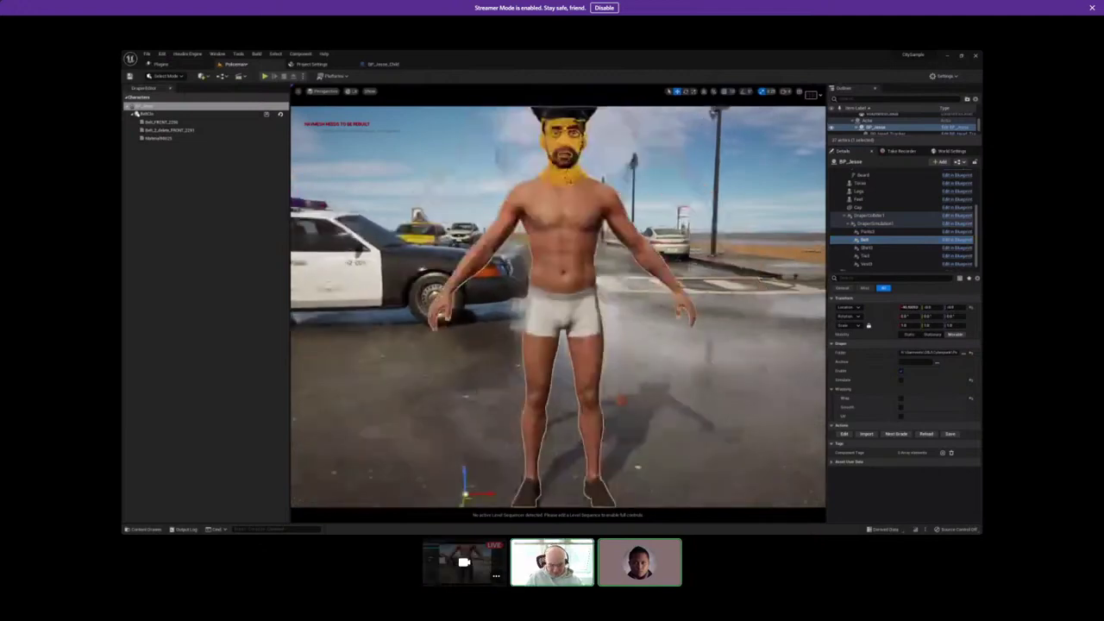
right_drag(517, 438, 517, 466)
key(q)
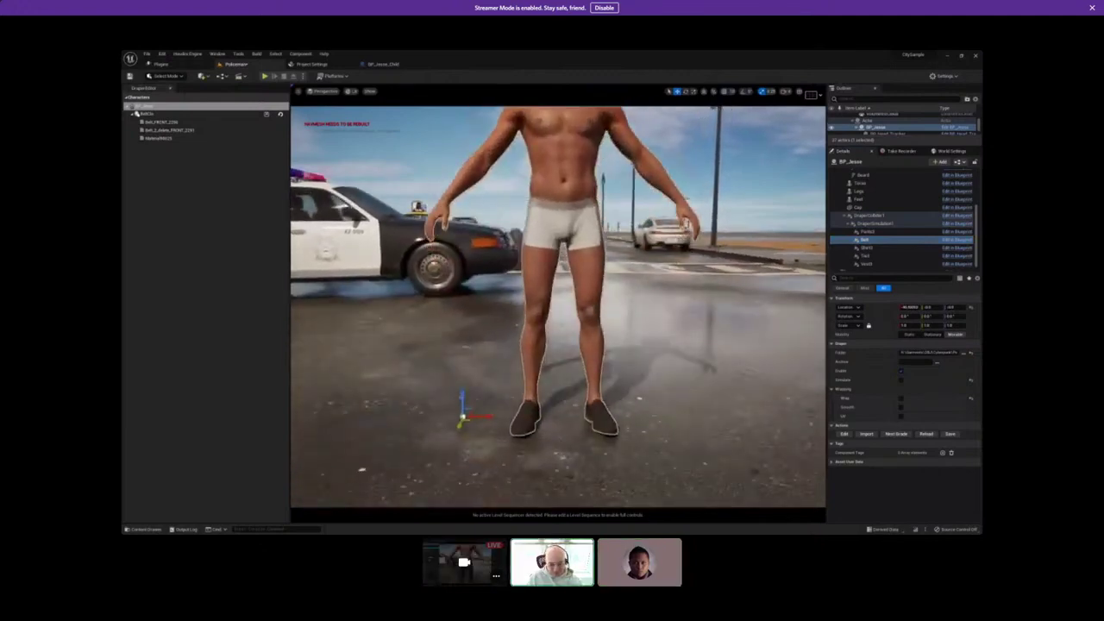
key(w)
key(s)
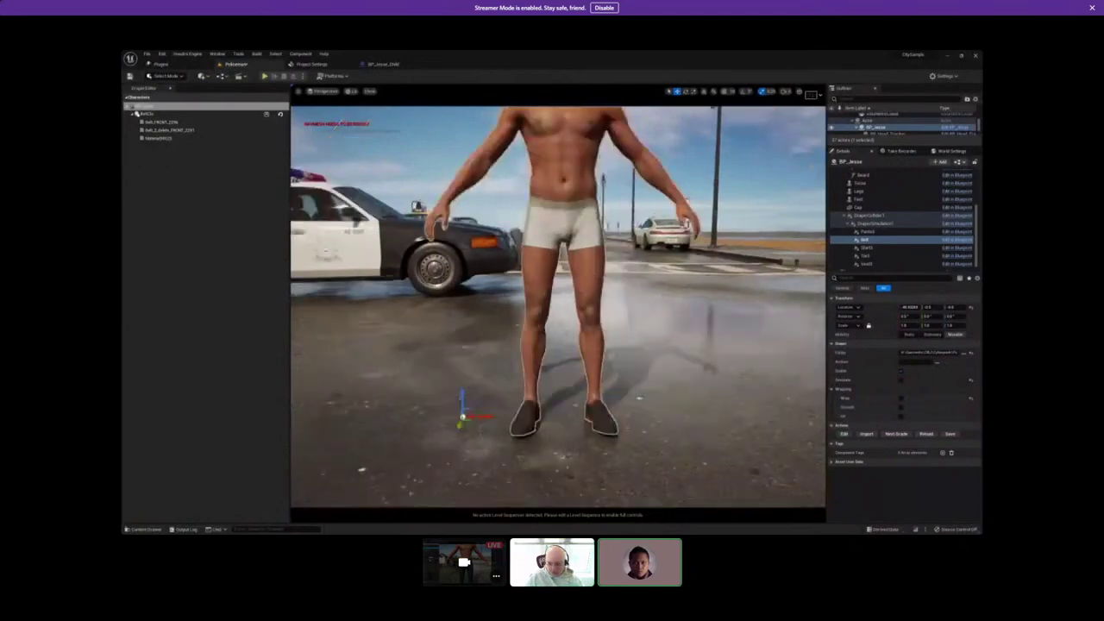
key(s)
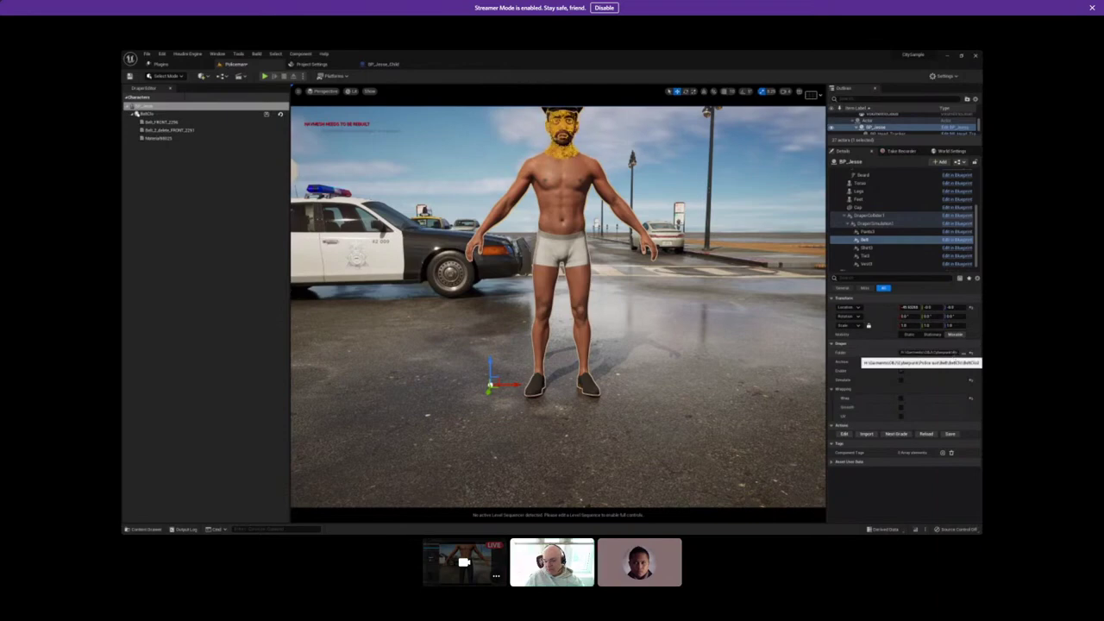
click(970, 307)
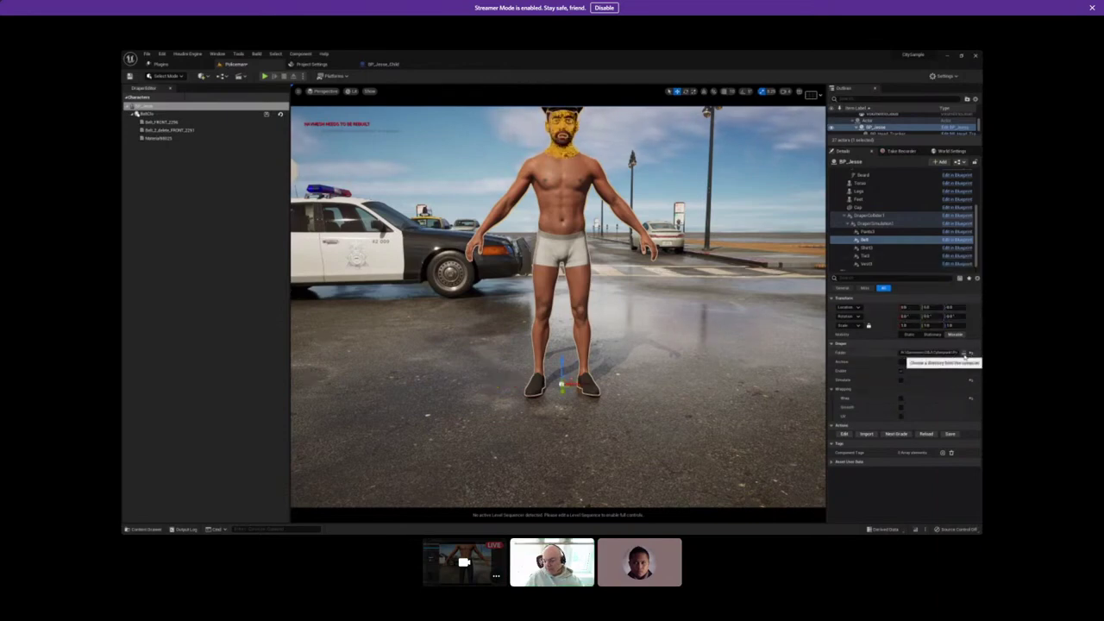
Set the garment Folder field to the Belt3c folder.
click(964, 354)
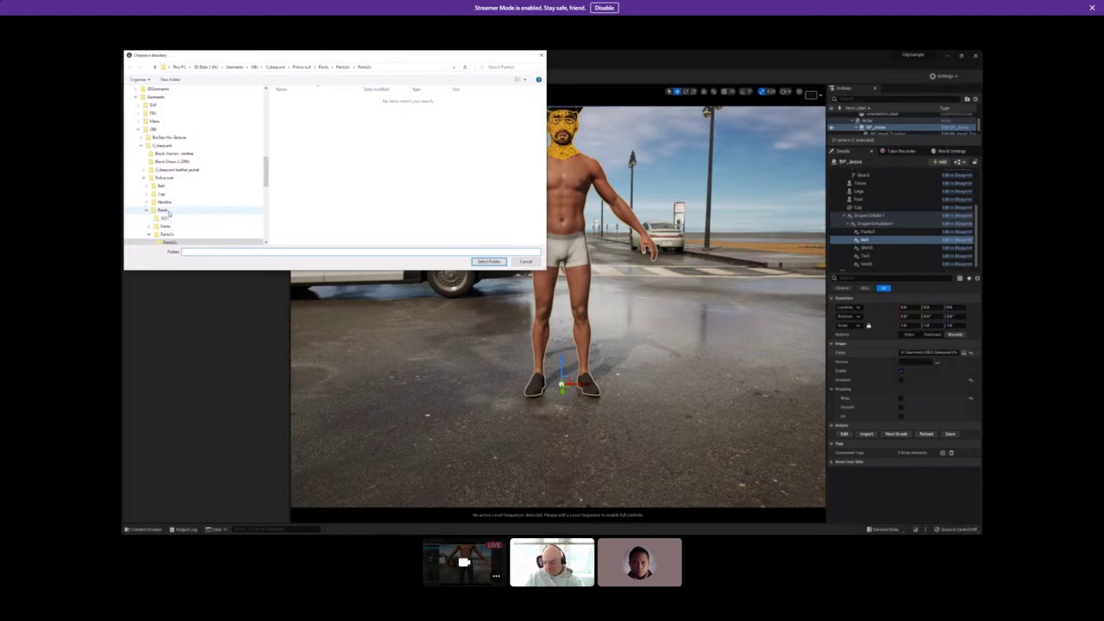
click(162, 185)
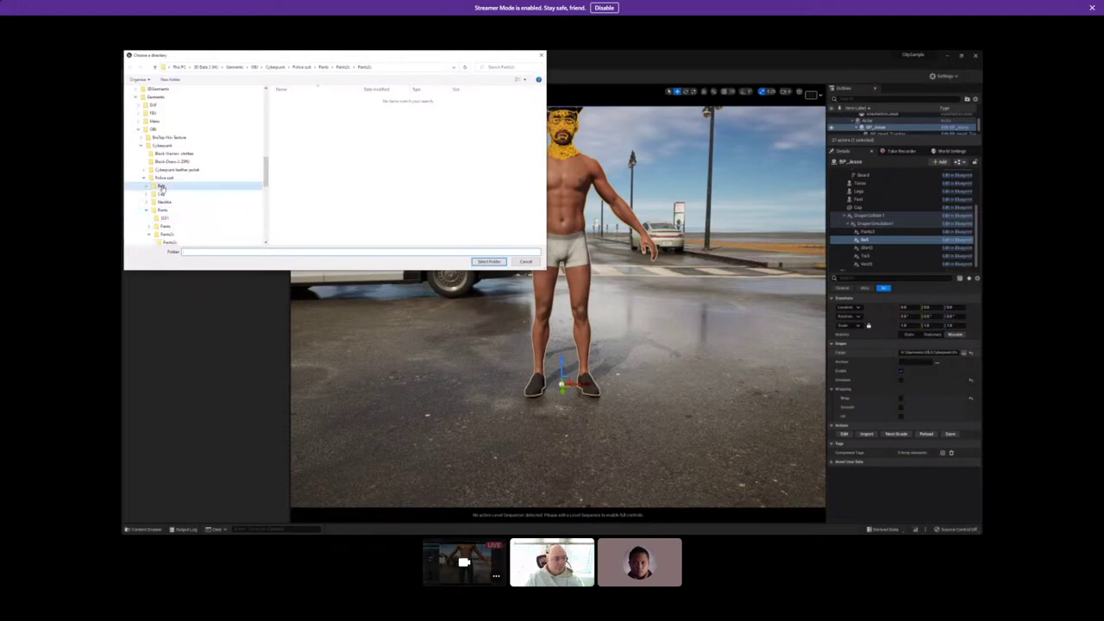
click(290, 105)
double_click(290, 105)
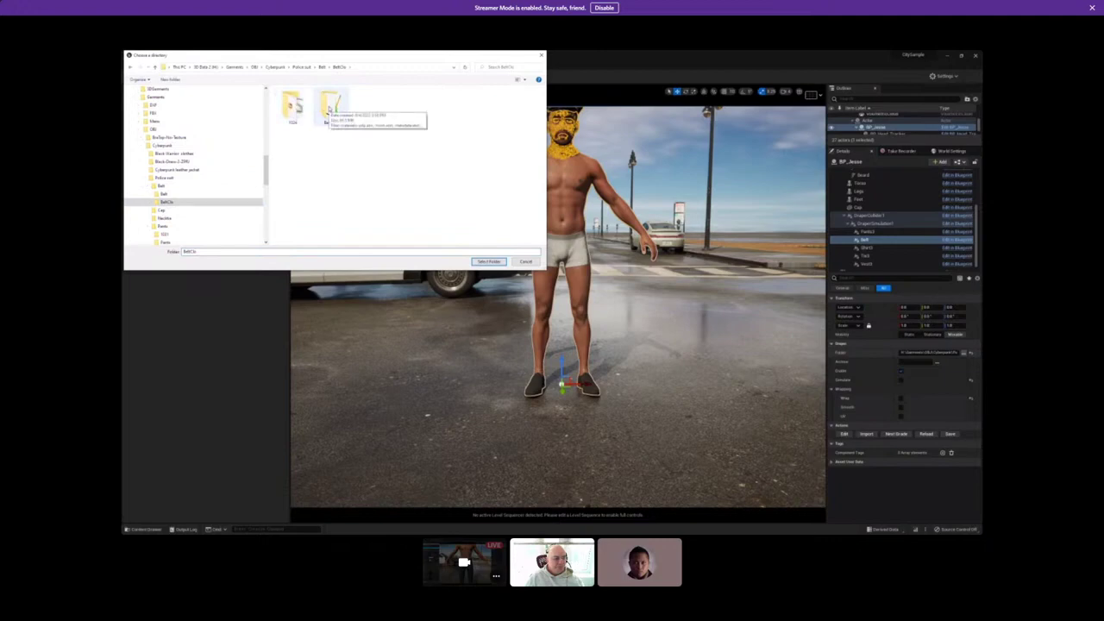
click(488, 261)
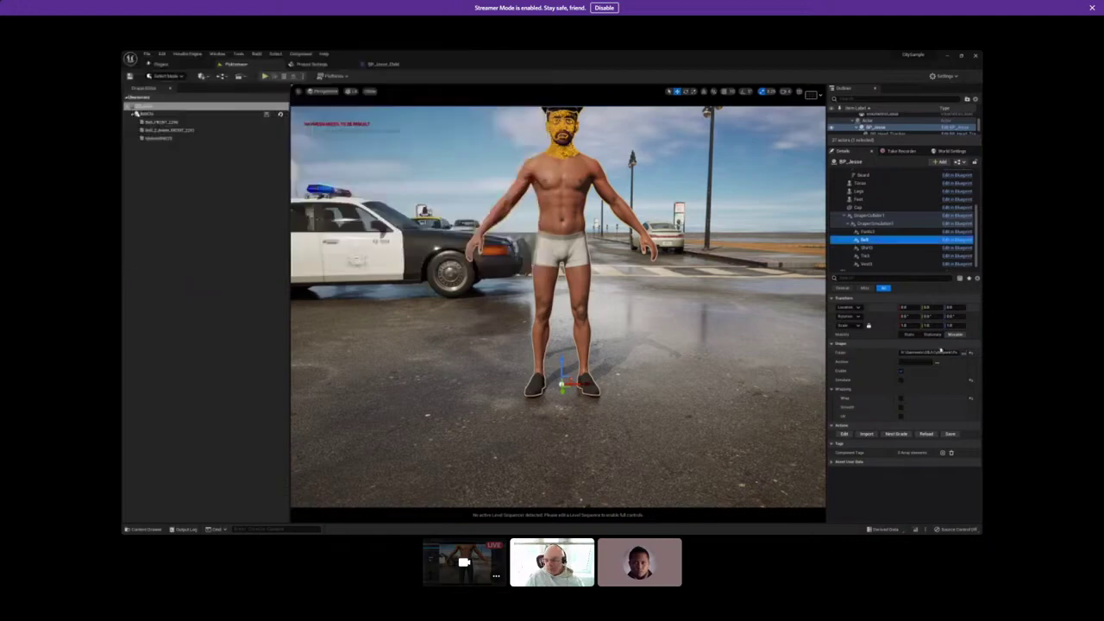
Import the belt OBJ with the chosen Texture Processing option.
click(866, 433)
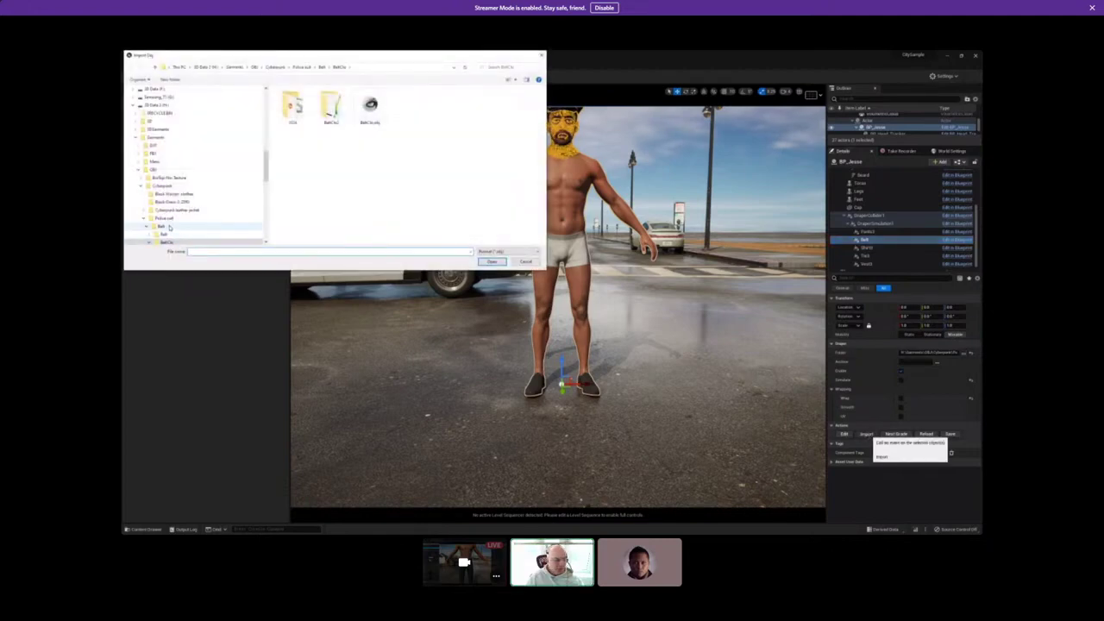
click(165, 235)
double_click(330, 105)
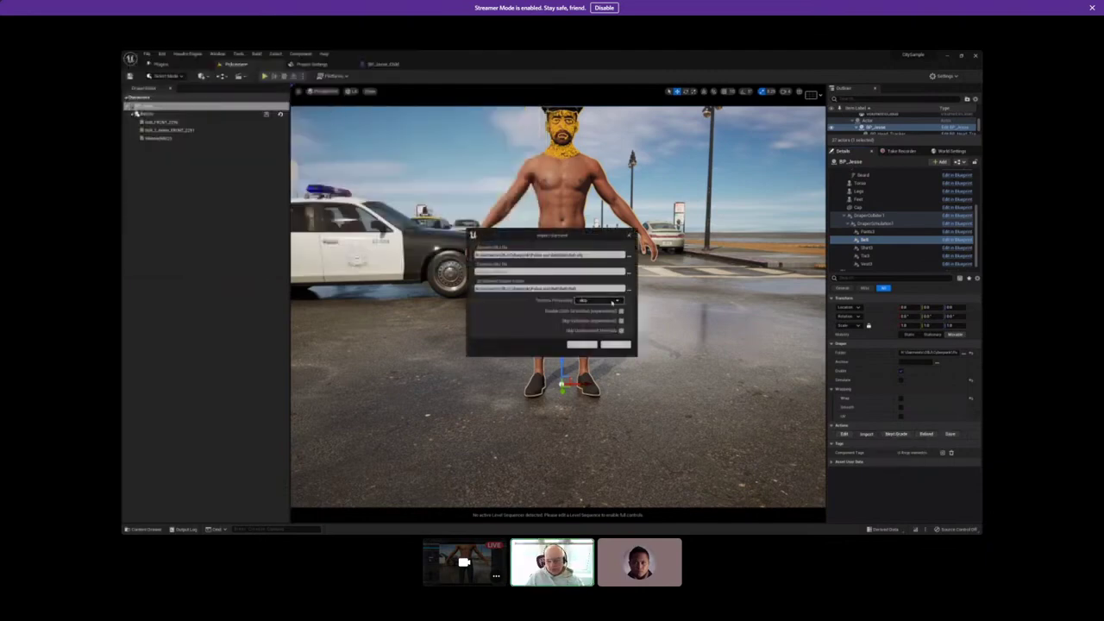
click(593, 300)
click(592, 308)
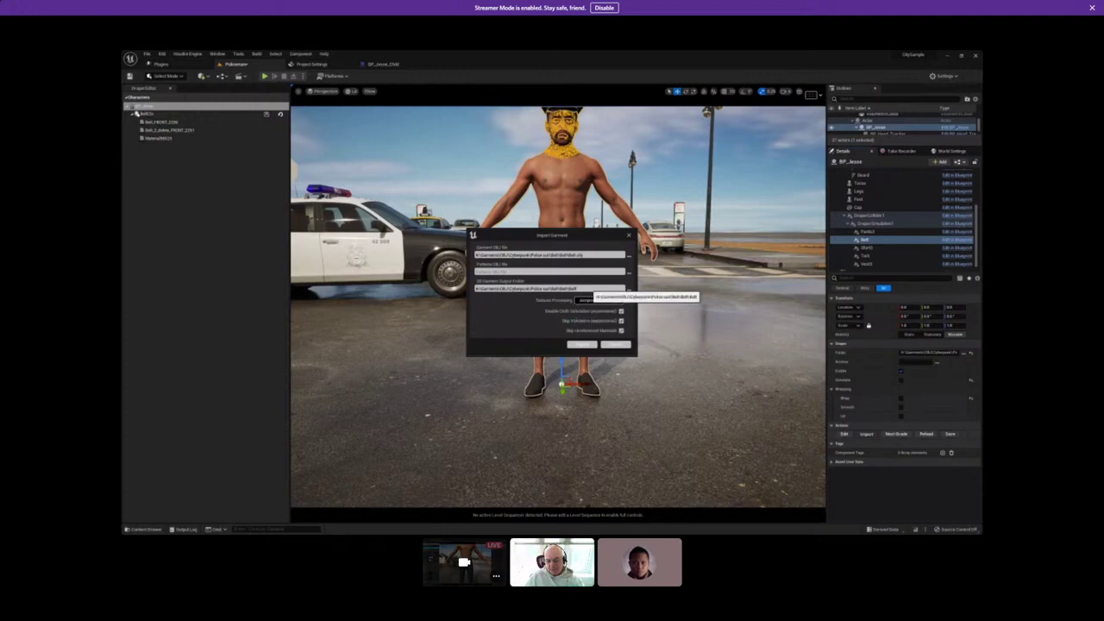
click(592, 344)
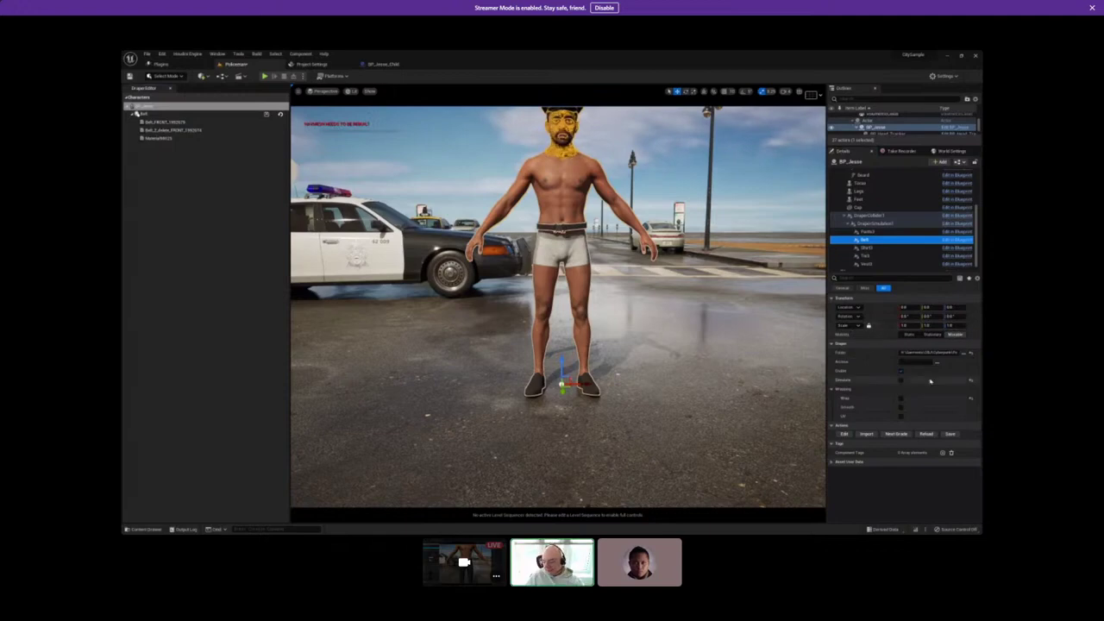
Enable the Pants3 trousers, frame them, and save the Belt garment data.
click(867, 231)
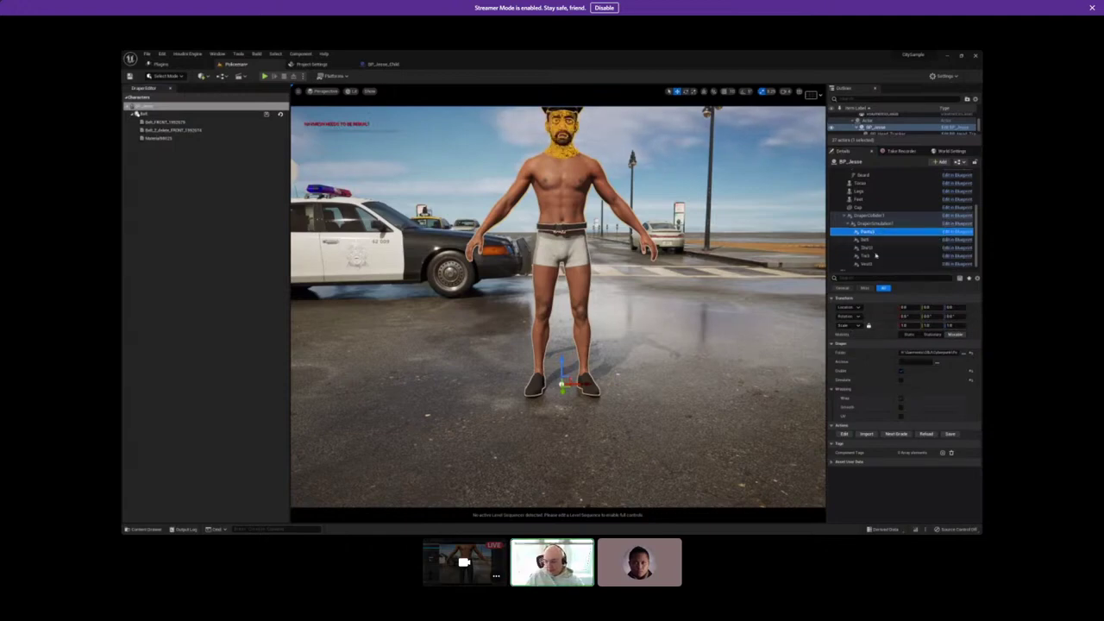
click(901, 378)
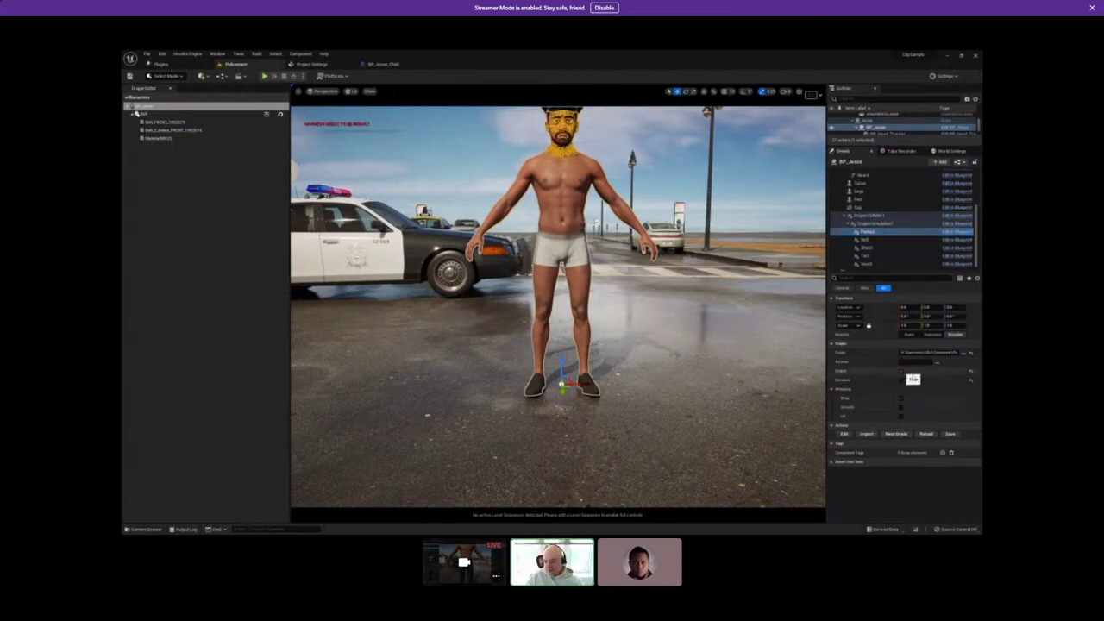
key(f)
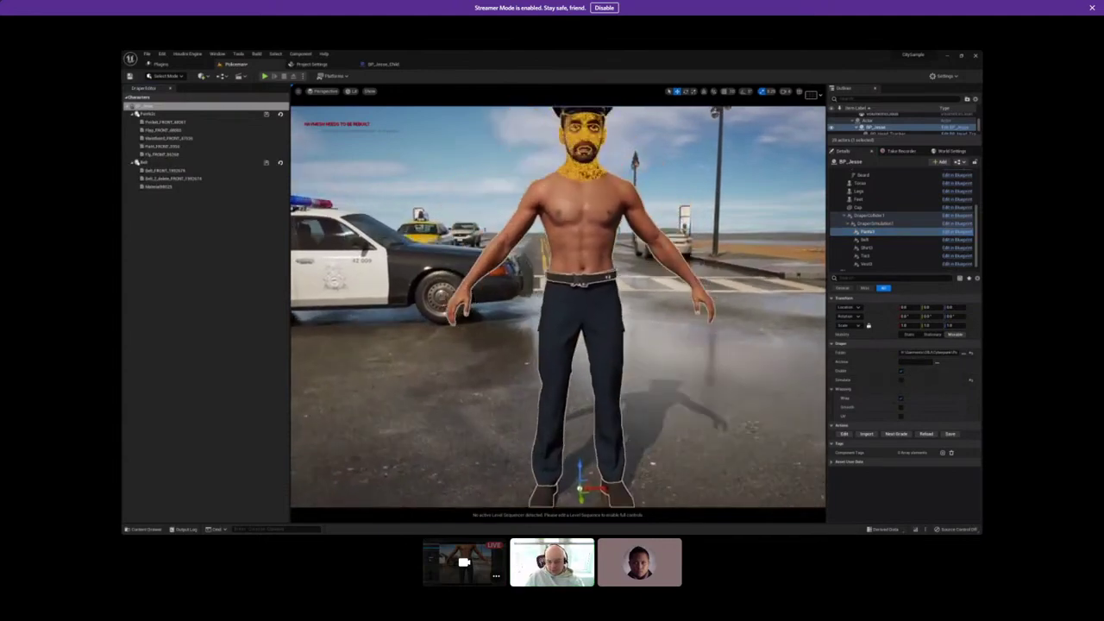
key(f)
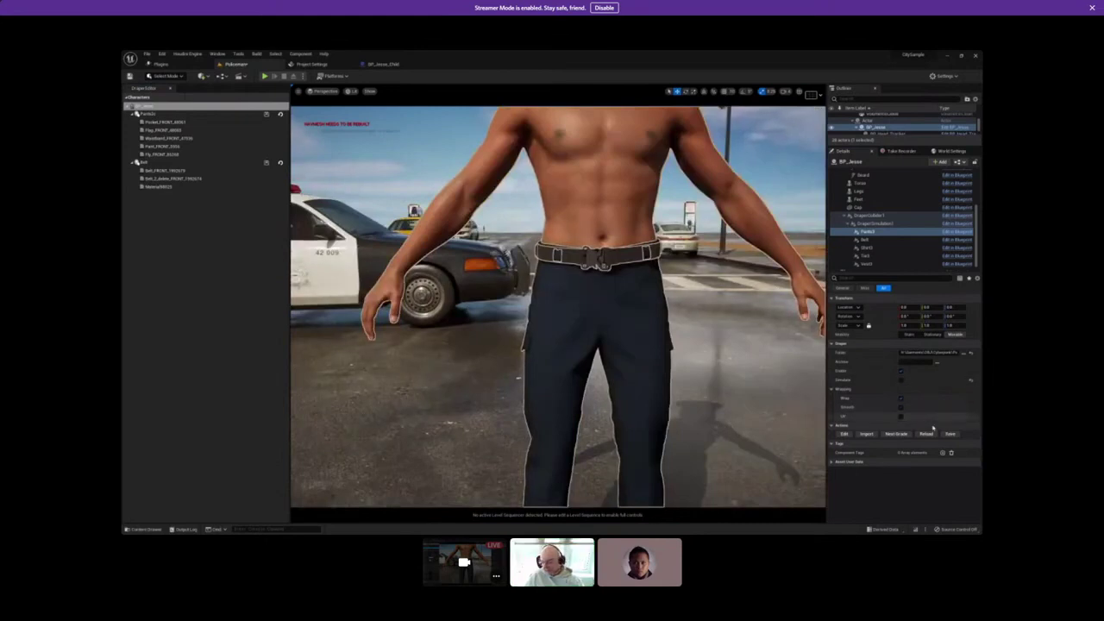
click(888, 238)
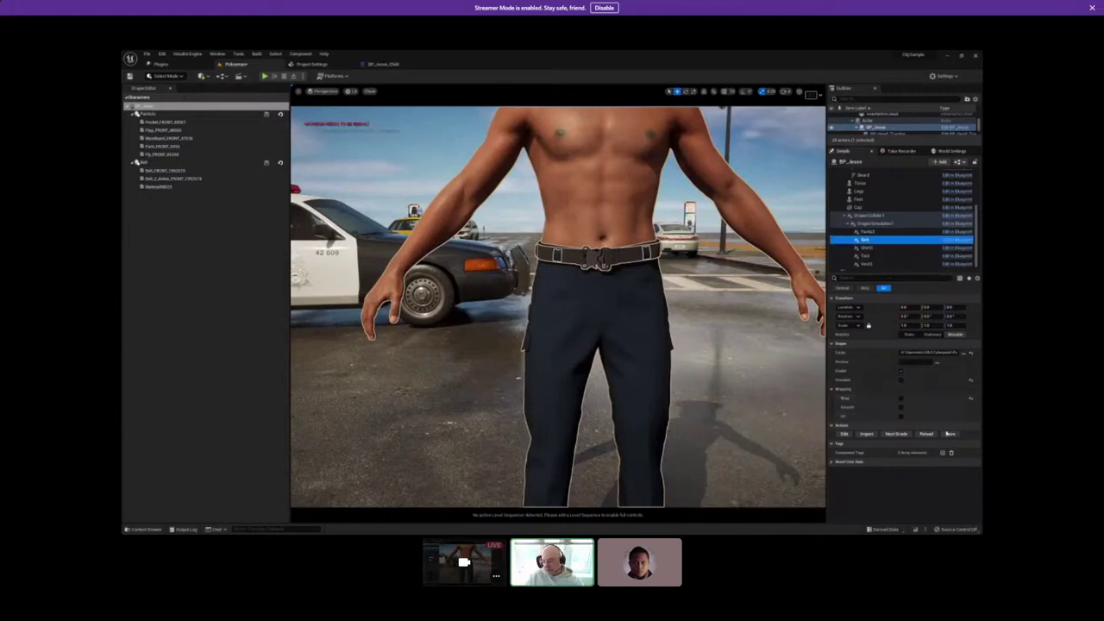
click(949, 434)
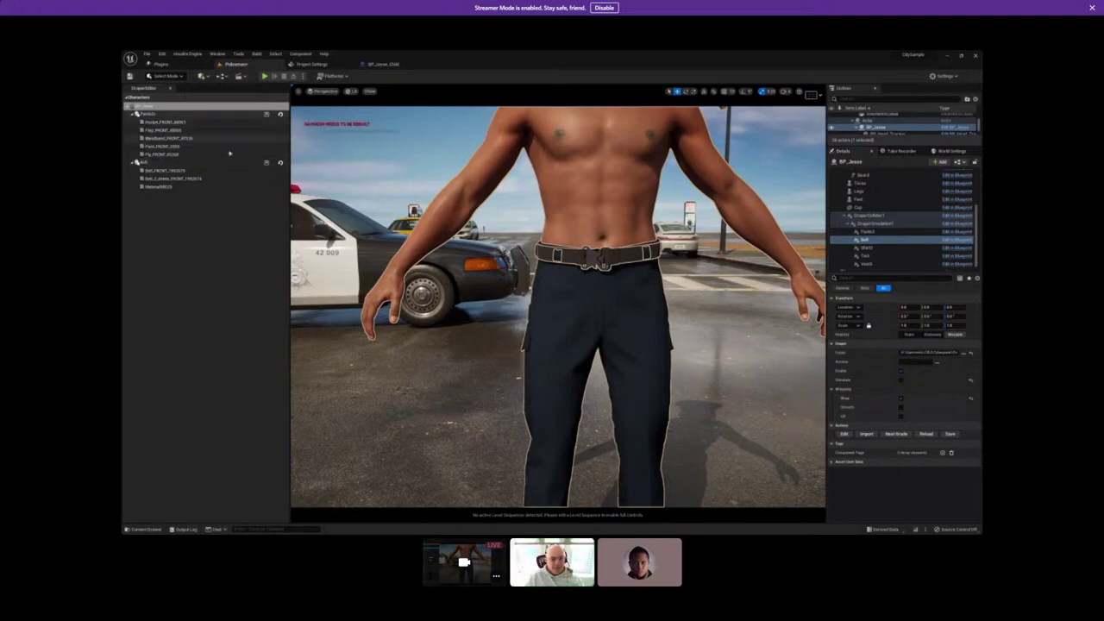
Edit the Thickness Offset values of the Belt_FRONT and Waistband_FRONT pieces.
click(152, 172)
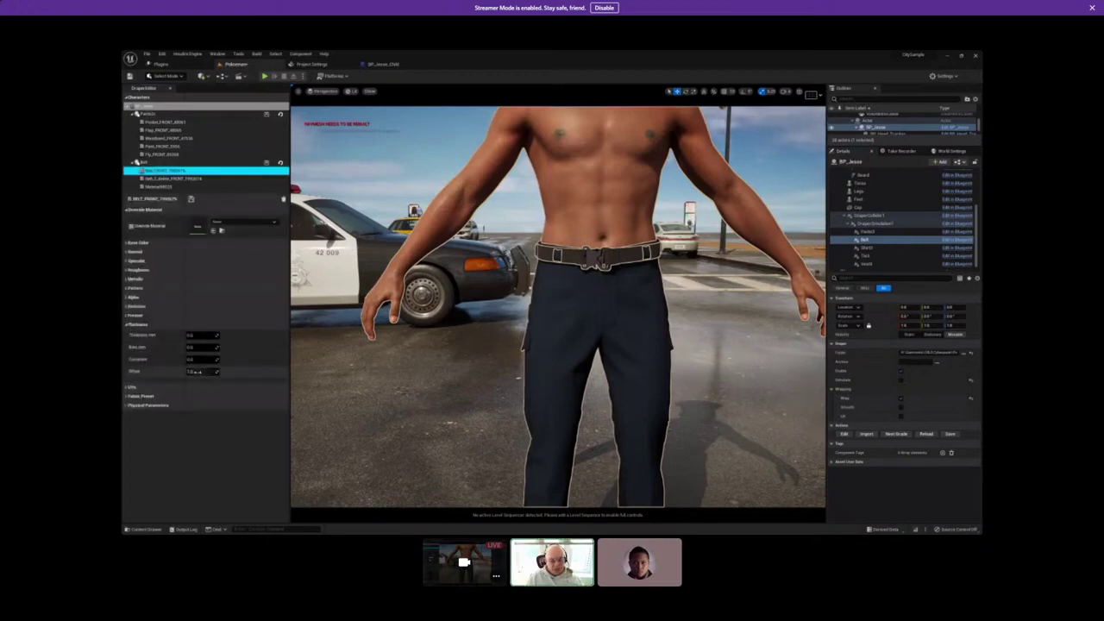
click(200, 372)
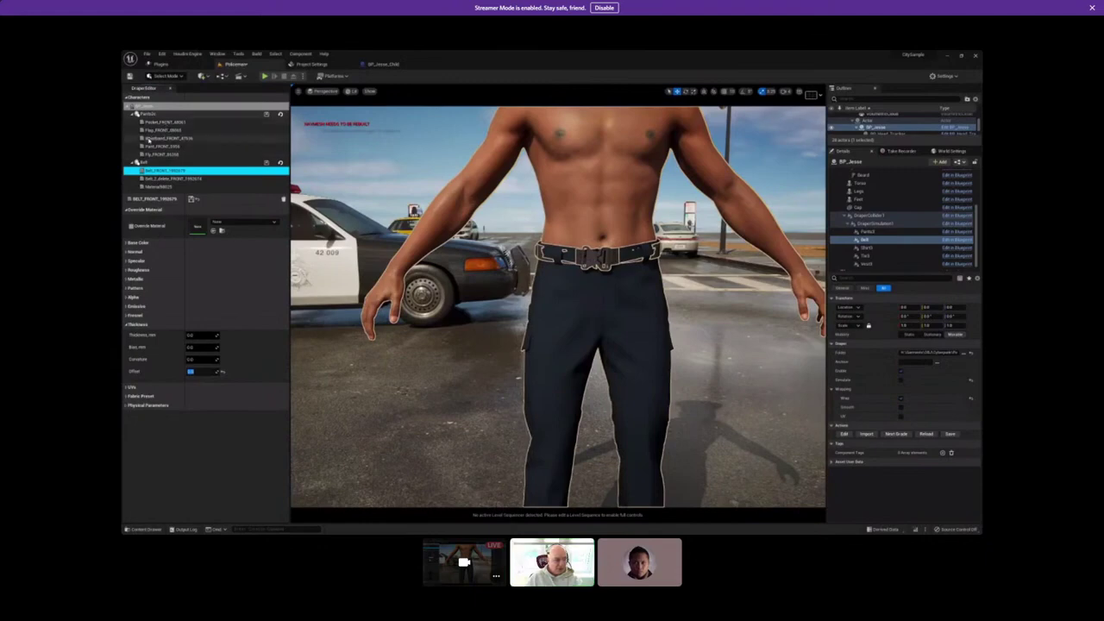
click(148, 139)
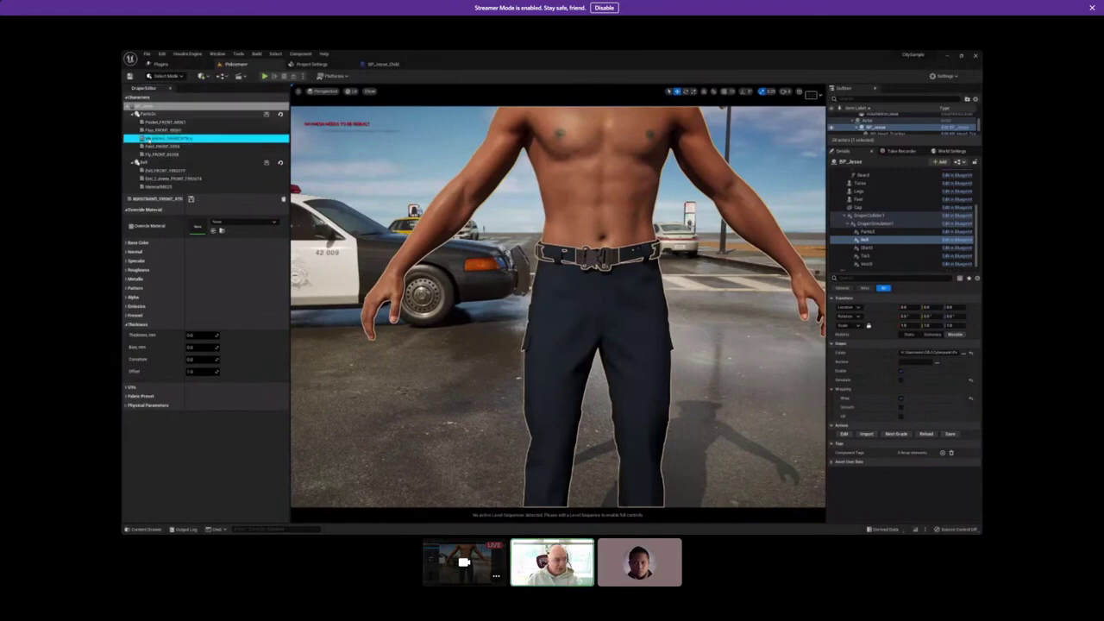
click(197, 371)
click(194, 371)
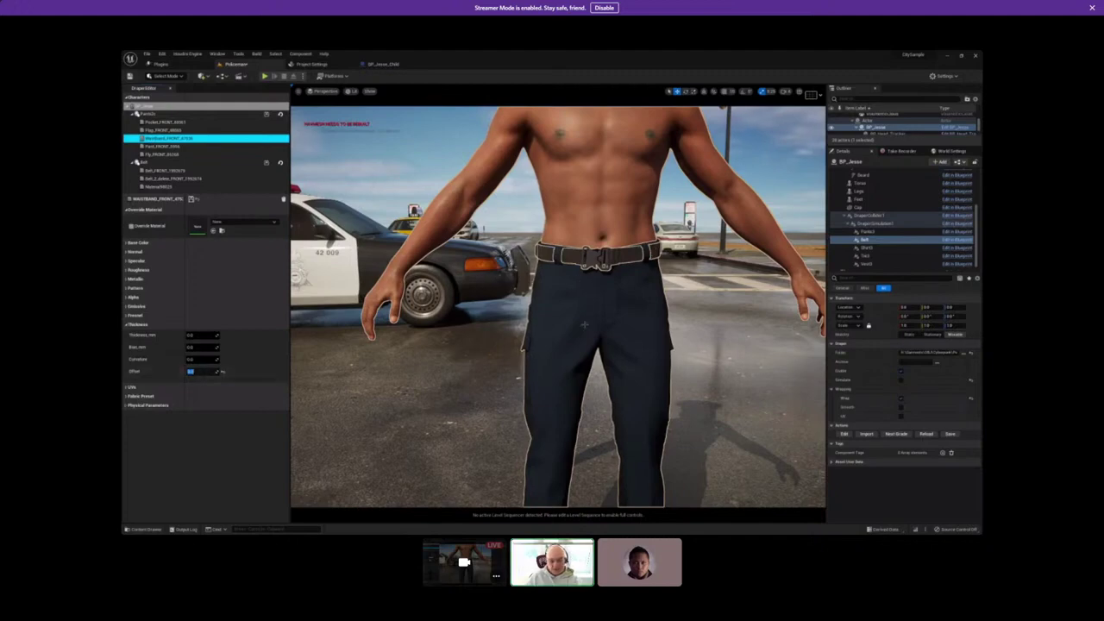
scroll(584, 325, down, 5)
scroll(585, 324, up, 5)
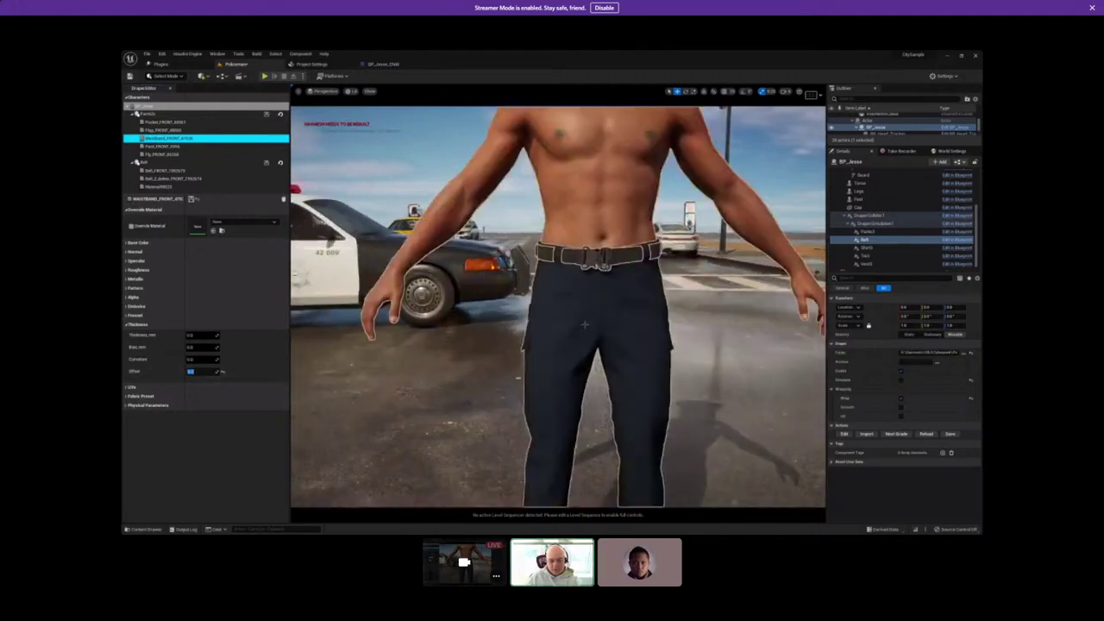
scroll(584, 324, down, 5)
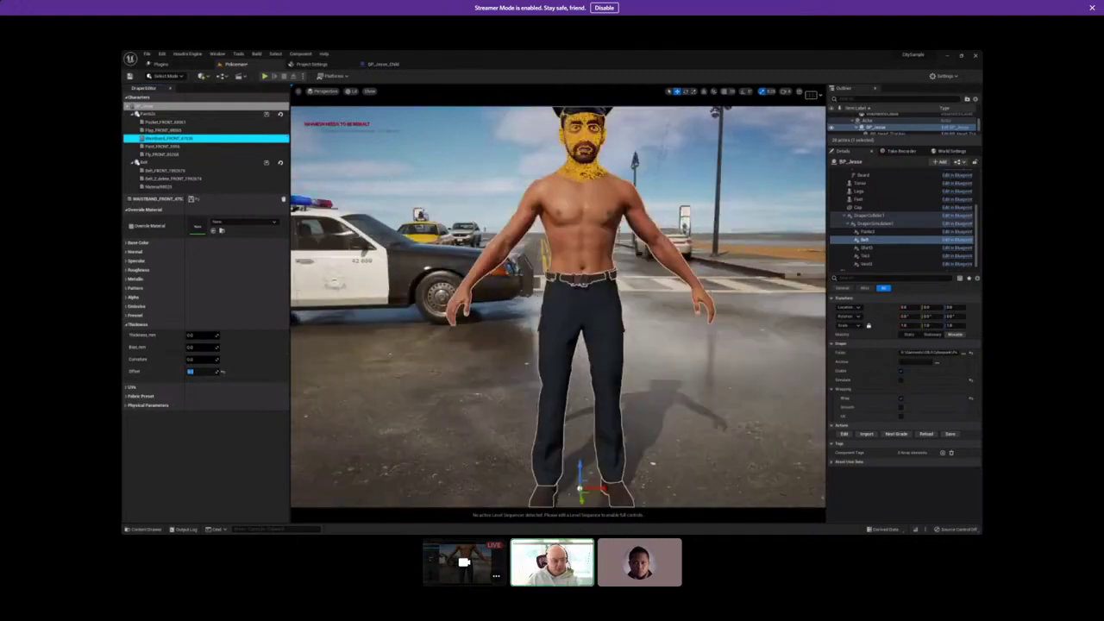
Re-adjust Belt_FRONT's Thickness Offset and orbit to a close-up of the belt front.
click(164, 170)
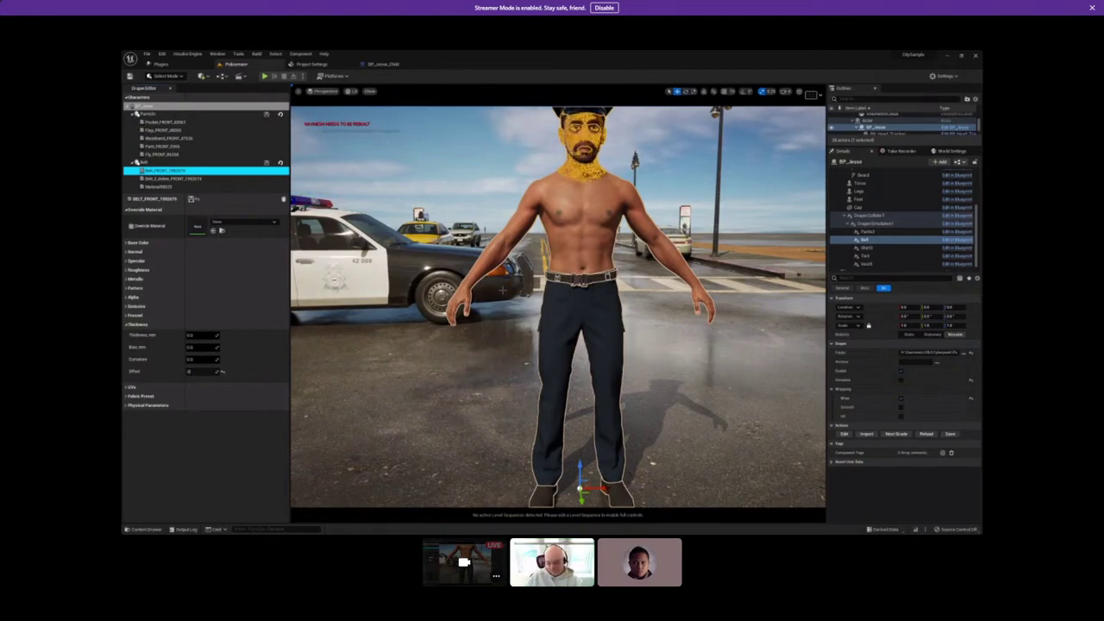
click(194, 371)
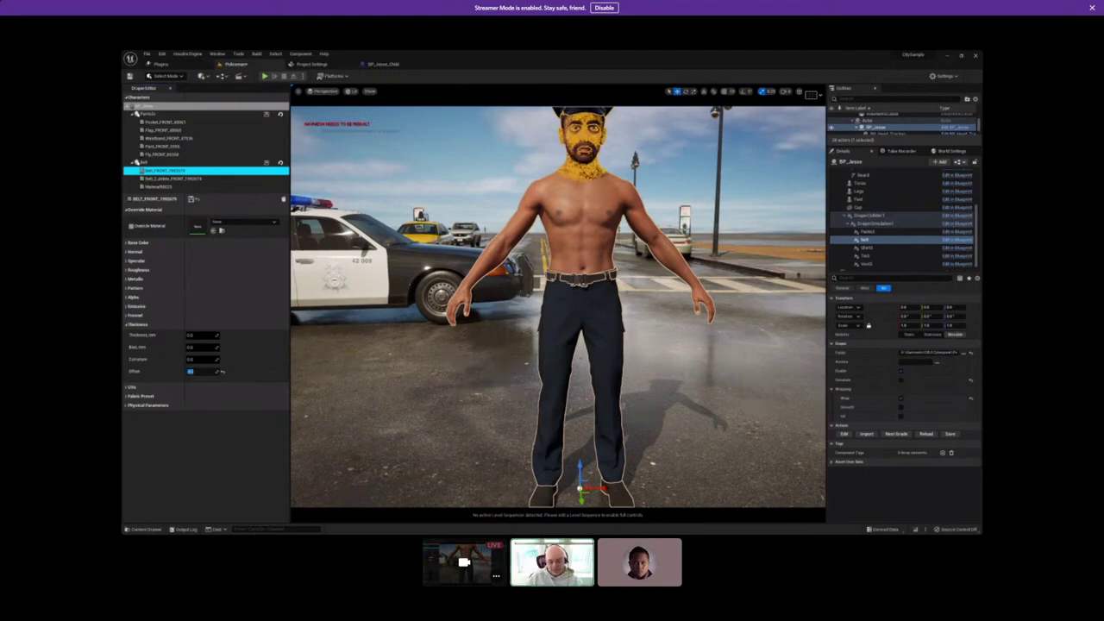
scroll(606, 293, up, 3)
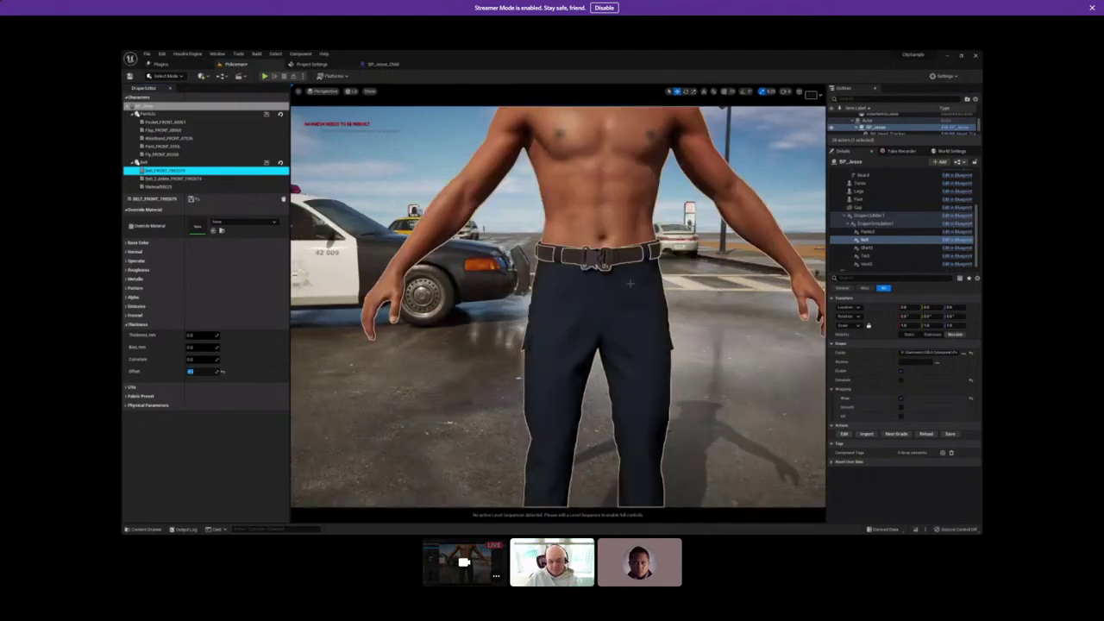
scroll(632, 283, up, 5)
mouse_move(632, 273)
right_down()
mouse_move(552, 284)
mouse_move(632, 291)
right_up()
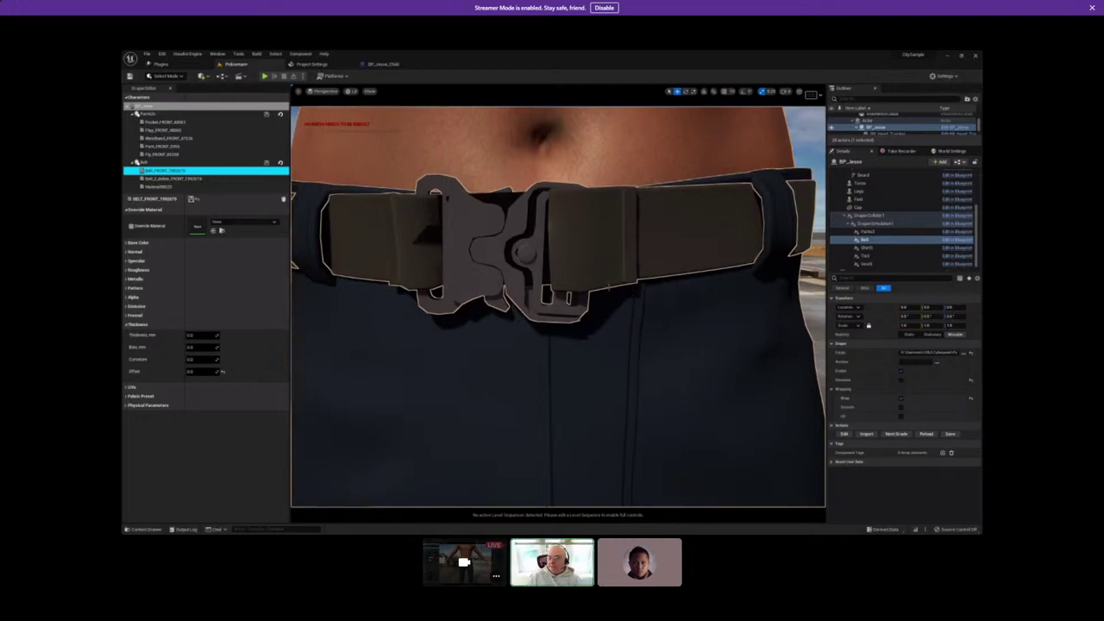
click(139, 528)
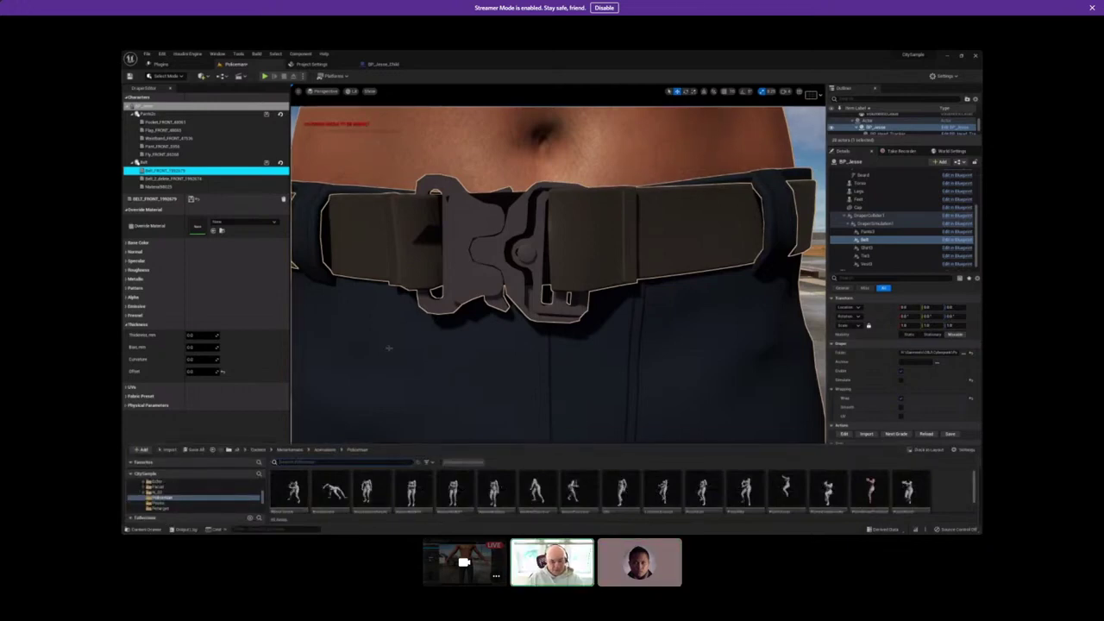
key(alt+Tab)
click(549, 319)
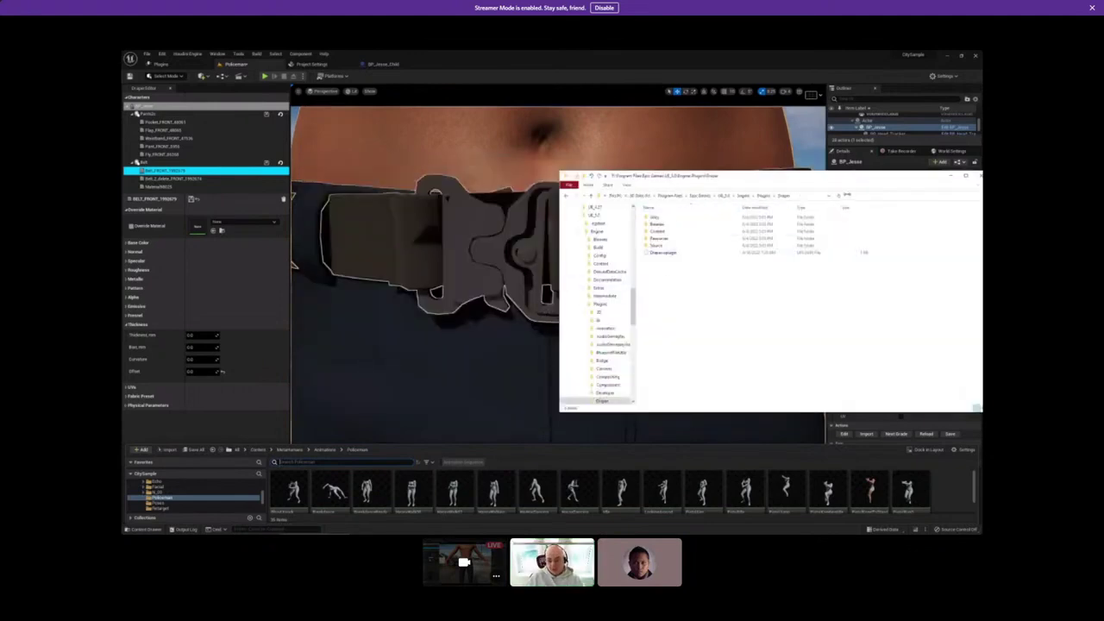
click(976, 178)
key(alt+Tab)
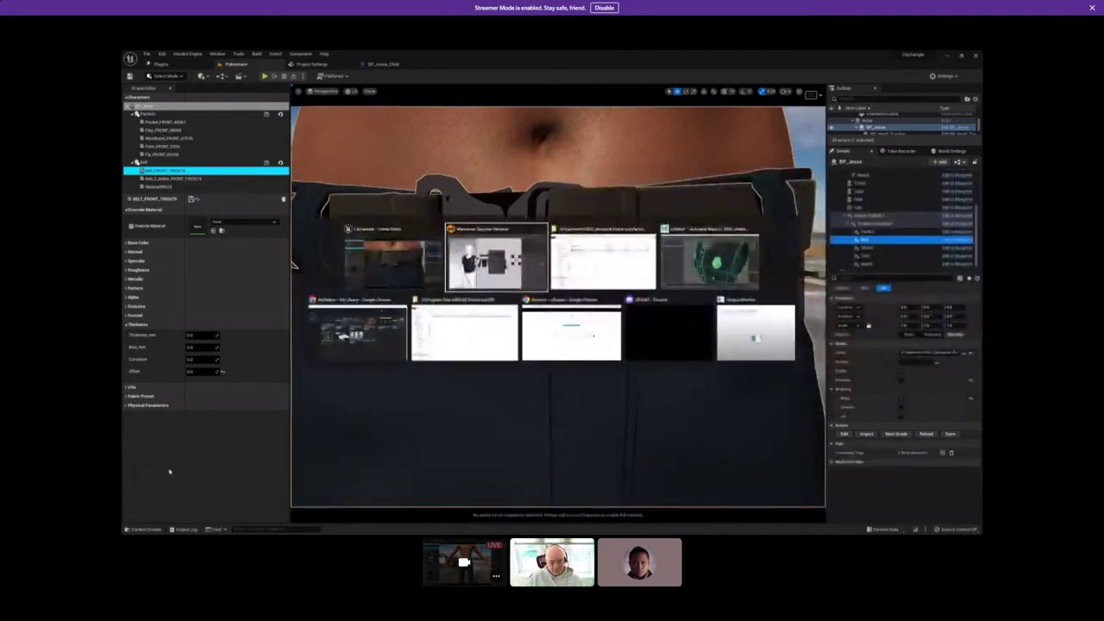
key(alt+Tab)
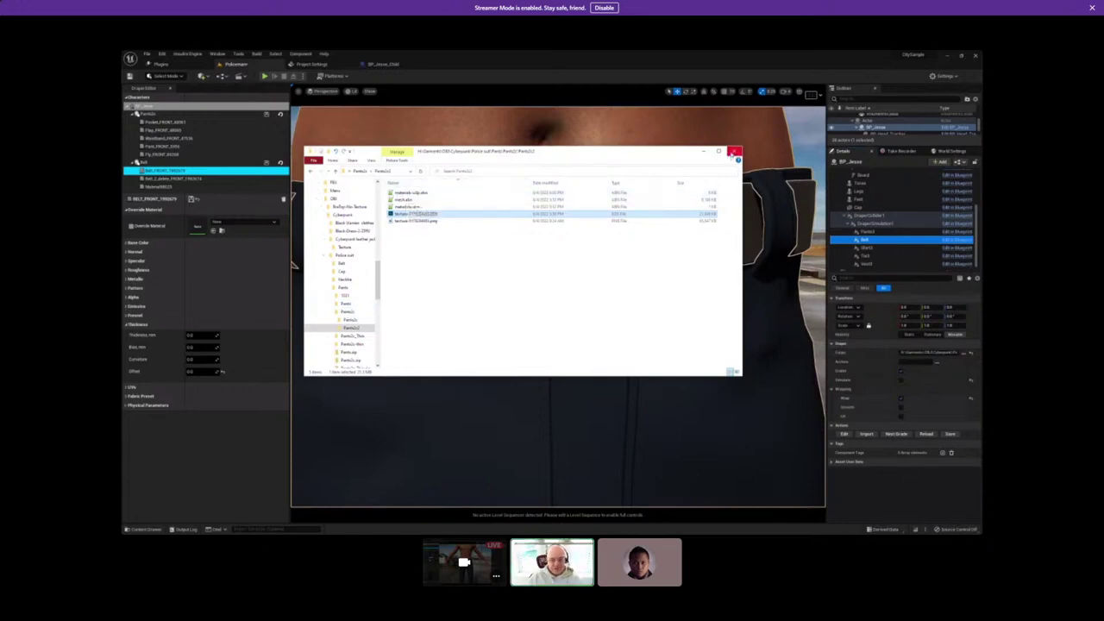
click(733, 151)
click(145, 528)
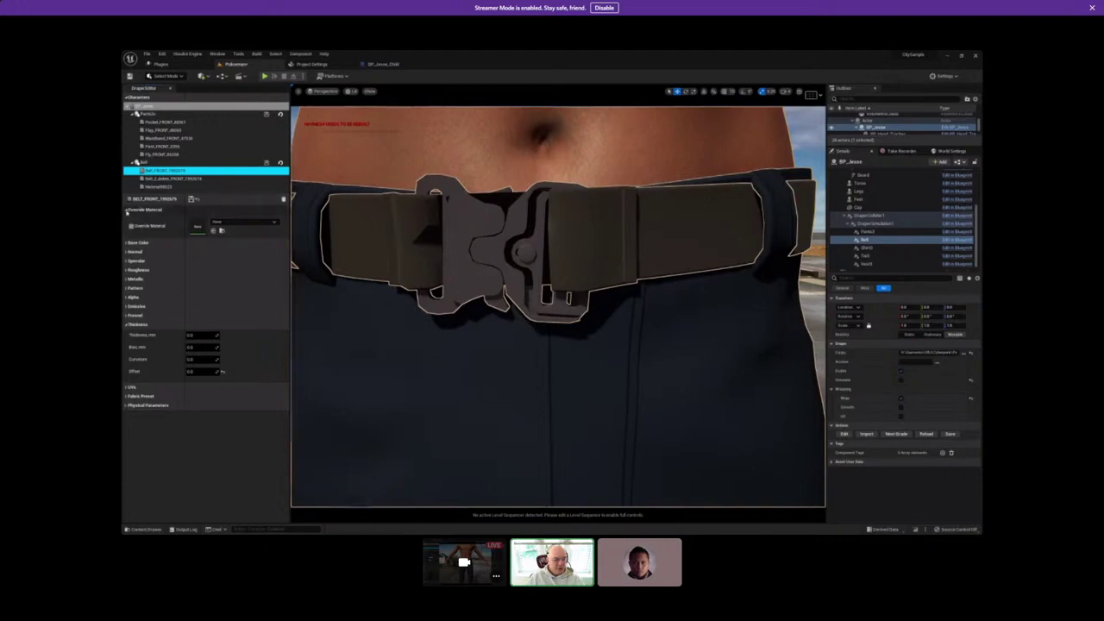
Load the leather normal .dds from the BeltOx folder as the belt's Normal Texture.
click(126, 210)
click(126, 219)
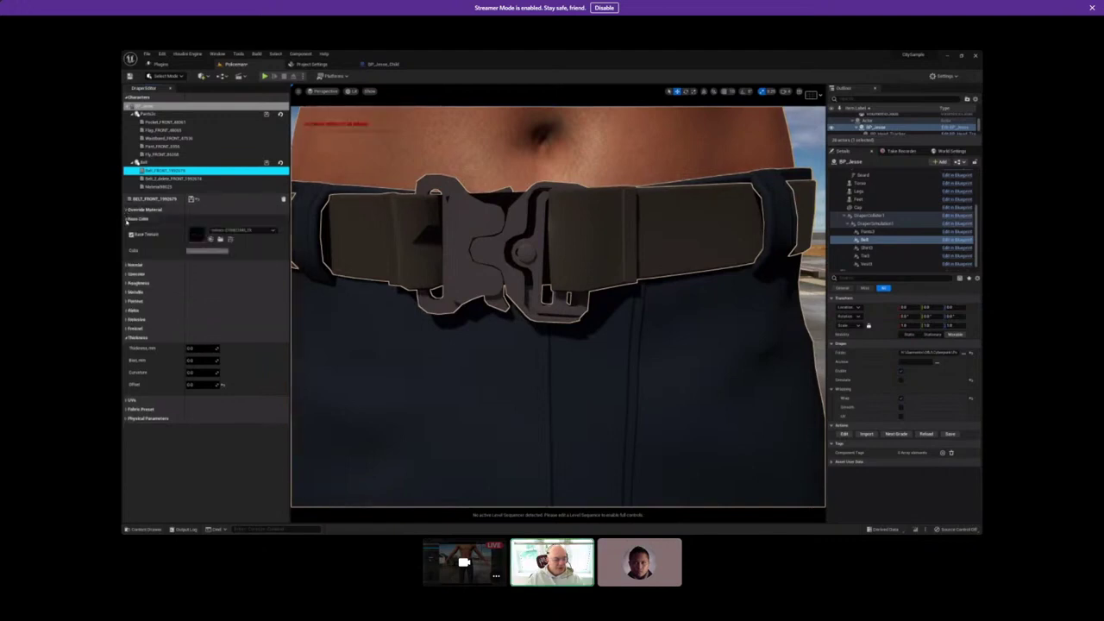
click(127, 265)
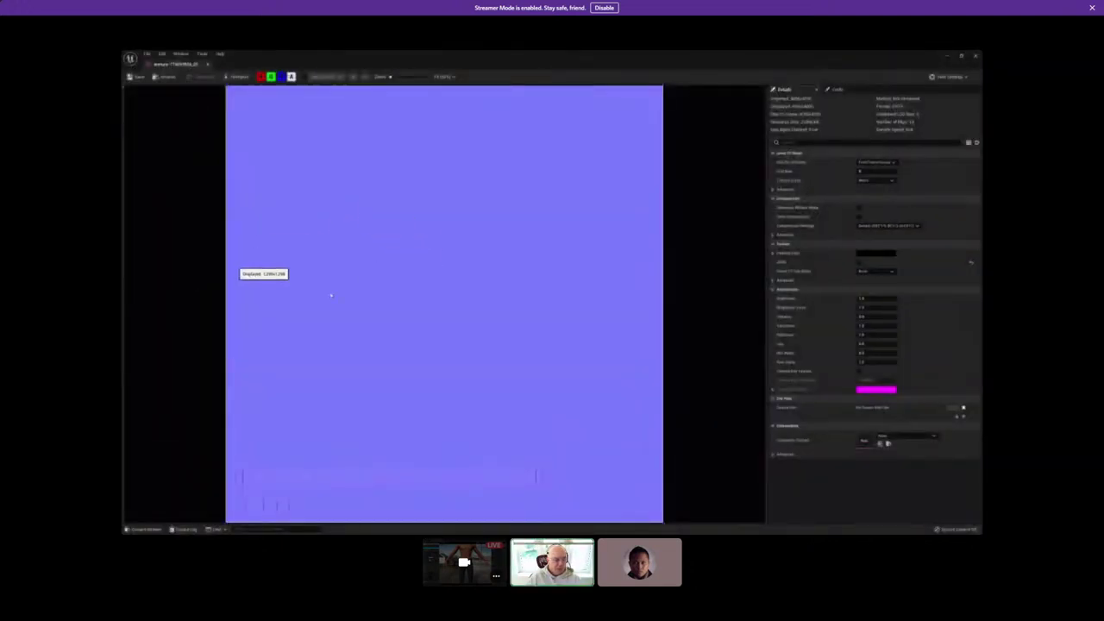
click(207, 65)
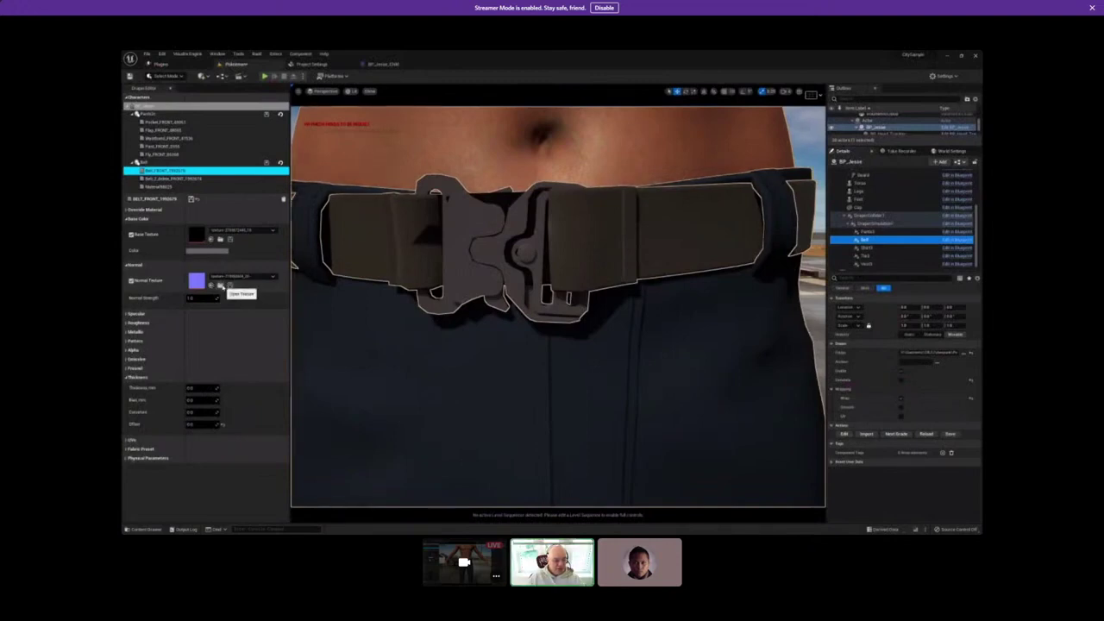
click(221, 286)
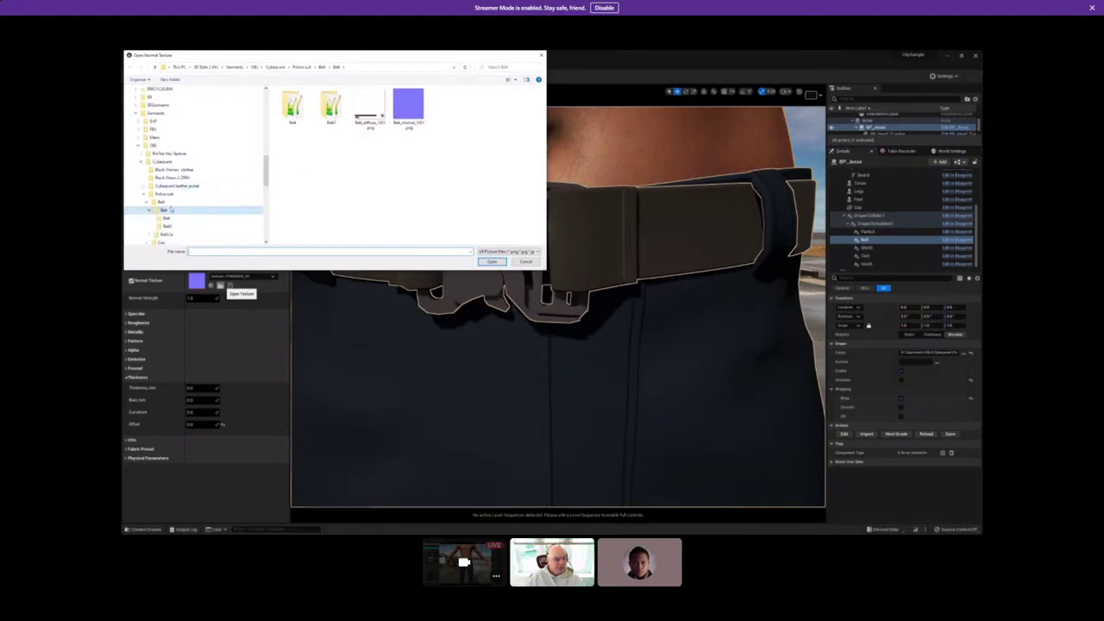
click(168, 204)
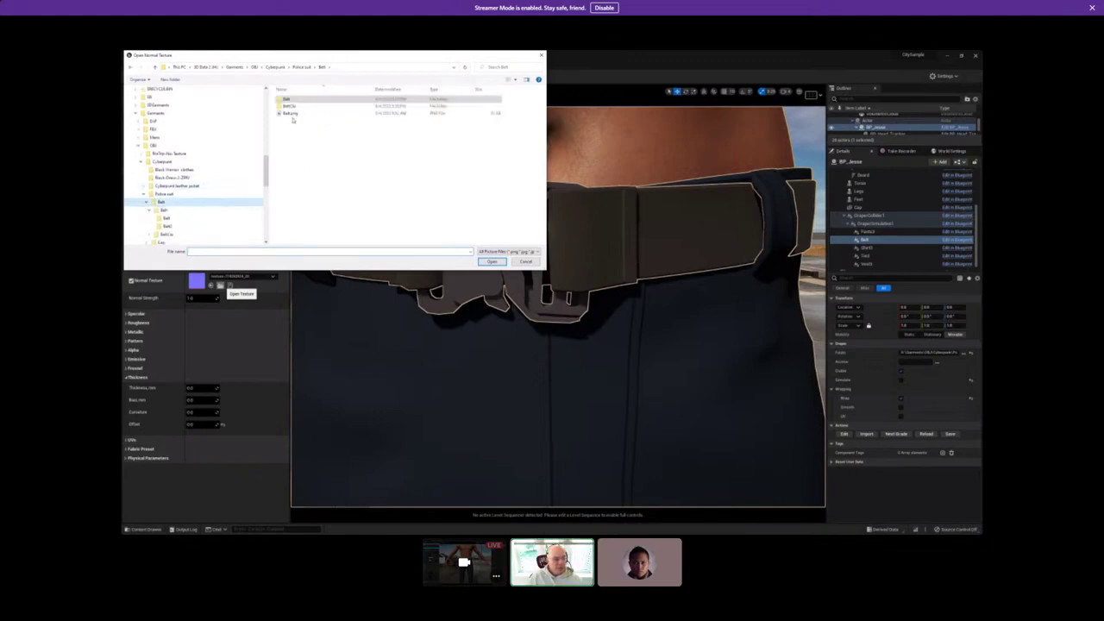
double_click(288, 99)
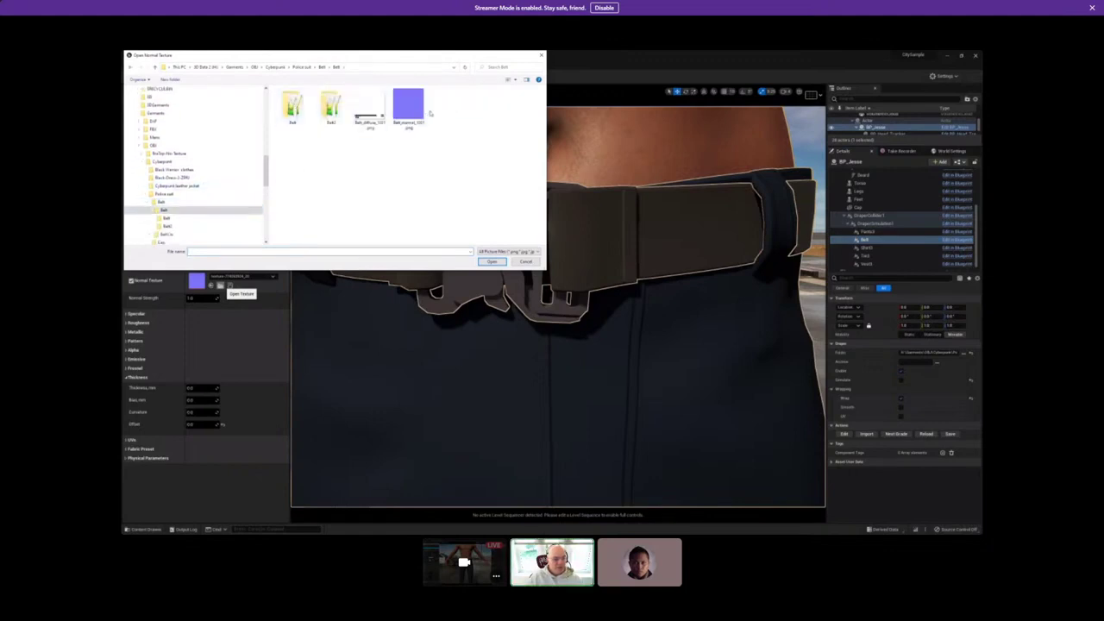
click(166, 225)
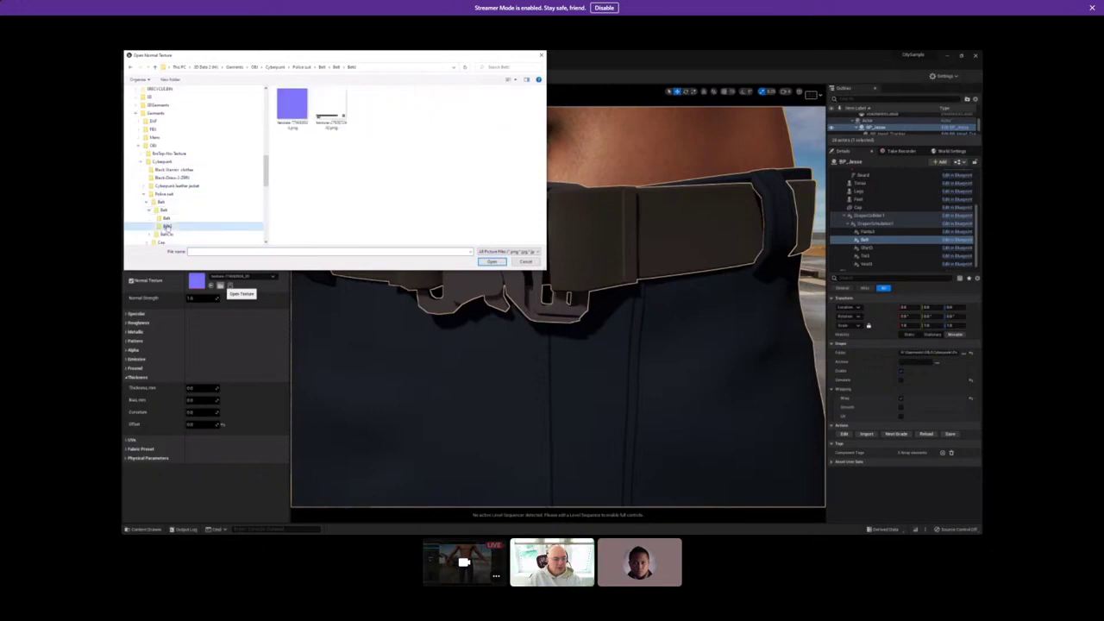
click(172, 233)
double_click(293, 107)
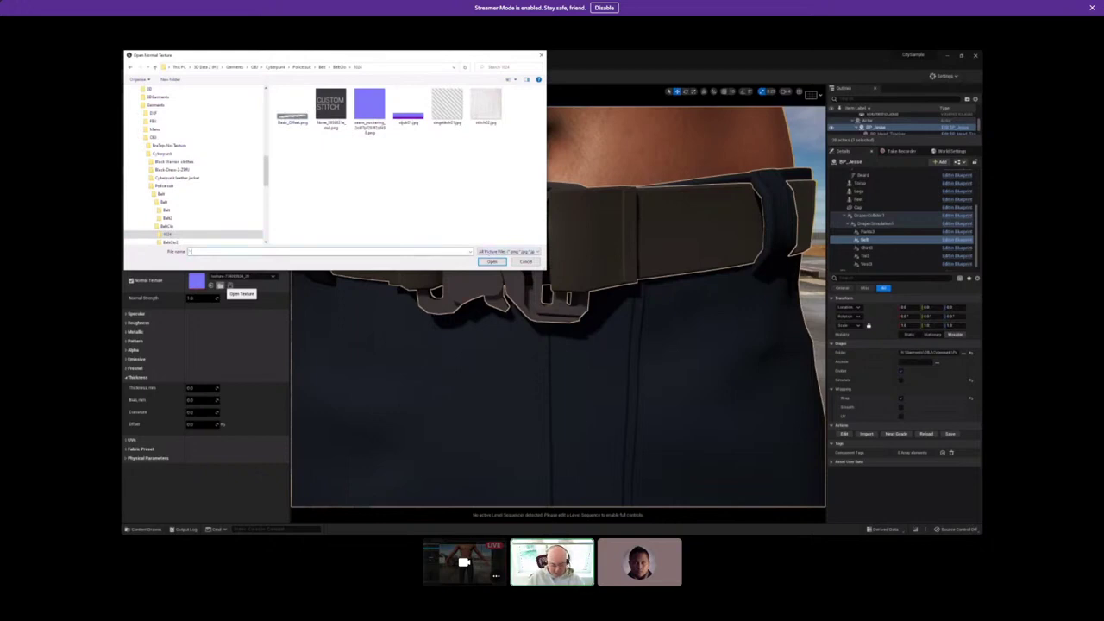
key(Return)
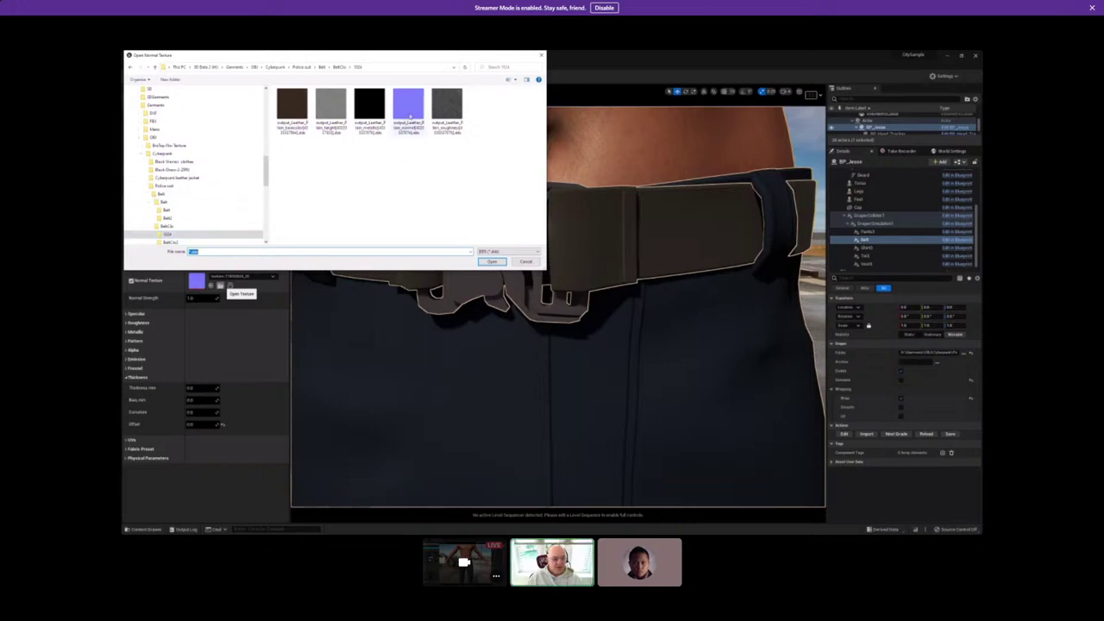
double_click(409, 108)
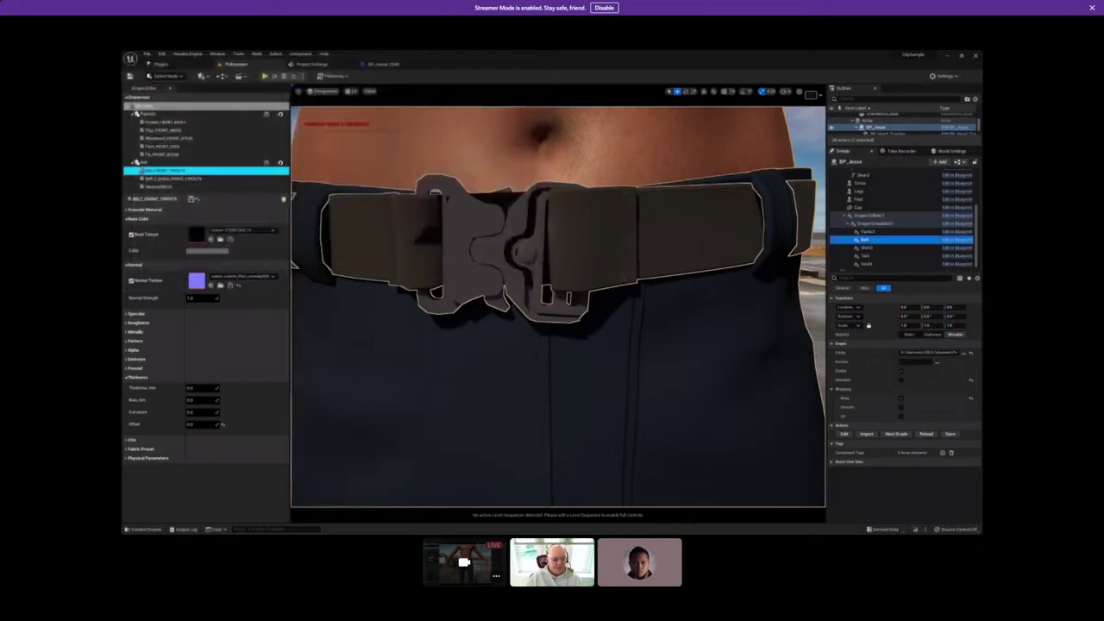
Load the leather roughness .dds as the belt material's roughness texture.
click(127, 323)
click(220, 343)
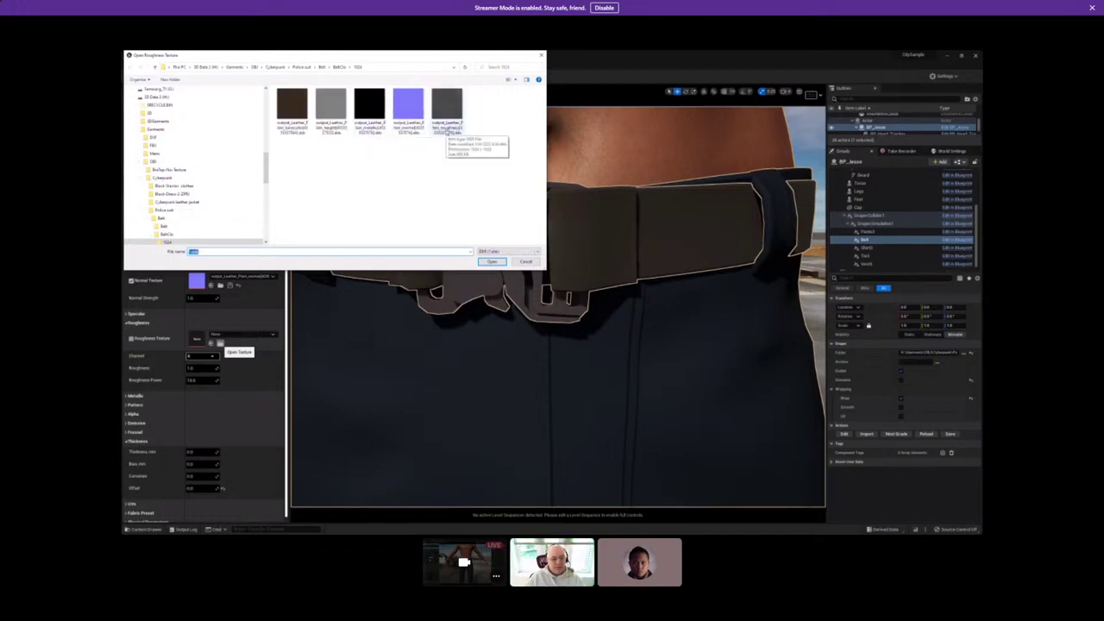
double_click(451, 104)
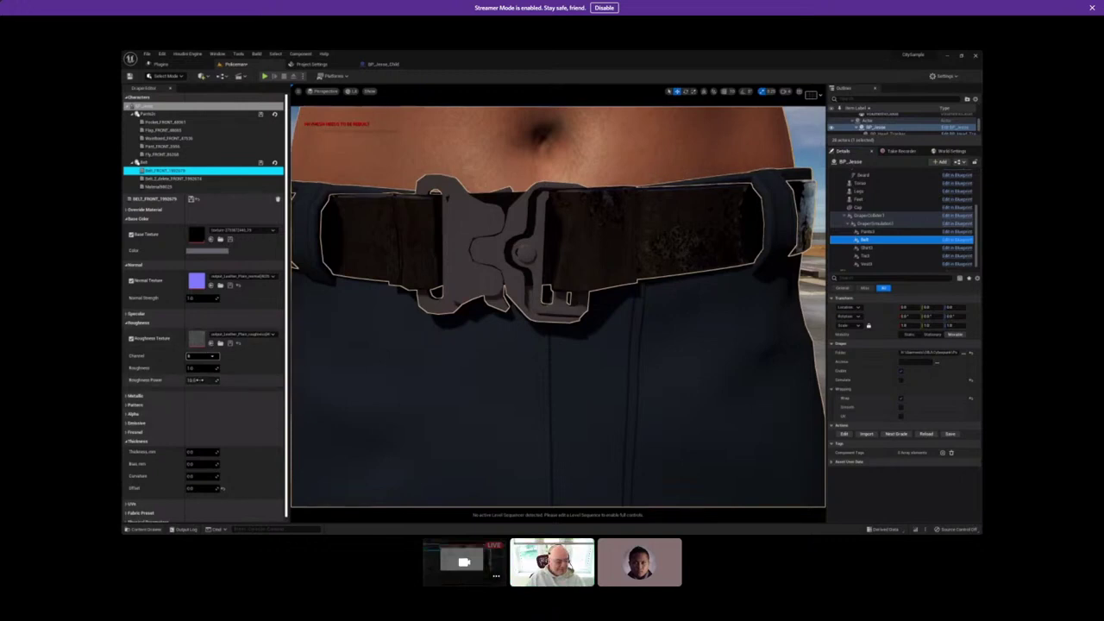
Lower the belt's Roughness Power slightly and raise its Normal Strength.
click(198, 379)
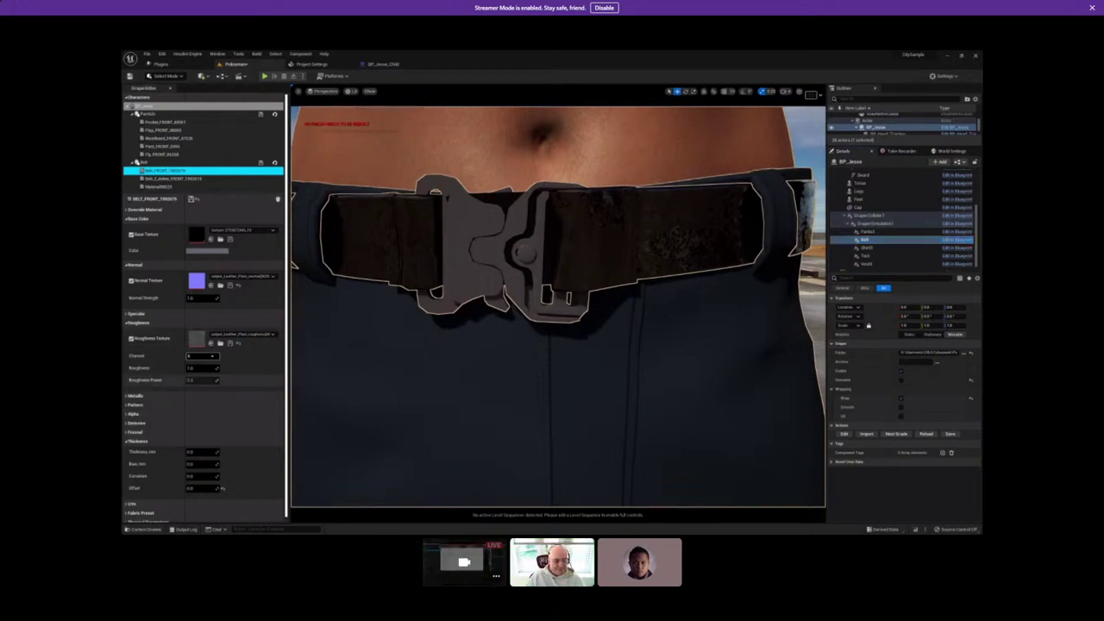
mouse_move(202, 379)
mouse_down()
mouse_move(215, 380)
mouse_move(200, 379)
mouse_up()
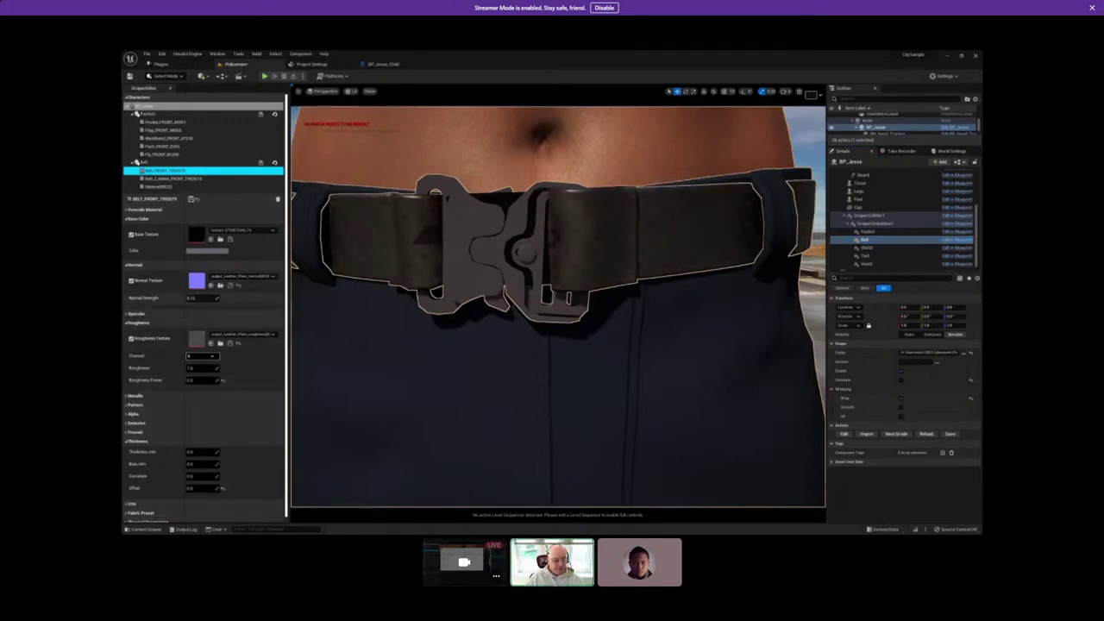
drag(202, 298, 215, 297)
scroll(213, 392, down, 1)
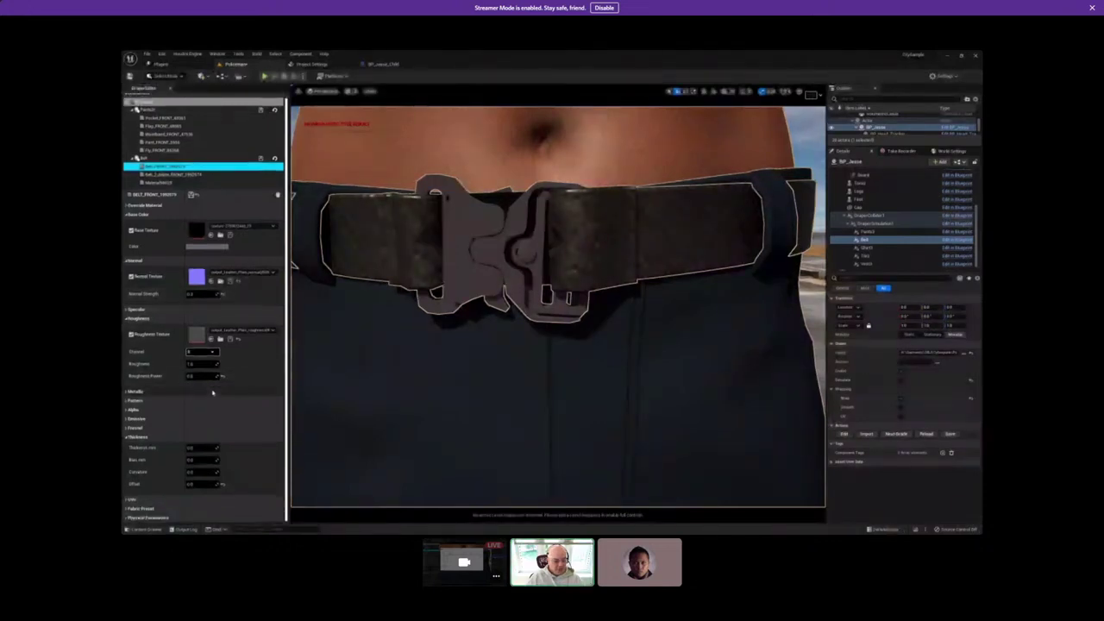
click(127, 437)
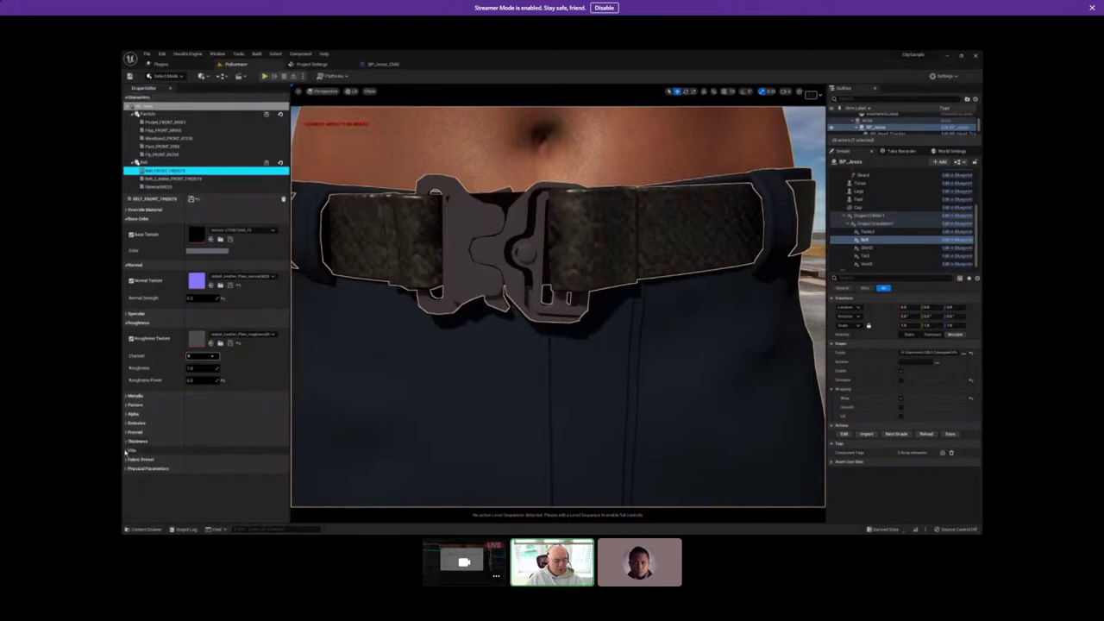
click(128, 452)
Set the belt's Fabric Transforms width and height to 5.0.
scroll(246, 464, down, 2)
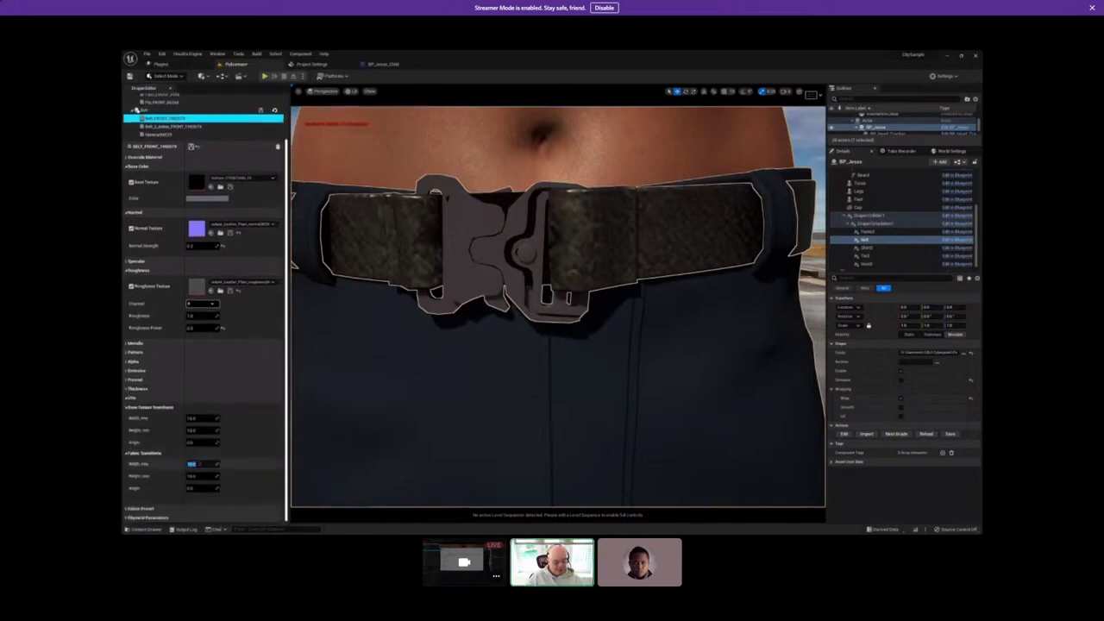
text(5)
key(Tab)
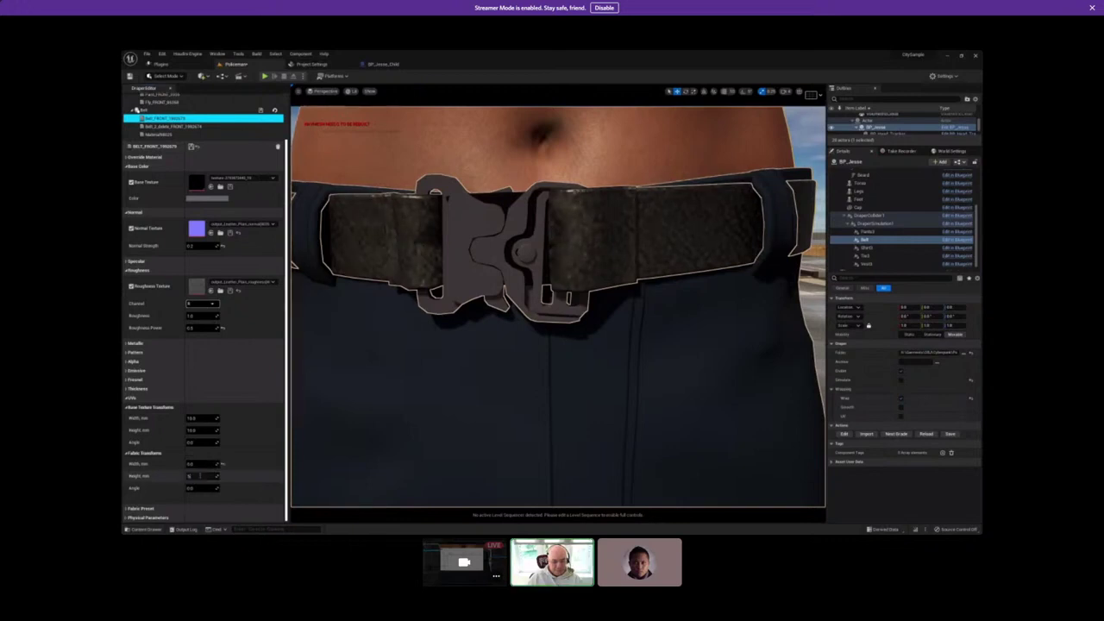
key(shift+Tab)
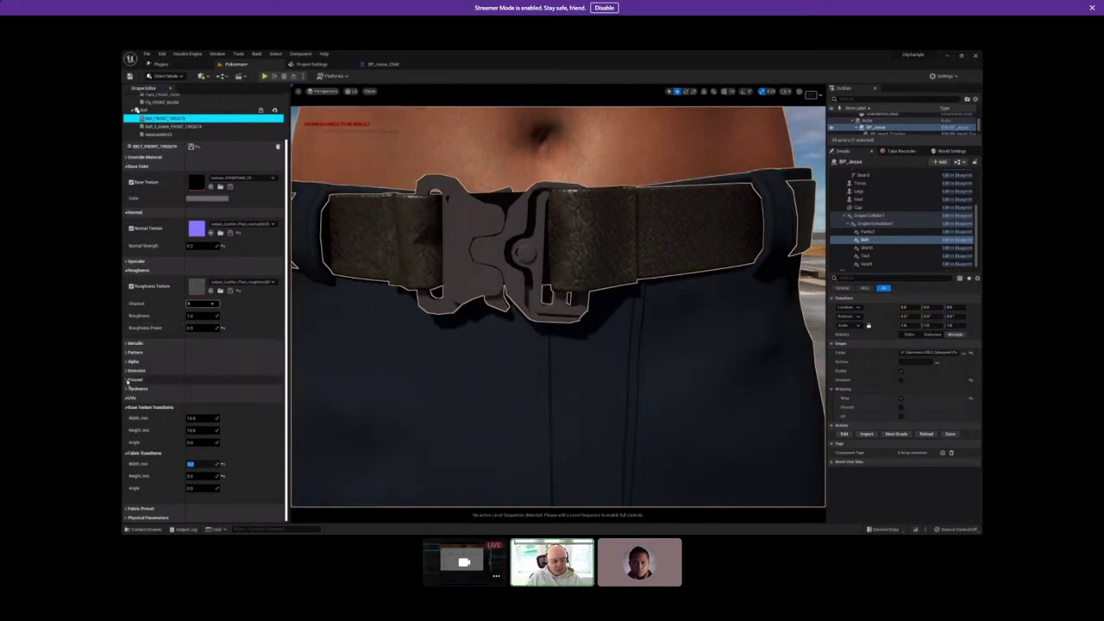
Set the belt's Fresnel Fuzz Power to 5 and Fresnel Power to 1.
click(126, 379)
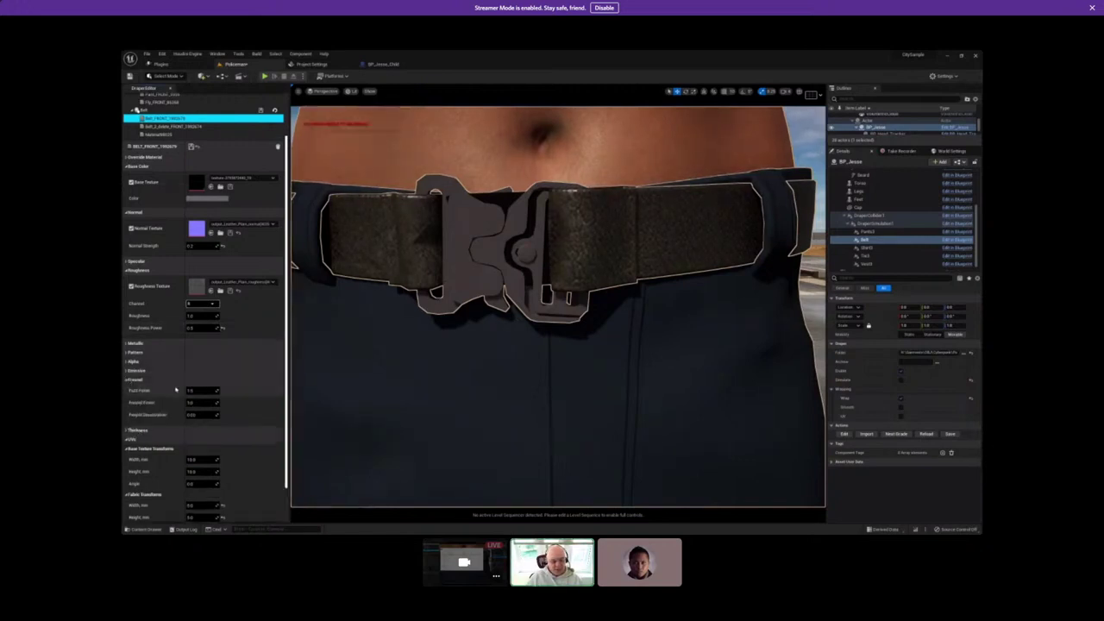
click(193, 390)
text(5)
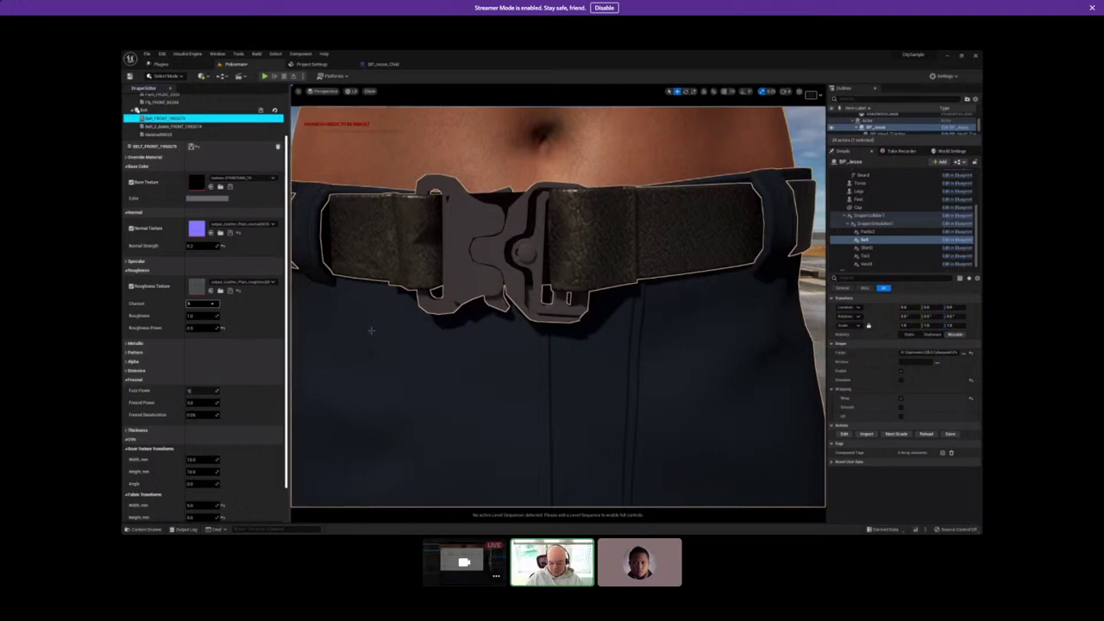
key(Return)
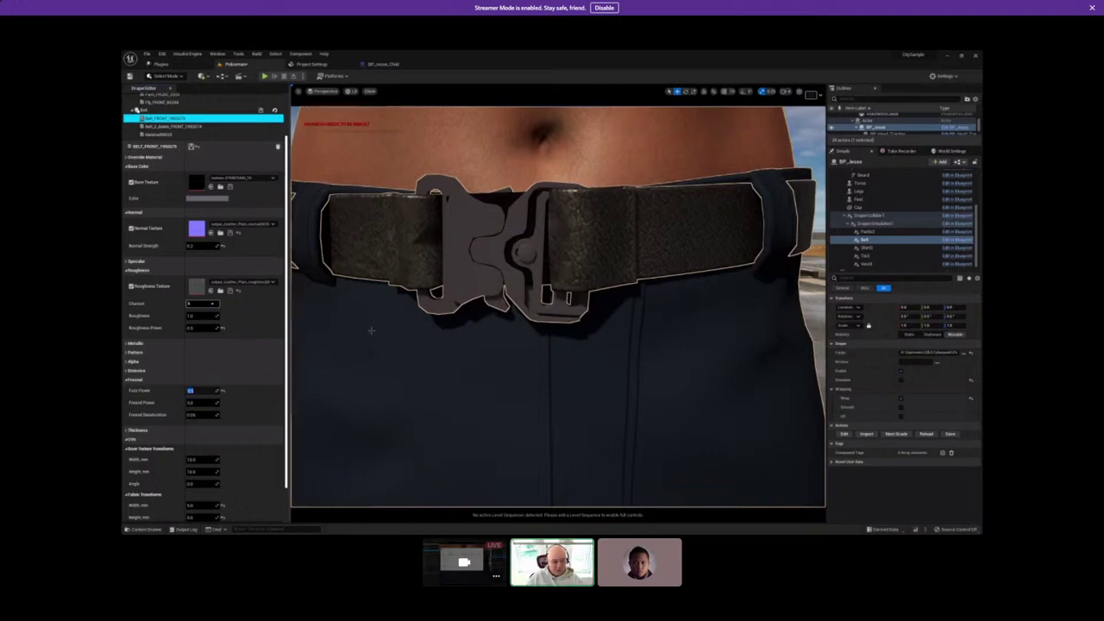
click(197, 403)
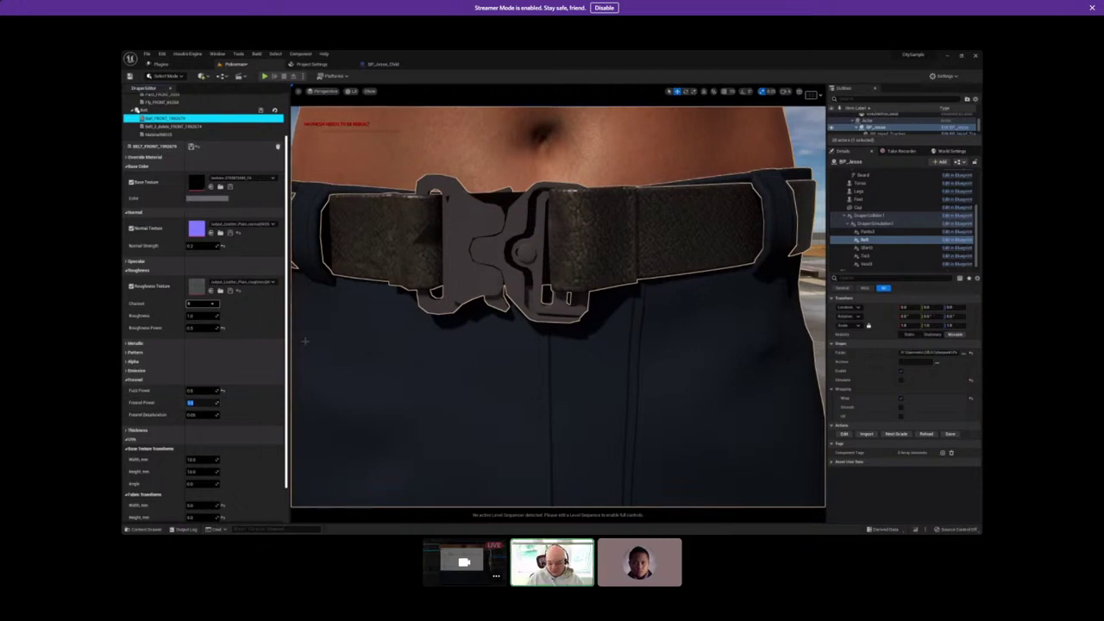
text(1)
key(Return)
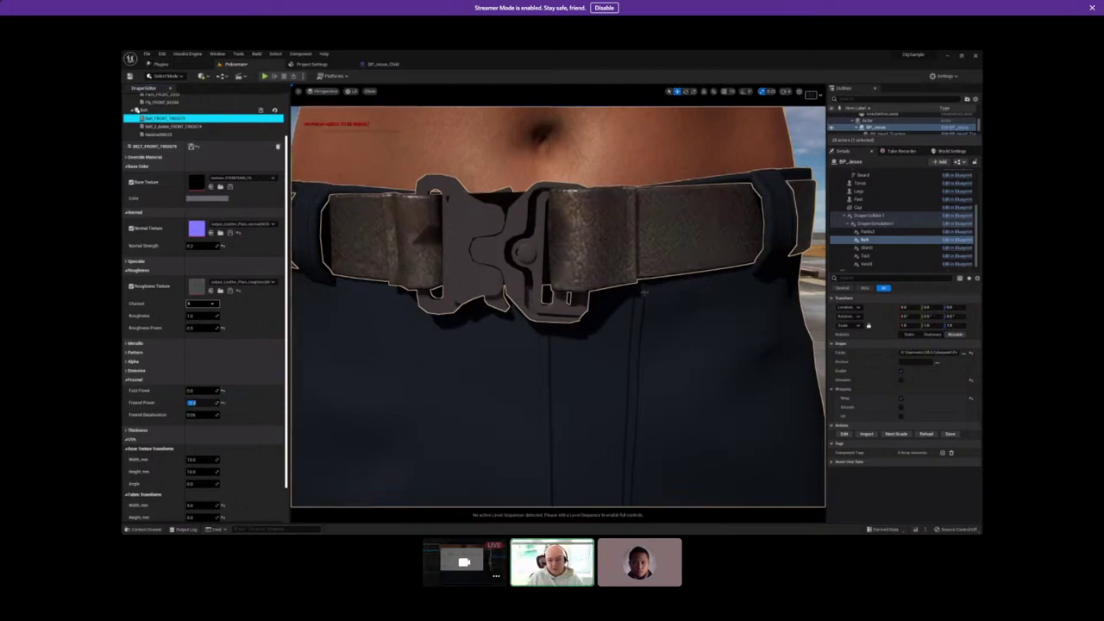
Open the third belt piece's material settings in the Draper Editor.
scroll(644, 291, down, 5)
scroll(644, 291, up, 5)
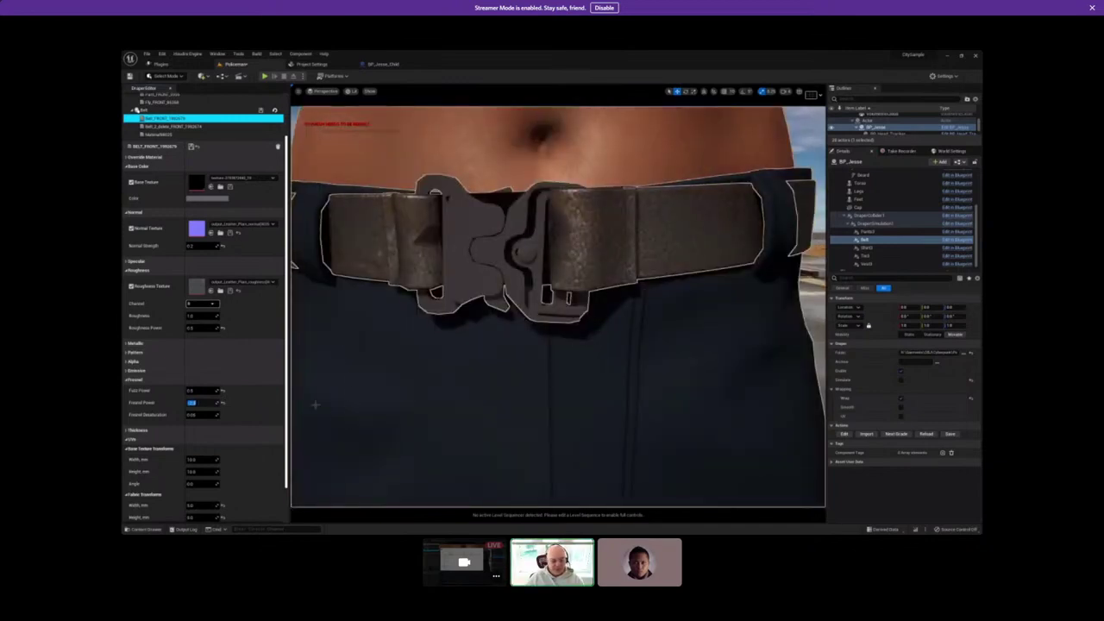
click(145, 157)
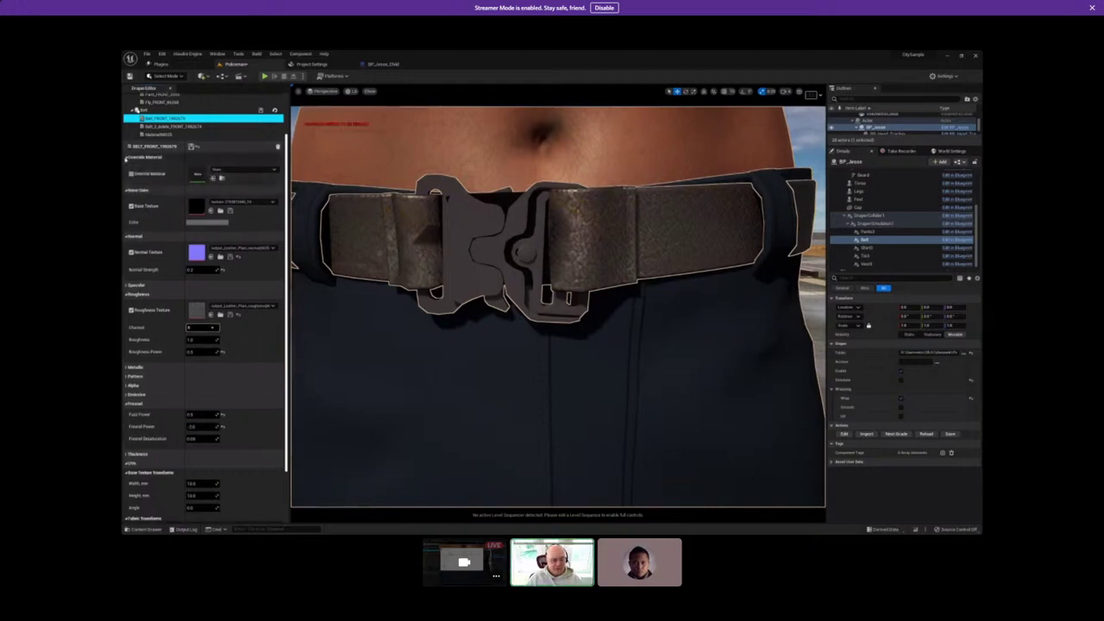
click(126, 156)
click(127, 166)
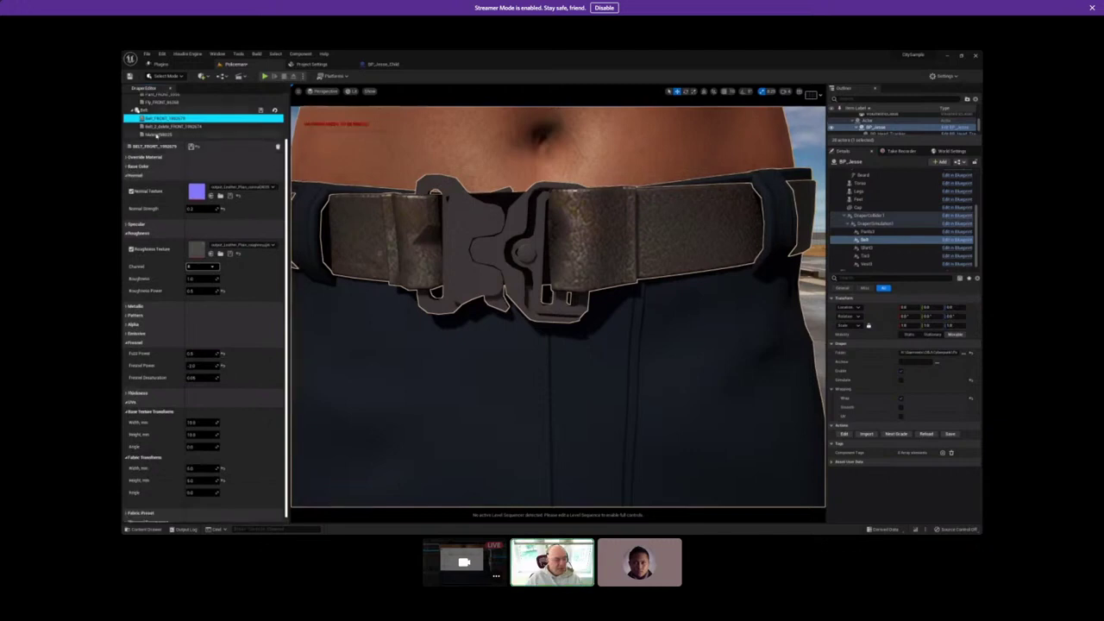
click(147, 134)
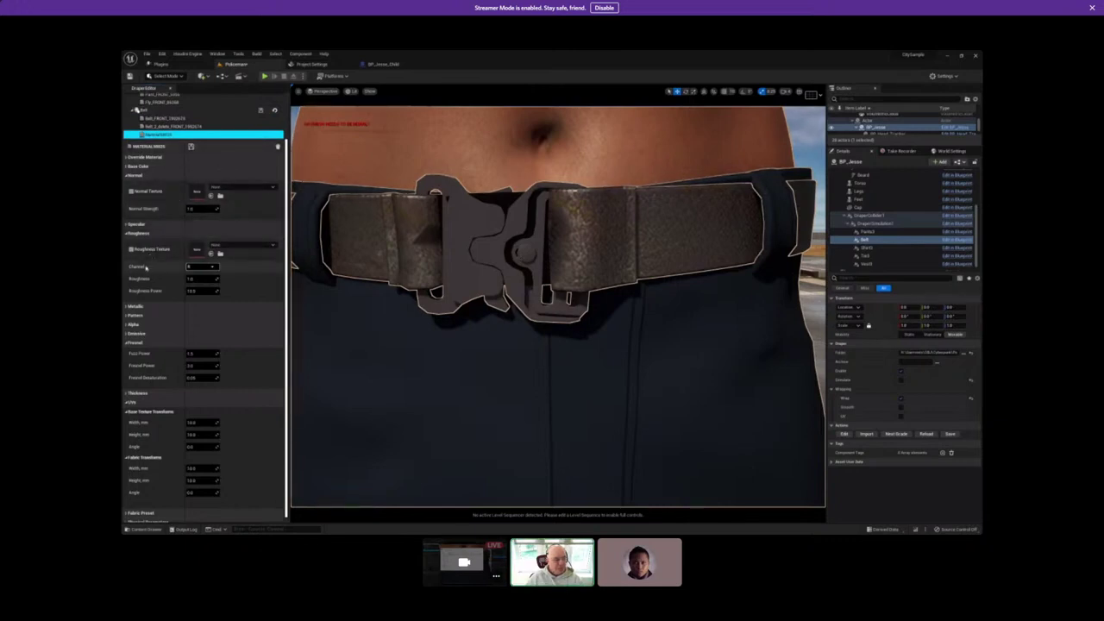
Raise the third belt material's Metallic to about 0.75 and Roughness to about 0.22.
click(127, 233)
scroll(128, 234, up, 2)
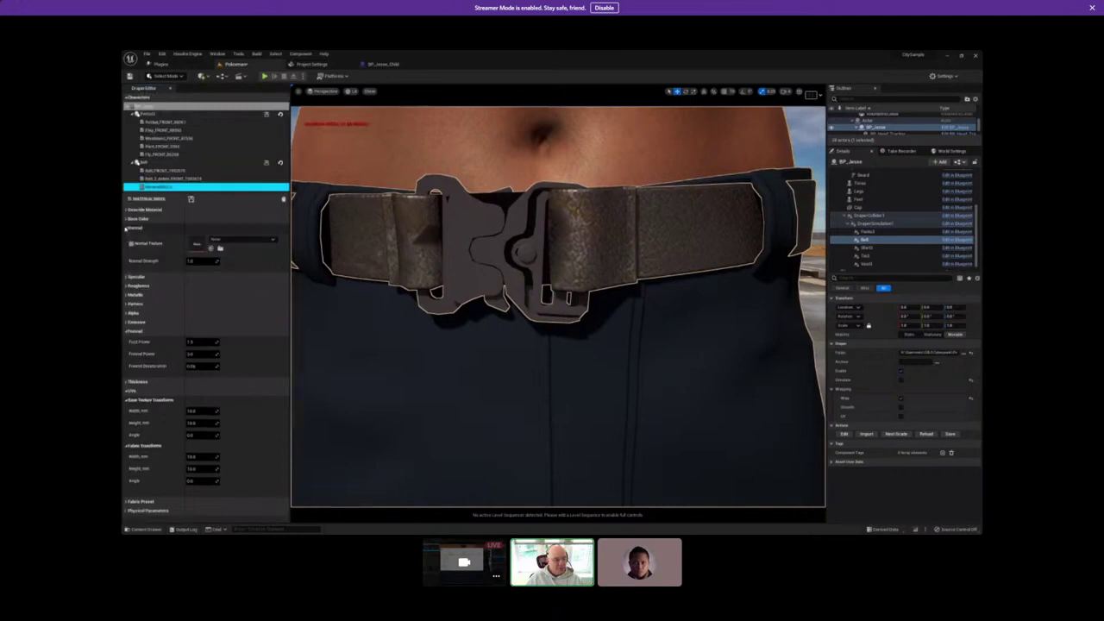
click(126, 228)
click(126, 255)
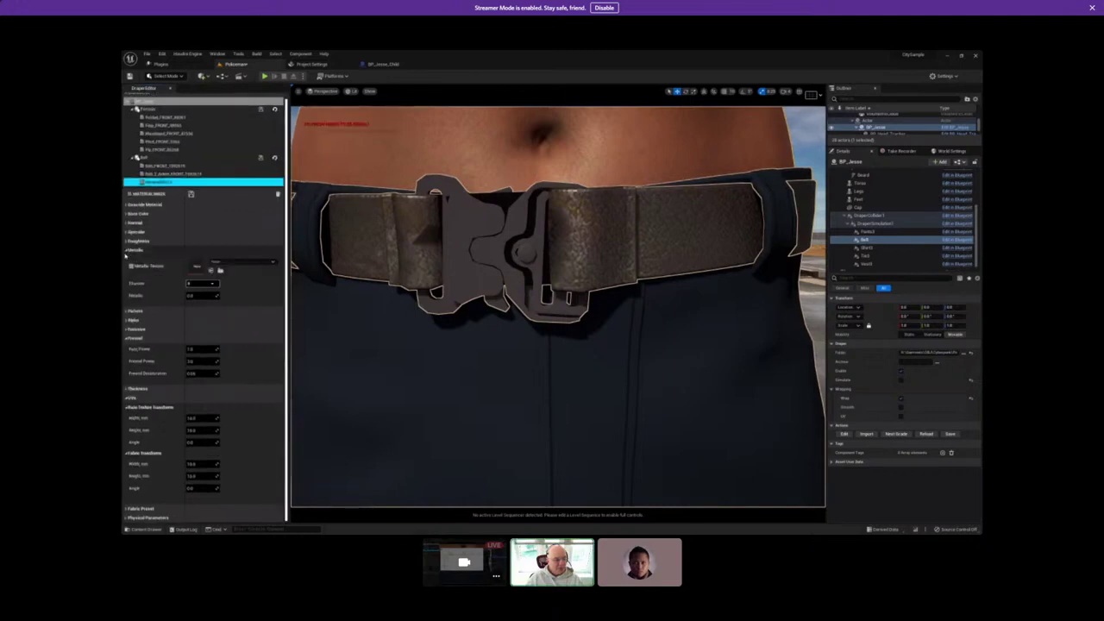
drag(202, 294, 212, 295)
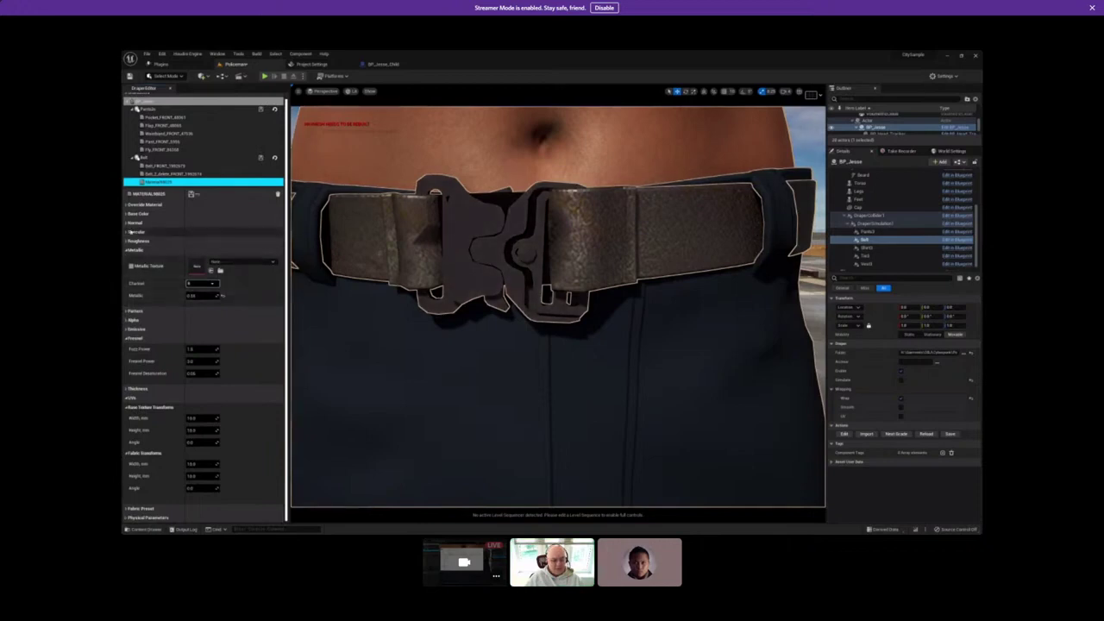
click(129, 241)
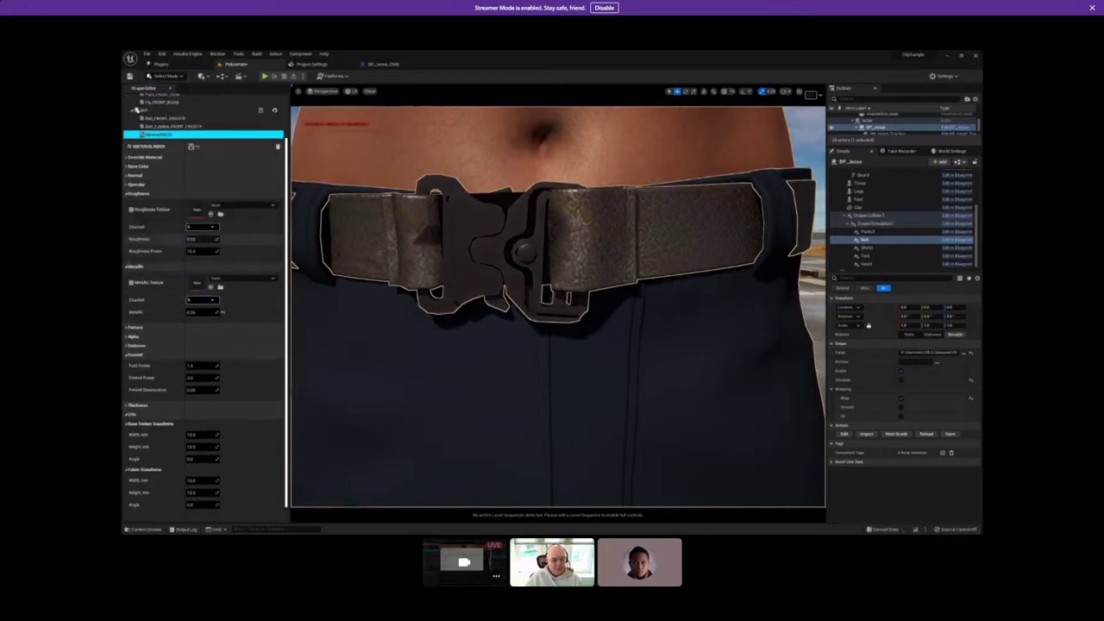
drag(202, 238, 211, 239)
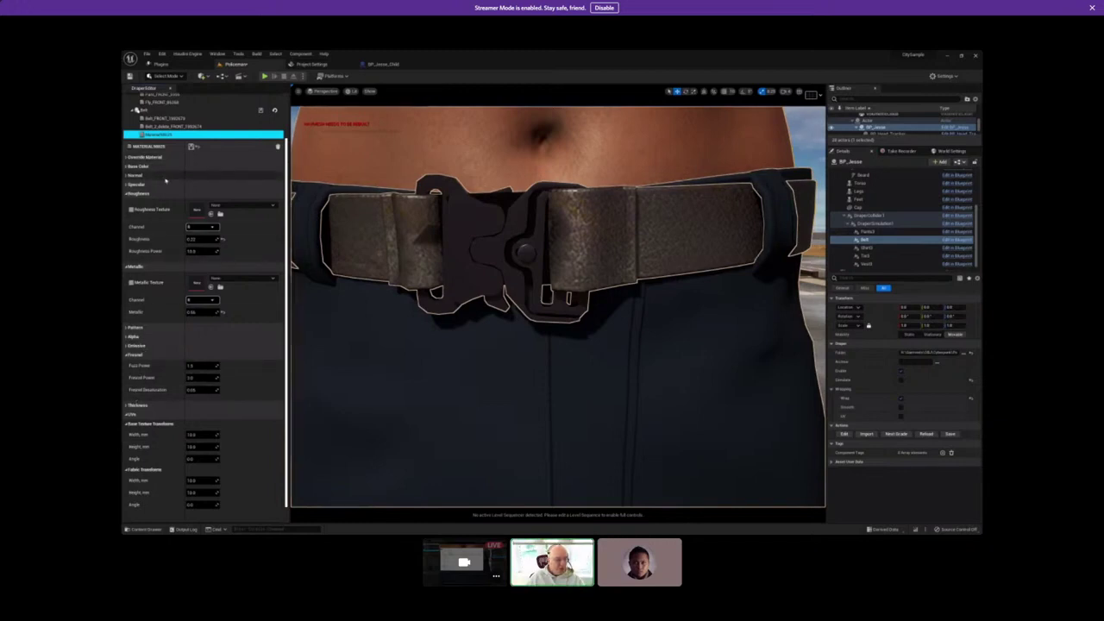
Enable Override Material, fine-tune Metallic, and save the belt material.
scroll(165, 180, up, 2)
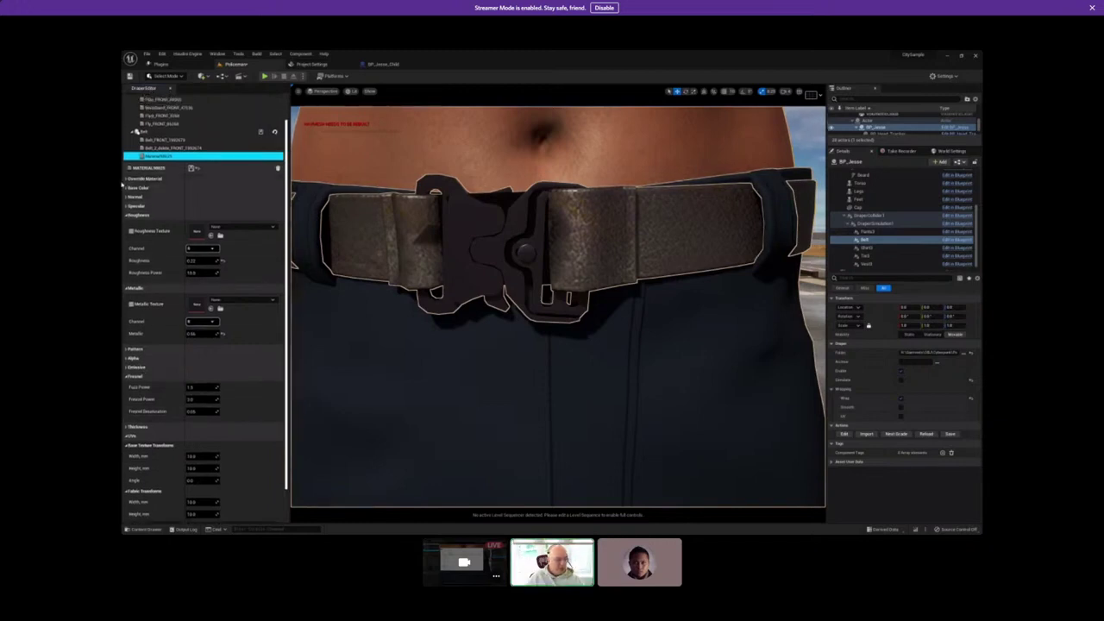
click(127, 179)
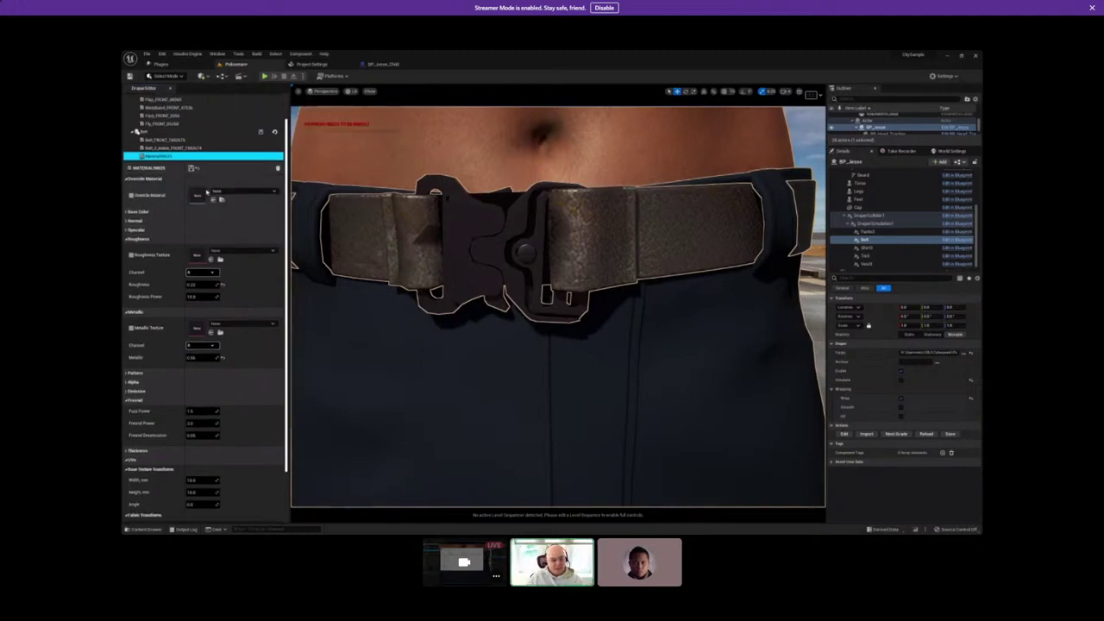
click(130, 195)
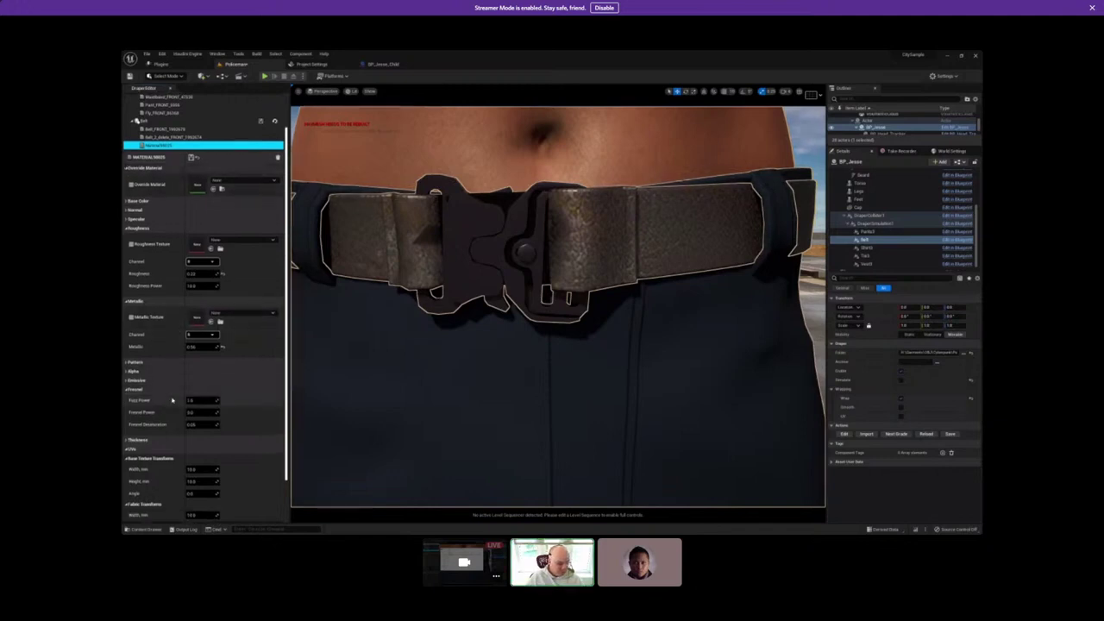
scroll(154, 310, down, 3)
drag(200, 295, 199, 295)
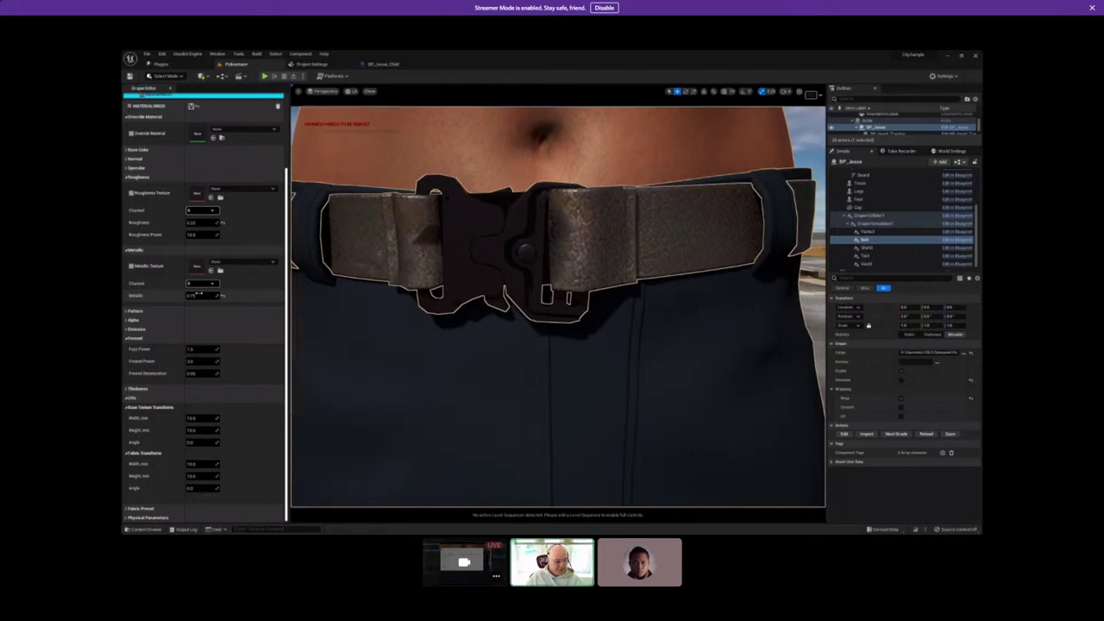
scroll(198, 295, up, 2)
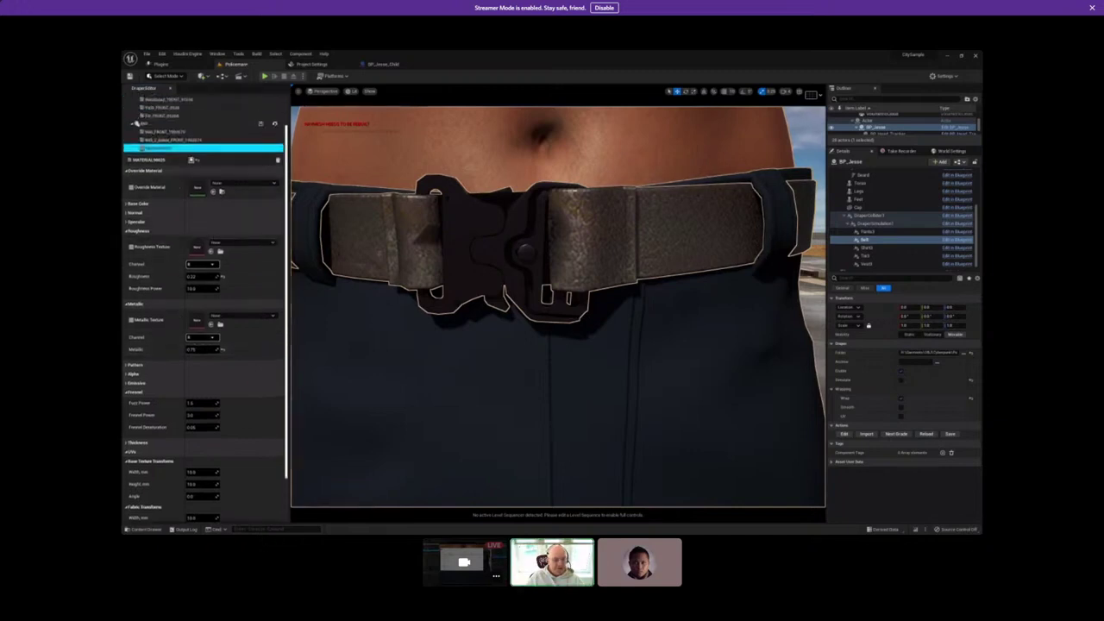
click(191, 161)
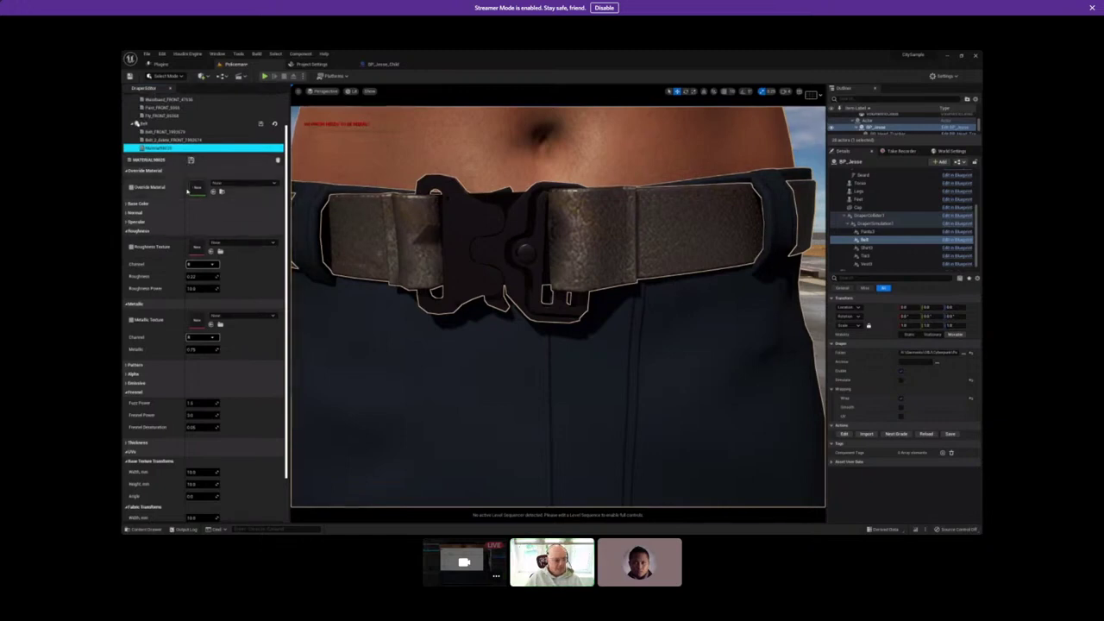
click(173, 132)
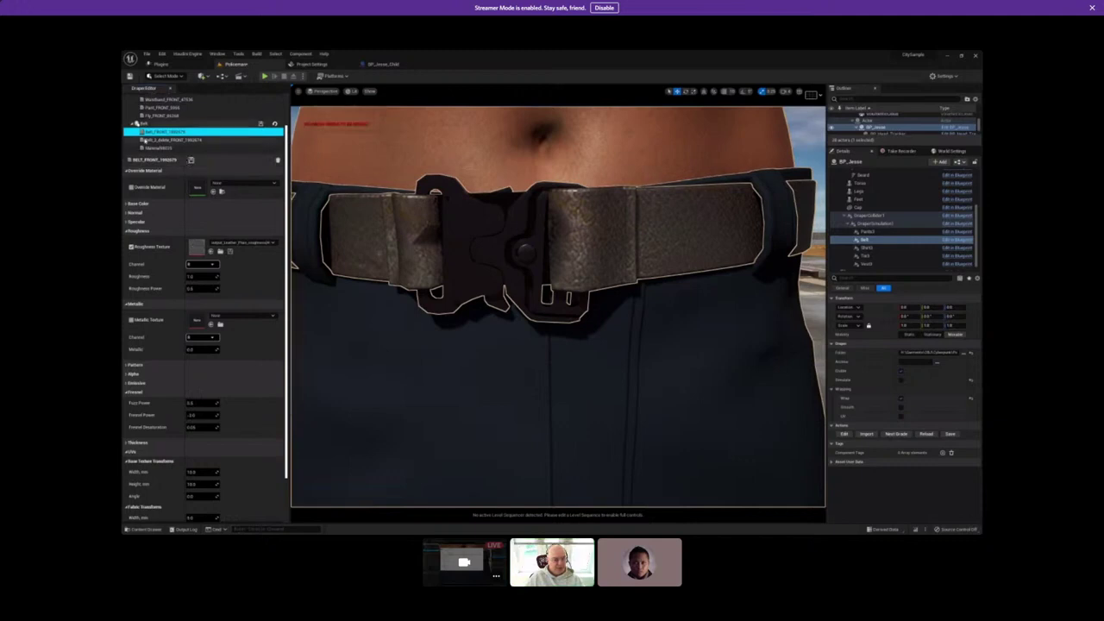
Select Belt_2_delete, collapse Roughness and Metallic, and expand its Alpha settings showing Masked transparency.
click(149, 139)
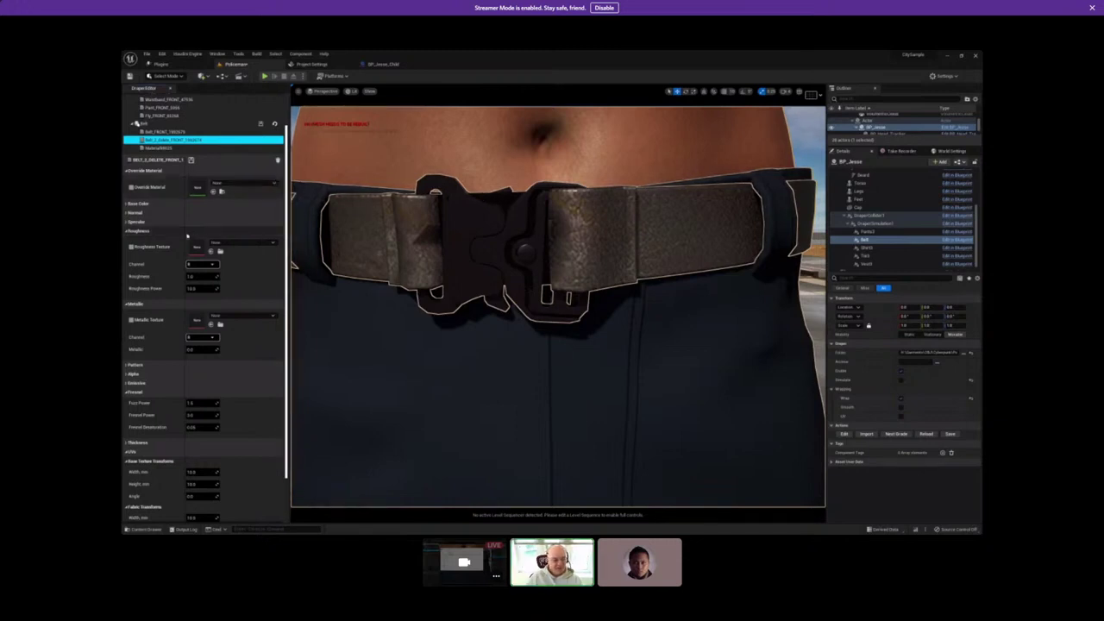
click(129, 231)
click(129, 241)
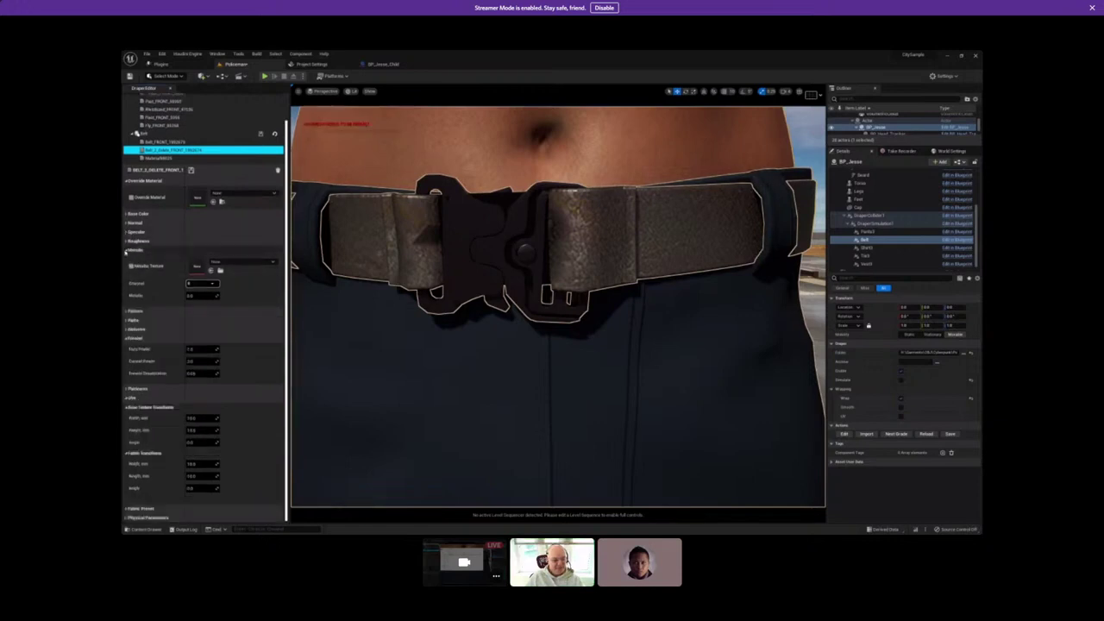
scroll(127, 251, up, 1)
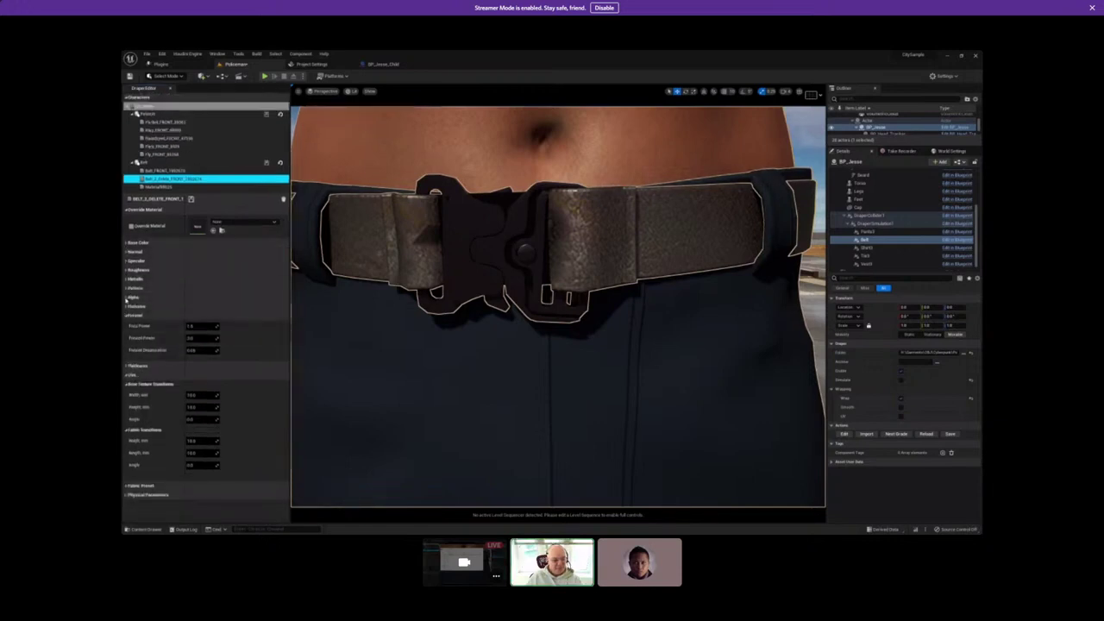
click(130, 297)
scroll(125, 332, down, 1)
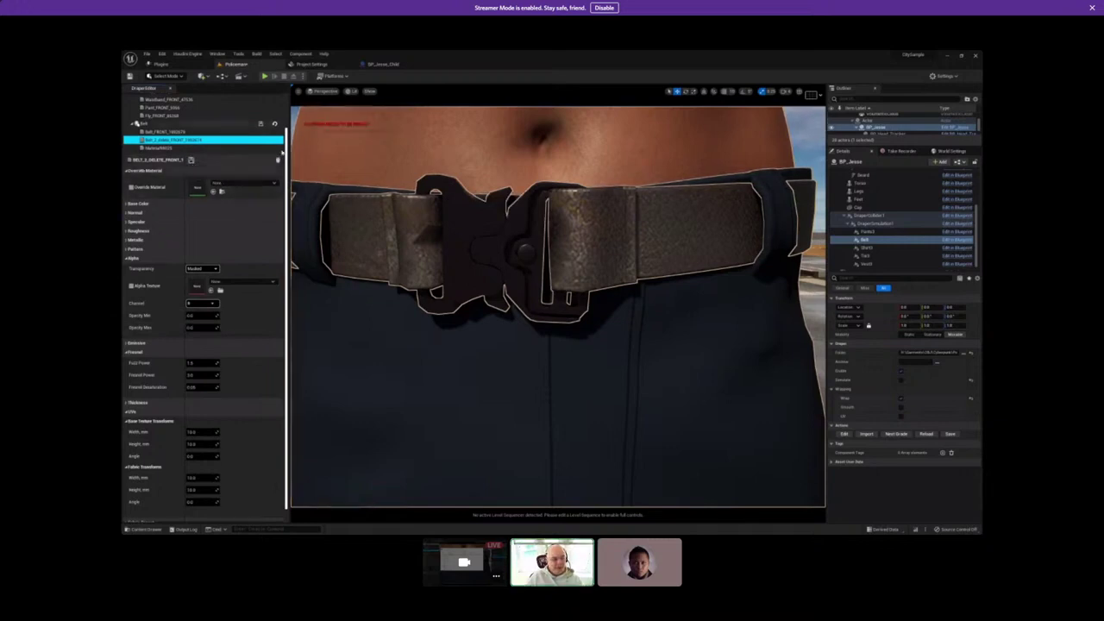
scroll(284, 149, up, 2)
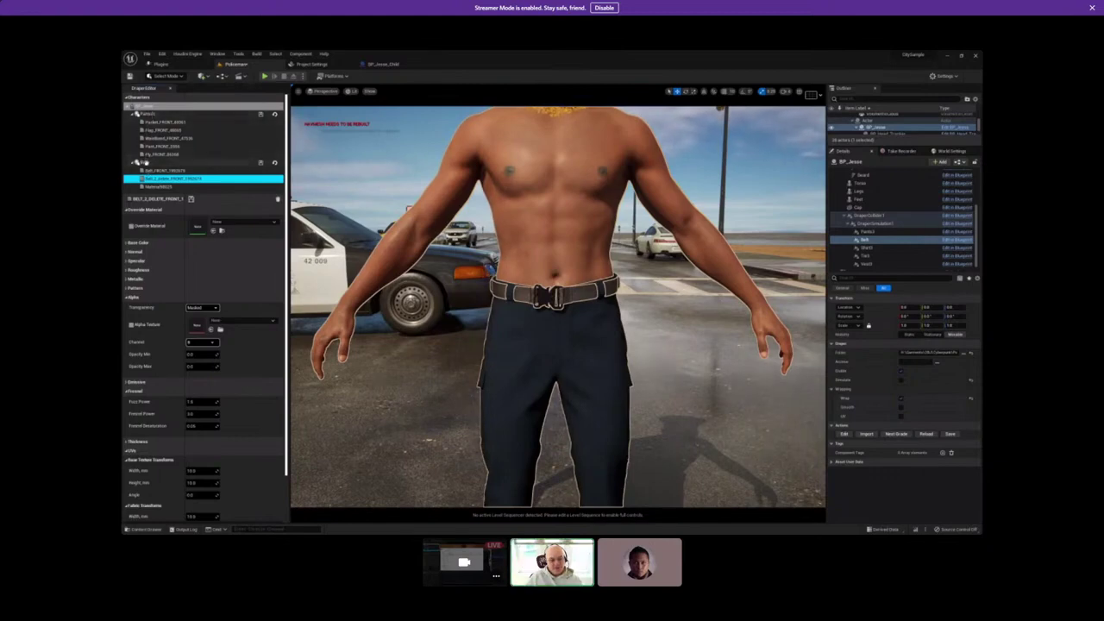
Frame the belt with F and expand the belt material's Thickness settings.
click(140, 162)
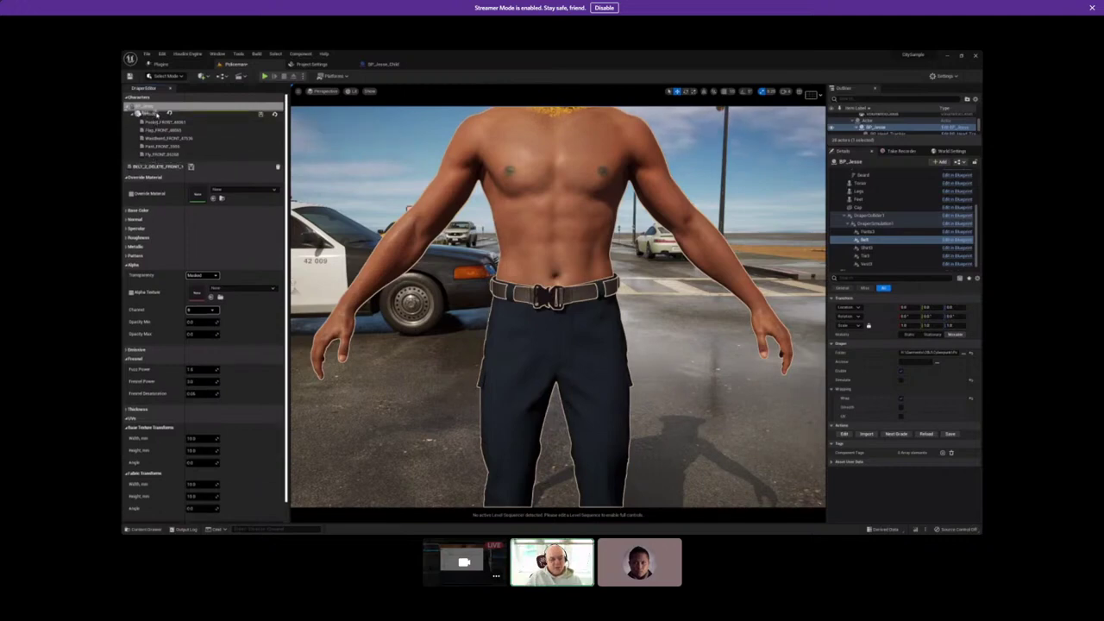
click(156, 114)
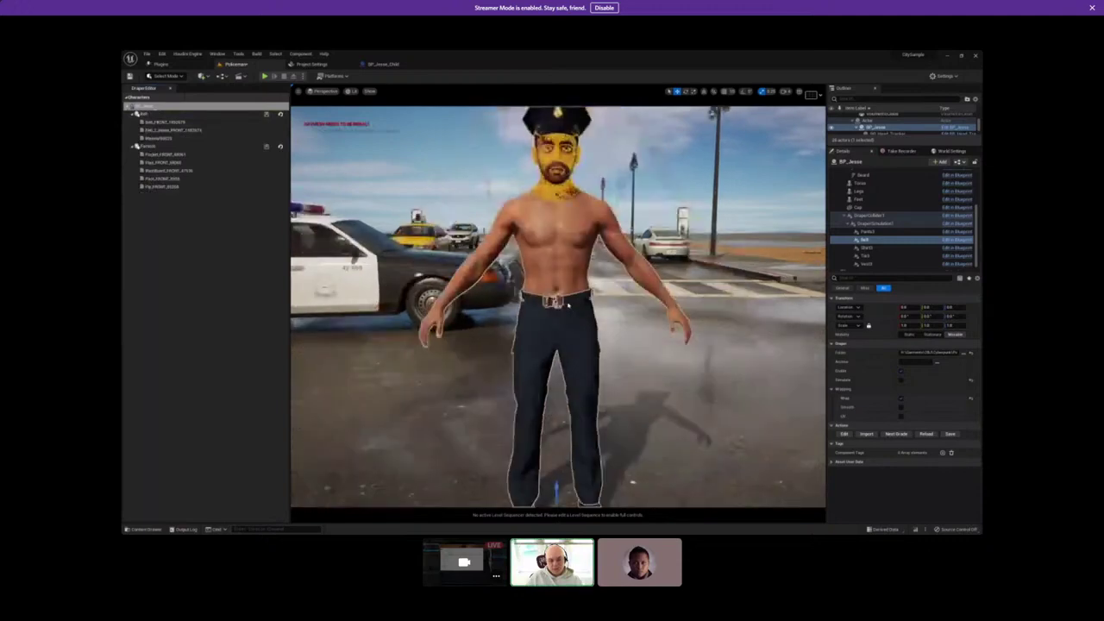
key(f)
scroll(568, 304, down, 5)
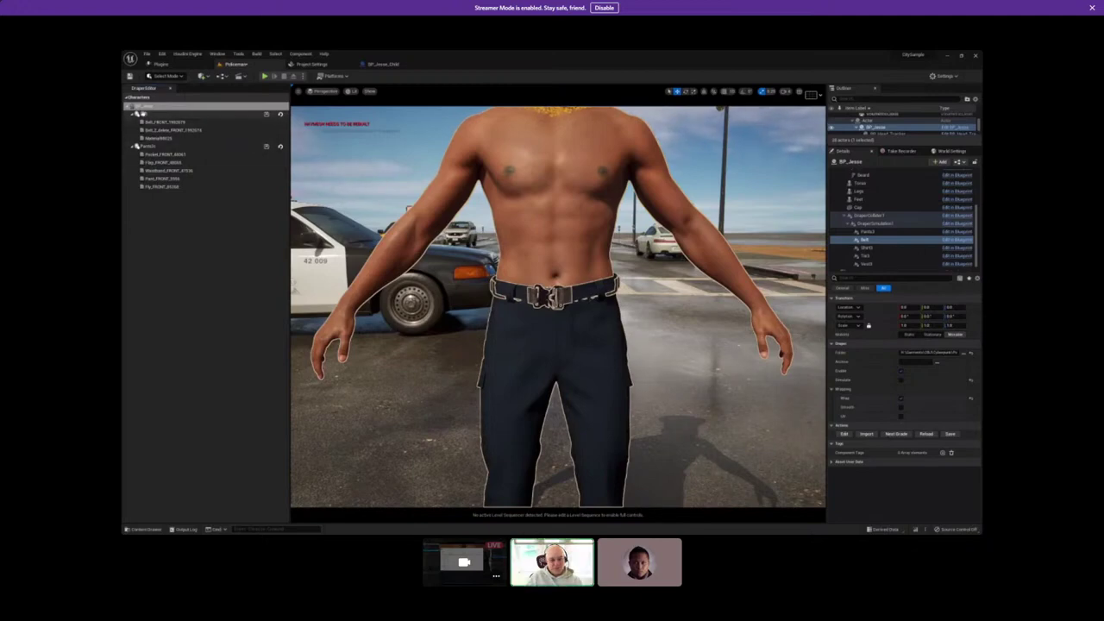
click(151, 138)
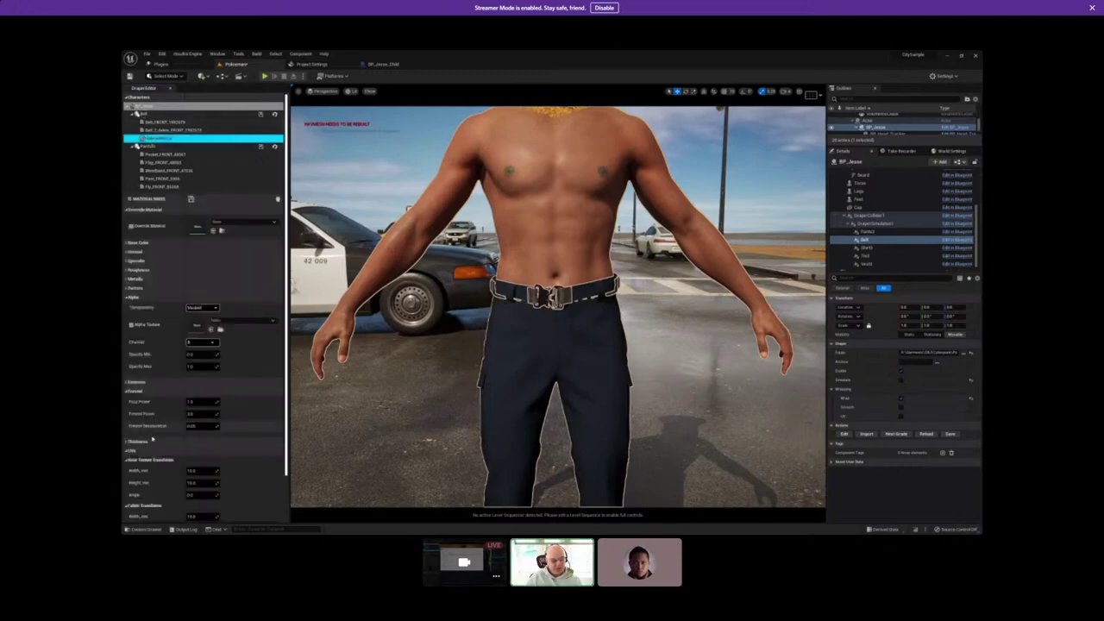
click(127, 297)
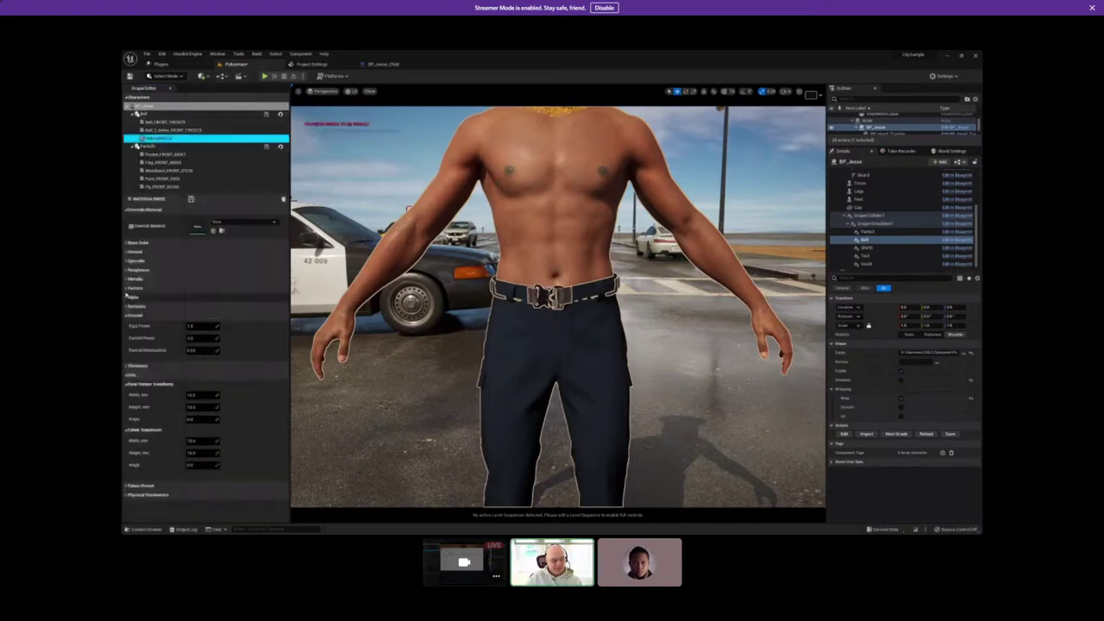
click(127, 316)
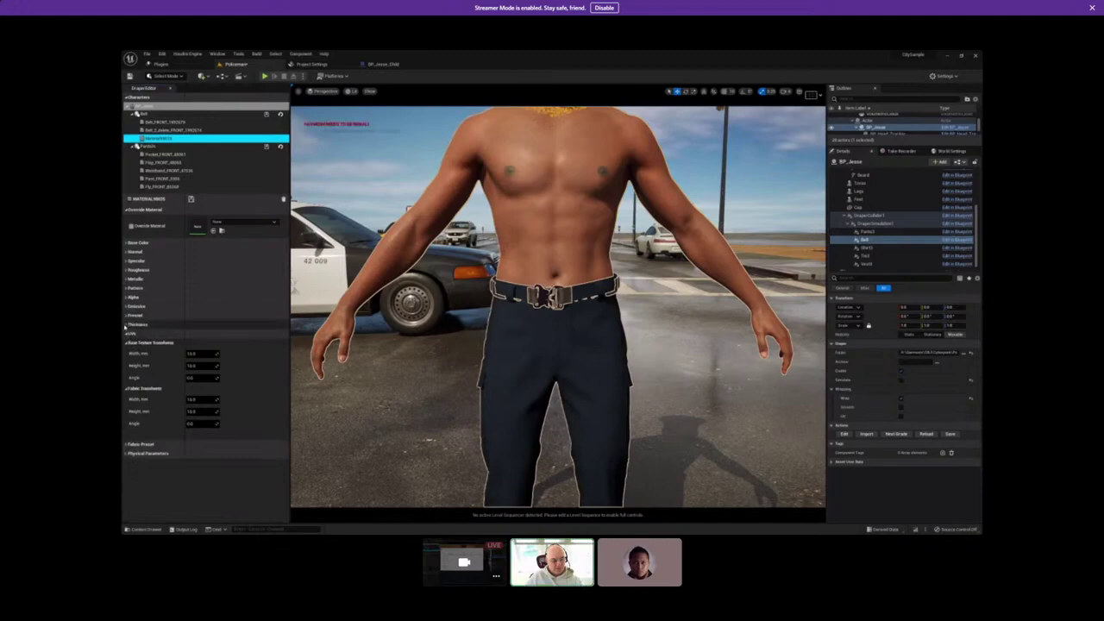
click(127, 324)
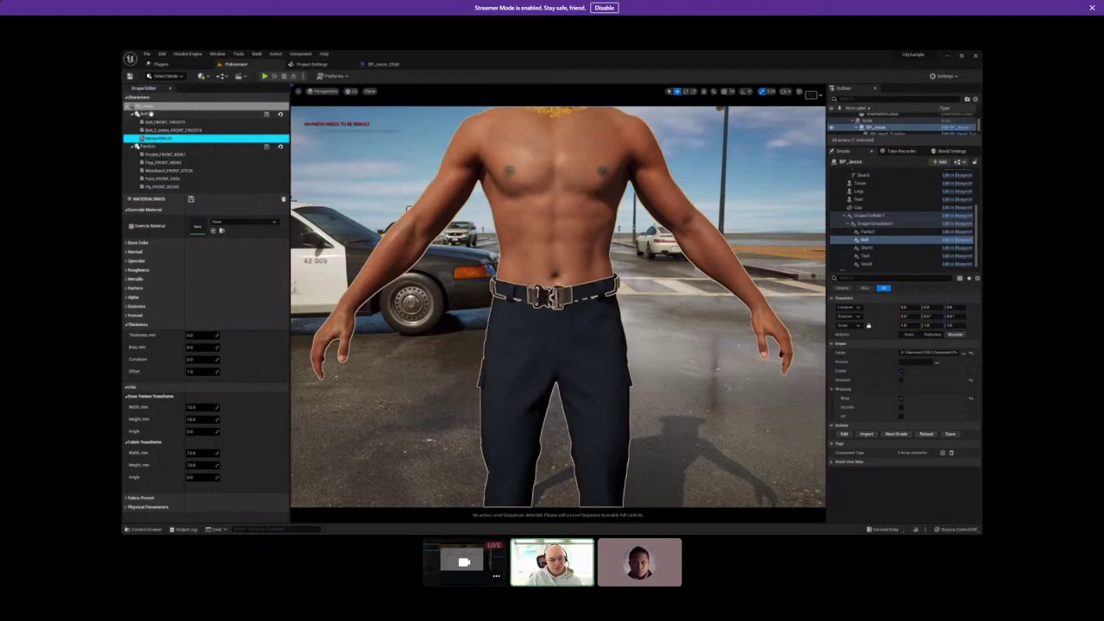
drag(138, 147, 148, 113)
key(ctrl+z)
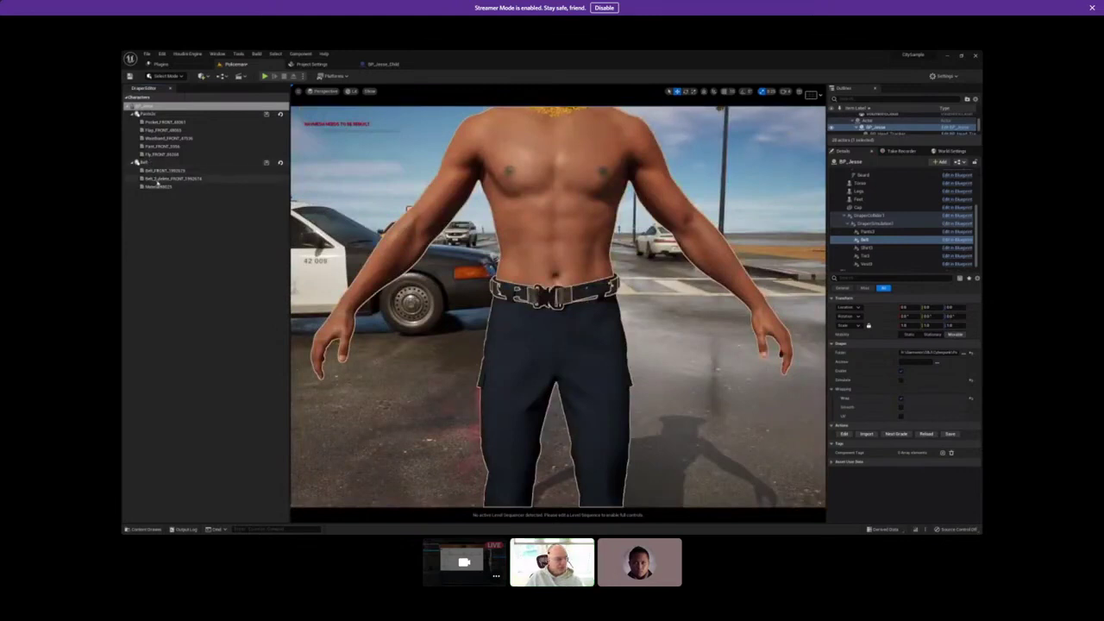
Set the Waistband piece's thickness Offset to 0.
click(151, 171)
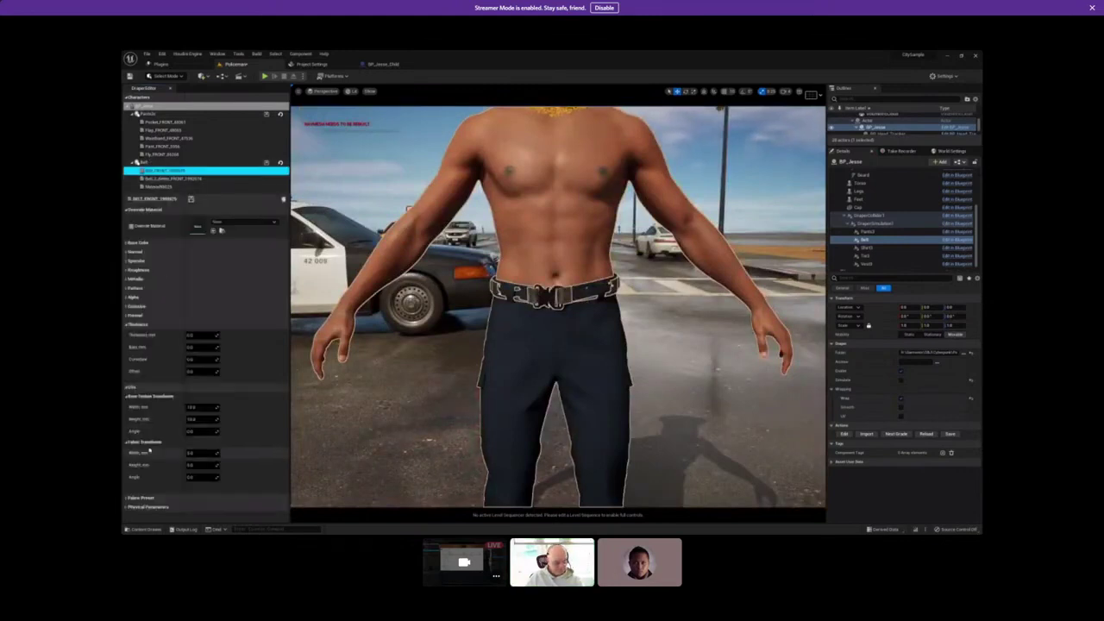
click(197, 373)
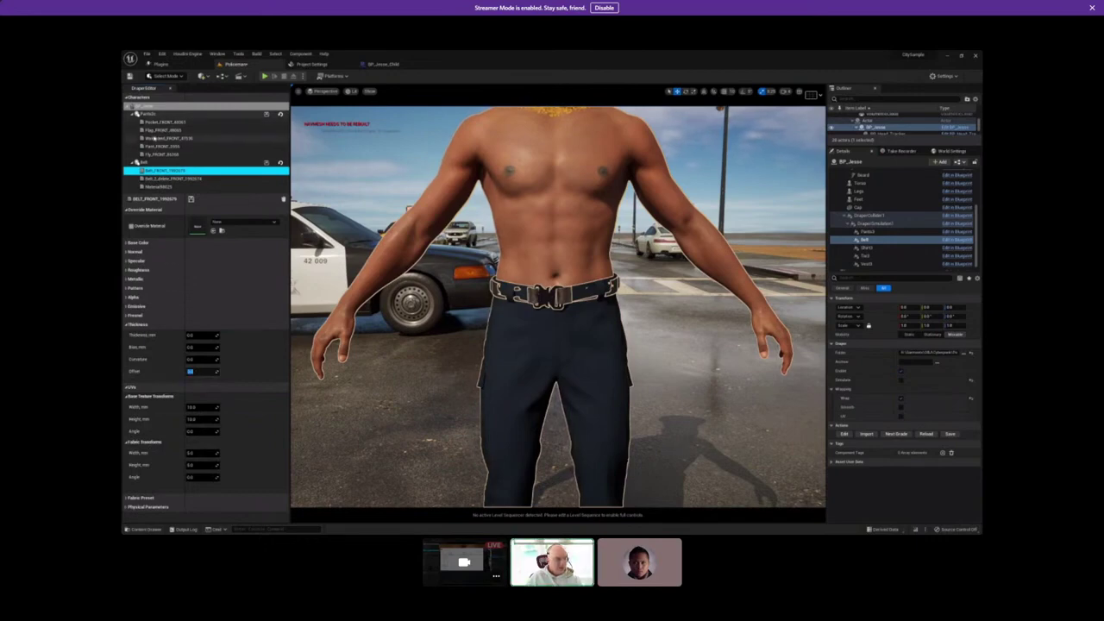
click(168, 138)
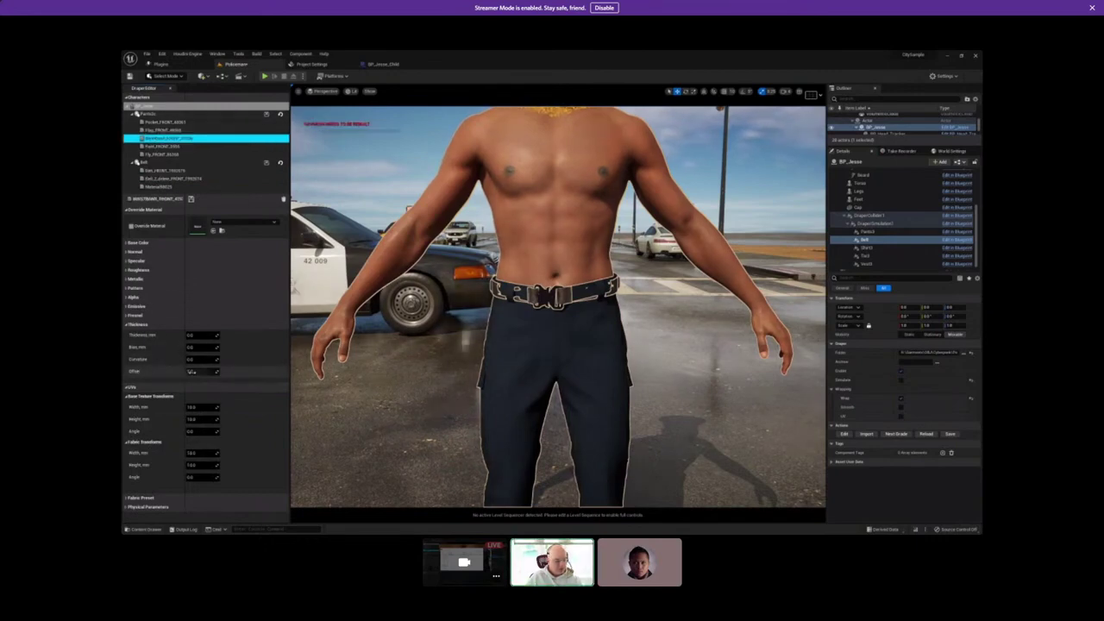
text(0)
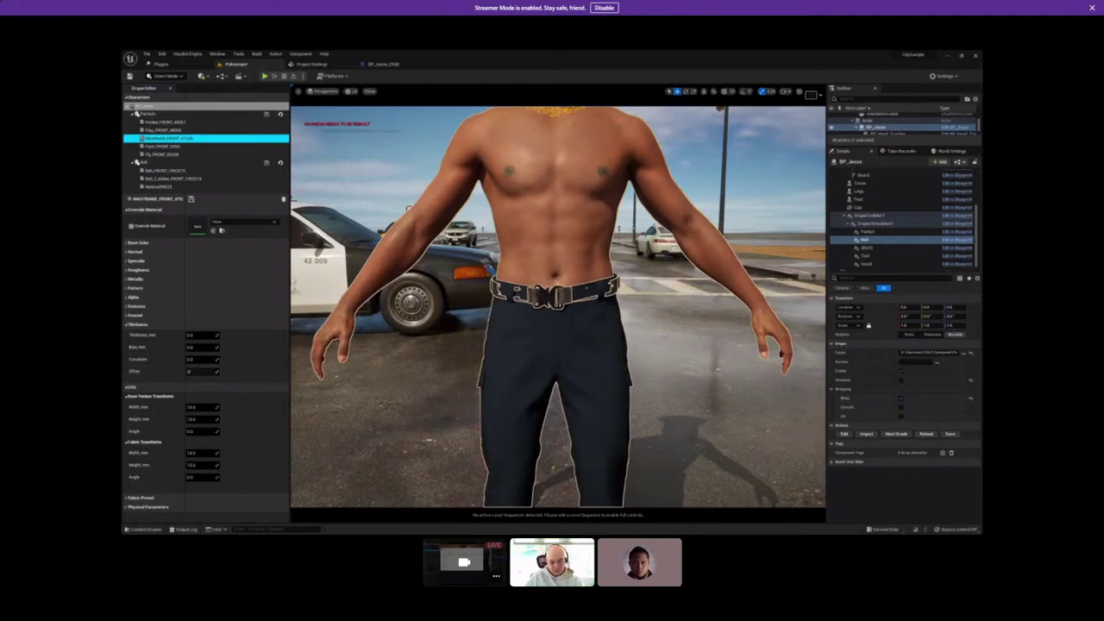
key(Return)
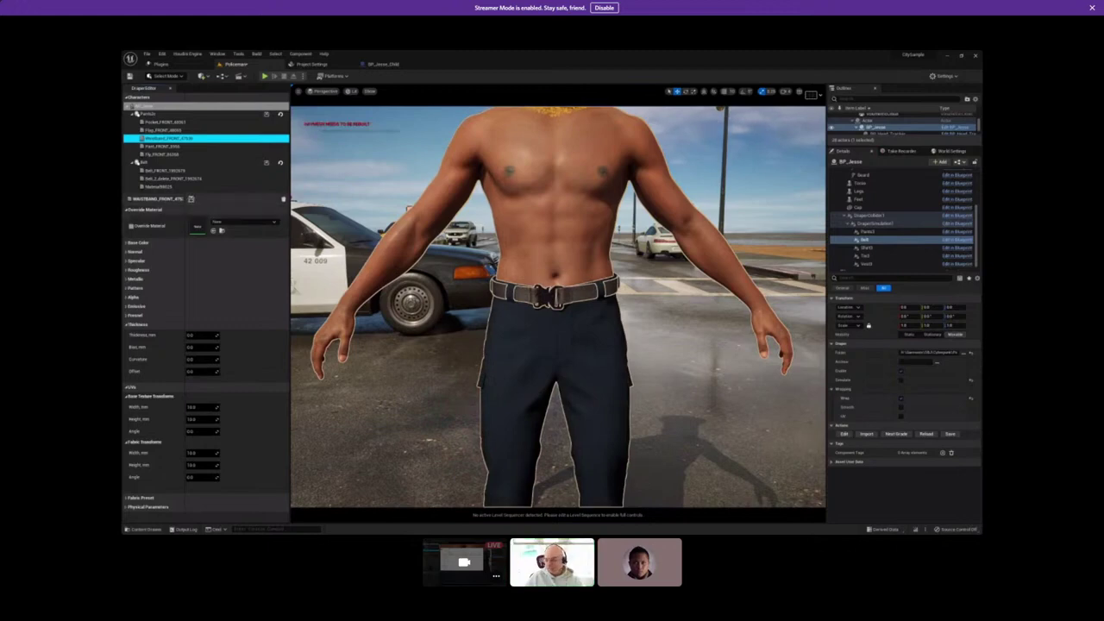
Add a new Shirt component to the character and select it.
click(871, 249)
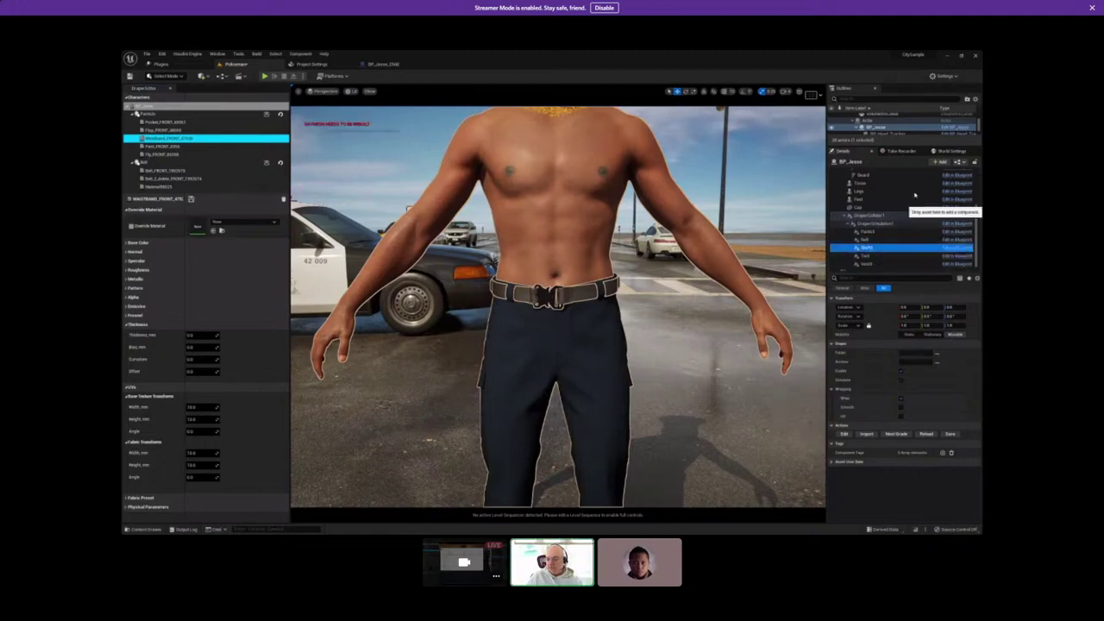
click(938, 161)
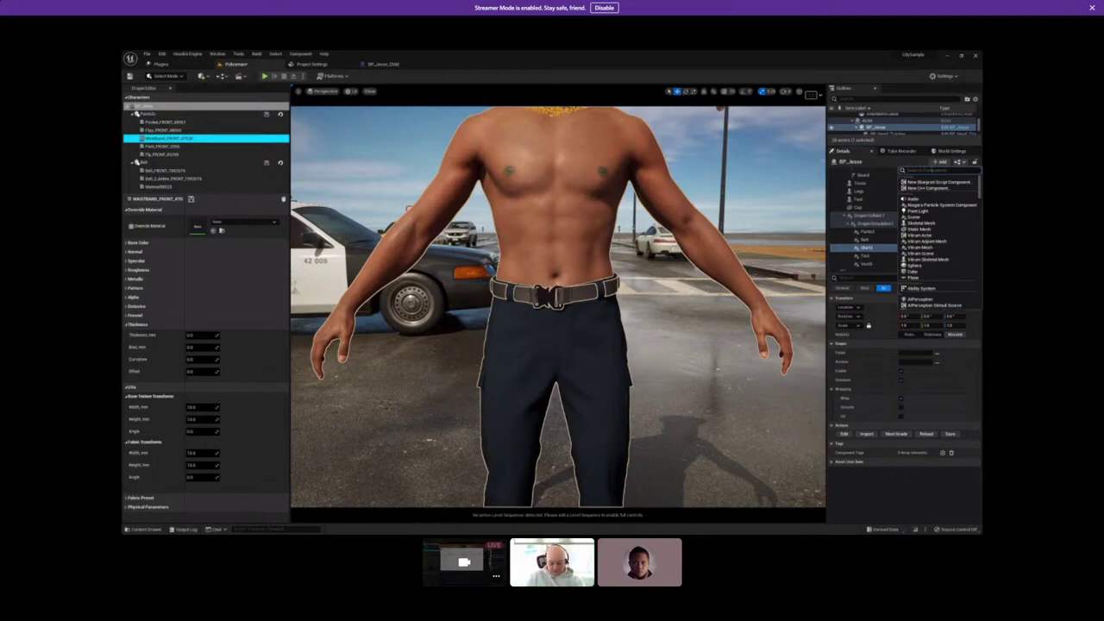
click(888, 248)
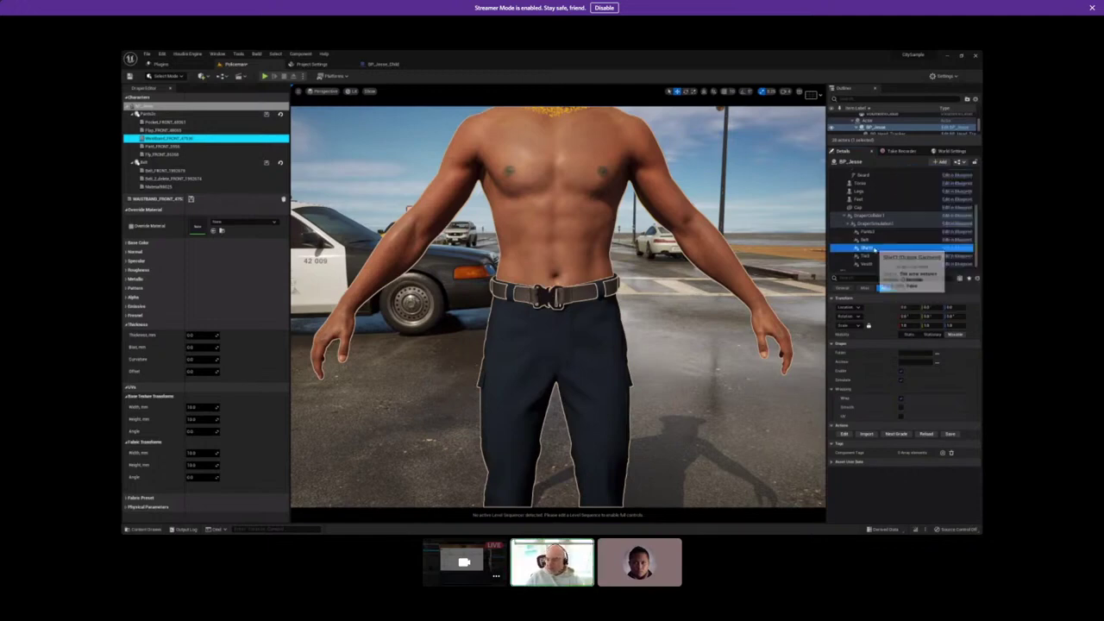
Import the Shirt_no_stitches OBJ with a new Garment Processing mode and confirm the warning.
click(865, 433)
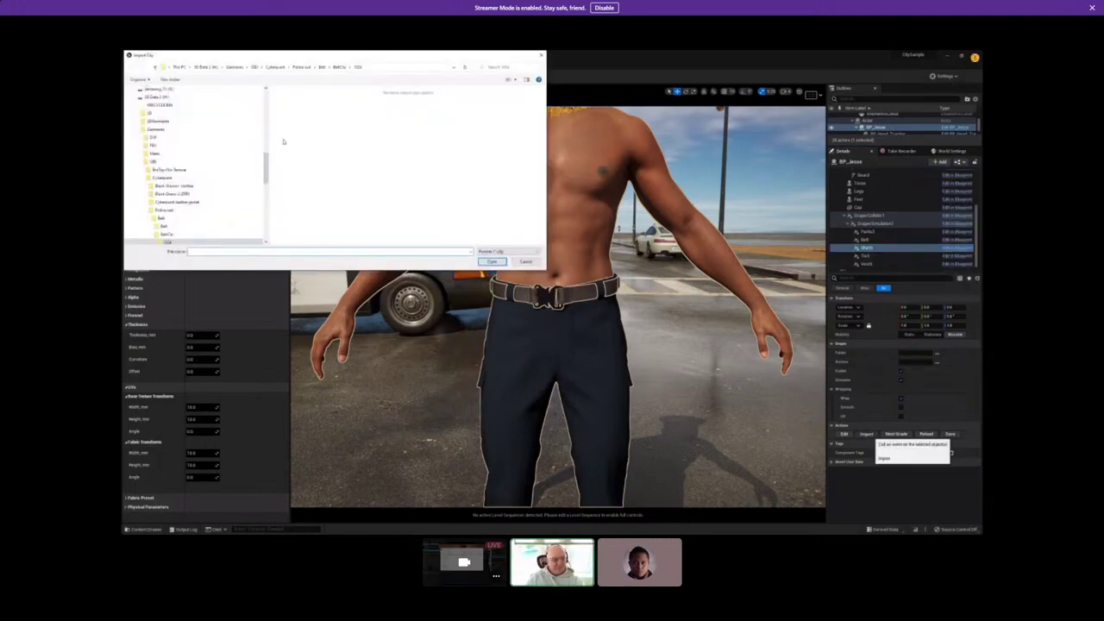
click(146, 218)
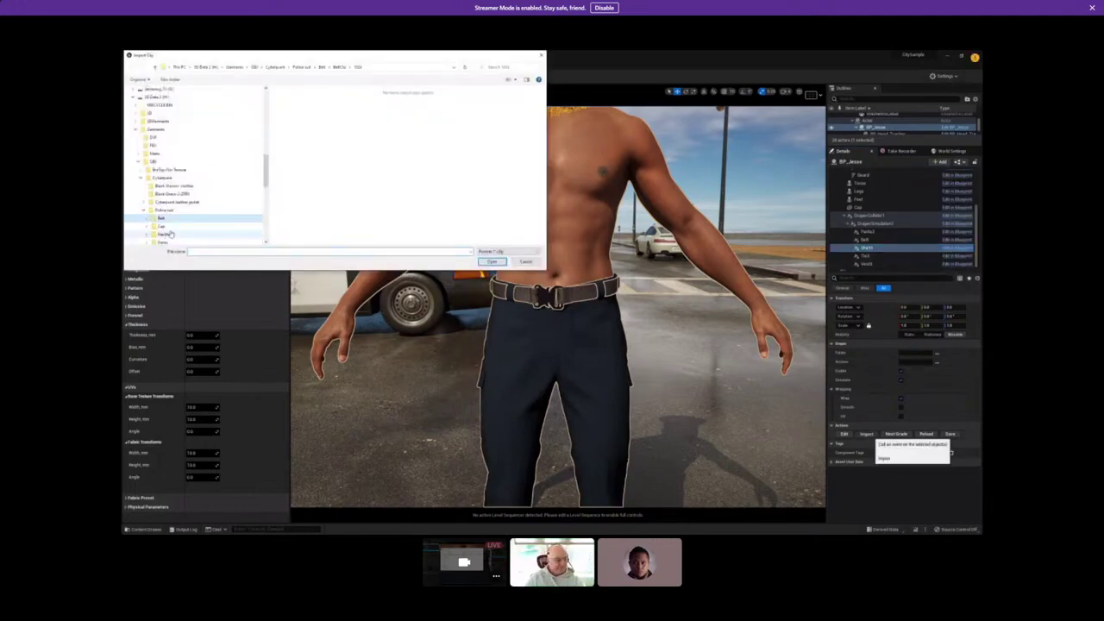
scroll(164, 228, down, 2)
click(162, 218)
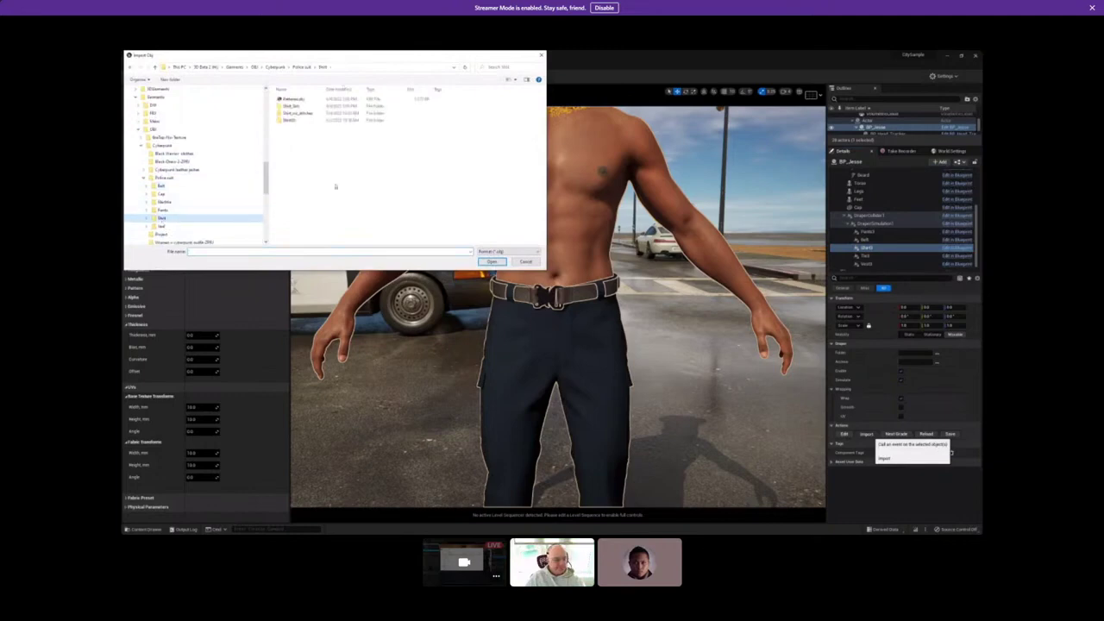
double_click(303, 114)
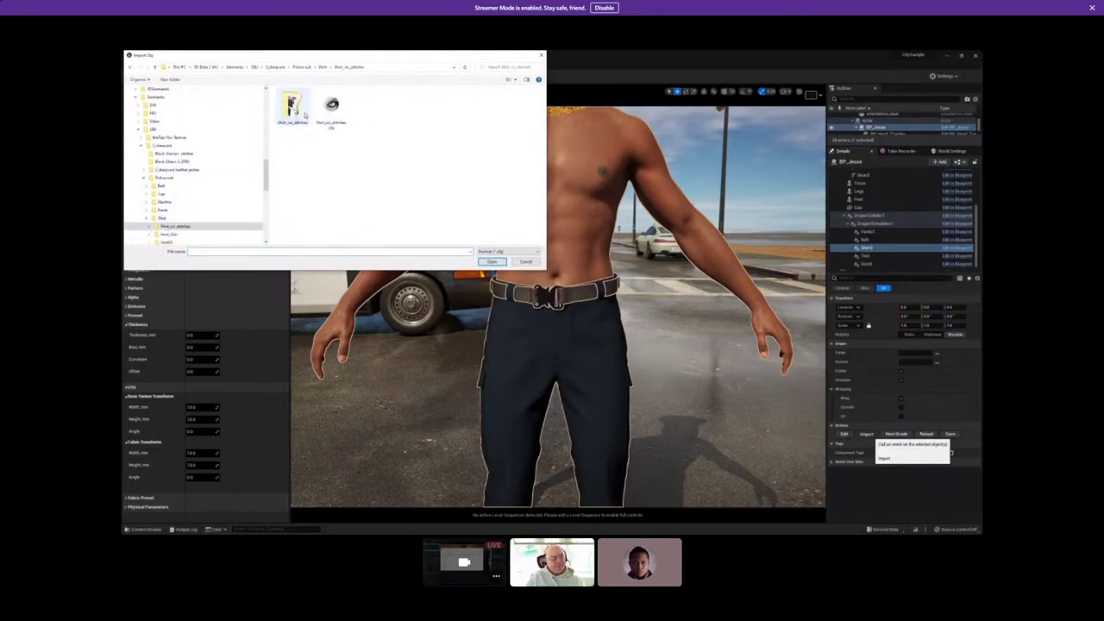
double_click(332, 107)
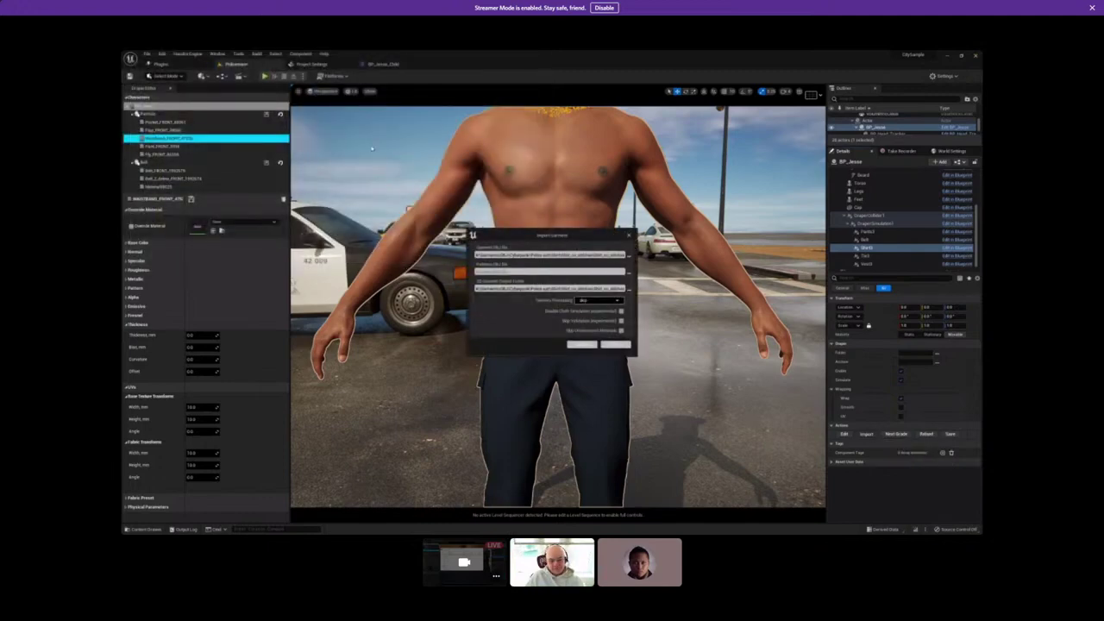
click(603, 300)
click(607, 319)
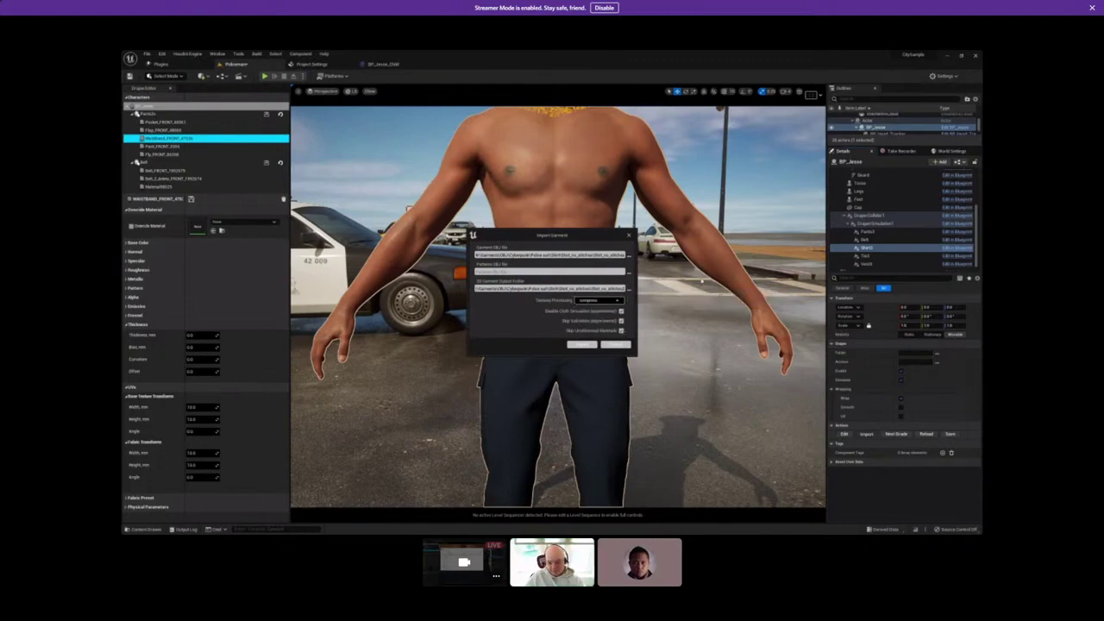
click(575, 345)
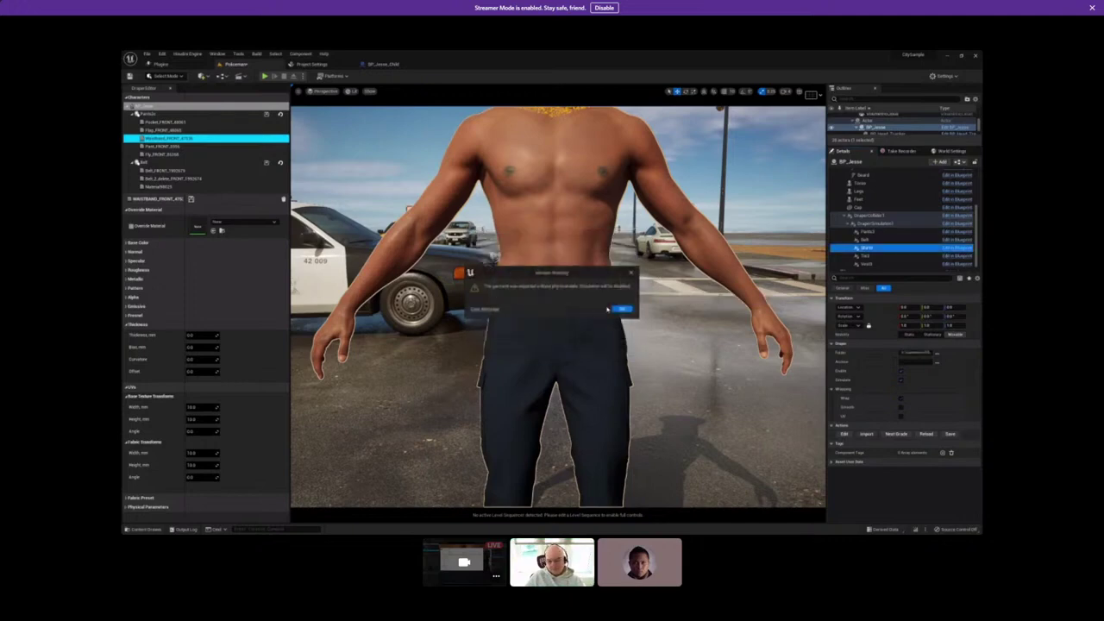
click(617, 309)
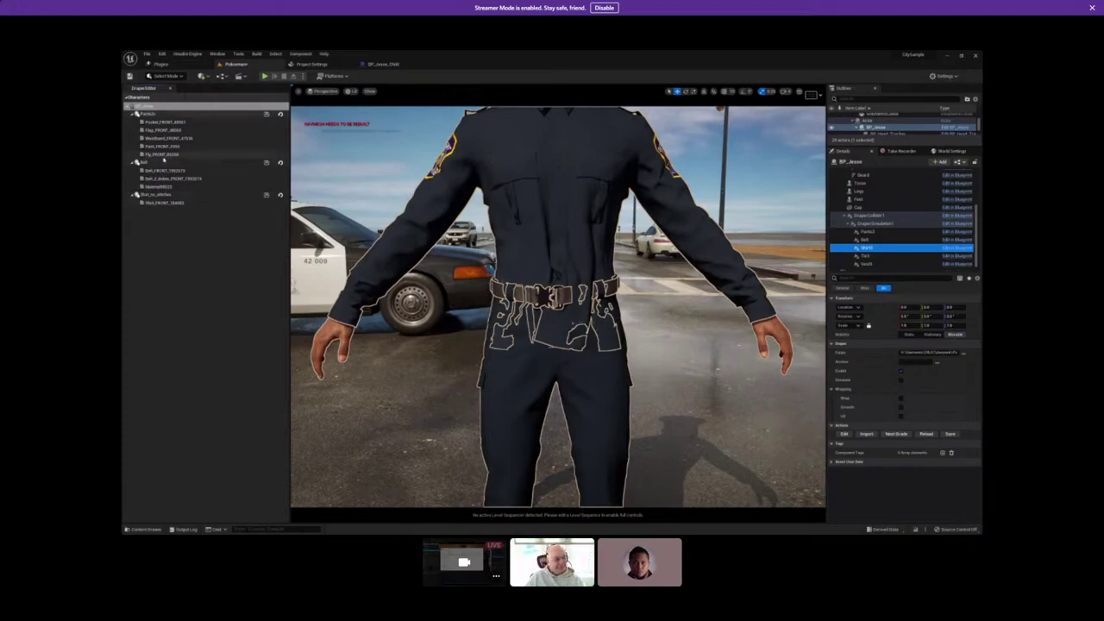
Delete the Shirt_no_stitches group, restore it with Ctrl+Z, and view the character's head.
click(161, 196)
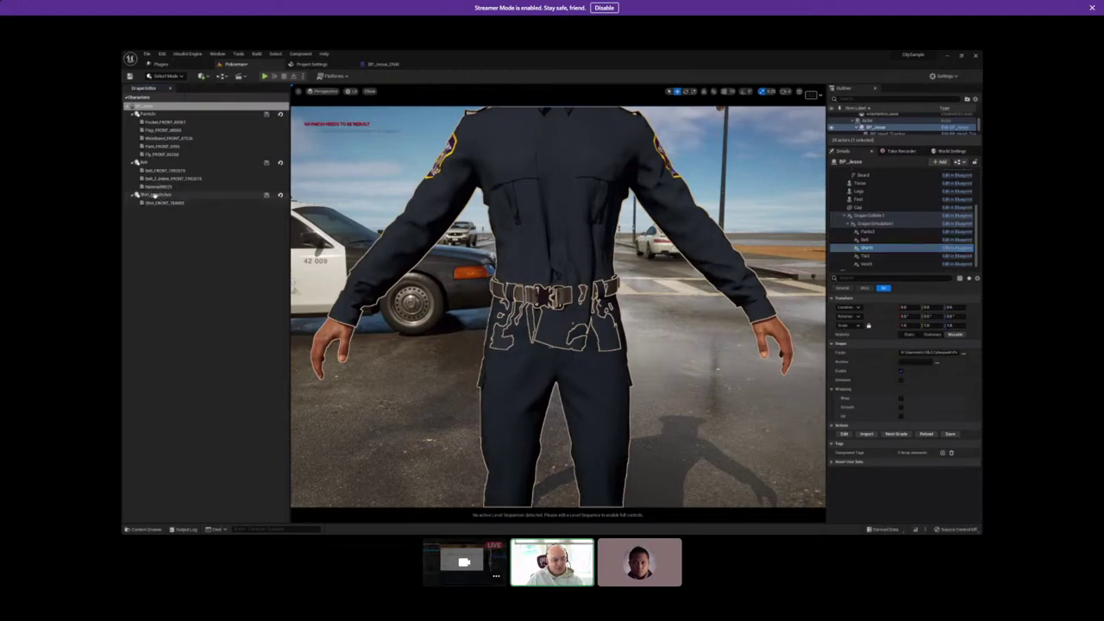
key(Delete)
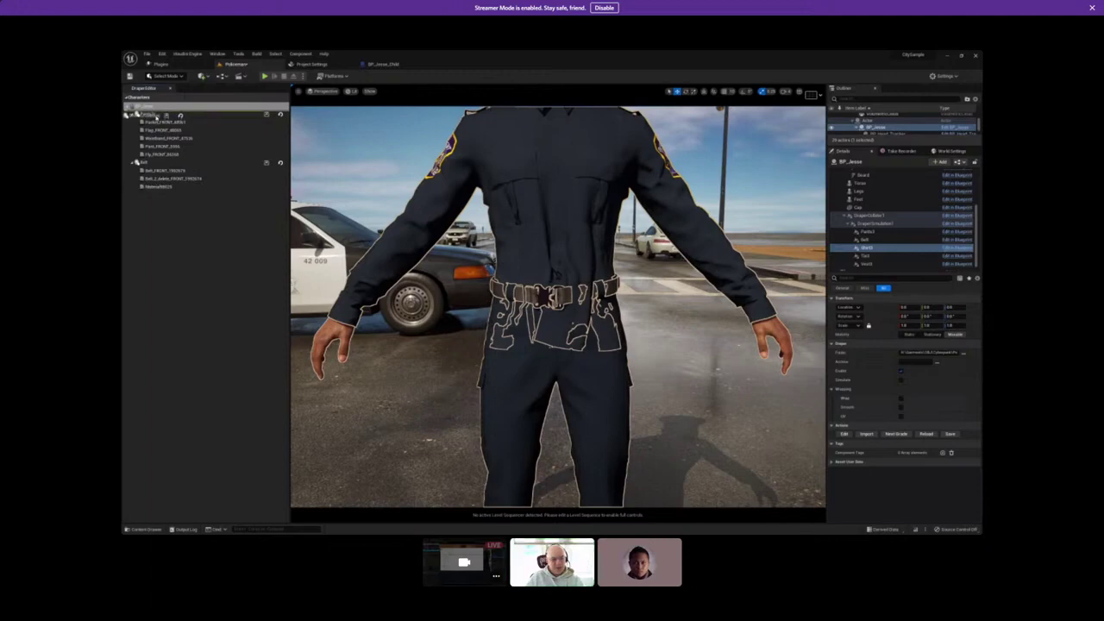
key(ctrl+z)
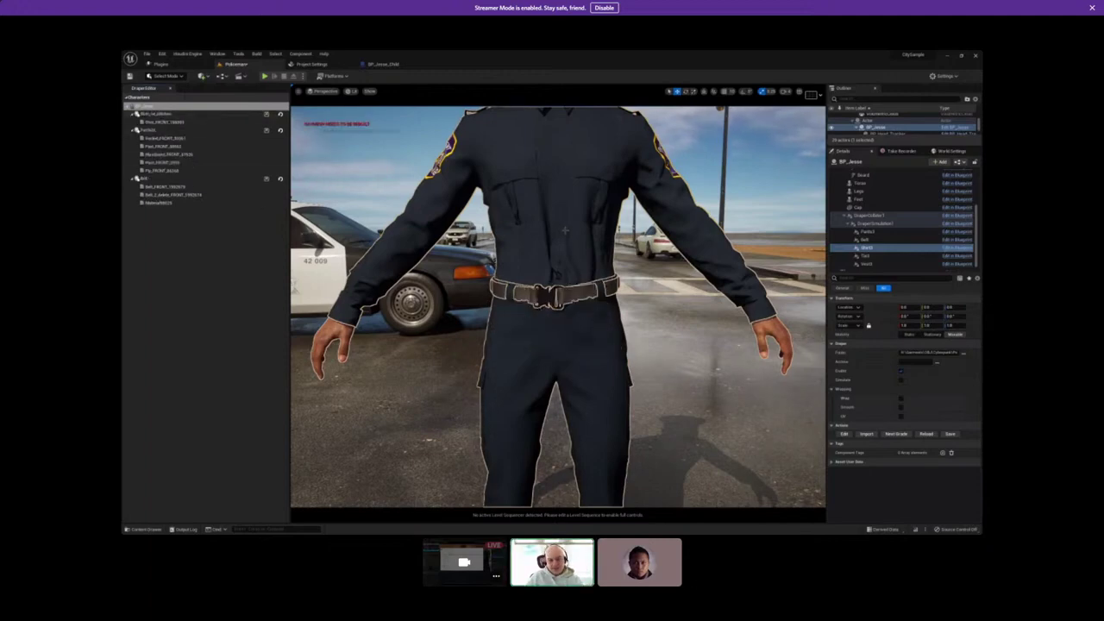
middle_drag(575, 203, 597, 216)
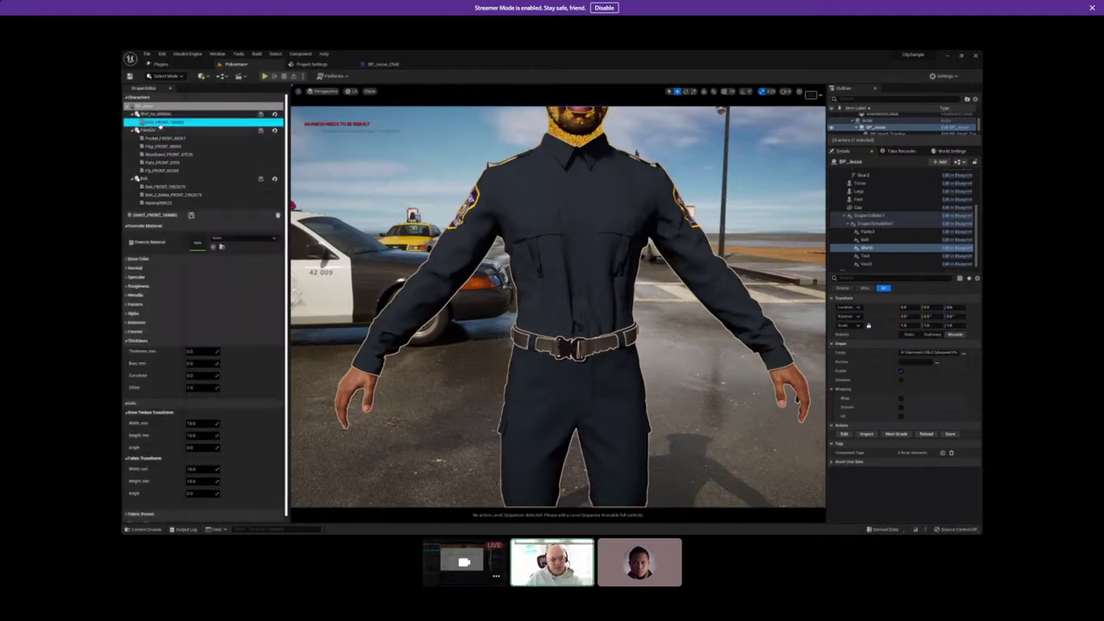
scroll(897, 250, down, 1)
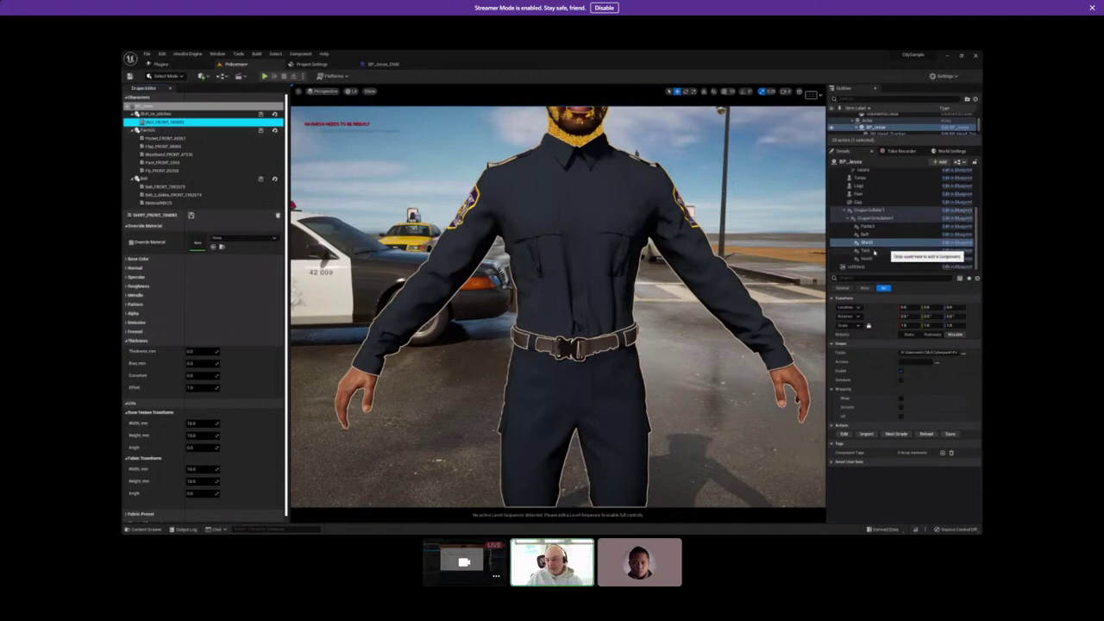
click(905, 251)
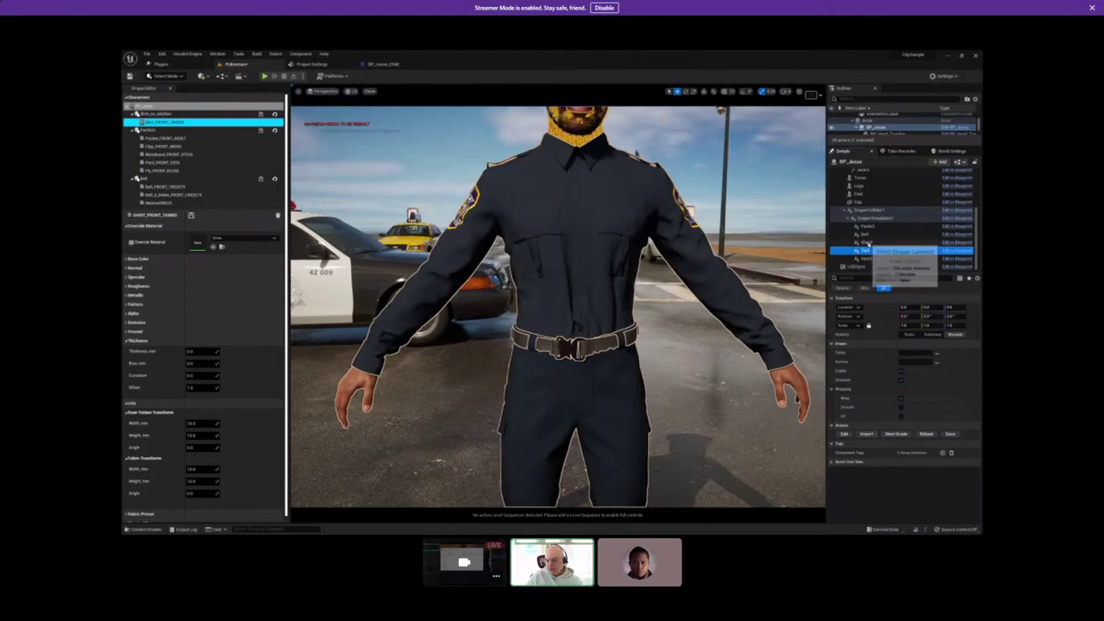
Import the Neckline_no_stitches OBJ onto the Tie component with complete garment processing, then apply it.
click(888, 243)
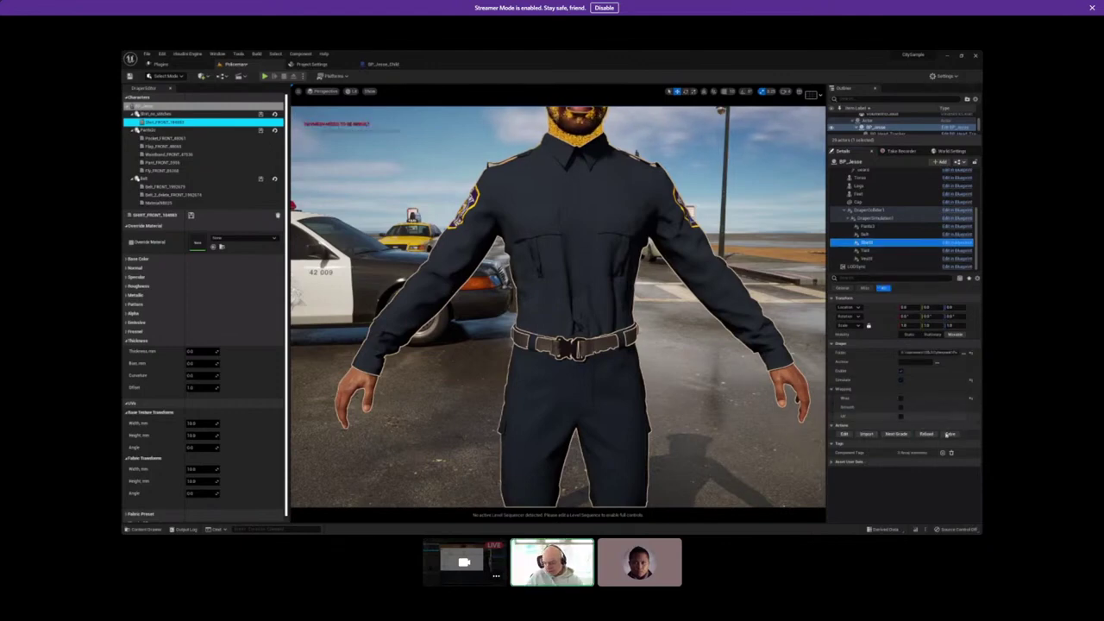
click(916, 413)
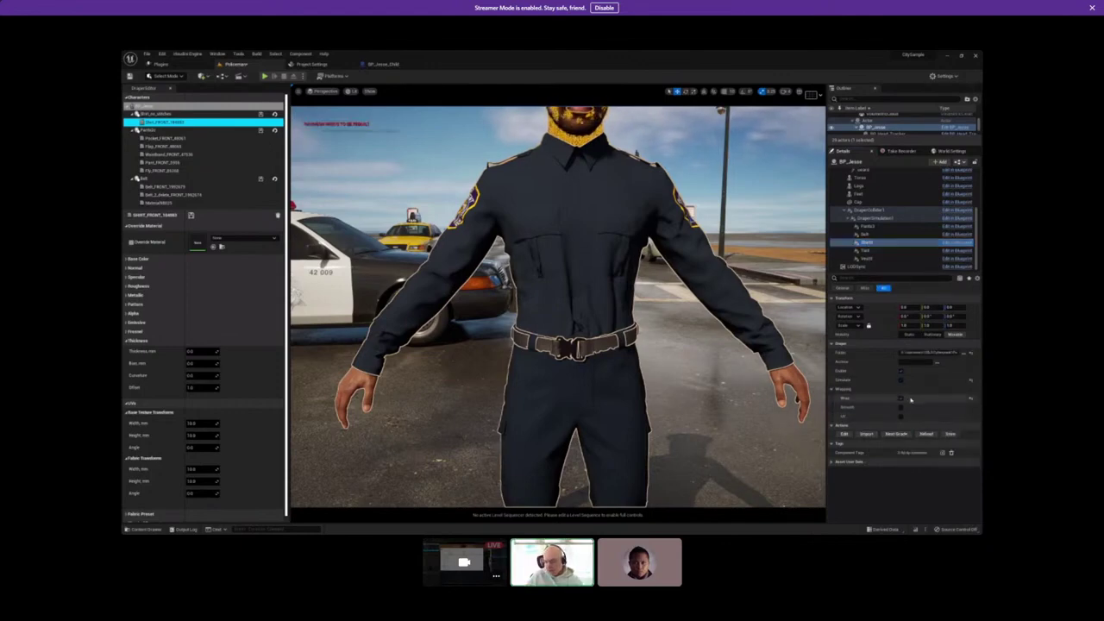
click(863, 250)
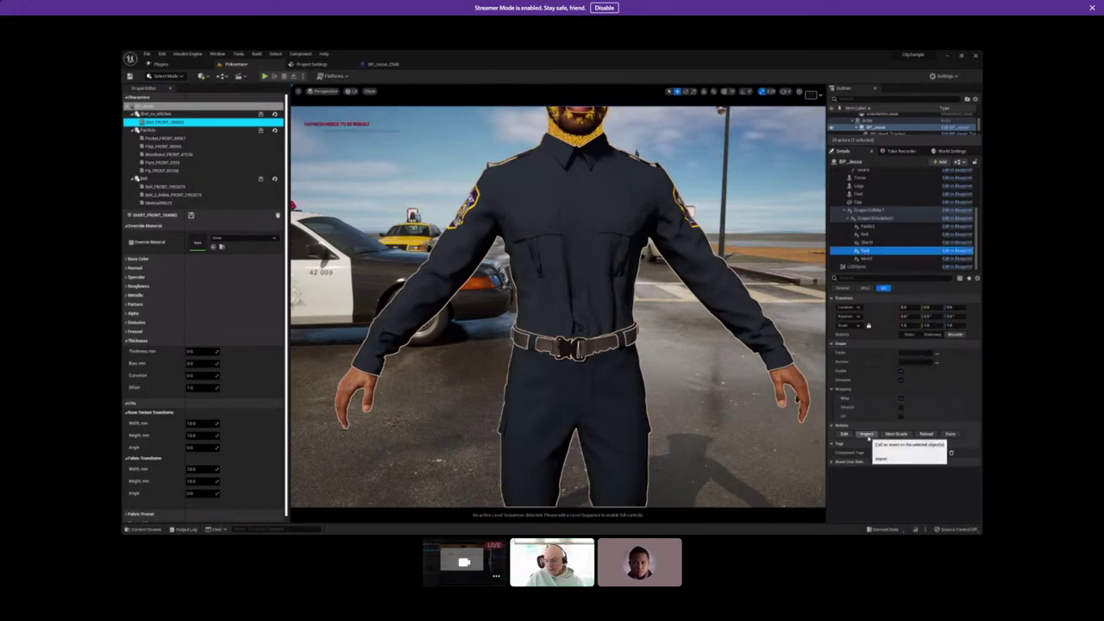
click(865, 434)
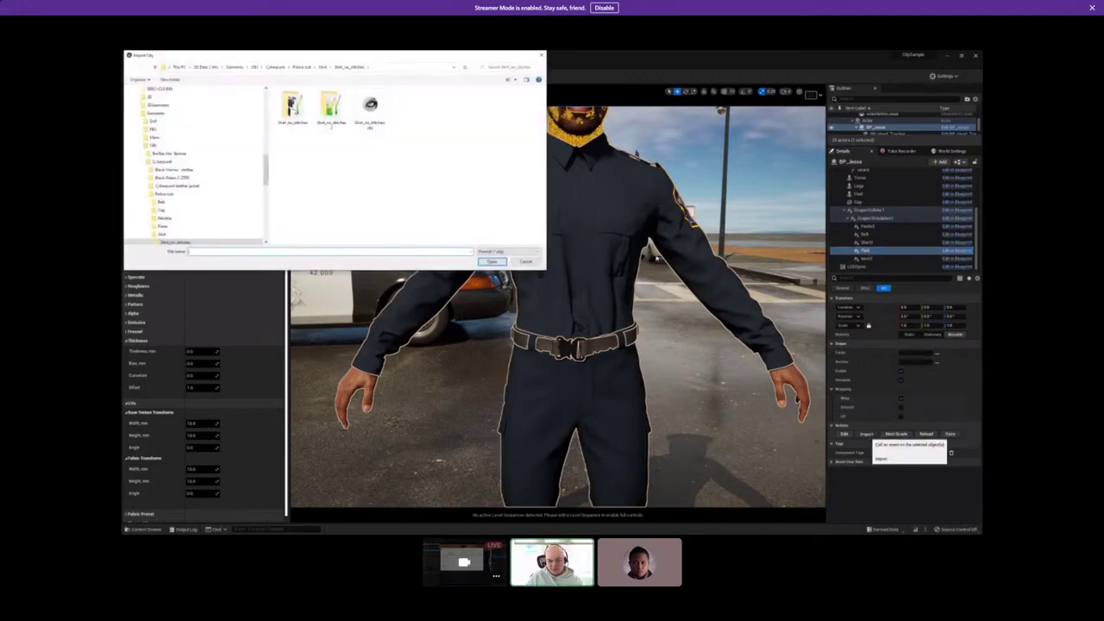
click(168, 218)
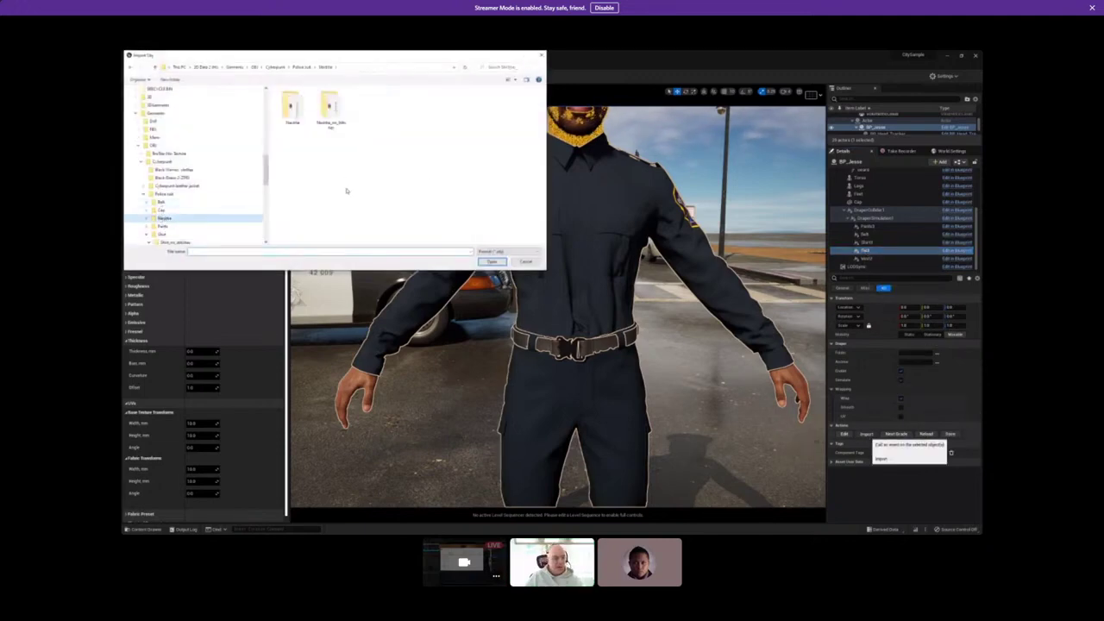
double_click(329, 108)
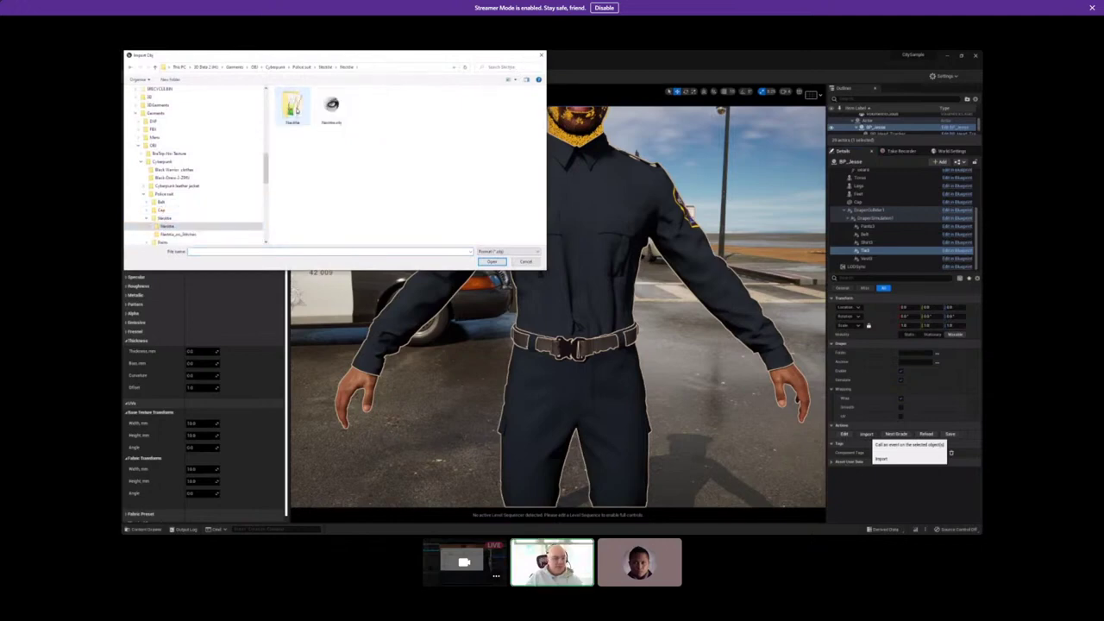
double_click(330, 108)
click(612, 300)
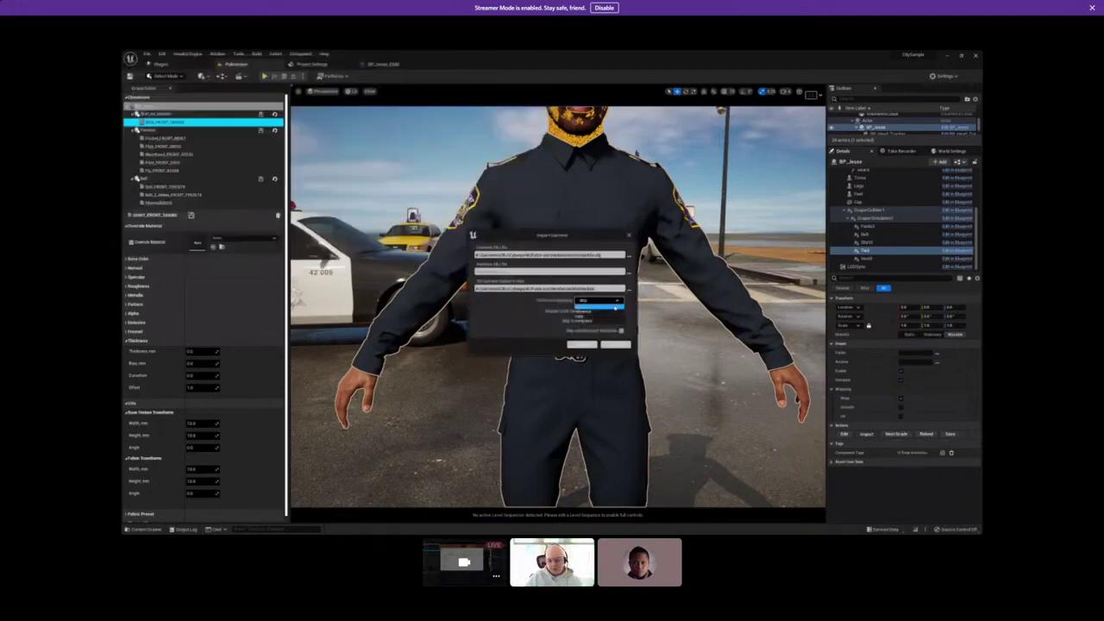
click(603, 321)
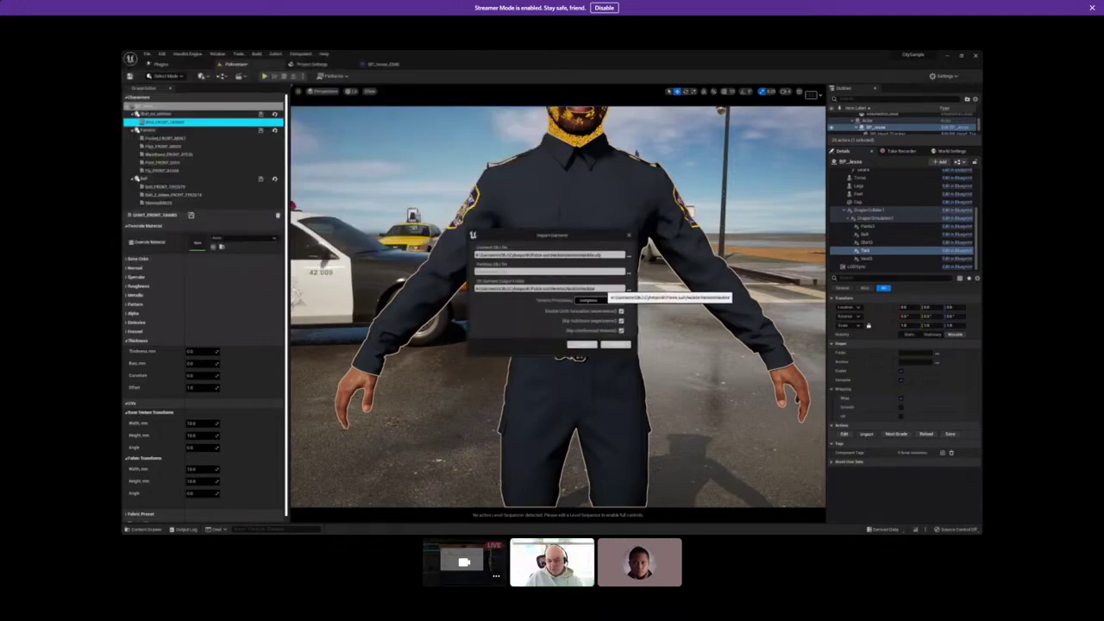
click(592, 346)
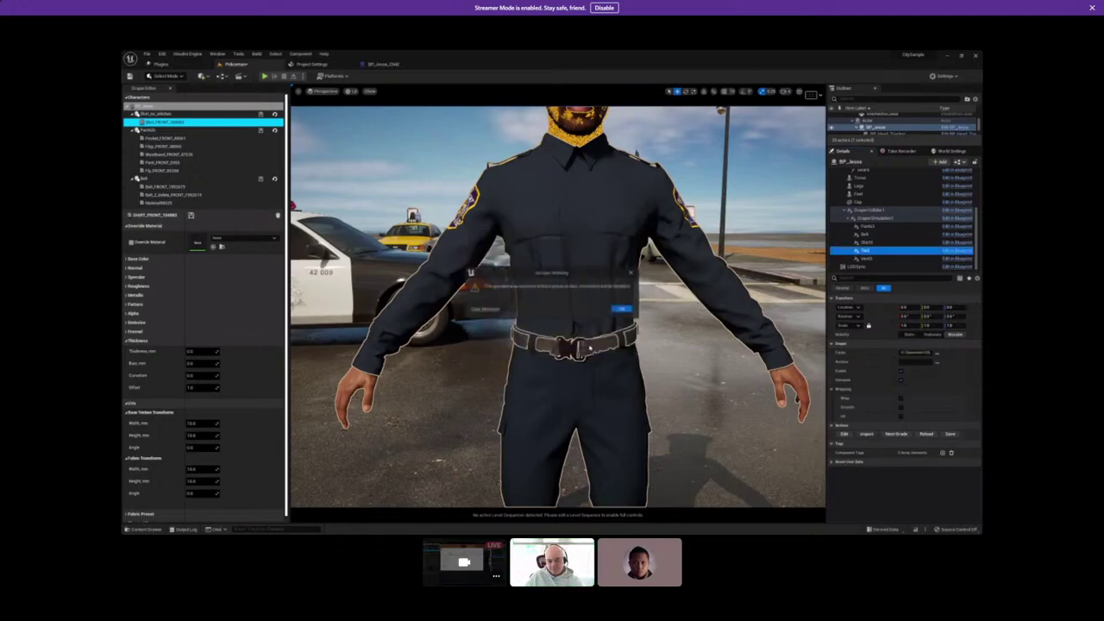
click(621, 308)
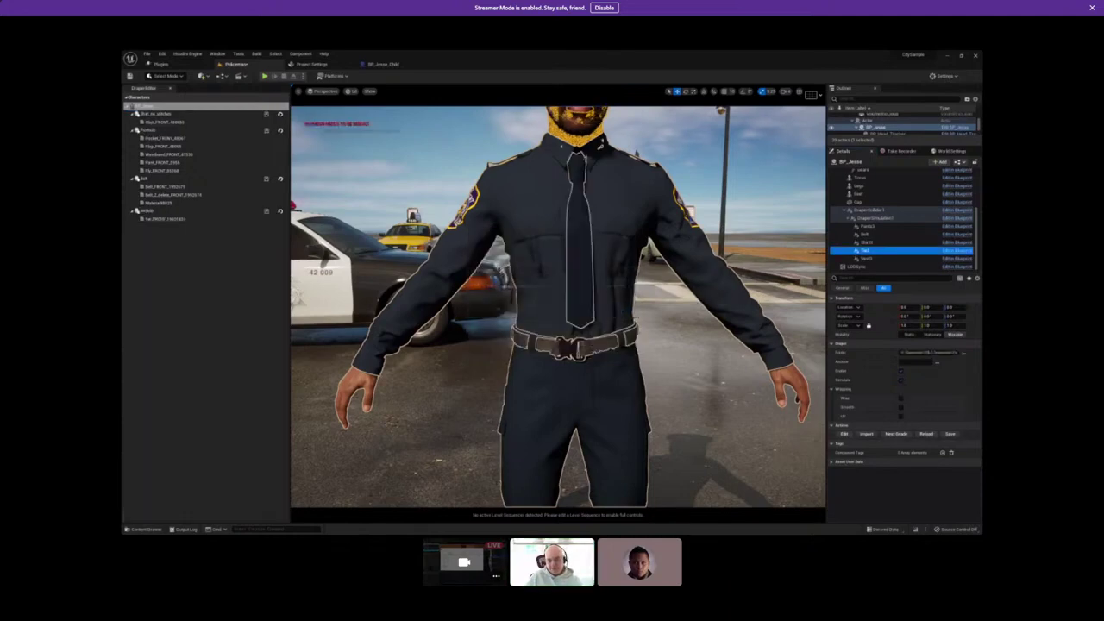
click(925, 433)
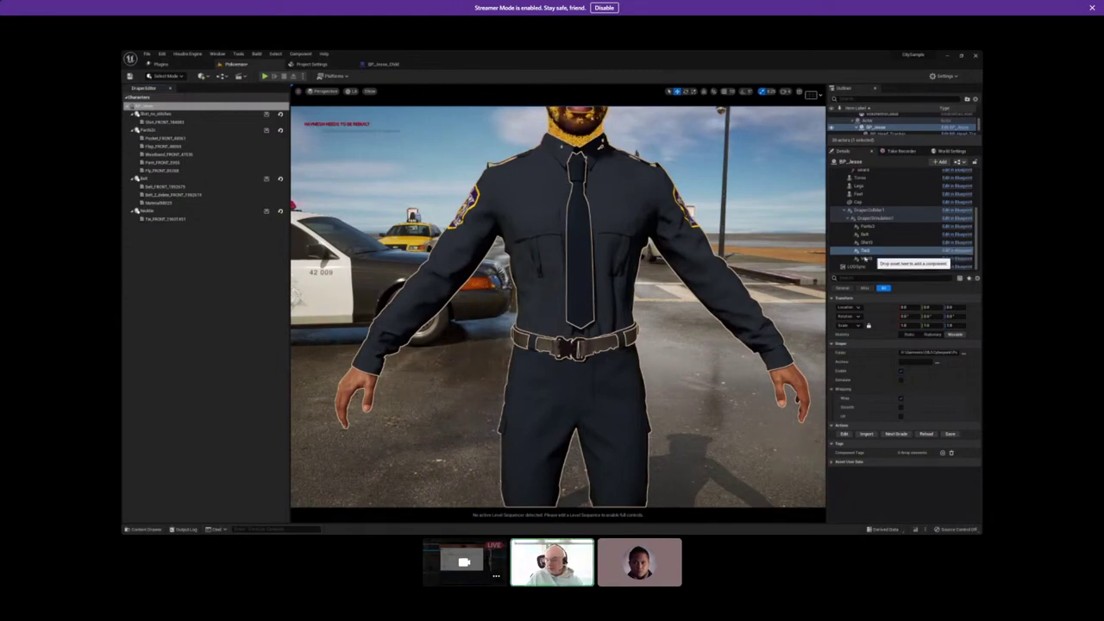
Import the Vest_no_stitch2 OBJ from Police suit > Vest onto the Vest component and reload garments.
click(893, 259)
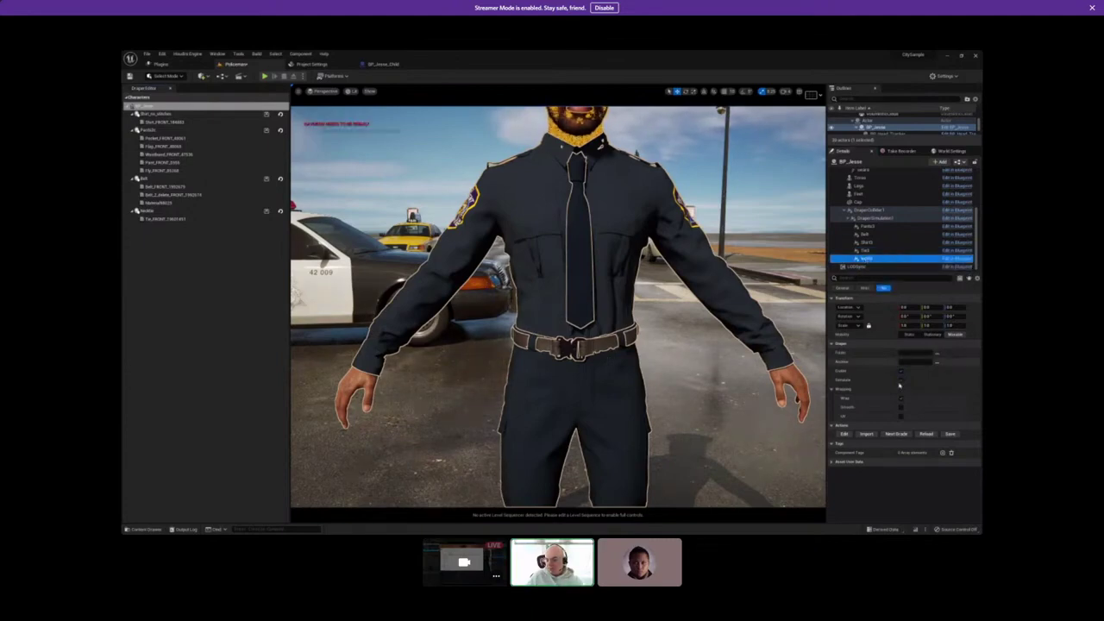
click(867, 433)
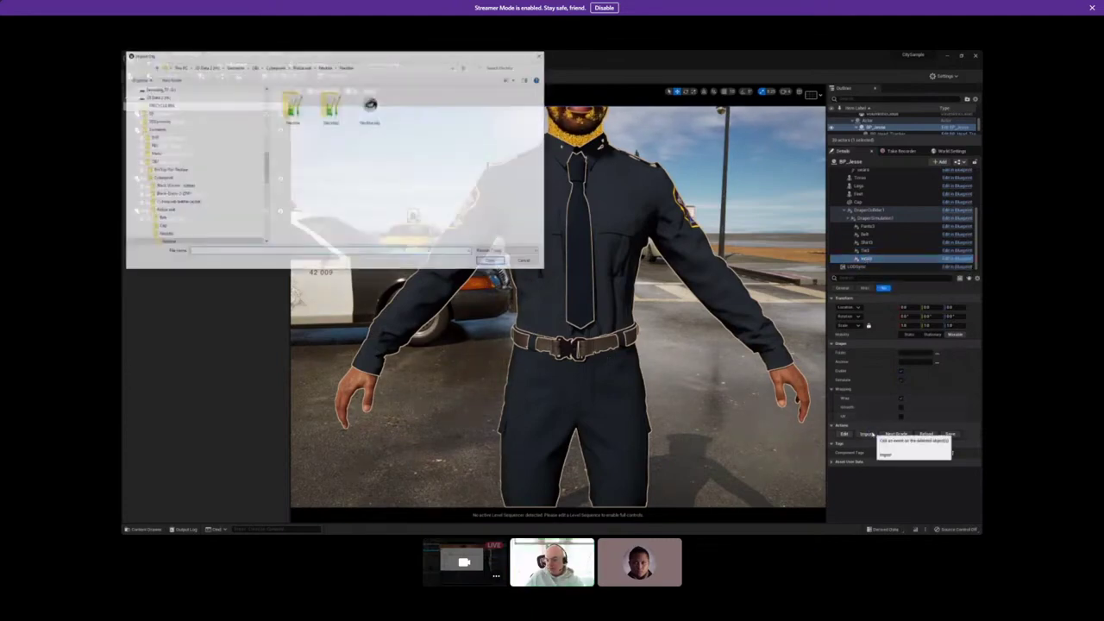
key(alt+Up)
key(alt+Up)
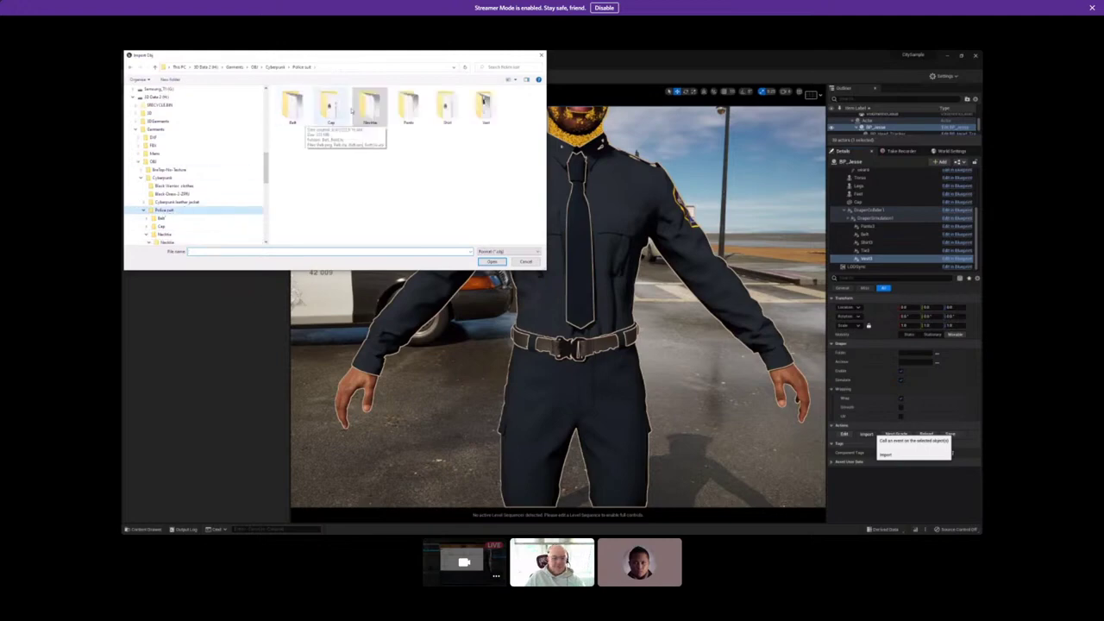
double_click(476, 110)
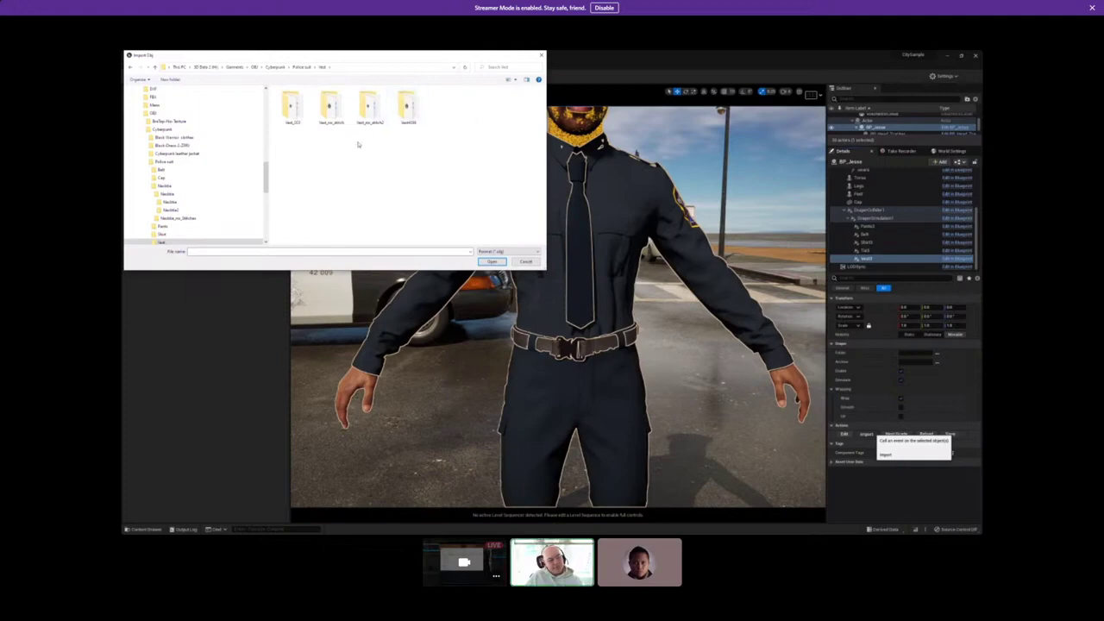
double_click(367, 109)
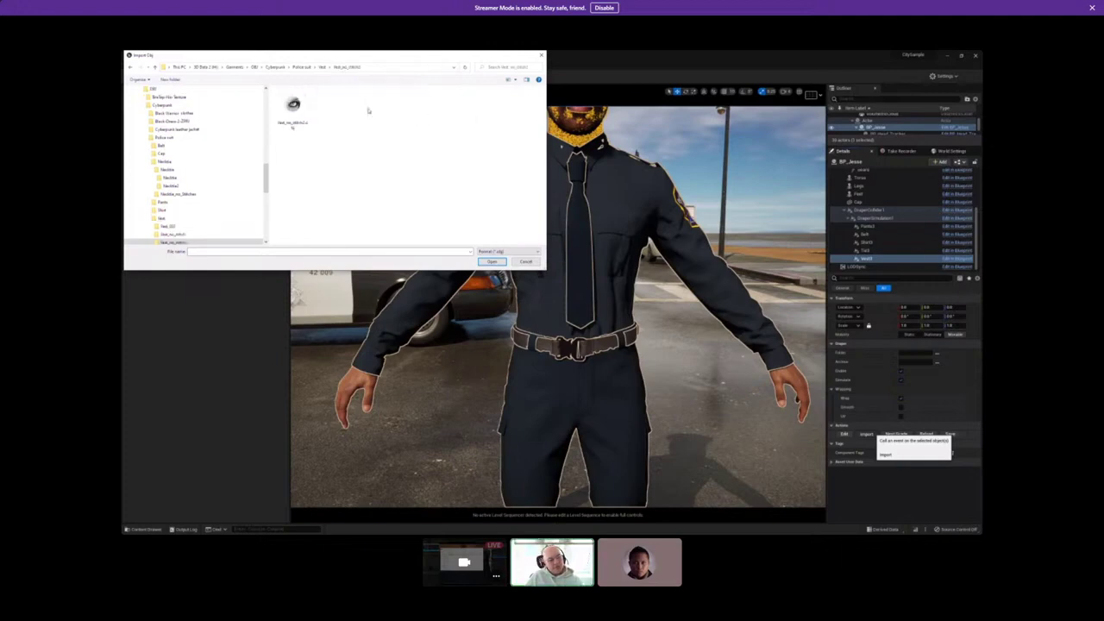
double_click(293, 107)
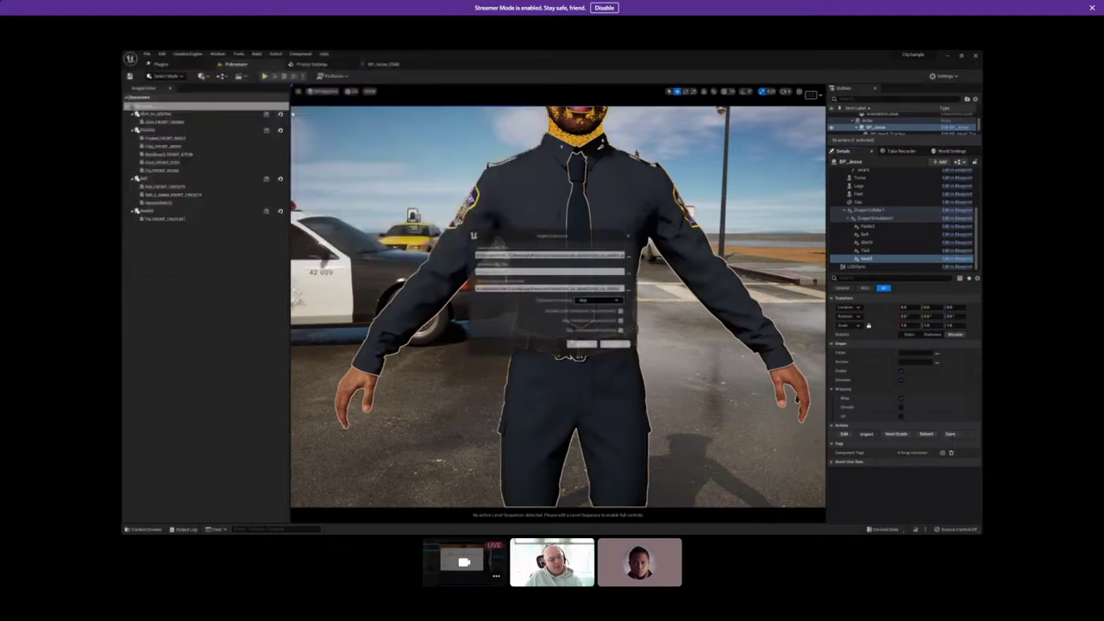
click(618, 302)
click(611, 321)
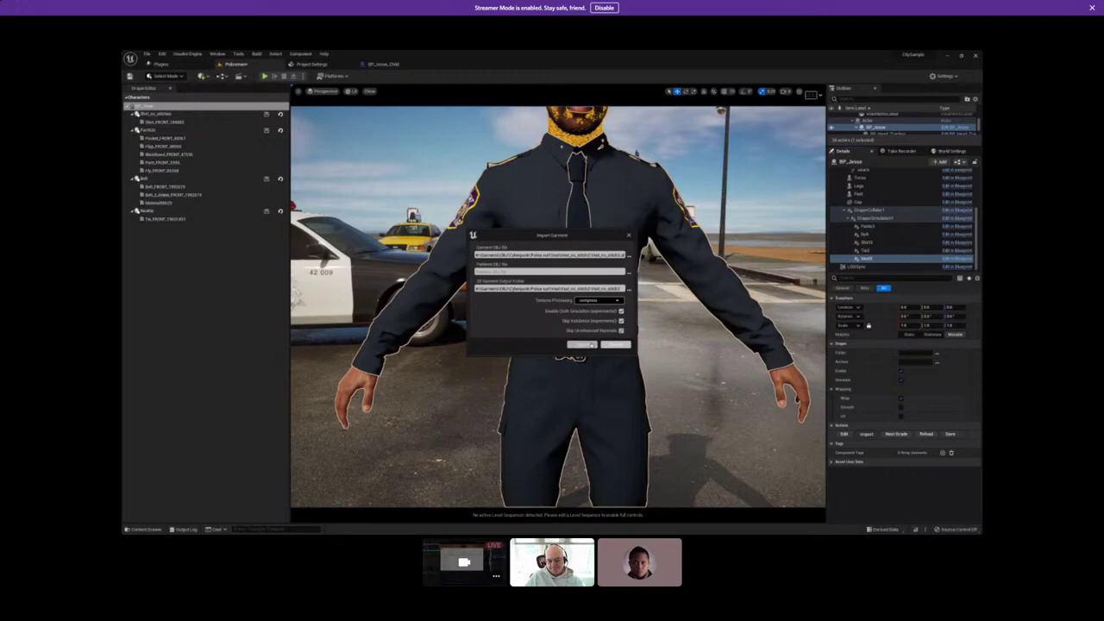
click(592, 345)
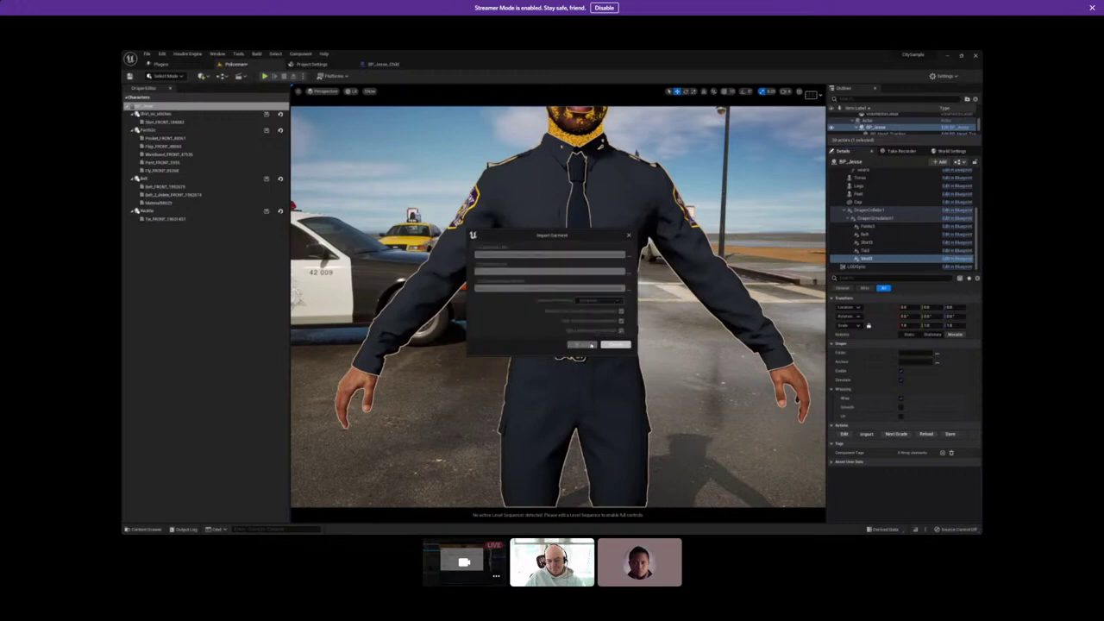
click(624, 307)
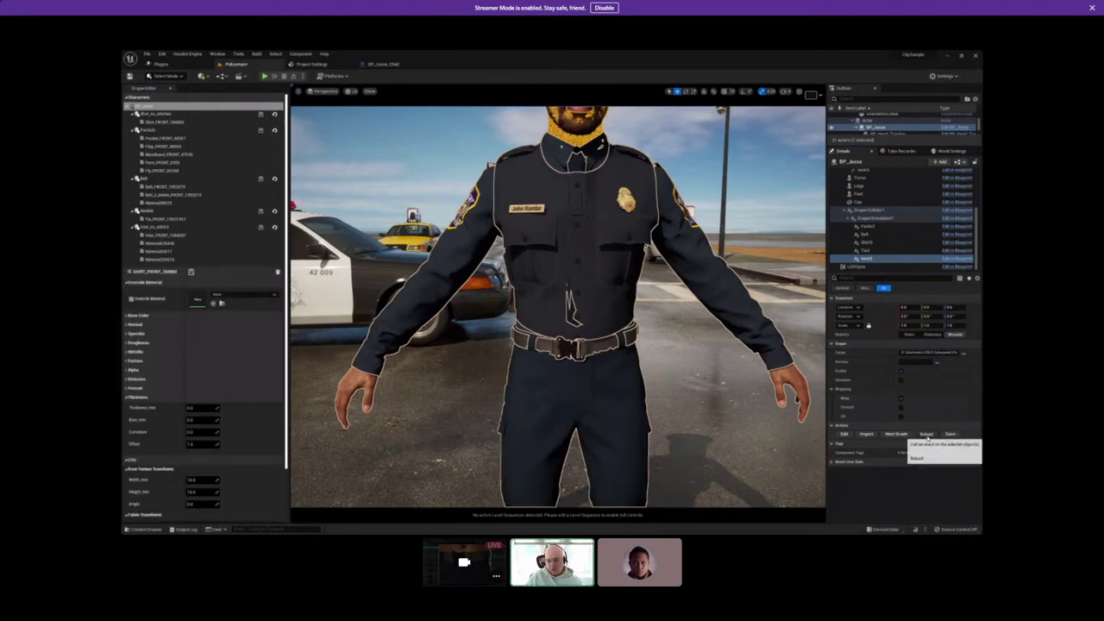
click(926, 434)
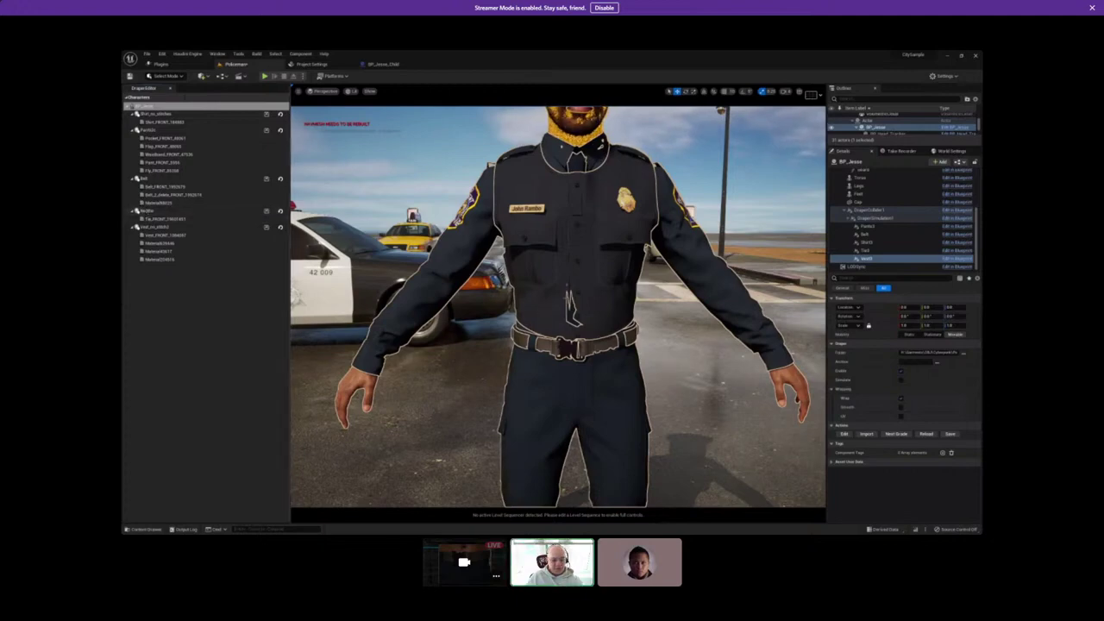
Check the Tie's cloth material, thickness and Offset values, then frame the whole policeman.
click(158, 221)
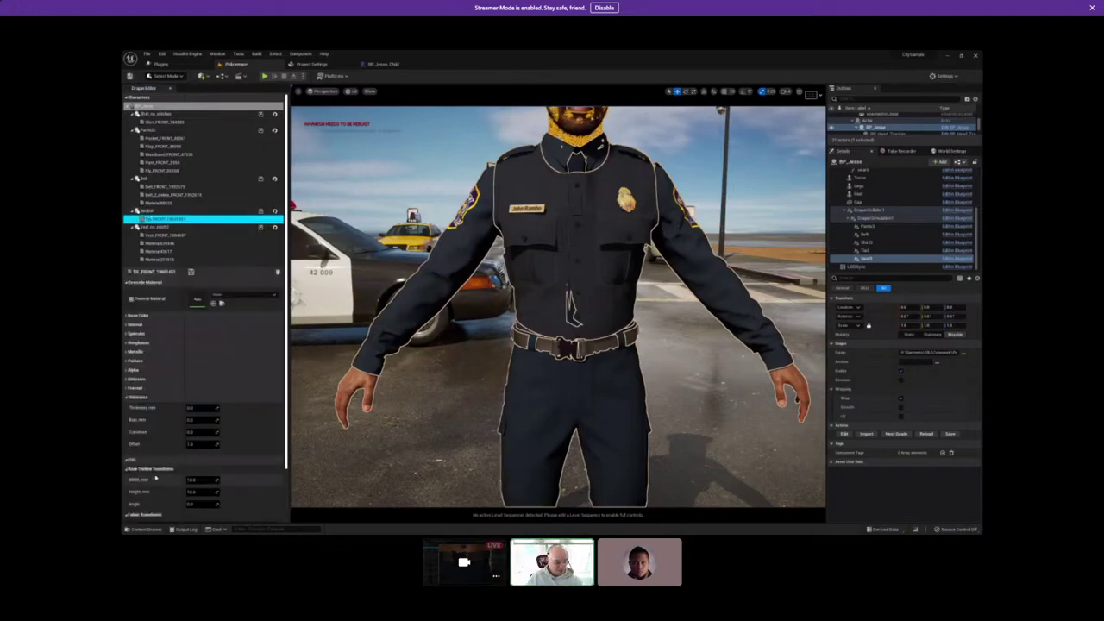
click(194, 443)
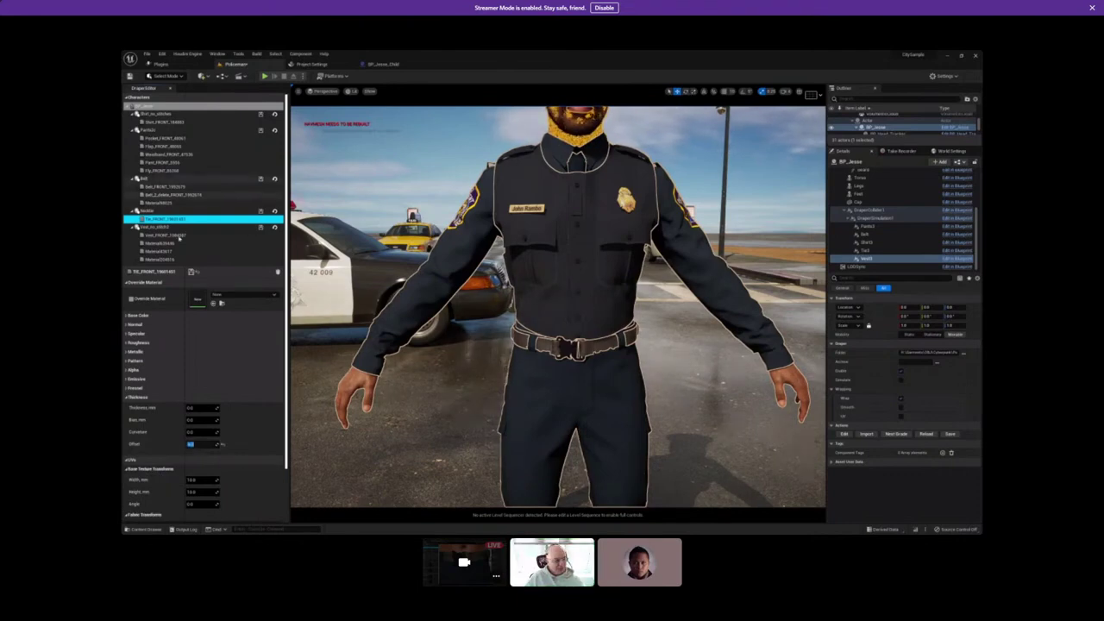
click(191, 272)
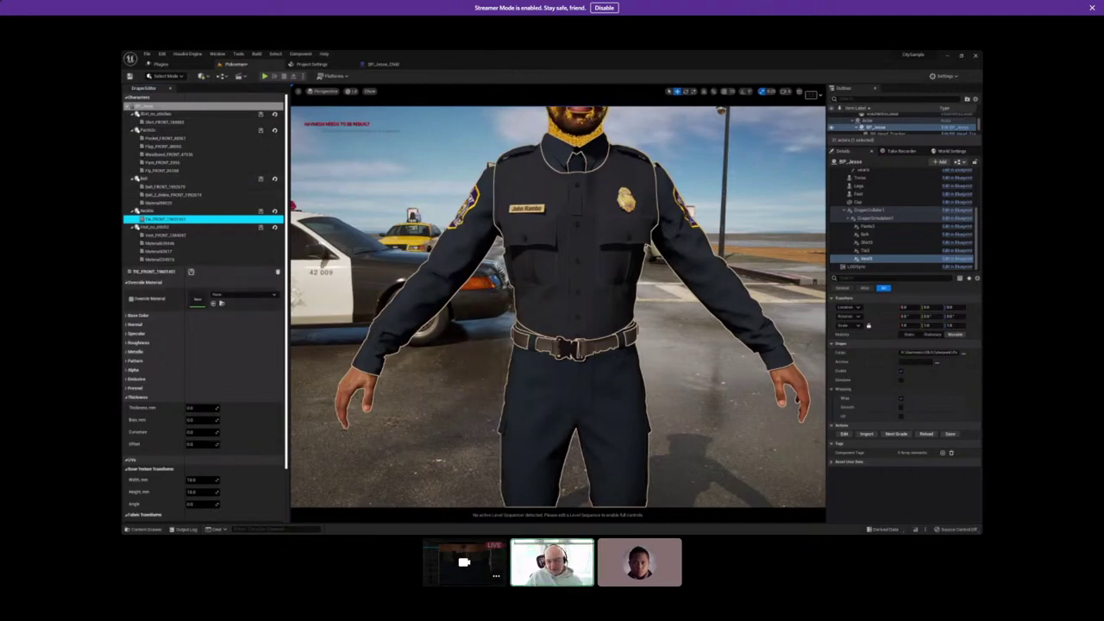
key(f)
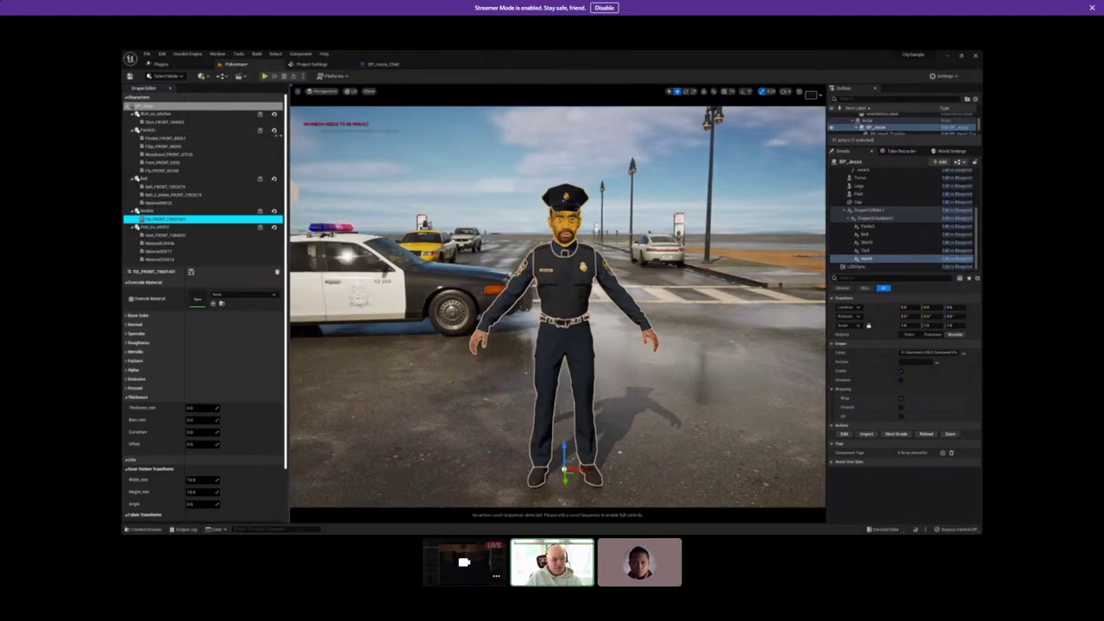
Widen the viewport, enlarge the Outliner, and open Policeman_Sequence from the Outliner.
drag(289, 136, 231, 137)
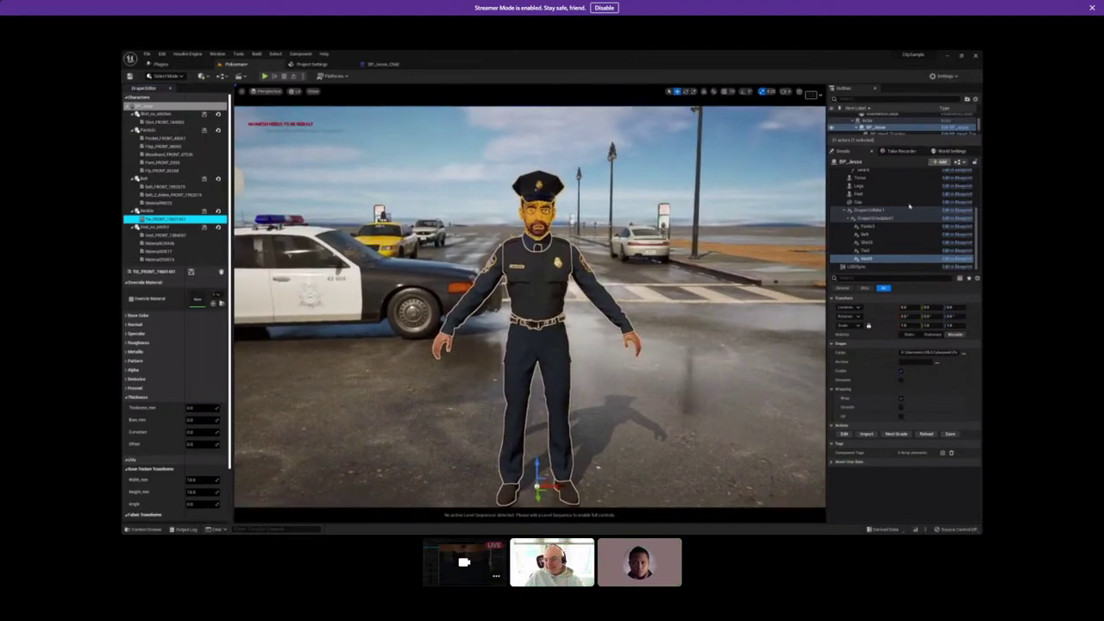
scroll(905, 228, up, 2)
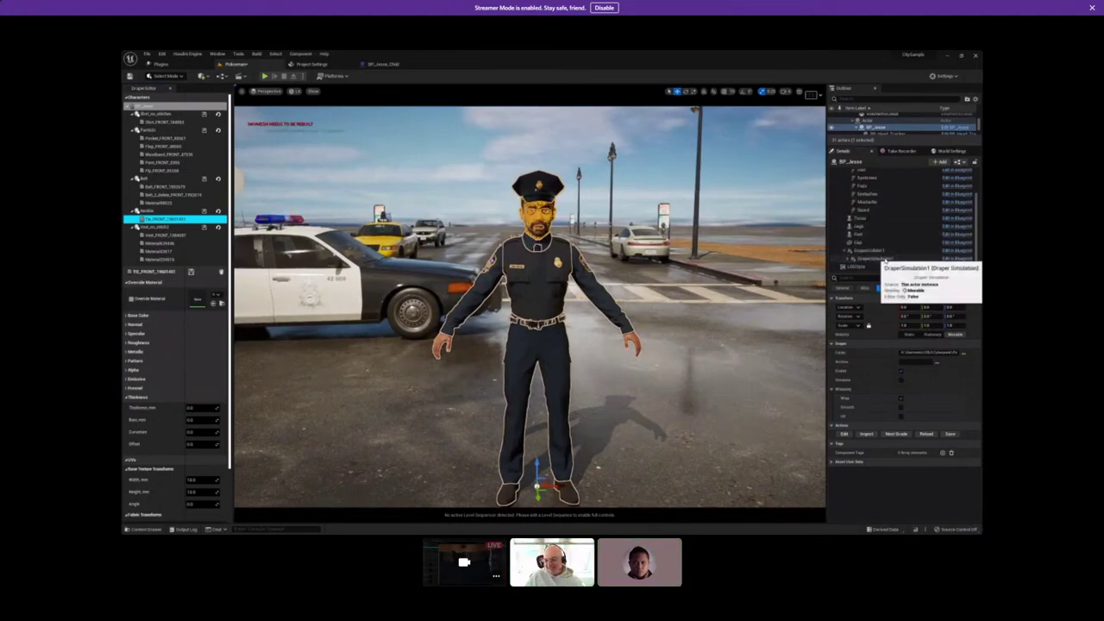
scroll(862, 224, up, 3)
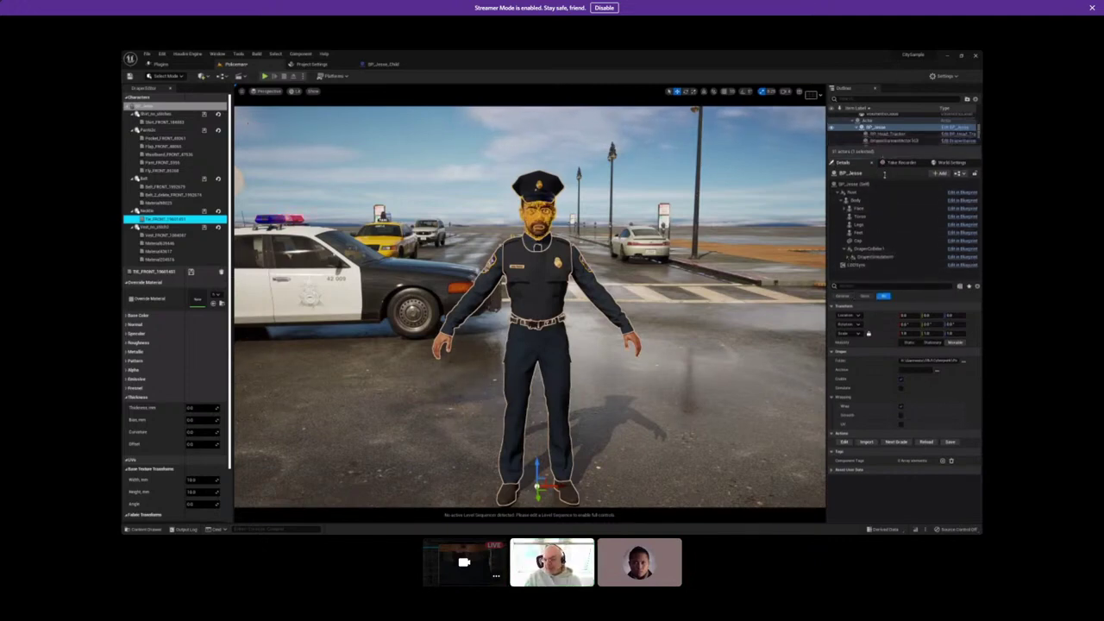
drag(884, 158, 888, 250)
scroll(918, 154, up, 2)
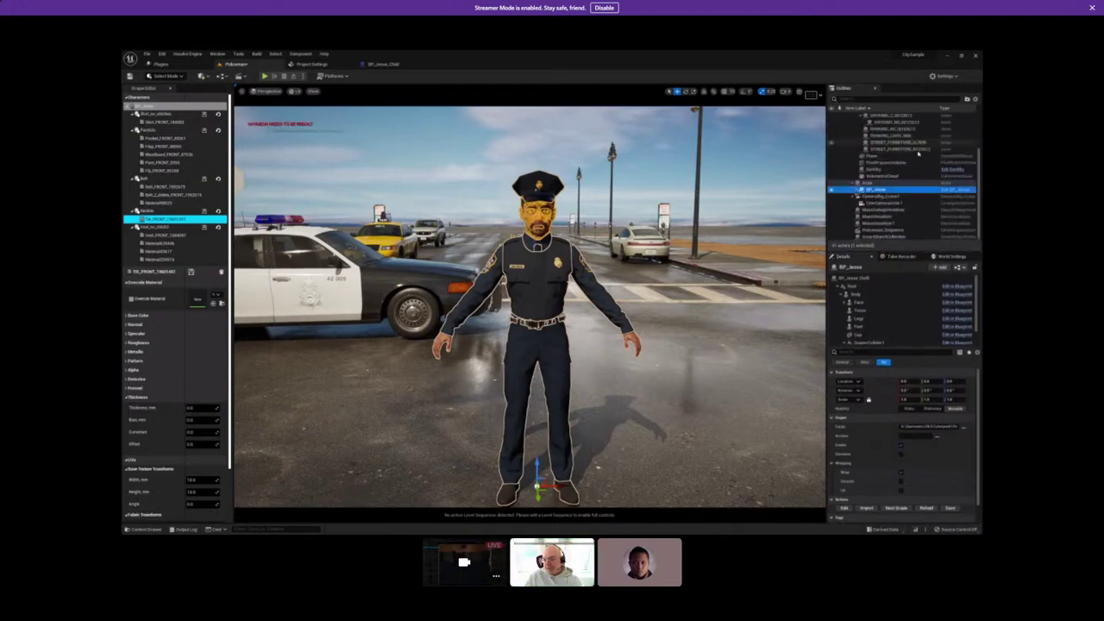
click(896, 231)
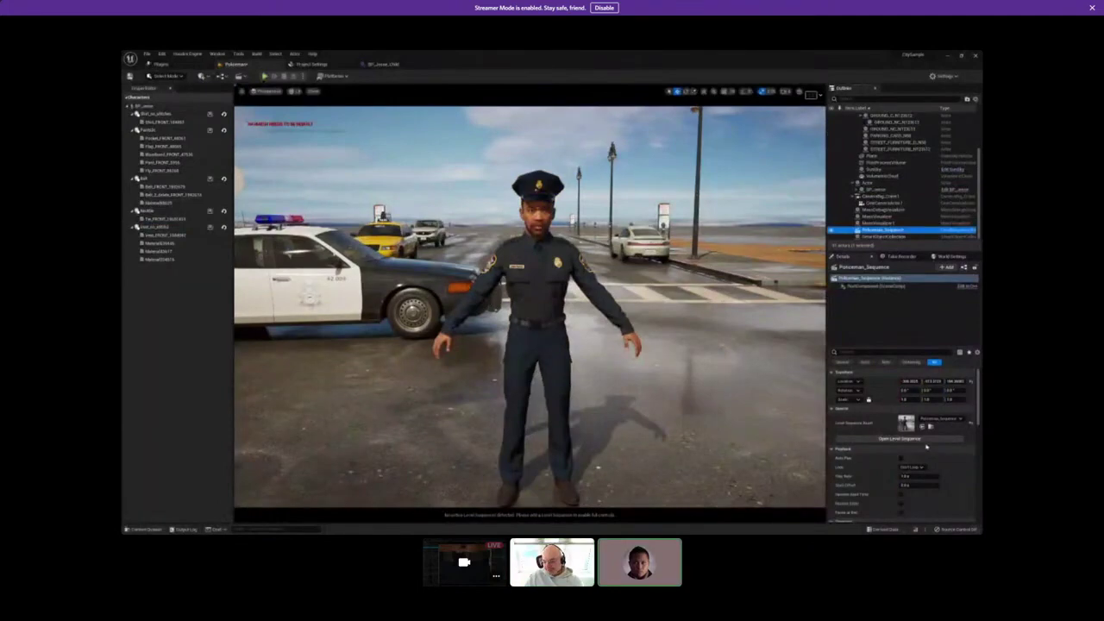
click(928, 442)
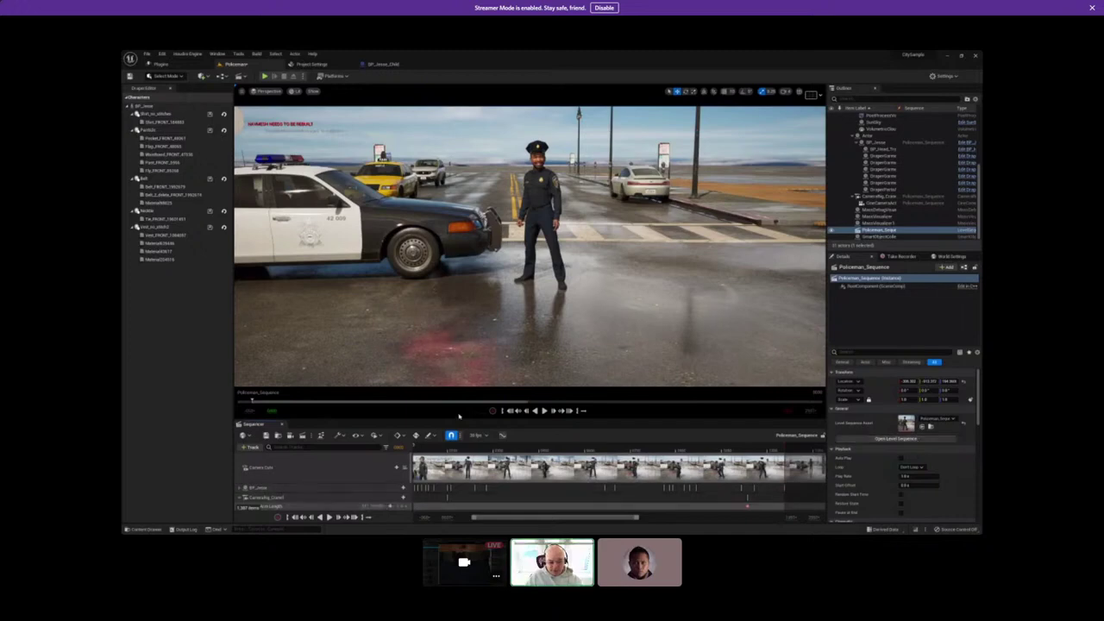
Review Policeman_Sequence's tracks, collapsing the camera rig and inspecting the policeman's animation.
drag(457, 422, 457, 354)
click(240, 428)
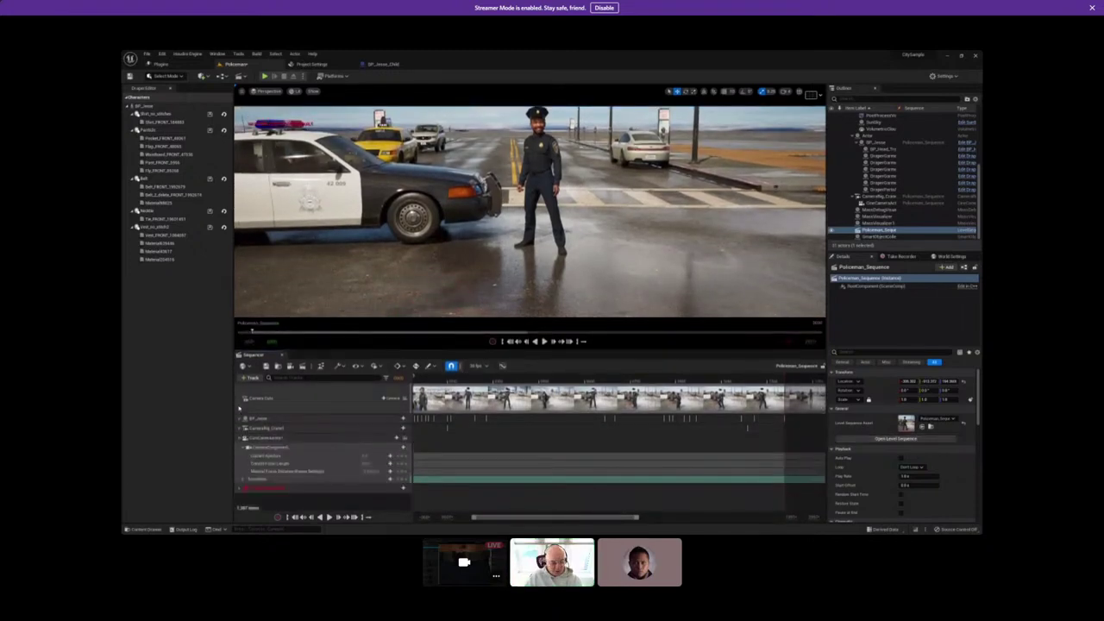
click(241, 418)
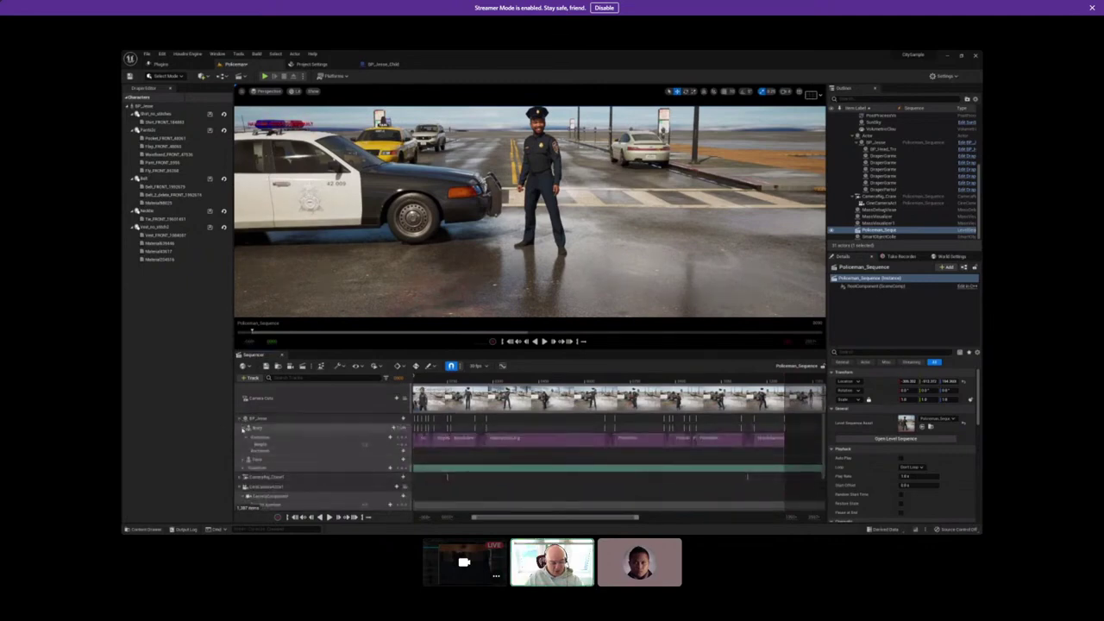
click(242, 427)
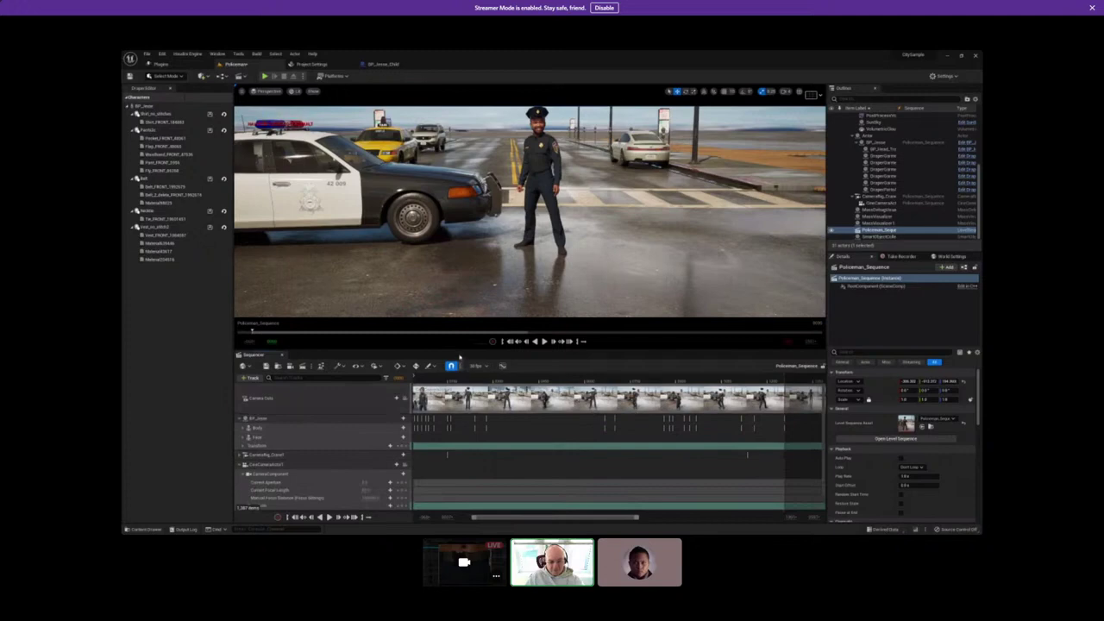
drag(459, 356, 460, 418)
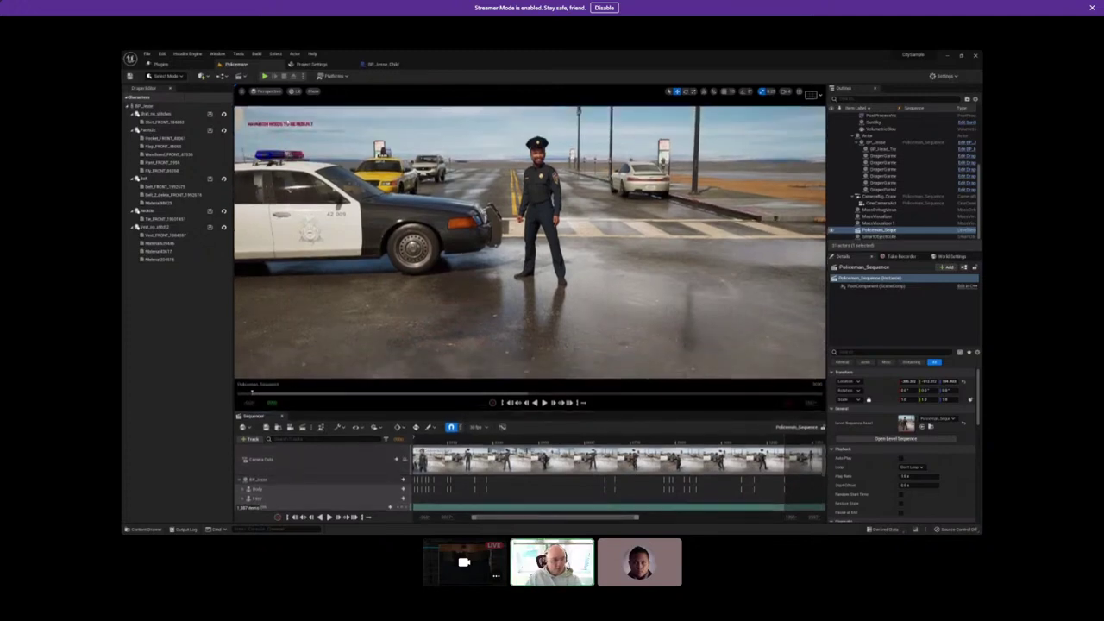
Preview the sequence through CineCameraActor1, then stop piloting and close the Sequencer.
click(269, 92)
click(284, 167)
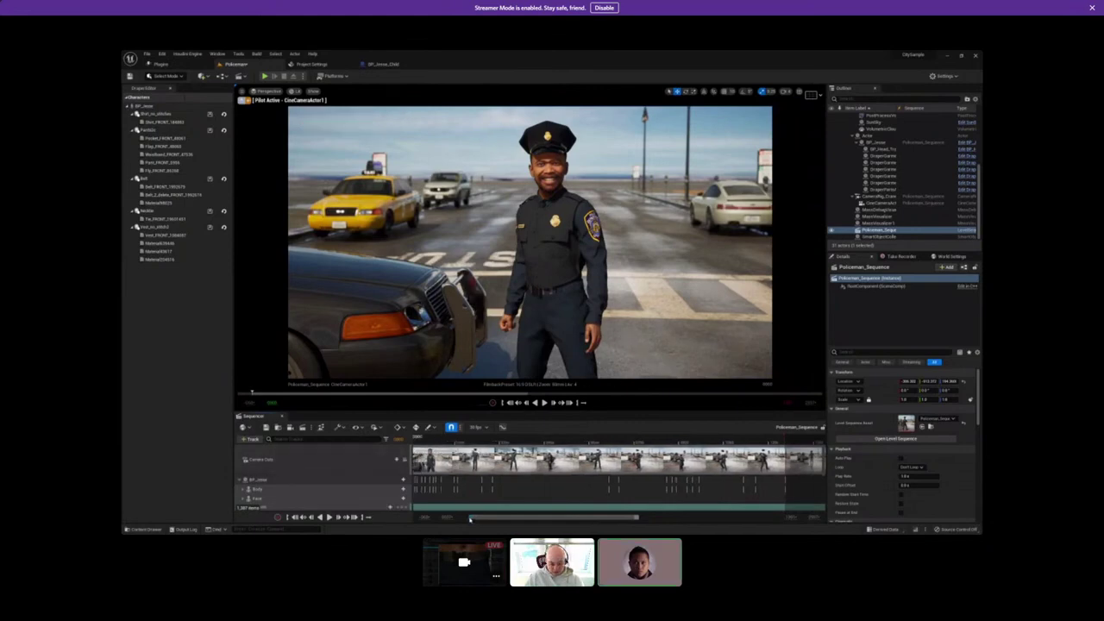
drag(473, 520, 459, 519)
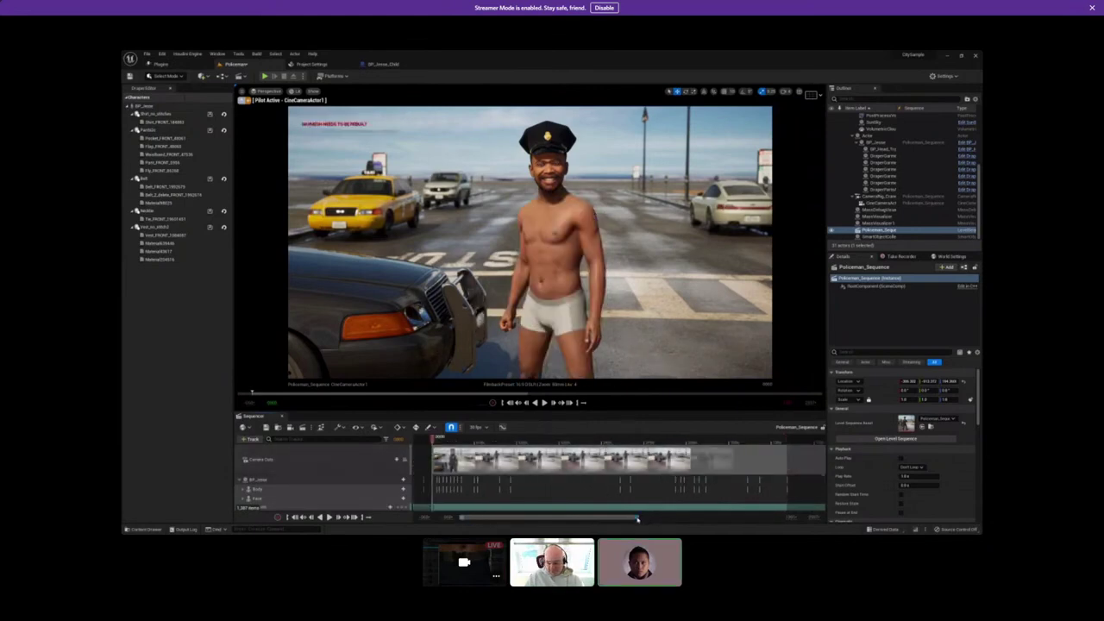
mouse_move(638, 519)
mouse_down()
mouse_move(660, 519)
mouse_move(632, 521)
mouse_up()
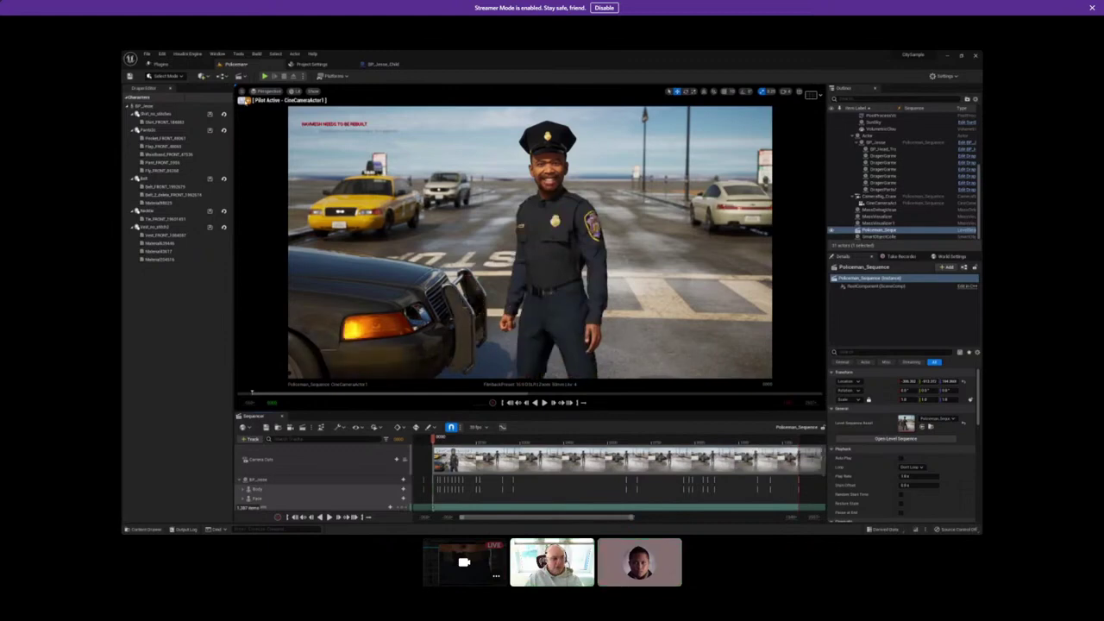
click(242, 100)
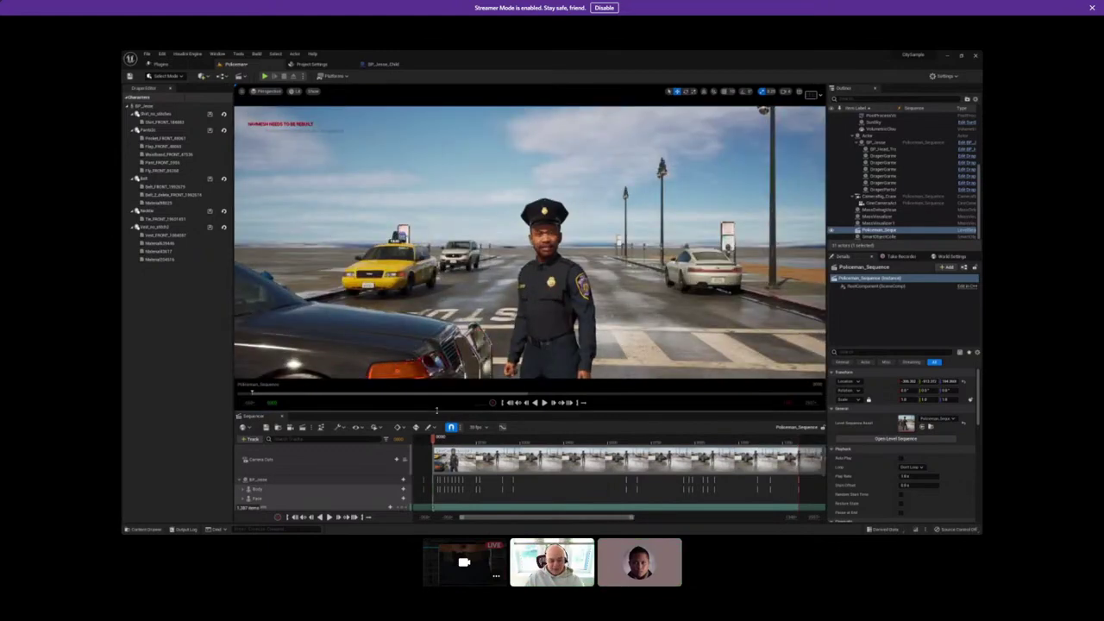
drag(436, 411, 287, 360)
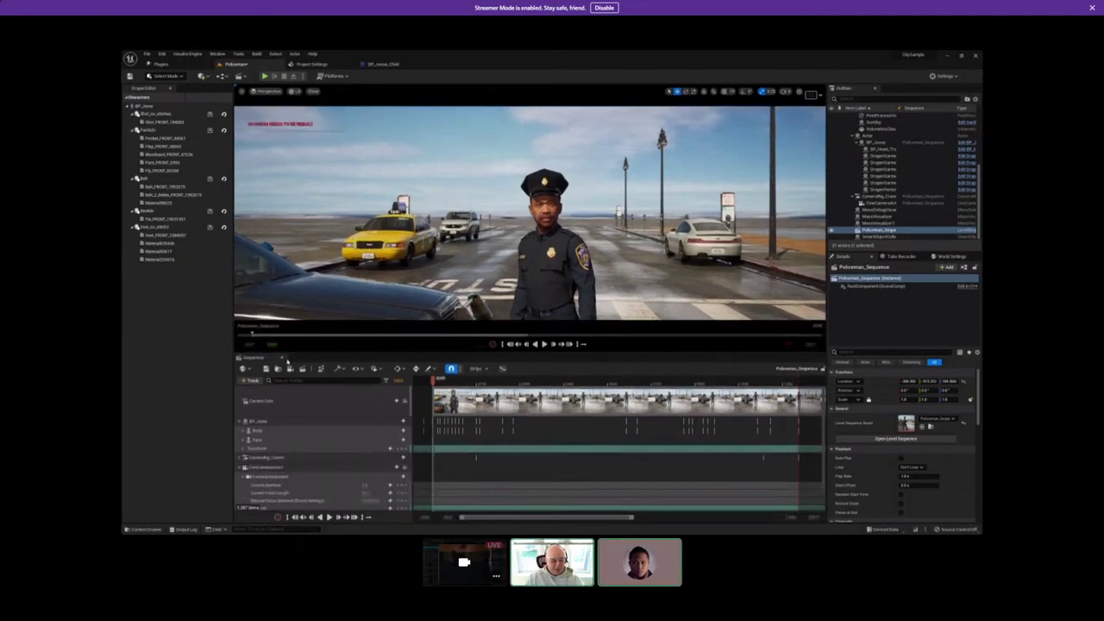
click(281, 358)
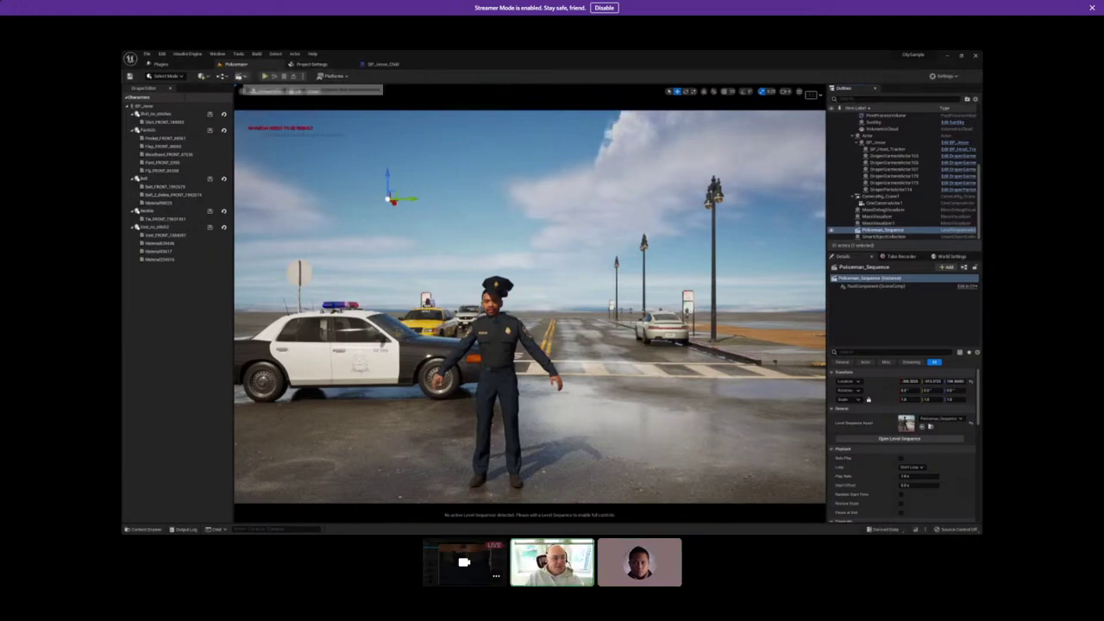
Create a new level sequence named 'Policeman' and save it in the Sequence folder.
click(241, 76)
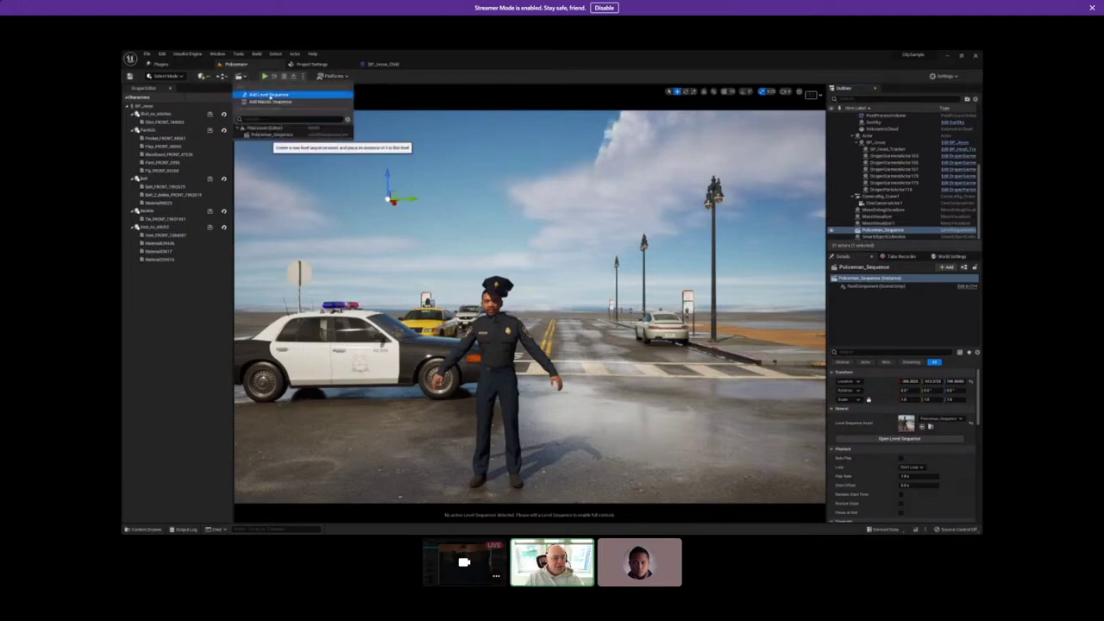
click(269, 95)
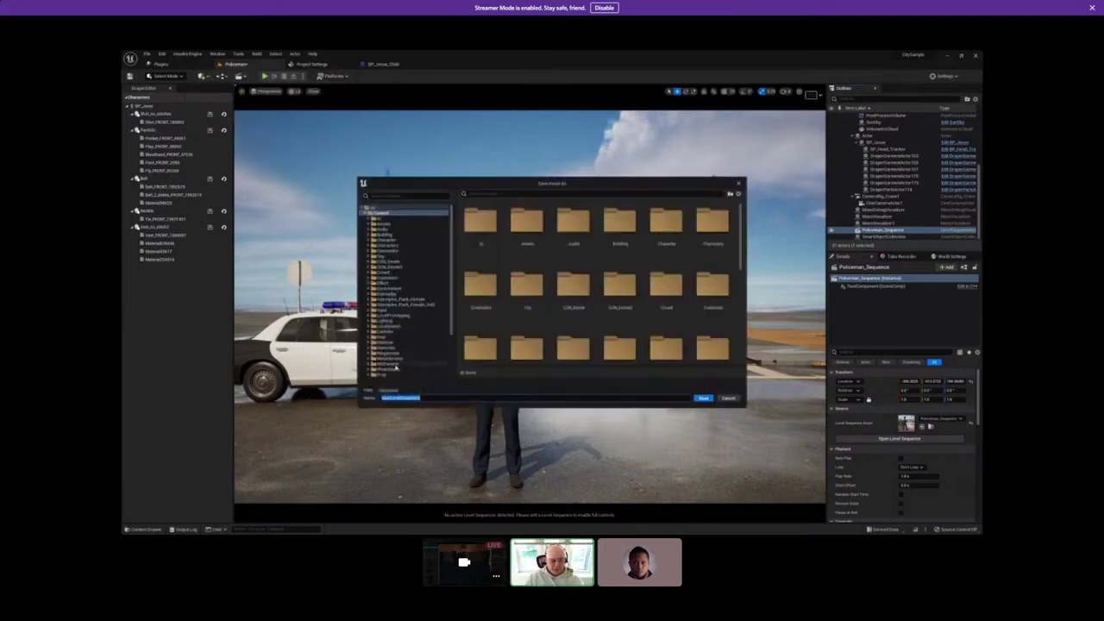
scroll(396, 368, down, 4)
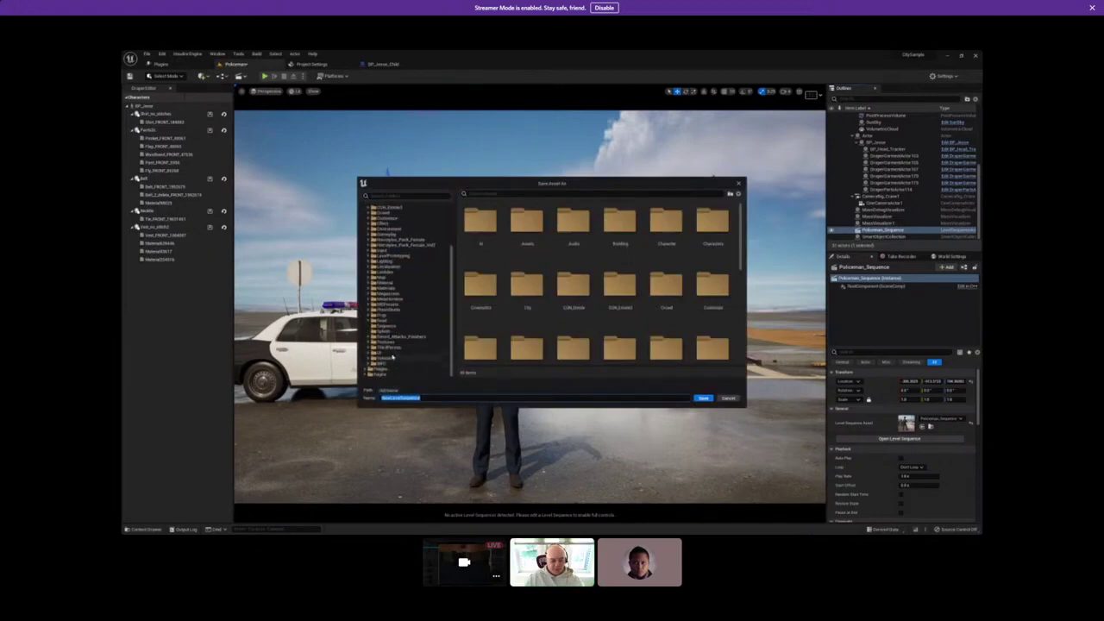
click(388, 325)
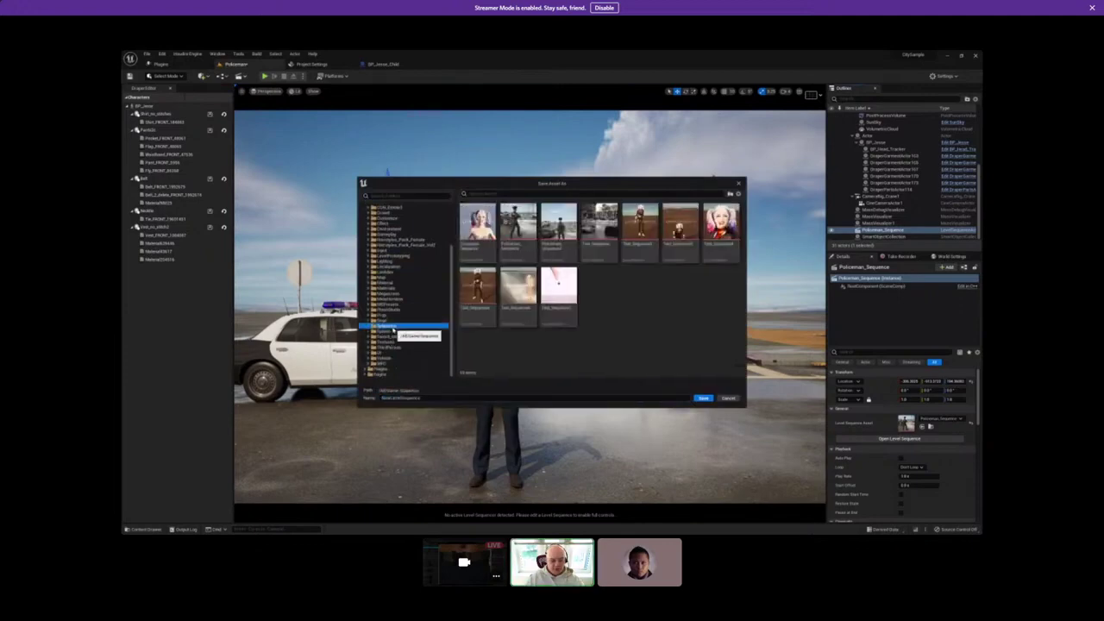
double_click(400, 397)
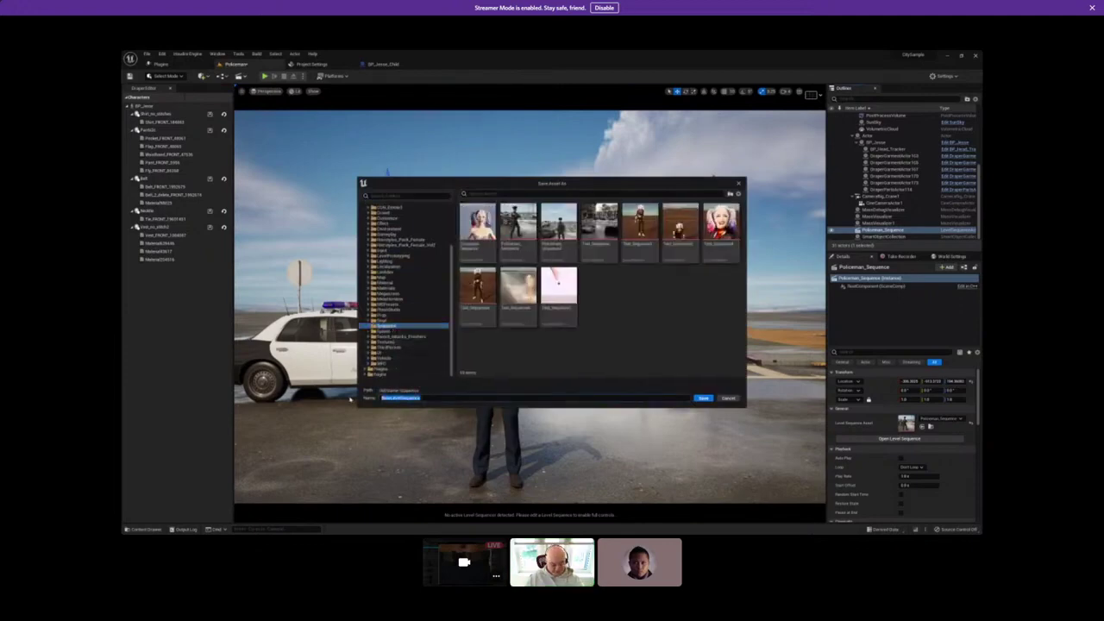
text(Po)
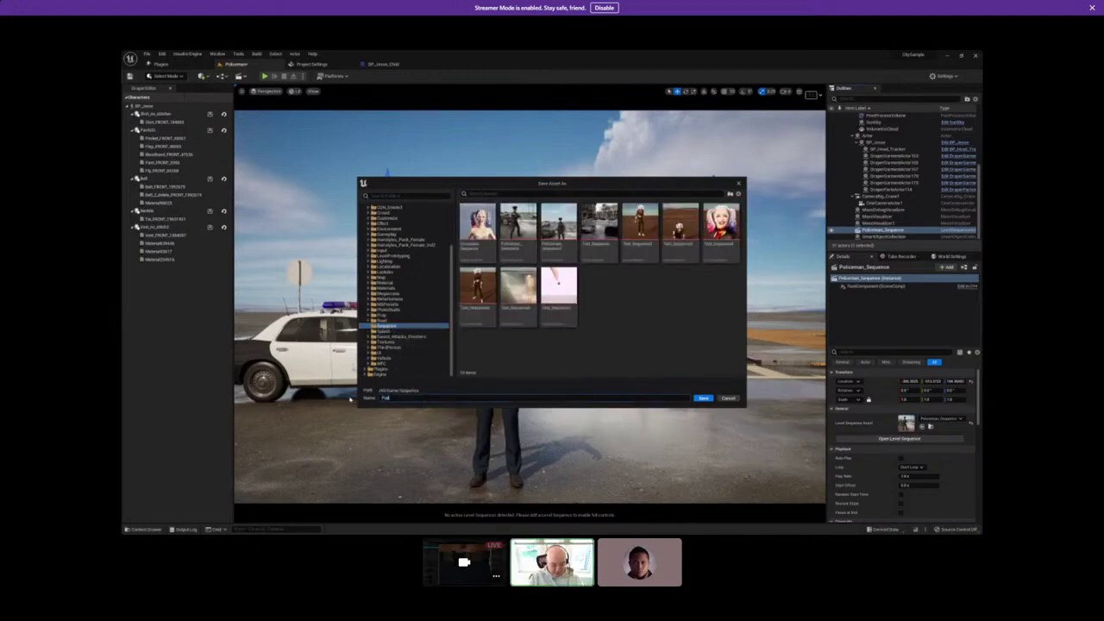
text(liceman)
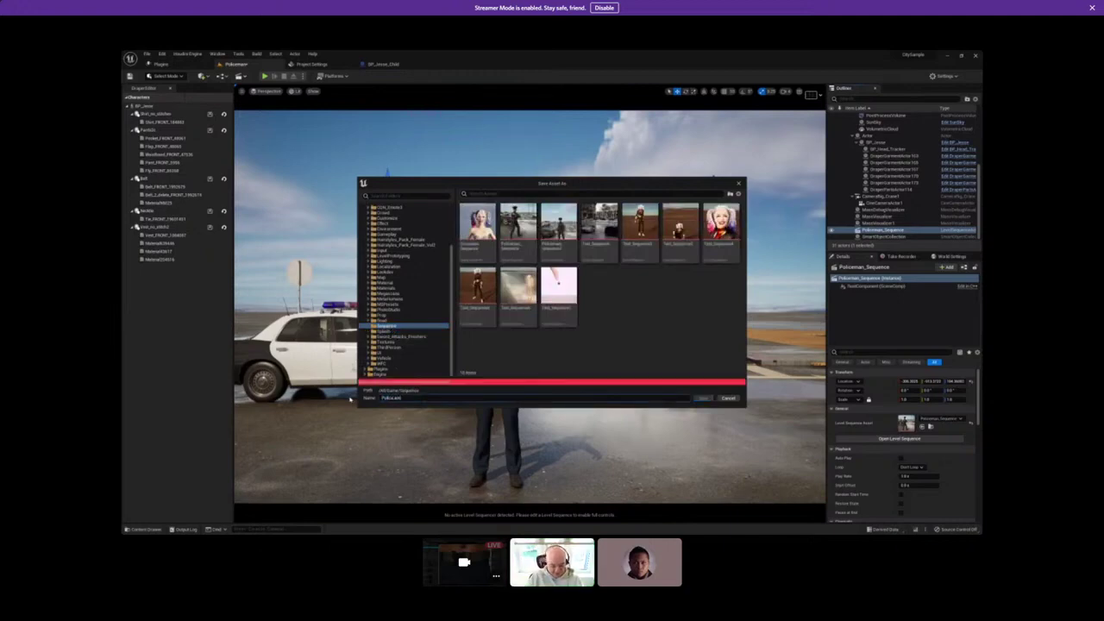
key(BackSpace)
key(BackSpace)
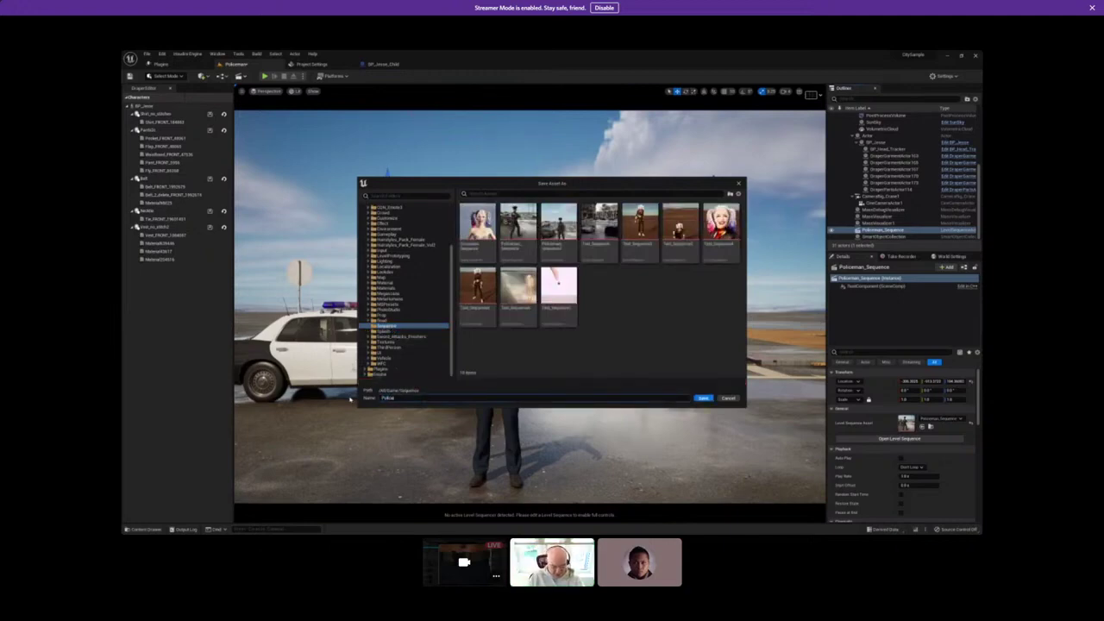
text(man02)
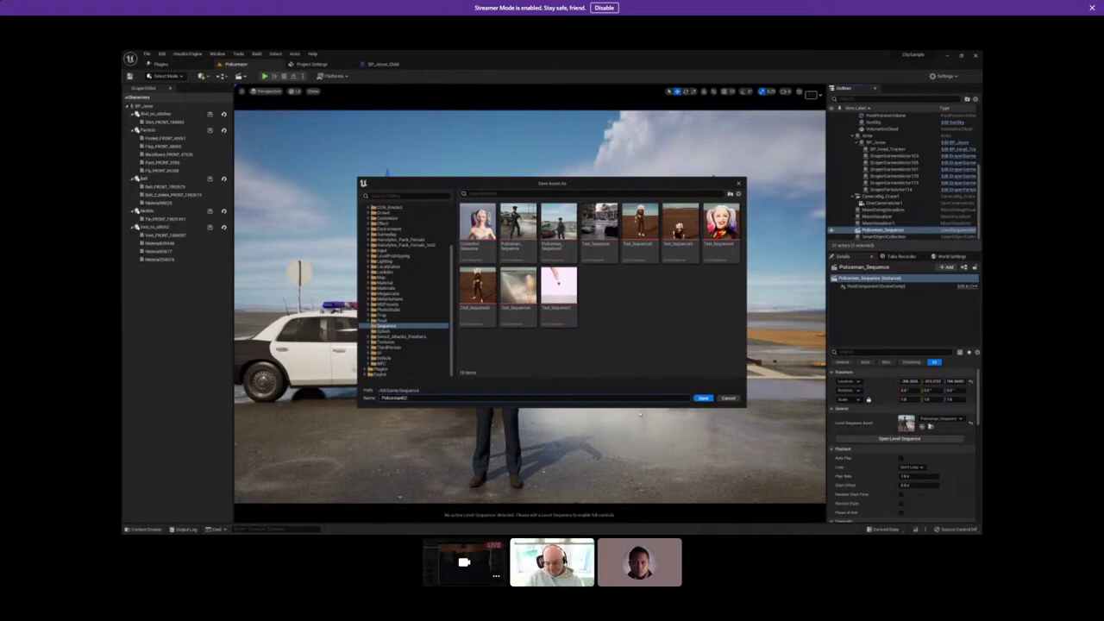
click(704, 399)
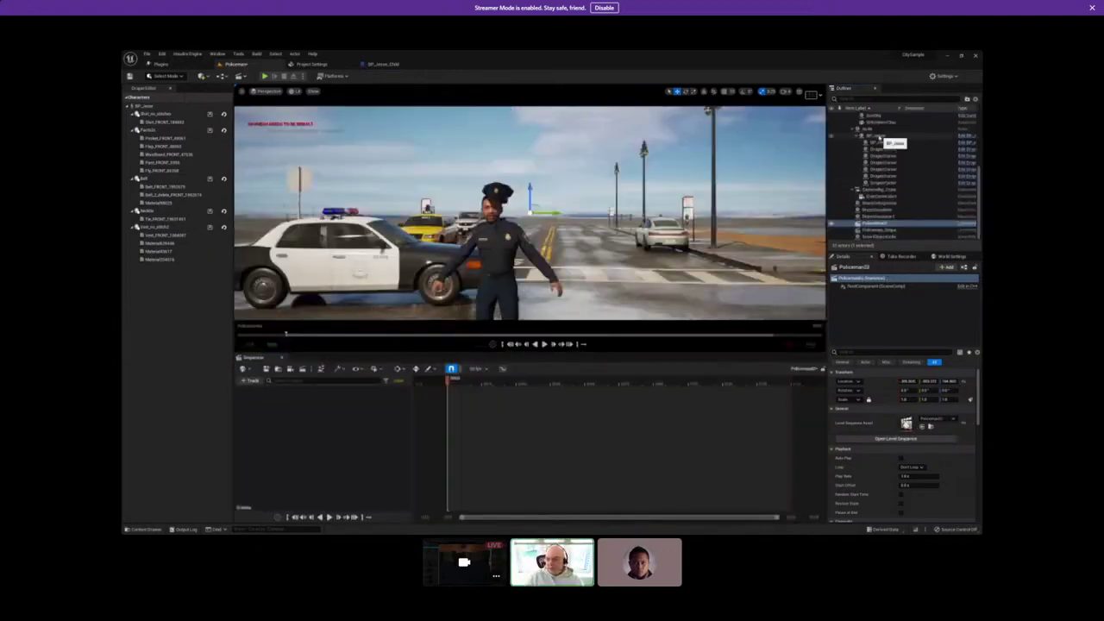
Add the BP_Jesse policeman character to the new sequence, hiding its control rig controls.
click(876, 136)
drag(876, 136, 338, 419)
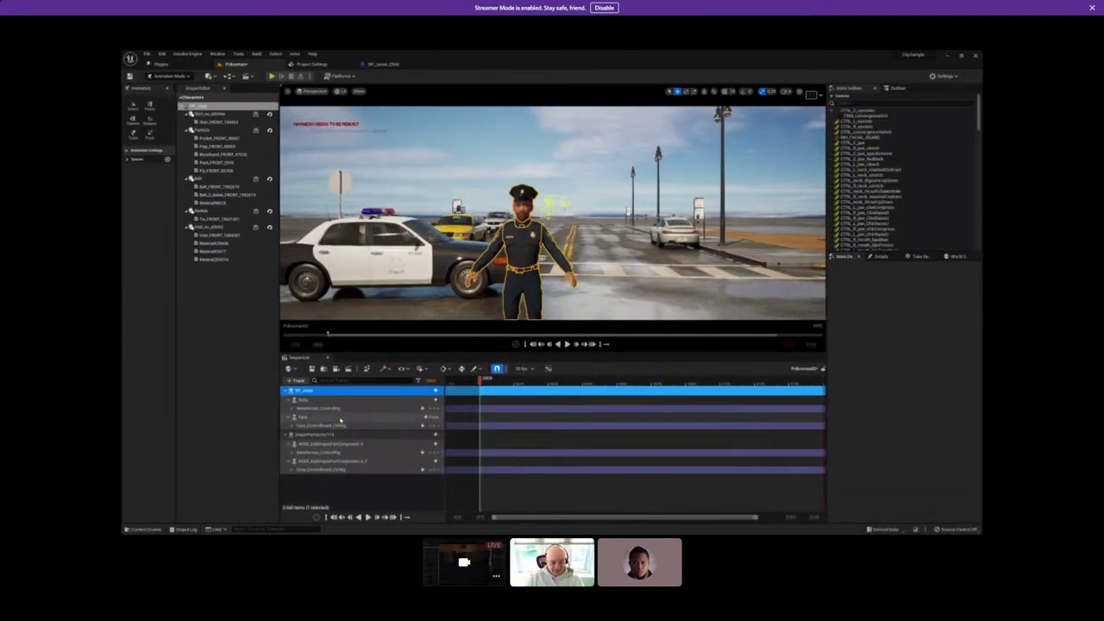
click(332, 423)
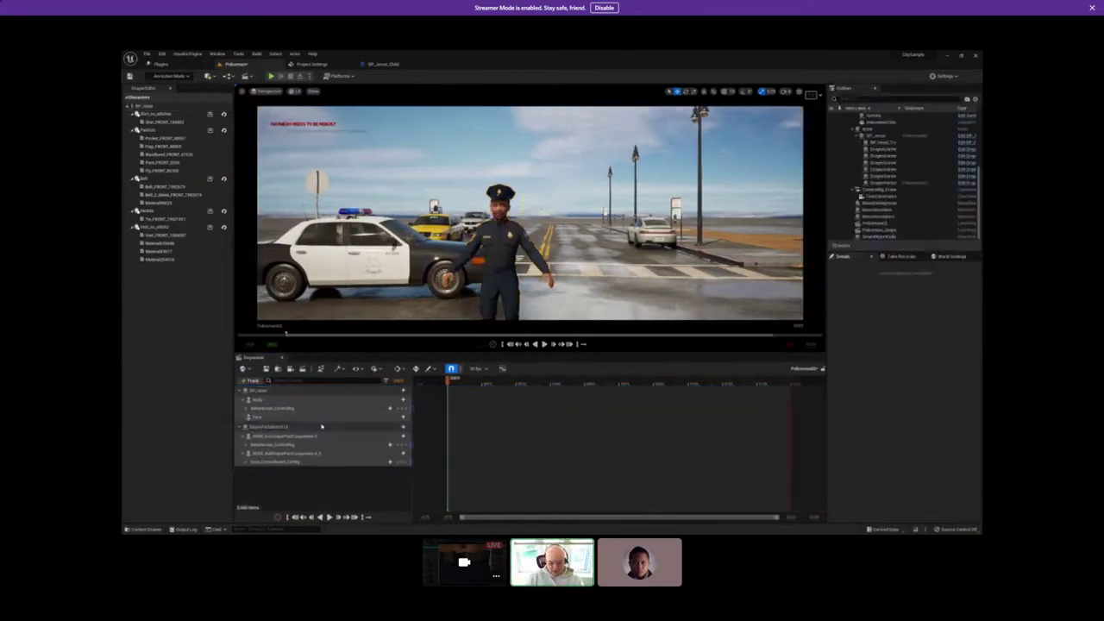
click(285, 408)
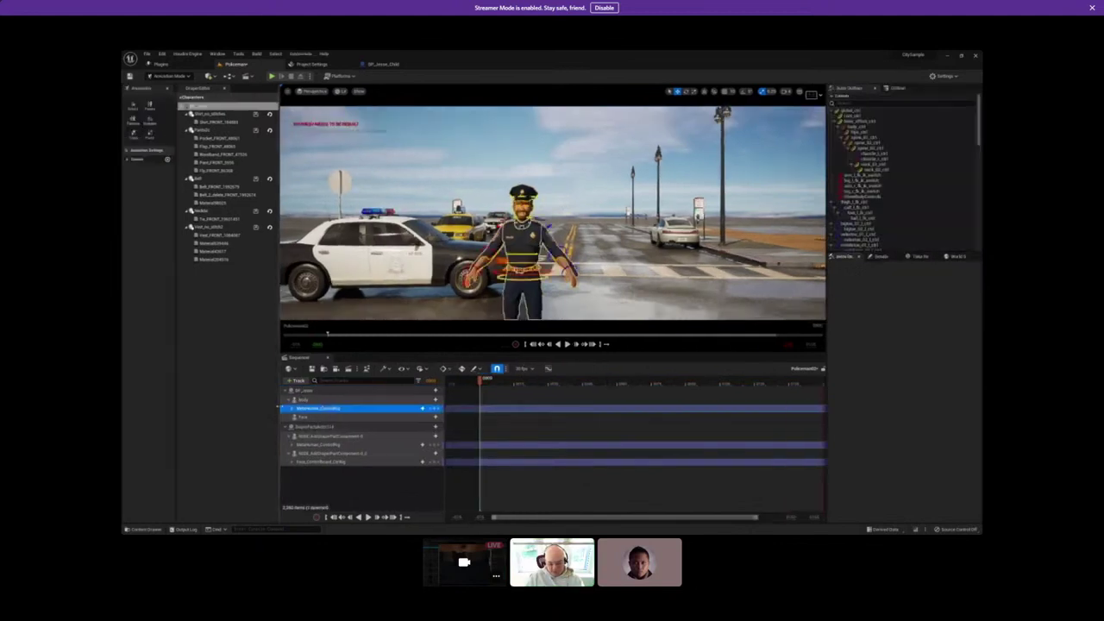
click(278, 407)
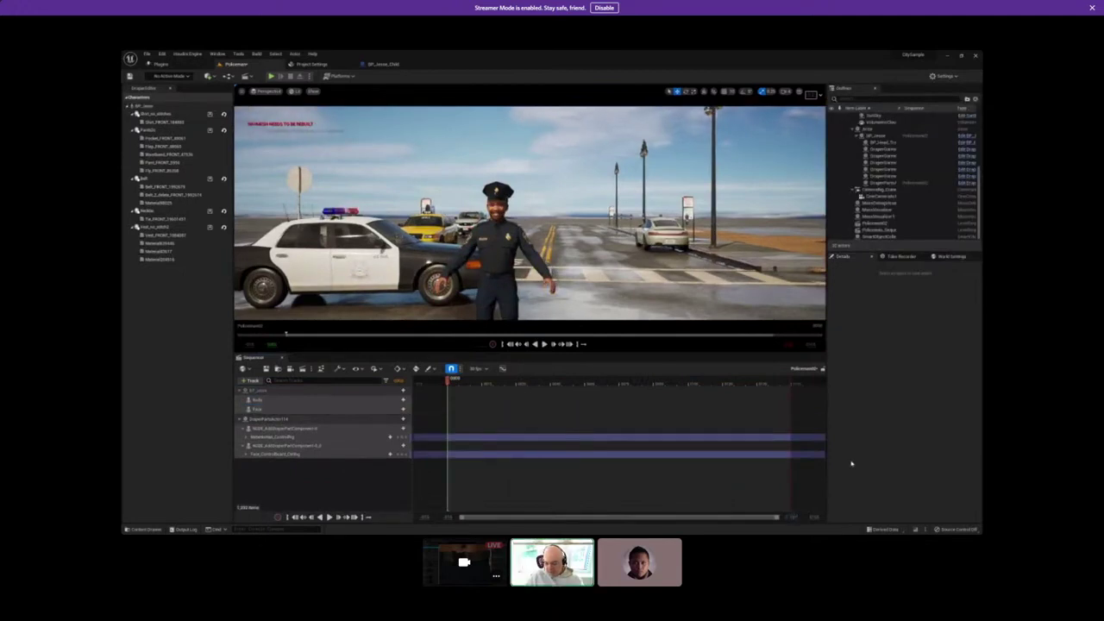
Show the Animation submenu of the policeman's Body track.
ctrl+scroll(463, 377, up, 2)
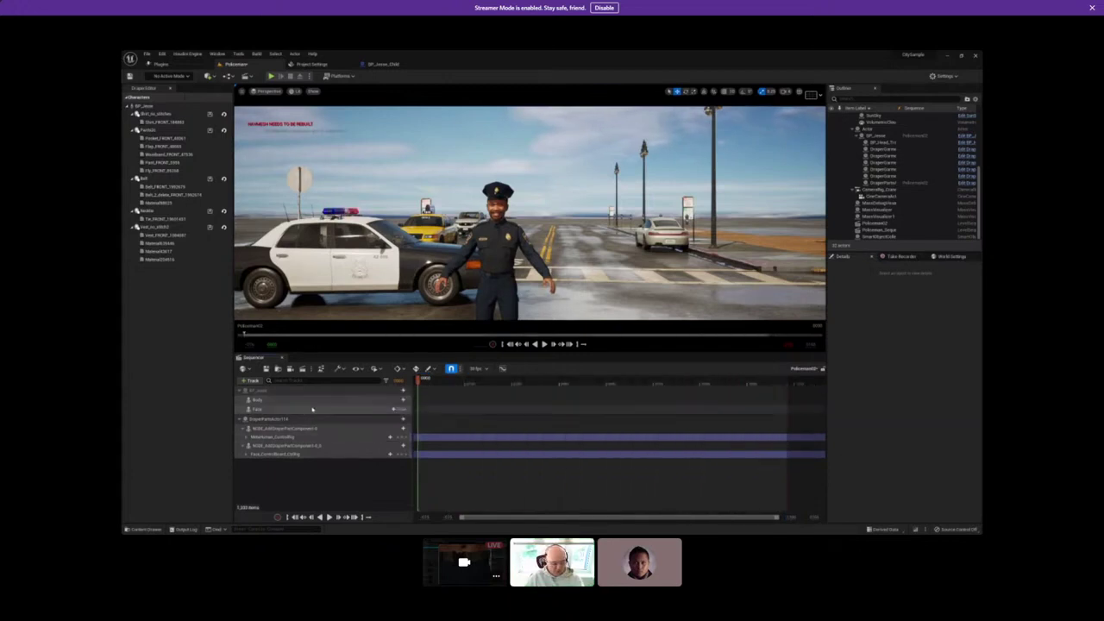
click(394, 409)
mouse_move(436, 65)
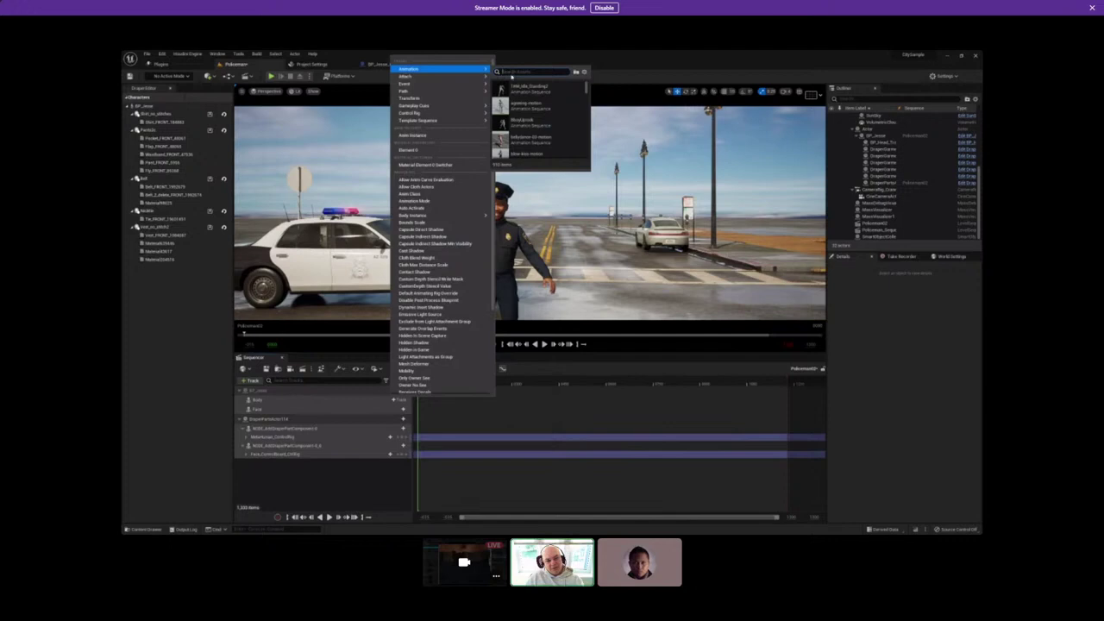
Add the bellydance animation to the Body track and play it back in the viewport.
click(522, 138)
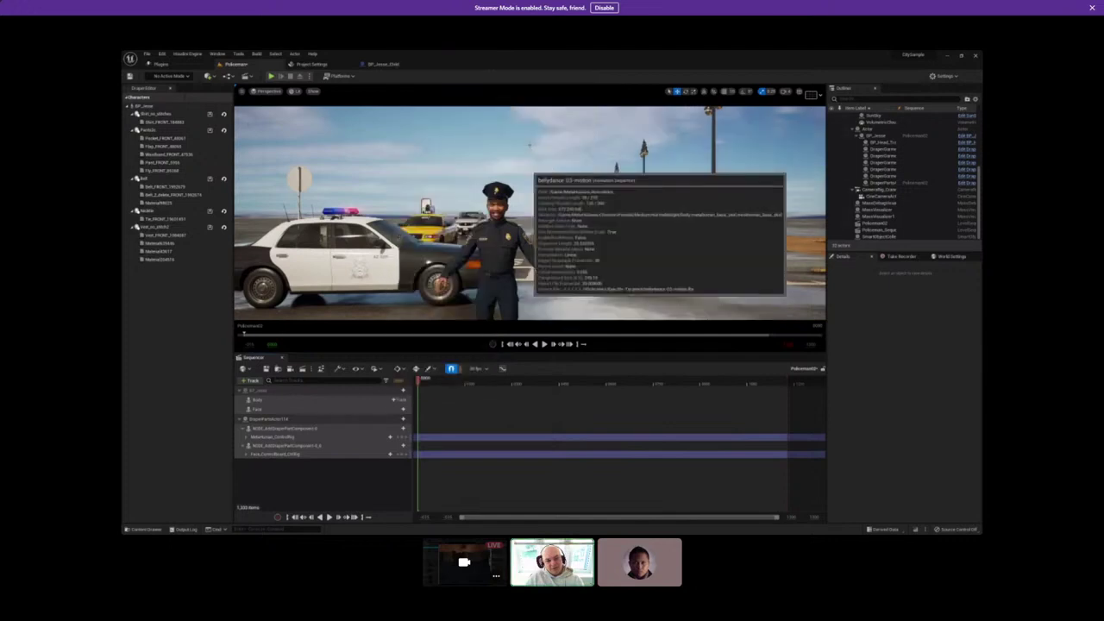
right_drag(520, 203, 516, 207)
key(space)
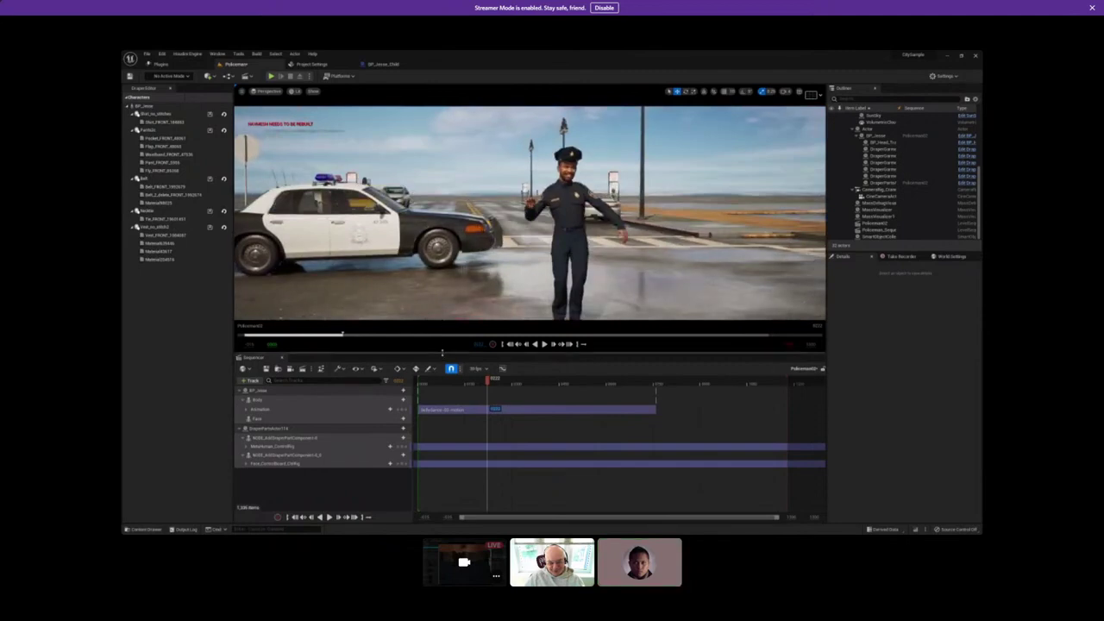
drag(441, 352, 440, 490)
scroll(484, 450, up, 3)
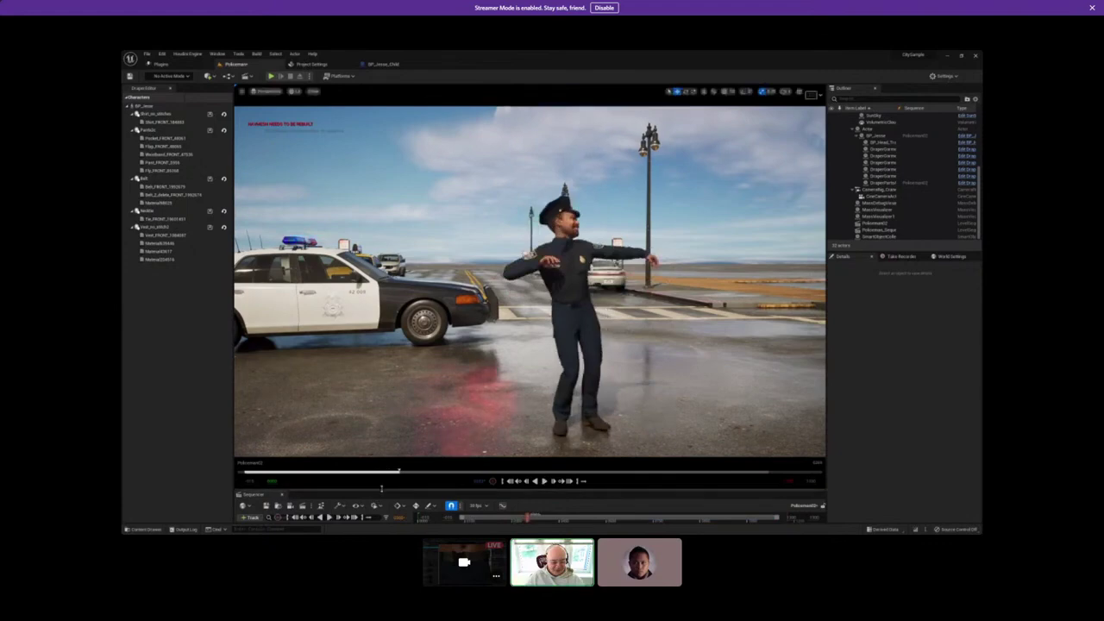
drag(380, 490, 397, 253)
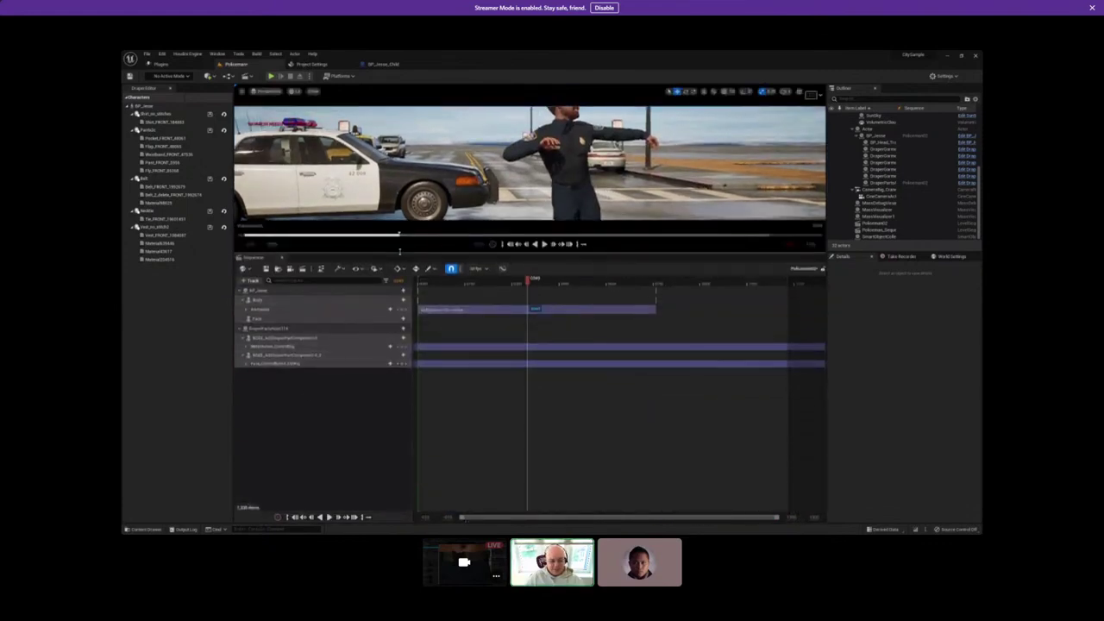
drag(405, 253, 408, 408)
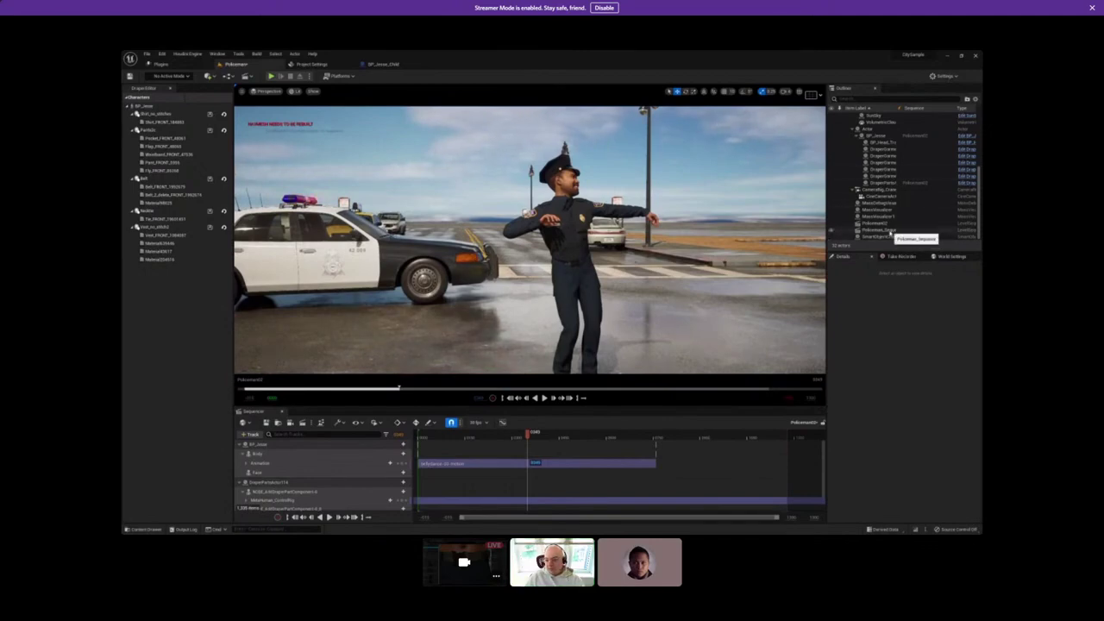
Open Policeman_Sequence from the Outliner and expand its Body track.
click(891, 231)
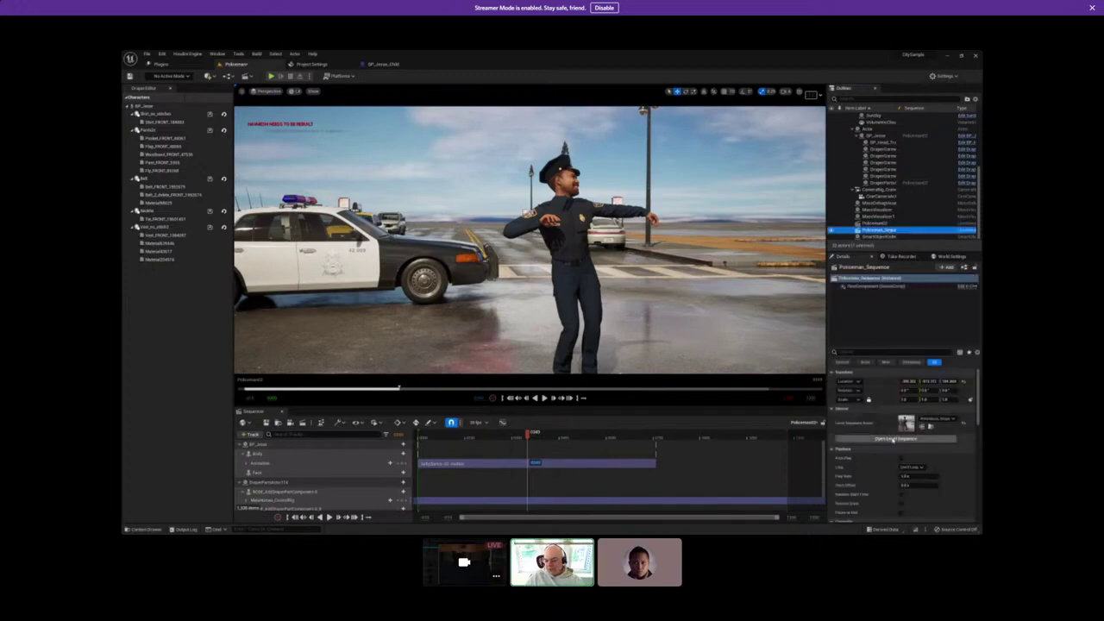
click(892, 439)
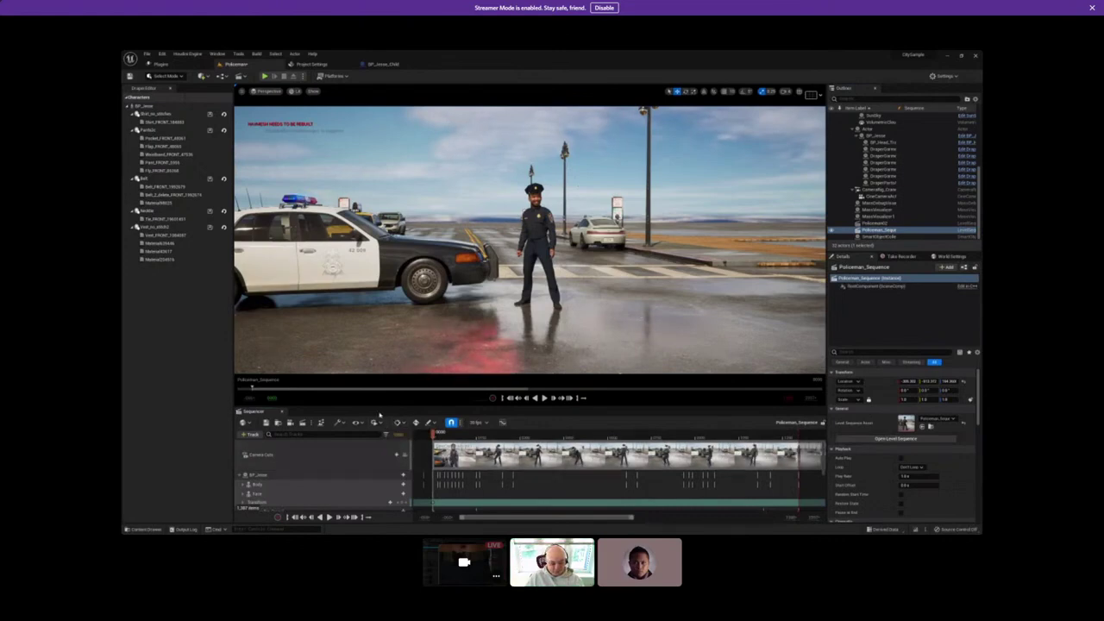
drag(378, 408, 379, 316)
click(244, 398)
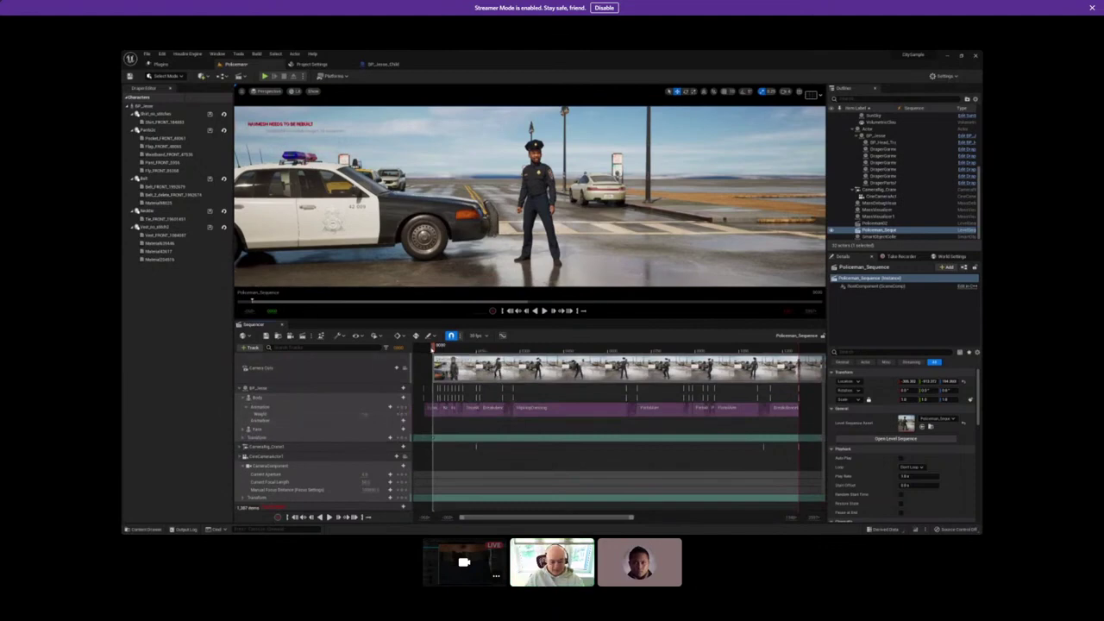
Scrub and play Policeman_Sequence to review the dance and idle clips.
mouse_move(433, 346)
mouse_down()
mouse_move(795, 349)
mouse_move(436, 349)
mouse_up()
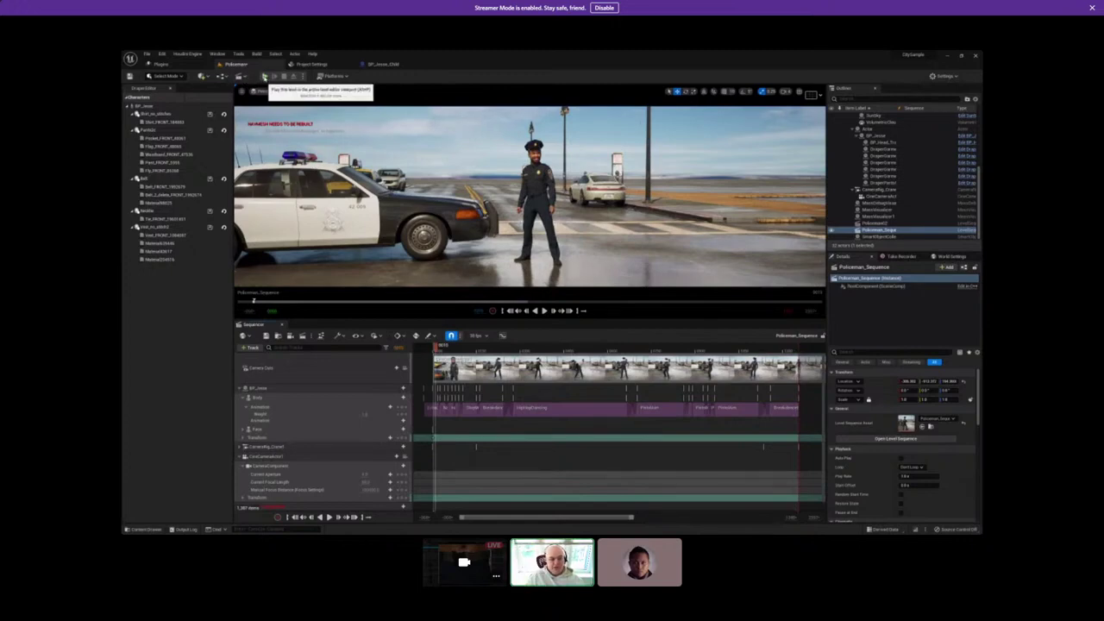
click(543, 310)
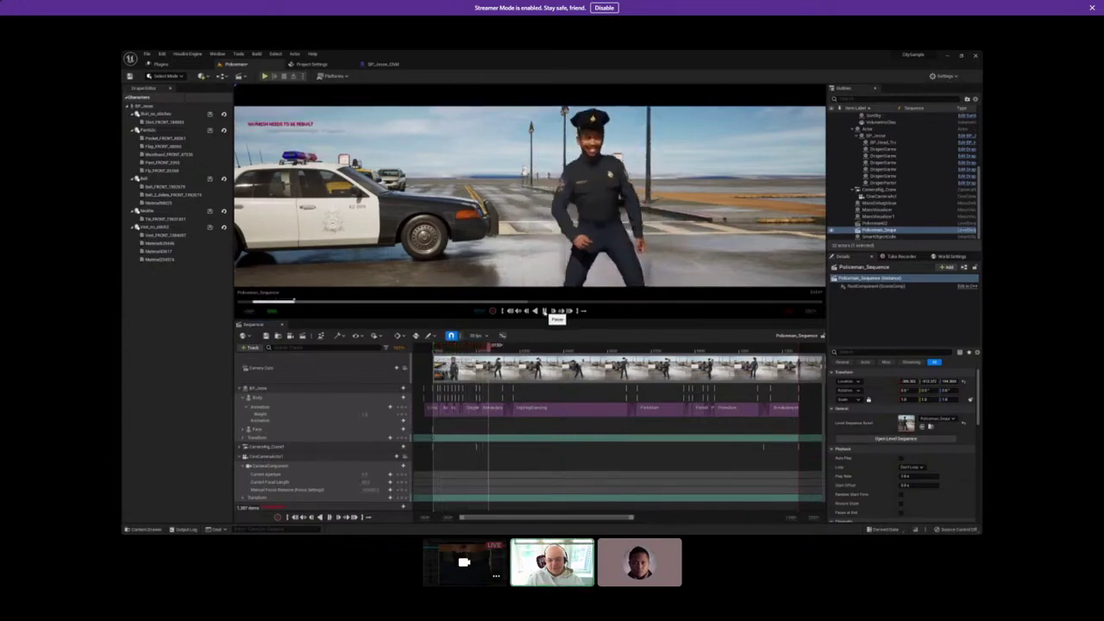
click(544, 312)
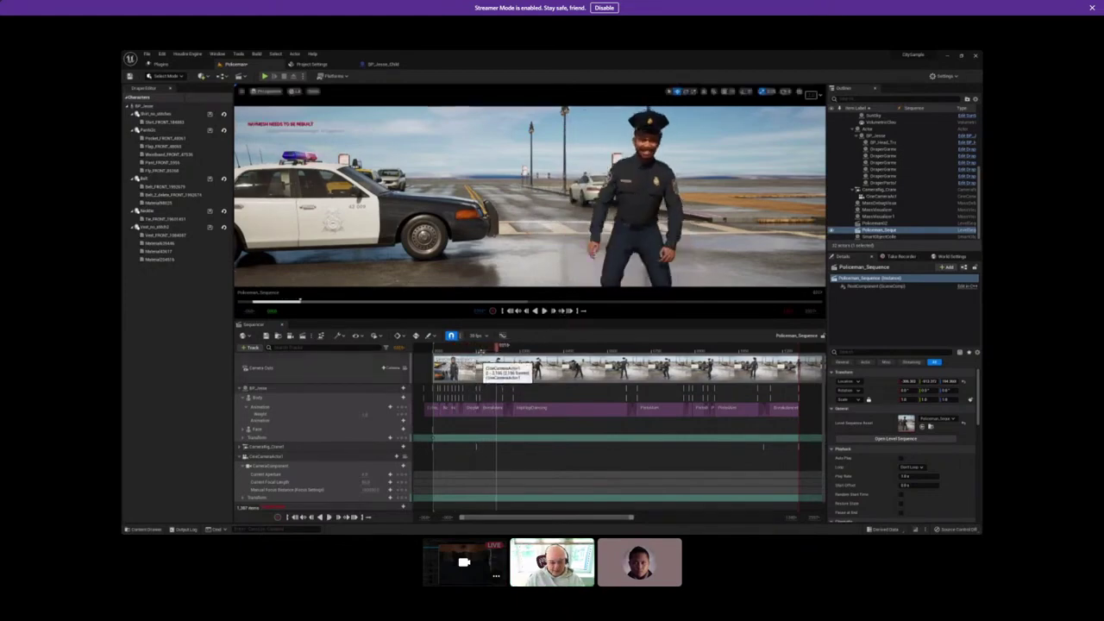
drag(496, 346, 438, 346)
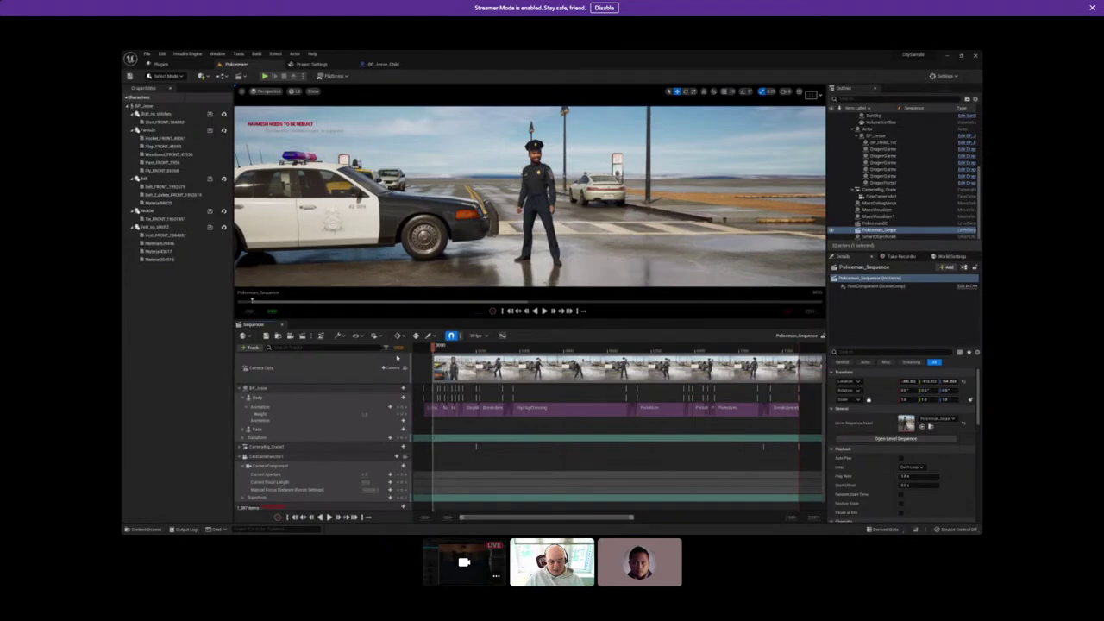
Add an Anti-aliasing setting with Override Anti Aliasing enabled to the Policeman_Sequence render job.
click(304, 336)
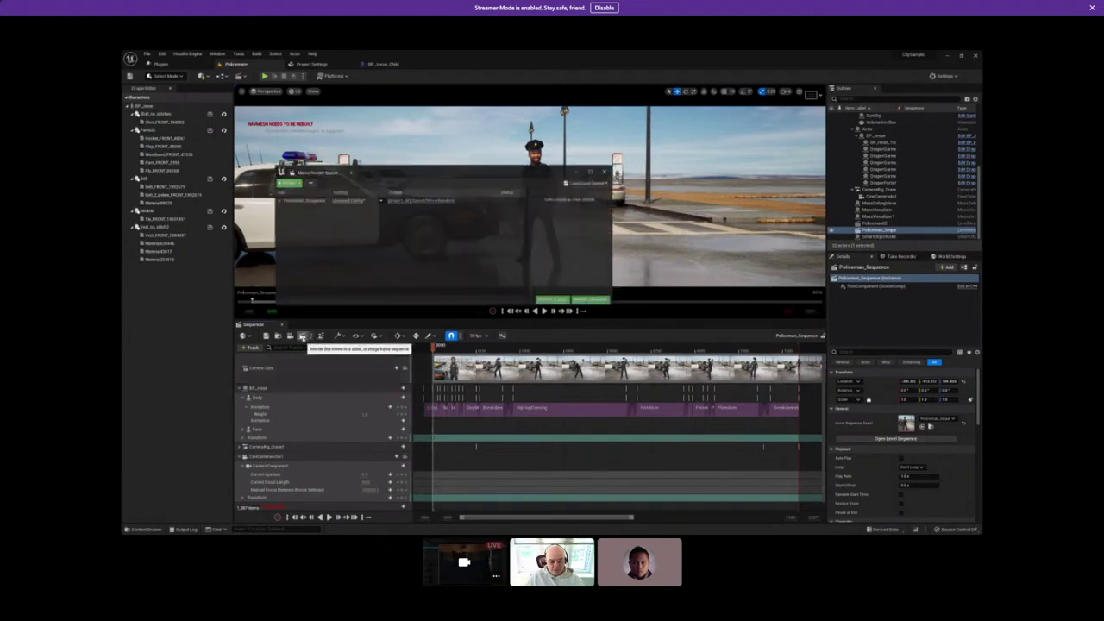
click(344, 201)
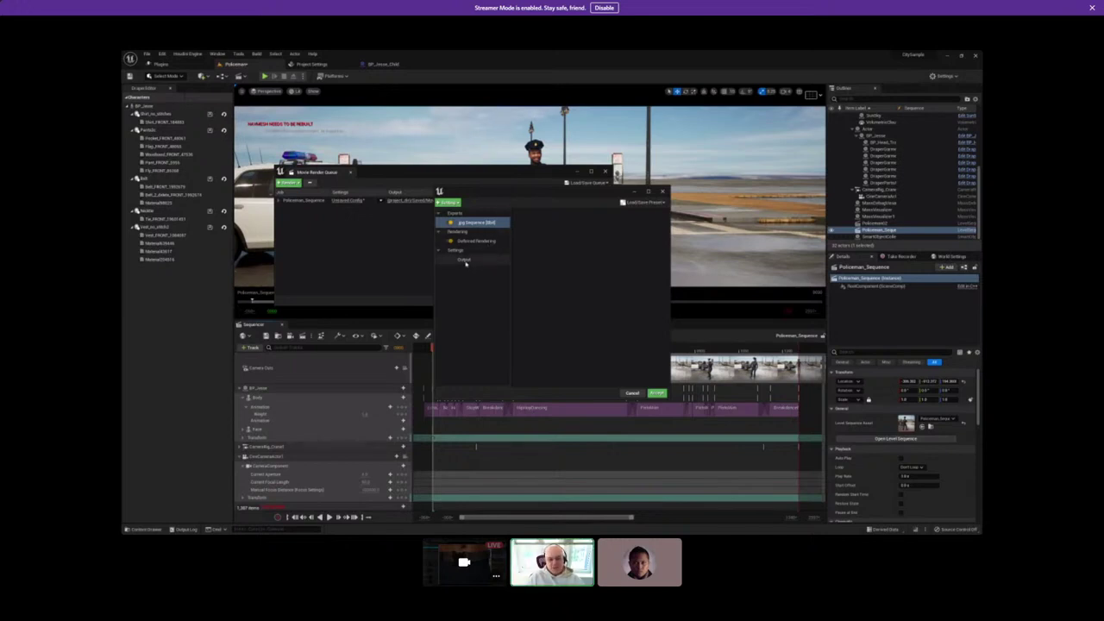
click(447, 202)
click(454, 220)
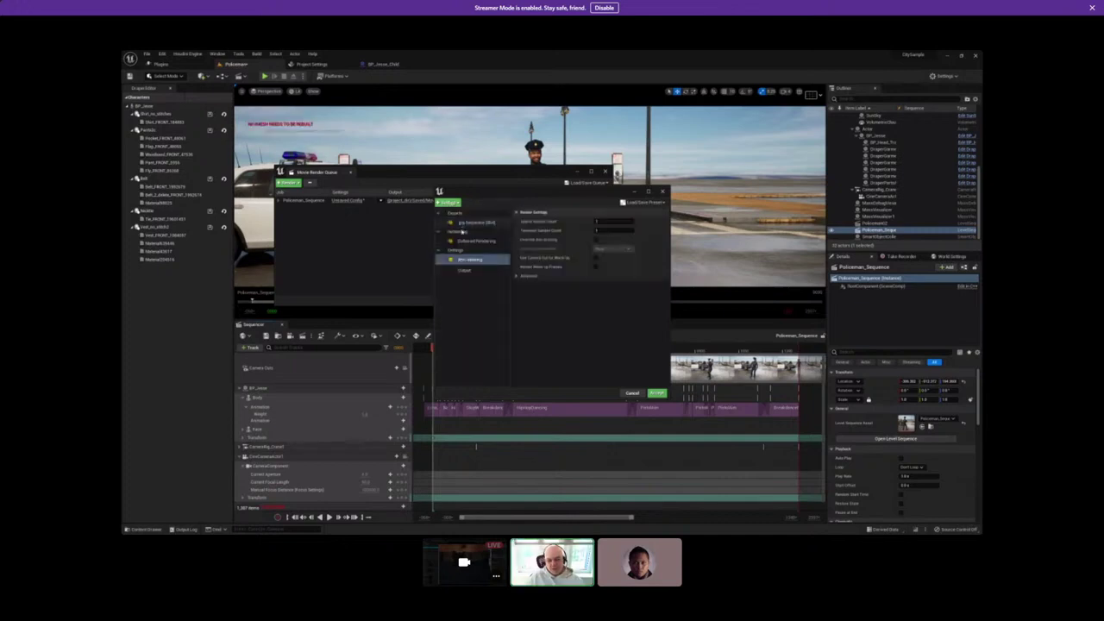
click(460, 260)
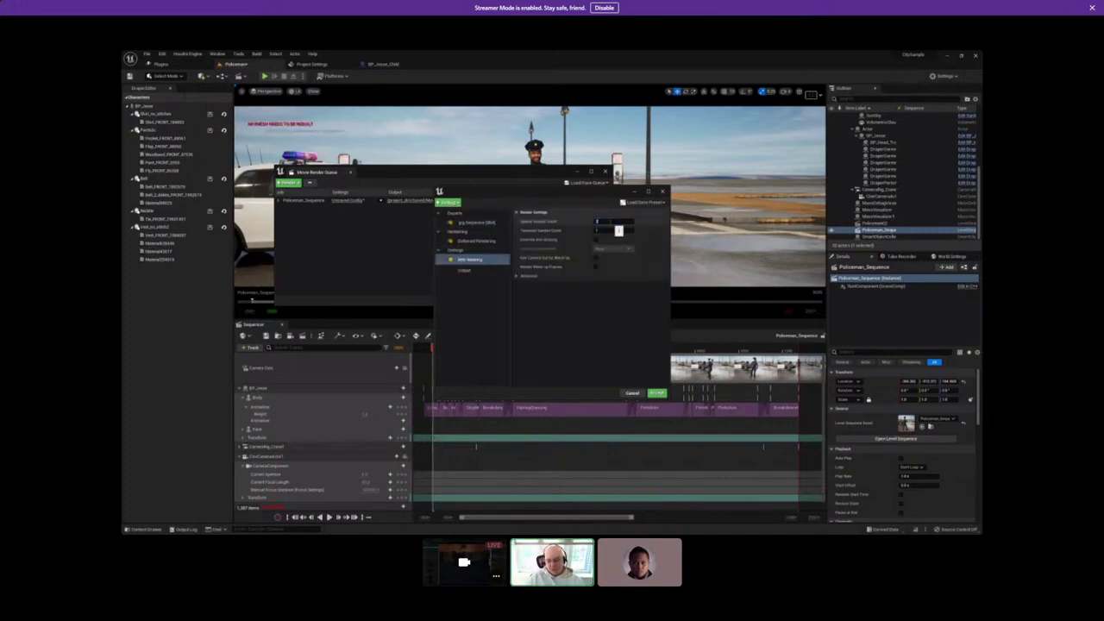
click(595, 240)
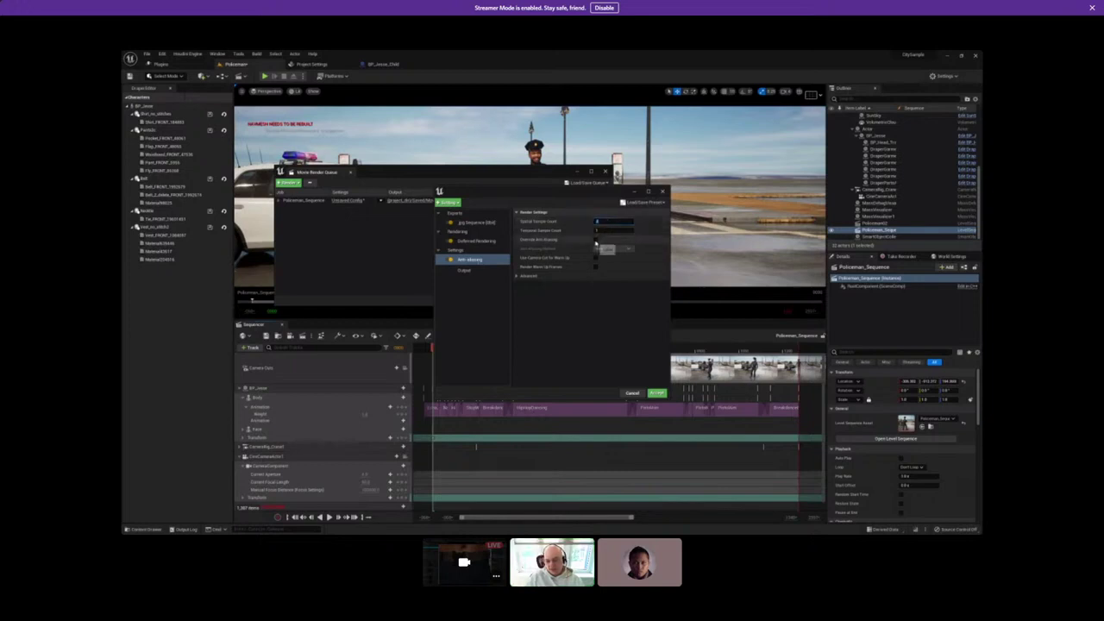
click(595, 239)
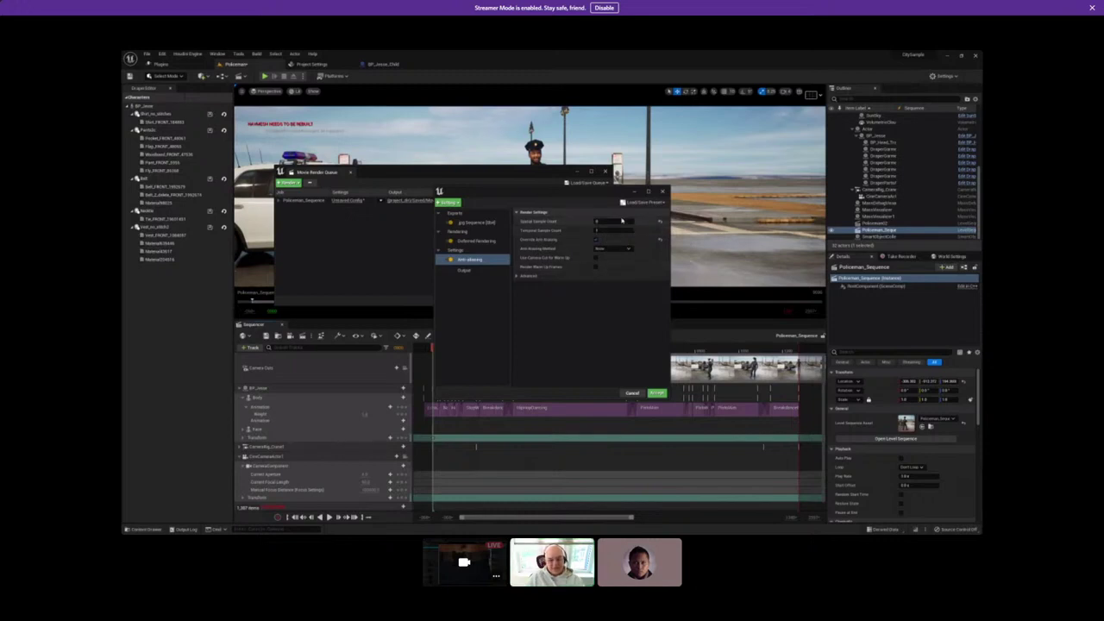
mouse_move(529, 233)
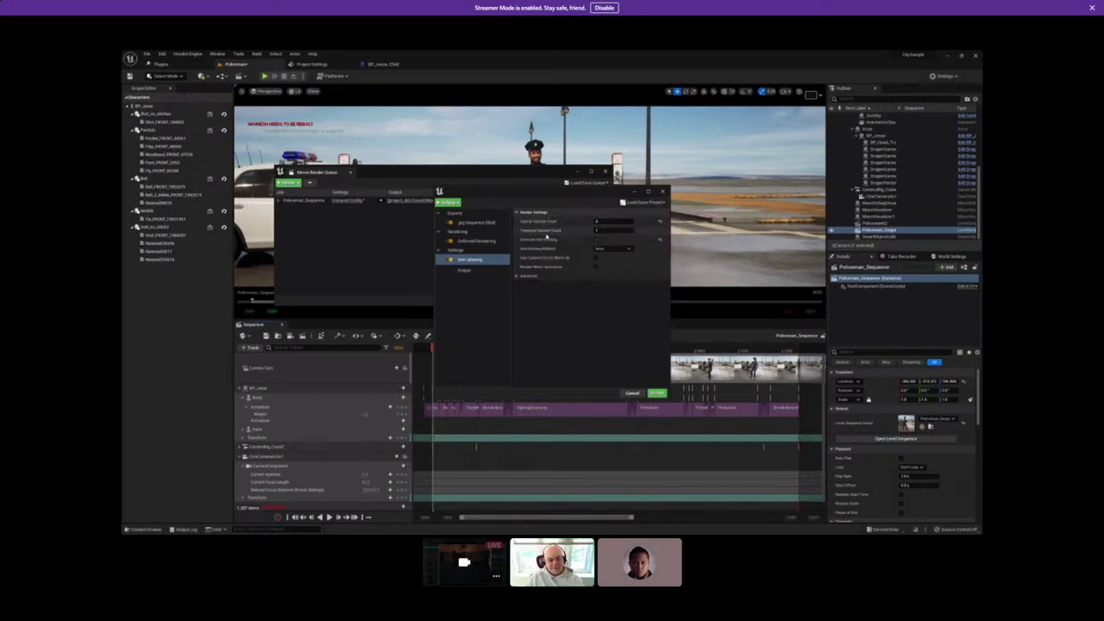
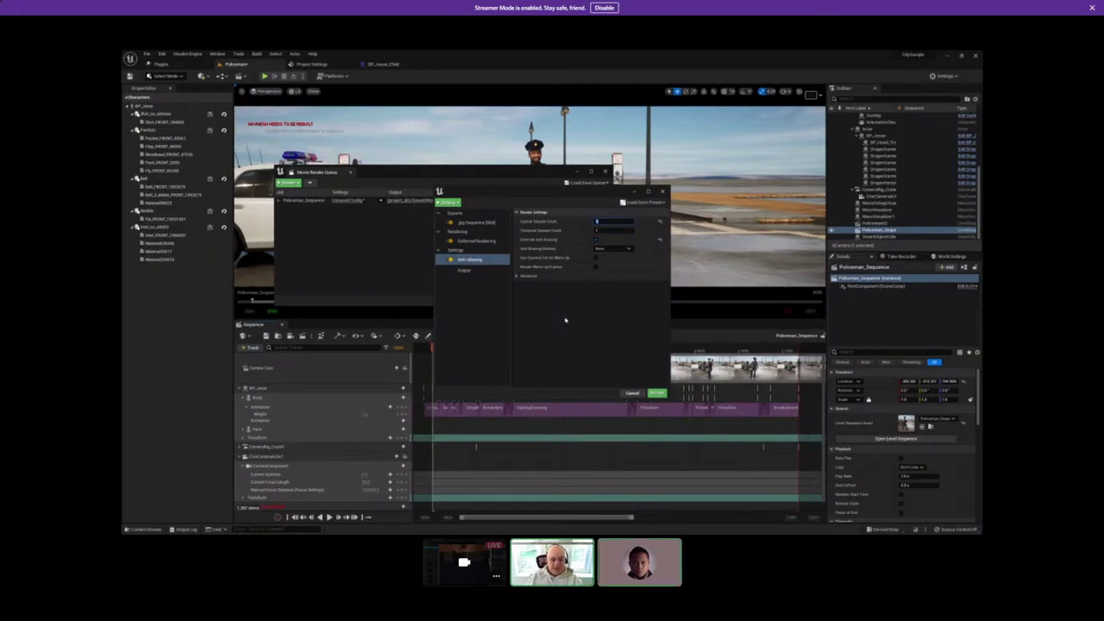
Close the render settings dialog and the Movie Render Queue window.
click(656, 392)
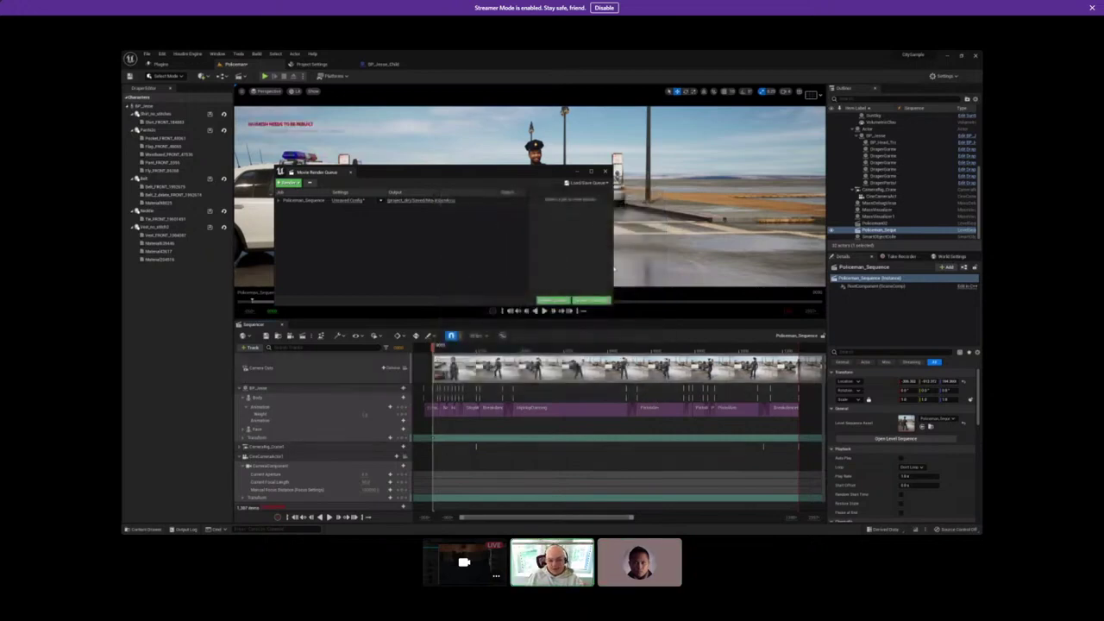
click(578, 171)
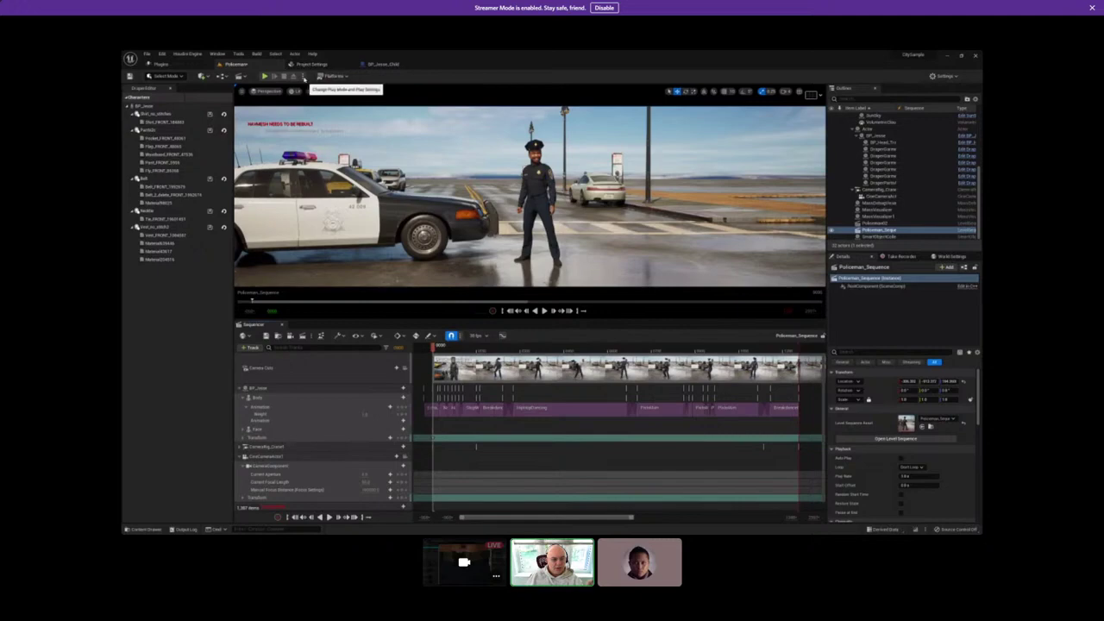
Check the Play options, enlarge the viewport over the Sequencer, and dolly toward the policeman.
click(305, 76)
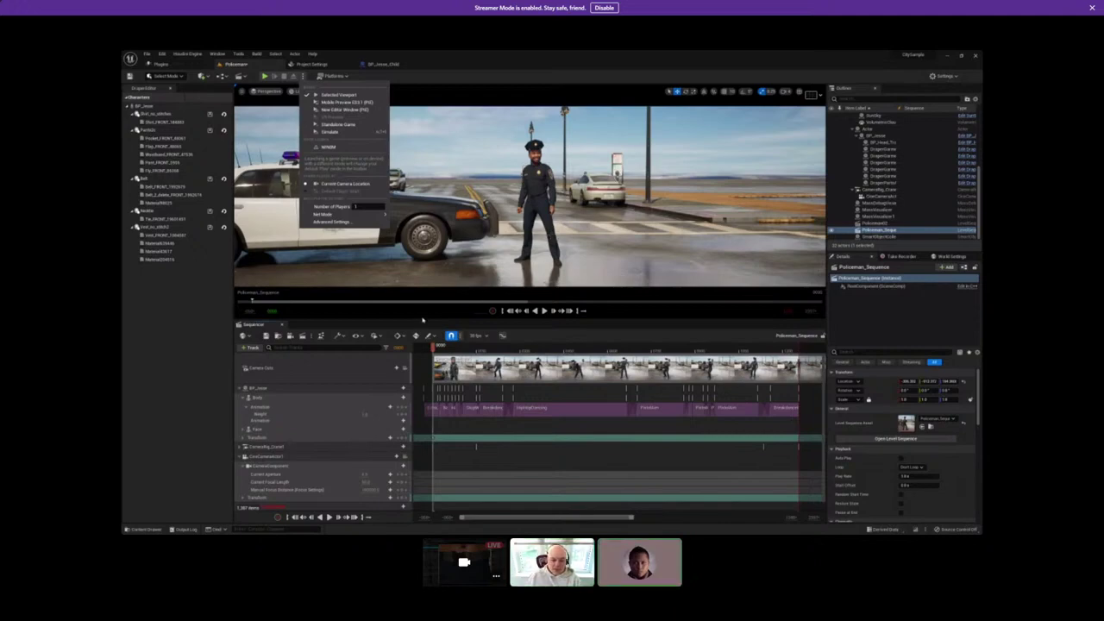
drag(421, 318, 421, 417)
scroll(529, 245, up, 2)
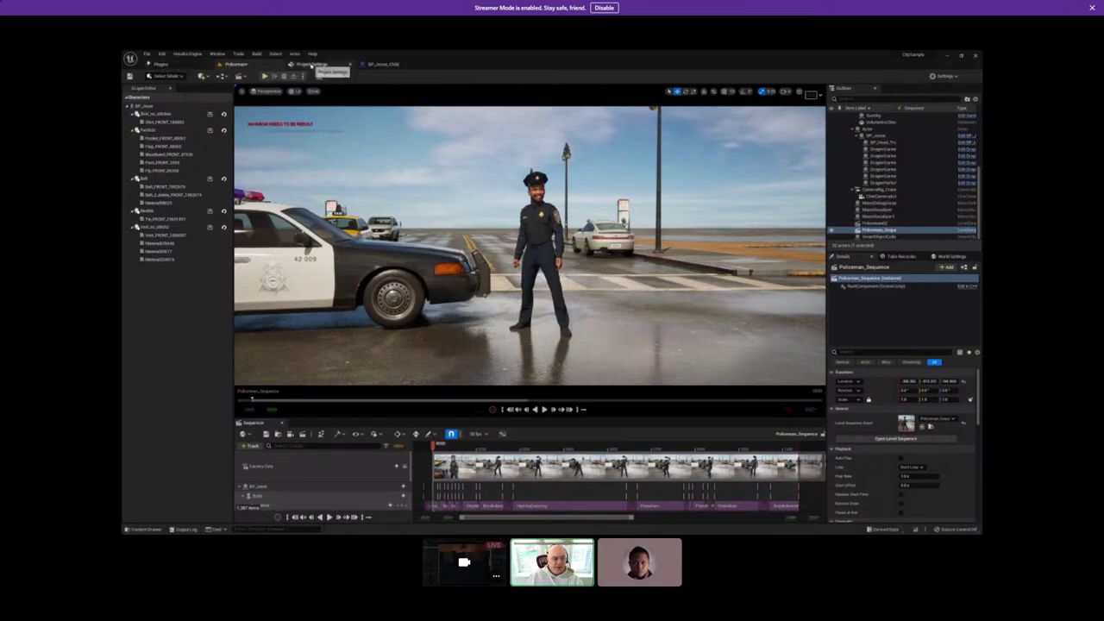
click(312, 64)
click(146, 139)
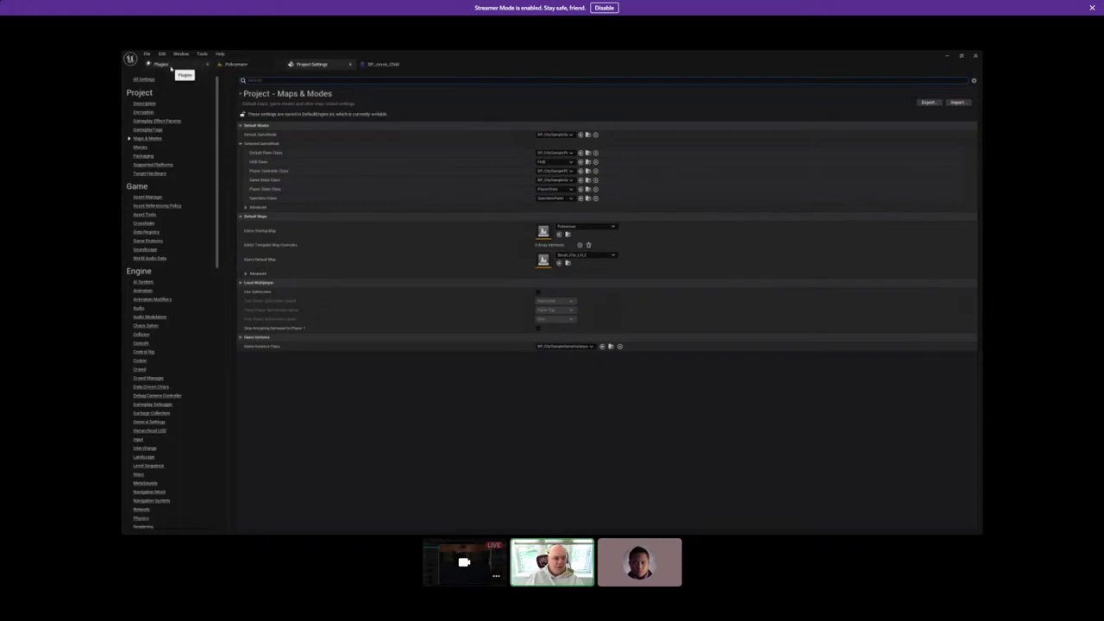
click(239, 65)
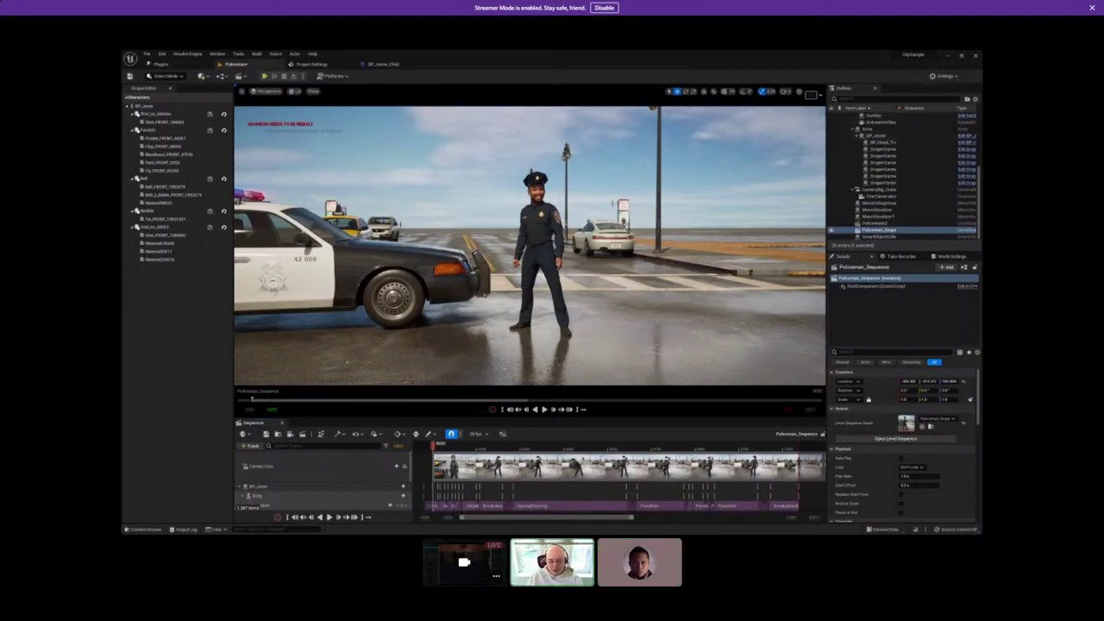
Return to Movie Render Queue and open the Policeman_Sequence job's Anti-aliasing settings.
key(alt+Tab)
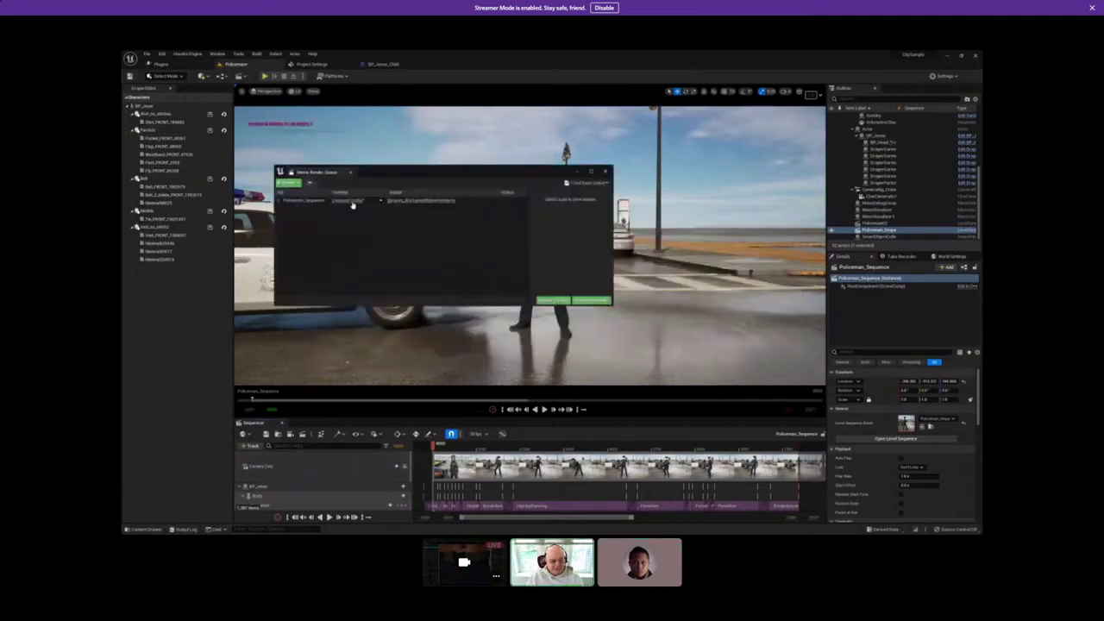
click(349, 201)
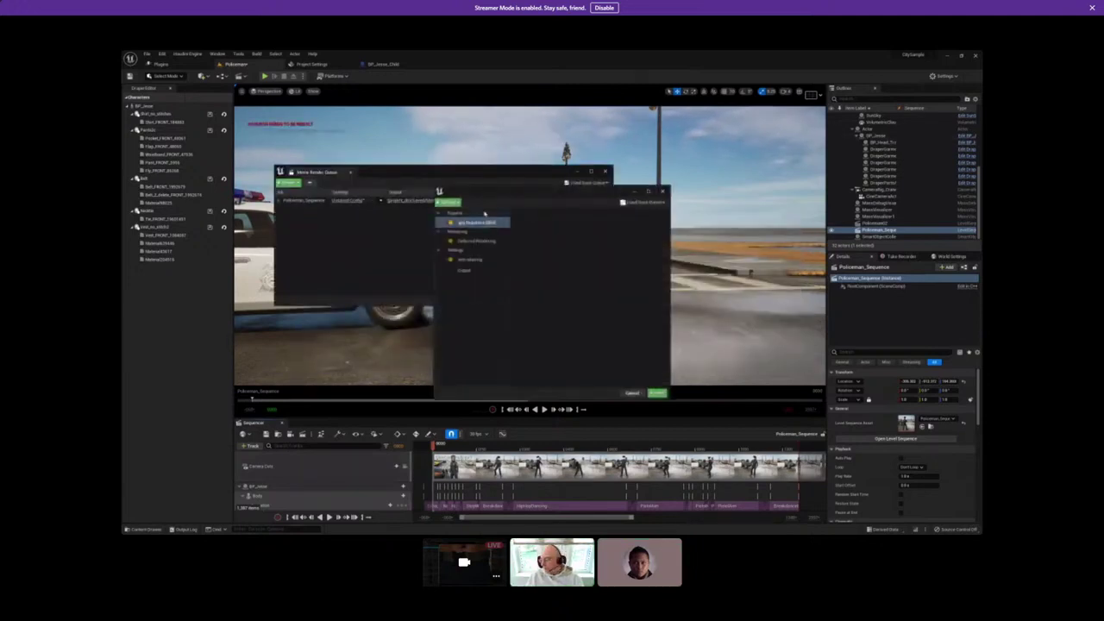
click(470, 259)
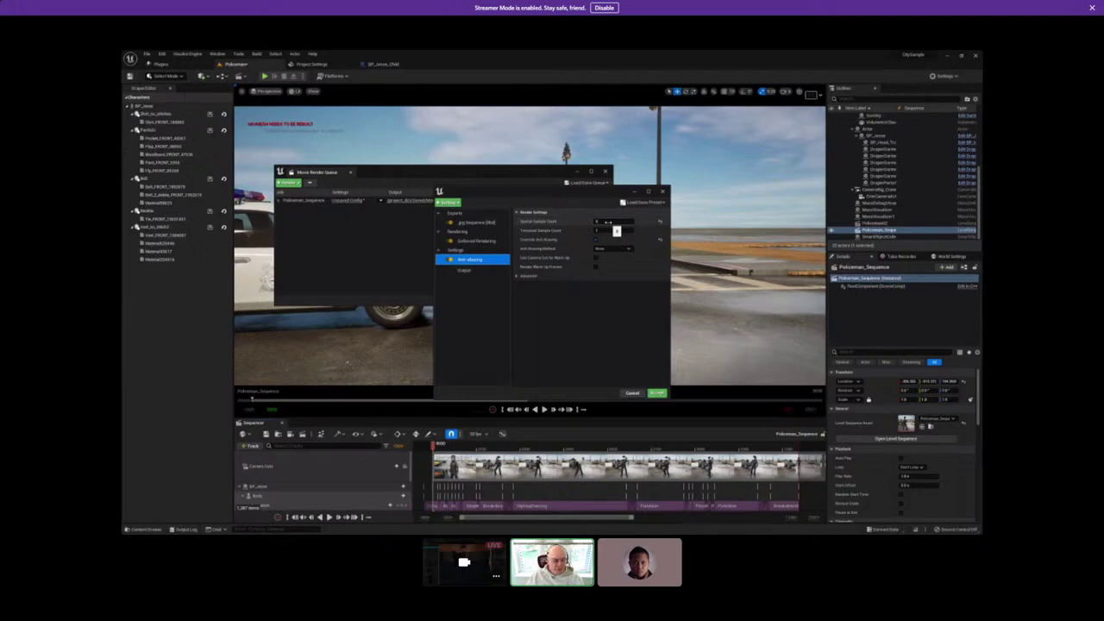
key(super)
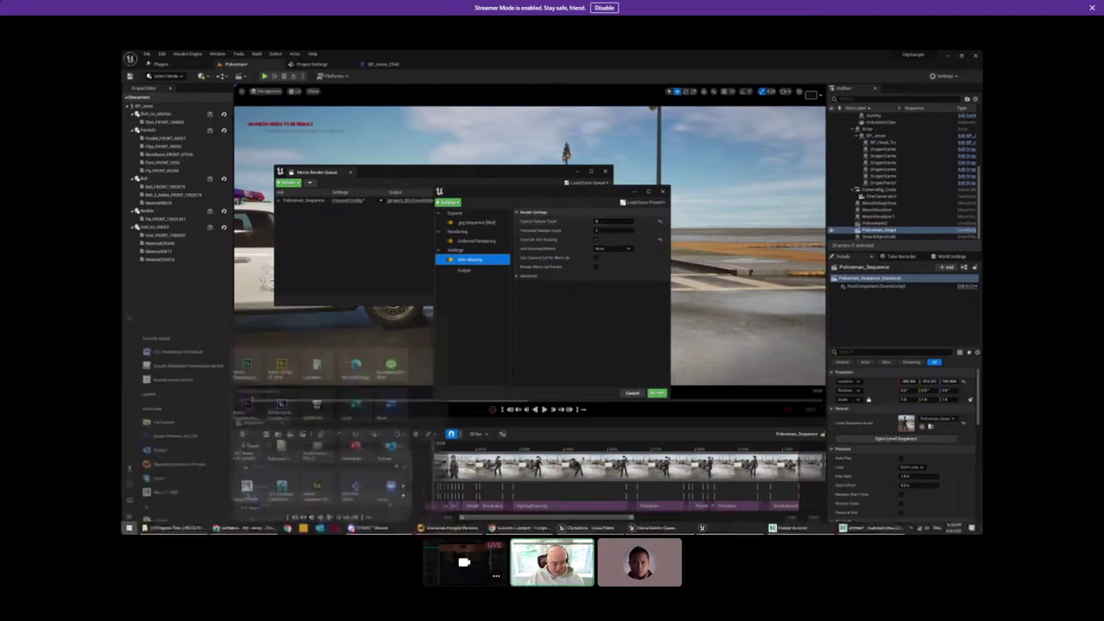
mouse_move(233, 528)
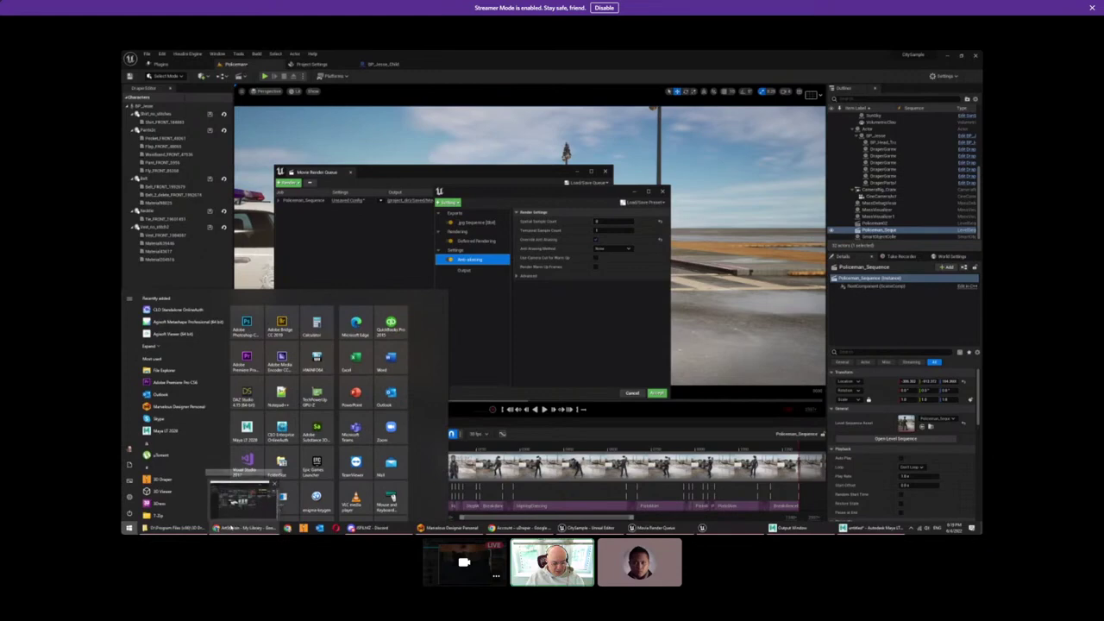
right_click(175, 528)
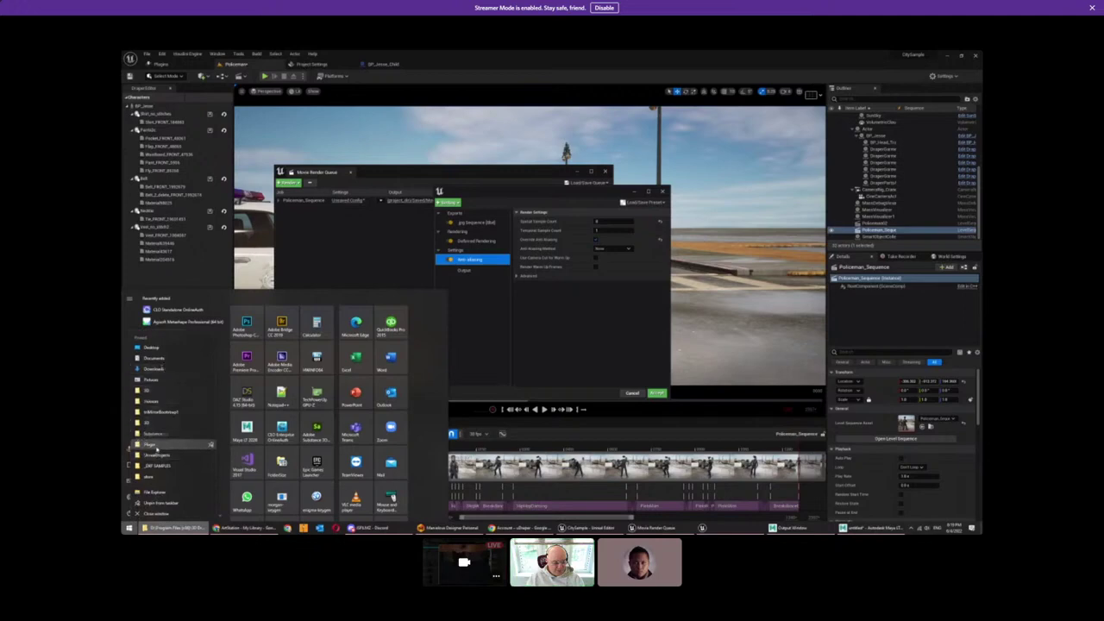
click(156, 492)
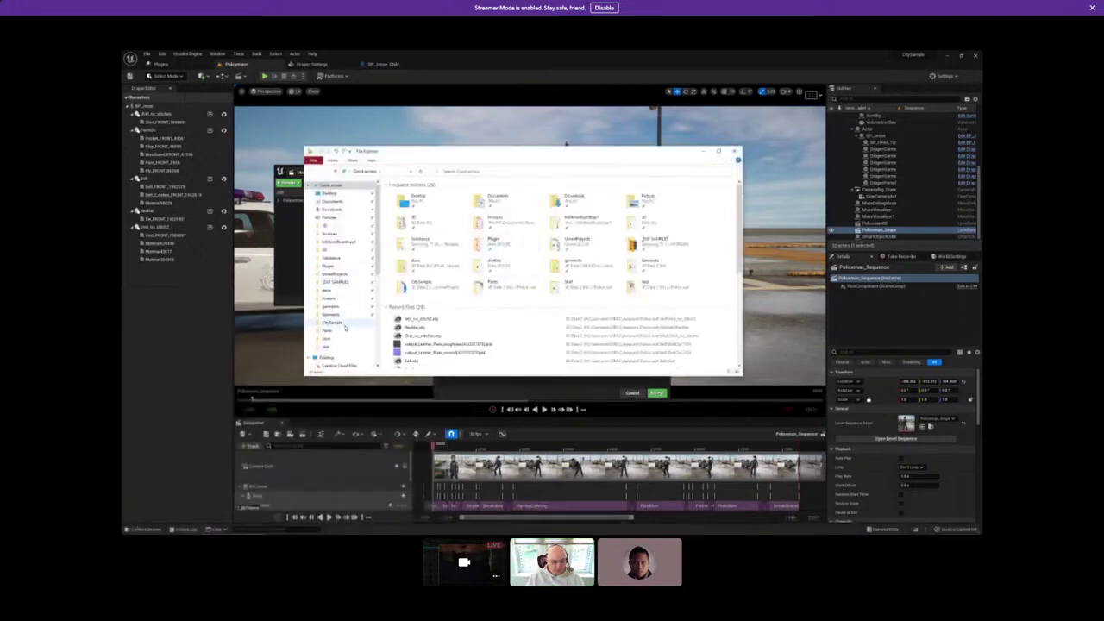
click(335, 323)
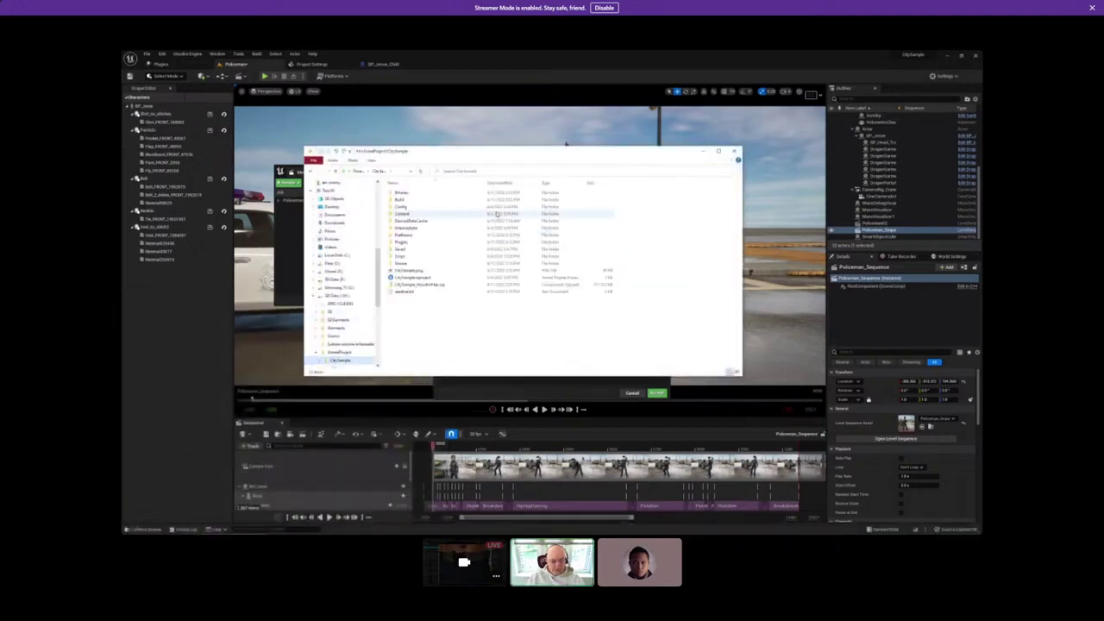
double_click(405, 249)
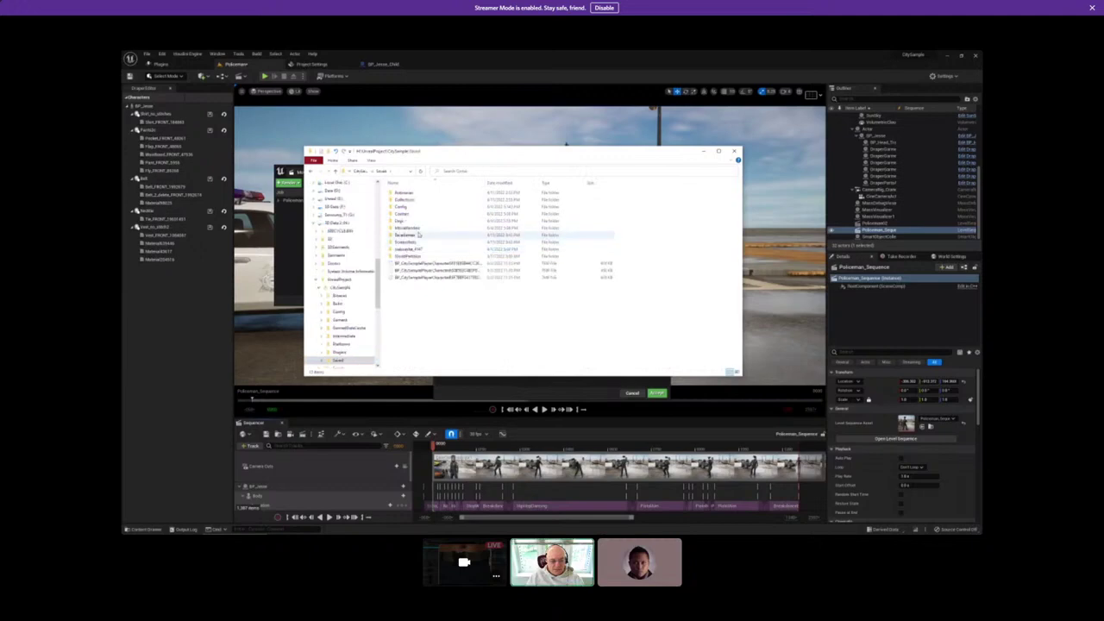
double_click(407, 227)
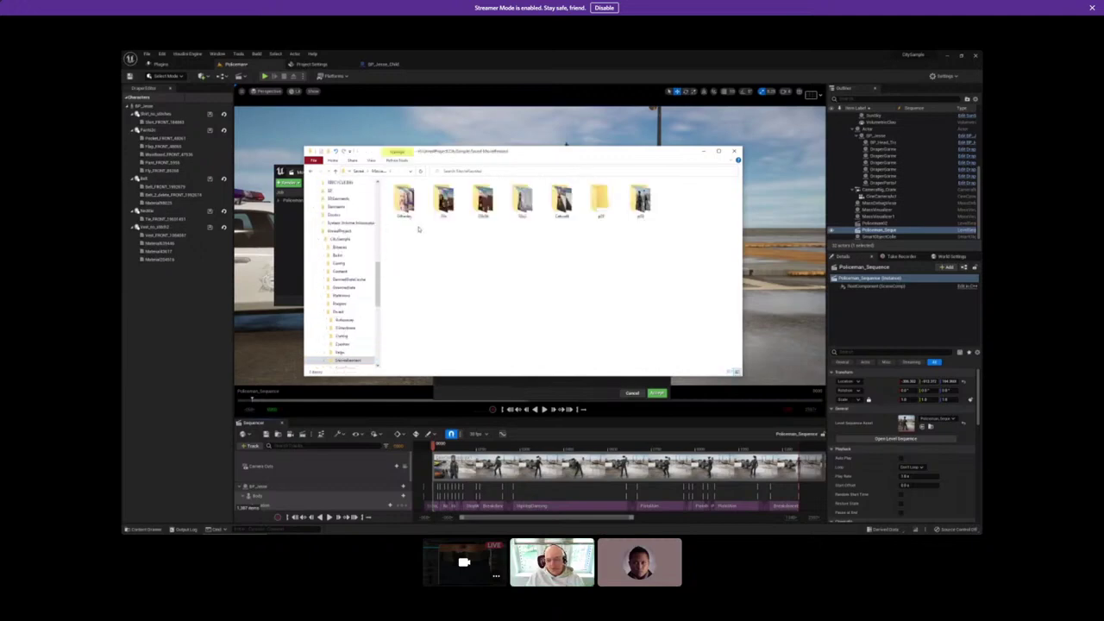
double_click(640, 200)
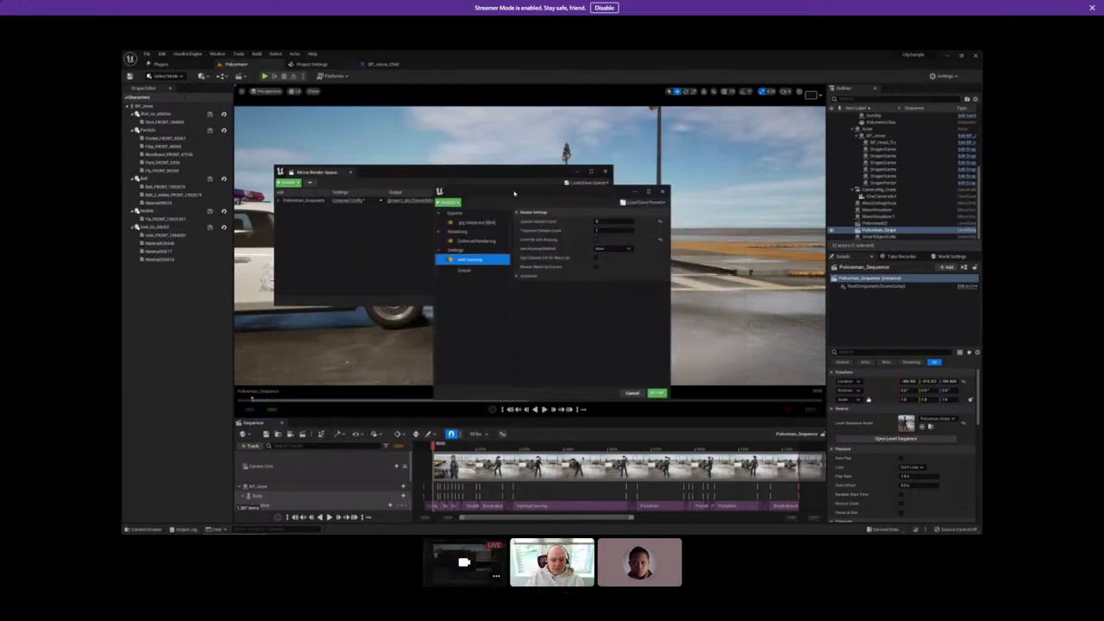
Move the render settings dialog aside, accept it, and close Movie Render Queue.
drag(514, 194, 406, 162)
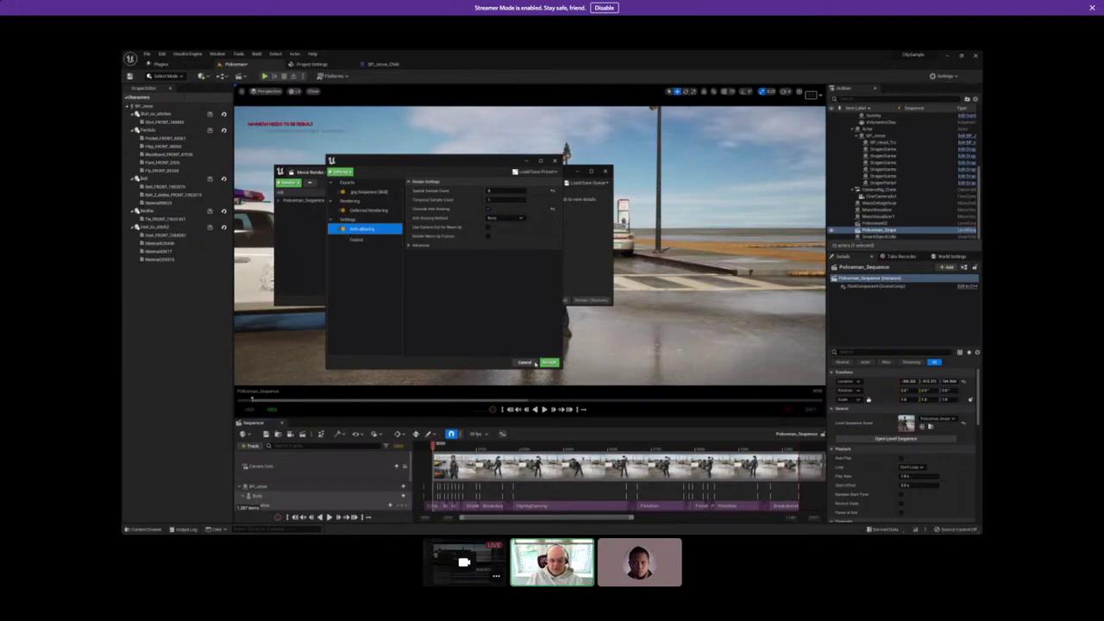
click(548, 362)
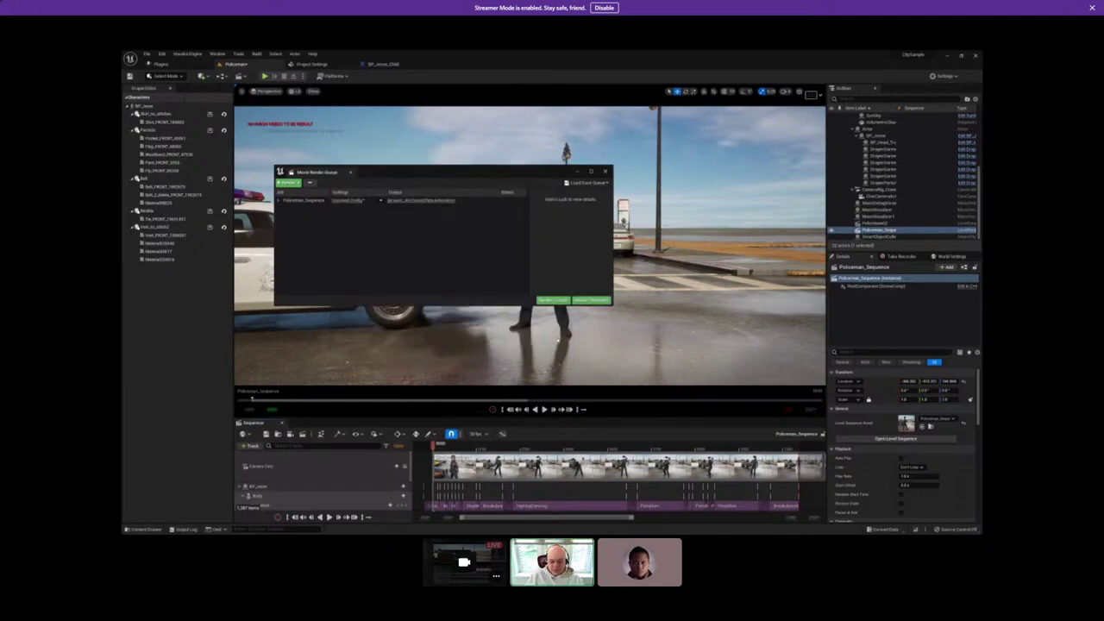
click(604, 170)
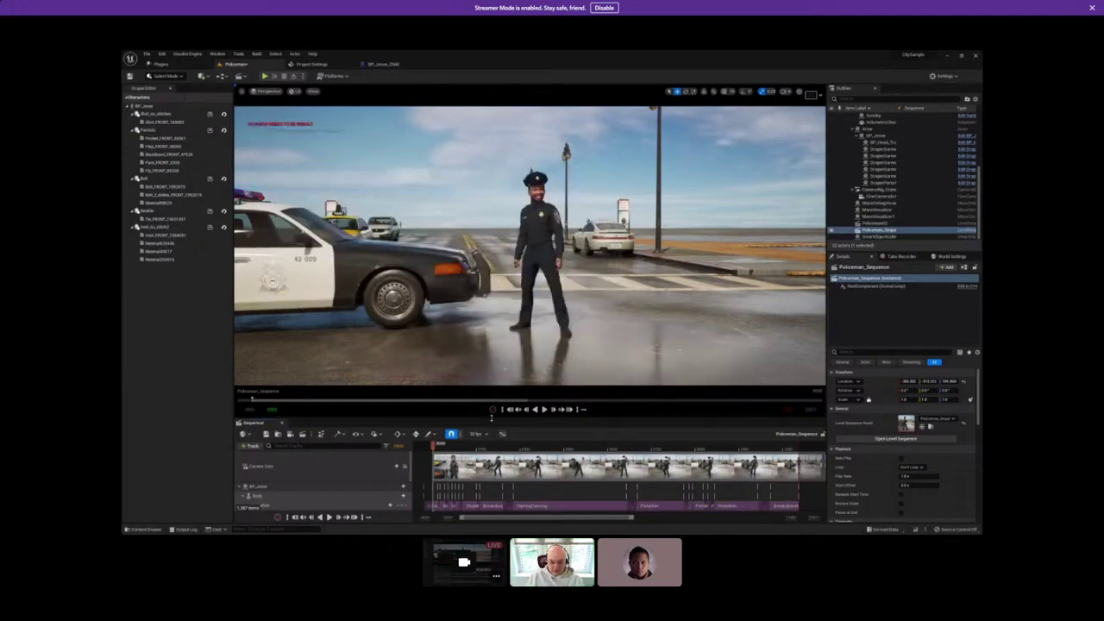
Select the PostProcessVolume, filter its Details by 'blur', and pick Motion Blur Amount.
drag(491, 420, 490, 257)
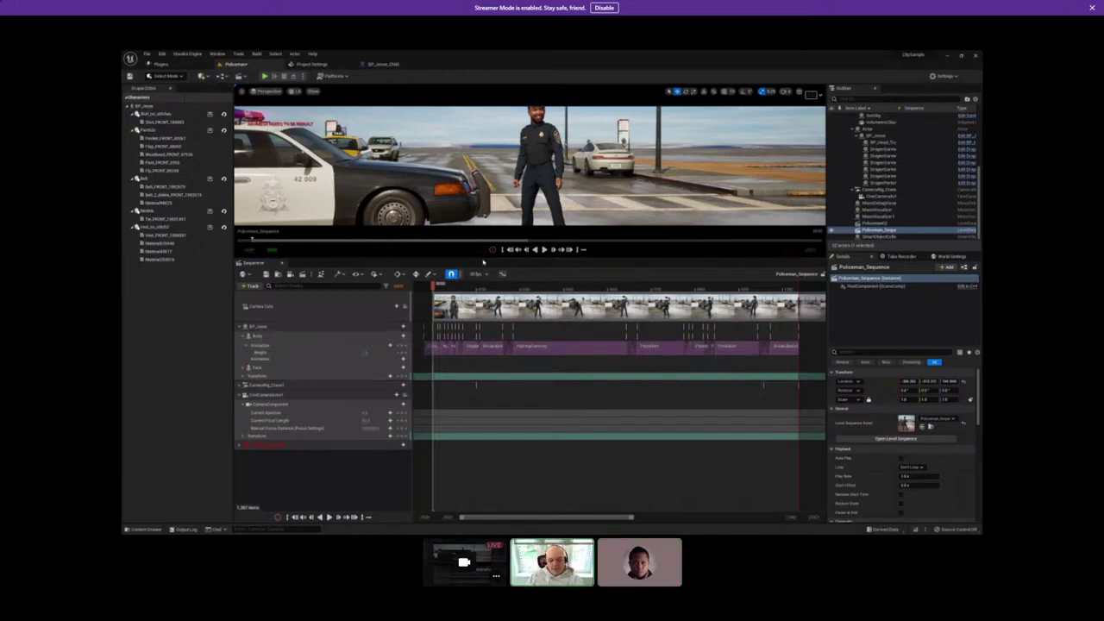
drag(483, 260, 484, 414)
scroll(895, 194, up, 3)
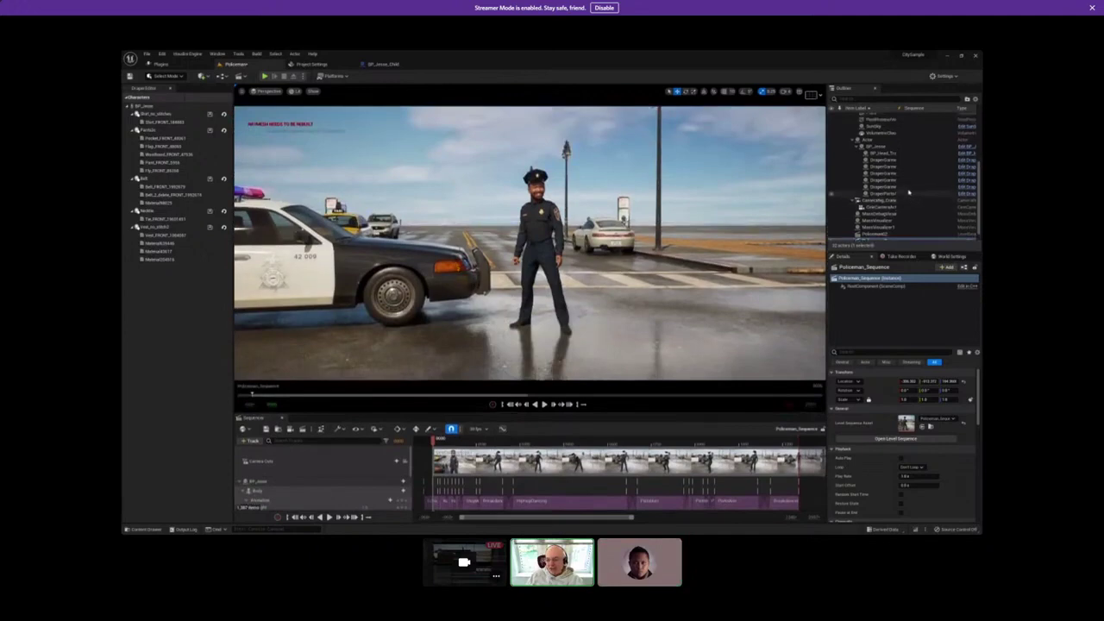
click(888, 174)
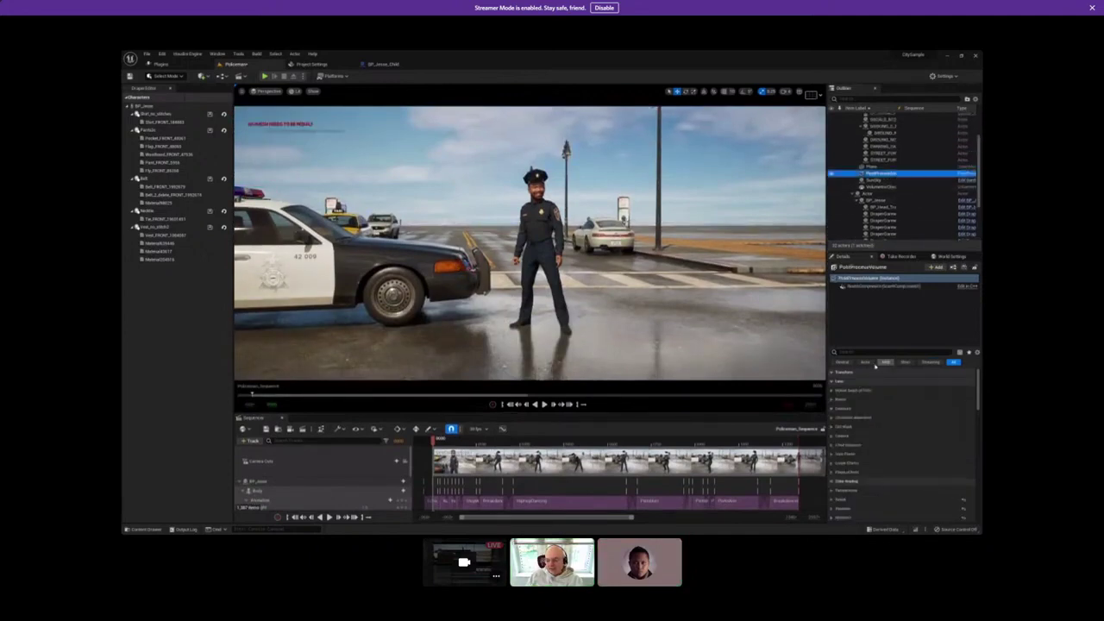
text(blur)
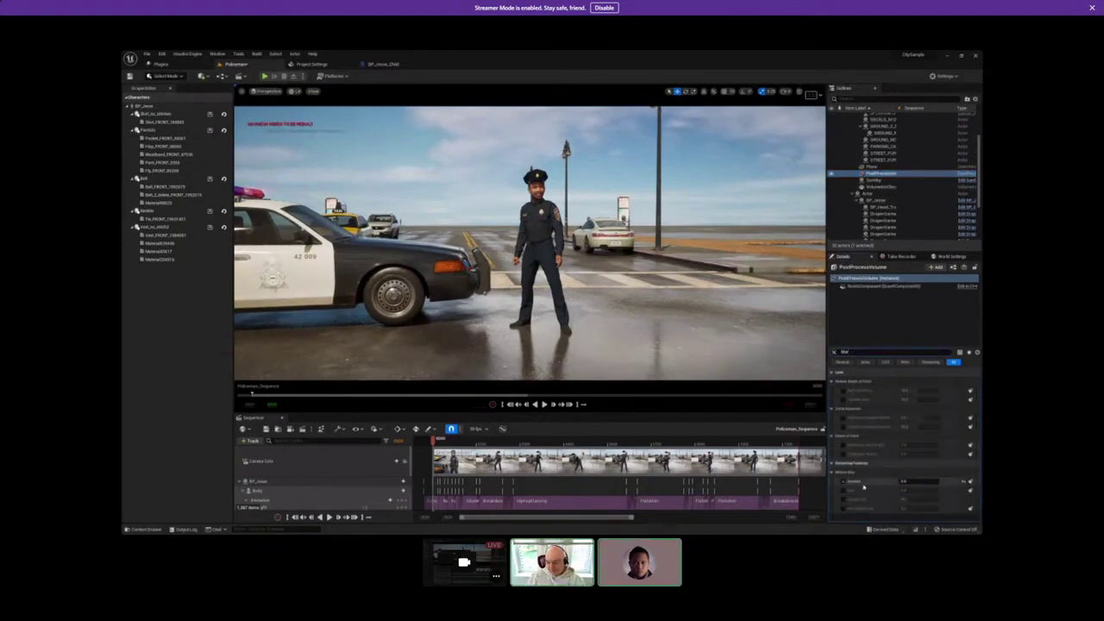
click(903, 481)
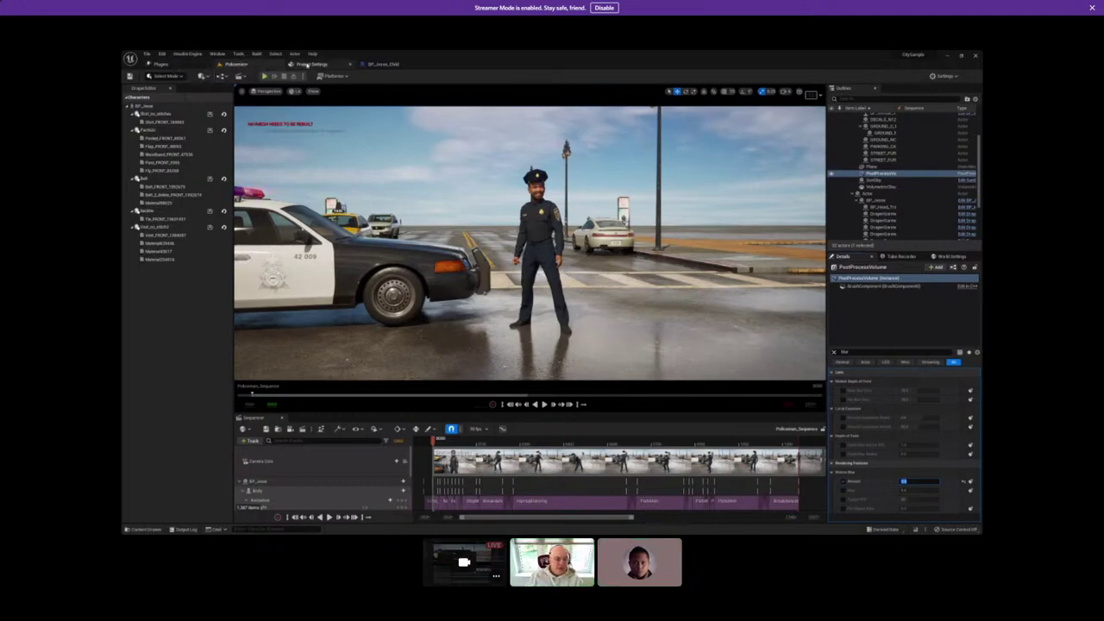
Set the project's anti-aliasing method to FXAA, then return to the Policeman level.
click(312, 64)
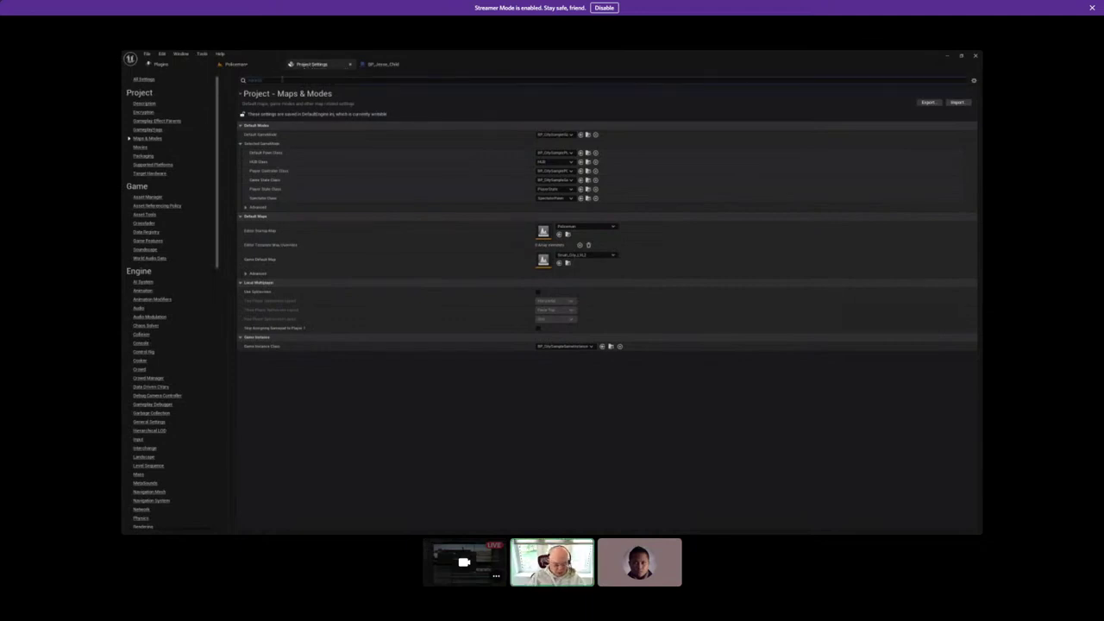
text(anti)
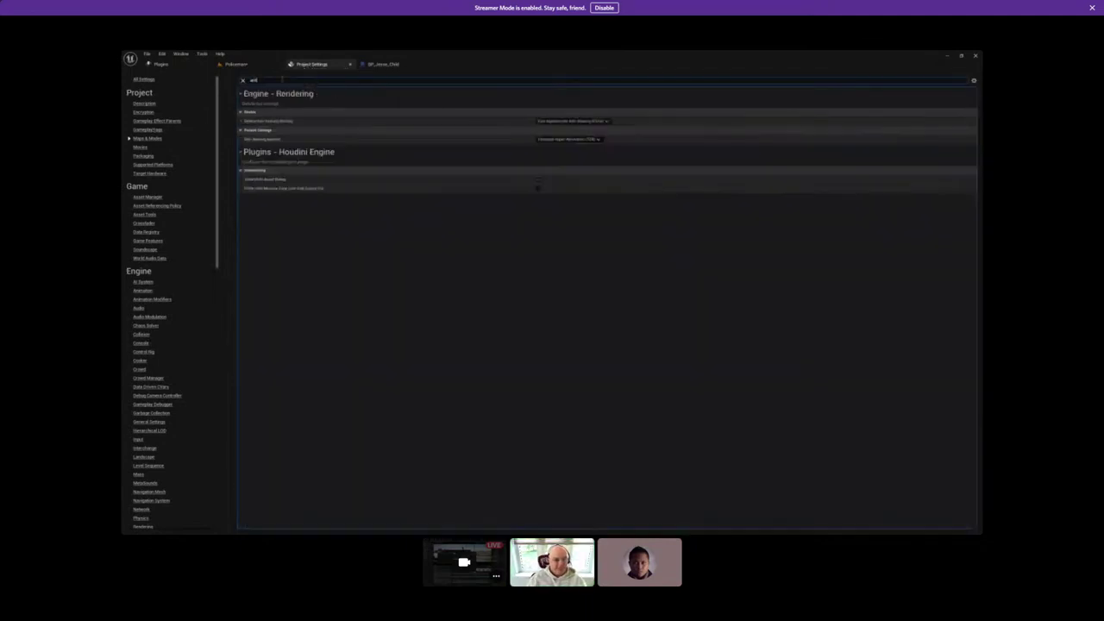
click(555, 140)
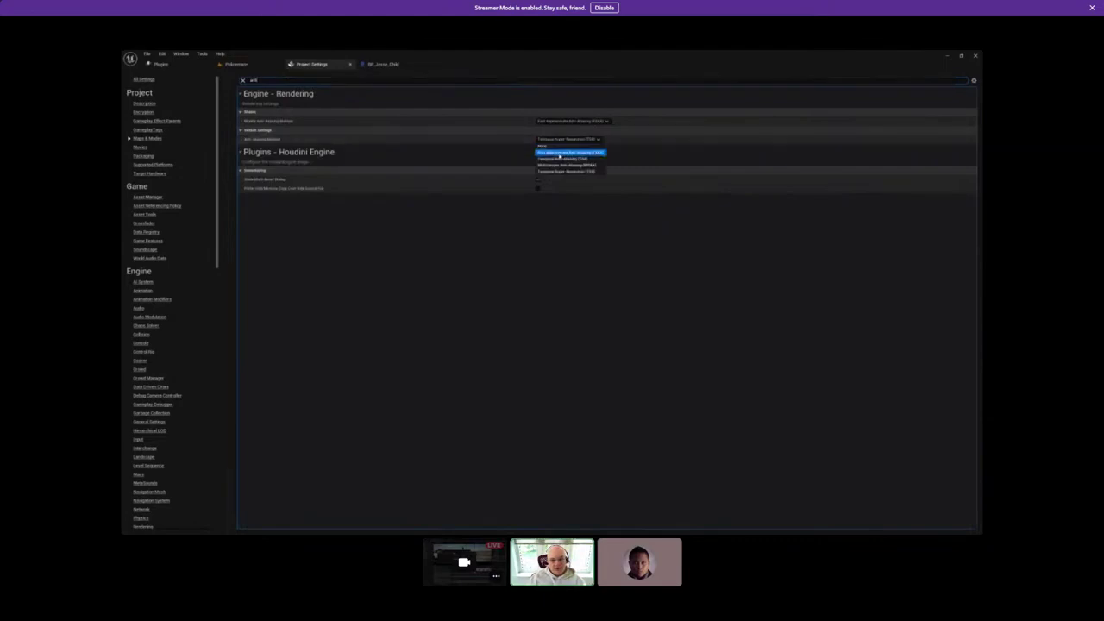
click(560, 154)
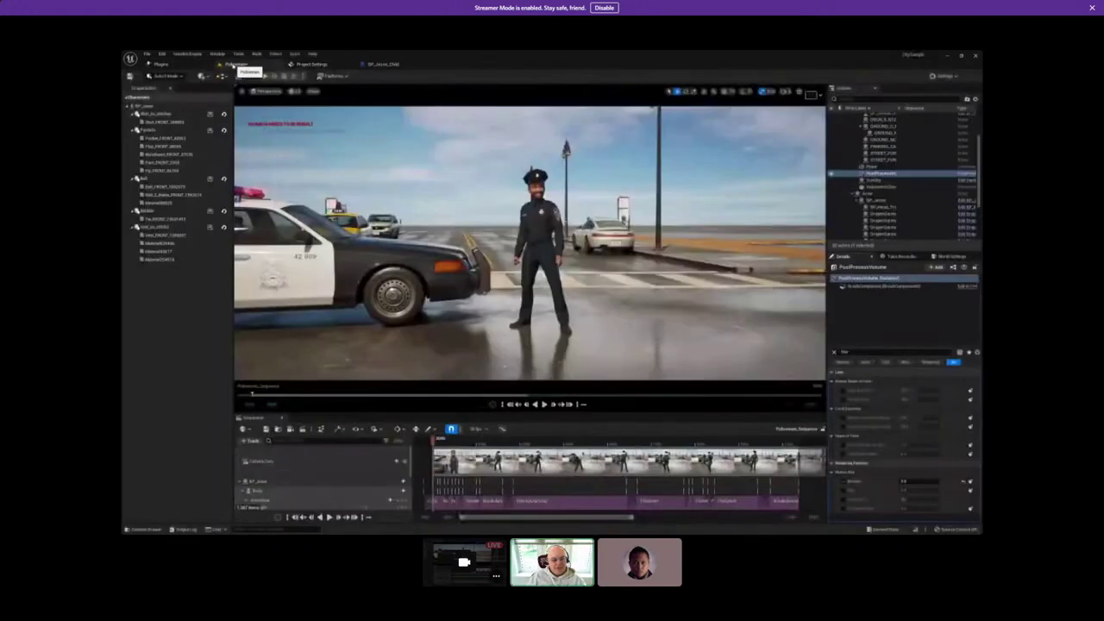
click(233, 65)
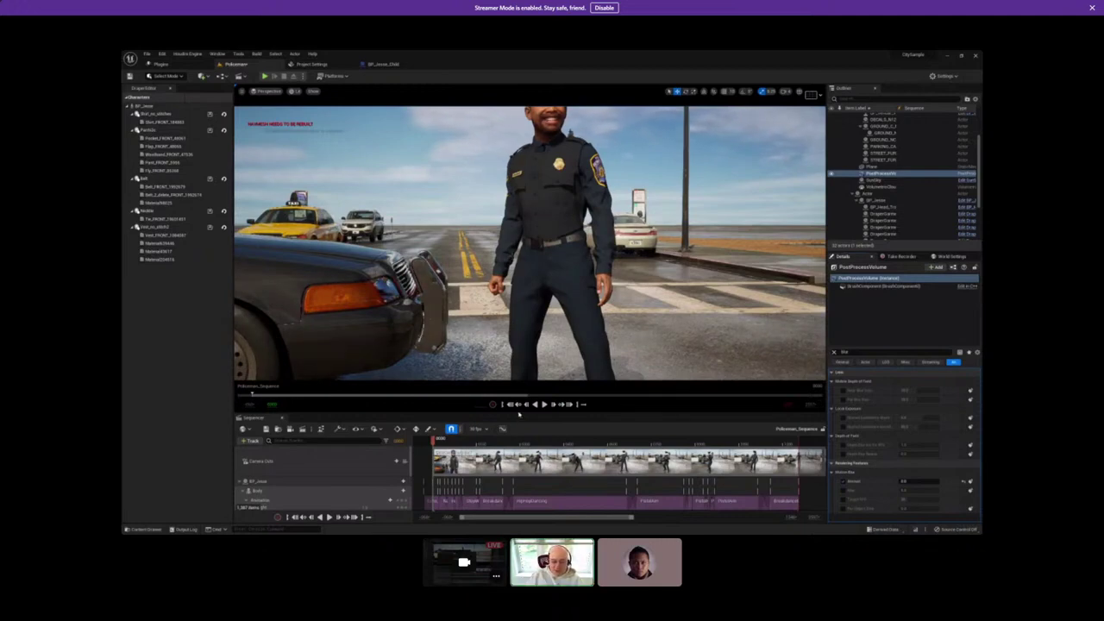
Scrub the sequence forward to the T-posed policeman facing camera, centred in the view.
drag(518, 415, 525, 324)
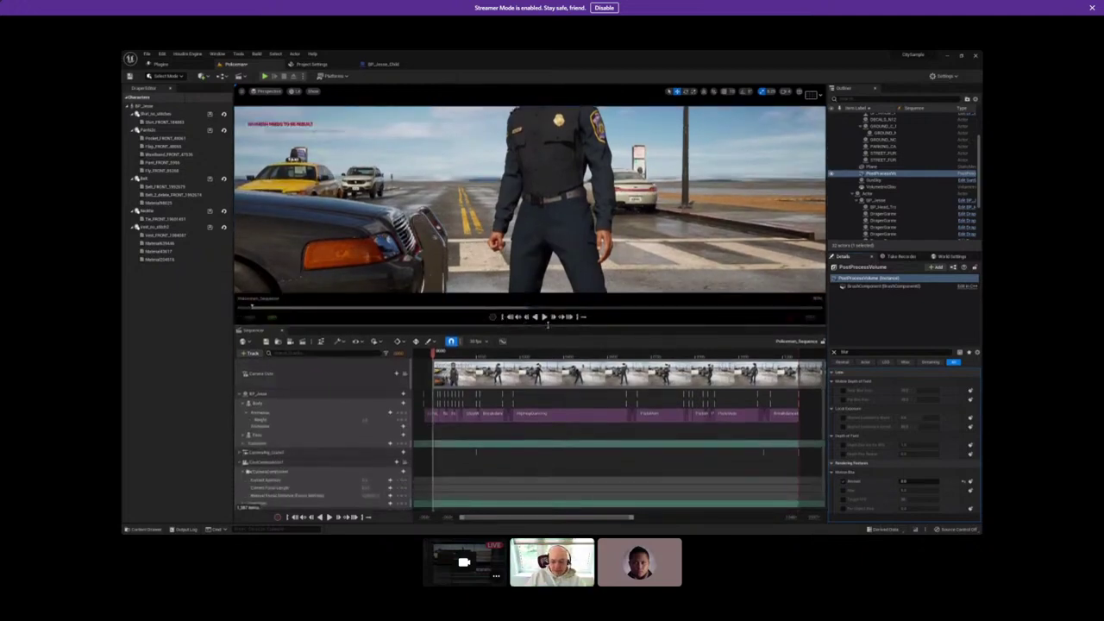
drag(548, 325, 546, 408)
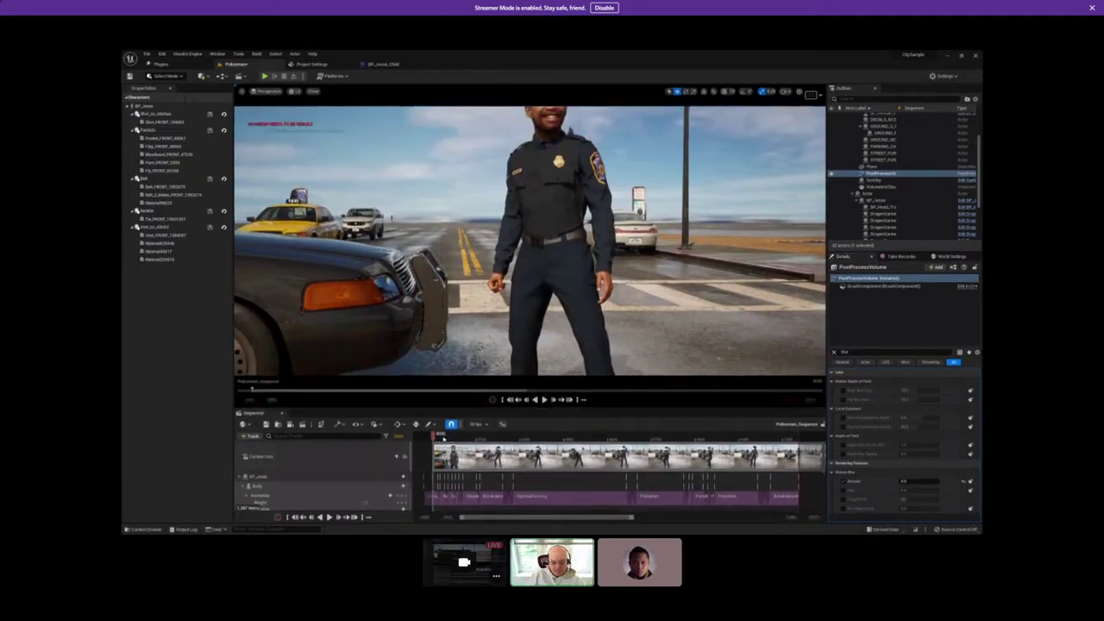
drag(442, 438, 459, 437)
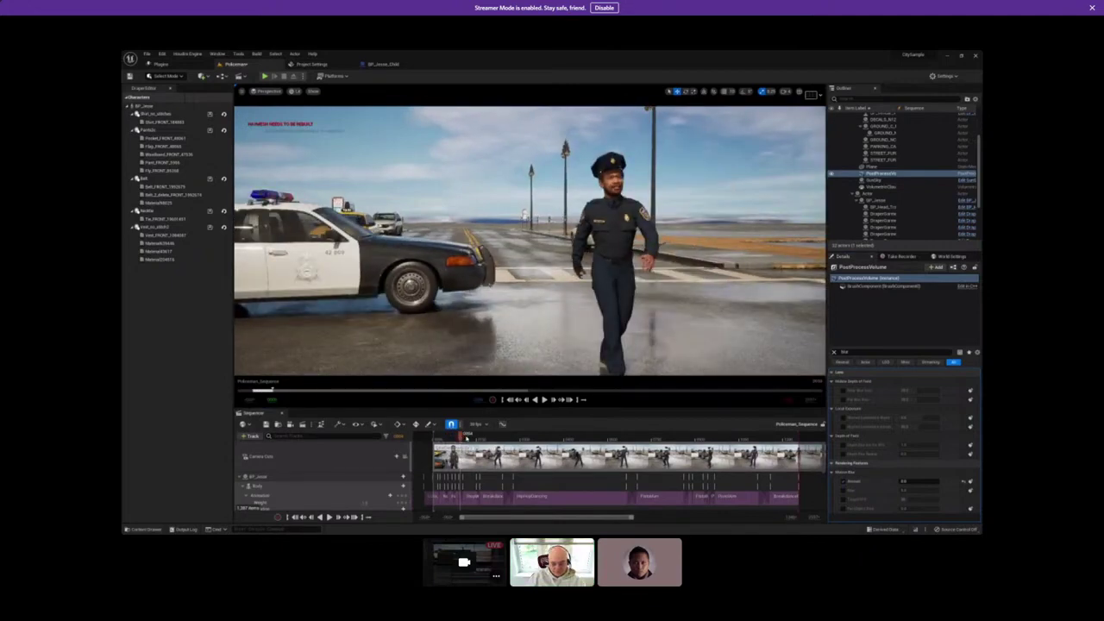
drag(466, 439, 525, 434)
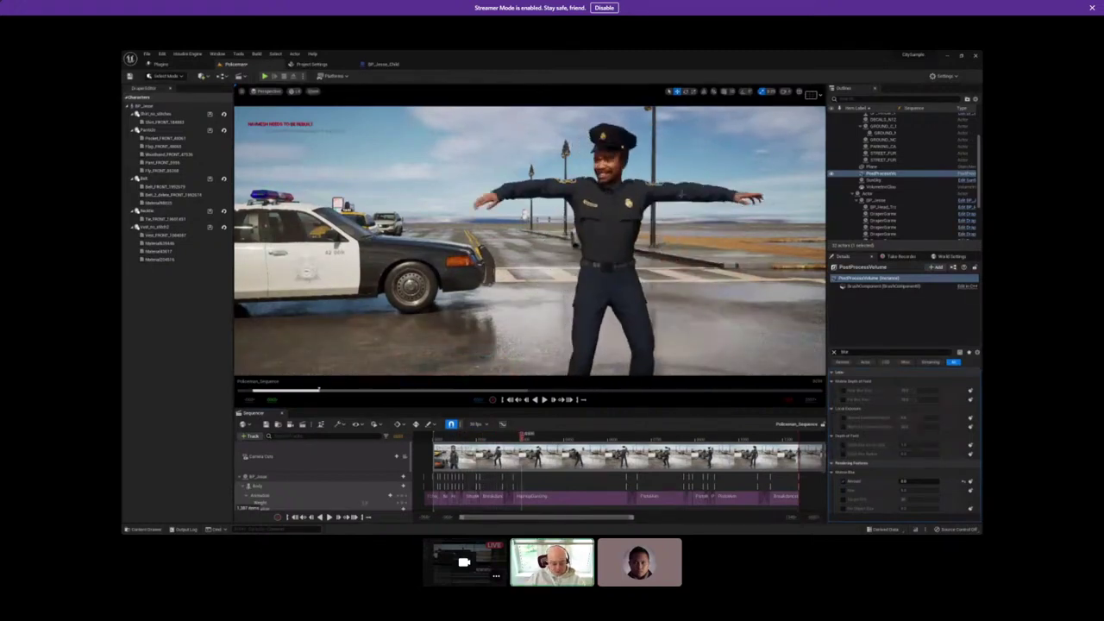
scroll(678, 194, up, 4)
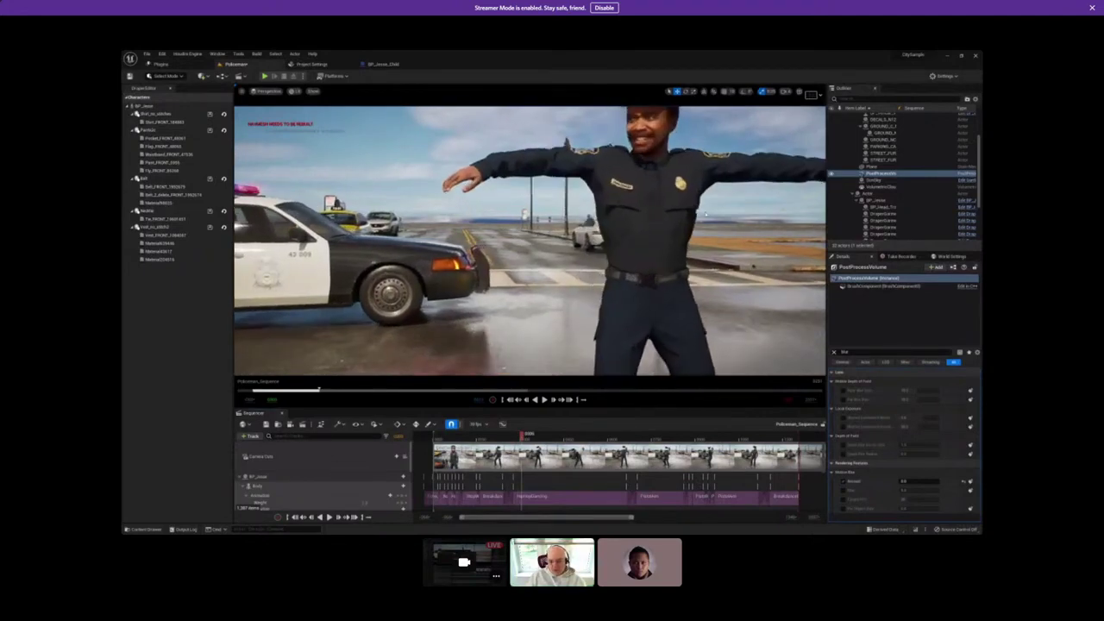
right_drag(679, 194, 712, 195)
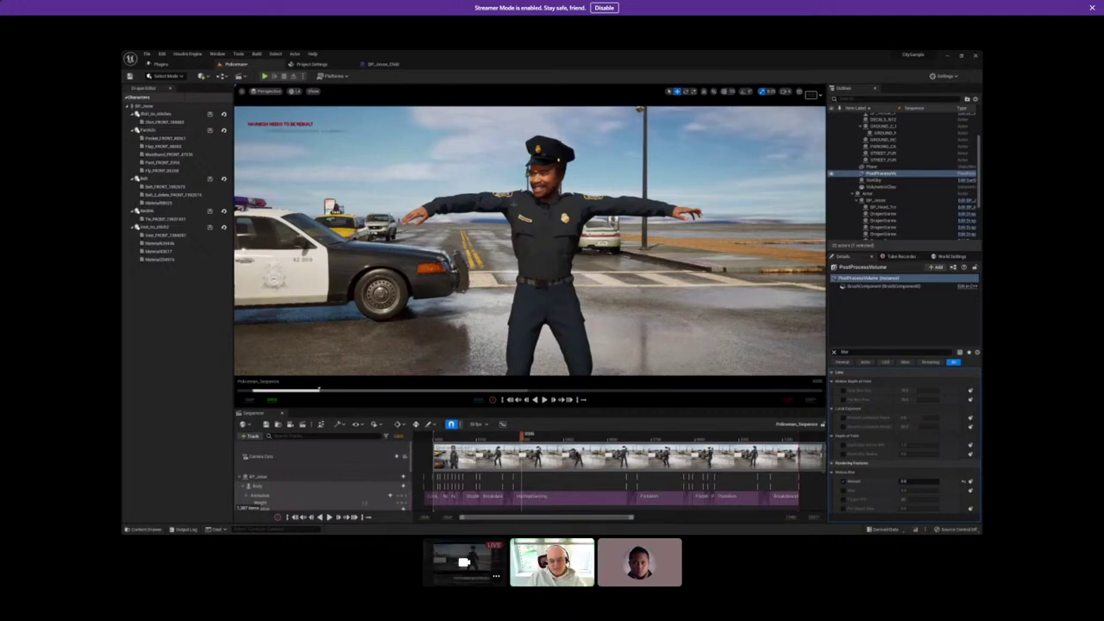
Switch to Marvelous Designer and dismiss the Export OBJ dialog.
click(948, 57)
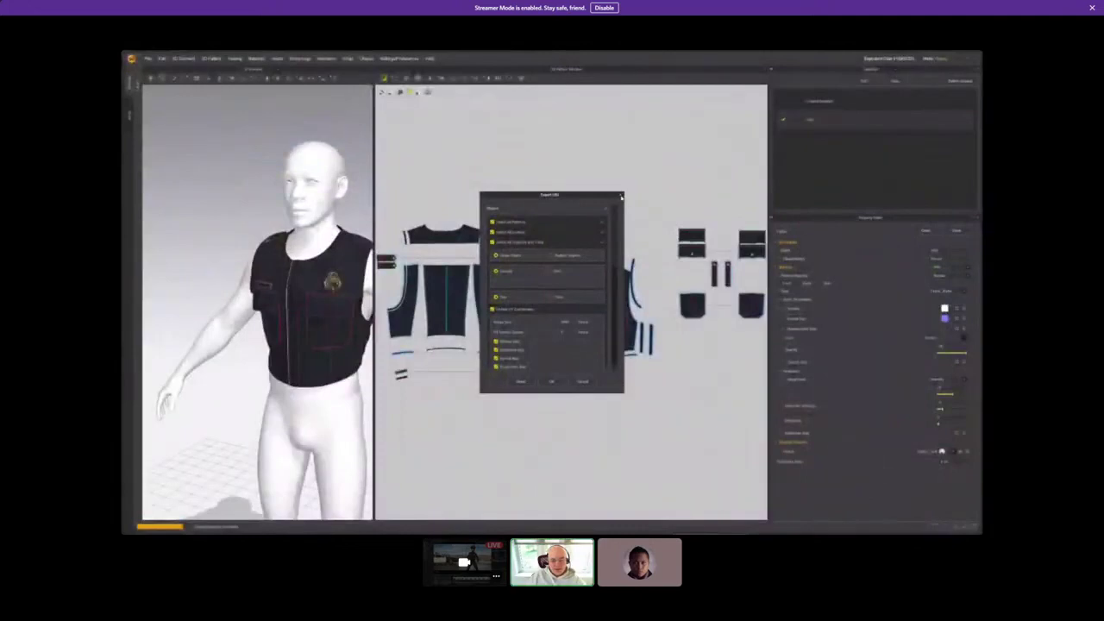
click(621, 197)
click(147, 58)
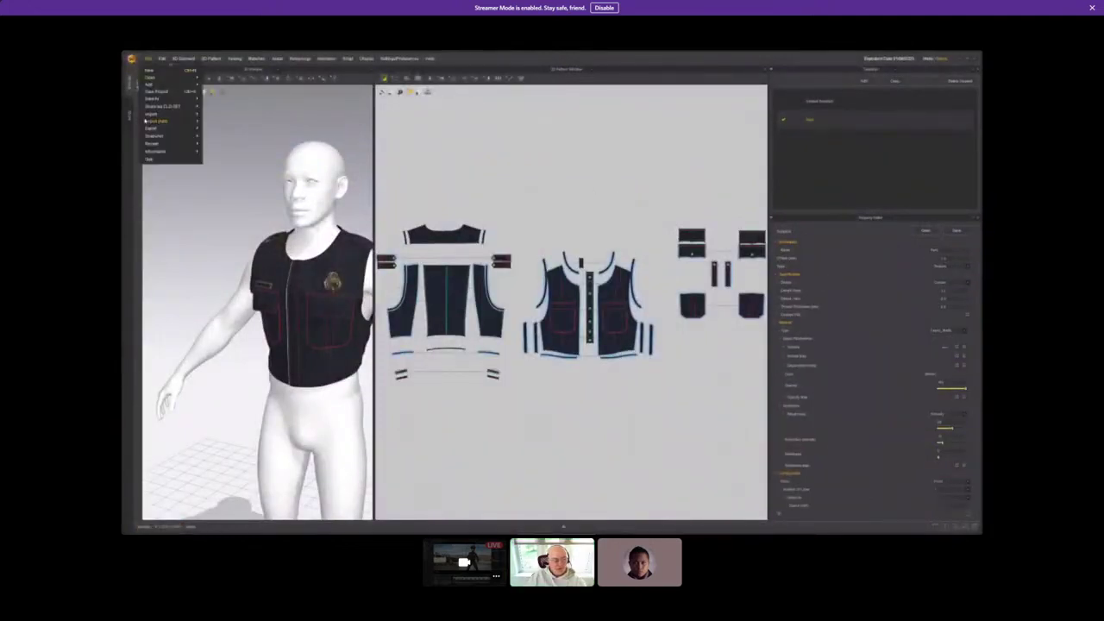
Open the Shirt project from the Police suit > Shirt folder, confirming the load options.
mouse_move(144, 121)
mouse_move(877, 356)
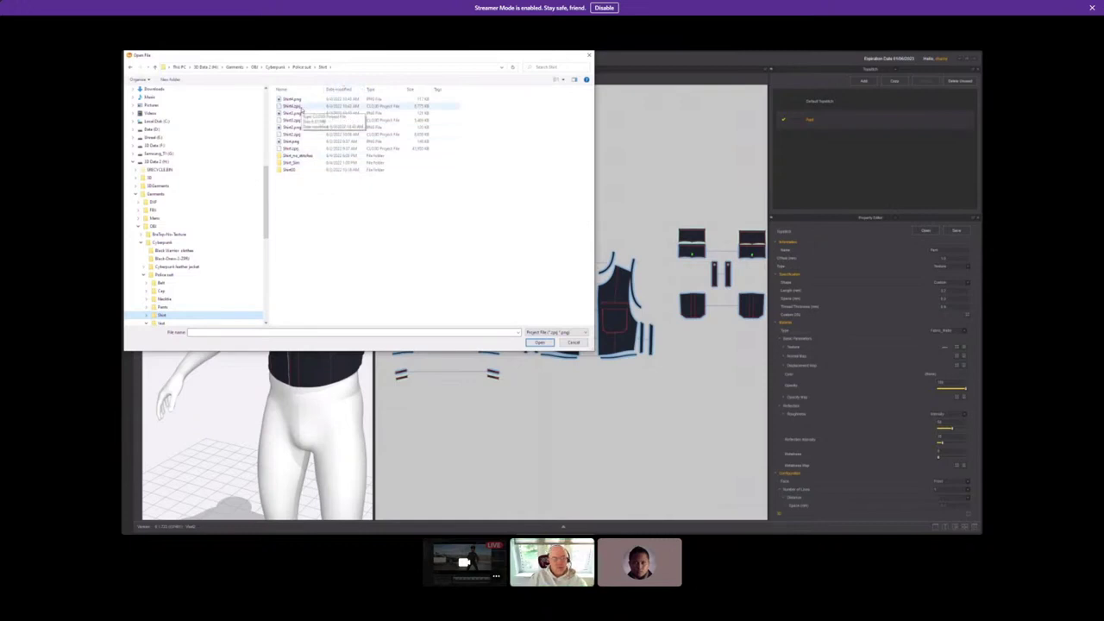
double_click(300, 107)
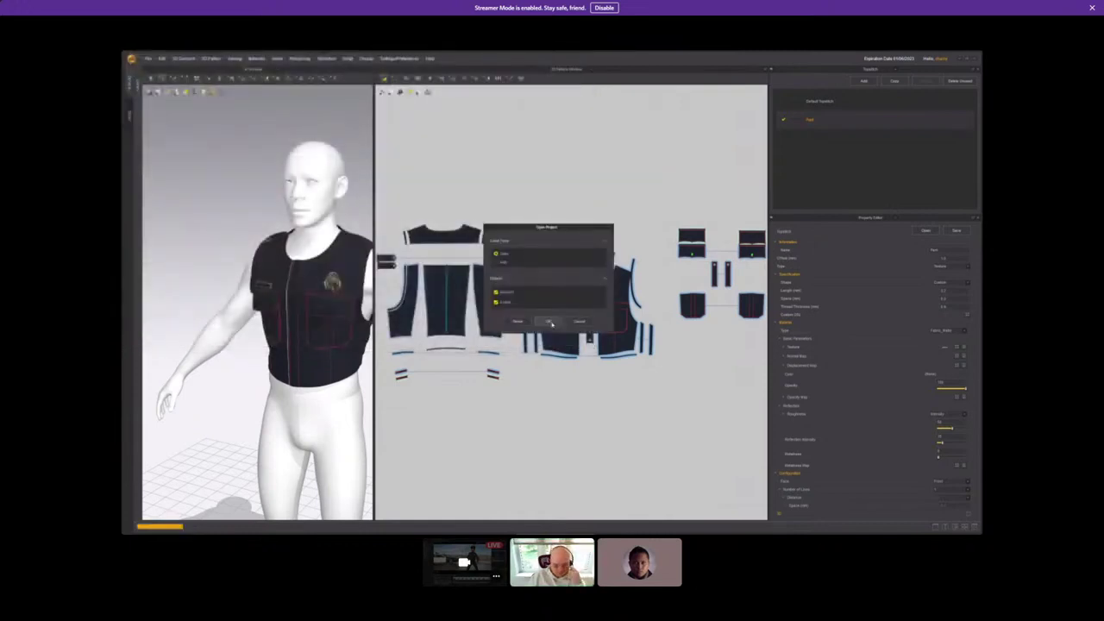
click(549, 322)
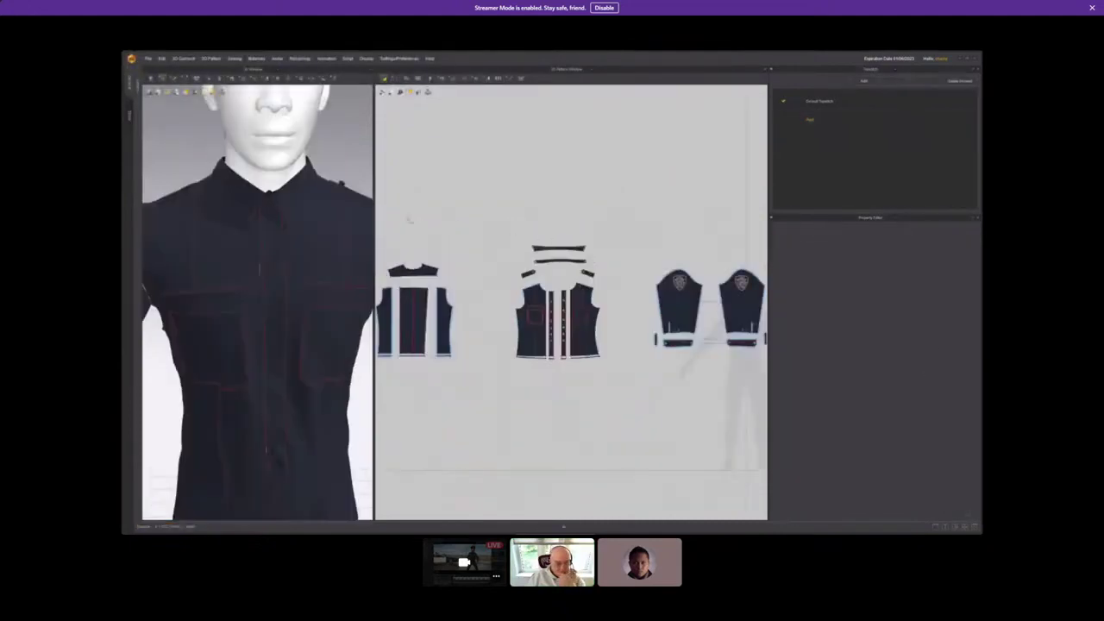
Widen the 3D garment view and show an enlarged UV Editor in the top-right panel.
scroll(279, 234, down, 5)
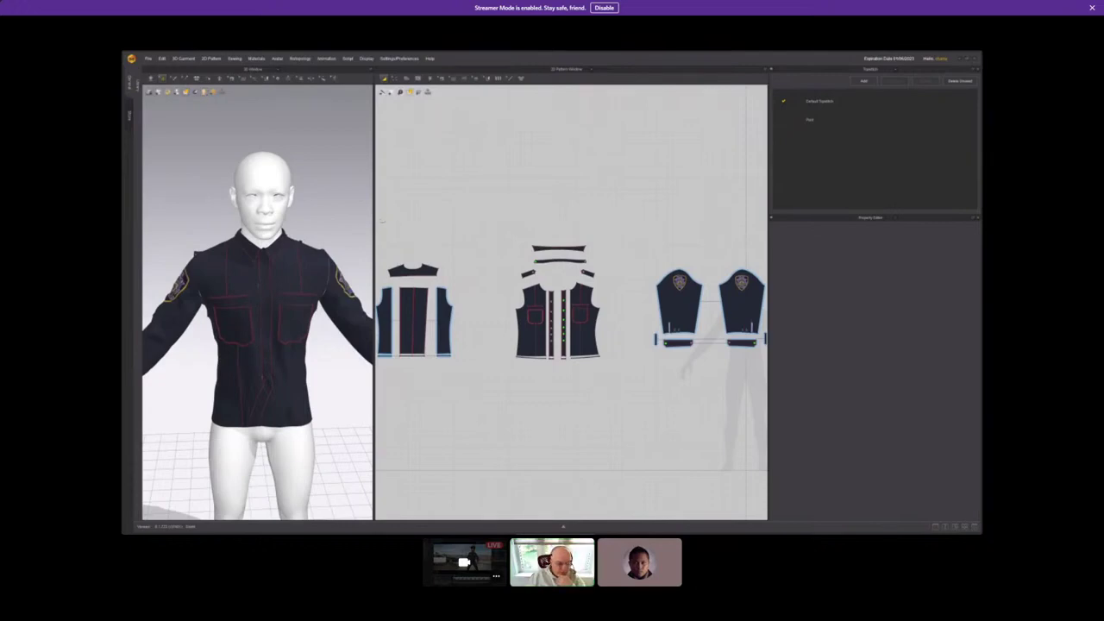
drag(374, 219, 526, 194)
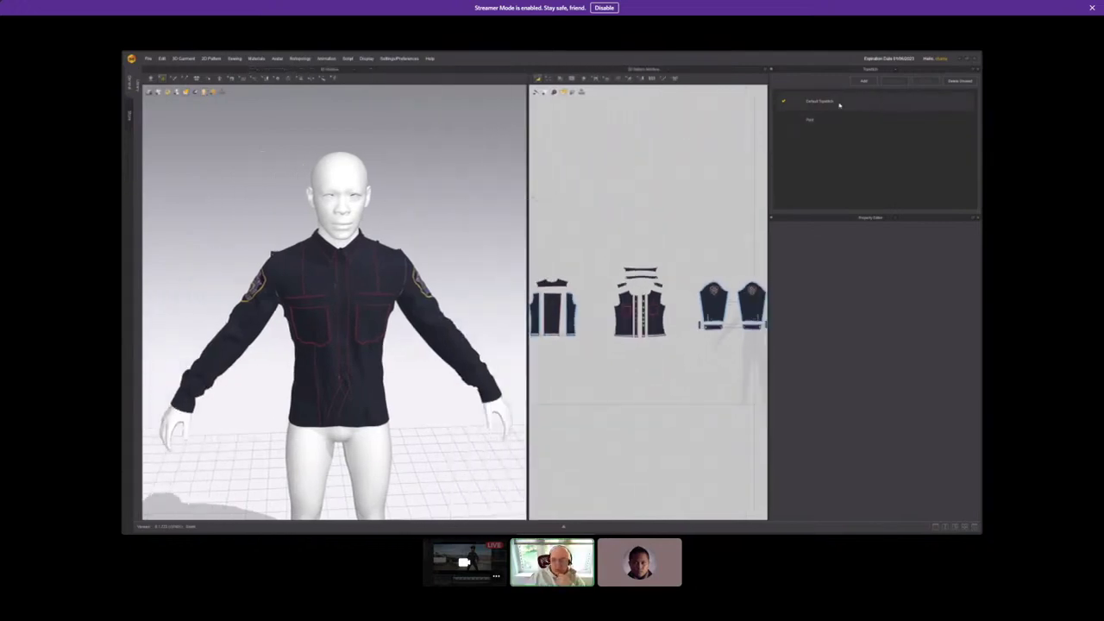
click(874, 71)
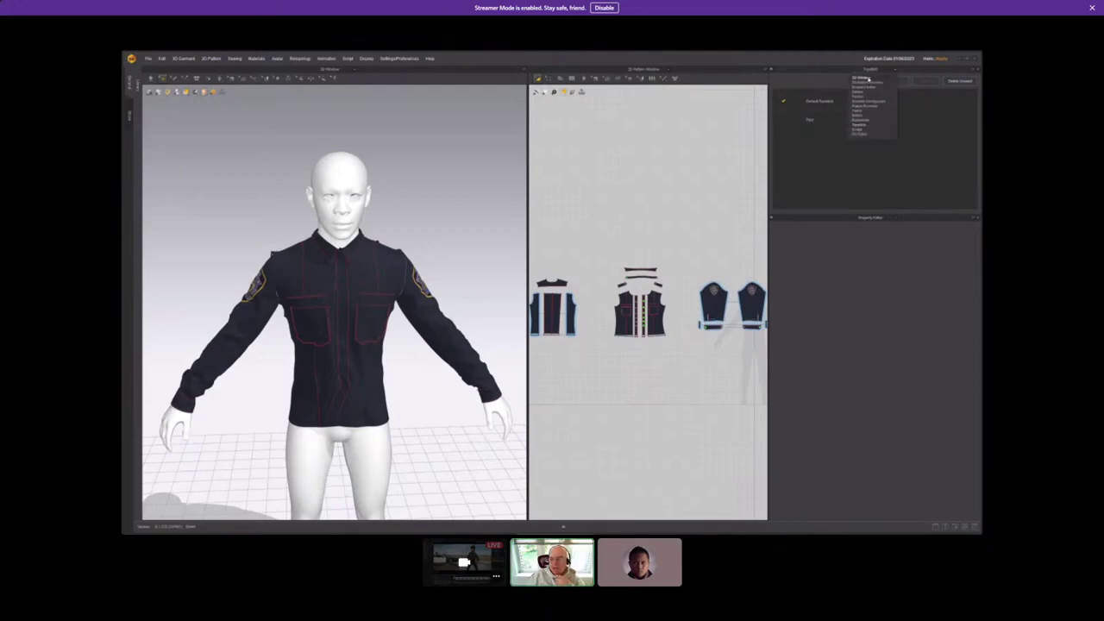
click(859, 134)
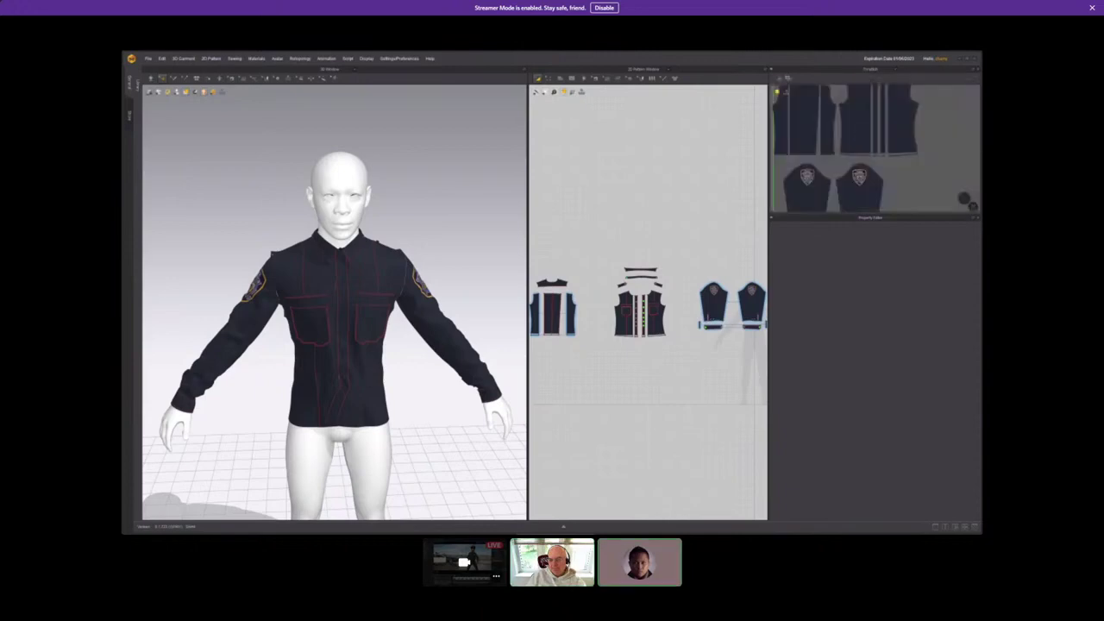
drag(811, 213, 824, 356)
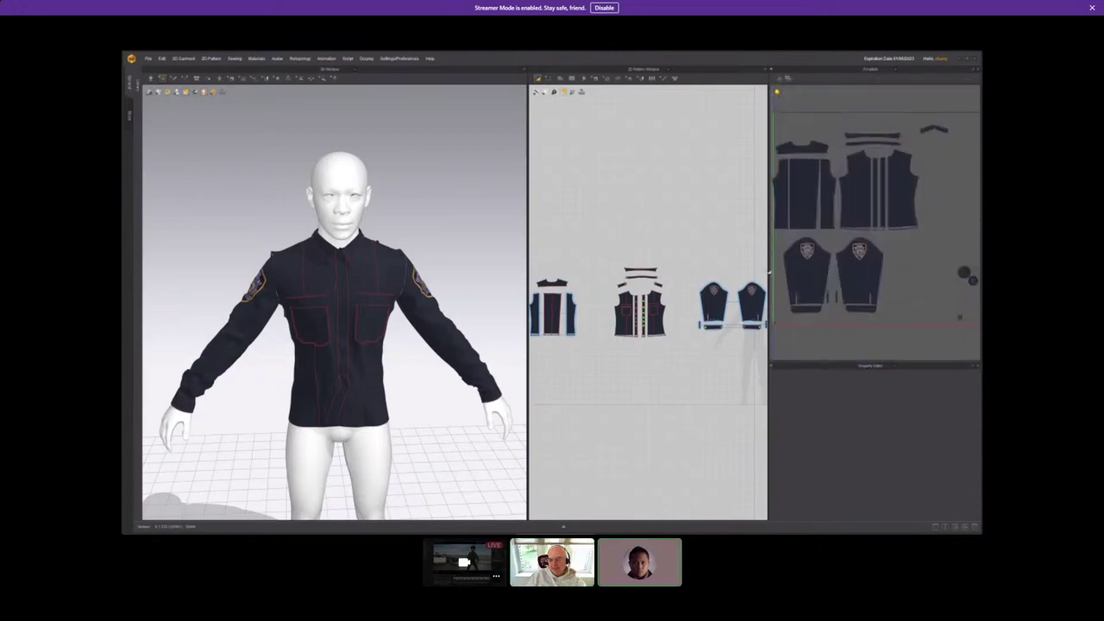
drag(768, 261, 702, 261)
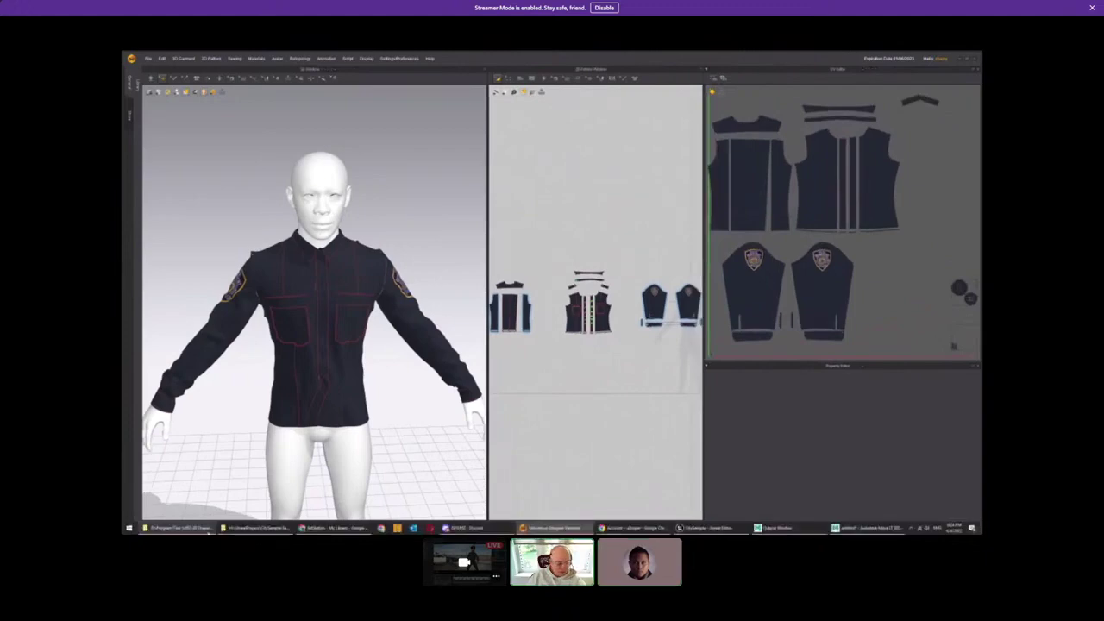
Browse the triMirrorTV YouTube channel's Videos in a new Chrome tab, then minimize Chrome.
click(335, 527)
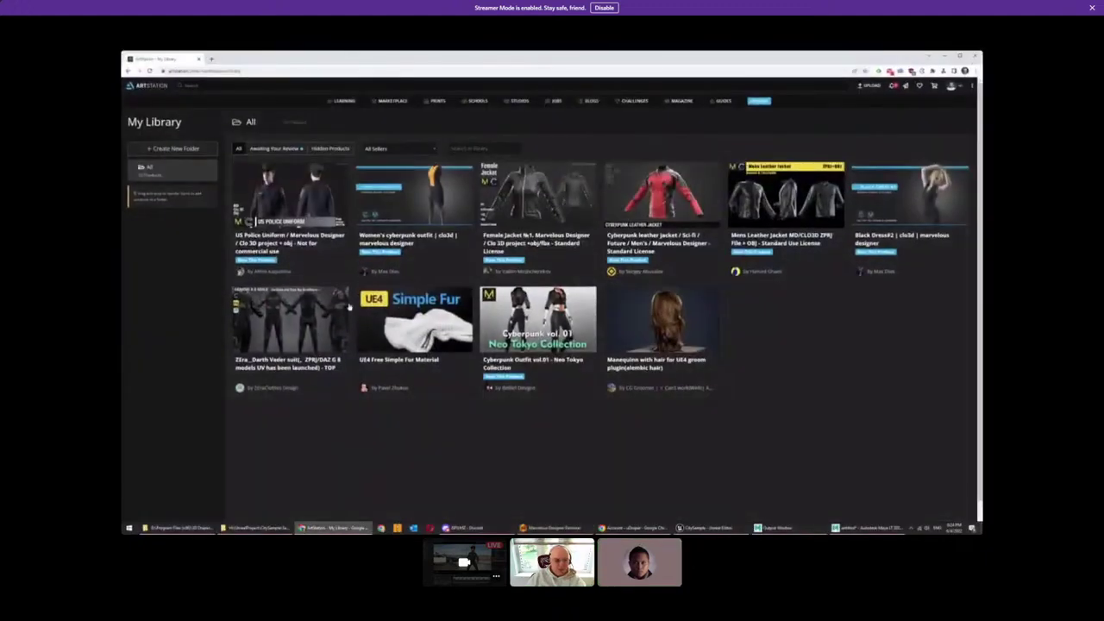
click(212, 57)
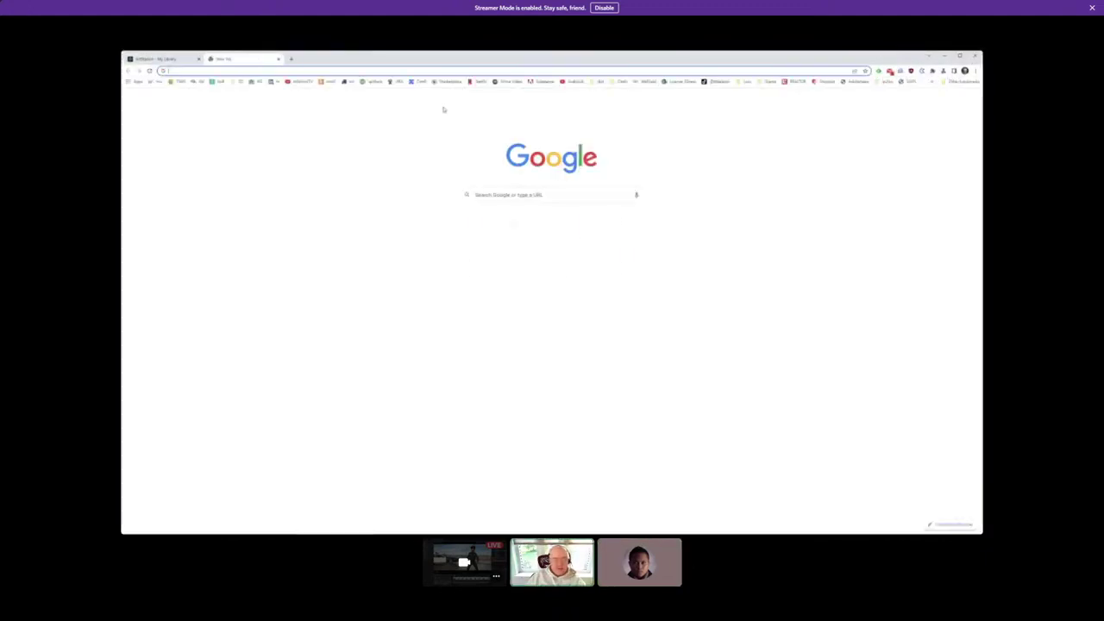
click(299, 82)
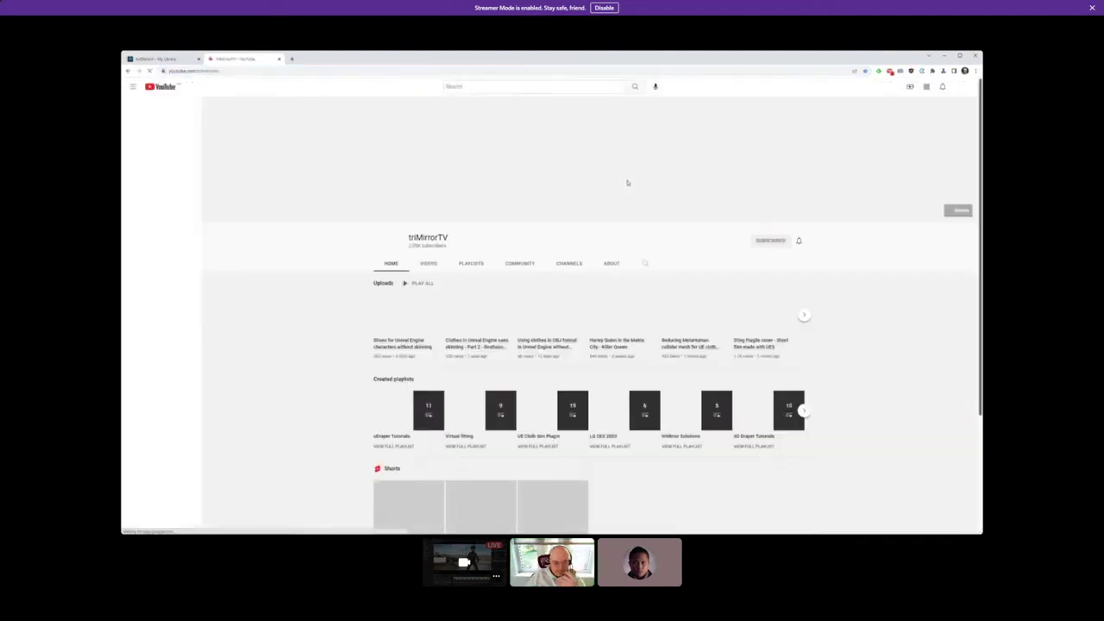
click(429, 263)
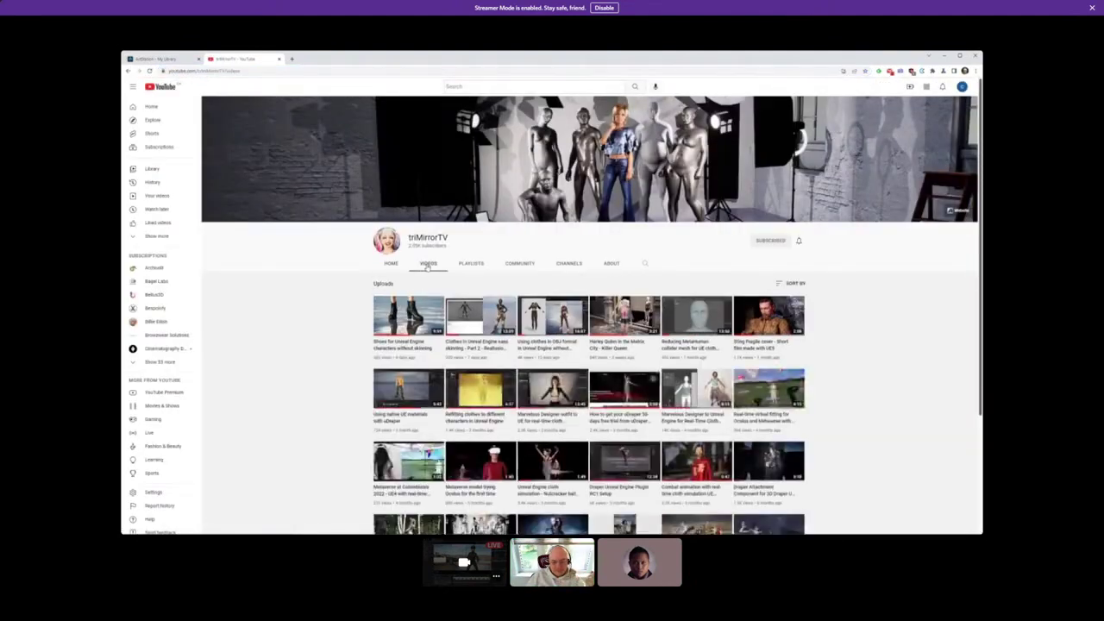
mouse_move(542, 328)
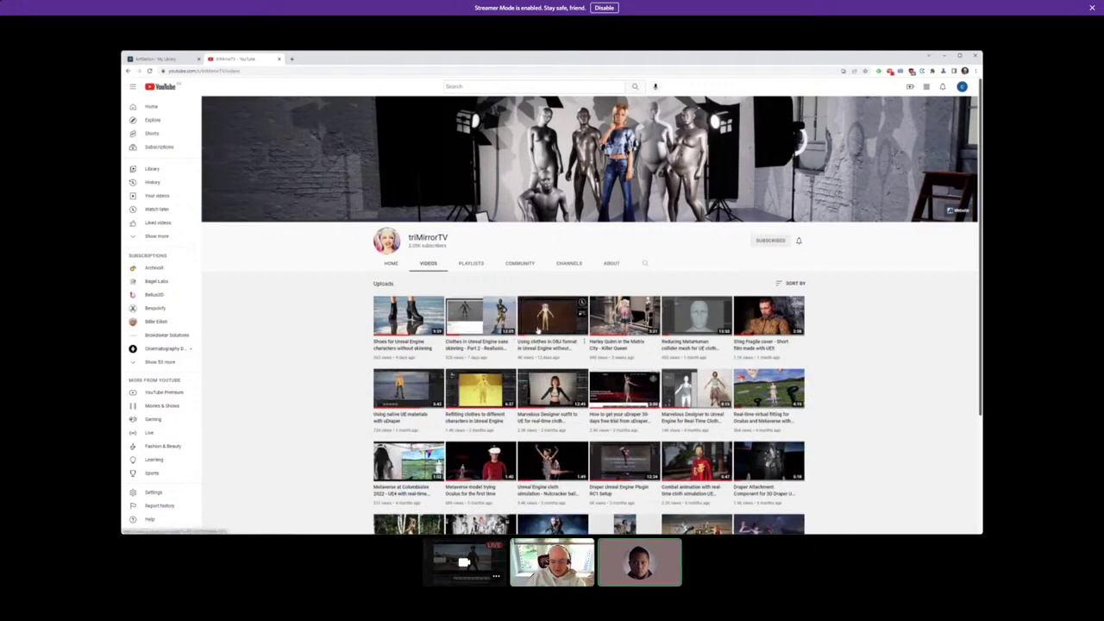
mouse_move(698, 393)
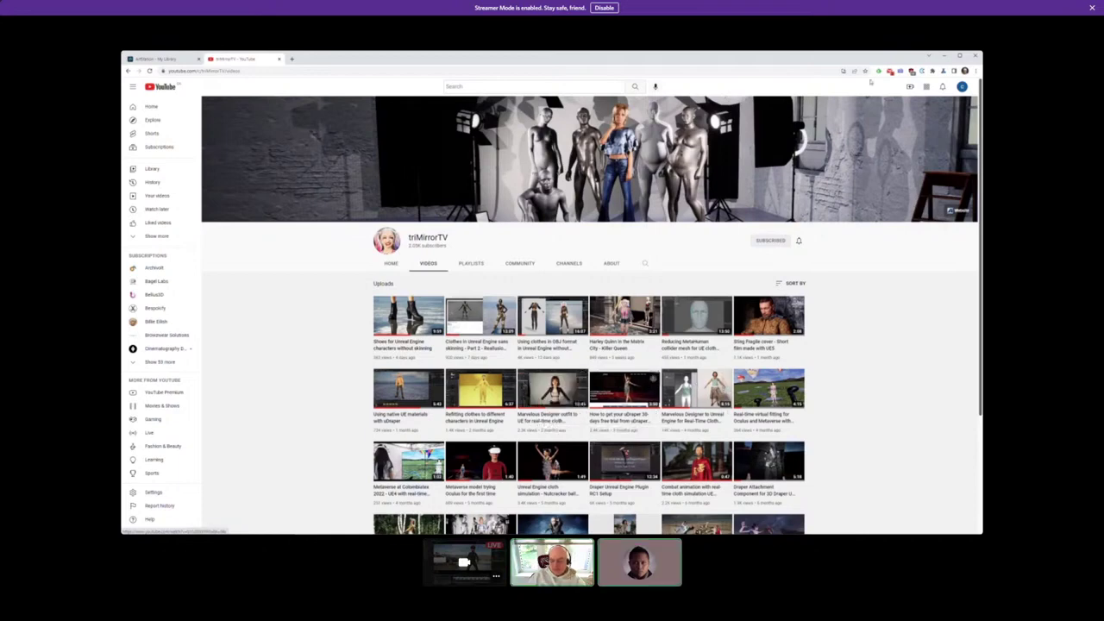
click(943, 57)
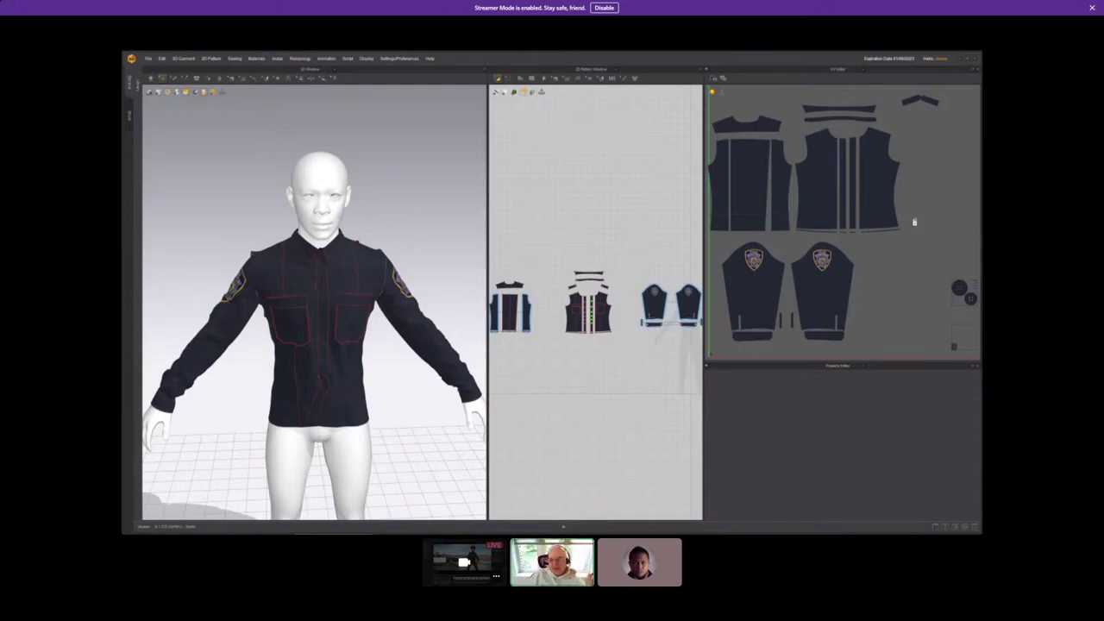
Pan the UV layout, then switch the right-hand panel to the colorway list.
scroll(913, 220, down, 5)
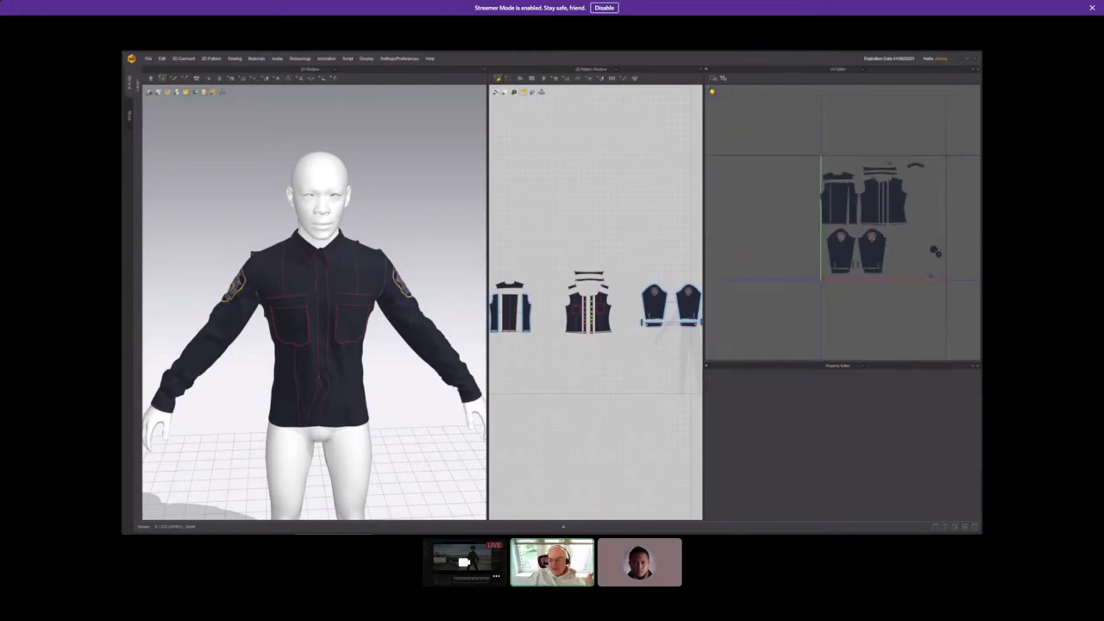
middle_drag(897, 141, 833, 185)
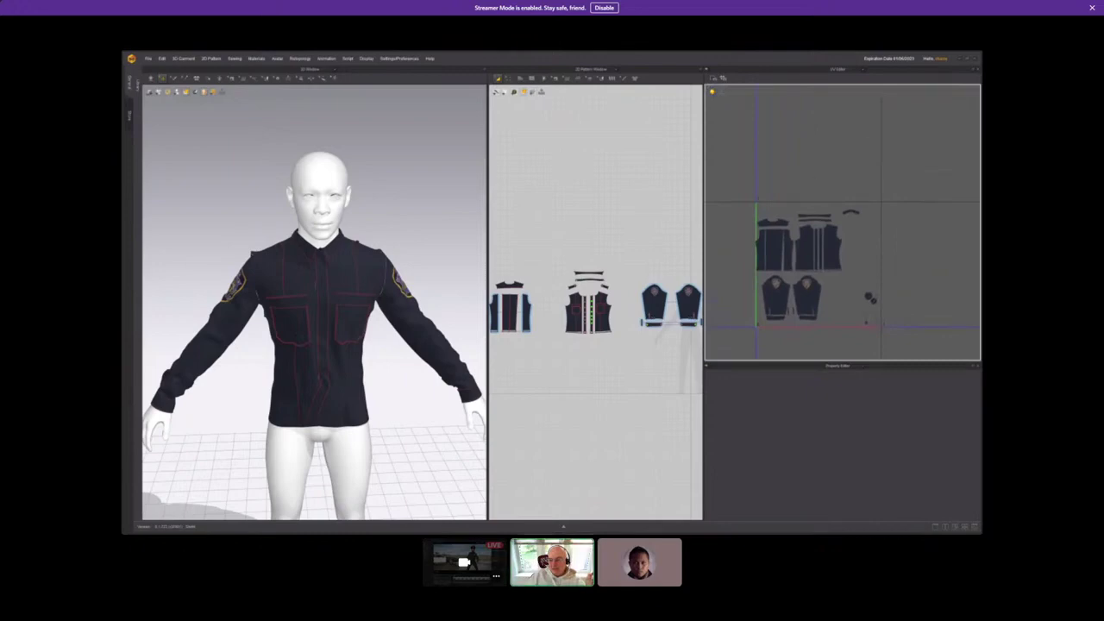
click(838, 69)
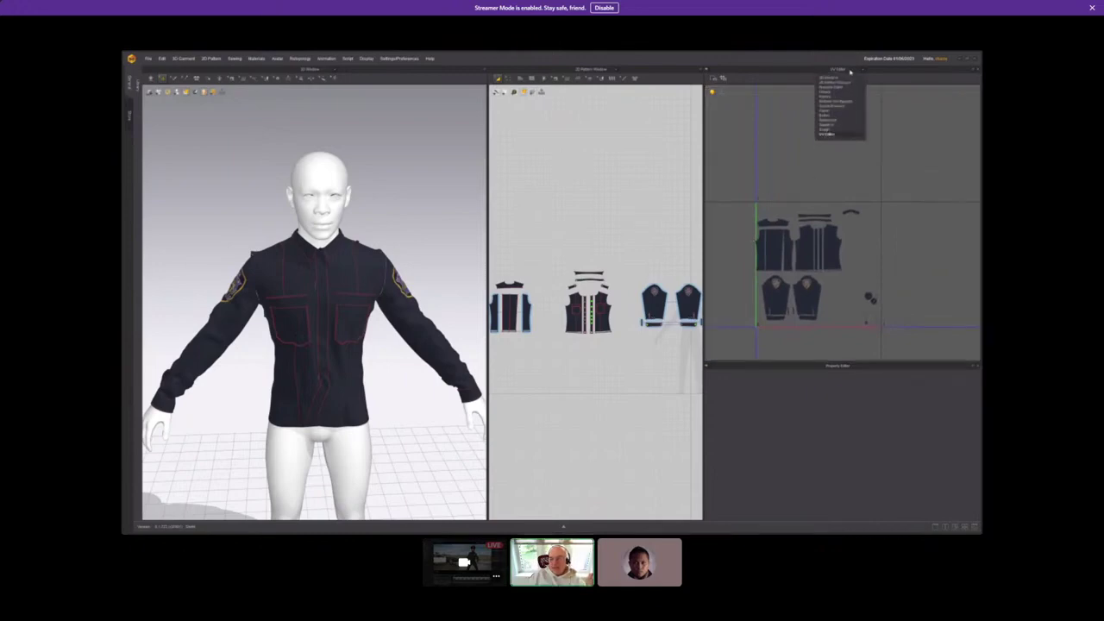
click(826, 112)
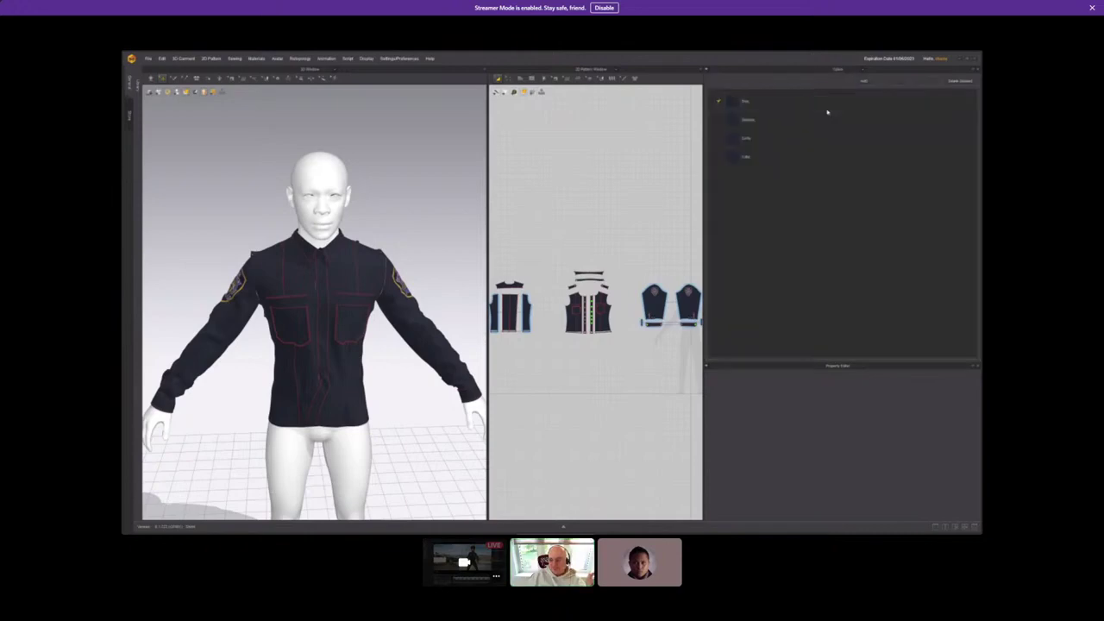
Review the Shirt fabric's settings, then the Sleeves fabric's, centring the sleeve patterns in 2D.
click(750, 107)
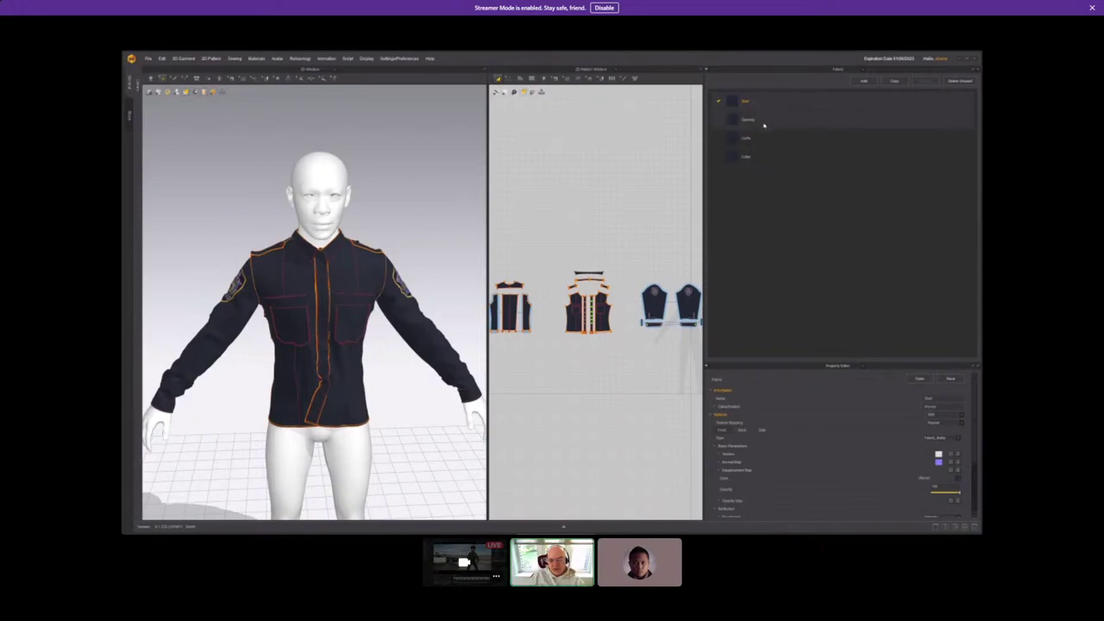
click(764, 126)
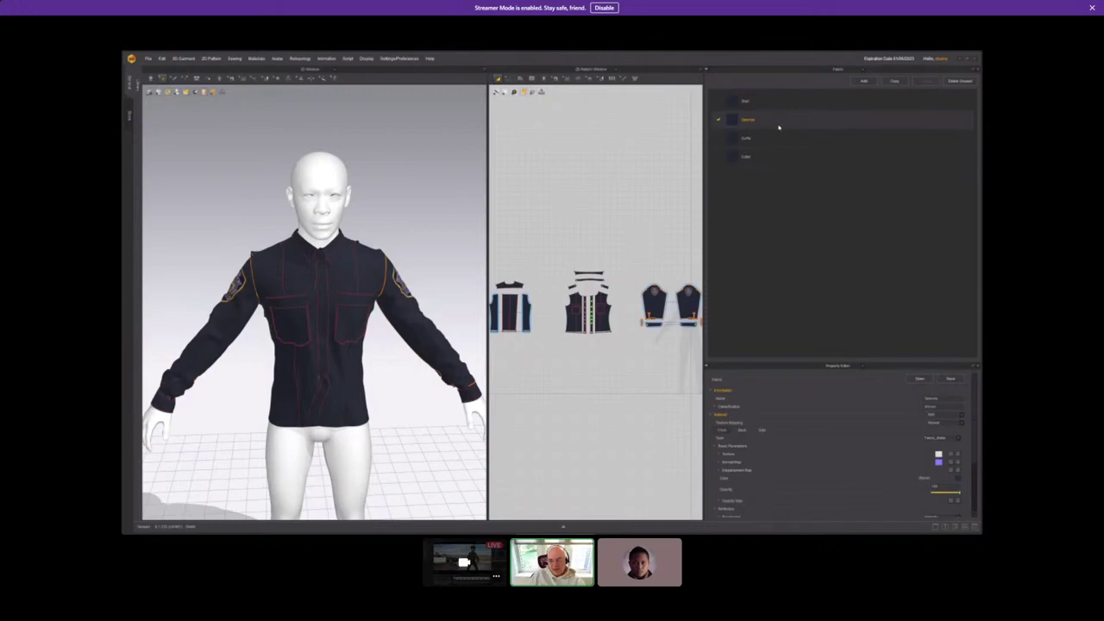
middle_drag(648, 245, 548, 219)
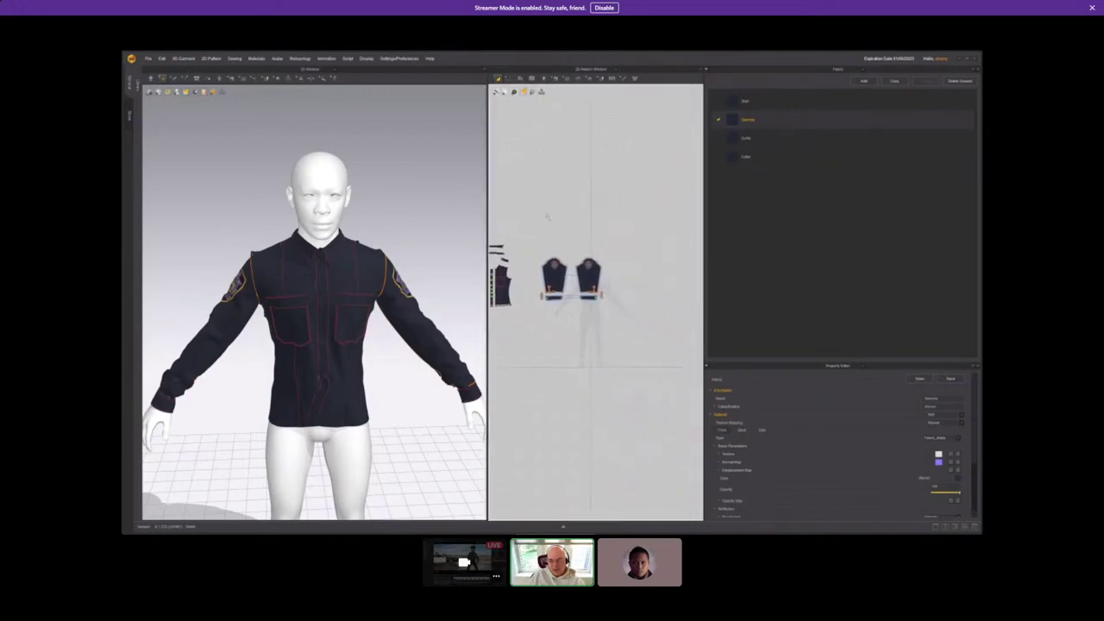
Select both sleeve pattern pieces together, then deselect them and zoom the 2D view.
click(427, 320)
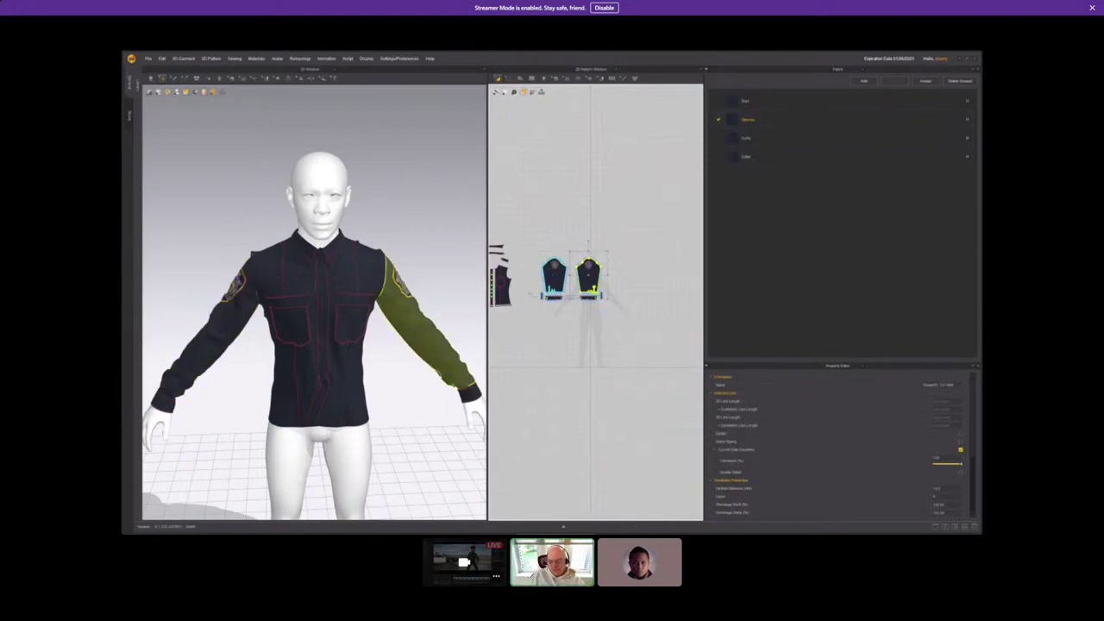
click(533, 237)
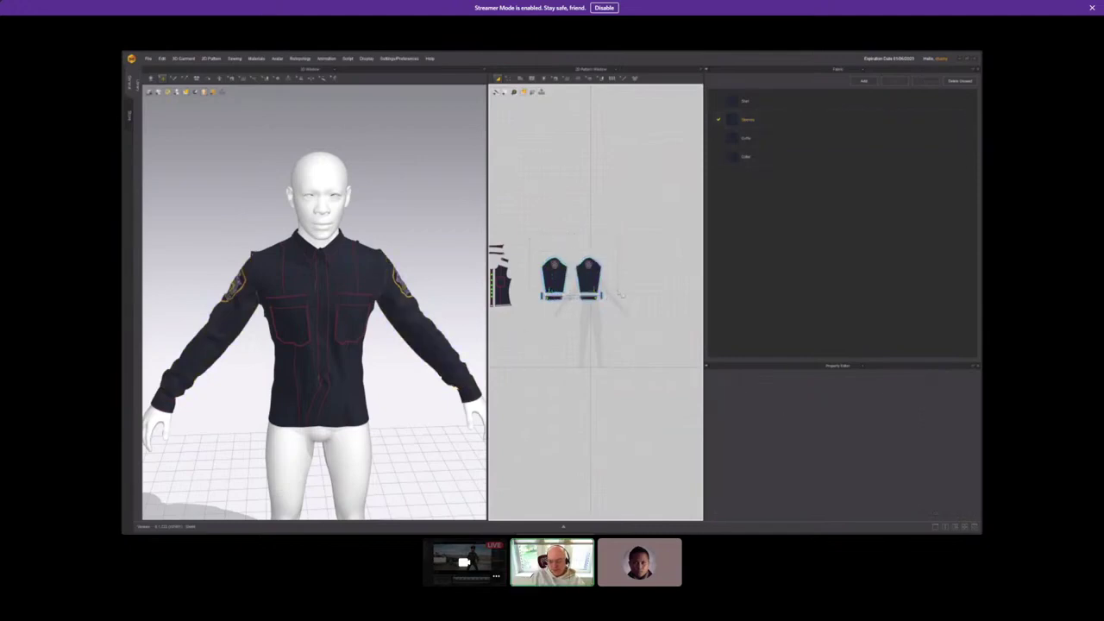
click(589, 278)
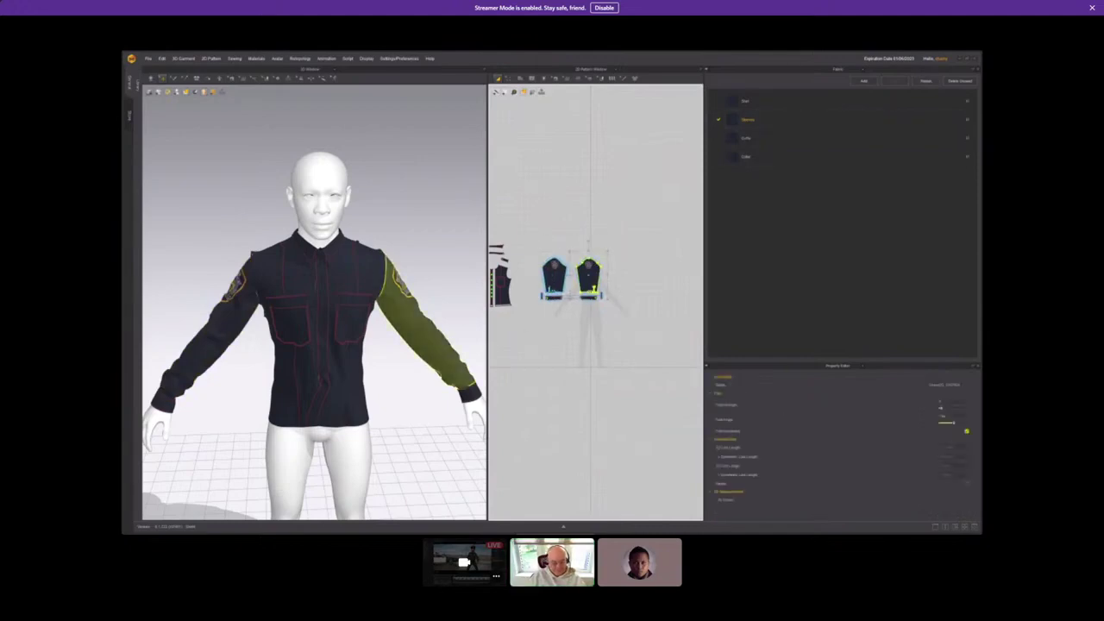
shift+click(553, 277)
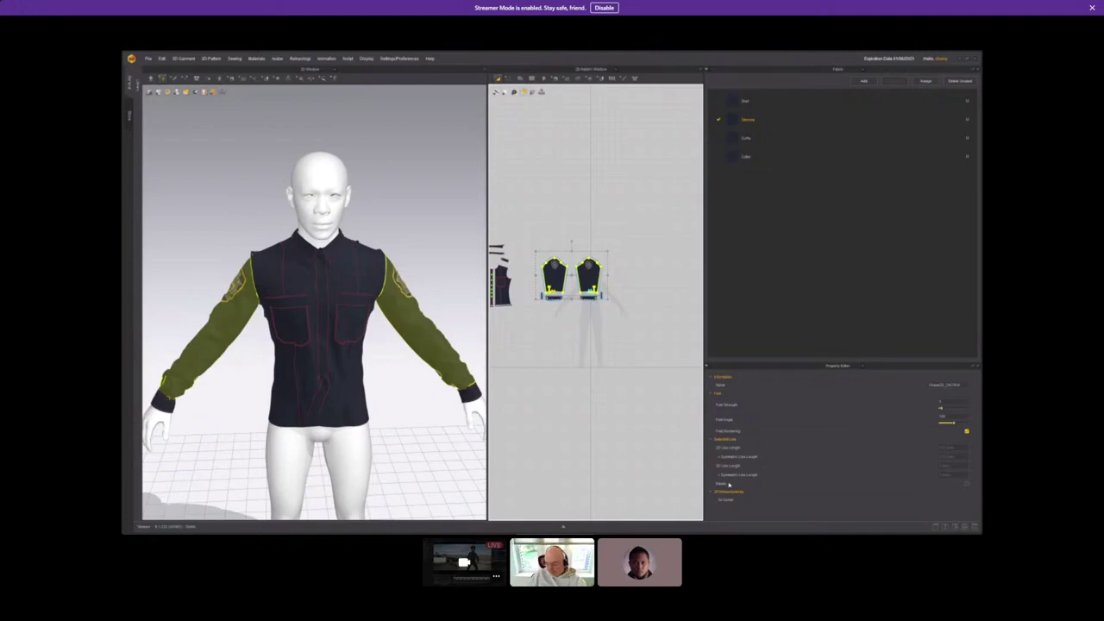
click(568, 245)
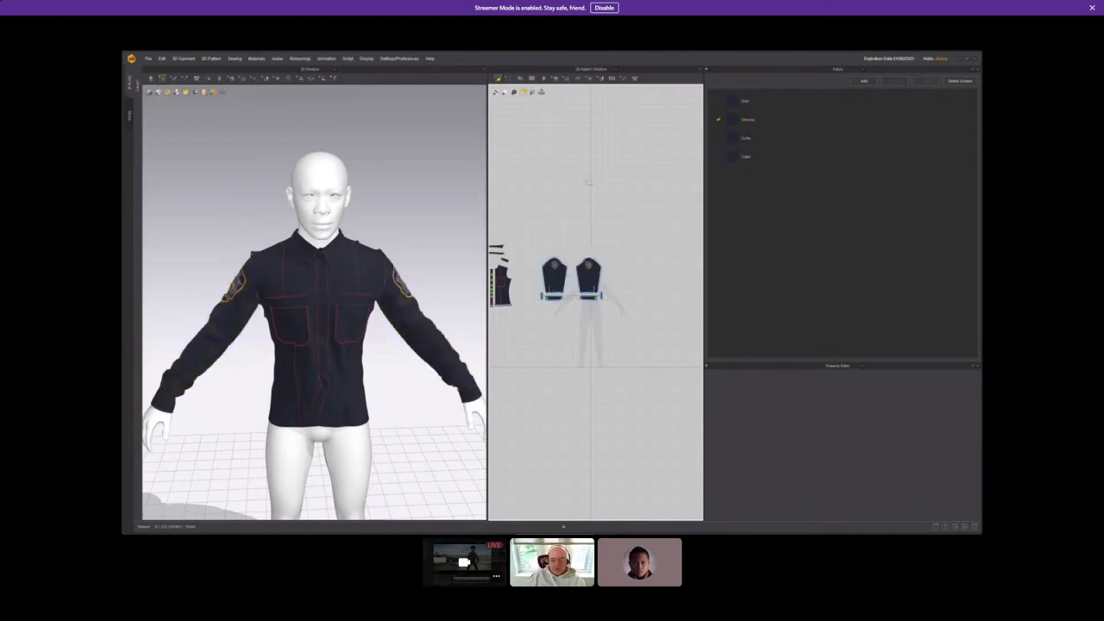
scroll(568, 246, down, 2)
scroll(568, 246, up, 2)
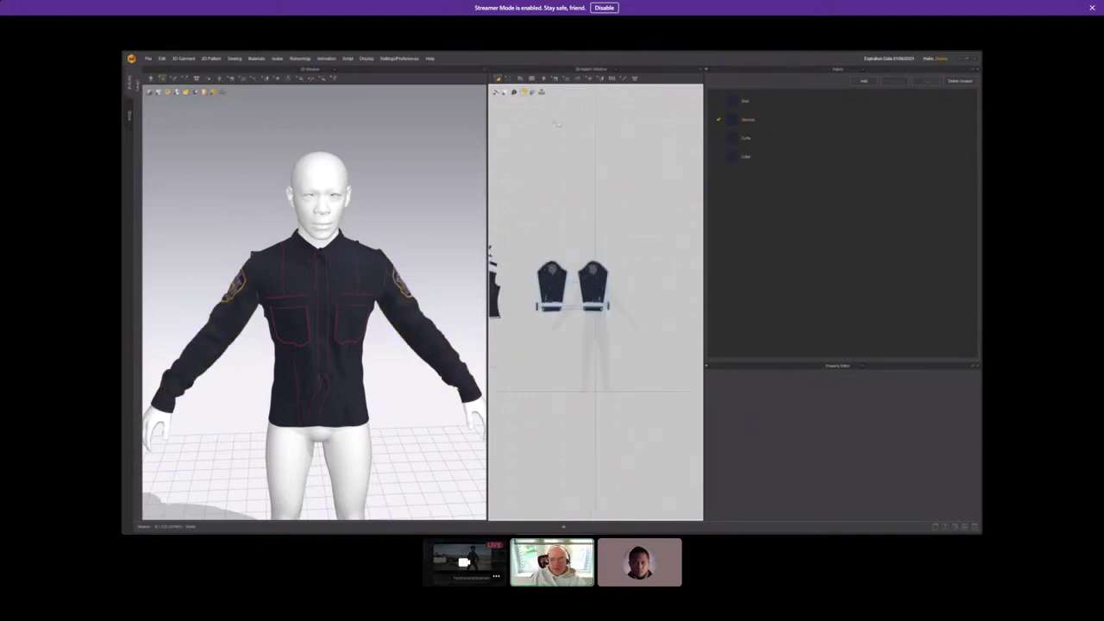
scroll(562, 276, down, 1)
scroll(562, 276, up, 3)
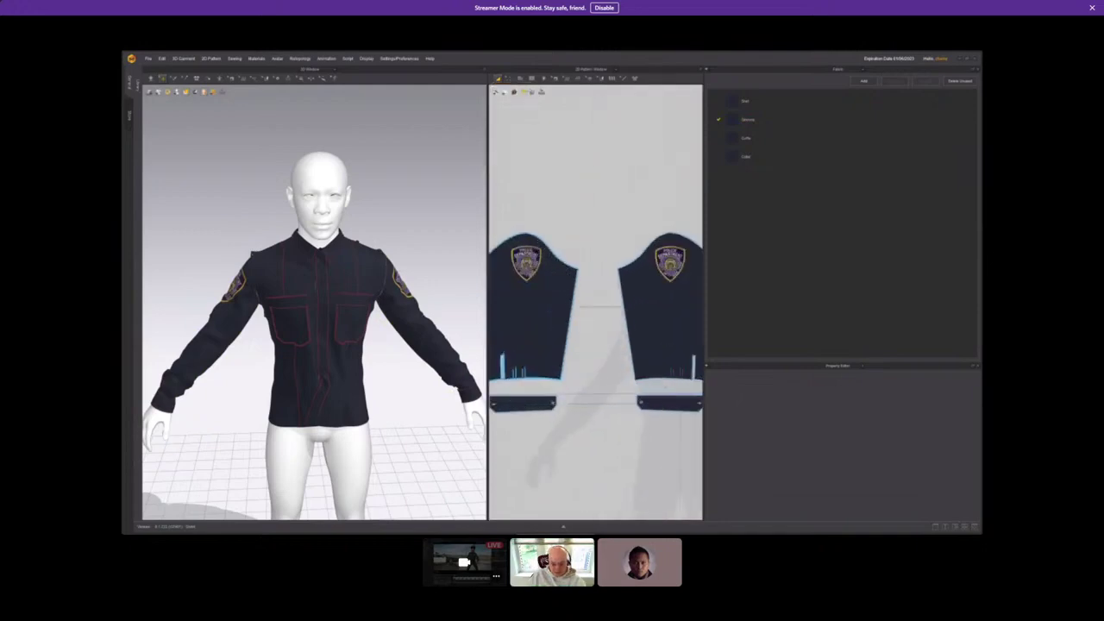
Inspect the left sleeve's simulation properties, then return to the Sleeves fabric settings.
click(552, 293)
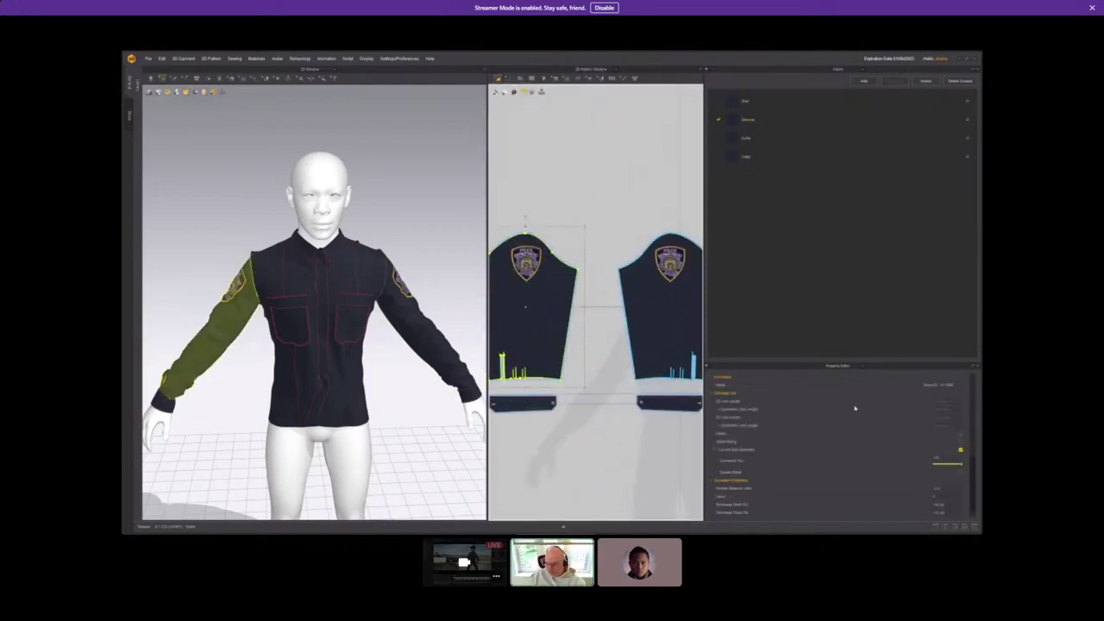
click(715, 395)
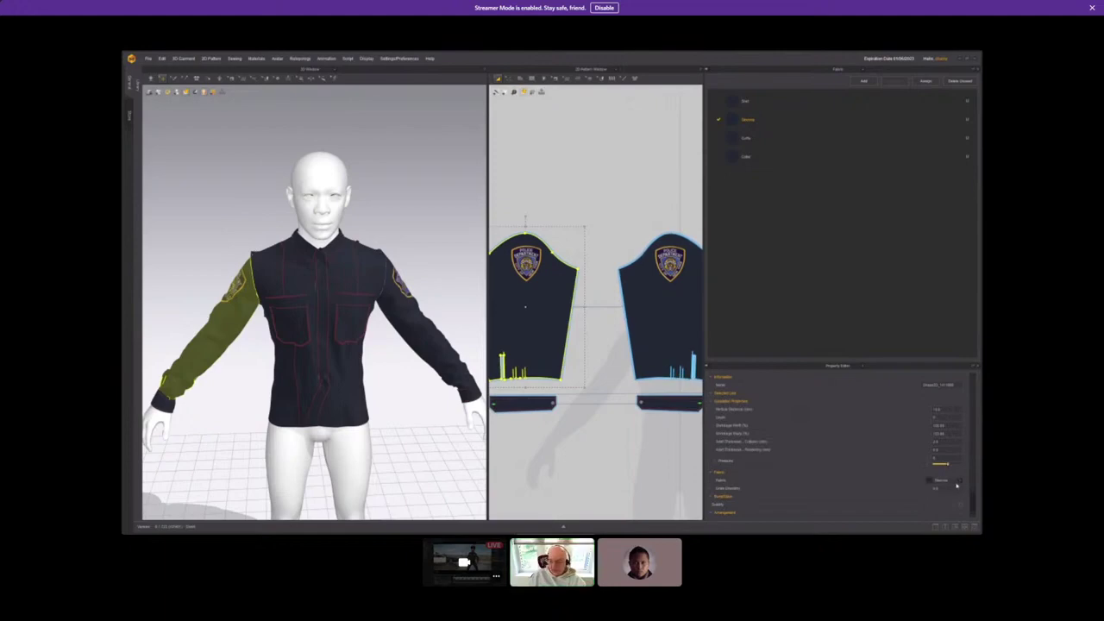
click(770, 127)
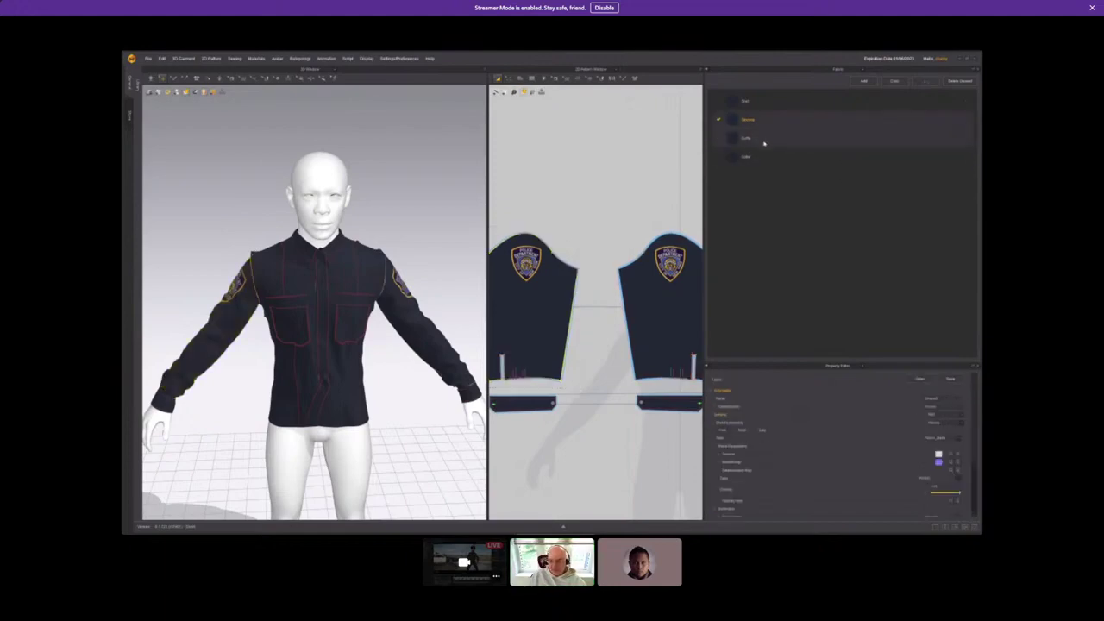
Review the Cuffs fabric, then the Collar fabric, zooming the 3D view to check the collar.
click(773, 142)
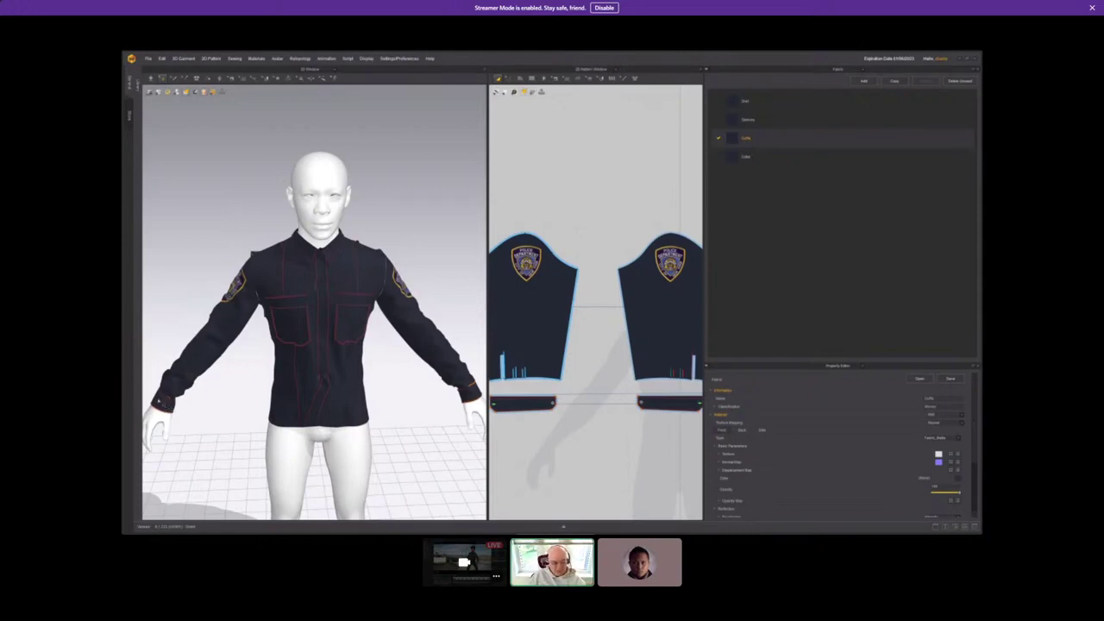
click(778, 159)
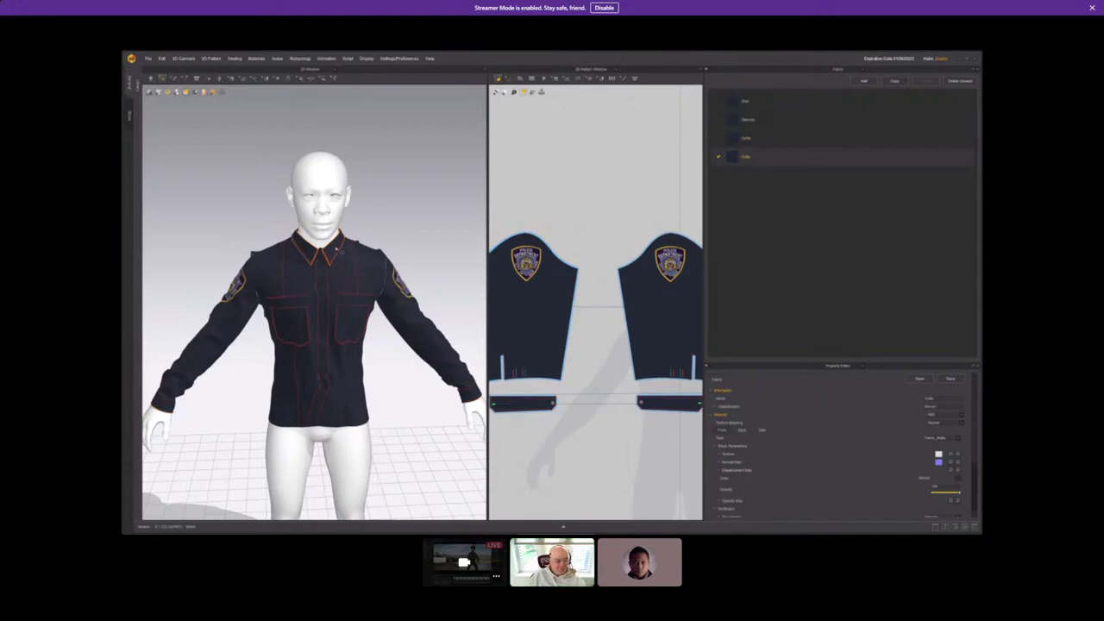
scroll(340, 250, up, 2)
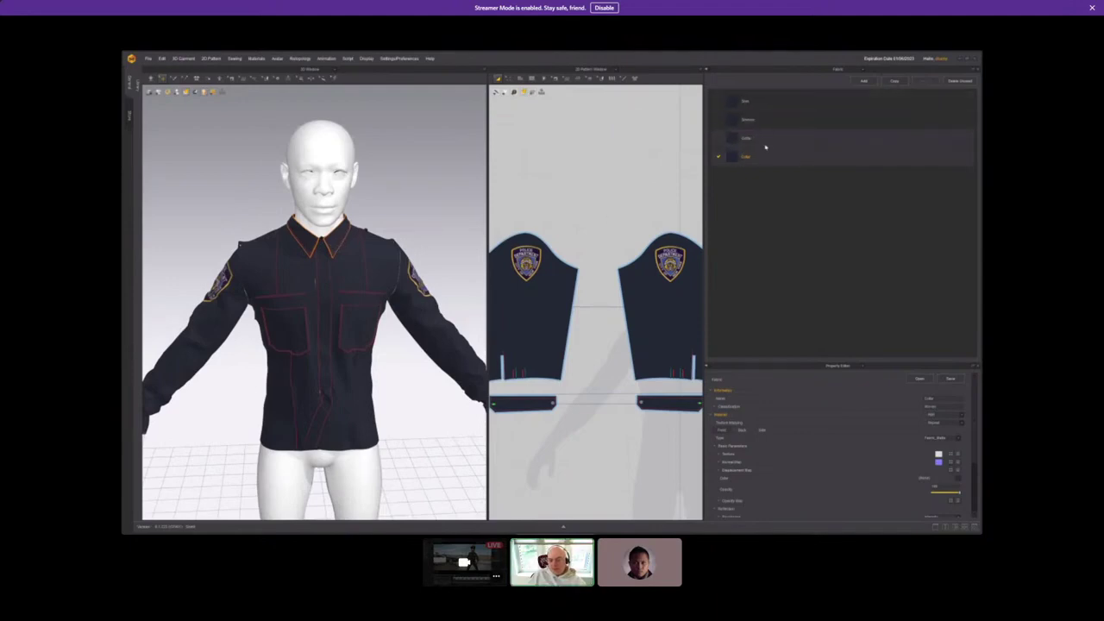
scroll(451, 247, up, 2)
scroll(451, 246, down, 3)
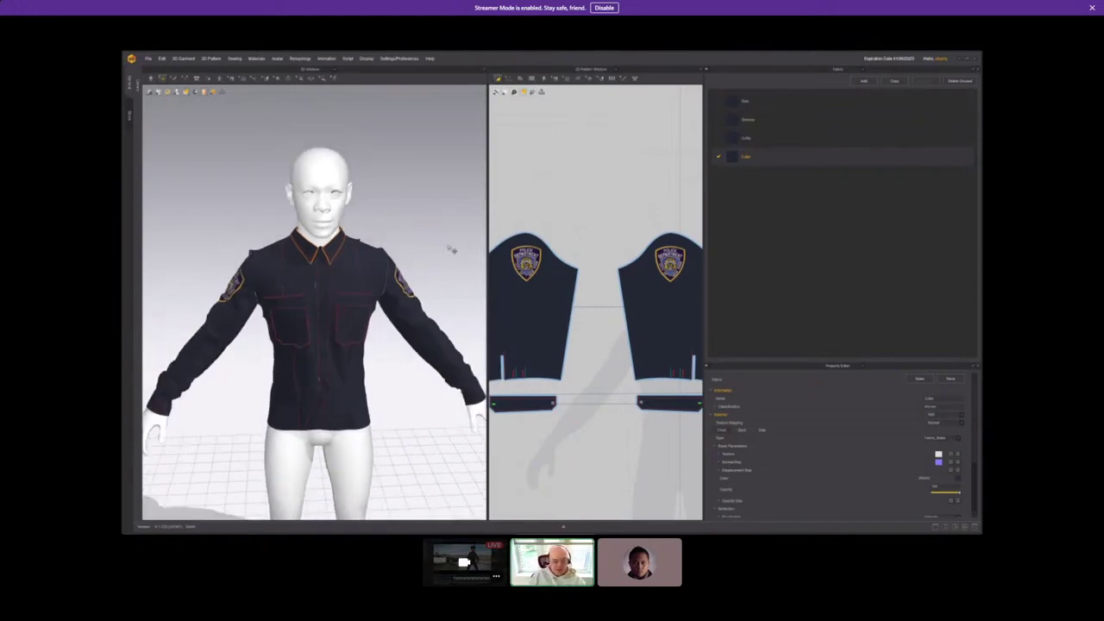
scroll(448, 218, up, 2)
scroll(449, 217, down, 3)
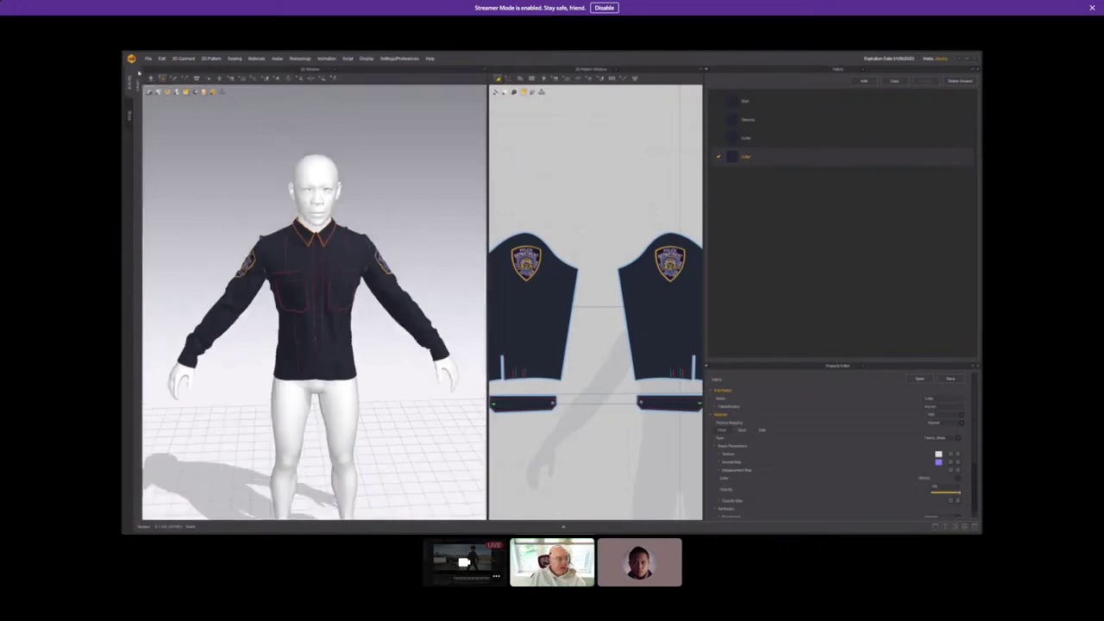
Export the shirt as OBJ named 'Shirt_Thick_St' into the Police suit's Shirt folder.
click(147, 58)
mouse_move(154, 129)
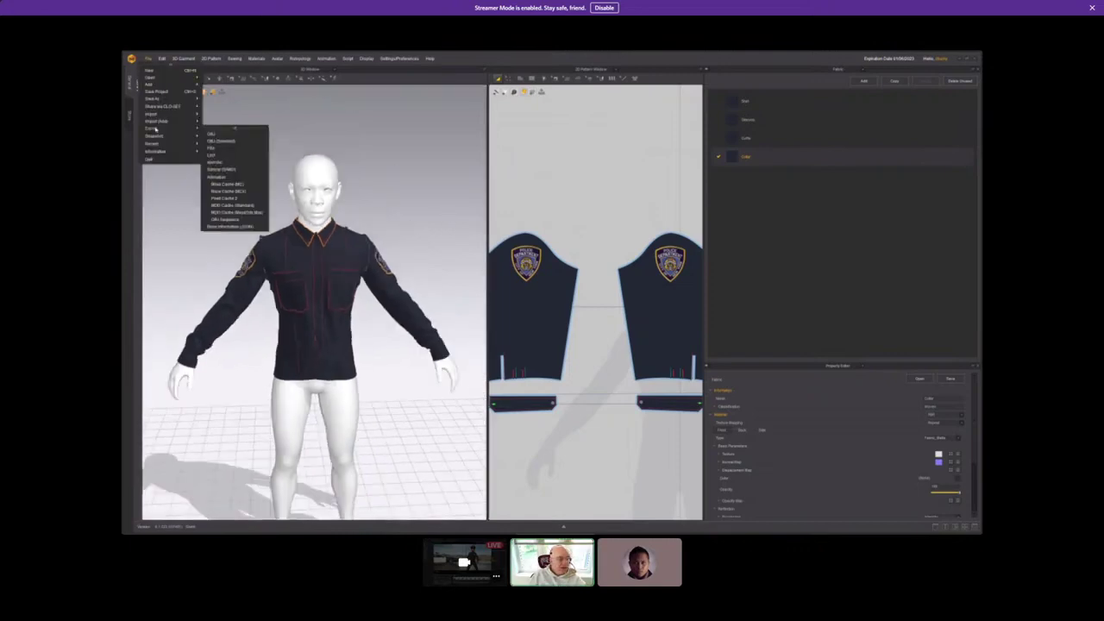
click(233, 138)
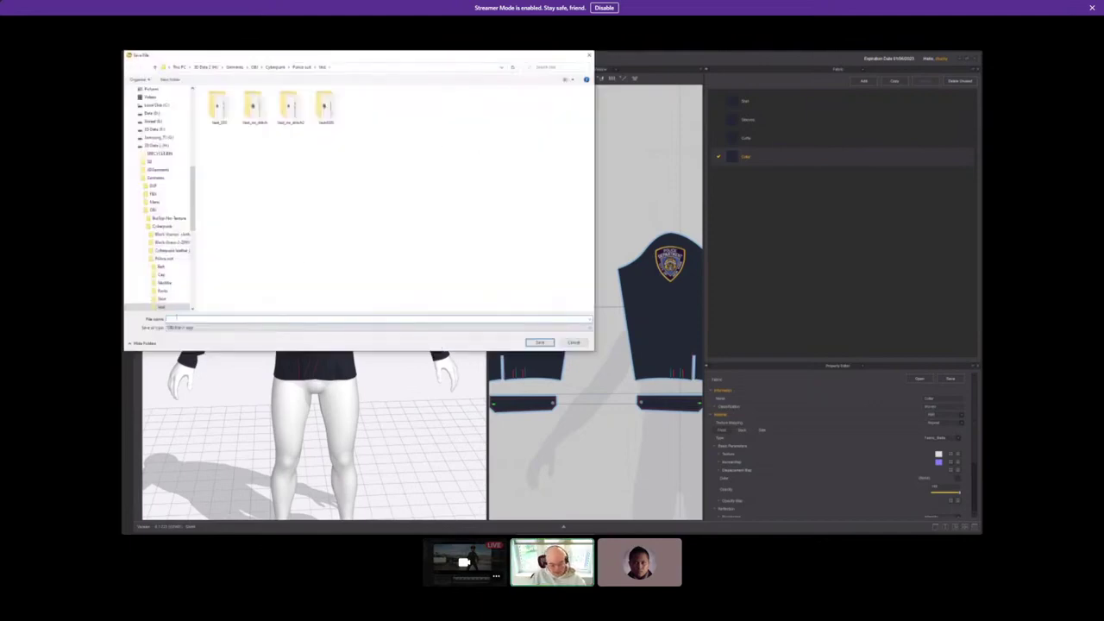
click(161, 298)
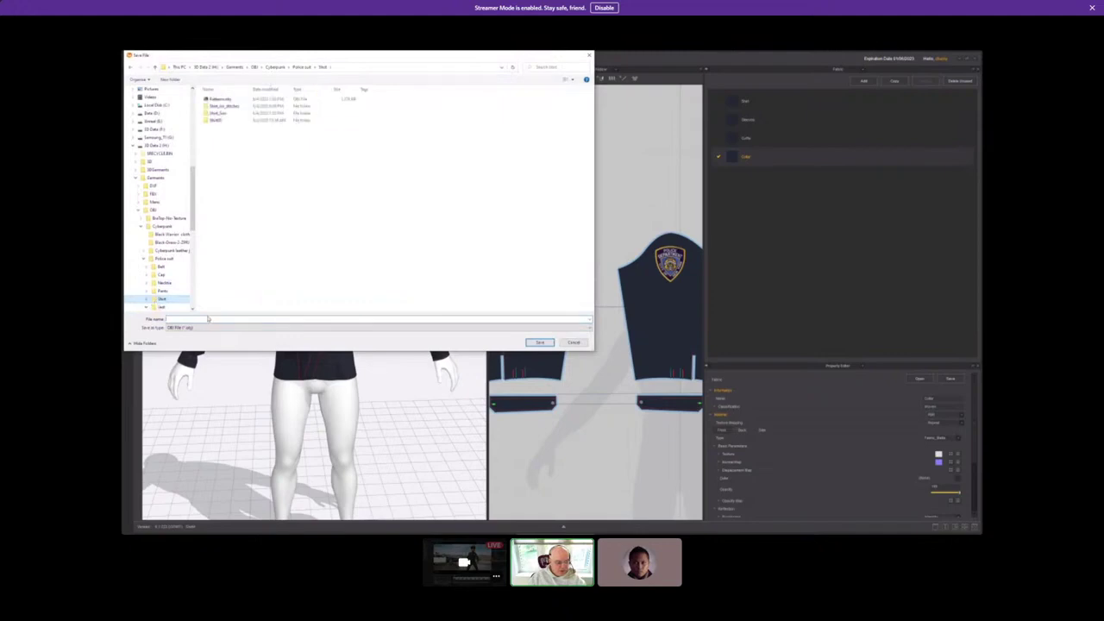
click(193, 319)
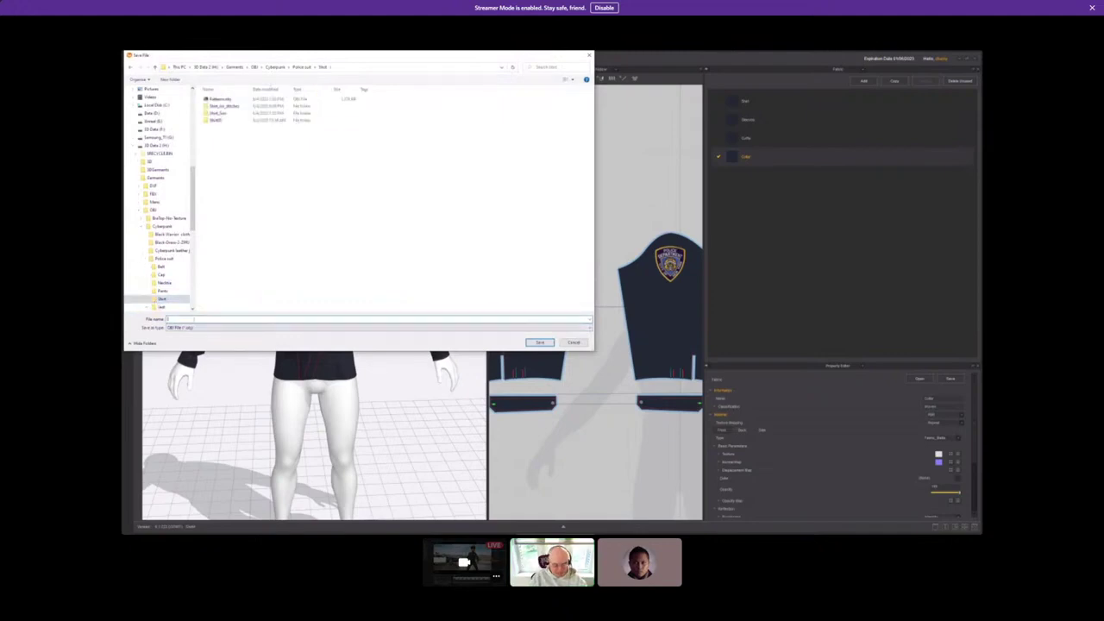
text(Shirt_T)
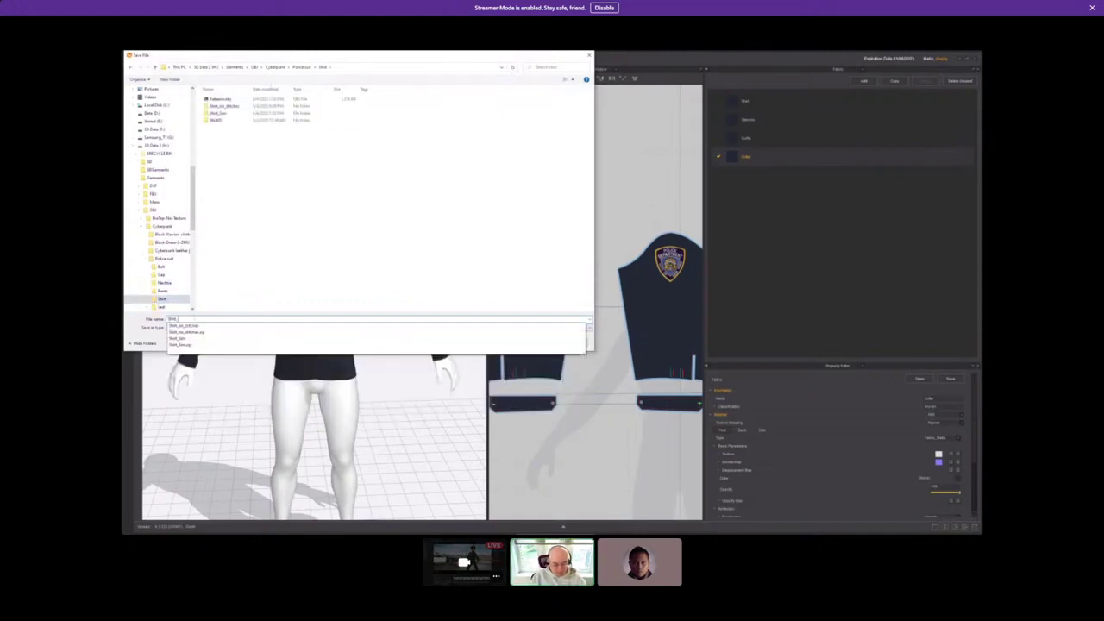
text(hic)
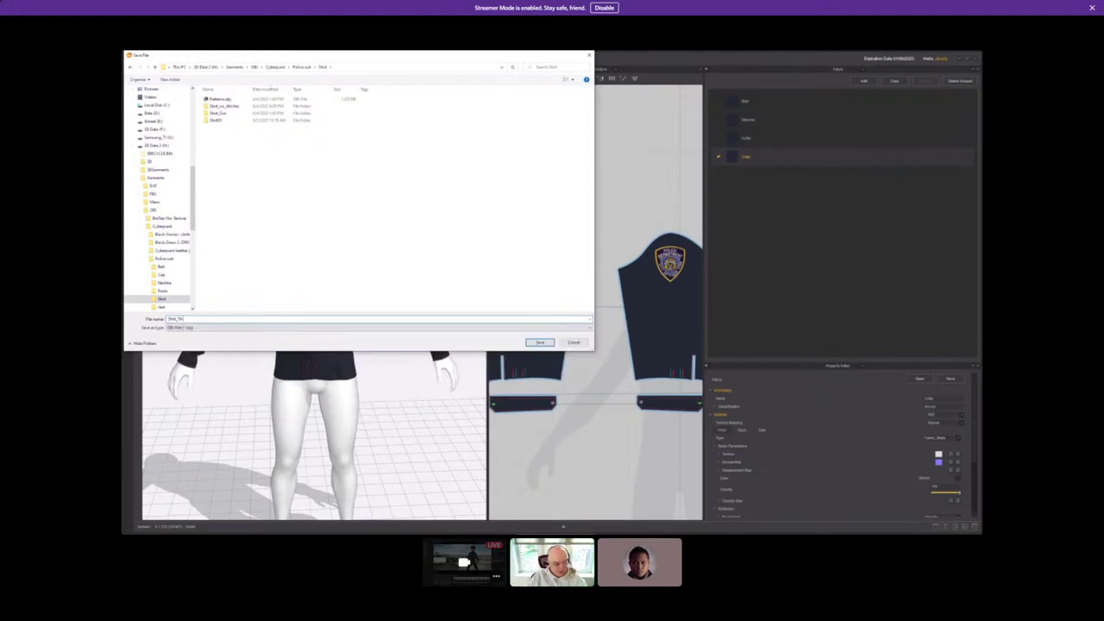
text(k_Str)
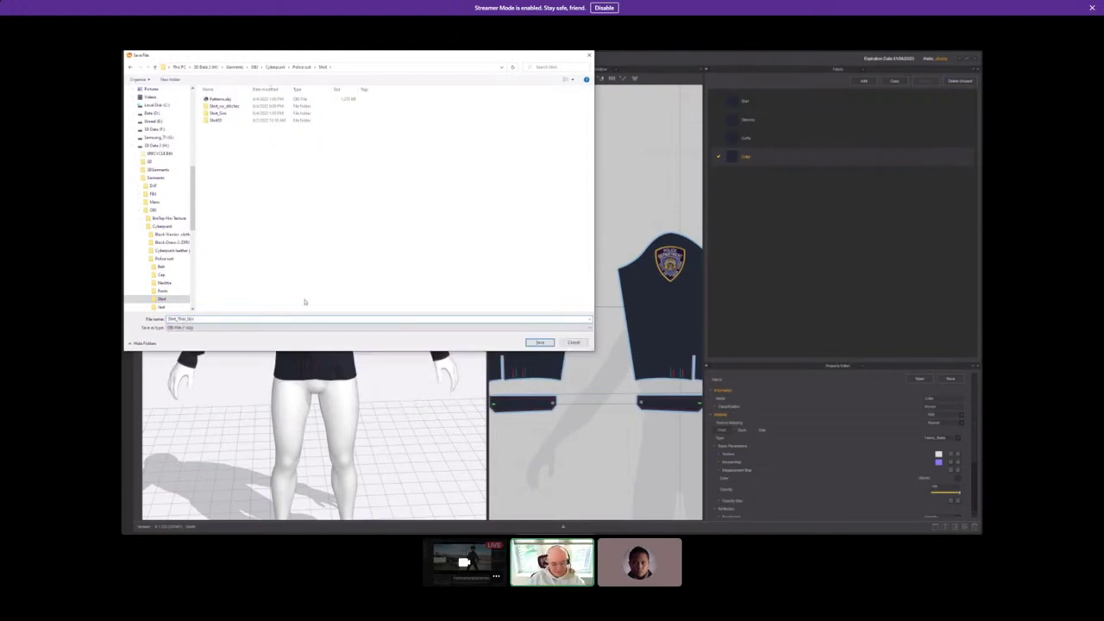
click(548, 343)
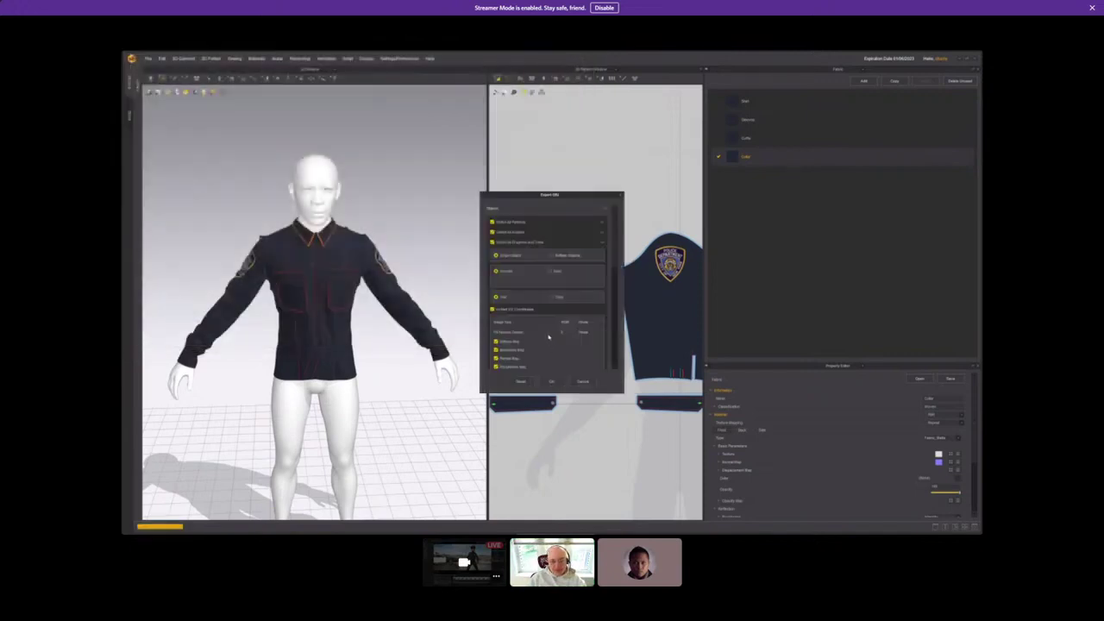
Exclude the second object group and trims except Graphic items, review scale and axis, and confirm.
click(520, 232)
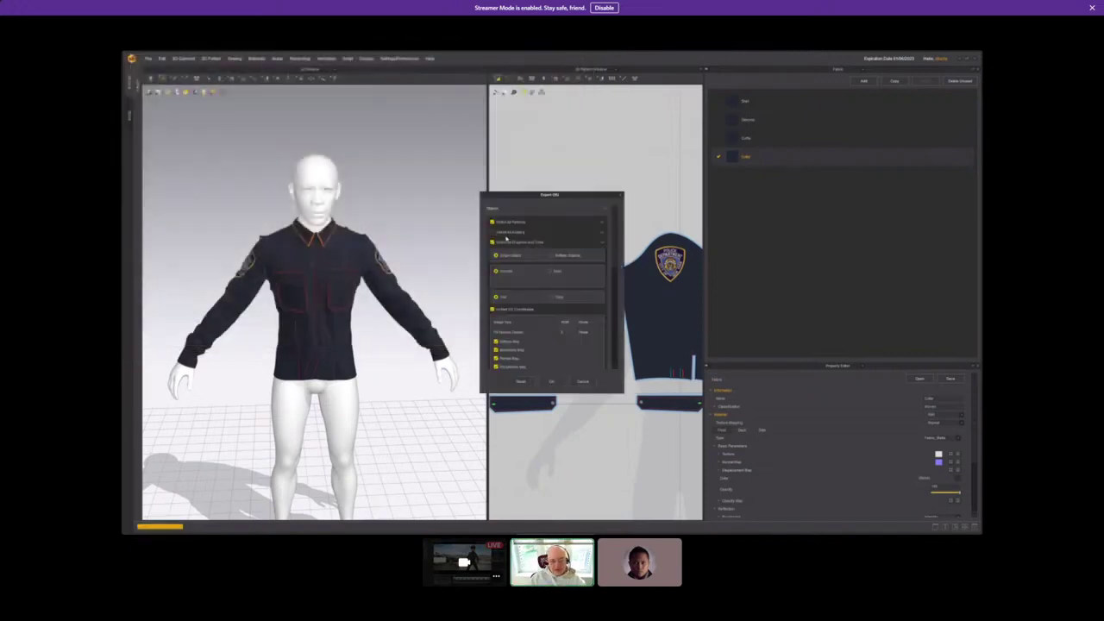
click(601, 243)
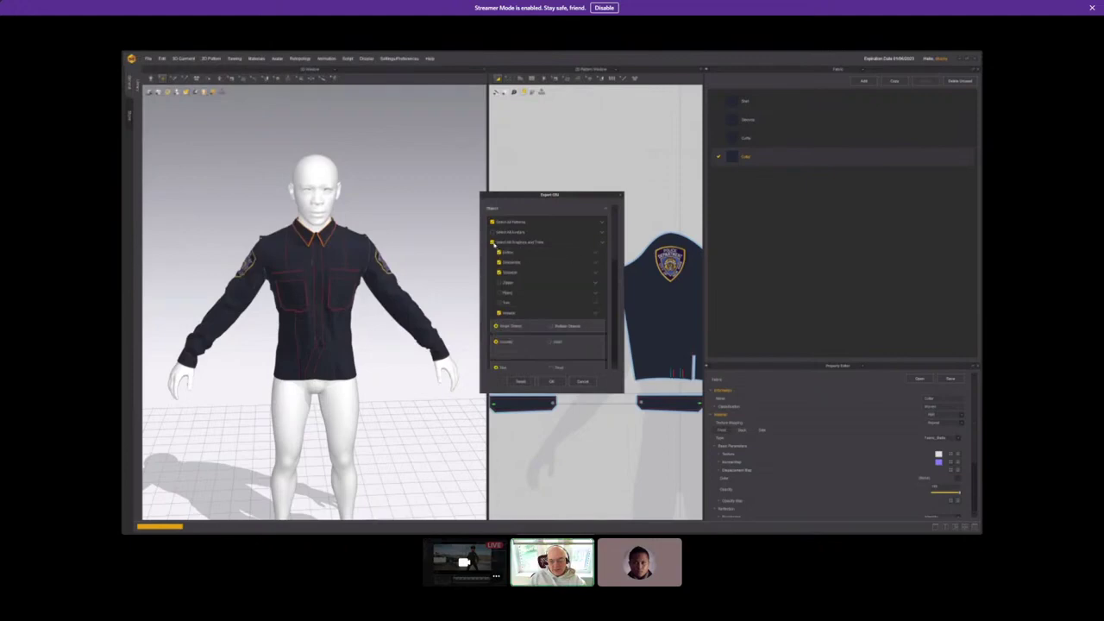
click(493, 243)
click(498, 313)
scroll(569, 330, down, 3)
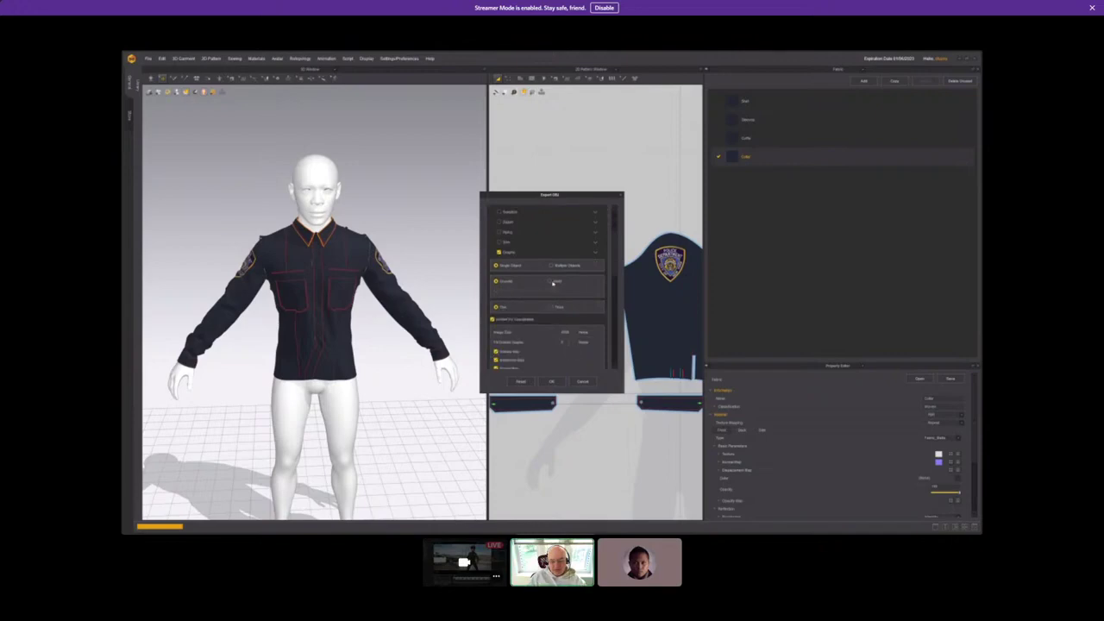
scroll(583, 290, up, 3)
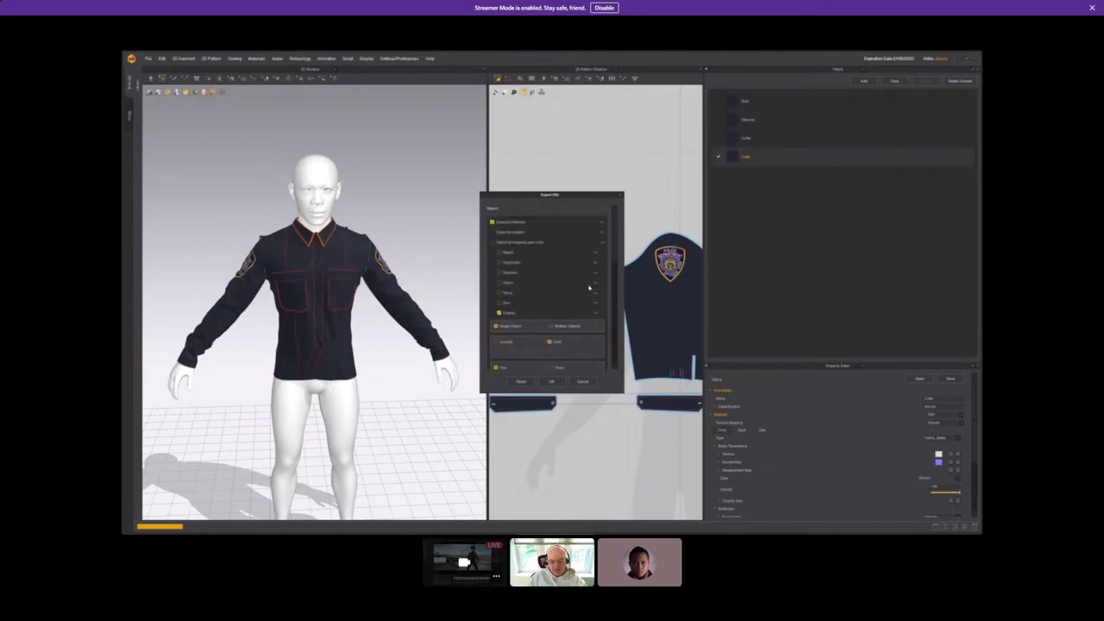
scroll(589, 287, down, 7)
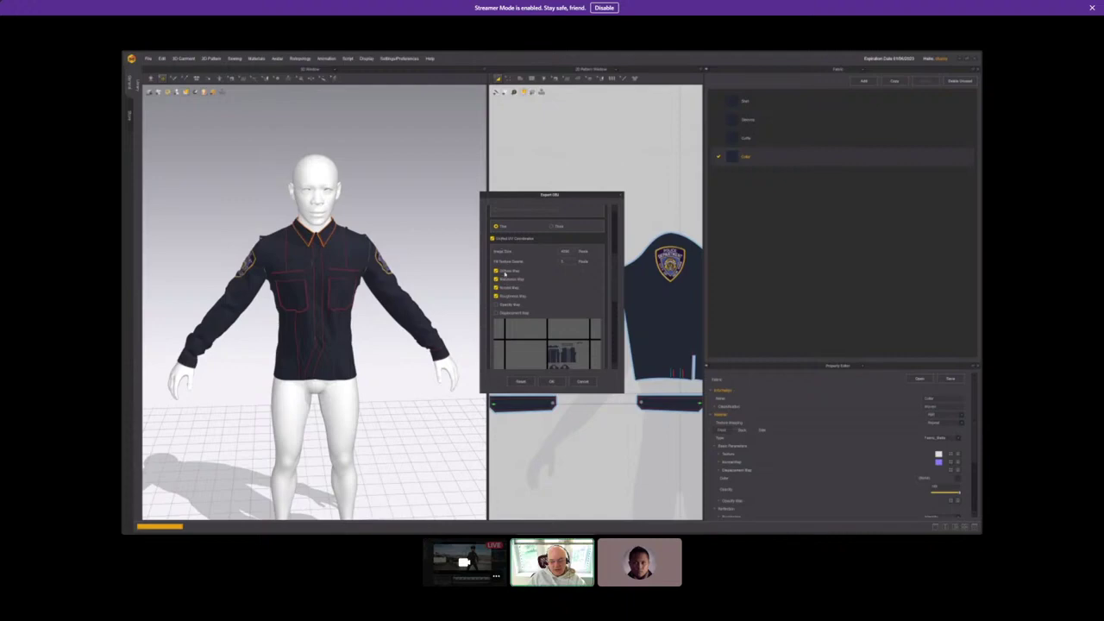
scroll(510, 291, down, 10)
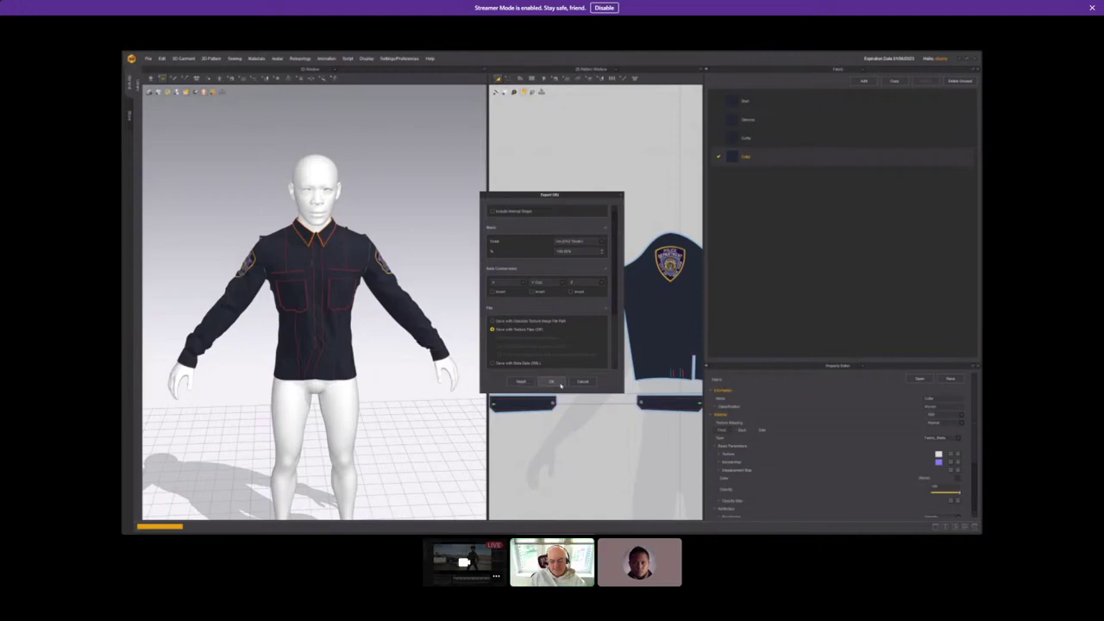
click(552, 381)
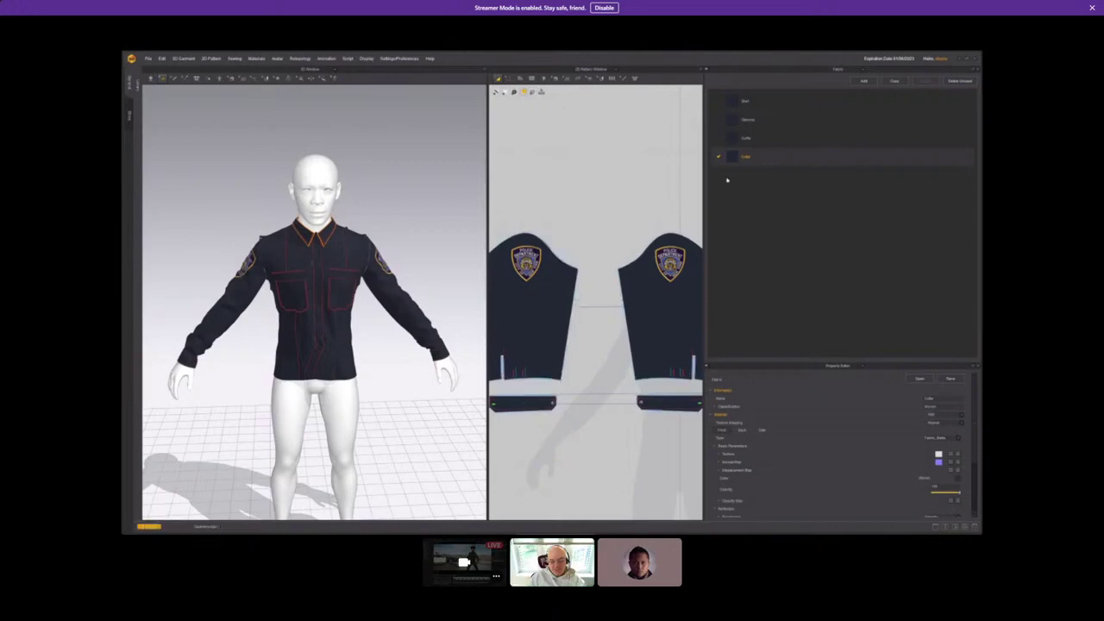
Switch the panel back to the UV Editor and frame the cuff UV pieces.
right_click(858, 71)
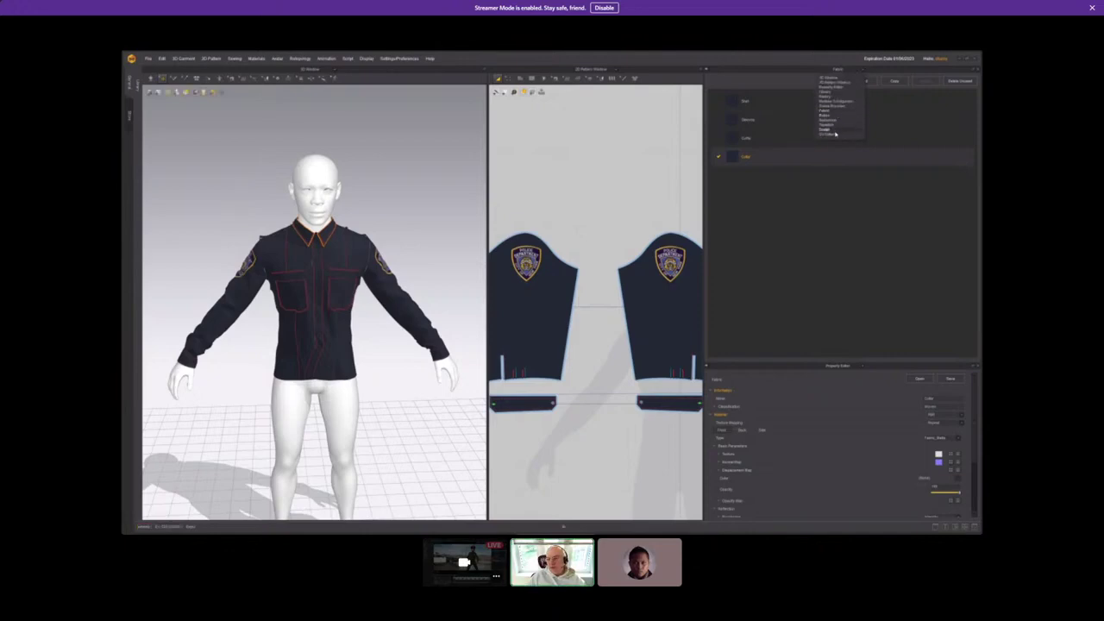
click(833, 134)
scroll(831, 190, up, 3)
scroll(830, 190, down, 8)
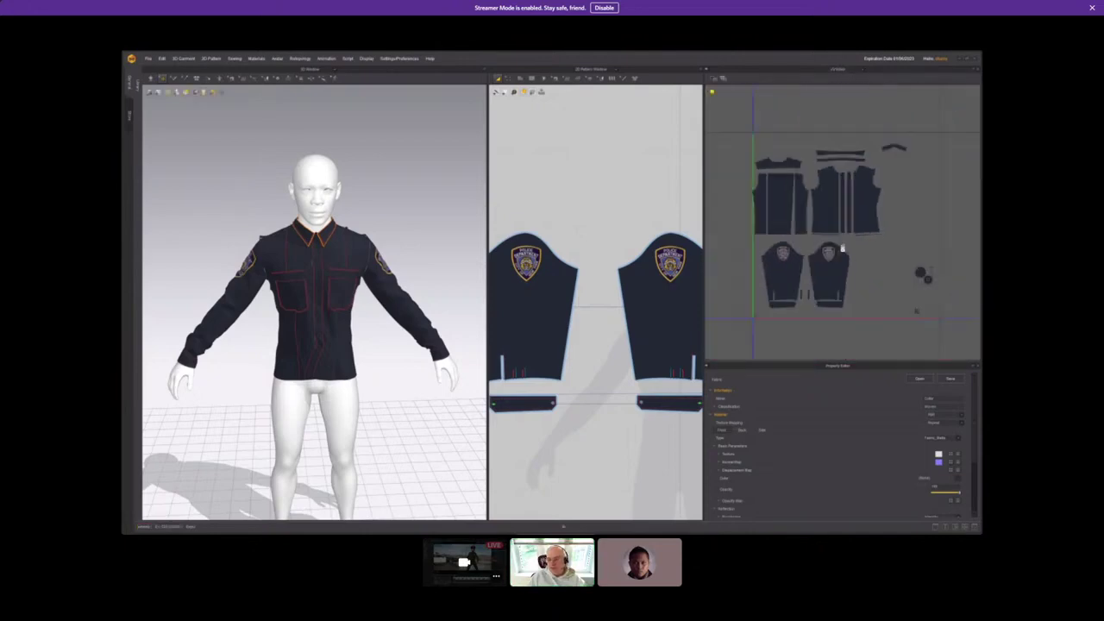
right_click(830, 170)
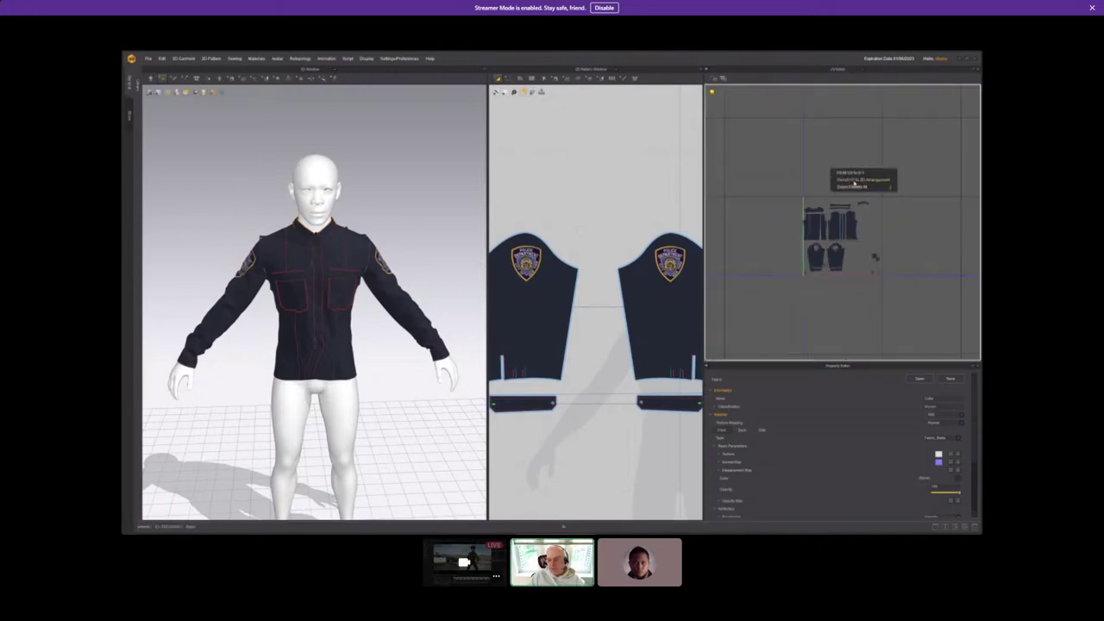
click(854, 185)
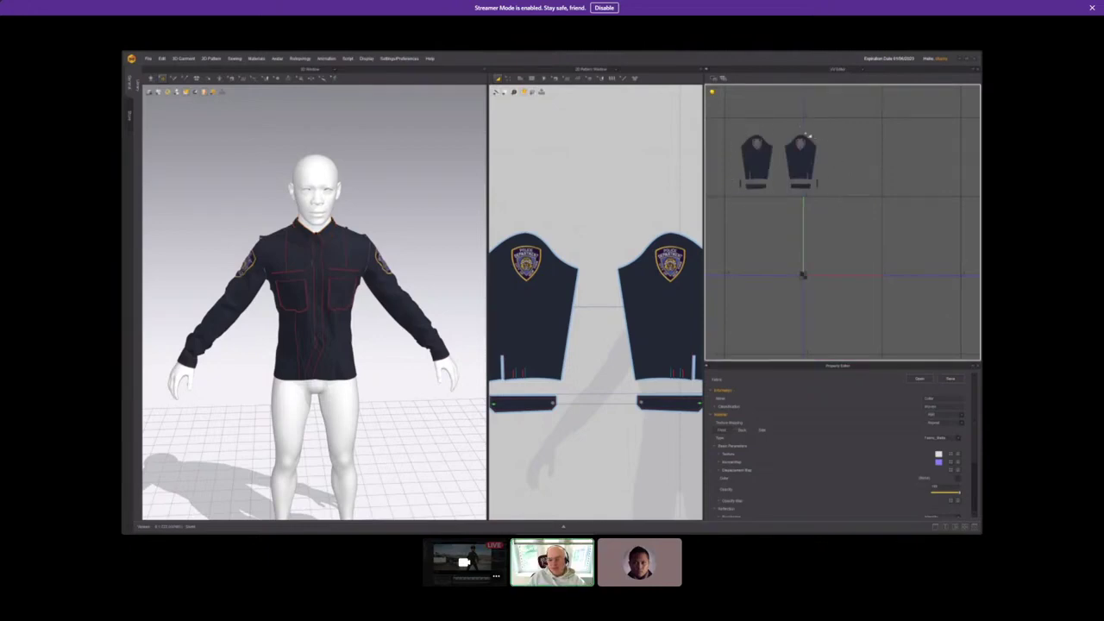
scroll(802, 274, up, 3)
scroll(795, 328, down, 8)
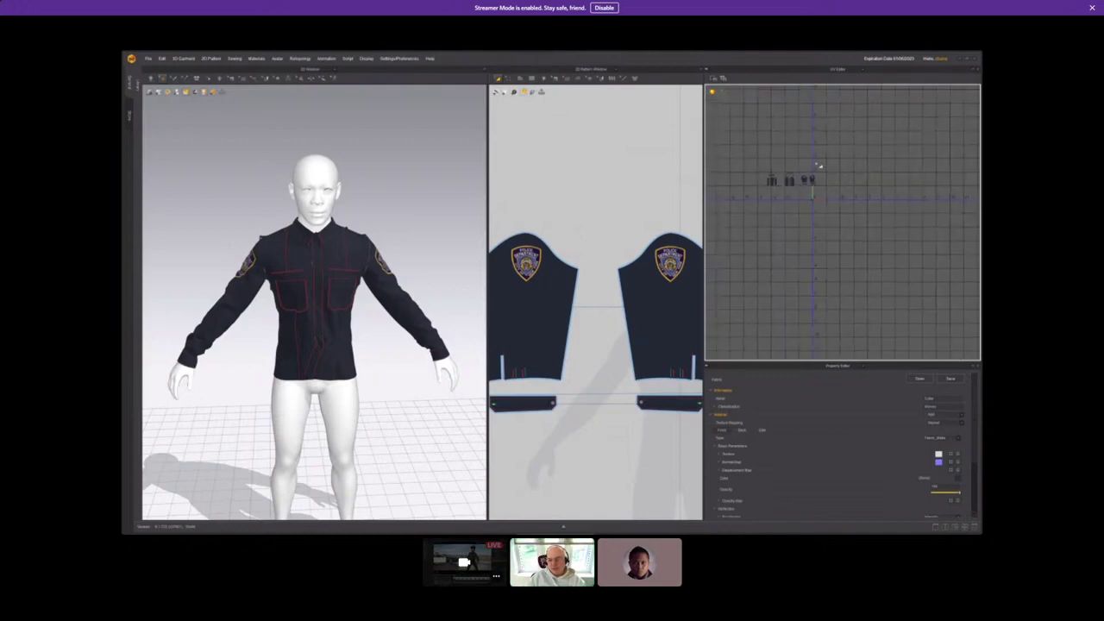
scroll(760, 163, up, 3)
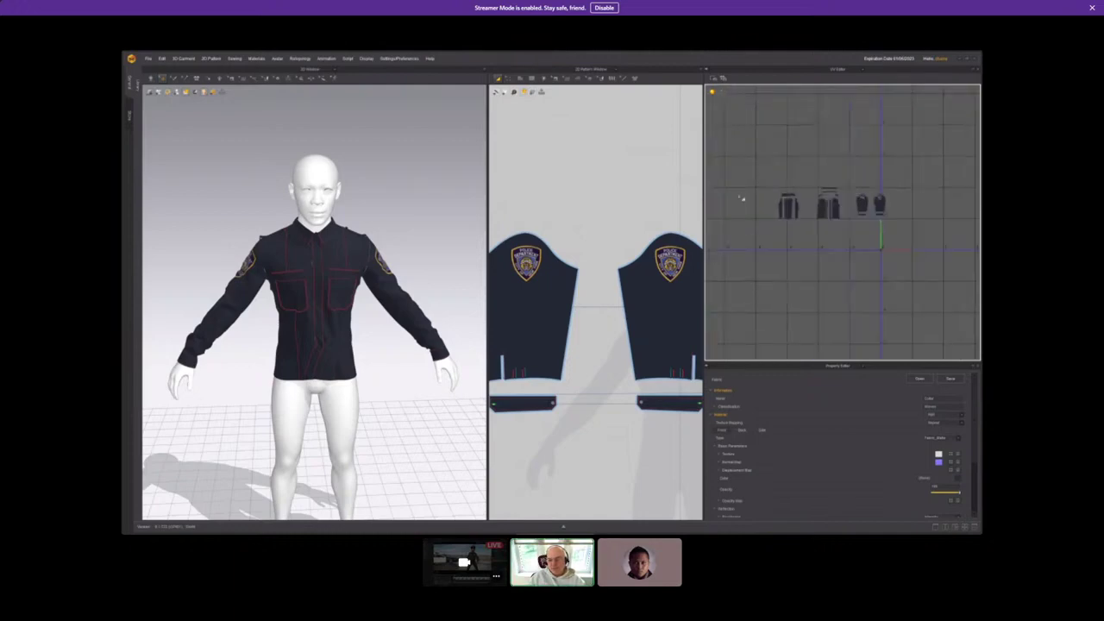
click(148, 58)
Start an OBJ export that overwrites the existing Patterns.obj.
mouse_move(188, 129)
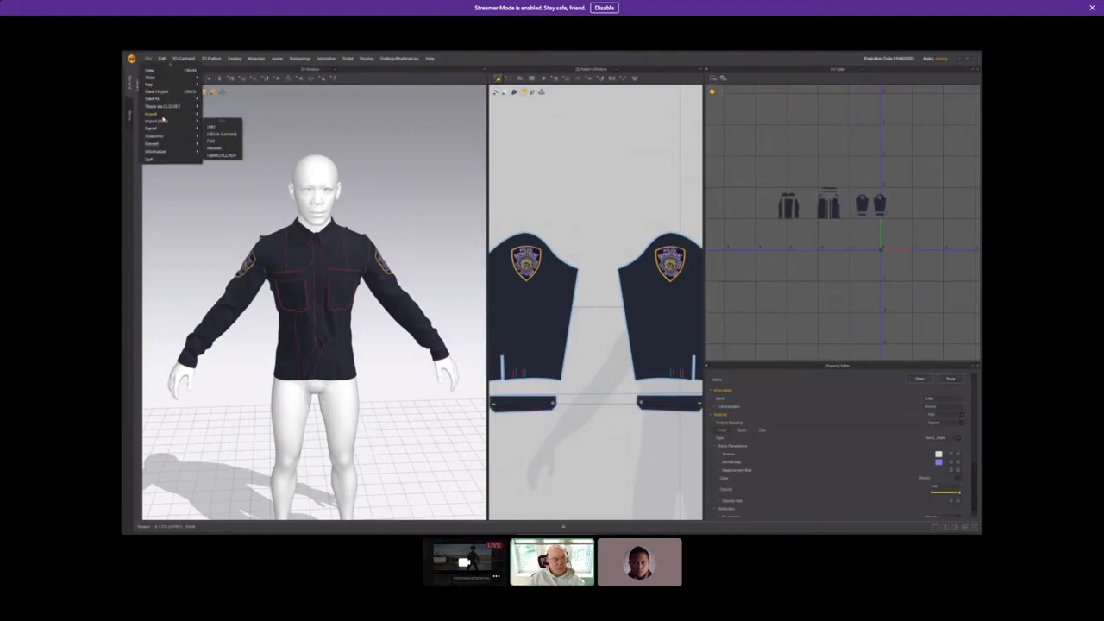
click(211, 128)
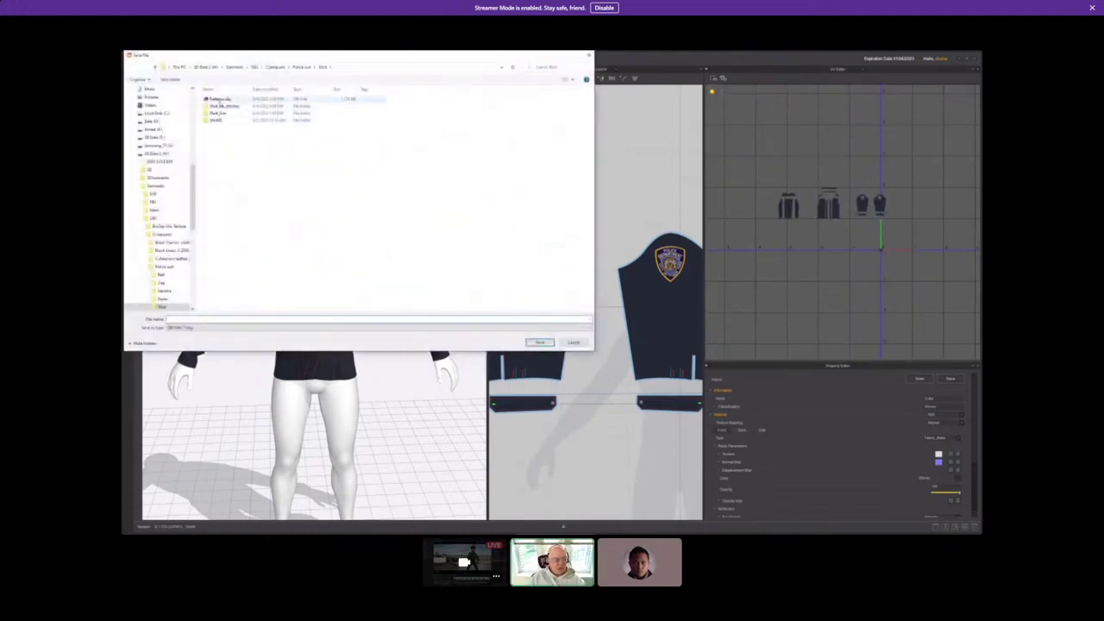
click(220, 99)
click(178, 319)
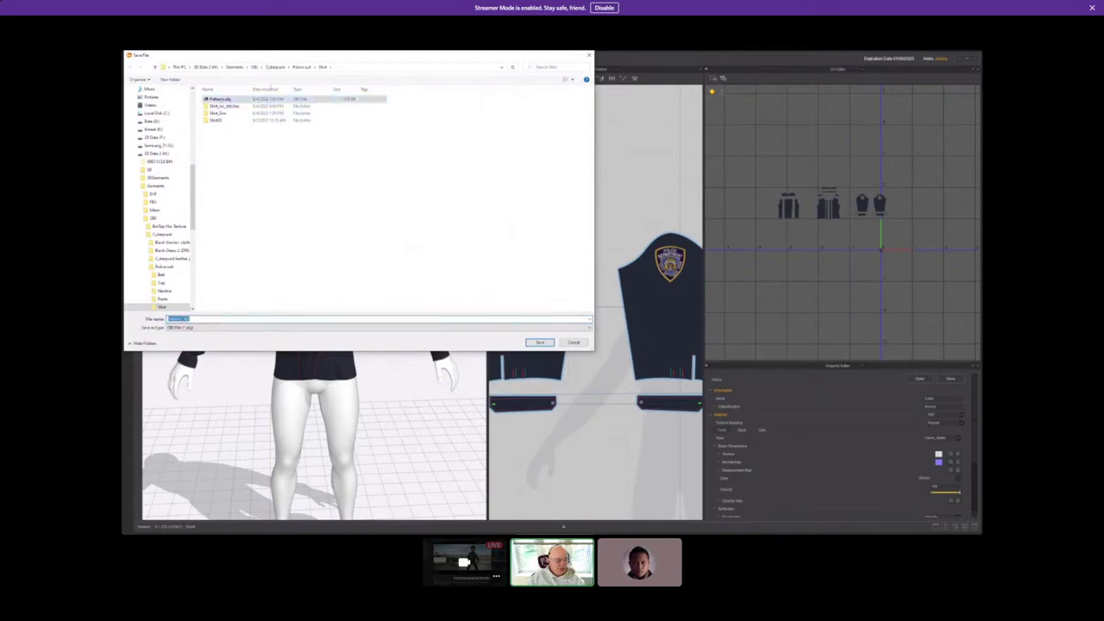
click(178, 319)
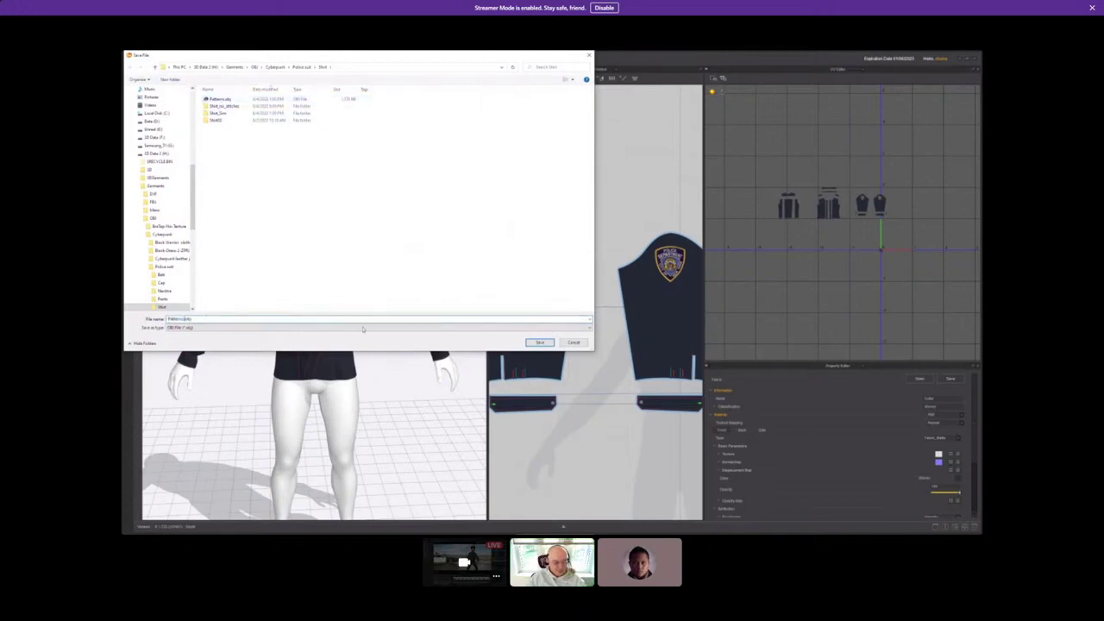
key(Return)
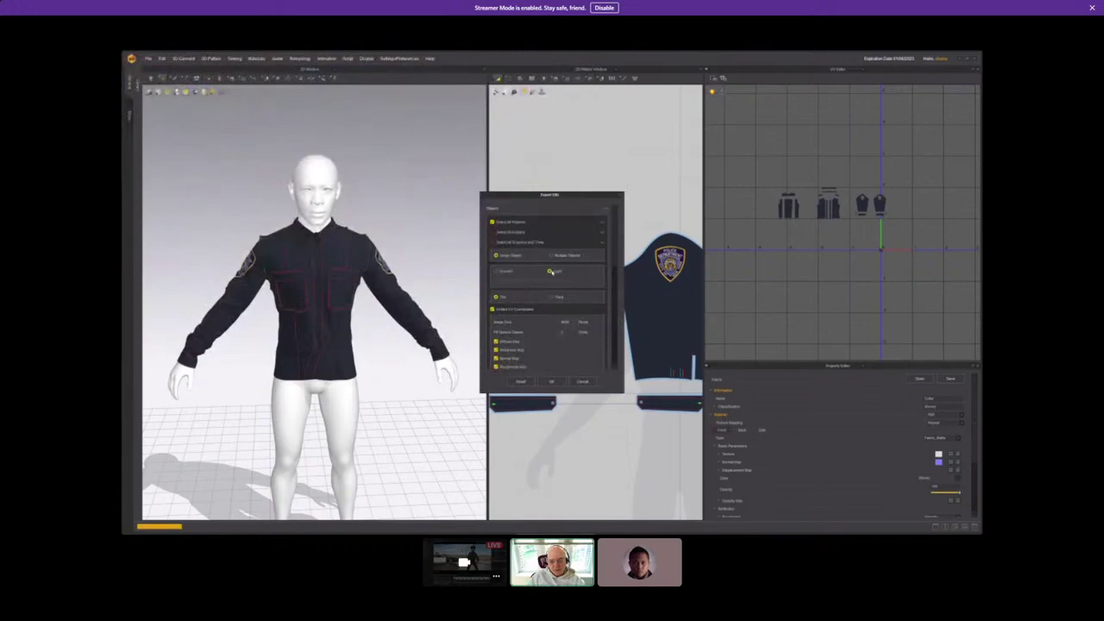
Leave Select All Graphics and Trims unchecked and confirm the OBJ export.
click(600, 244)
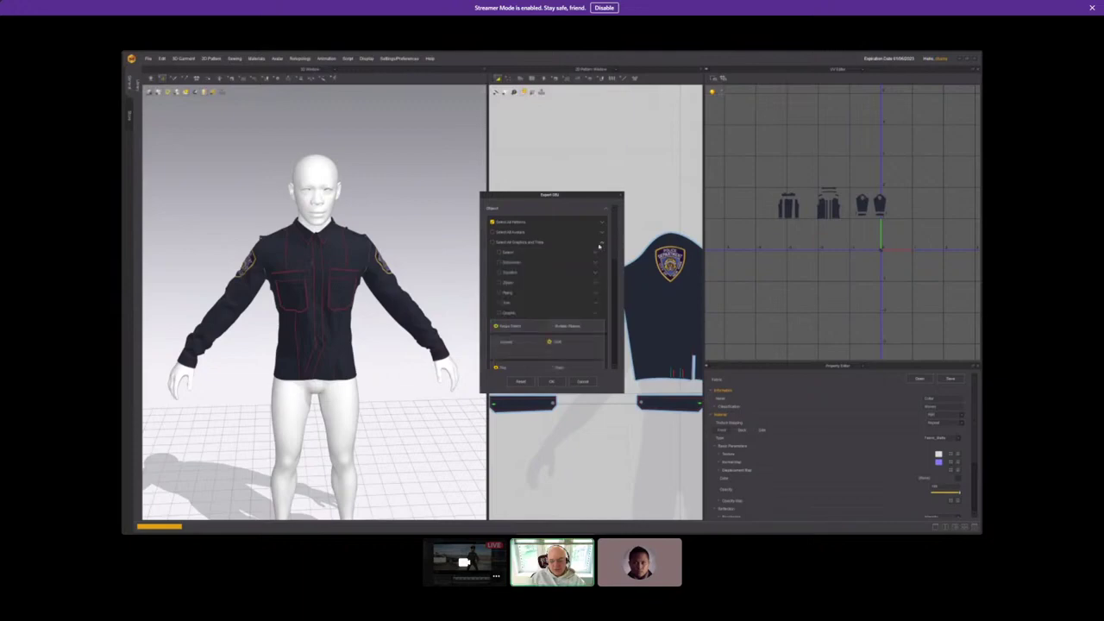
click(492, 243)
click(492, 243)
click(601, 244)
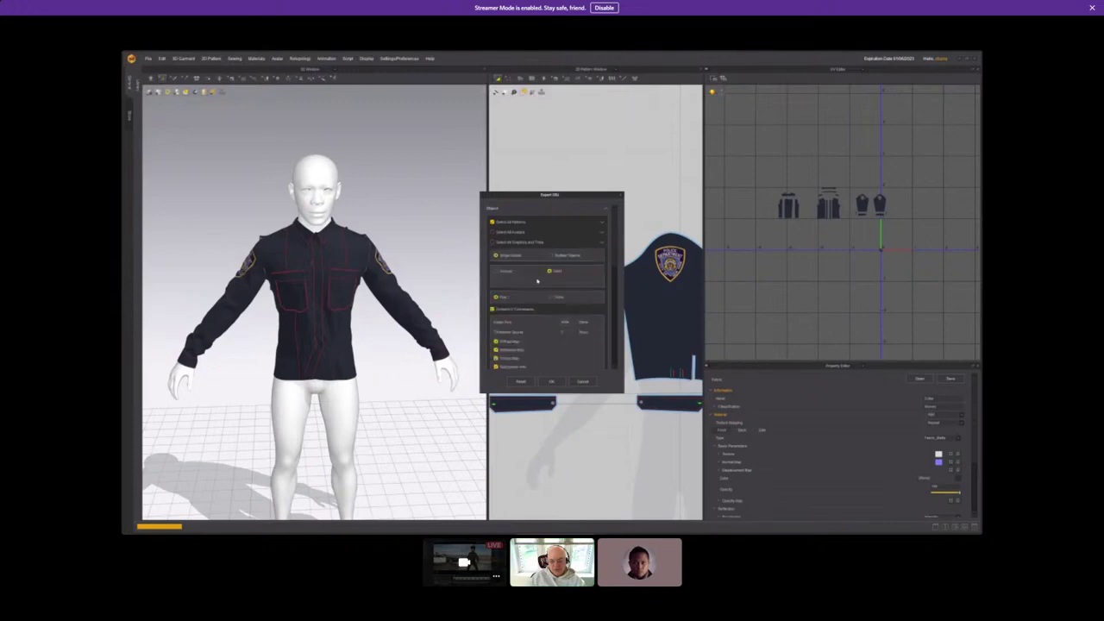
scroll(508, 312, down, 5)
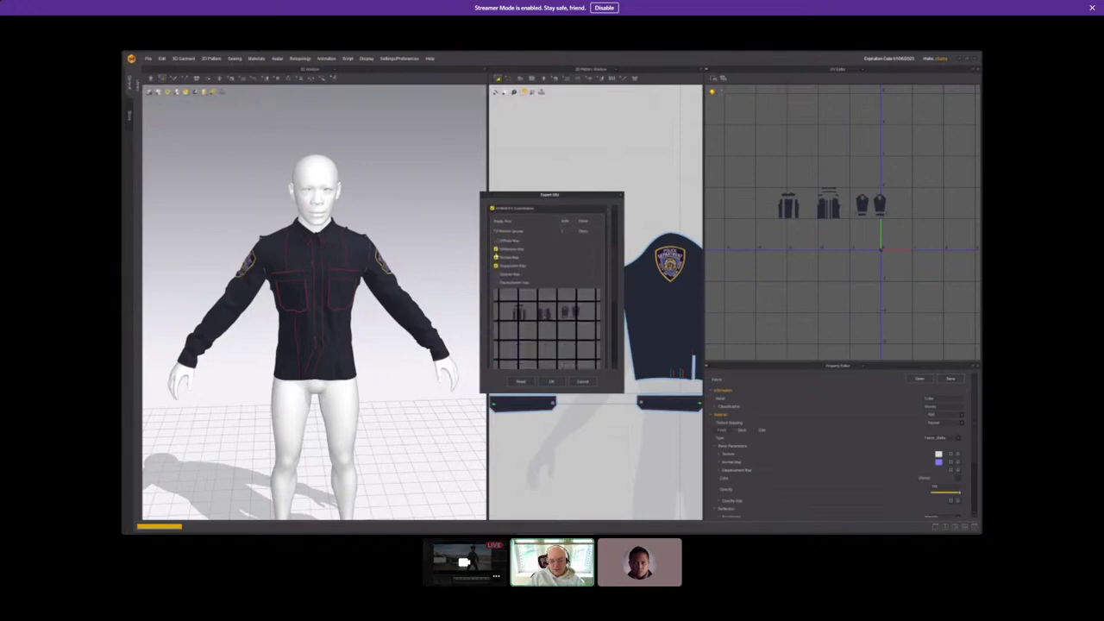
scroll(532, 341, down, 3)
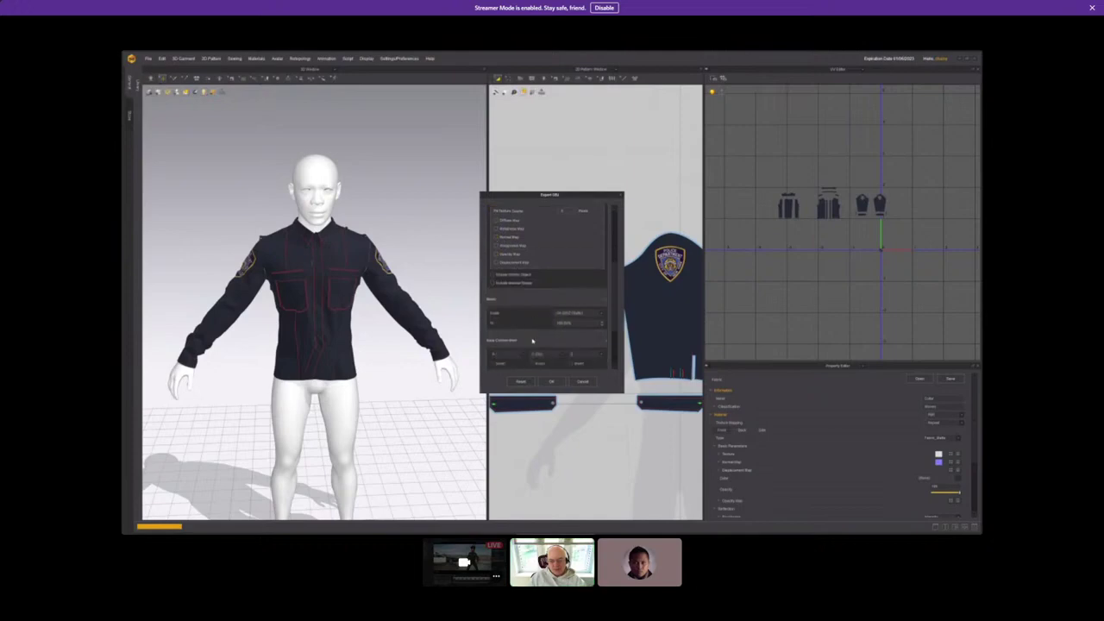
scroll(532, 341, down, 3)
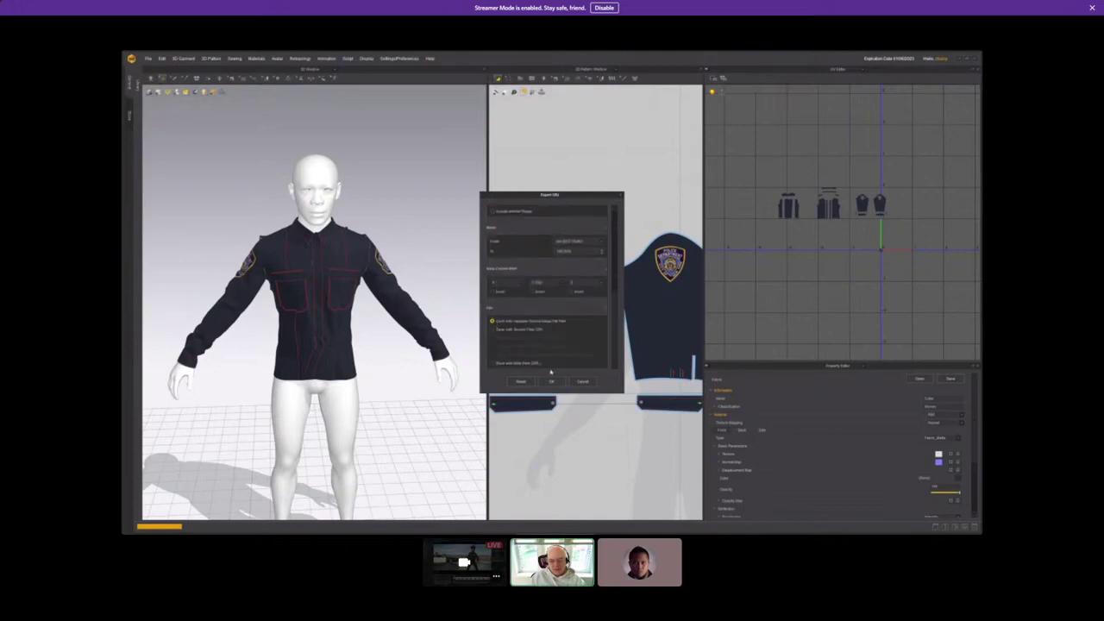
click(551, 382)
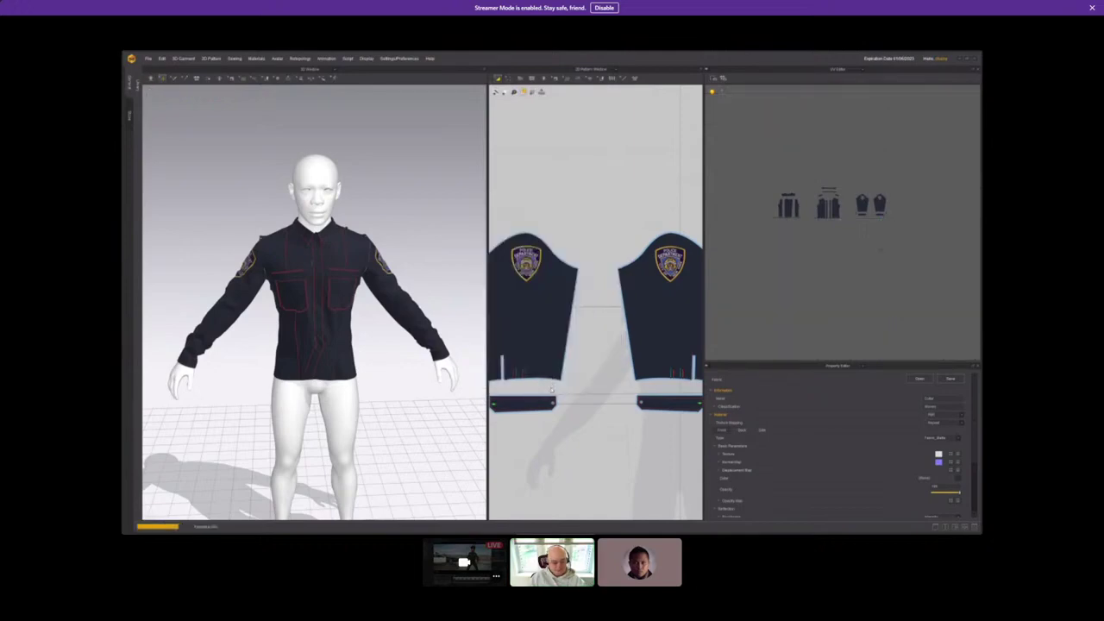
Minimize Marvelous Designer and bring the Unreal Editor with the policeman scene to the front.
click(960, 59)
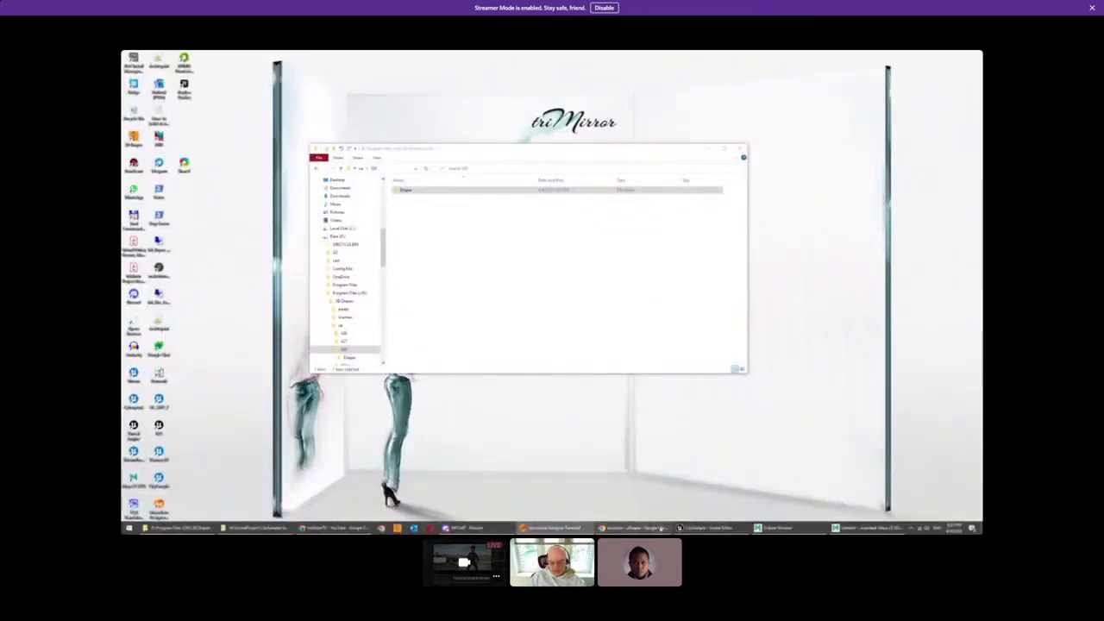
click(709, 527)
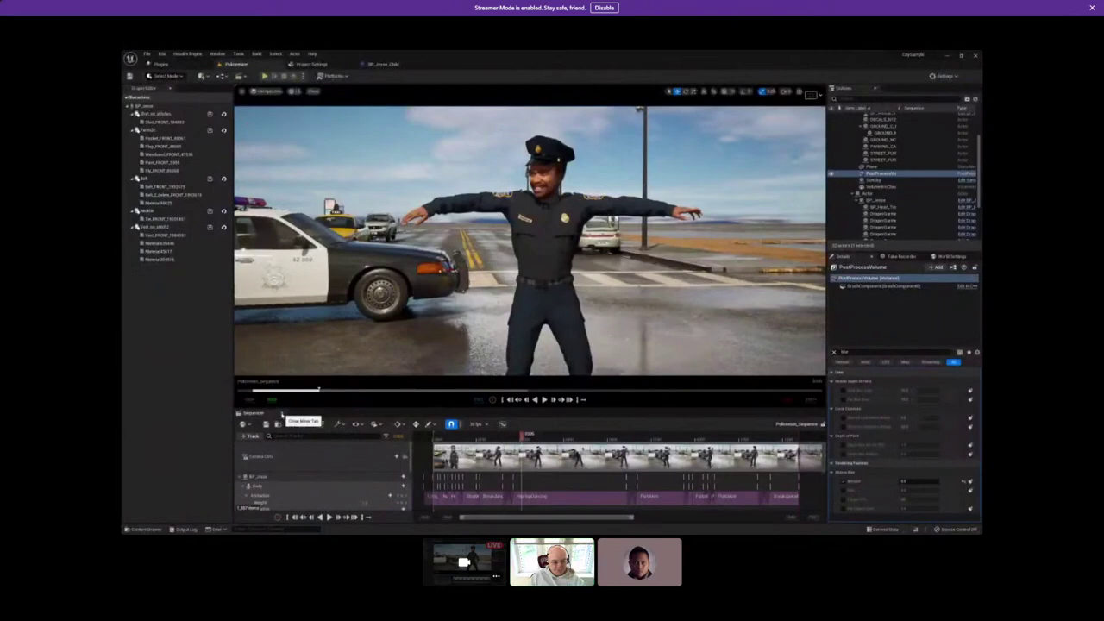
Close the Sequencer, collapse the Environment folder, and select BP_Jesse to list its Drape garment components.
click(281, 413)
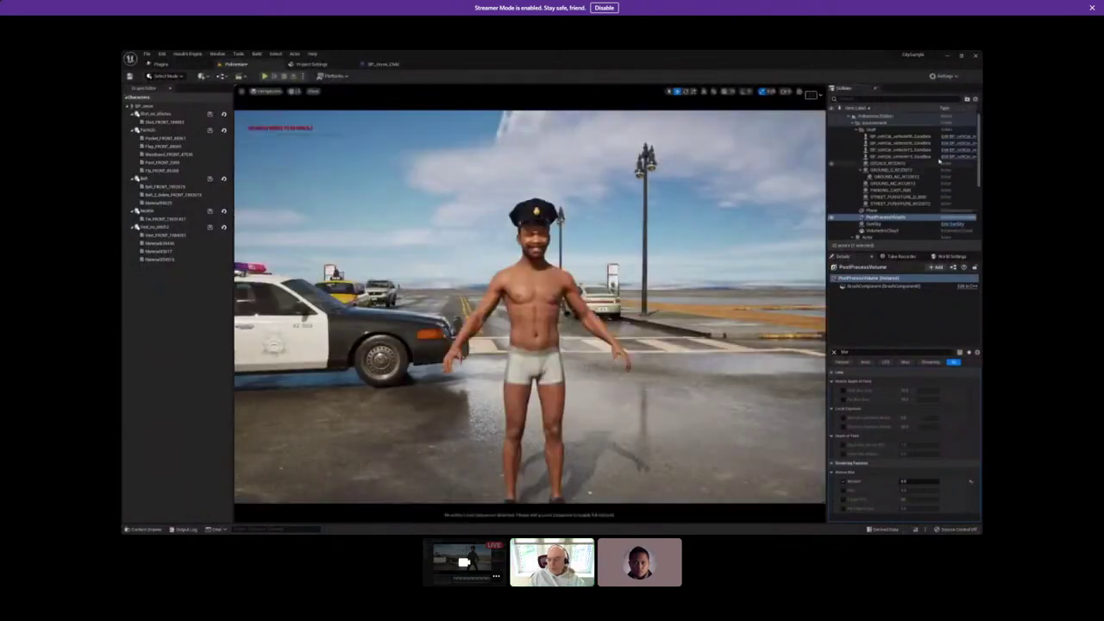
click(857, 129)
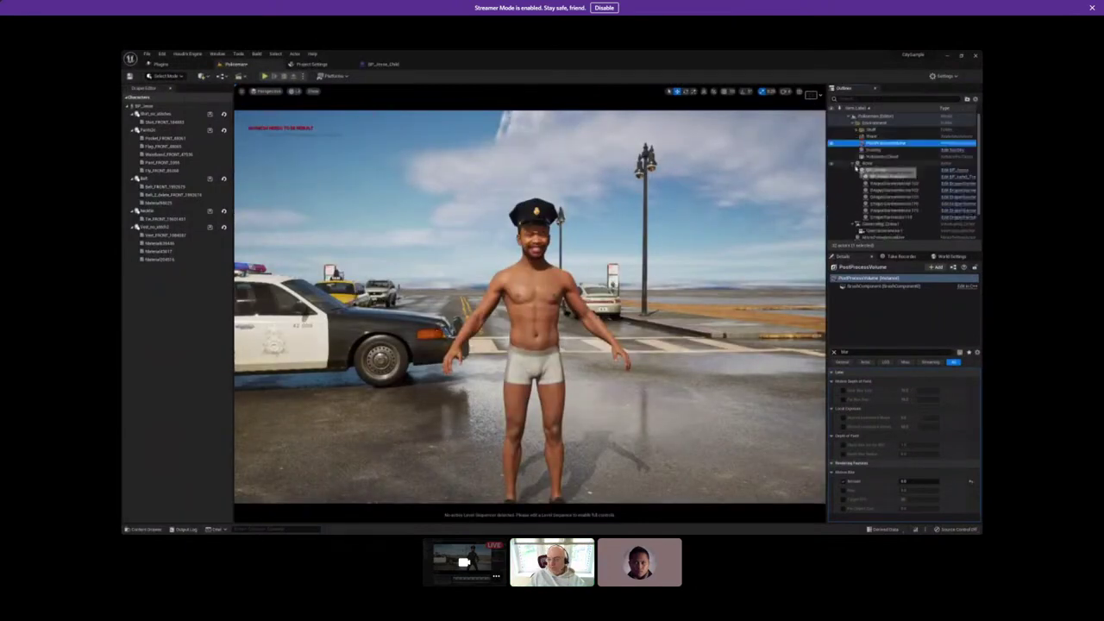
click(878, 170)
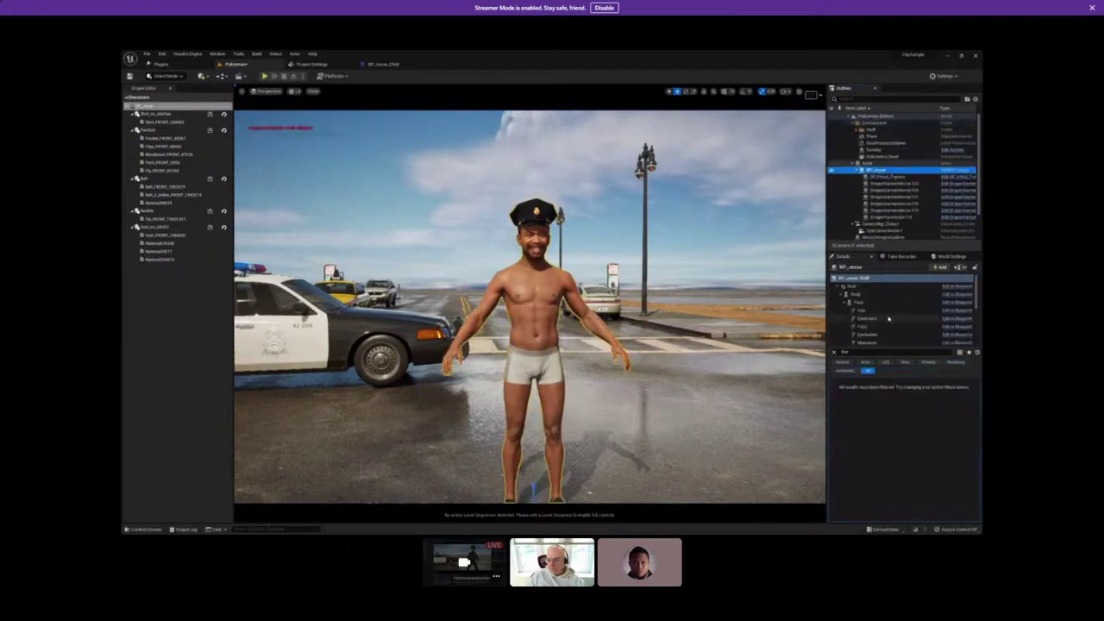
scroll(883, 317, down, 3)
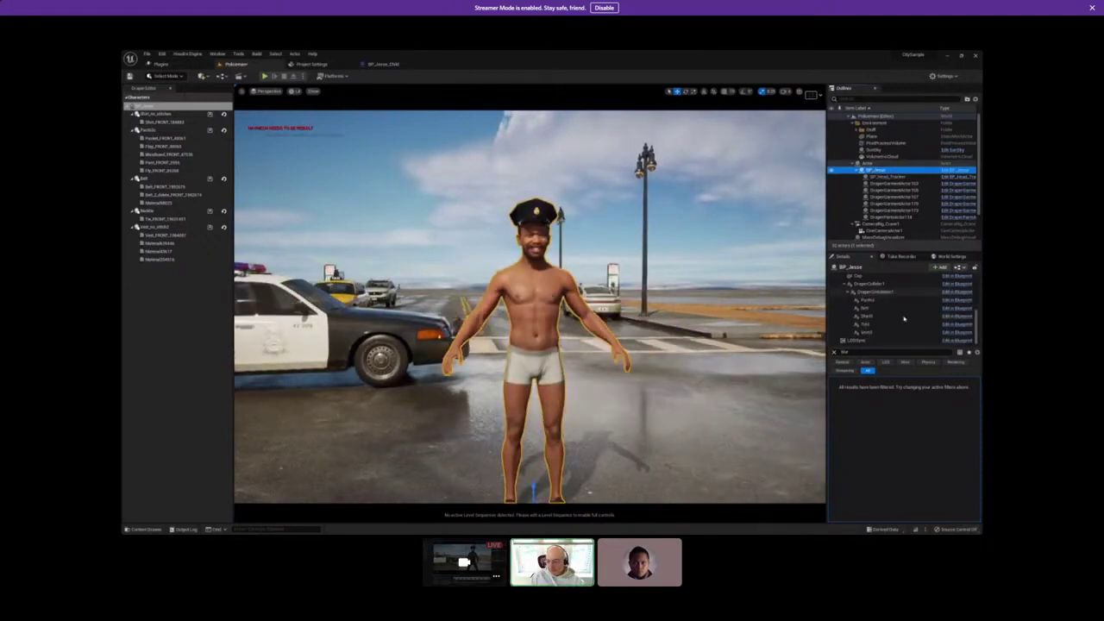
Reload the Vest and Shorts garment components so the uniform shirt reappears.
click(882, 333)
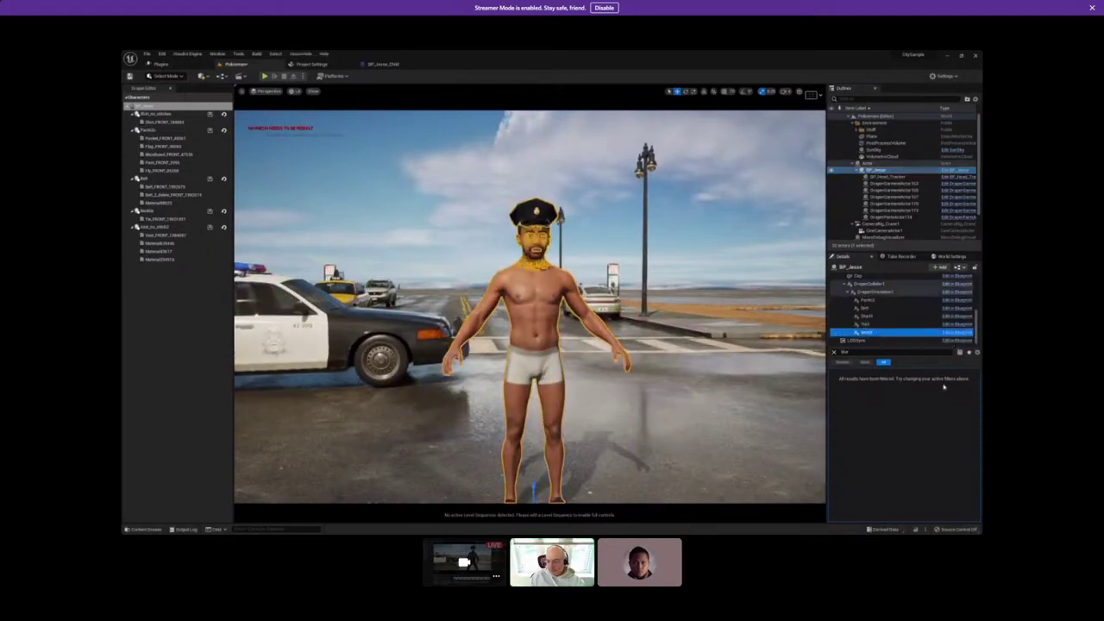
click(863, 363)
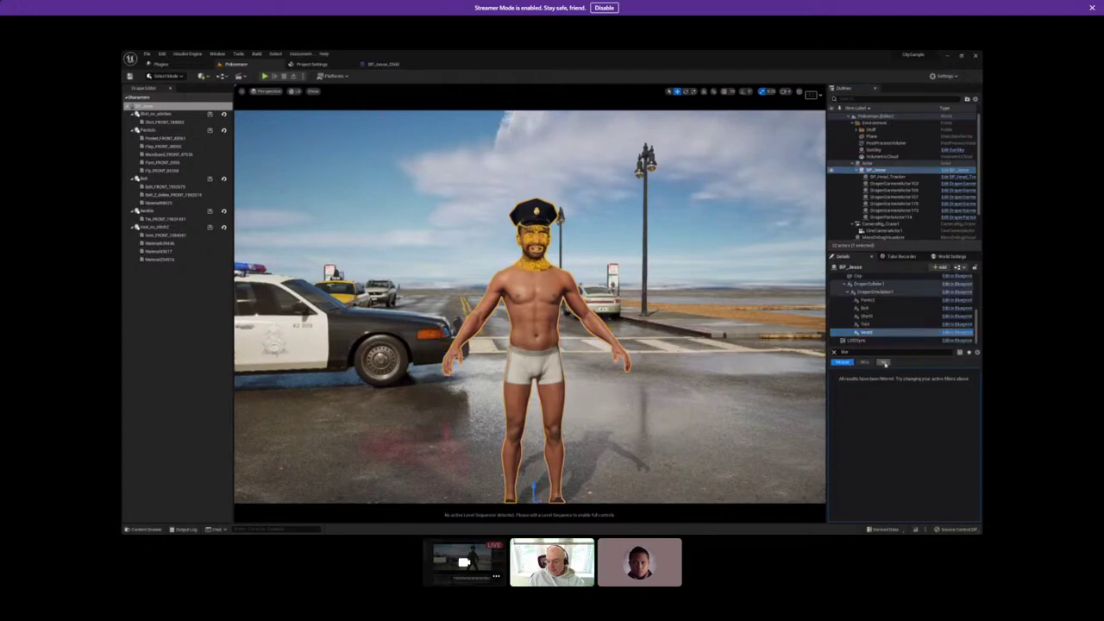
click(884, 363)
click(834, 352)
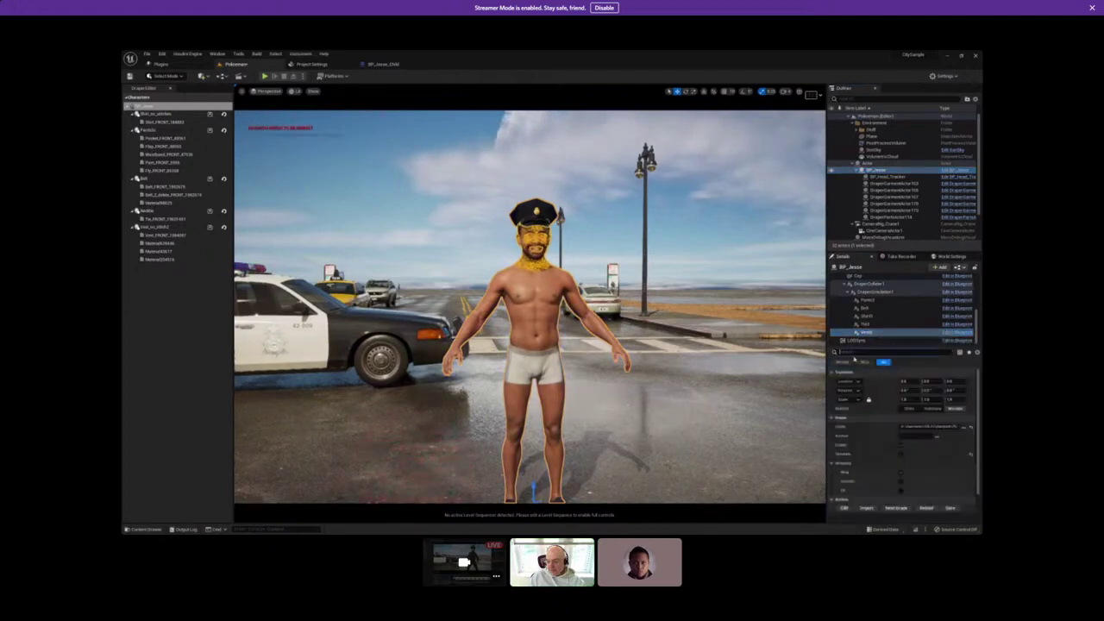
scroll(914, 461, down, 1)
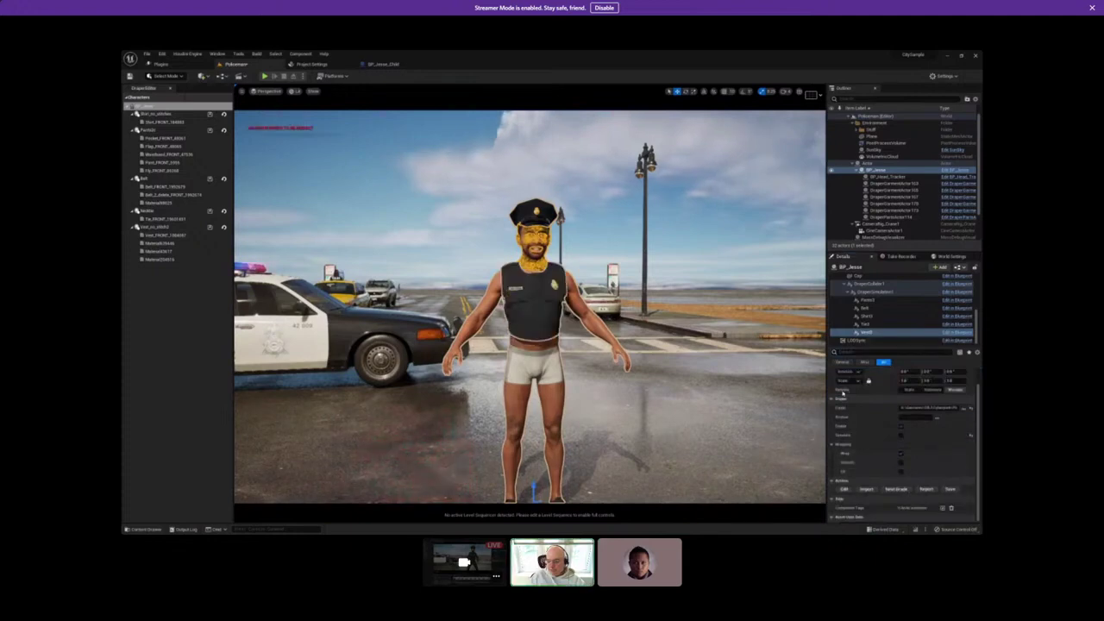
click(892, 325)
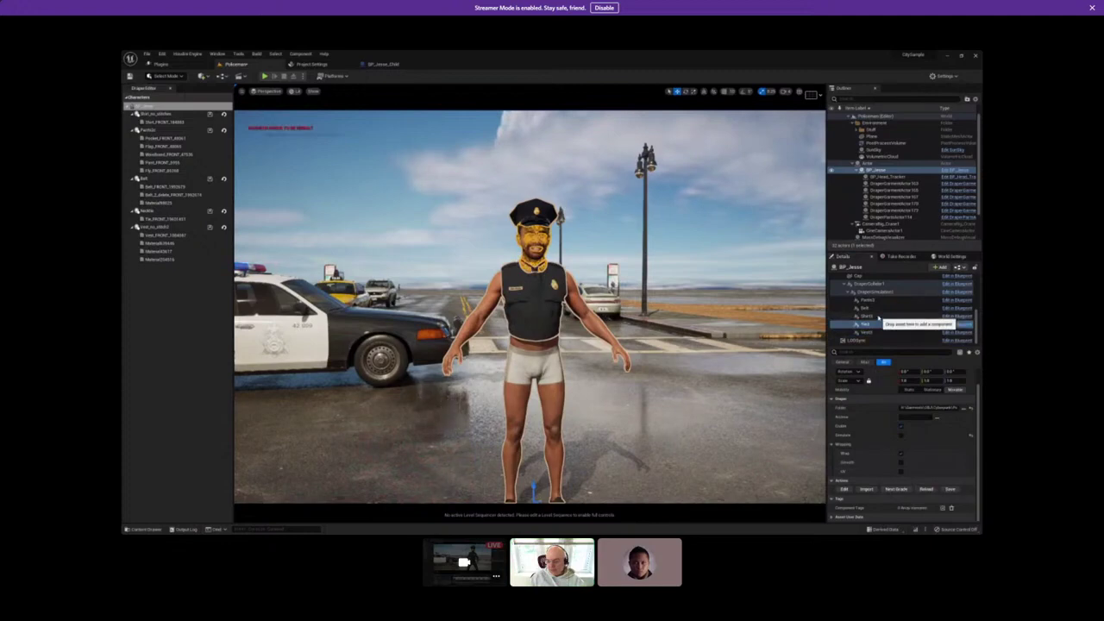
click(878, 316)
click(926, 489)
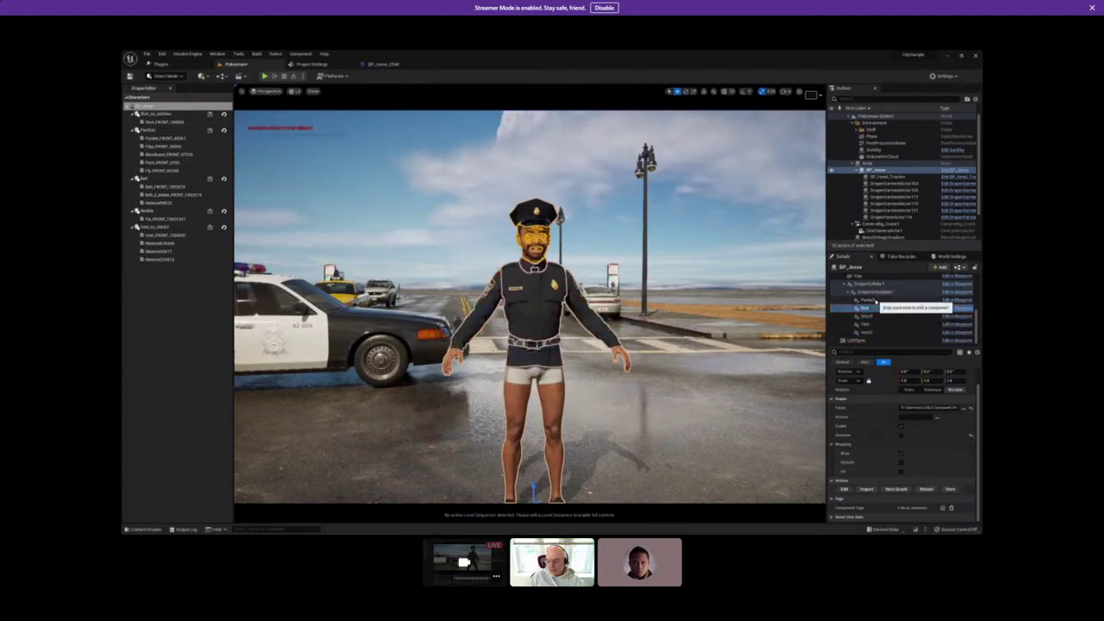
Reload the Pants as dark trousers and start a new OBJ import for the Shirt component.
click(867, 299)
click(924, 490)
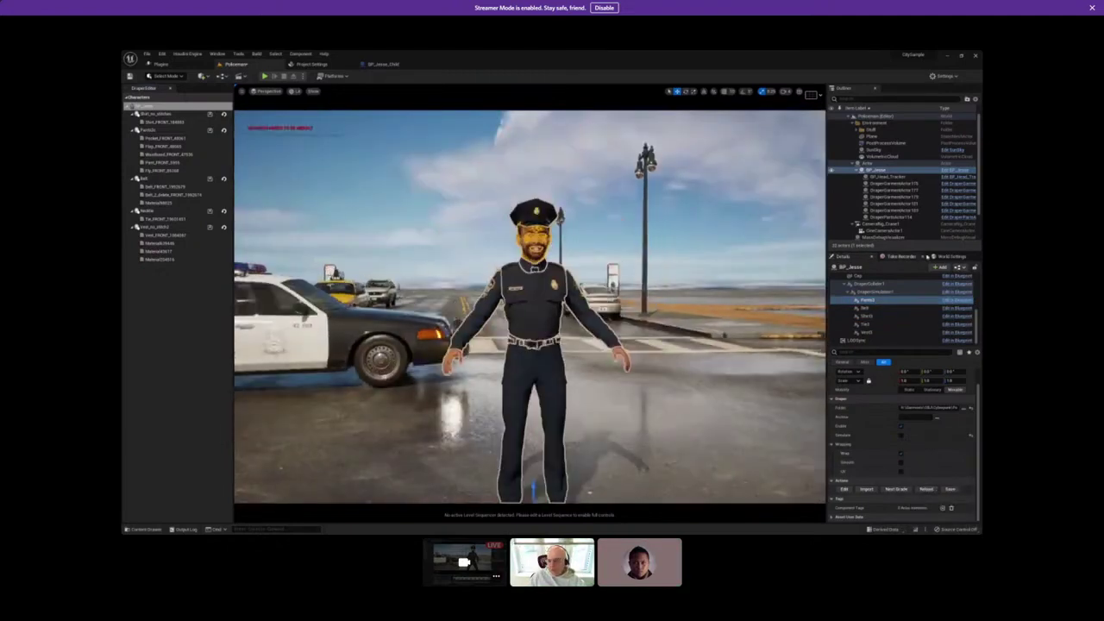
click(867, 315)
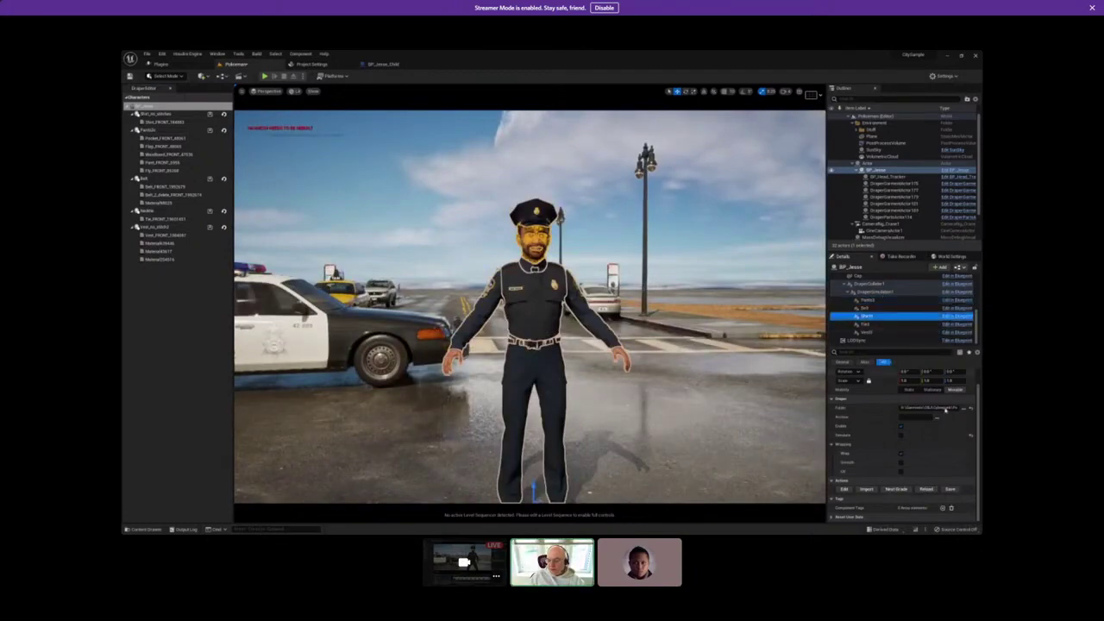
click(867, 489)
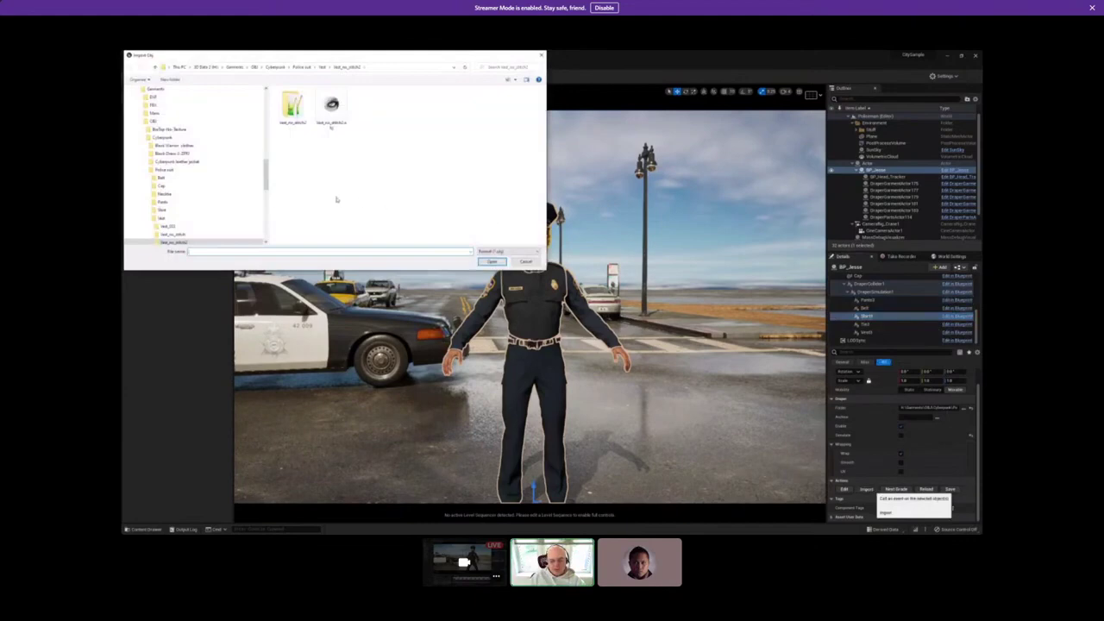
Go to File Explorer and browse to the Police suit\Shirt folder.
click(162, 209)
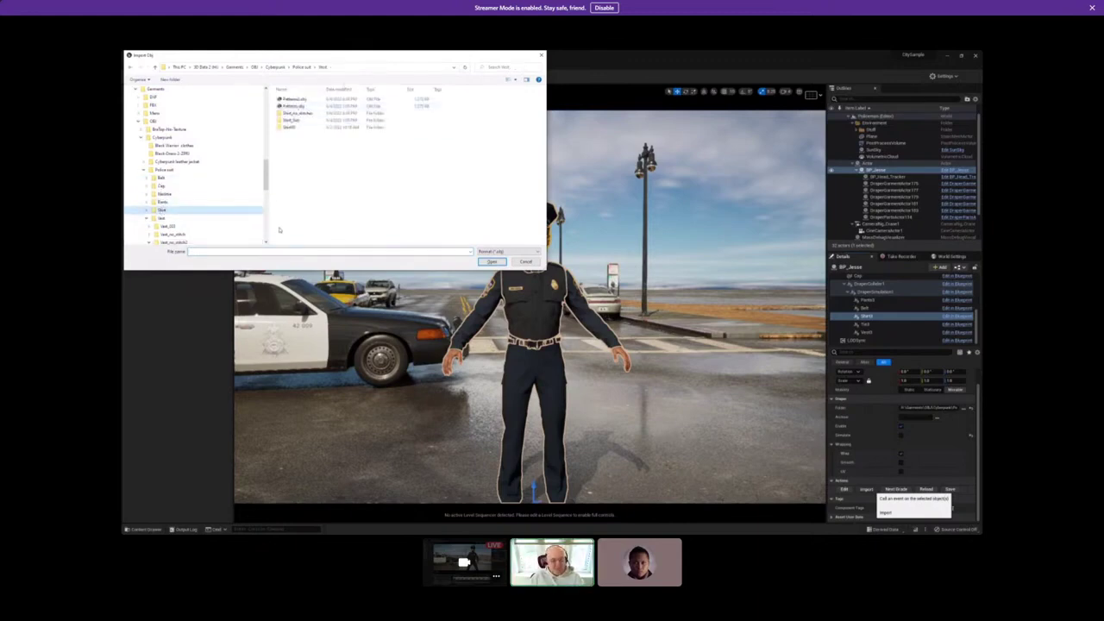
key(alt+Tab)
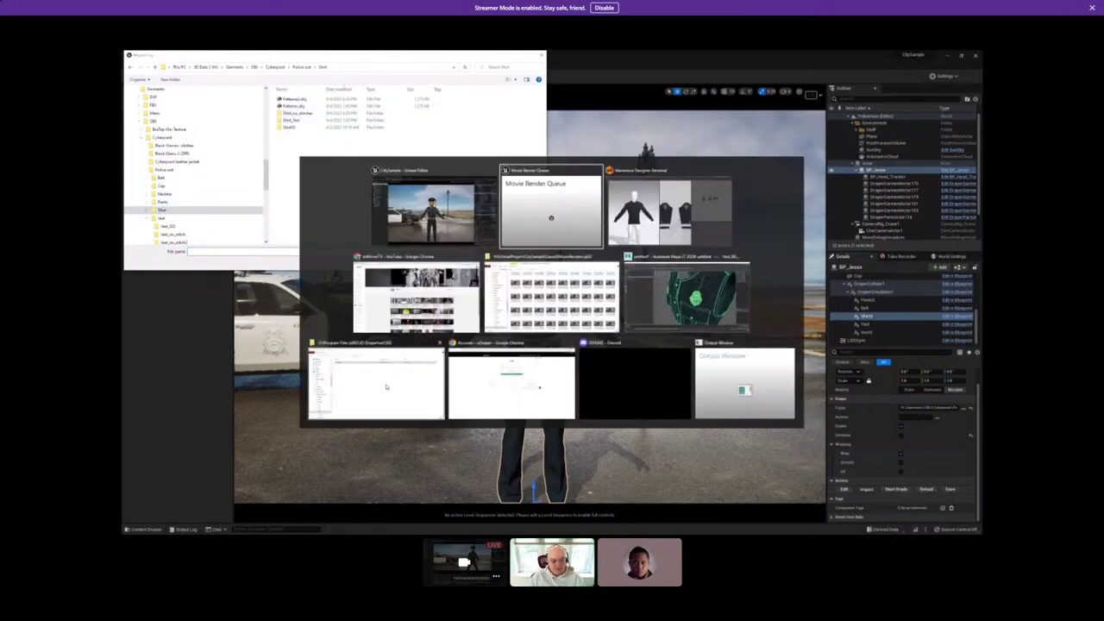
click(387, 387)
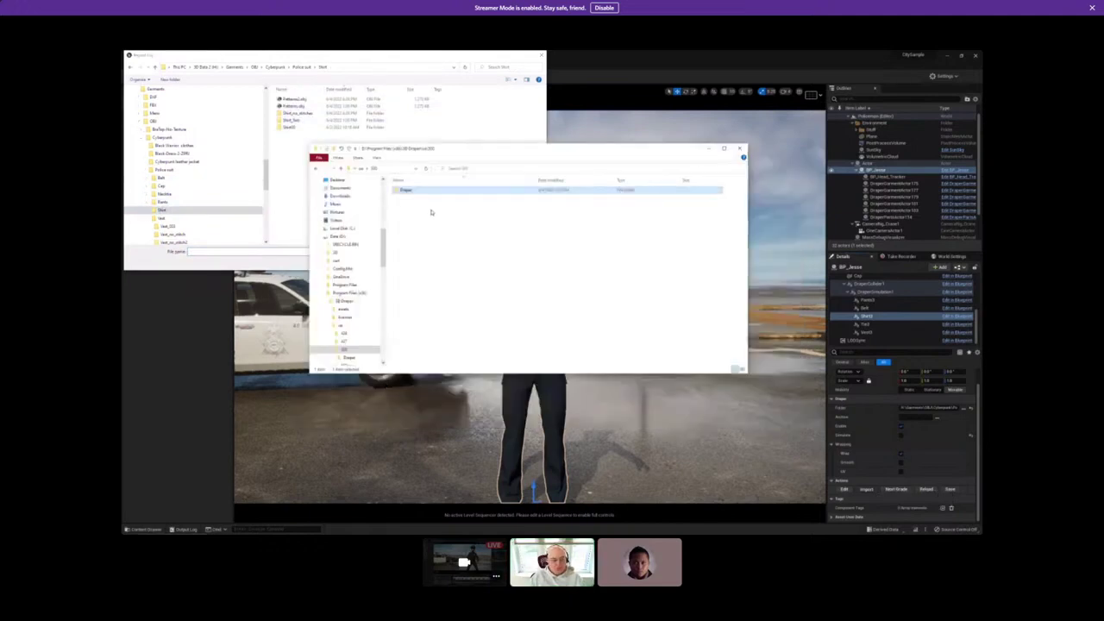
scroll(345, 284, up, 8)
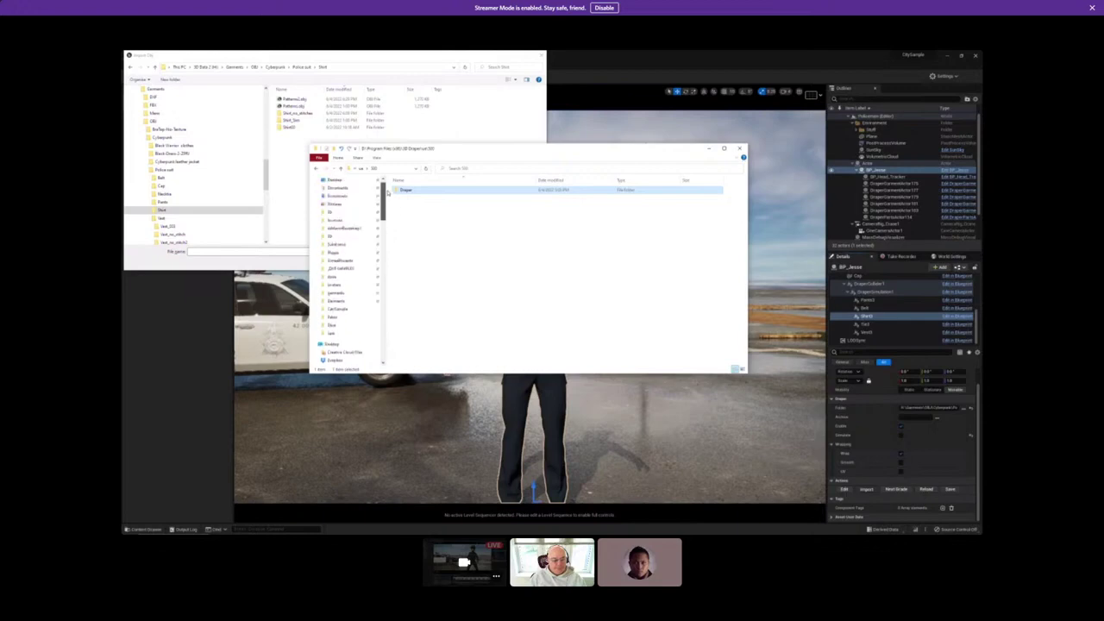
click(350, 334)
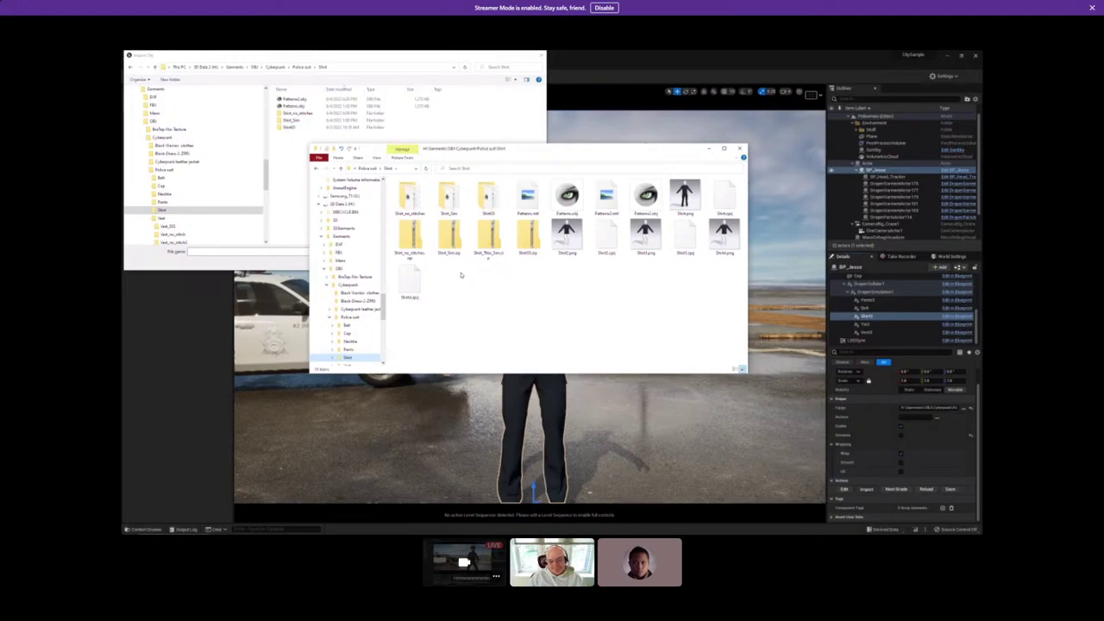
Extract the shirt sim zip with 7-Zip into its own folder, then open that folder for import.
click(488, 237)
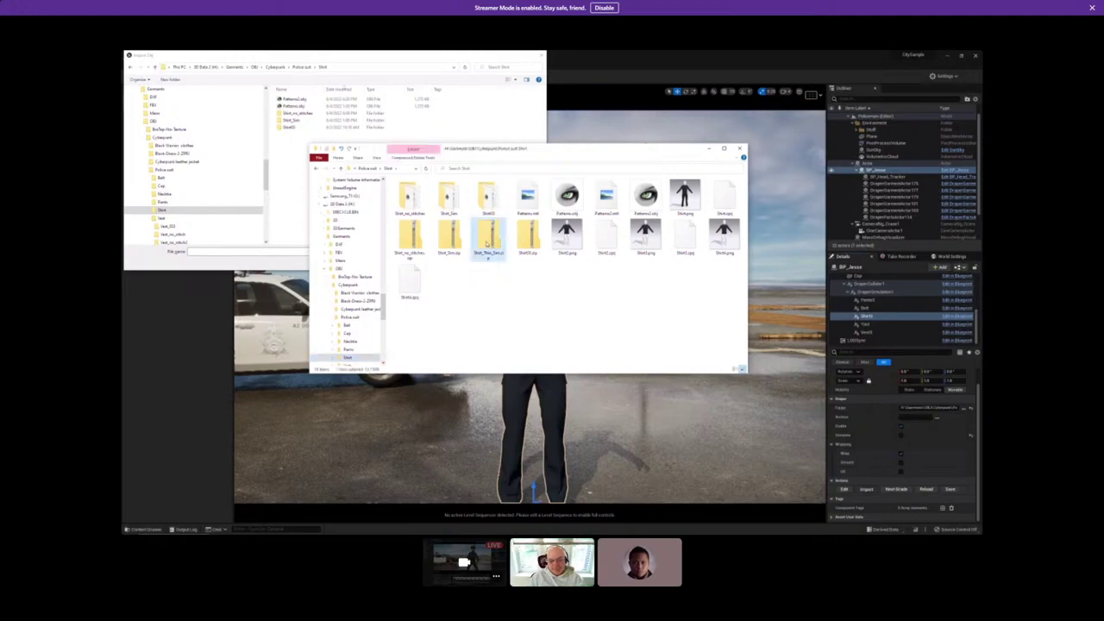
right_click(487, 244)
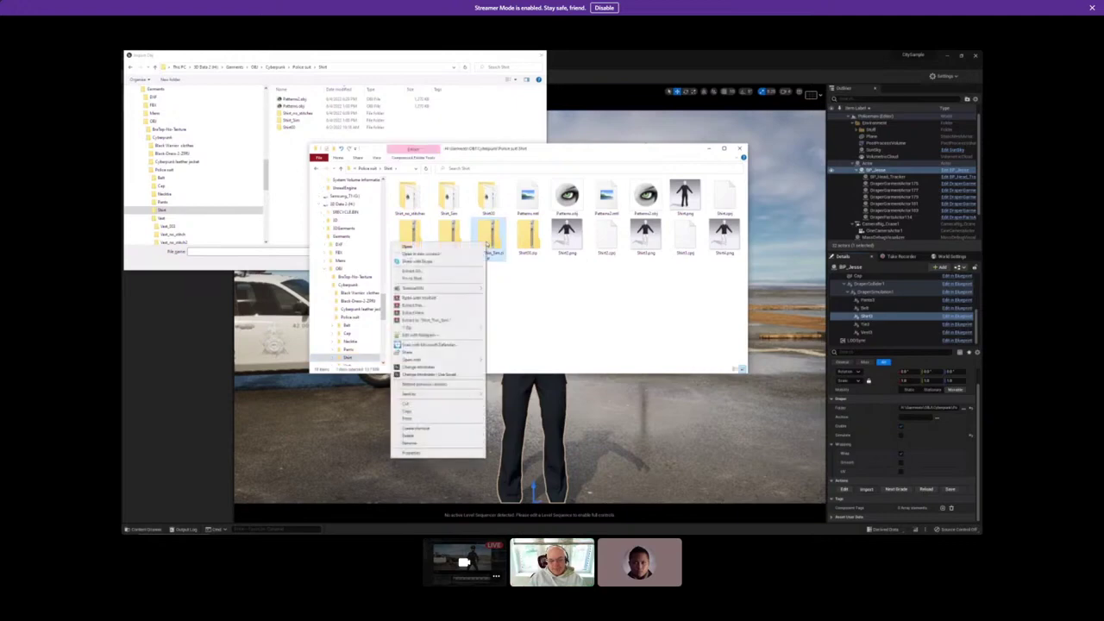
mouse_move(457, 329)
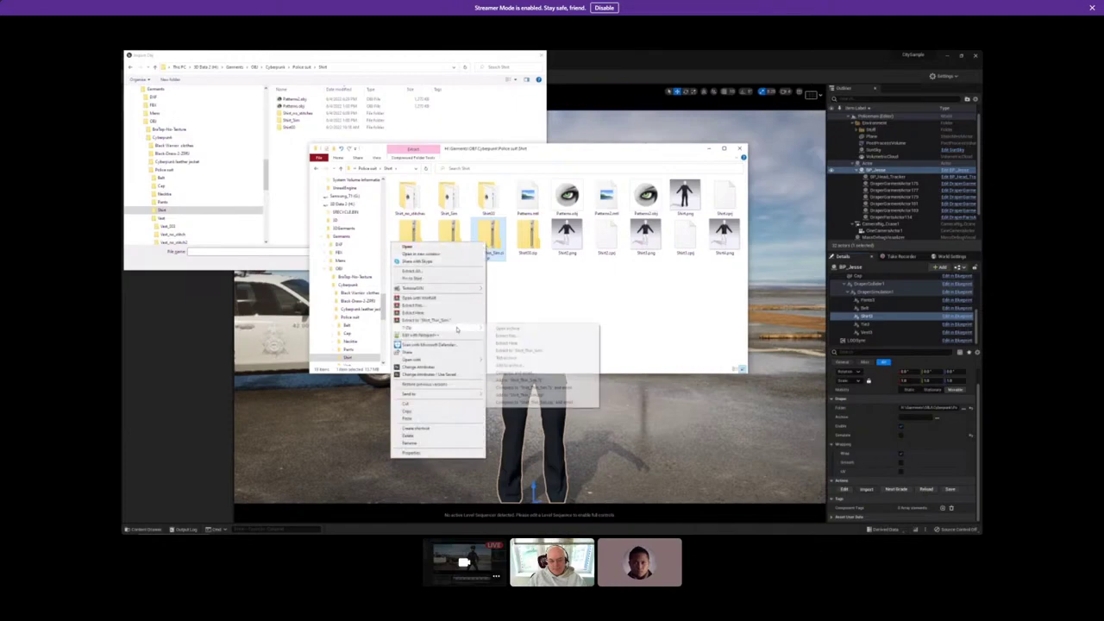
click(534, 352)
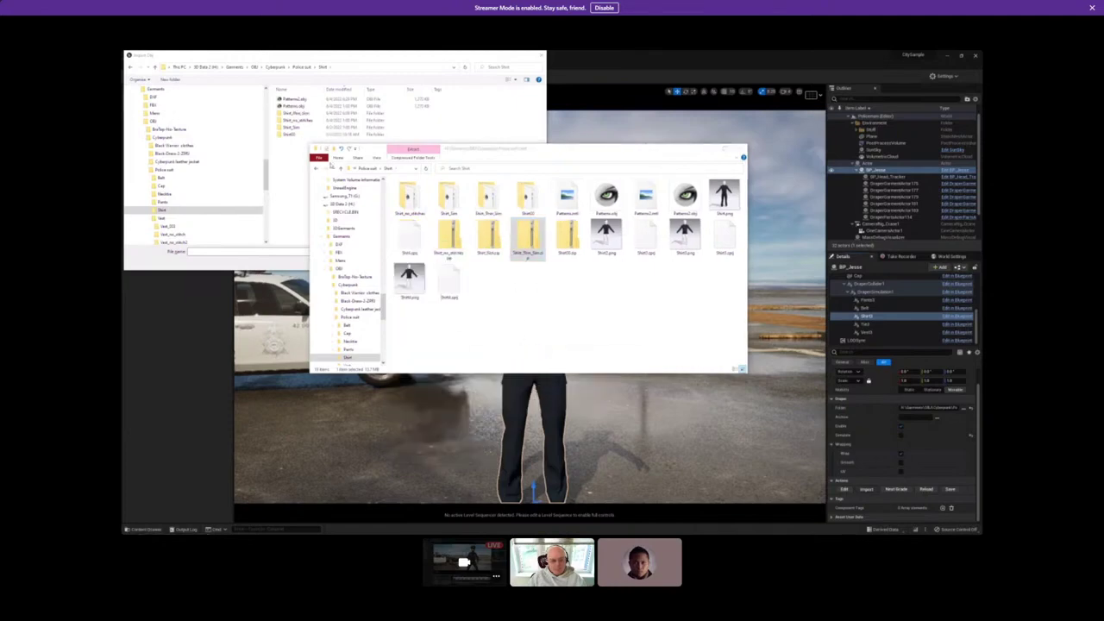
double_click(302, 114)
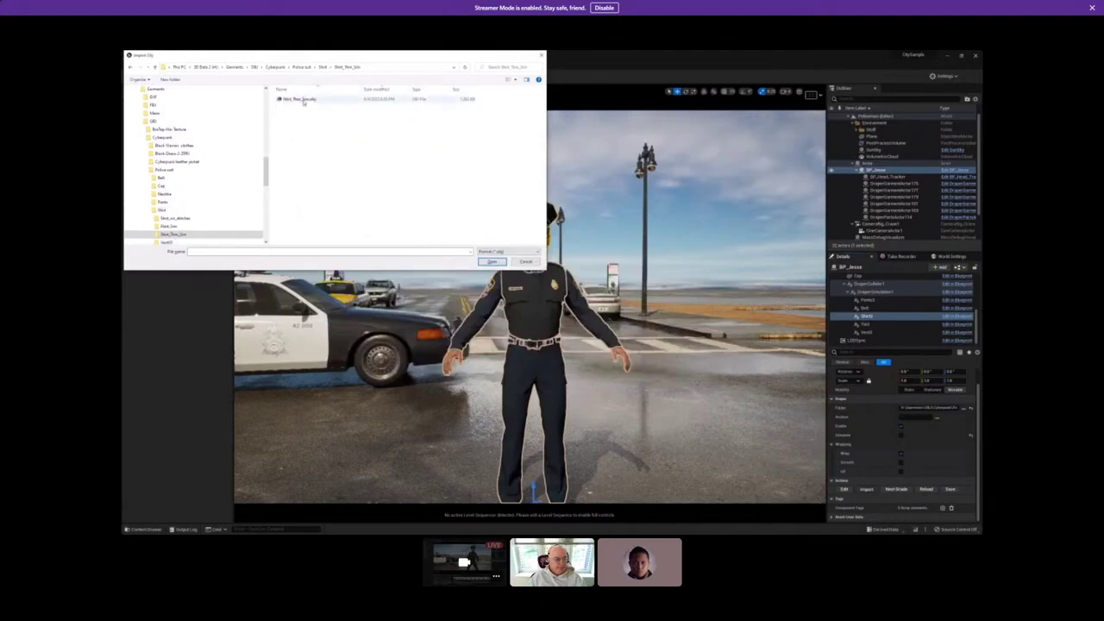
Choose the Shirt_Thin_Sim garment OBJ and browse the Shirt folder for its pattern file.
double_click(304, 101)
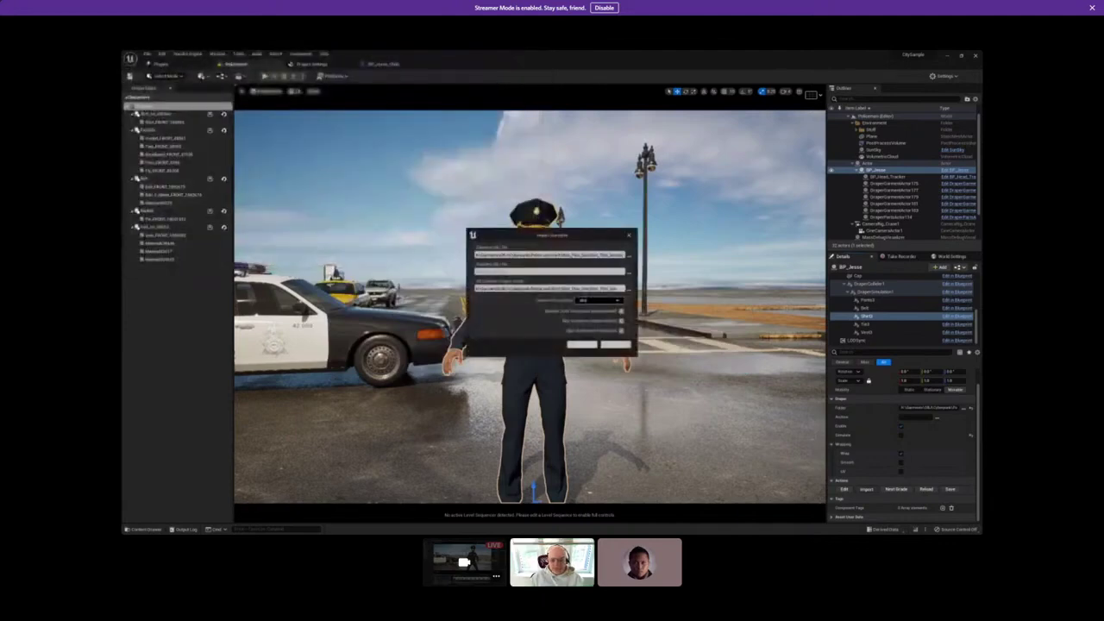
click(629, 273)
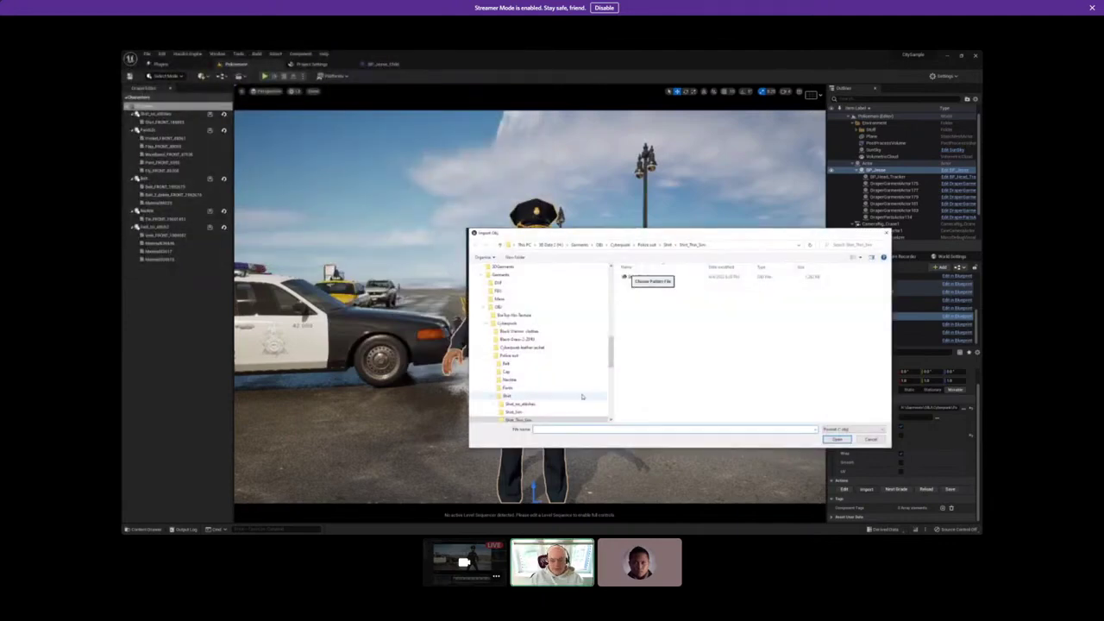
click(509, 395)
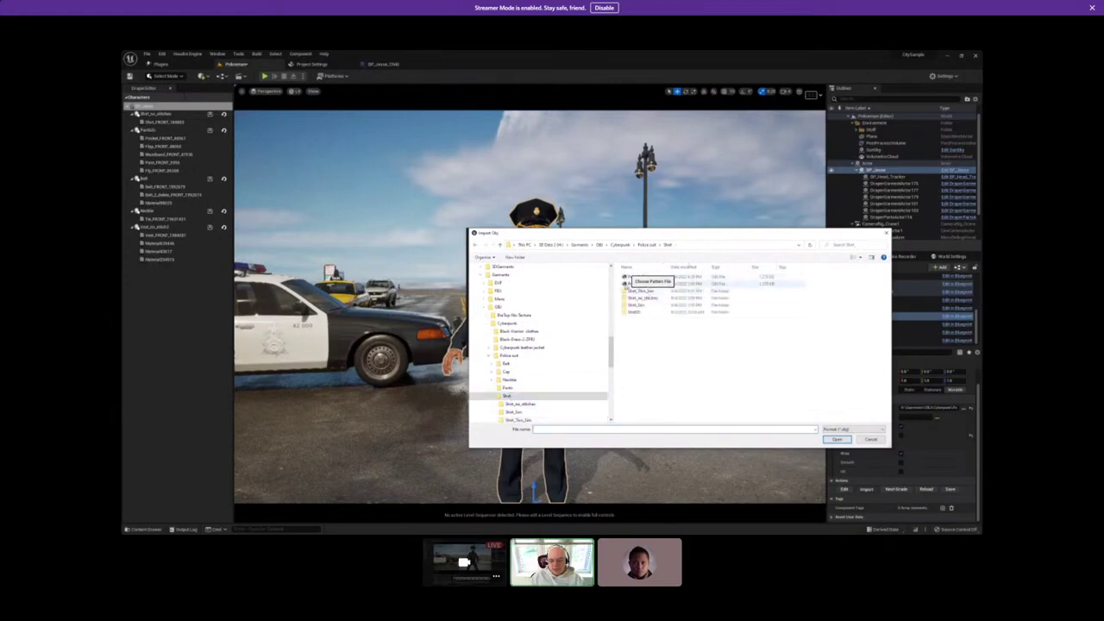
click(655, 284)
Assign the patterns OBJ, enable Skip Unreferenced Materials, and import the thin shirt.
drag(655, 235, 458, 223)
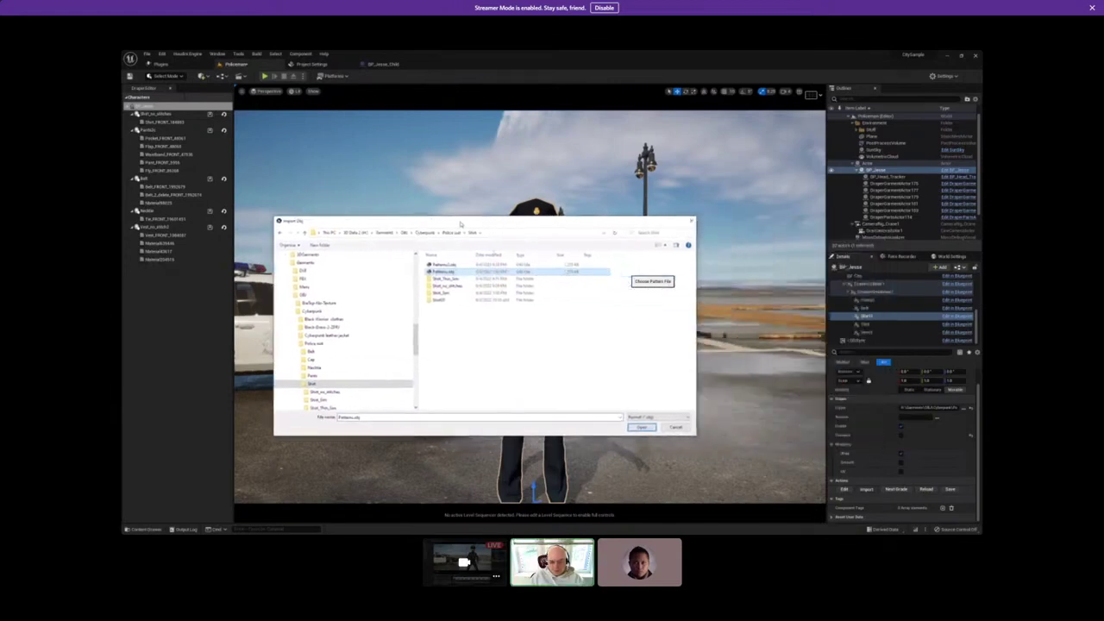
click(441, 264)
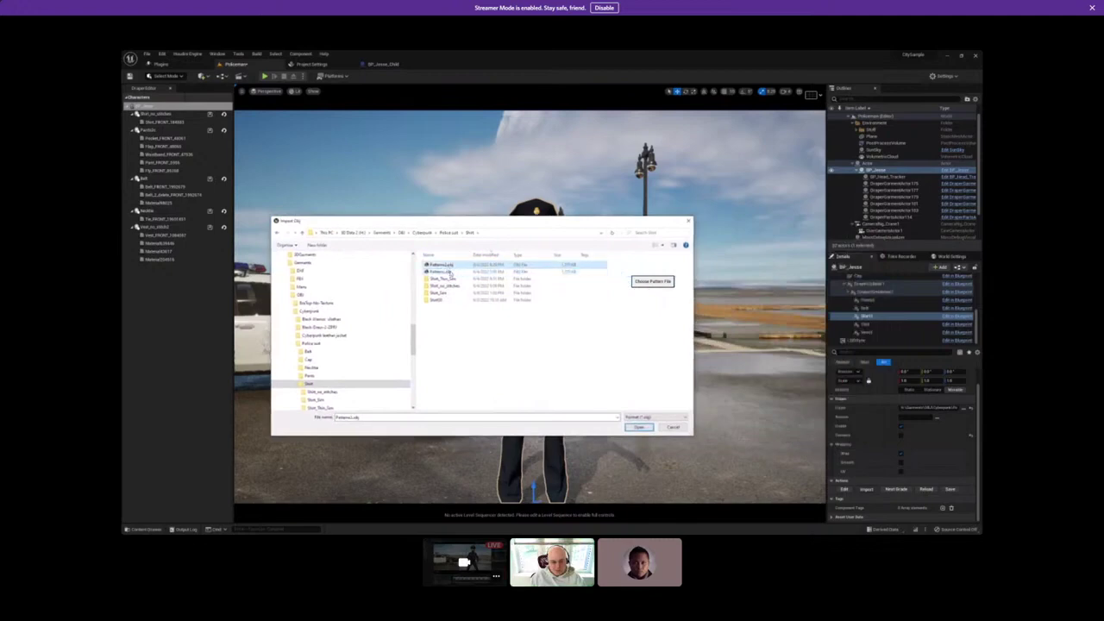
click(639, 427)
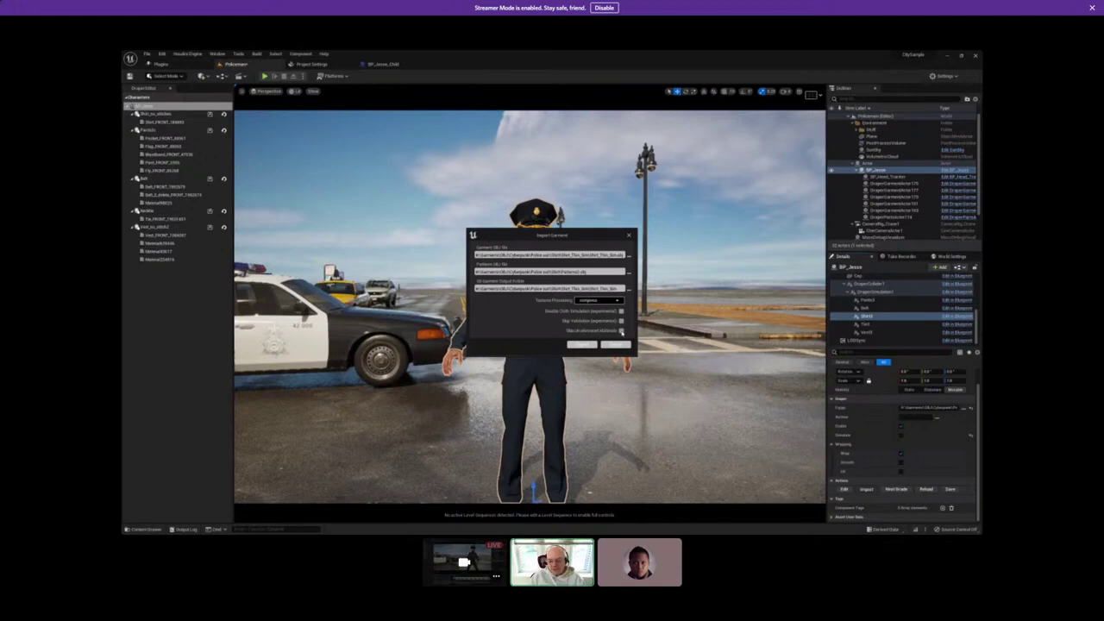
click(621, 331)
click(582, 345)
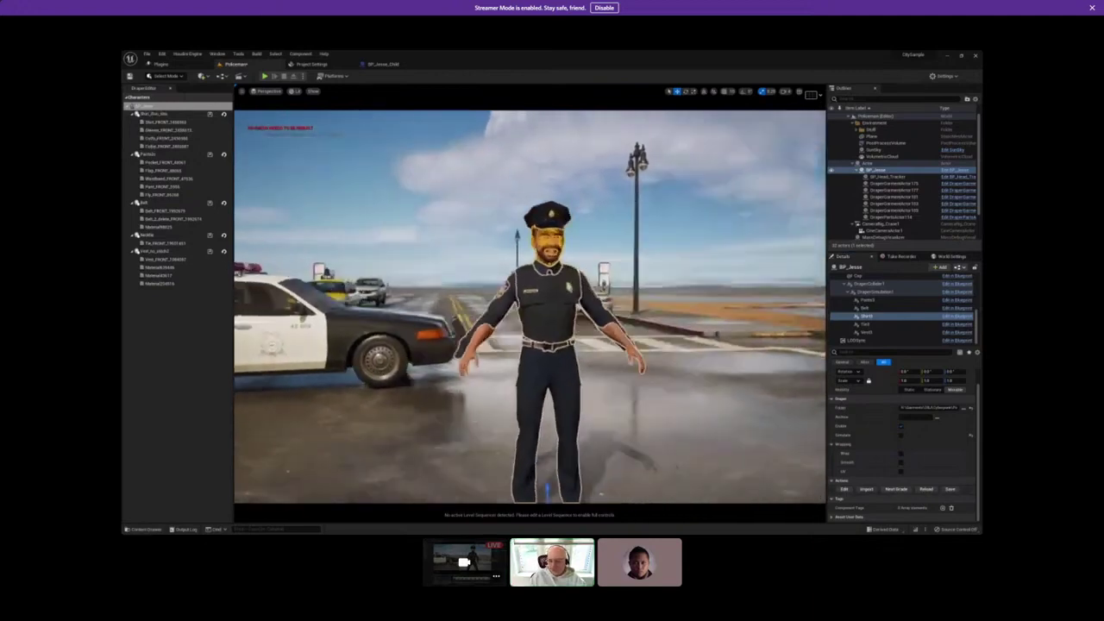
Set the Body mesh component's animation mode to use an animation asset.
scroll(879, 300, up, 5)
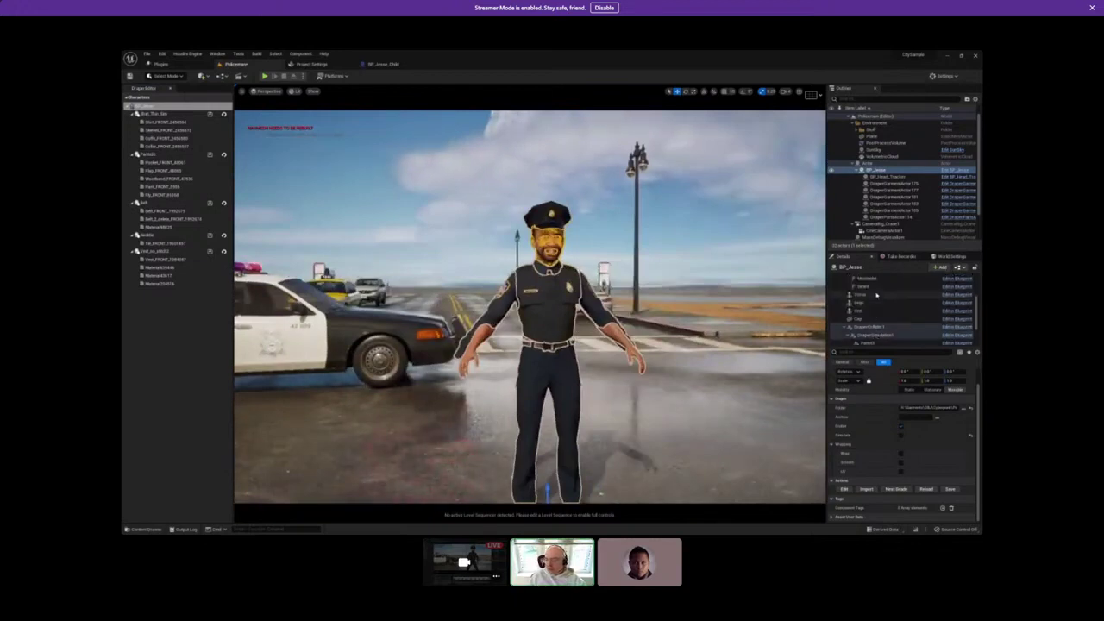
click(858, 283)
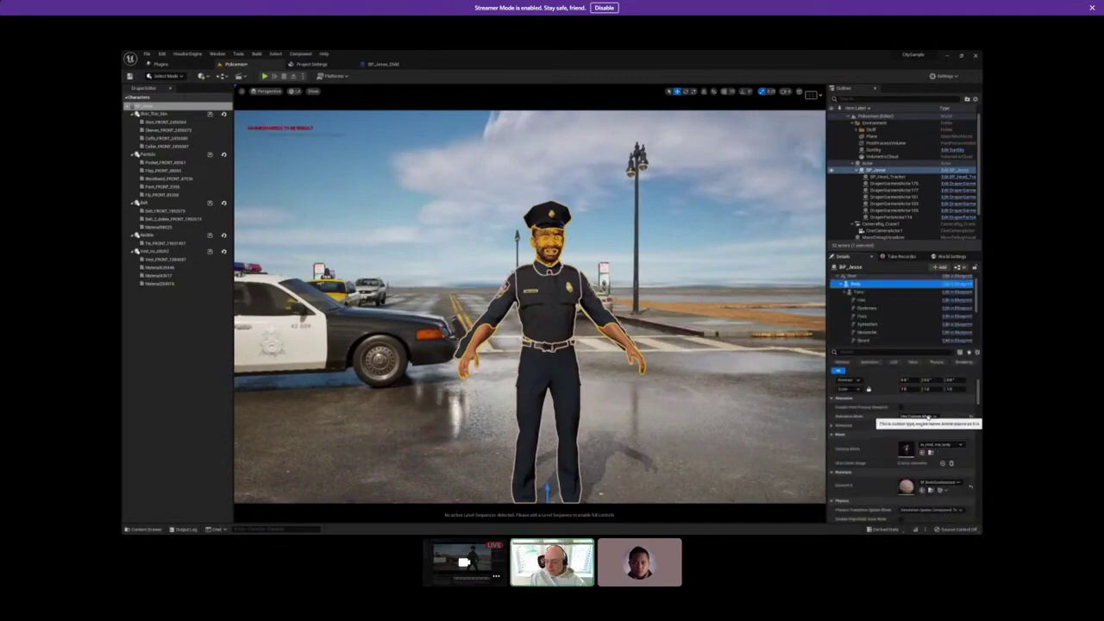
click(920, 415)
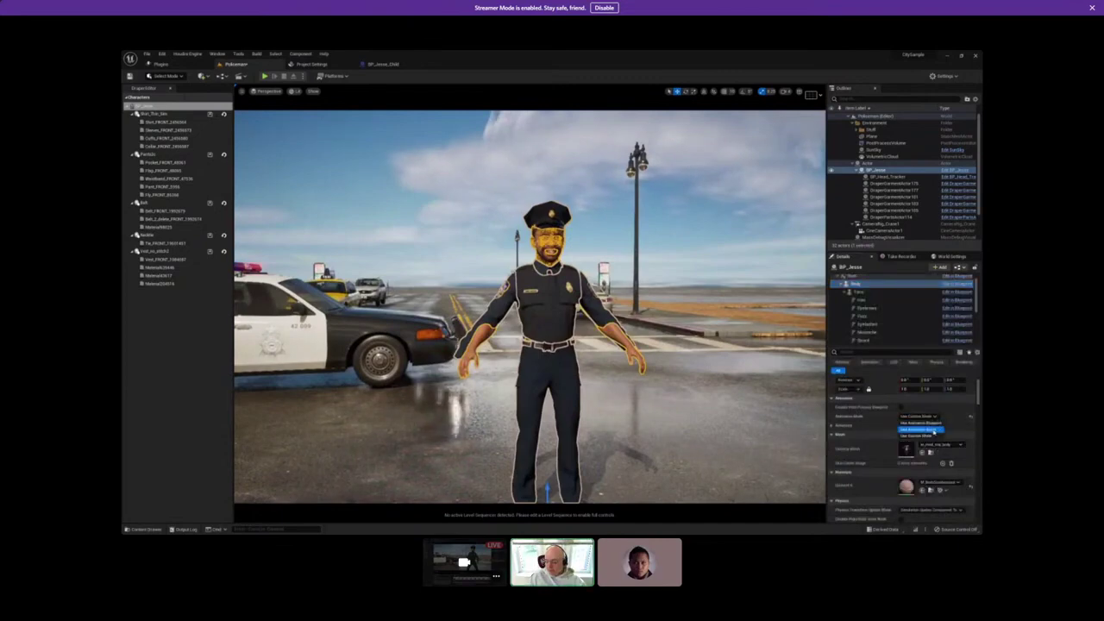
click(931, 429)
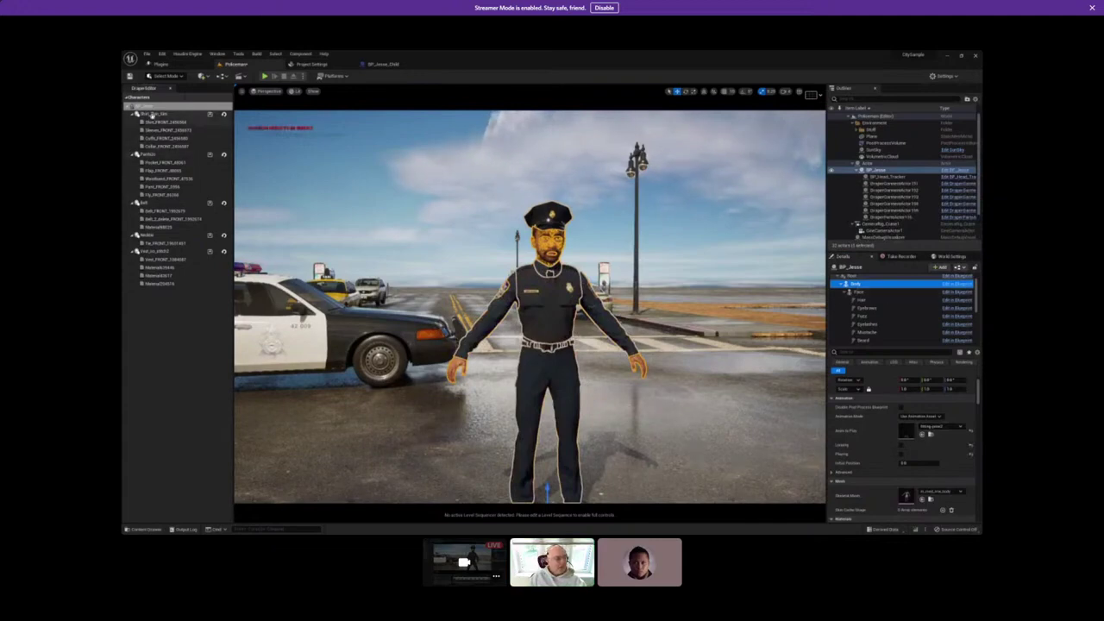
Select BP_Jesse's Shirt drape component to show its drape settings.
click(153, 113)
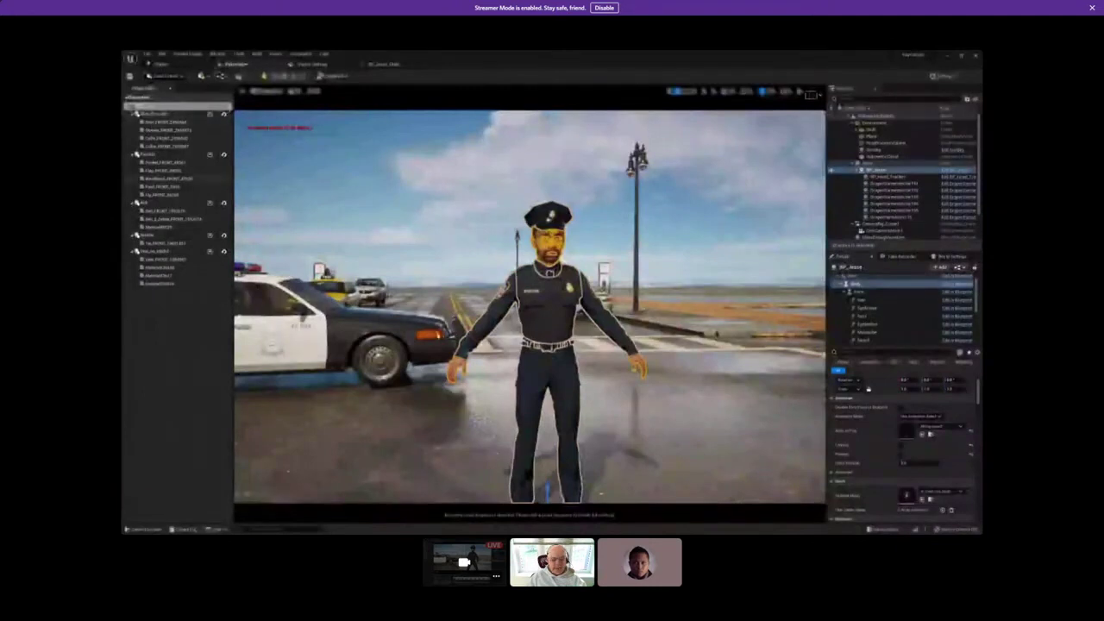
click(853, 285)
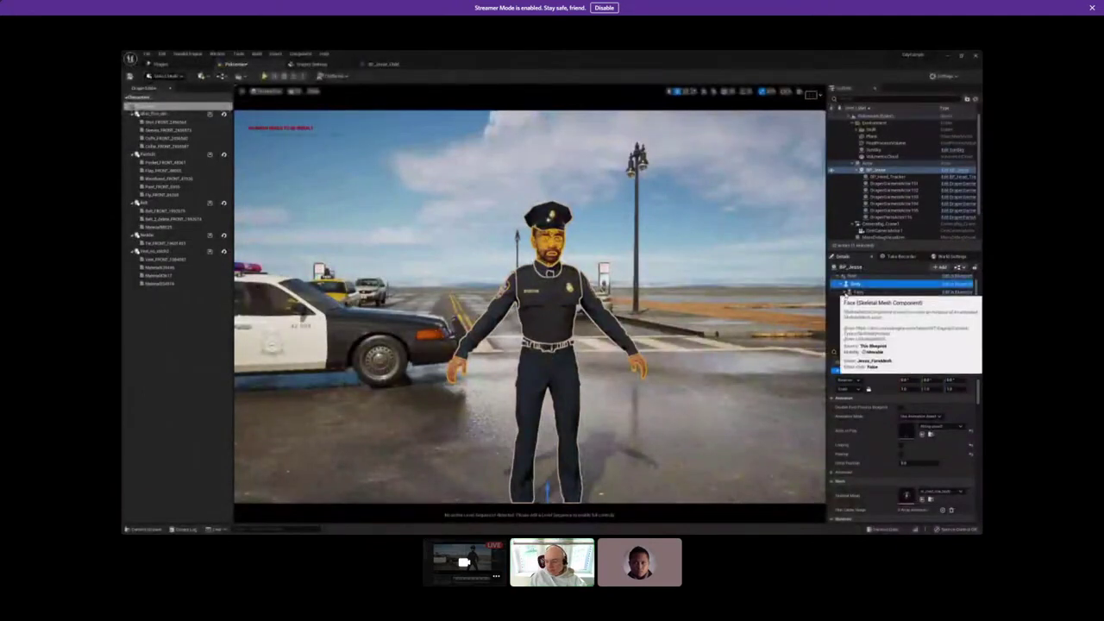
scroll(885, 318, down, 2)
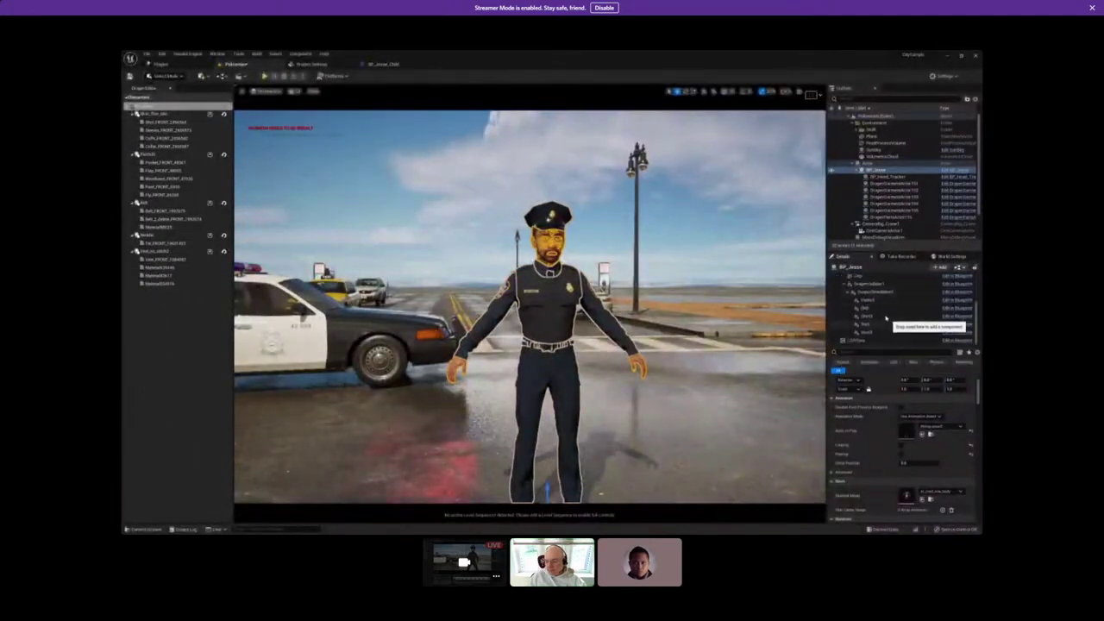
click(885, 316)
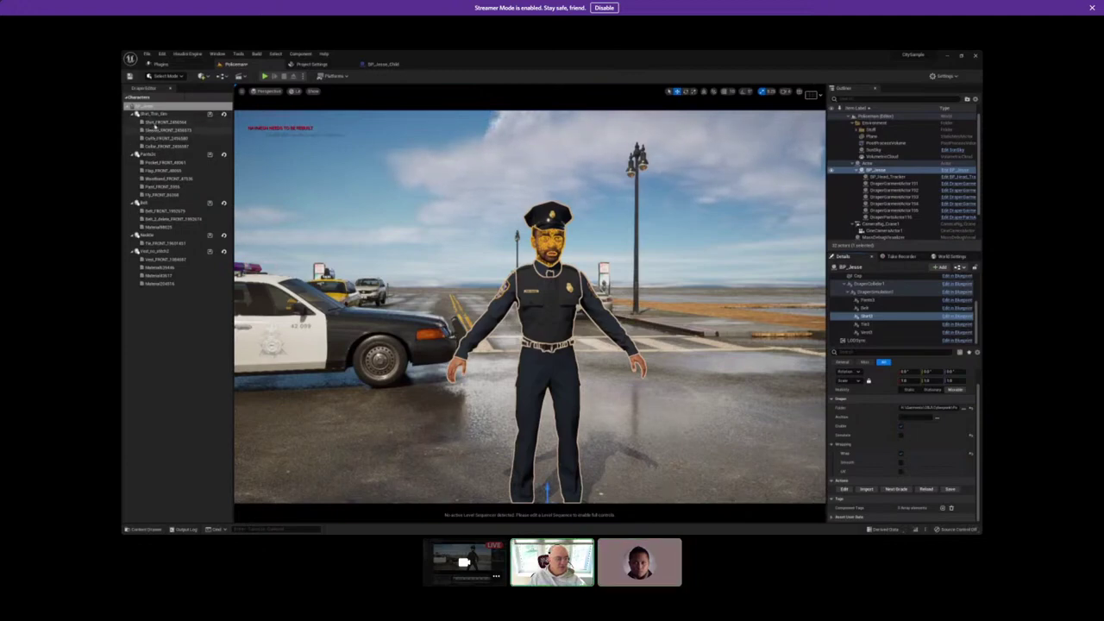
Set SHIRT_FRONT binding tolerance to 2, adjust its binding distance, and save.
click(156, 122)
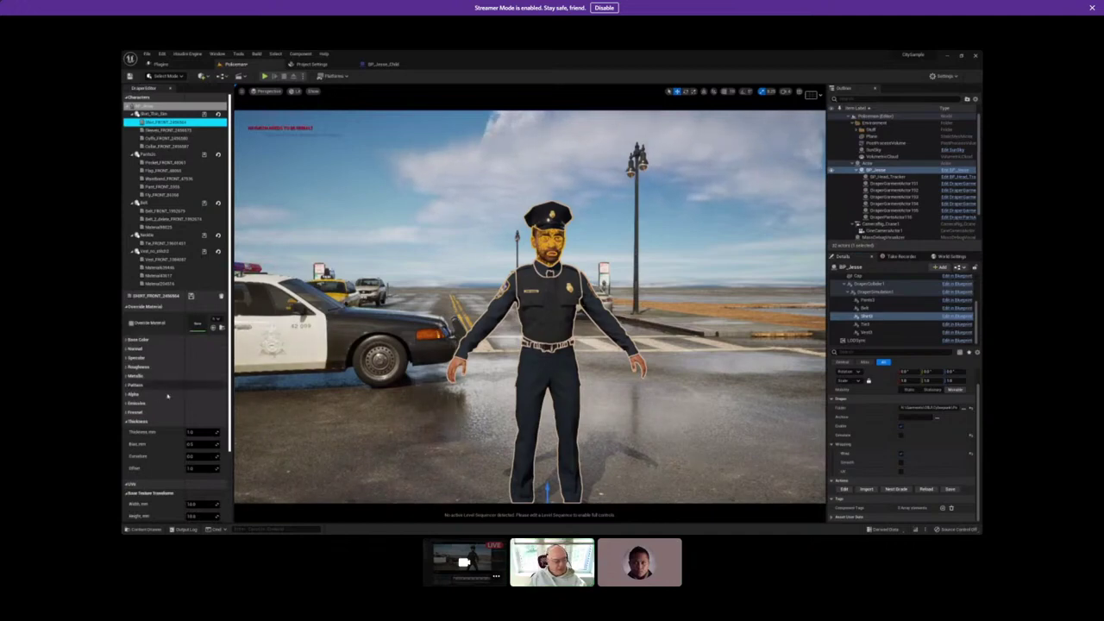
scroll(195, 377, down, 3)
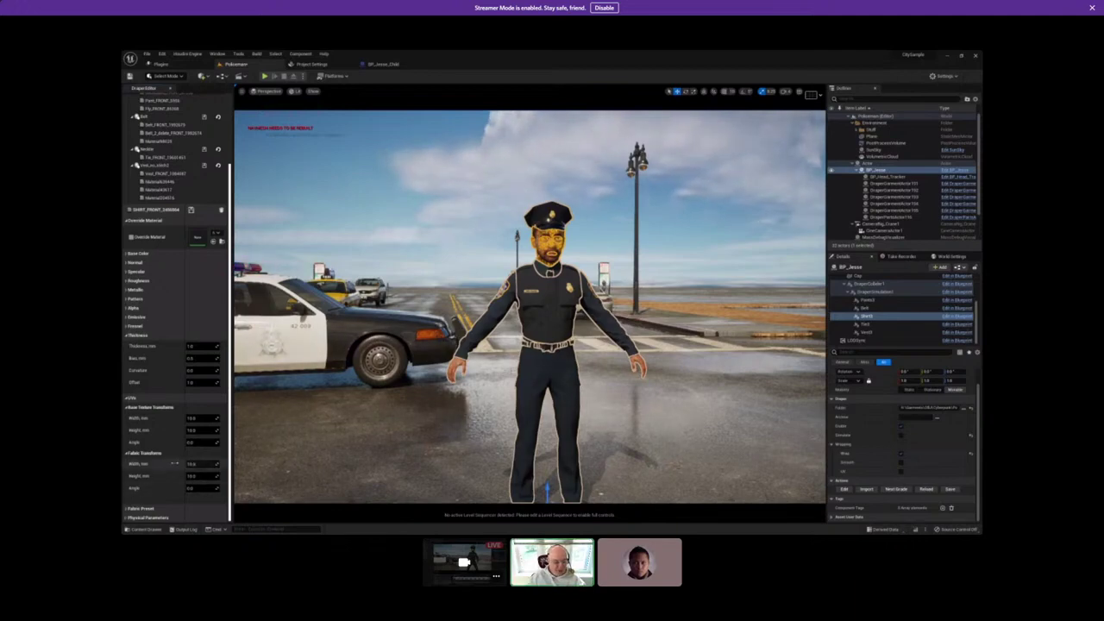
click(126, 397)
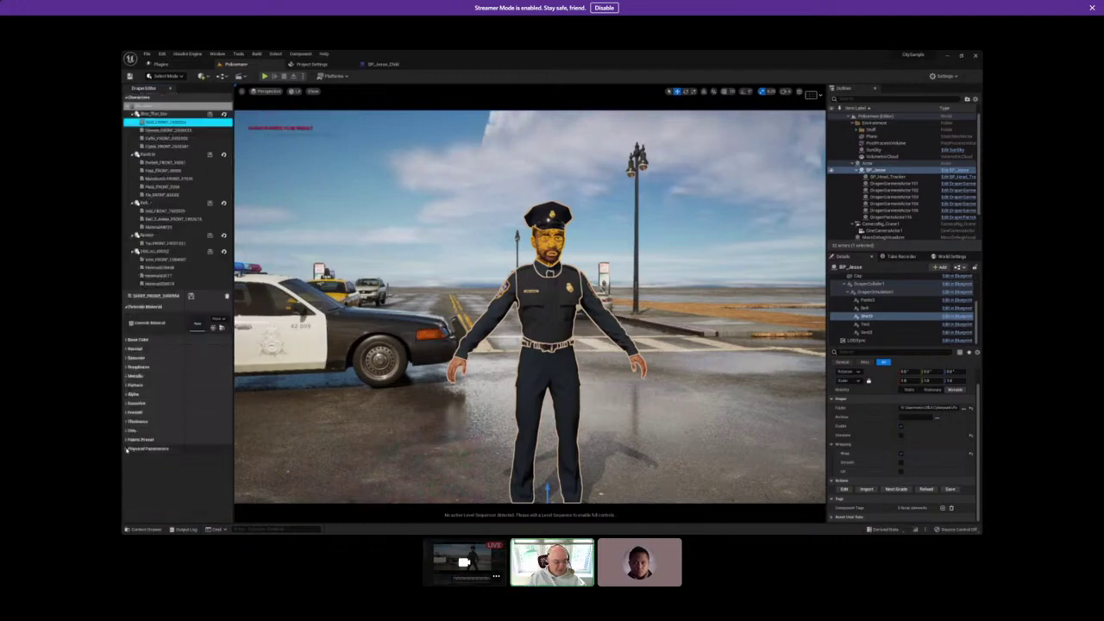
click(142, 447)
scroll(148, 471, down, 2)
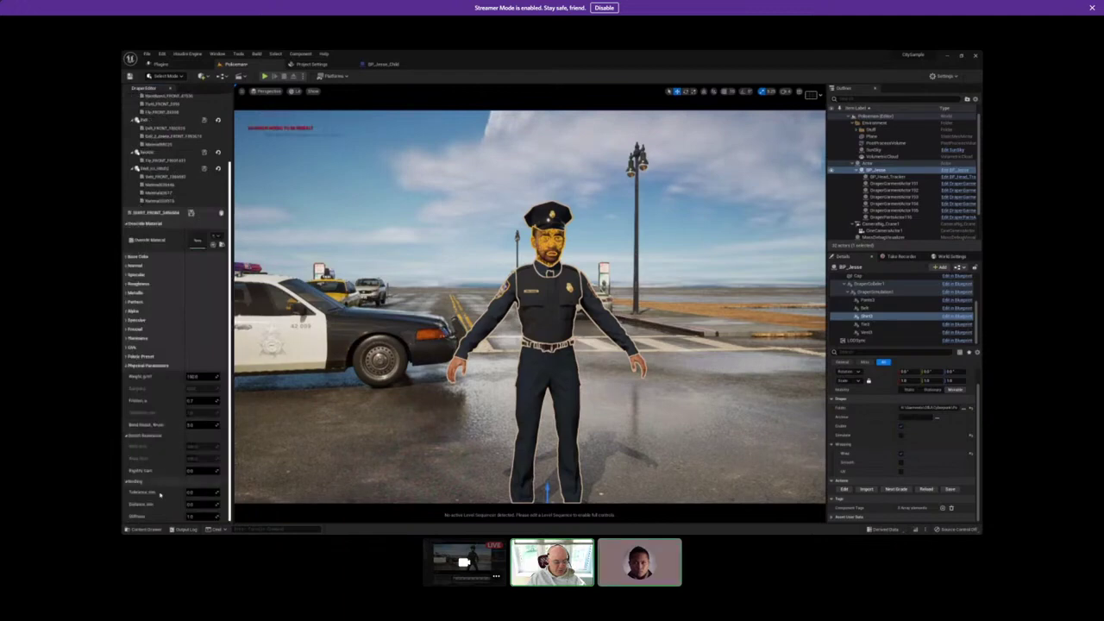
click(200, 491)
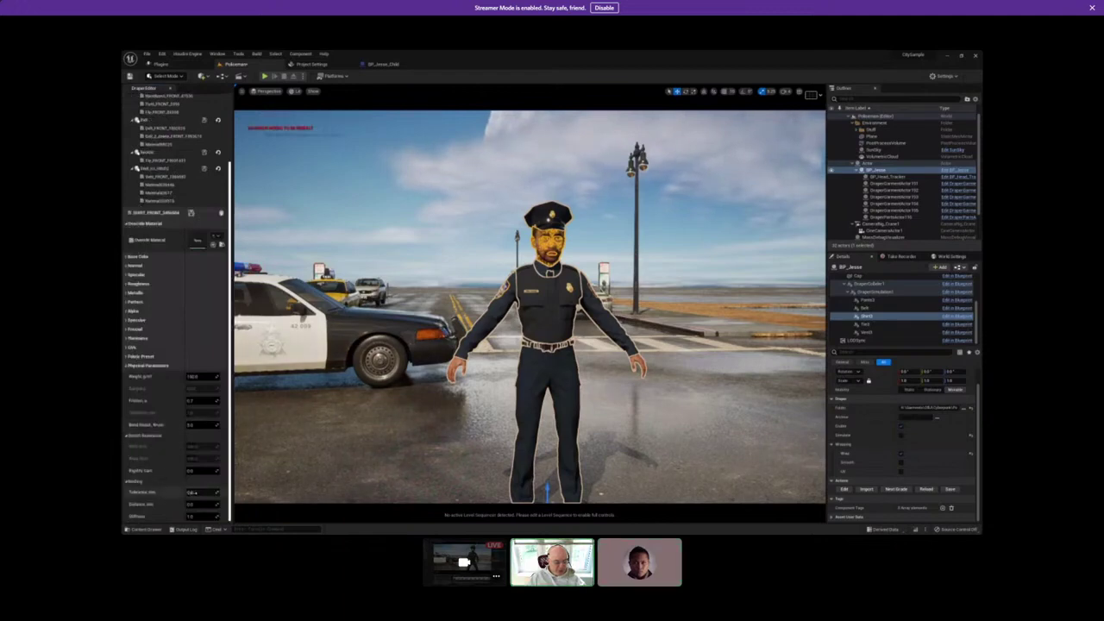
key(ctrl+a)
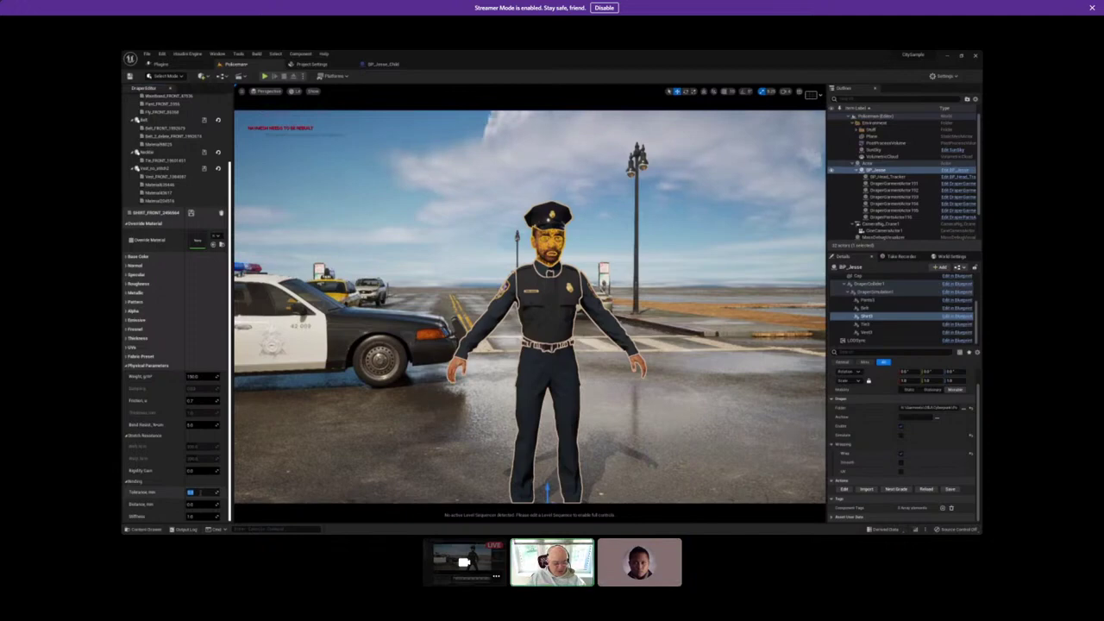
text(2)
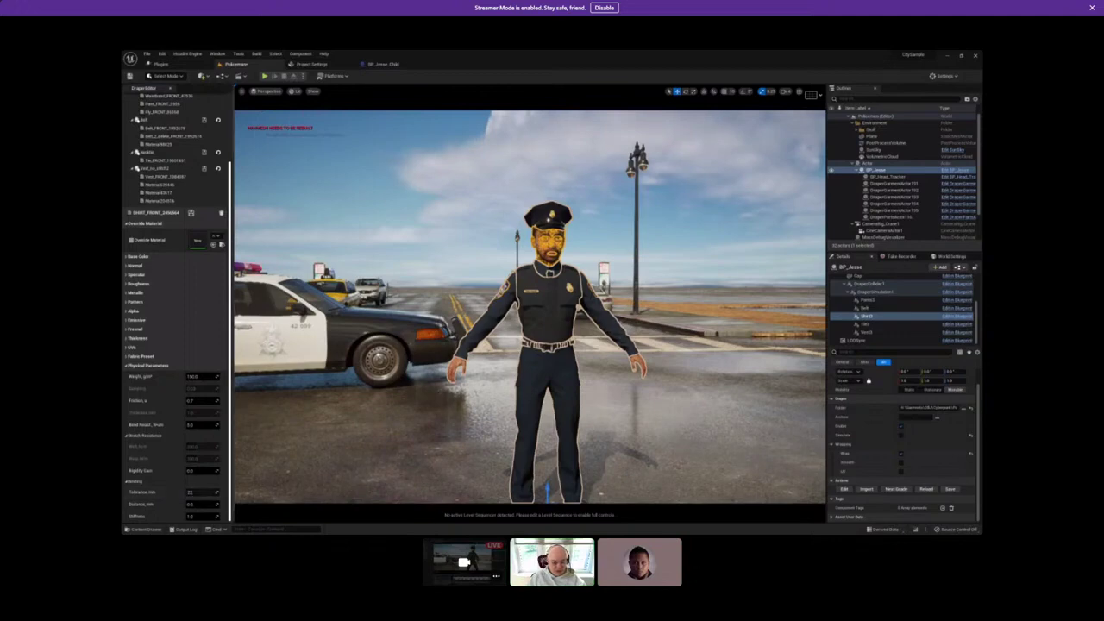
click(193, 503)
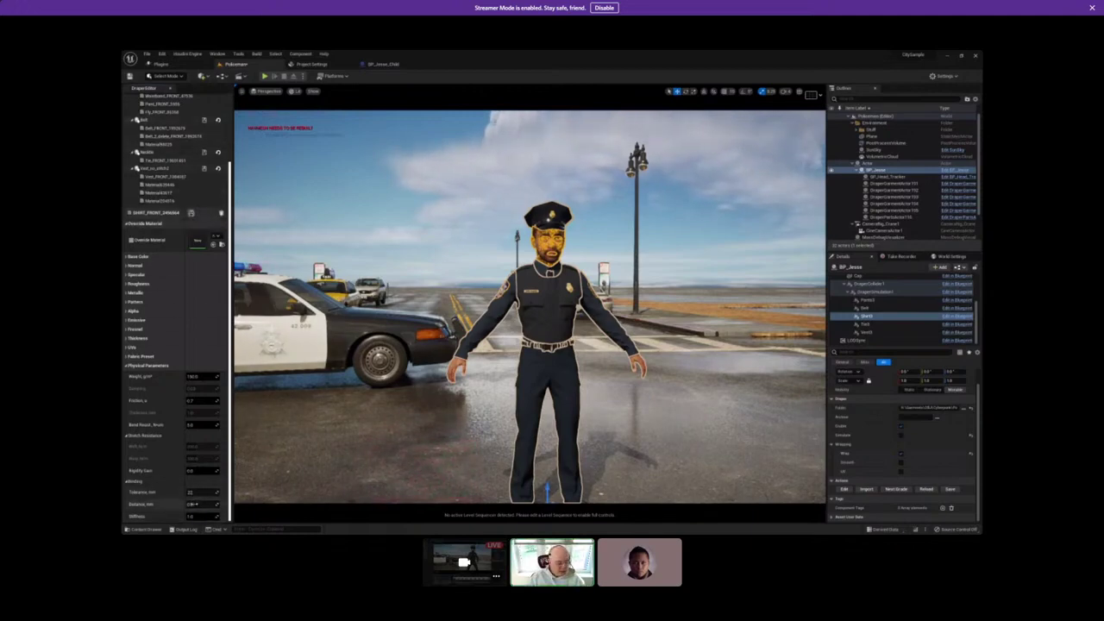
click(191, 213)
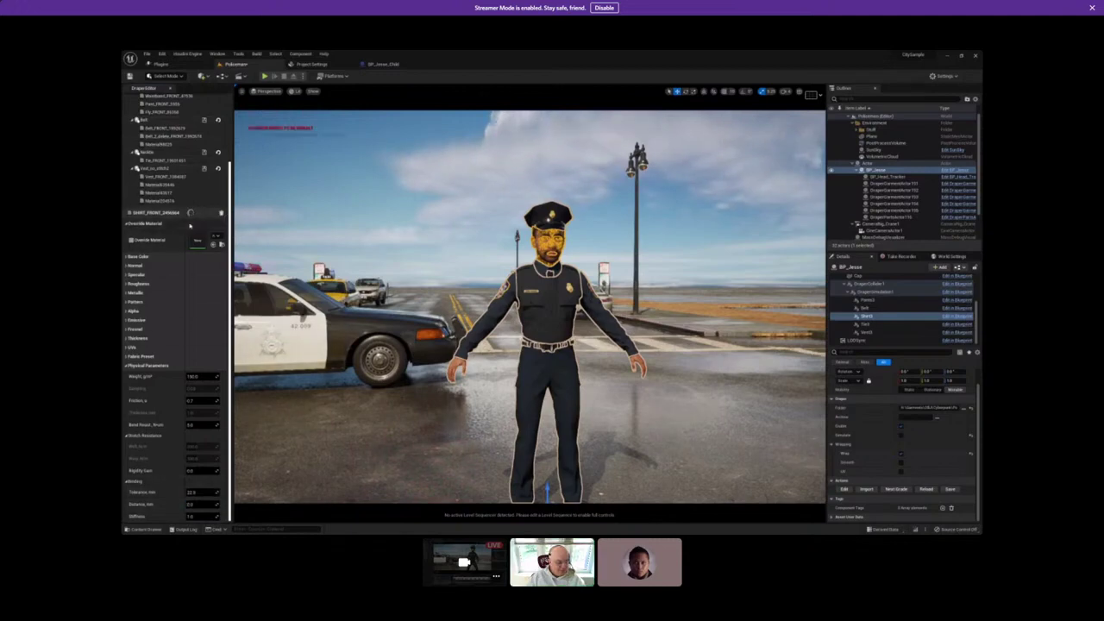
On the sleeves panel, set the binding tolerance to 0.5.
scroll(183, 176, up, 2)
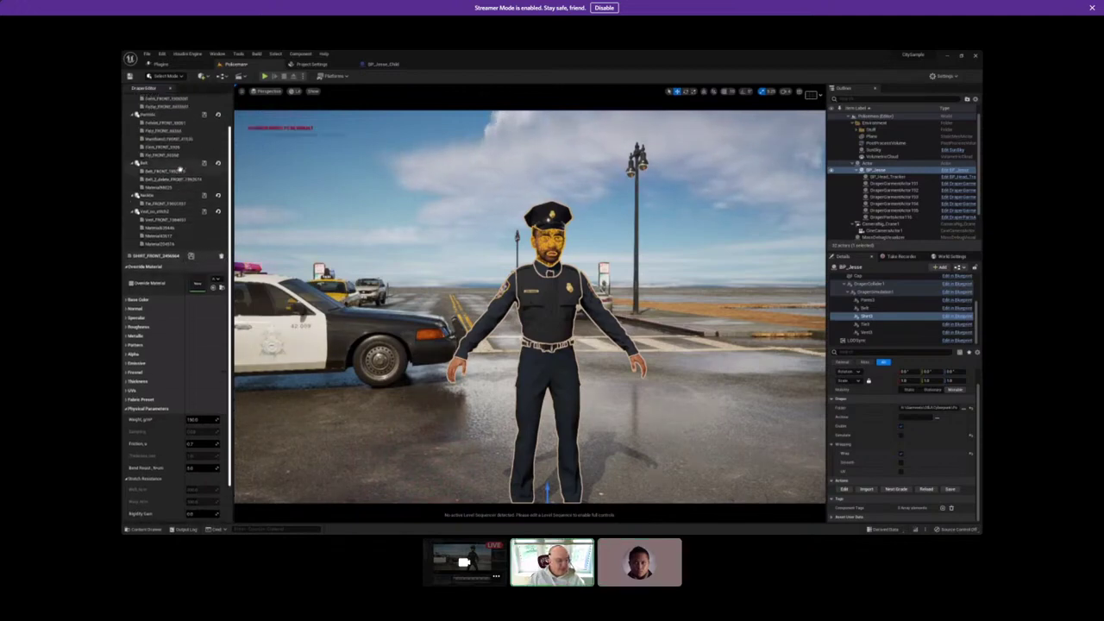
scroll(181, 170, up, 2)
click(156, 131)
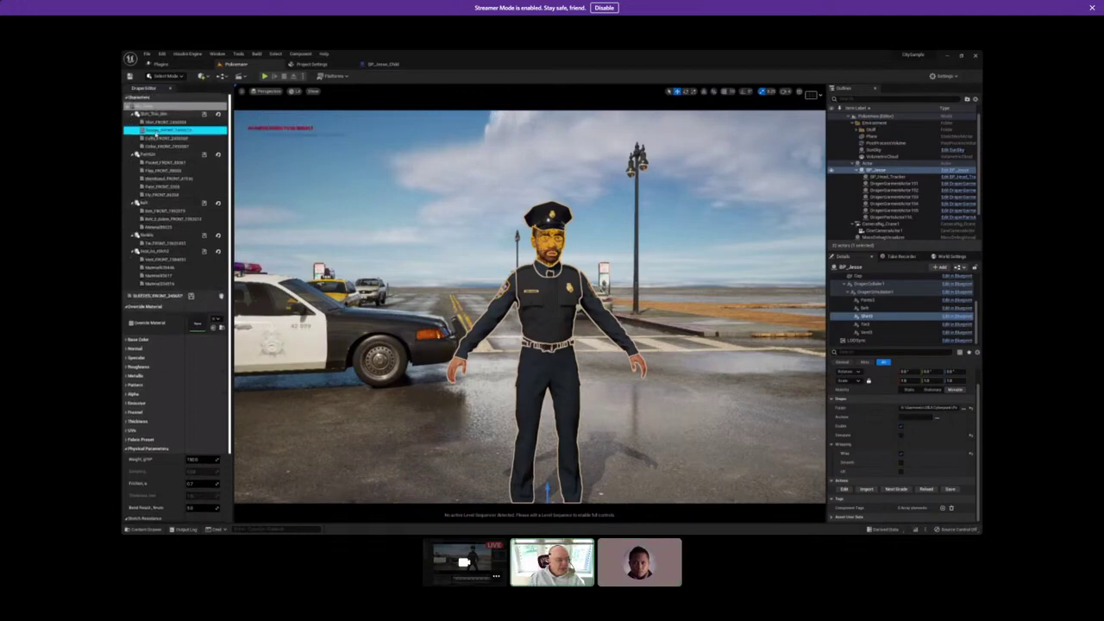
scroll(156, 415, down, 2)
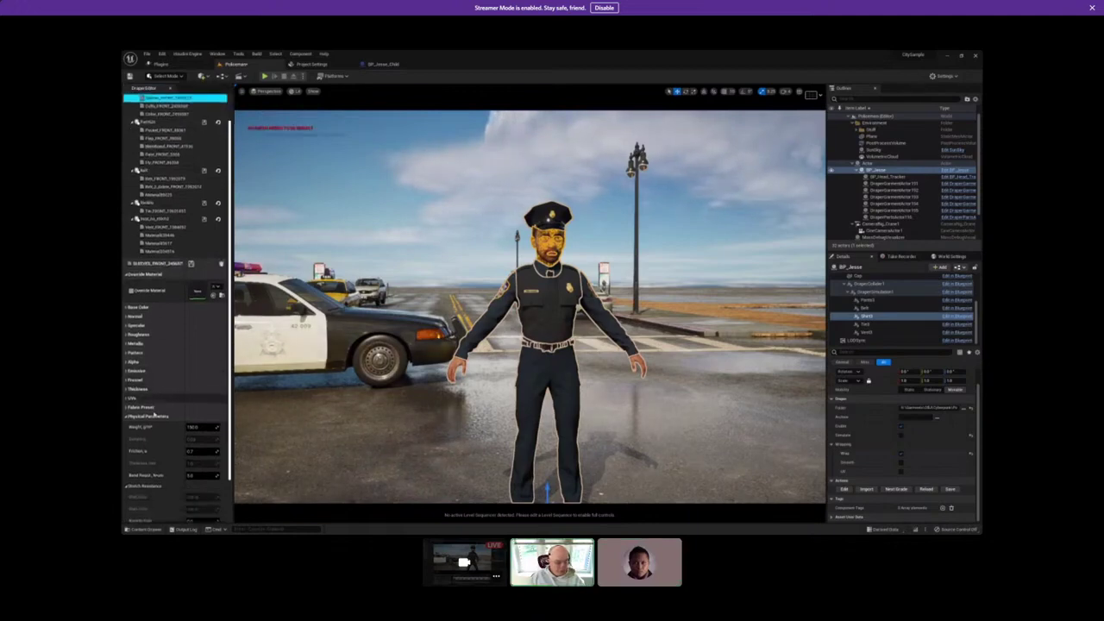
scroll(155, 415, down, 3)
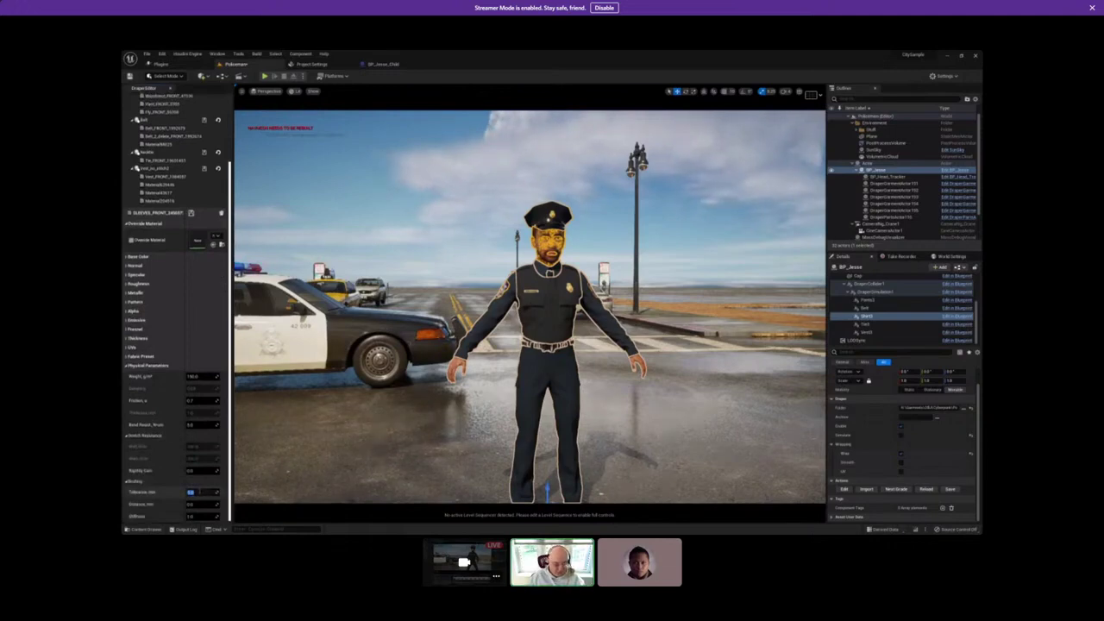
text(0.5)
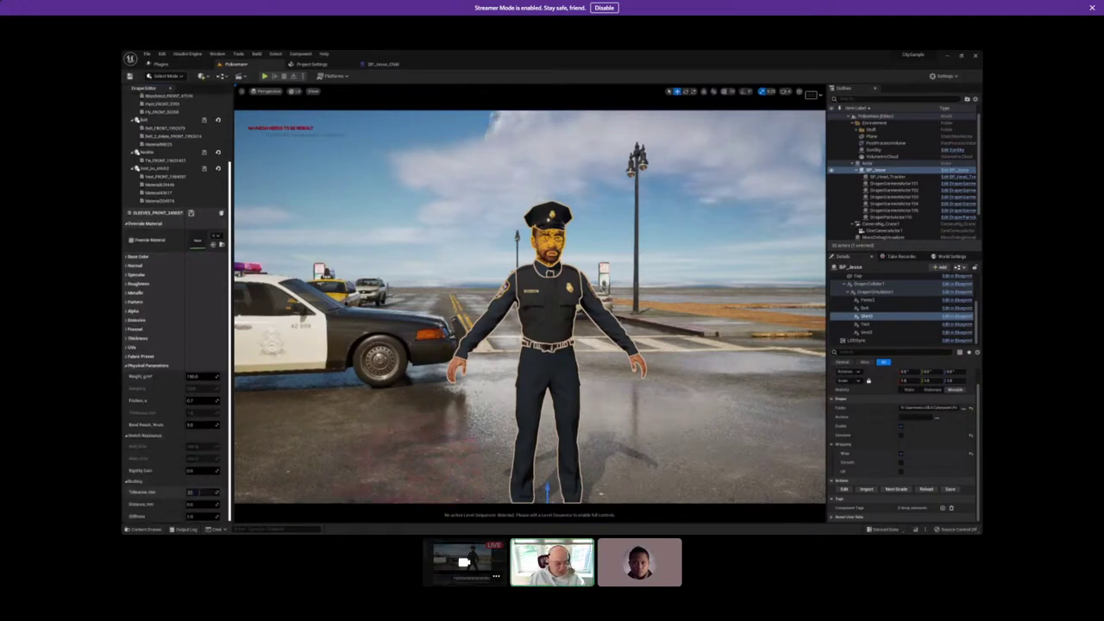
key(Tab)
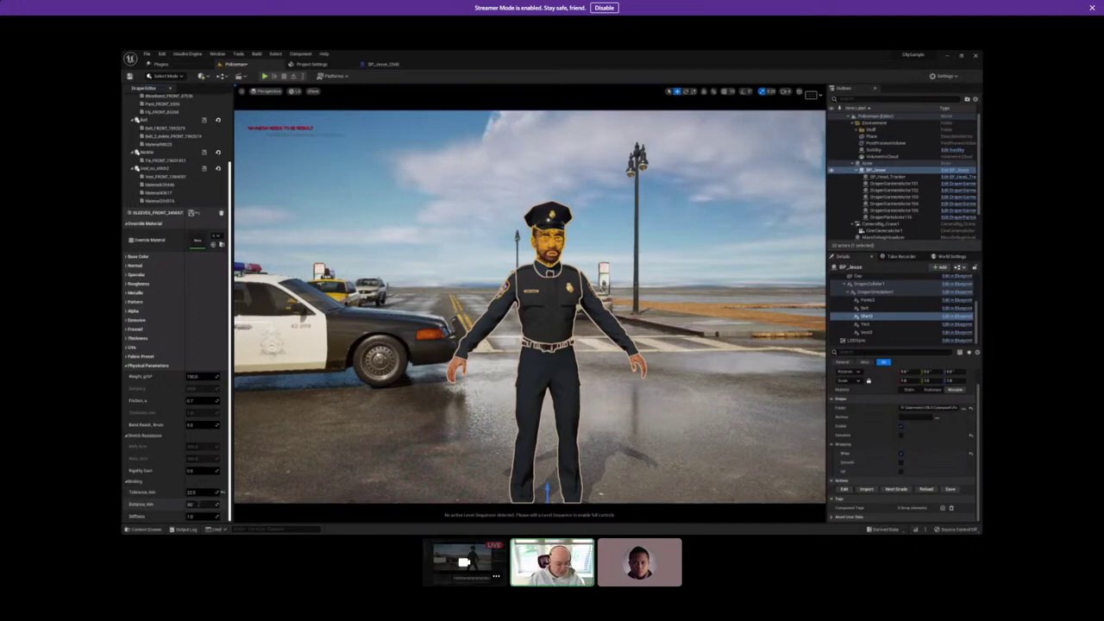
Set the sleeves binding distance to 60 and stiffness to 0.4, then save.
text(60)
click(193, 514)
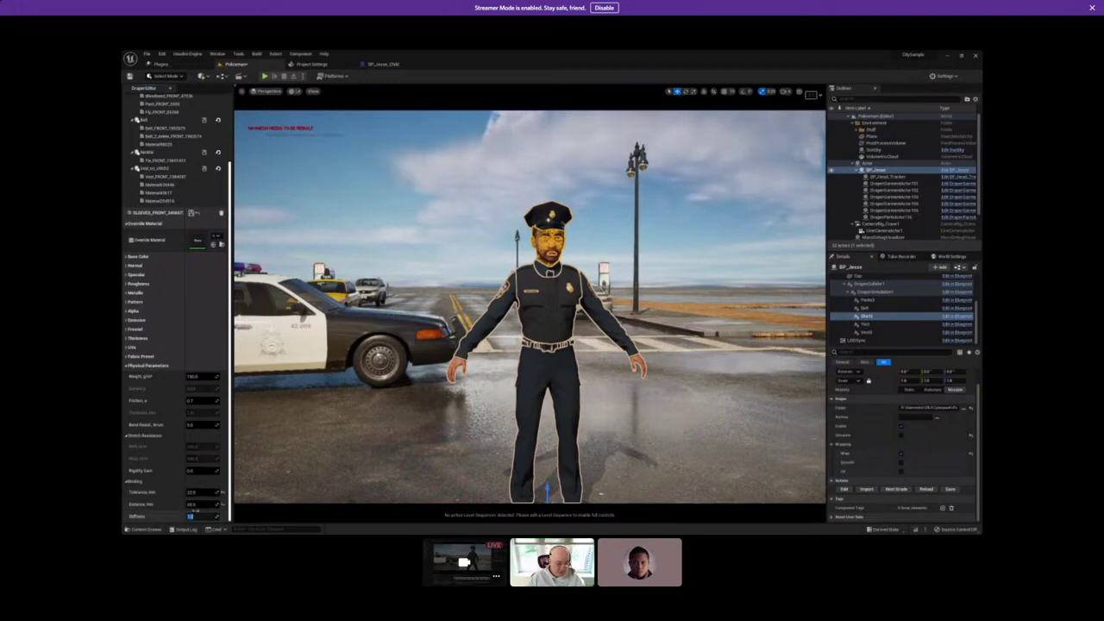
click(191, 504)
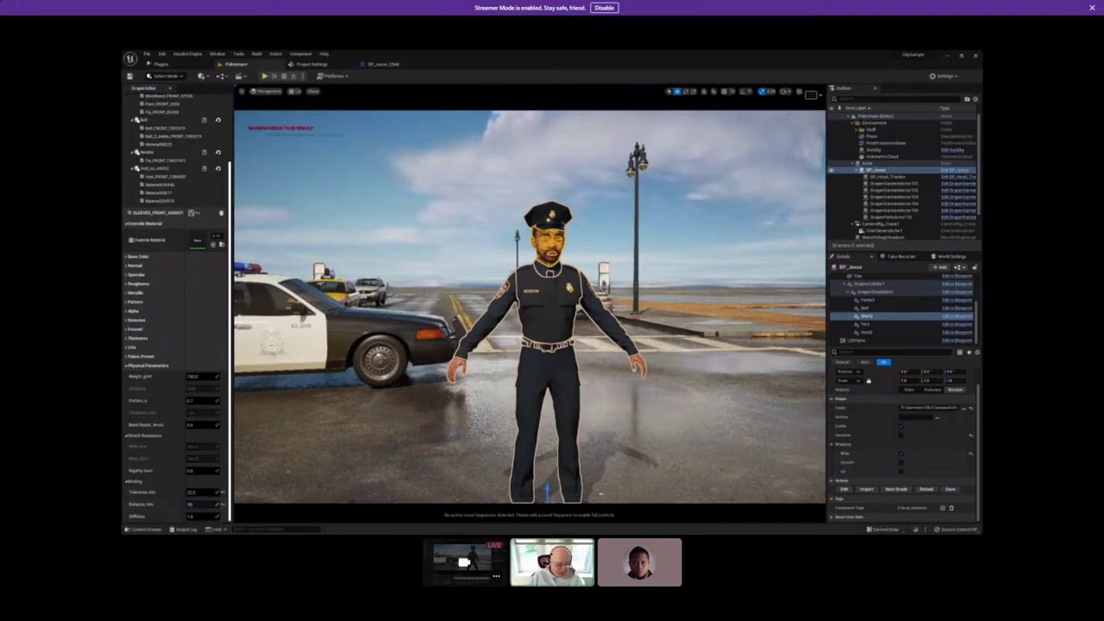
click(194, 515)
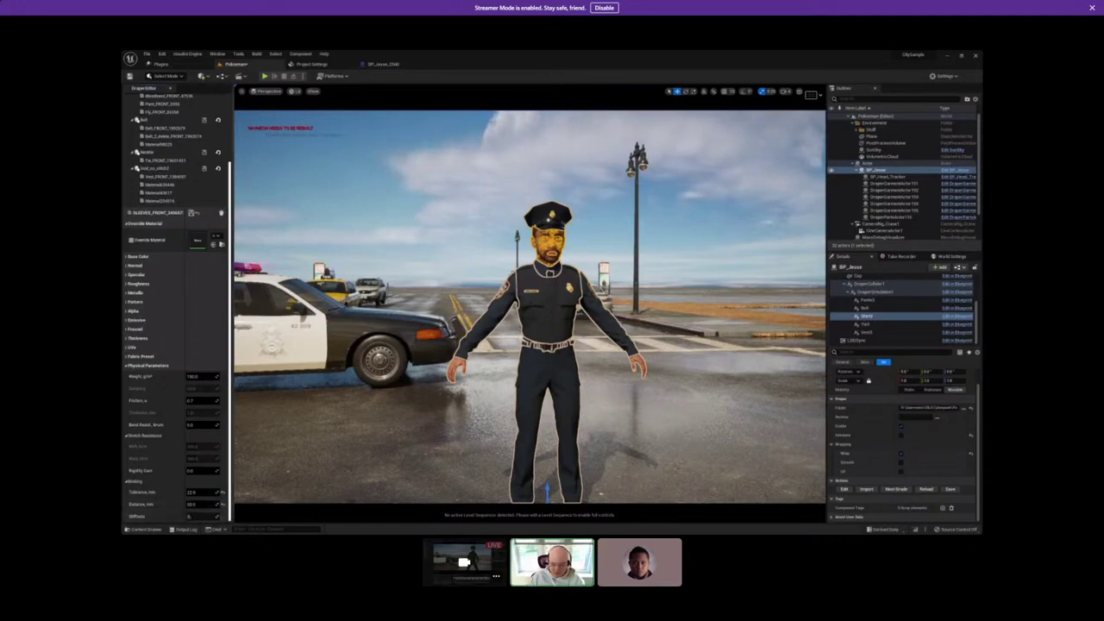
text(0.4)
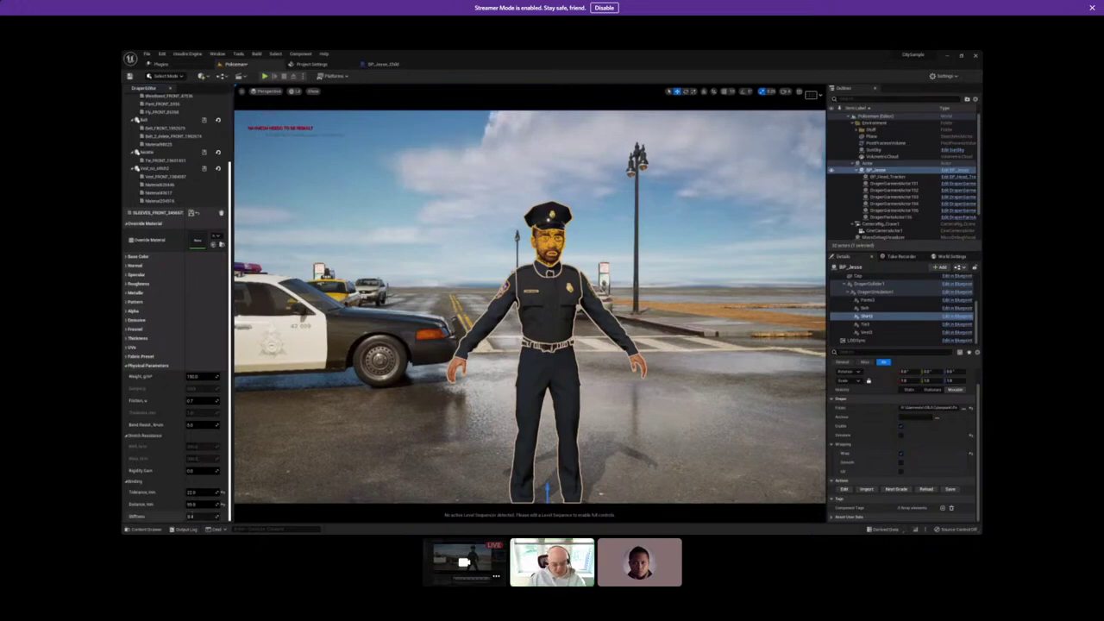
key(shift+Tab)
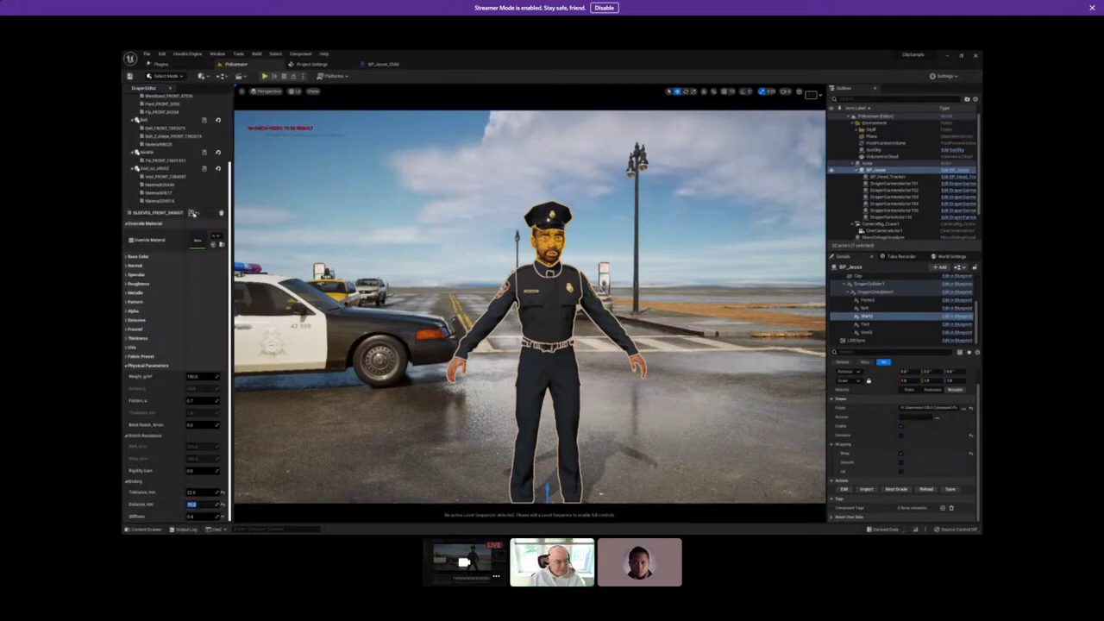
click(191, 213)
click(191, 213)
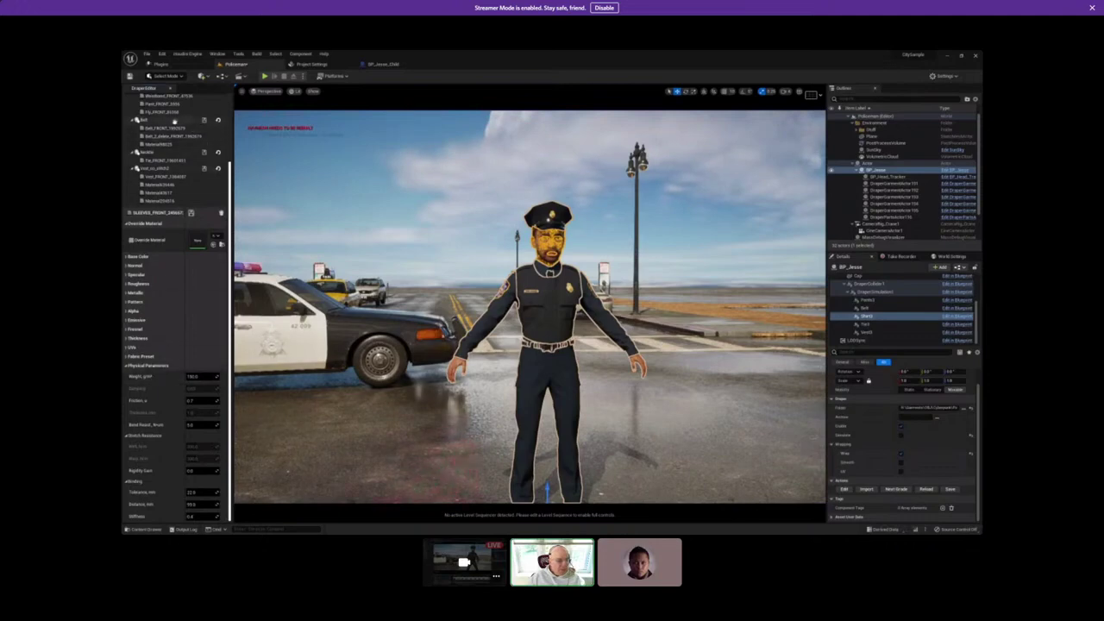
scroll(158, 131, up, 1)
scroll(158, 131, up, 4)
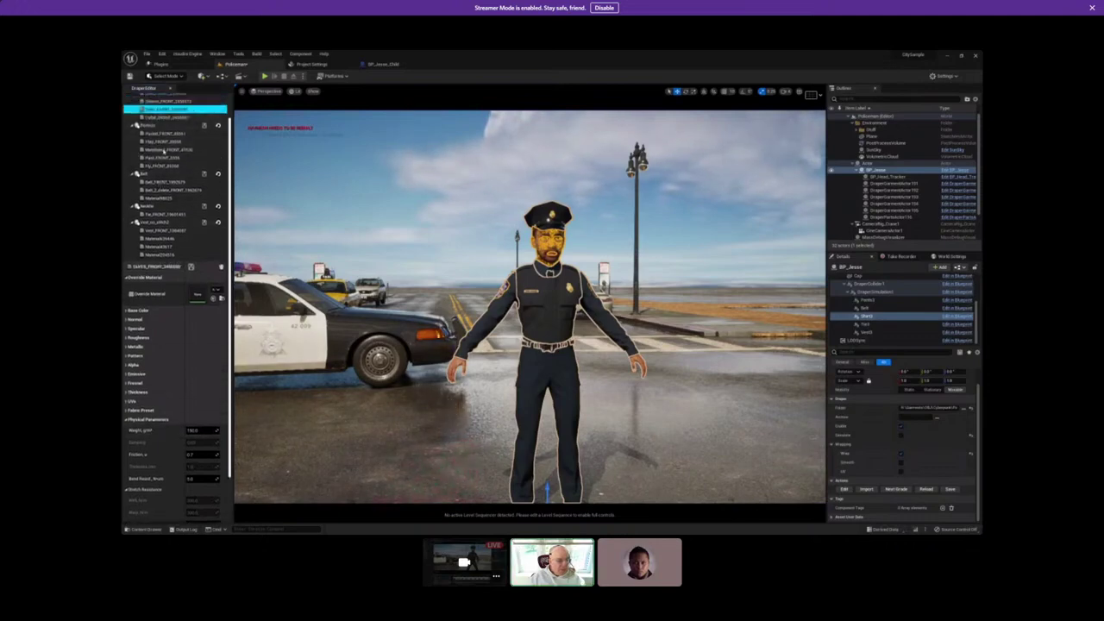
Give CUFFS_FRONT binding tolerance 22, retune its distance and stiffness, and recompute.
scroll(169, 464, down, 5)
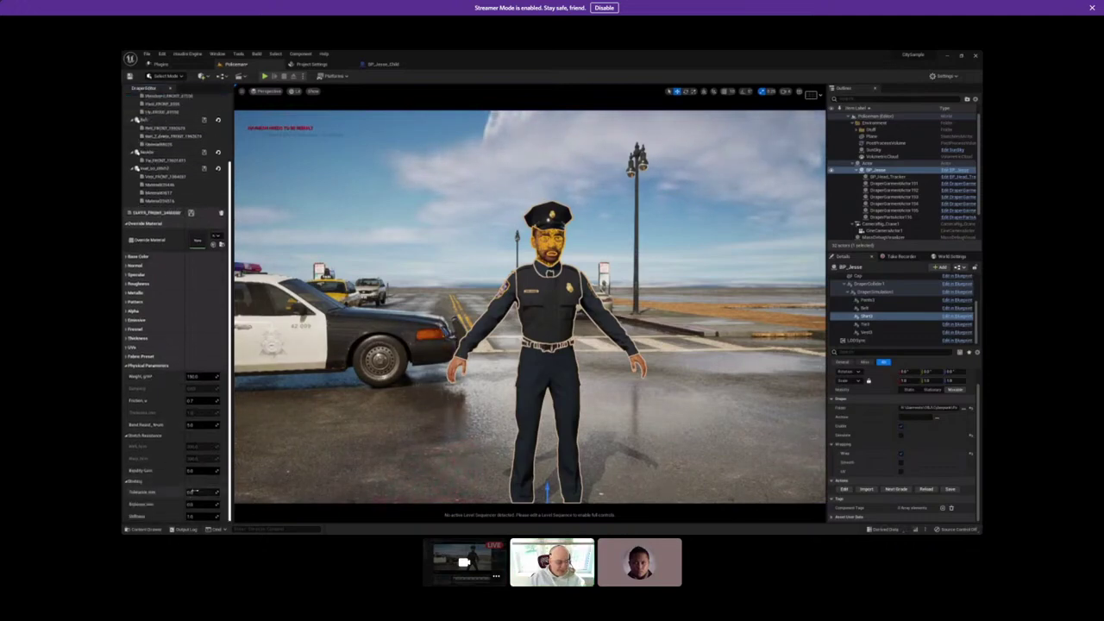
click(191, 491)
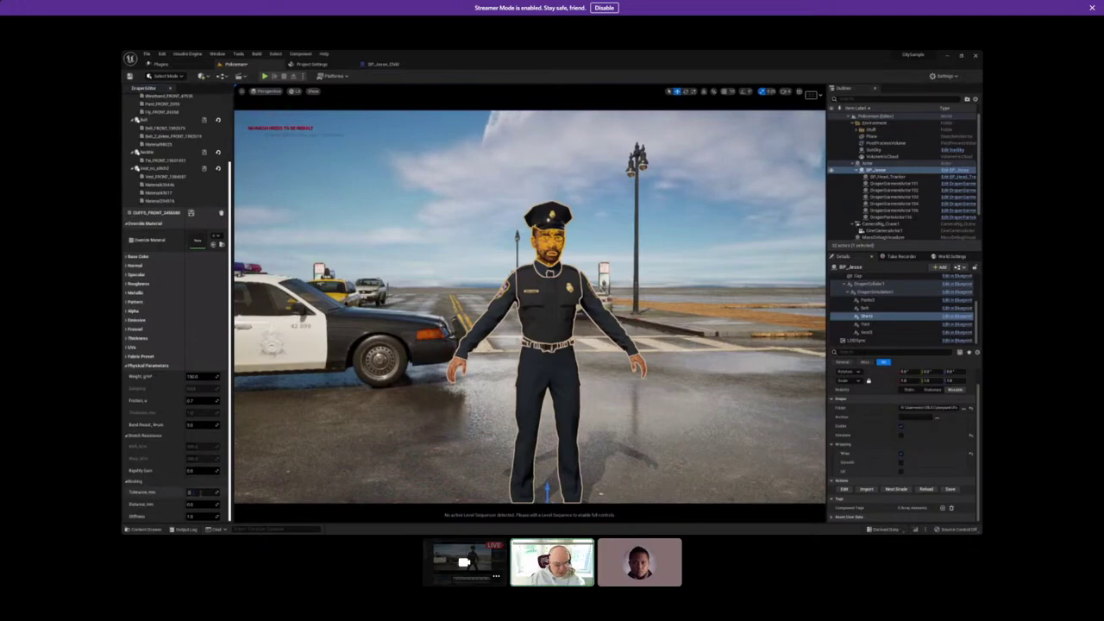
text(22)
key(Tab)
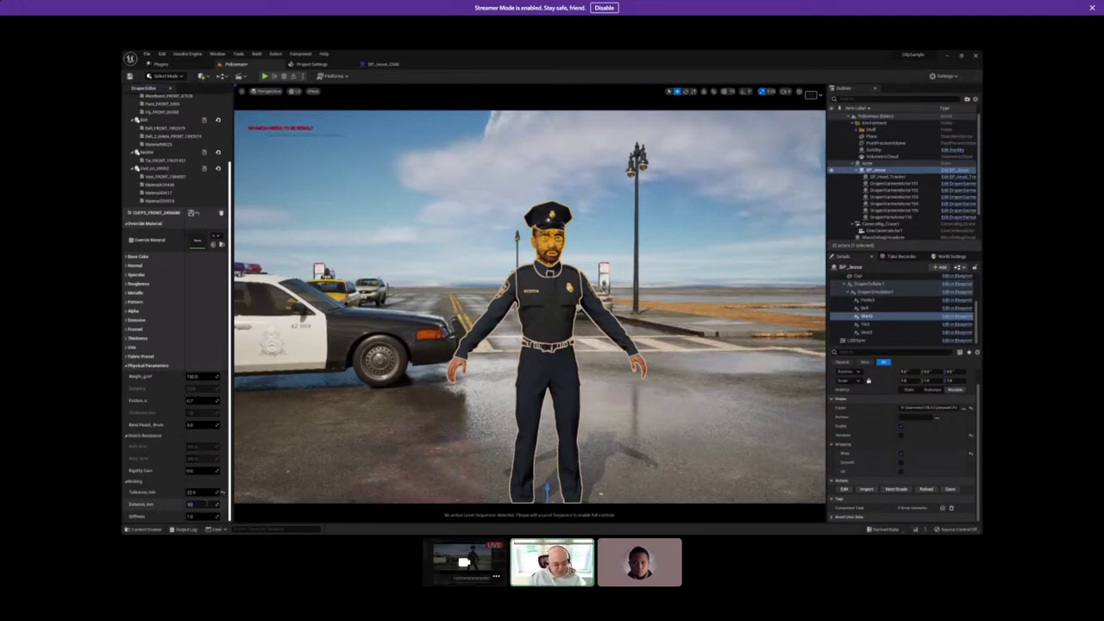
click(192, 516)
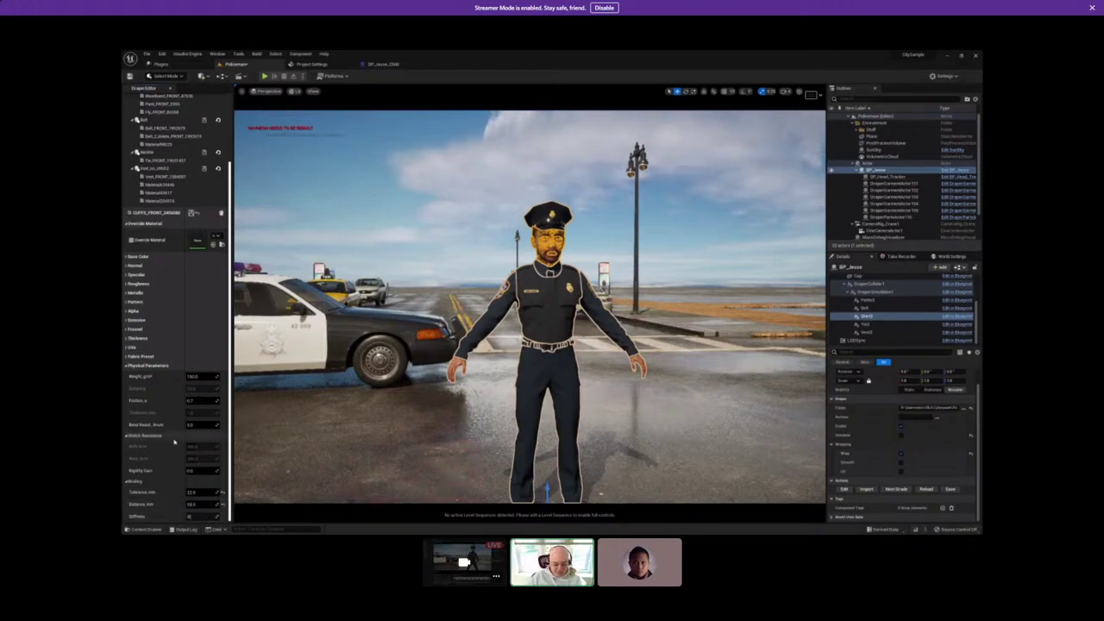
click(191, 504)
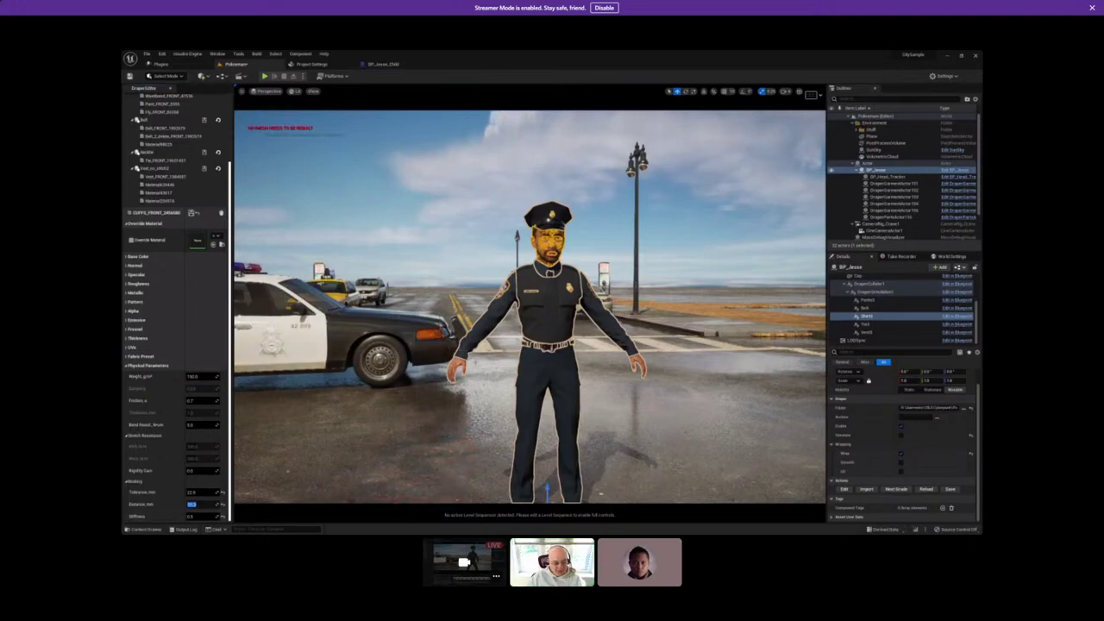
click(192, 516)
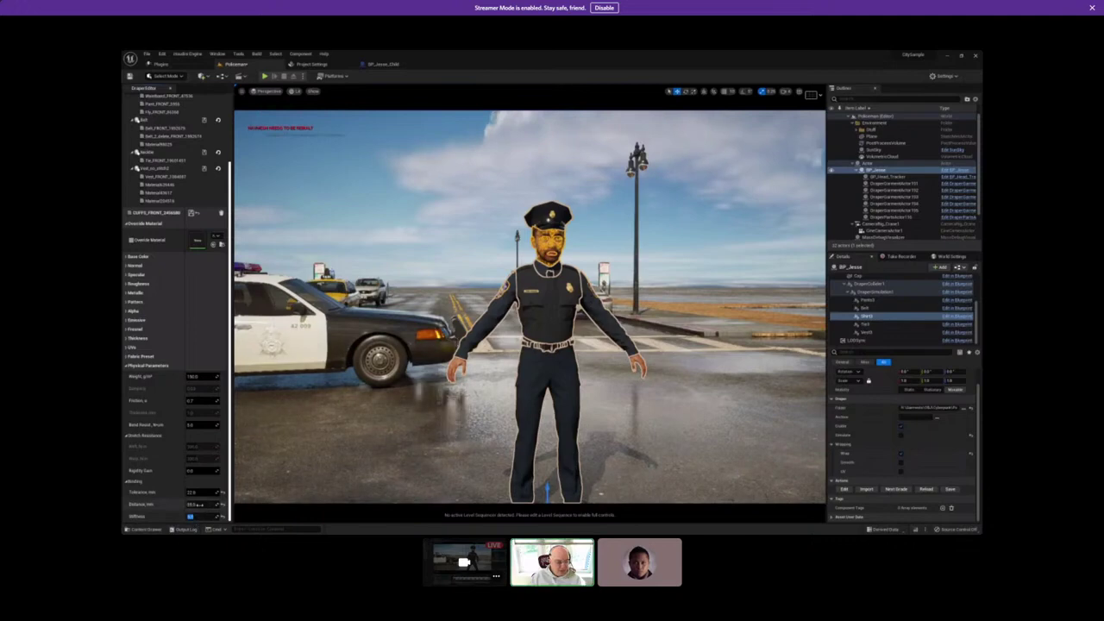
key(Return)
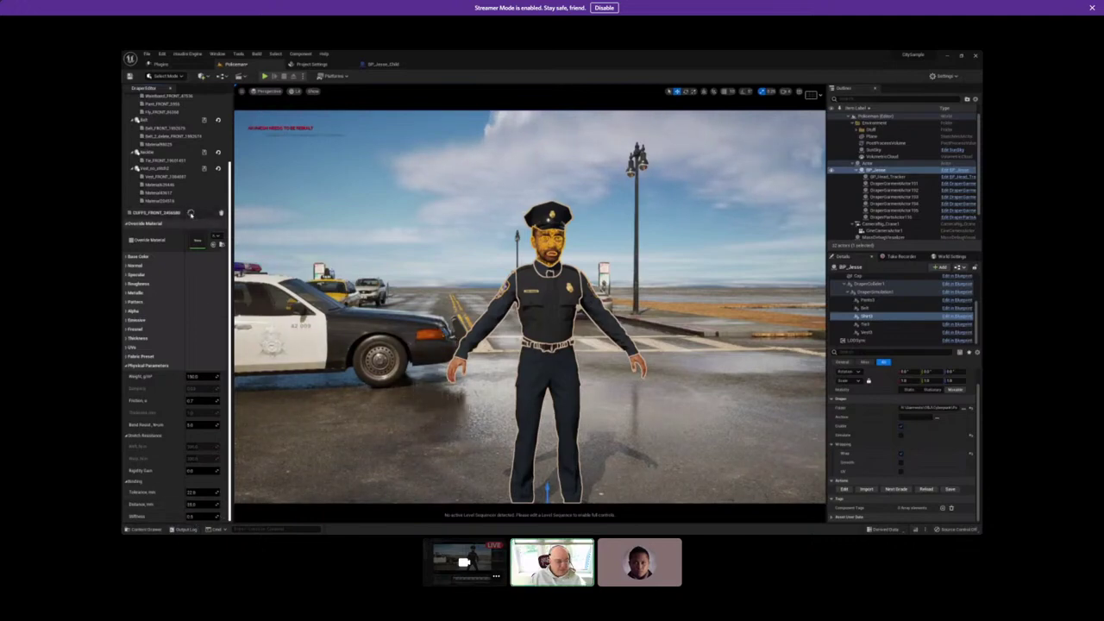
click(191, 214)
scroll(529, 306, up, 3)
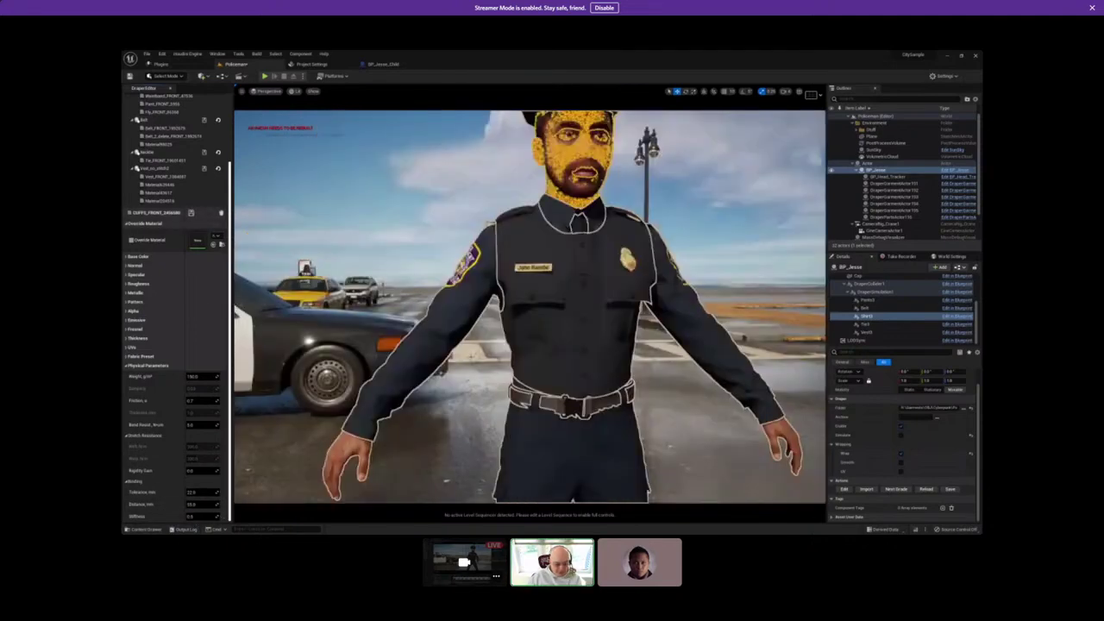
Set the cuffs Thickness_mm to 2.0 with Bias_mm 1.0 and recompute the drape.
middle_drag(390, 402, 439, 403)
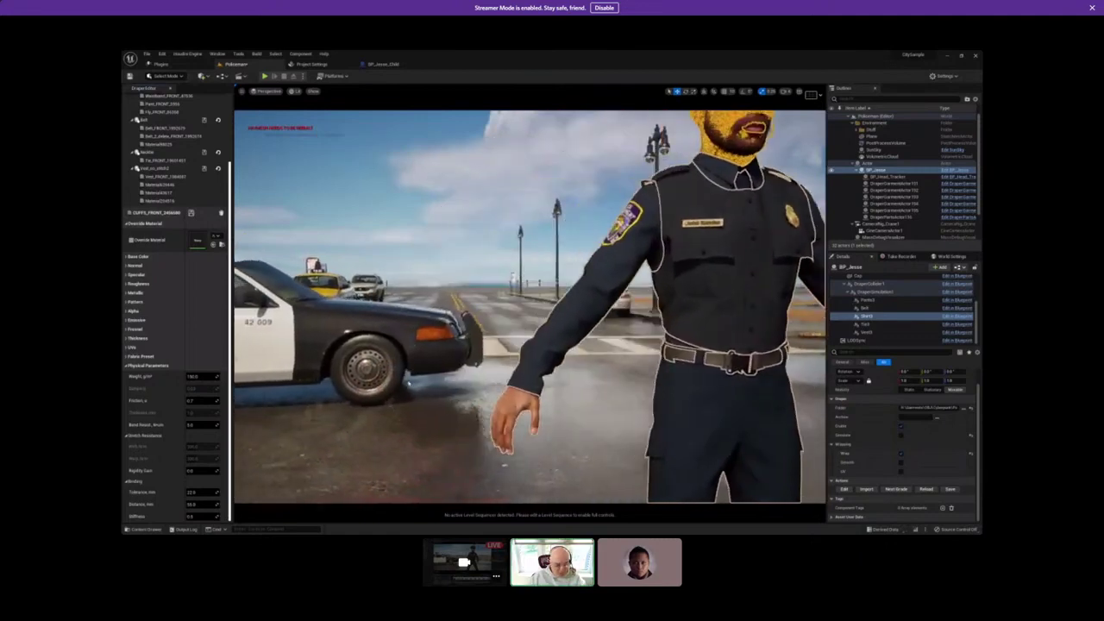
click(127, 338)
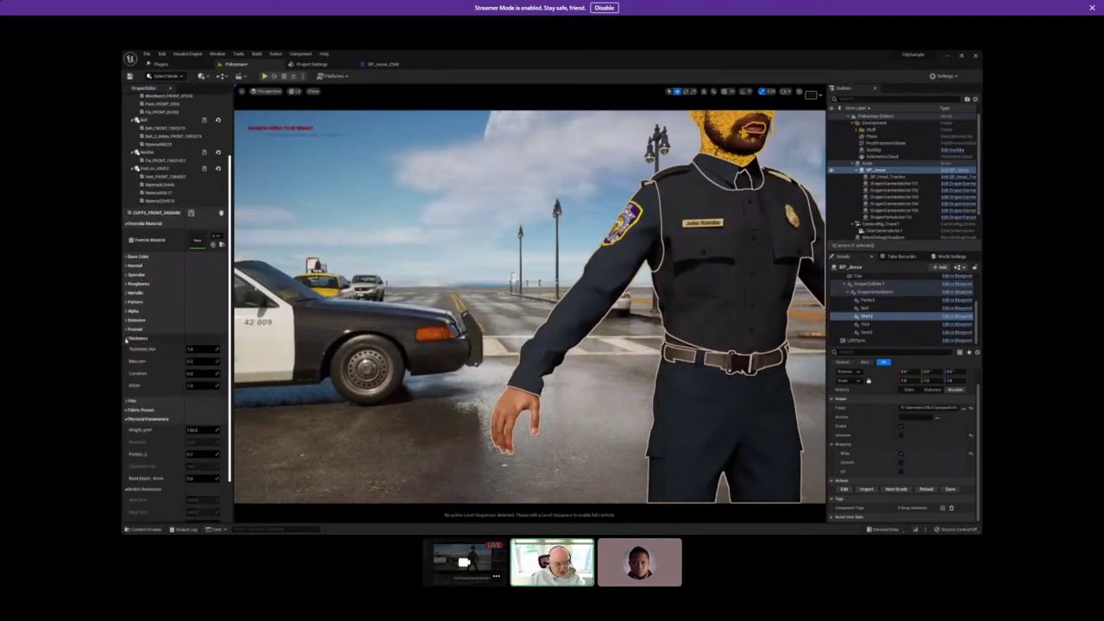
click(193, 350)
text(5)
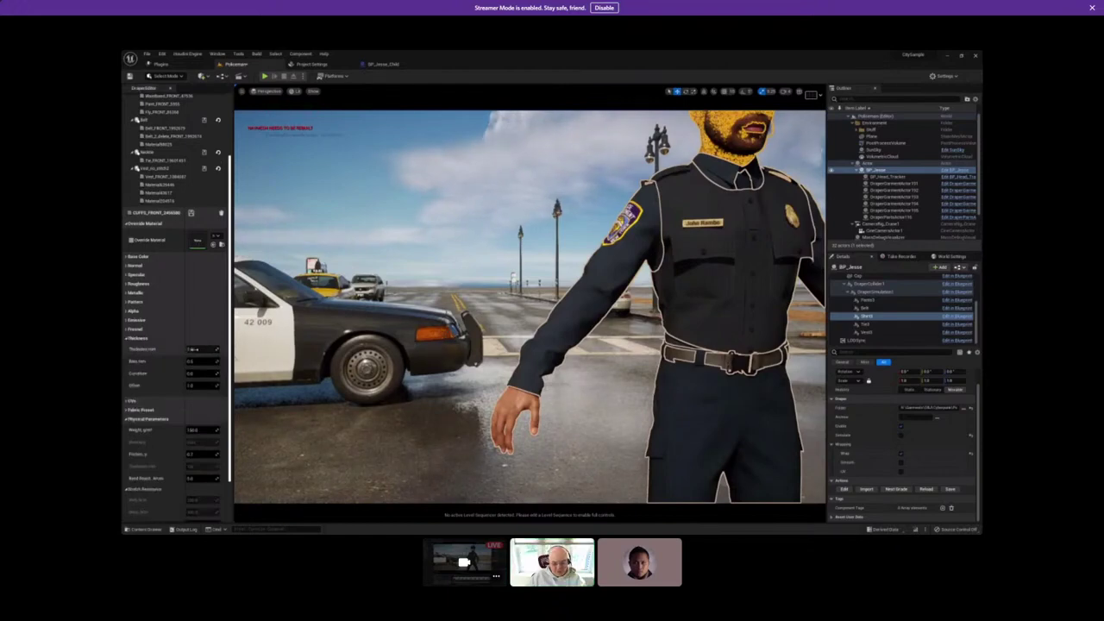
key(Return)
click(199, 349)
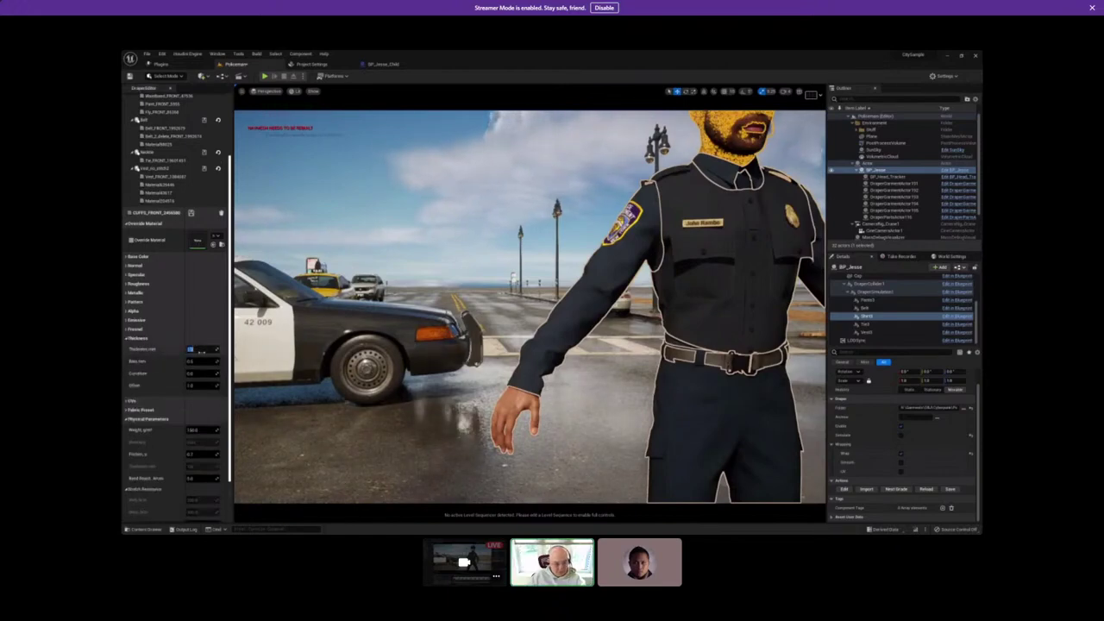
text(2)
key(Tab)
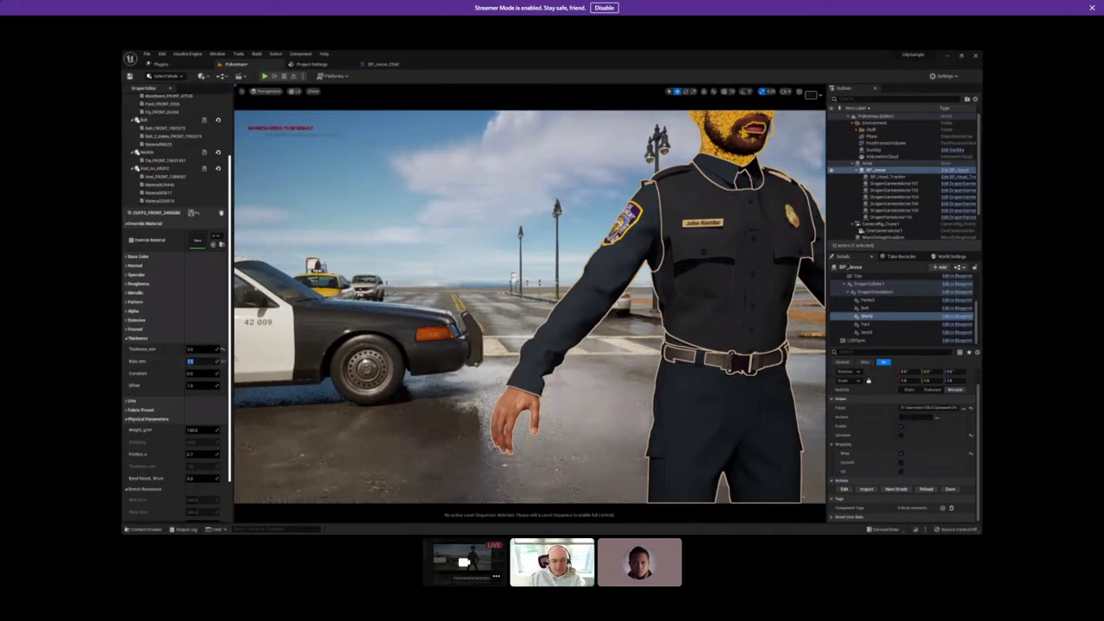
key(Return)
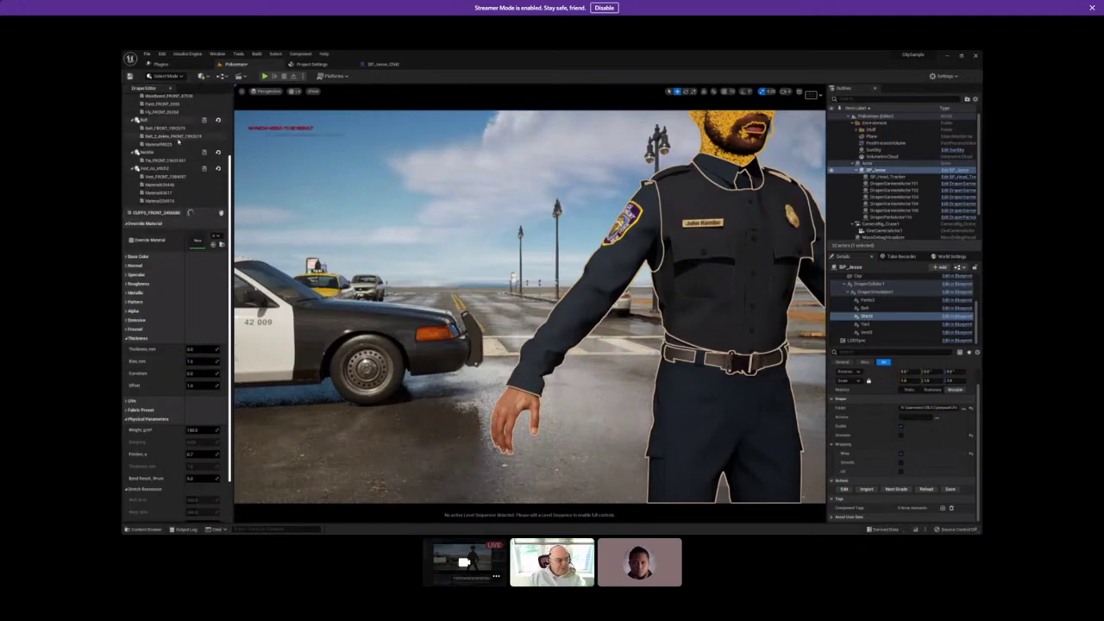
scroll(177, 138, up, 4)
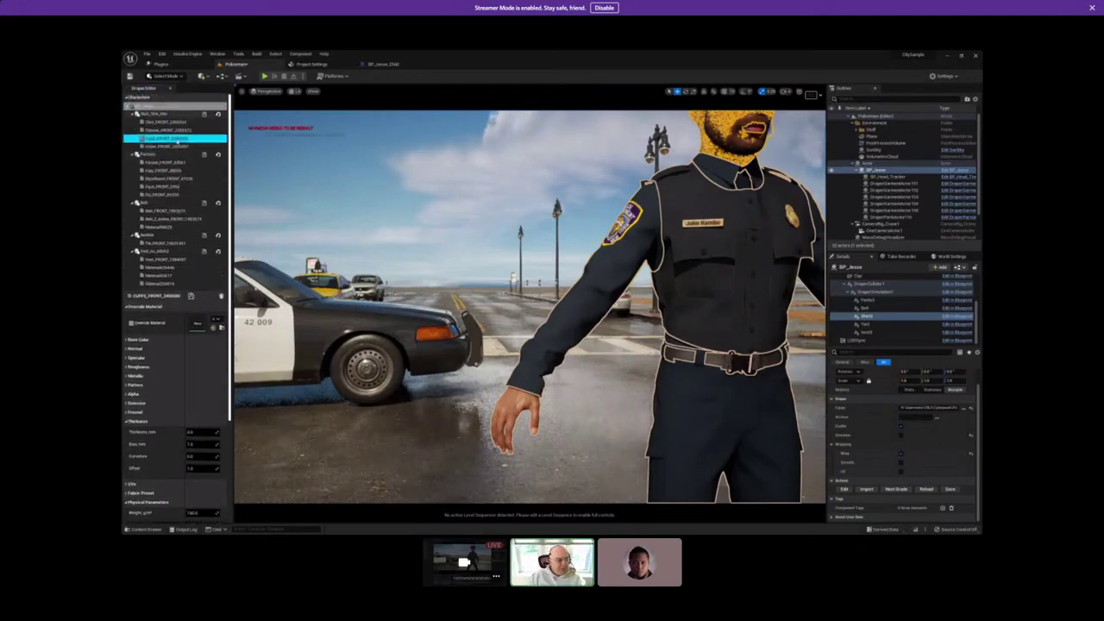
Select COLLAR_FRONT and change its Thickness_mm value.
click(162, 146)
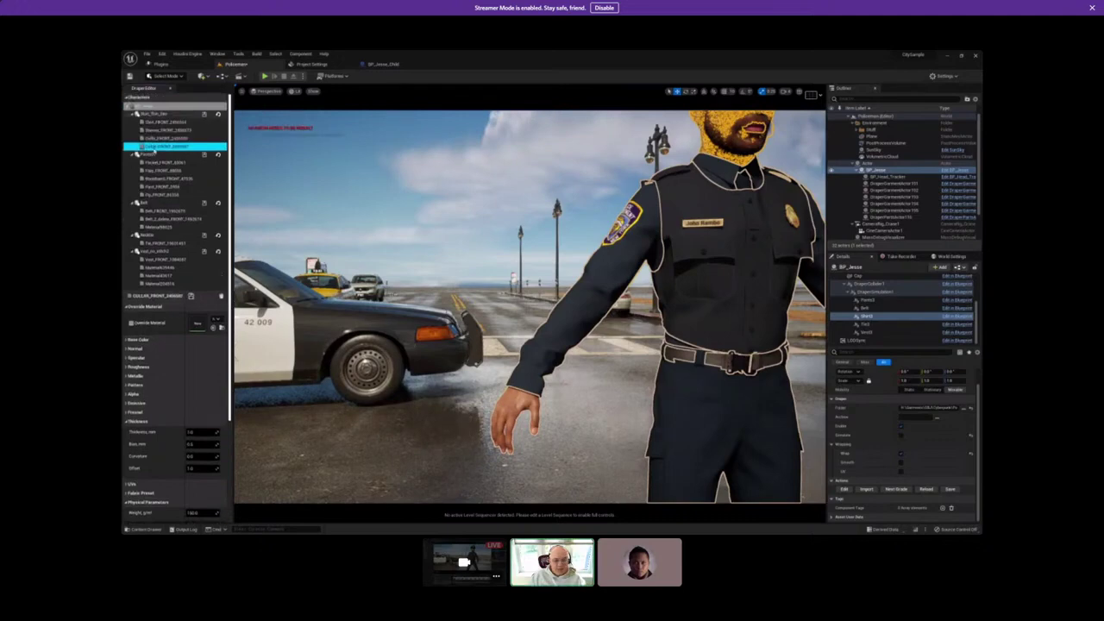
click(191, 432)
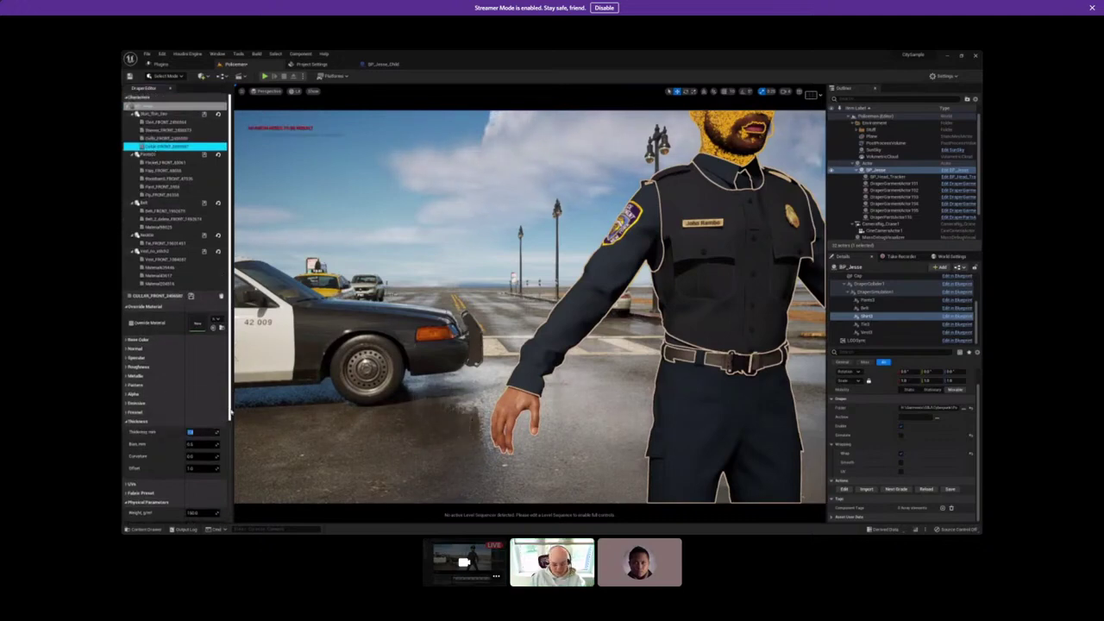
text(0)
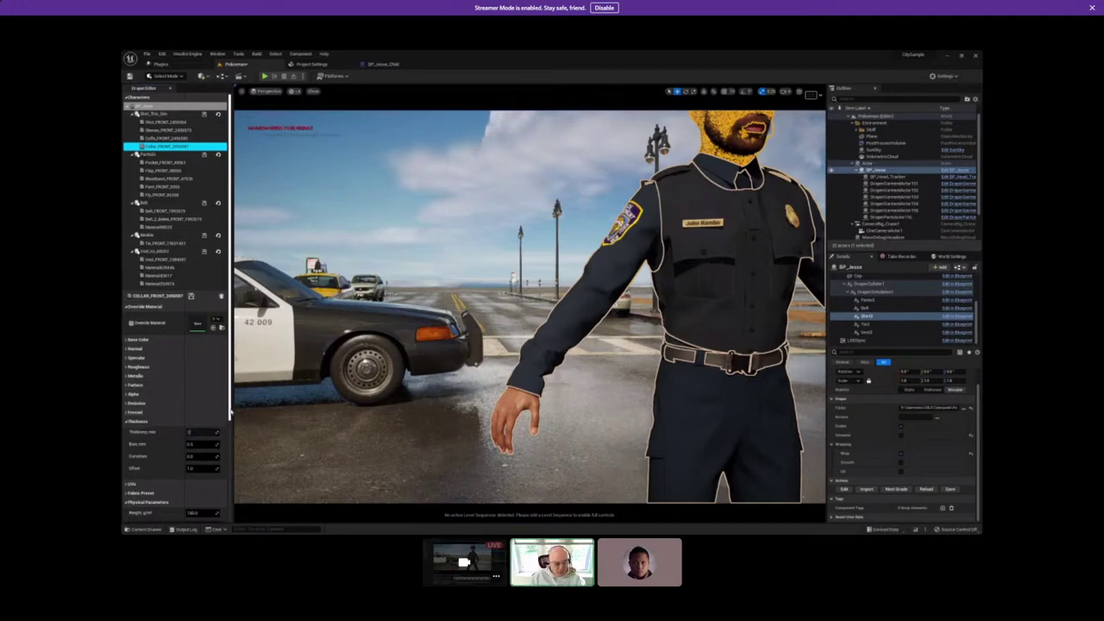
key(Tab)
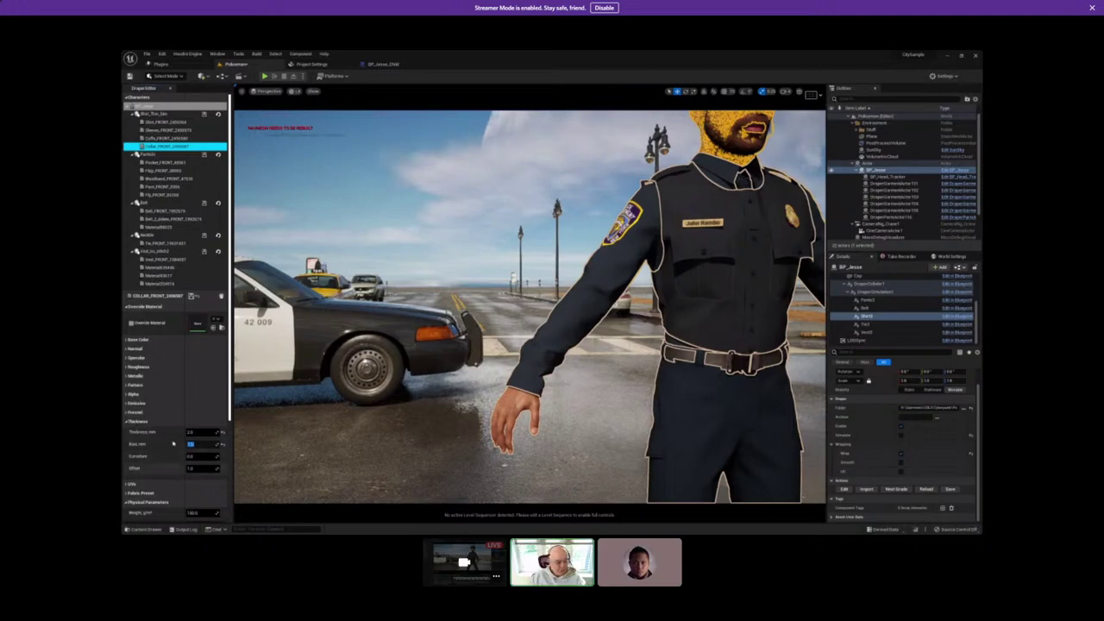
scroll(172, 443, down, 4)
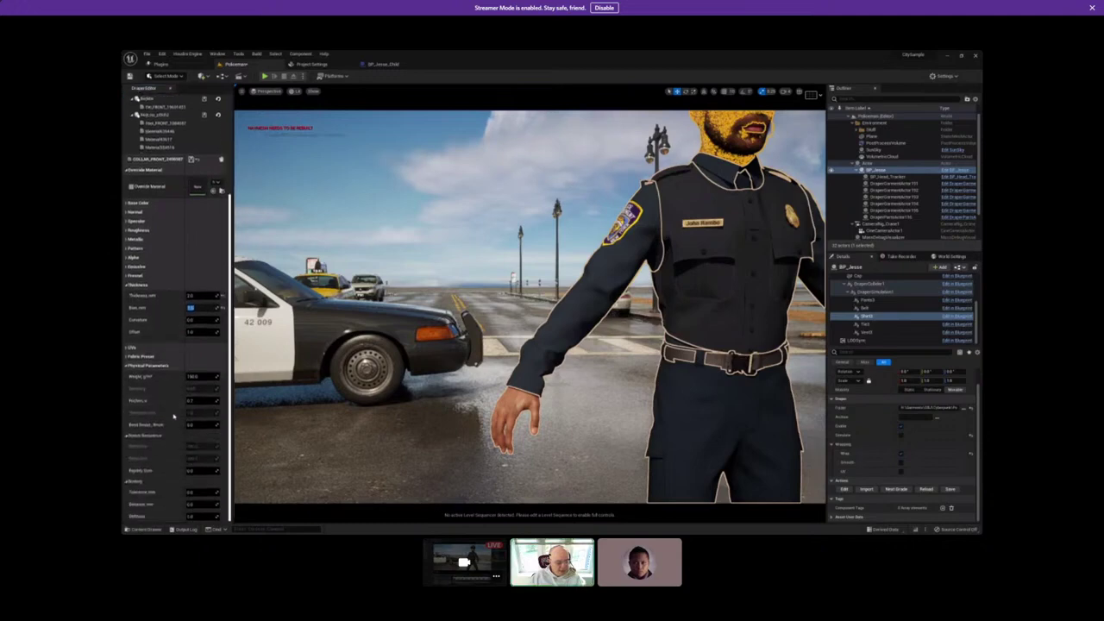
Set the collar binding tolerance to 48 and stiffness to 1.0.
click(192, 492)
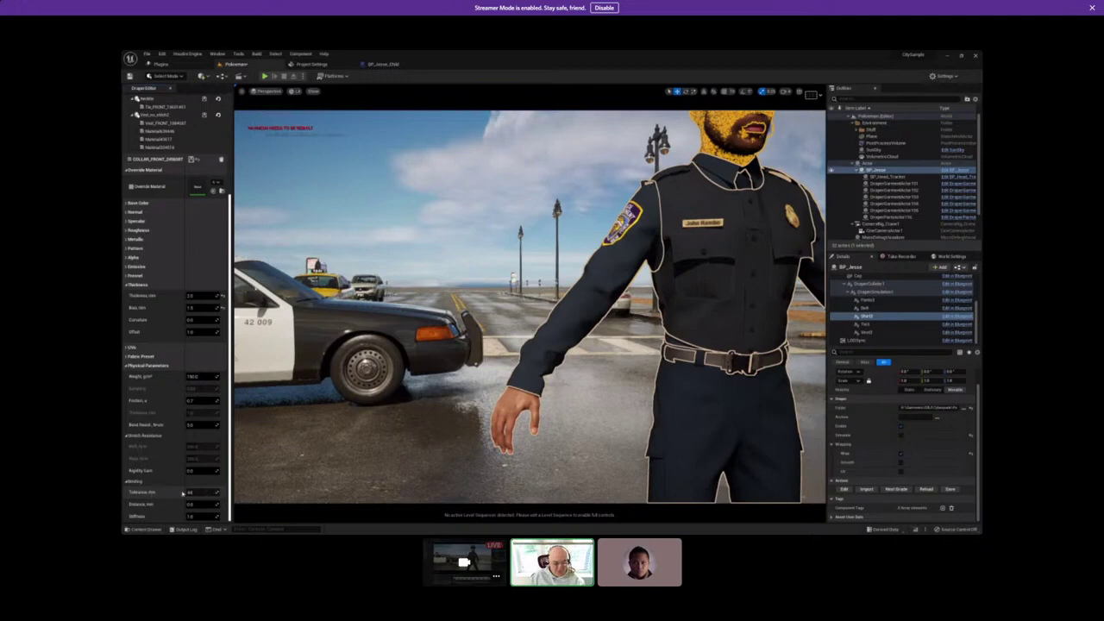
key(Return)
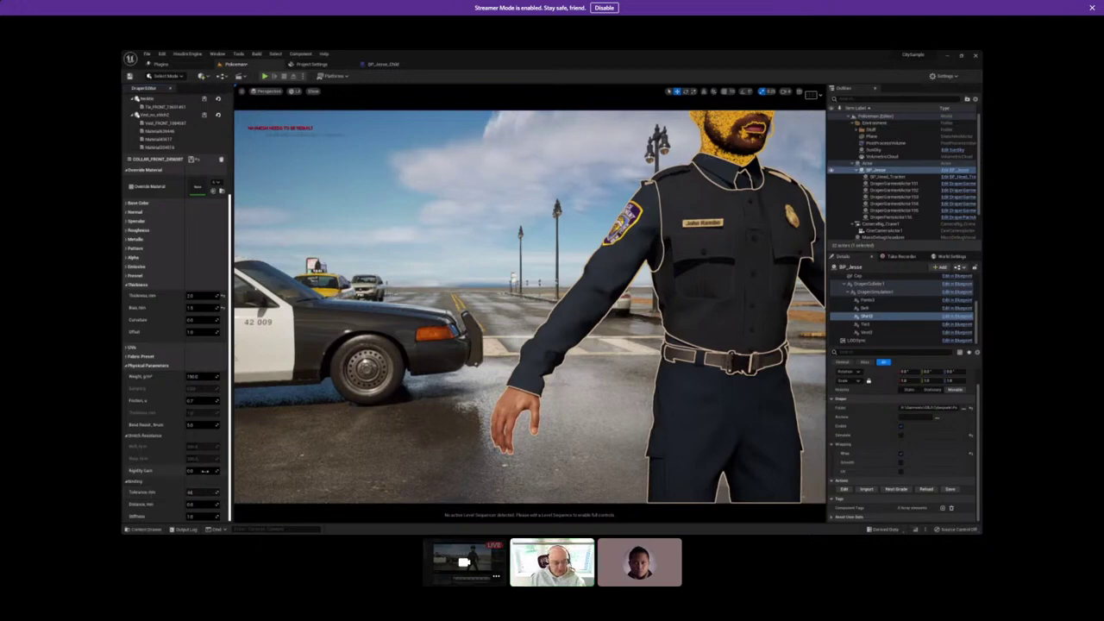
drag(188, 515, 198, 520)
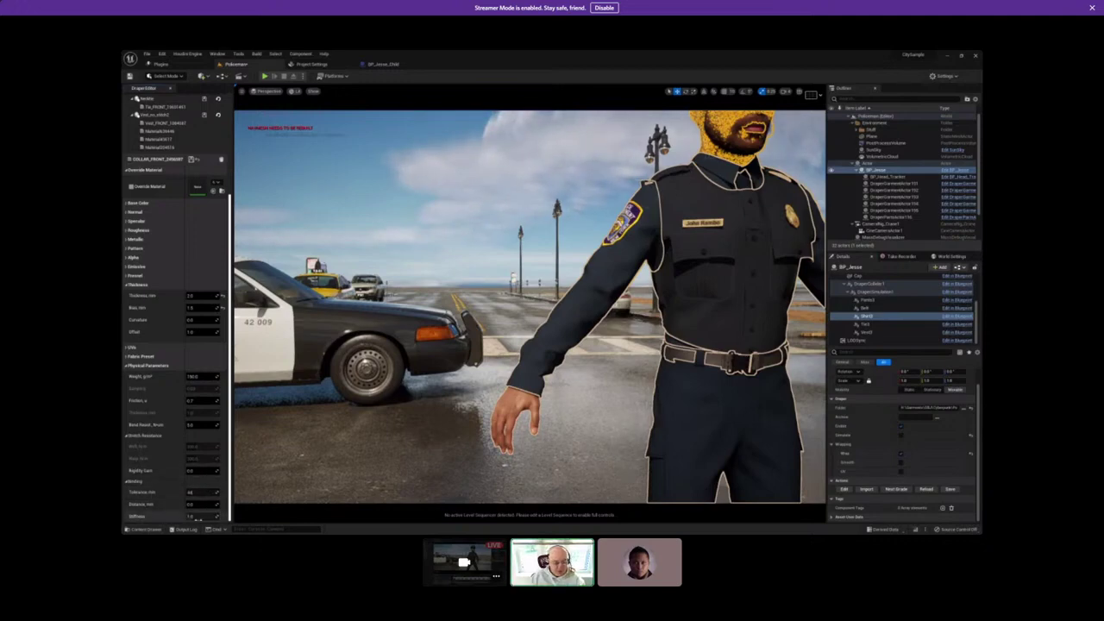
click(191, 516)
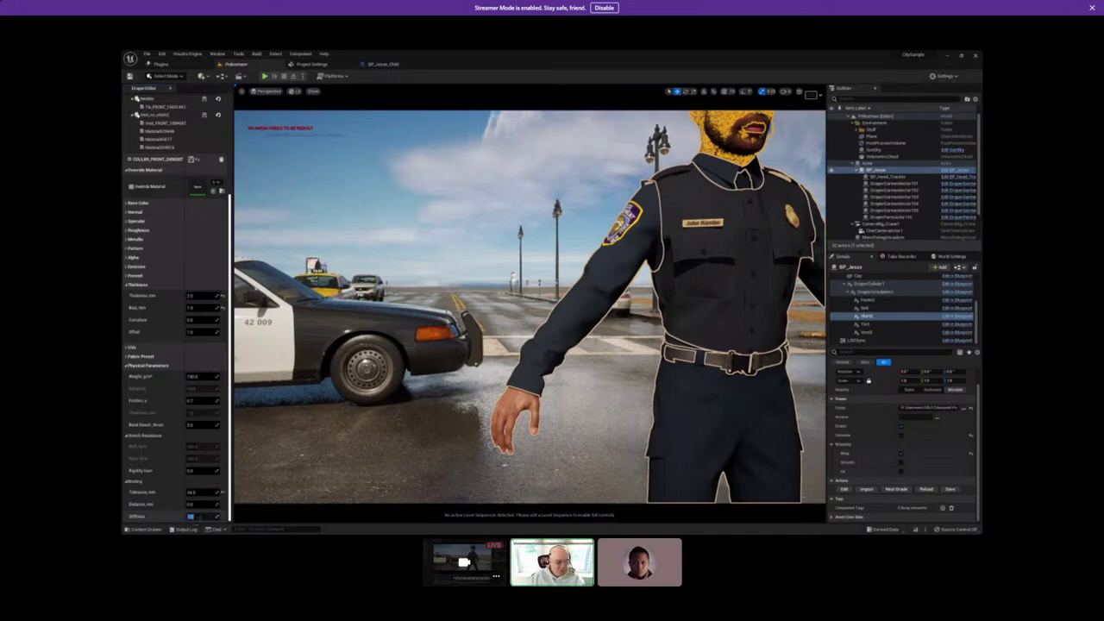
key(Return)
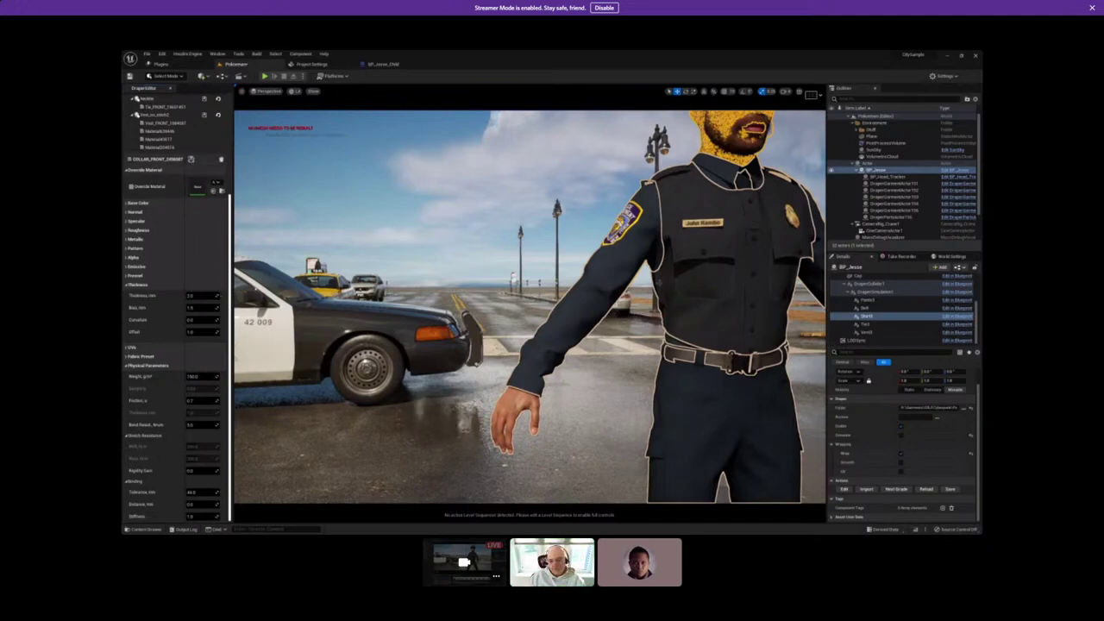
Frame the policeman, turn off viewport Realtime, and run the level in Play mode.
key(f)
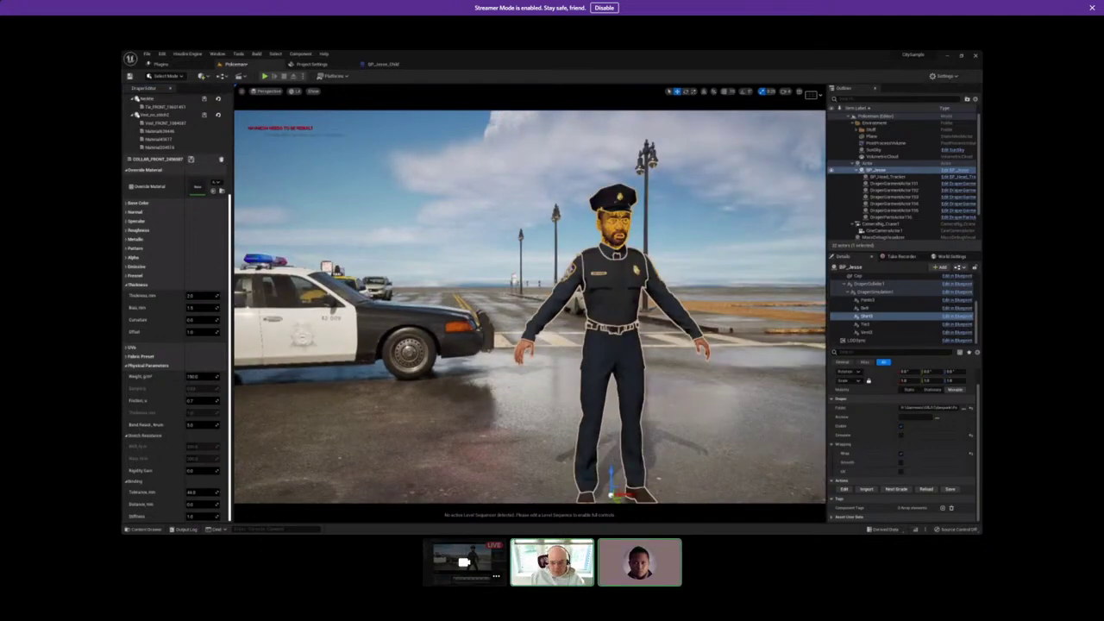
key(f)
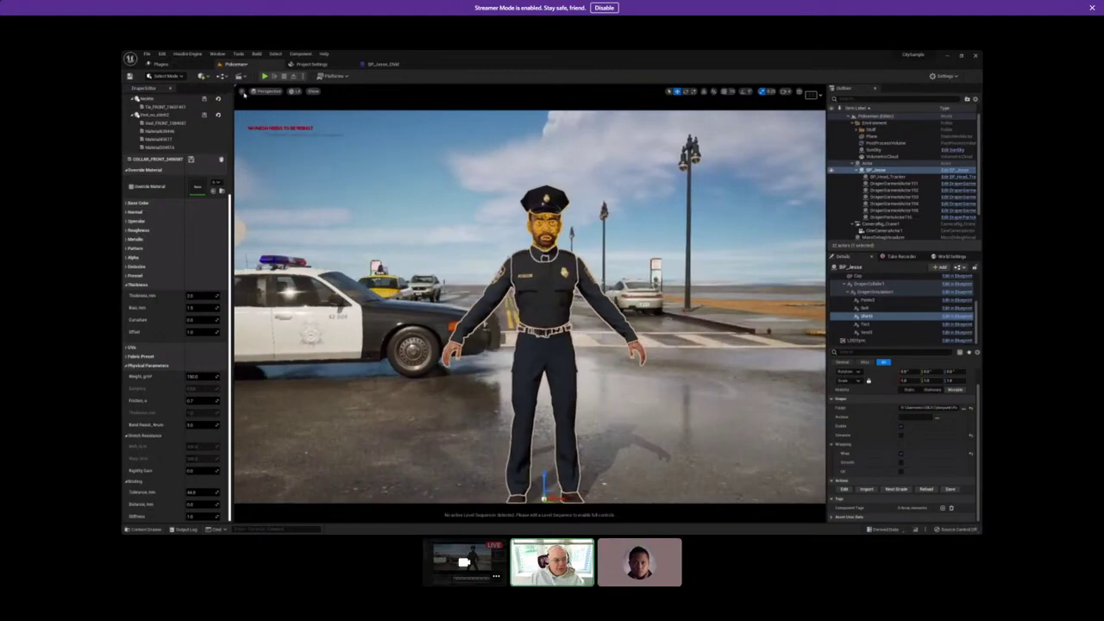
click(244, 91)
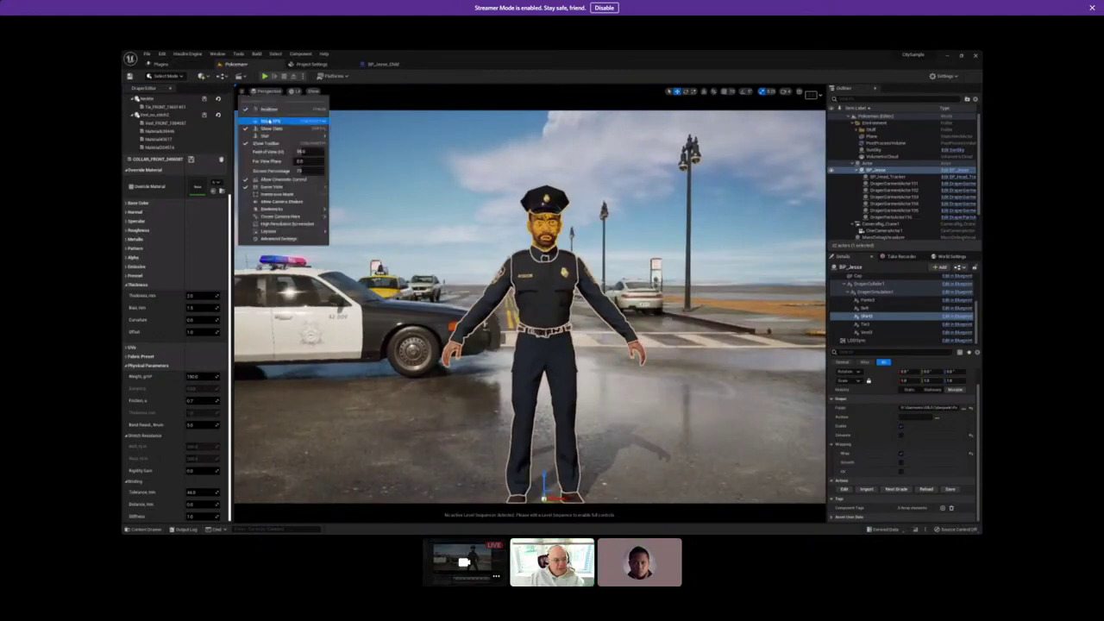
click(268, 109)
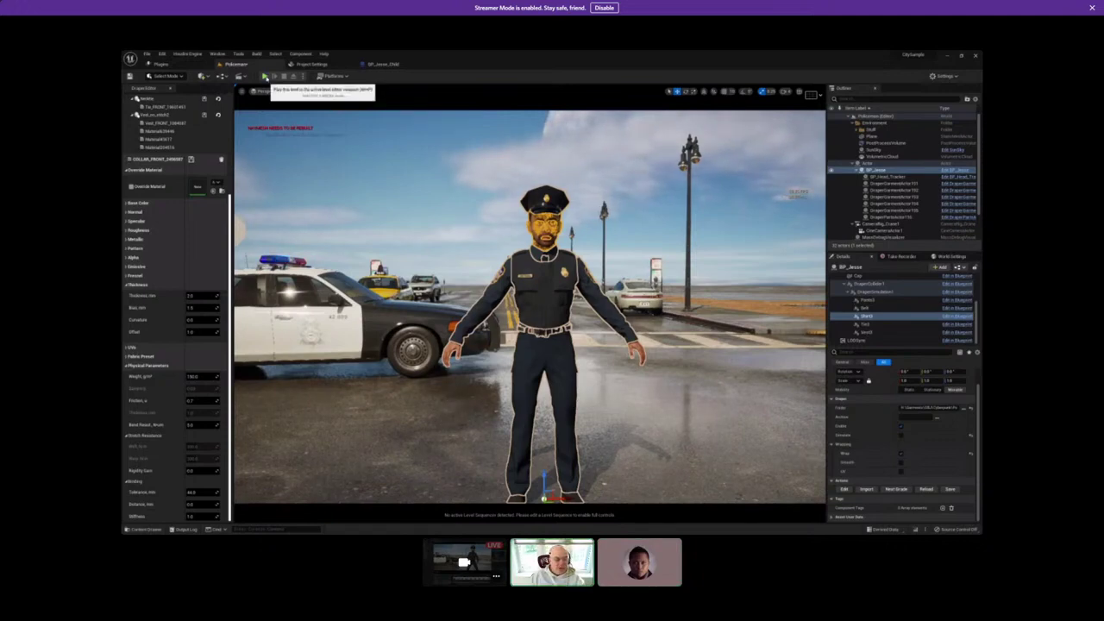
scroll(162, 212, up, 5)
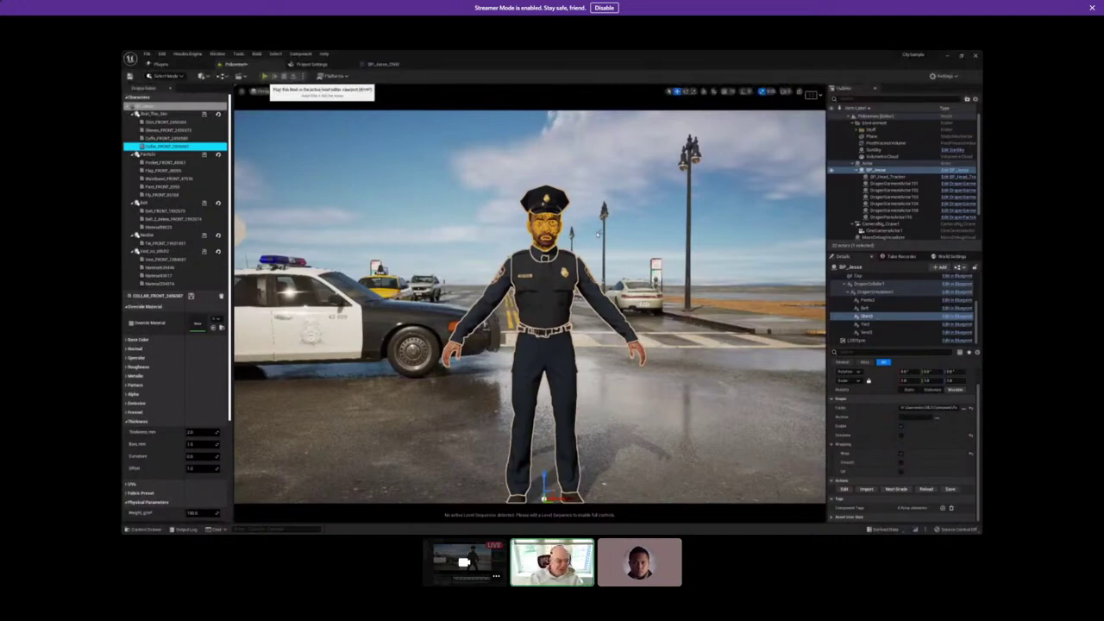
click(265, 76)
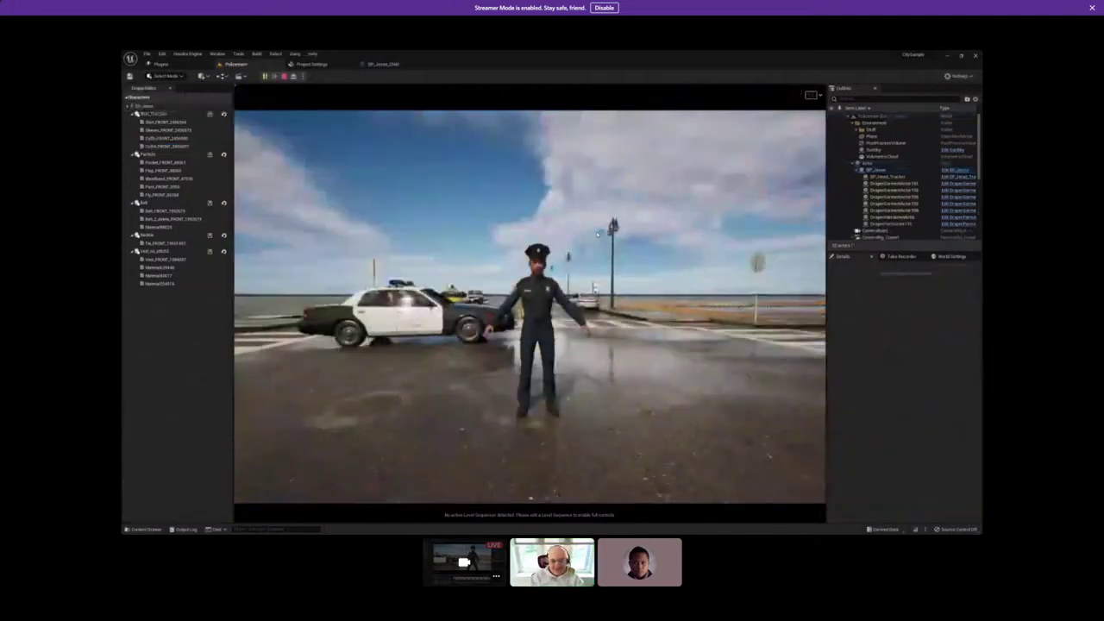
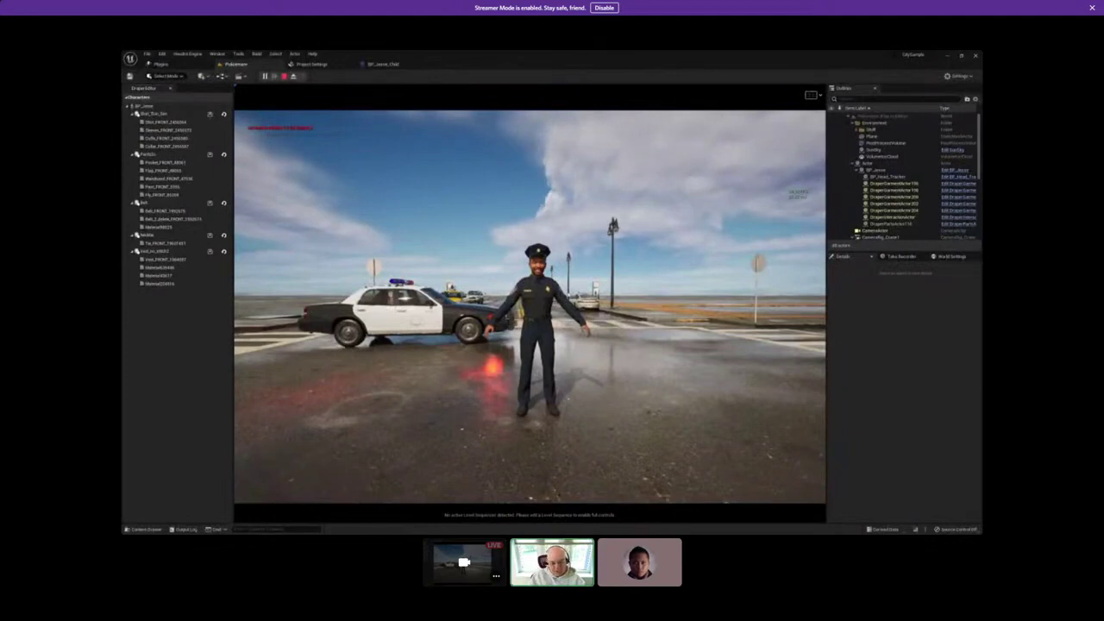
Fly the game camera forward until it is close to the policeman beside the police car.
key(w)
key(w)
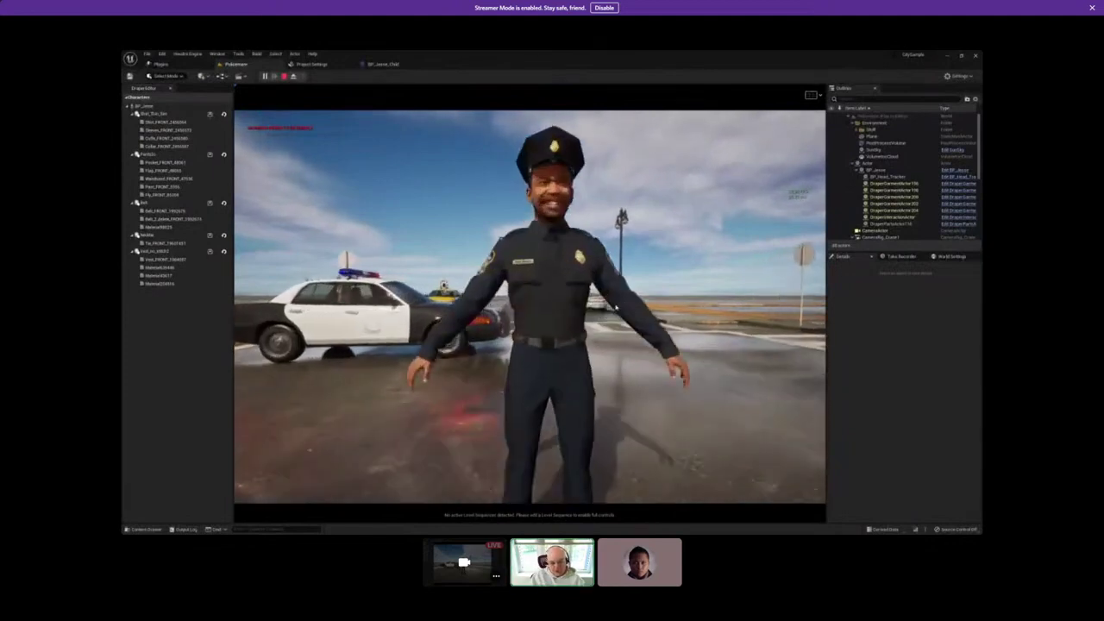
key(w)
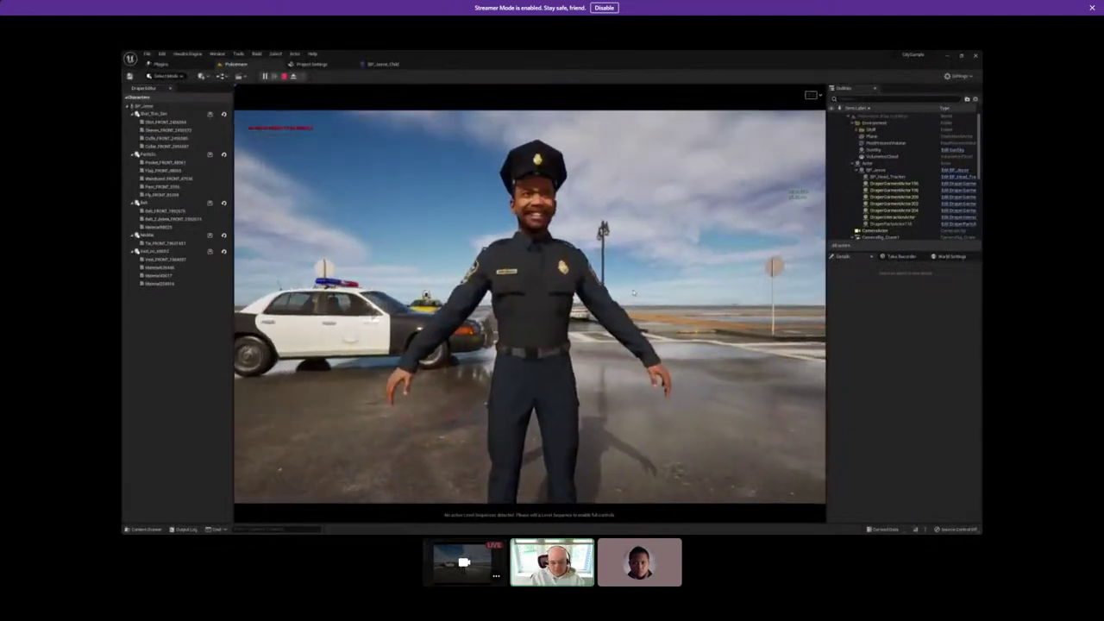
key(w)
key(w)
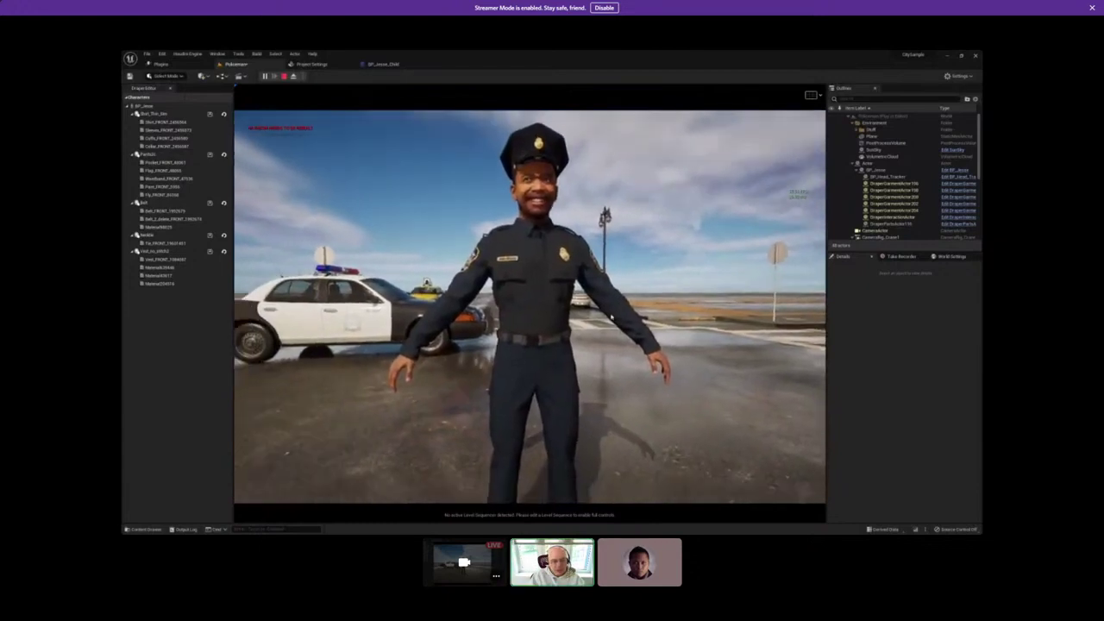
key(w)
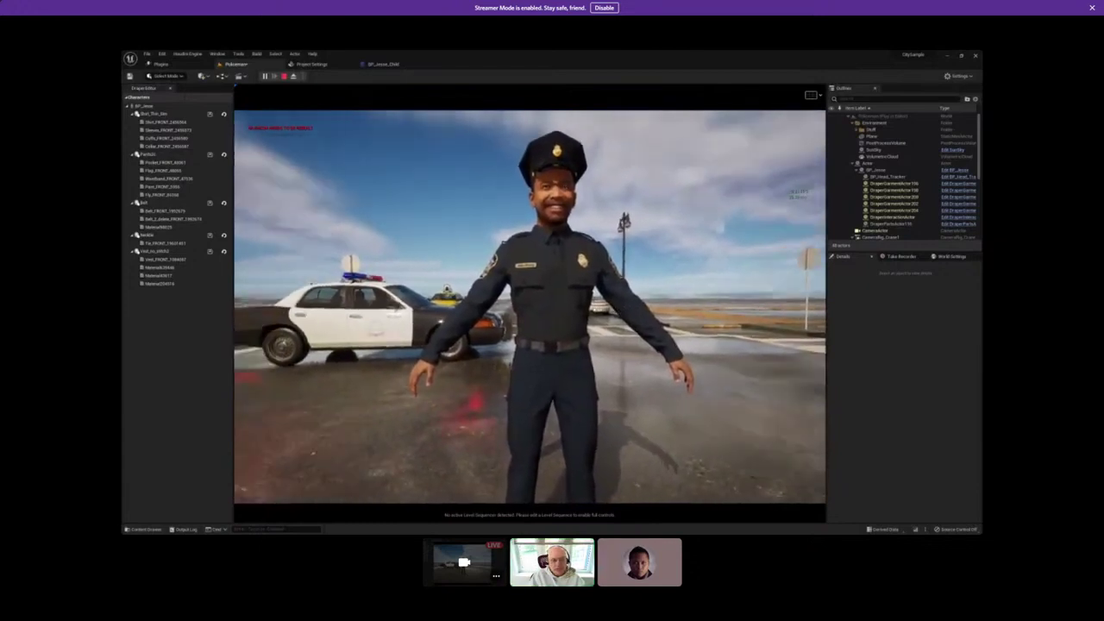
key(w)
key(w)
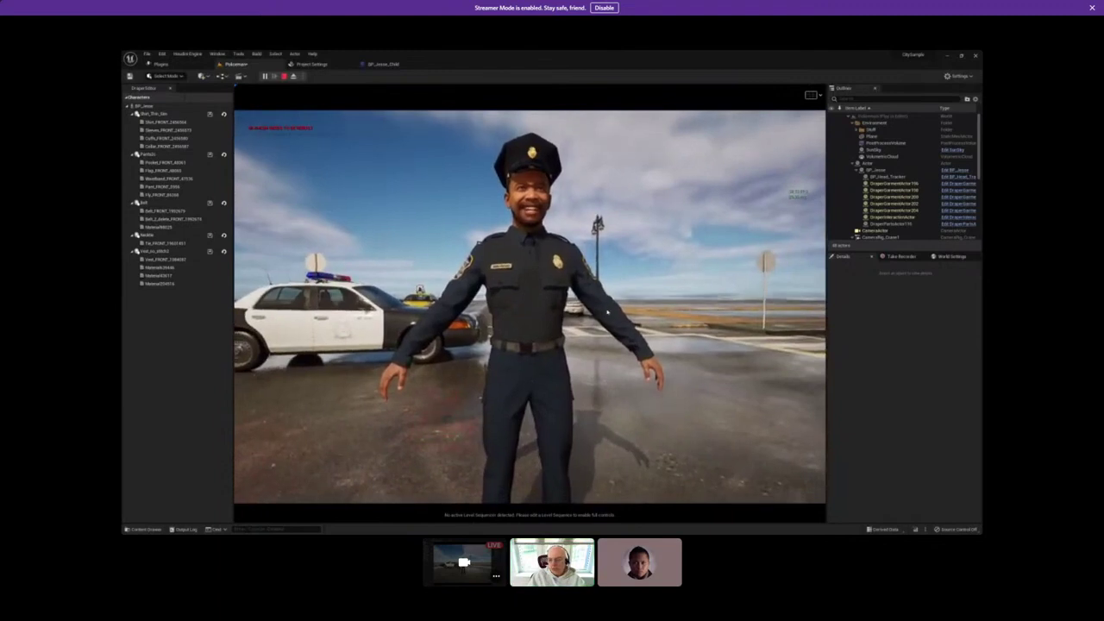
key(w)
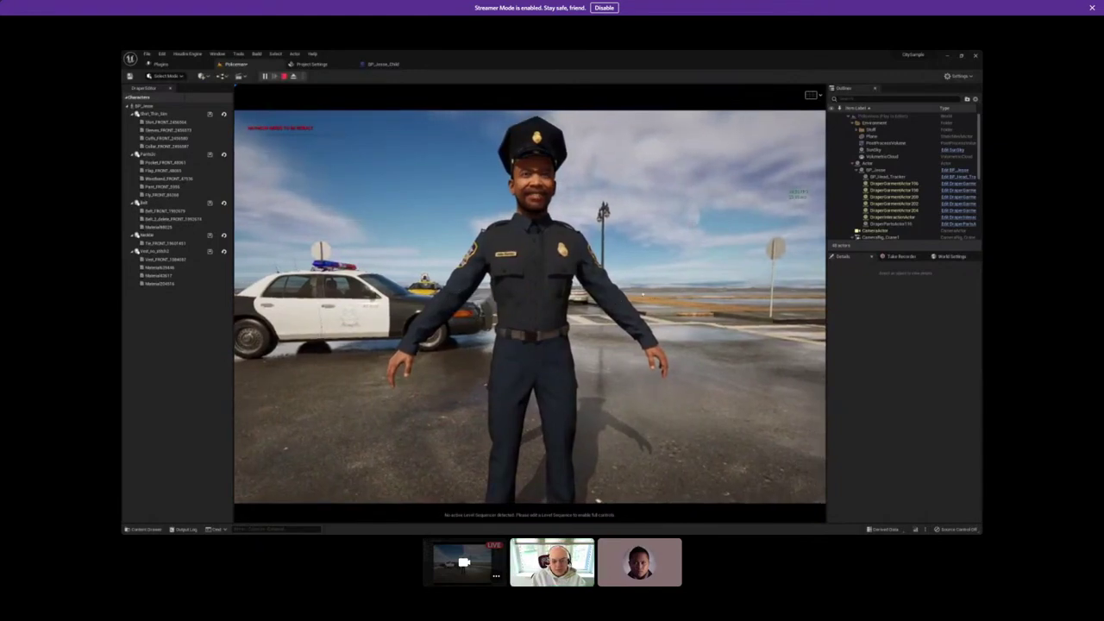
Stop the game preview and select the Shirt component of BP_Jesse.
click(283, 76)
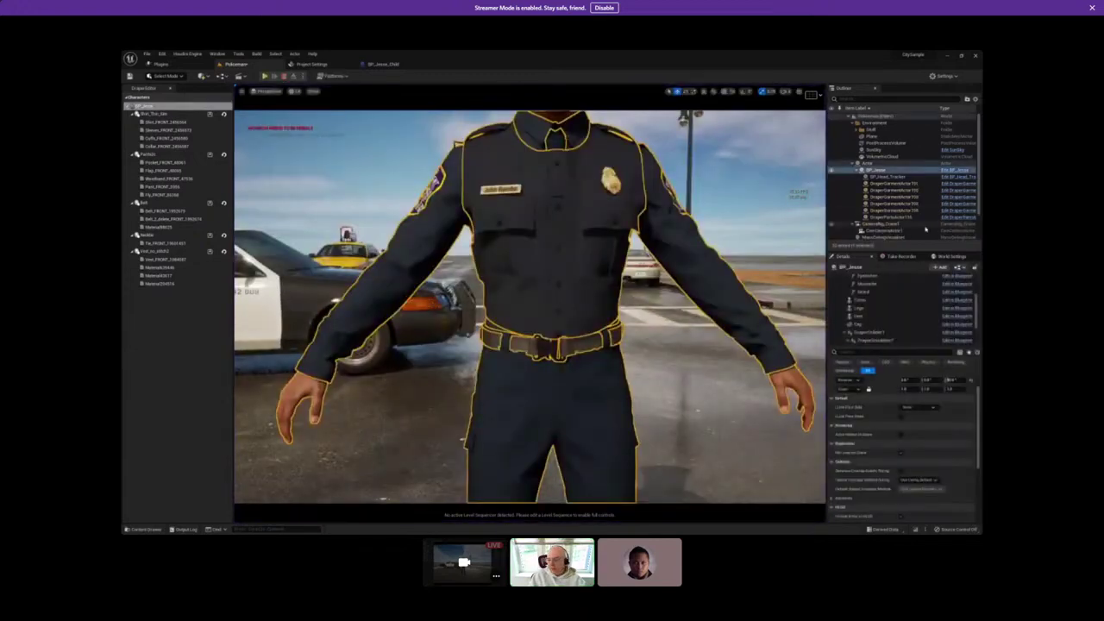
click(951, 256)
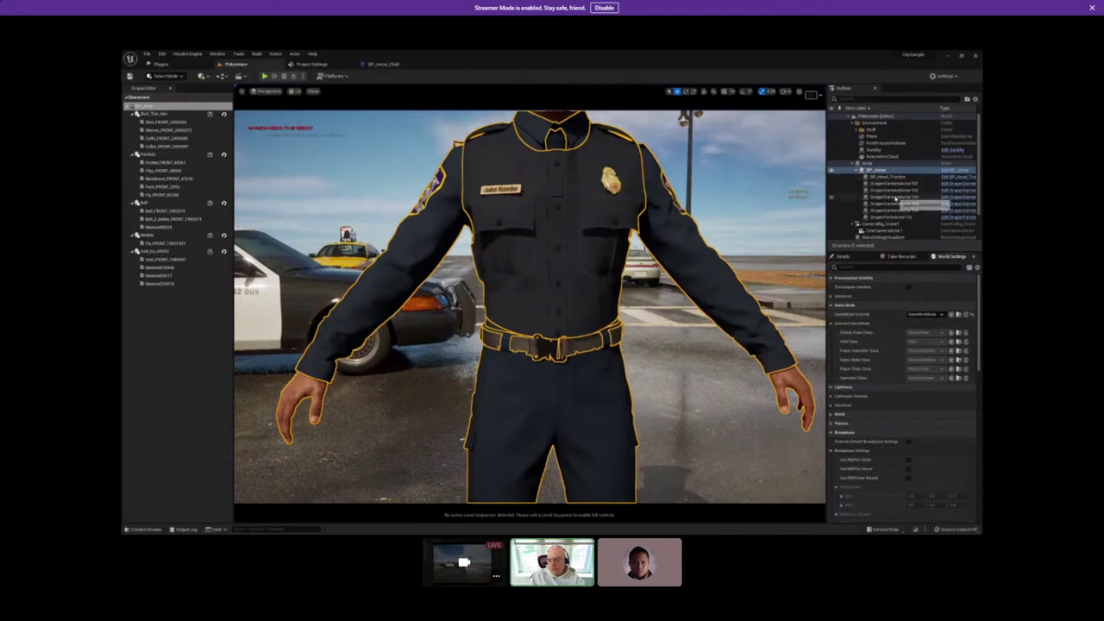
scroll(896, 199, down, 2)
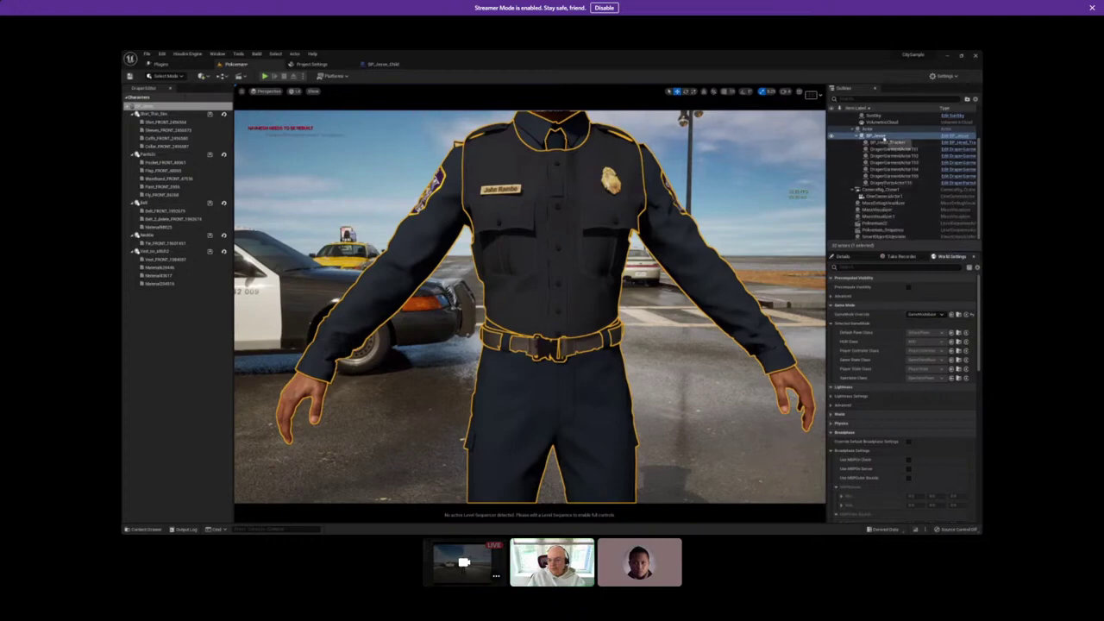
click(879, 135)
click(854, 257)
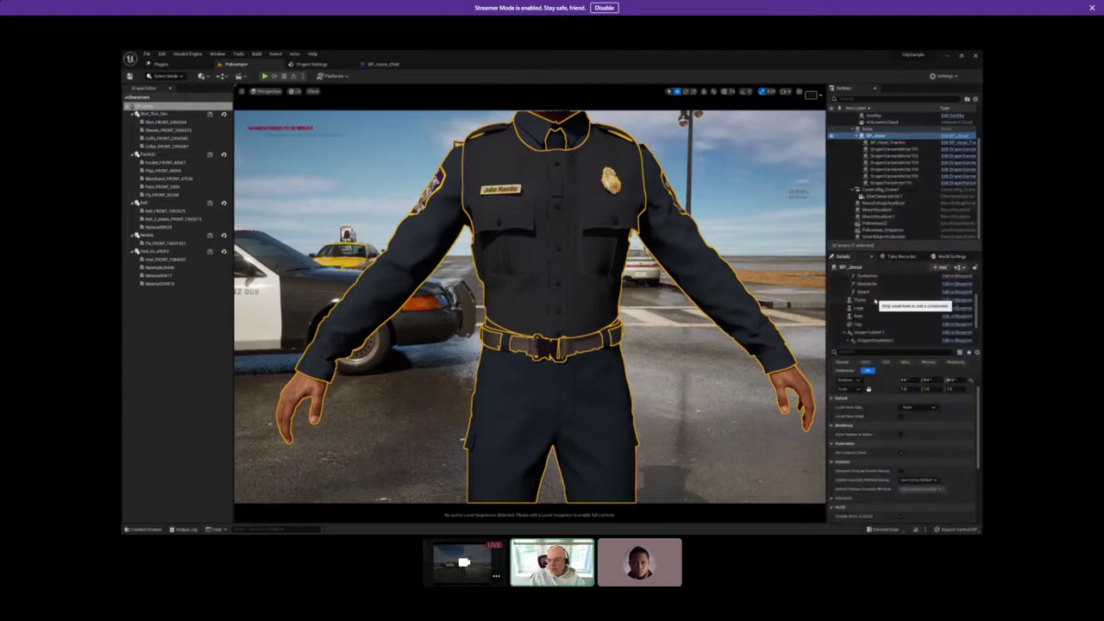
scroll(885, 330, down, 2)
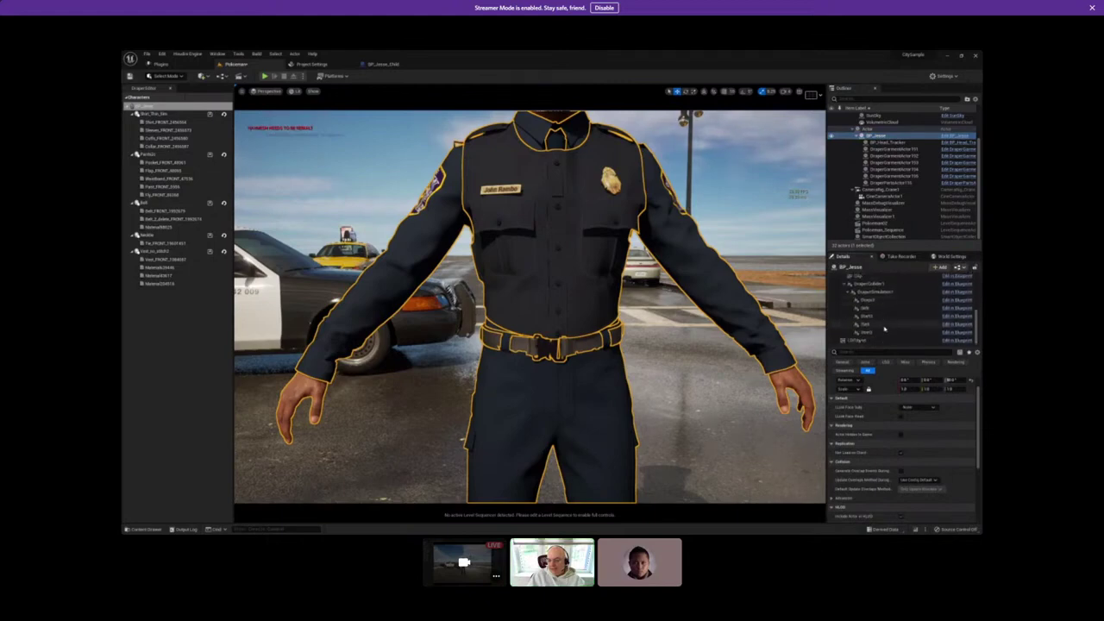
click(881, 317)
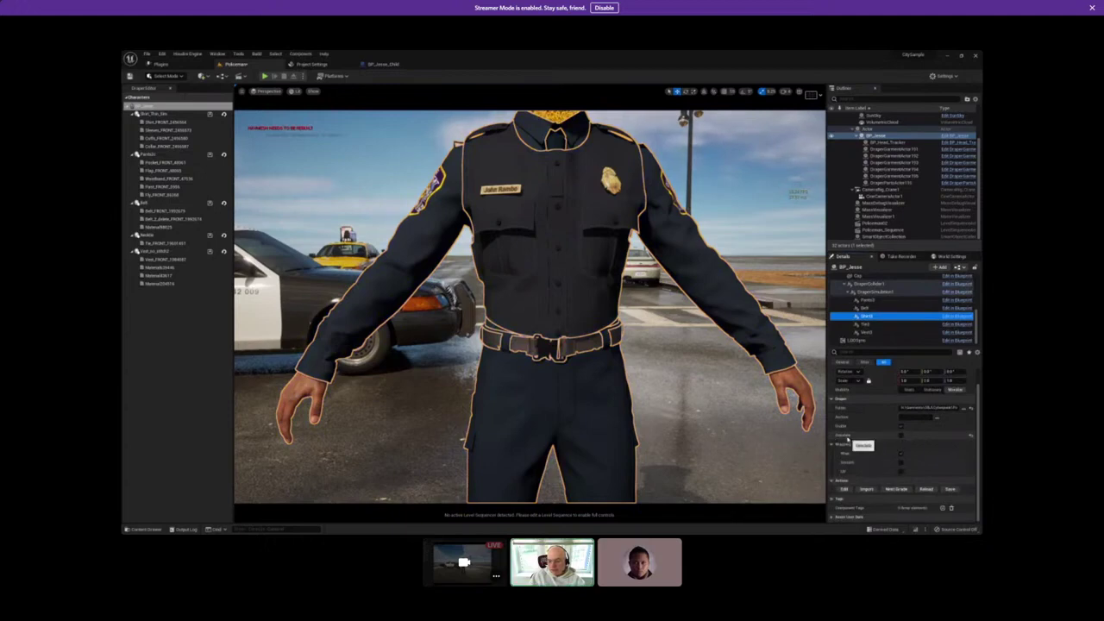
Hide and re-show the Shirt uniform, then save the Policeman map.
click(901, 438)
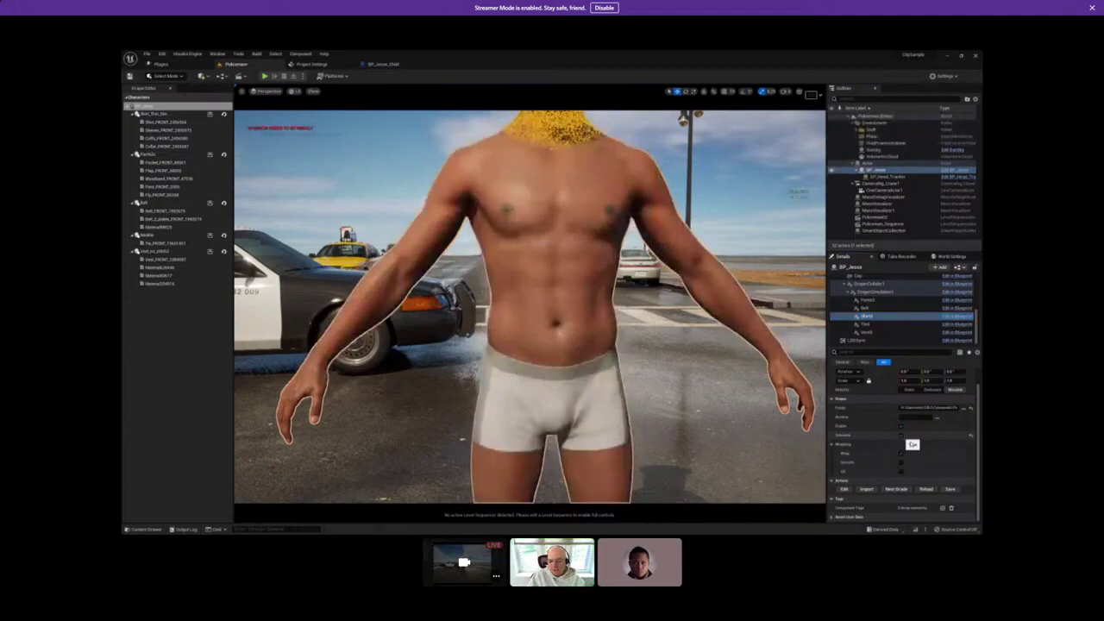
click(901, 436)
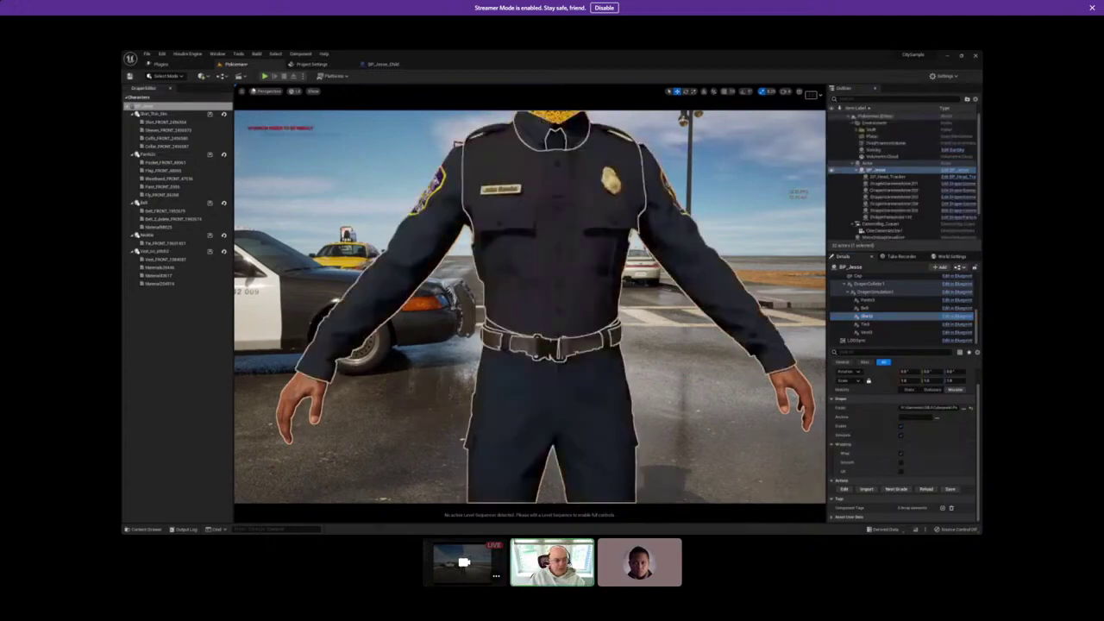
click(130, 76)
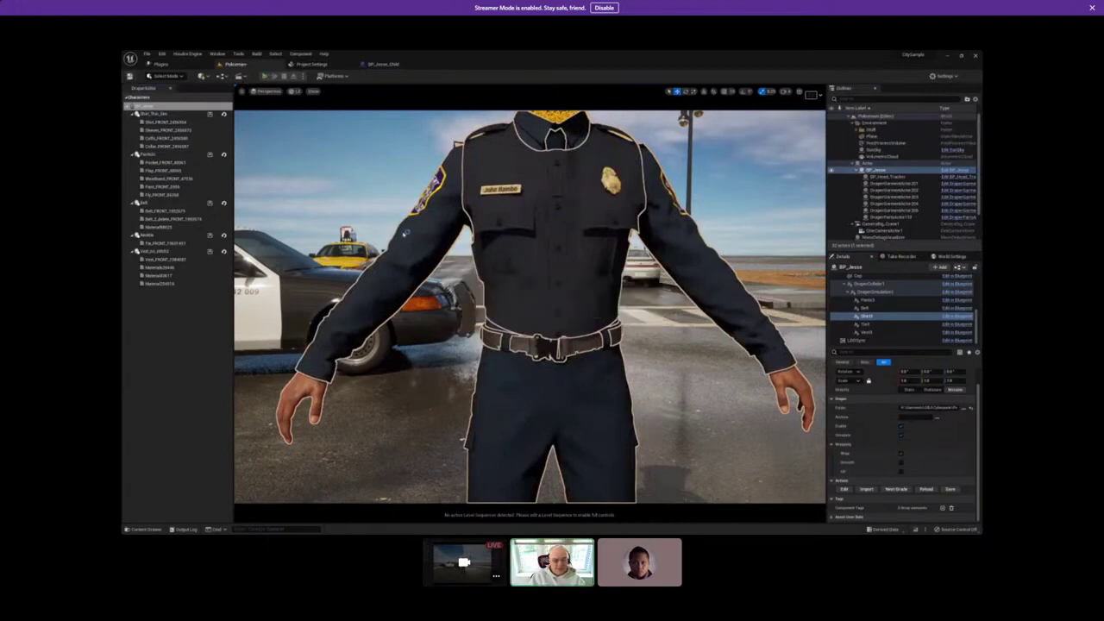
Play the level and enter 2.5 as the Cuffs garment's Physical Parameters Stiffness.
key(alt+p)
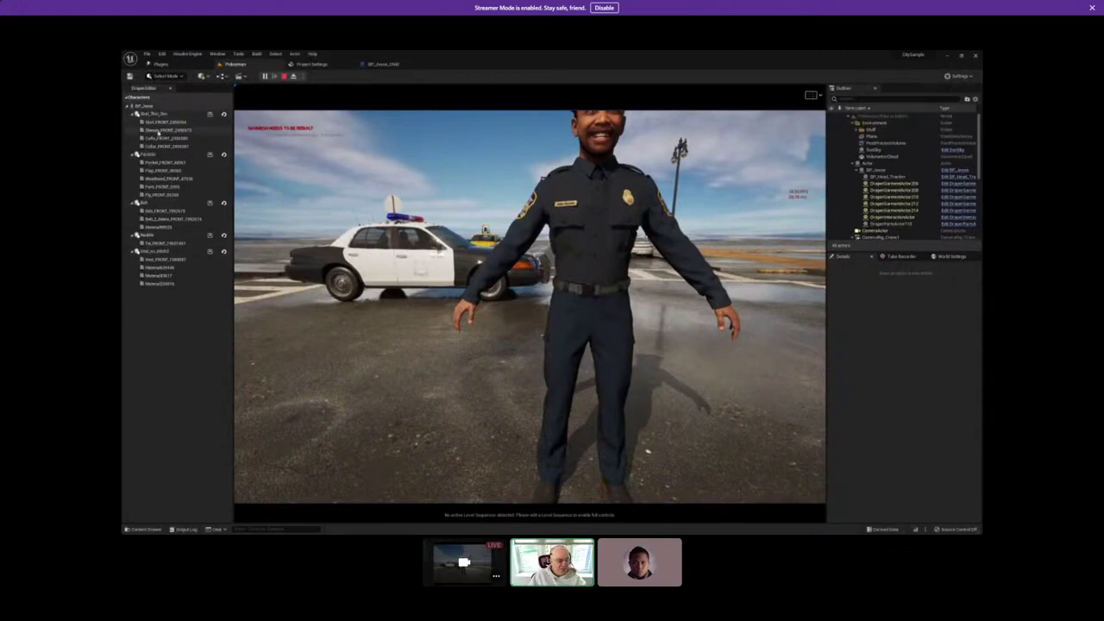
click(158, 137)
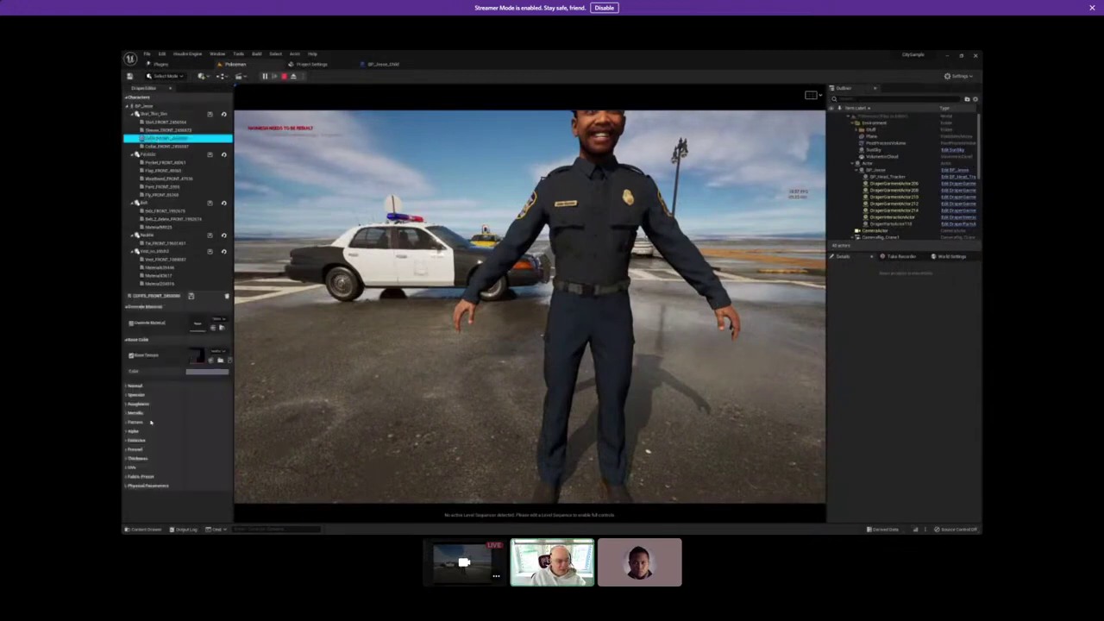
click(126, 485)
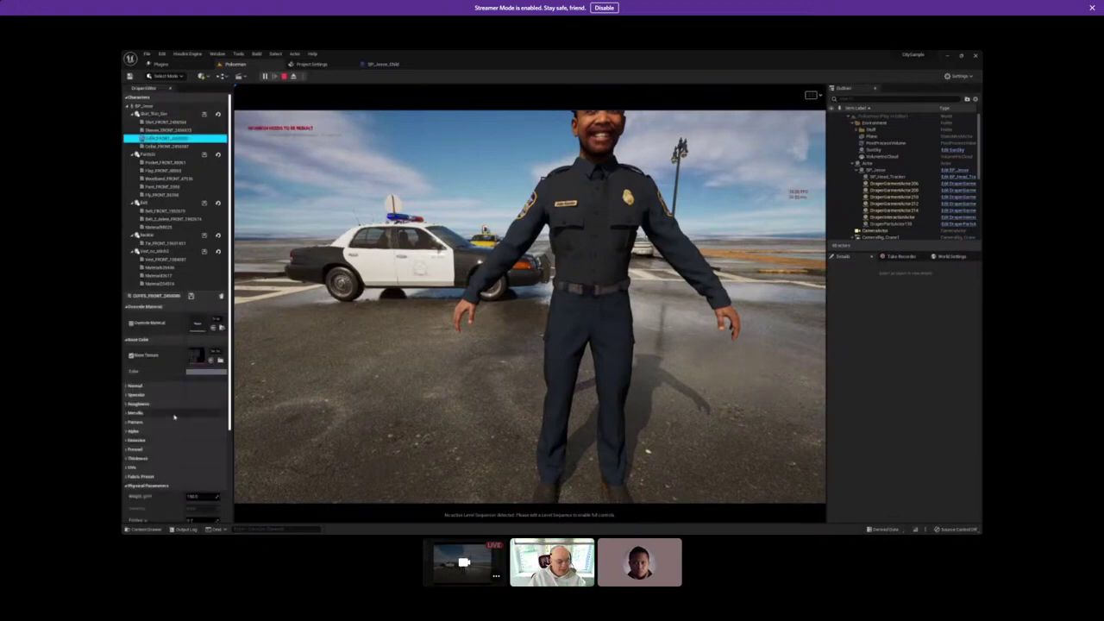
scroll(174, 417, down, 3)
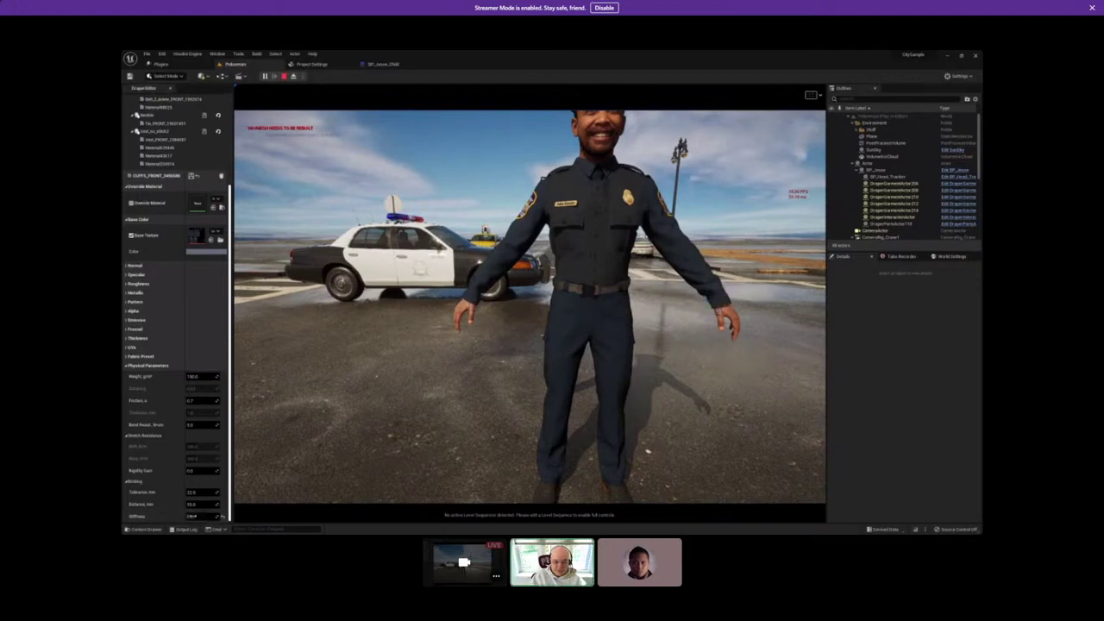
click(197, 516)
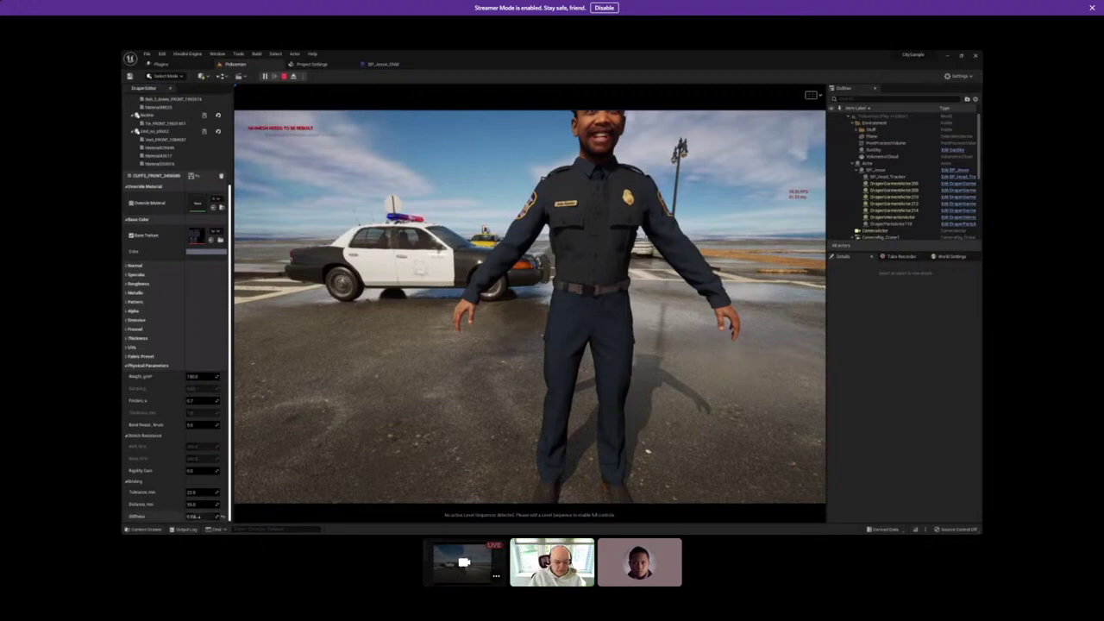
text(2.5)
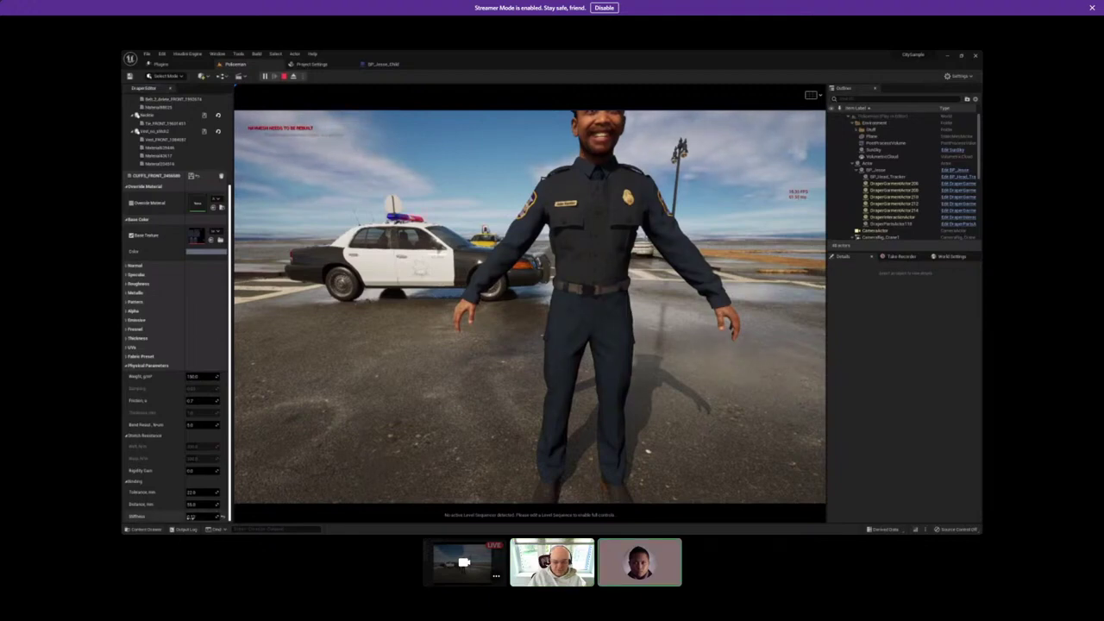
key(Return)
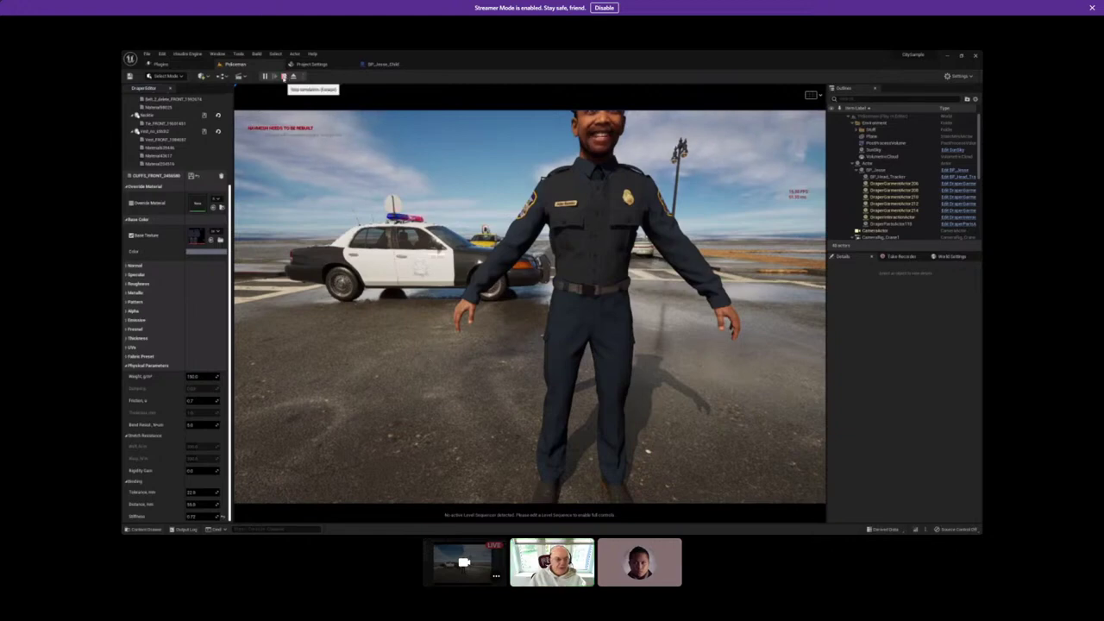
Stop the simulation, frame the policeman, and open Policeman_Sequence in Sequencer.
click(284, 76)
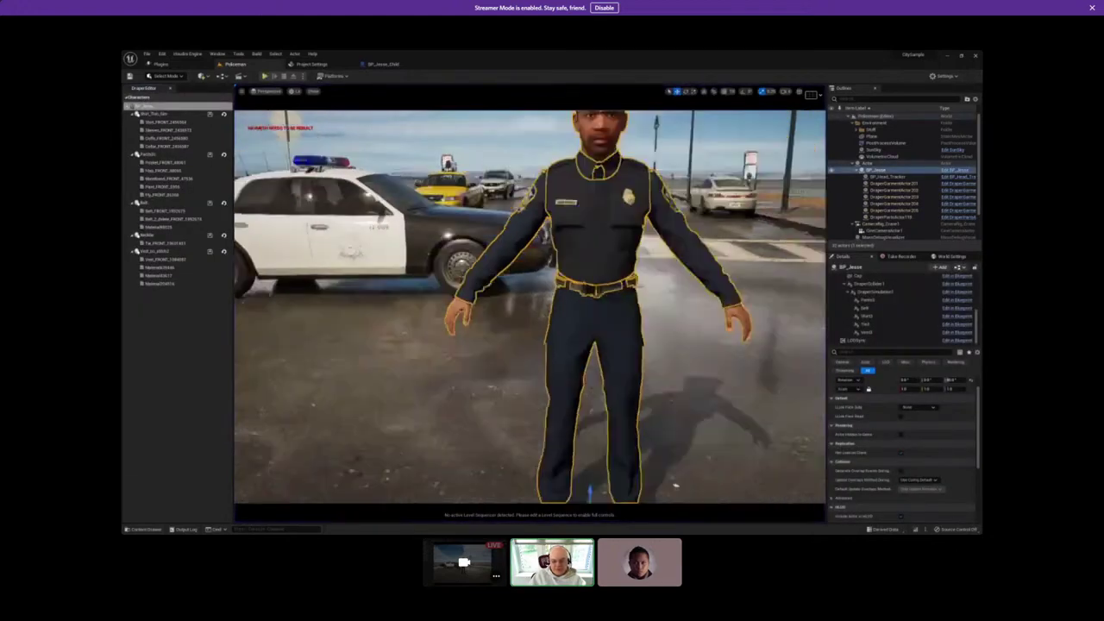
key(f)
scroll(896, 205, down, 3)
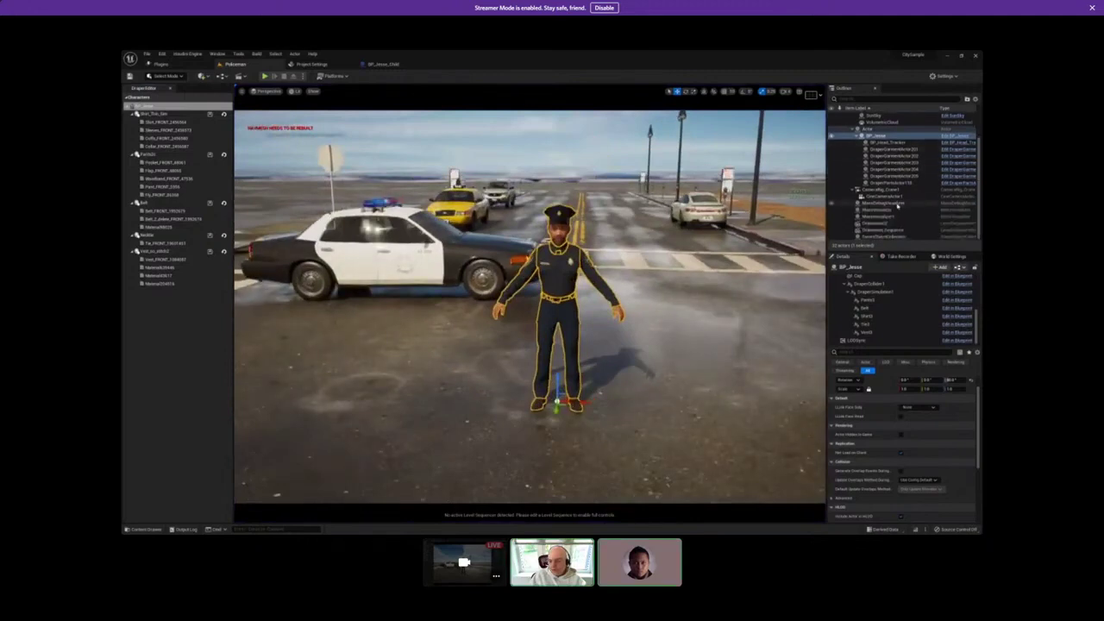
click(876, 229)
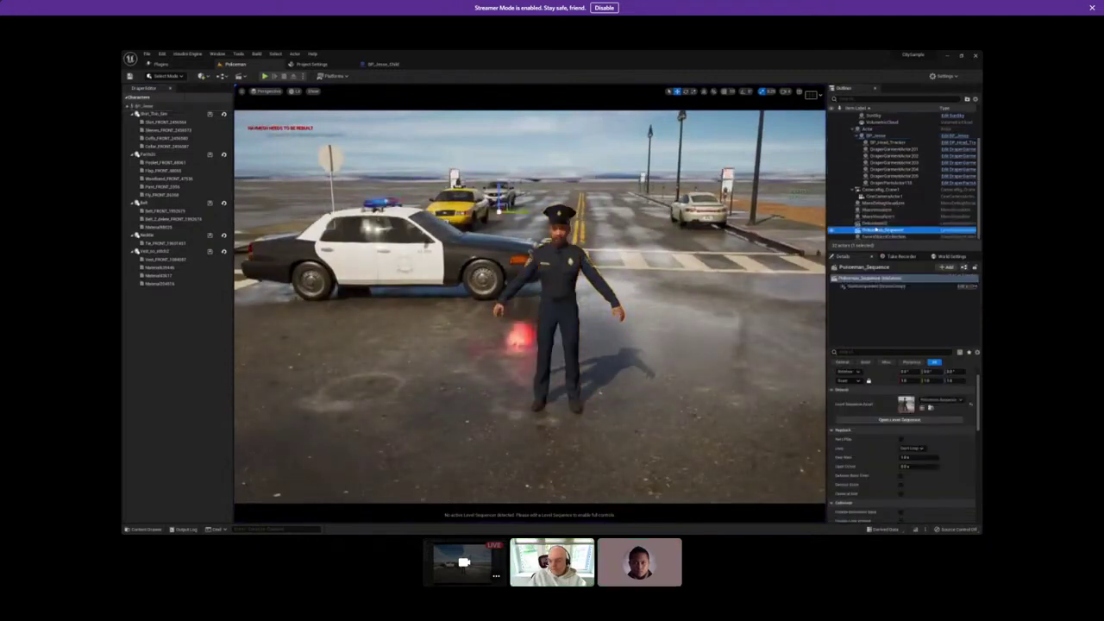
click(892, 419)
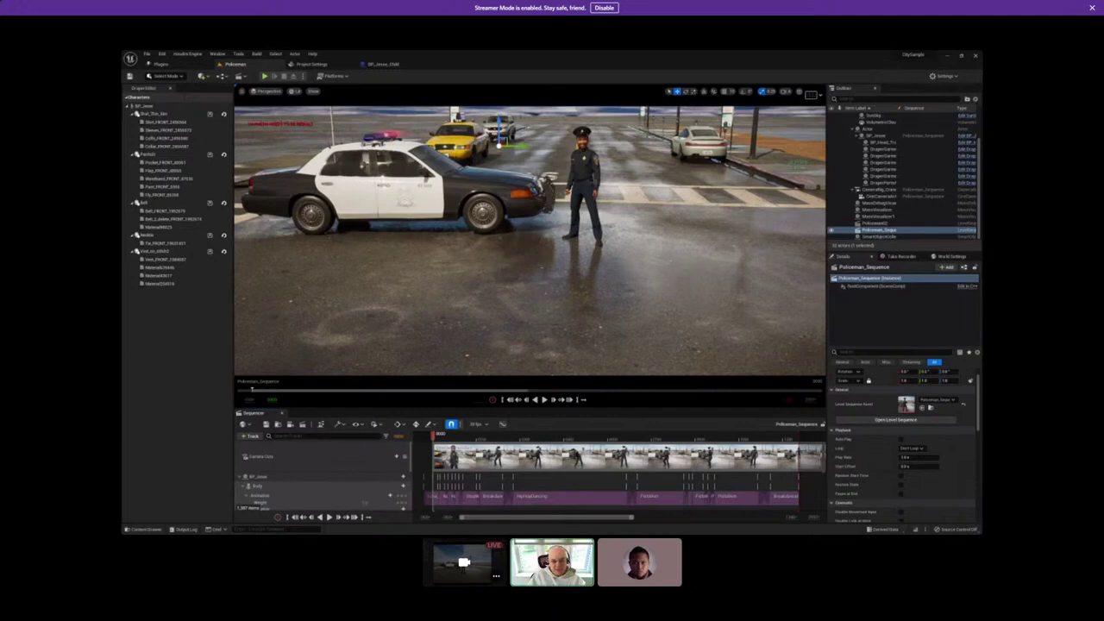
Play the level, play and pause Policeman_Sequence, then stop the play session.
click(264, 77)
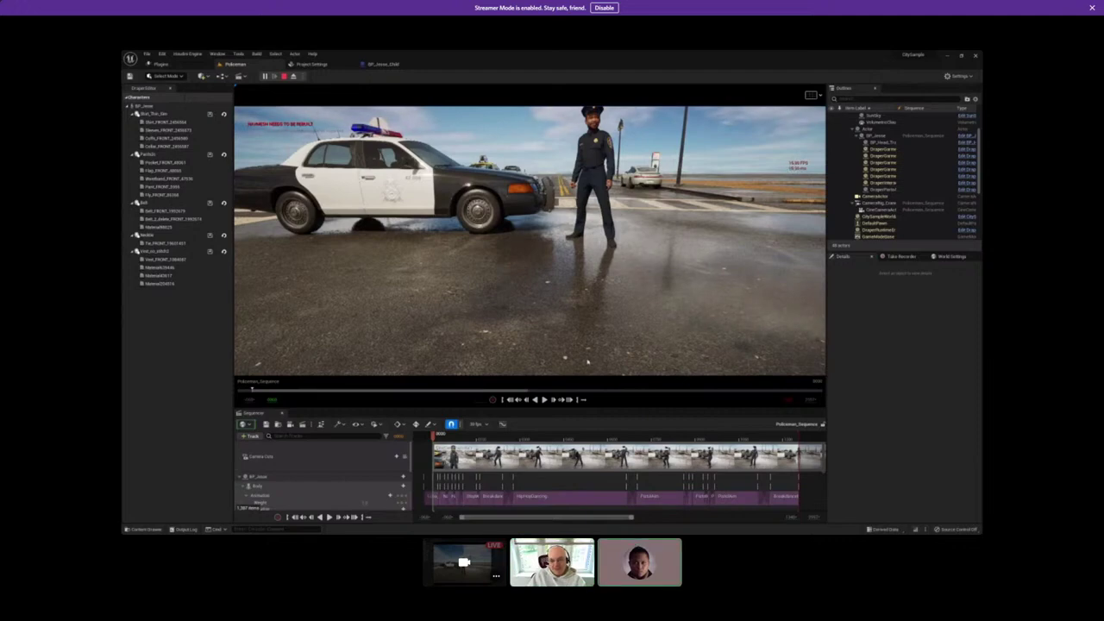
click(543, 401)
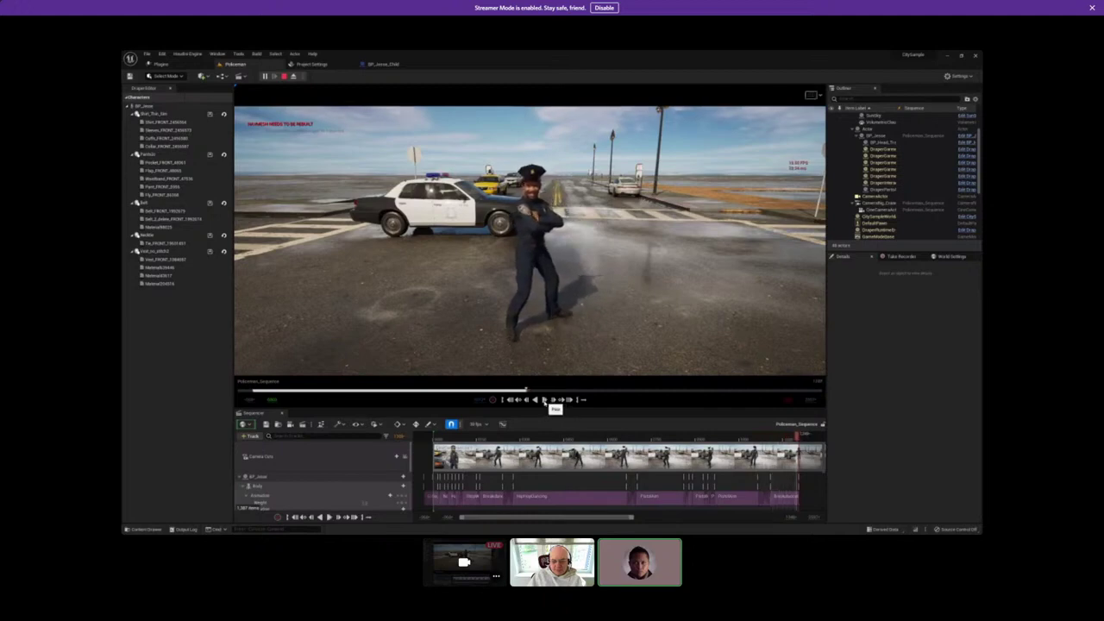
click(543, 400)
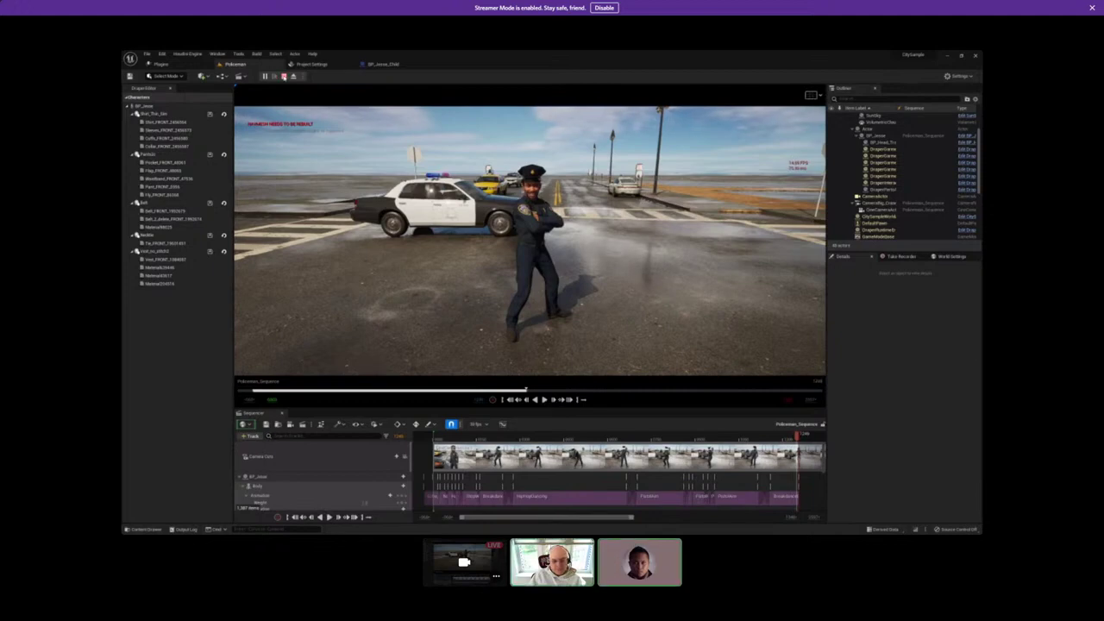
click(283, 76)
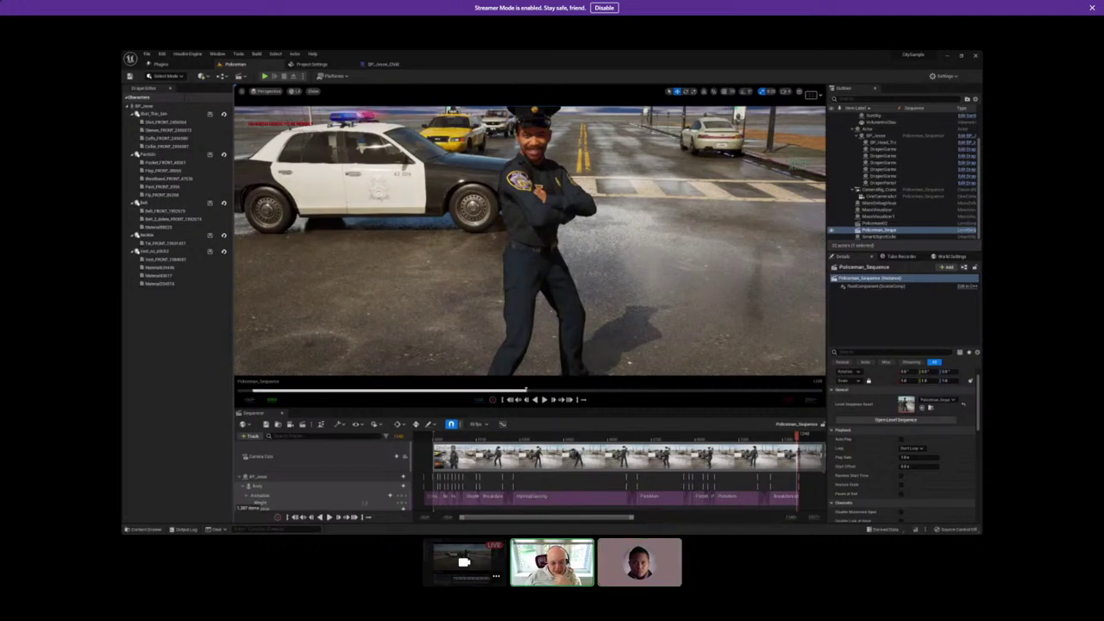
Resize the Sequencer panel, collapse CineCameraActor1, and return the sequence to frame 0.
drag(476, 408, 487, 254)
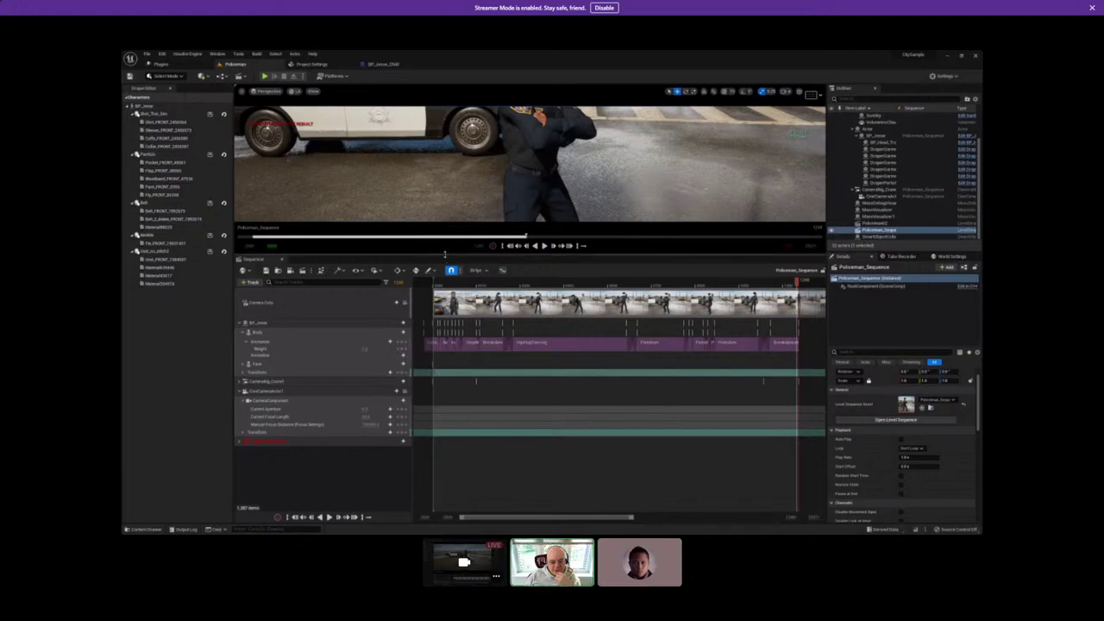
drag(445, 254, 445, 297)
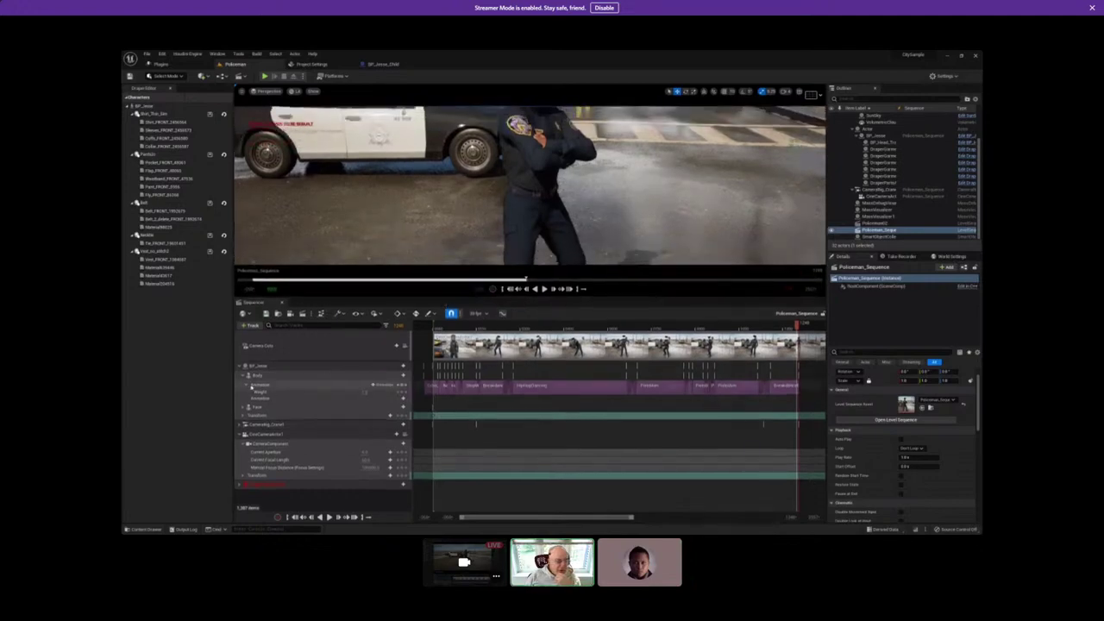
click(241, 434)
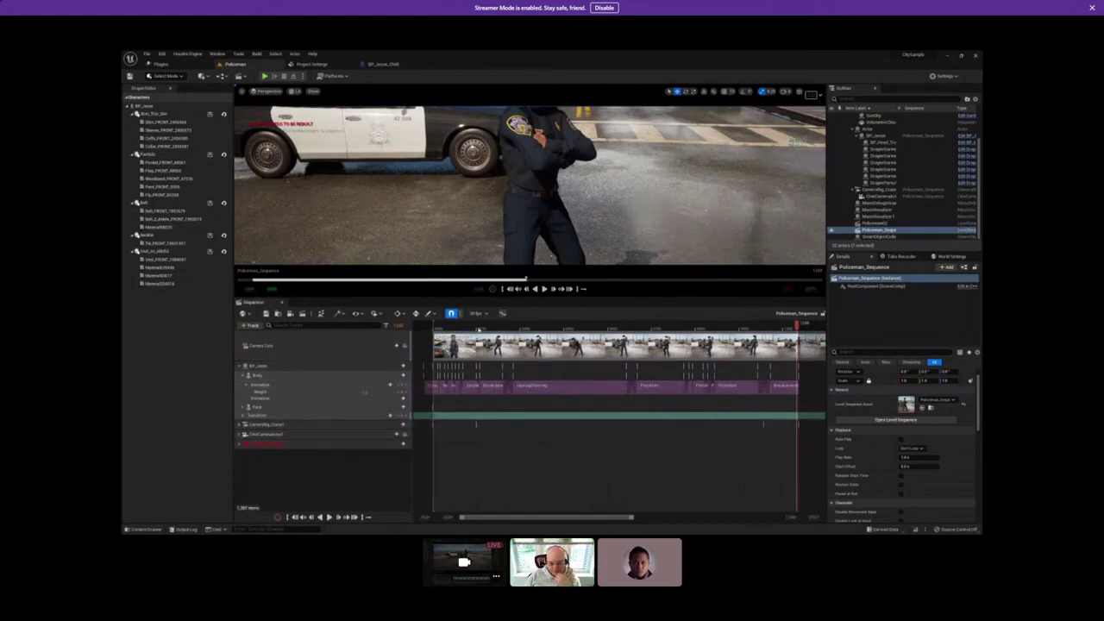
click(296, 518)
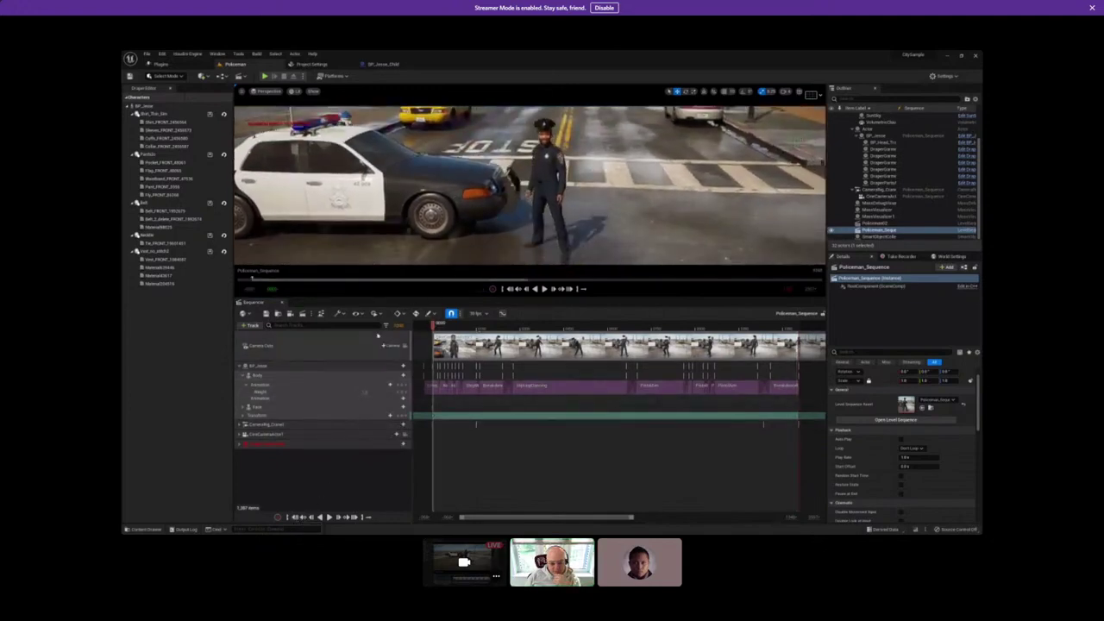
Select the BP_Jesse track and bring up its list of addable tracks.
click(336, 367)
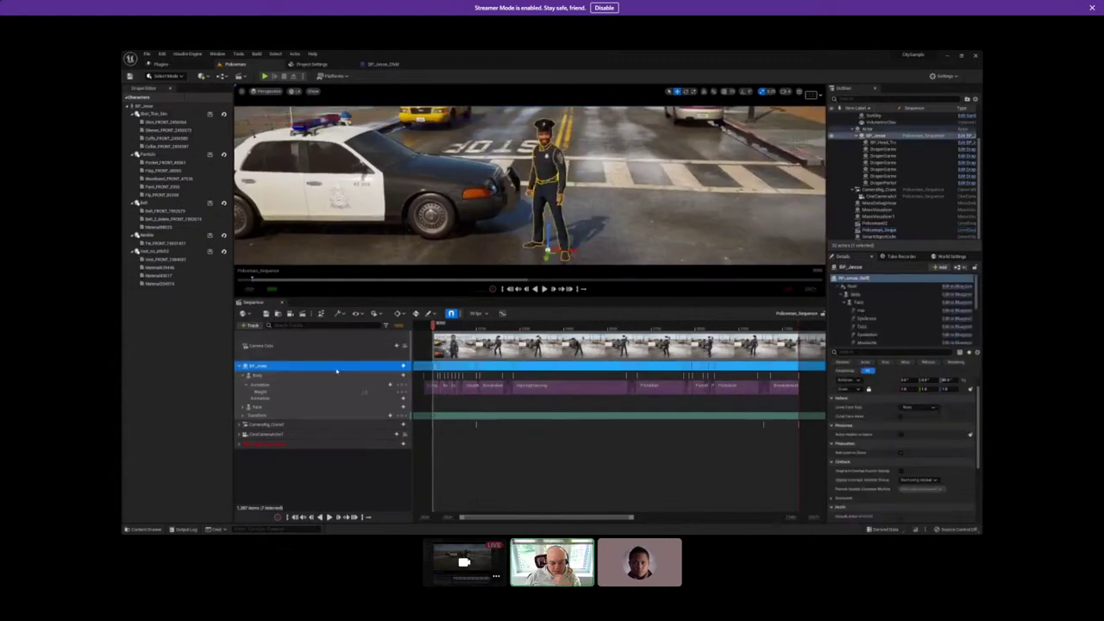
right_click(336, 369)
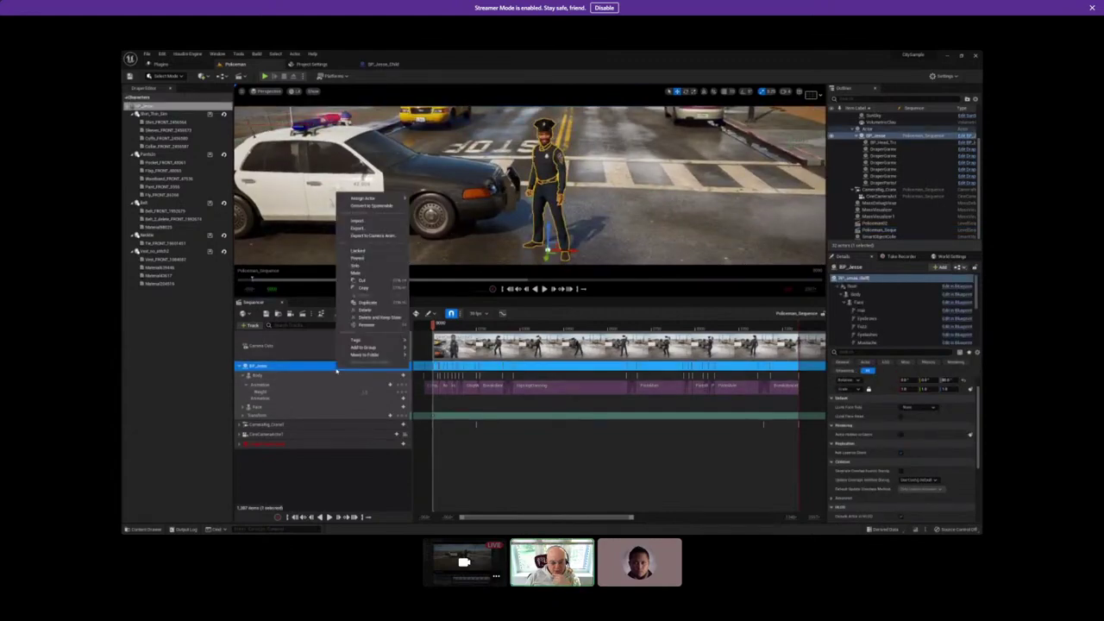
key(Escape)
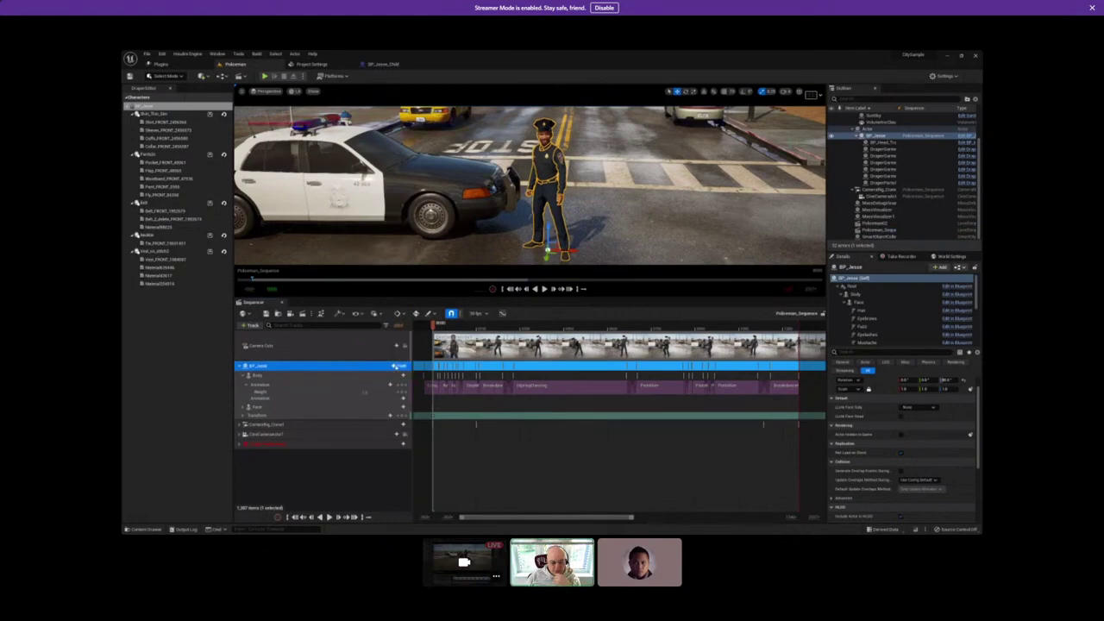
click(396, 366)
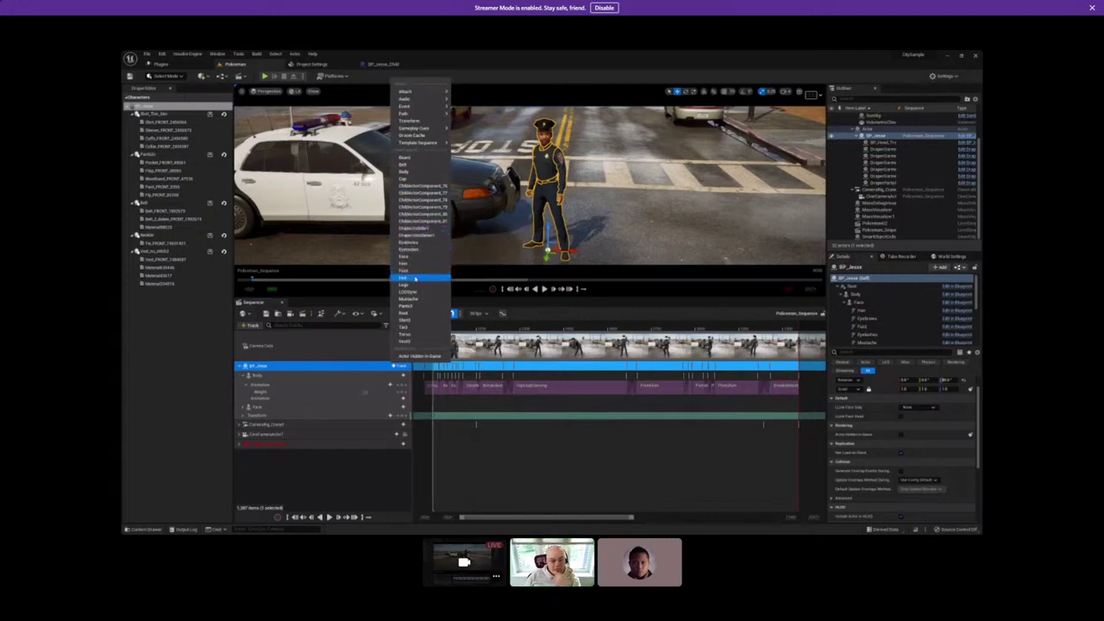
Add vest and Shirt component tracks to BP_Jesse.
click(411, 342)
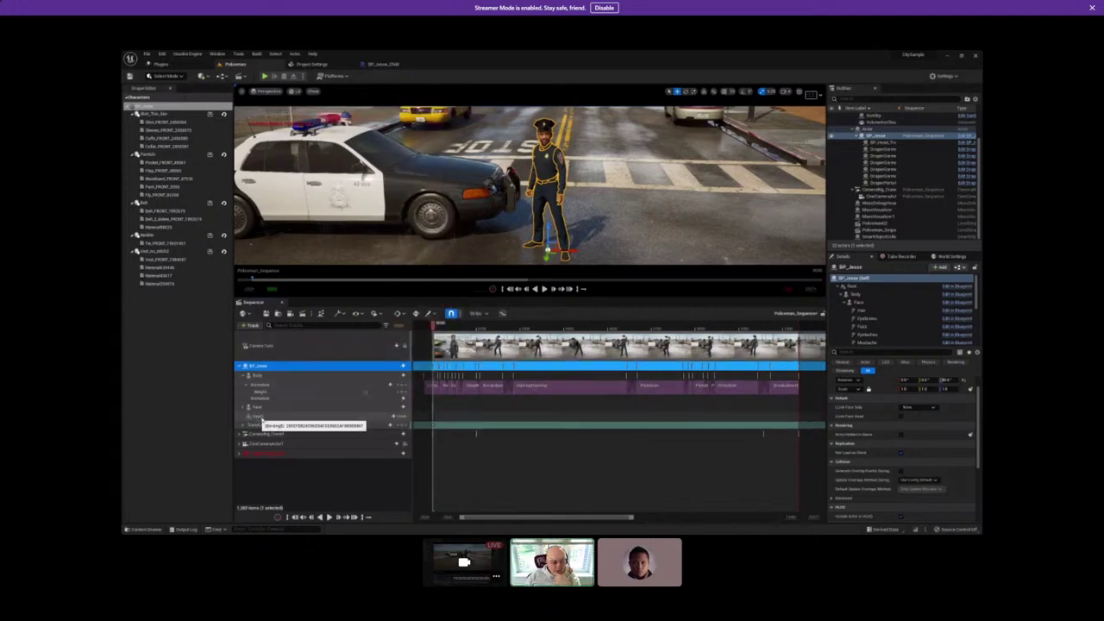
click(398, 367)
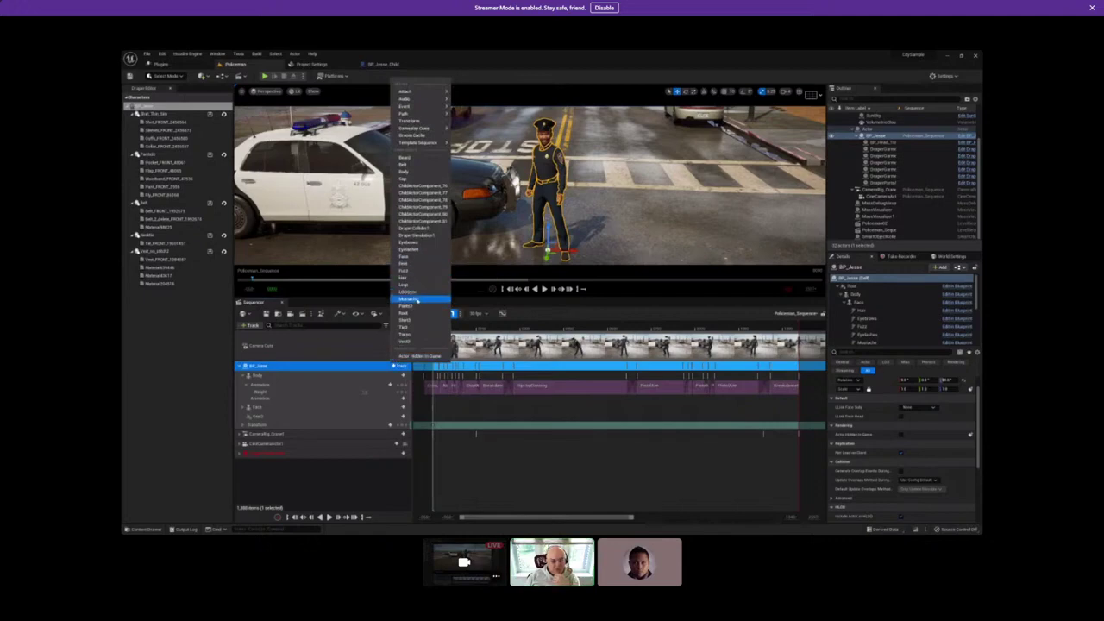
click(409, 320)
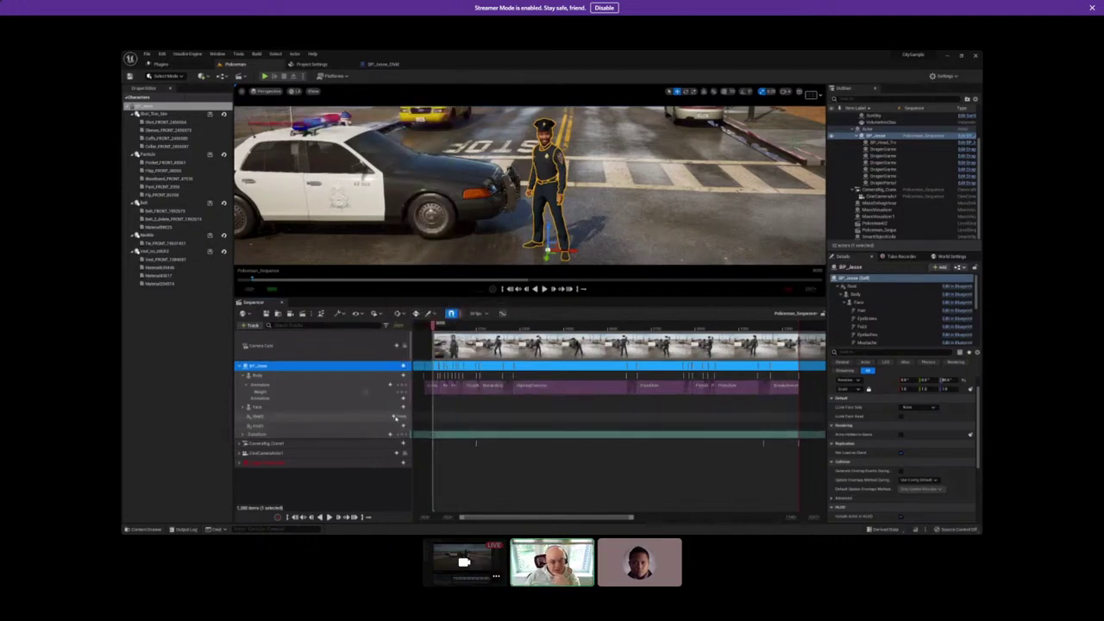
Add an Event Trigger track under both the Shirt and vest tracks.
click(394, 417)
mouse_move(404, 435)
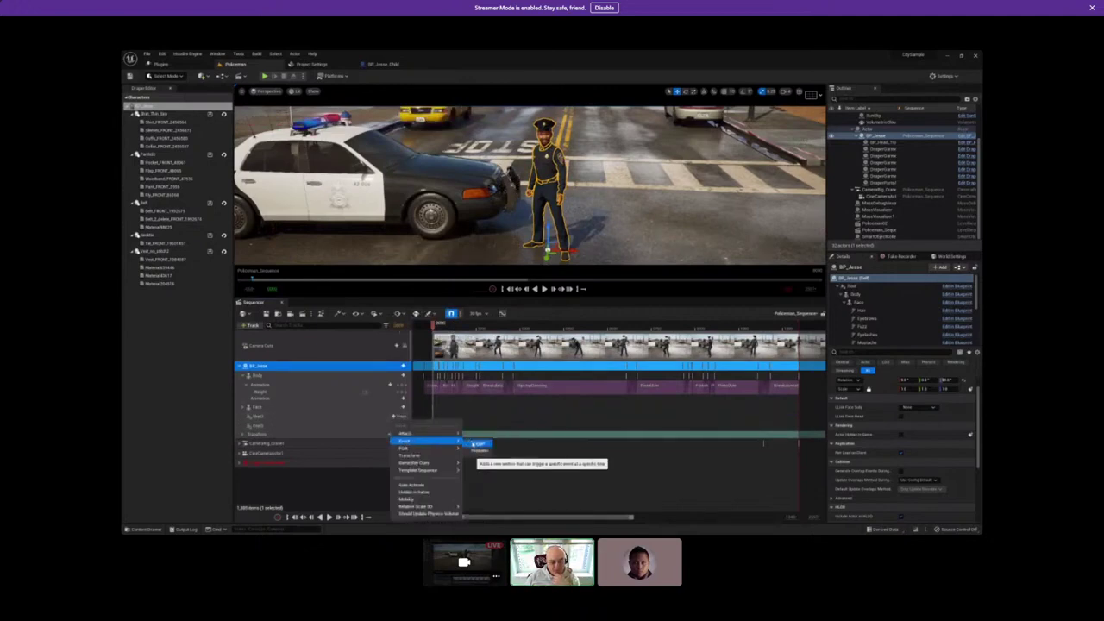
click(476, 444)
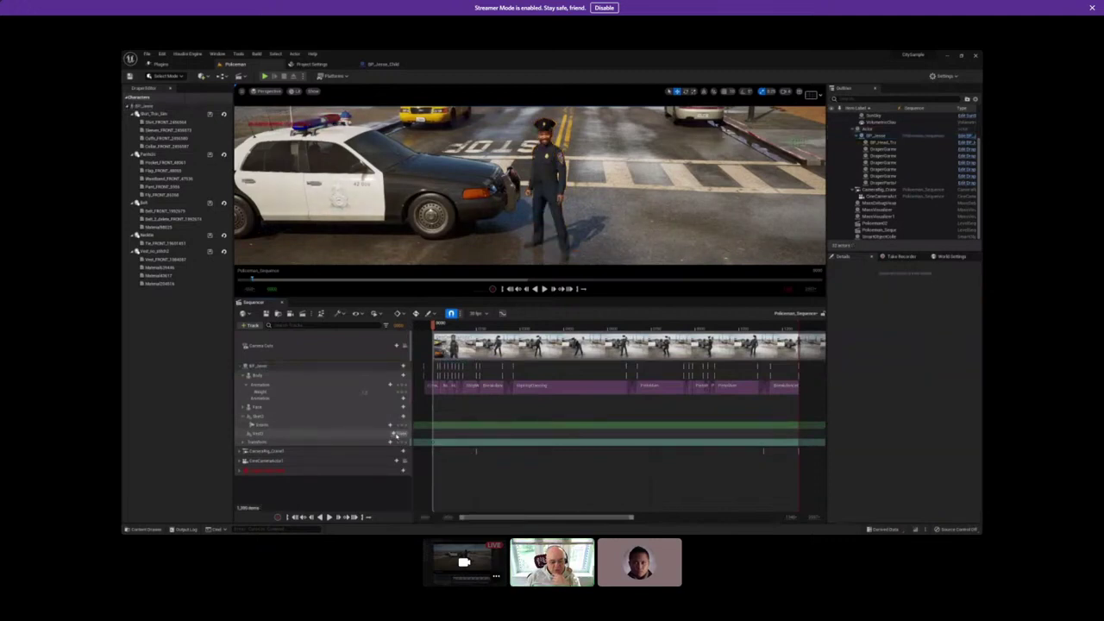
click(394, 434)
mouse_move(417, 354)
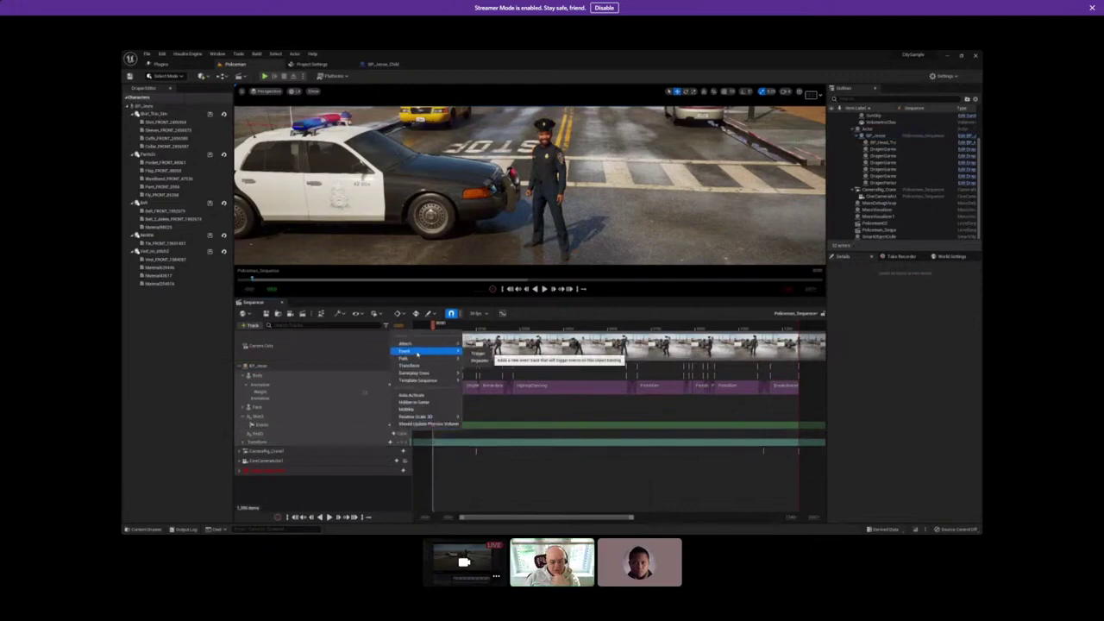
click(477, 353)
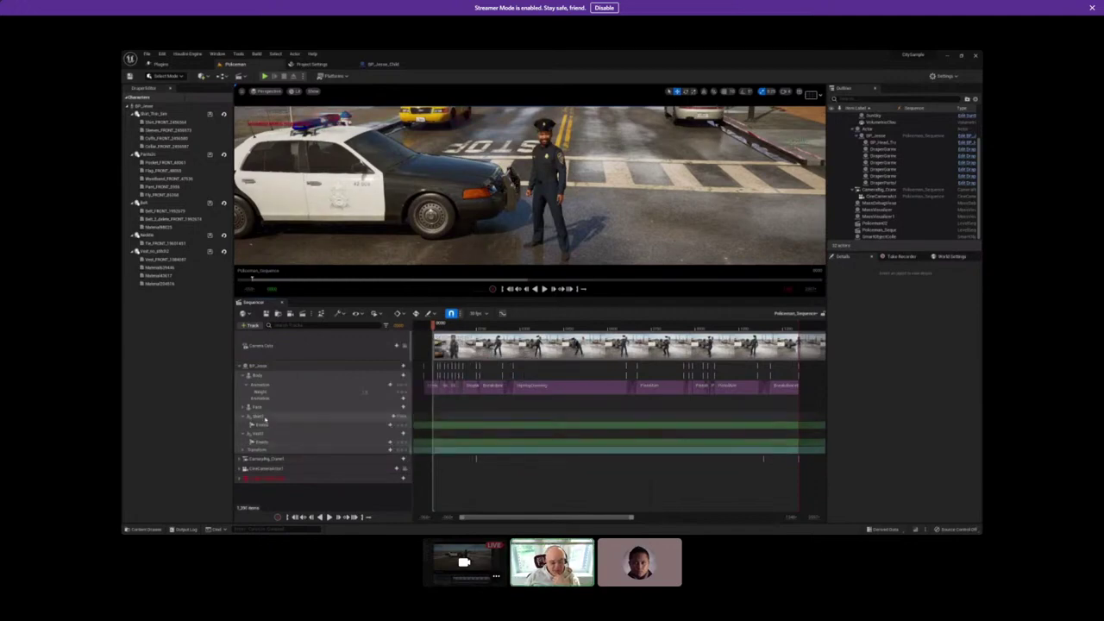
Add a third garment component track to BP_Jesse with its own Event Trigger track.
click(397, 365)
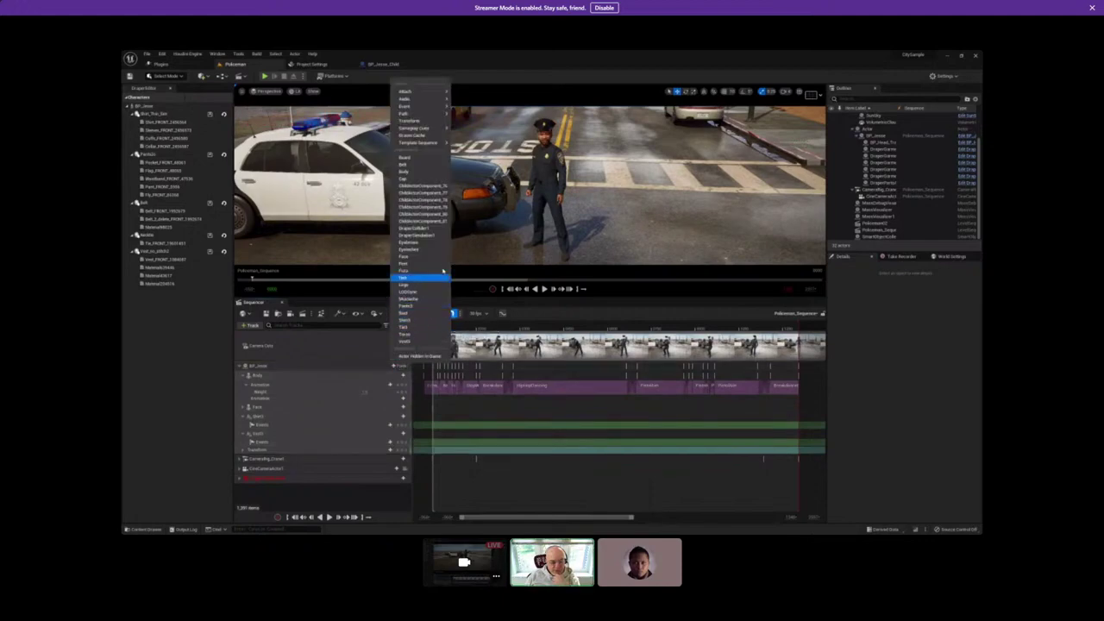
click(428, 239)
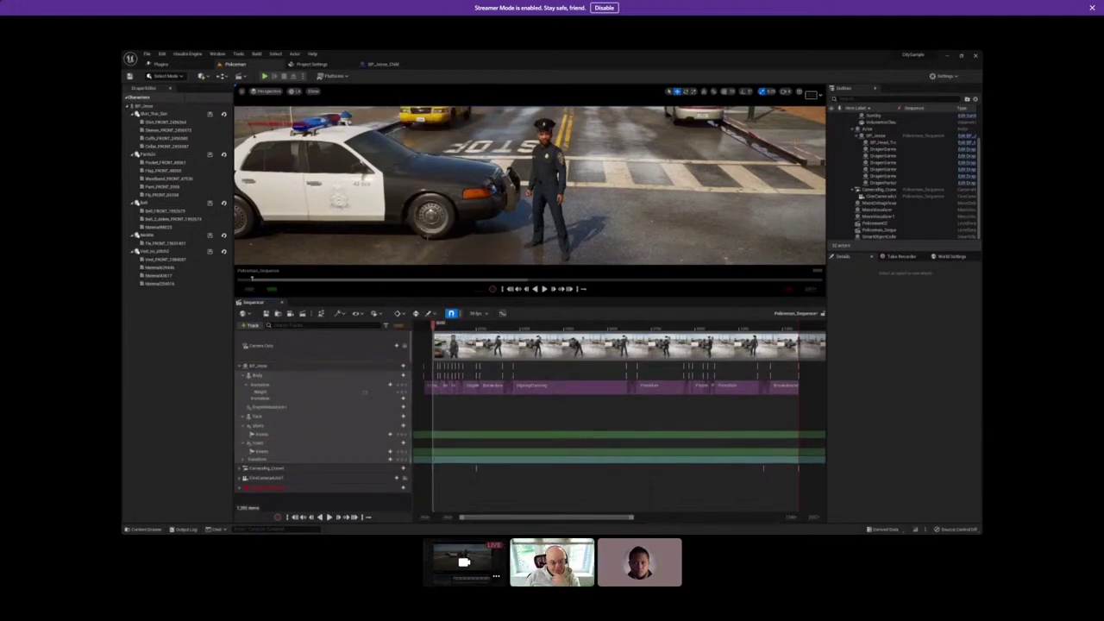
click(397, 406)
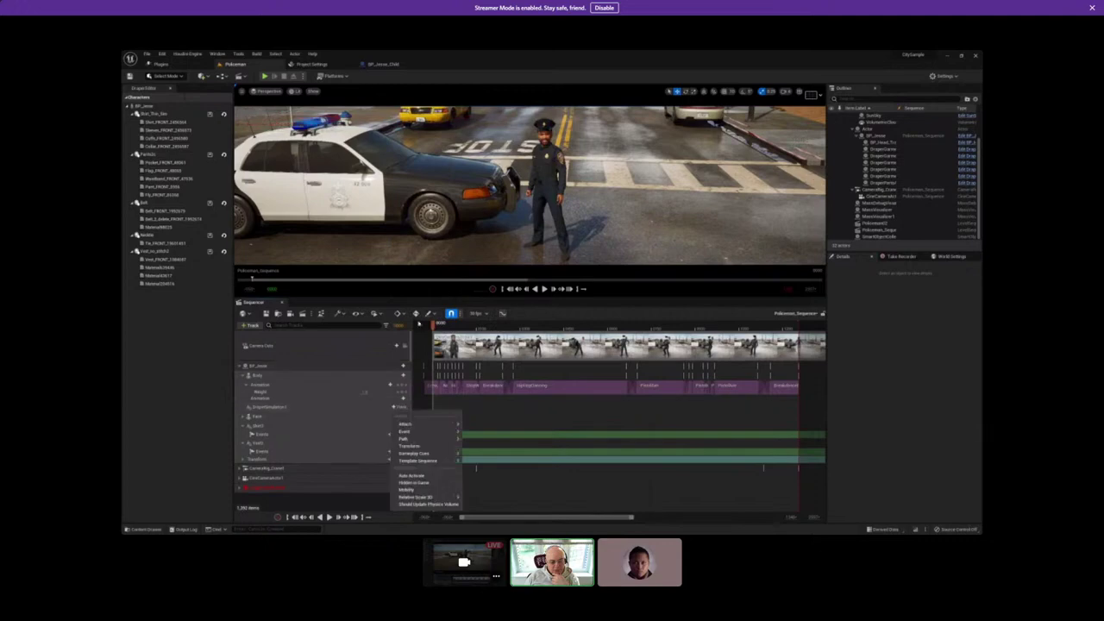
mouse_move(412, 434)
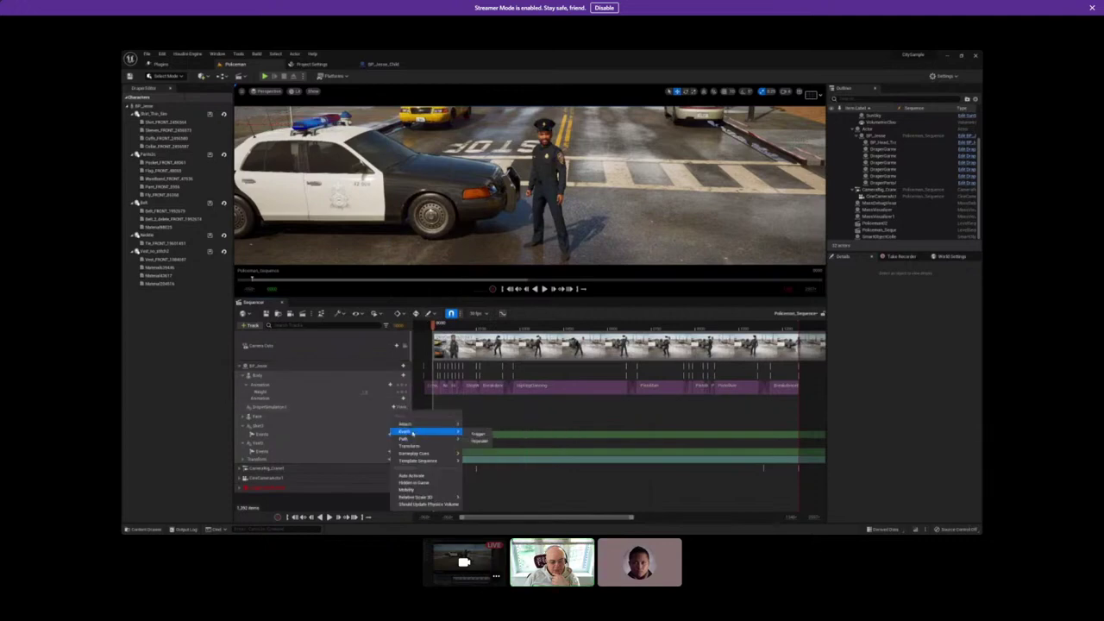
click(475, 434)
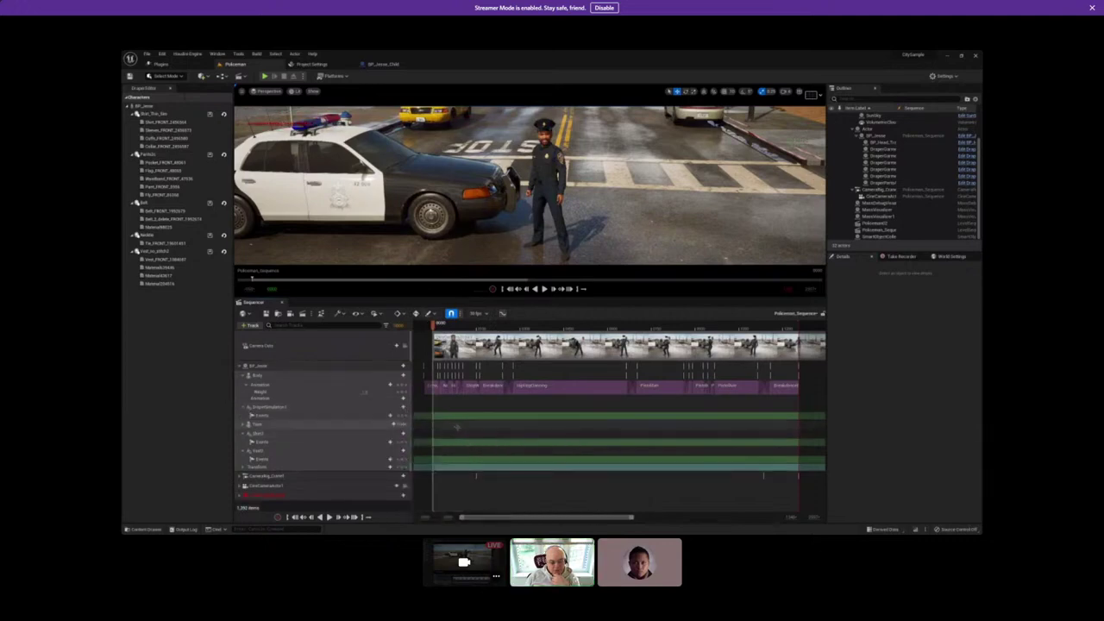
Scrub to about frame 628 where the policeman falls and zoom the timeline around it.
drag(456, 328, 549, 328)
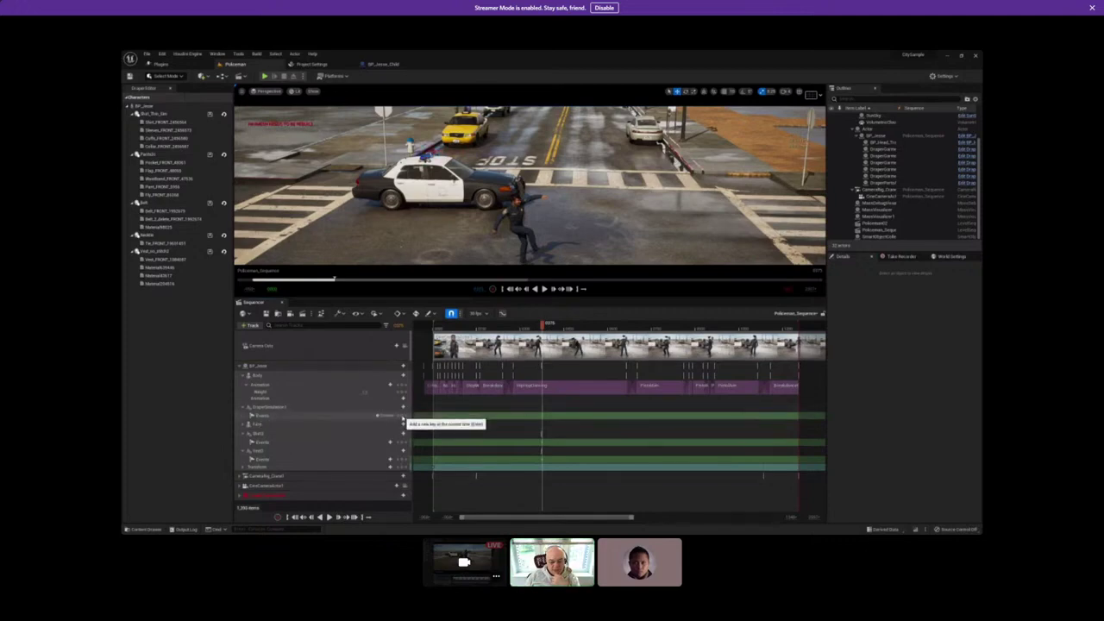
scroll(554, 514, up, 2)
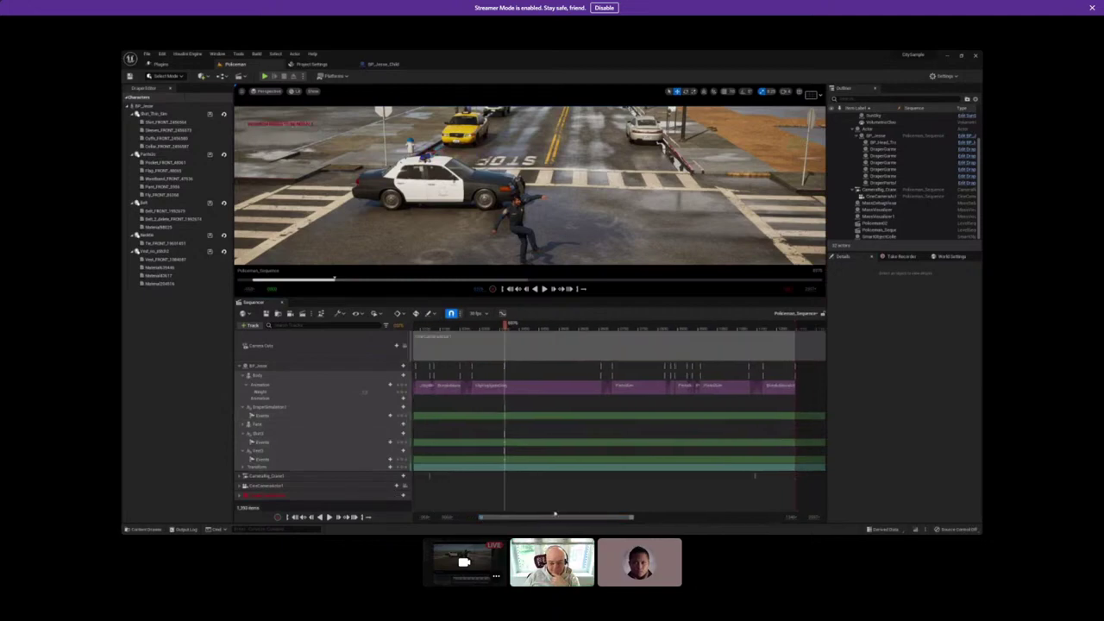
drag(634, 516, 565, 516)
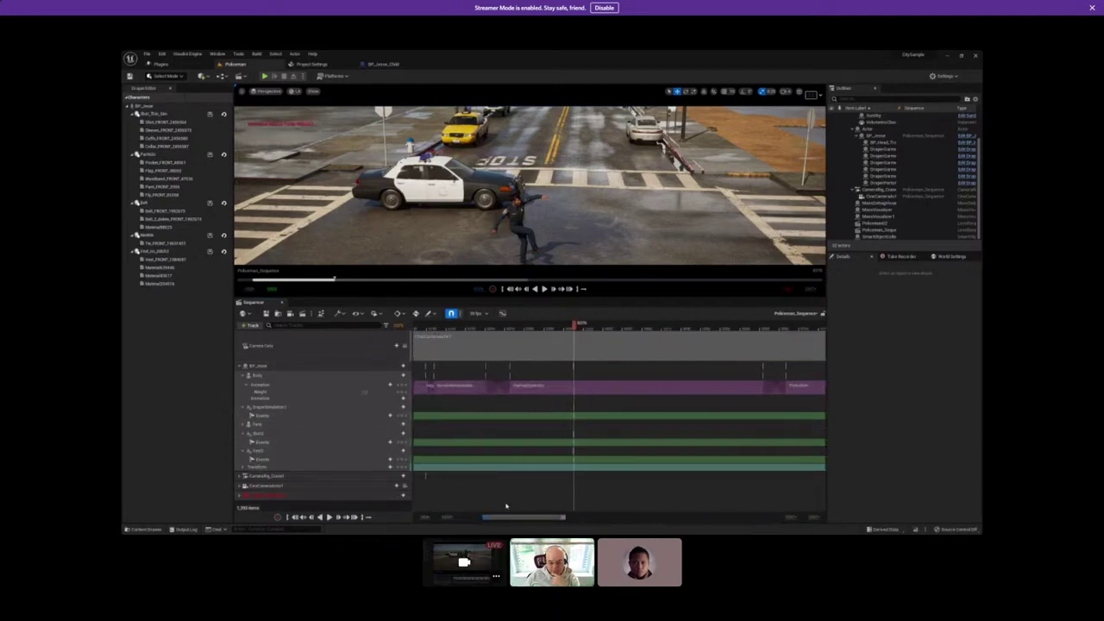
Quick Bind the Shirt event key to the Reset function in the Director Blueprint.
right_click(573, 443)
mouse_move(604, 450)
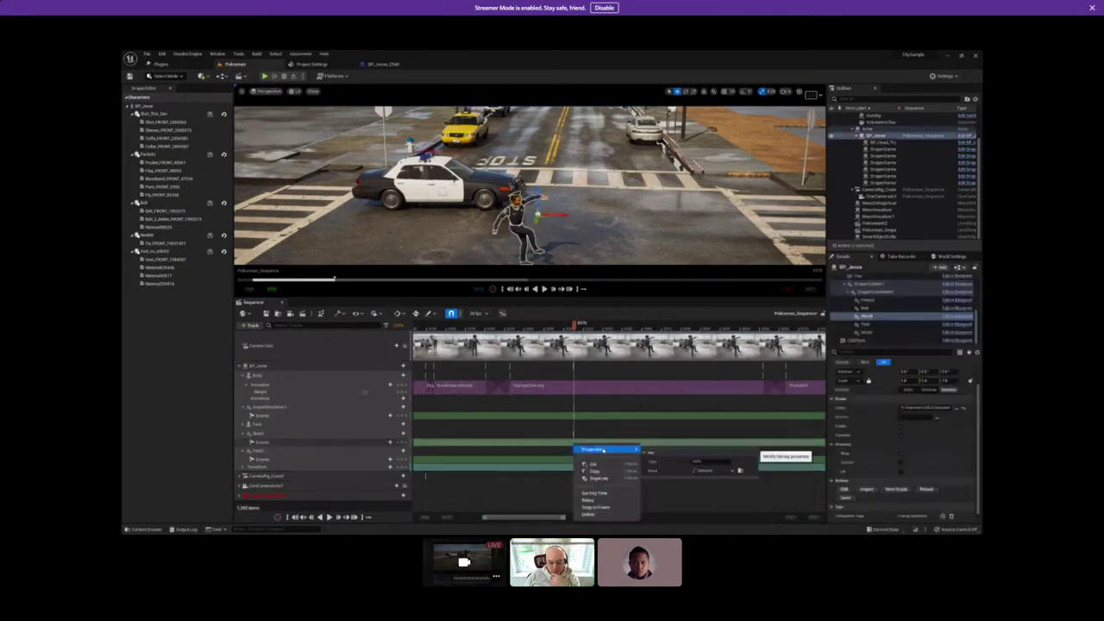
click(713, 473)
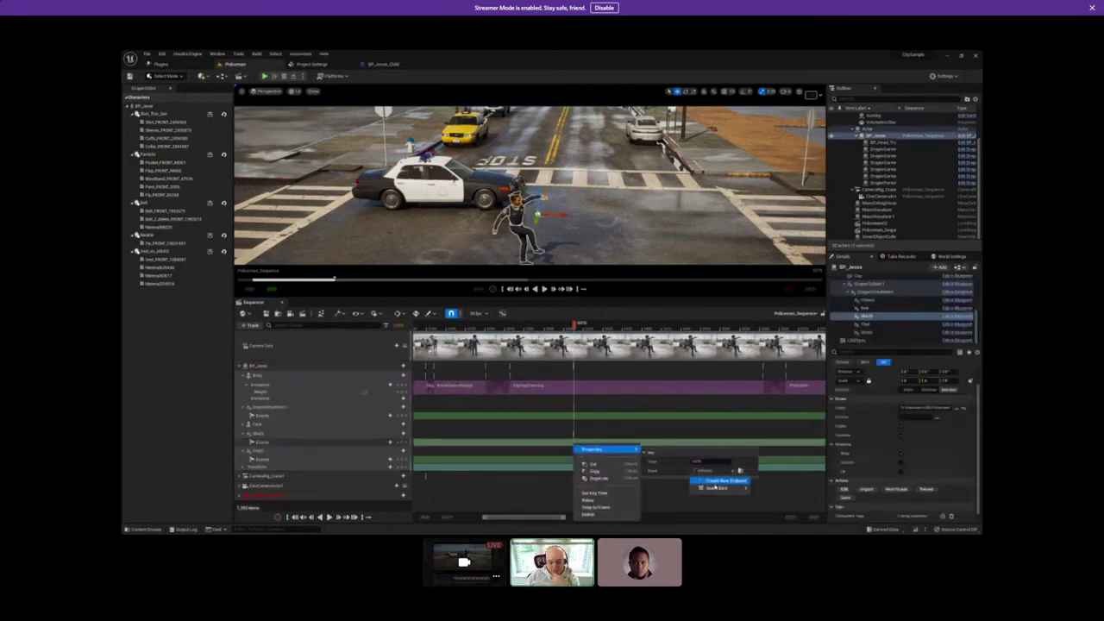
mouse_move(732, 488)
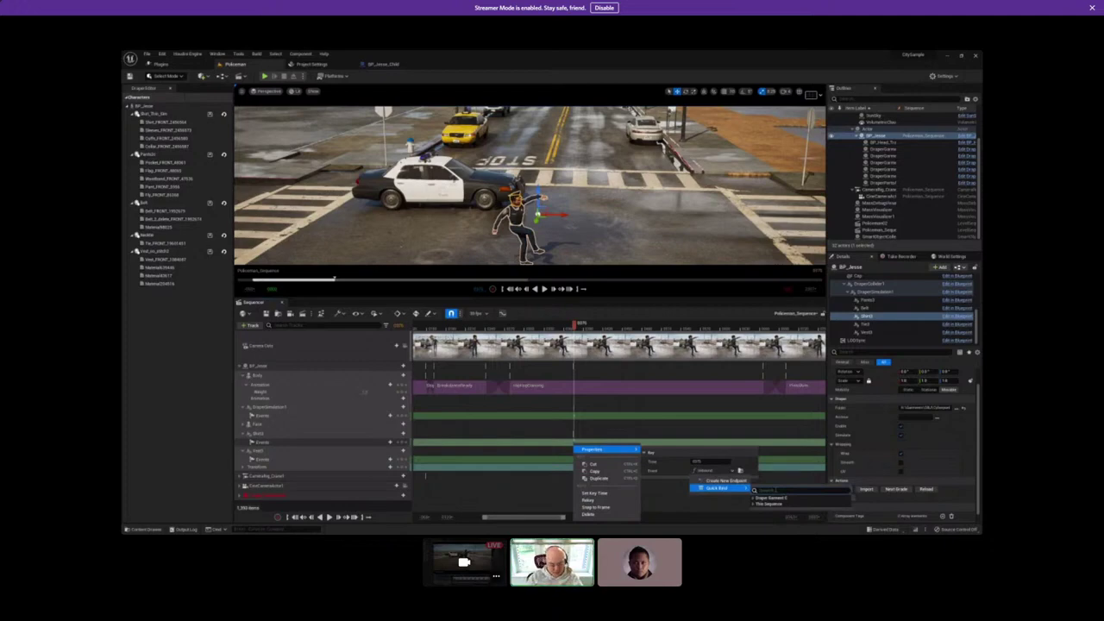
text(reset)
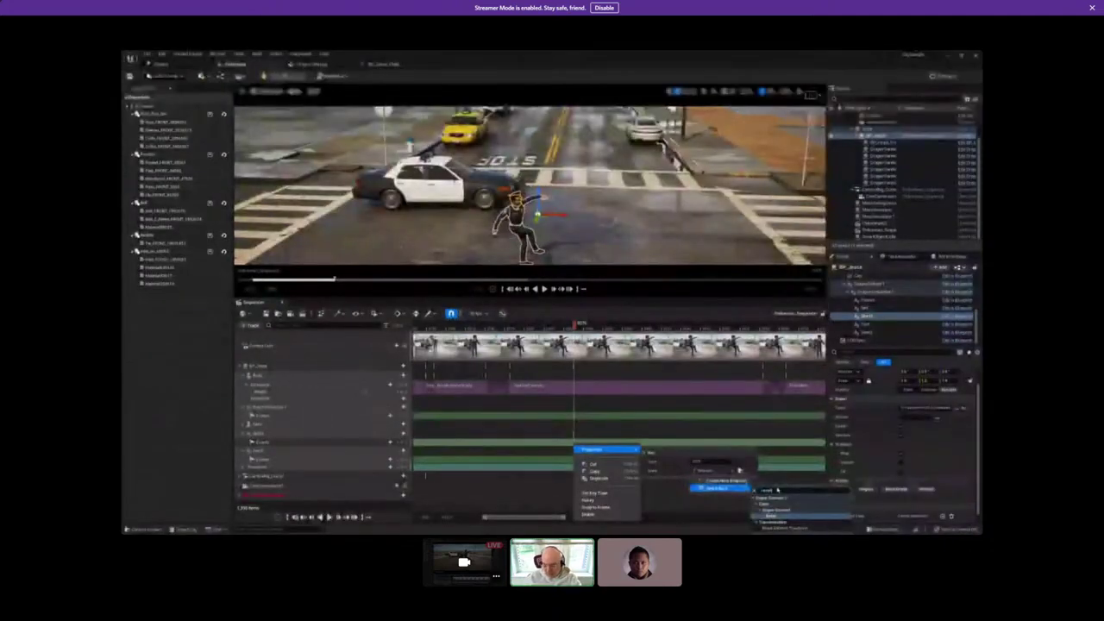
click(779, 518)
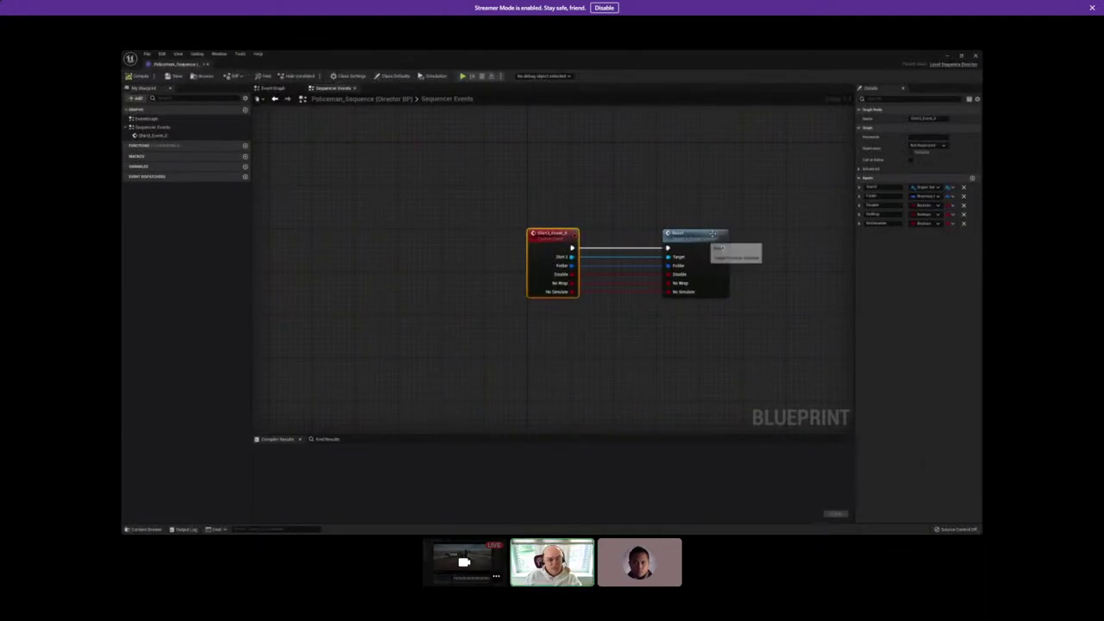
Shrink the Director Blueprint window and pan the graph to show the event and Reset nodes.
click(962, 57)
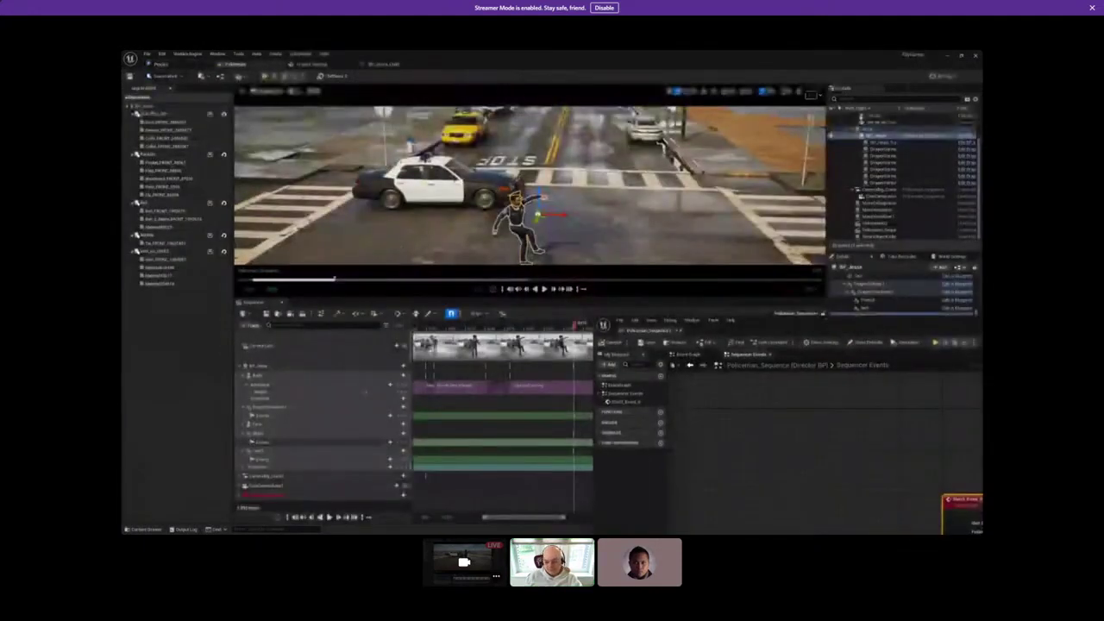
drag(773, 332, 328, 140)
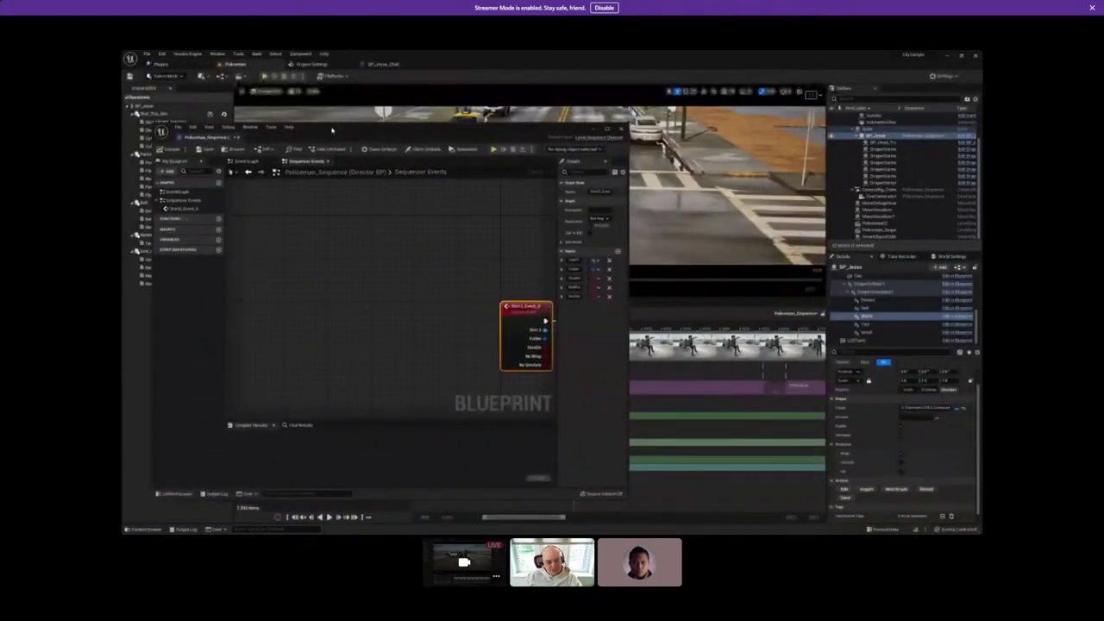
right_drag(461, 274, 290, 239)
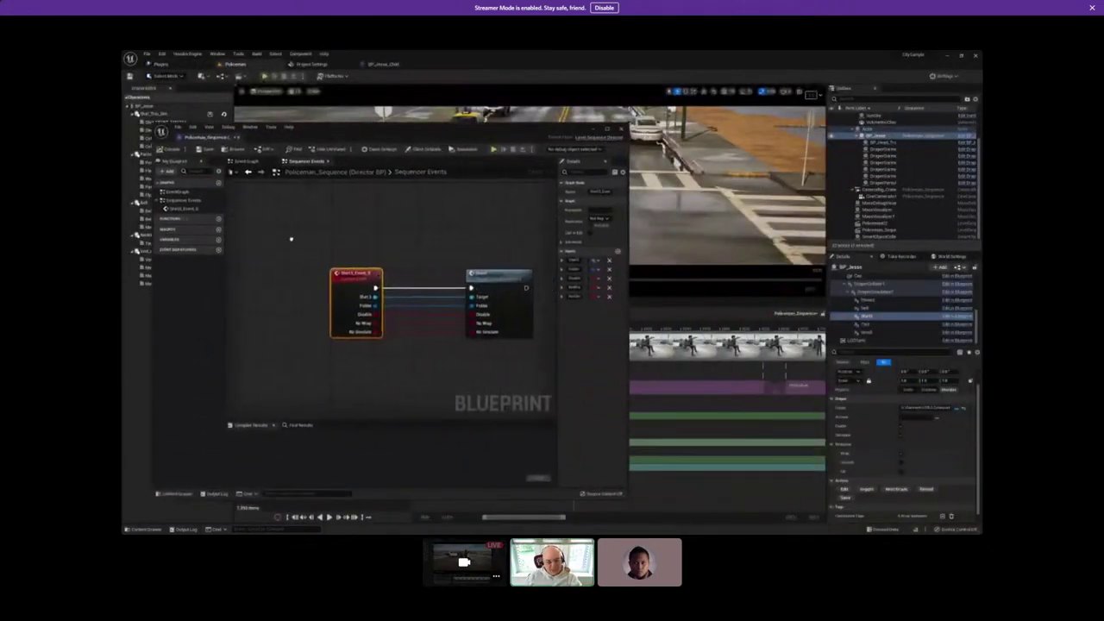
right_drag(425, 250, 388, 240)
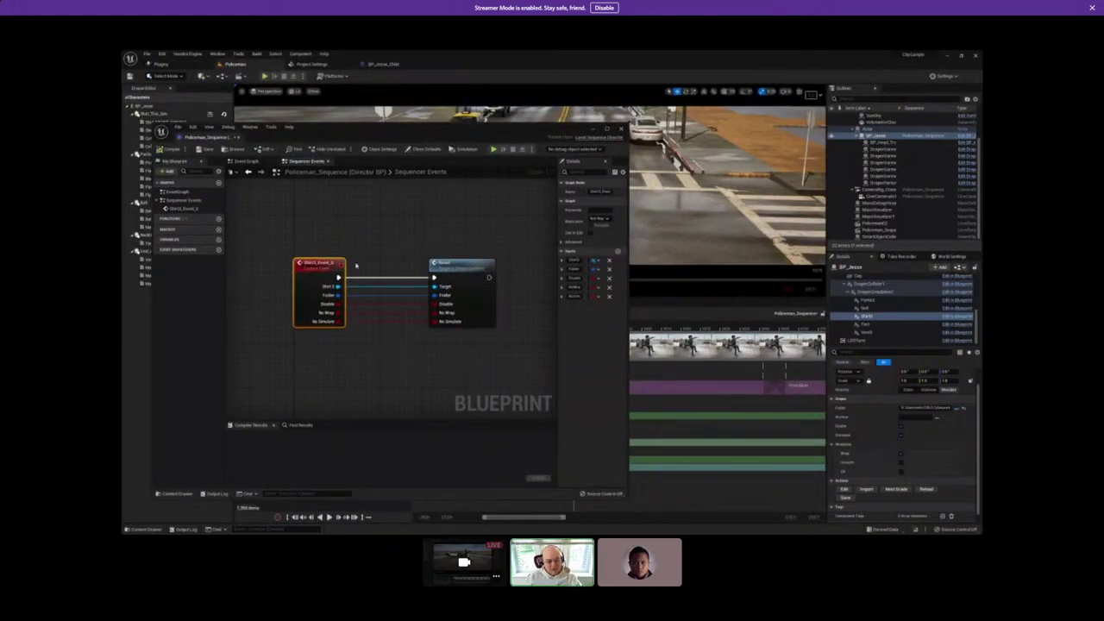
Rename the custom event to 'EndEvent', compile the Director Blueprint, and minimize it.
double_click(306, 262)
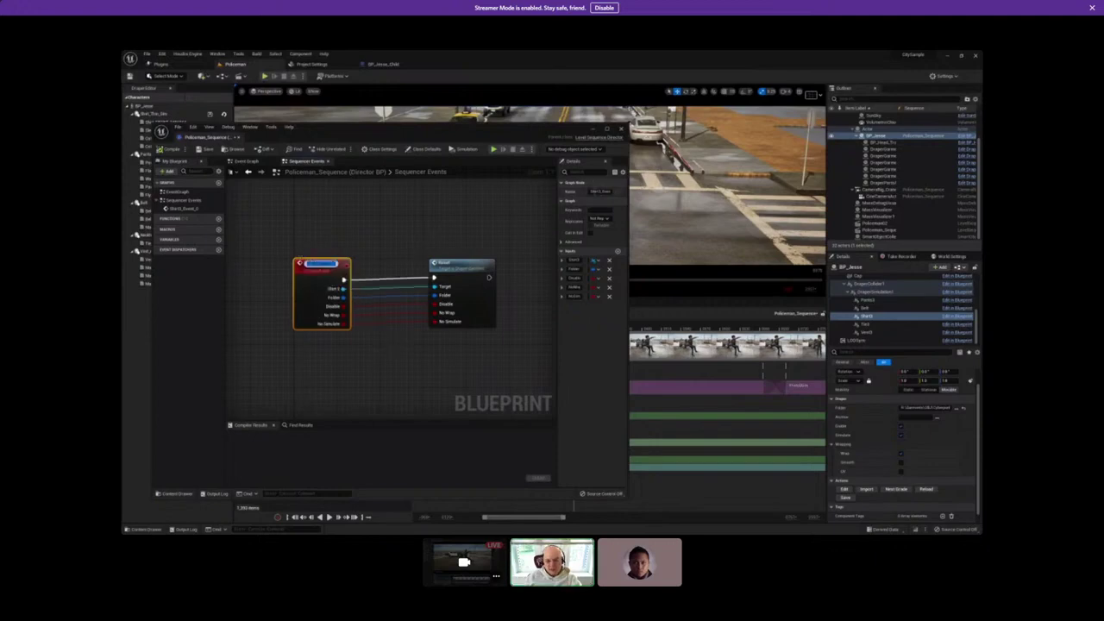
key(Escape)
click(595, 190)
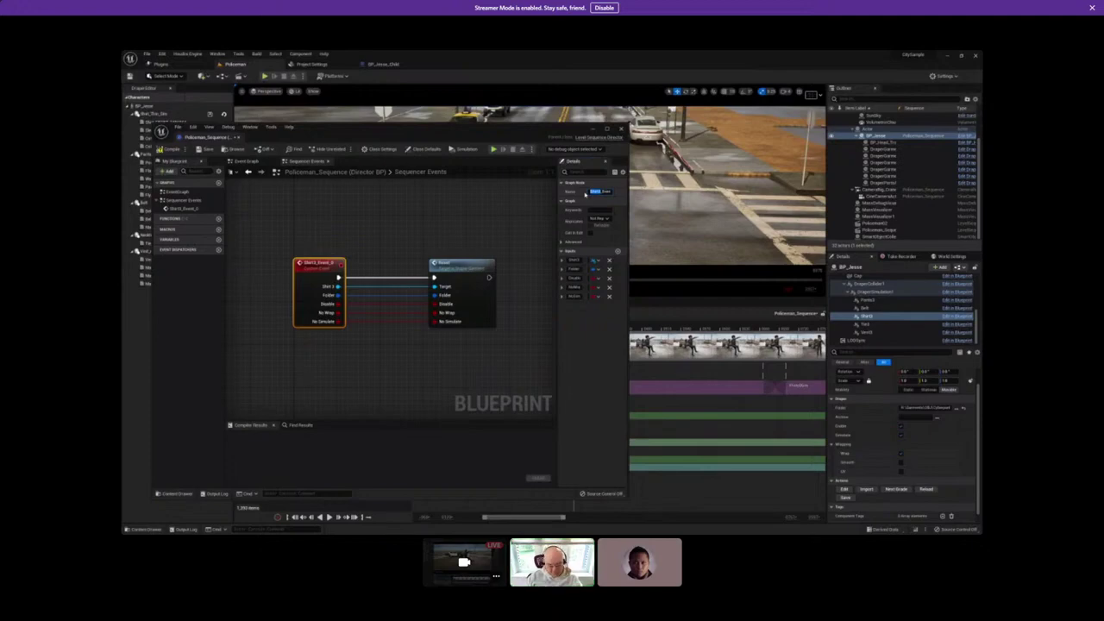
text(EndEvent)
click(586, 192)
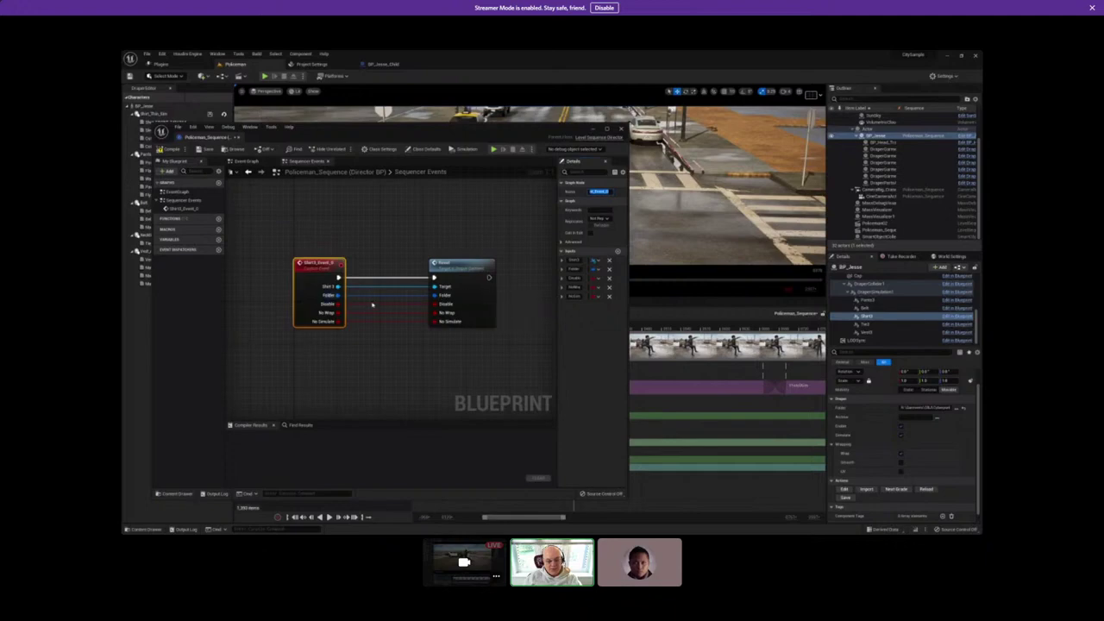
scroll(375, 302, down, 6)
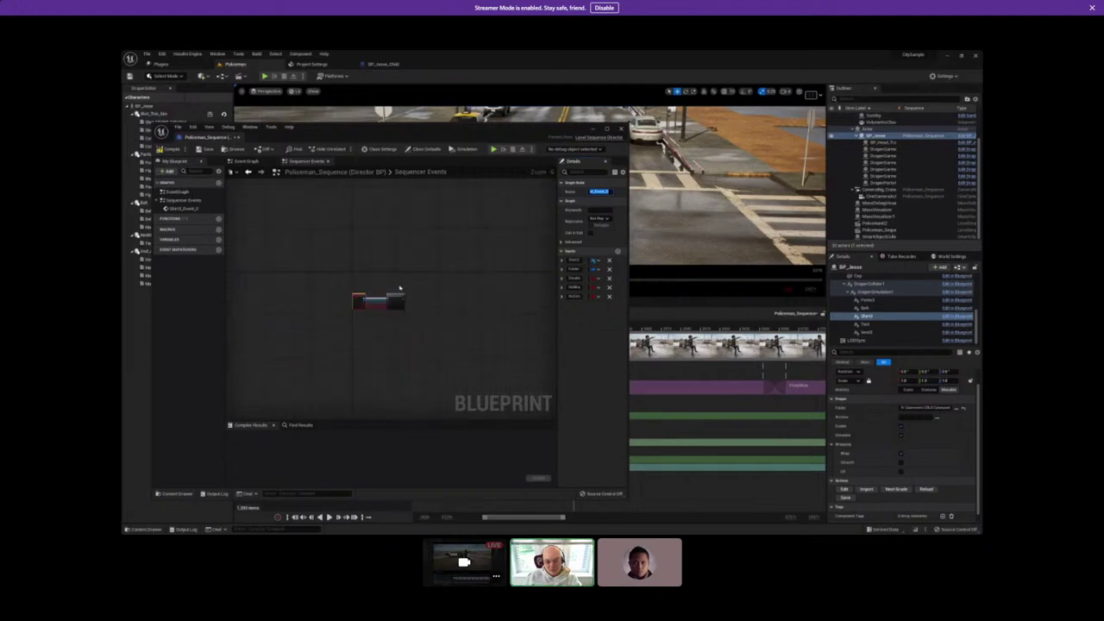
scroll(390, 281, up, 5)
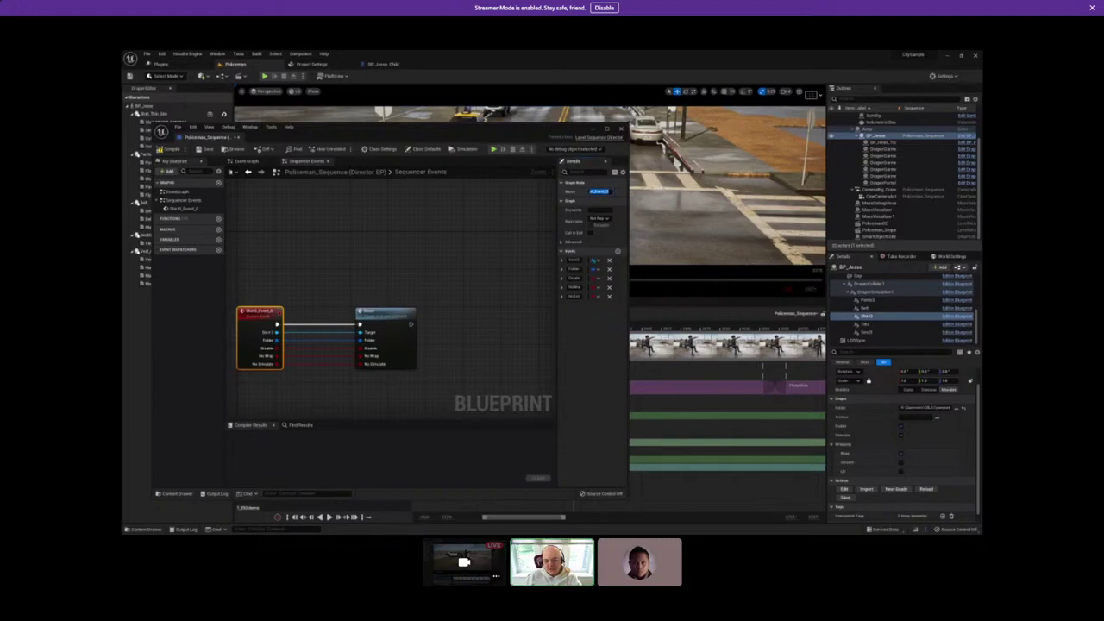
key(Home)
click(170, 150)
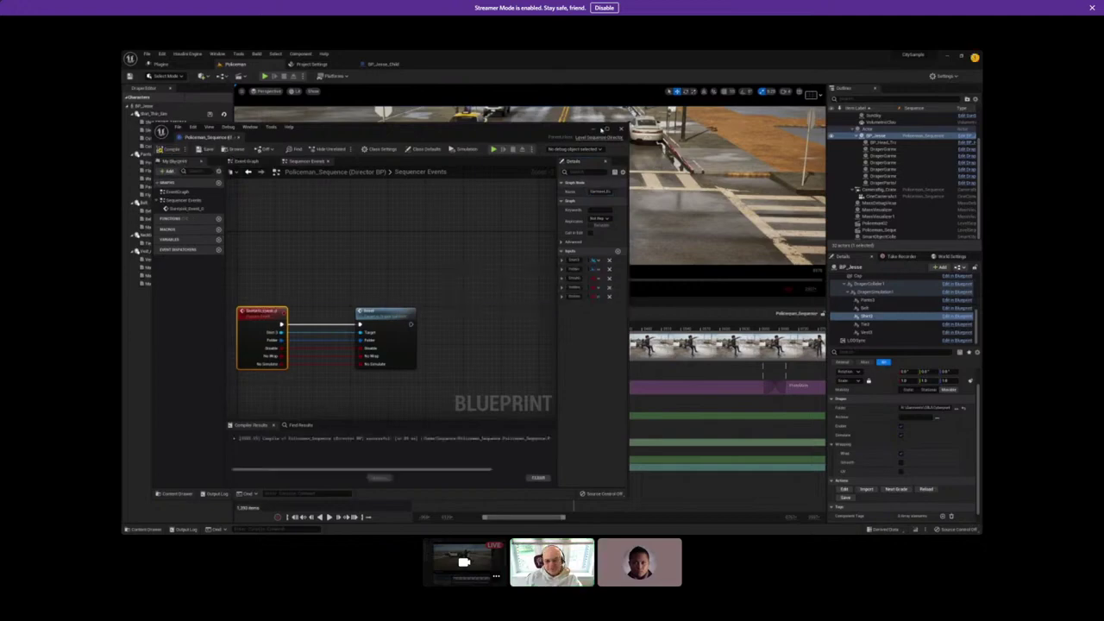
click(593, 130)
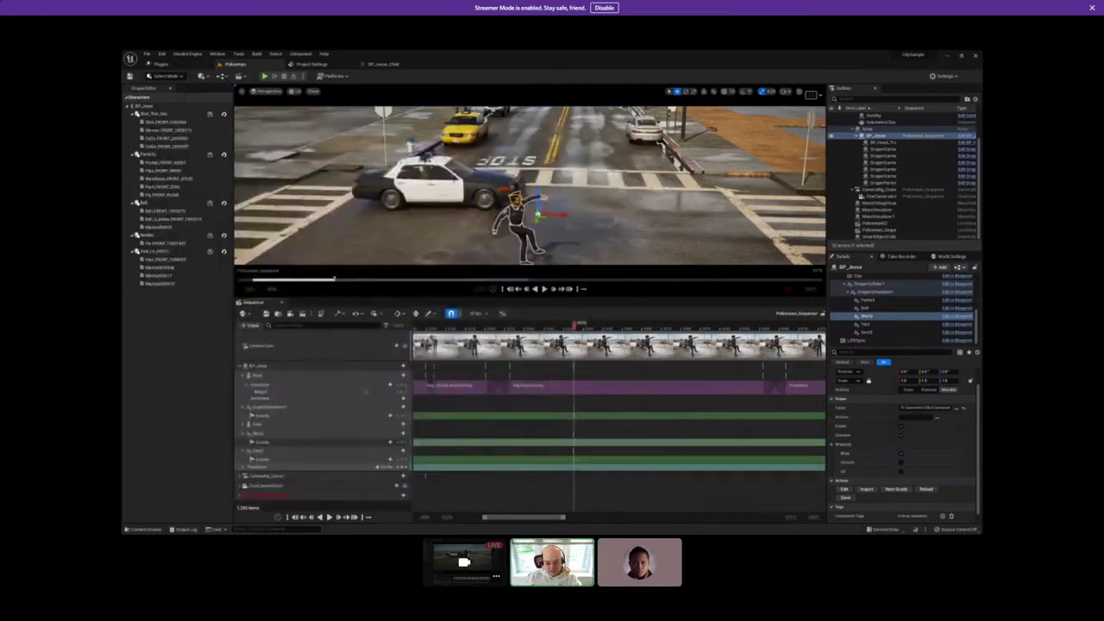
Browse the event key's Quick Bind list, searching 'ge' and 'speed_s' in the Sequencer and garment functions.
right_click(574, 457)
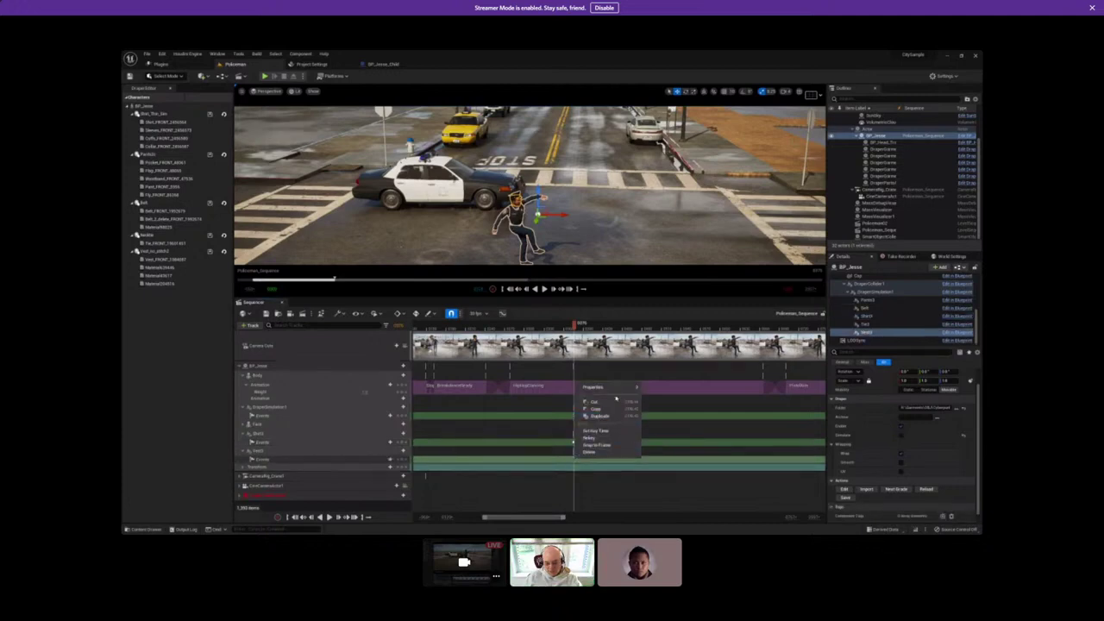
mouse_move(622, 388)
click(707, 408)
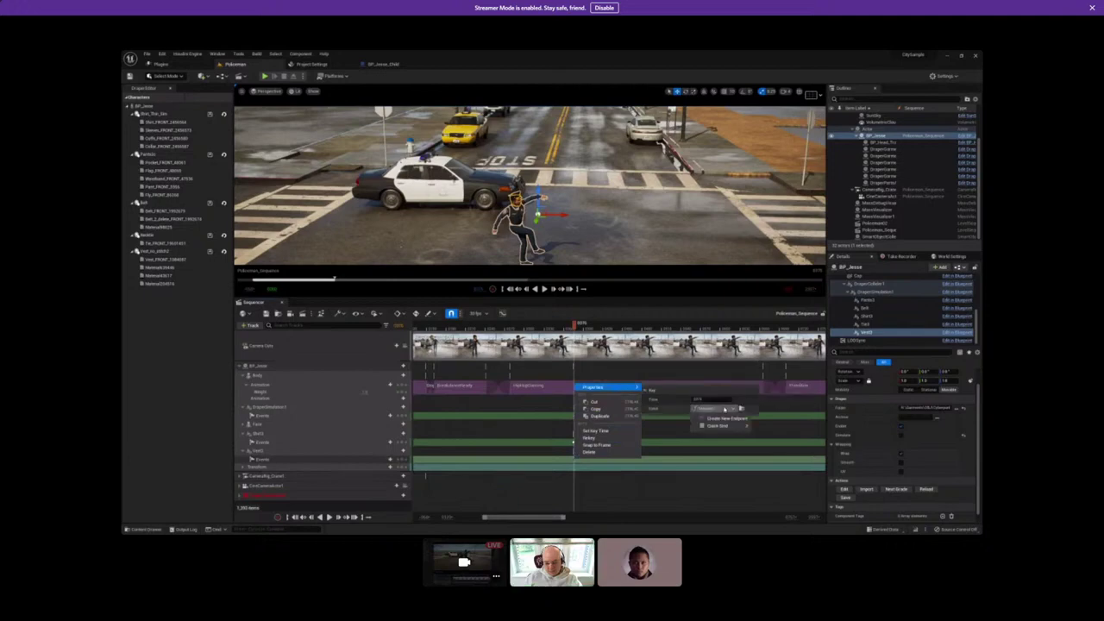
mouse_move(725, 427)
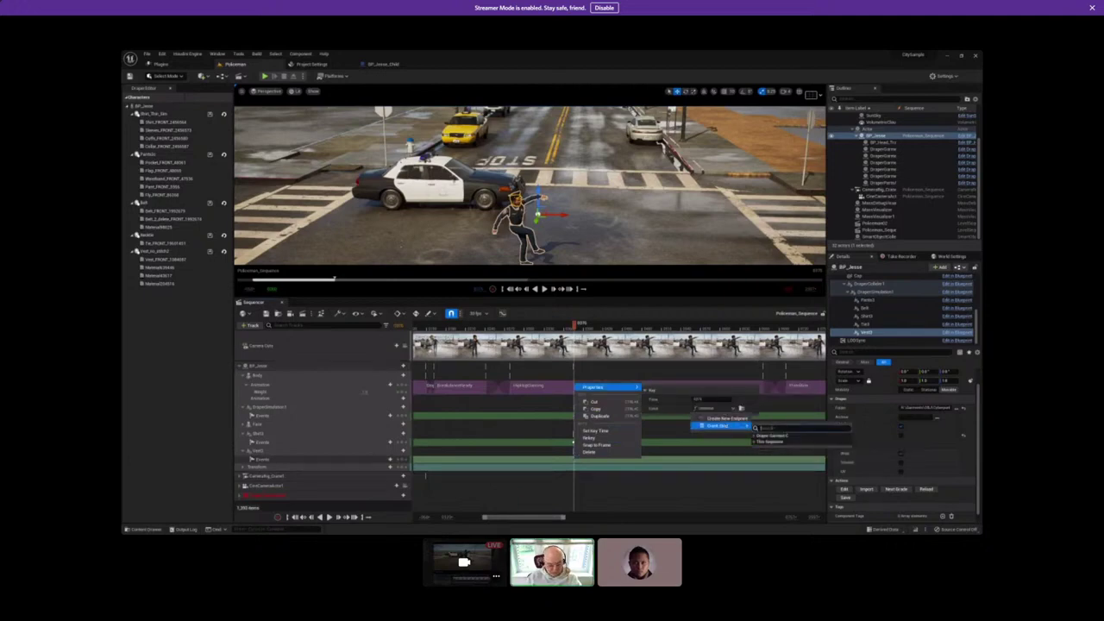
text(ge)
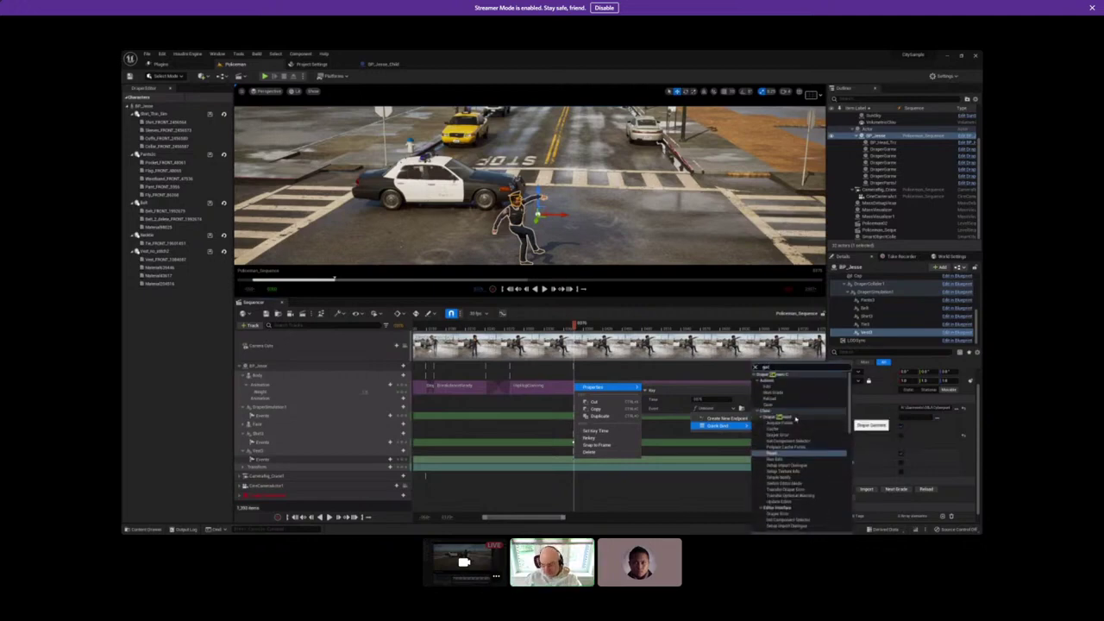
scroll(795, 418, down, 10)
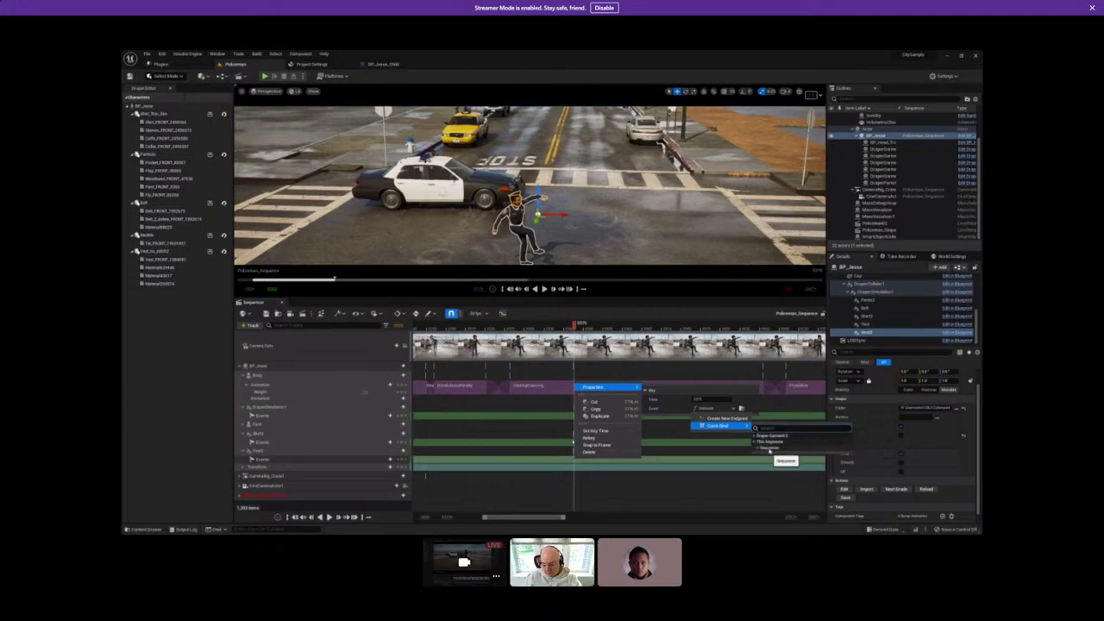
click(759, 448)
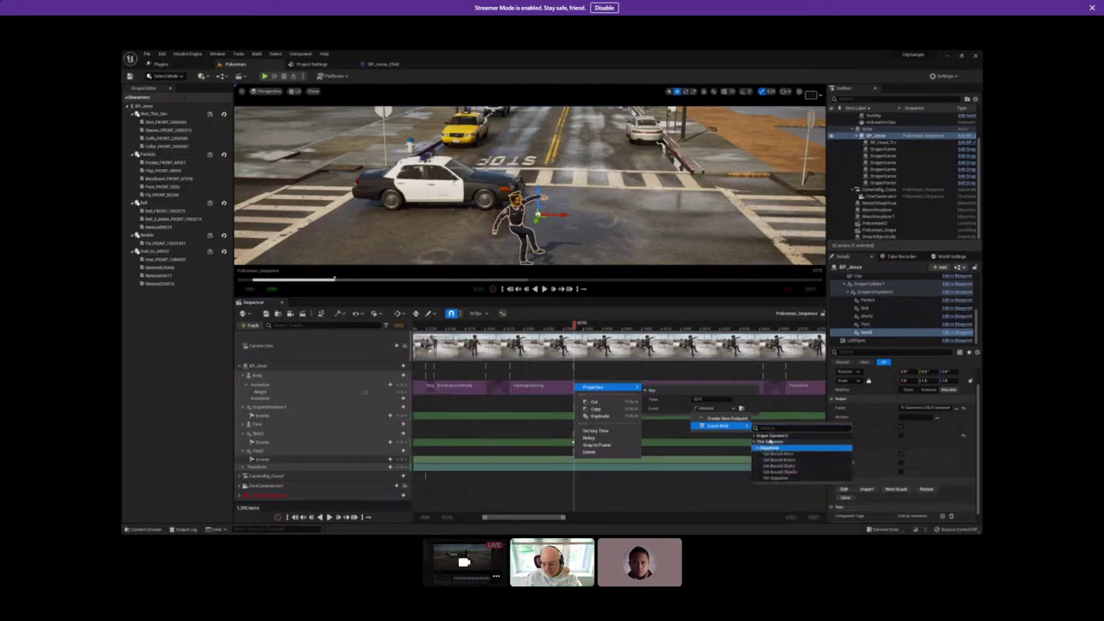
click(755, 436)
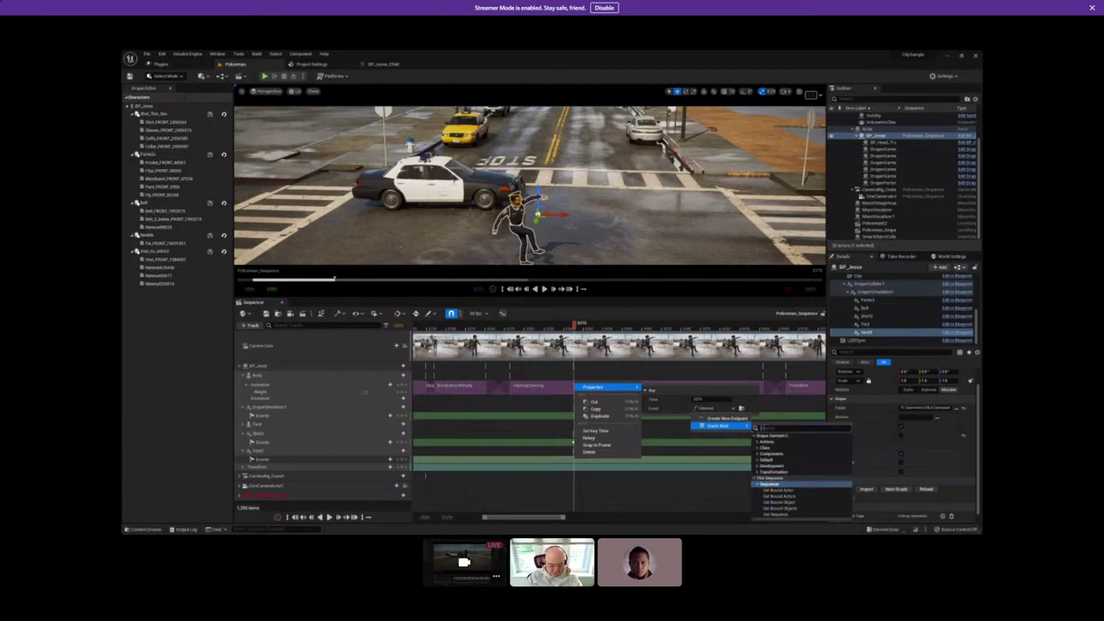
text(speed)
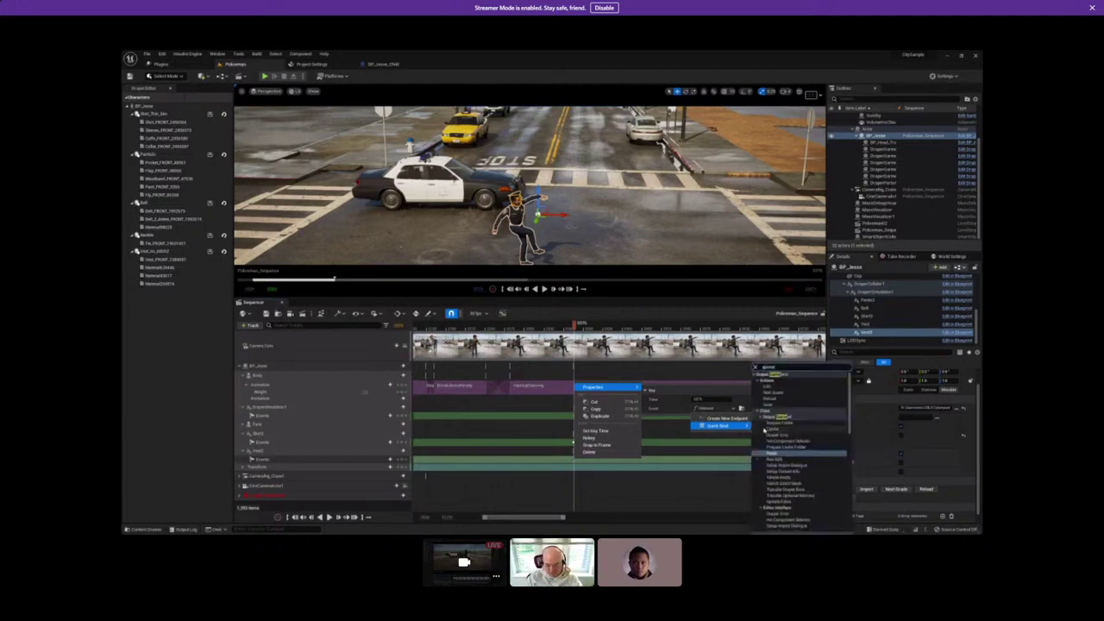
text(_s)
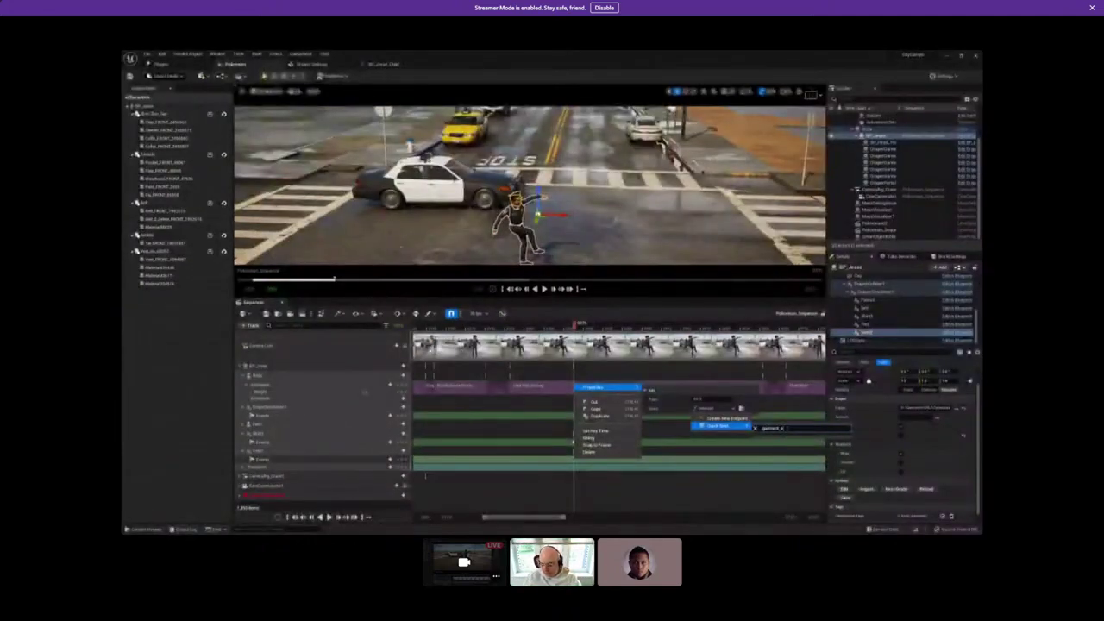
Inspect the Garment_Event_0 custom event node and its name in the Director Blueprint, then minimize it.
click(340, 314)
click(340, 314)
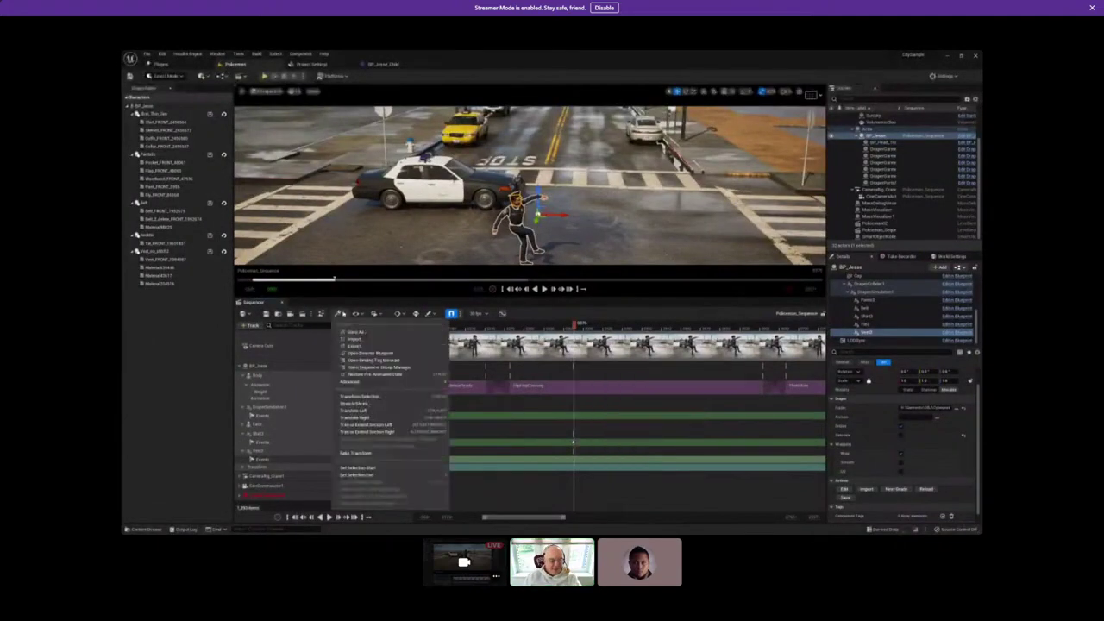
click(361, 354)
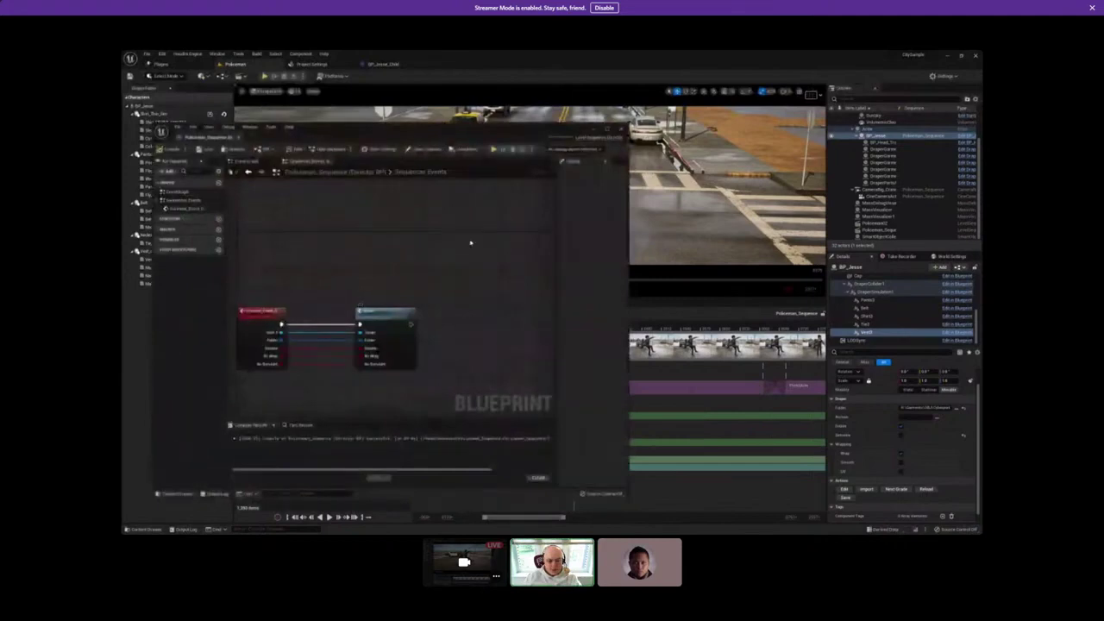
click(244, 311)
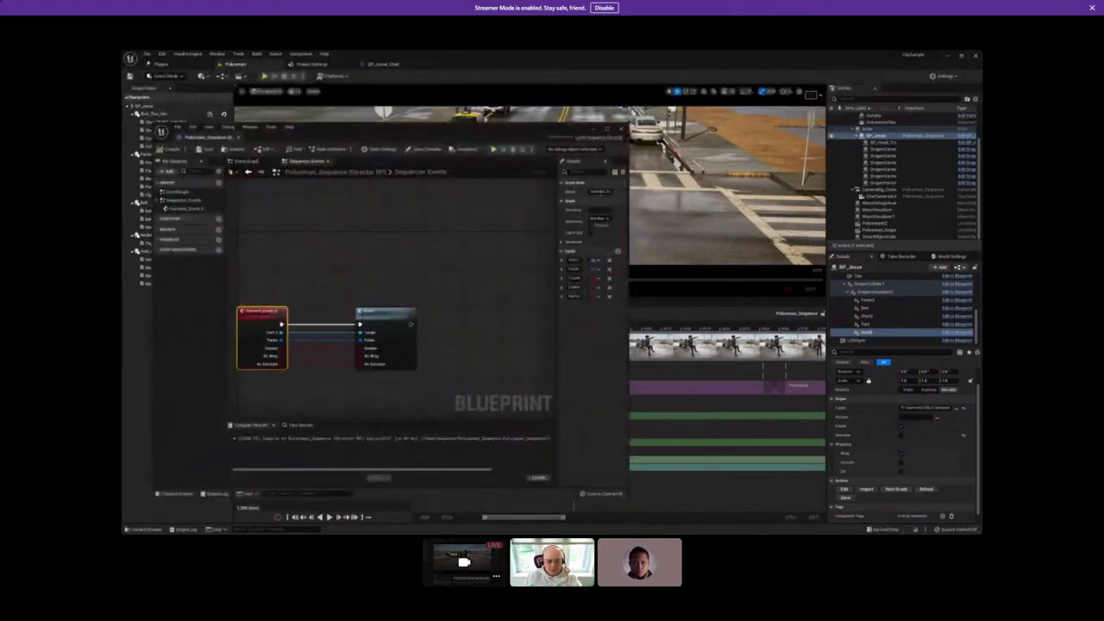
click(599, 191)
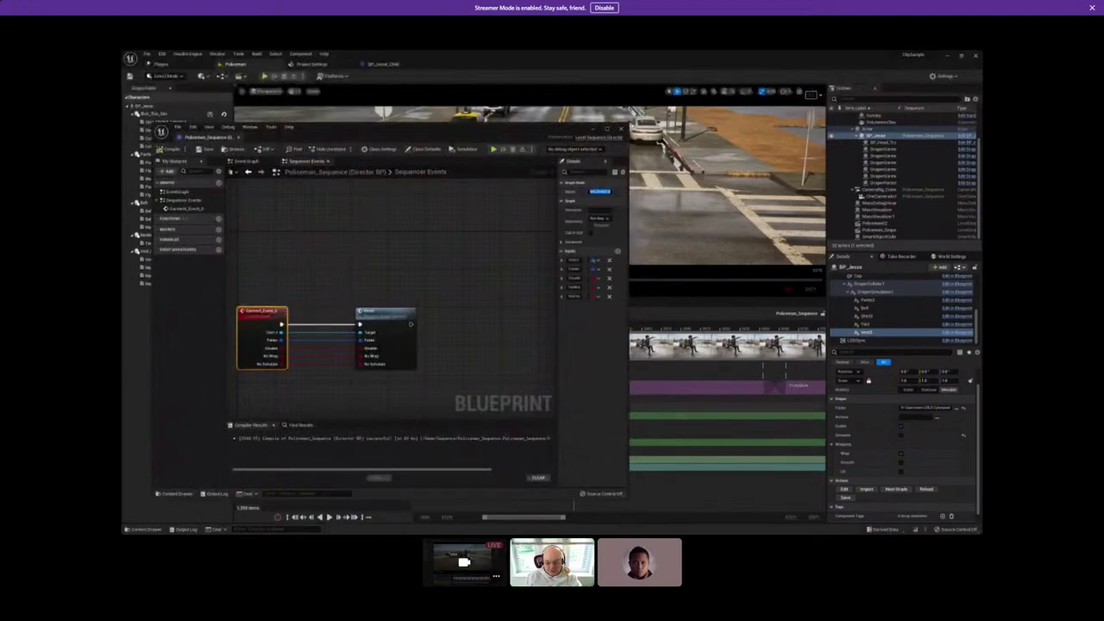
click(593, 130)
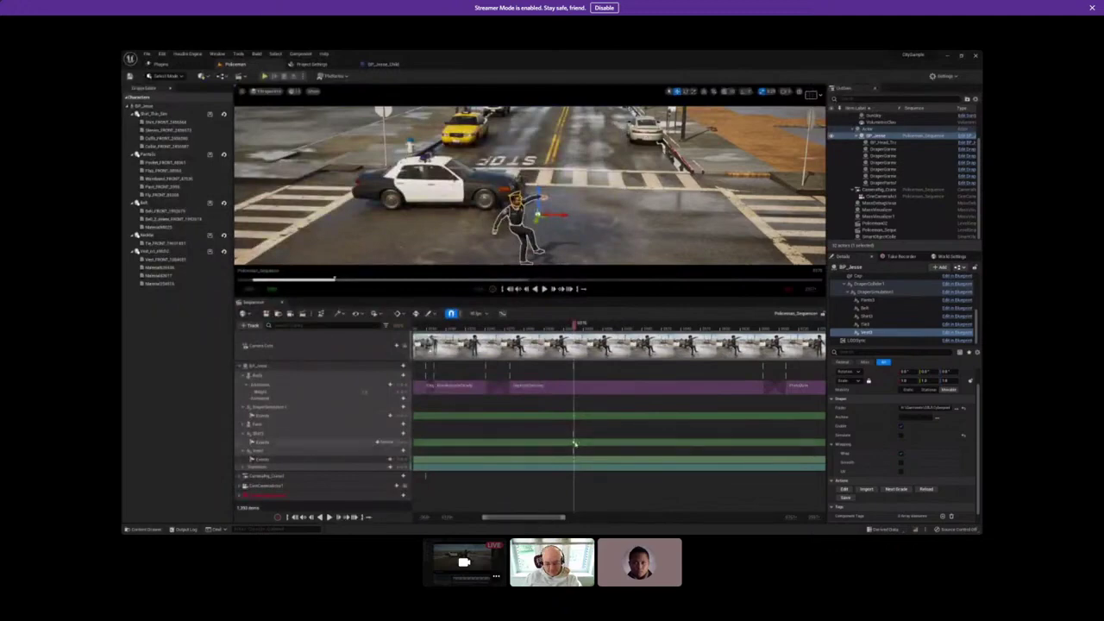
Bring up the Quick Bind choices for the vest's event key at the playhead.
right_click(573, 443)
mouse_move(595, 448)
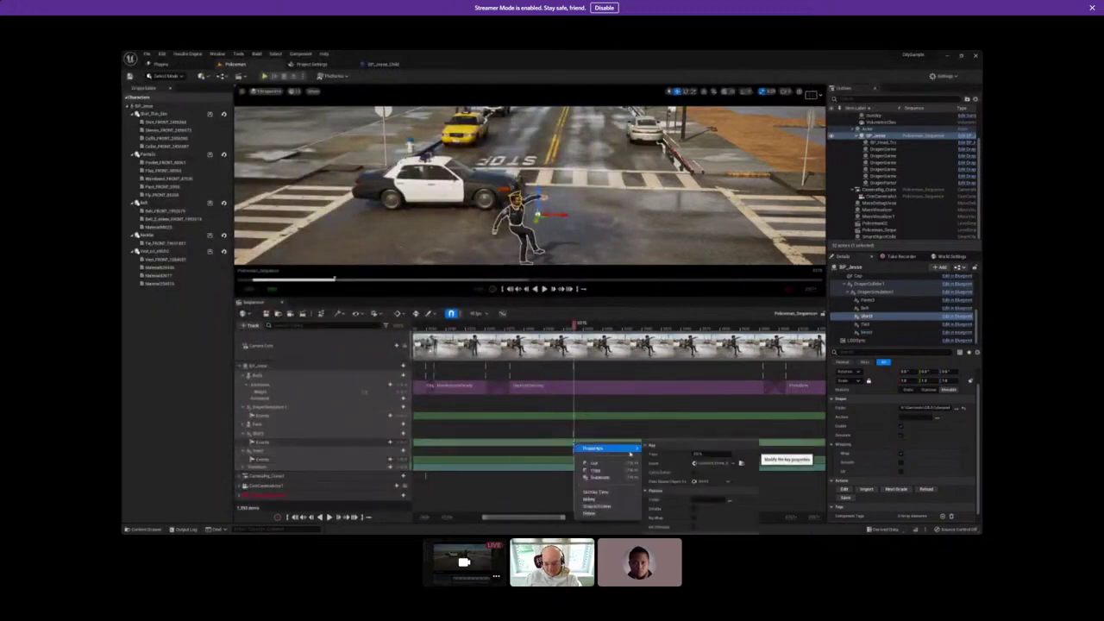
click(574, 459)
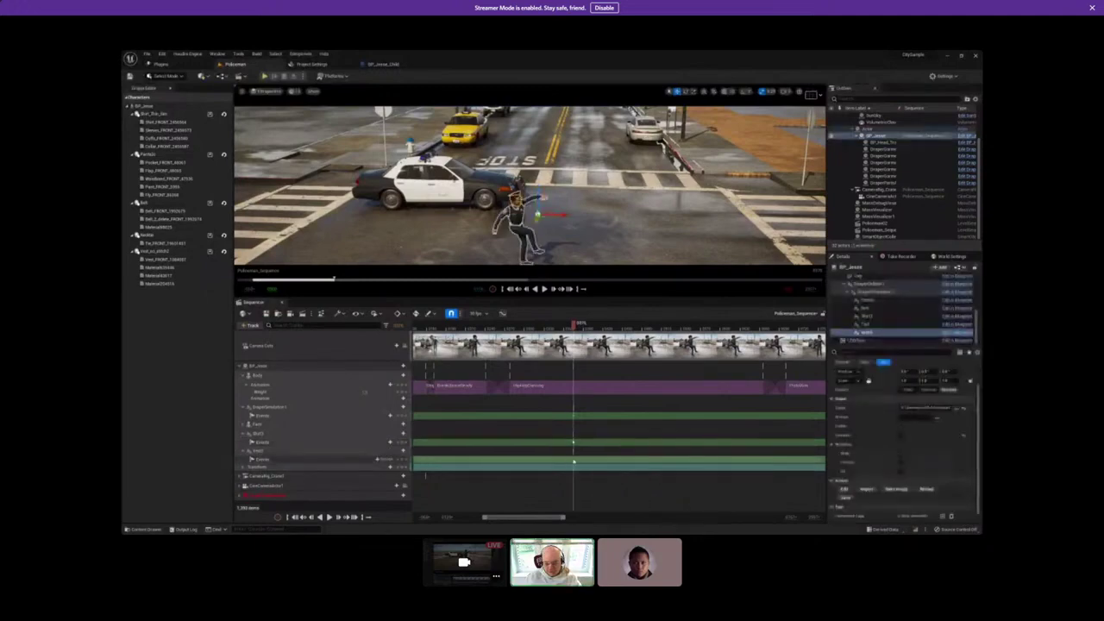
right_click(576, 385)
mouse_move(619, 390)
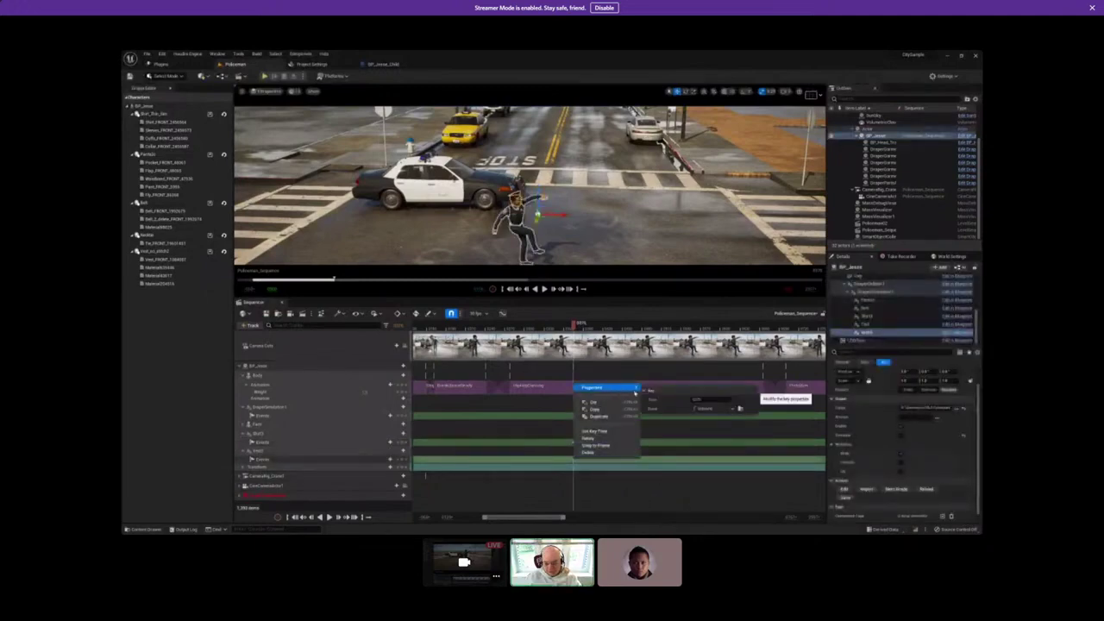
click(705, 408)
mouse_move(717, 426)
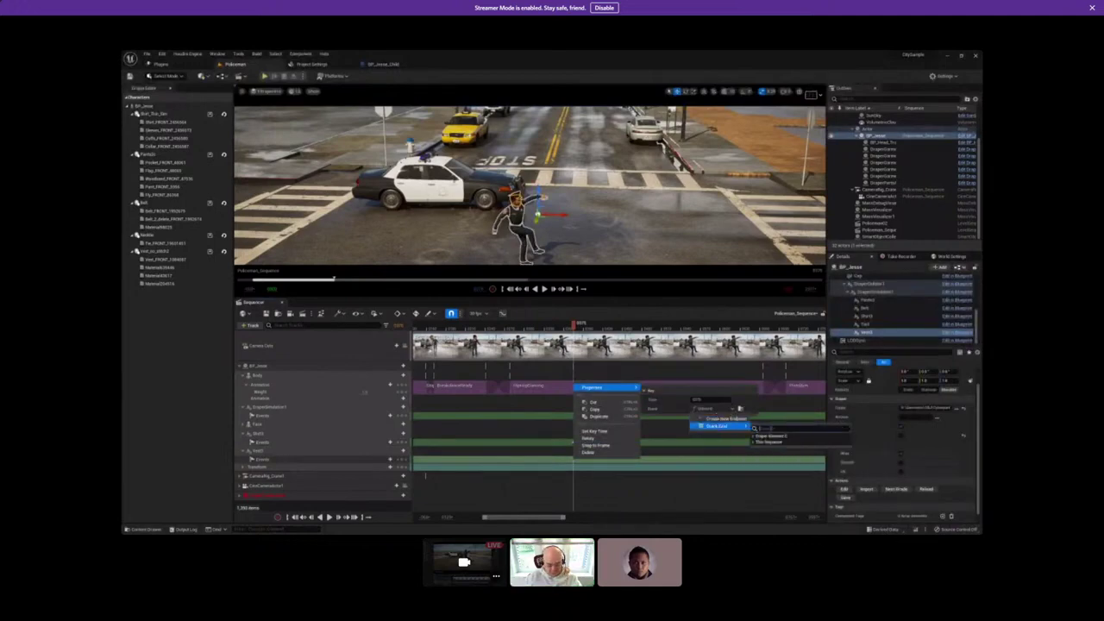
Search 'reset' and bind the vest's event key to the Reset function.
mouse_move(771, 432)
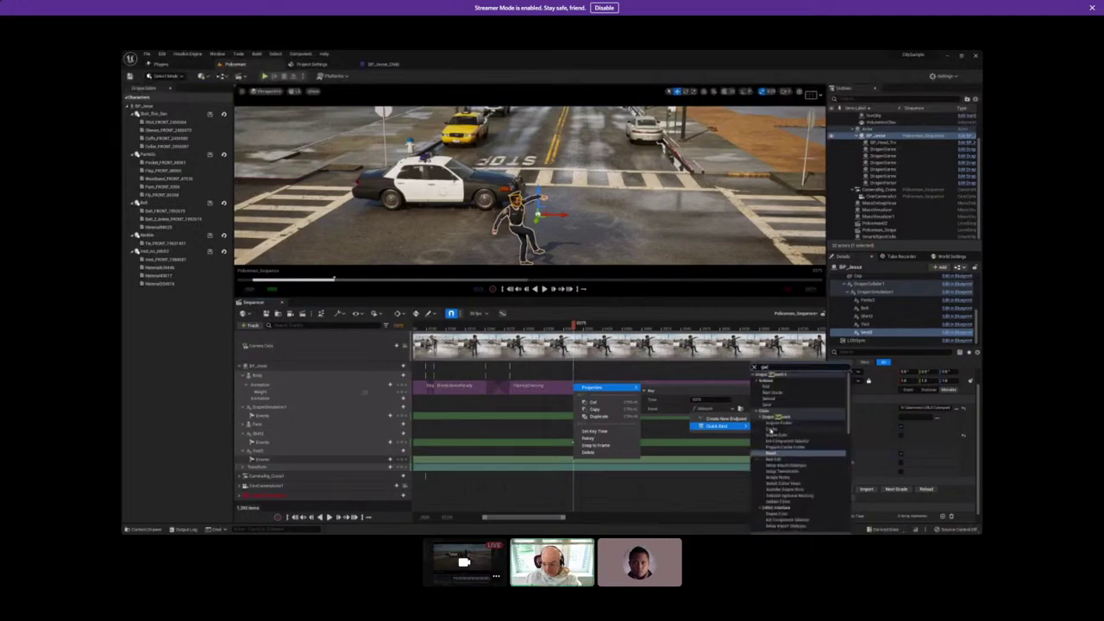
scroll(770, 430, down, 5)
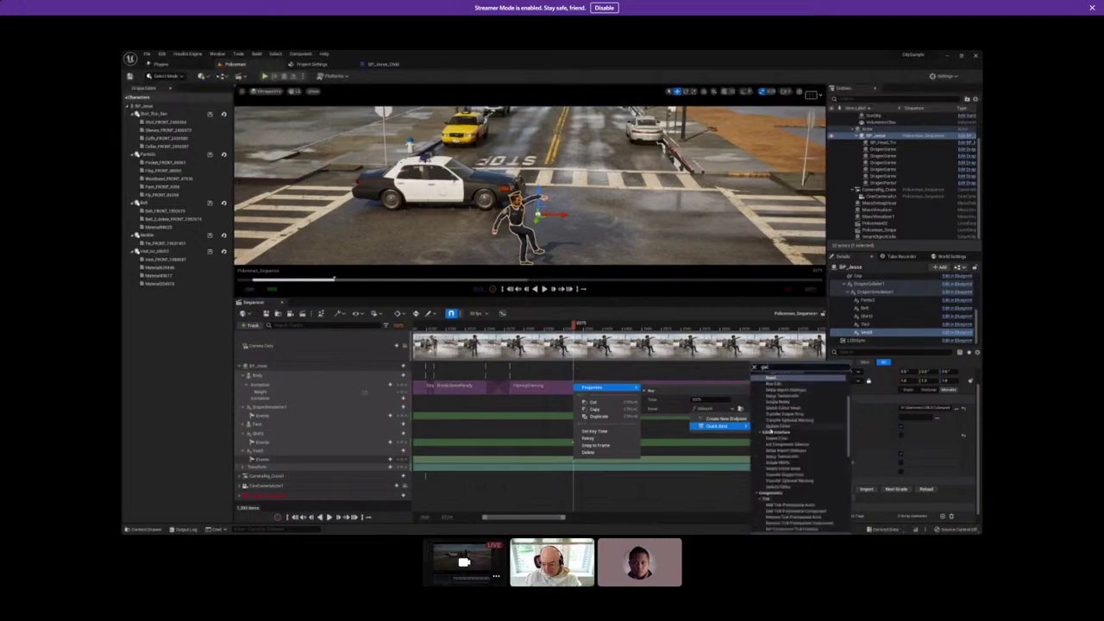
scroll(770, 430, up, 10)
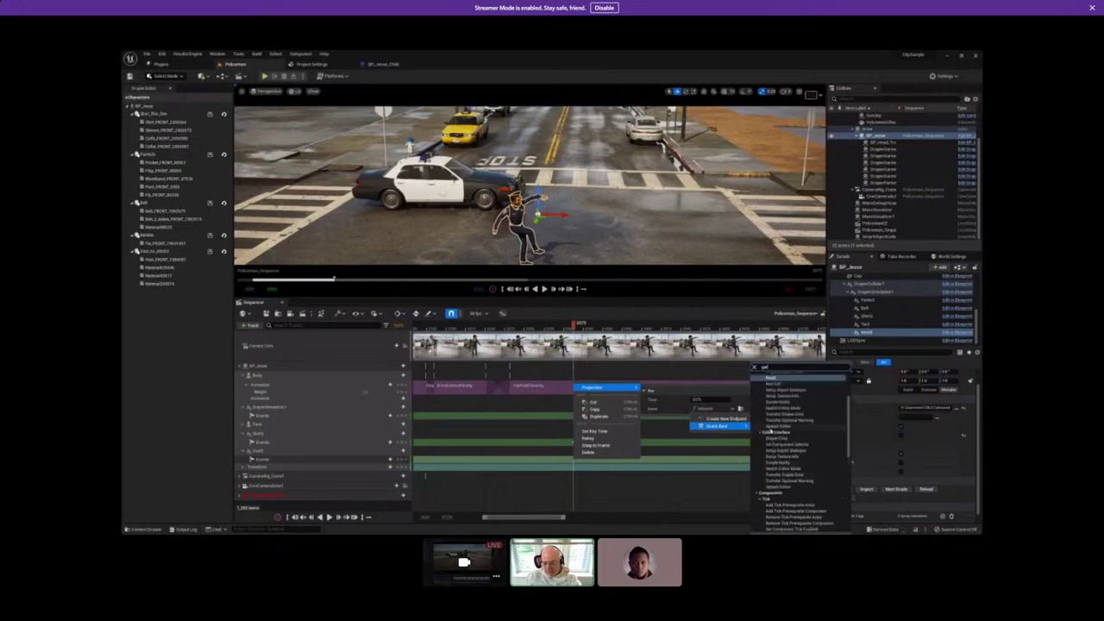
scroll(769, 430, up, 2)
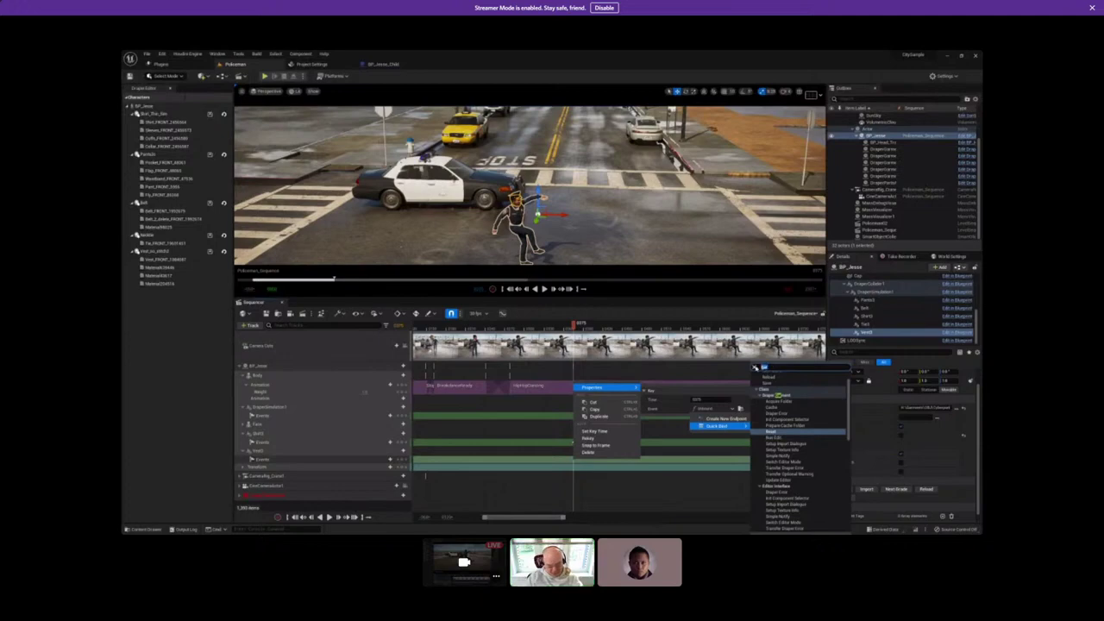
text(reset)
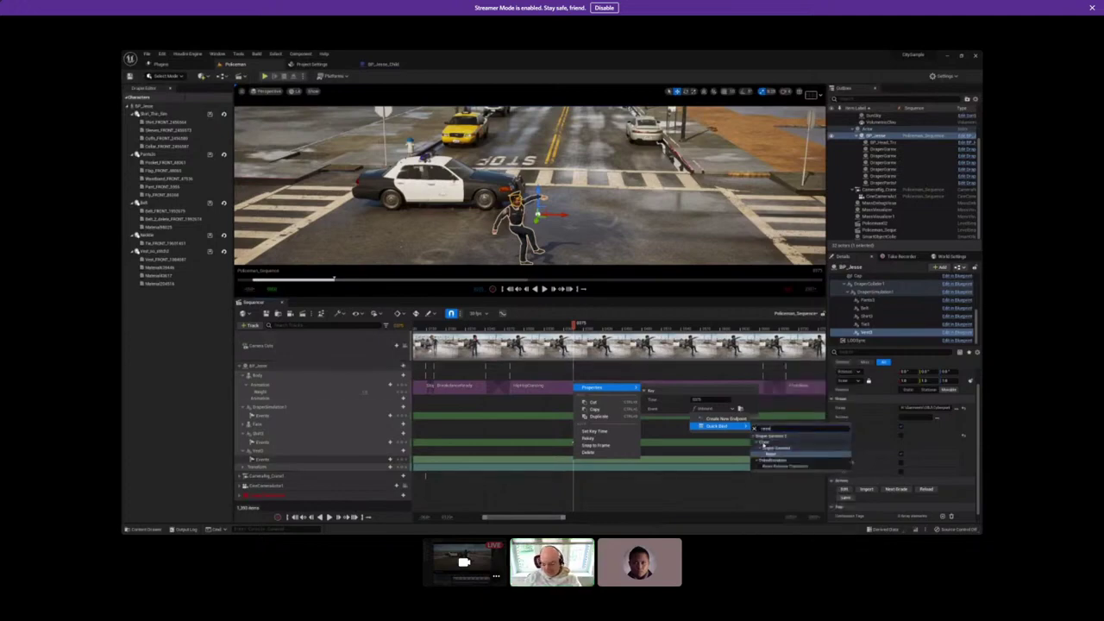
click(771, 460)
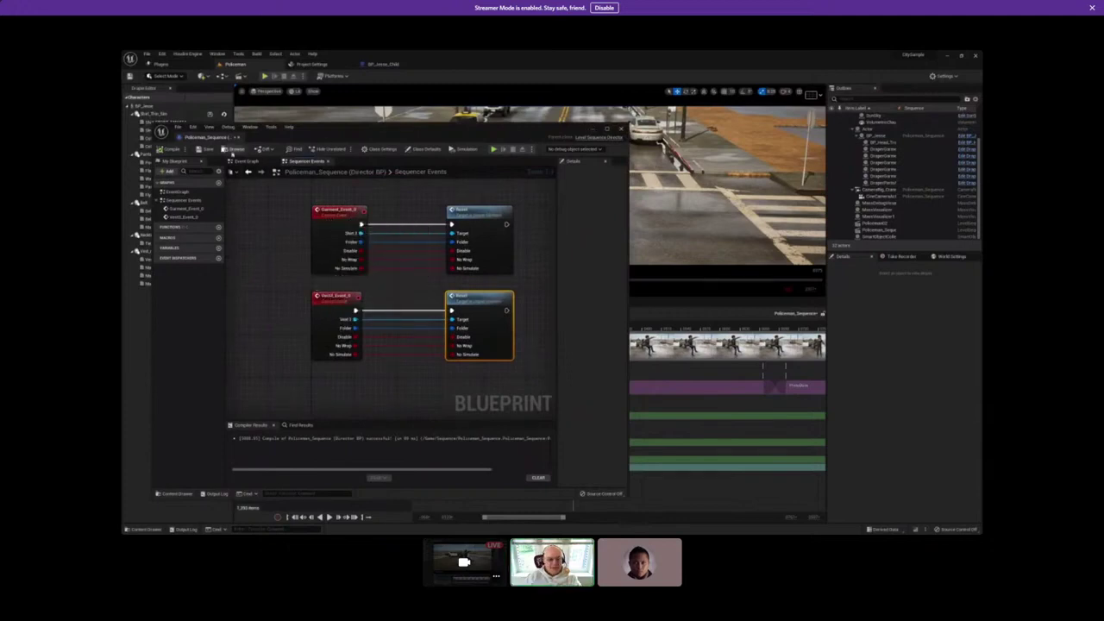
Bind the Dragon Simulation event key to Reload using a 'rel' Quick Bind search, then close the Blueprint editor.
click(593, 129)
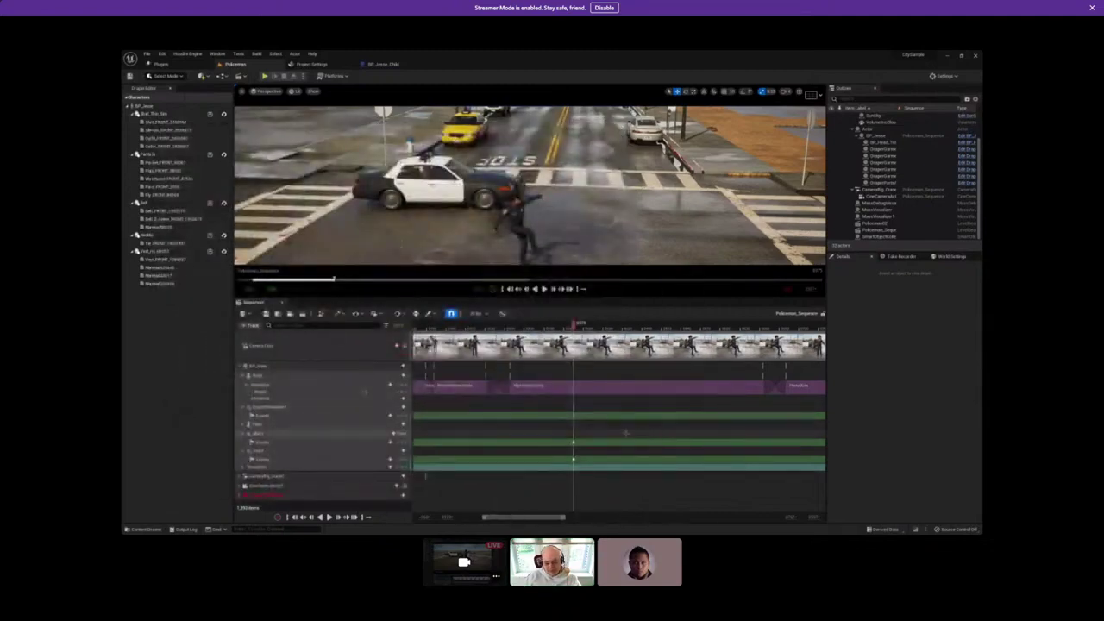
right_click(573, 416)
mouse_move(604, 422)
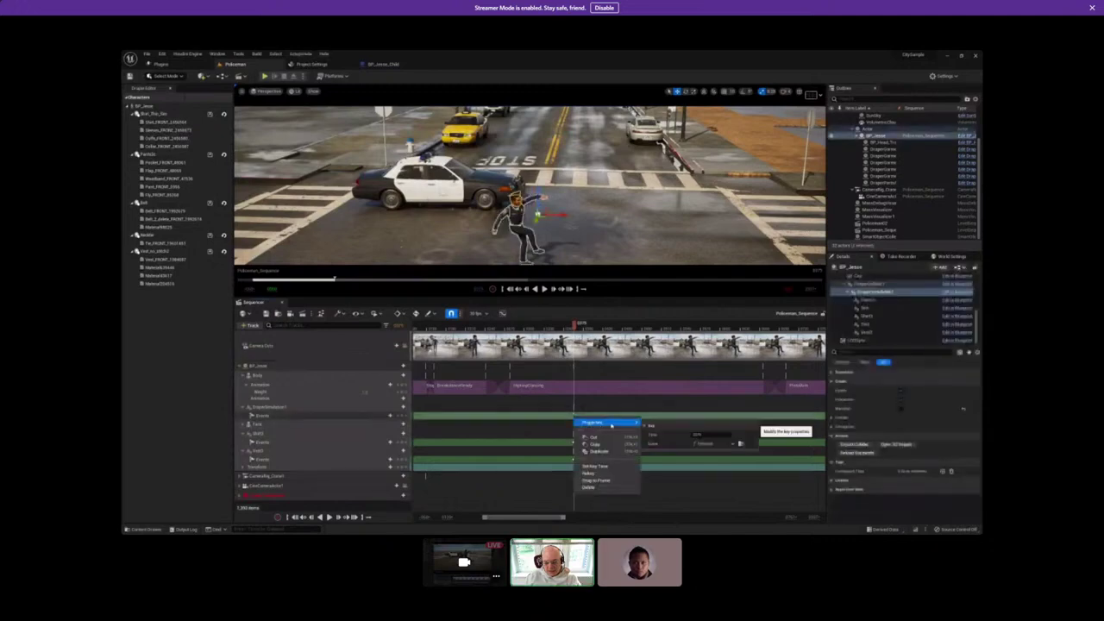
click(703, 444)
mouse_move(740, 461)
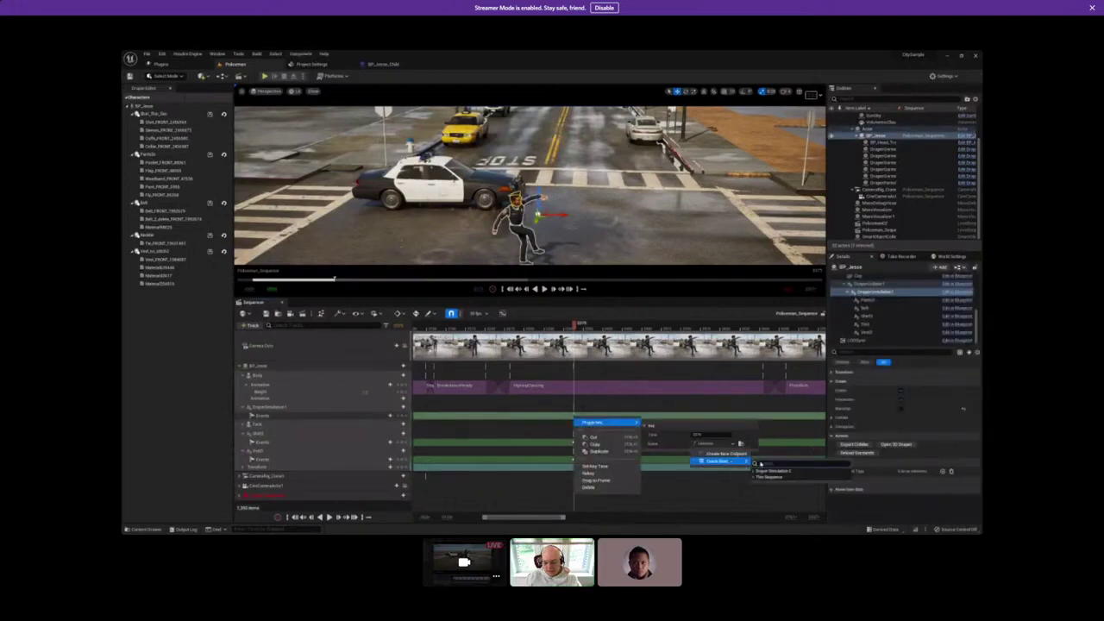
text(rel)
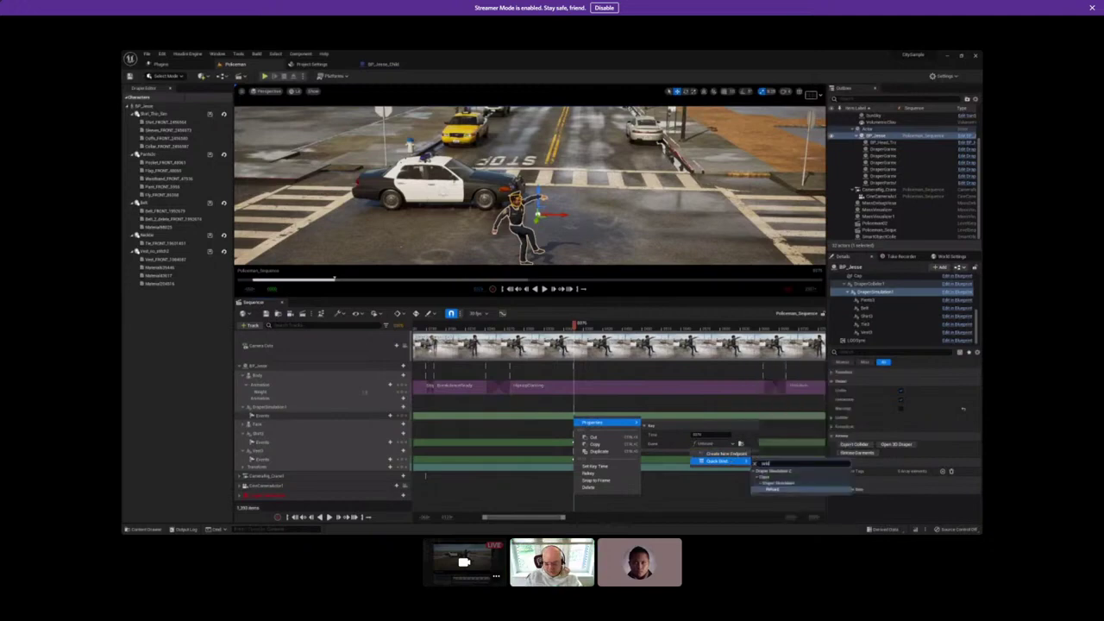
click(773, 489)
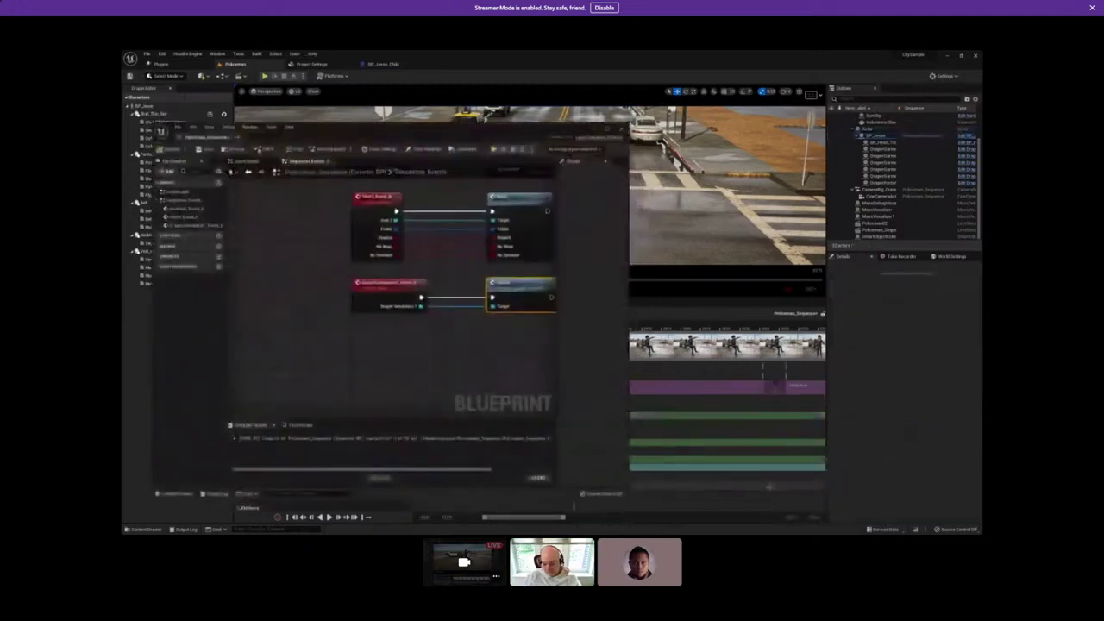
scroll(506, 349, down, 4)
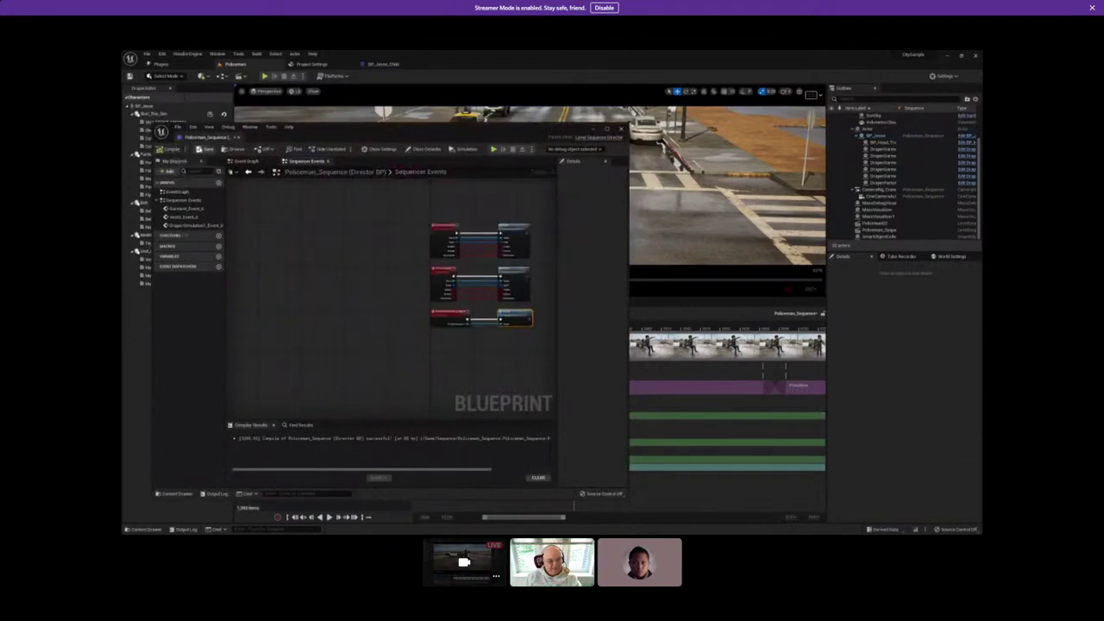
click(592, 128)
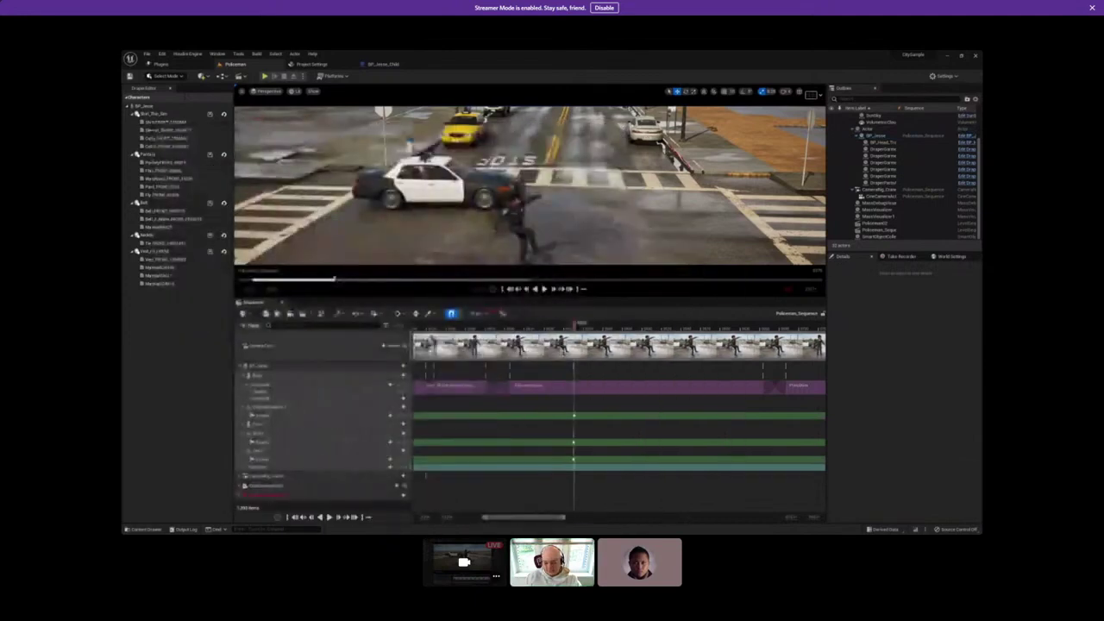
Review the shirt event key's properties, then bring up the Windows Start menu.
right_click(572, 443)
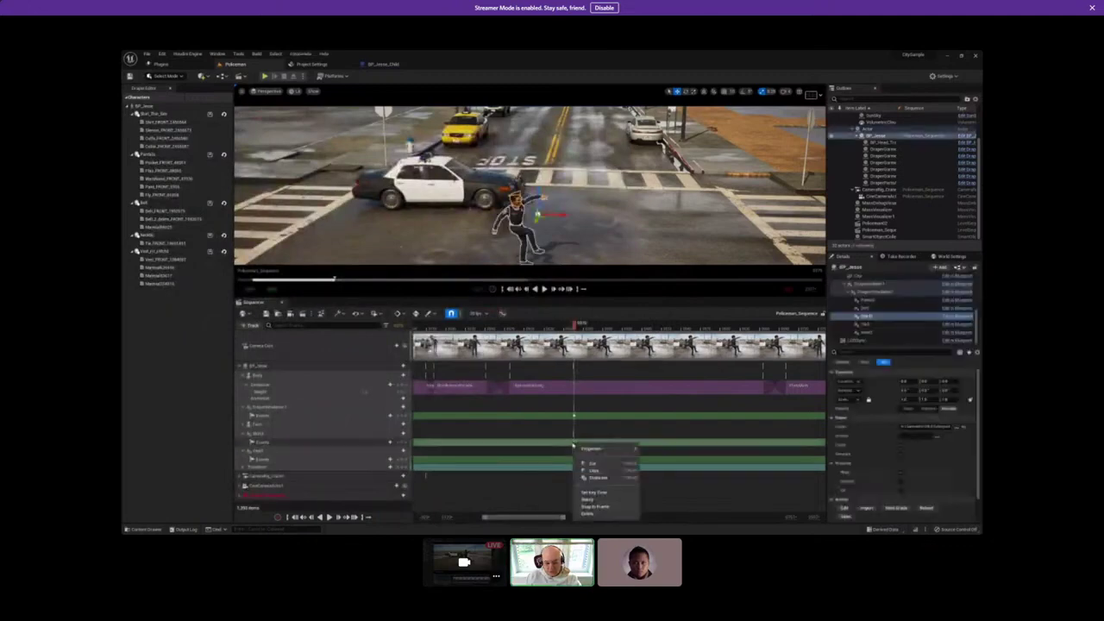
mouse_move(586, 448)
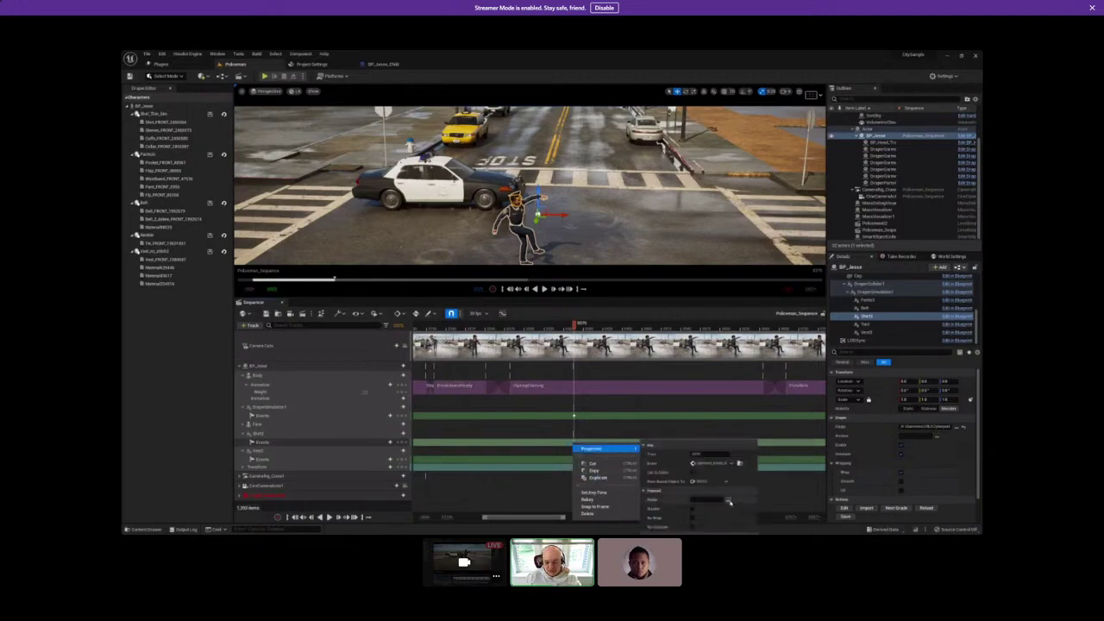
click(729, 501)
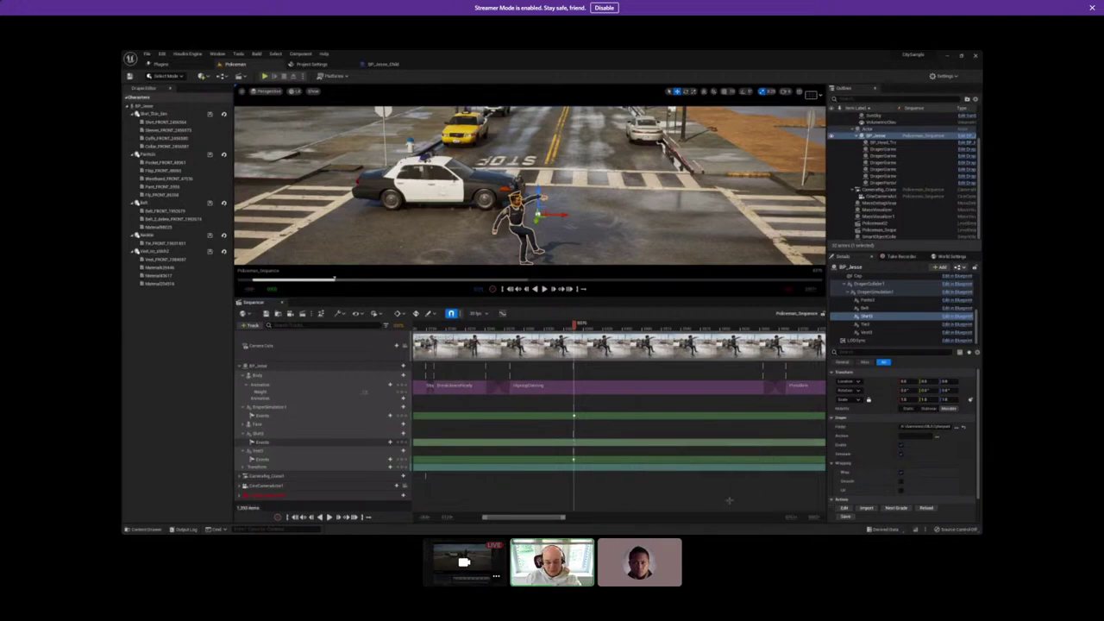
key(super)
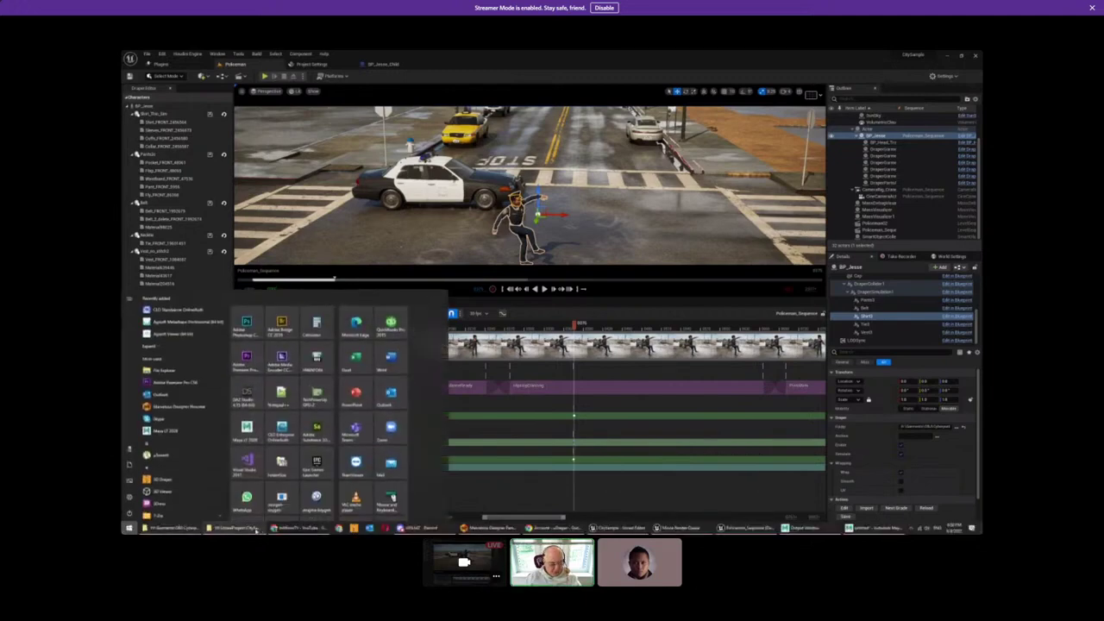
In File Explorer, leave the render frames folder and navigate to 3DGarments.
click(234, 527)
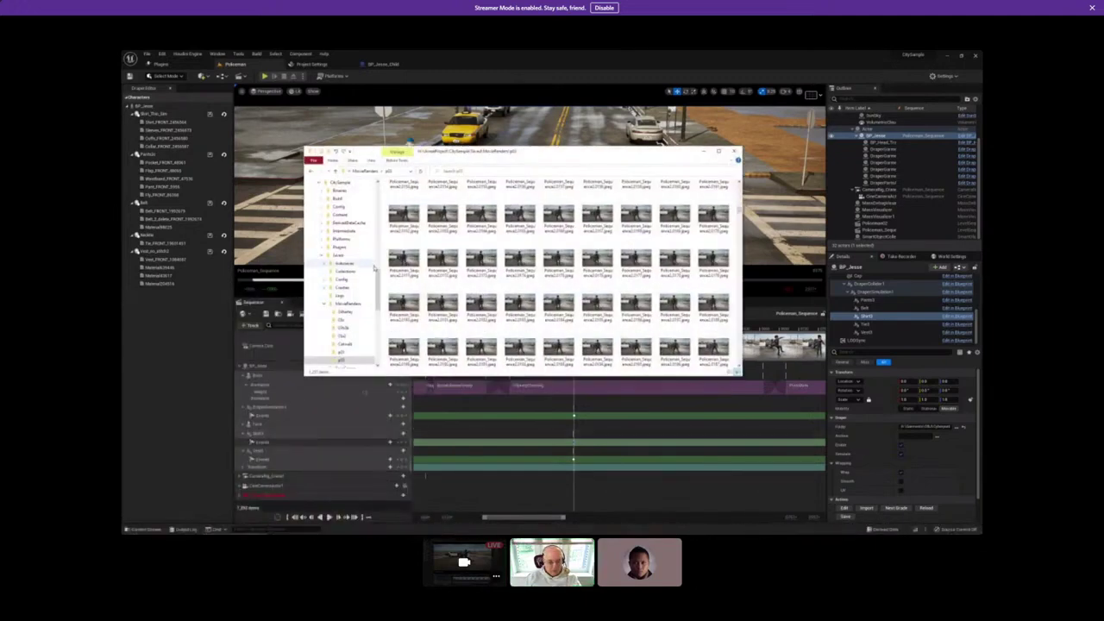
scroll(377, 231, up, 5)
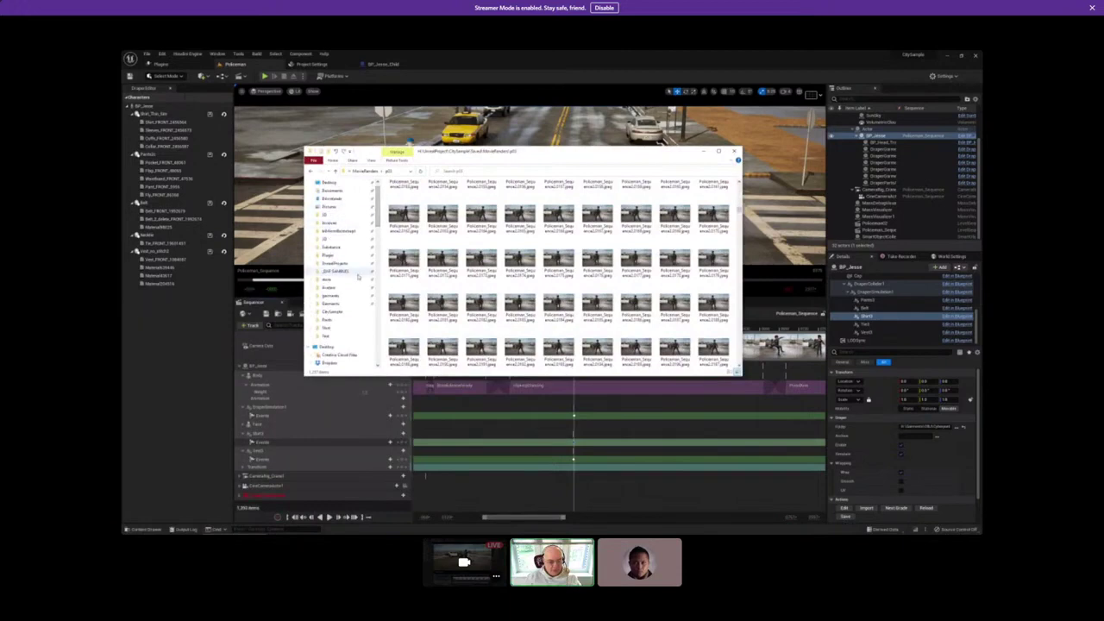
click(349, 303)
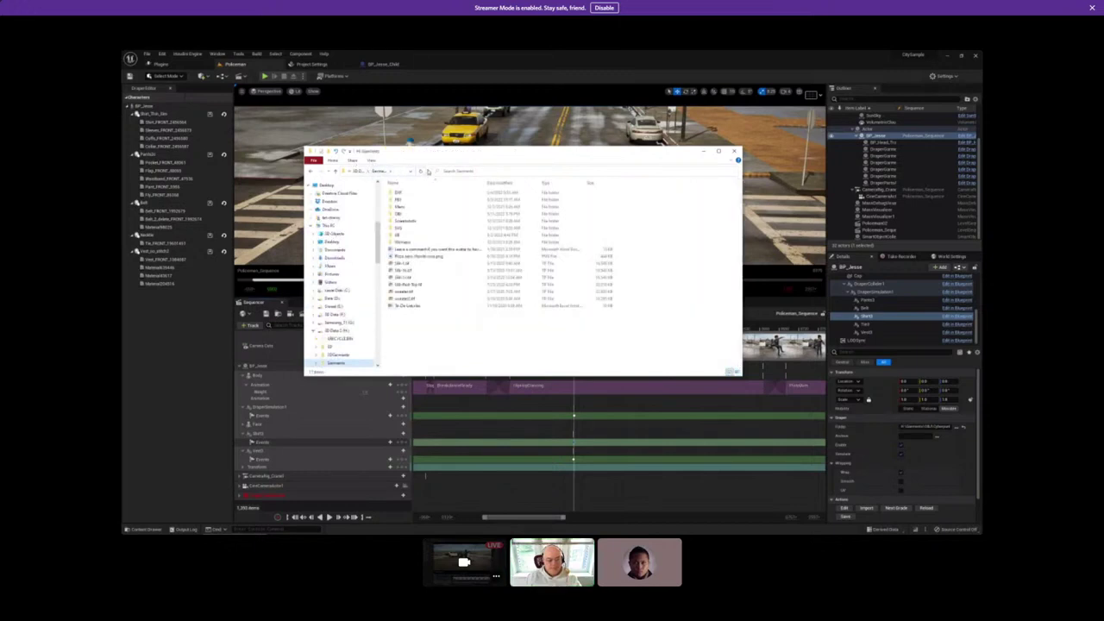
drag(428, 171, 601, 172)
click(403, 172)
click(431, 220)
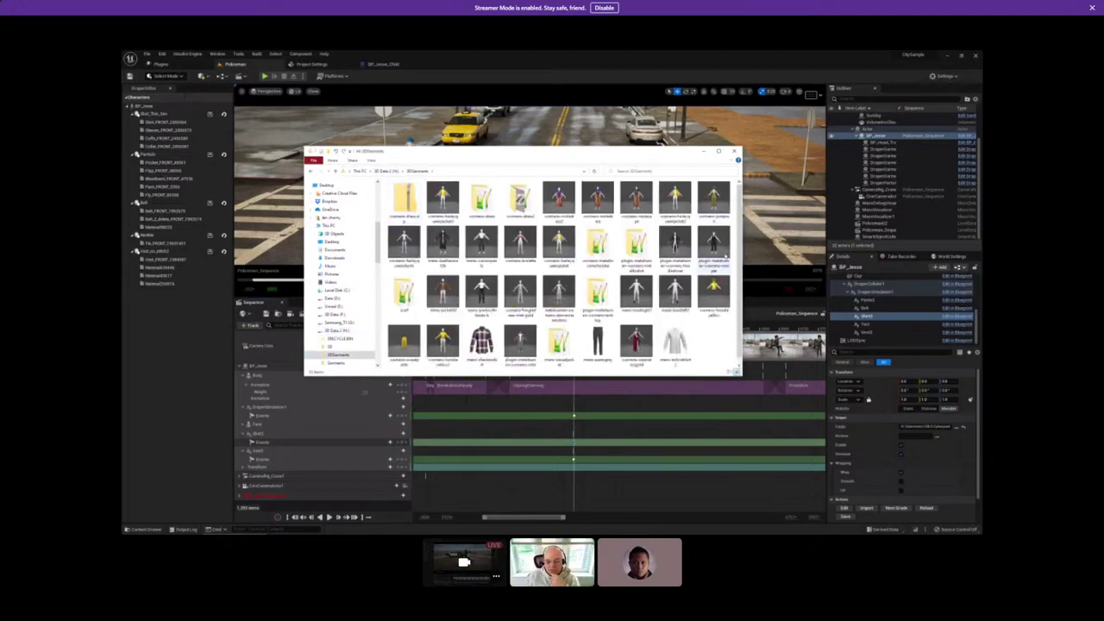
Open the dark jacket folder, select its address-bar path, and return to Unreal.
click(442, 289)
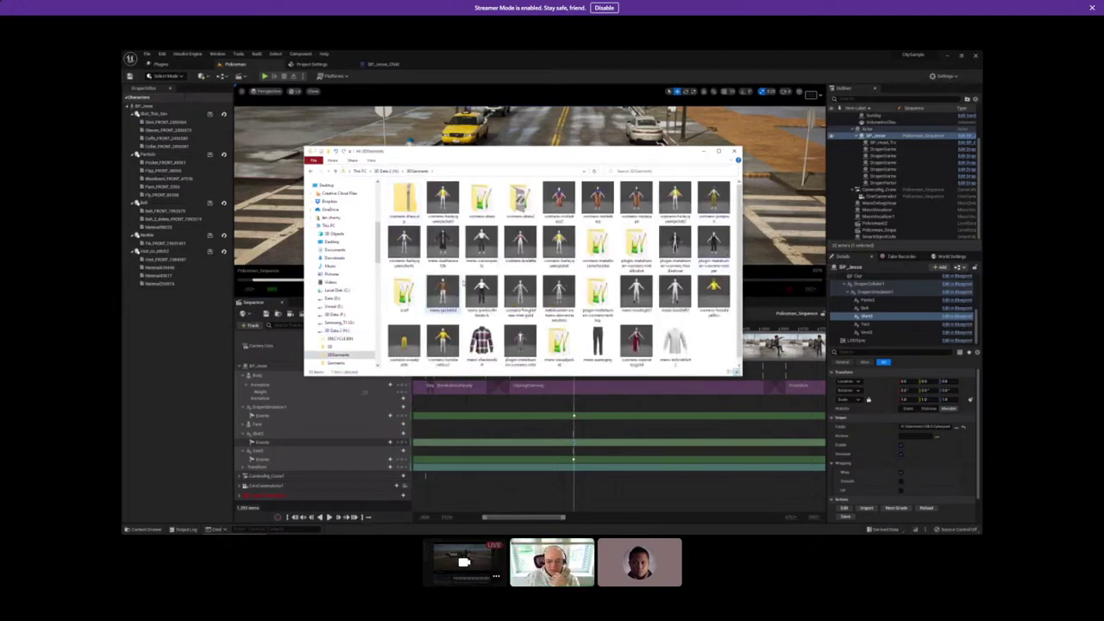
right_click(442, 291)
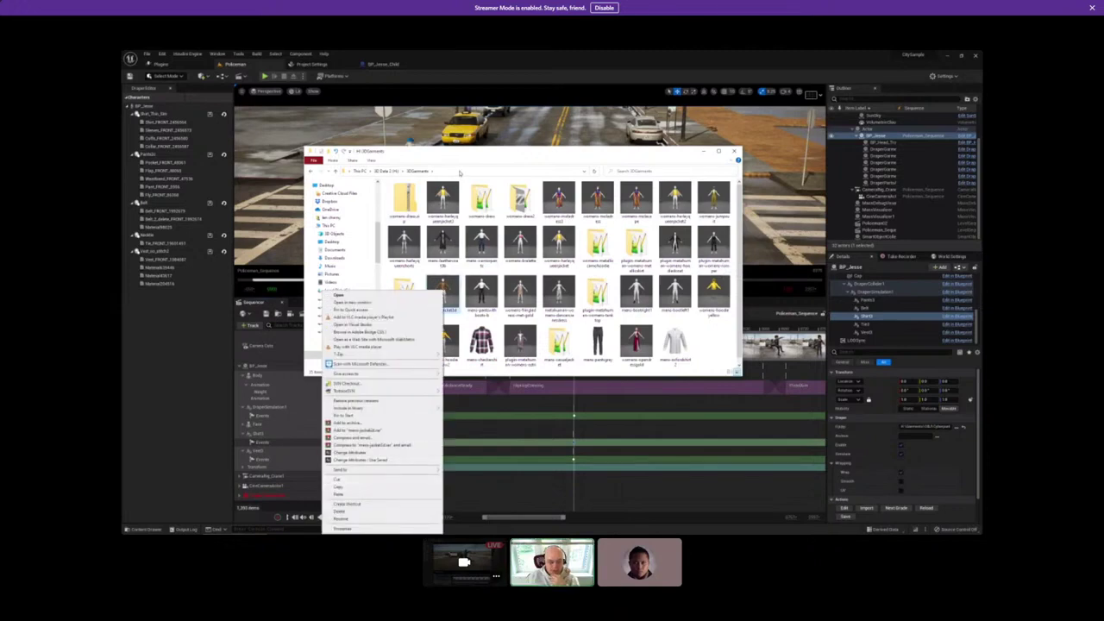
key(Escape)
key(Return)
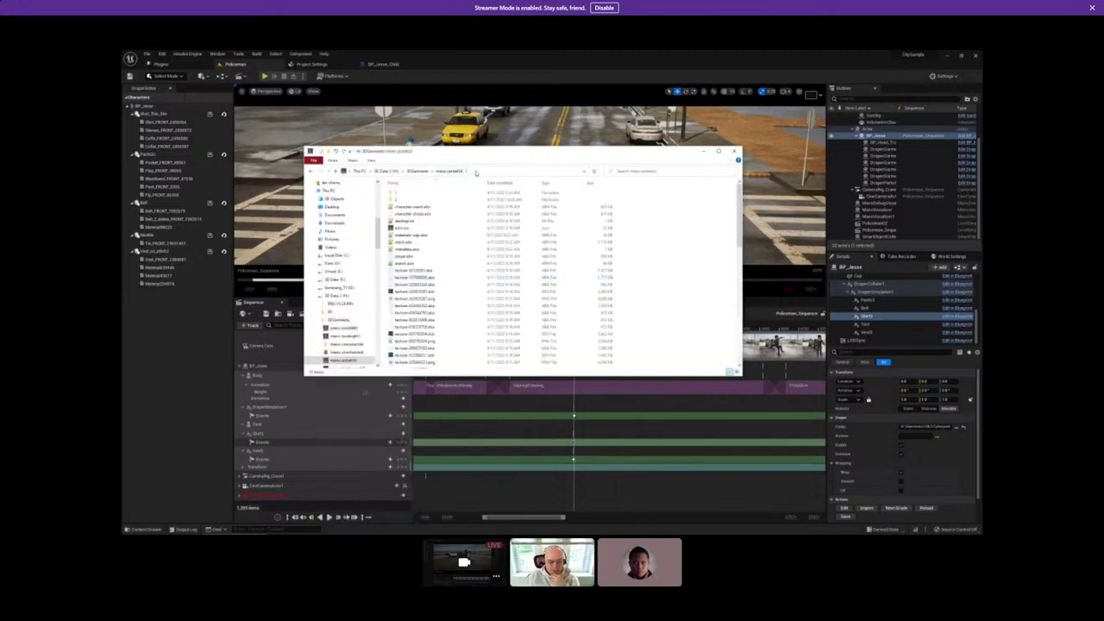
click(476, 172)
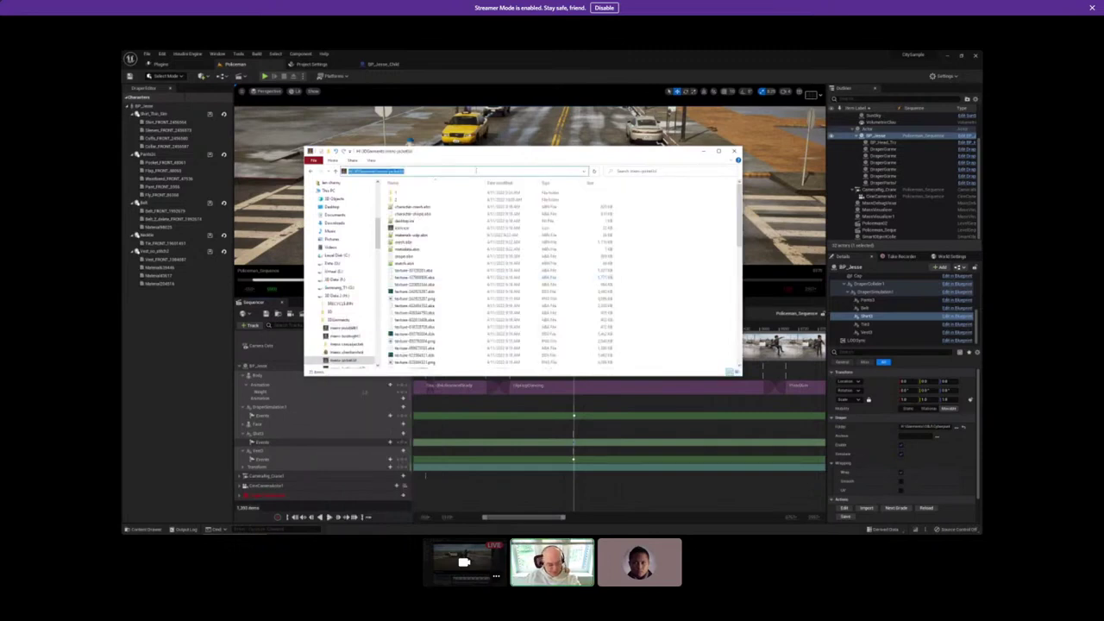
key(alt+Tab)
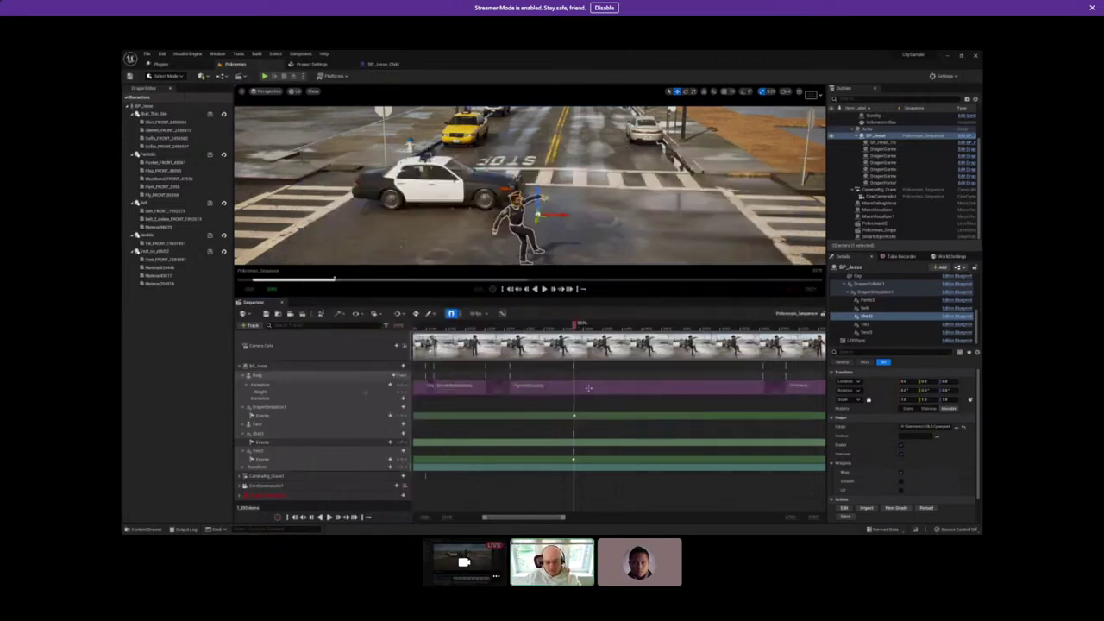
Enter the jacket folder path into the garment event key's payload Folder parameter.
right_click(573, 444)
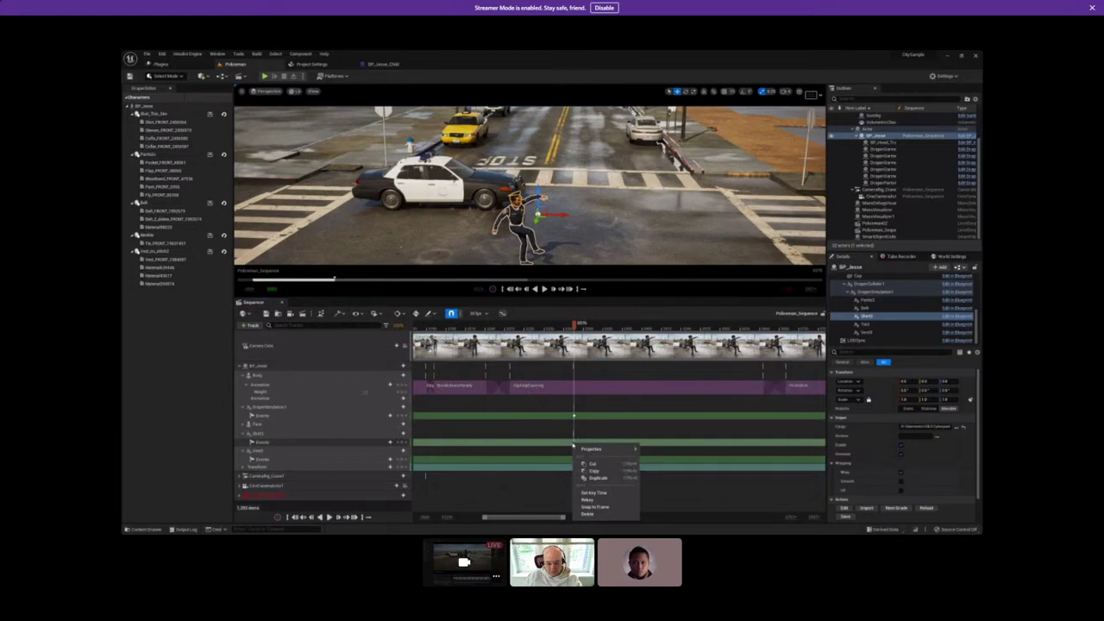
click(549, 461)
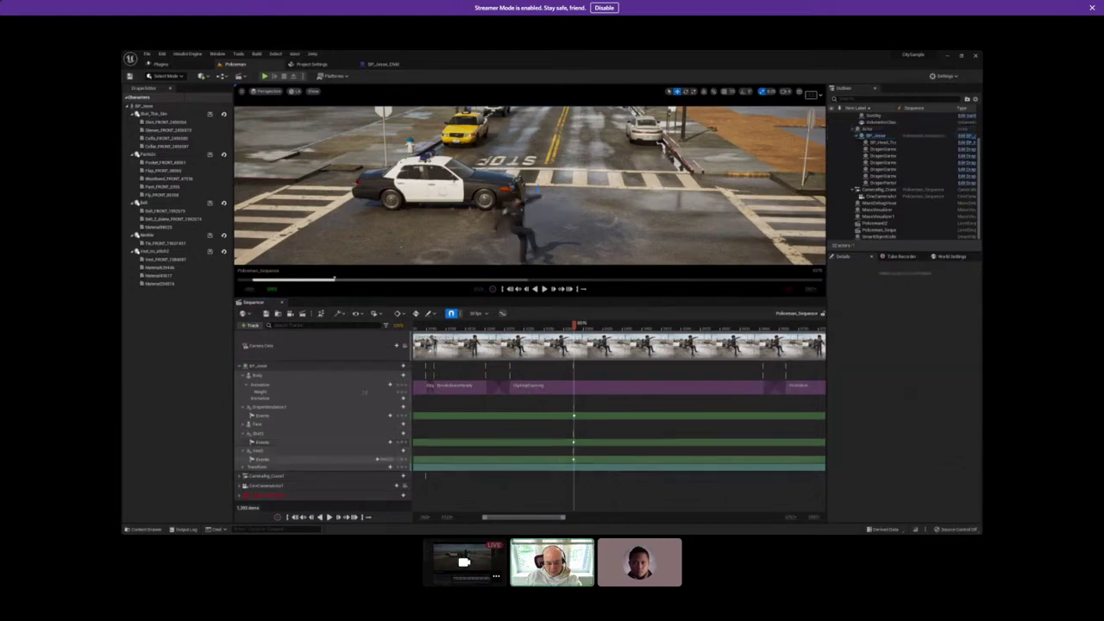
right_click(575, 387)
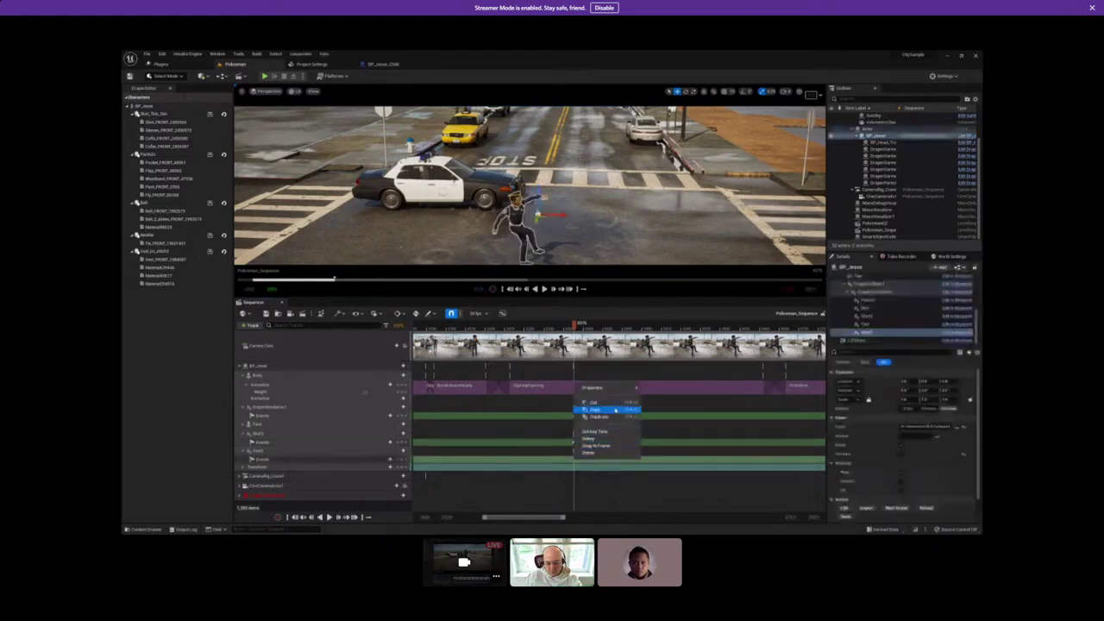
mouse_move(621, 389)
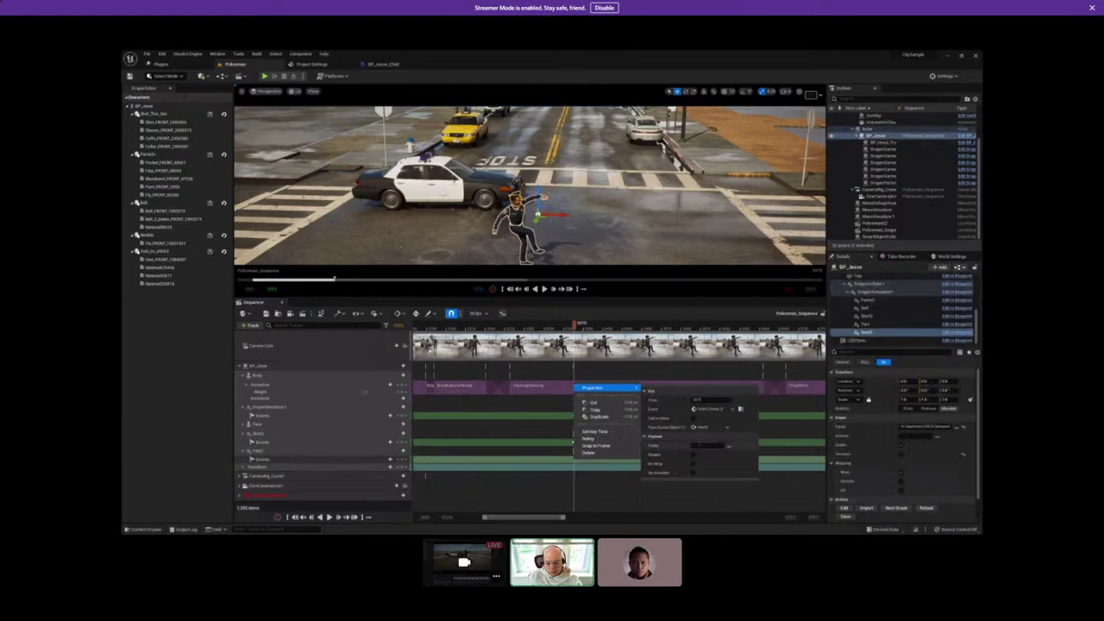
click(698, 444)
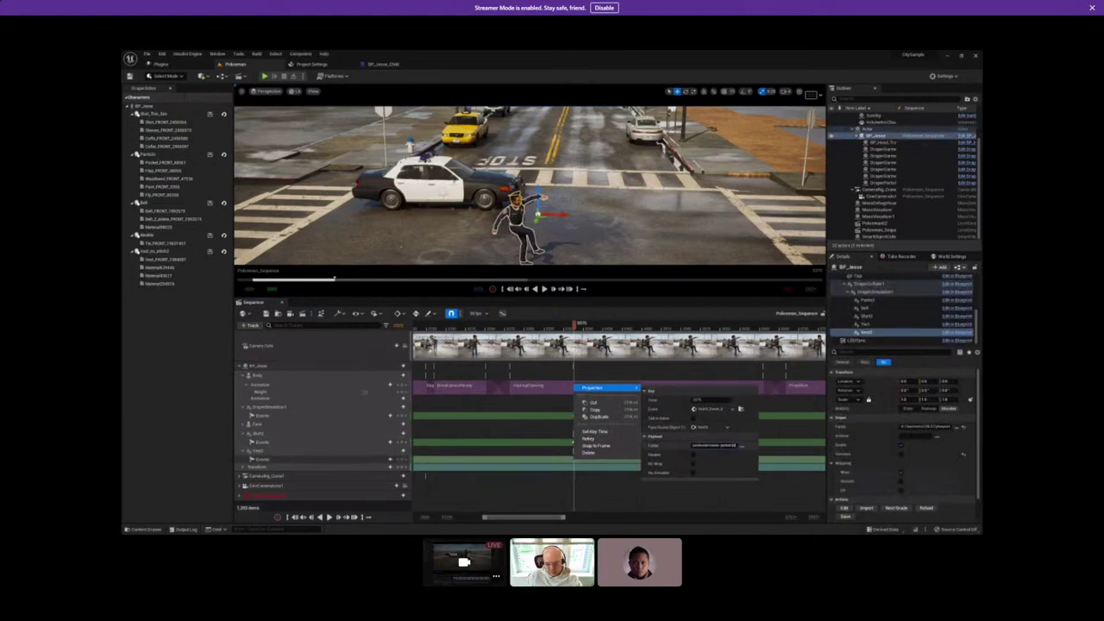
click(715, 458)
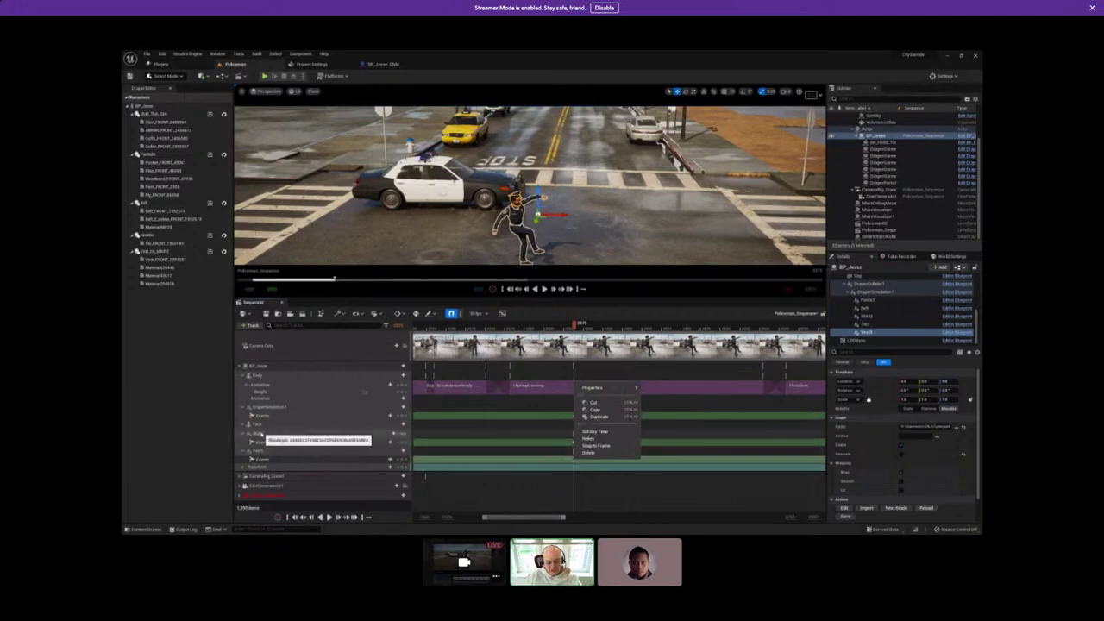
Tick Disable in the properties of the shirt Events track's key, then move the playhead back.
click(258, 441)
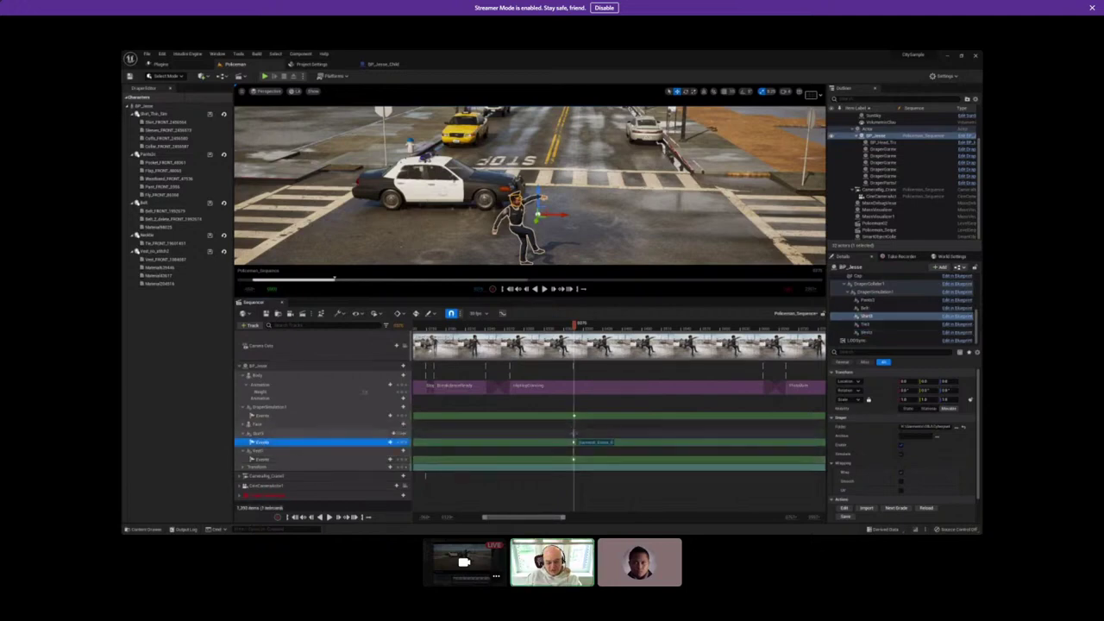
right_click(574, 442)
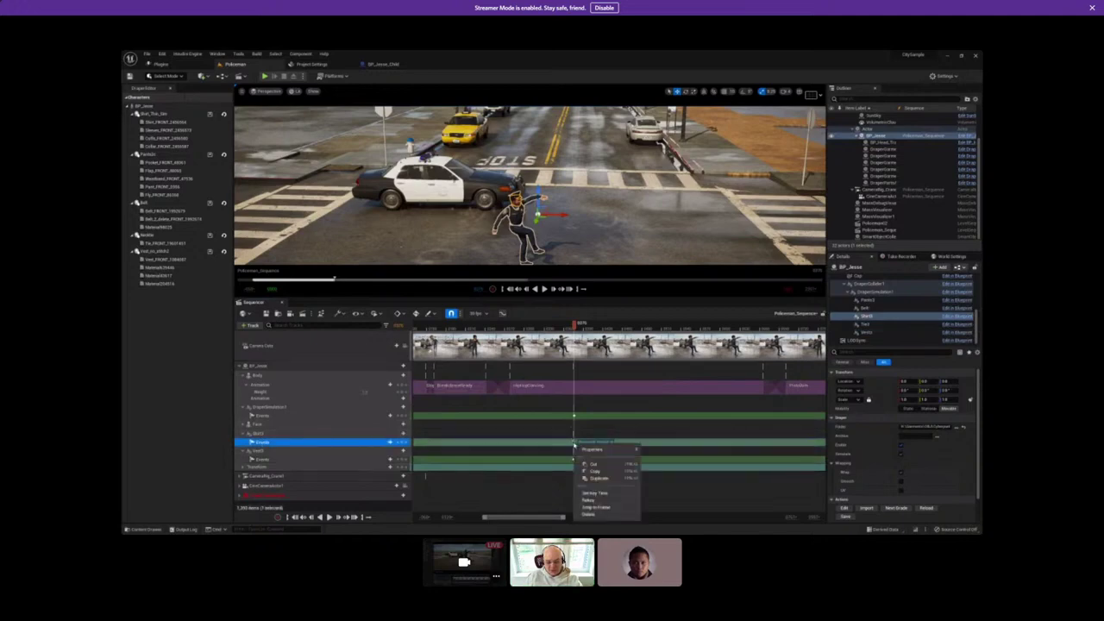
mouse_move(603, 449)
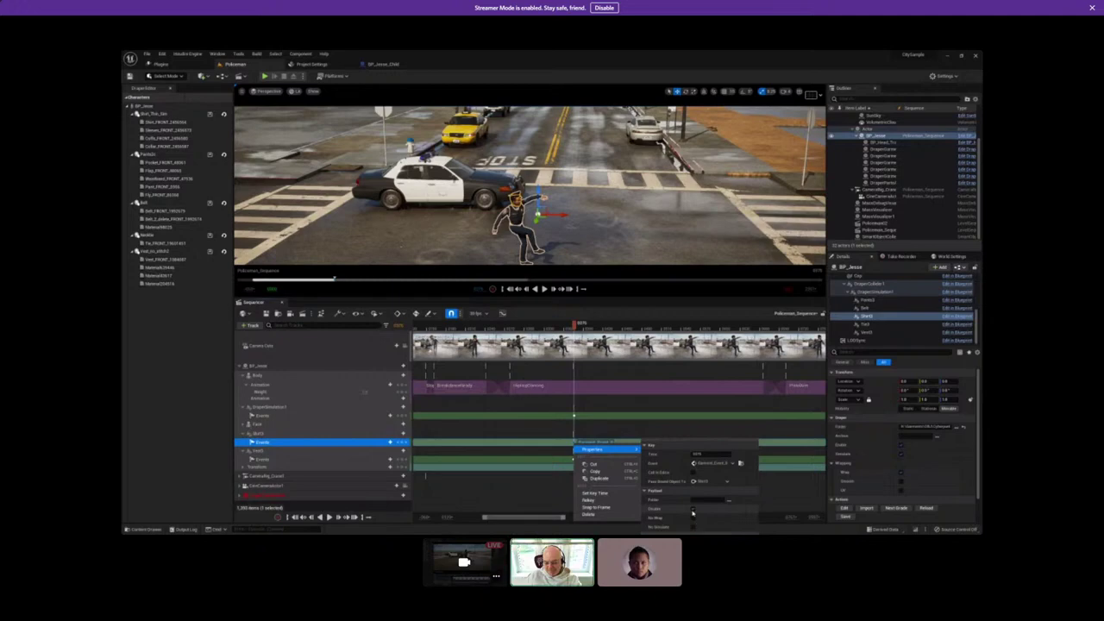
click(692, 509)
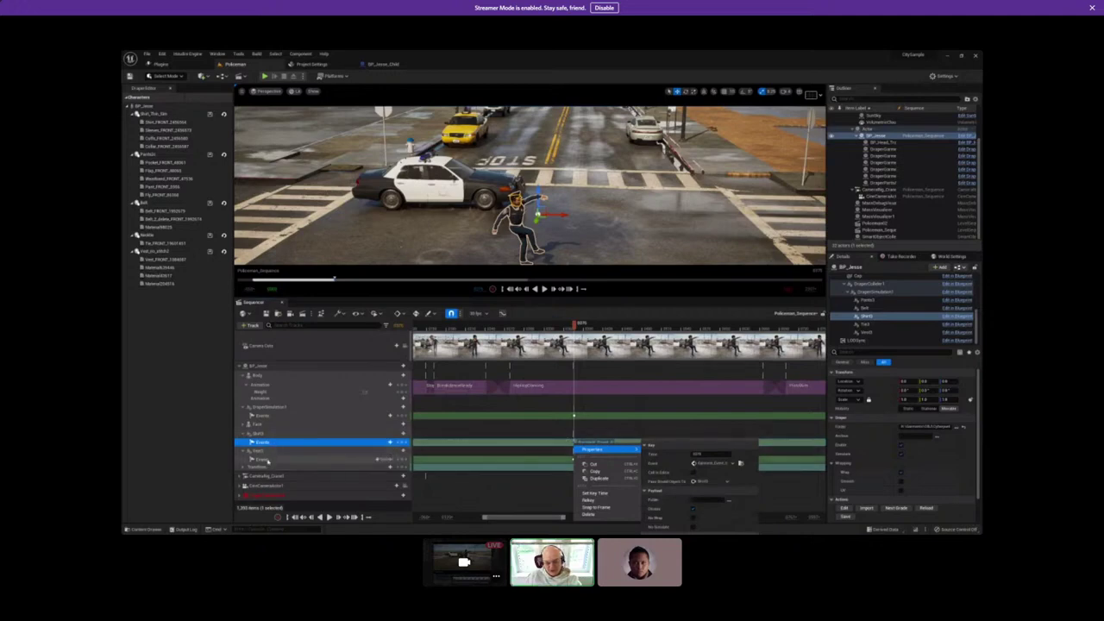
click(555, 326)
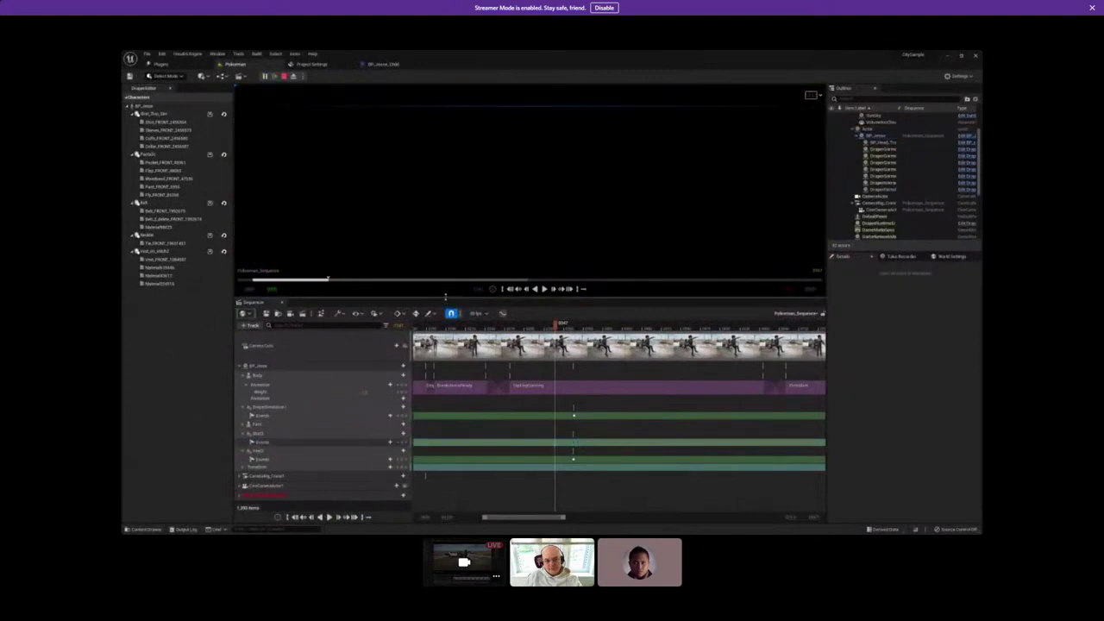
Play the Policeman sequence in an enlarged viewport, accept uDraper UV wrapping, then pause playback.
drag(445, 296, 445, 372)
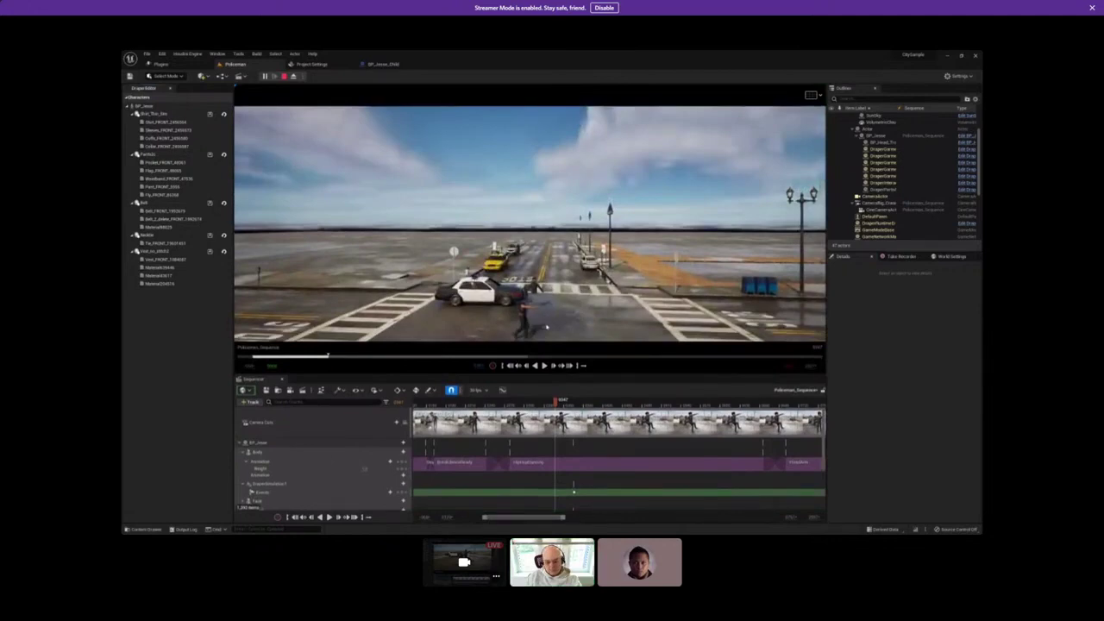
mouse_move(546, 327)
right_down()
mouse_move(533, 254)
mouse_move(540, 306)
right_up()
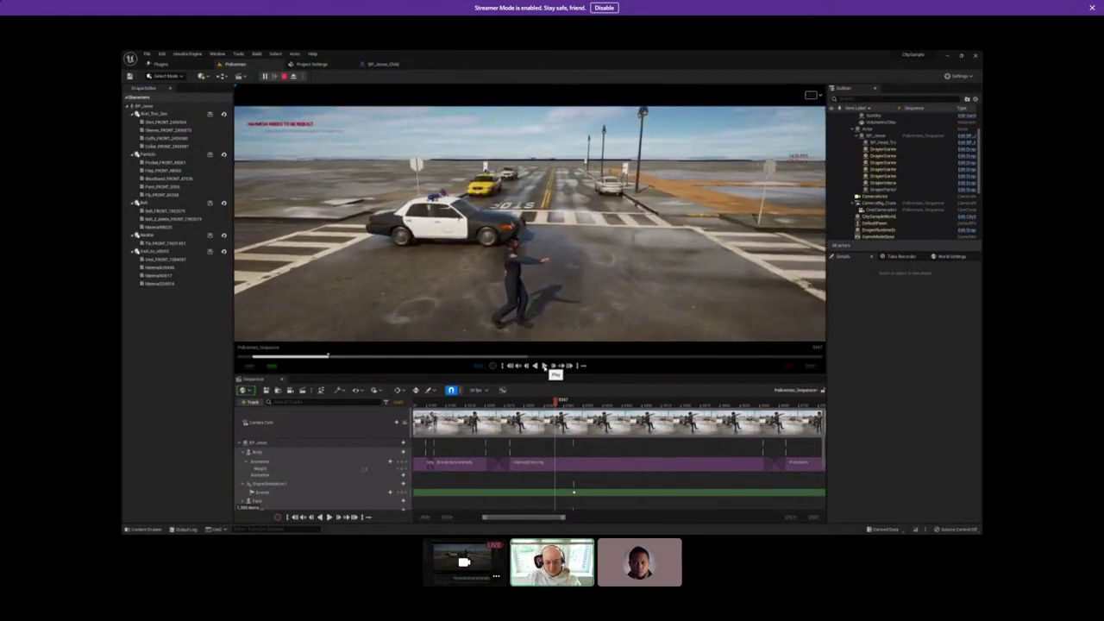
click(544, 366)
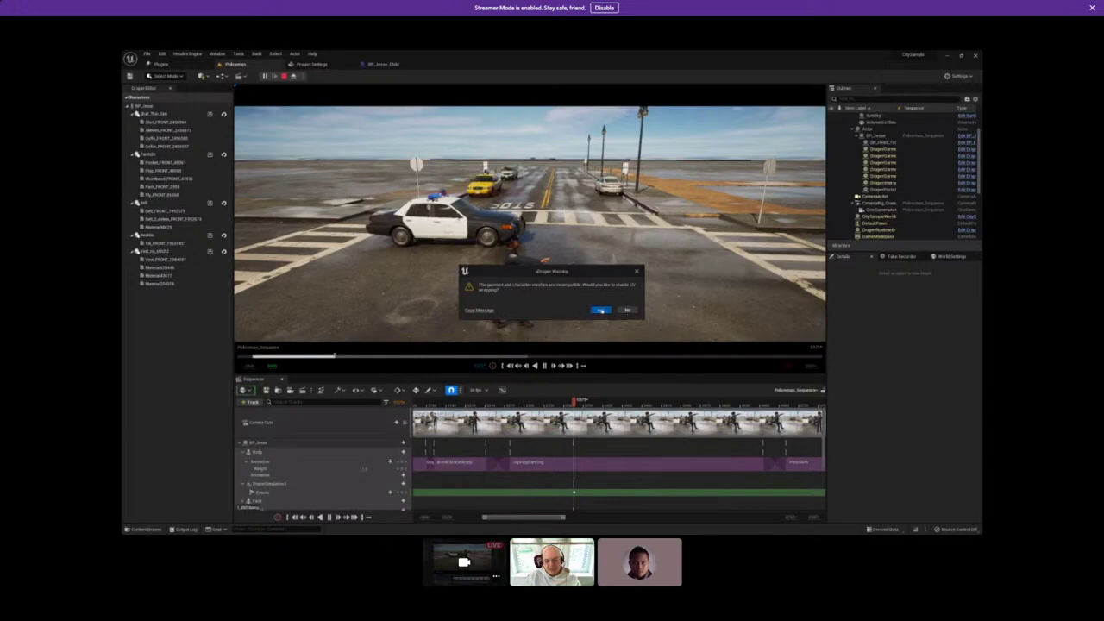
click(601, 311)
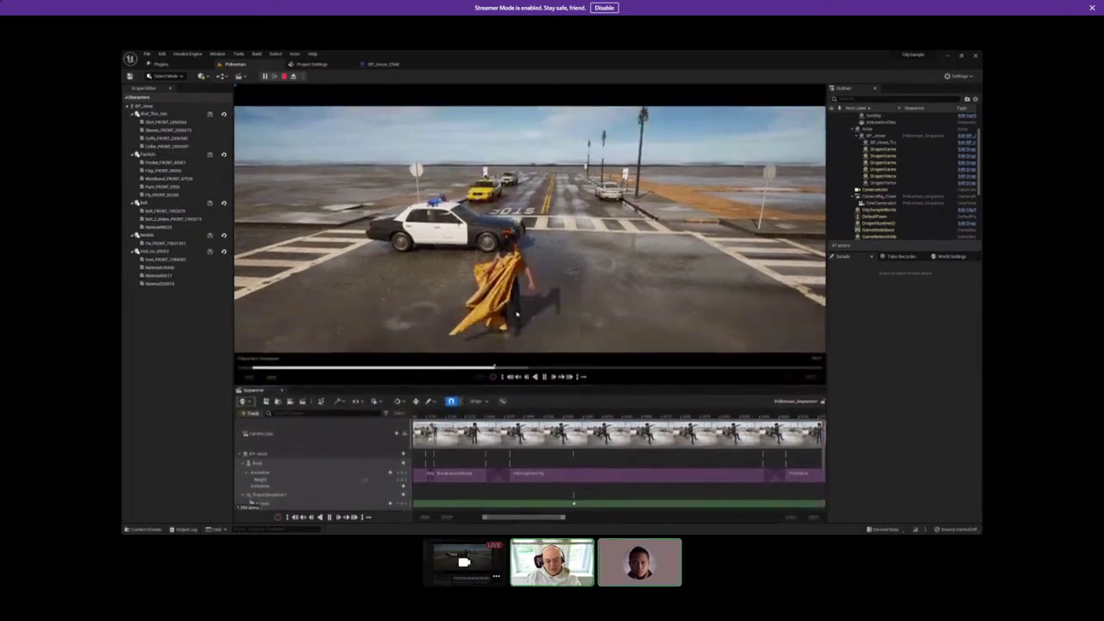
click(545, 378)
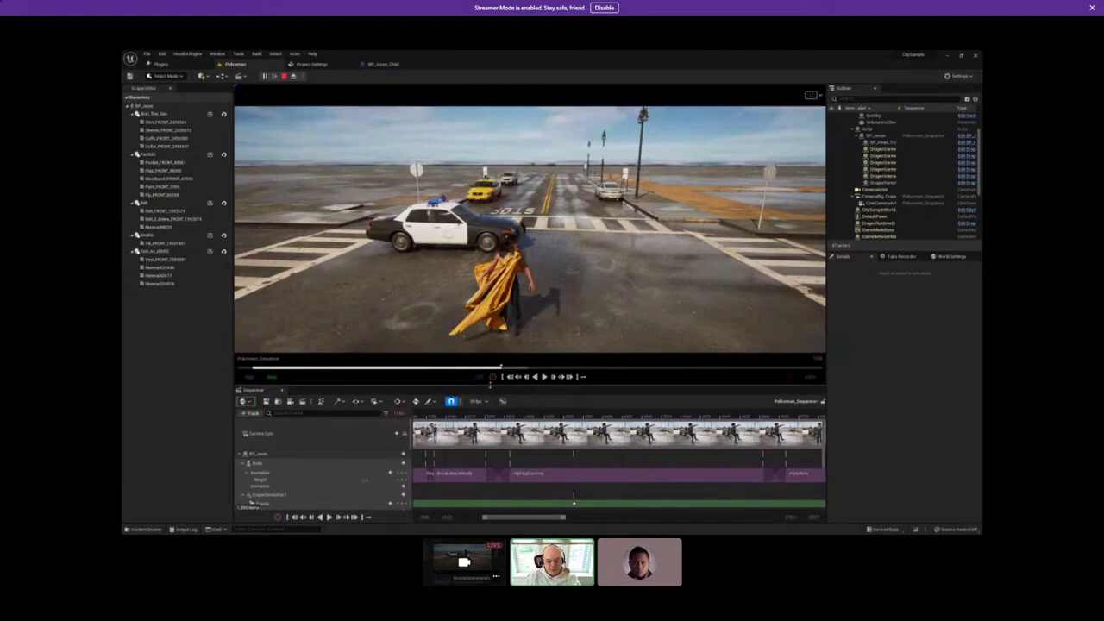
drag(489, 385, 509, 245)
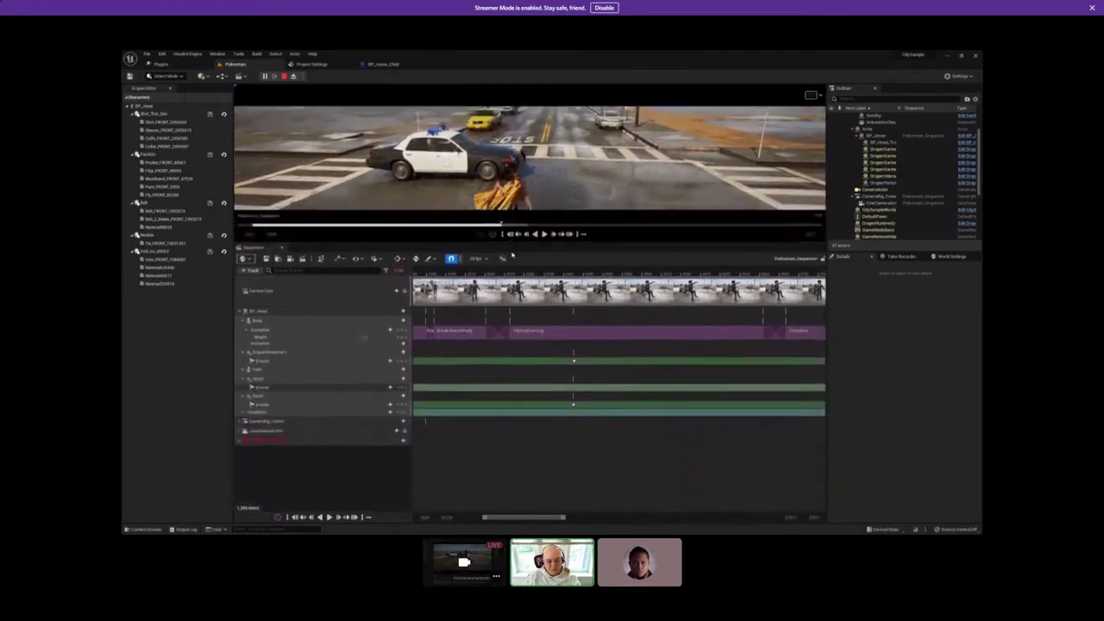
Stop the play session, scrub the playhead, and review the vest event key's properties without changes.
click(285, 76)
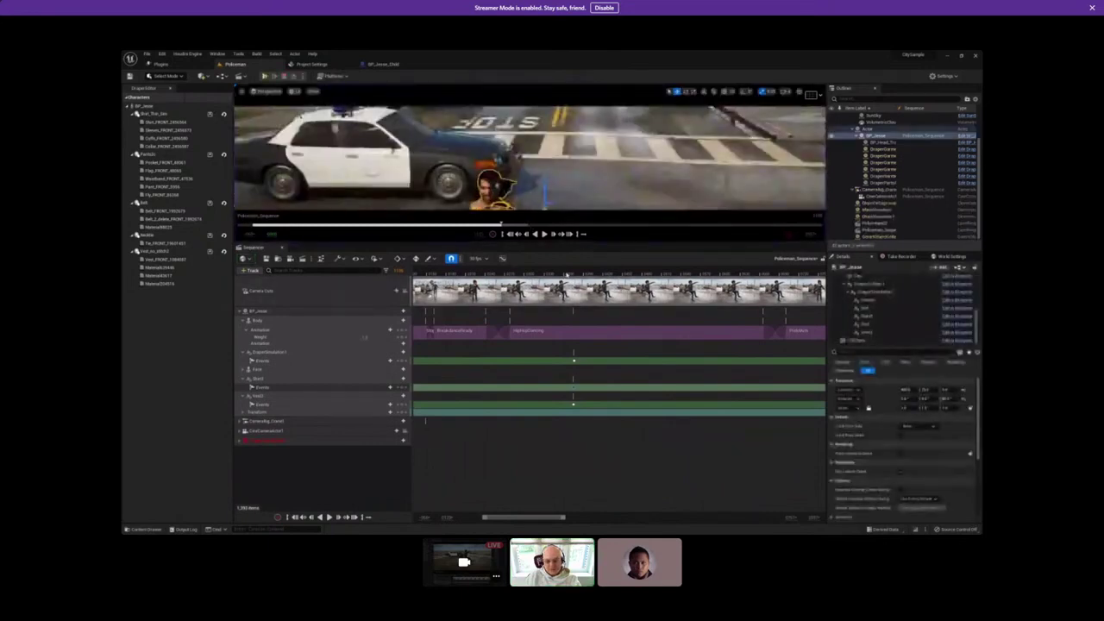
click(566, 274)
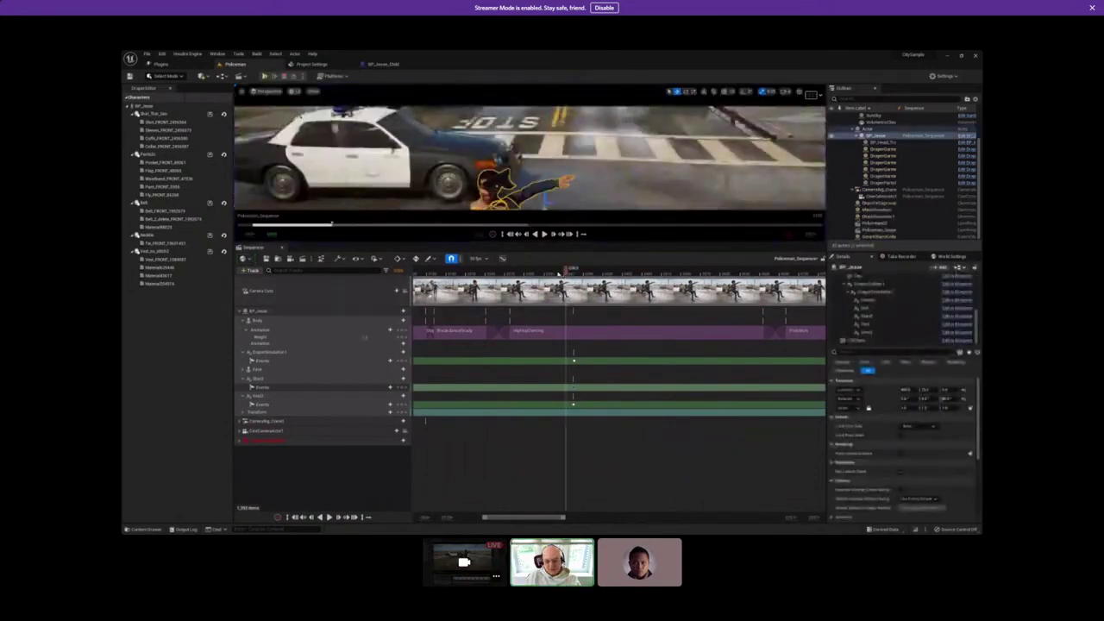
drag(566, 271, 557, 271)
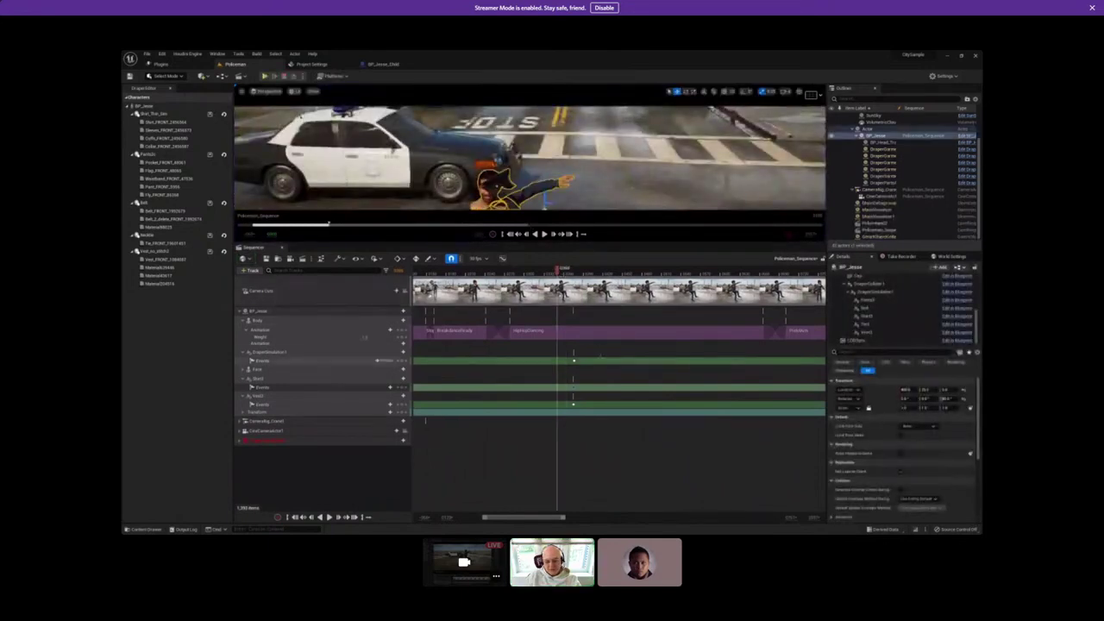
right_click(574, 402)
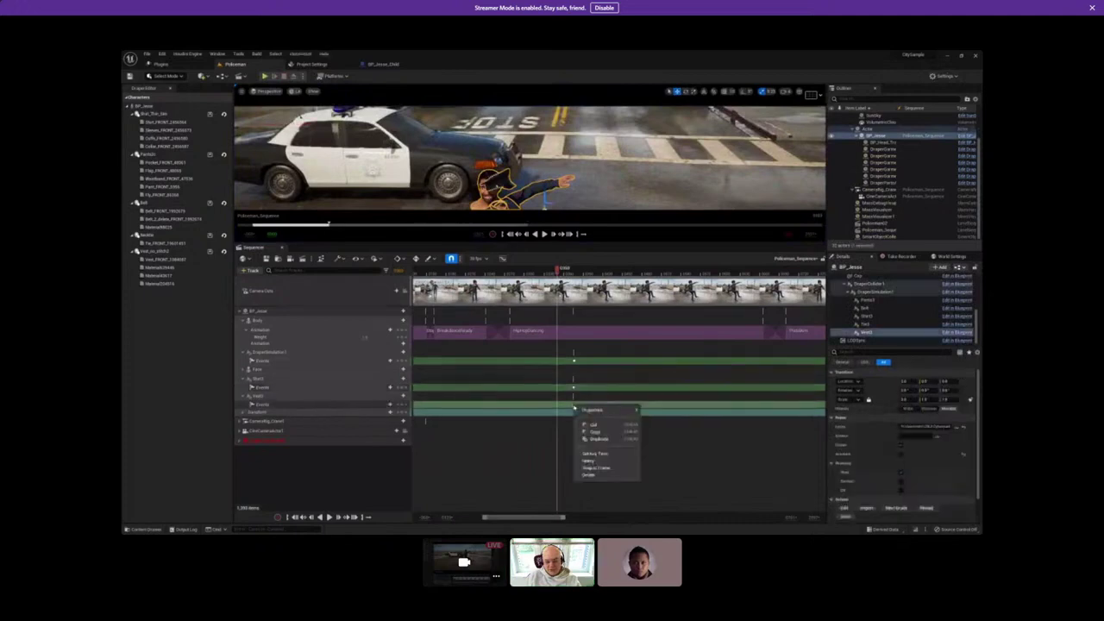
mouse_move(601, 412)
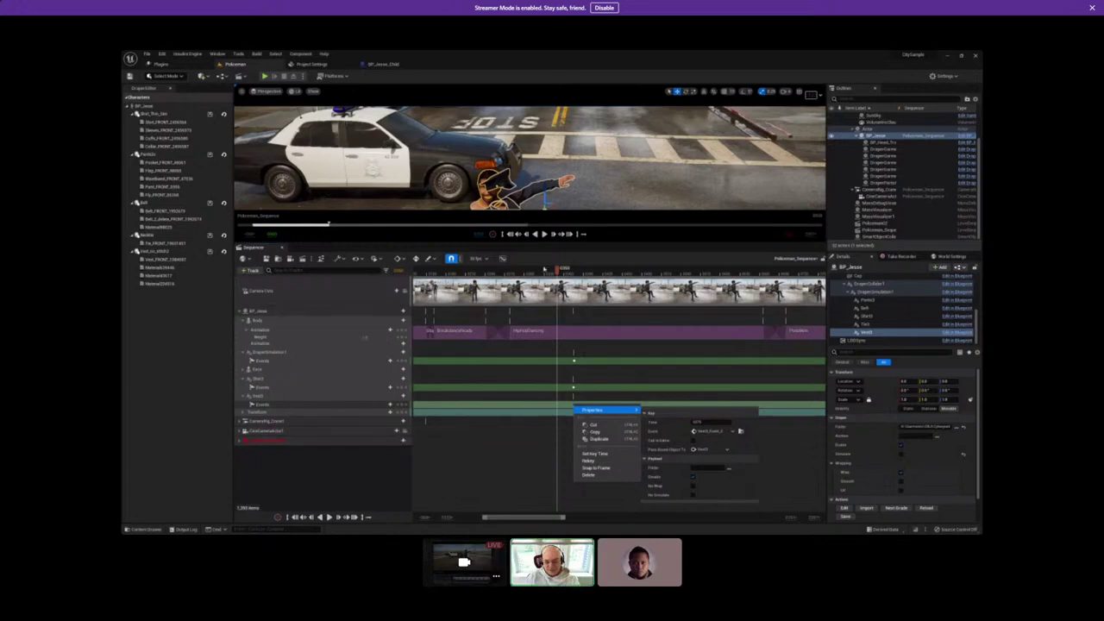
click(556, 270)
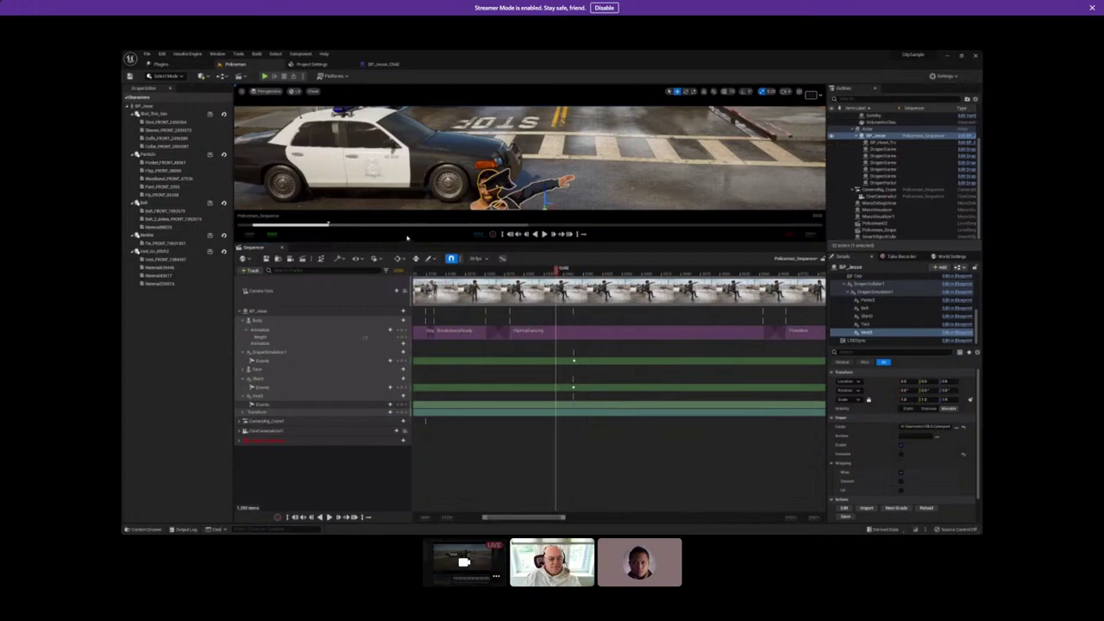
drag(413, 244, 413, 347)
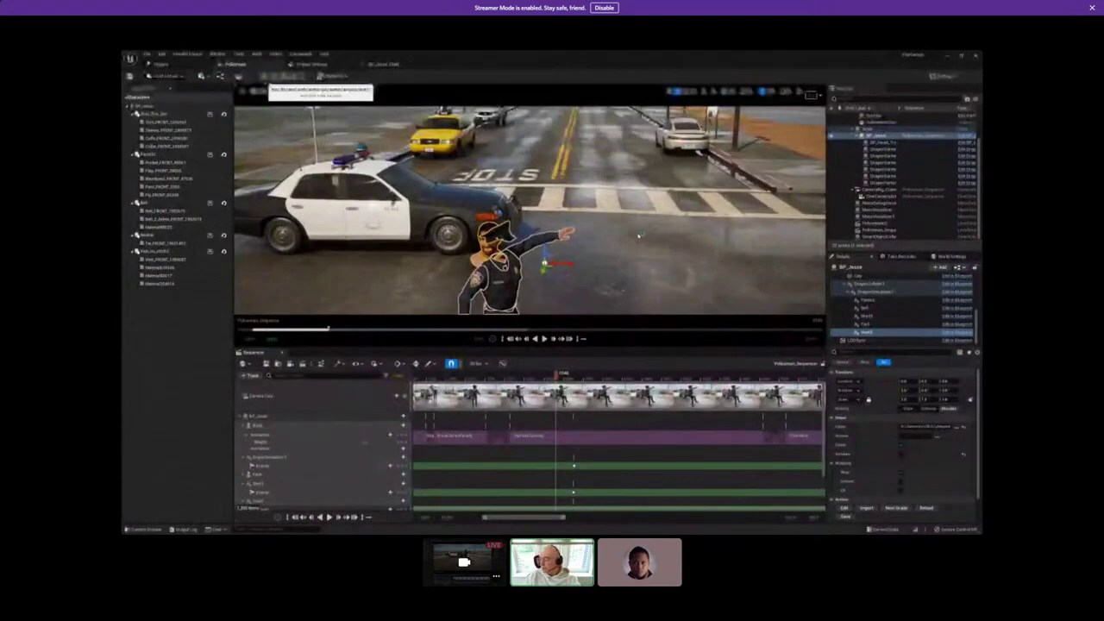
key(alt+p)
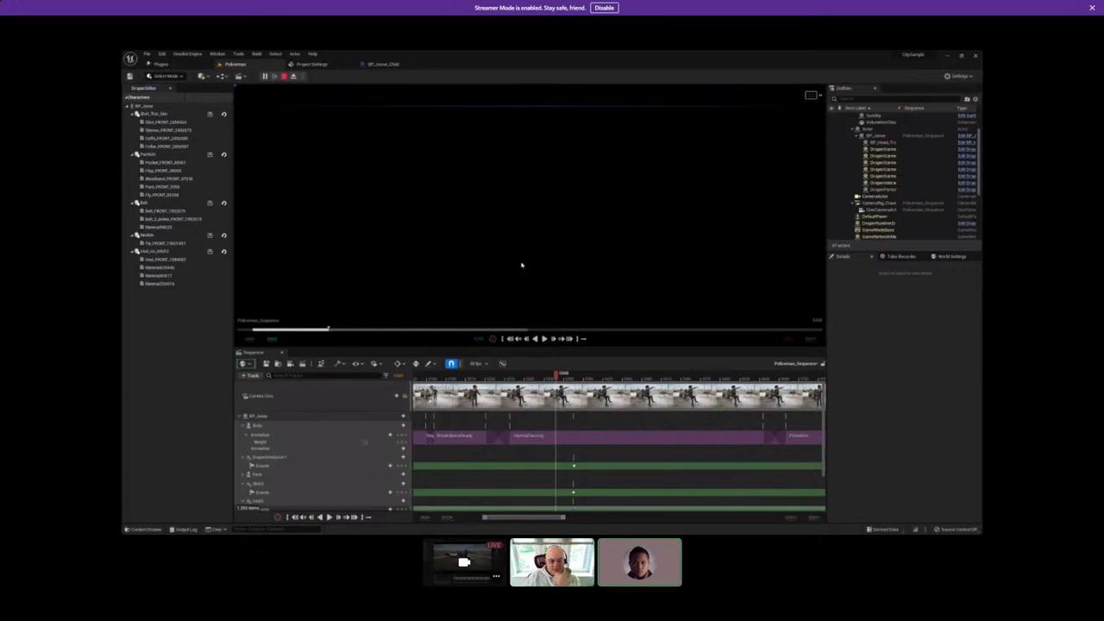
click(285, 76)
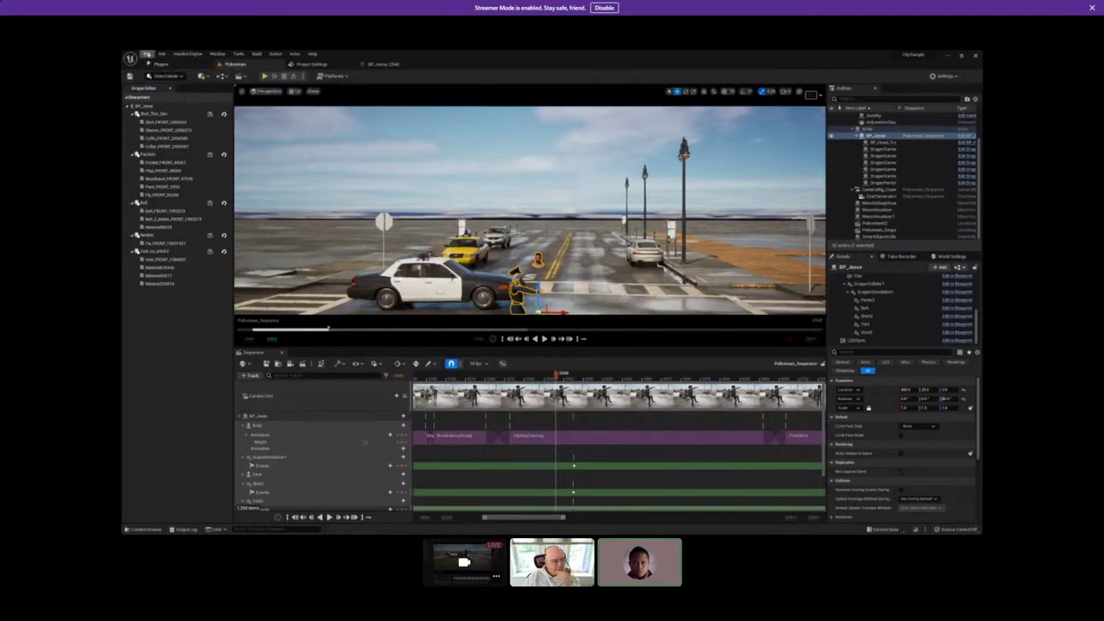
Switch to the Warriors01 project from Recent Projects, discarding unsaved changes.
click(147, 54)
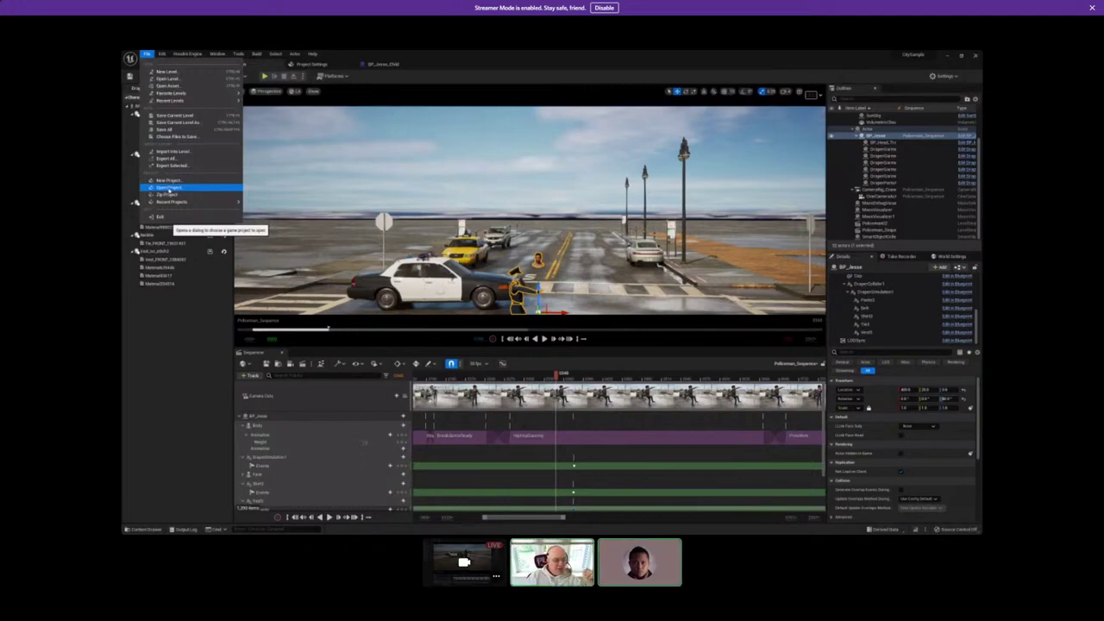
mouse_move(173, 94)
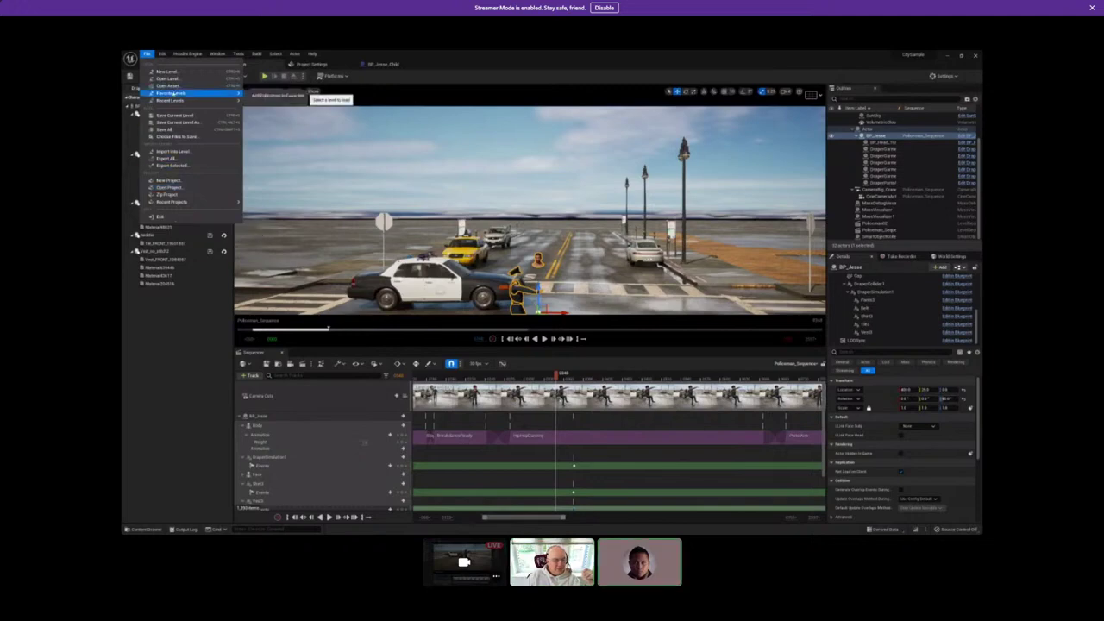
mouse_move(181, 203)
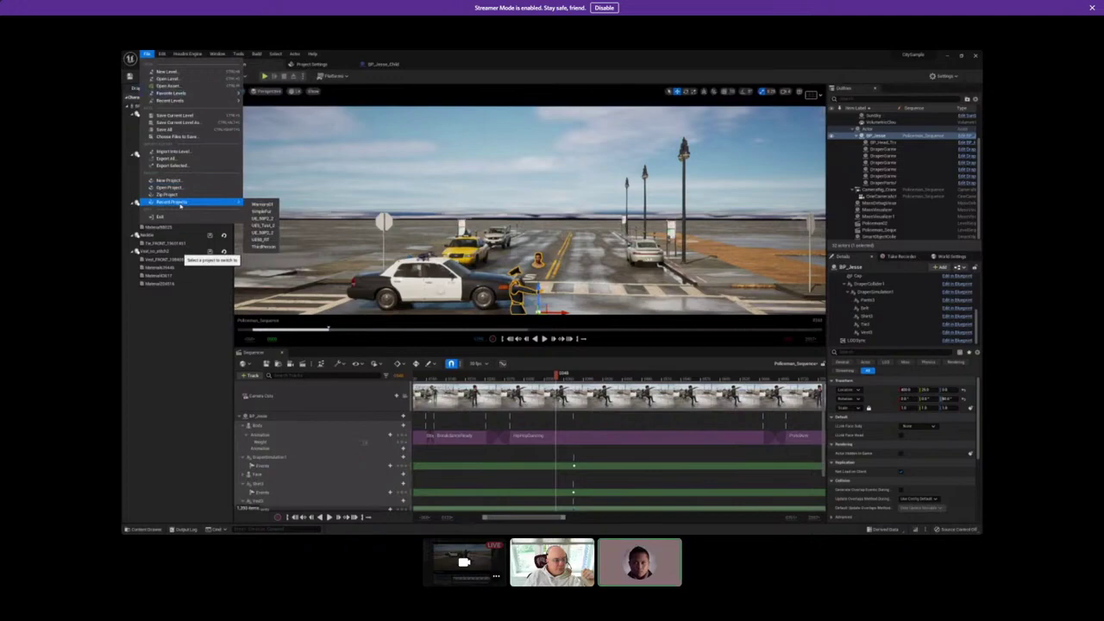
click(261, 203)
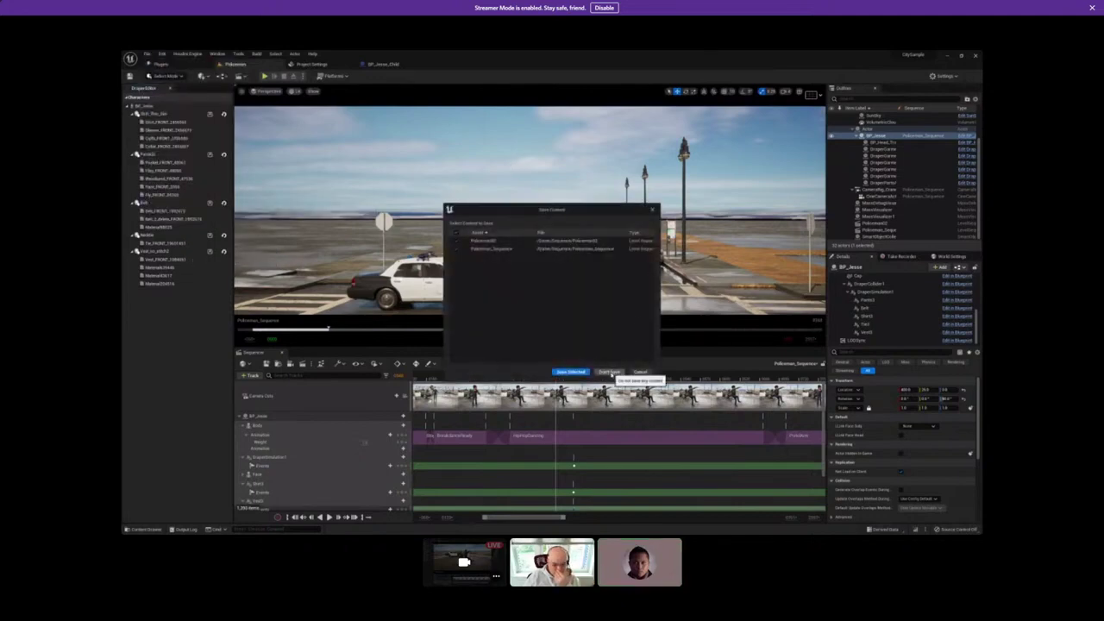
click(610, 371)
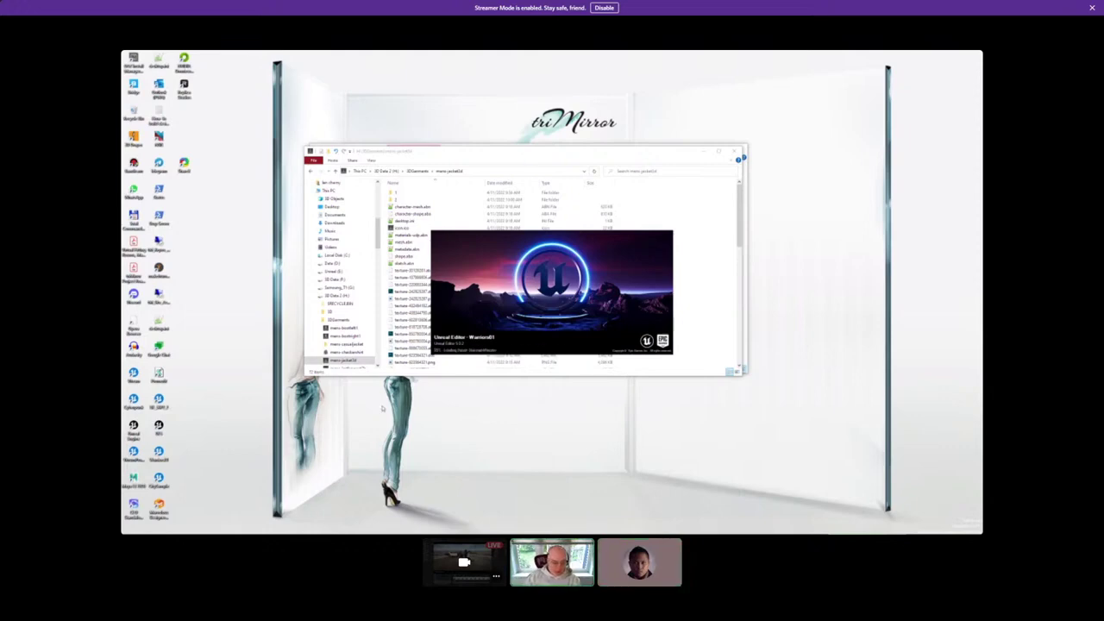
Bring the Marvelous Designer window with the police shirt to the front from the taskbar.
mouse_move(318, 532)
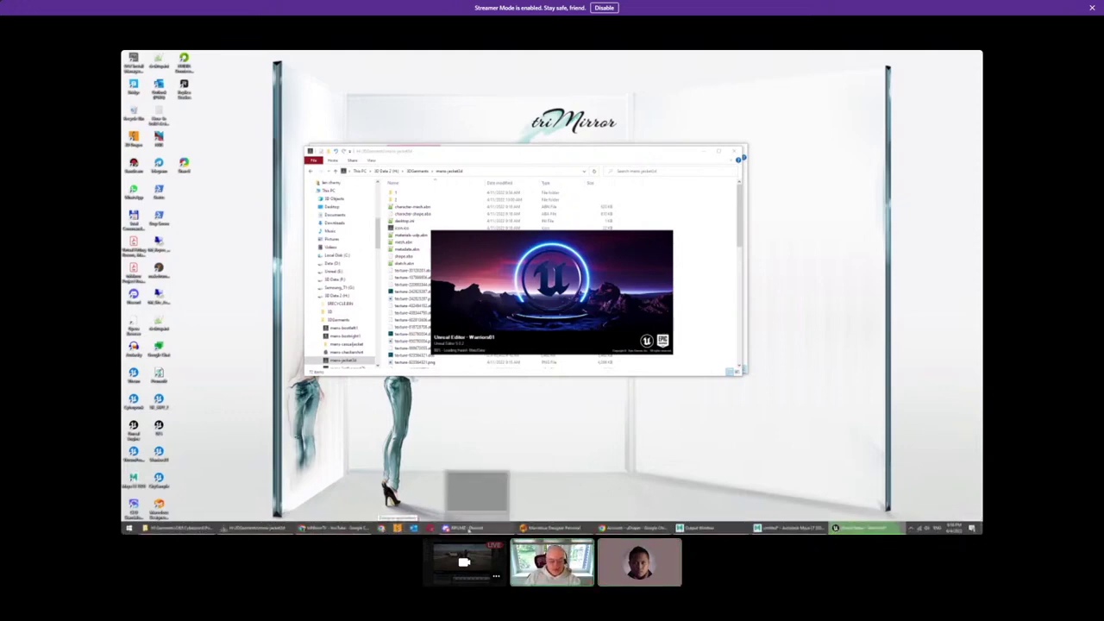
click(469, 529)
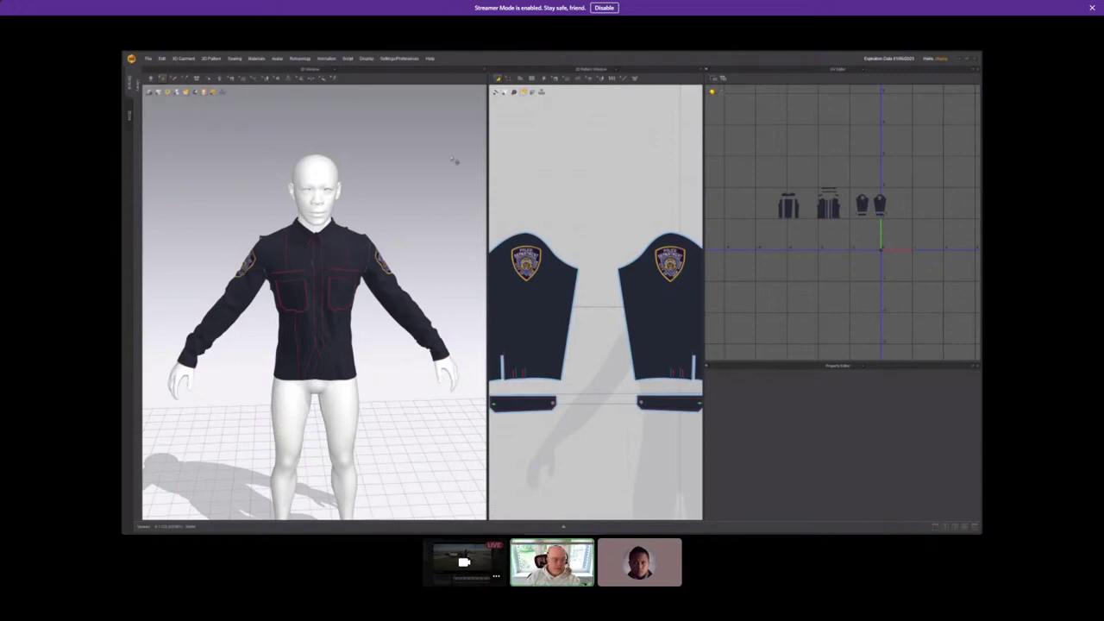
Return to the Unreal Engine editor showing the Movie Render Queue window.
click(976, 59)
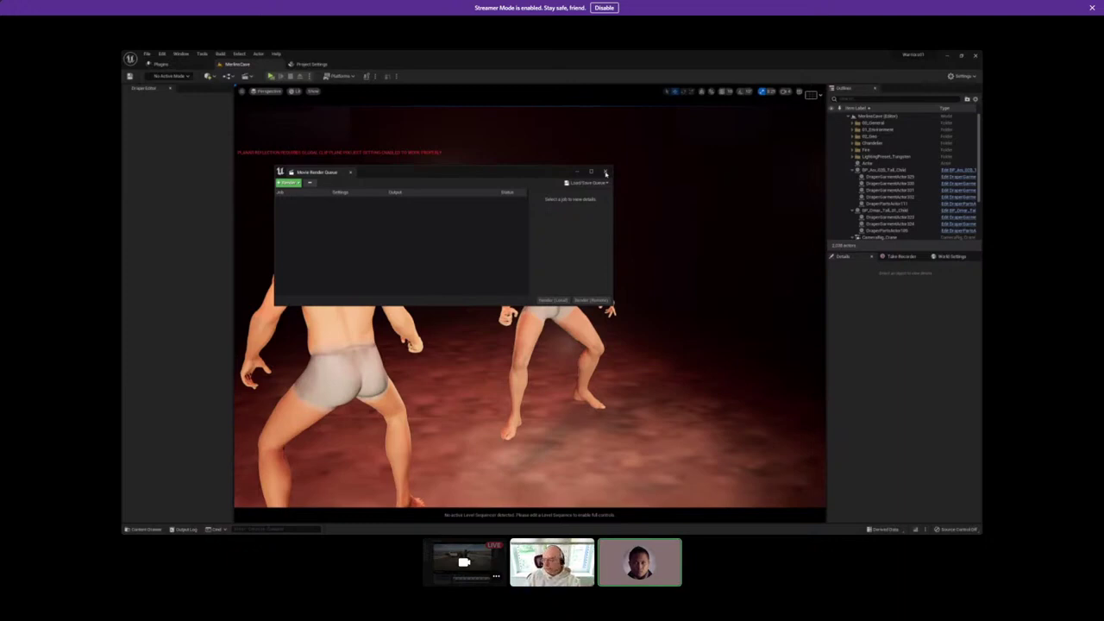
Close Movie Render Queue and open an enlarged Content Drawer.
click(606, 172)
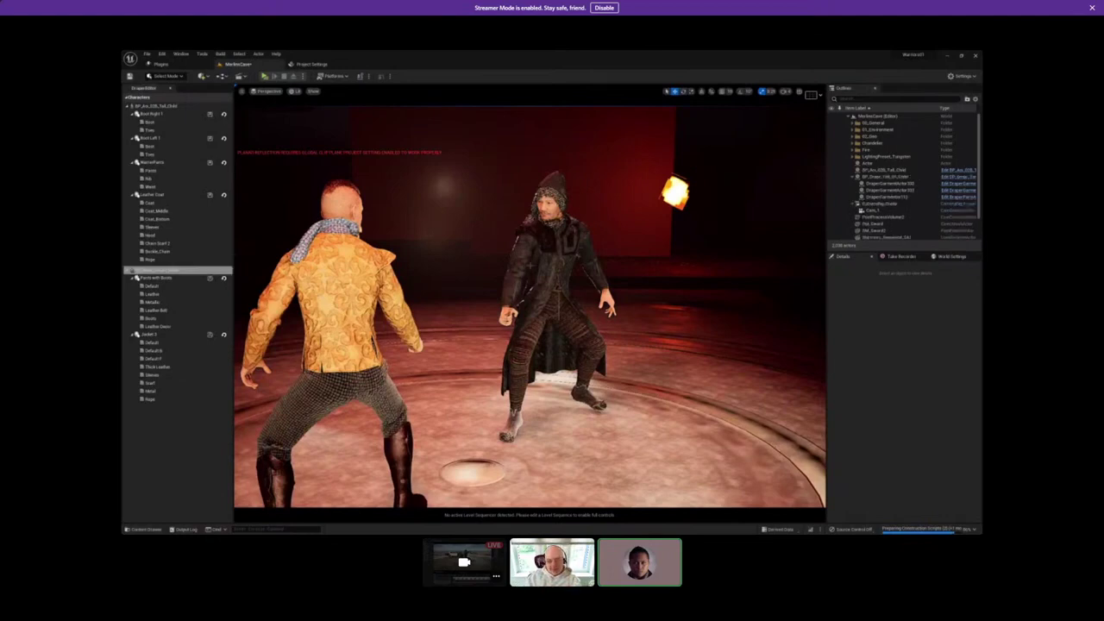
scroll(510, 266, down, 5)
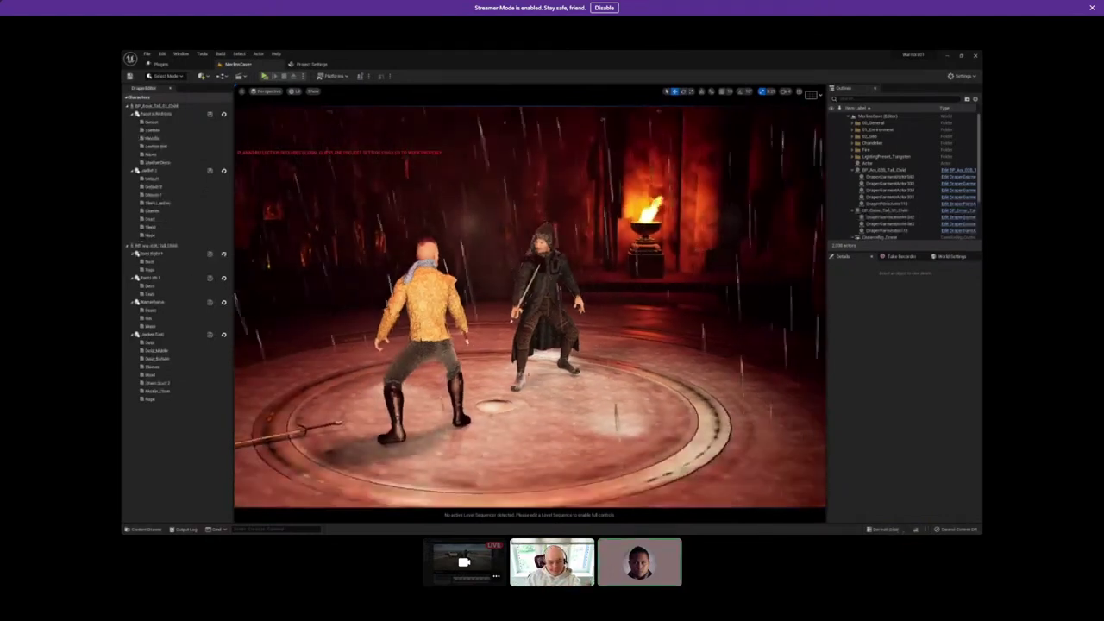
click(136, 528)
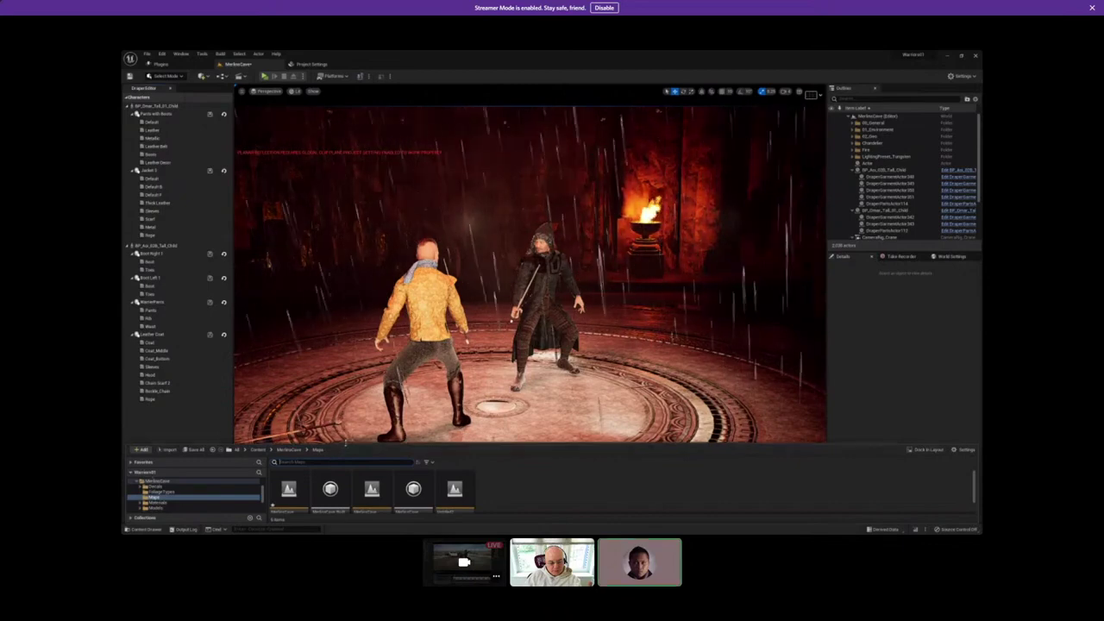
drag(345, 446, 371, 336)
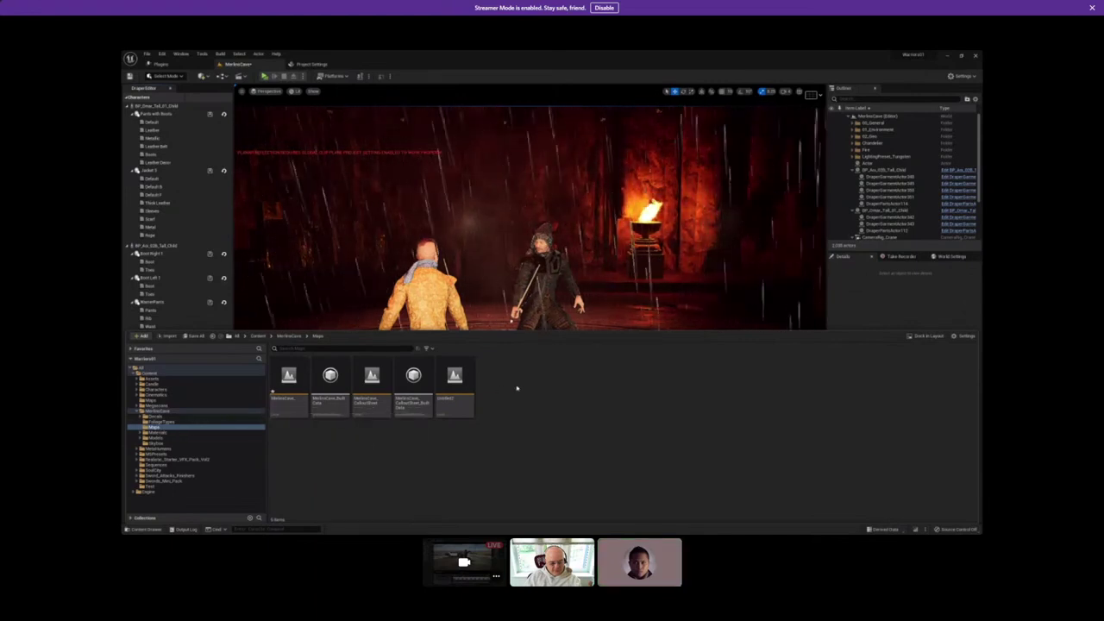
Load the Test_02 map from Maps without saving the cave level, then select the warrior.
click(157, 400)
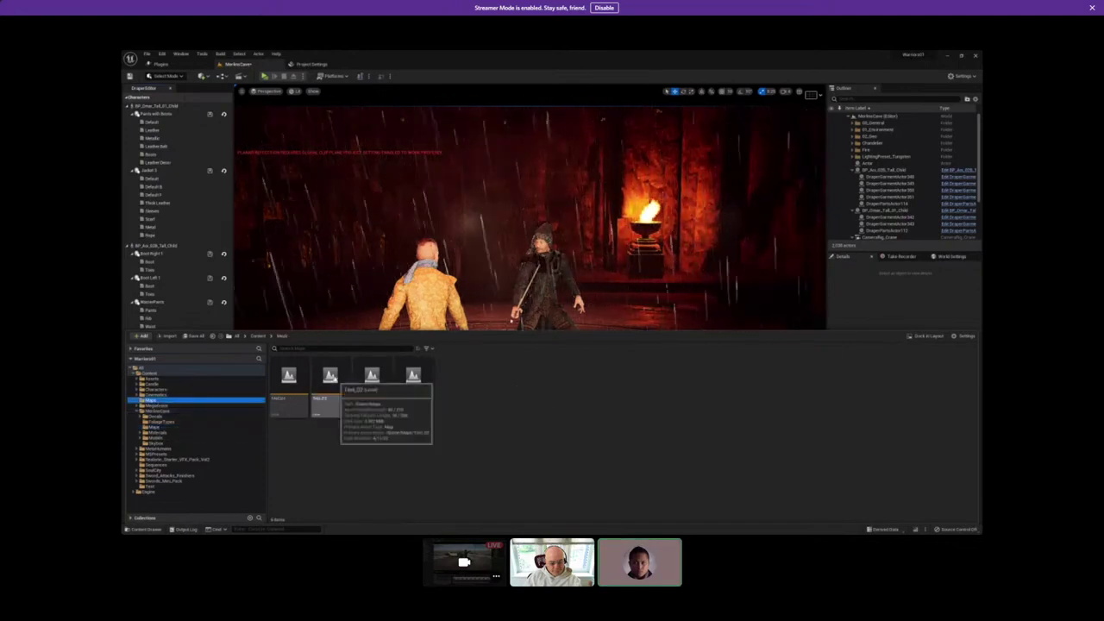
double_click(330, 383)
click(609, 372)
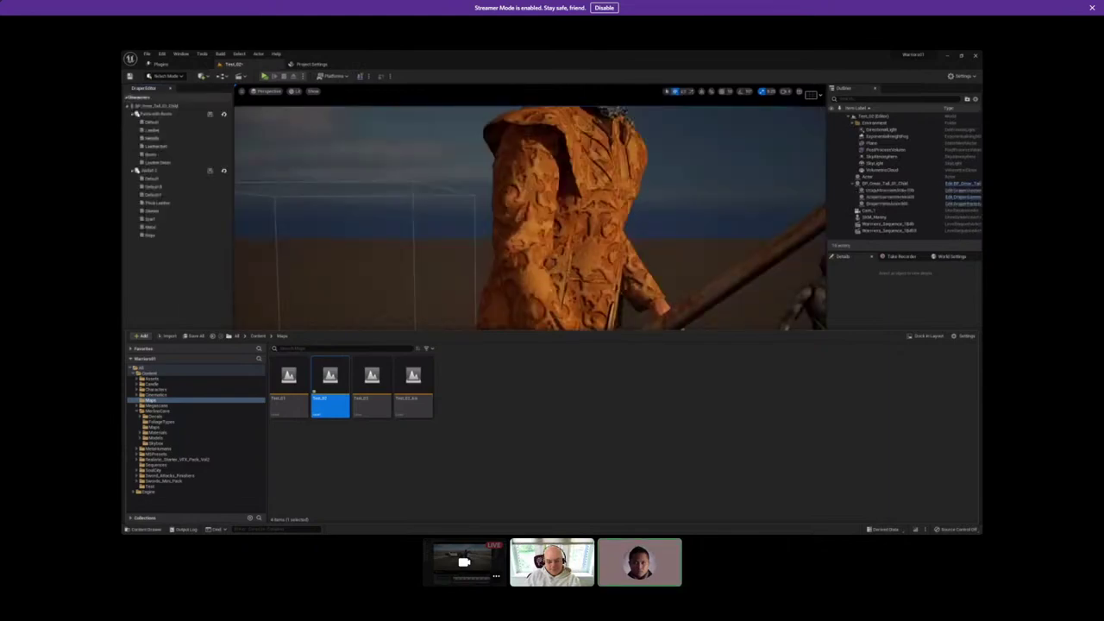
scroll(529, 218, down, 5)
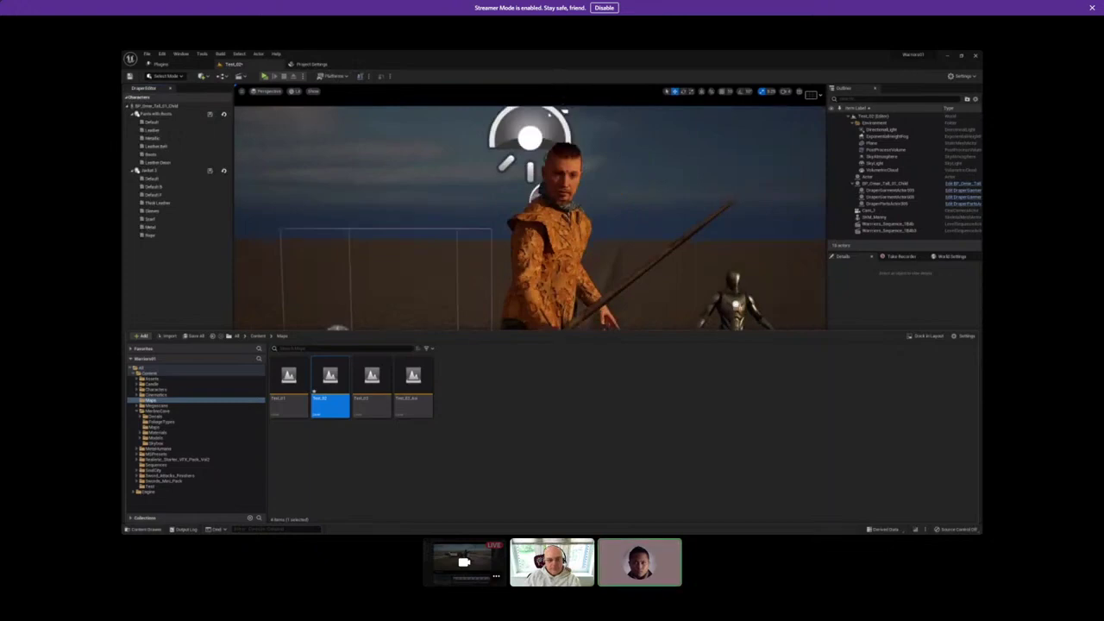
click(552, 259)
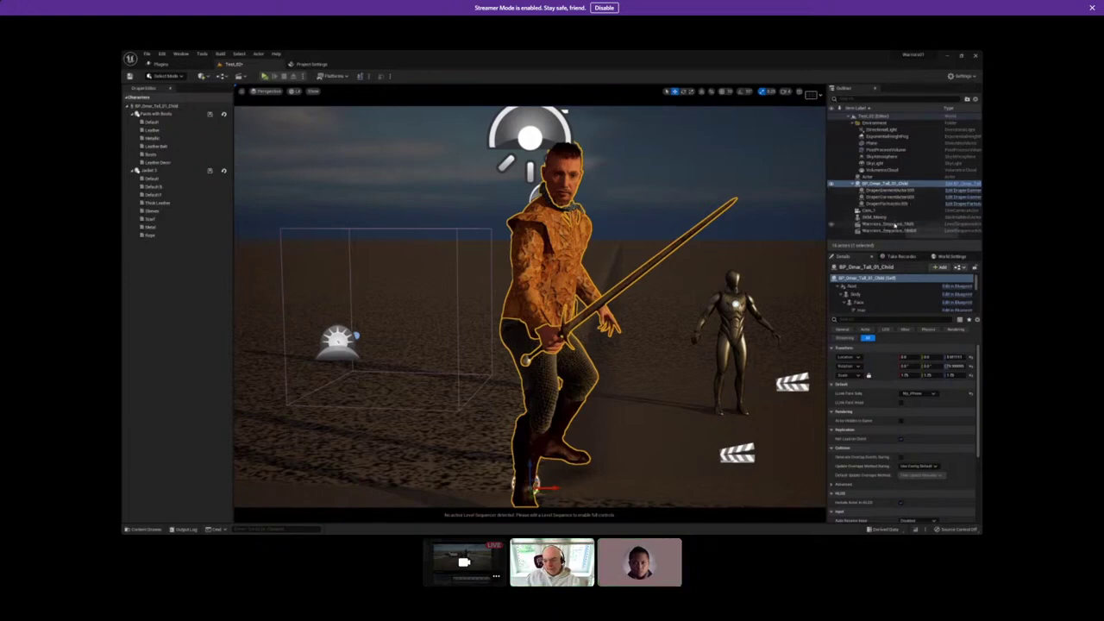
Open the warriors level sequence, collapse Cam_1 and expand BP_Omar_Tall_01_Child's tracks.
click(892, 223)
click(898, 405)
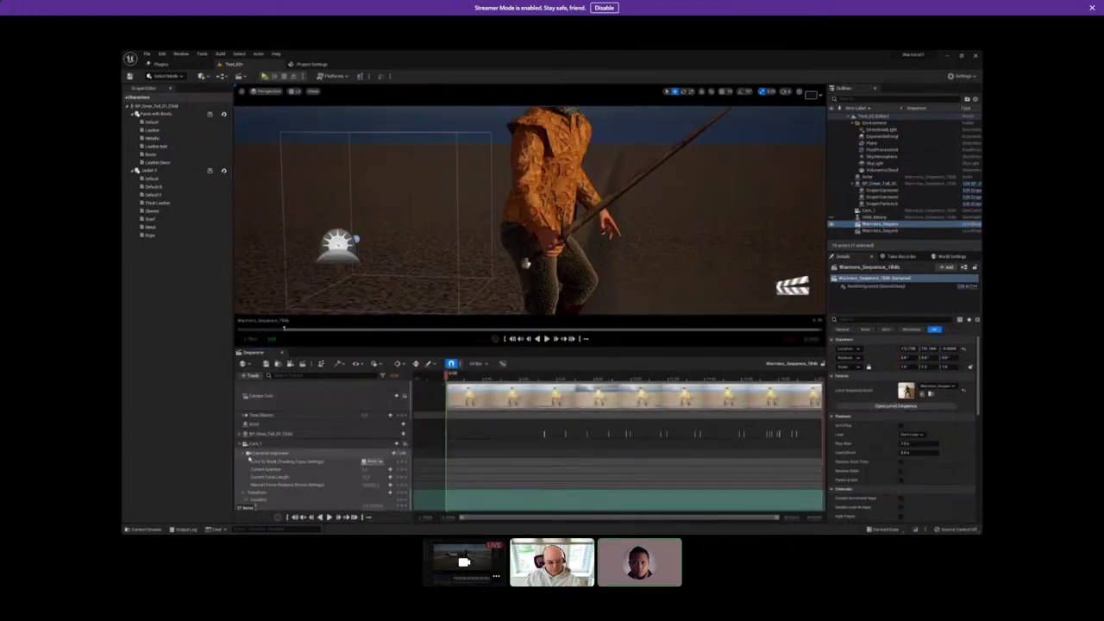
click(241, 444)
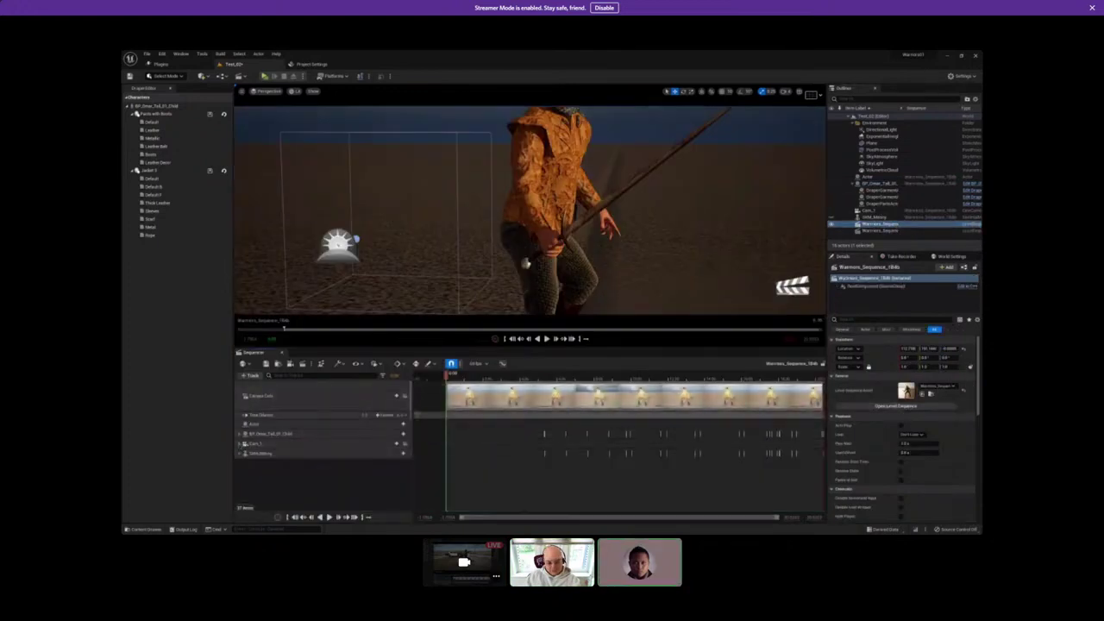
click(241, 434)
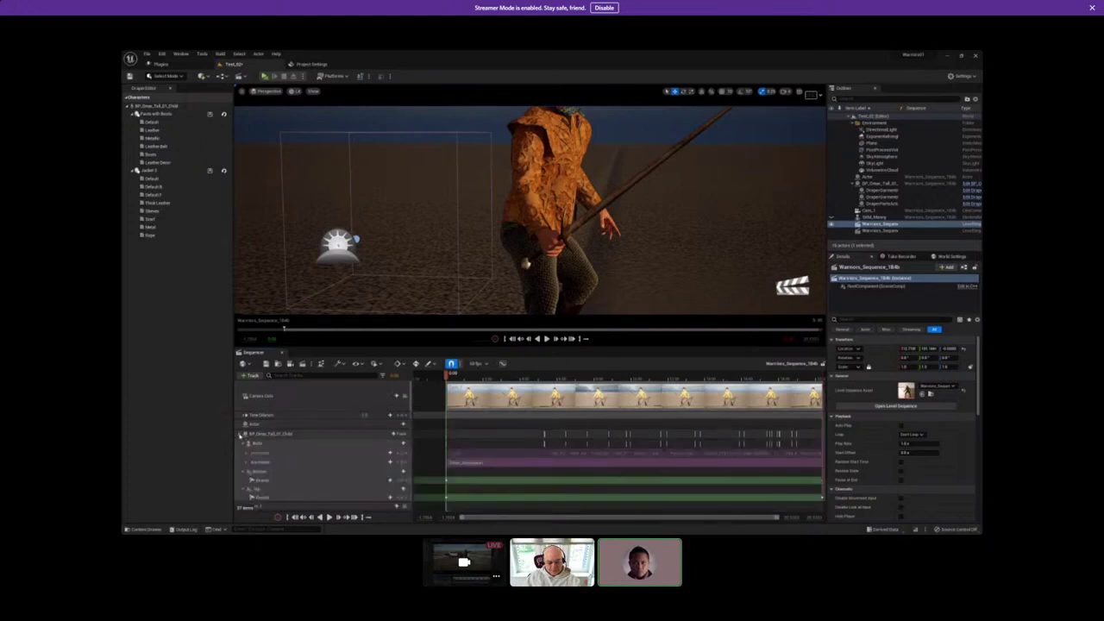
scroll(339, 445, down, 1)
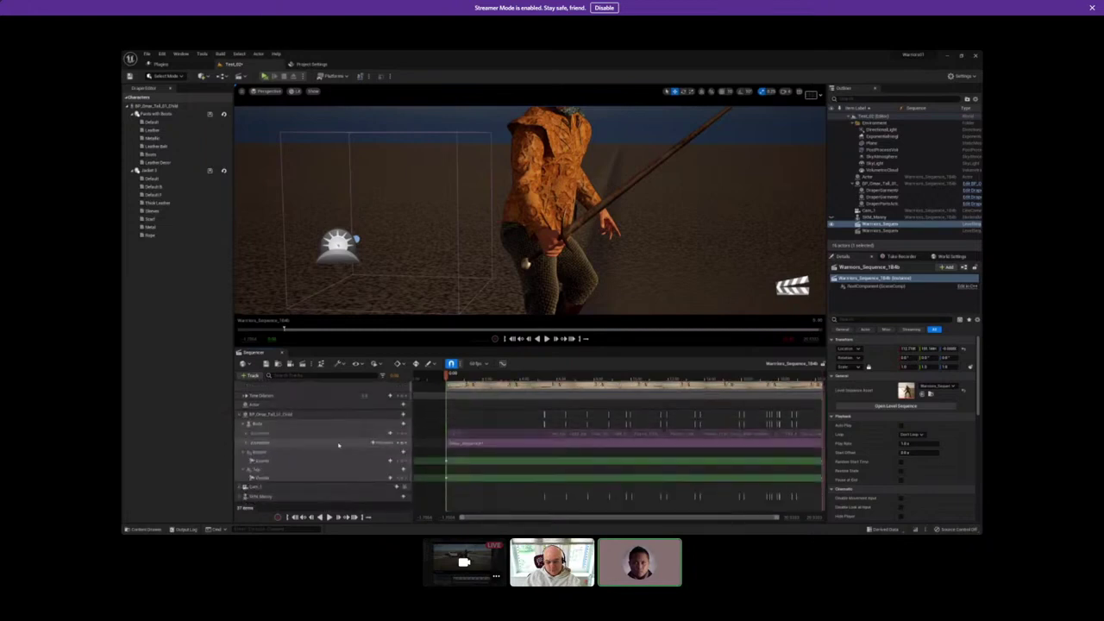
scroll(617, 227, down, 4)
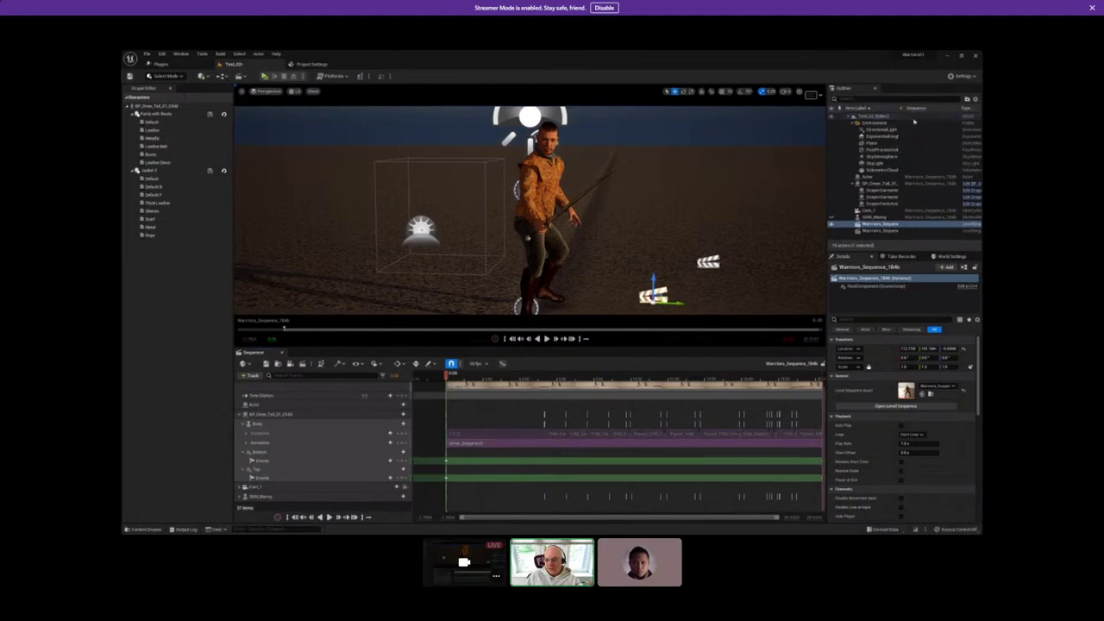
Collapse the Outliner's Environment group and select the Bottom and Top garment and event tracks.
click(851, 124)
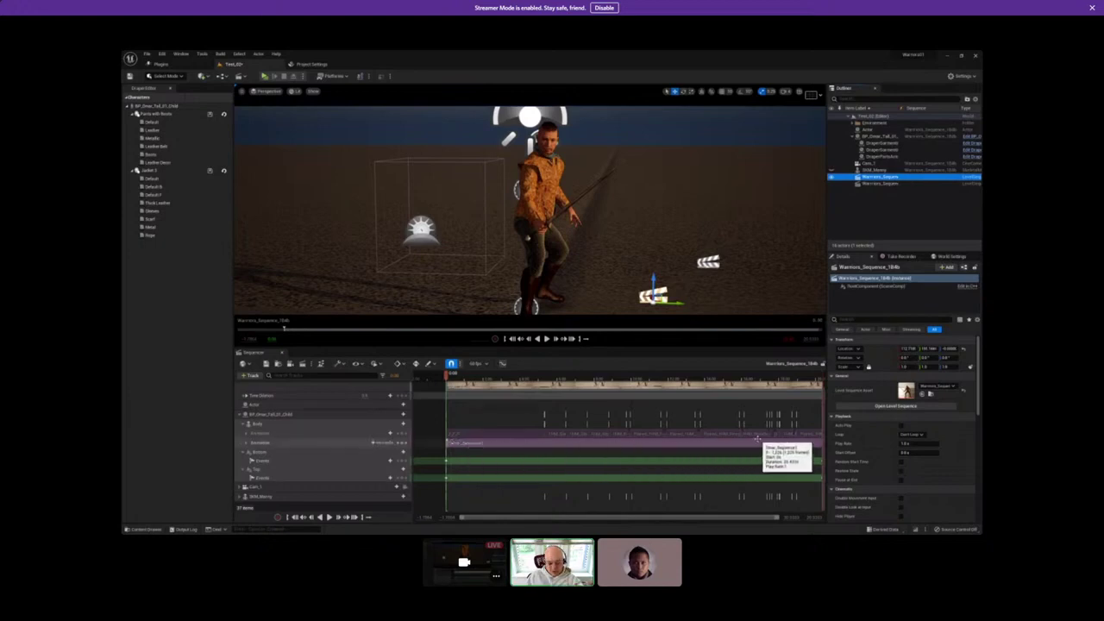
click(258, 452)
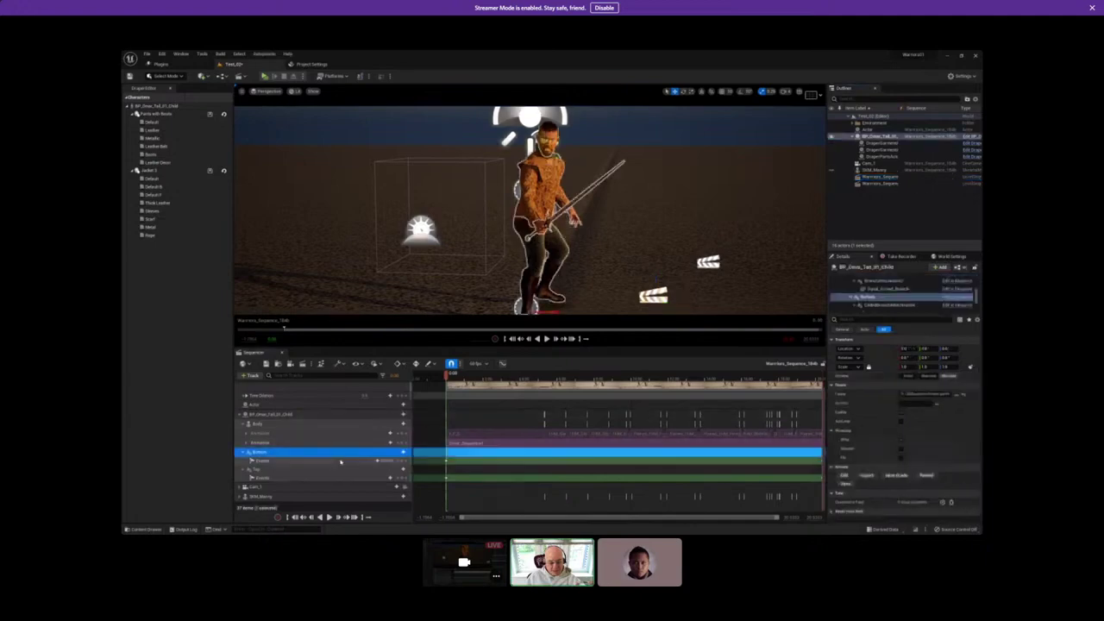
click(281, 470)
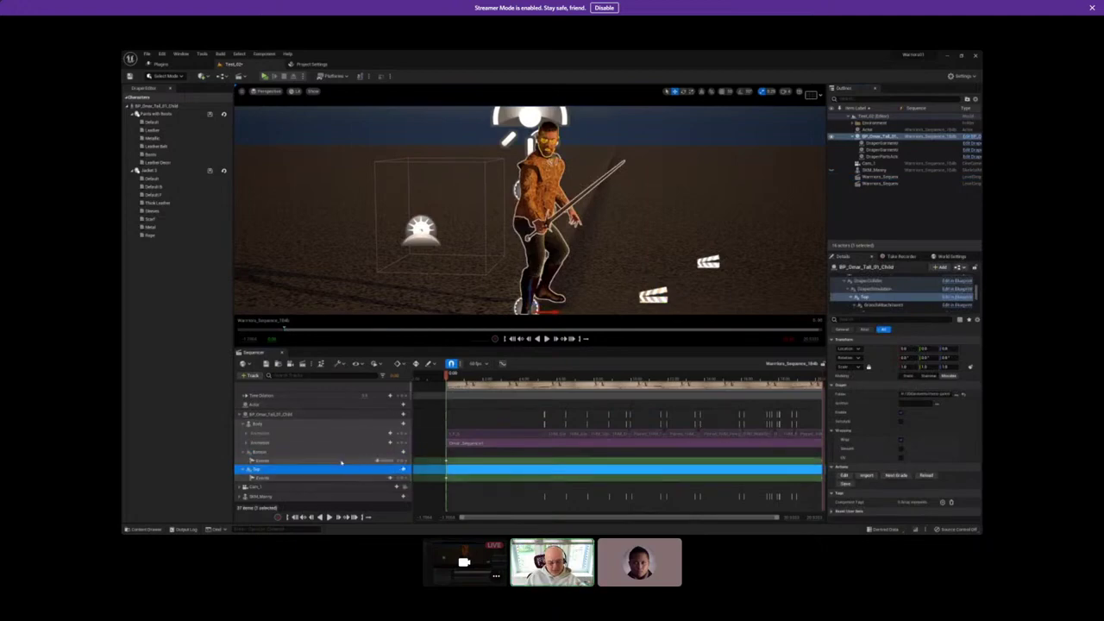
click(333, 461)
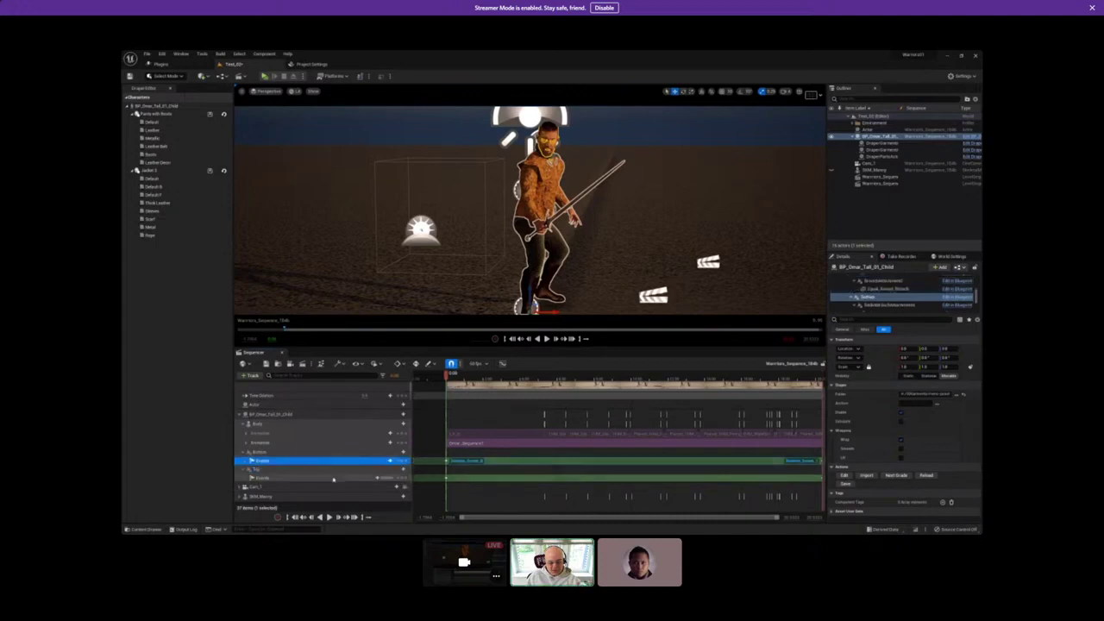
click(334, 477)
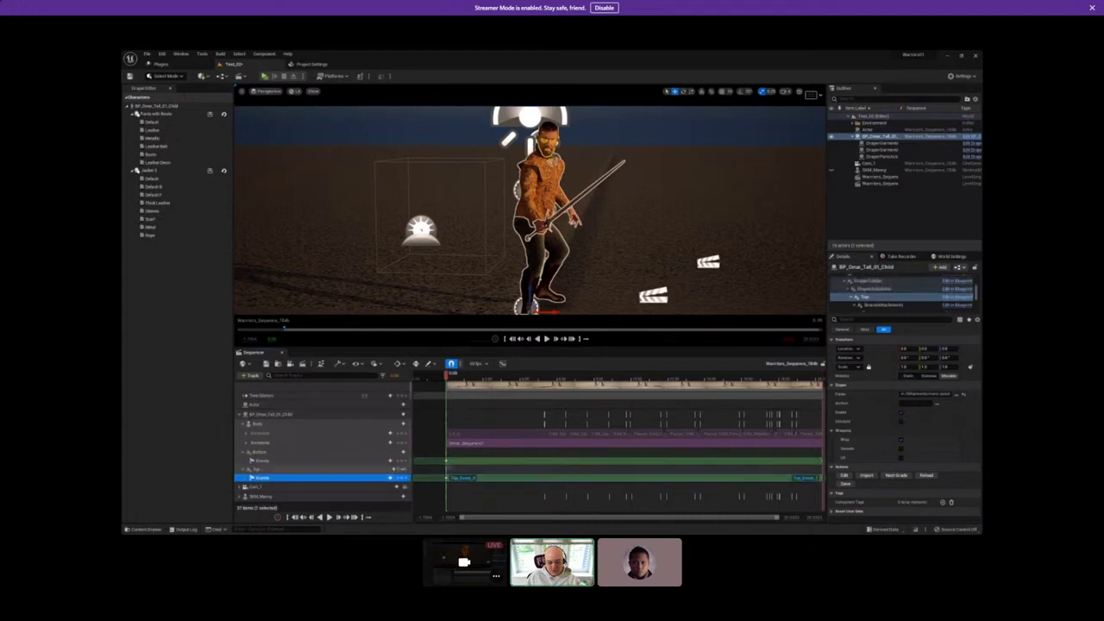
click(446, 461)
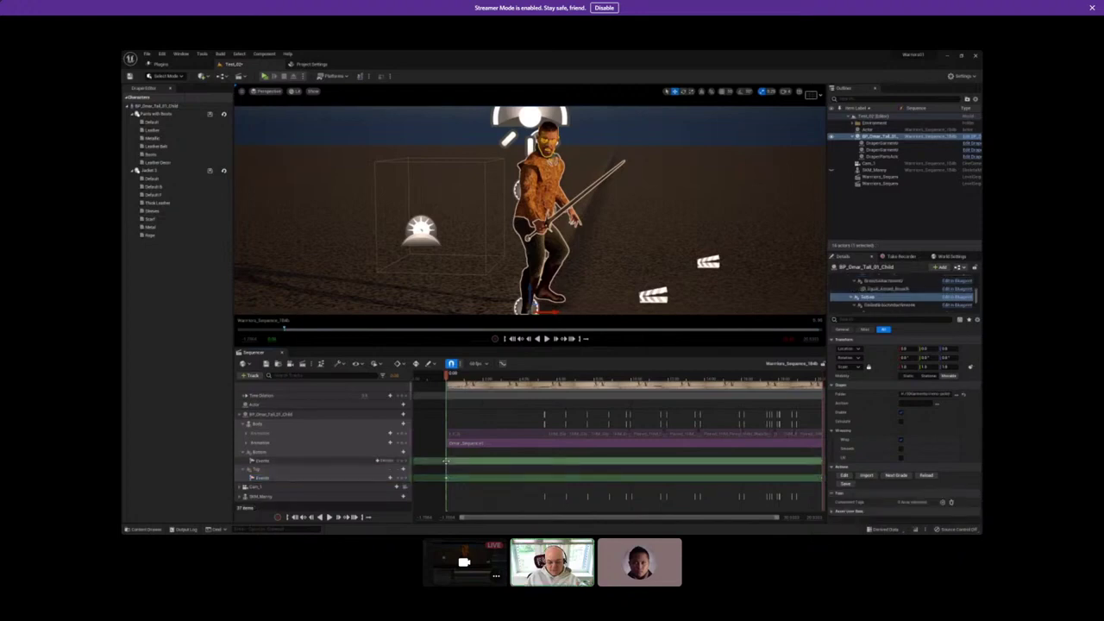
Add a Bottom Events key just past the sequence start.
right_click(446, 461)
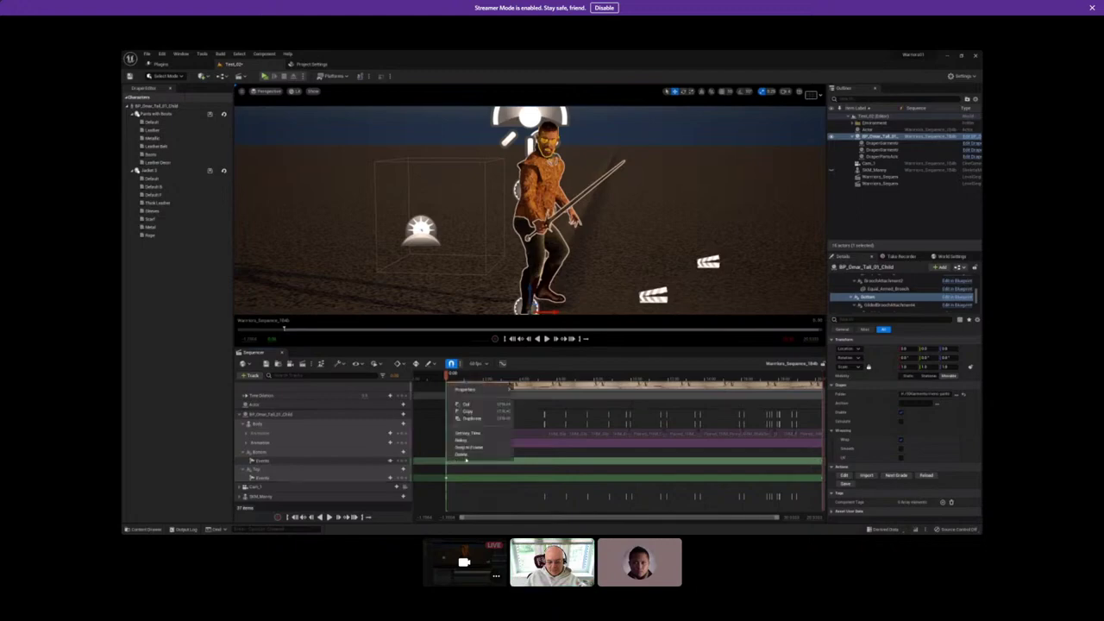
mouse_move(483, 389)
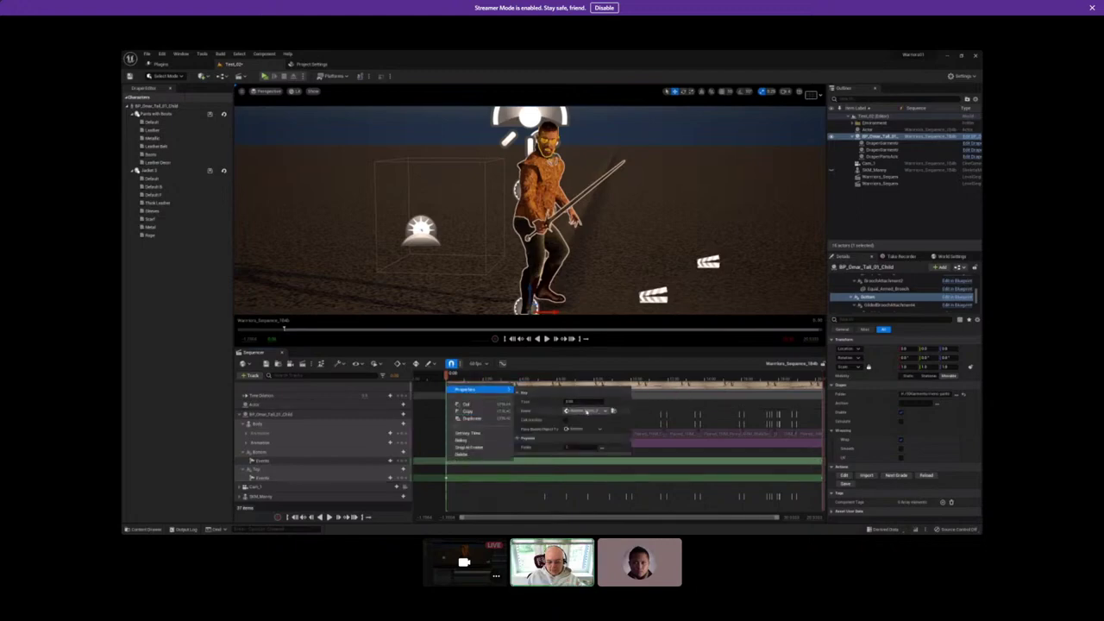
key(Escape)
click(463, 376)
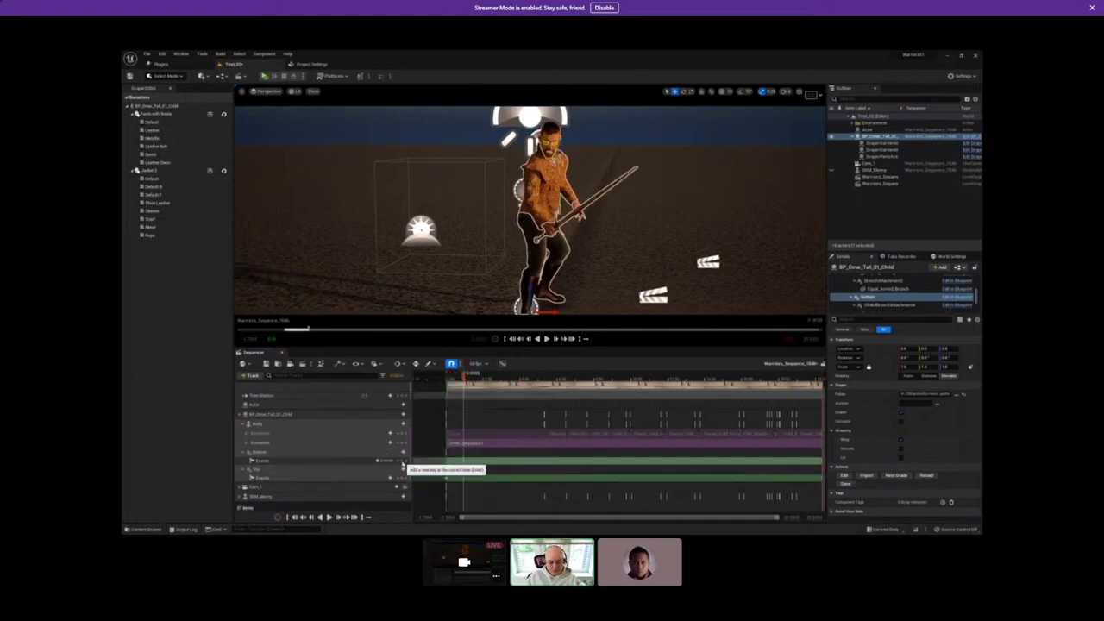
click(403, 464)
Quick Bind the new key to a Bottom event in the Director Blueprint, then close it.
right_click(464, 461)
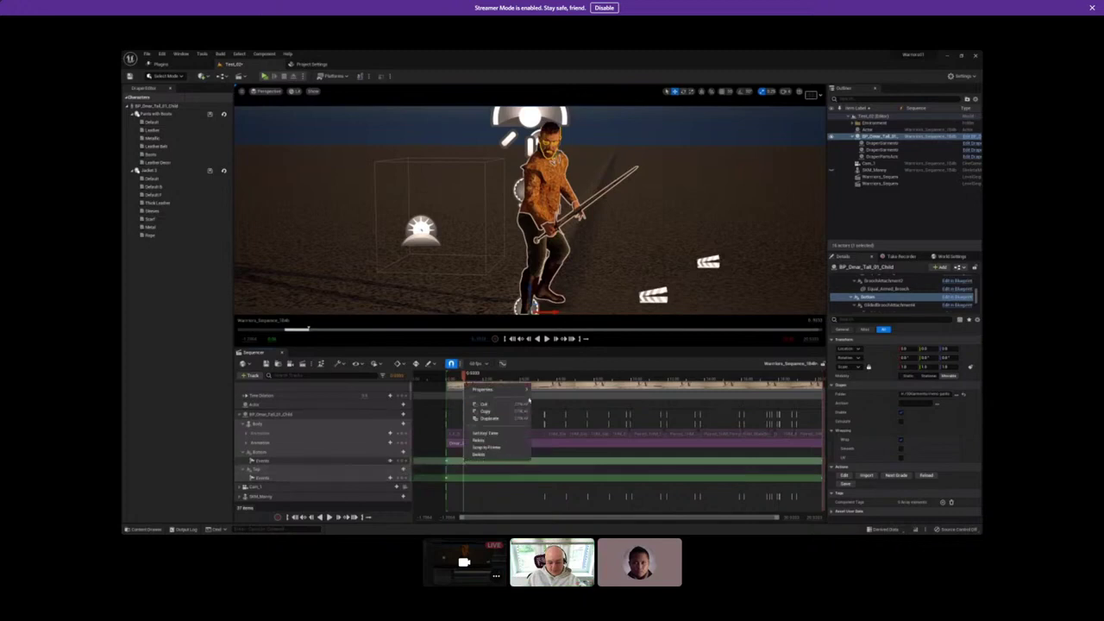
mouse_move(522, 390)
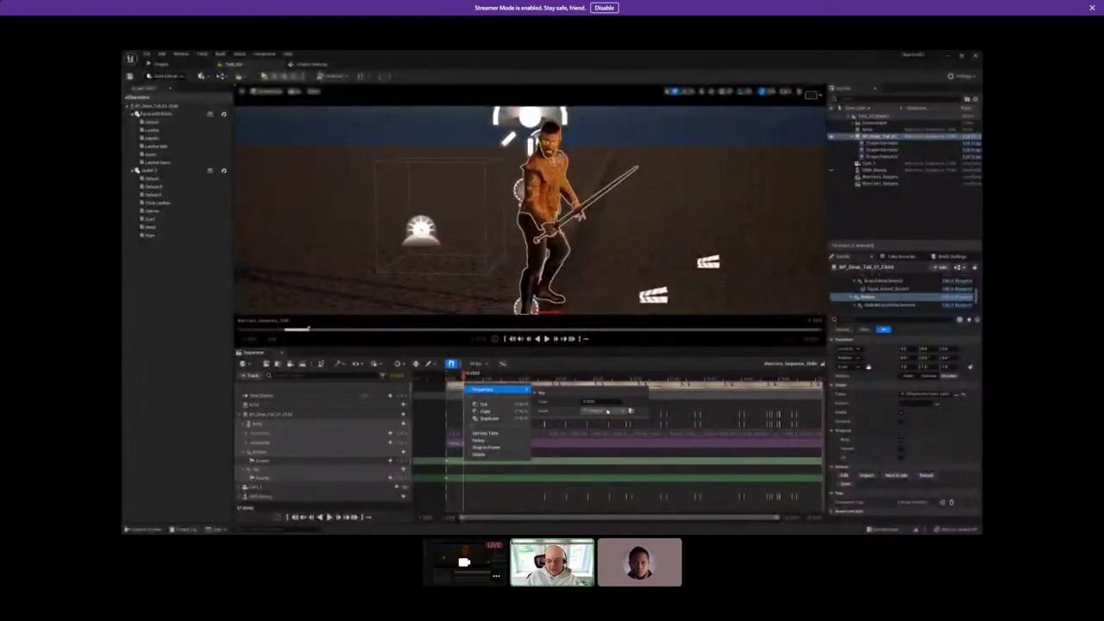
click(607, 412)
mouse_move(642, 429)
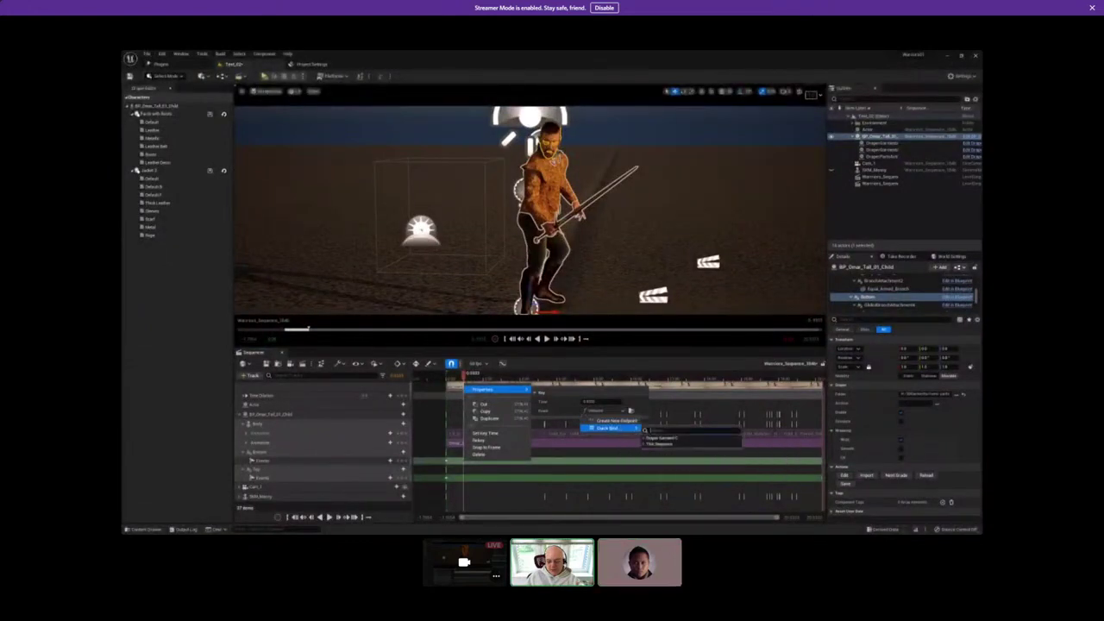
text(bk)
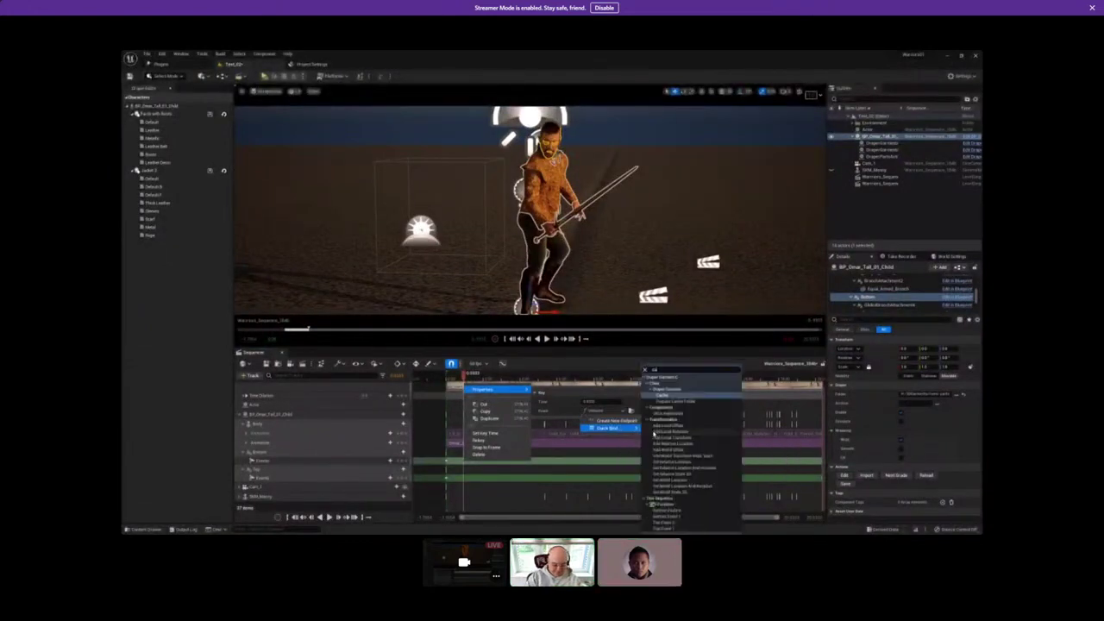
click(676, 458)
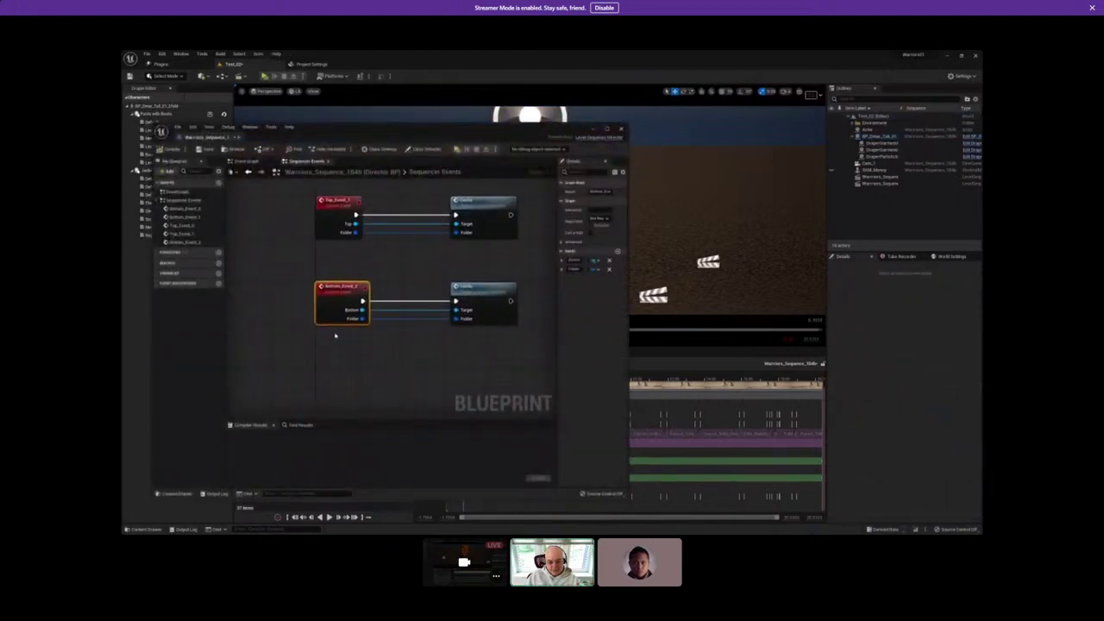
click(592, 129)
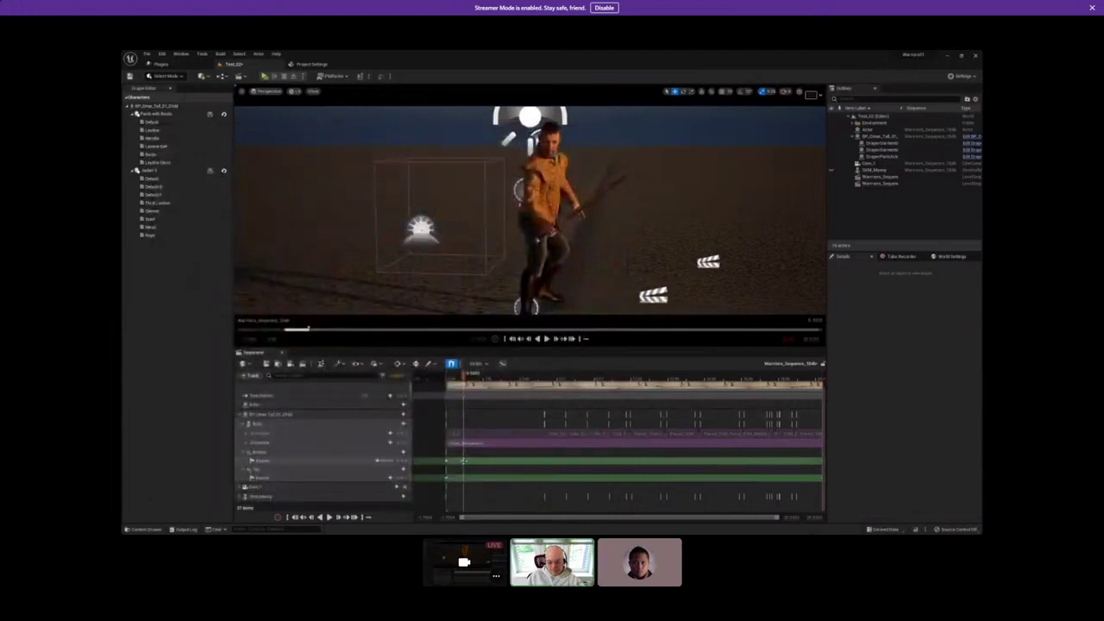
Jump to the sequence end and inspect the first and last Events keys' properties.
right_click(463, 461)
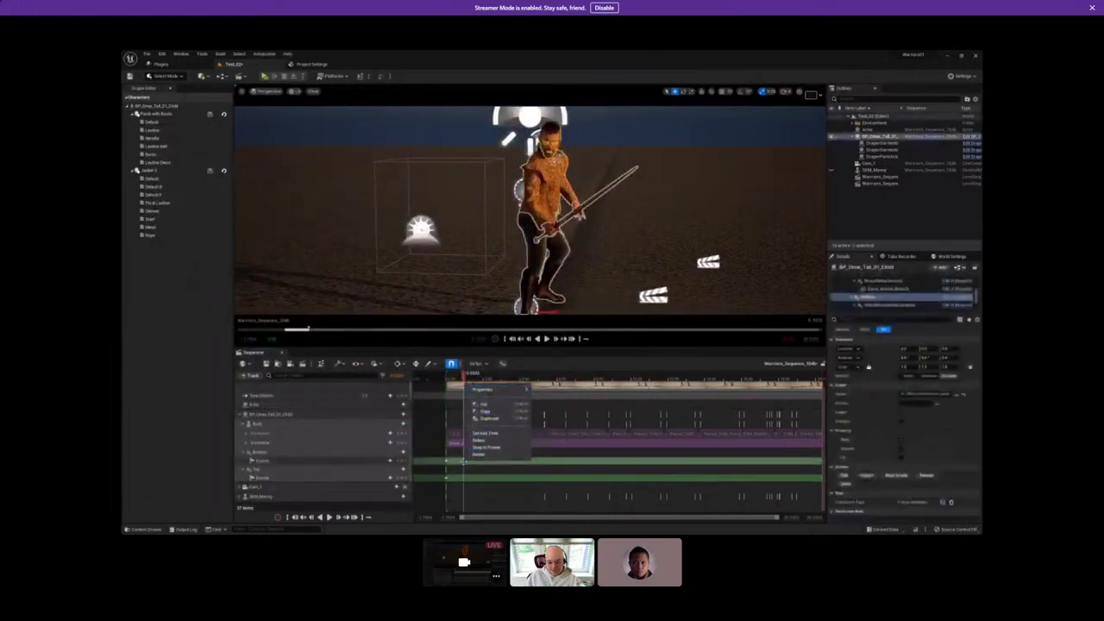
click(445, 461)
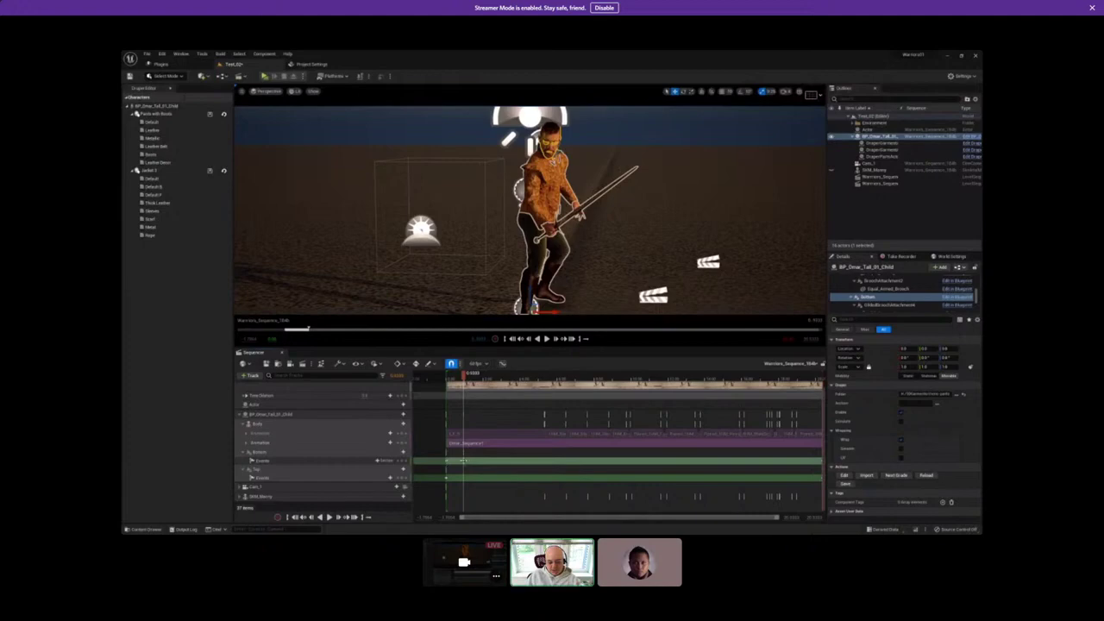
click(500, 467)
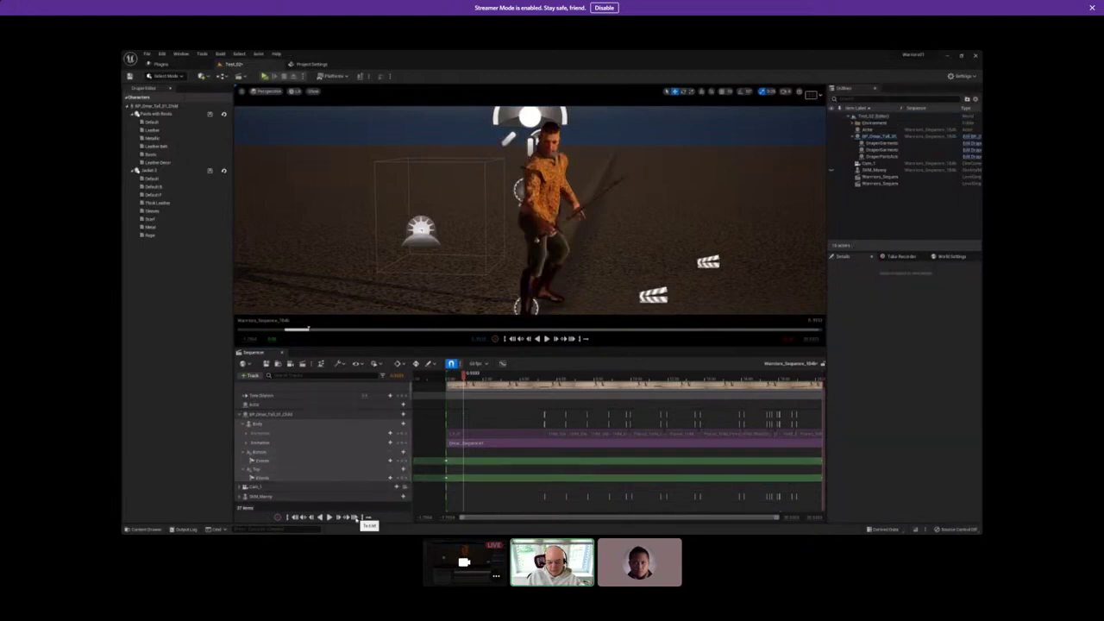
click(354, 516)
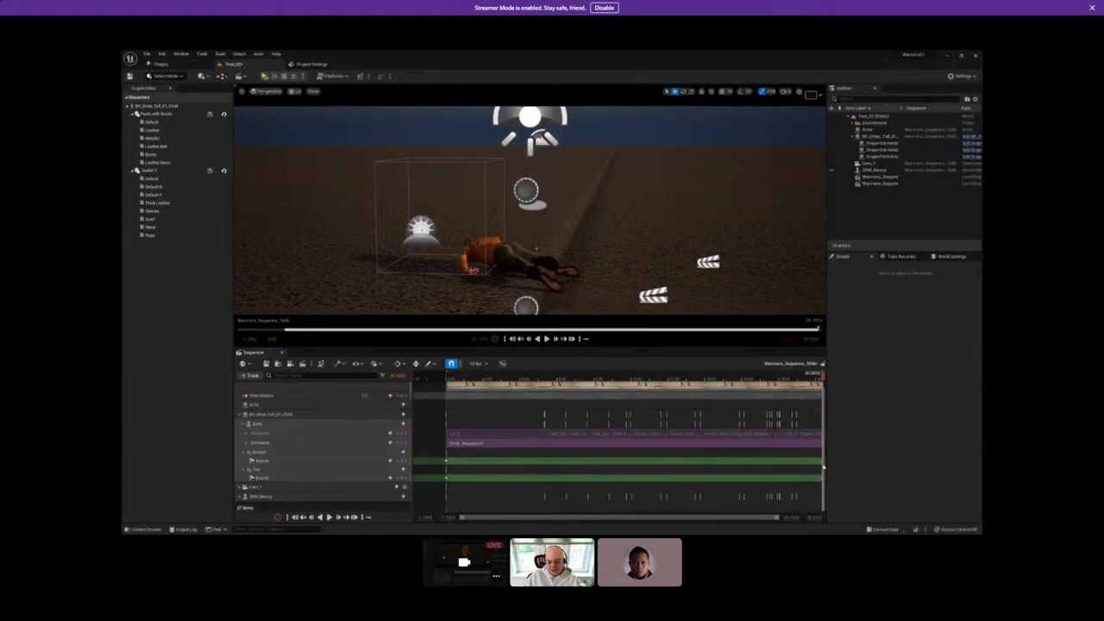
right_click(821, 460)
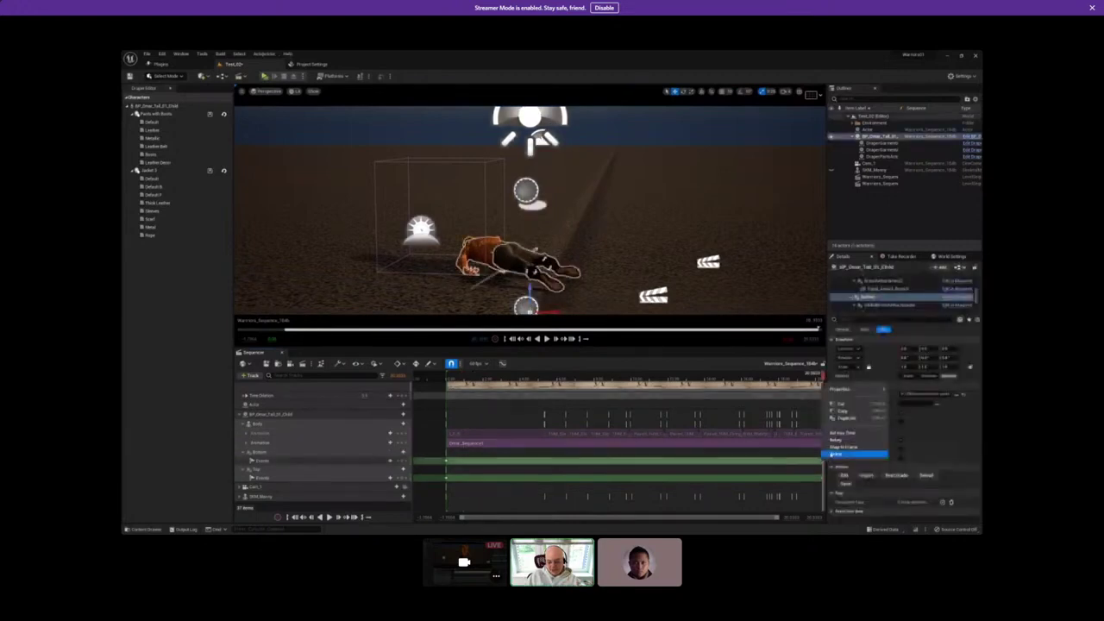
mouse_move(857, 390)
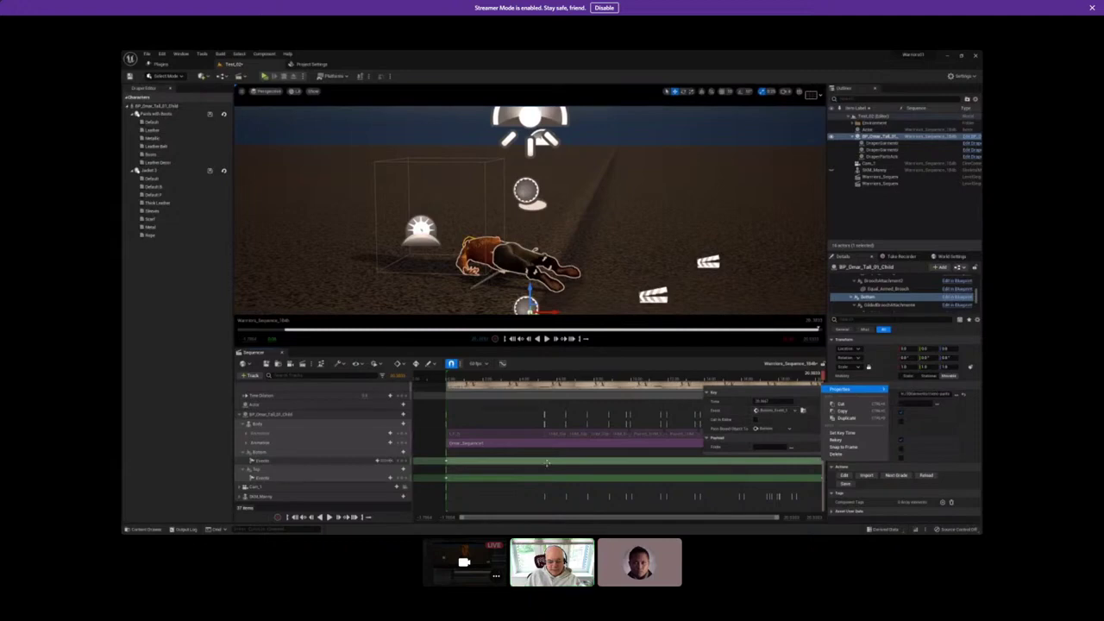
click(446, 461)
right_click(445, 460)
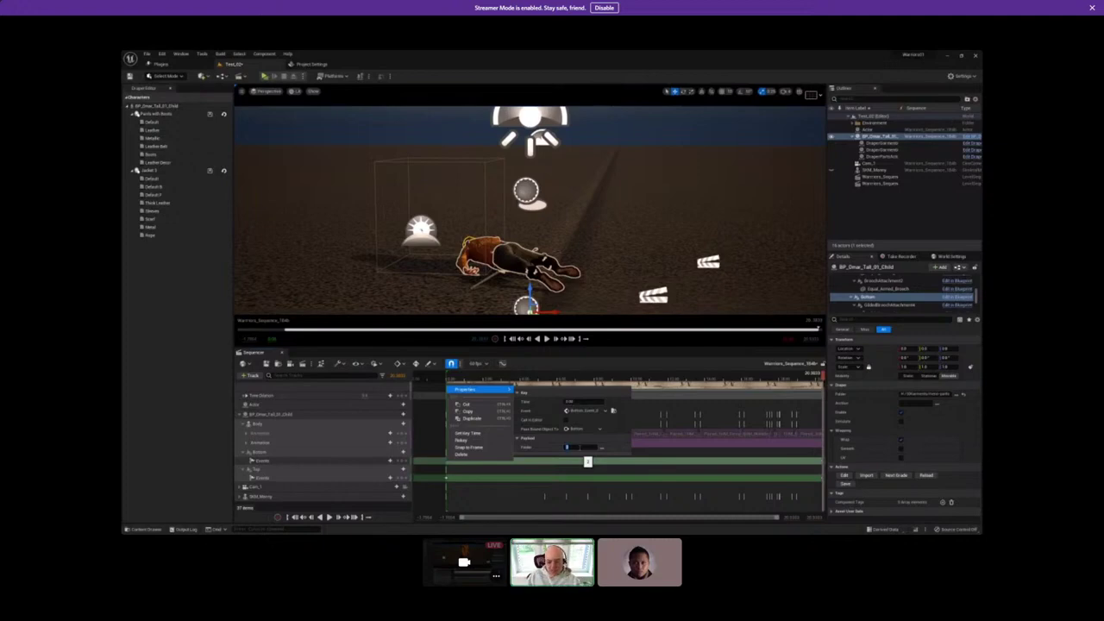
key(Escape)
key(Escape)
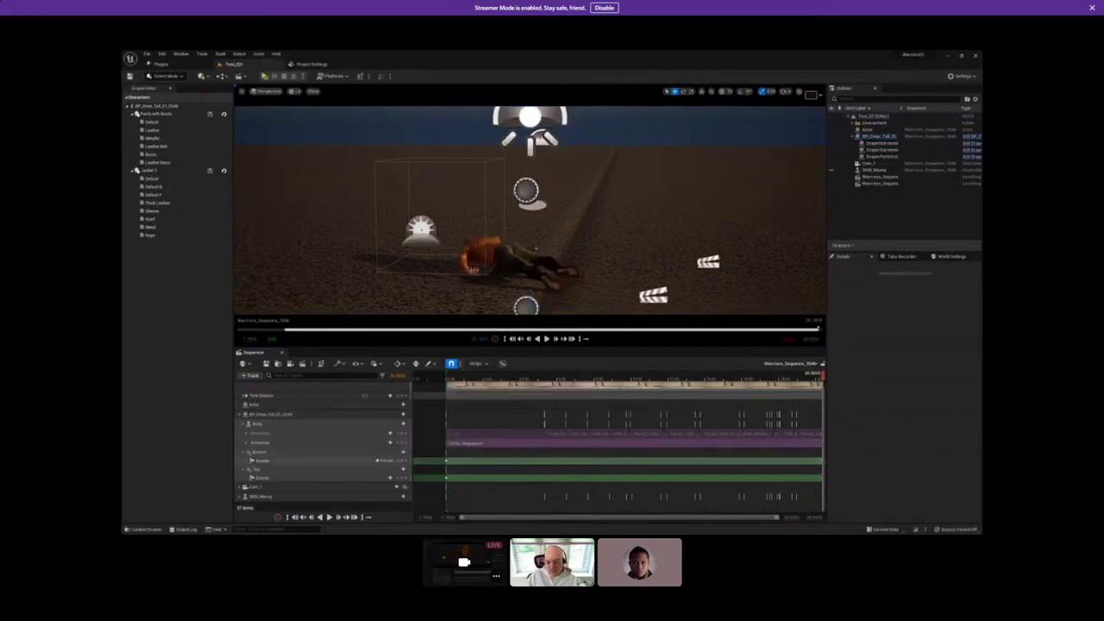
Turn off Simulate Physics on the character's root component so the warrior stops ragdolling.
right_click(820, 461)
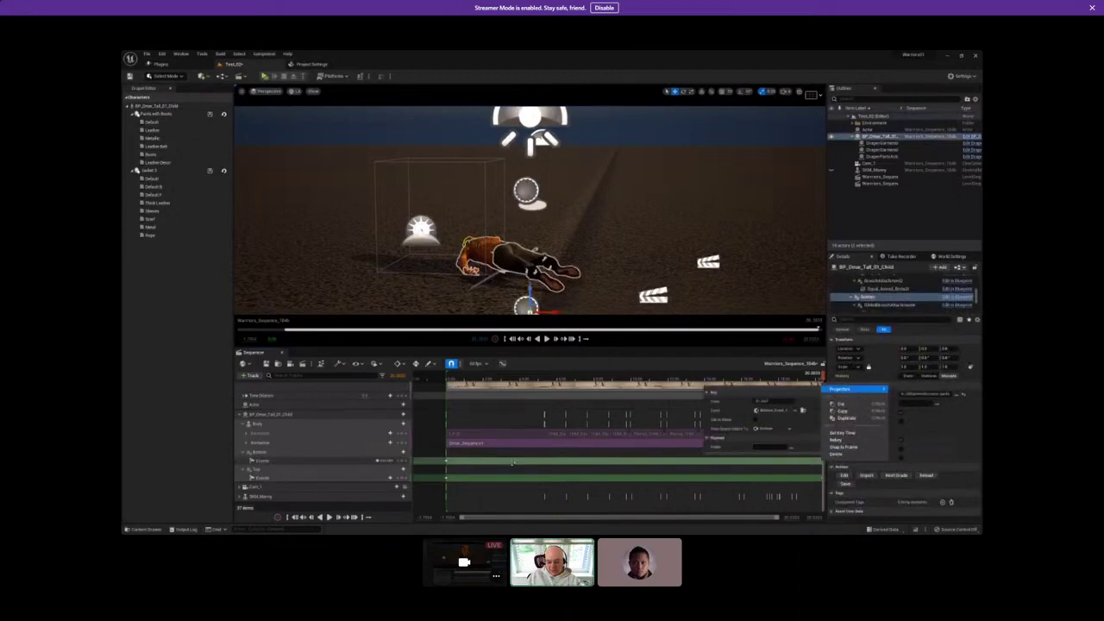
click(446, 461)
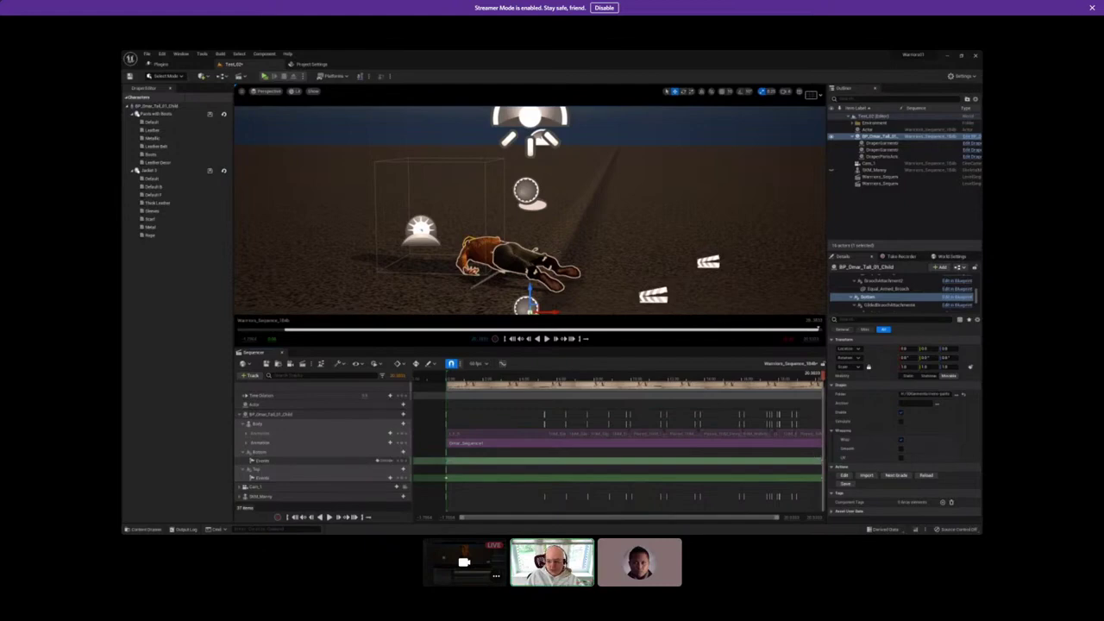
click(888, 288)
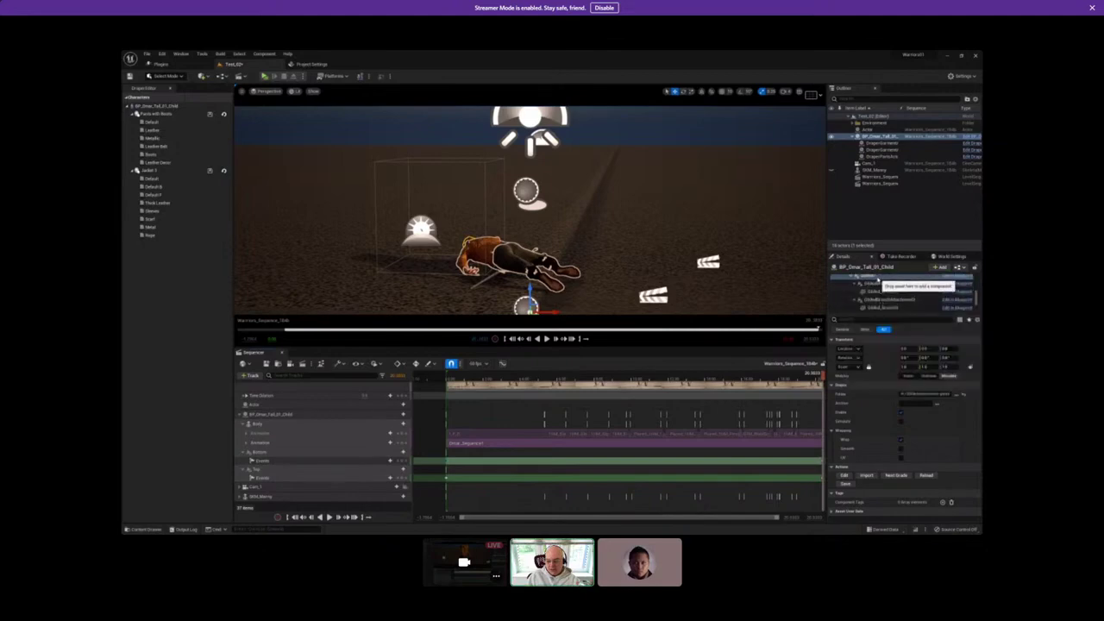
click(878, 276)
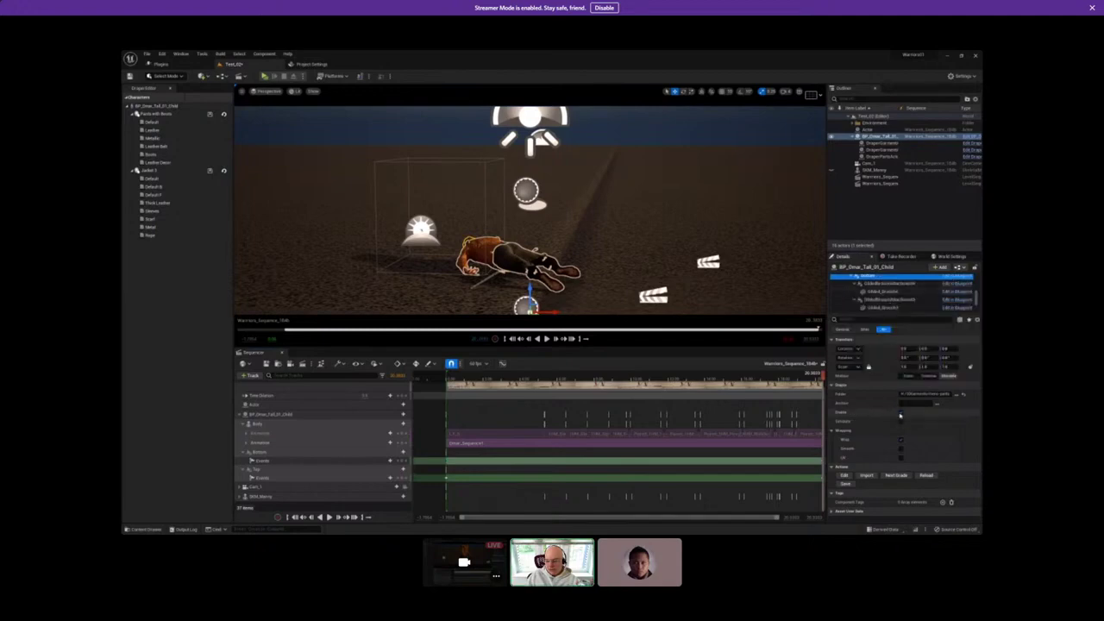
click(900, 420)
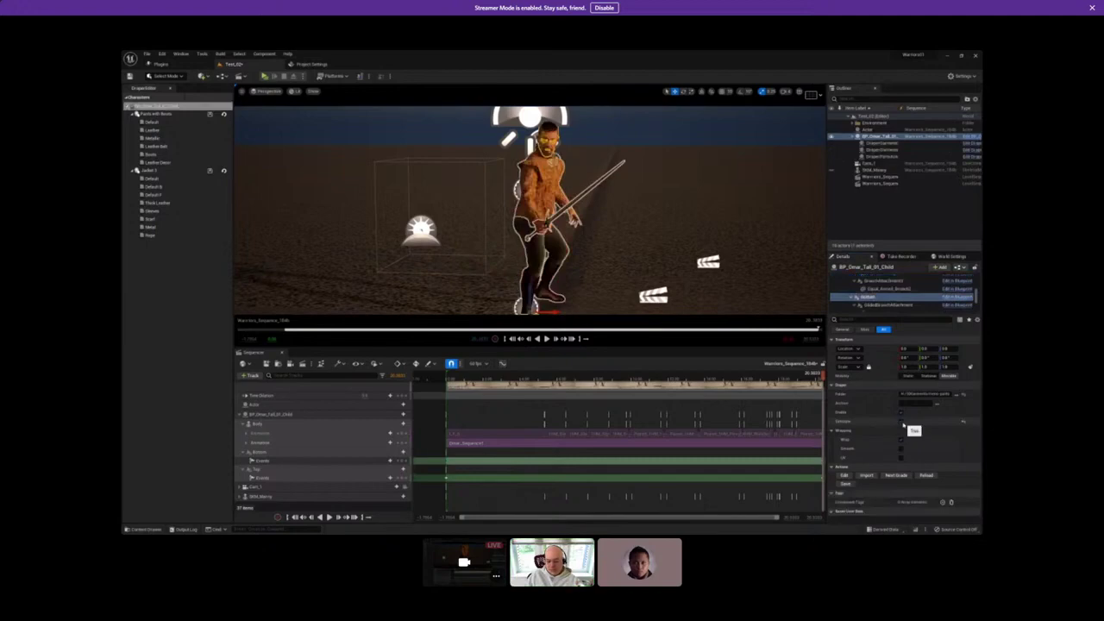
Return to the sequence start, toggle the Top jacket's visibility off and on, and show Render Movie options.
click(294, 518)
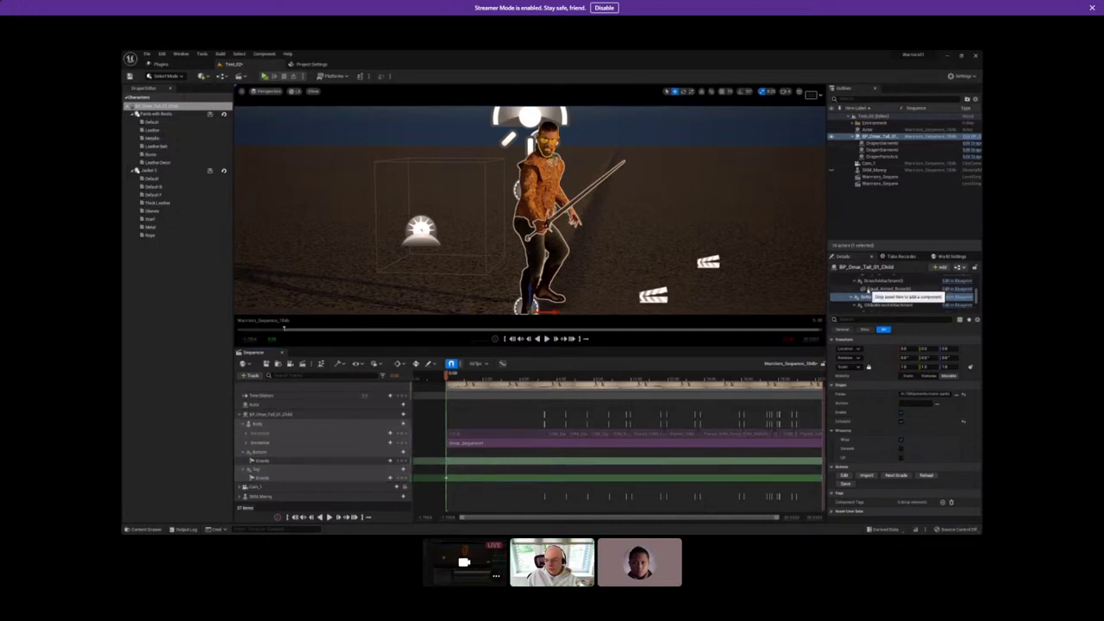
scroll(869, 290, down, 2)
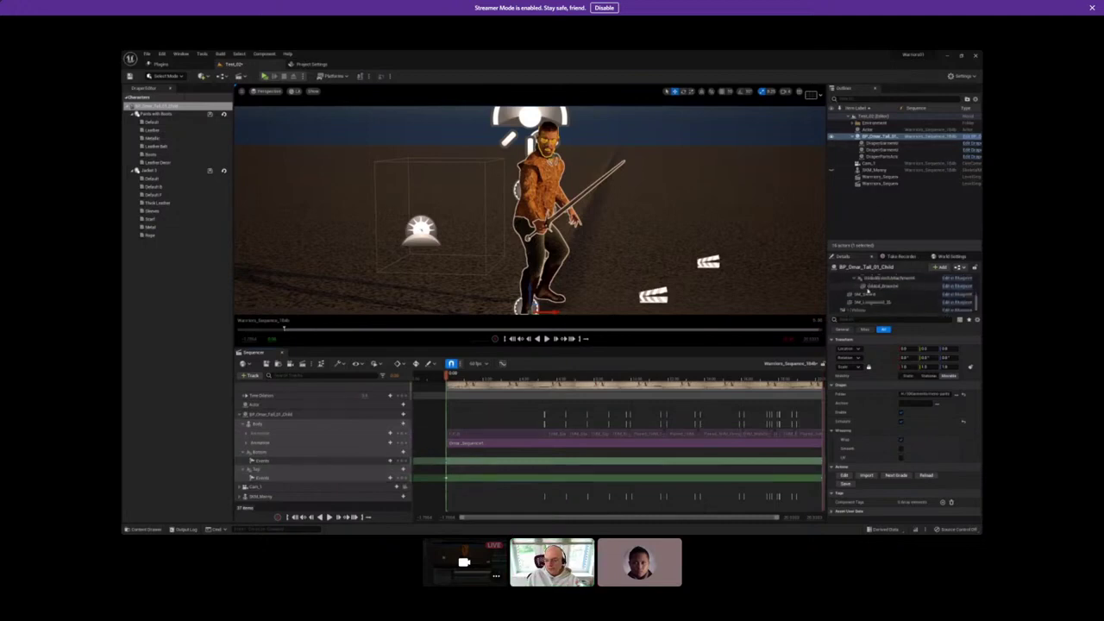
click(867, 288)
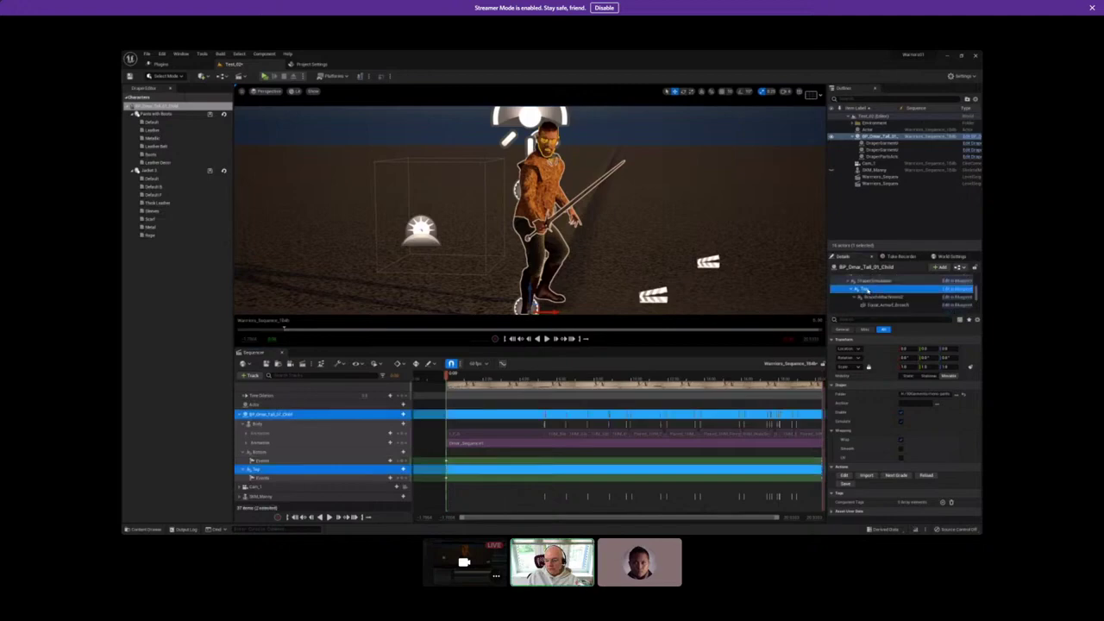
click(901, 422)
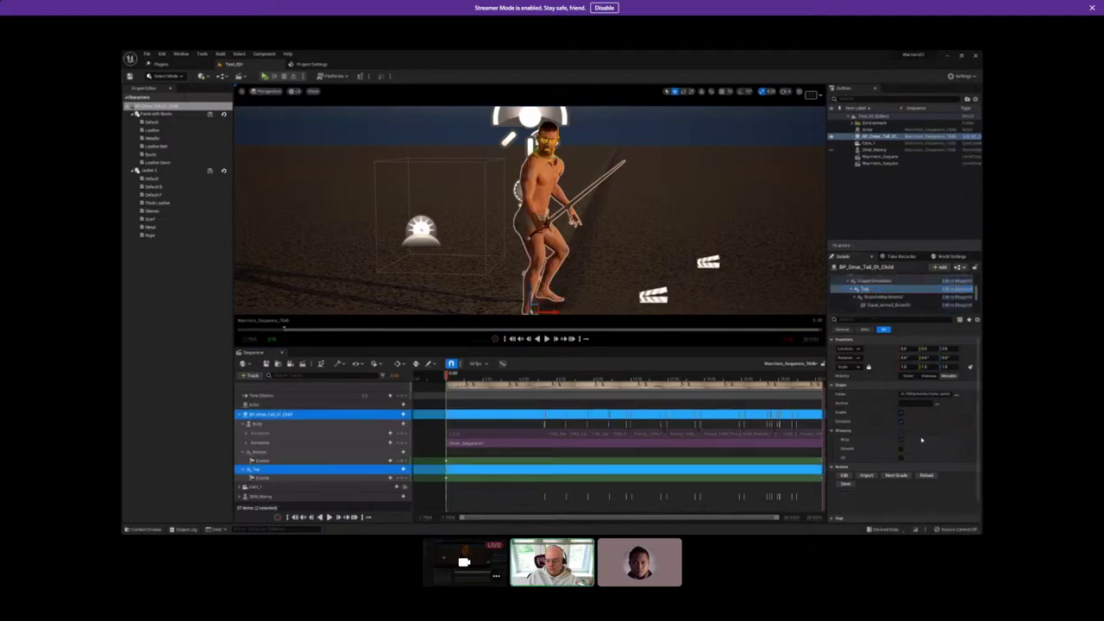
click(962, 421)
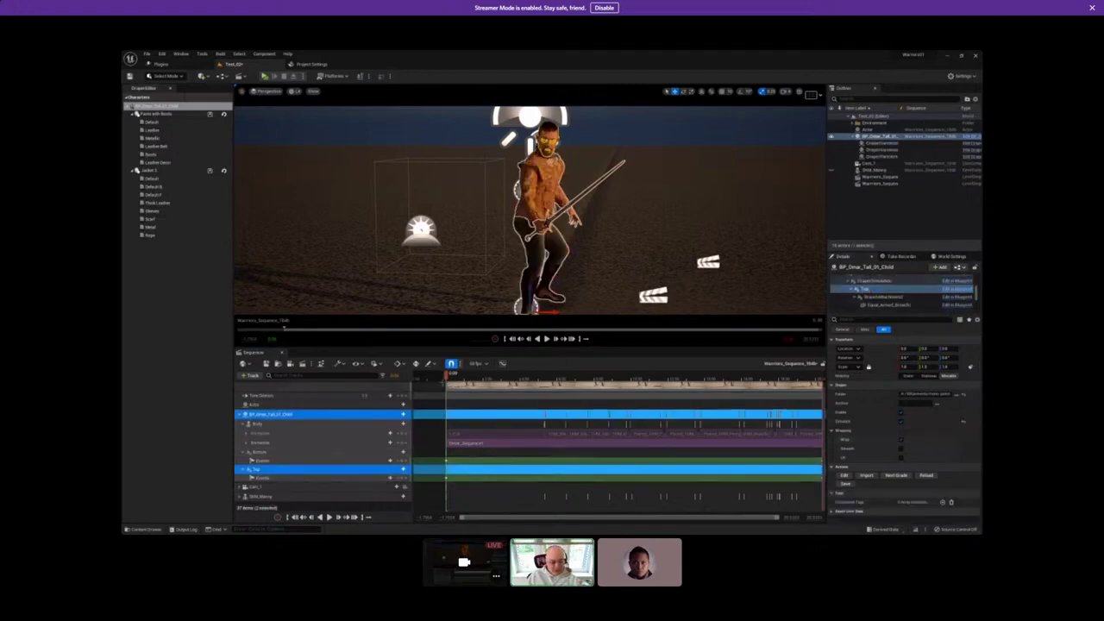
click(321, 363)
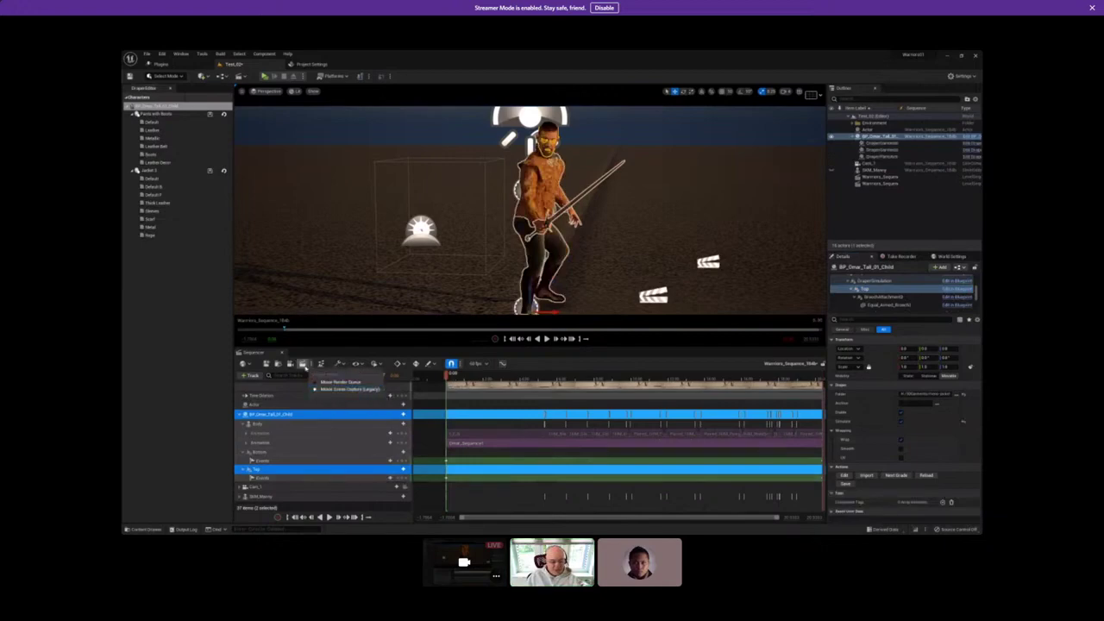
click(341, 389)
click(303, 366)
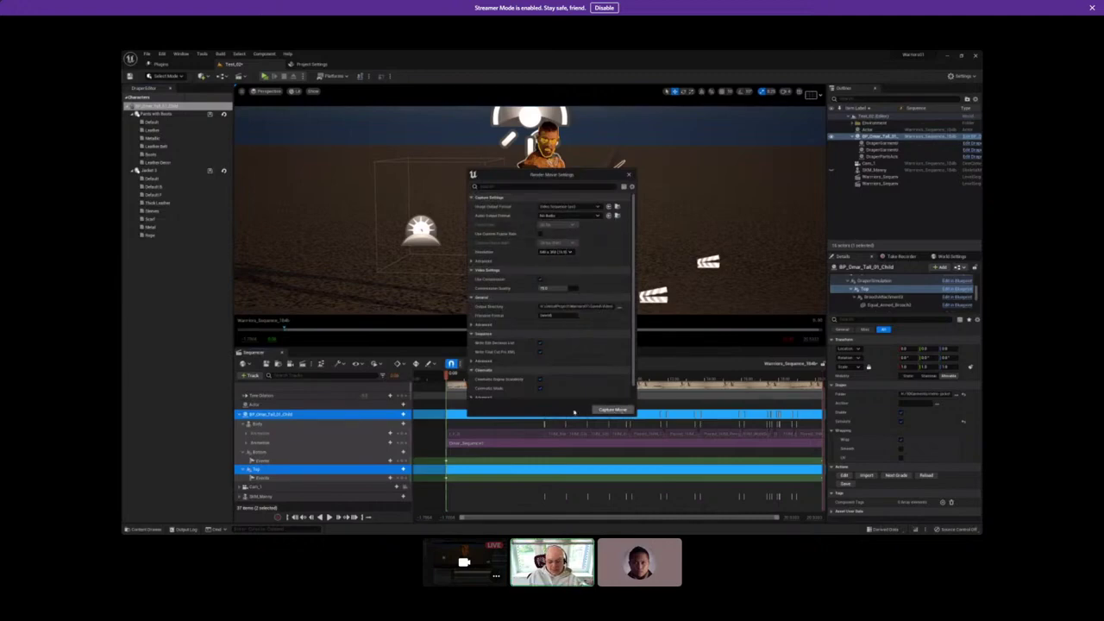
click(445, 460)
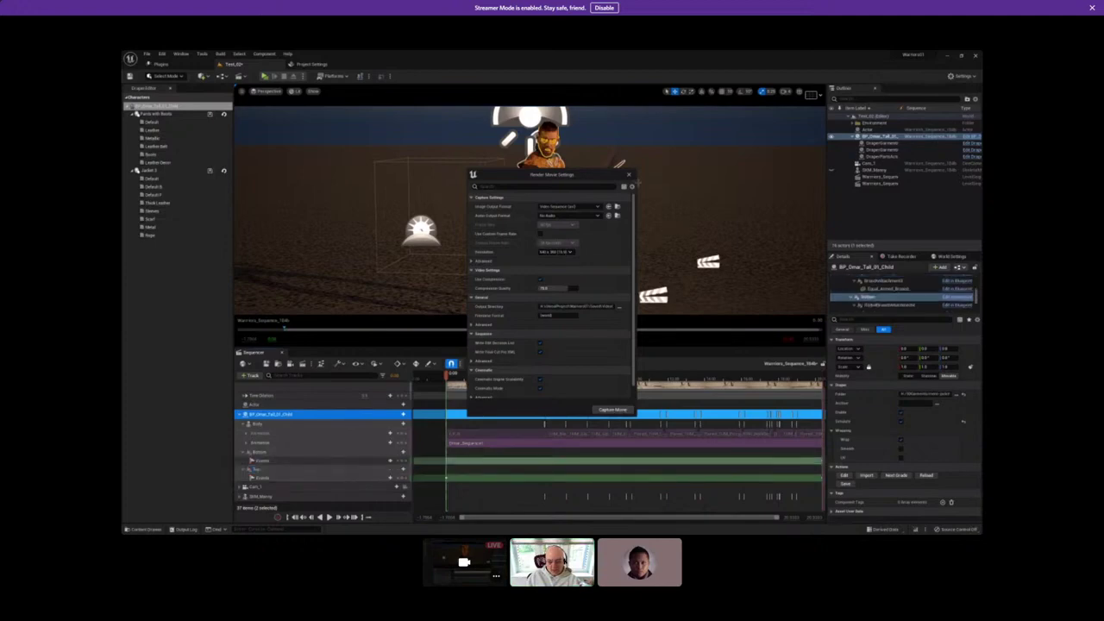
key(Escape)
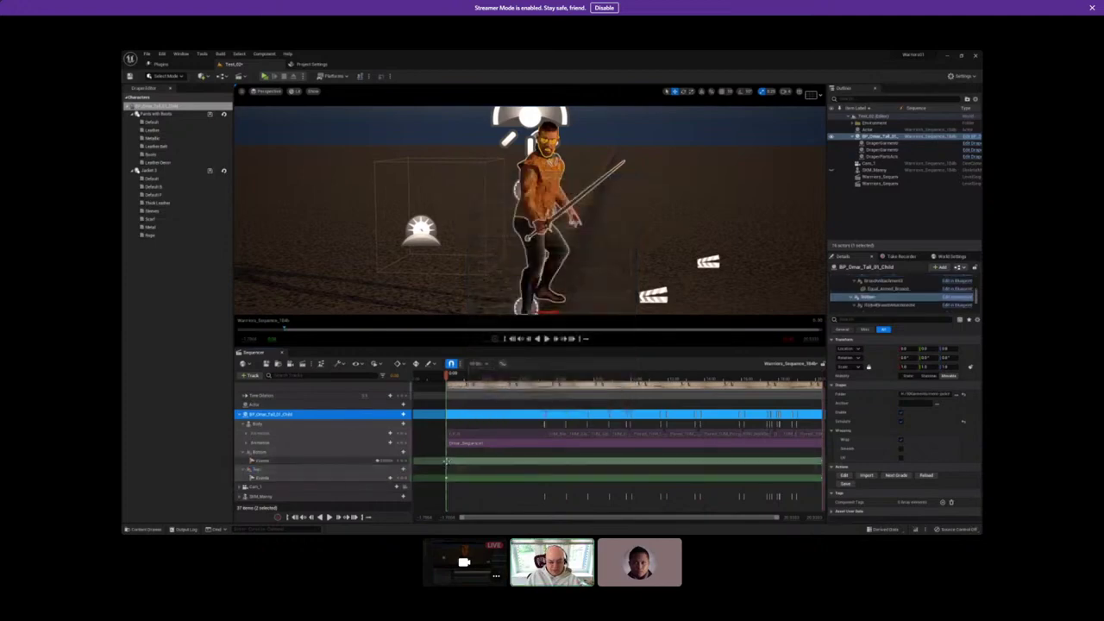
Check an event key's properties, then bring the jacket's 3DGarments folder forward in File Explorer.
right_click(445, 461)
mouse_move(470, 389)
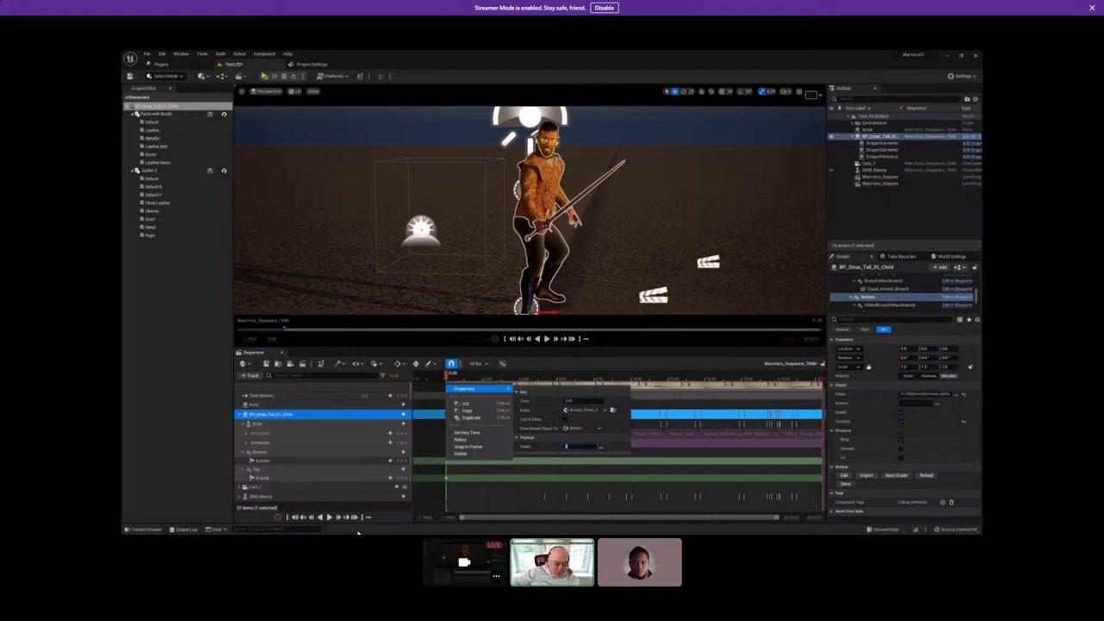
key(super)
click(205, 529)
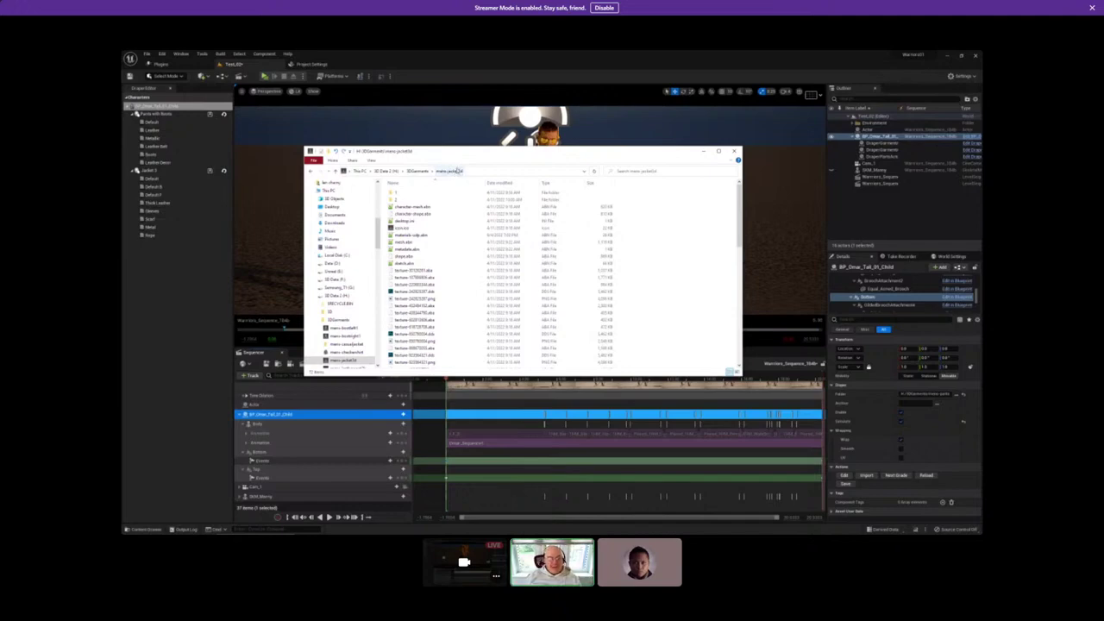
Browse the jacket's .abc cache files in subfolder 3, then minimize File Explorer.
click(393, 201)
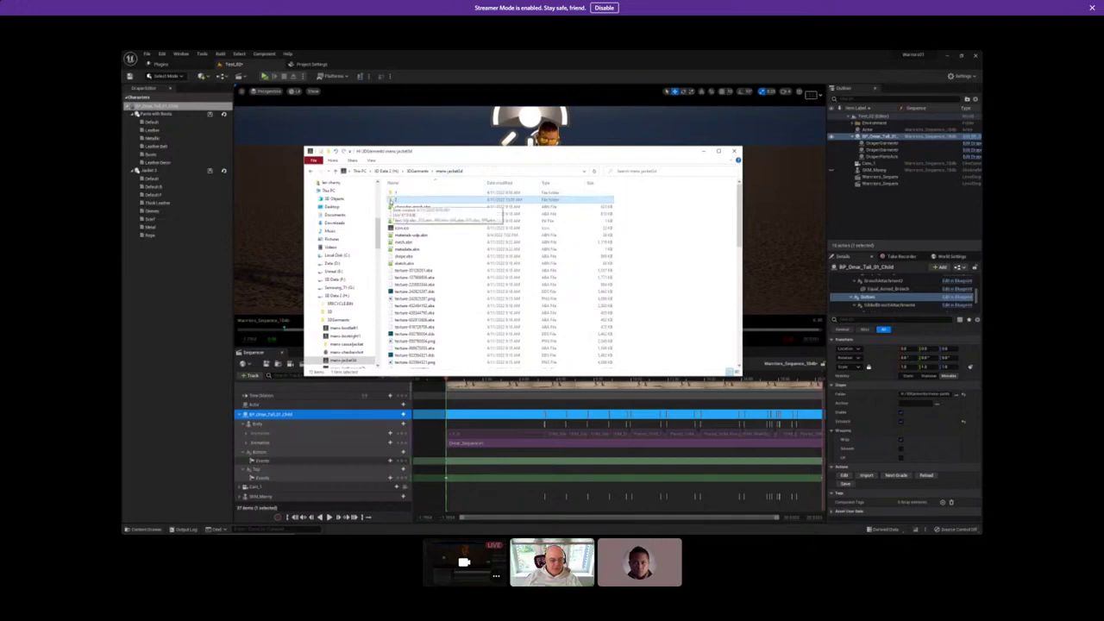
double_click(392, 199)
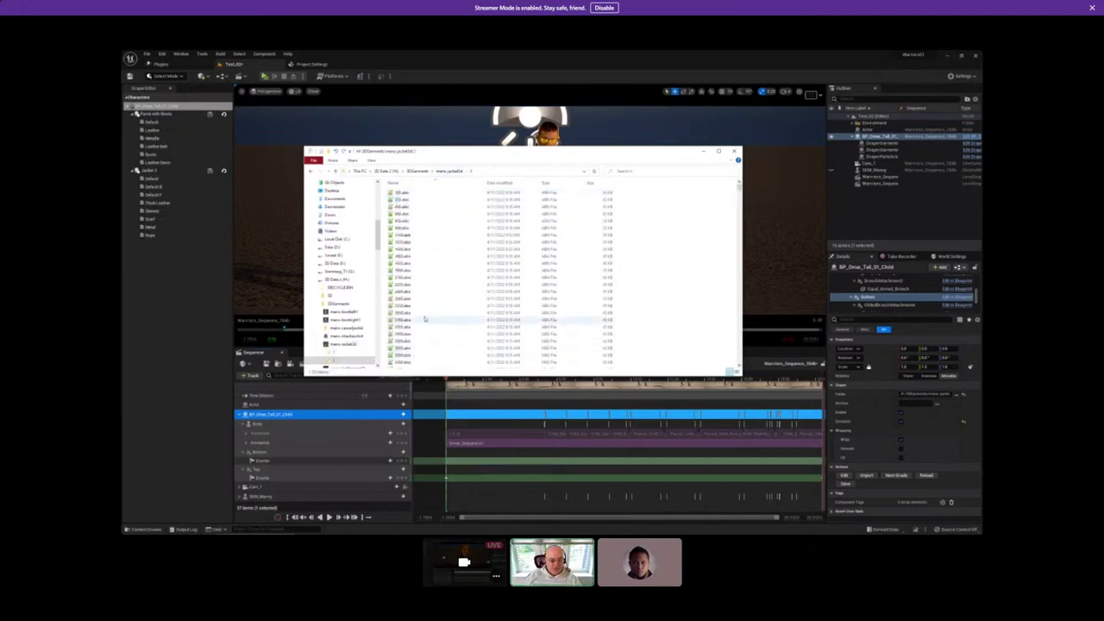
scroll(421, 320, down, 3)
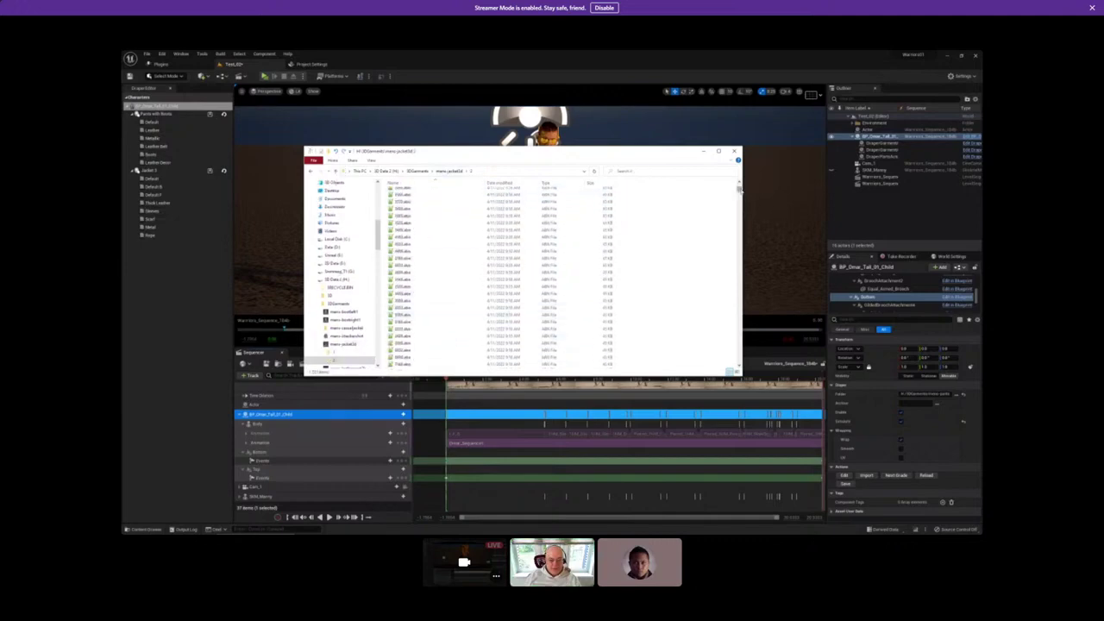
drag(738, 191, 738, 361)
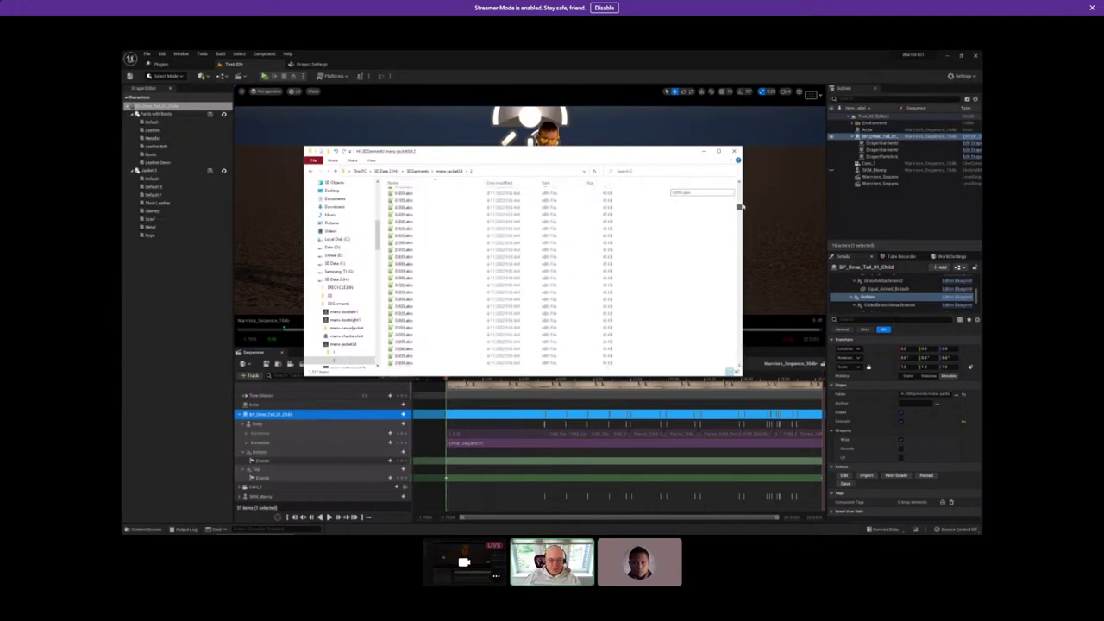
click(704, 151)
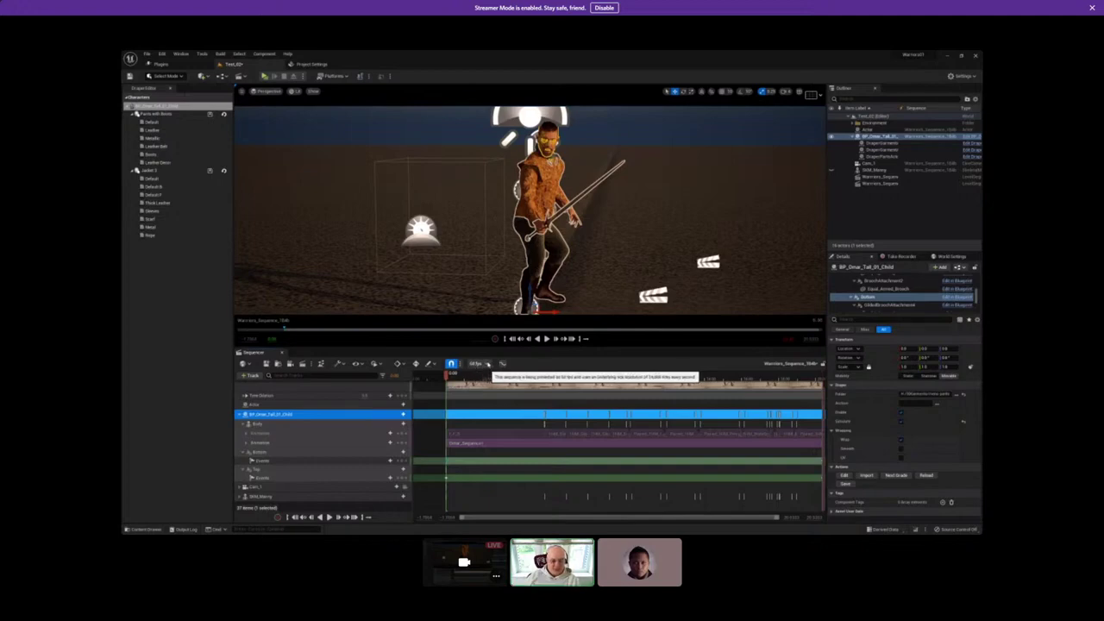
Set the sequence's playback frame rate to 60 fps.
click(487, 363)
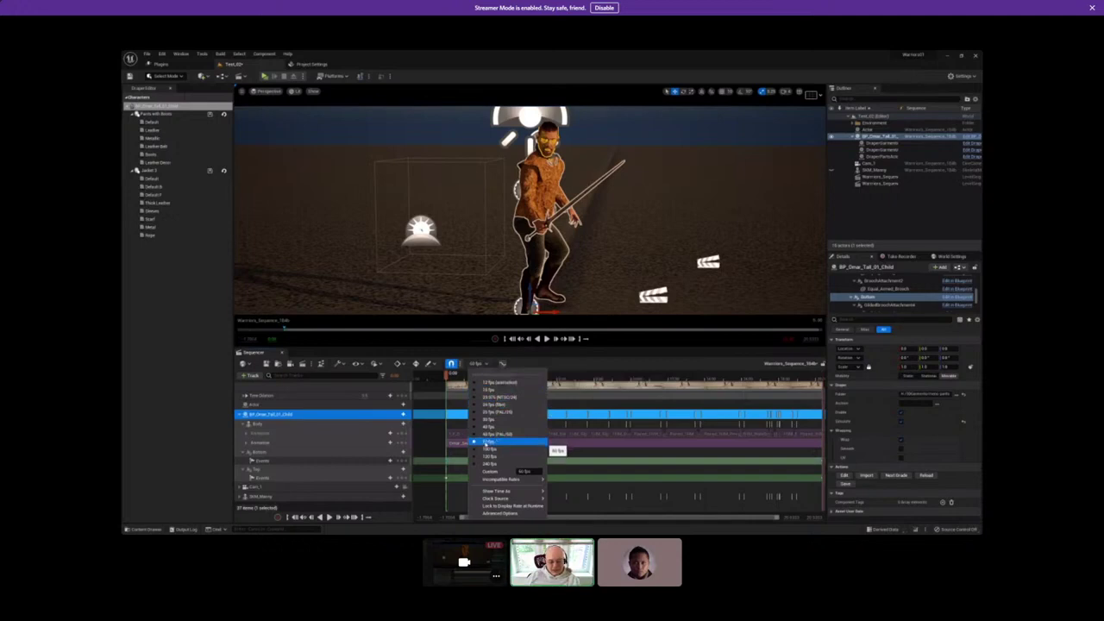
click(492, 443)
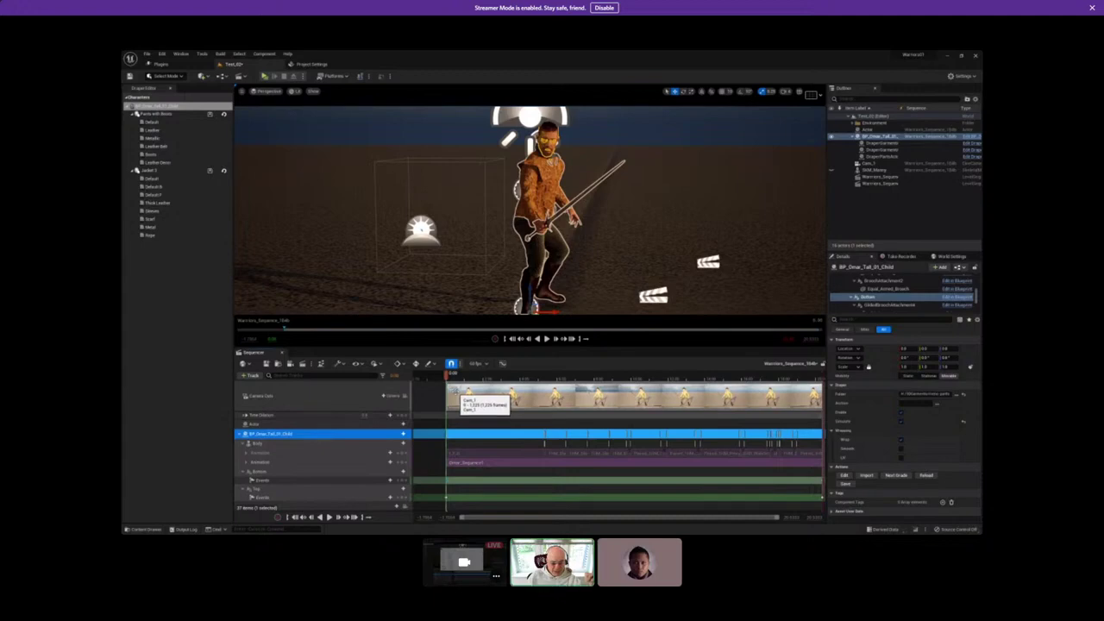
Shift the Cam_1 camera cut 12 frames later, toggle BP_Omar_Tall_01_Child's clothing off and on, and select Top.
click(461, 394)
drag(461, 394, 467, 395)
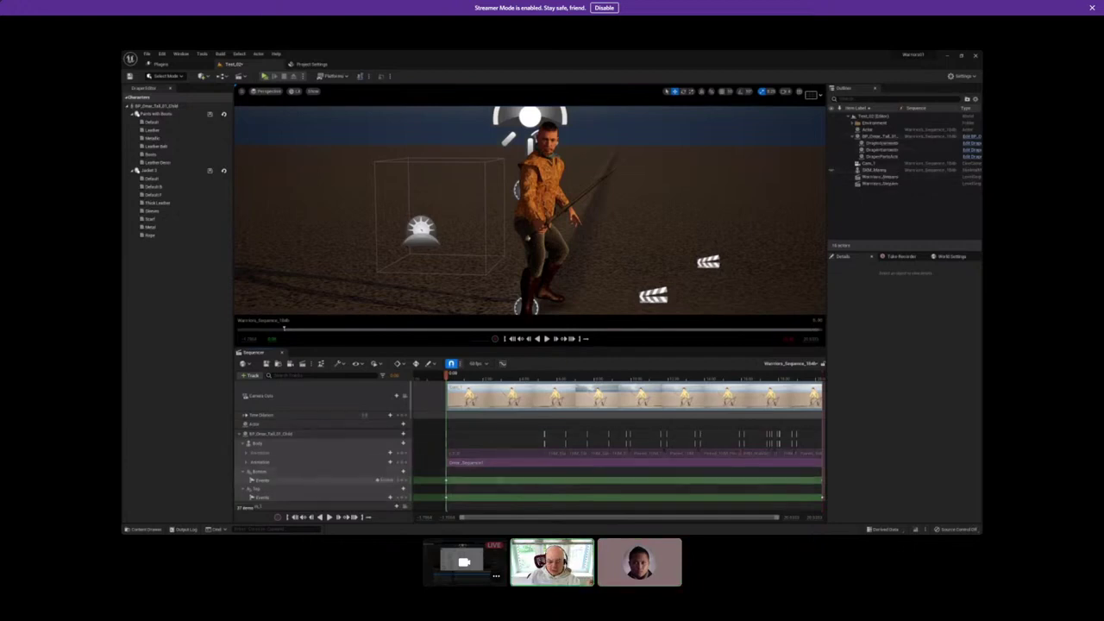
click(876, 136)
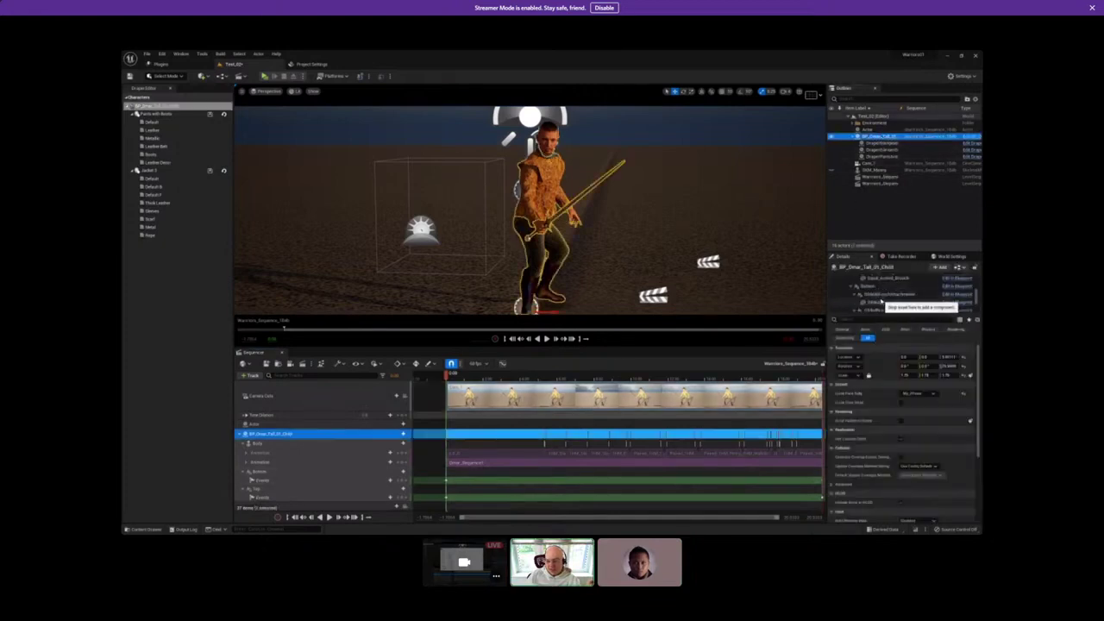
click(869, 294)
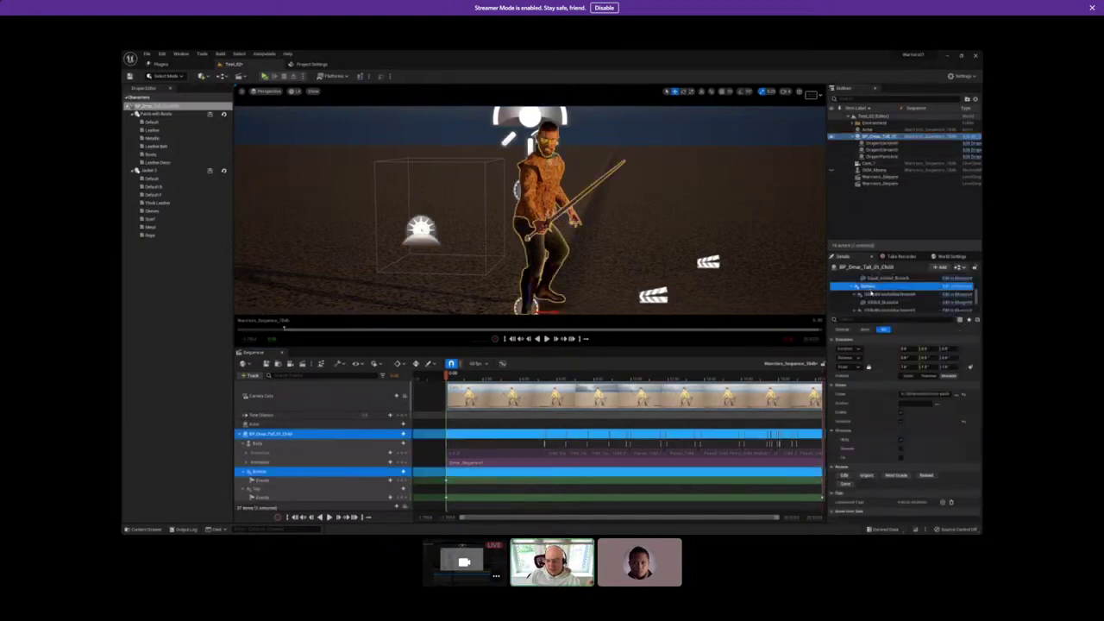
click(908, 429)
click(902, 430)
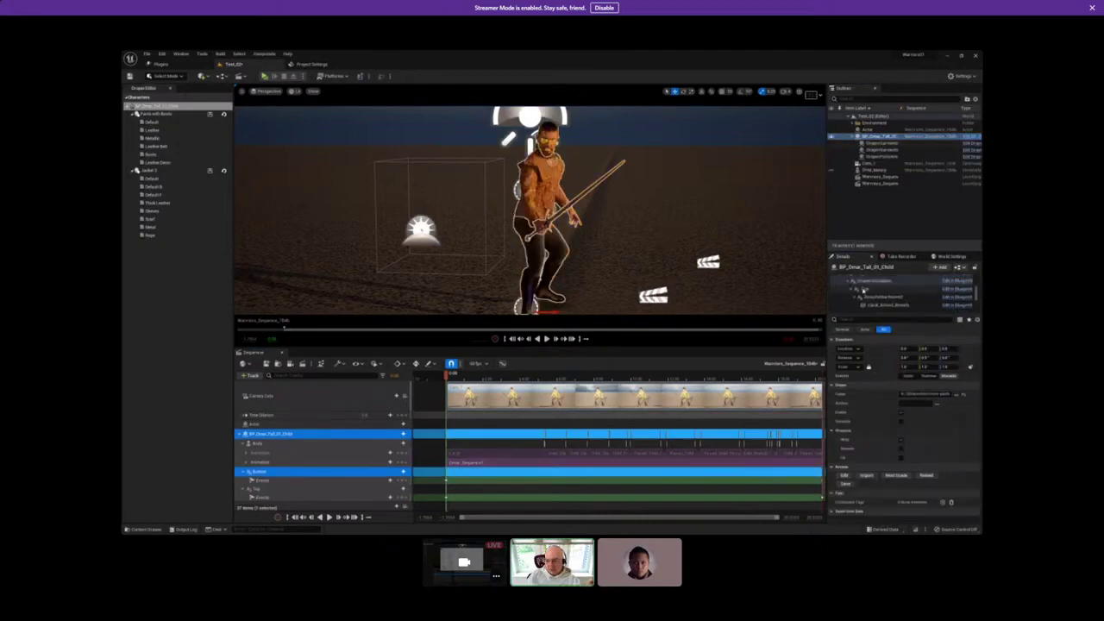
click(862, 289)
click(902, 429)
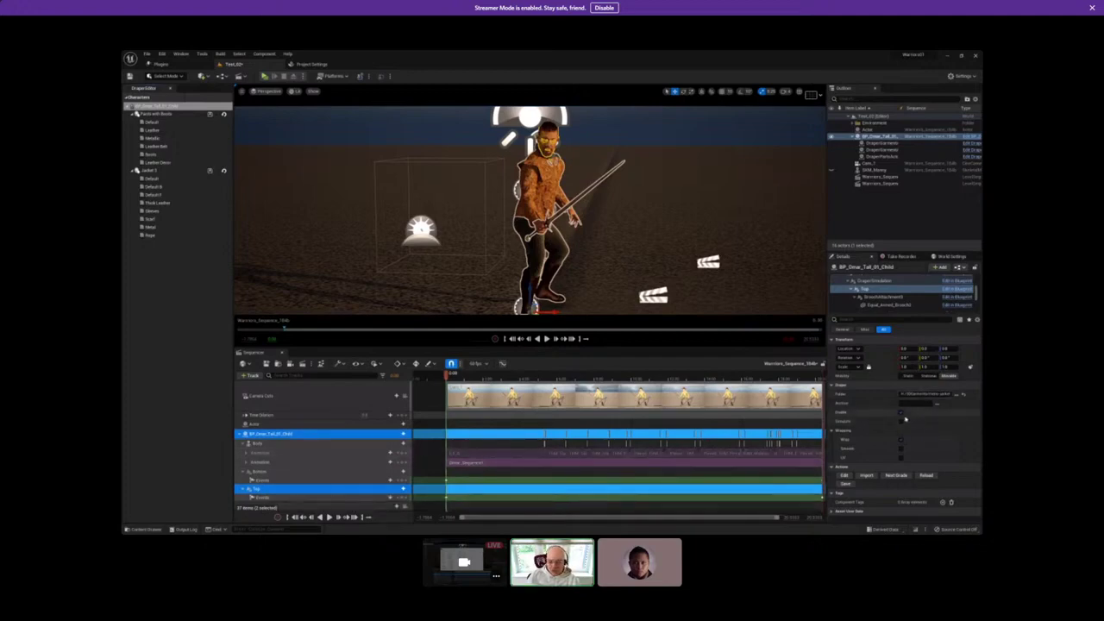
Load the MerlinsCave map from MerlinsCave > Maps, discarding the current level's unsaved changes.
click(145, 528)
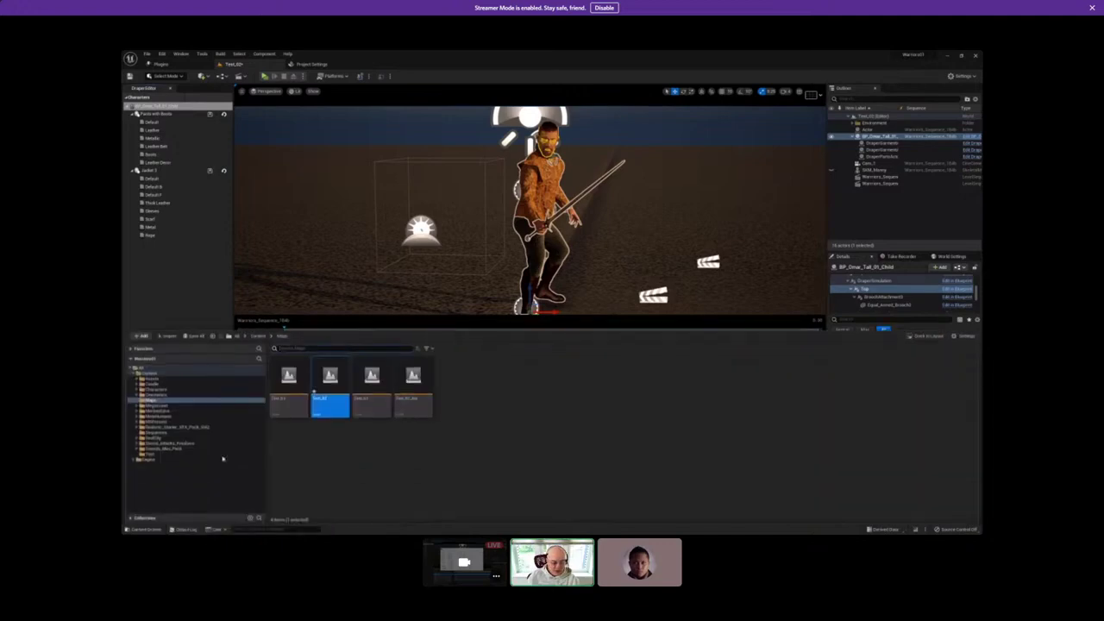
click(159, 411)
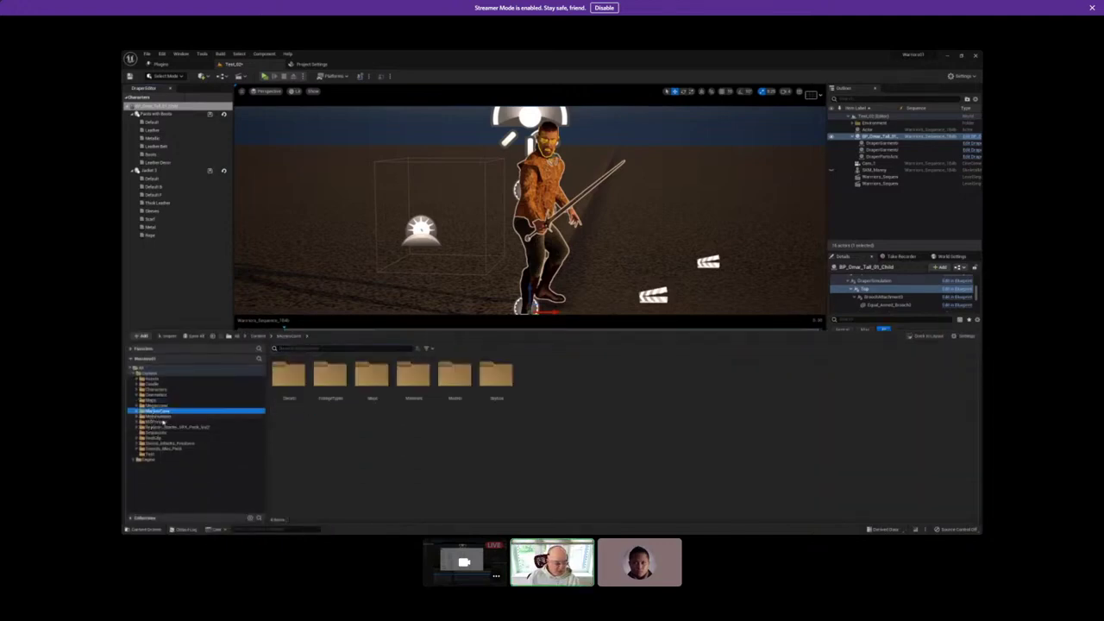
double_click(359, 377)
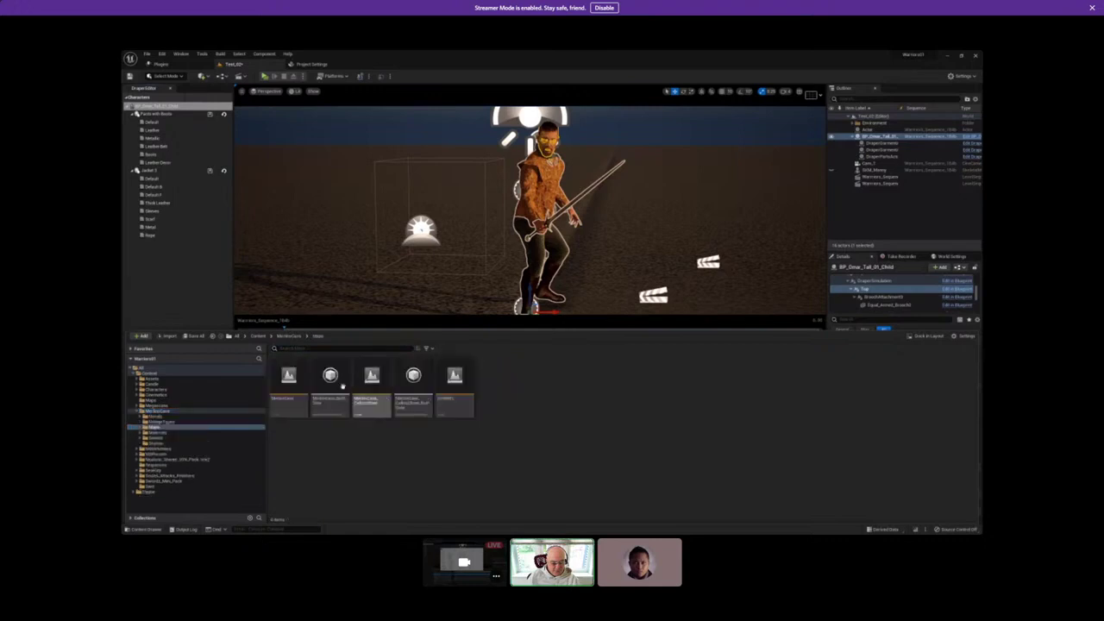
double_click(289, 376)
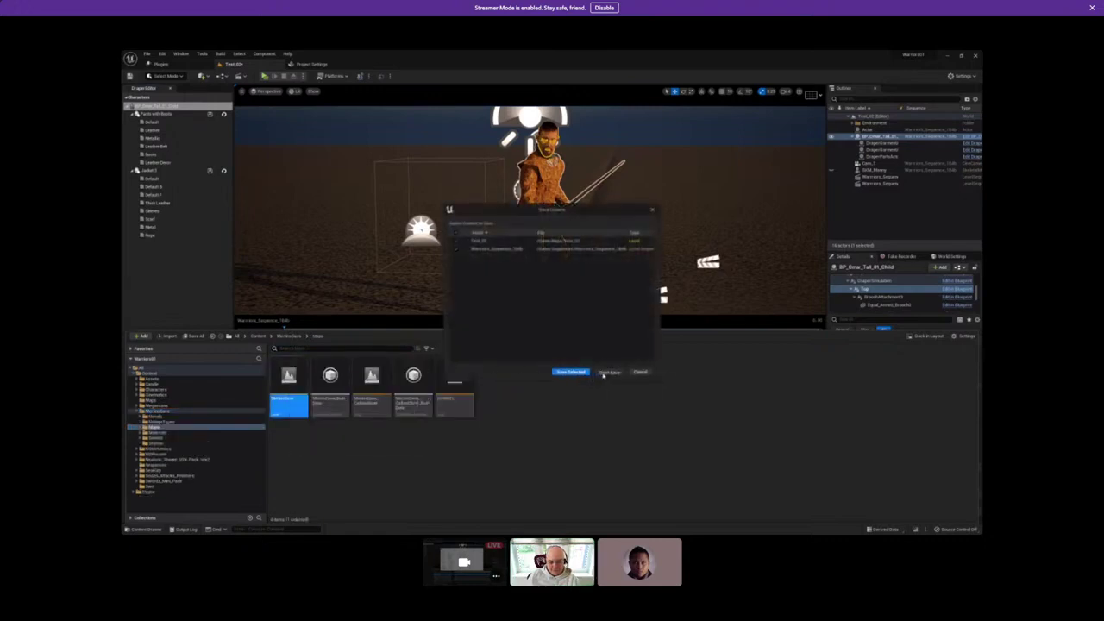
click(599, 372)
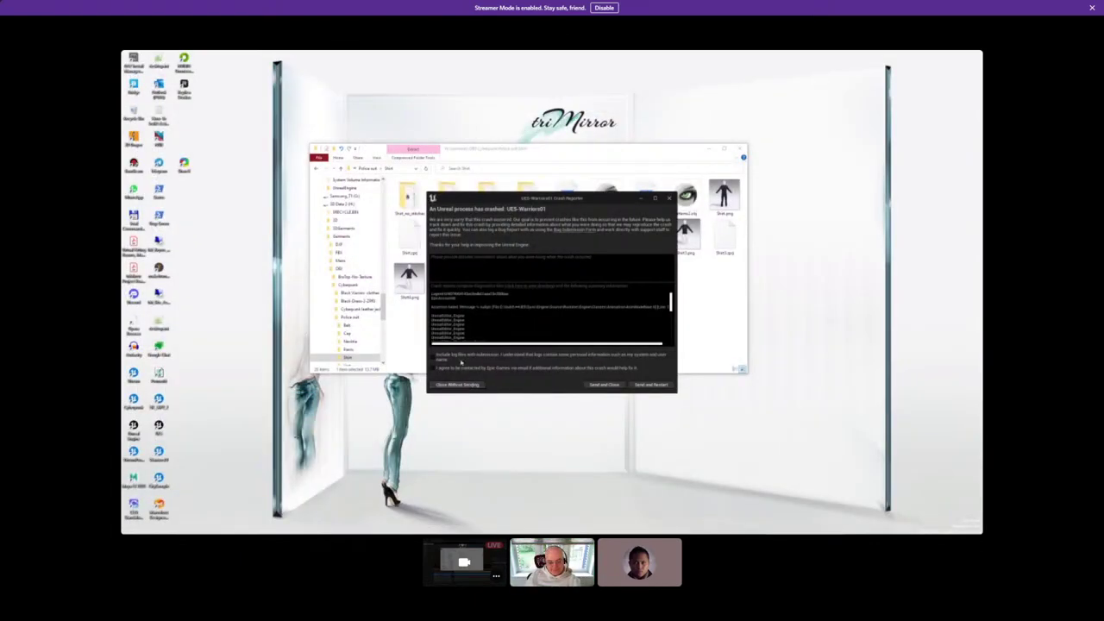
Close the crash report without sending and return to the relaunched editor.
click(458, 384)
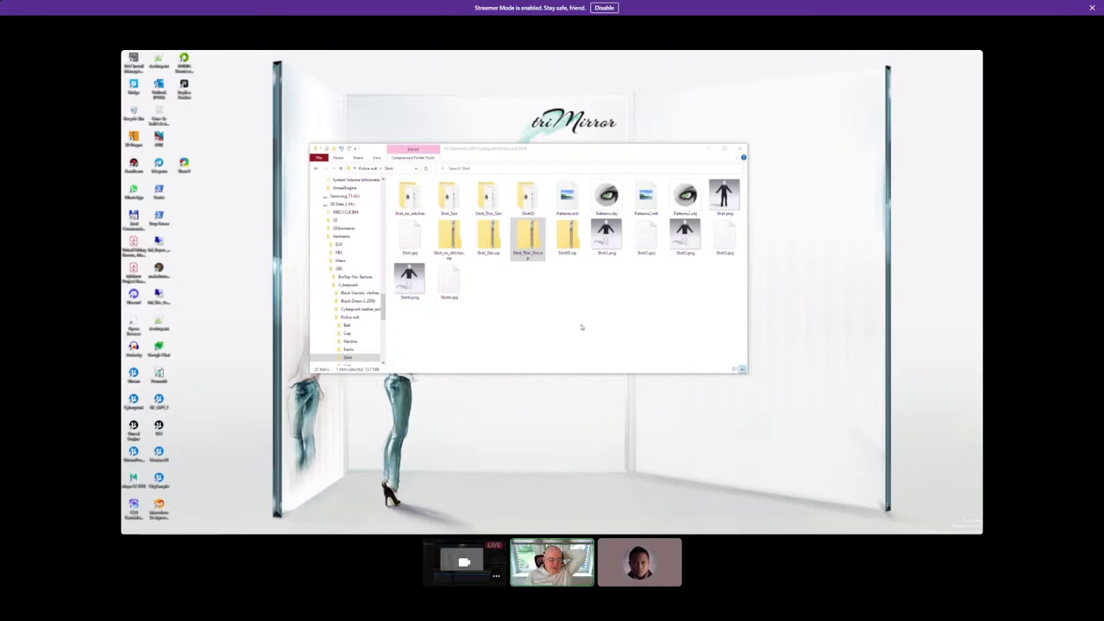
key(alt+Tab)
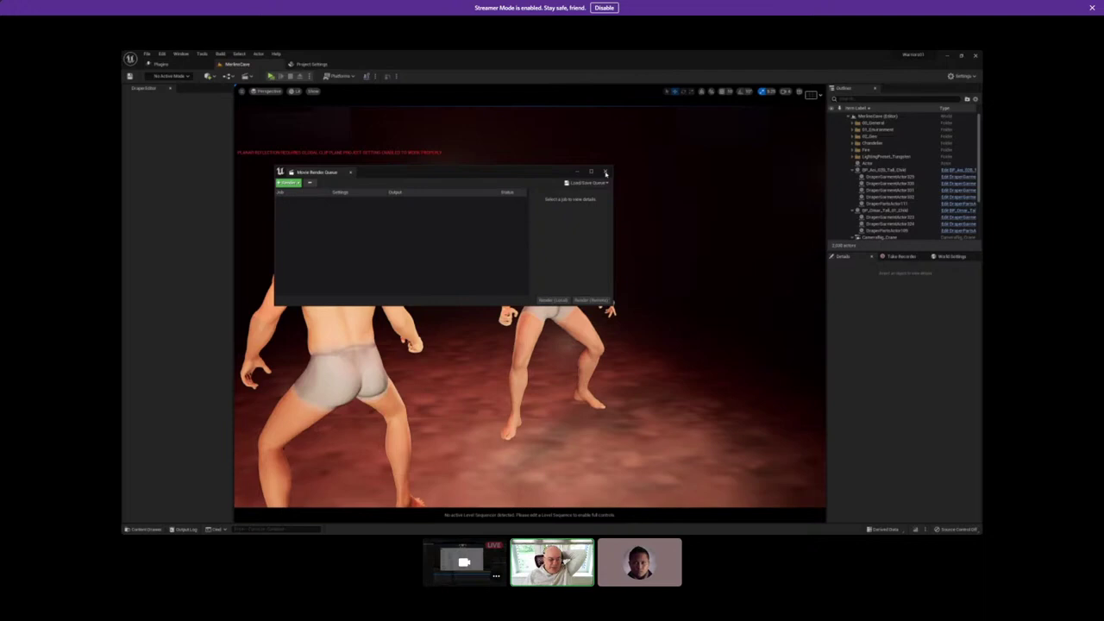
Close Movie Render Queue and open Warriors_Sequence_141 in Sequencer.
click(605, 171)
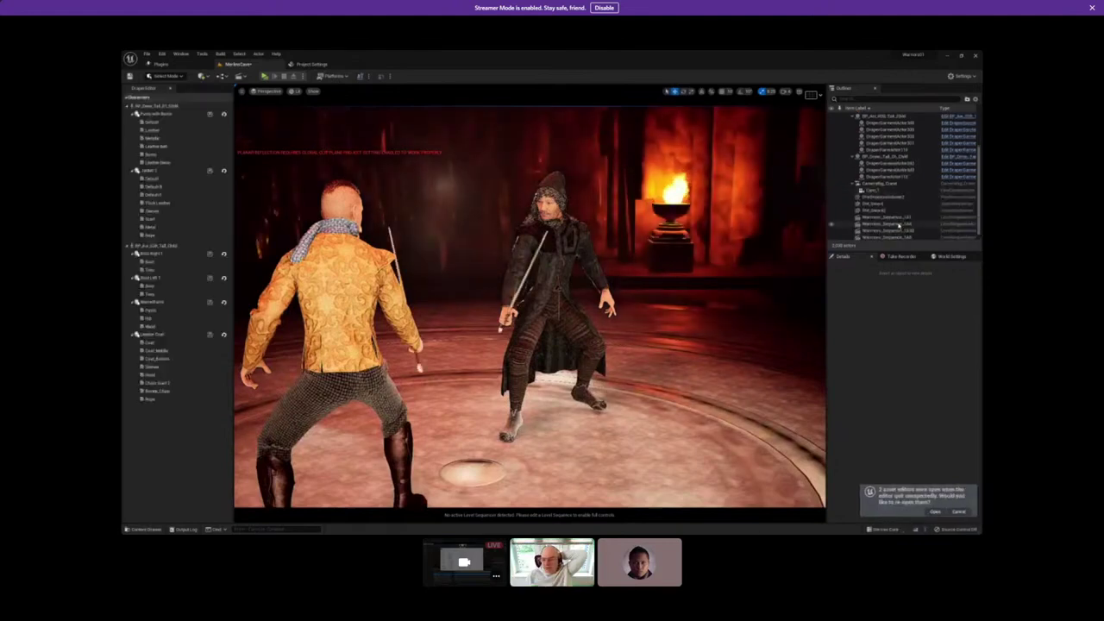
scroll(905, 223, down, 3)
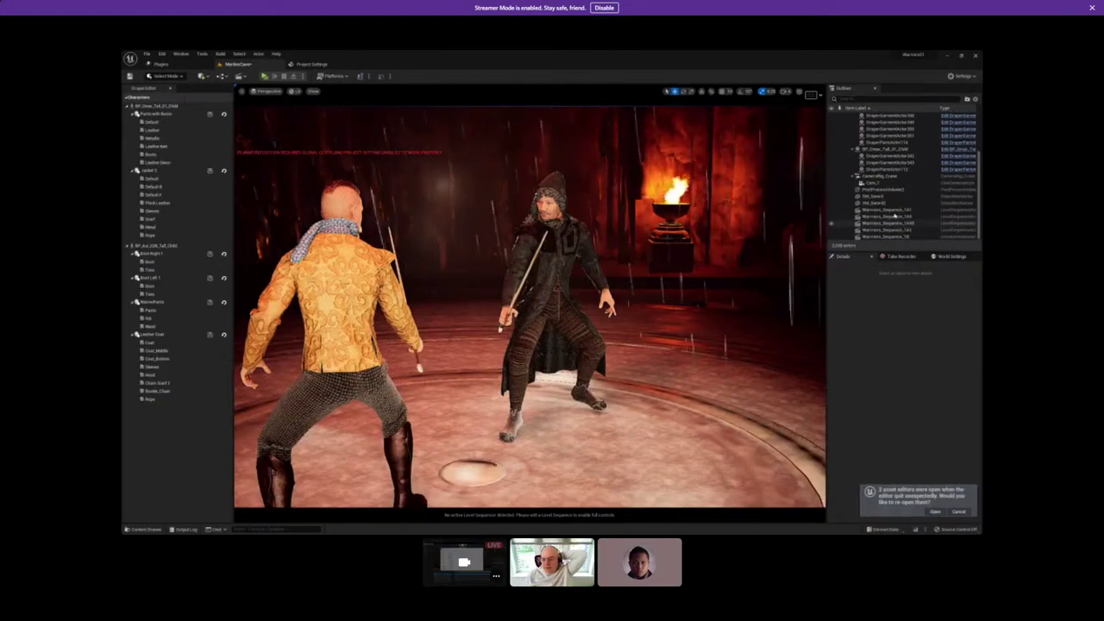
click(889, 209)
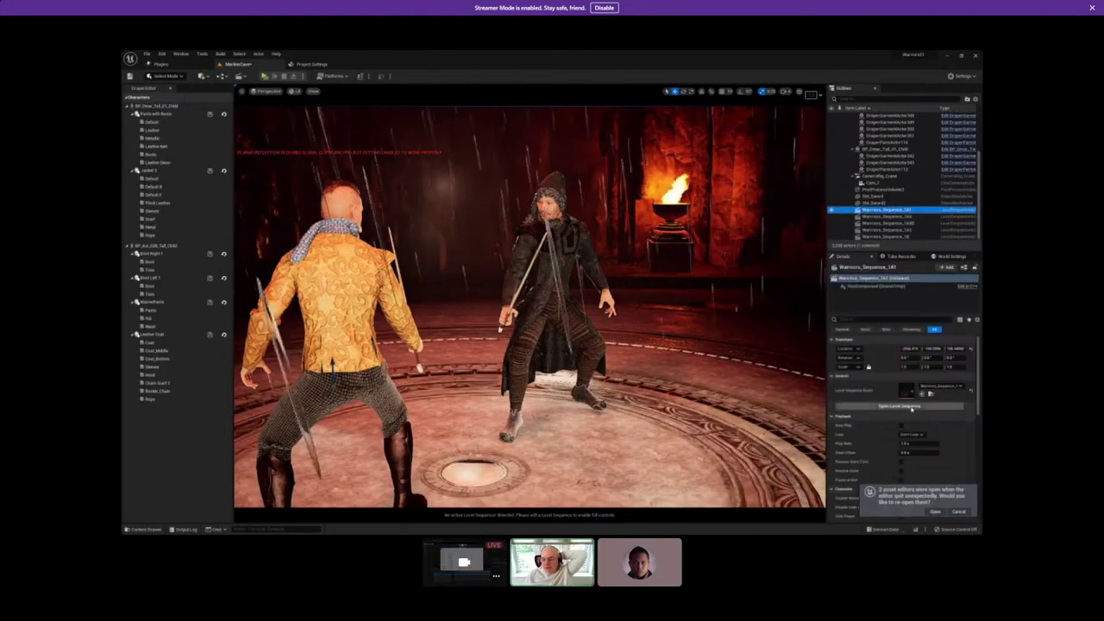
click(899, 405)
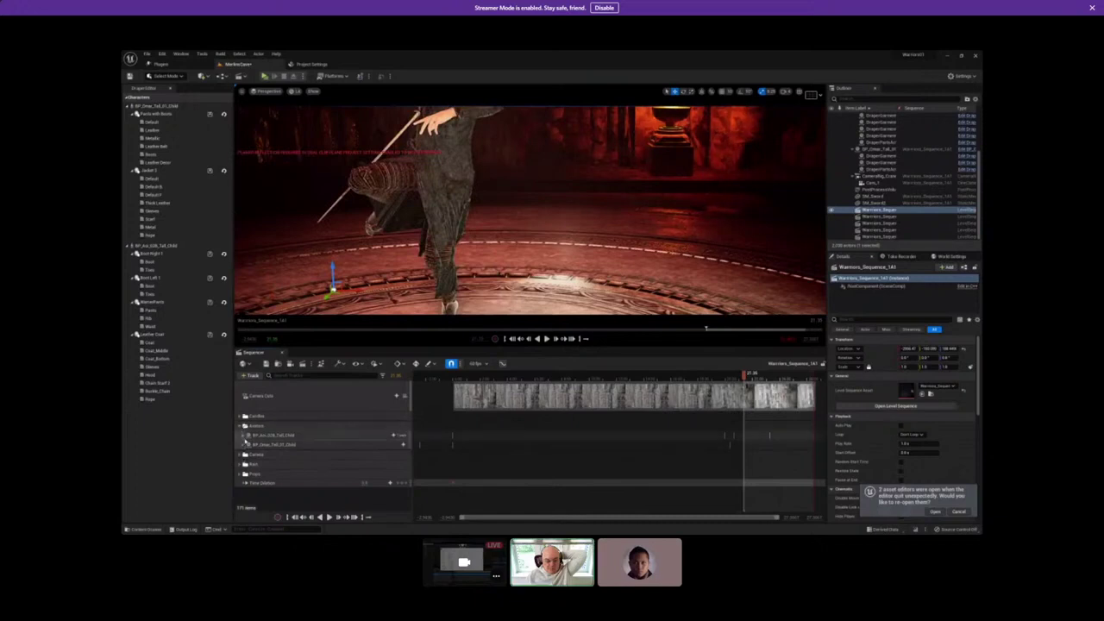
Expand BP_Ani_SOB_Tall_Child's tracks, select its Bottom garment, then select BP_Omar_Tall_01_Child.
click(245, 436)
scroll(298, 468, down, 1)
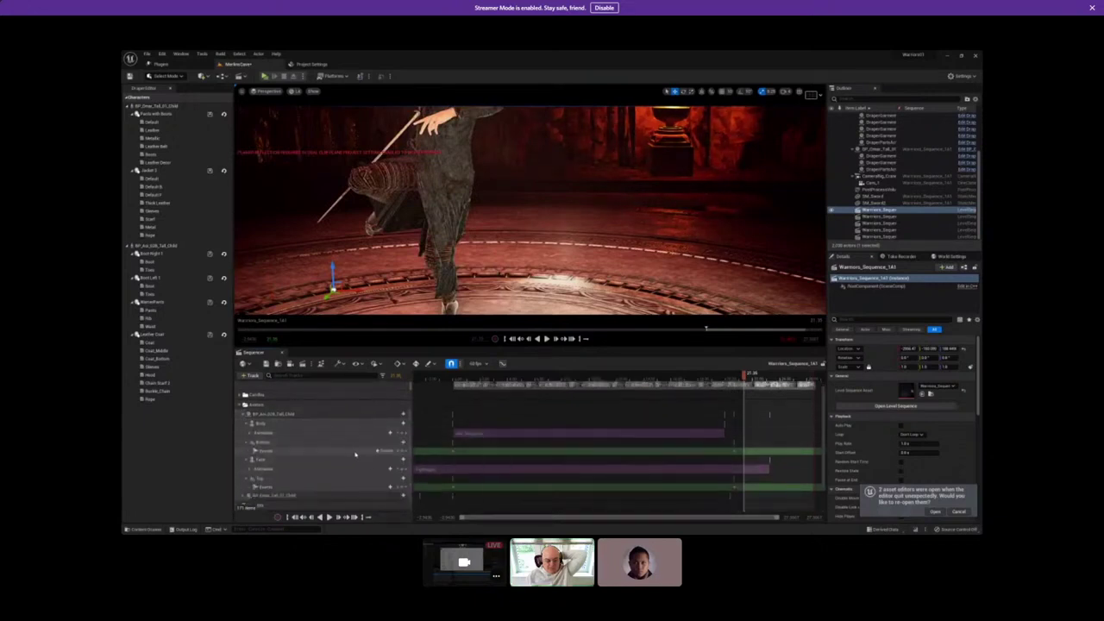
click(452, 451)
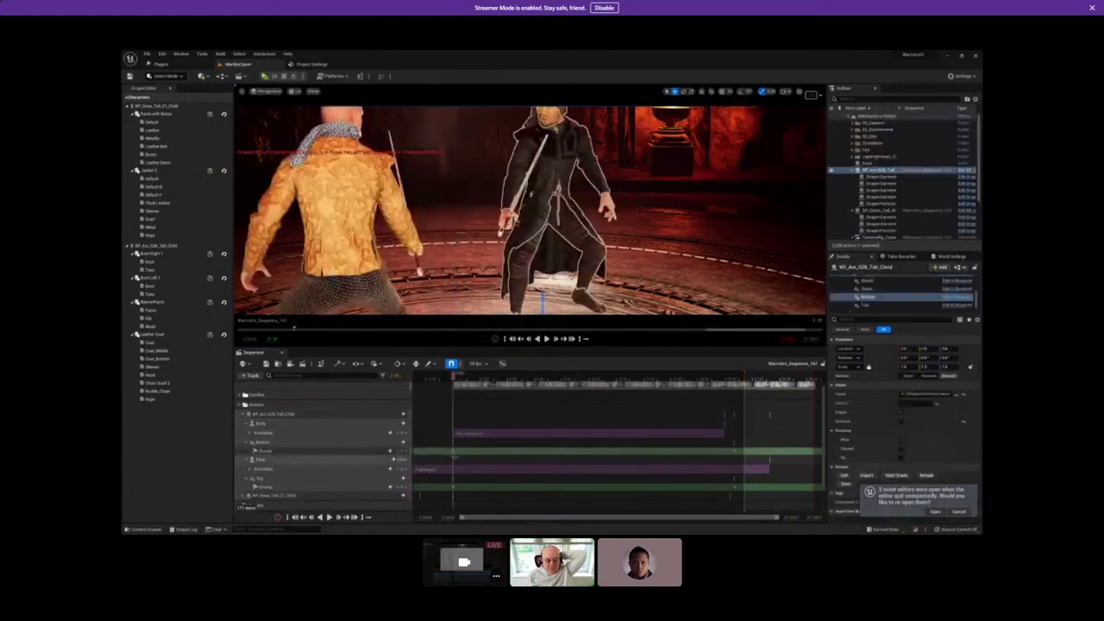
click(280, 444)
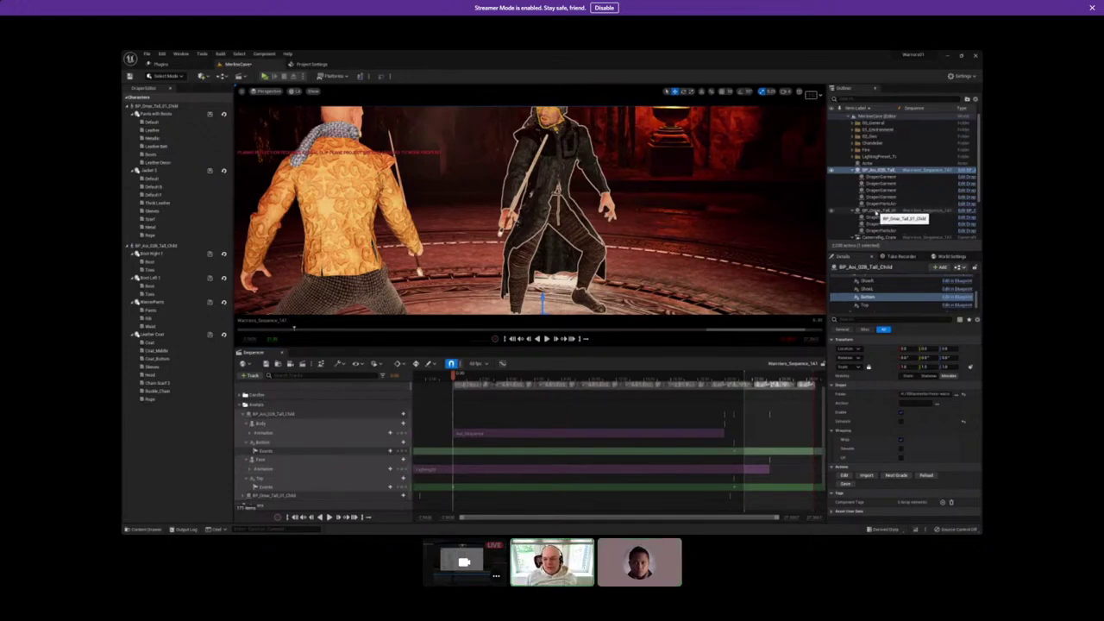
click(876, 212)
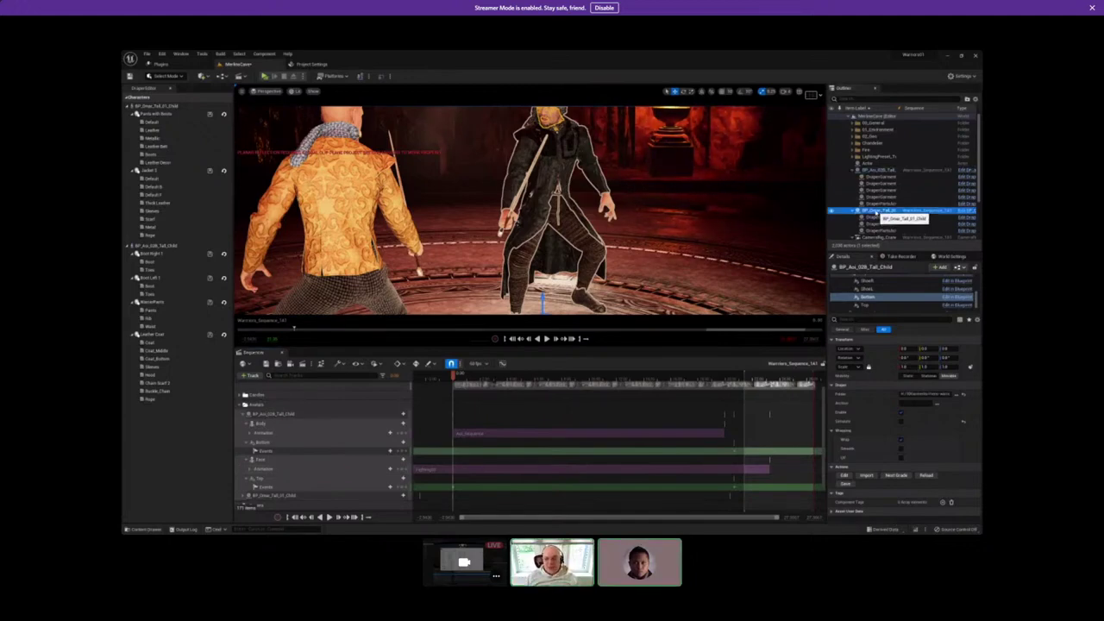
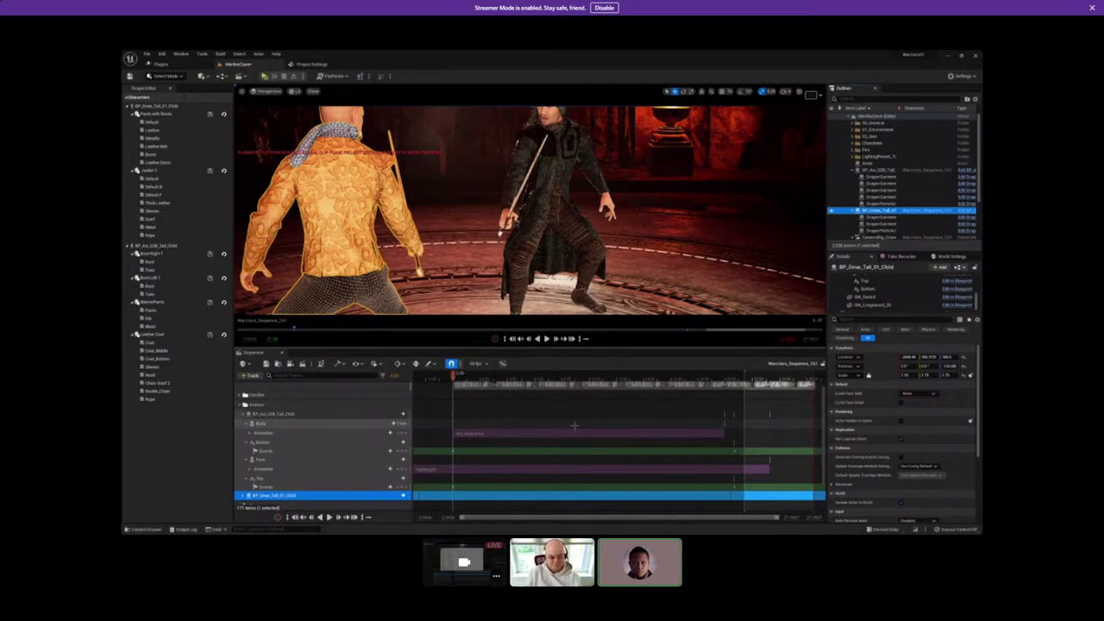
Collapse the Sequencer timeline so the viewport shows both cloth-clad fighters in the arena.
drag(471, 345, 471, 490)
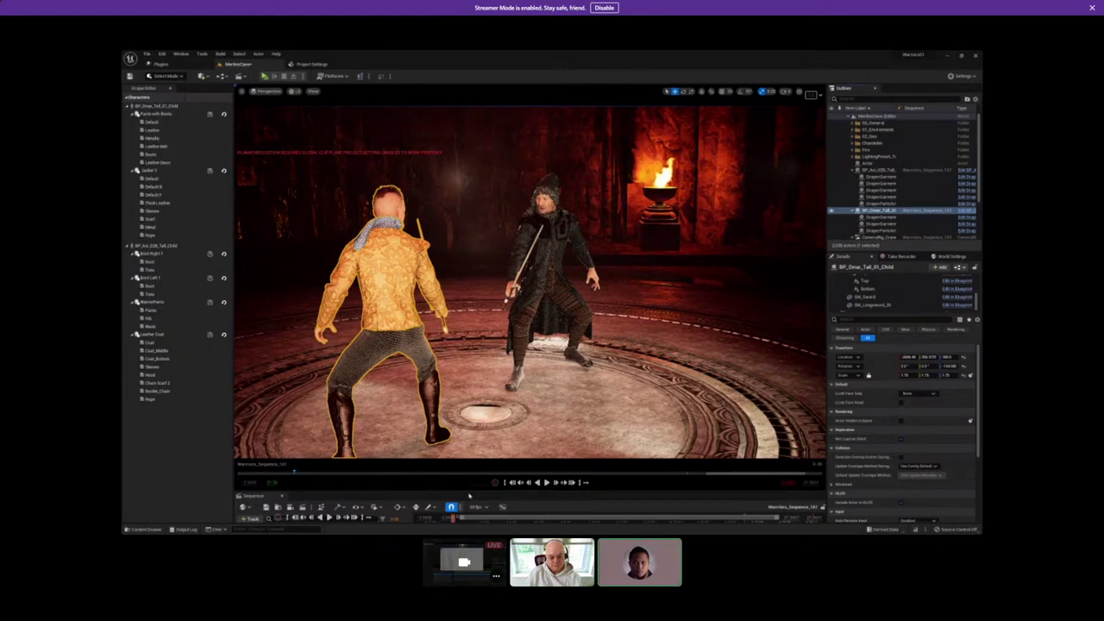
Give the timeline a little more room, then switch to Chrome with a blank new tab.
mouse_move(469, 492)
mouse_down()
mouse_move(469, 447)
mouse_move(469, 472)
mouse_up()
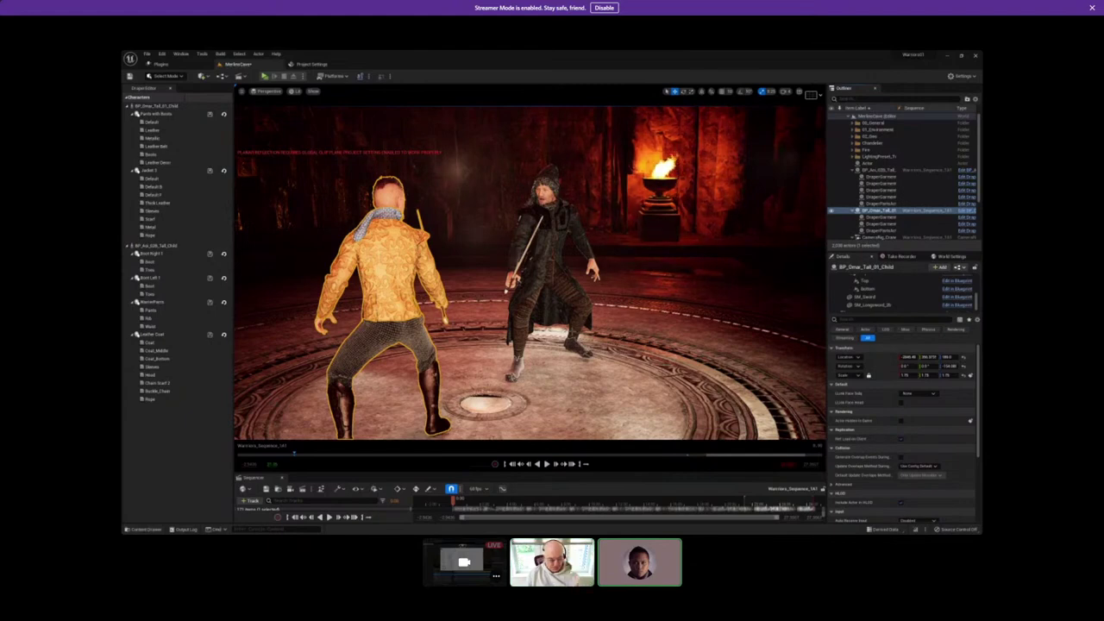
key(super)
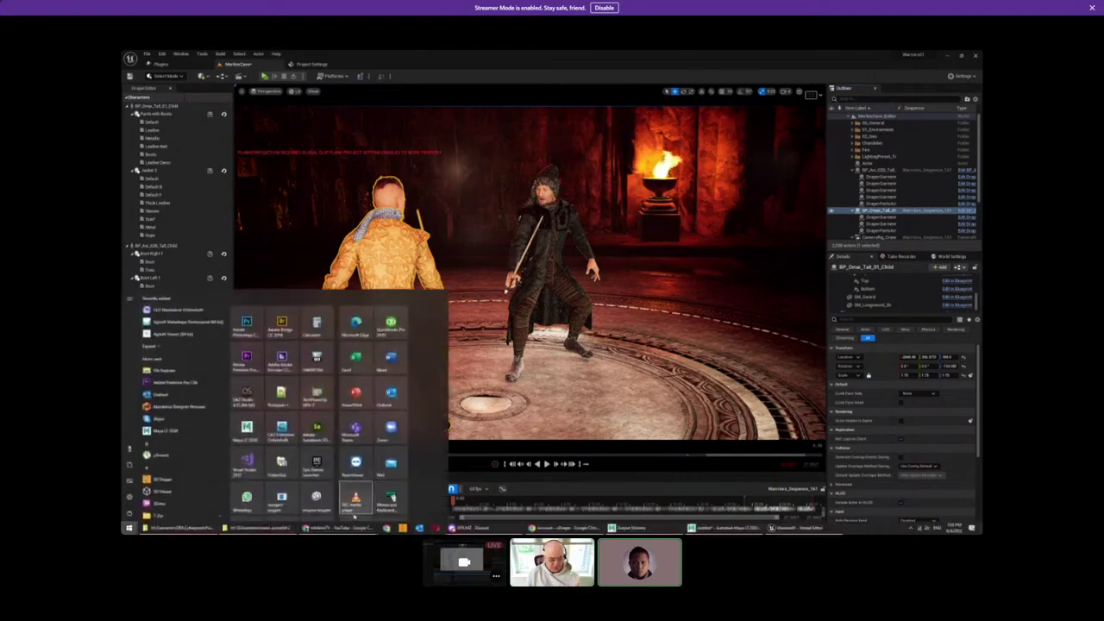
click(339, 528)
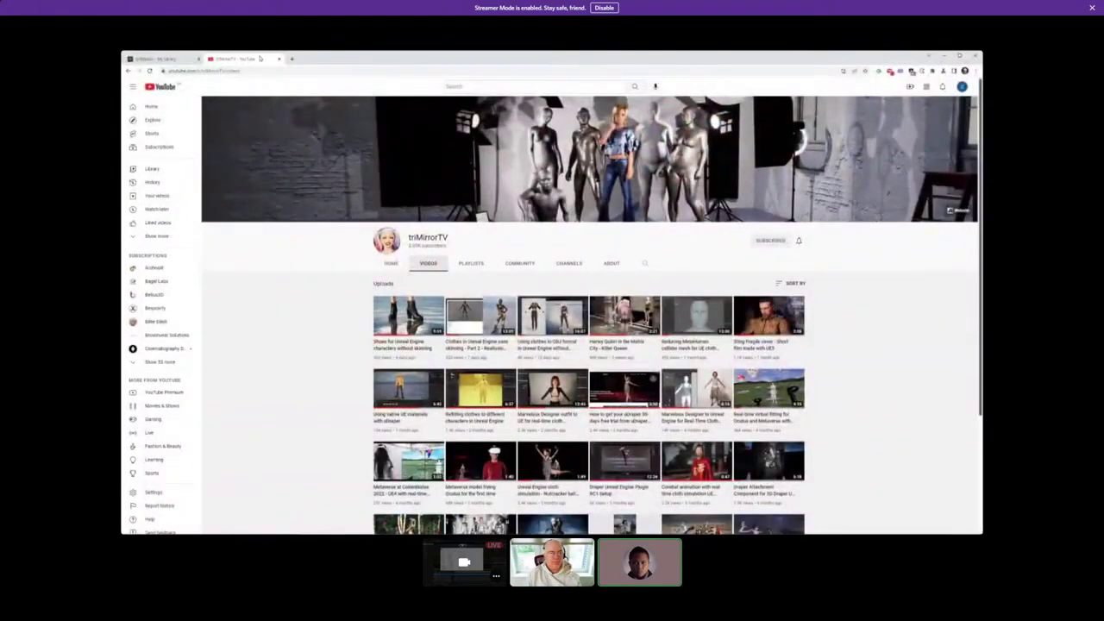
click(292, 59)
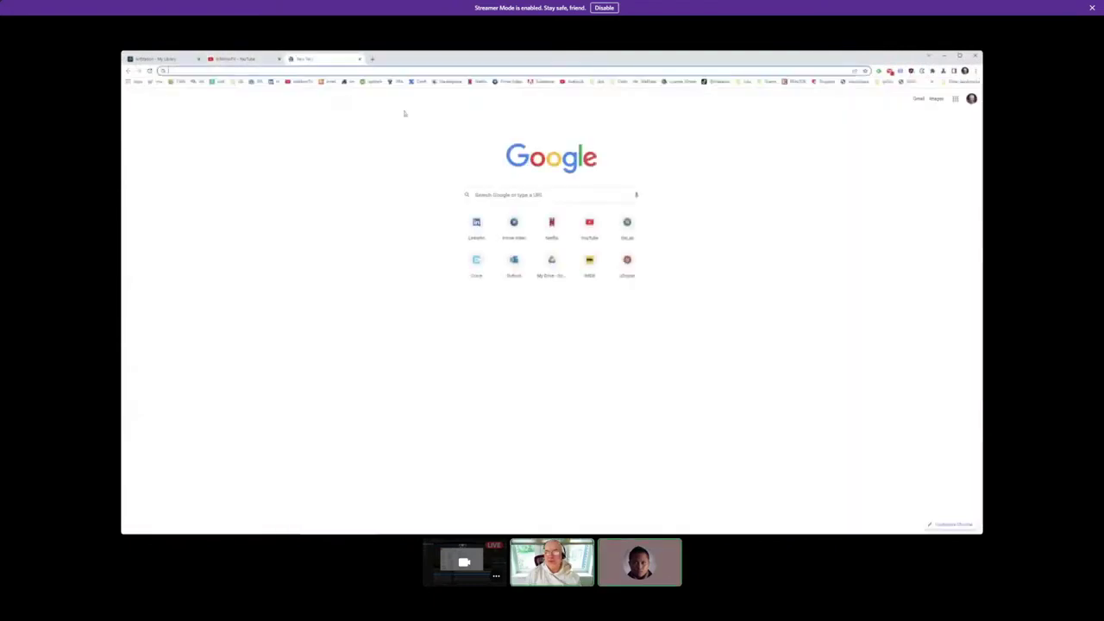
Open the uDraper website's Contact page, then load the triMirror home page in a new tab.
click(625, 266)
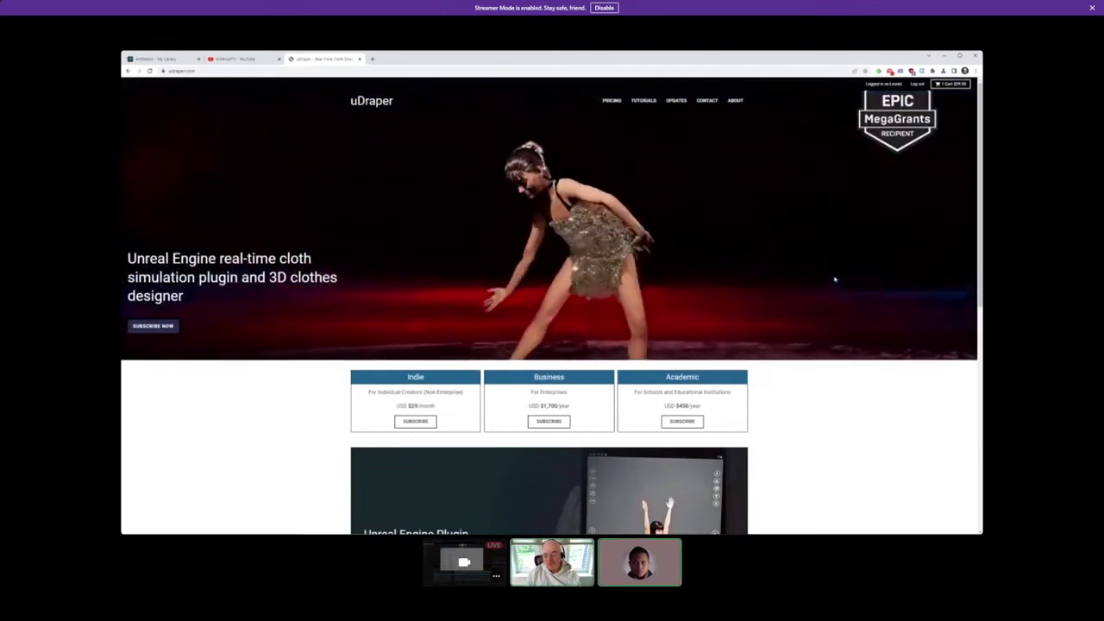
click(704, 101)
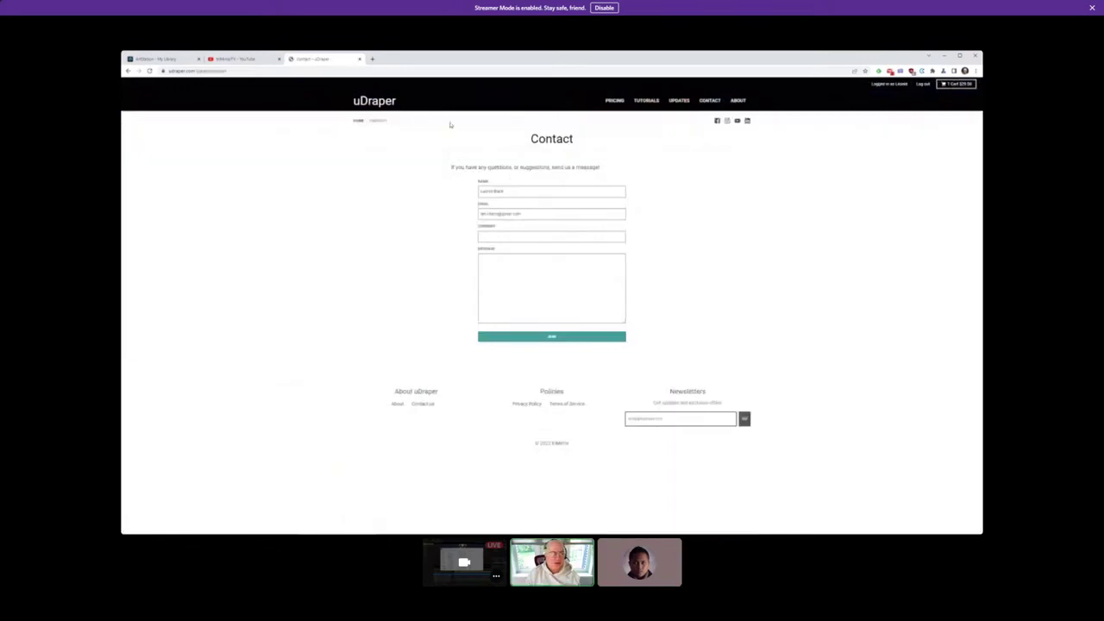
click(372, 59)
click(350, 80)
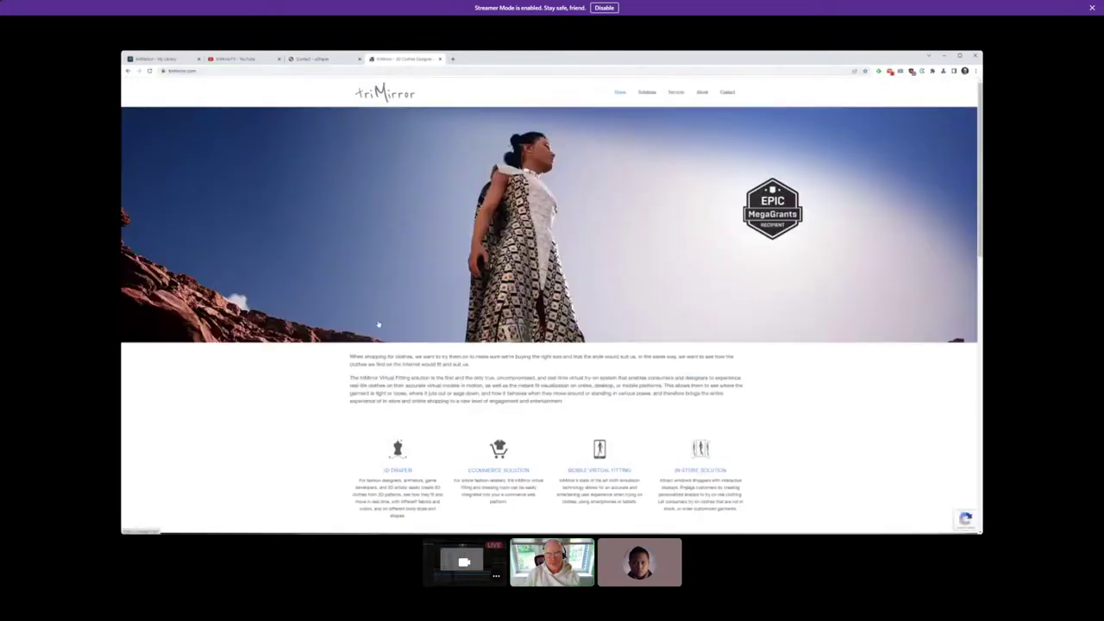
Show the triMirror Contact Us form, then return to the triMirrorTV YouTube tab and start a search.
click(729, 93)
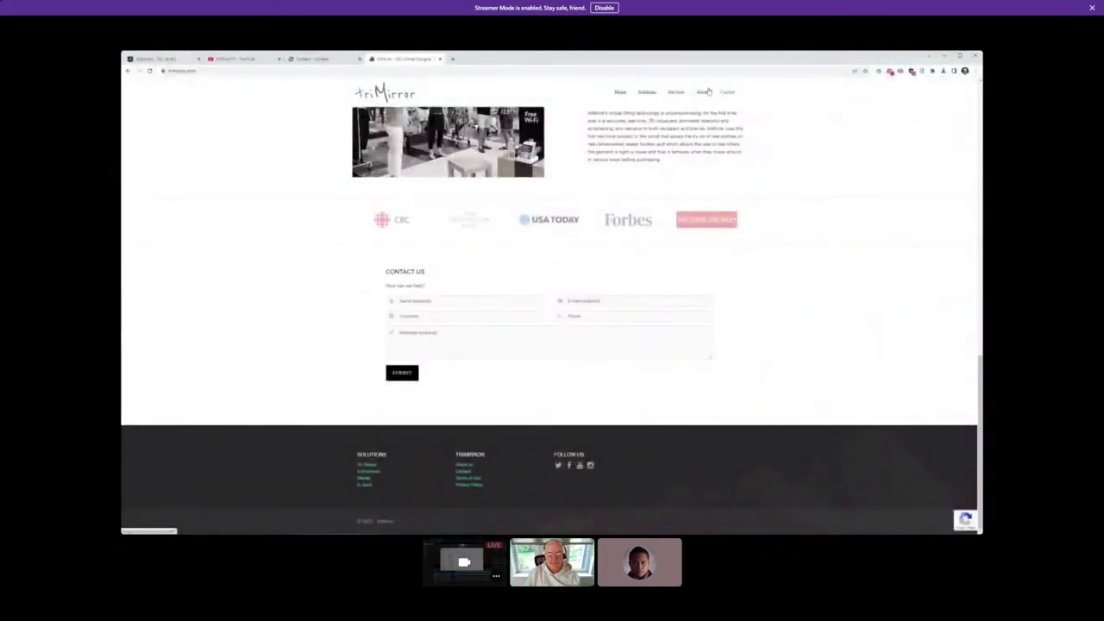
click(237, 59)
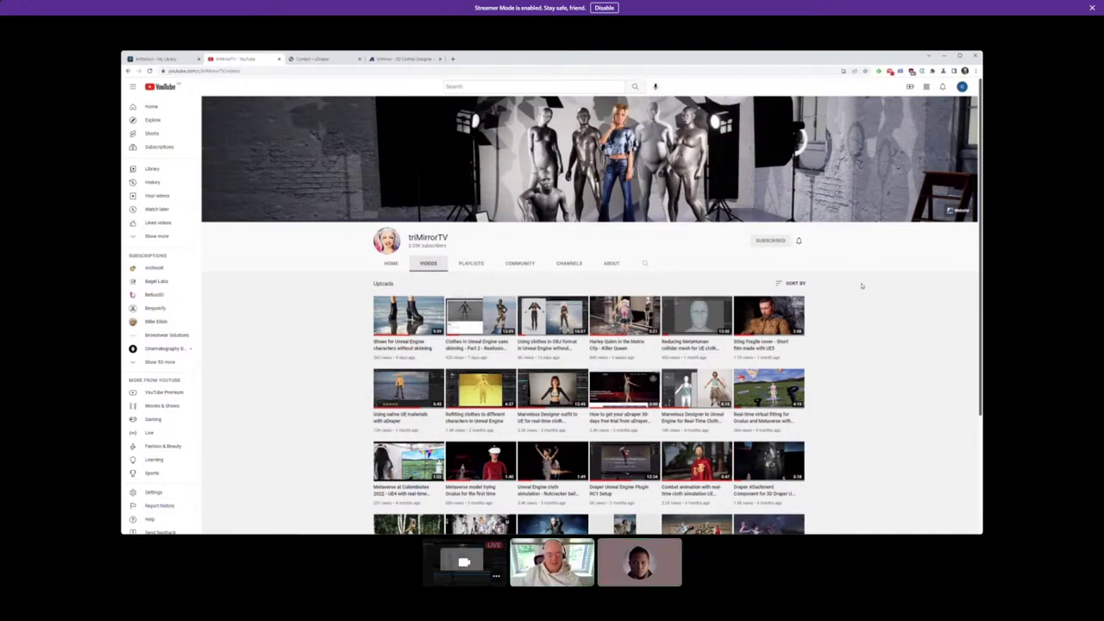
click(528, 86)
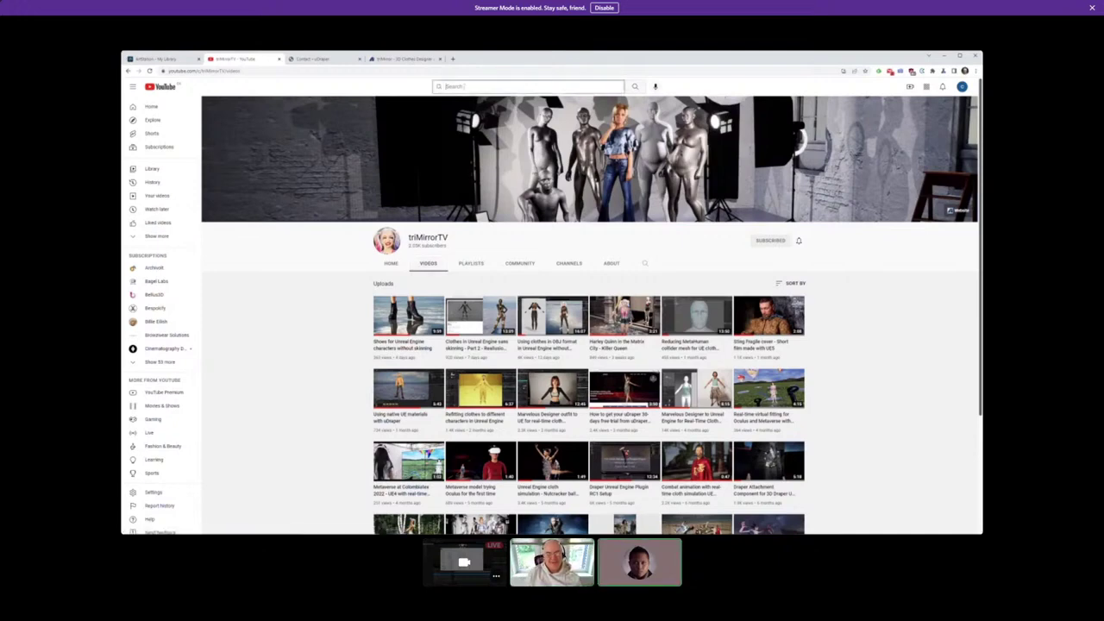